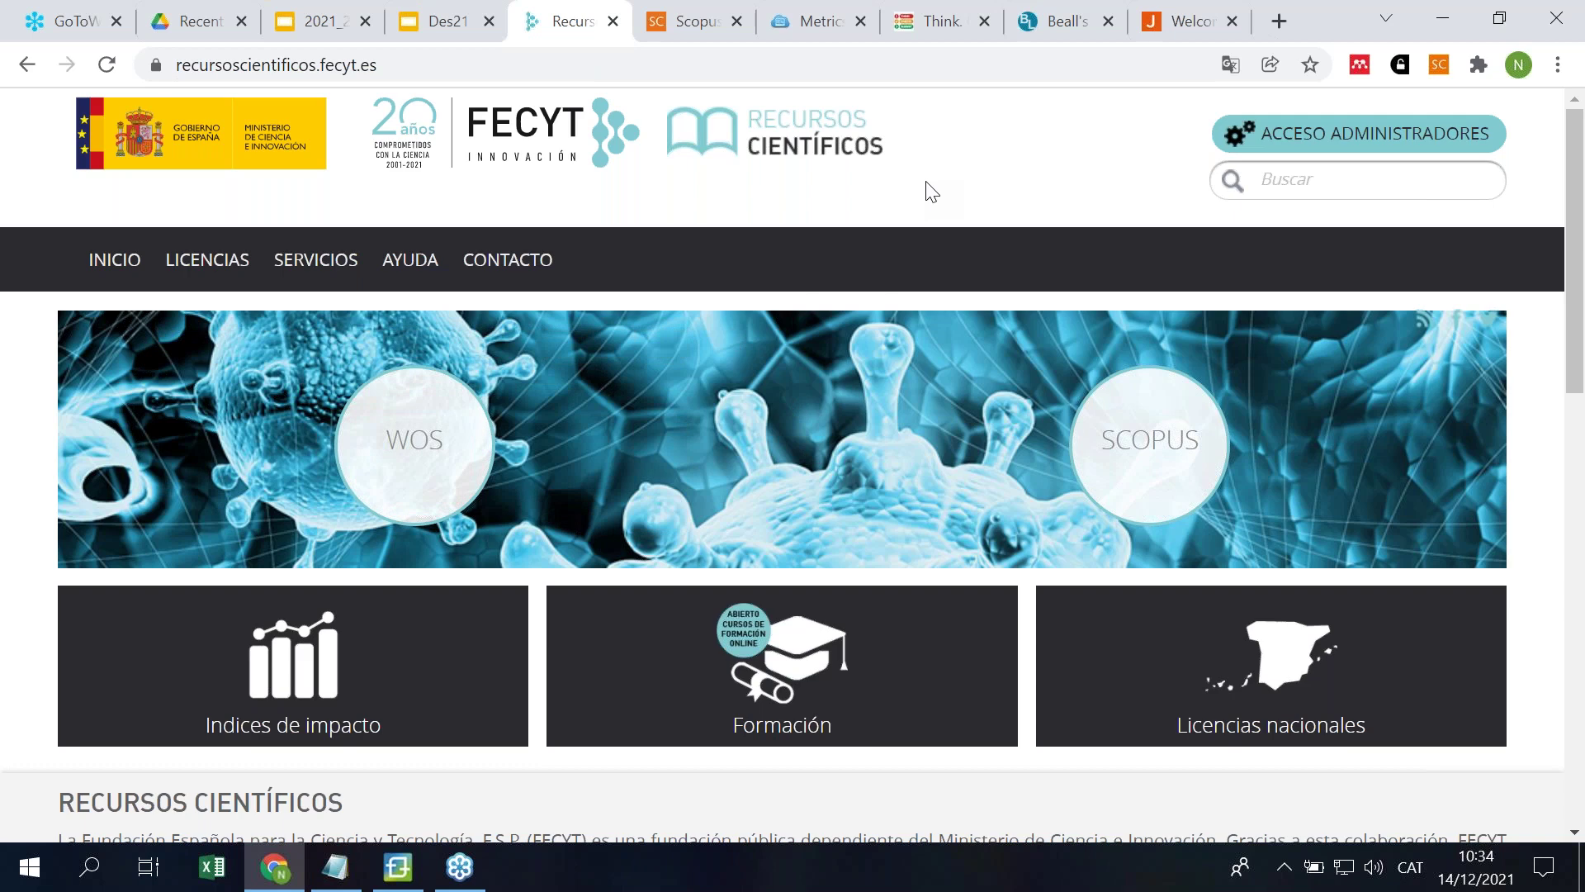
# Step: Open the training material page of the FECYT site's Formación section and look over the Web of Science course table
pyautogui.click(790, 663)
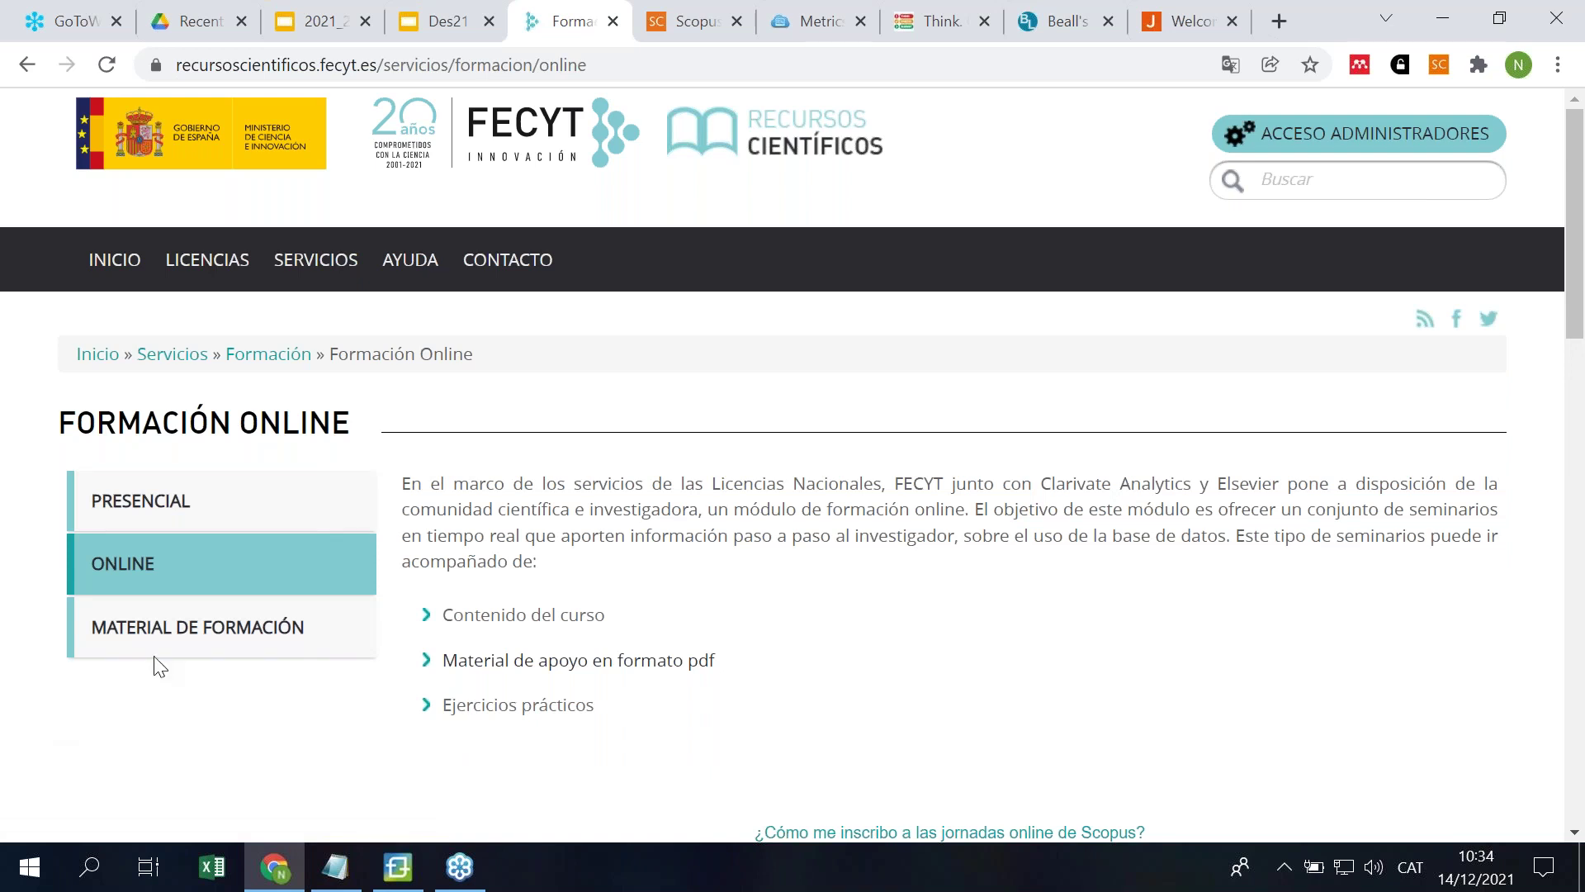
pyautogui.click(192, 643)
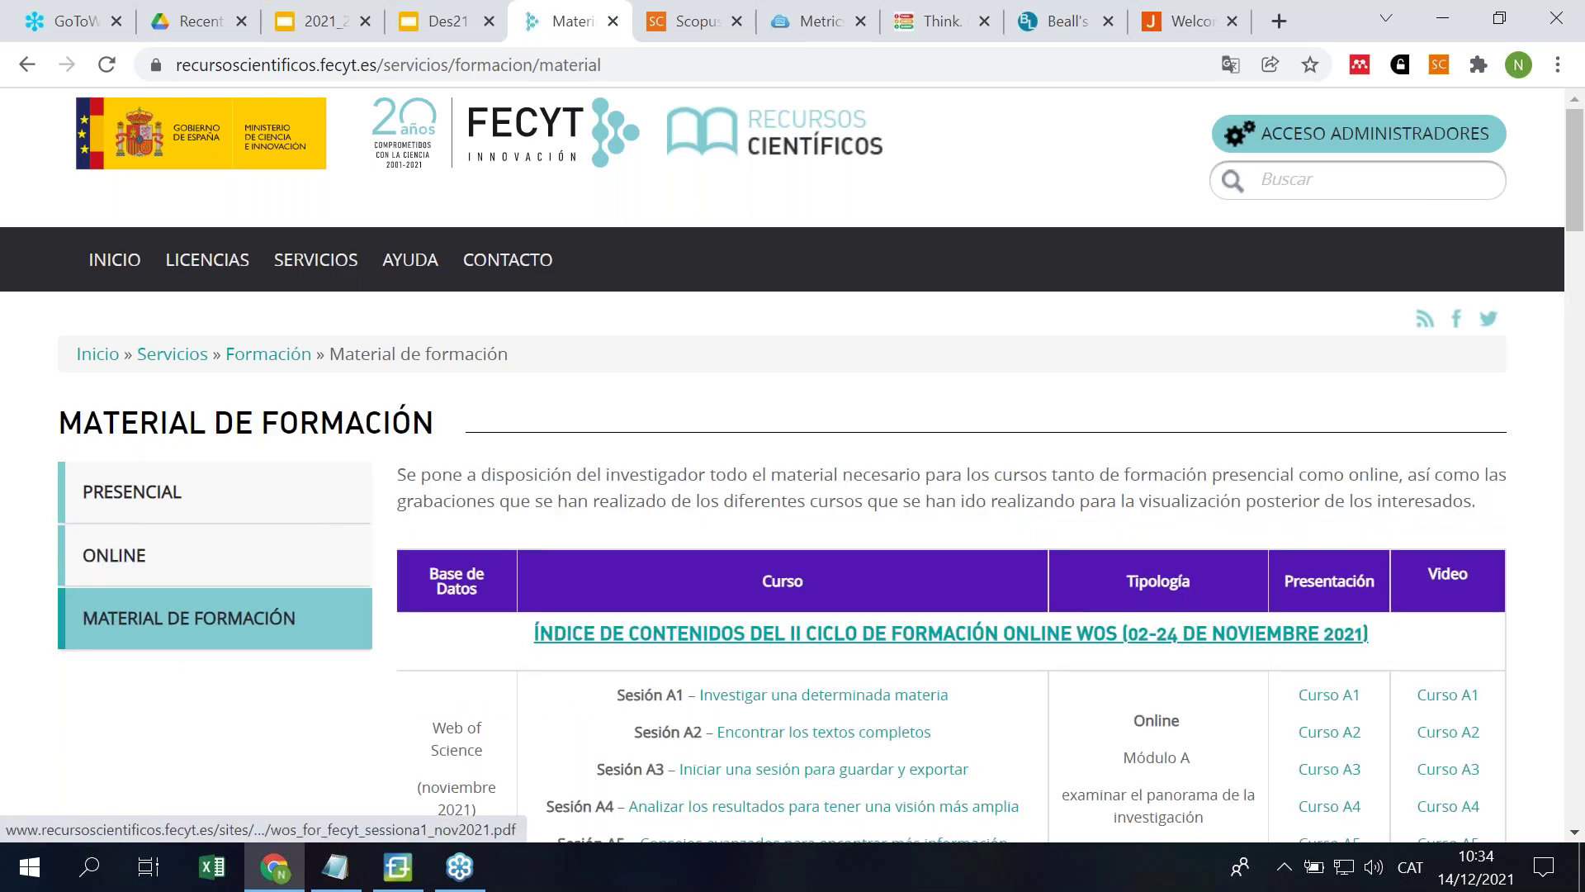
pyautogui.scroll(-3, 859, 535)
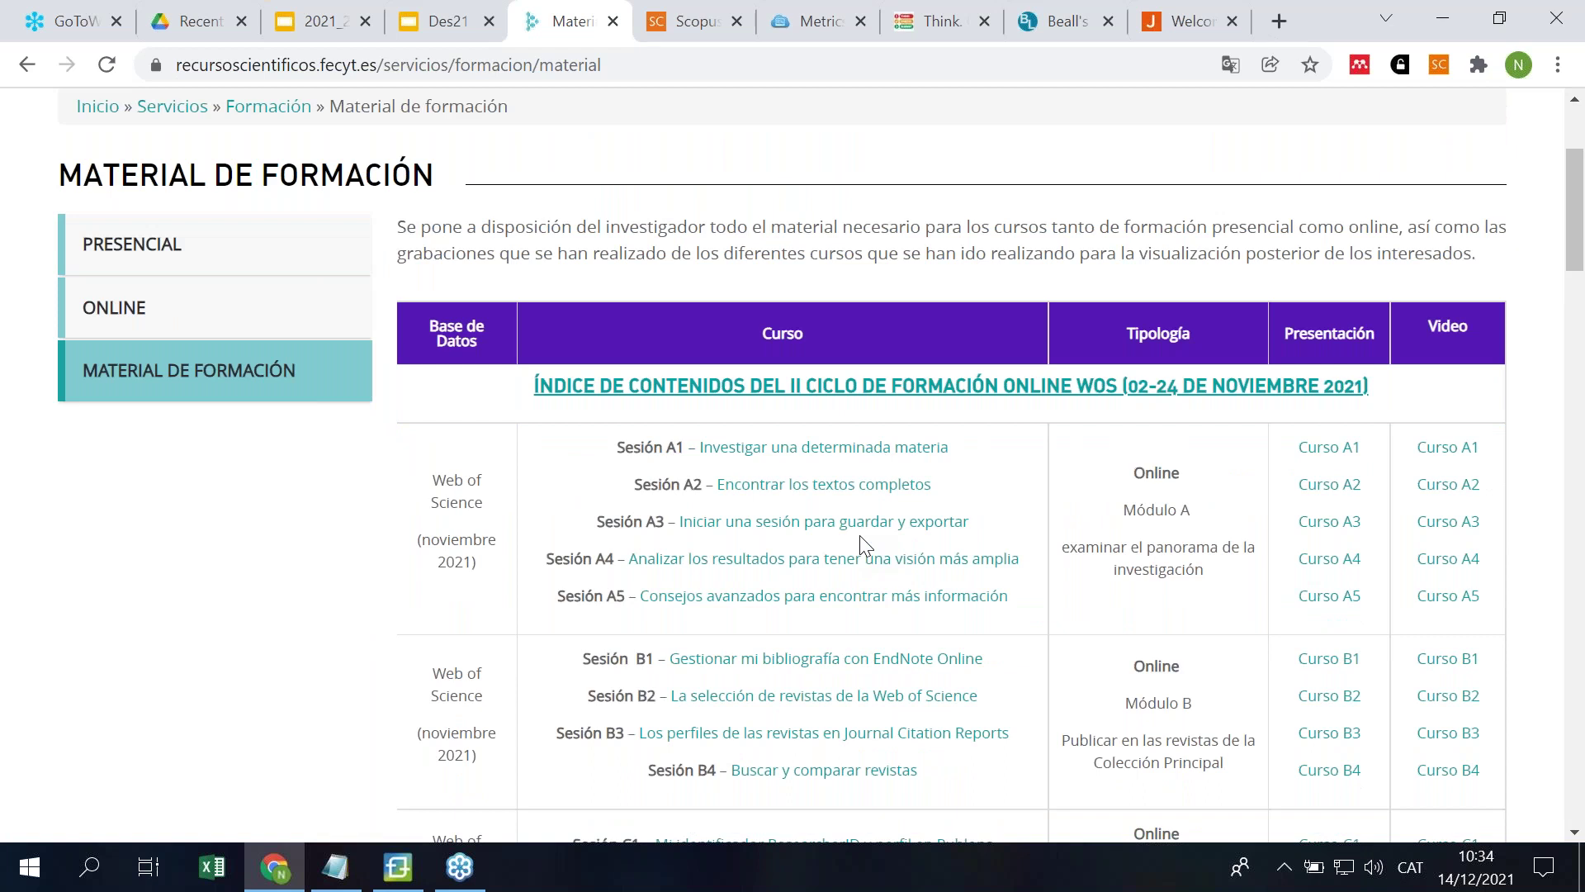
pyautogui.scroll(3, 859, 545)
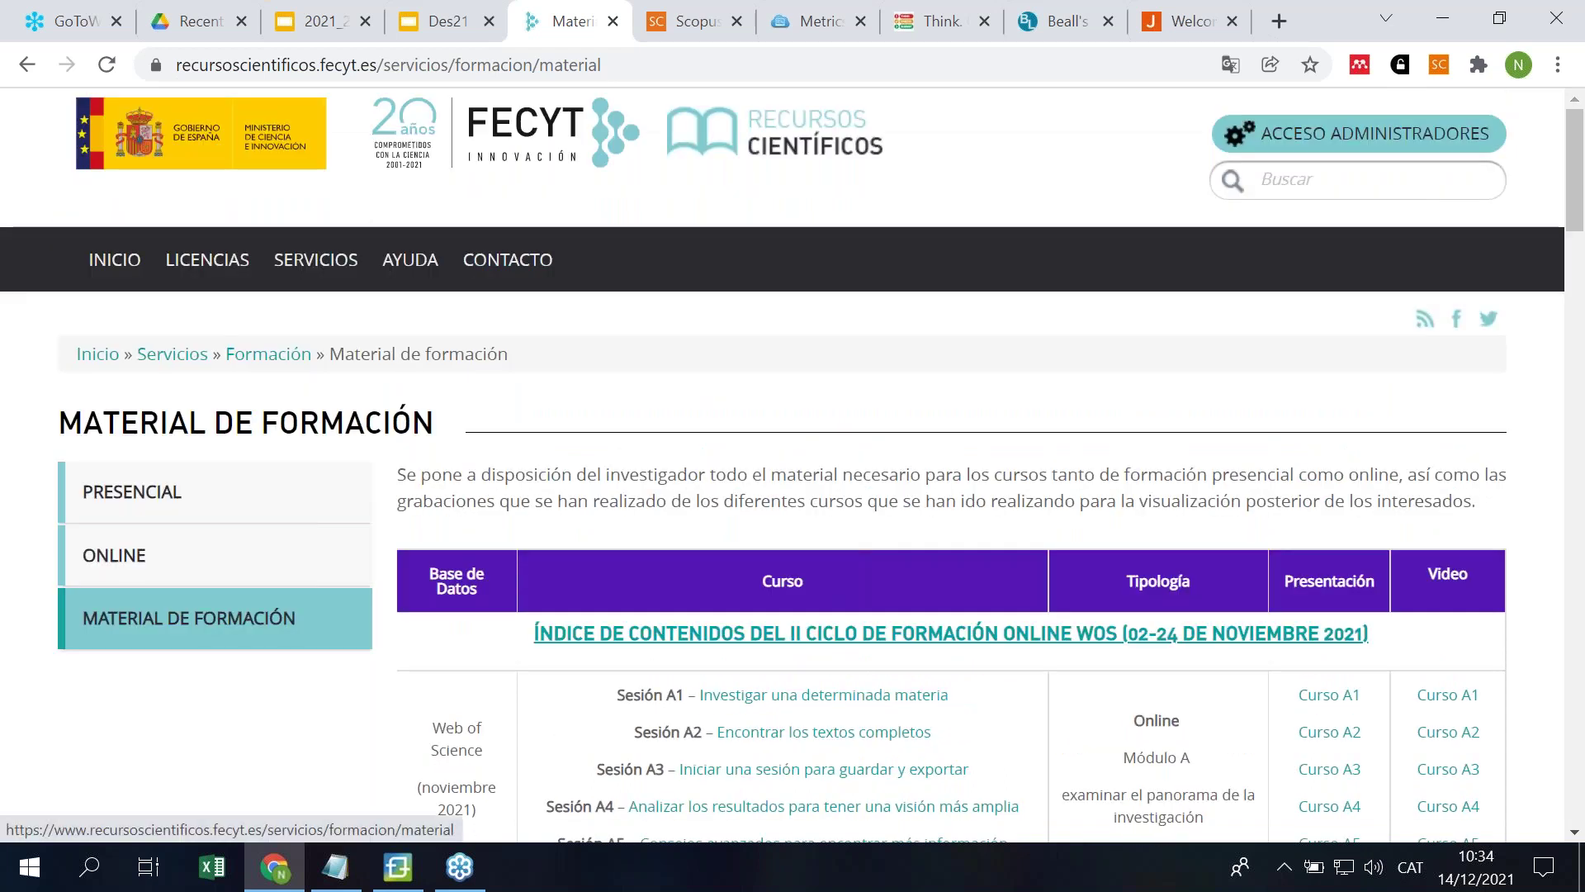
# Step: Switch to Scopus and open the account dashboard to review the author feedback, institution profile and support request sections
pyautogui.click(698, 38)
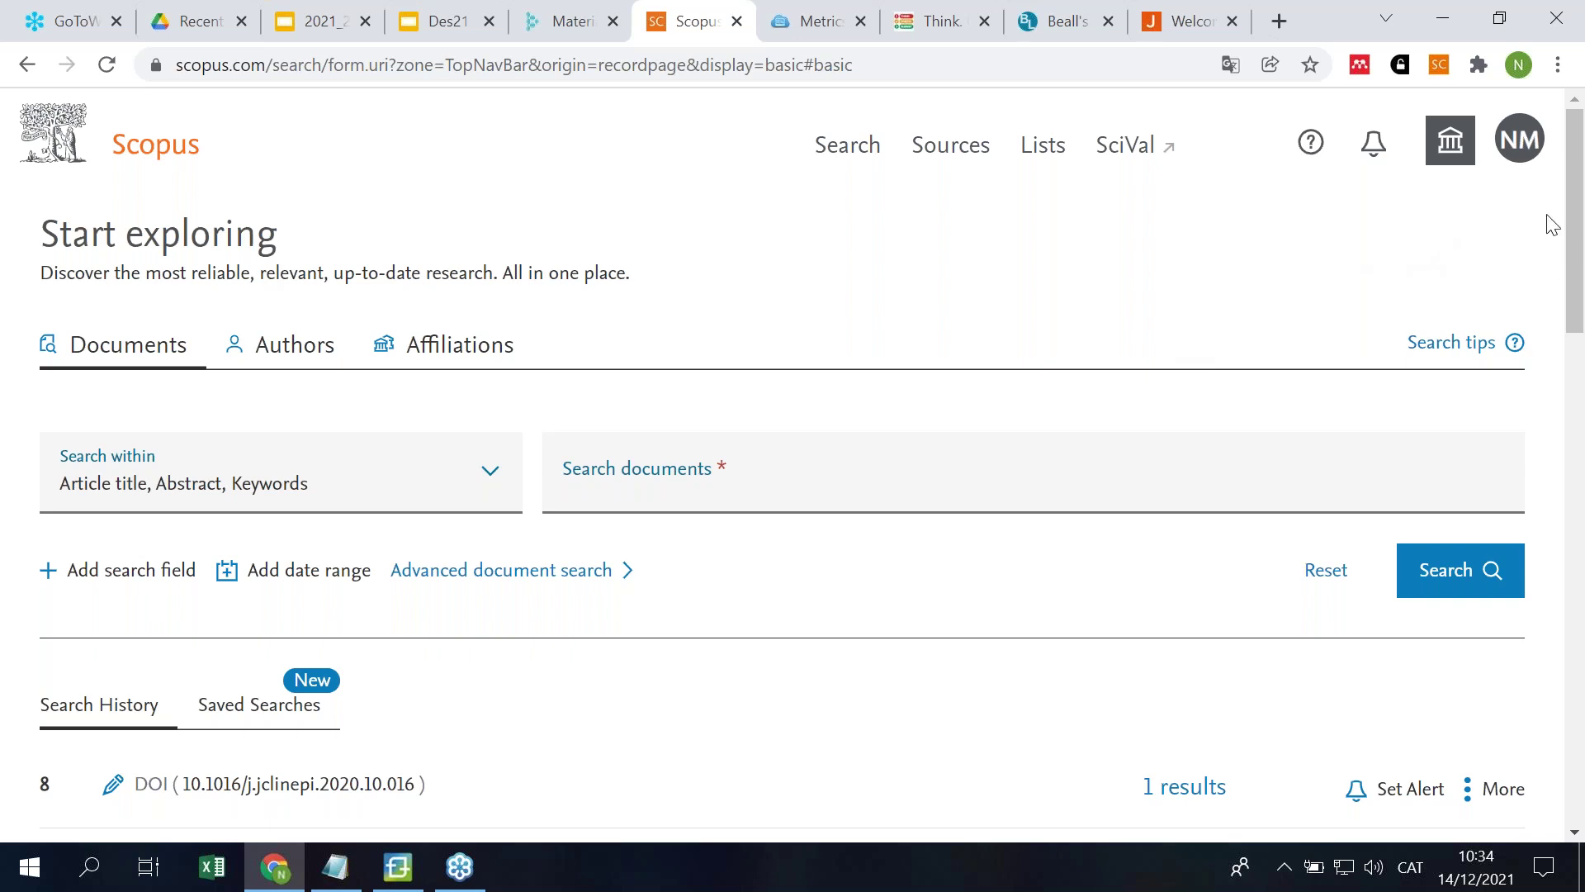
pyautogui.click(1522, 157)
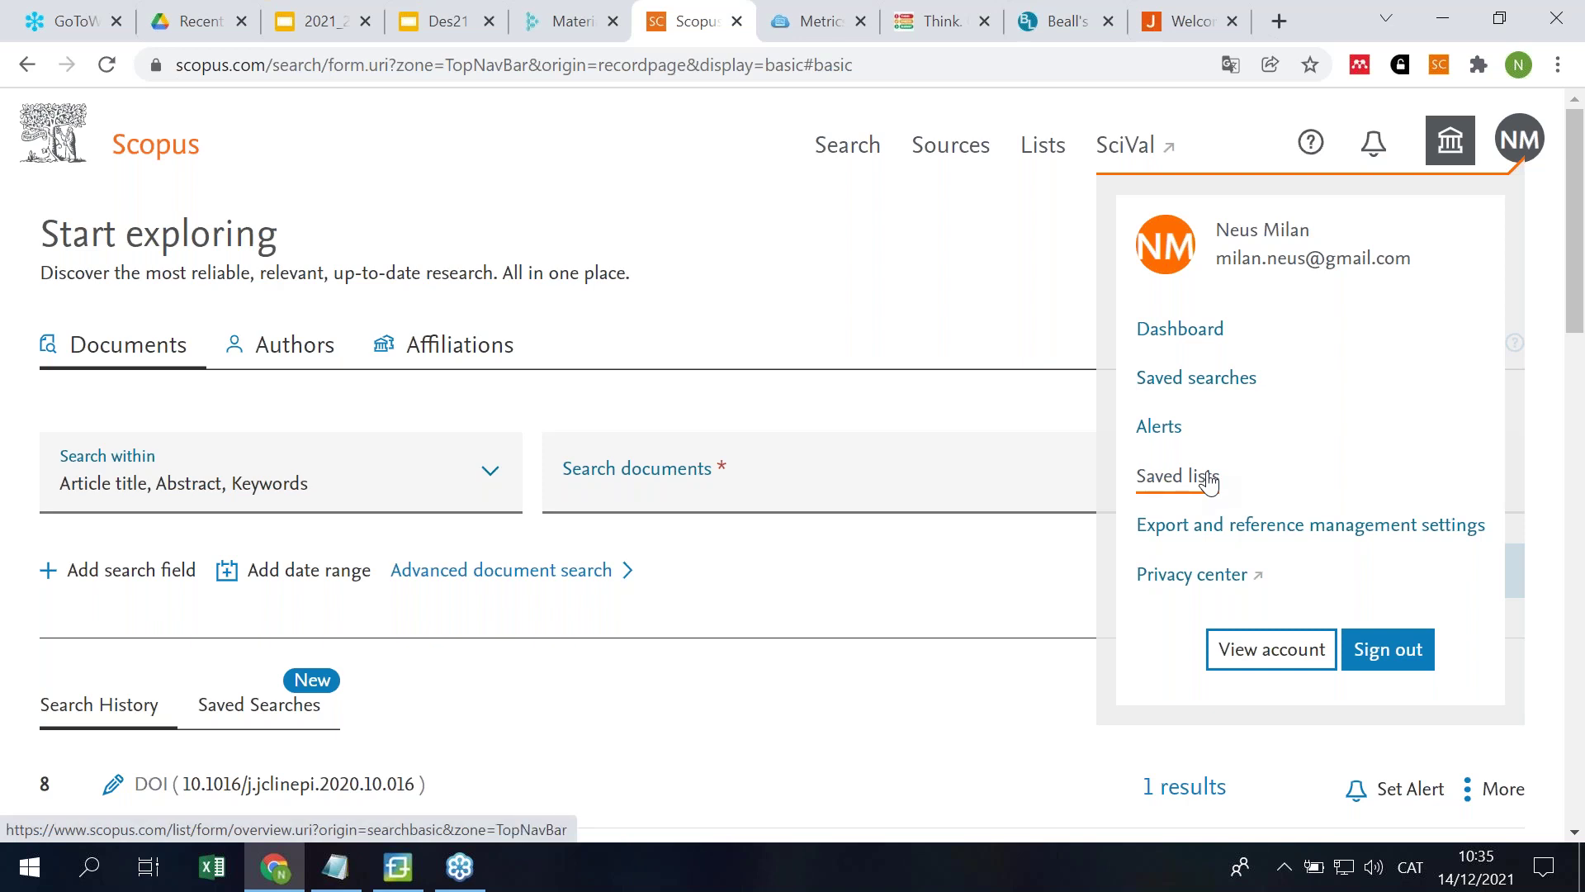
pyautogui.click(1190, 332)
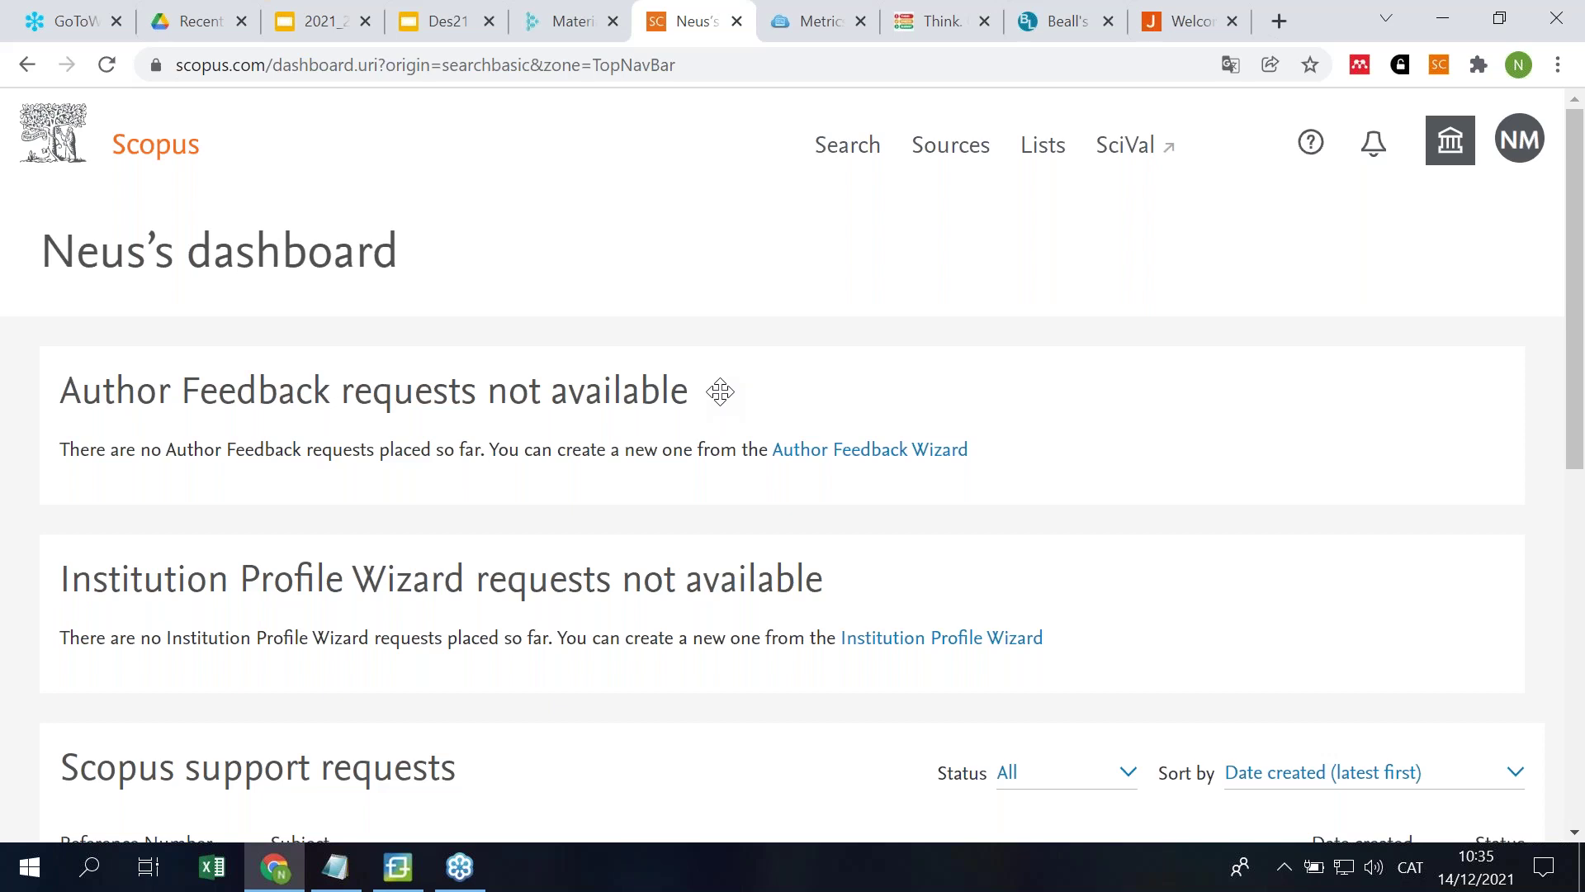
pyautogui.scroll(-3, 720, 391)
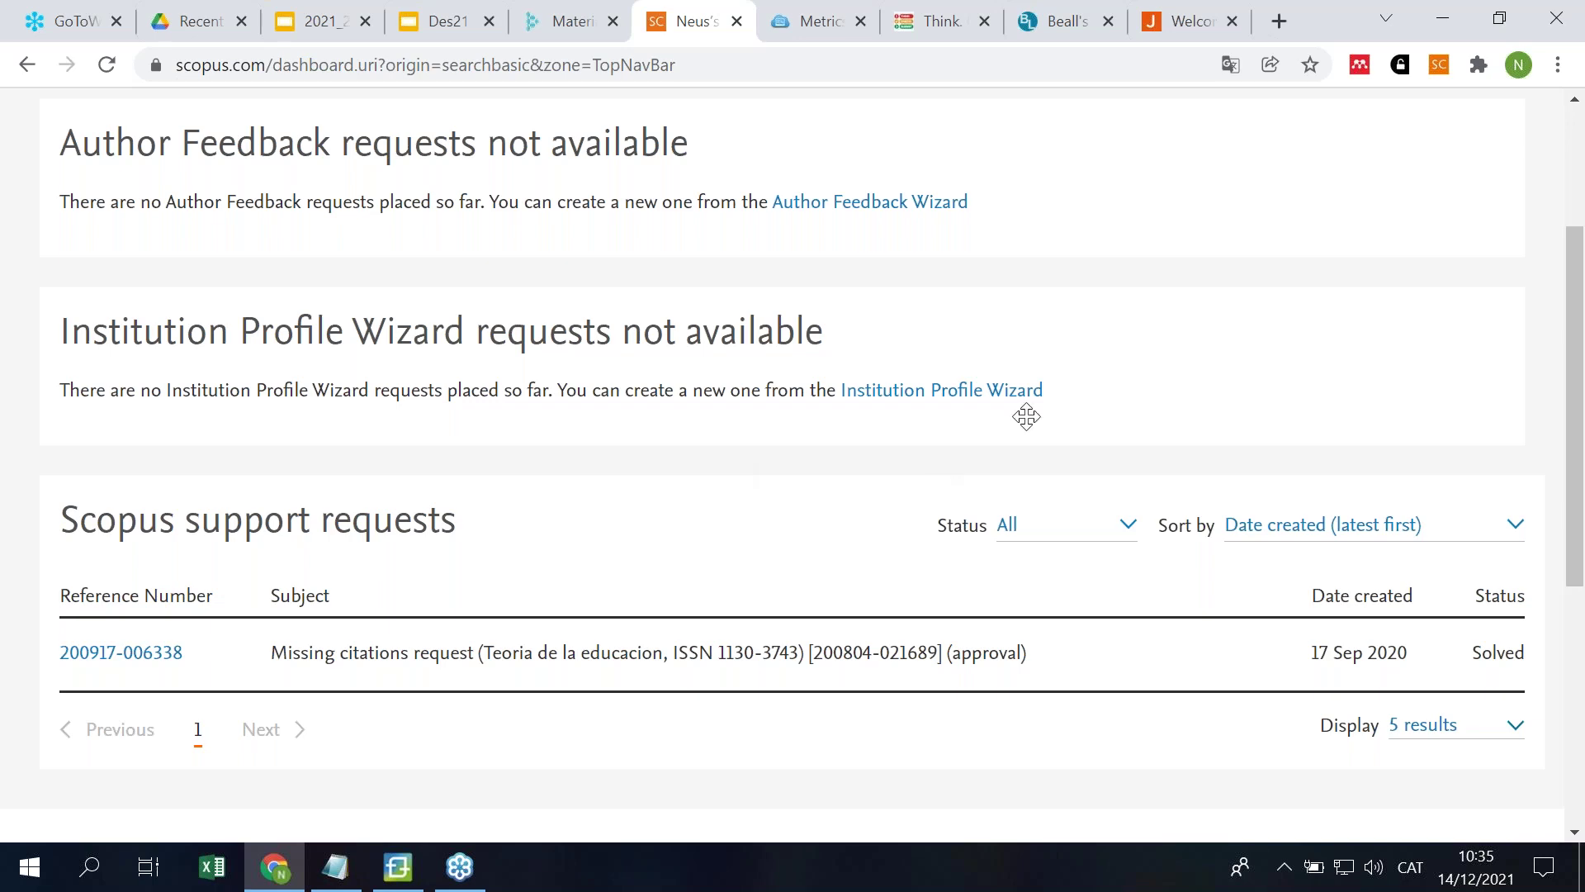
pyautogui.scroll(3, 1026, 417)
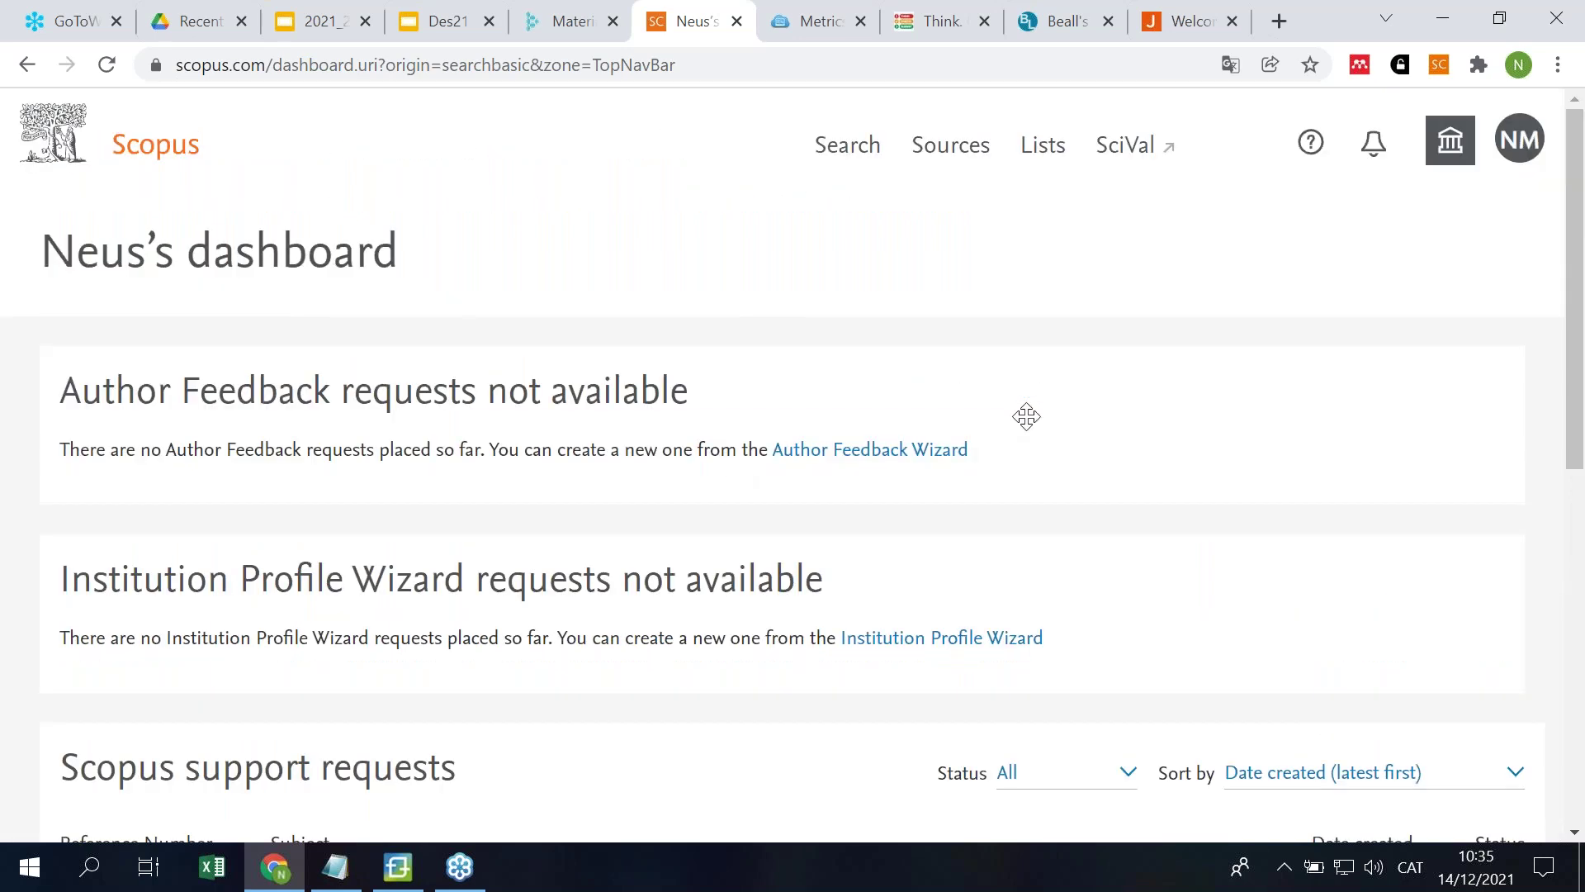
pyautogui.scroll(-5, 1026, 417)
pyautogui.scroll(5, 1079, 417)
# Step: Open the email contact form in the Scopus Support Center, look over its fields, and close it to return to the dashboard
pyautogui.click(1311, 146)
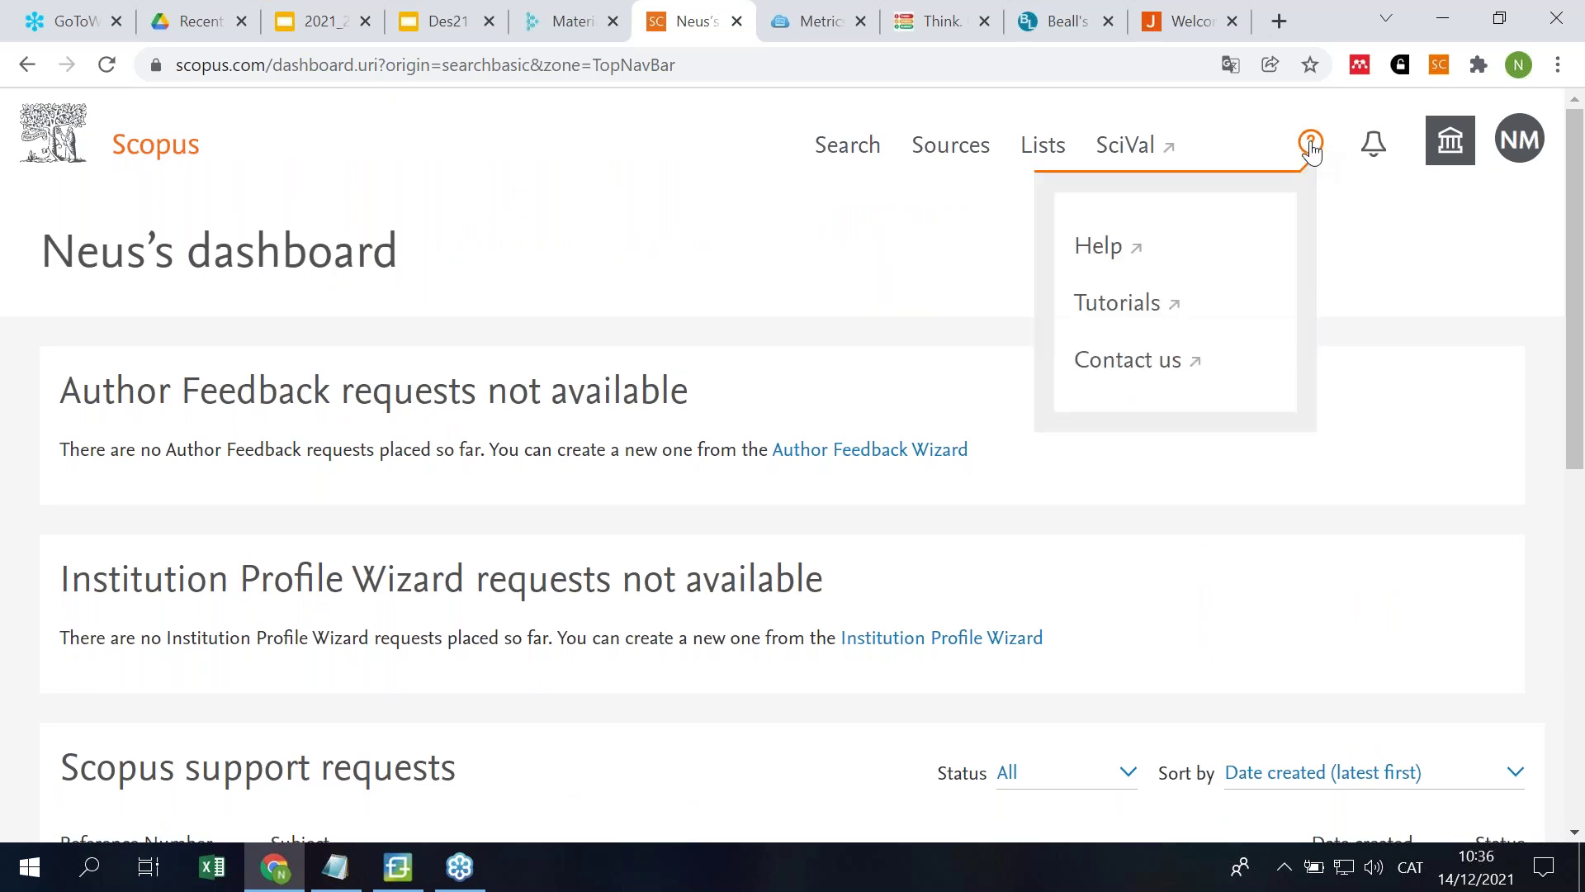
pyautogui.click(1154, 368)
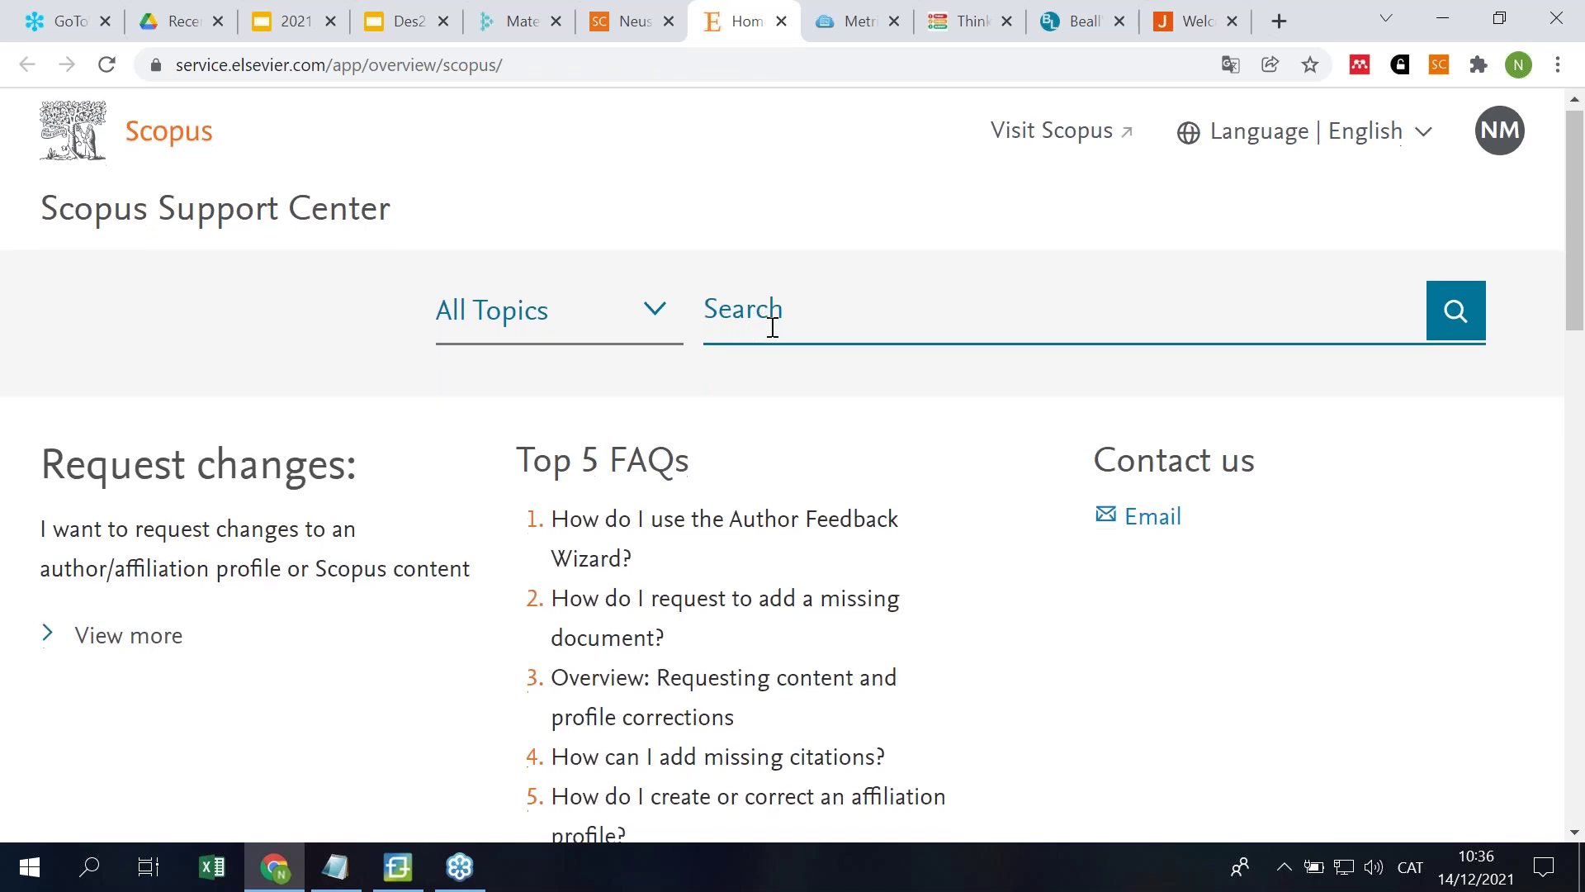
pyautogui.scroll(-3, 771, 318)
pyautogui.click(1162, 295)
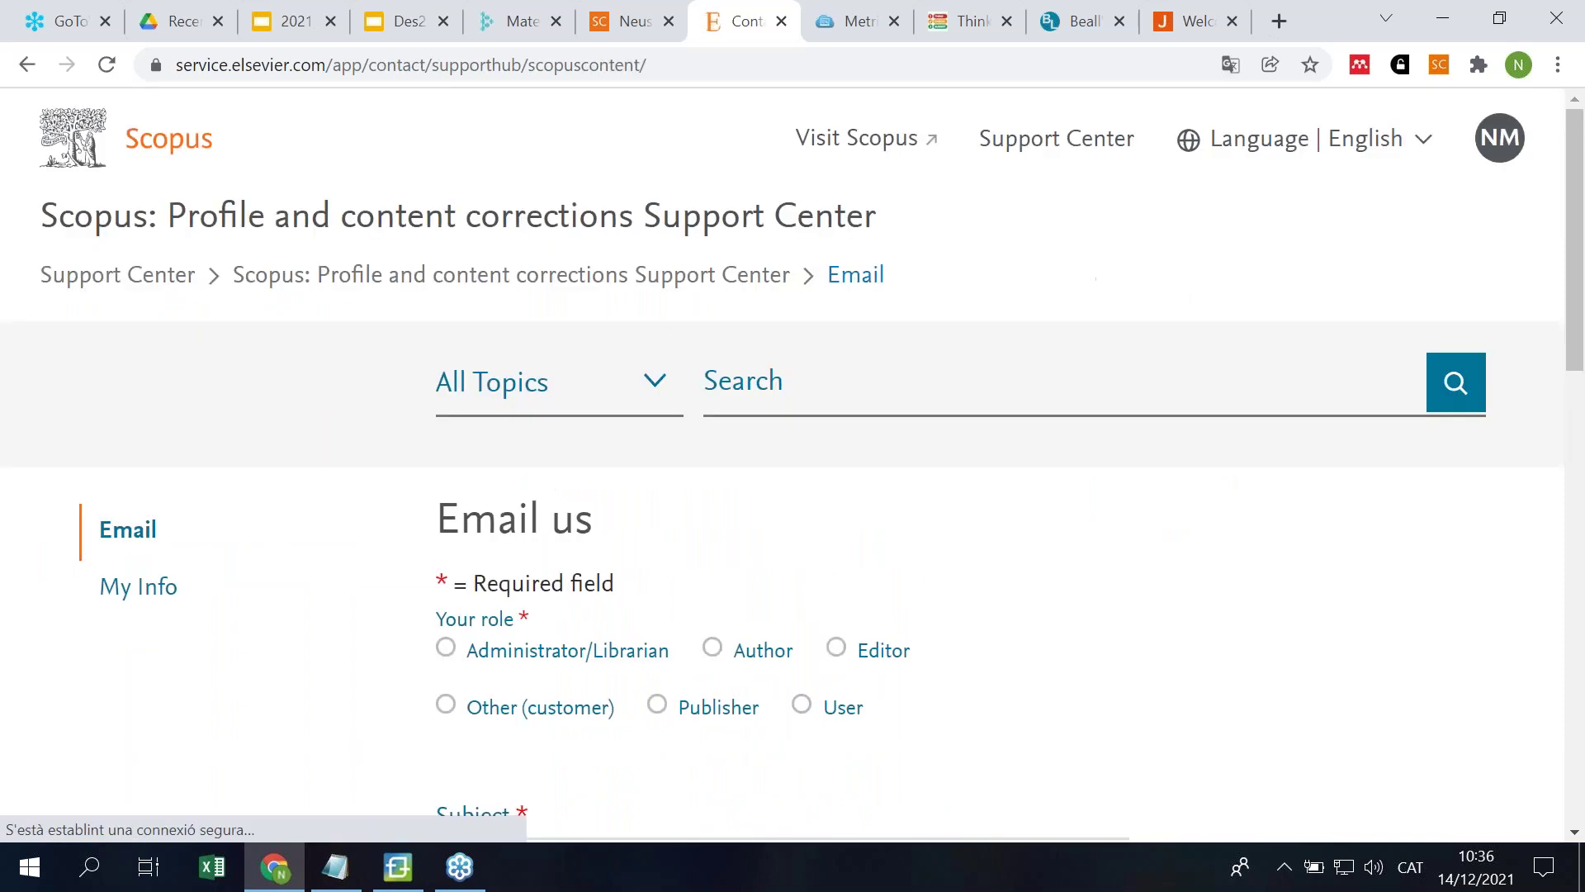
pyautogui.scroll(-5, 922, 493)
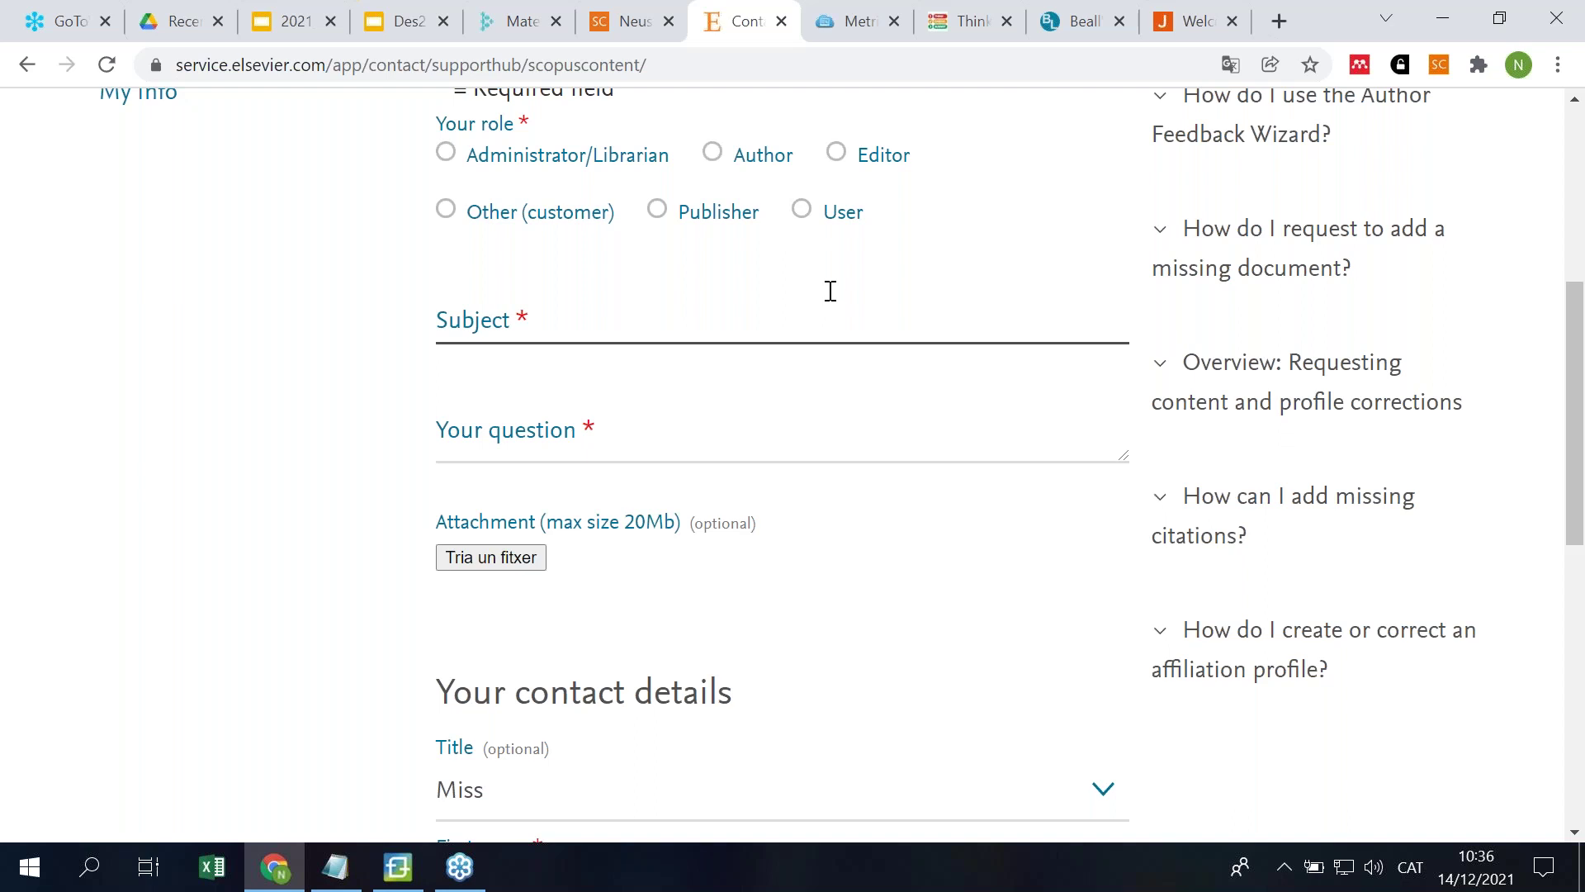
pyautogui.scroll(5, 834, 306)
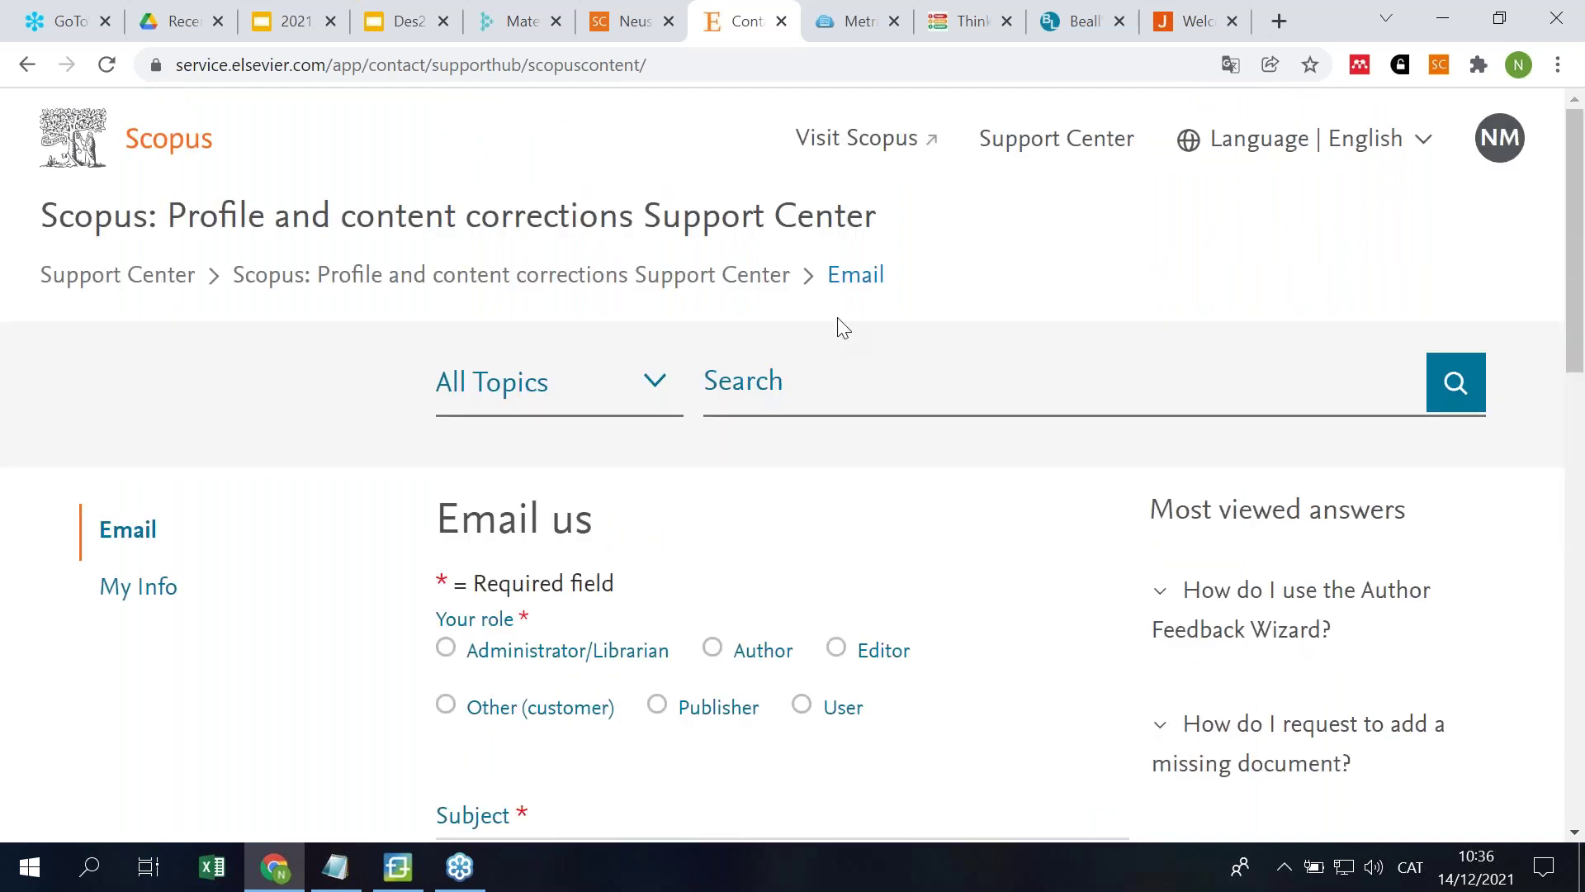
pyautogui.click(781, 22)
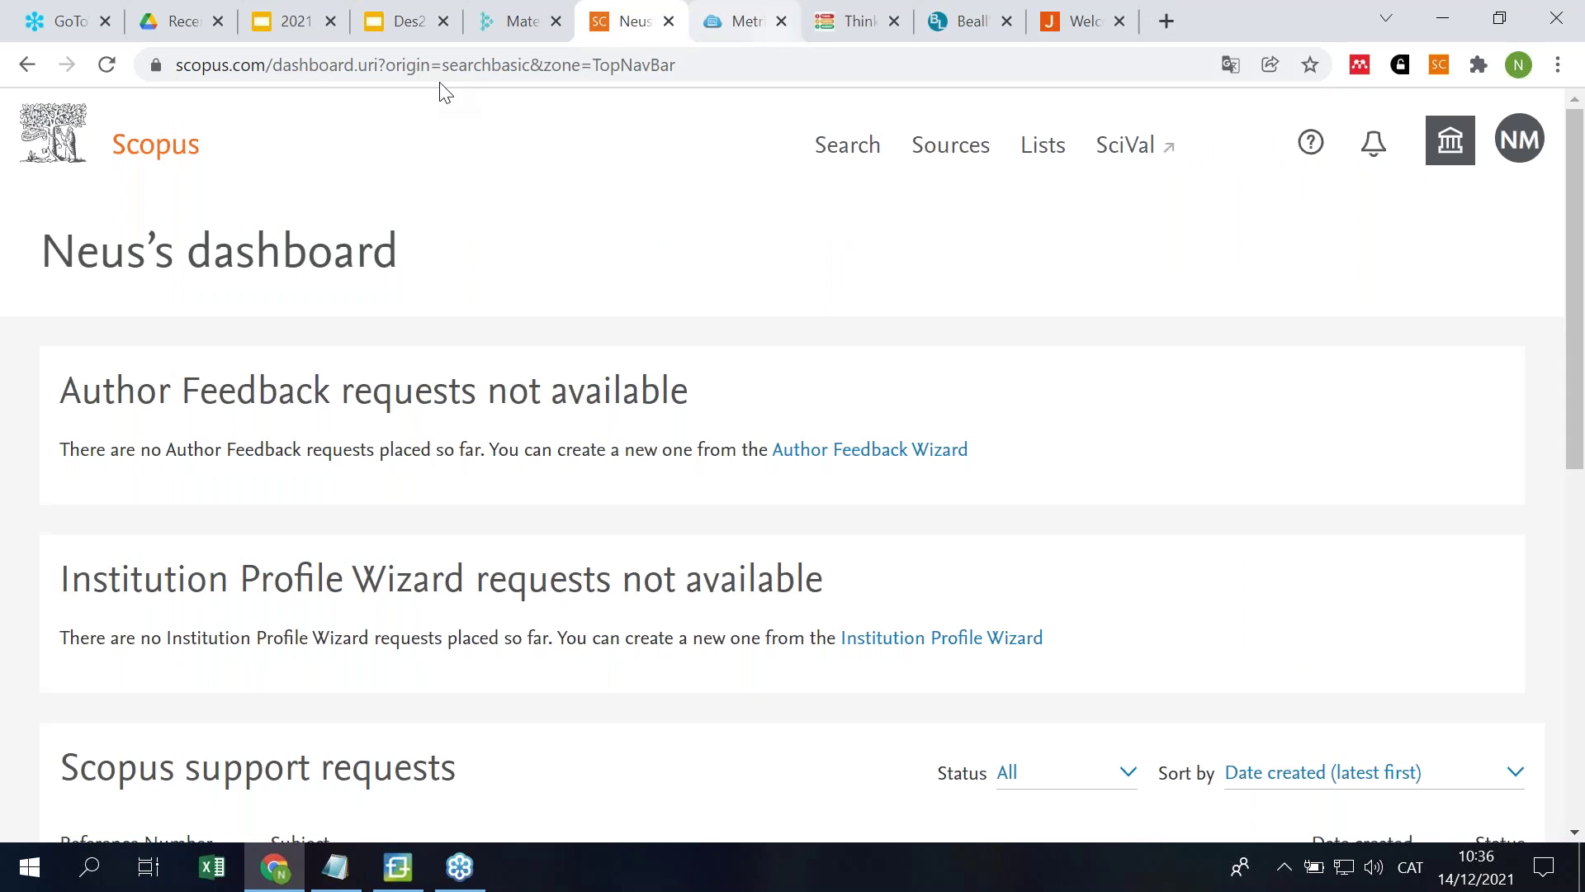
# Step: Return to the search page, reset the document search form and switch to searching for authors
pyautogui.click(859, 164)
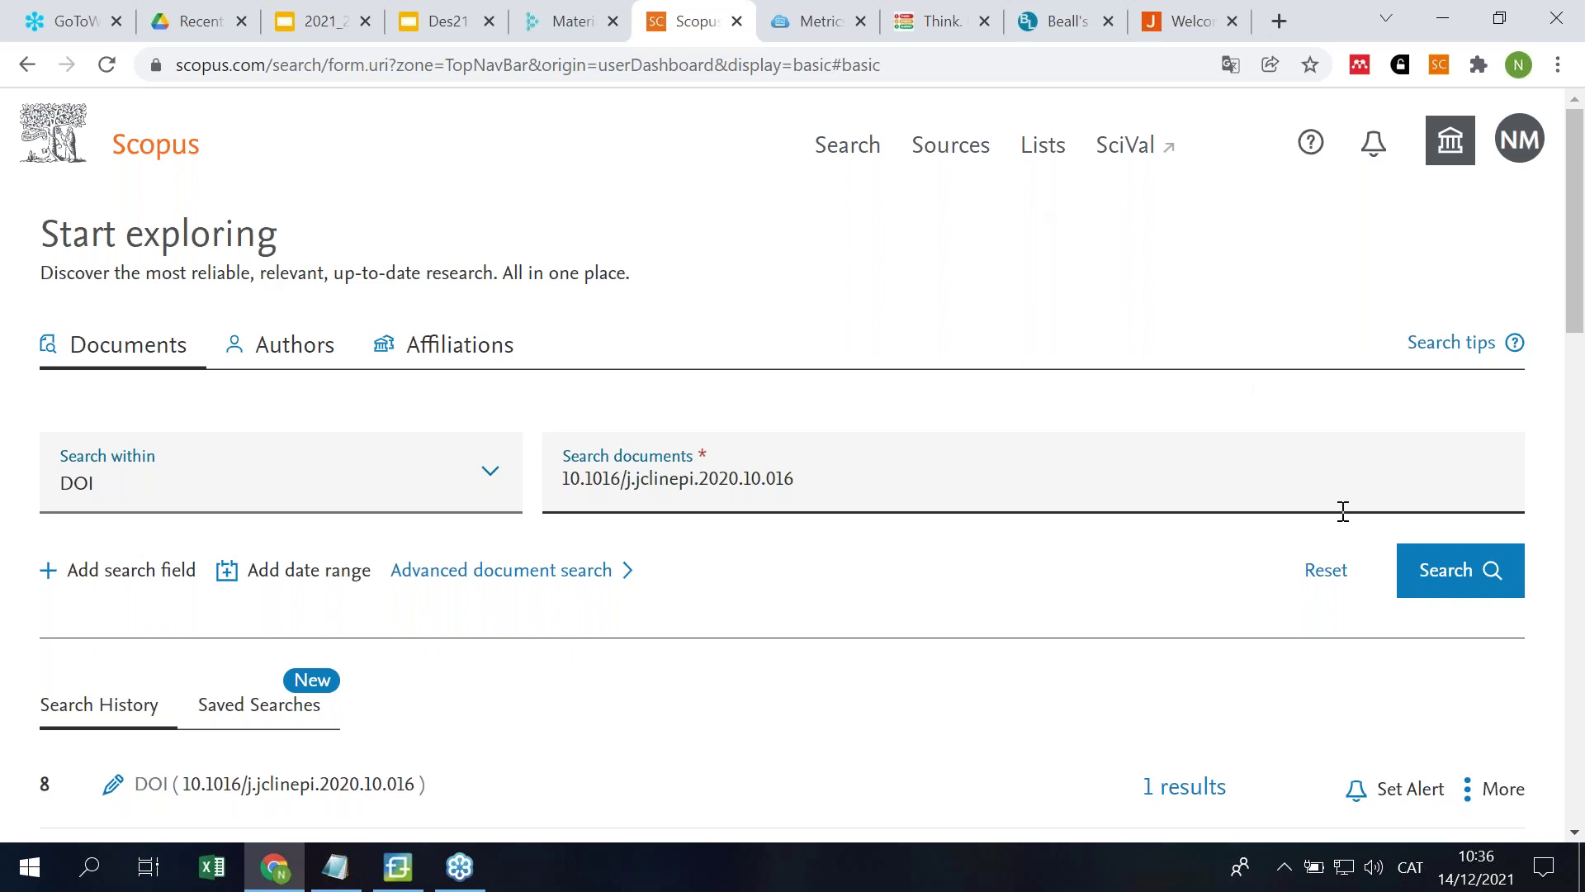
pyautogui.click(1321, 574)
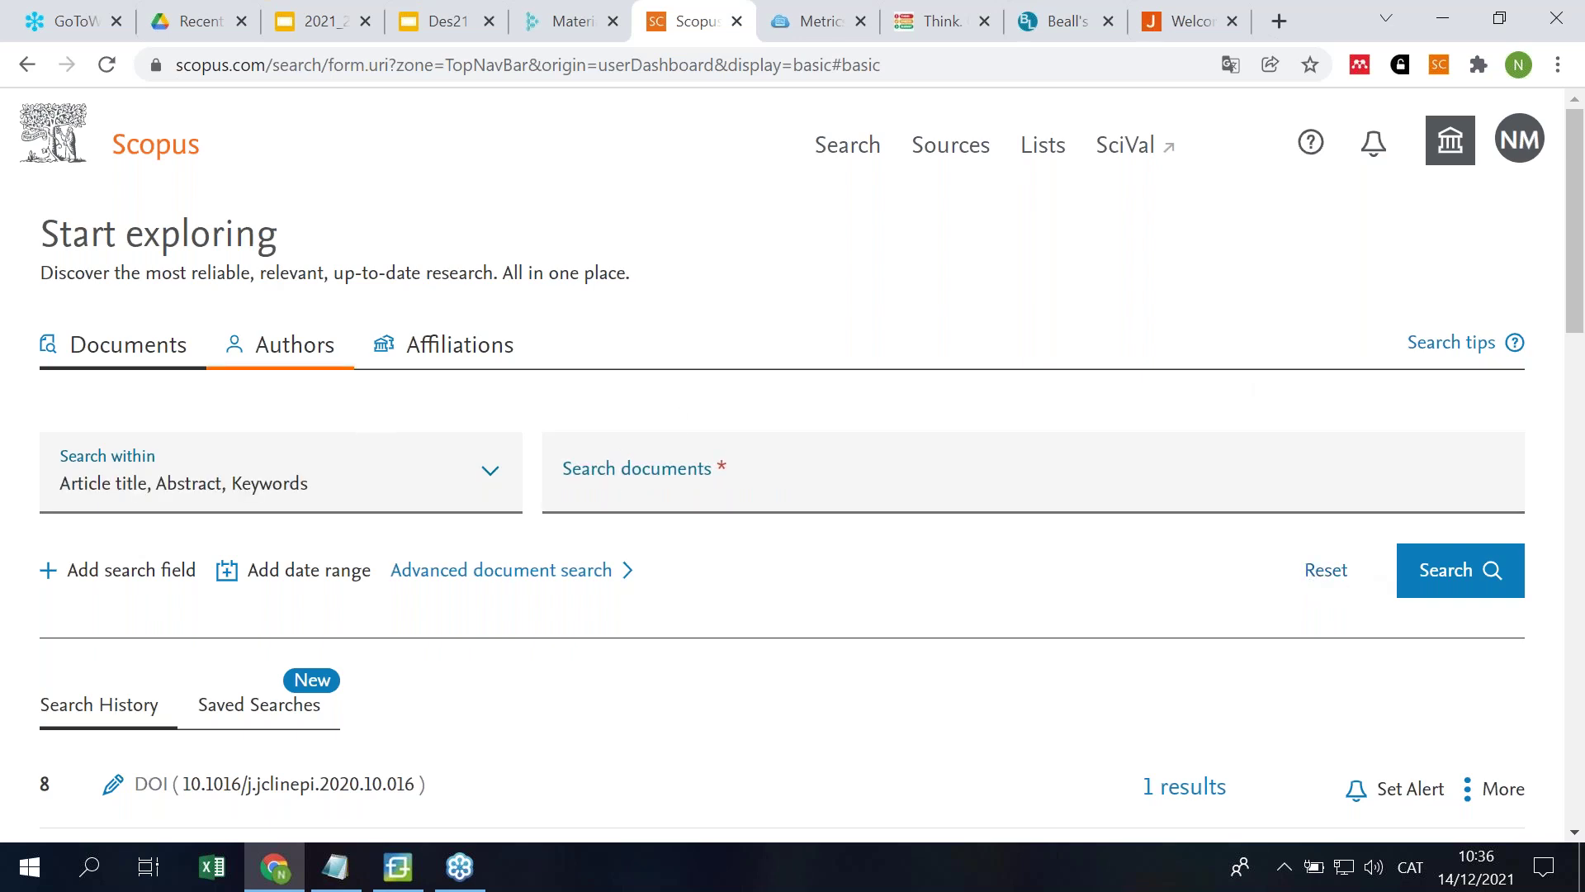
pyautogui.click(289, 347)
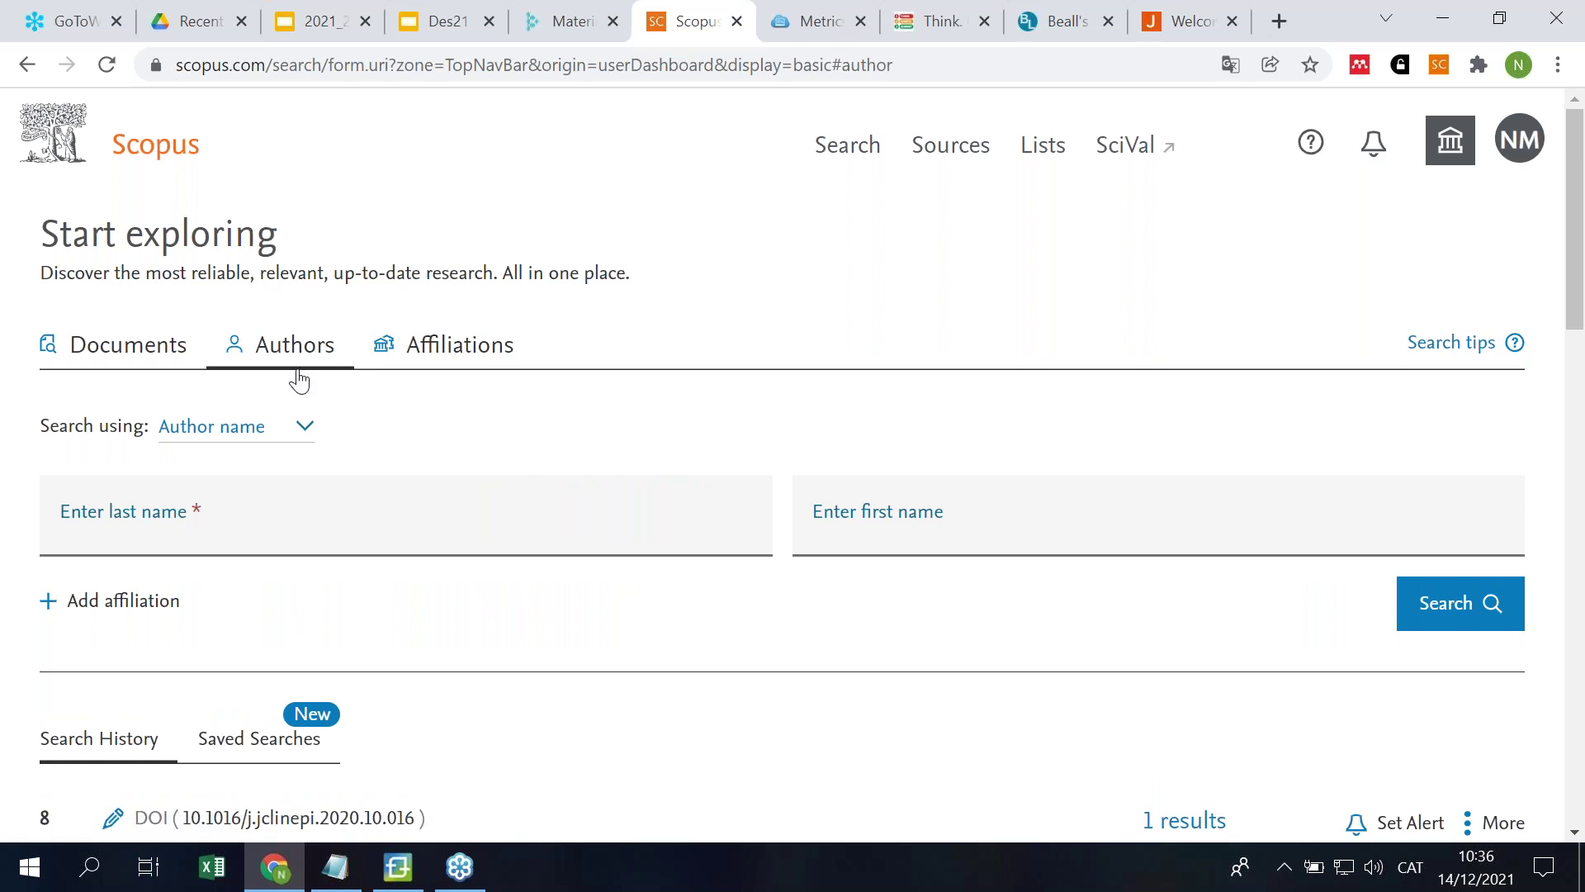
# Step: Search for an author by entering the researcher's last name and first name
pyautogui.click(254, 540)
pyautogui.write('menendez')
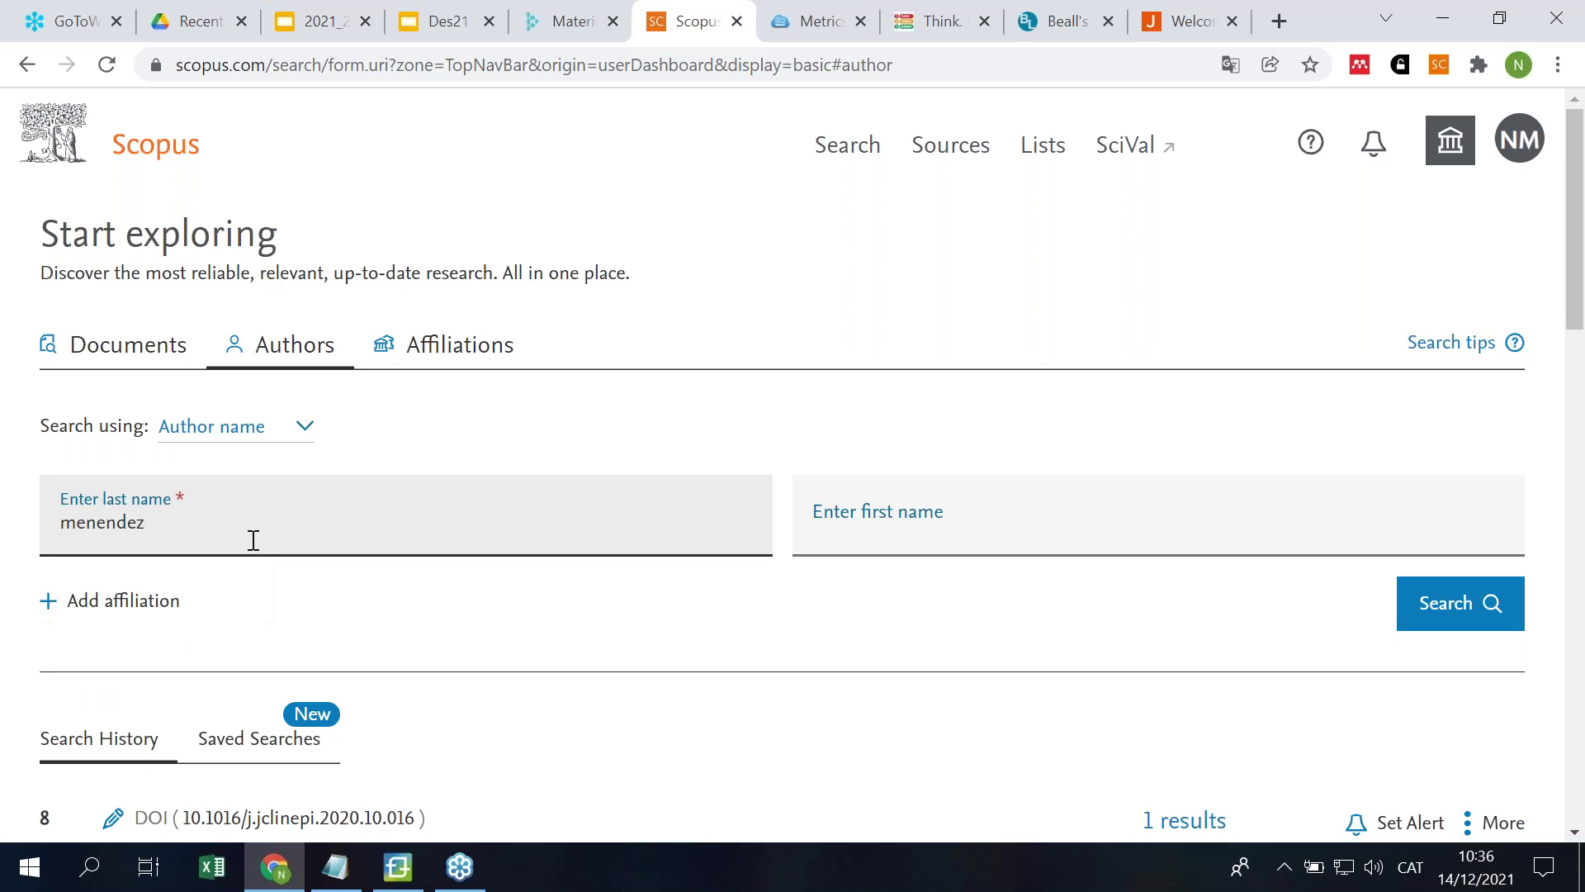
pyautogui.press('Tab')
pyautogui.write('rosa')
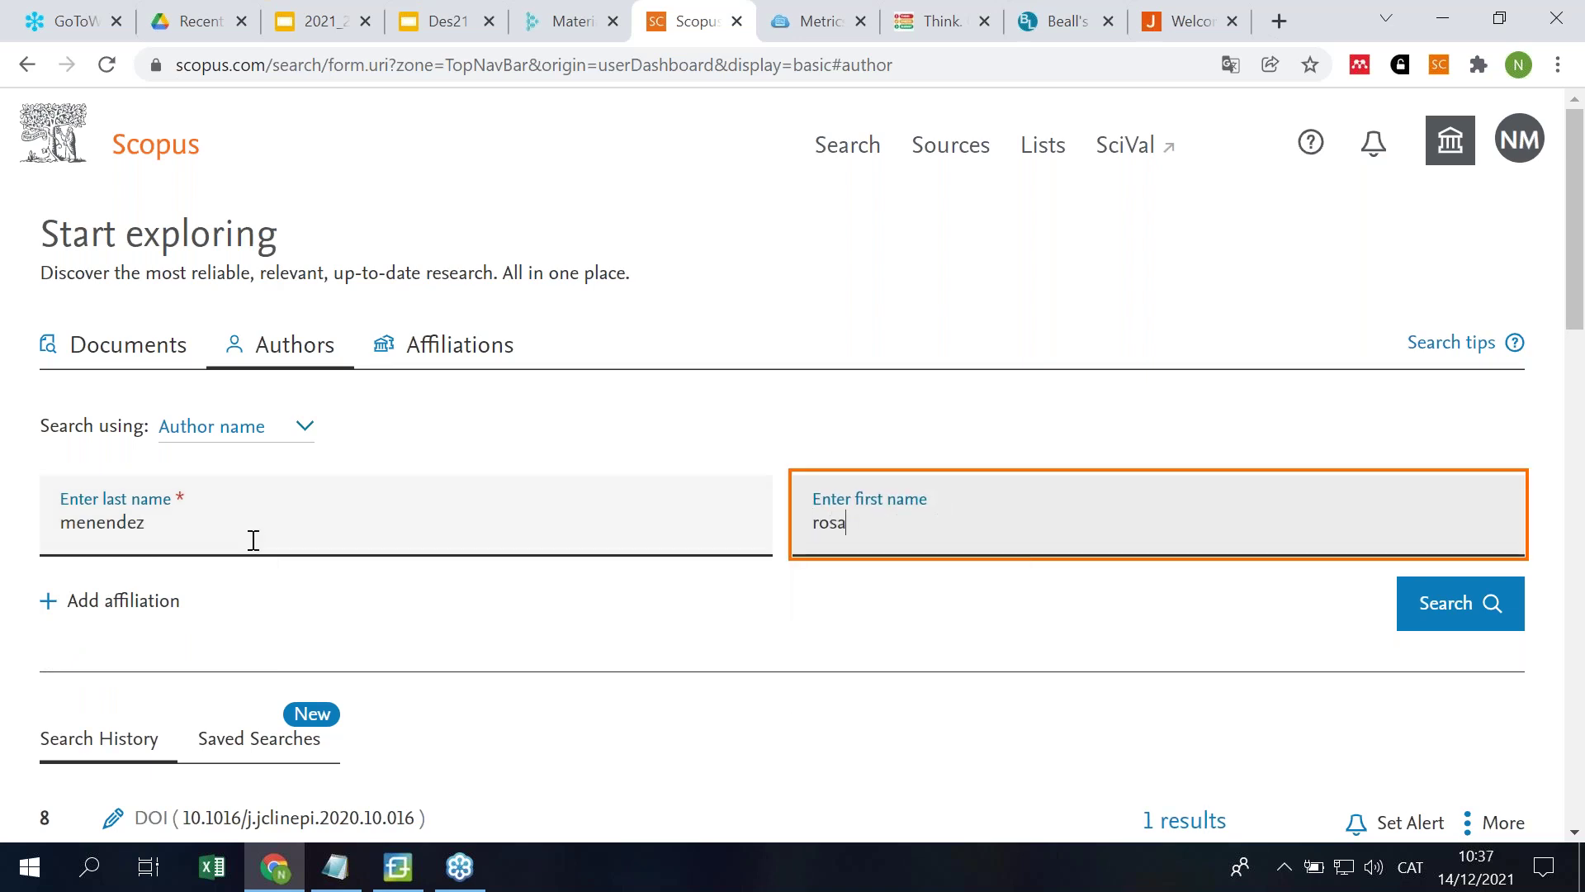
pyautogui.click(1488, 592)
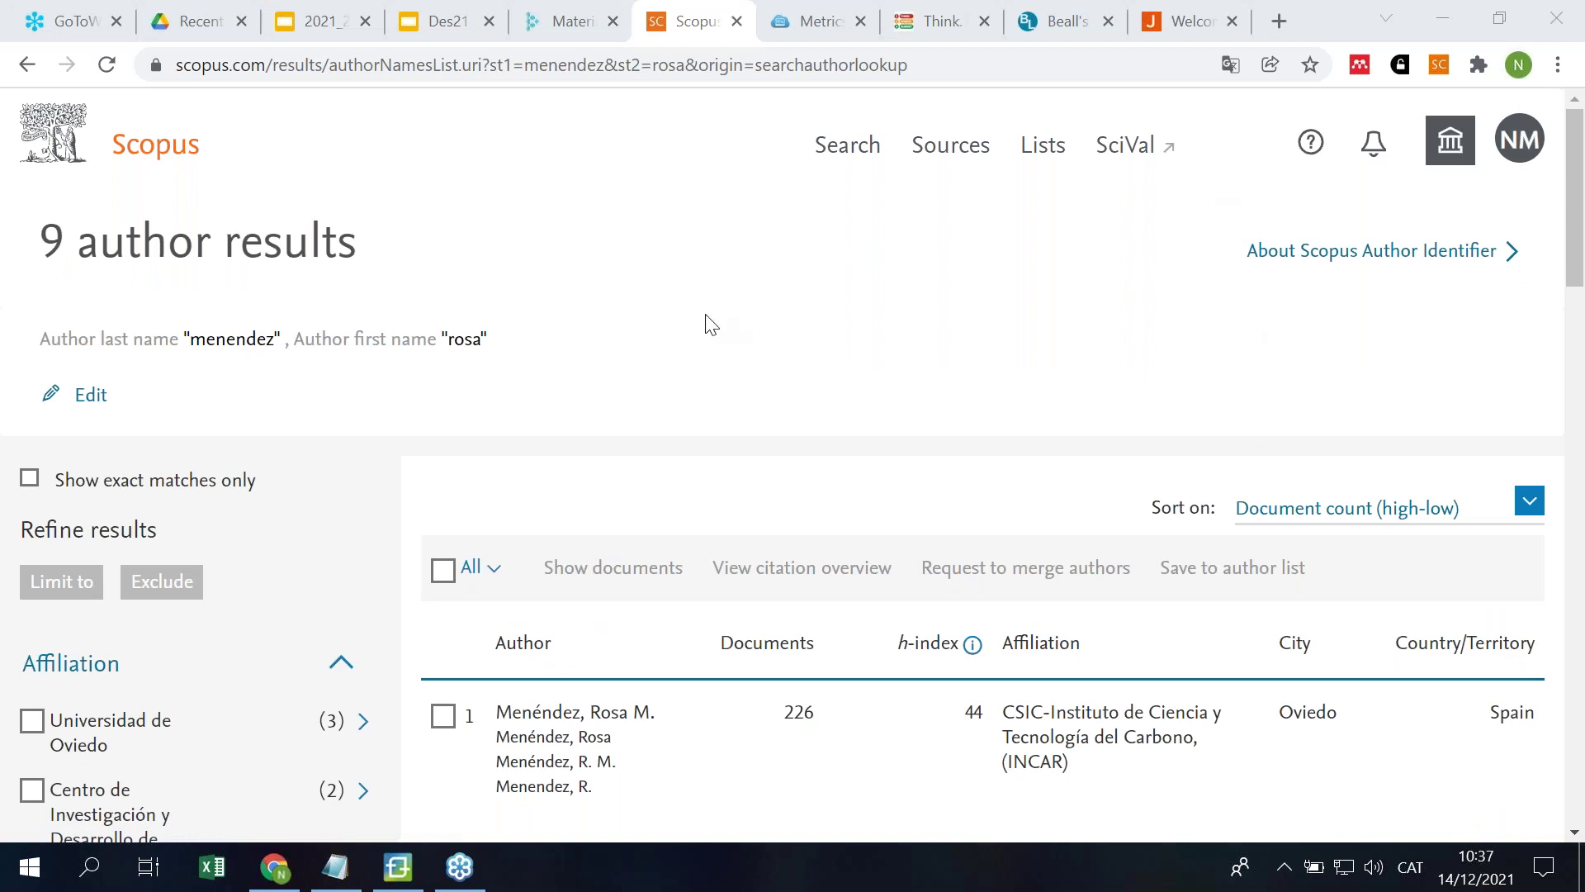
# Step: Open the profile of the author affiliated with CSIC-Instituto de Ciencia y Tecnología del Carbono and highlight the Metrics overview heading
pyautogui.scroll(-3, 706, 324)
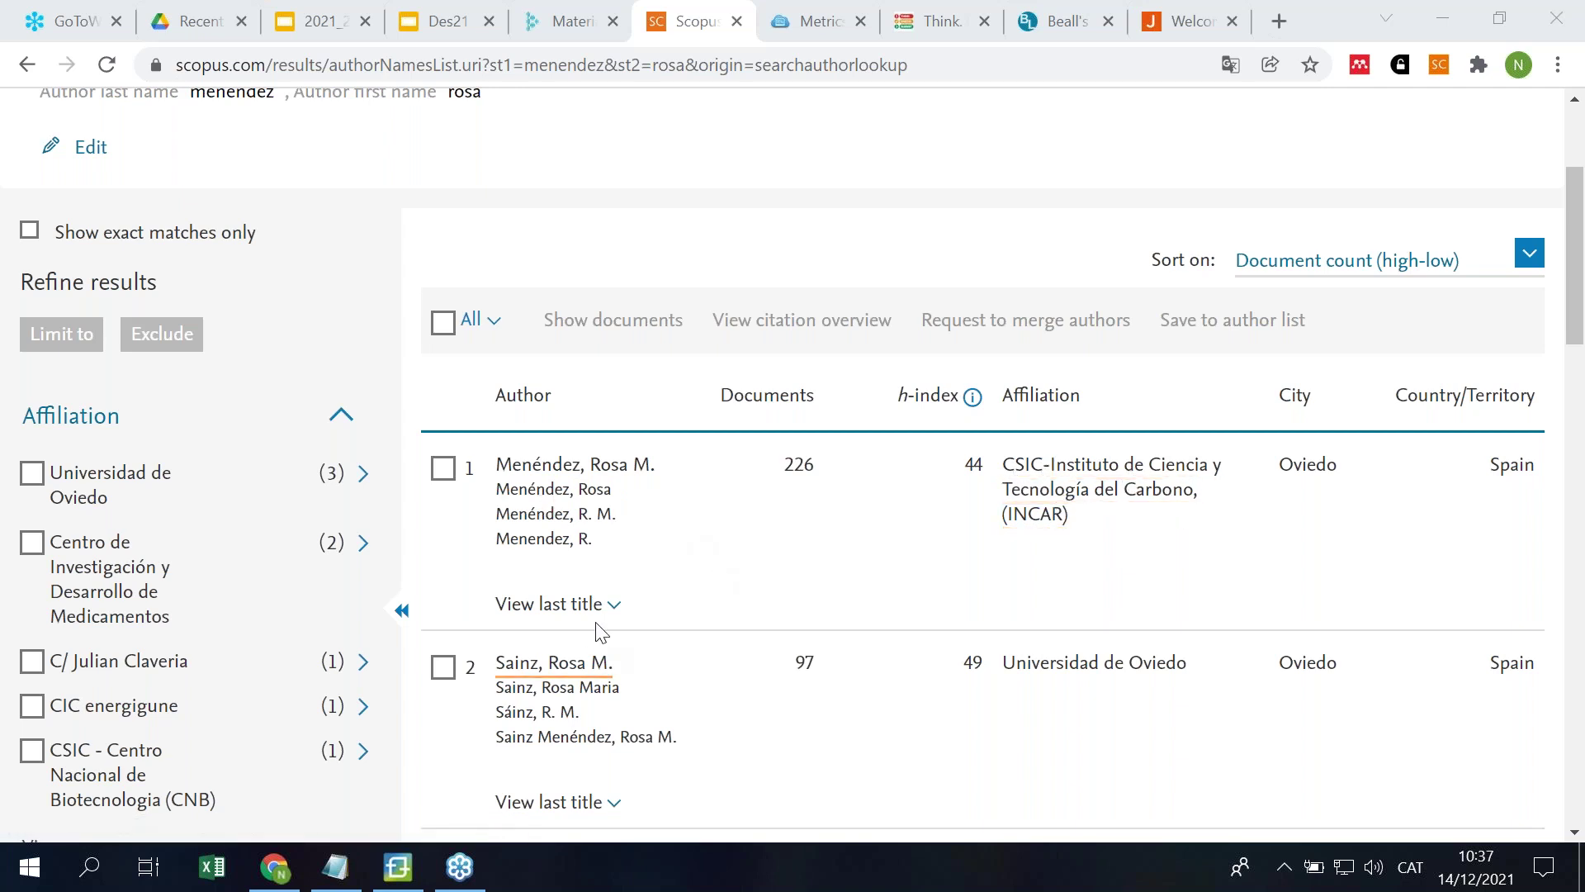
pyautogui.click(594, 477)
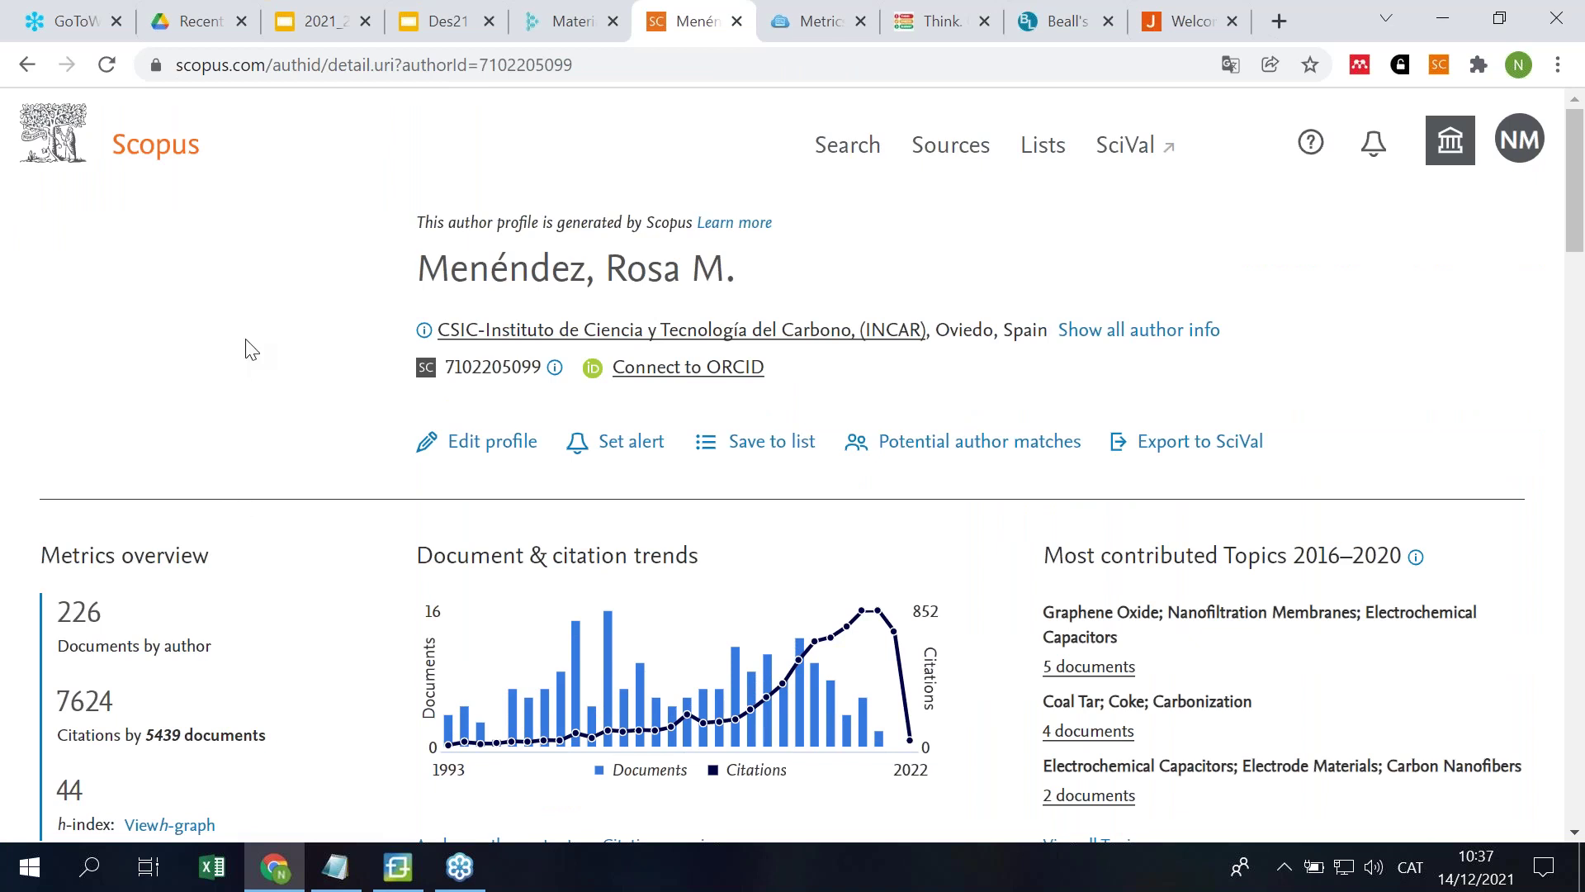
pyautogui.scroll(-3, 247, 346)
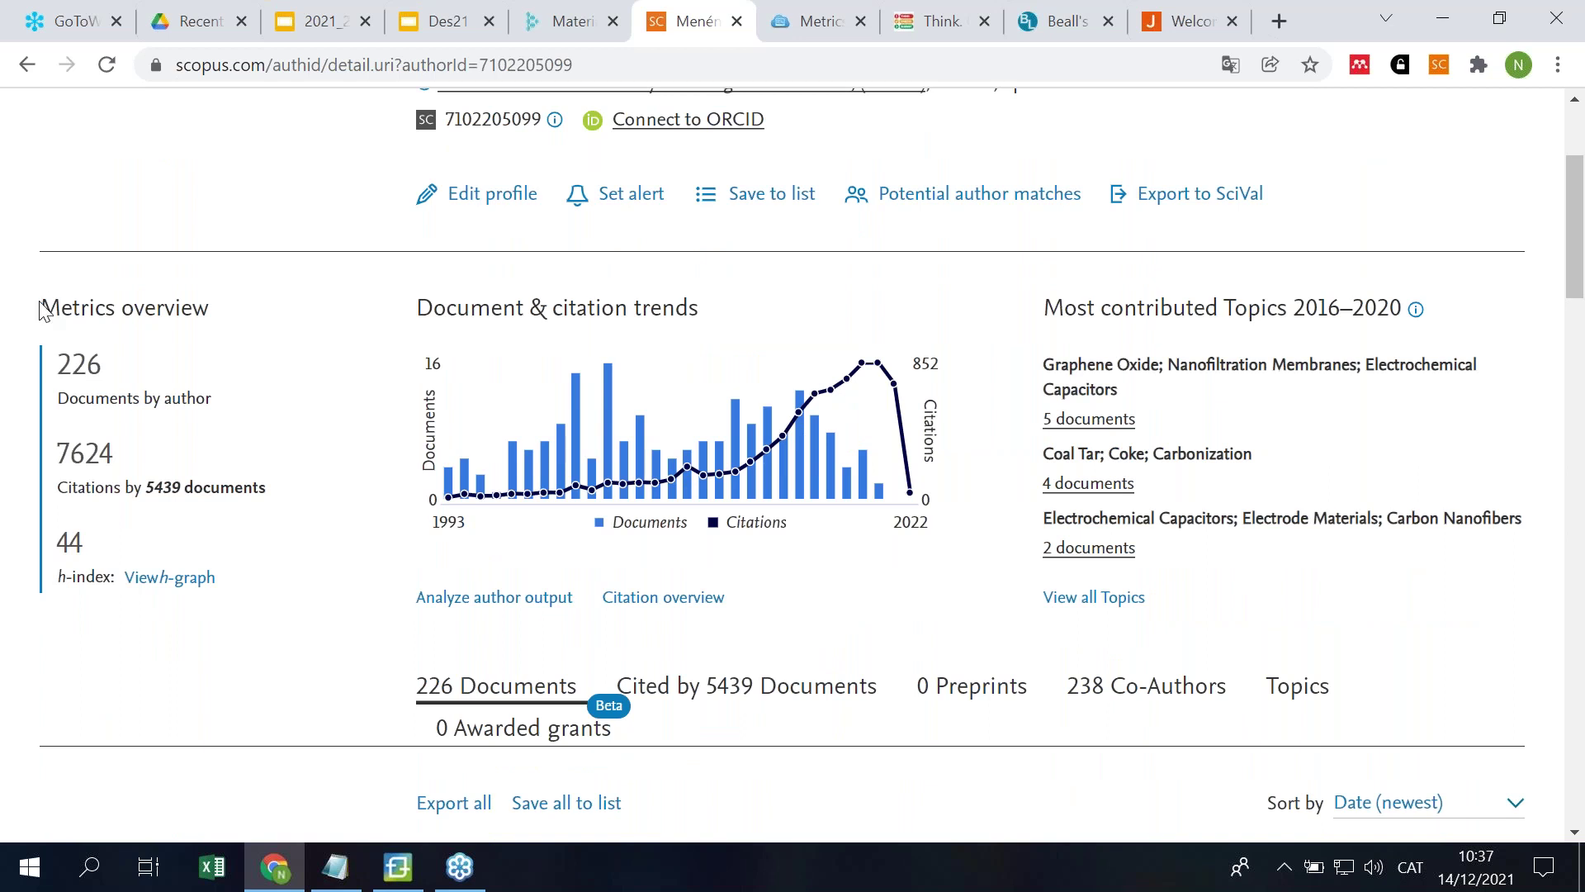
pyautogui.tripleClick(91, 308)
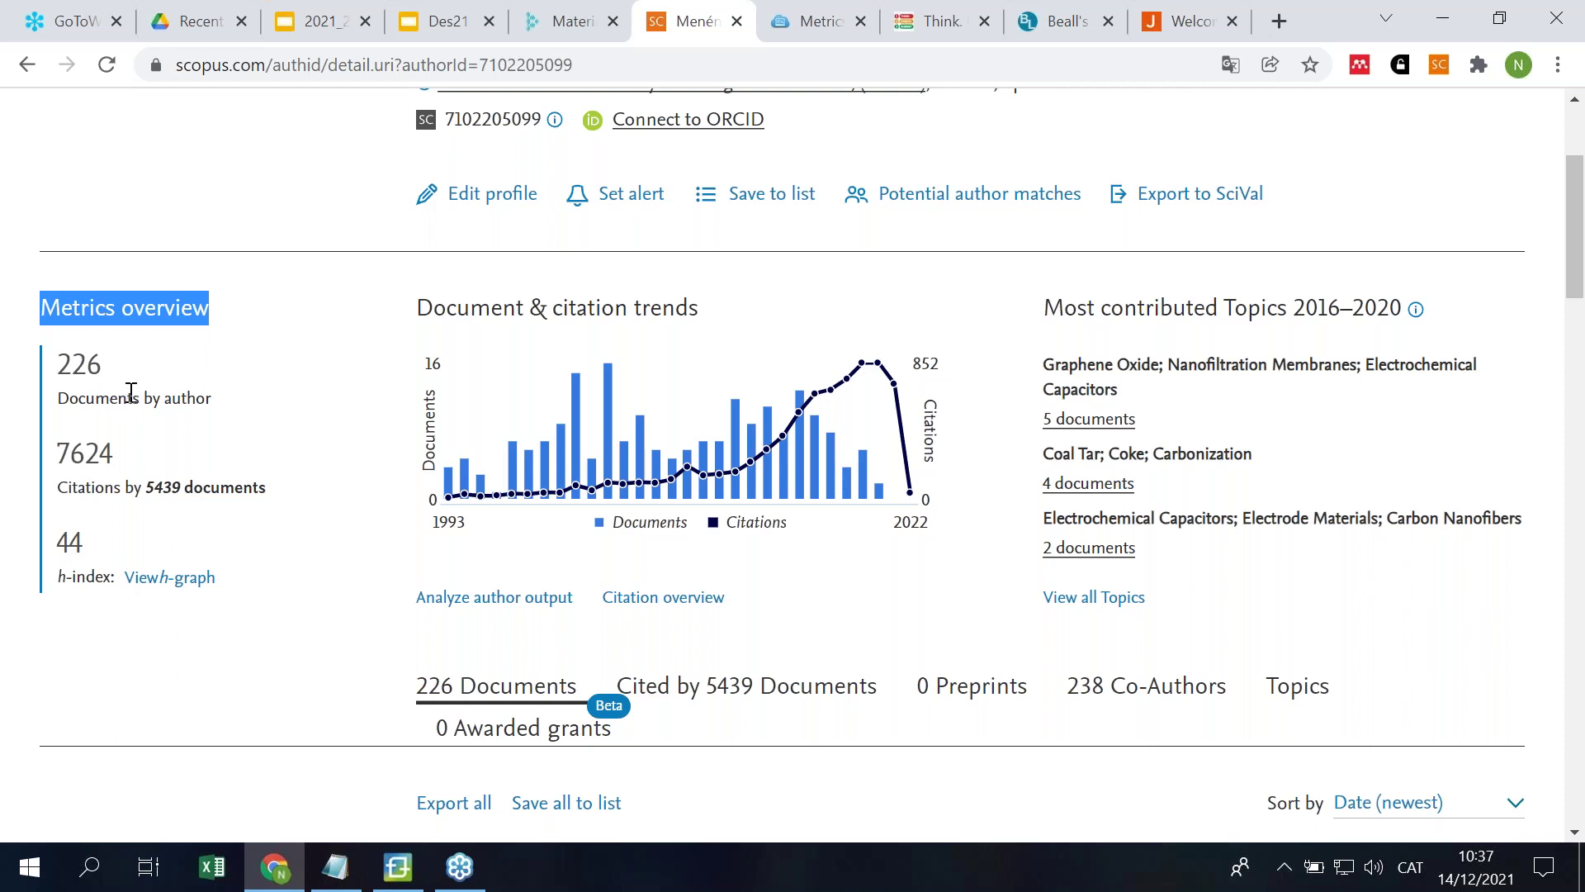
pyautogui.scroll(3, 186, 398)
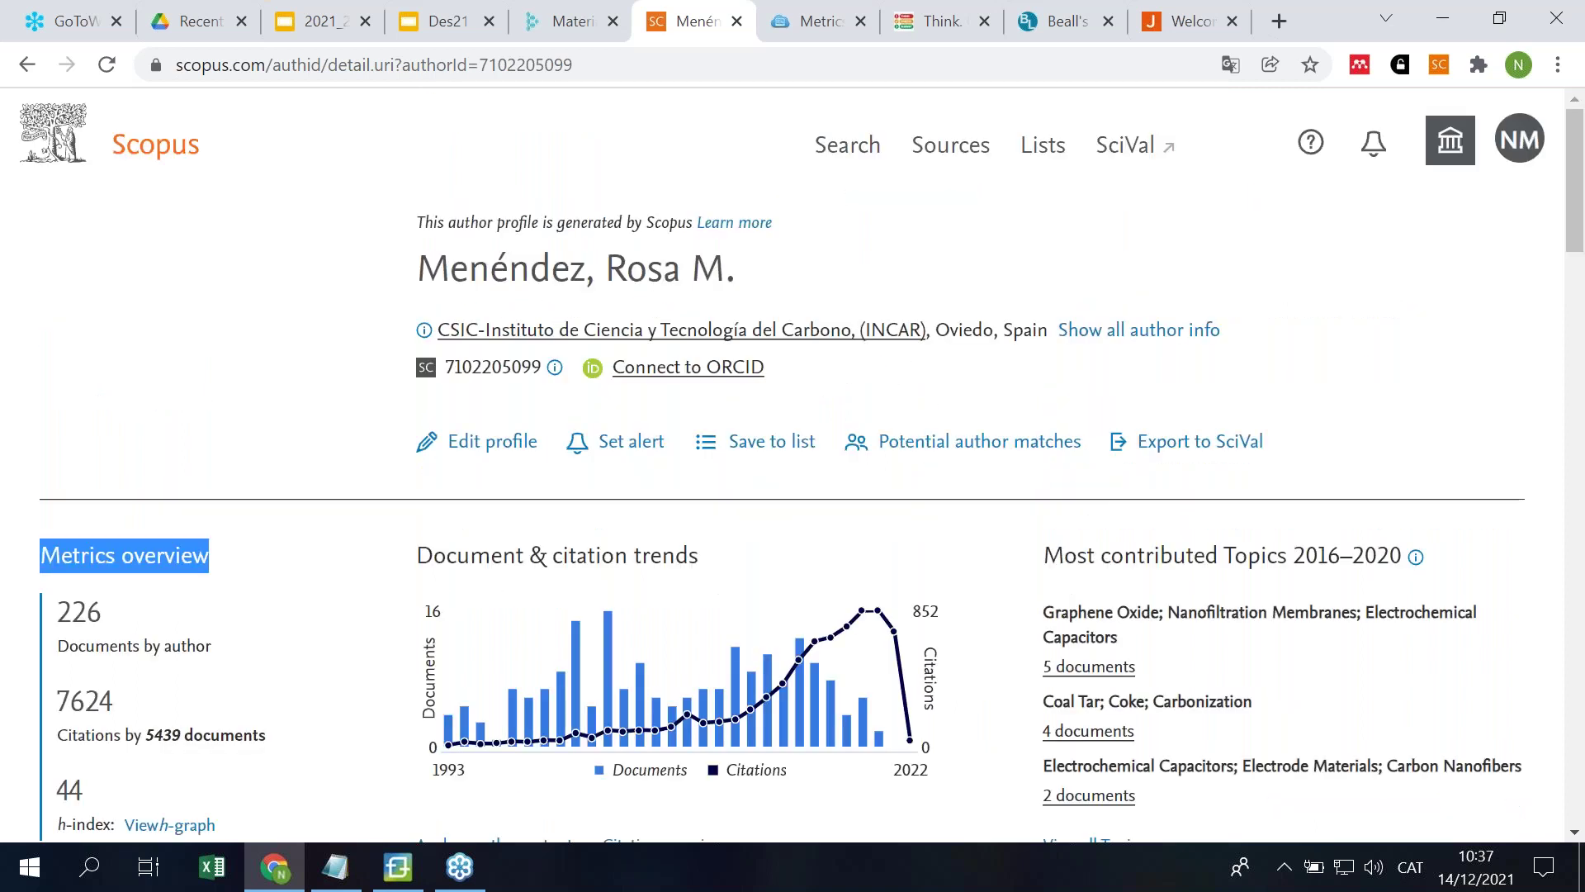
# Step: Examine the author's document, citation and citing-document figures in the metrics overview, highlighting each one
pyautogui.scroll(-3, 462, 462)
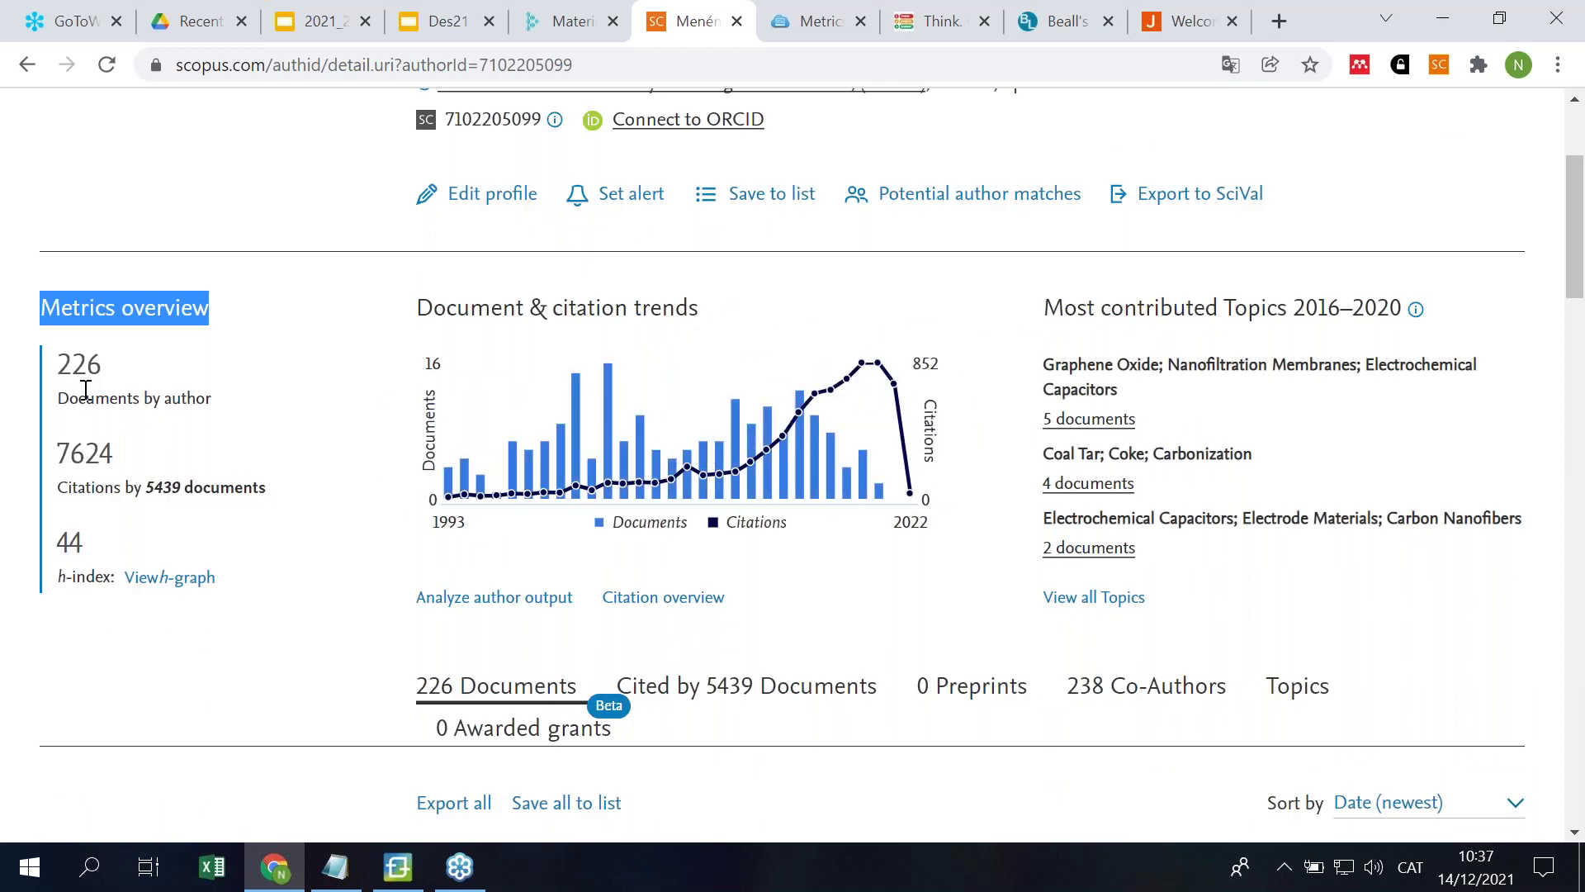
pyautogui.moveTo(121, 381); pyautogui.dragTo(61, 376)
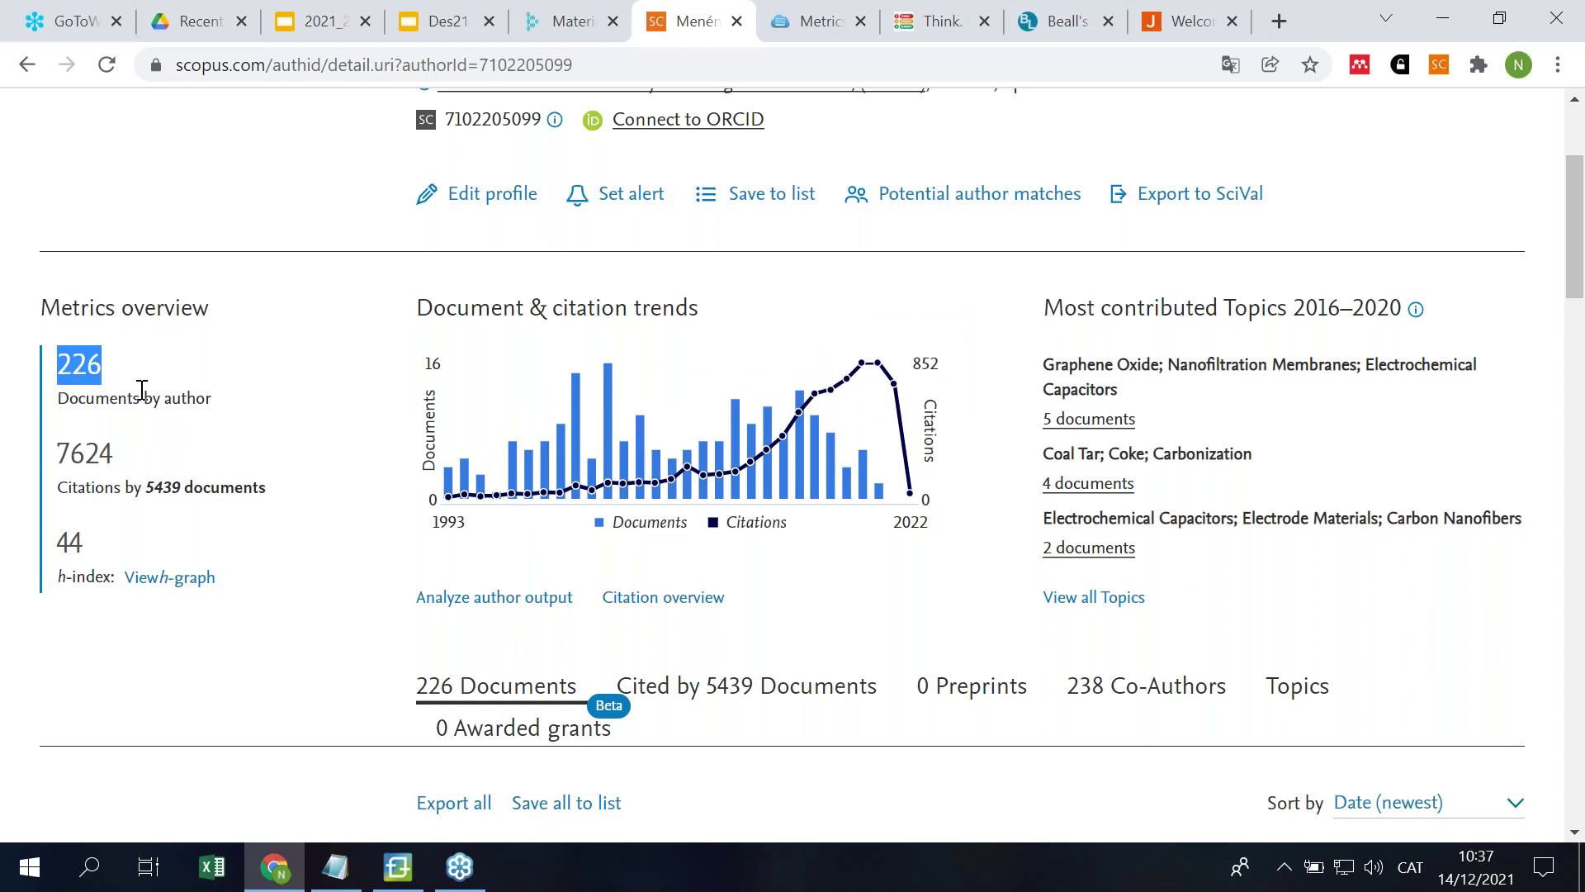
pyautogui.scroll(-1, 103, 356)
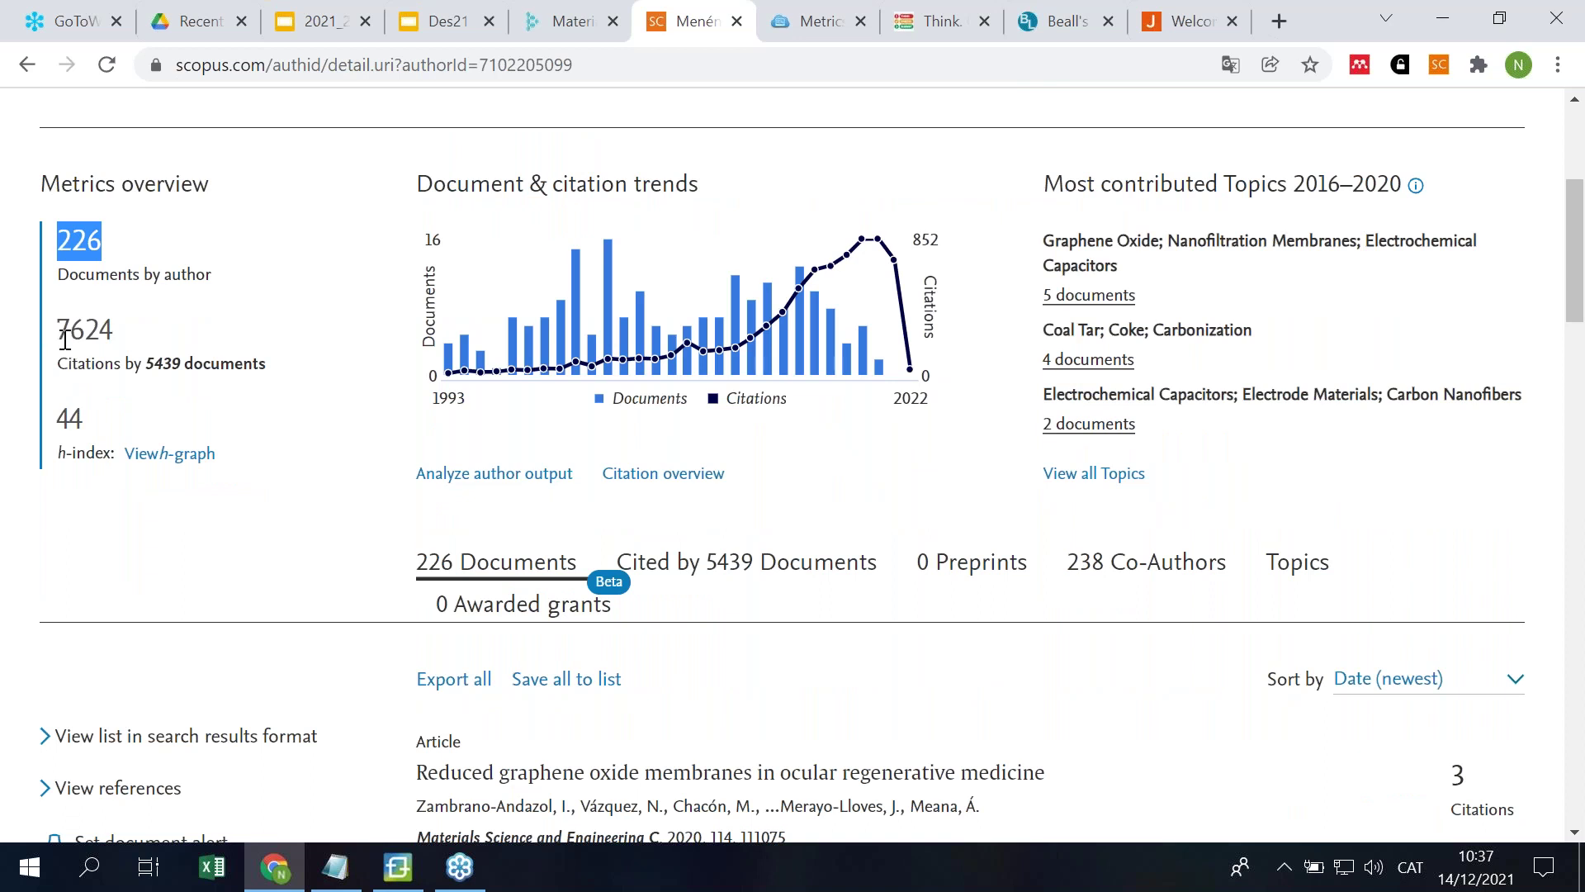
pyautogui.moveTo(60, 330); pyautogui.dragTo(114, 330)
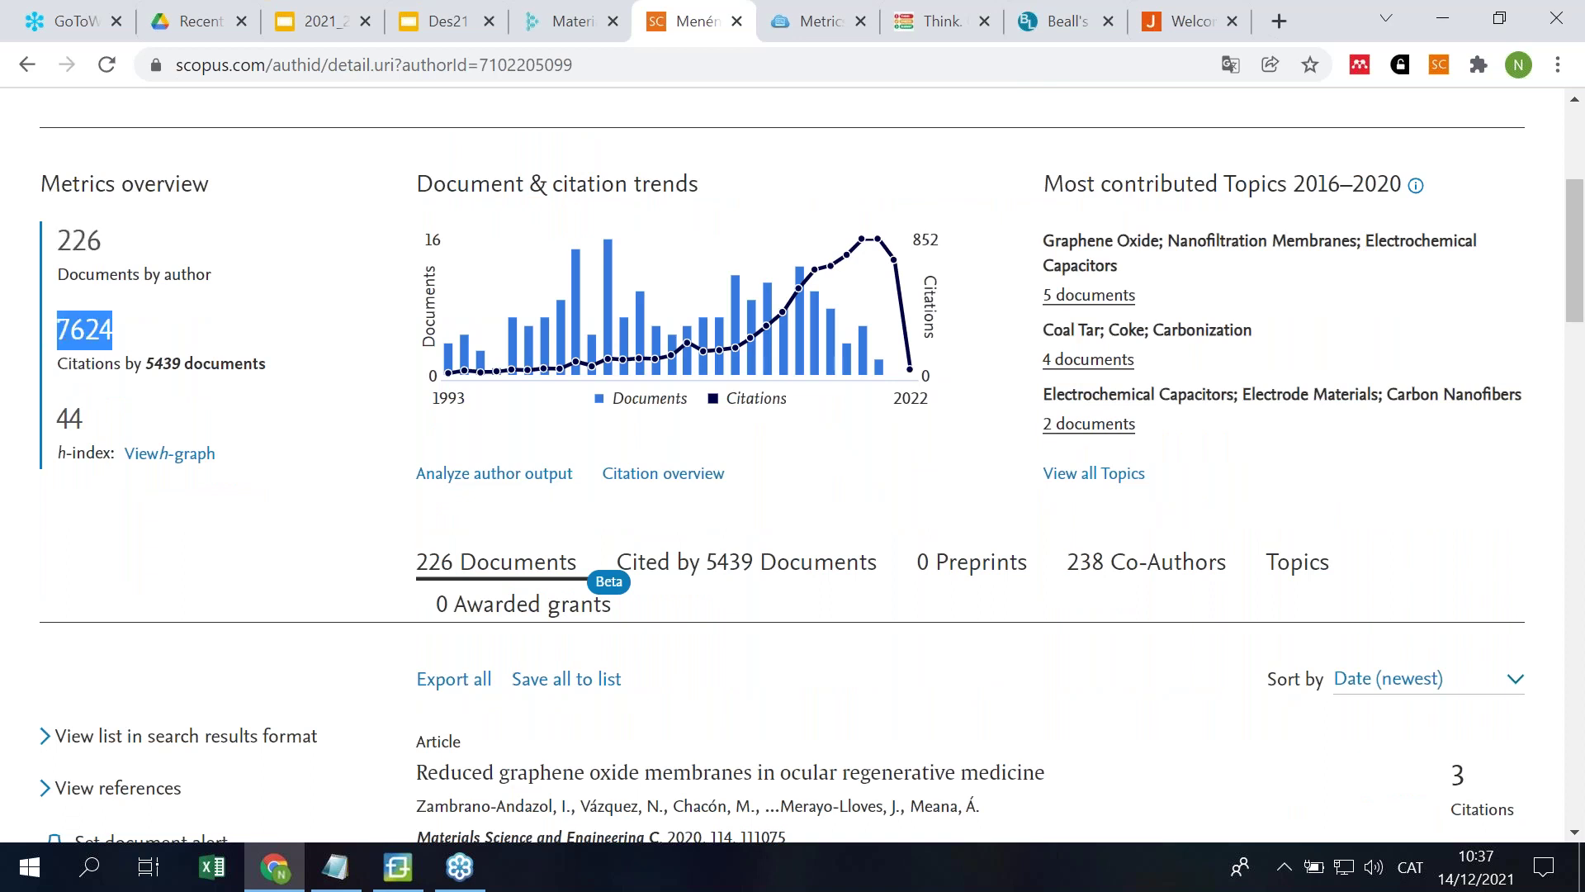
pyautogui.moveTo(146, 364); pyautogui.dragTo(180, 360)
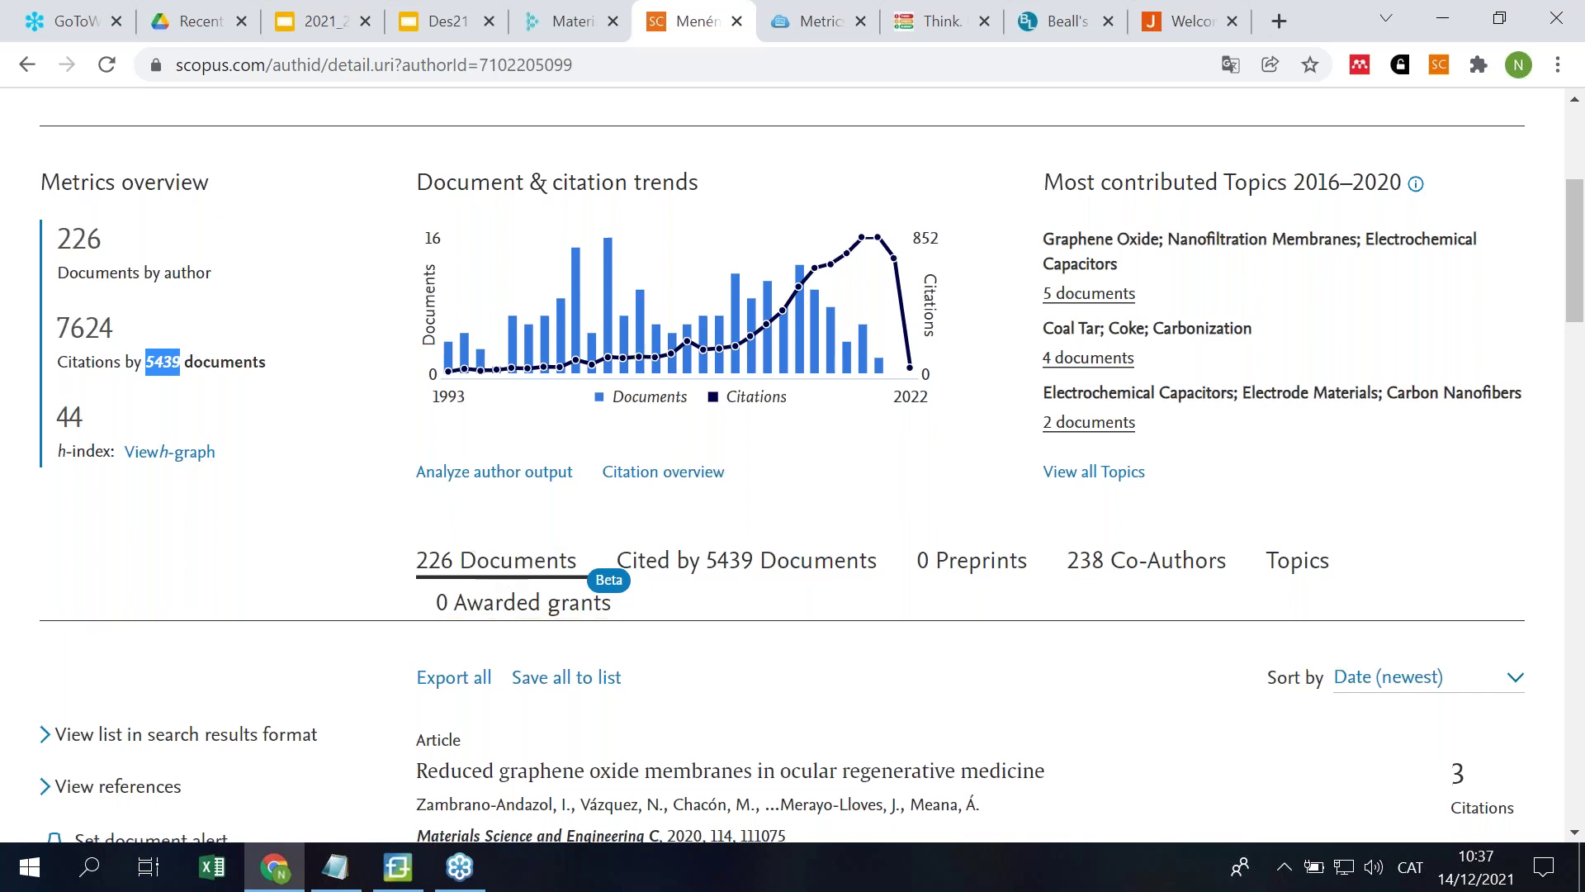
# Step: Display the list of documents citing the author and look through its entries
pyautogui.scroll(-1, 506, 568)
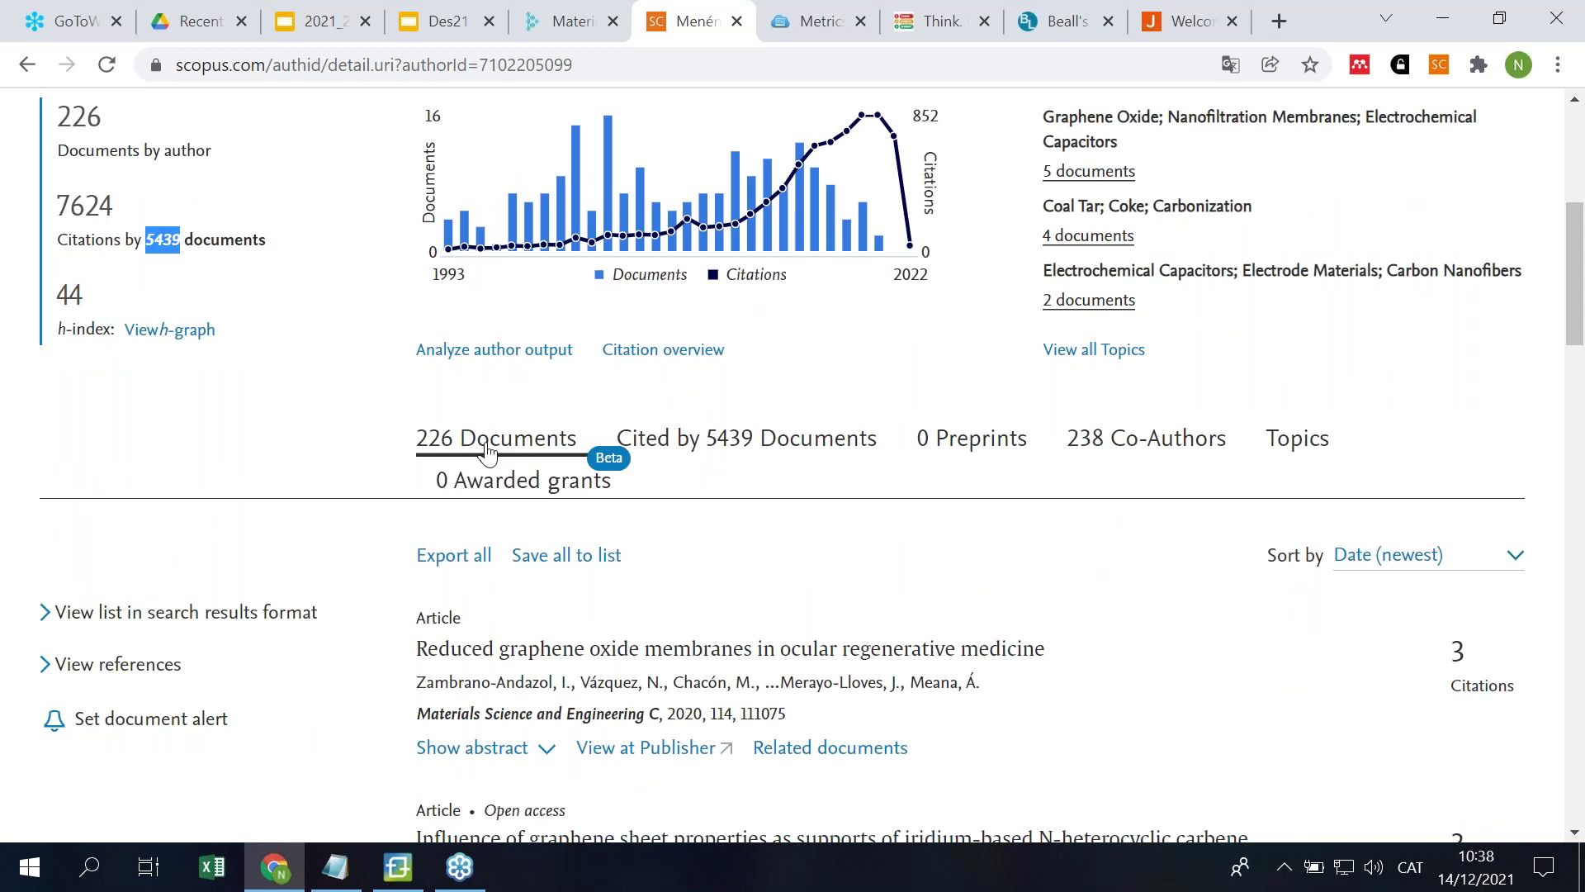
pyautogui.click(739, 442)
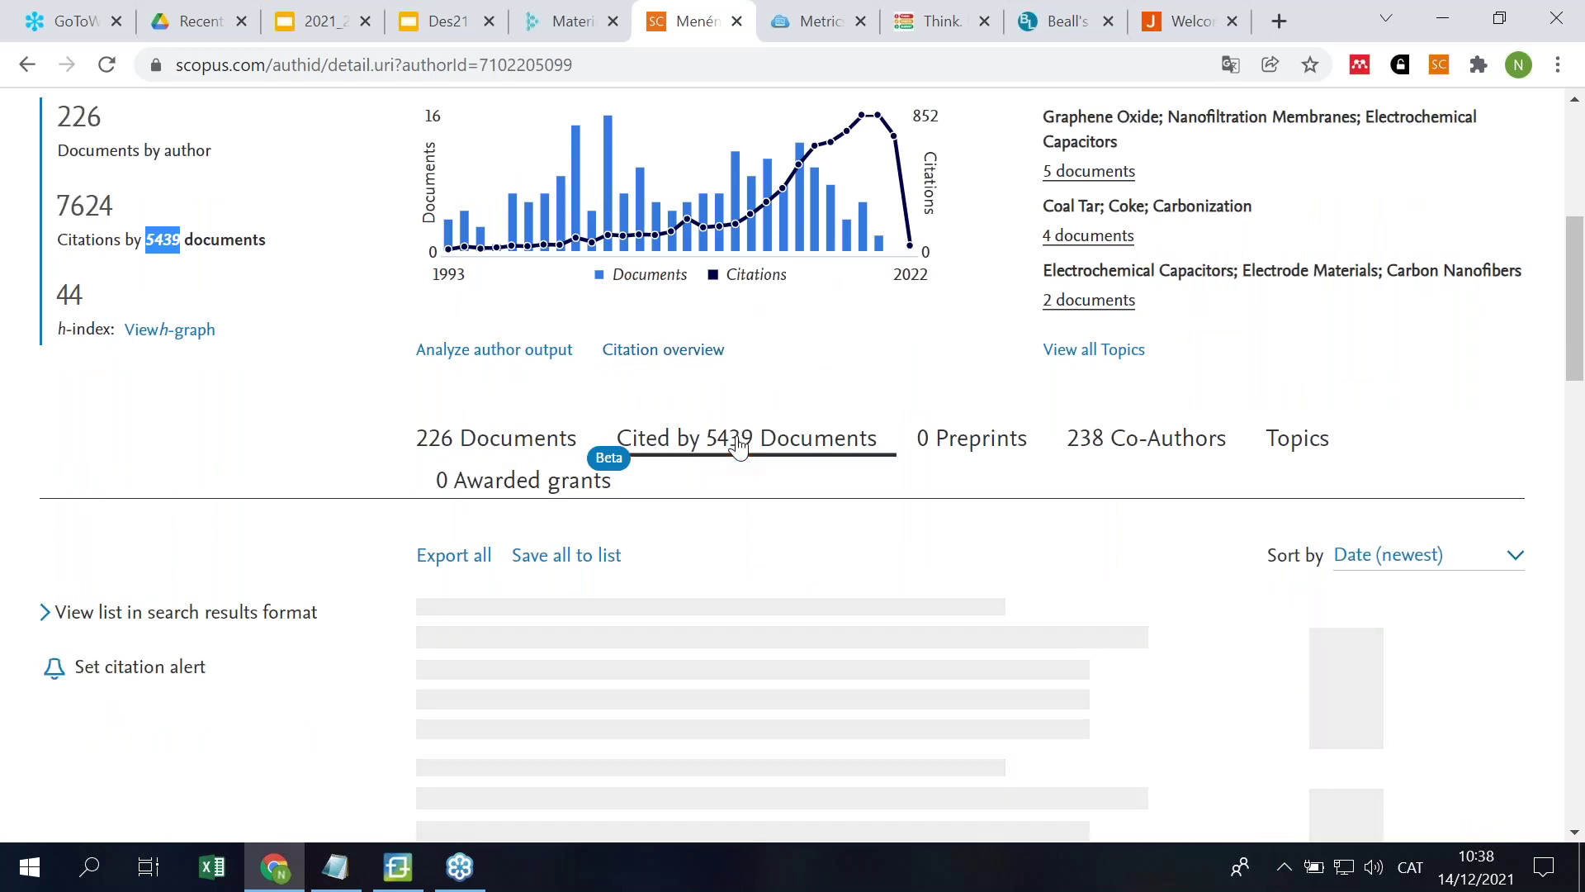
pyautogui.scroll(-5, 1255, 656)
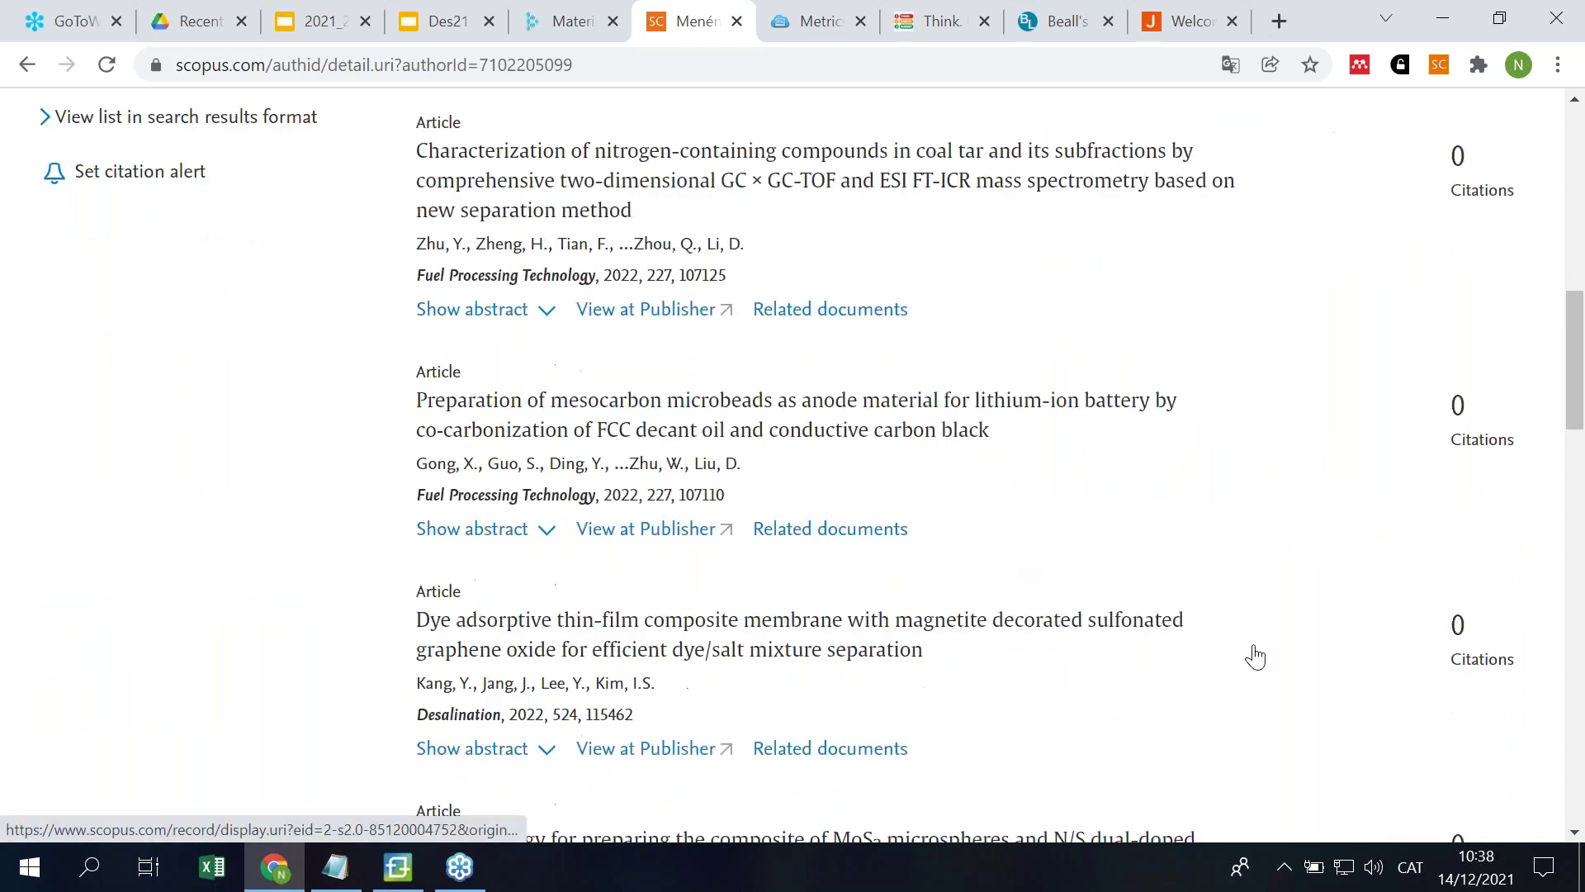
pyautogui.scroll(4, 1255, 656)
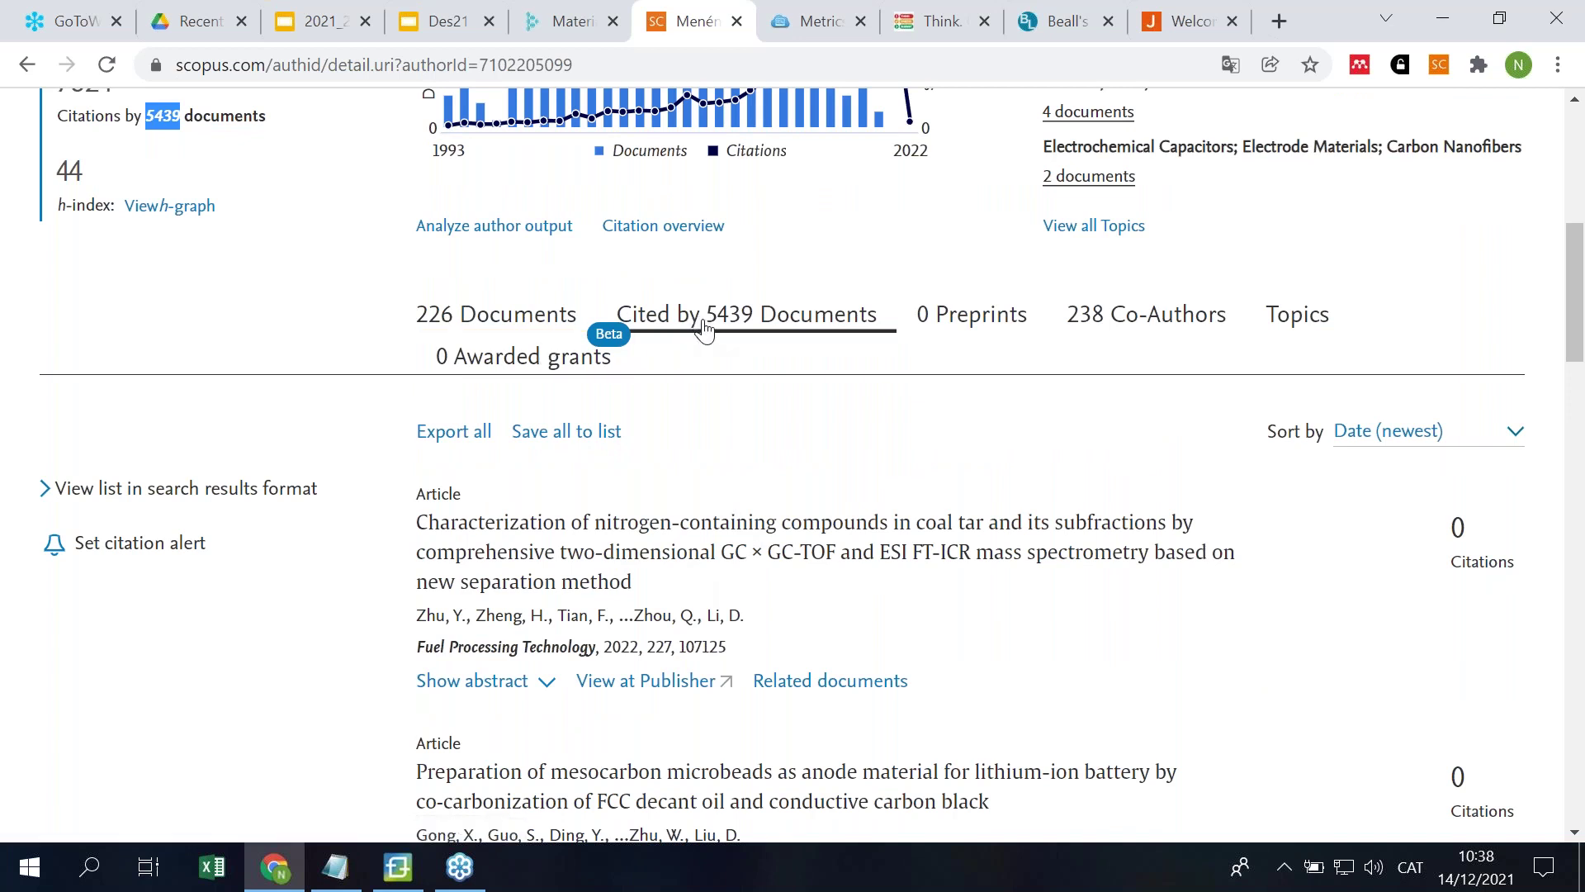
# Step: Open the documents citing the author in search results format and look through the listed entries and refinement filters
pyautogui.scroll(1, 501, 485)
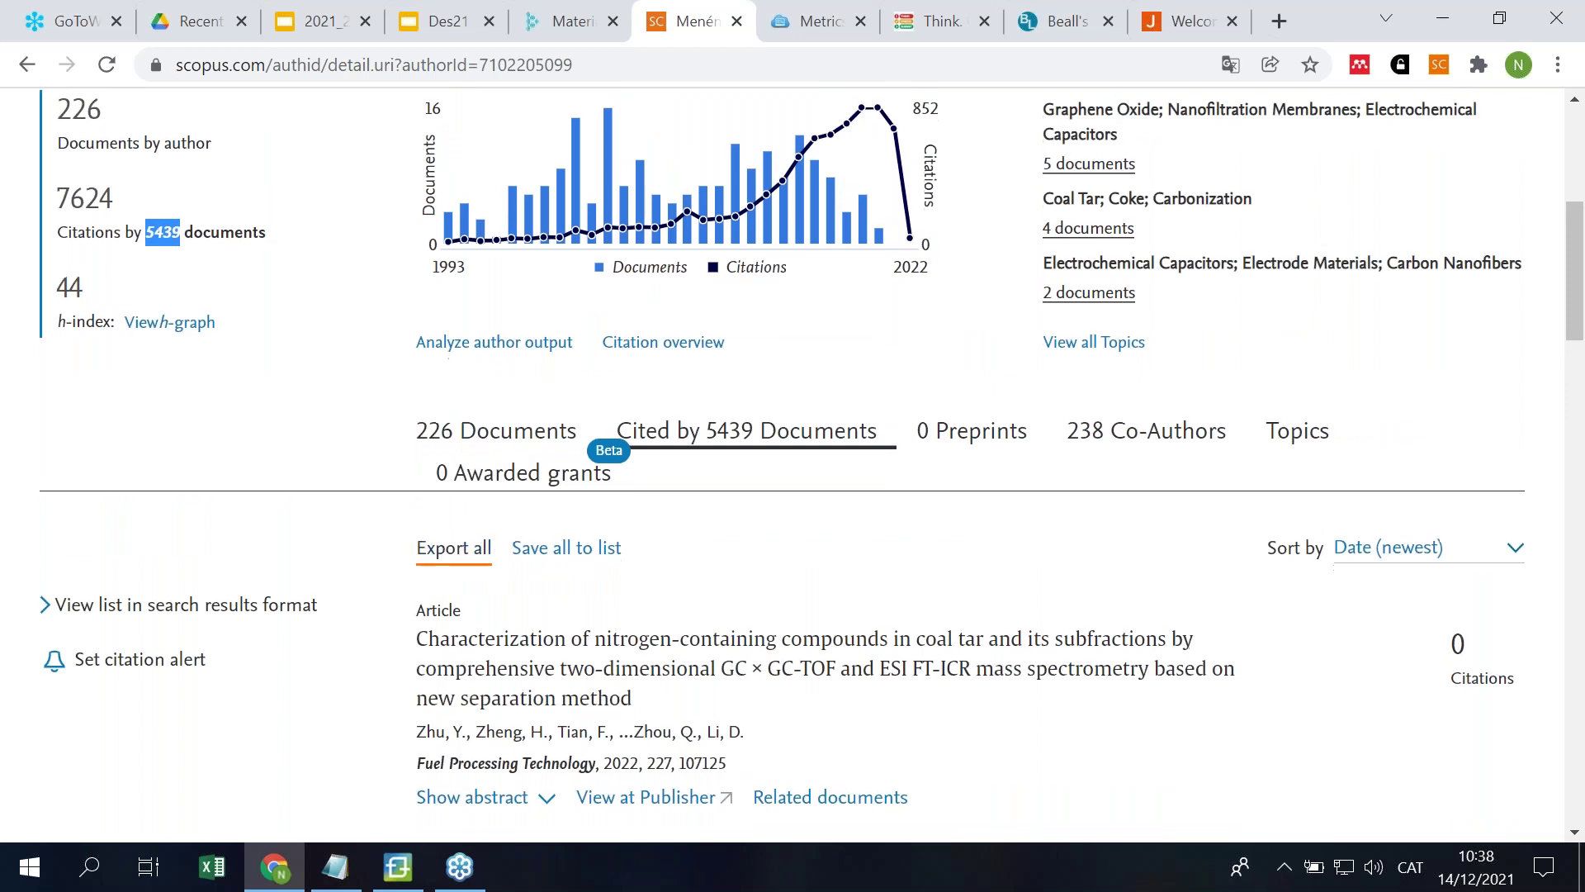
pyautogui.scroll(-2, 124, 380)
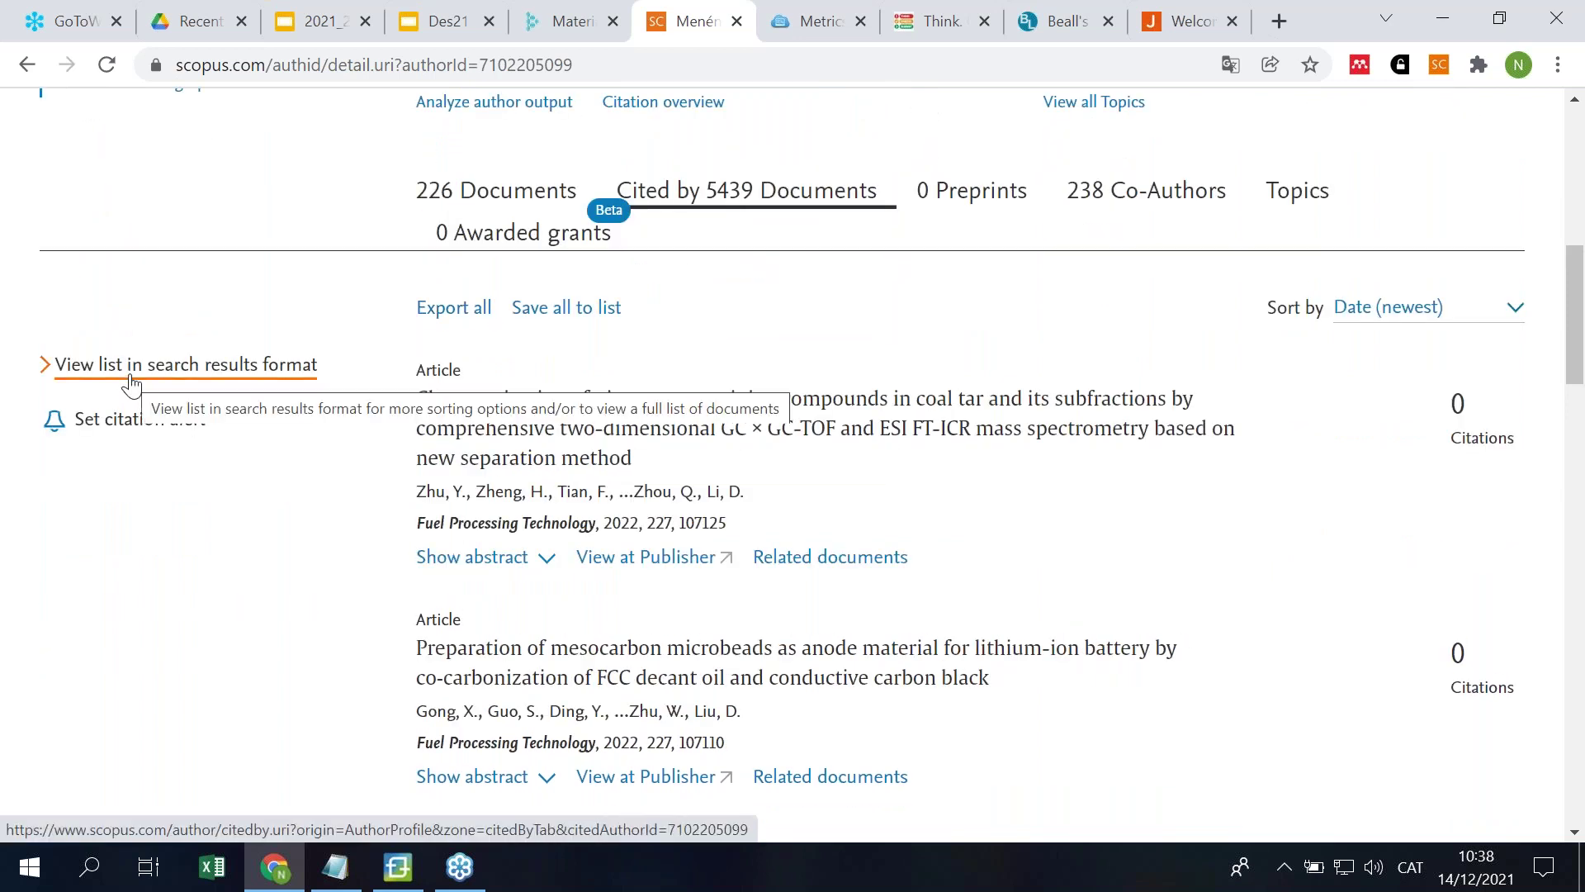
pyautogui.click(130, 366)
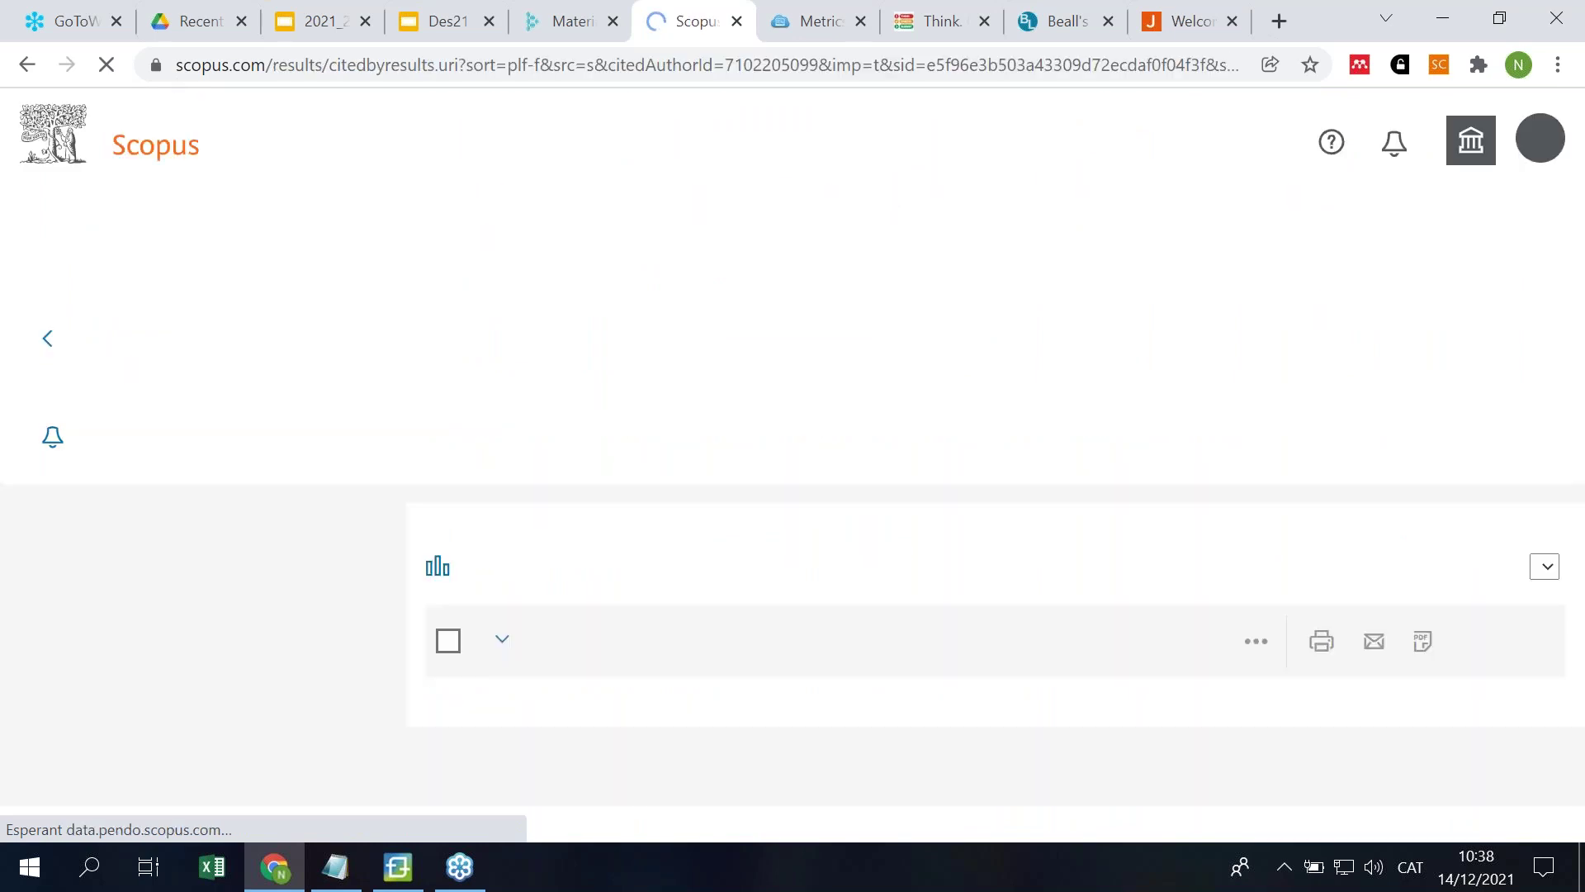
pyautogui.scroll(-7, 584, 448)
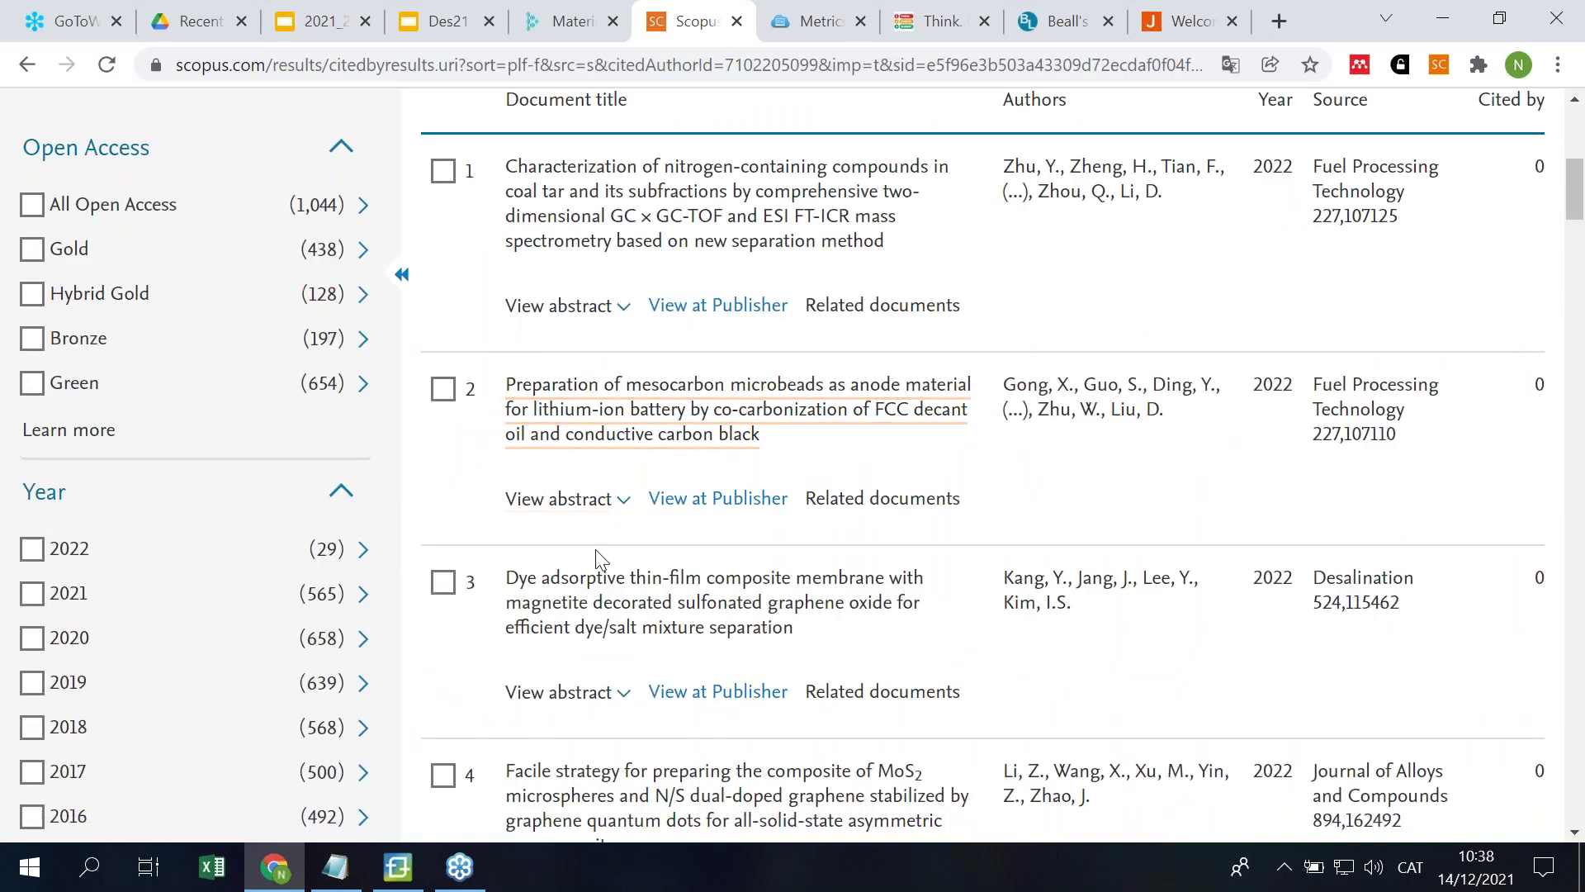
pyautogui.scroll(7, 536, 594)
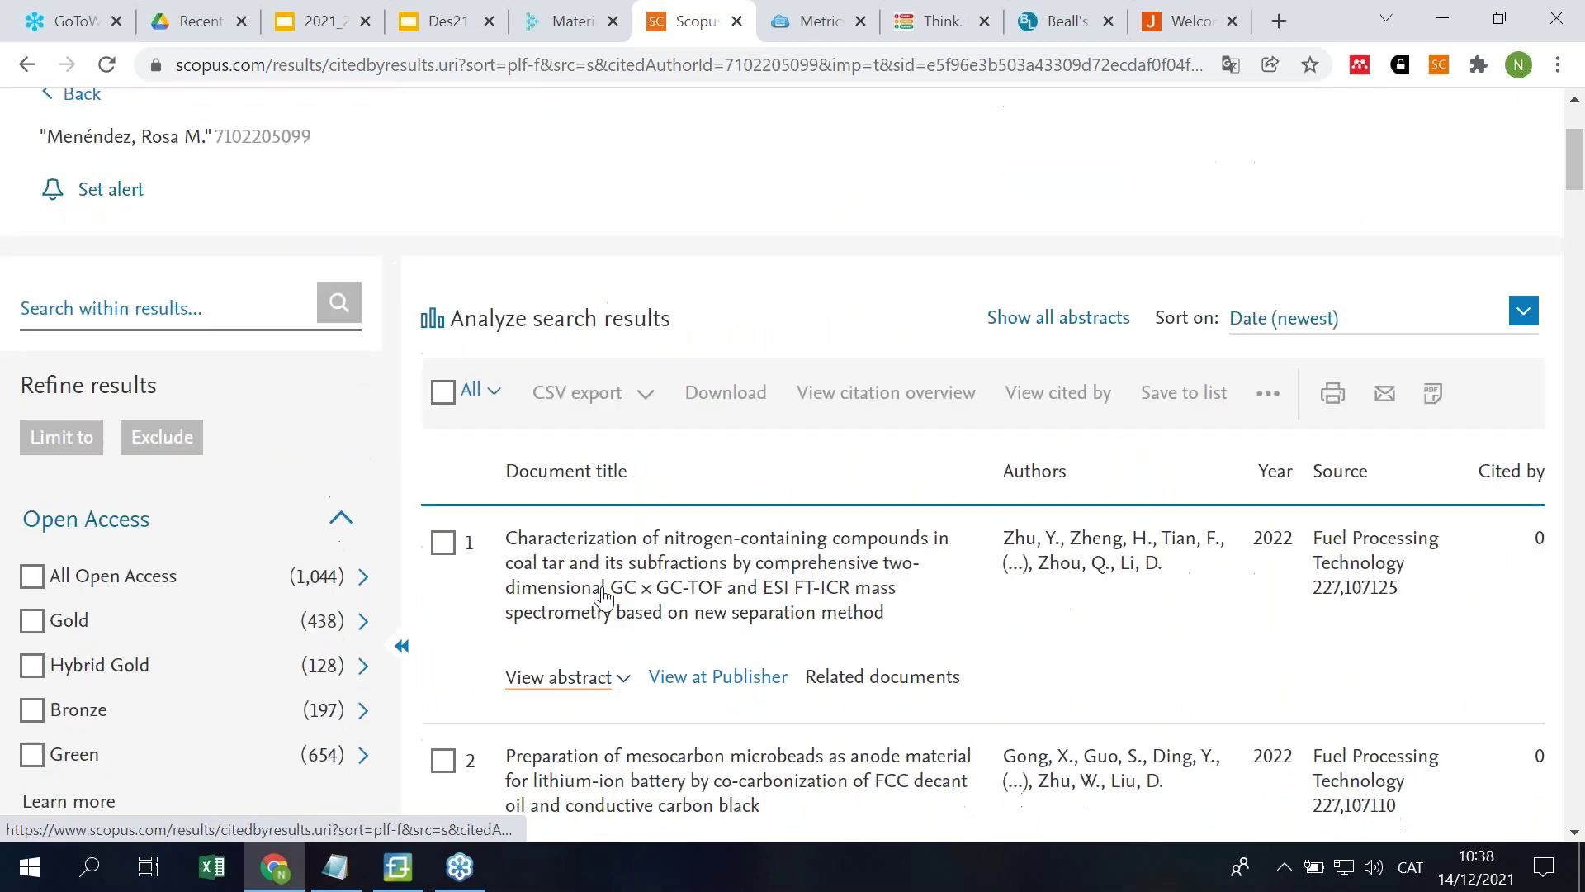
# Step: Return to the author's profile, open the h-index graph and inspect points along its citation curve
pyautogui.click(25, 66)
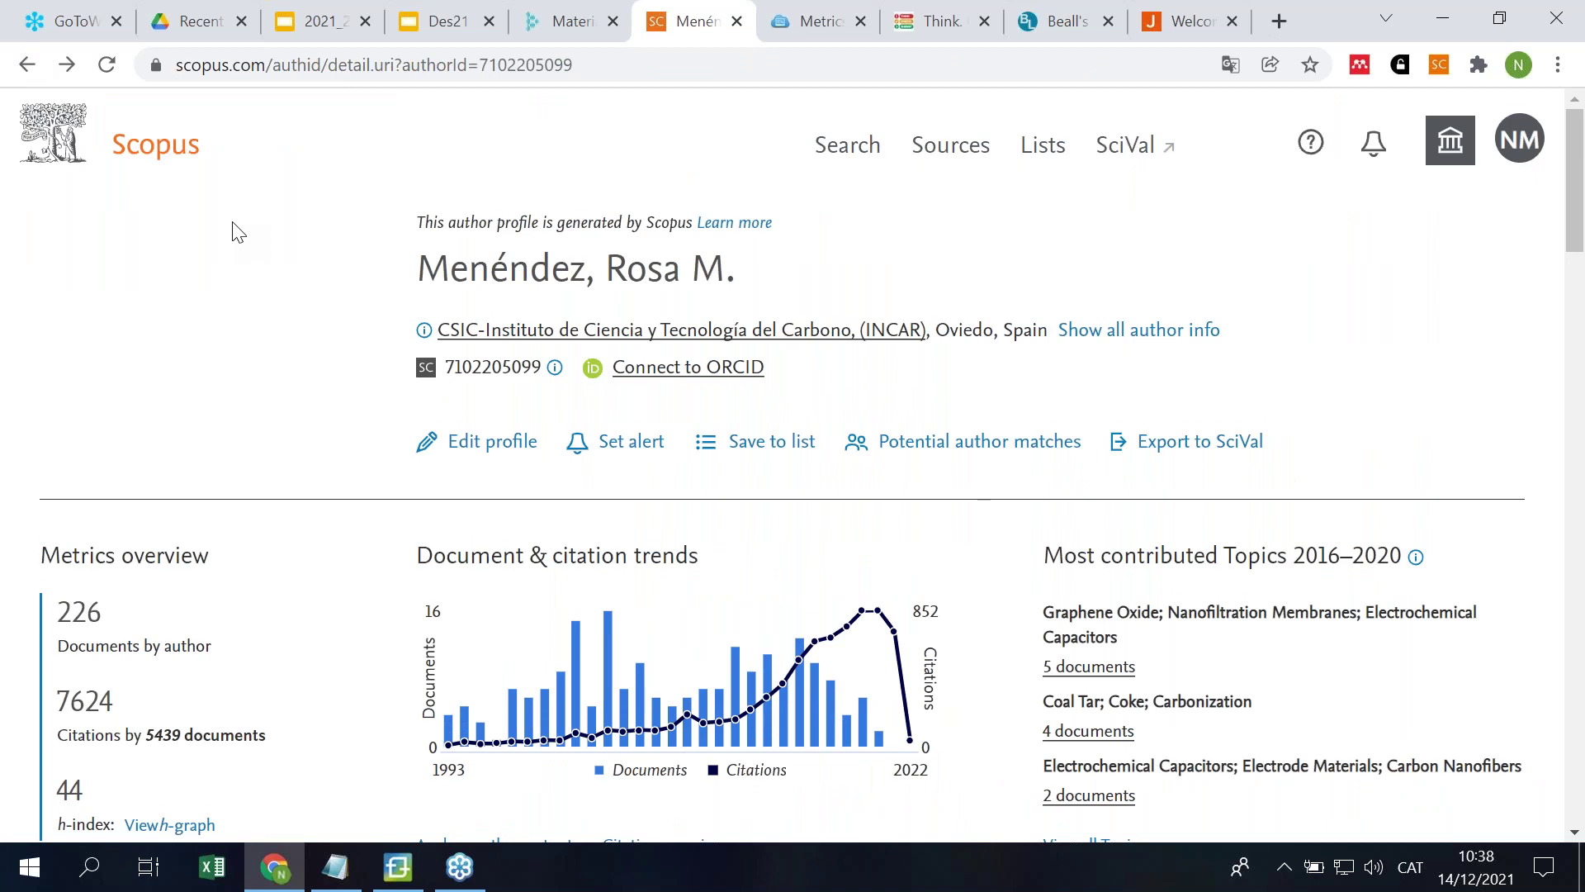
pyautogui.scroll(-1, 238, 233)
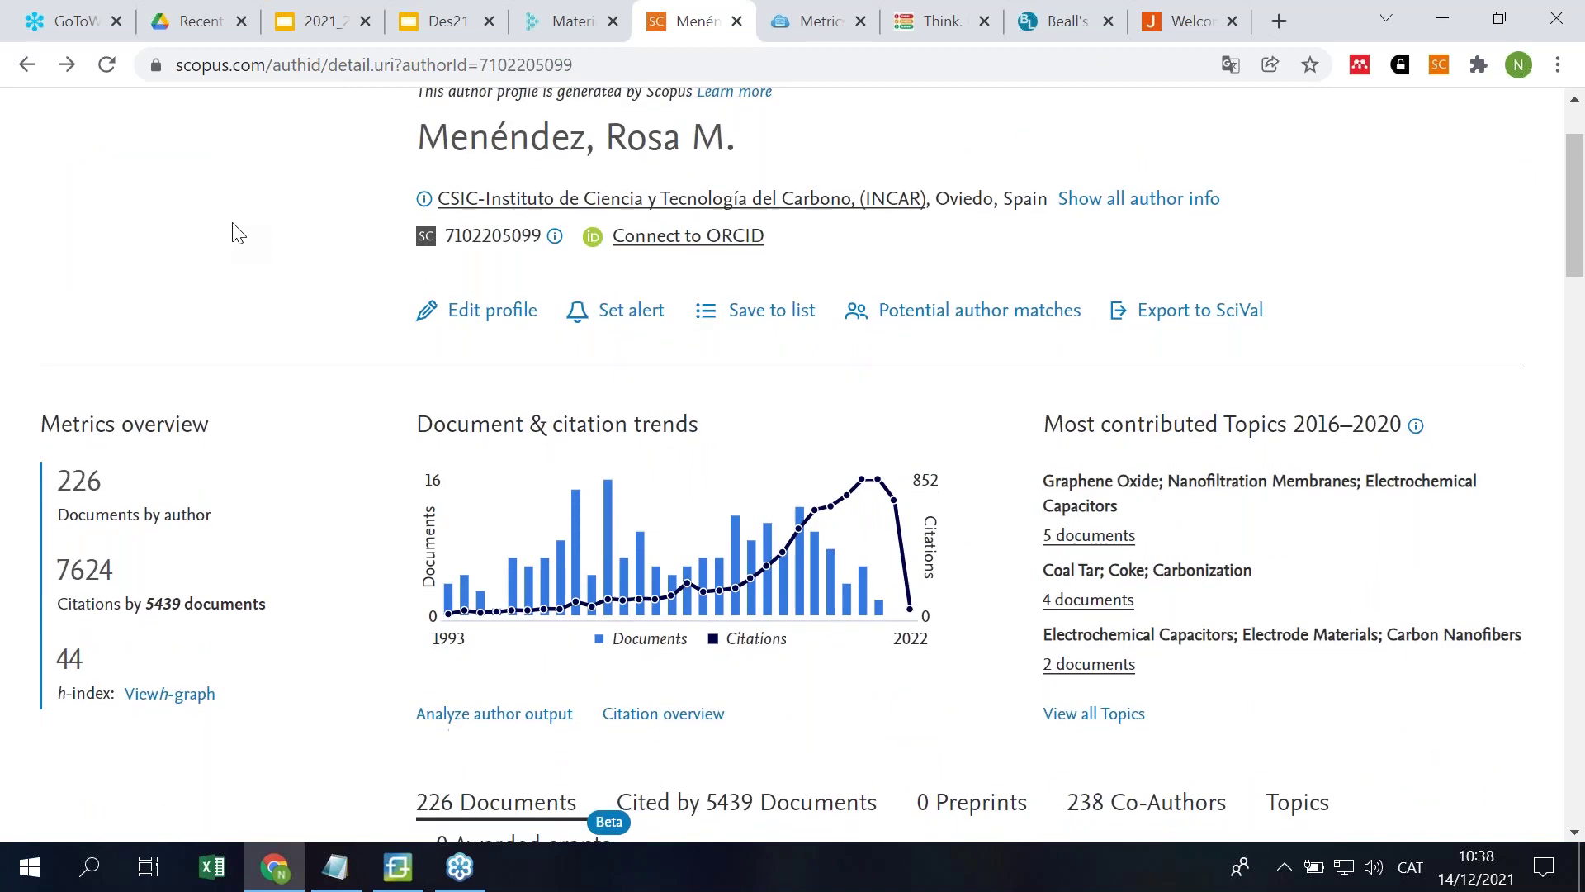
pyautogui.scroll(-1, 238, 233)
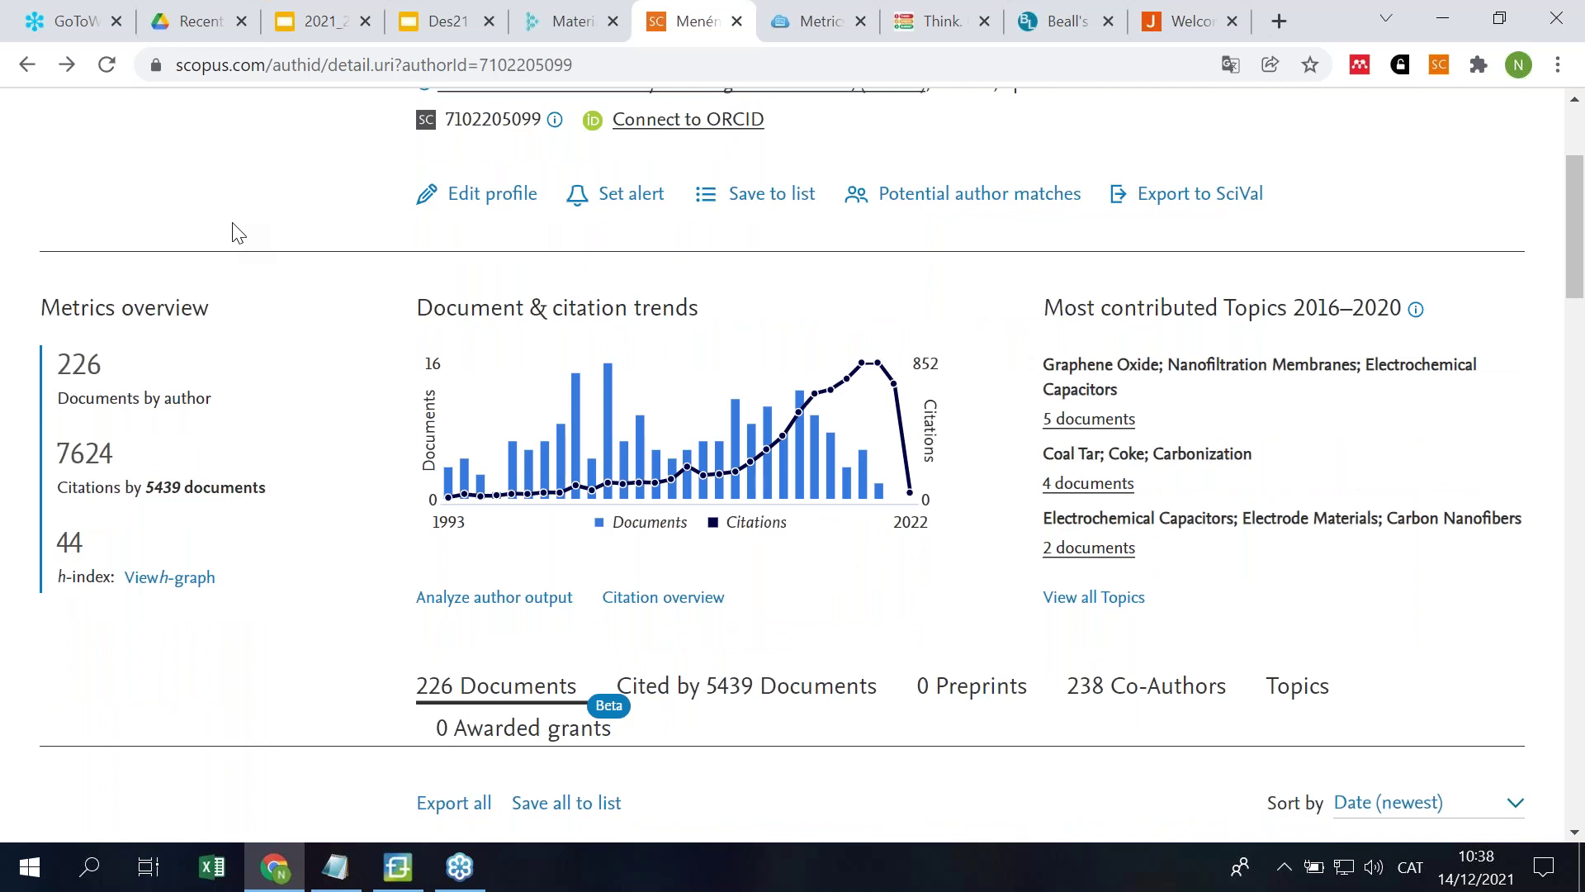
pyautogui.click(176, 583)
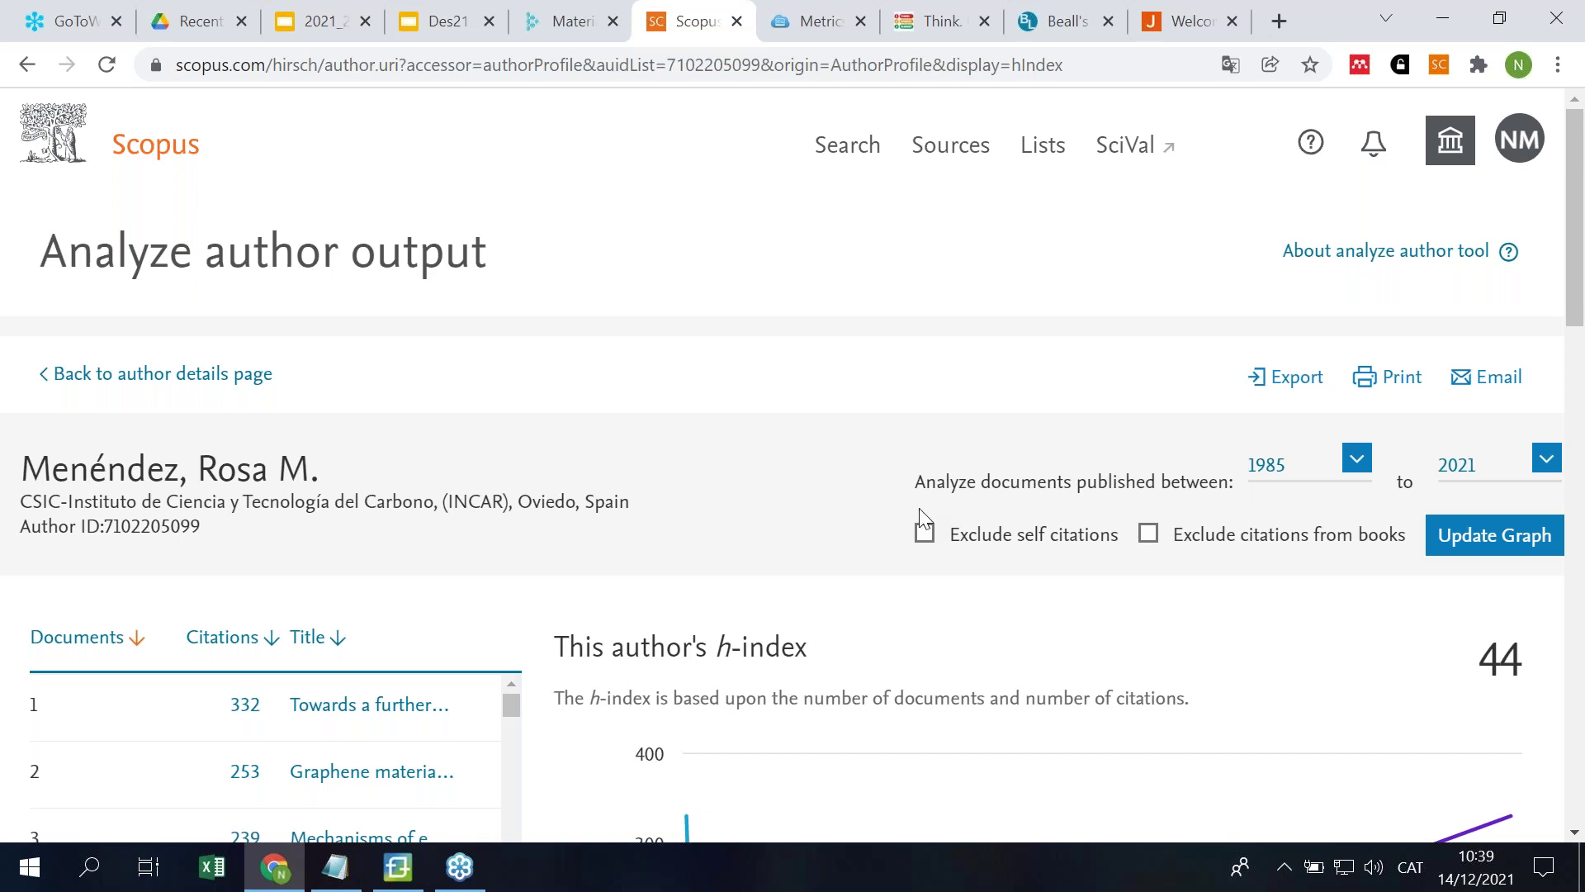
pyautogui.scroll(-5, 846, 518)
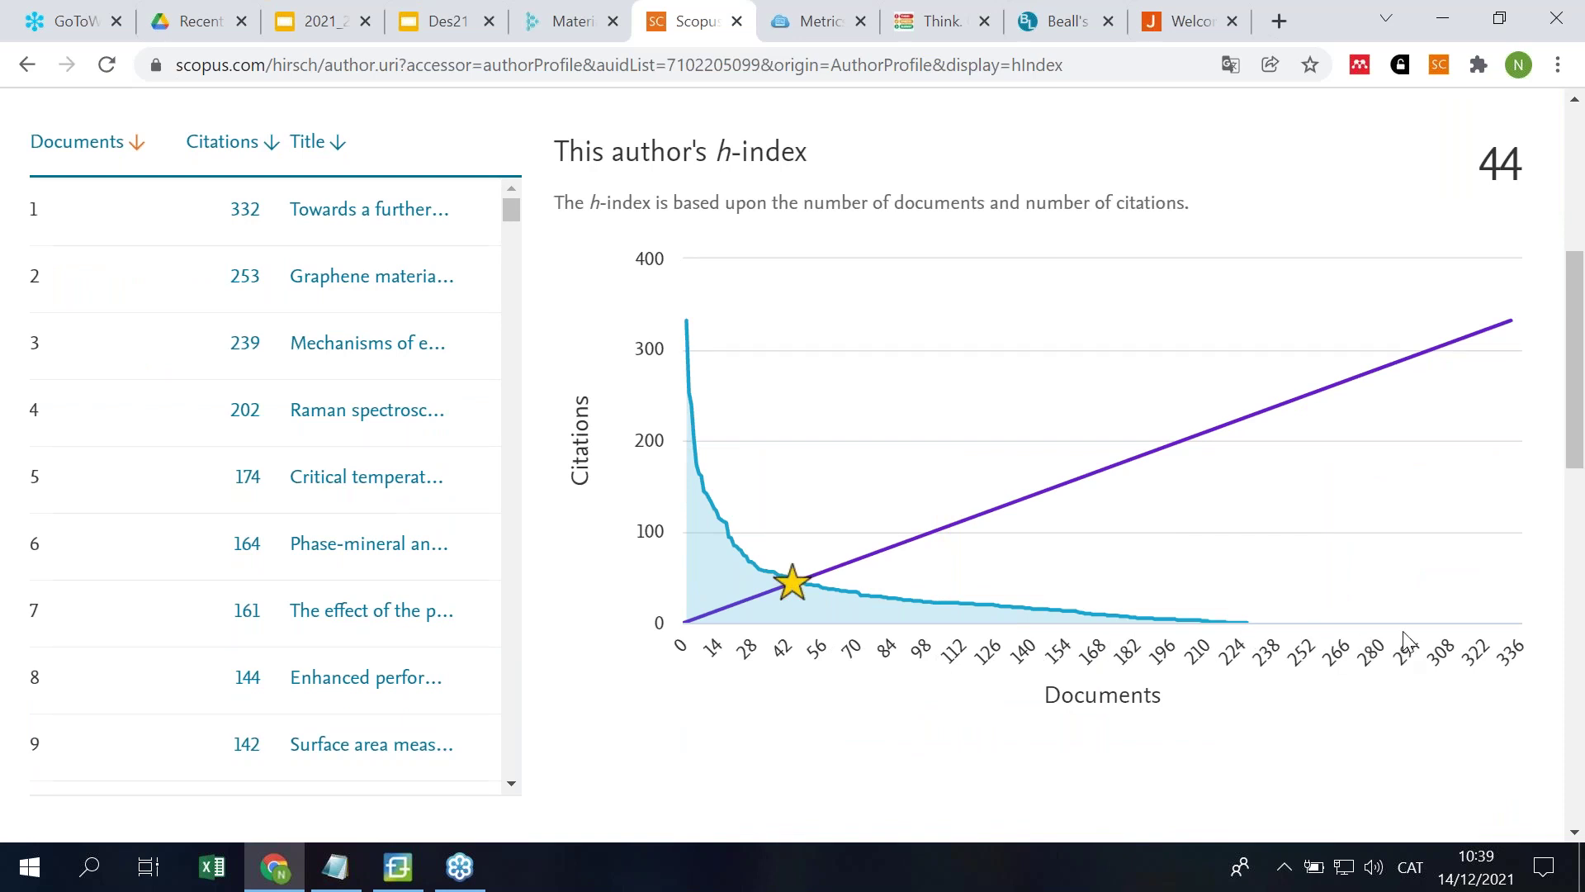
pyautogui.moveTo(694, 281)
pyautogui.moveTo(866, 505)
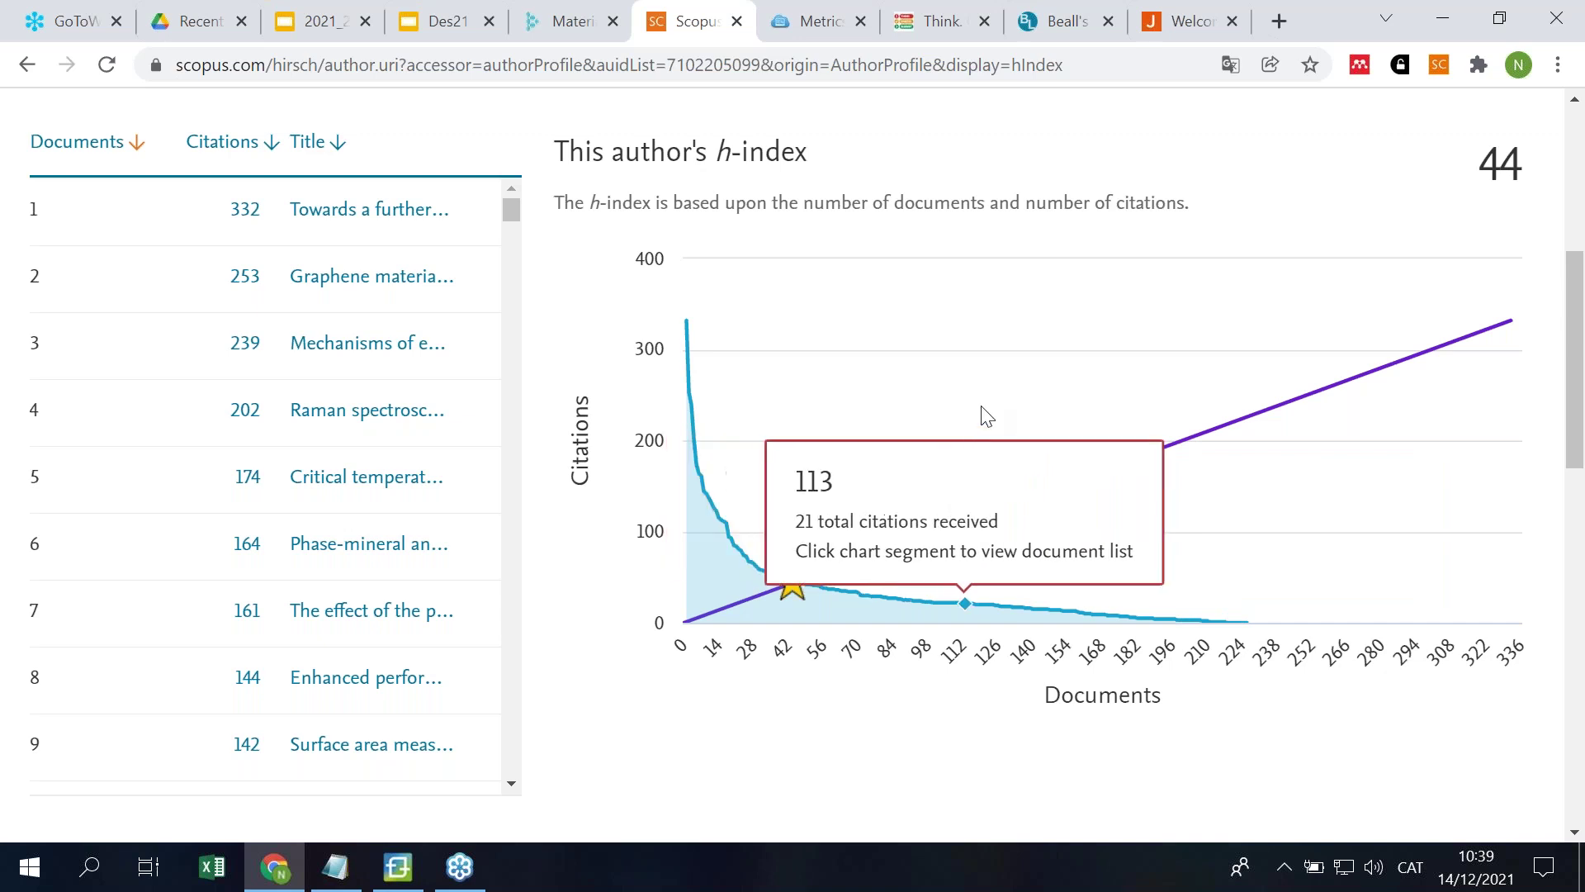
# Step: Set the start year of the analyzed publications to 2011, keeping 2021 as the end year, and update the h-index graph
pyautogui.scroll(1, 986, 413)
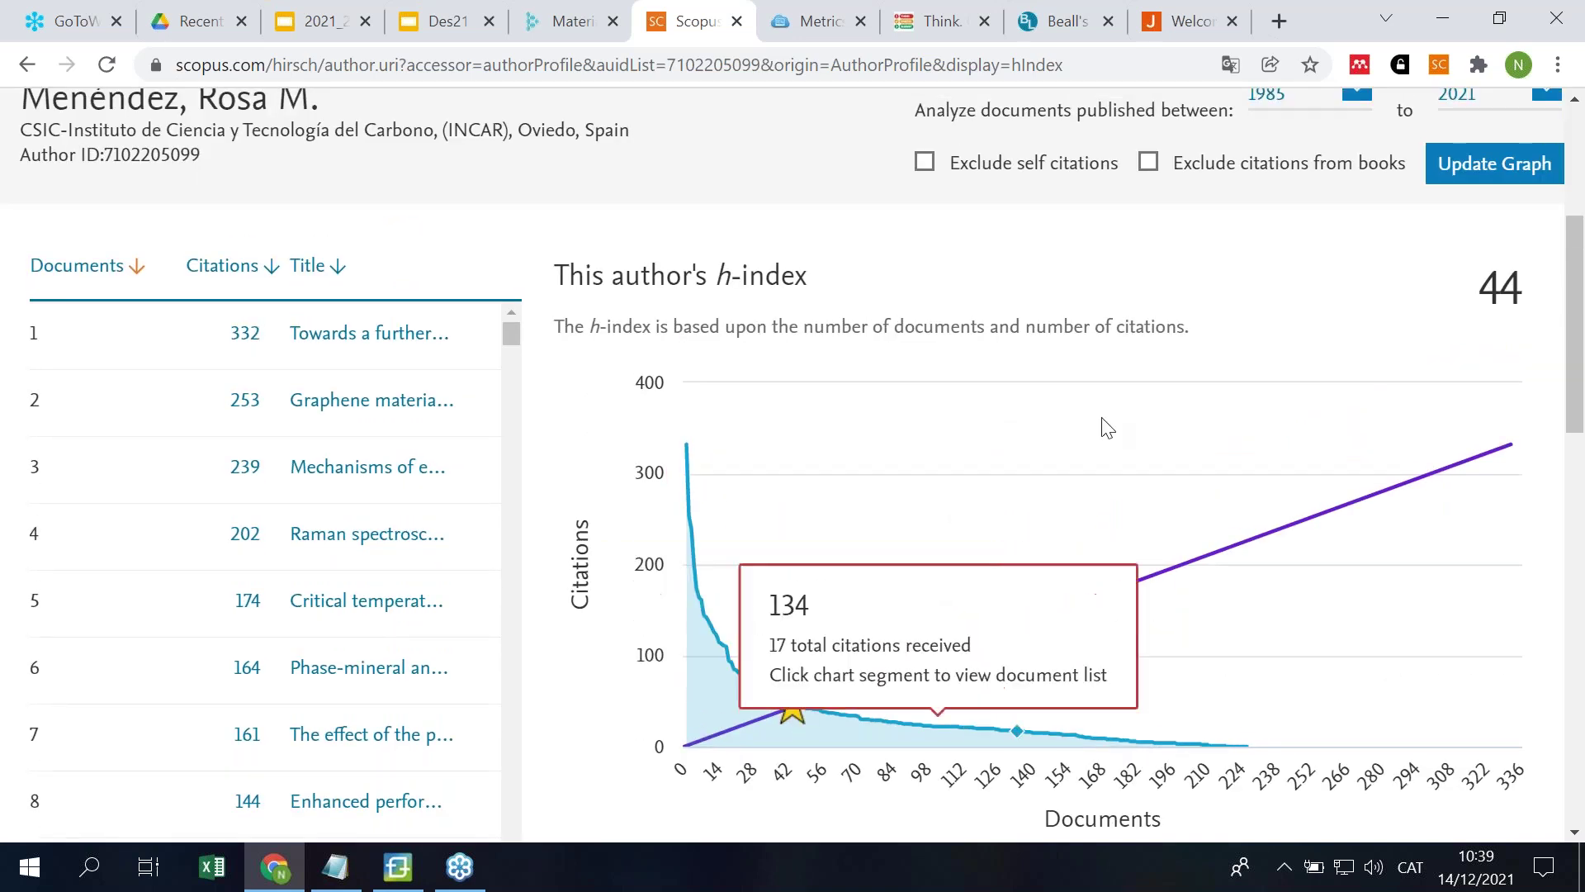
pyautogui.scroll(3, 1076, 411)
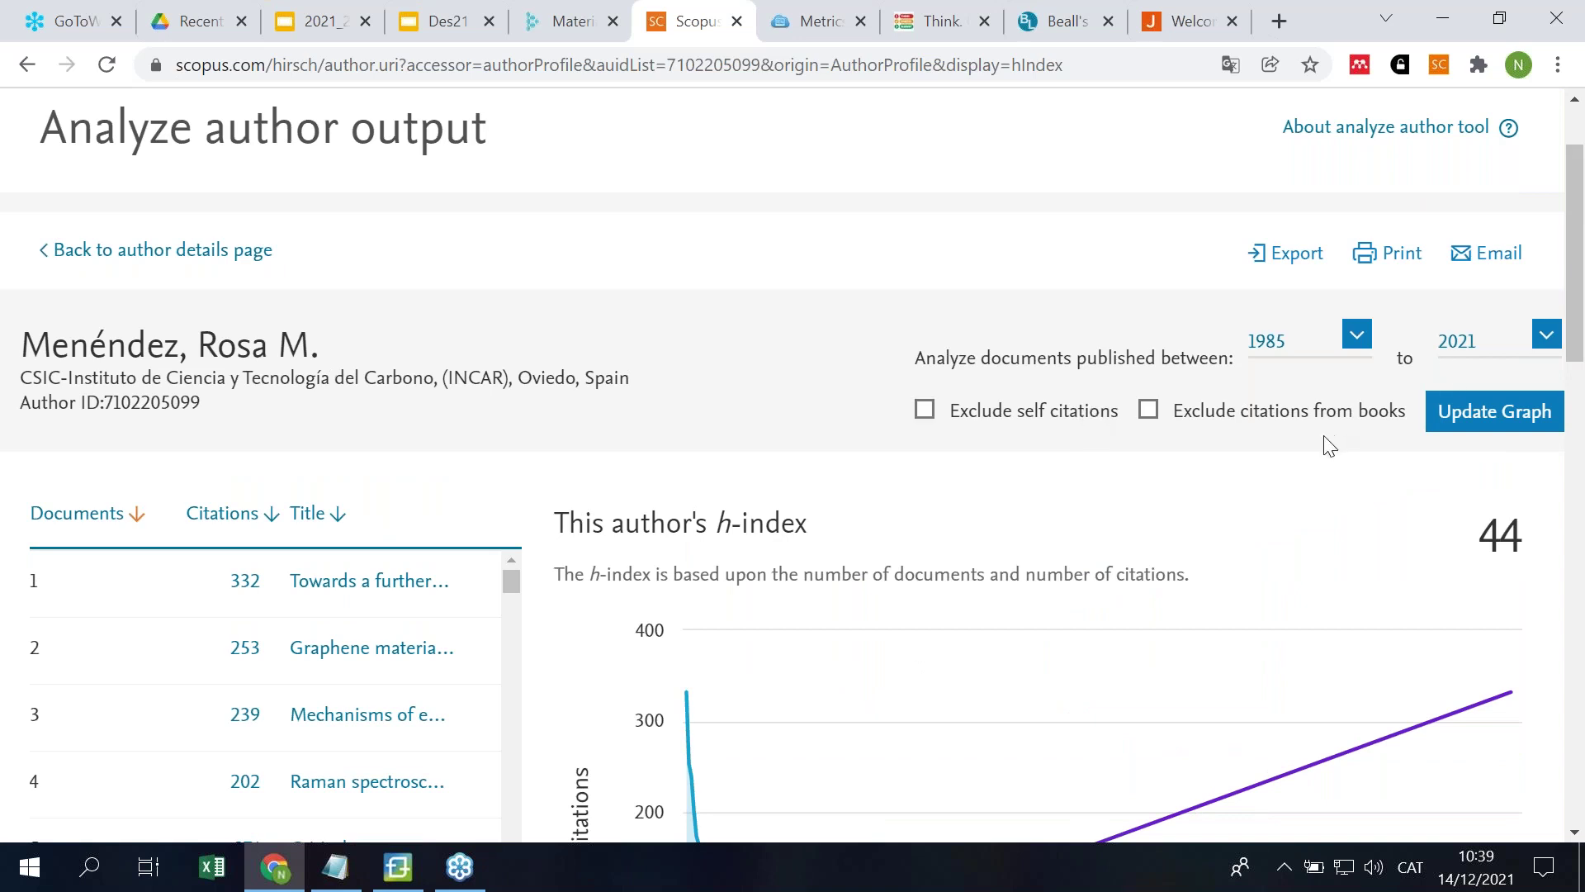
pyautogui.scroll(-2, 1327, 442)
pyautogui.scroll(-2, 1344, 462)
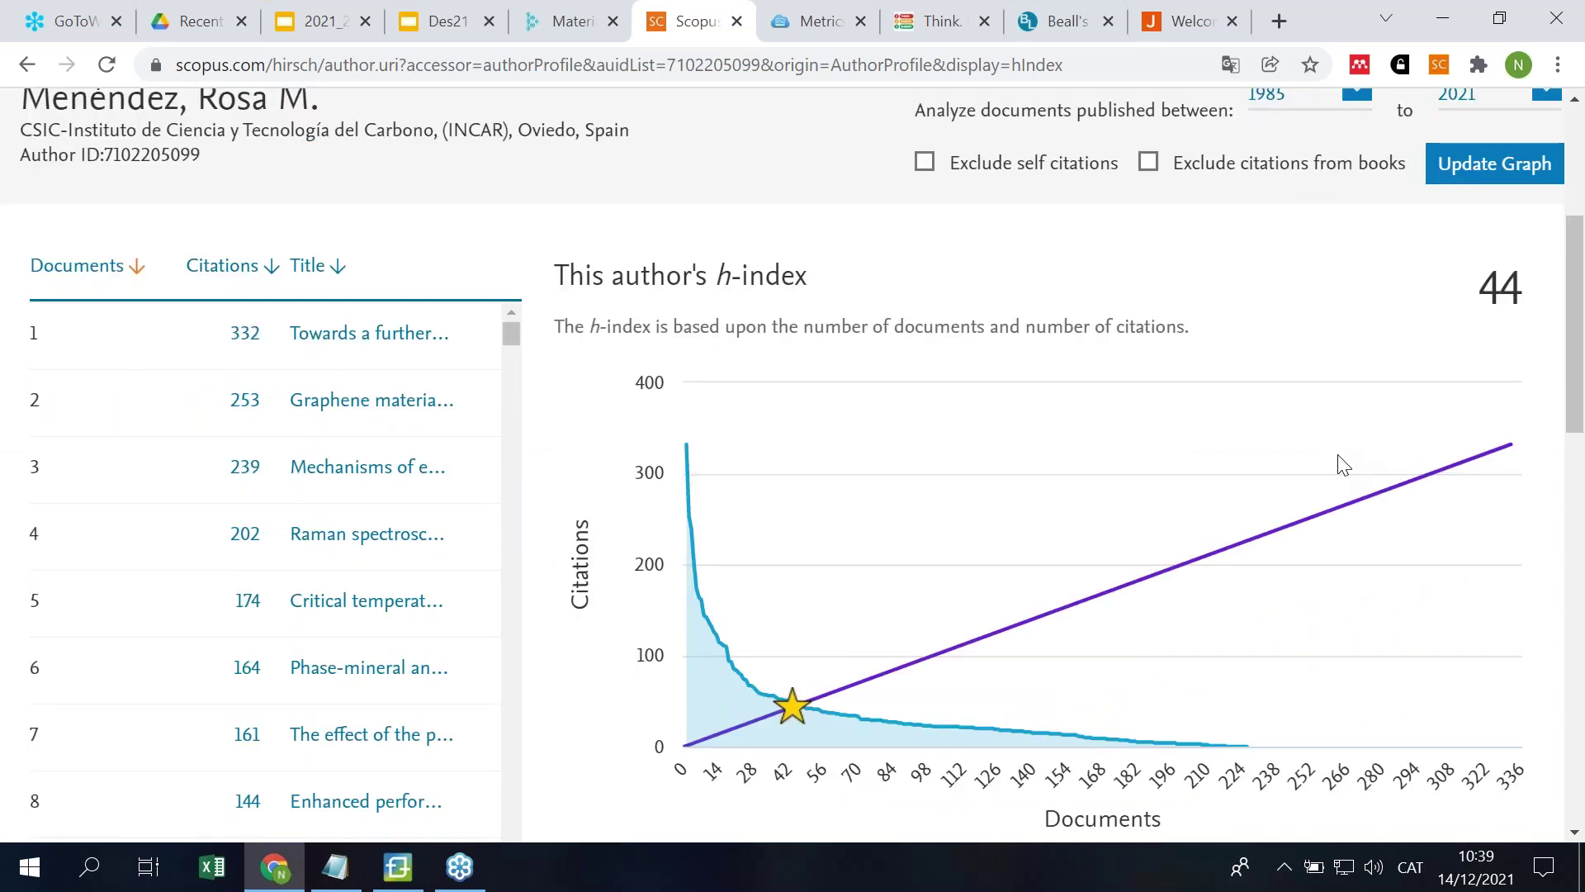
pyautogui.scroll(3, 1342, 464)
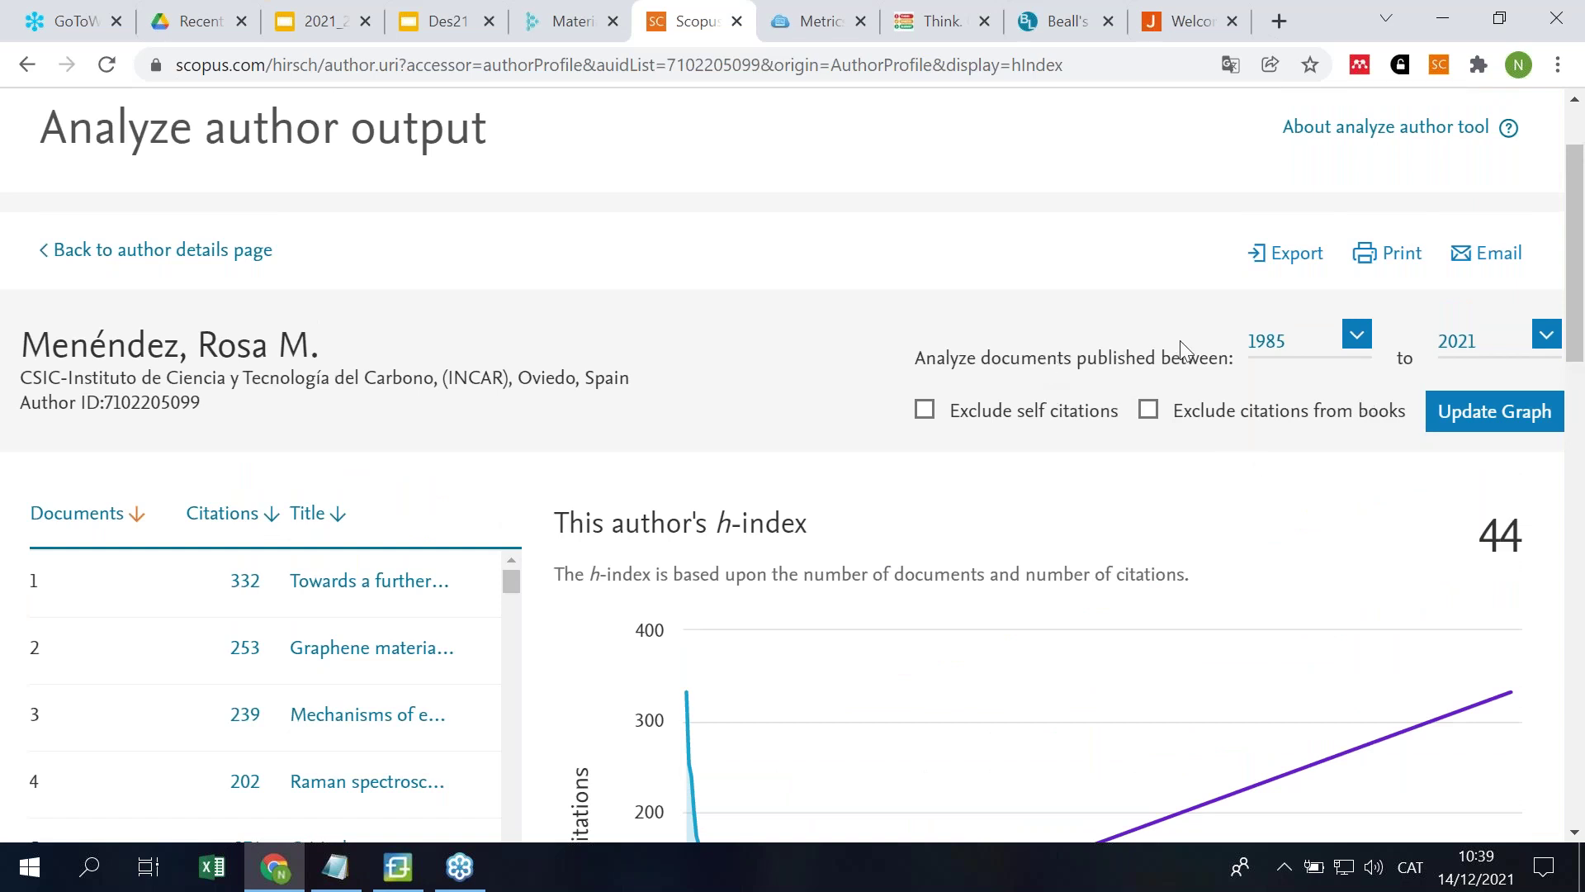
pyautogui.click(1354, 347)
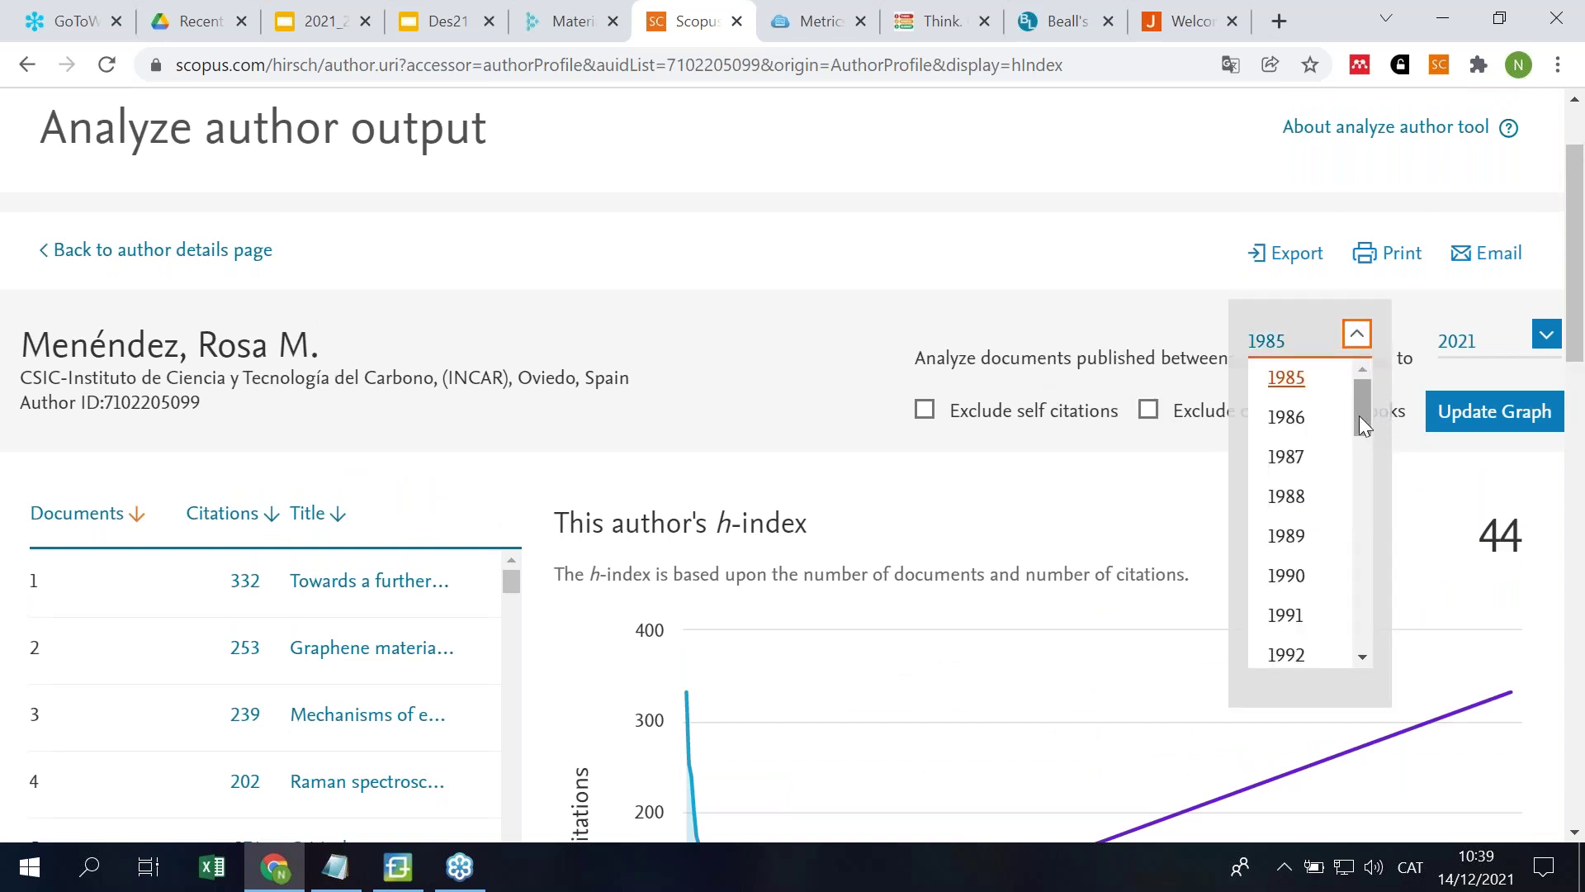
pyautogui.moveTo(1360, 425); pyautogui.dragTo(1351, 568)
pyautogui.click(1296, 582)
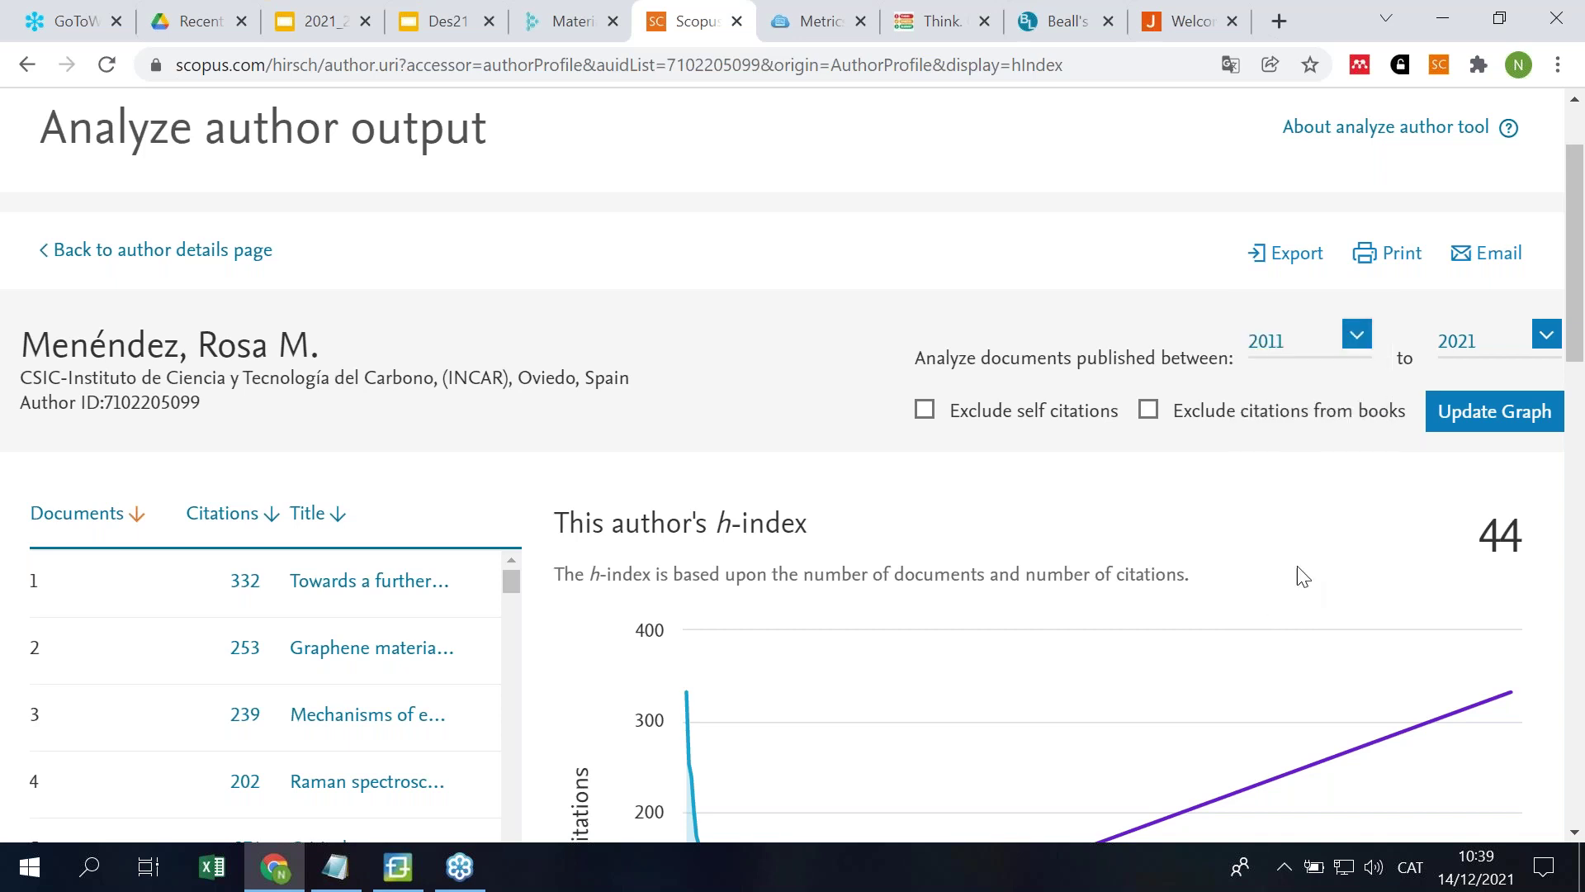
pyautogui.click(1475, 432)
pyautogui.click(1475, 432)
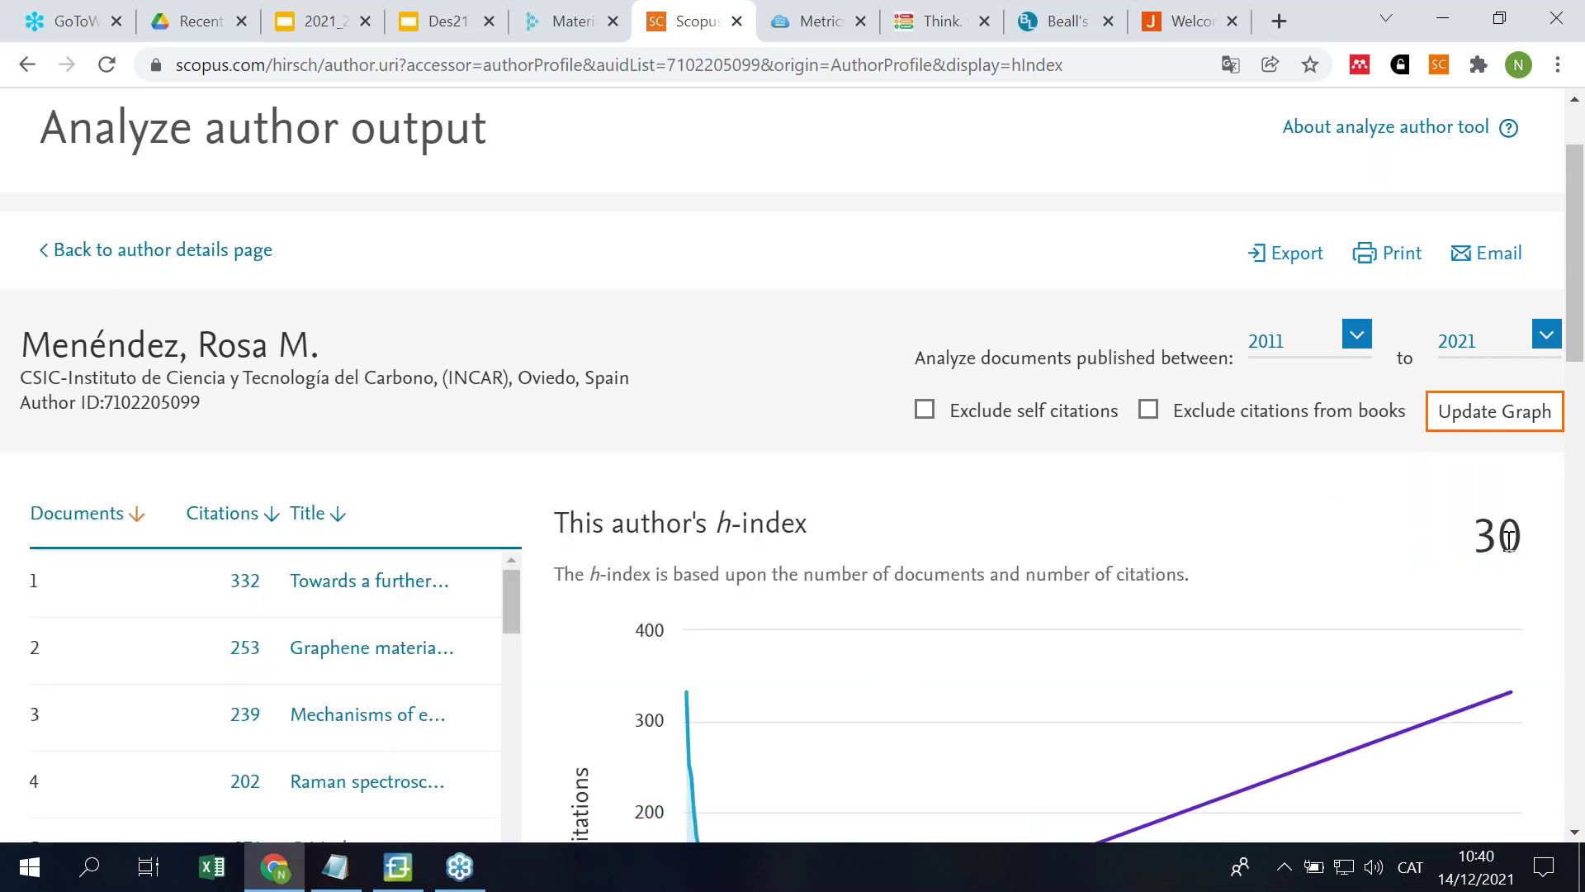
# Step: Examine the updated h-index graph and go through the ranked document list as far as the highlighted row
pyautogui.scroll(-4, 1053, 493)
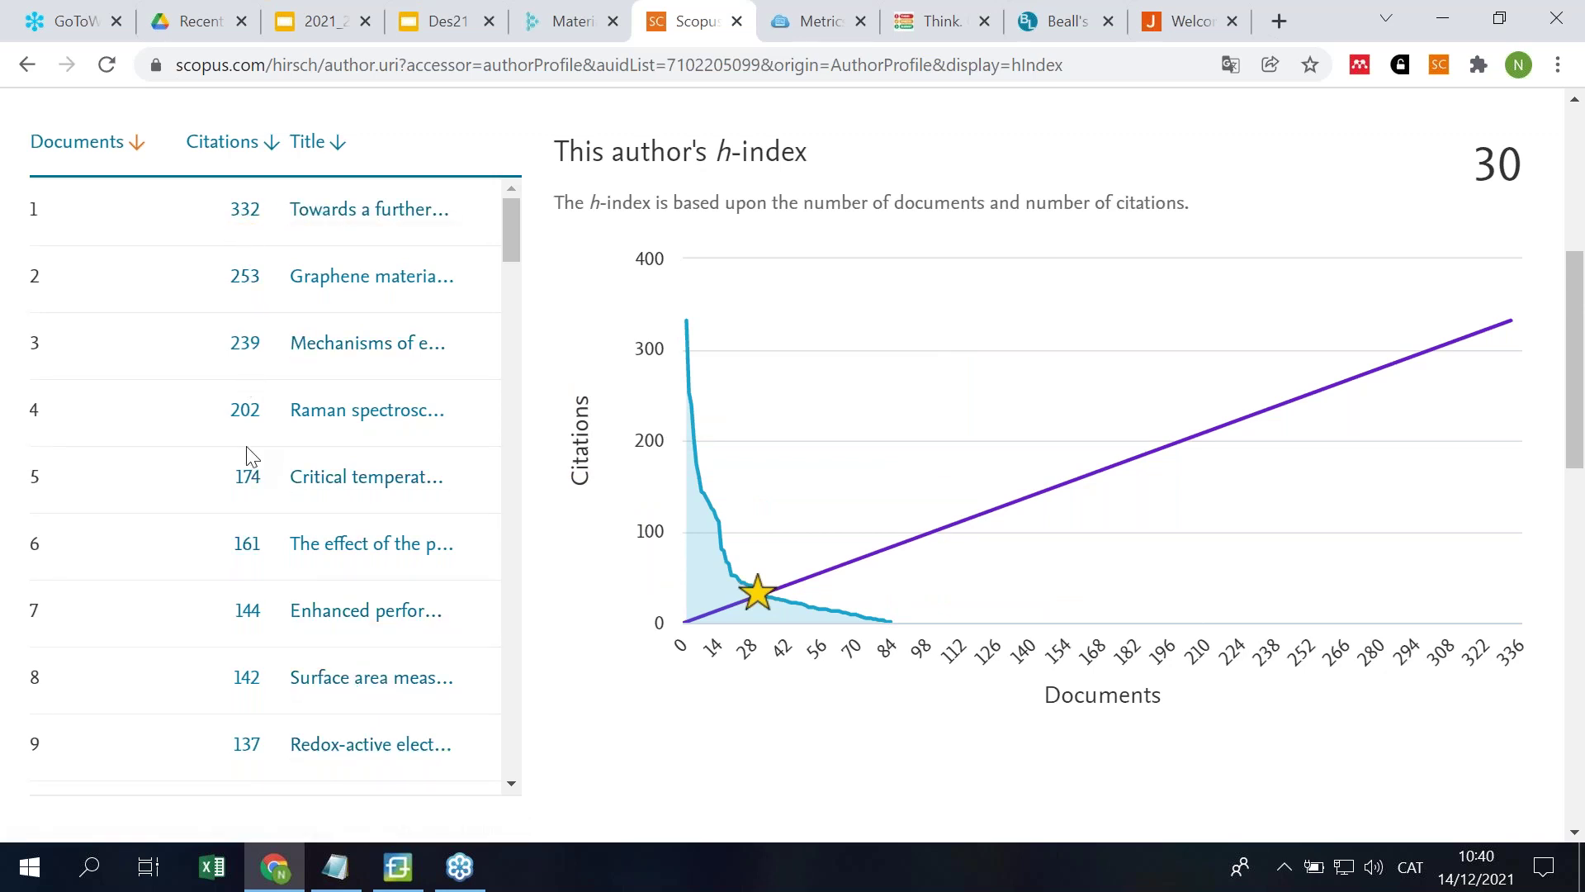
pyautogui.scroll(-15, 246, 453)
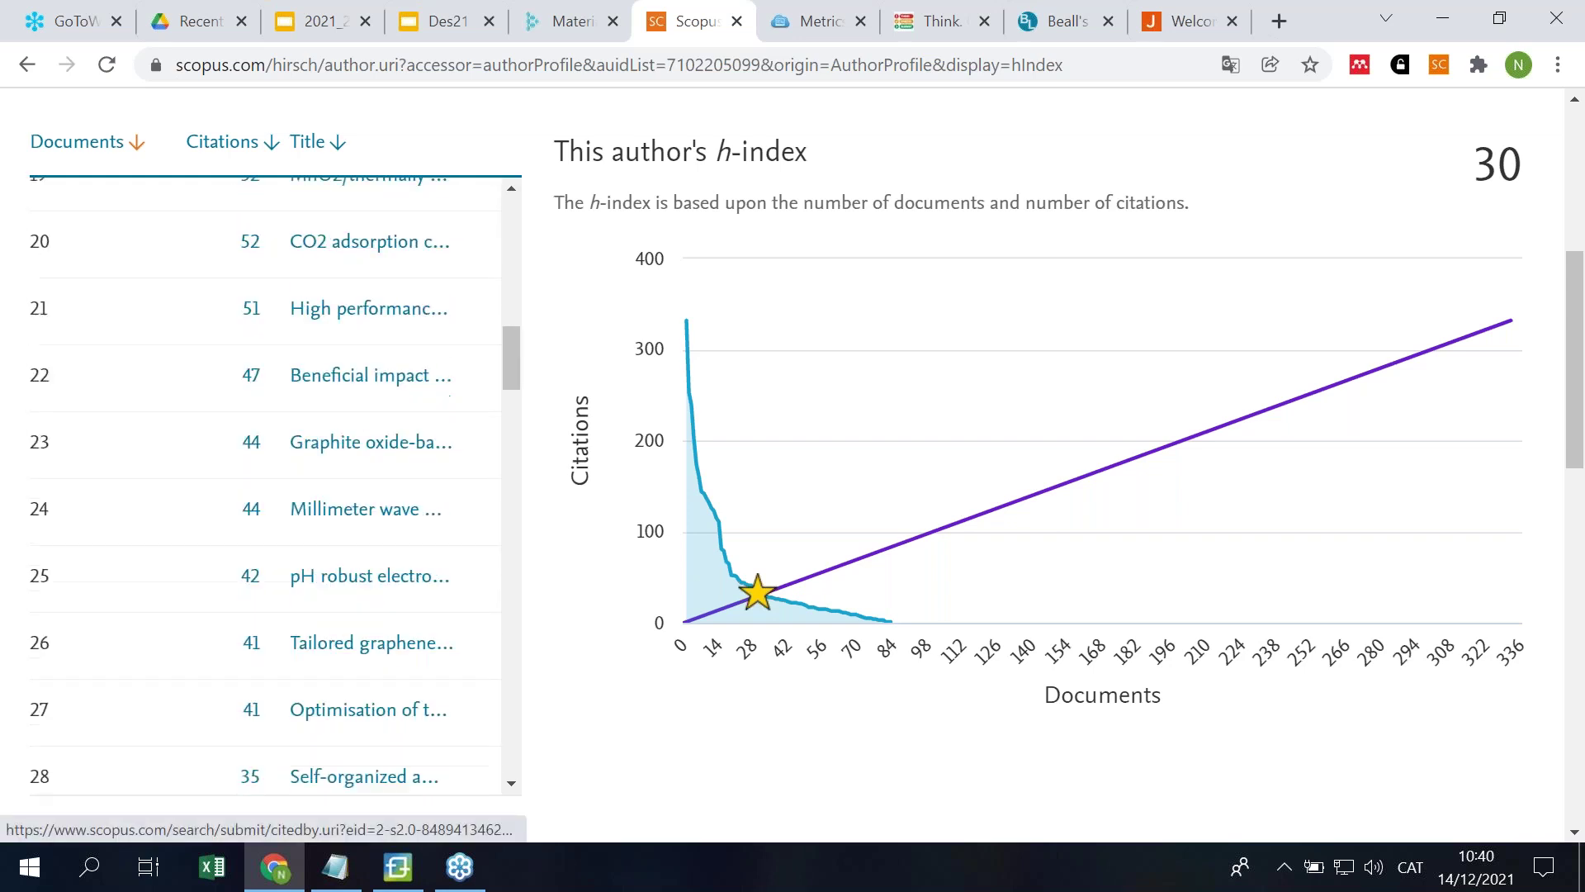
pyautogui.scroll(-6, 28, 411)
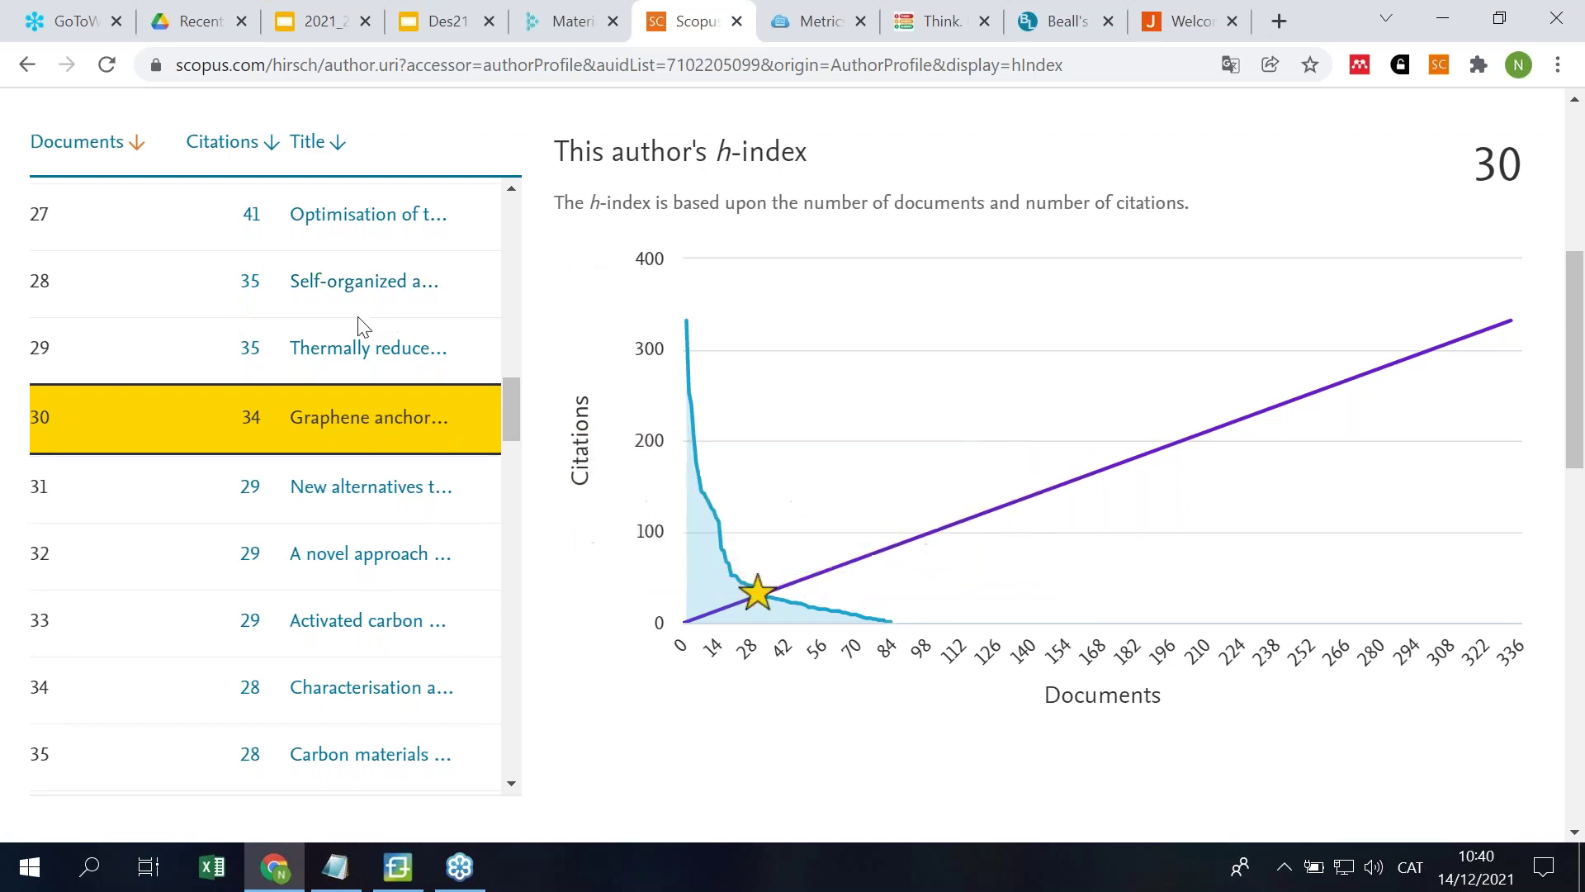
# Step: Show the export methods for the author's h-index data and chart, and close them without choosing one
pyautogui.scroll(4, 1236, 373)
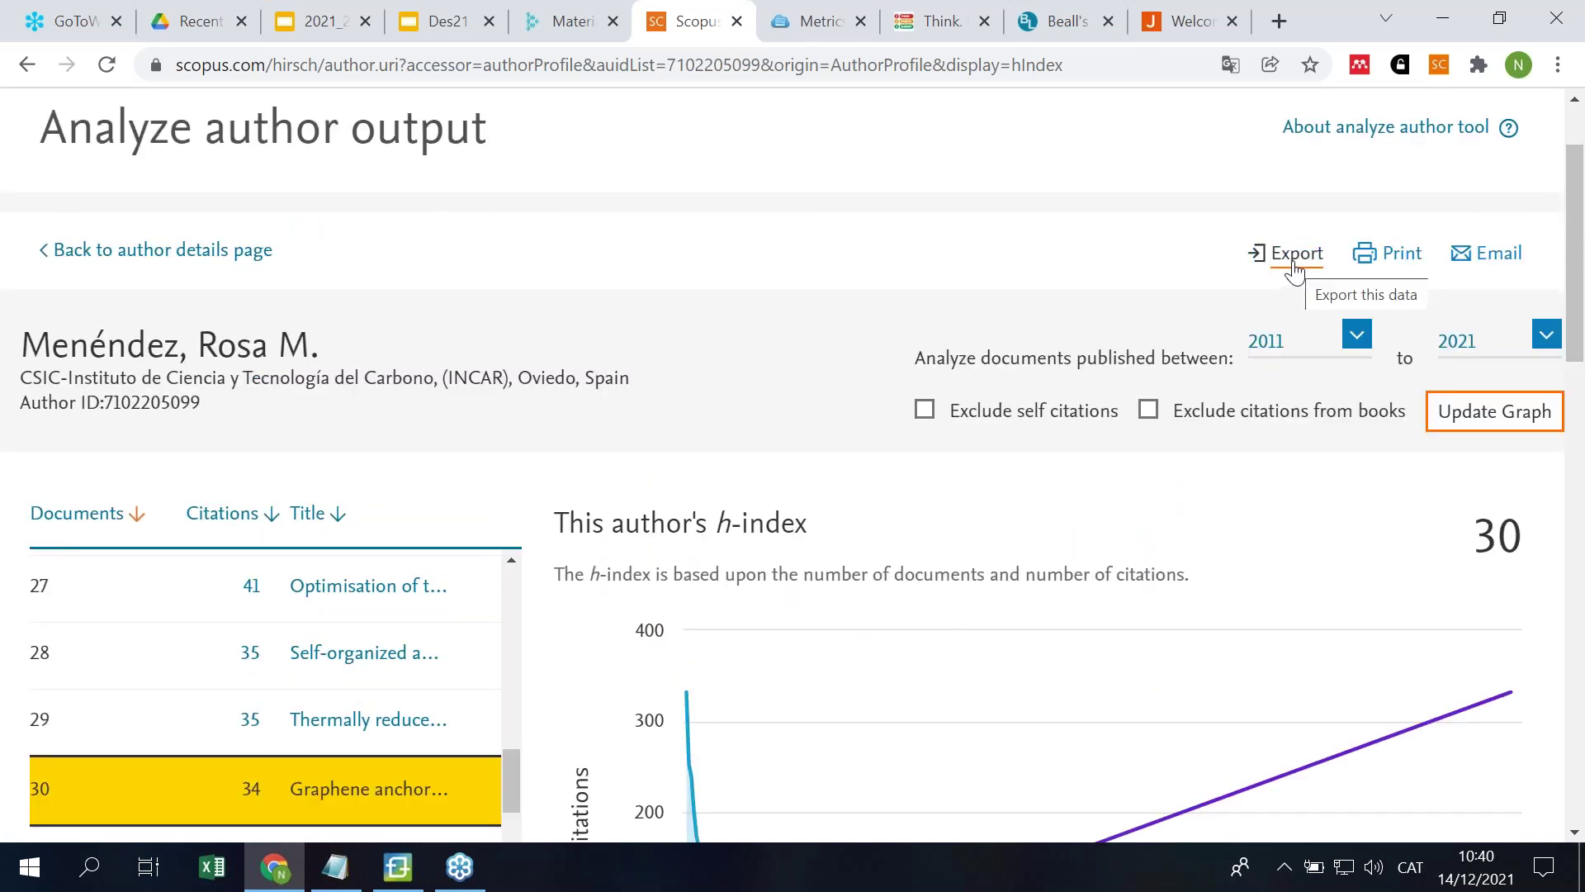
pyautogui.click(1295, 268)
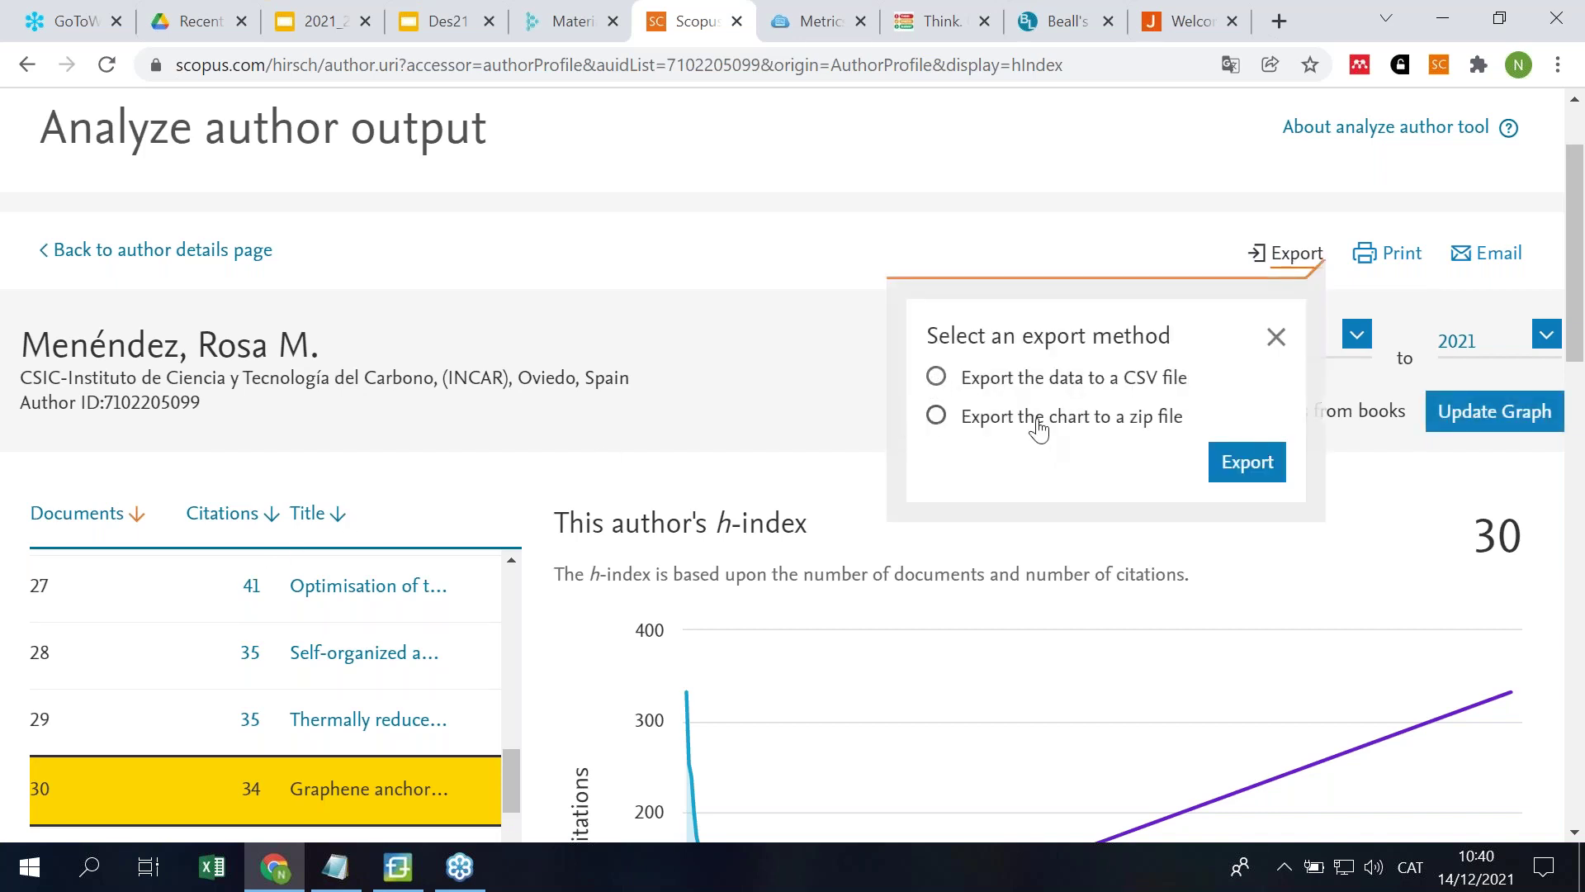
pyautogui.scroll(-3, 1038, 422)
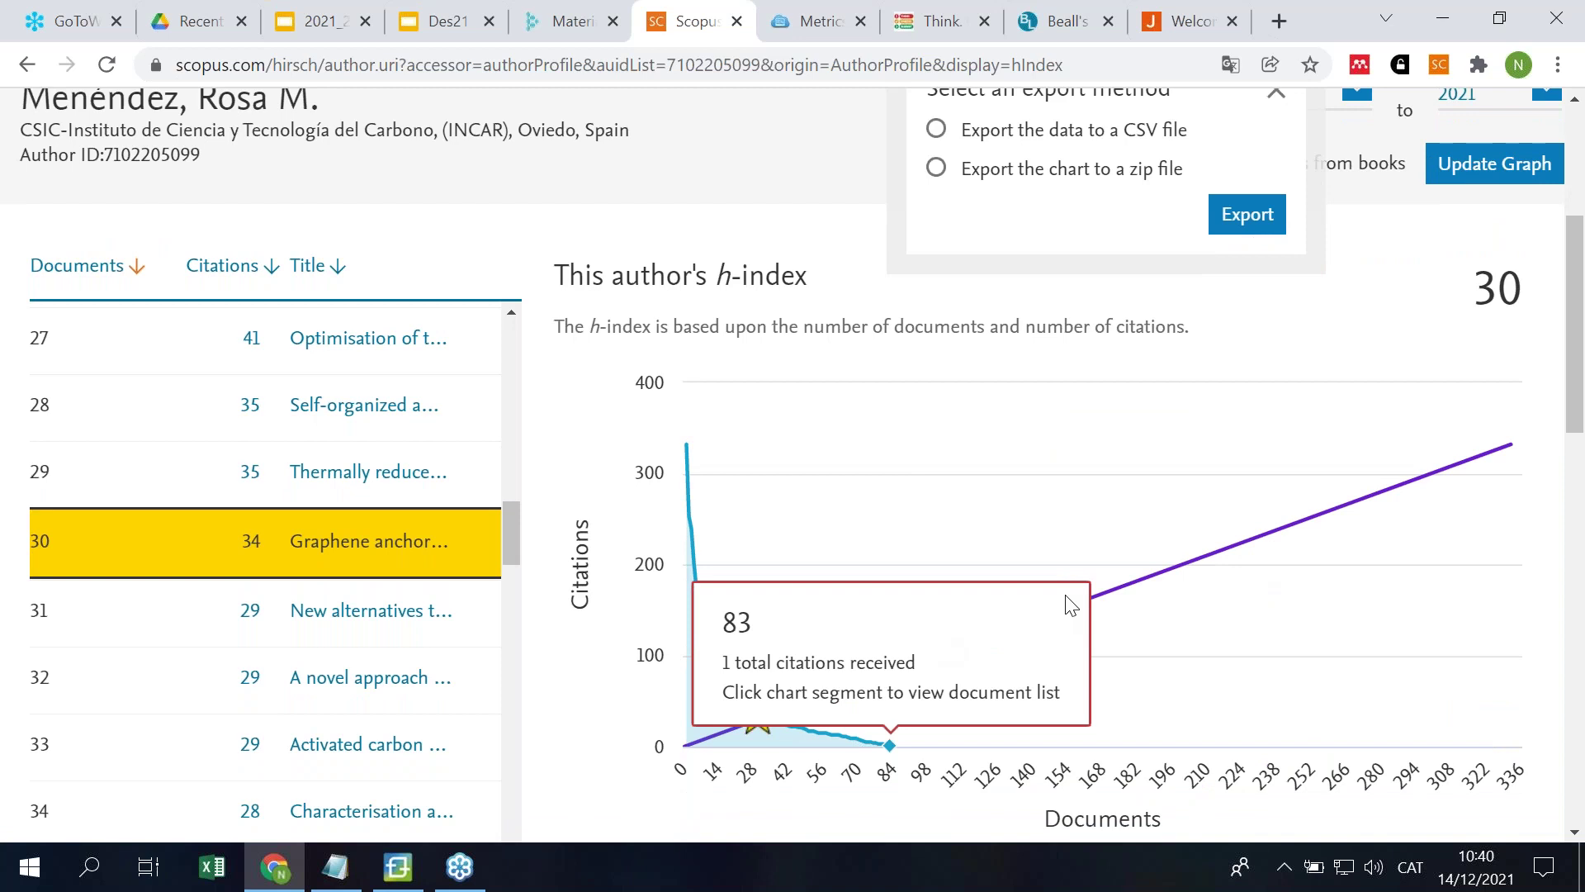
pyautogui.click(1222, 217)
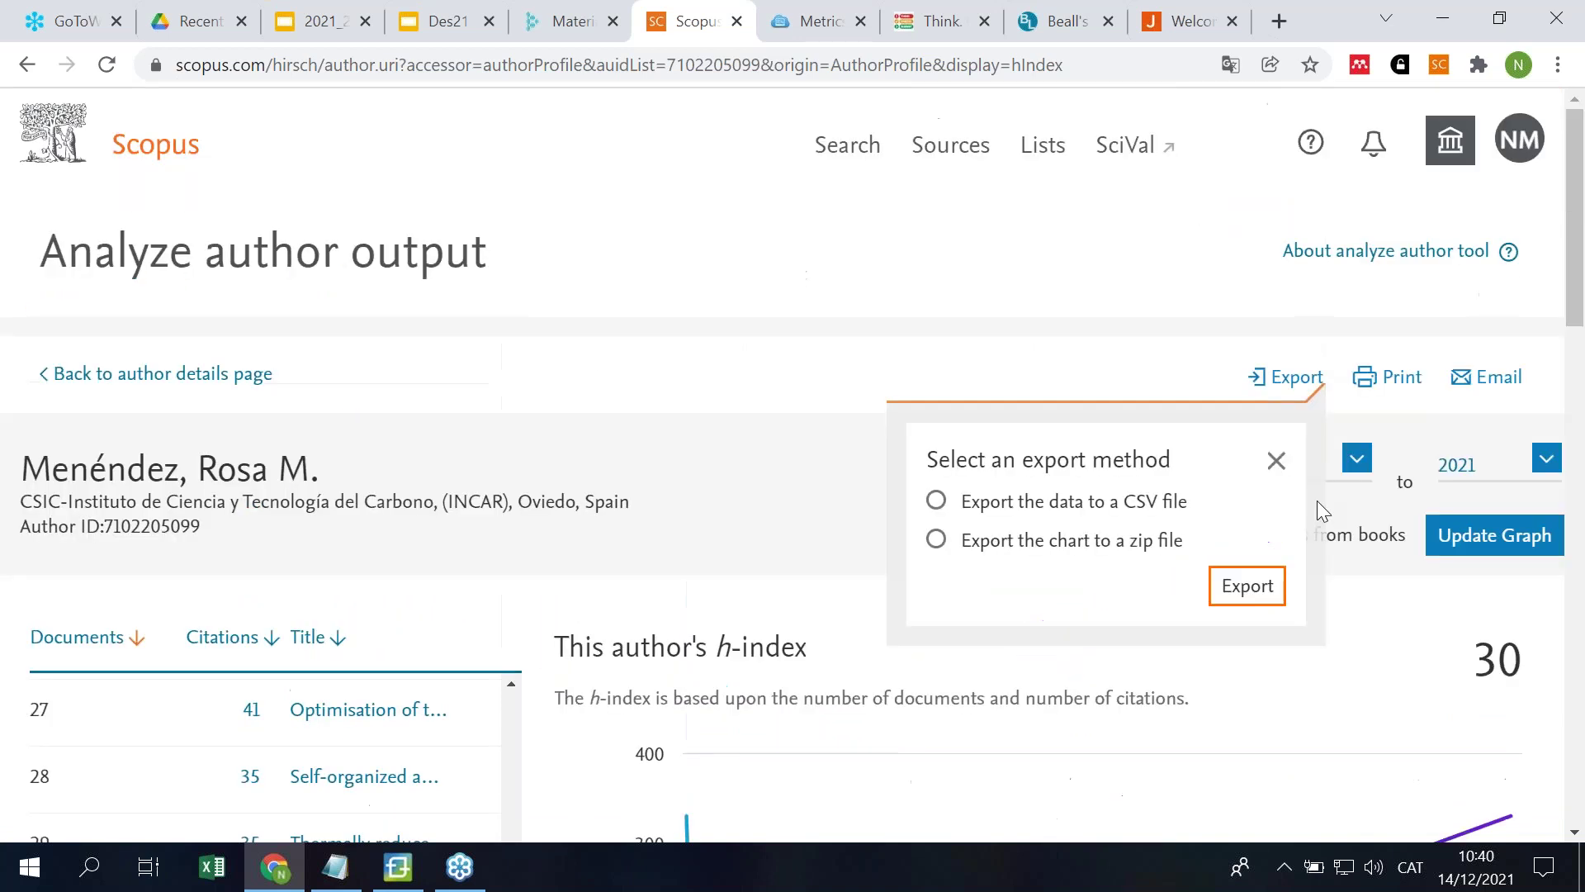
pyautogui.scroll(4, 1313, 347)
pyautogui.click(1275, 477)
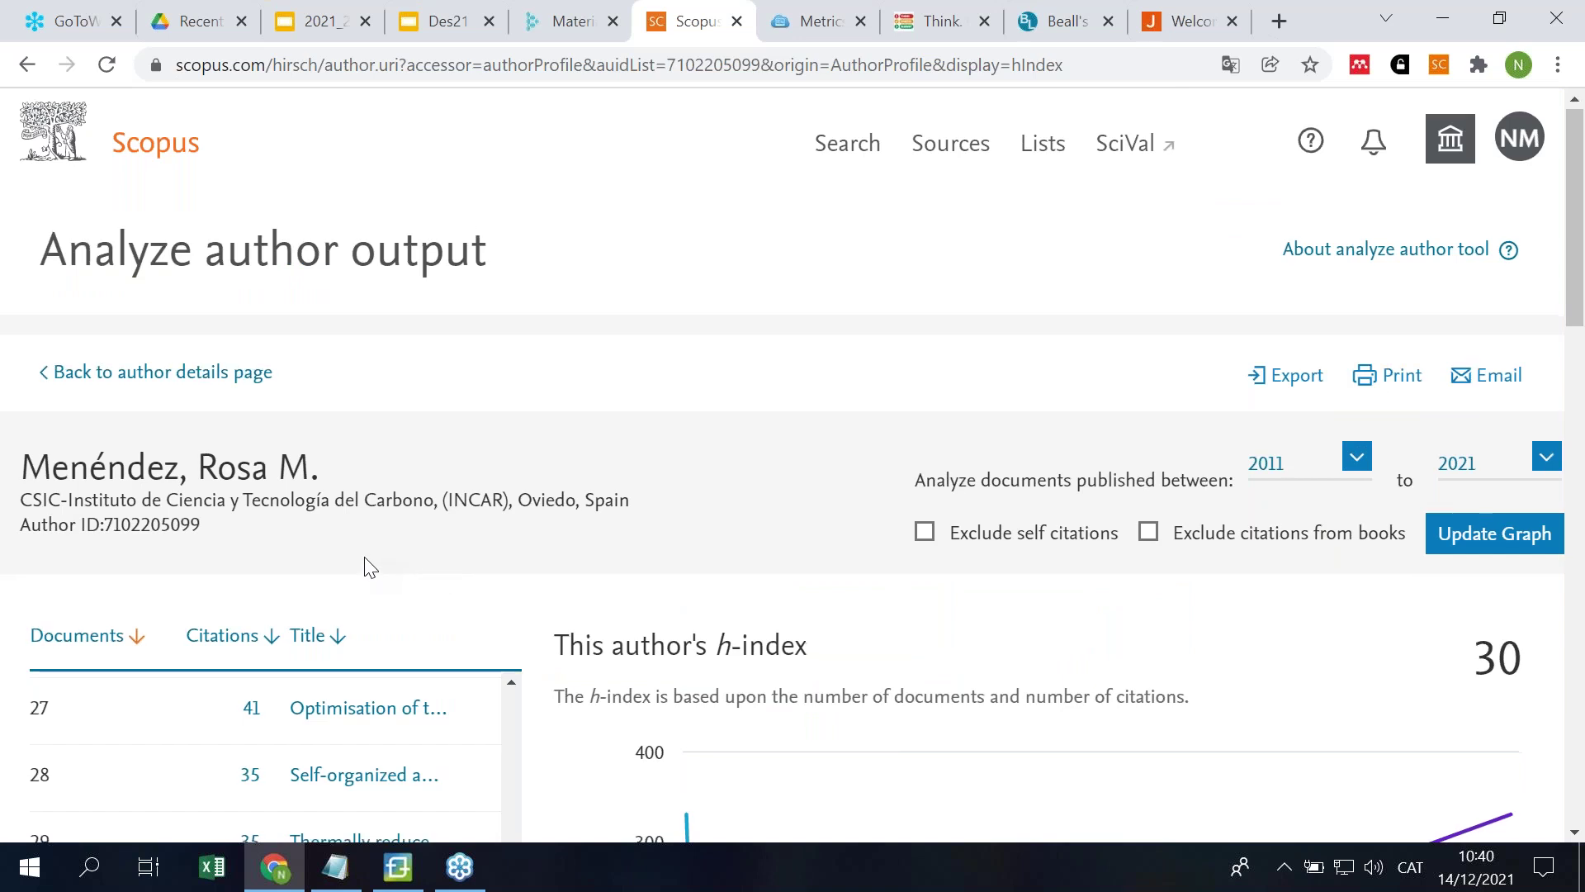
# Step: Review the h-index graph and its highlighted document once more, and return to the author details page
pyautogui.scroll(-4, 367, 561)
pyautogui.scroll(1, 374, 522)
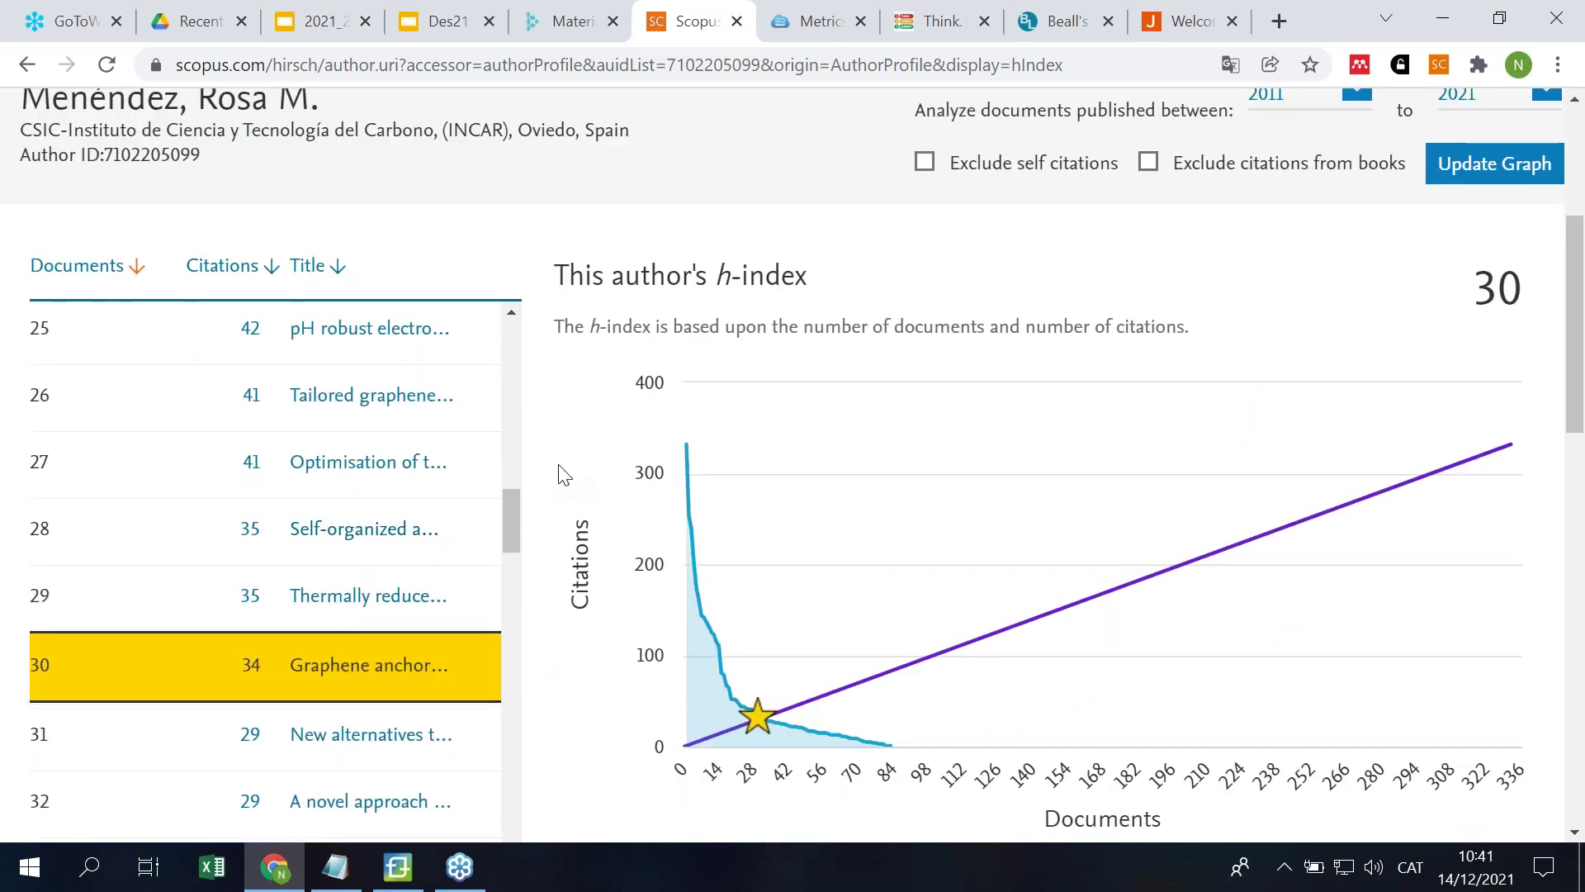
pyautogui.scroll(1, 564, 475)
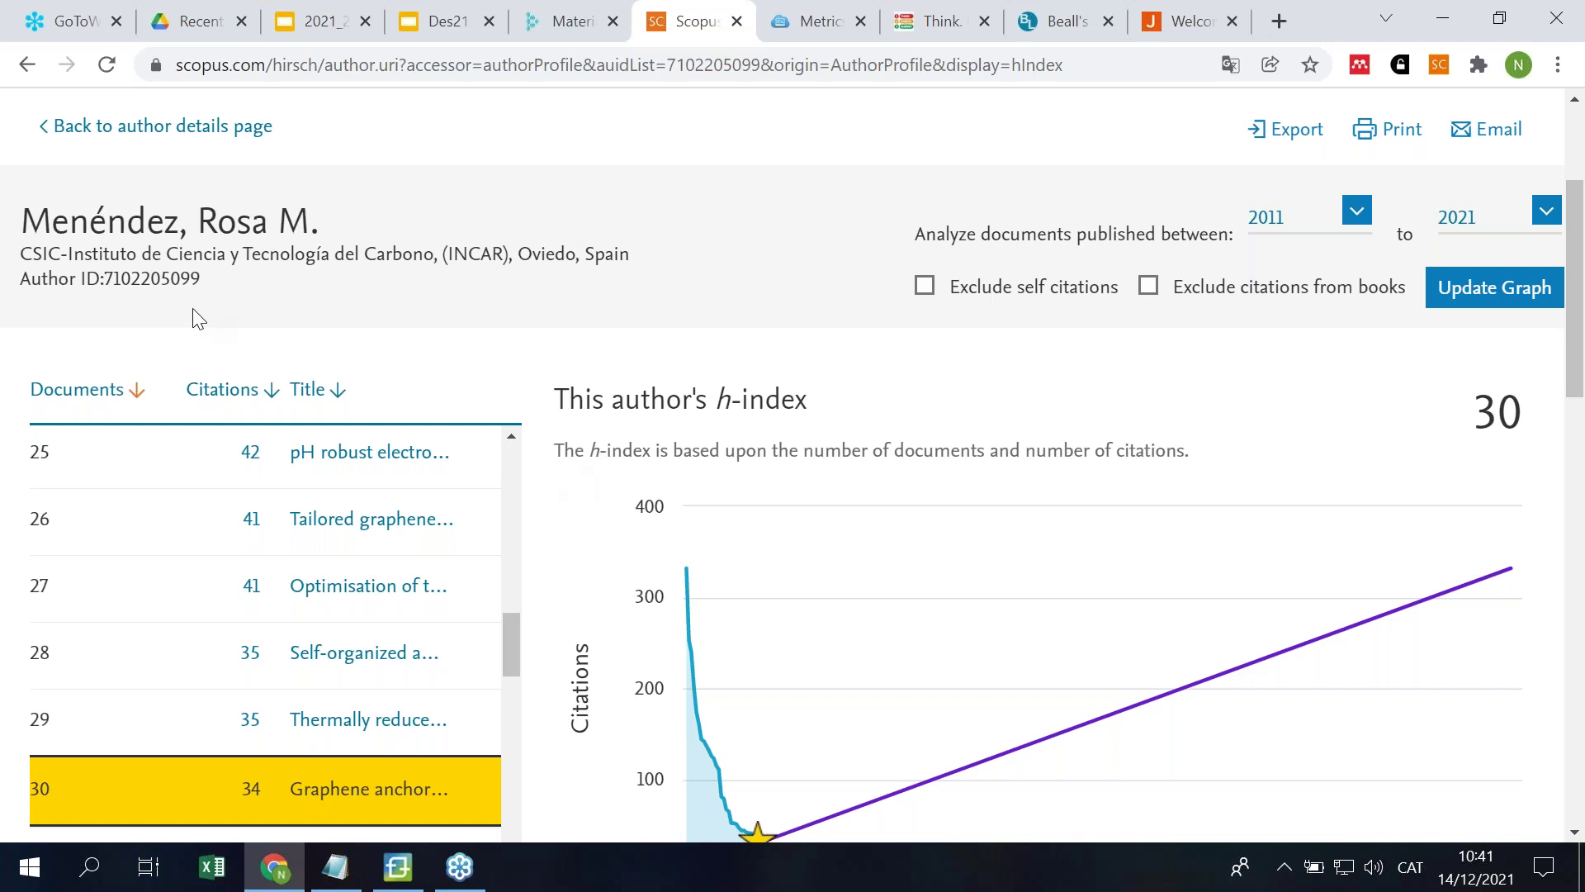
pyautogui.scroll(1, 135, 300)
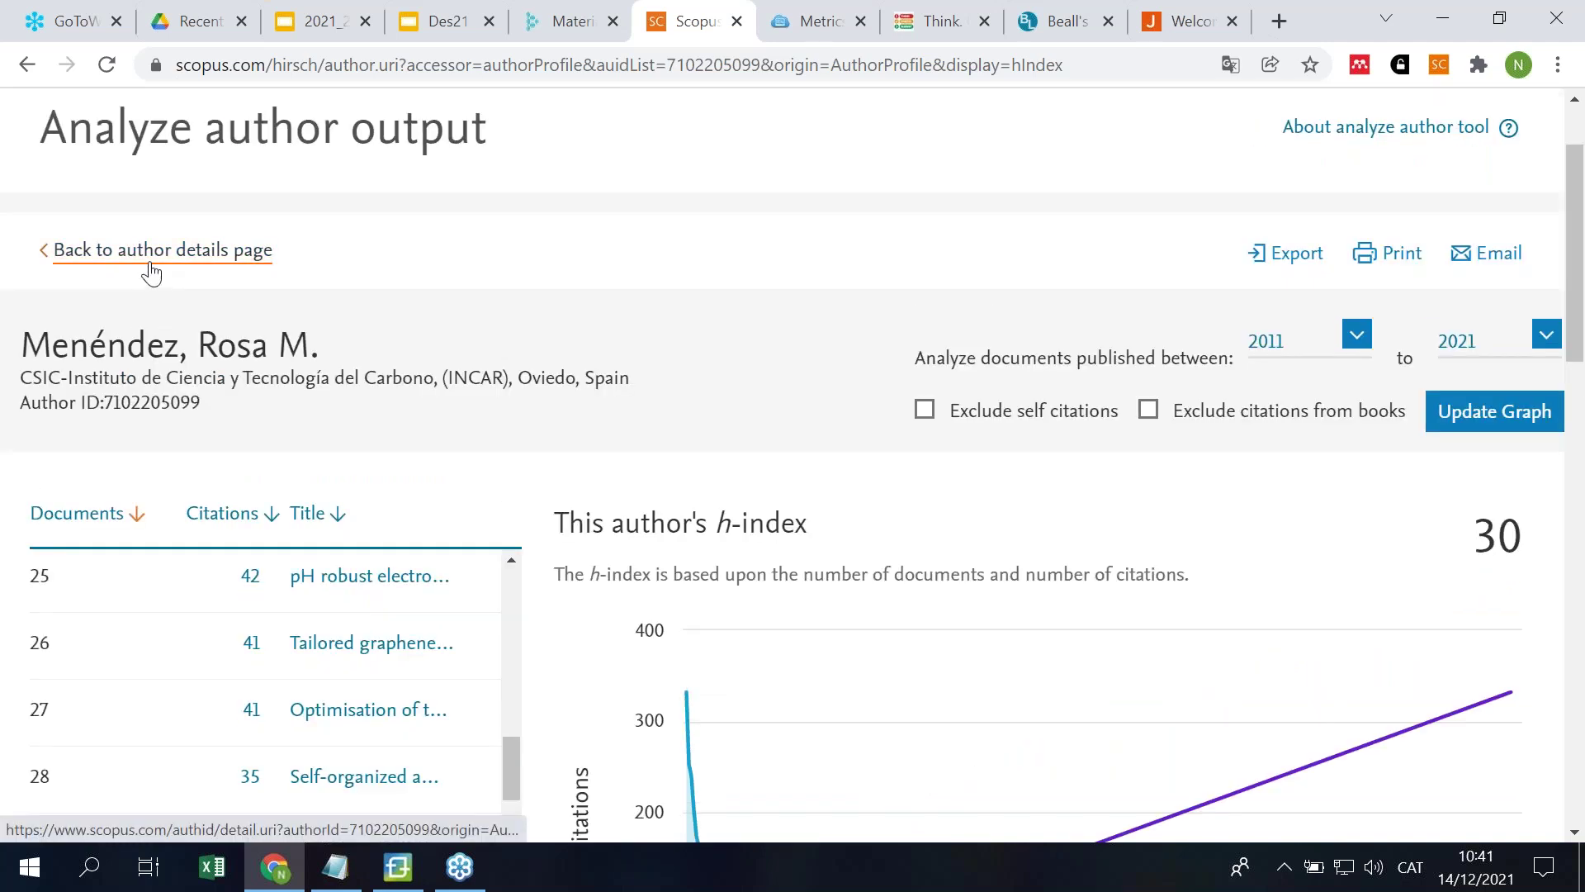
pyautogui.click(150, 266)
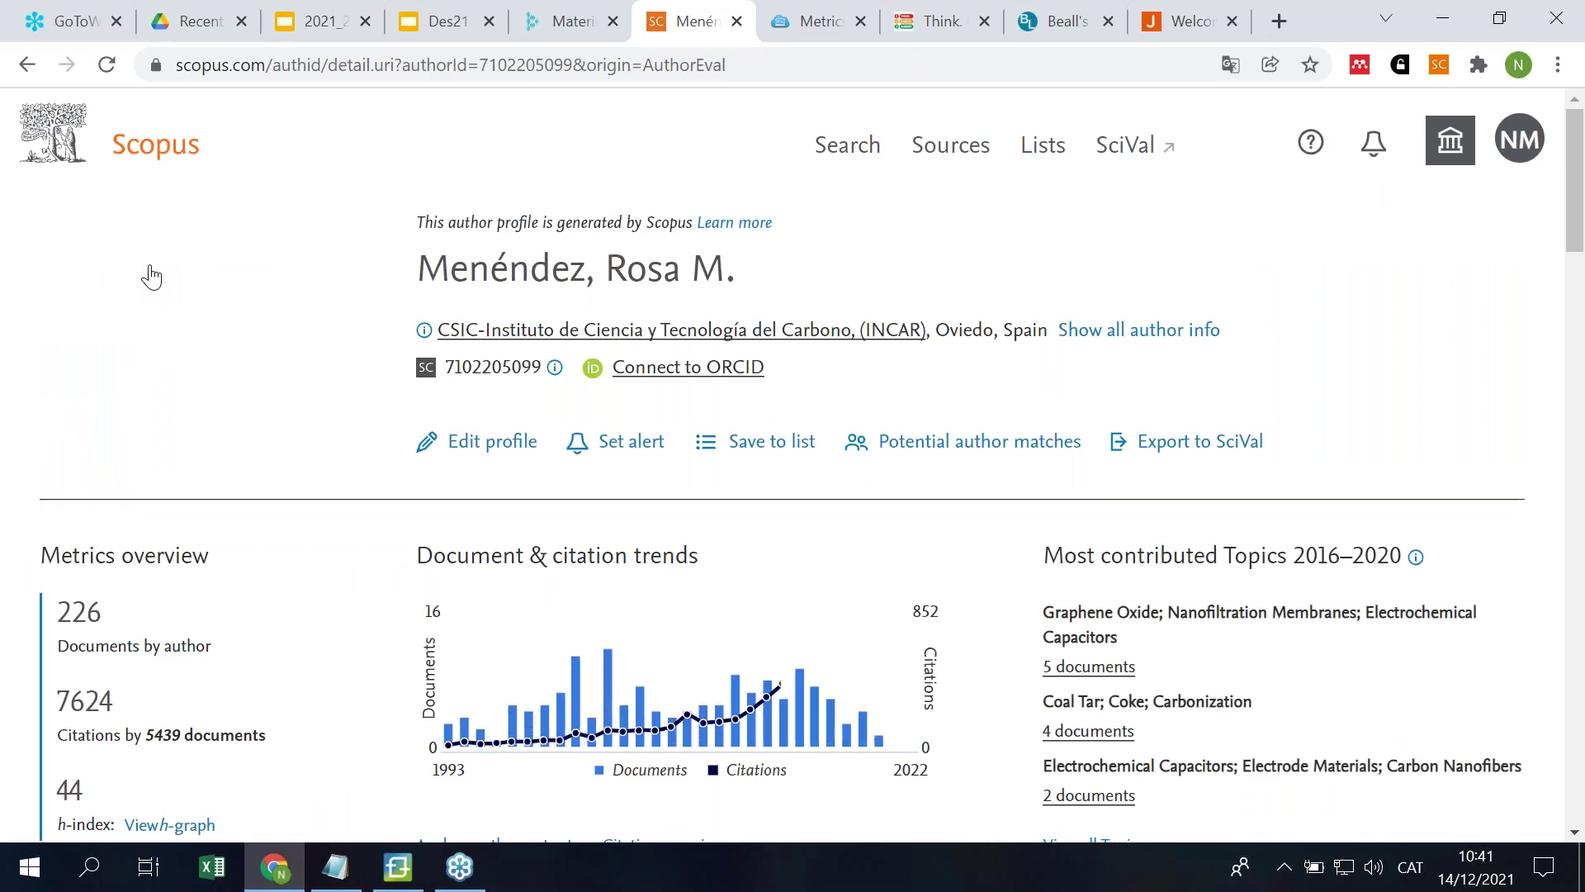
# Step: Open the author's own documents in search results format and look through the entries and the open access, year and author filters
pyautogui.scroll(-3, 150, 276)
pyautogui.scroll(-6, 150, 276)
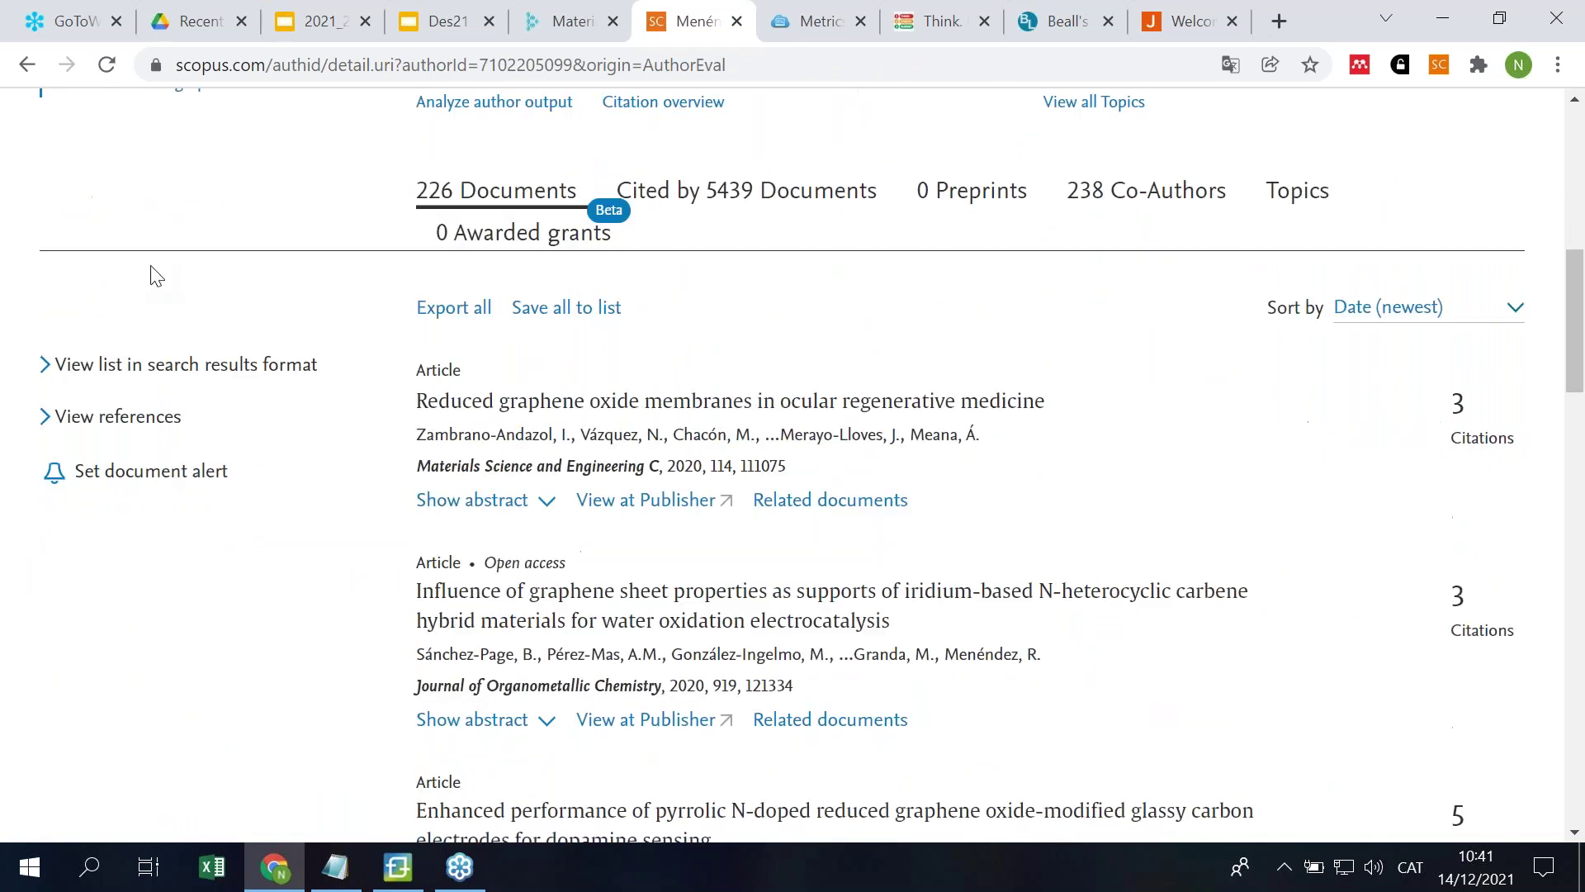
pyautogui.click(186, 368)
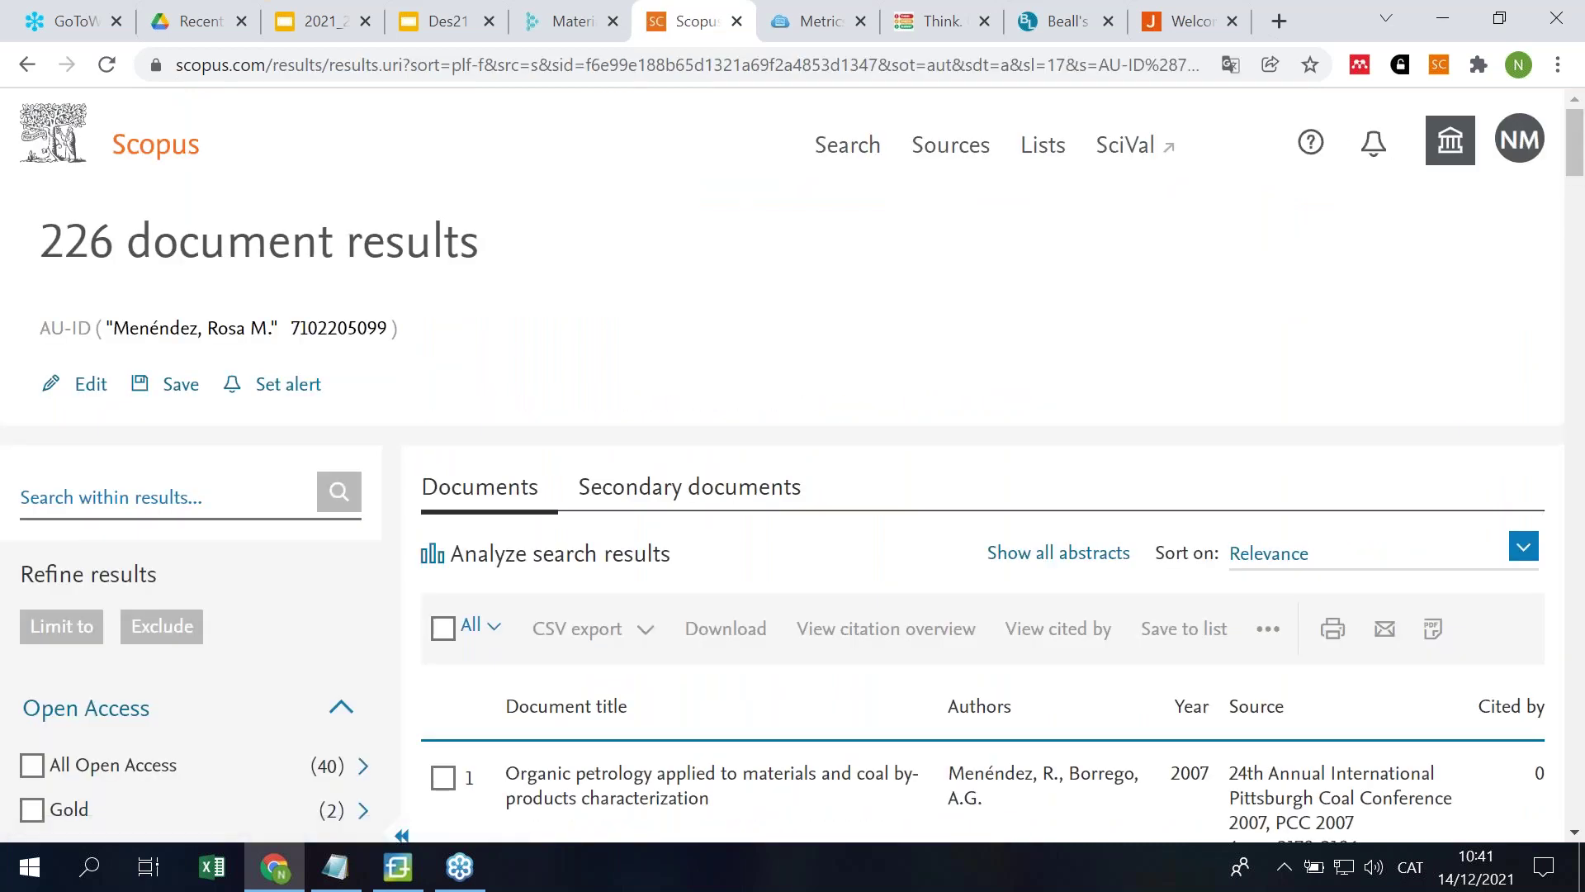
pyautogui.scroll(-5, 330, 458)
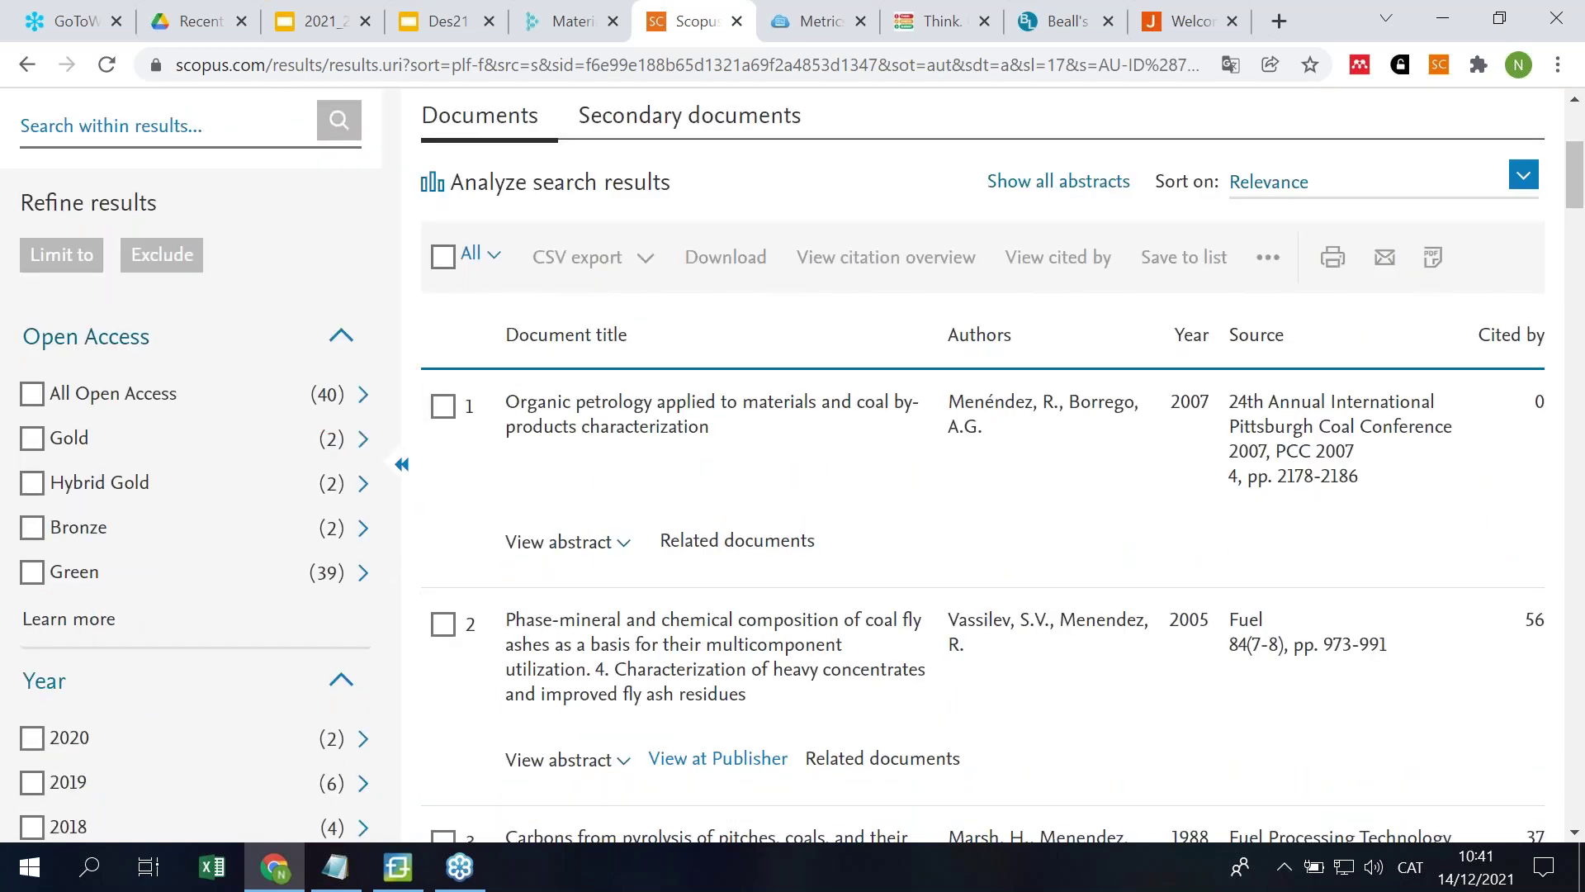
pyautogui.scroll(-5, 270, 457)
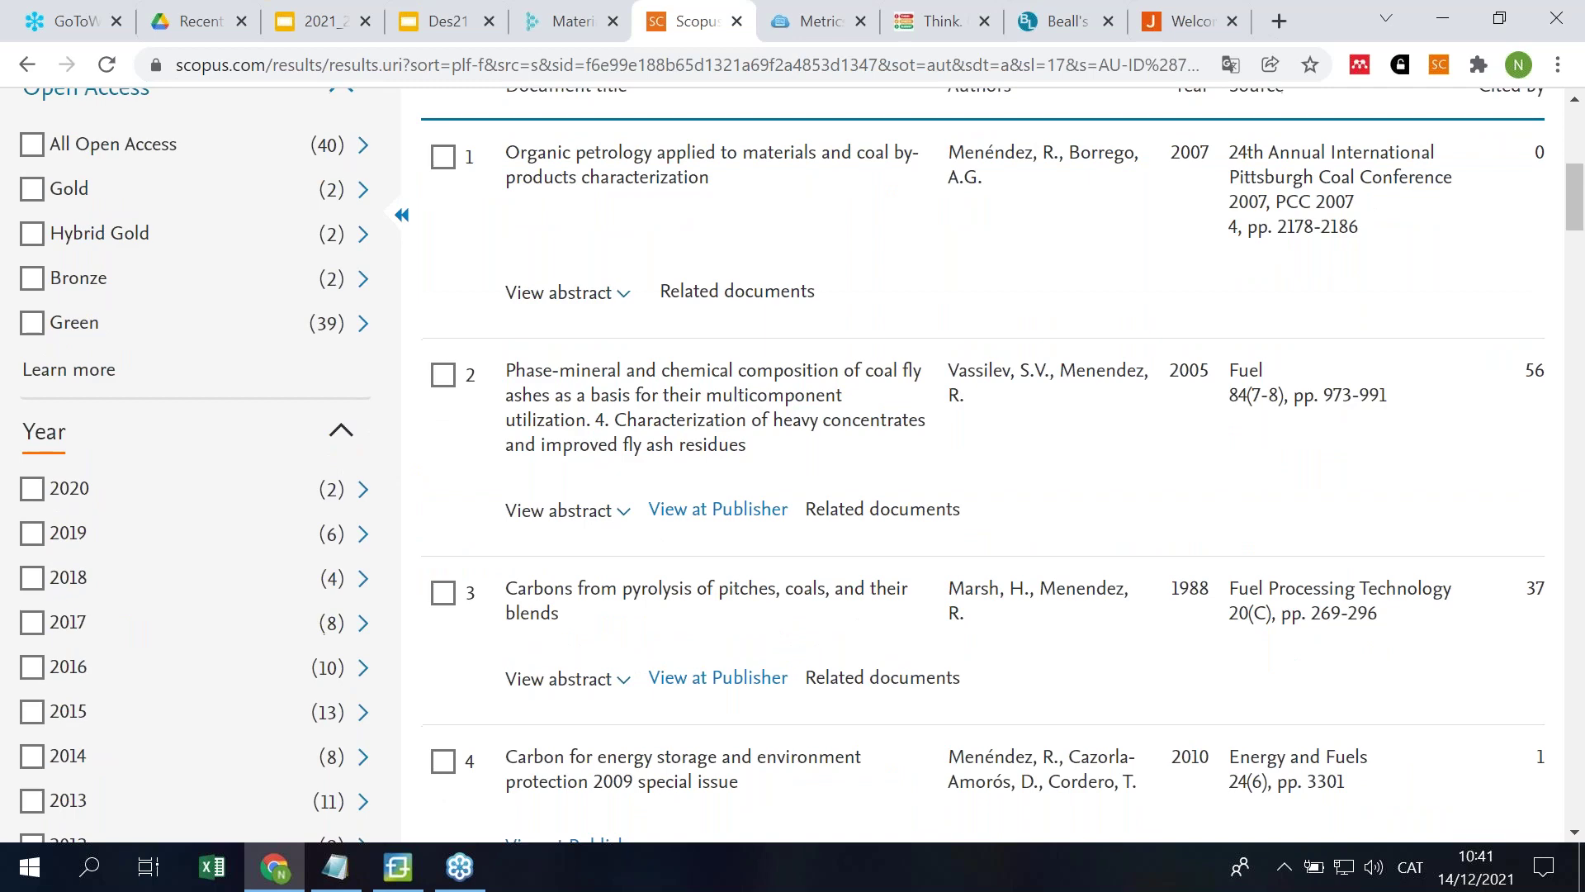
pyautogui.scroll(-15, 269, 457)
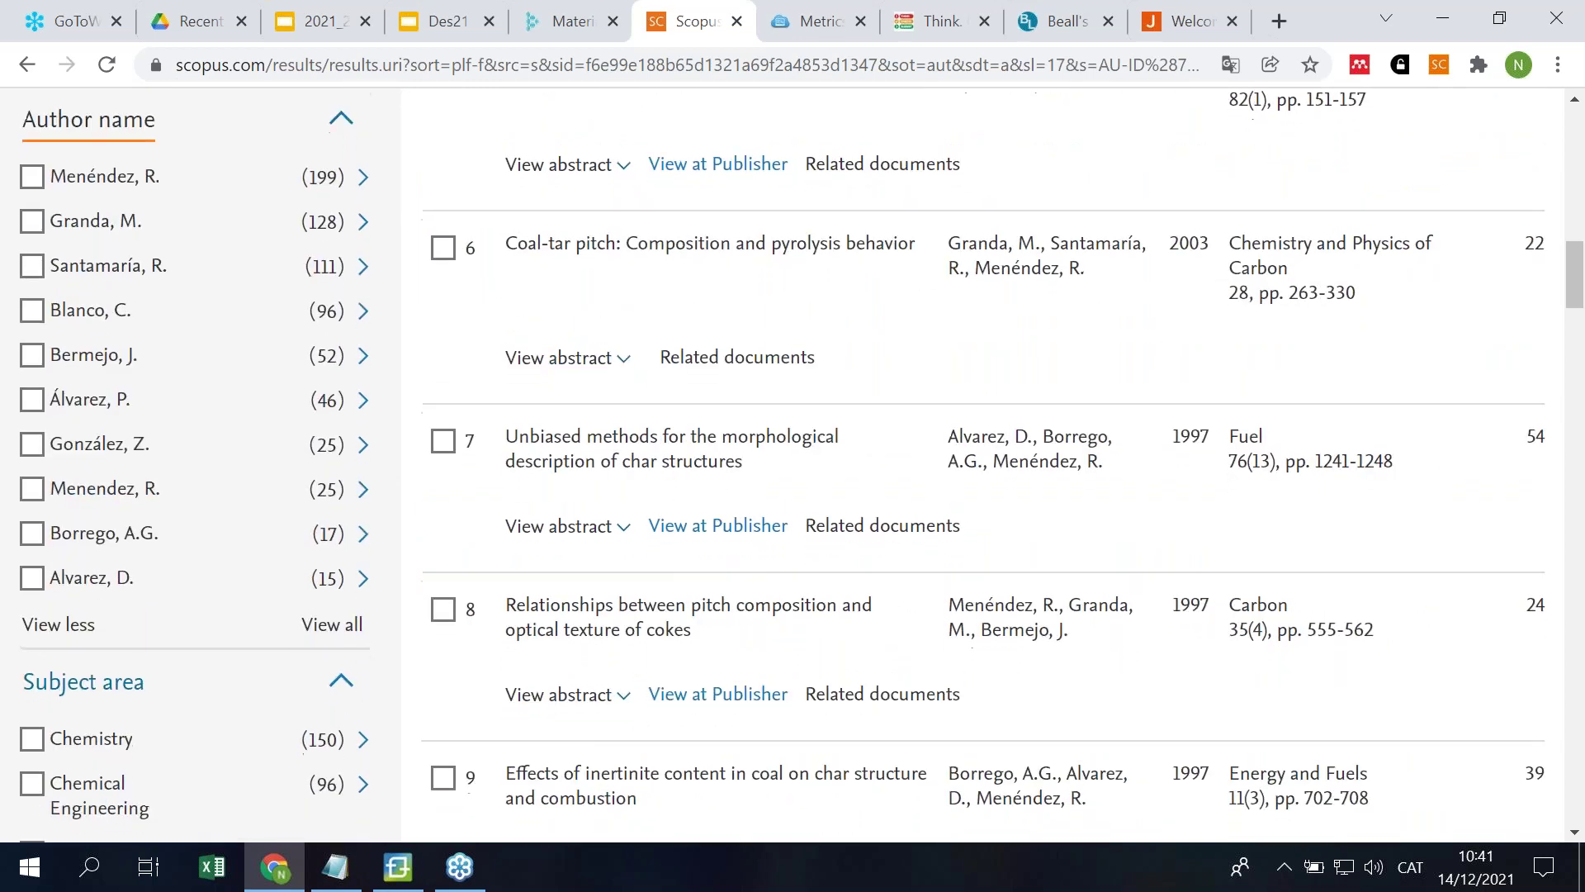
# Step: Limit the author's document results to the Article and Review document types
pyautogui.scroll(-8, 261, 468)
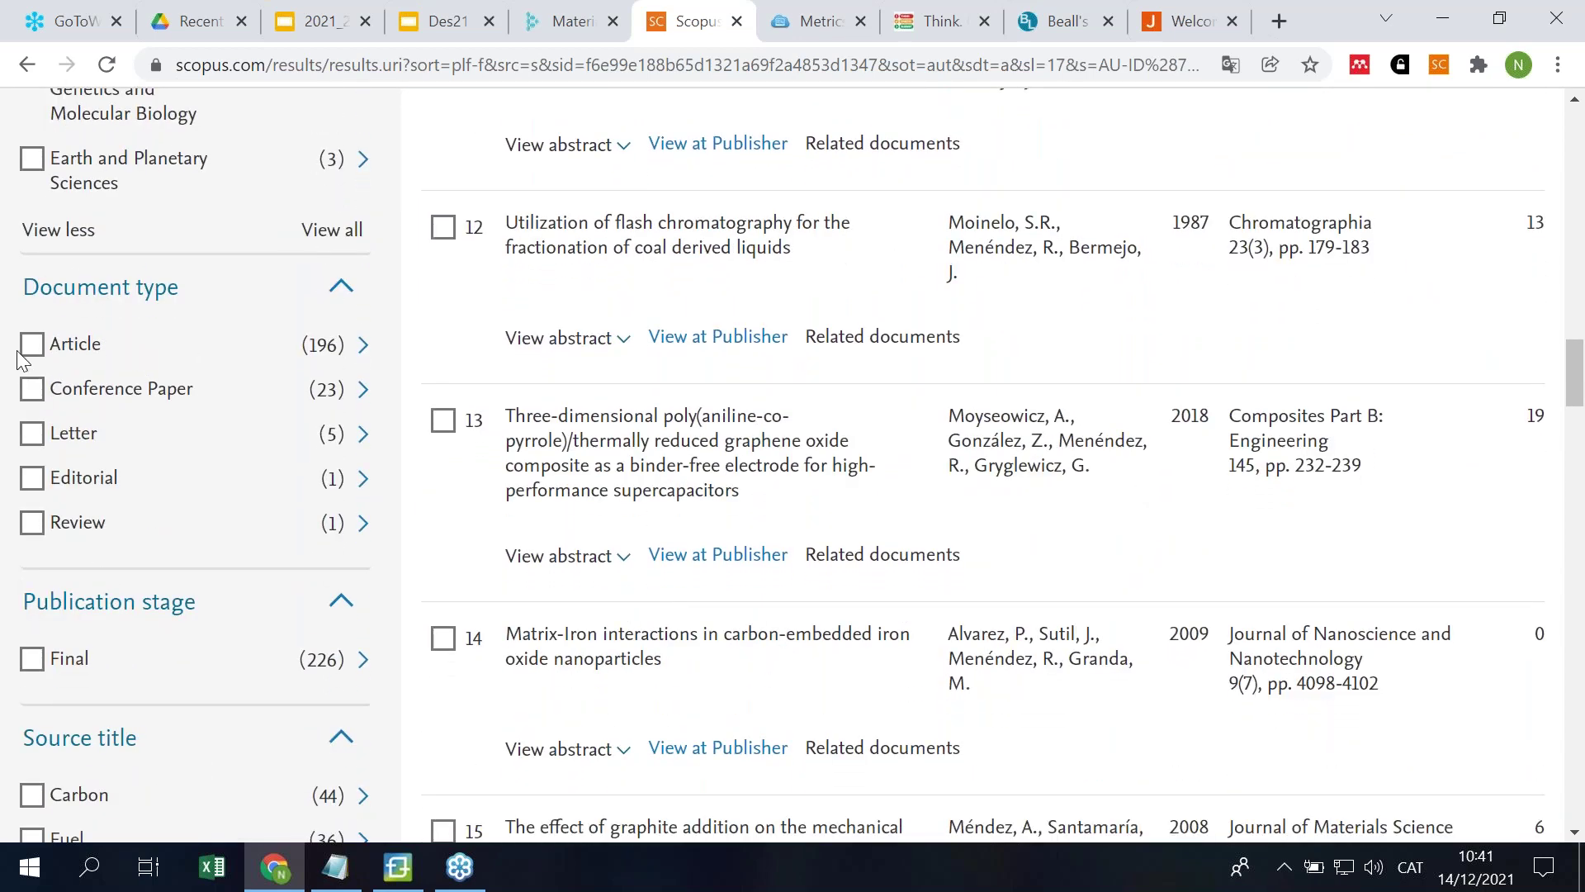
pyautogui.click(33, 350)
pyautogui.click(35, 526)
pyautogui.scroll(20, 228, 502)
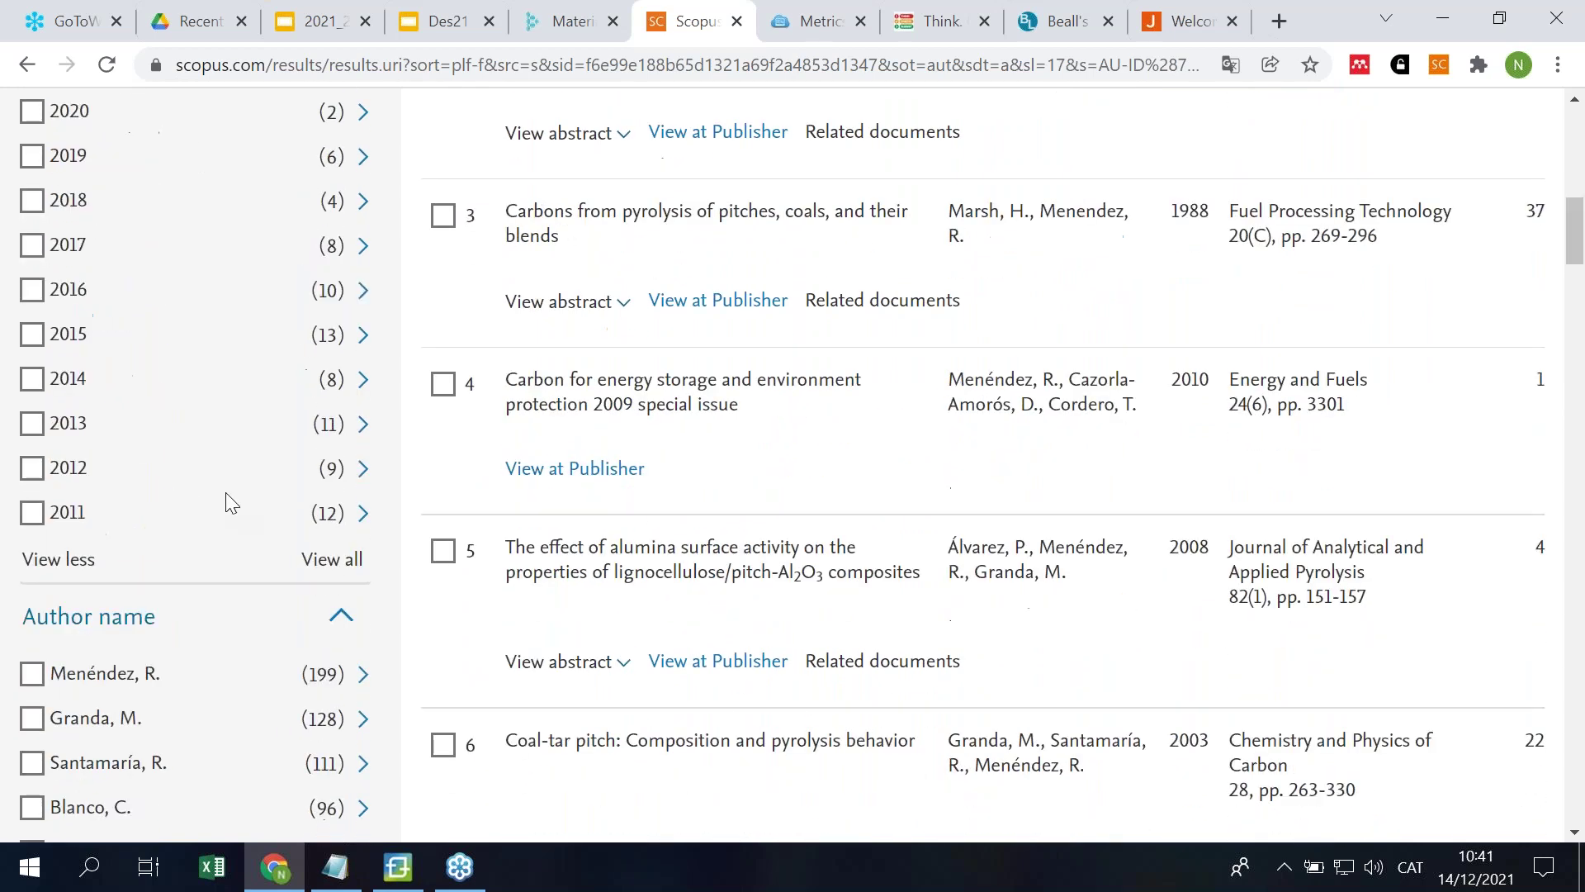
pyautogui.click(56, 385)
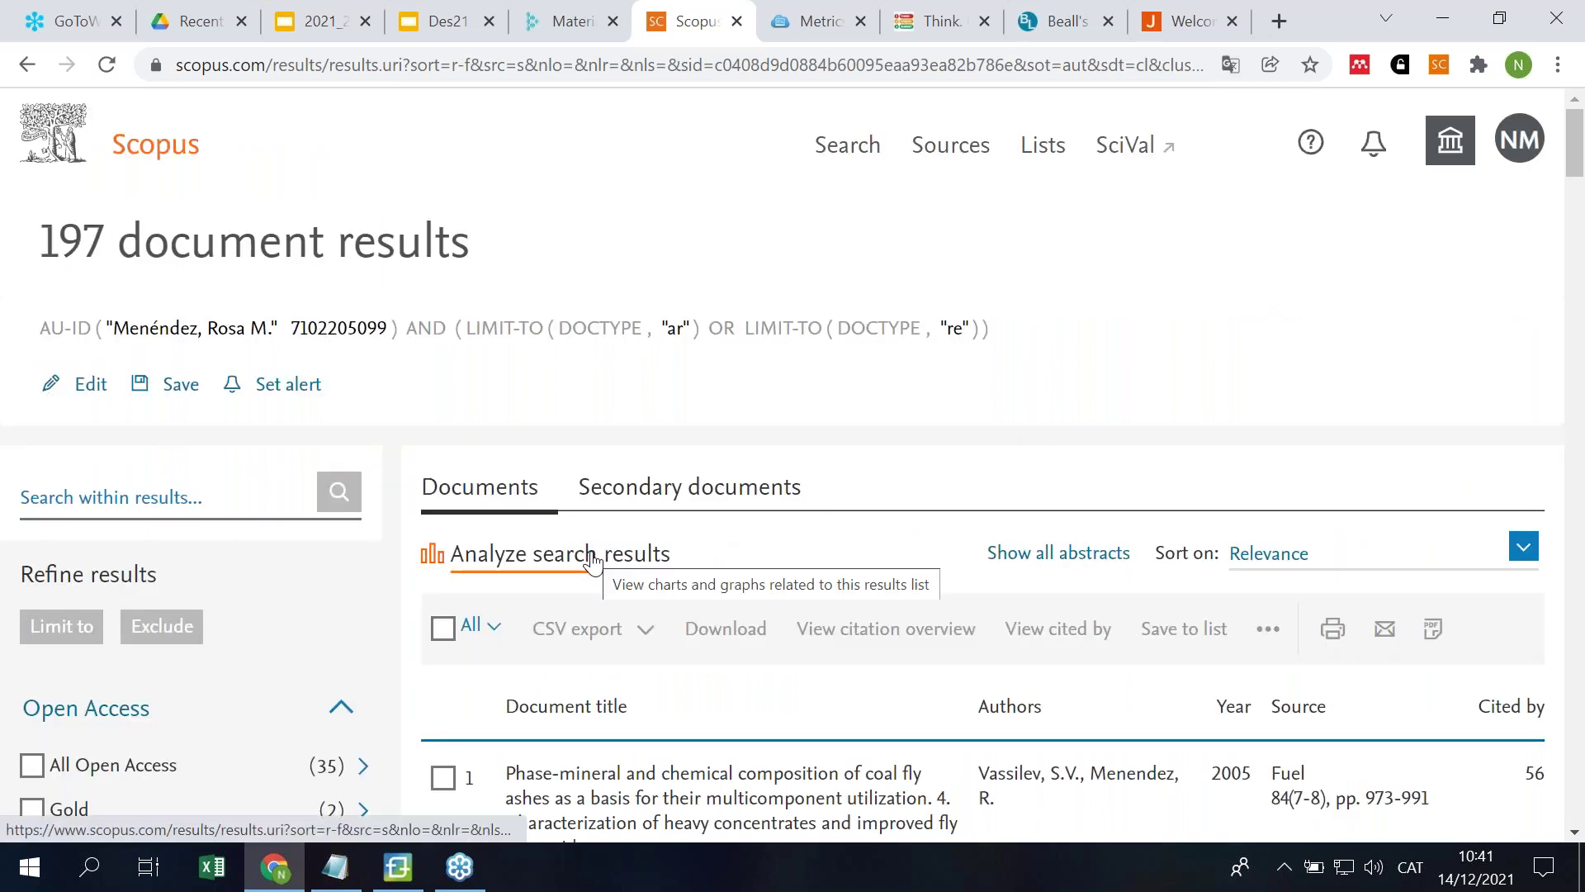
pyautogui.moveTo(42, 234); pyautogui.dragTo(107, 231)
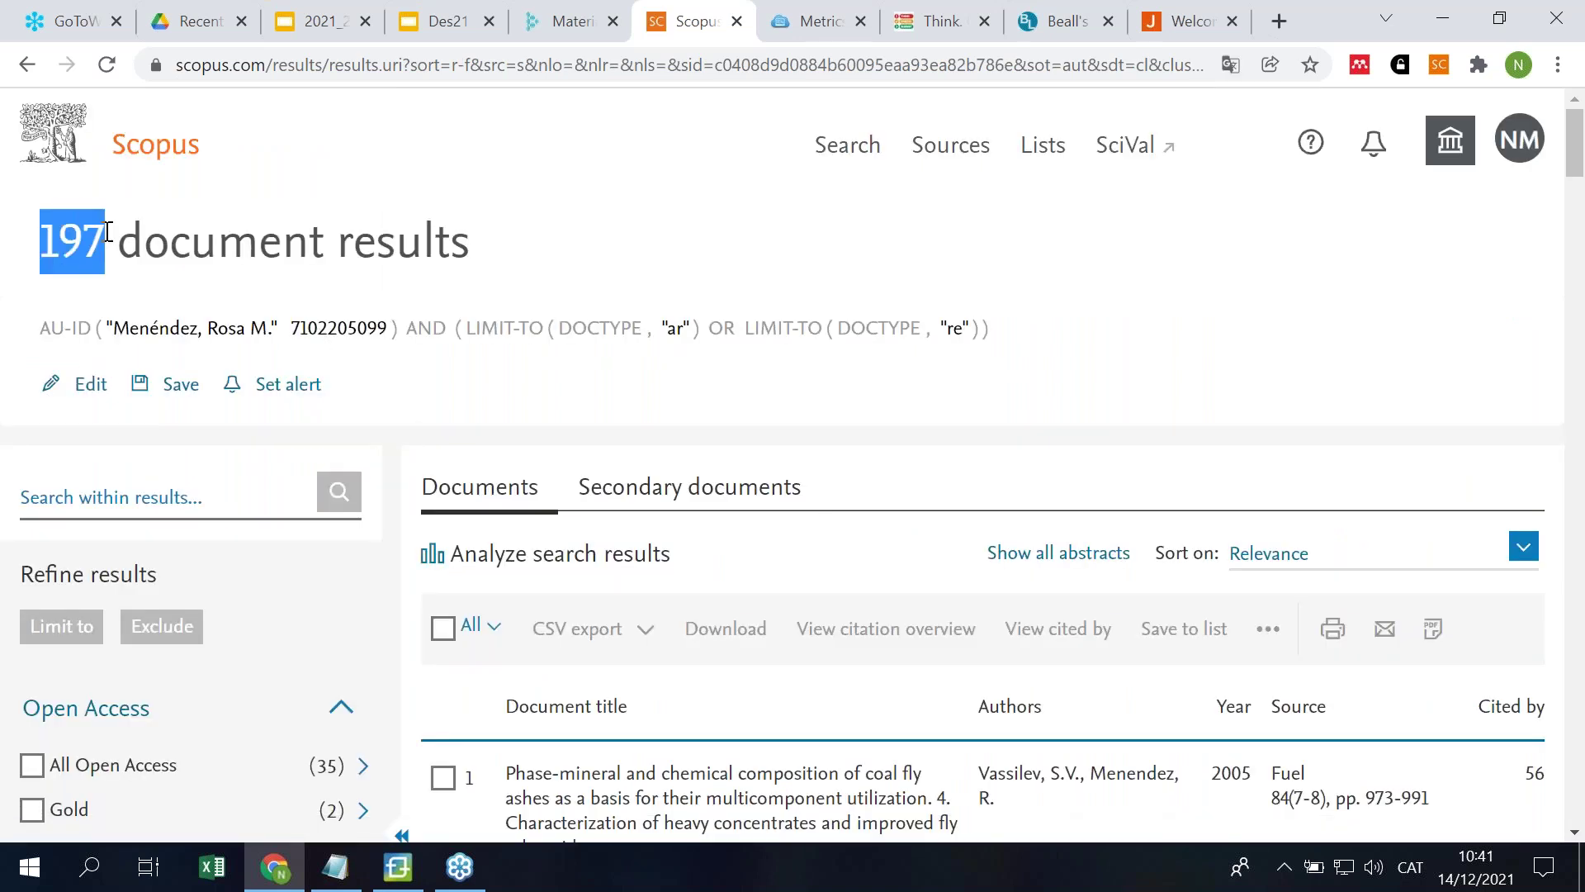
# Step: Analyze the filtered search results, look through the year, source, author and affiliation charts, and return to the results
pyautogui.click(507, 554)
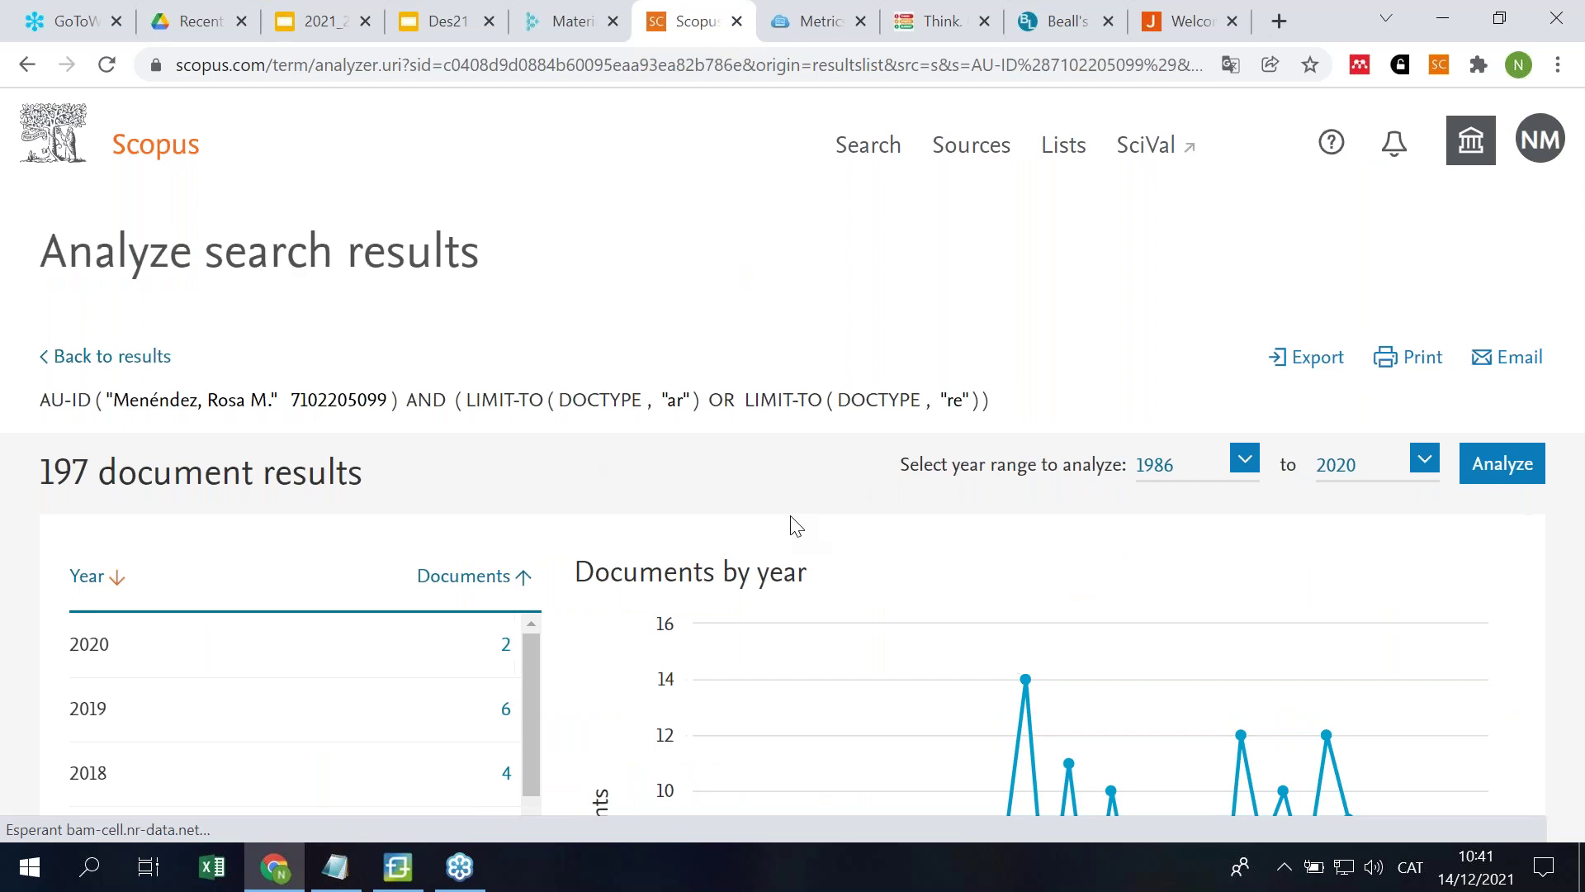
pyautogui.scroll(-10, 1116, 393)
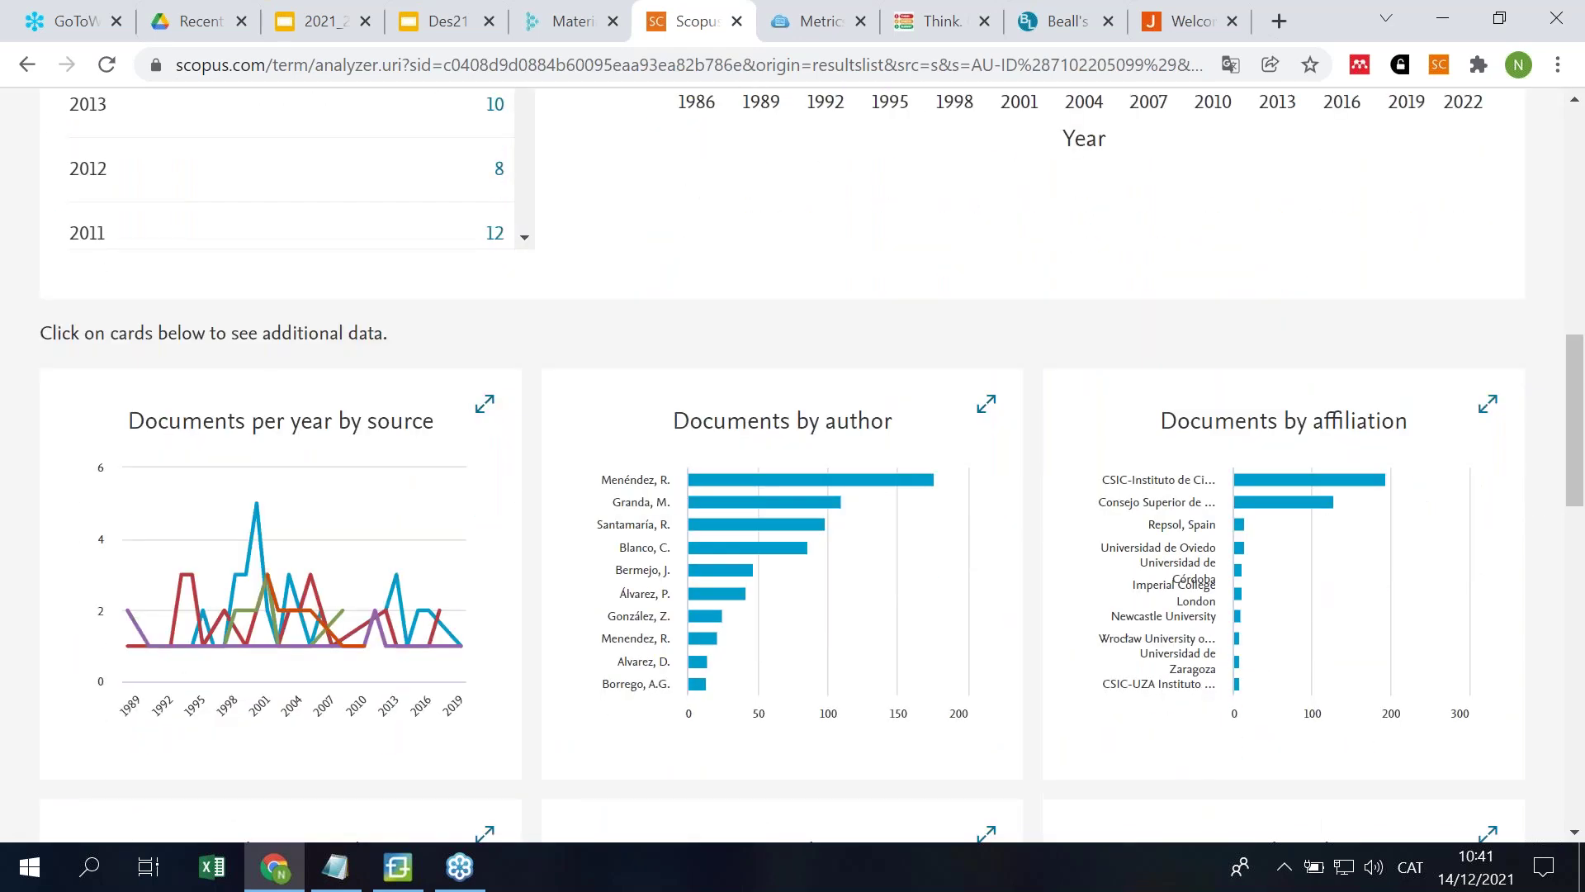
pyautogui.scroll(-15, 1116, 380)
pyautogui.scroll(20, 826, 508)
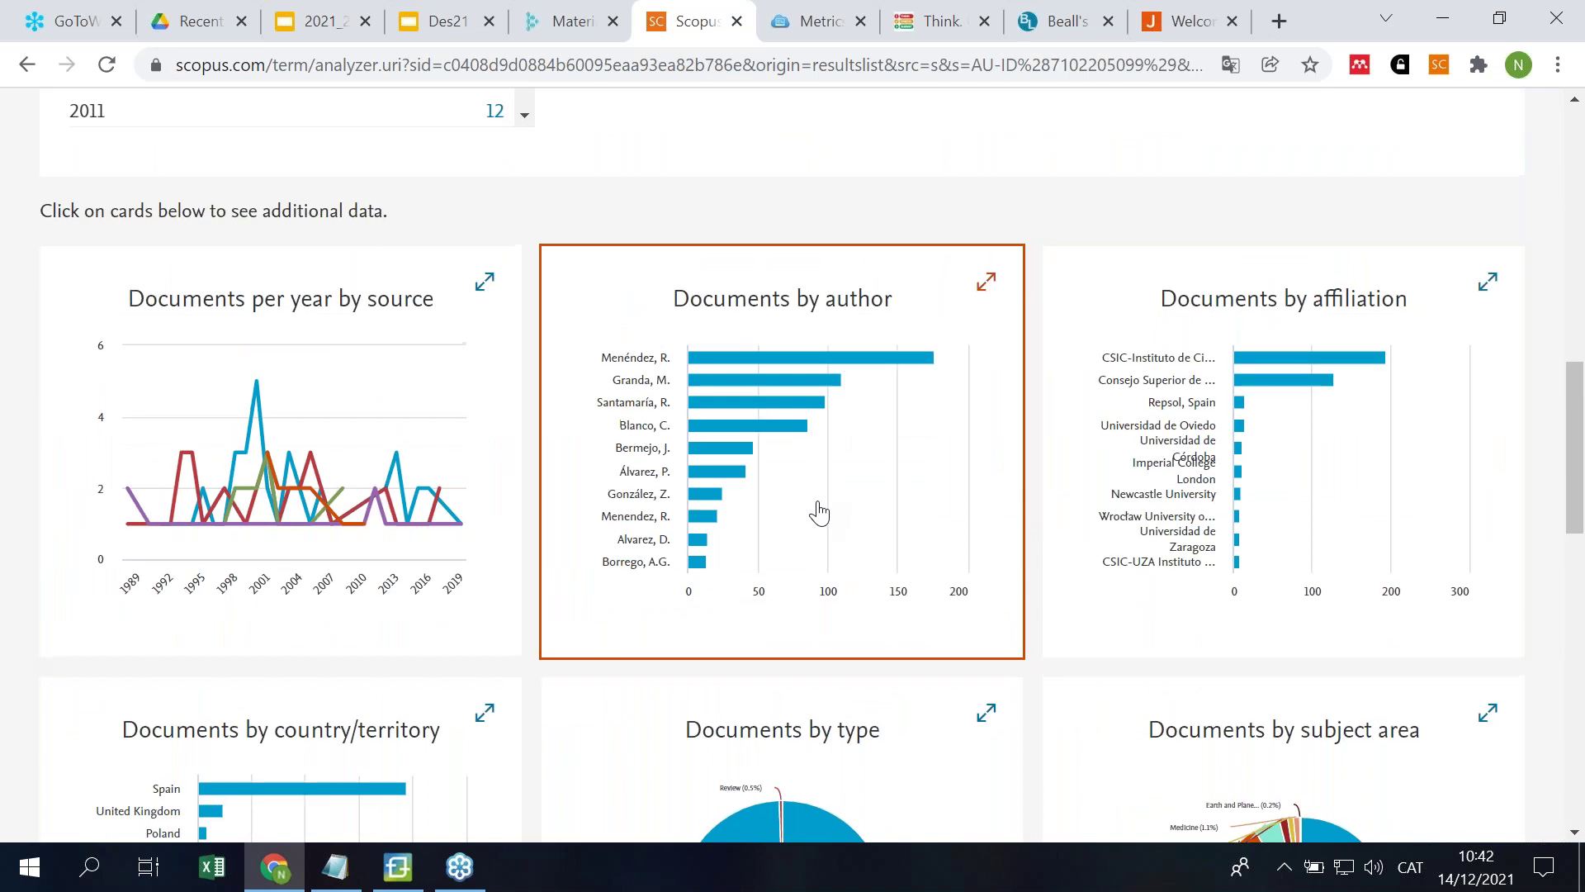
pyautogui.scroll(12, 821, 512)
pyautogui.scroll(2, 819, 510)
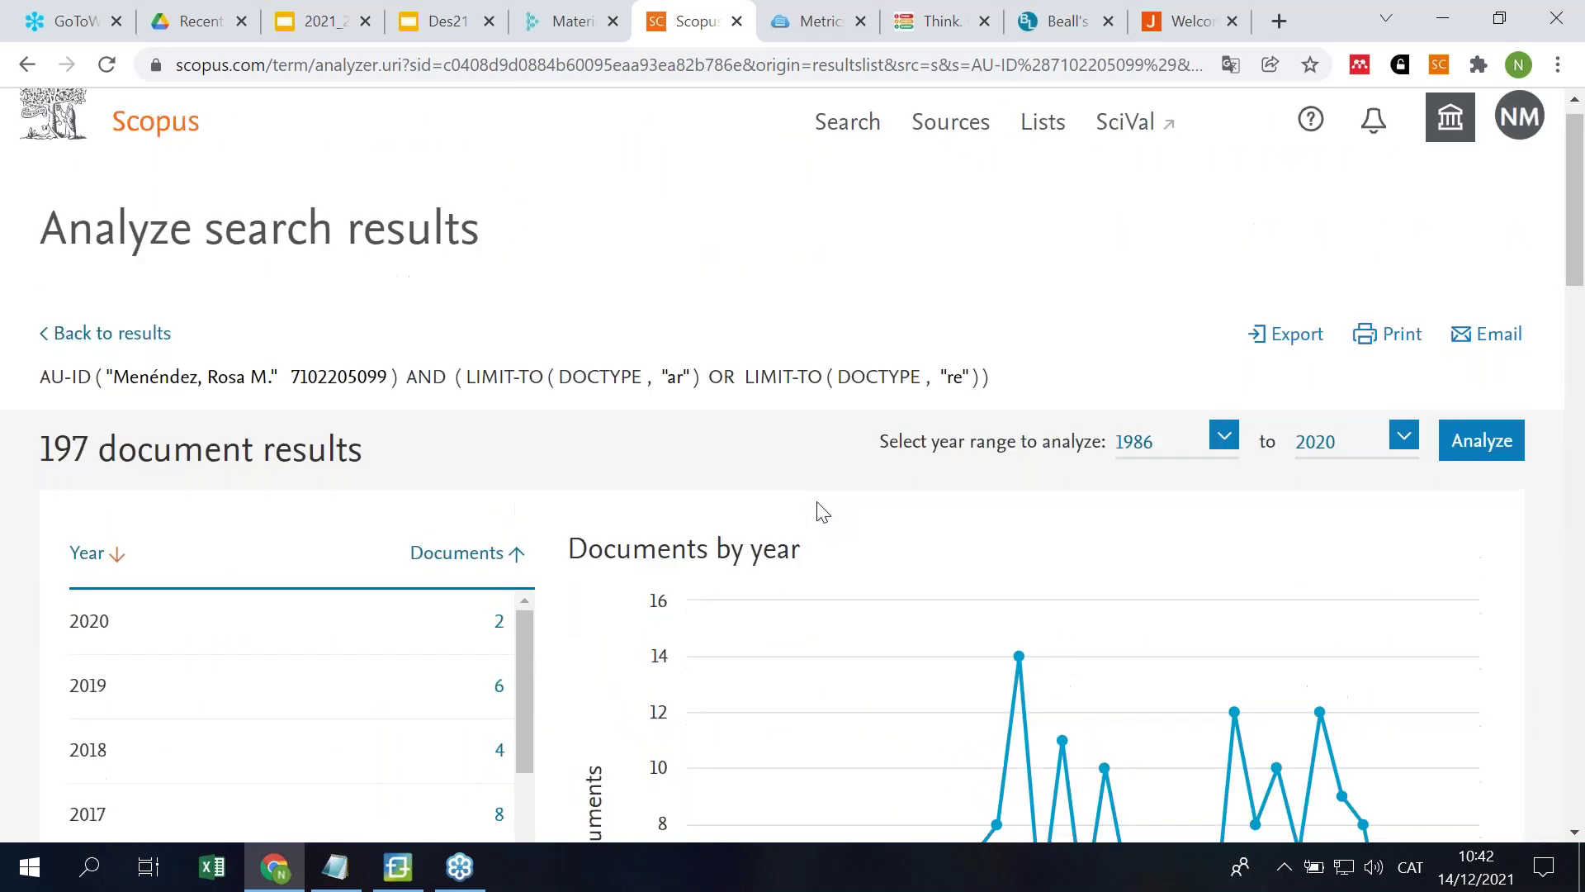
pyautogui.scroll(-7, 289, 508)
pyautogui.scroll(6, 288, 507)
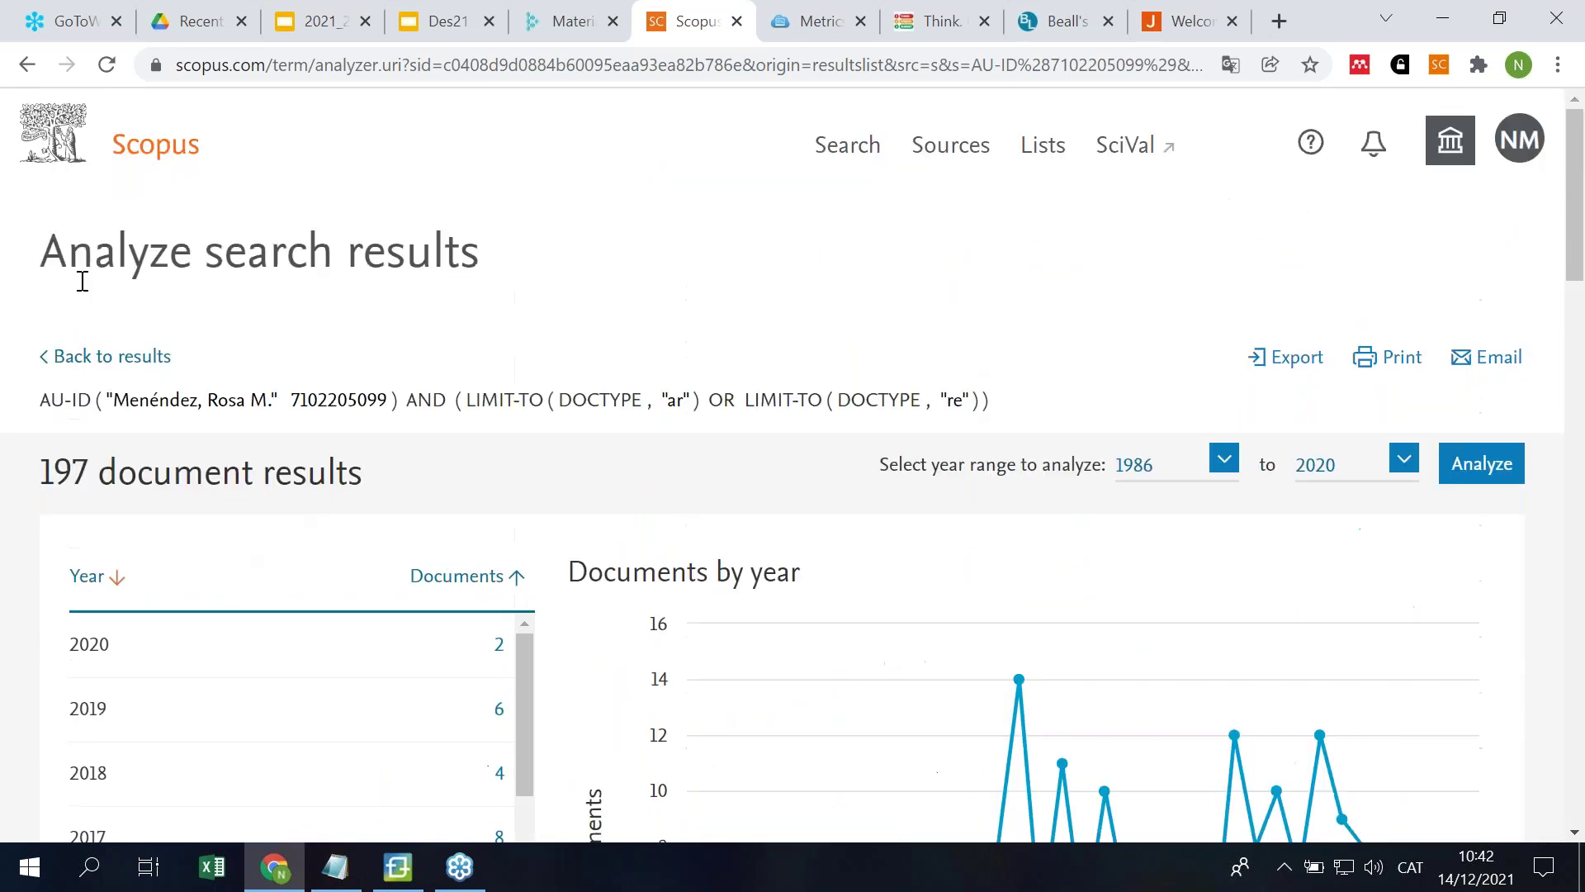
pyautogui.click(107, 356)
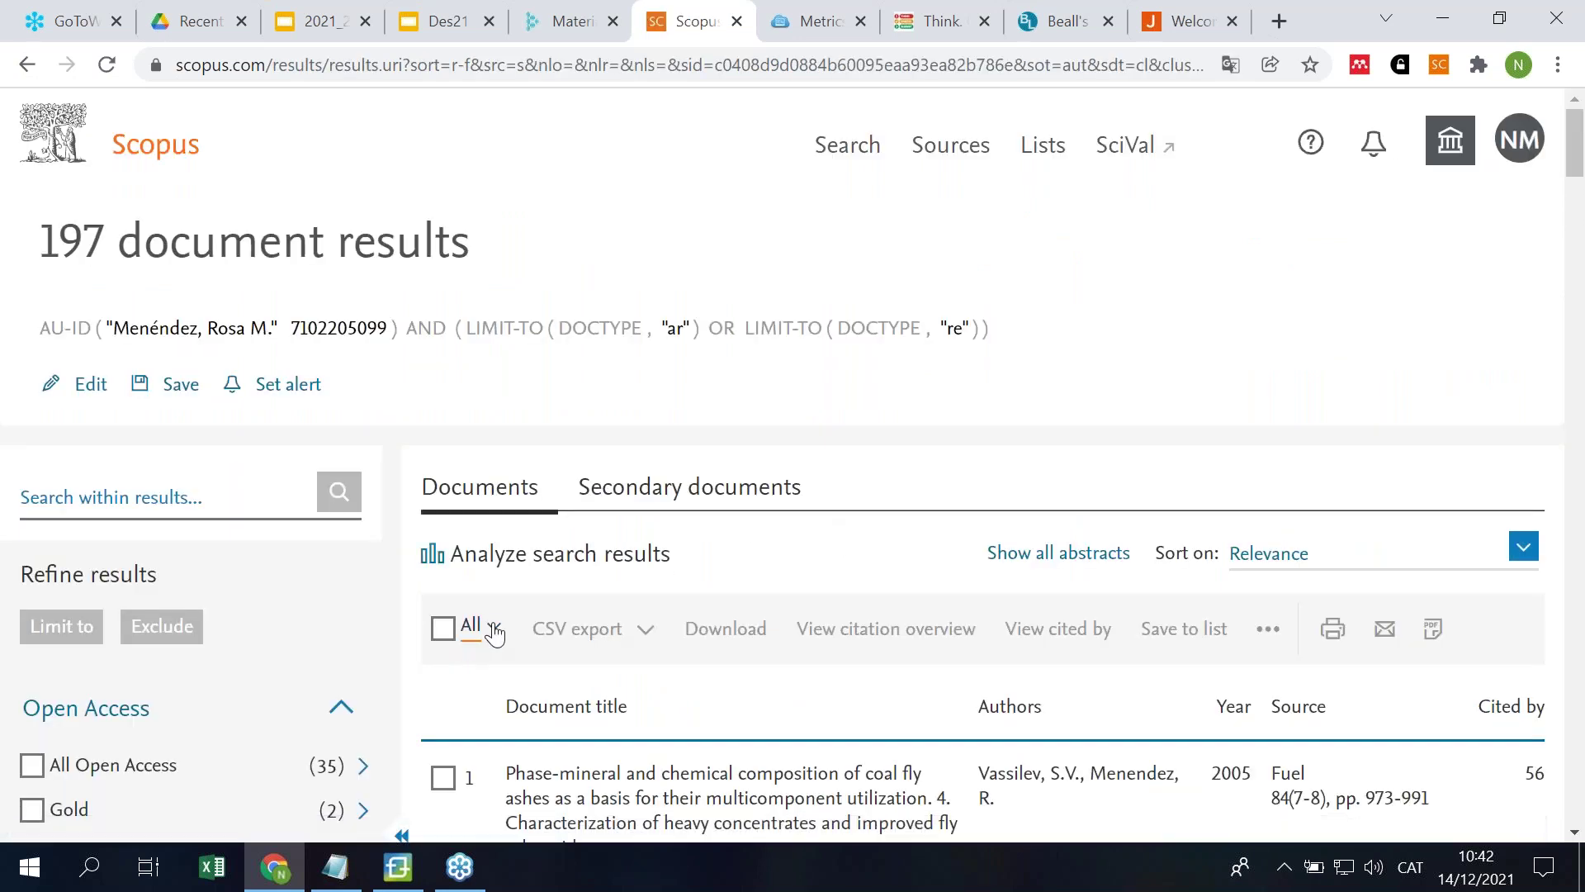
# Step: Select all the filtered documents and review their citation overview, including the document h-index
pyautogui.click(493, 629)
pyautogui.click(545, 708)
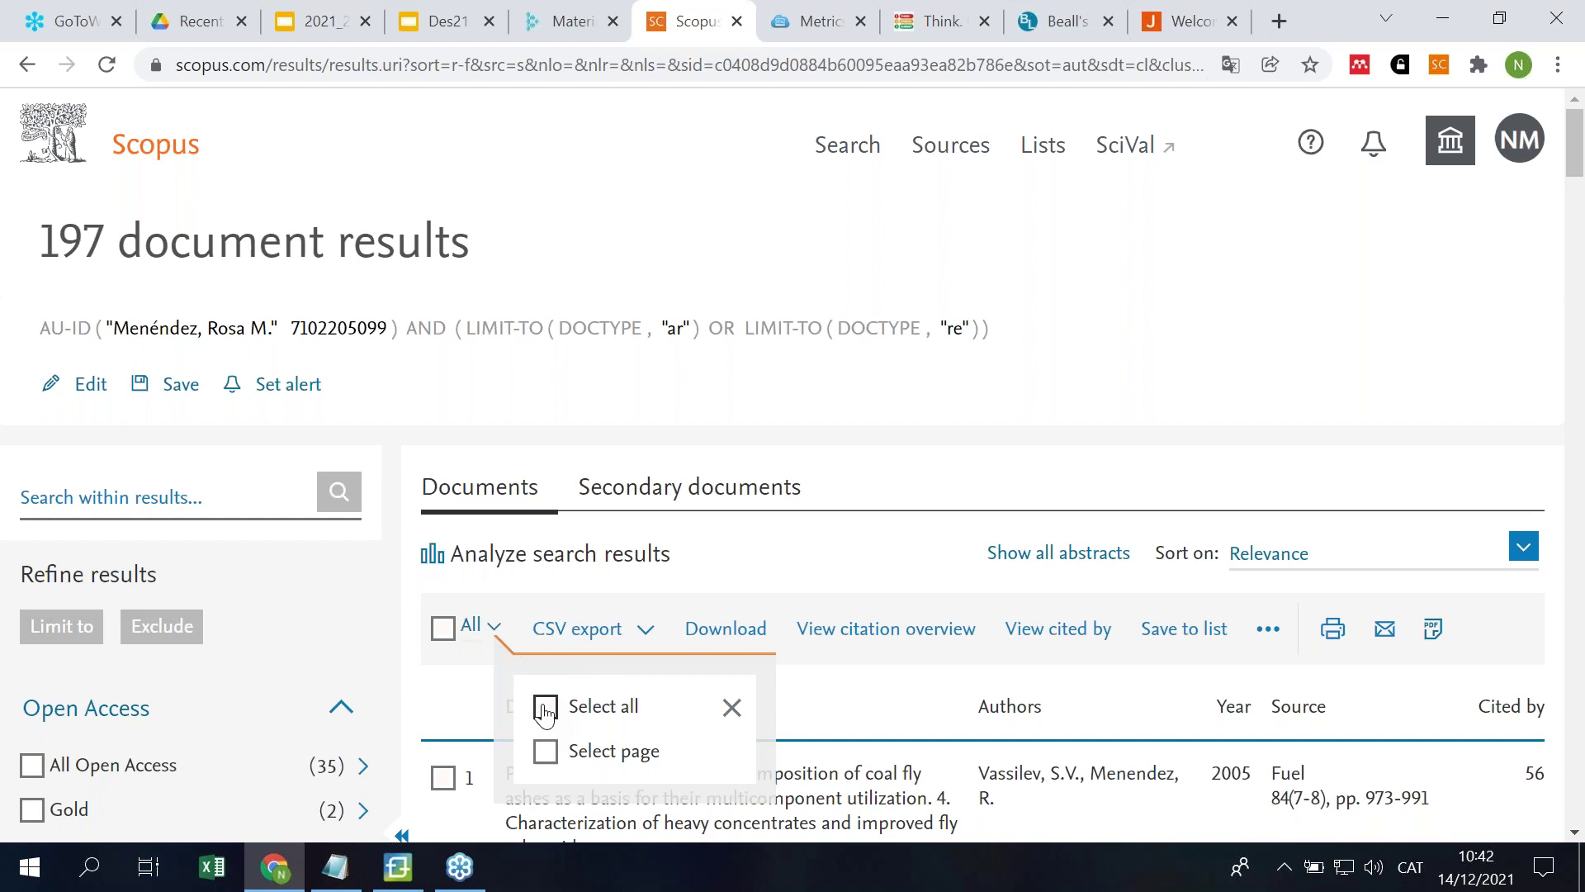
pyautogui.click(928, 641)
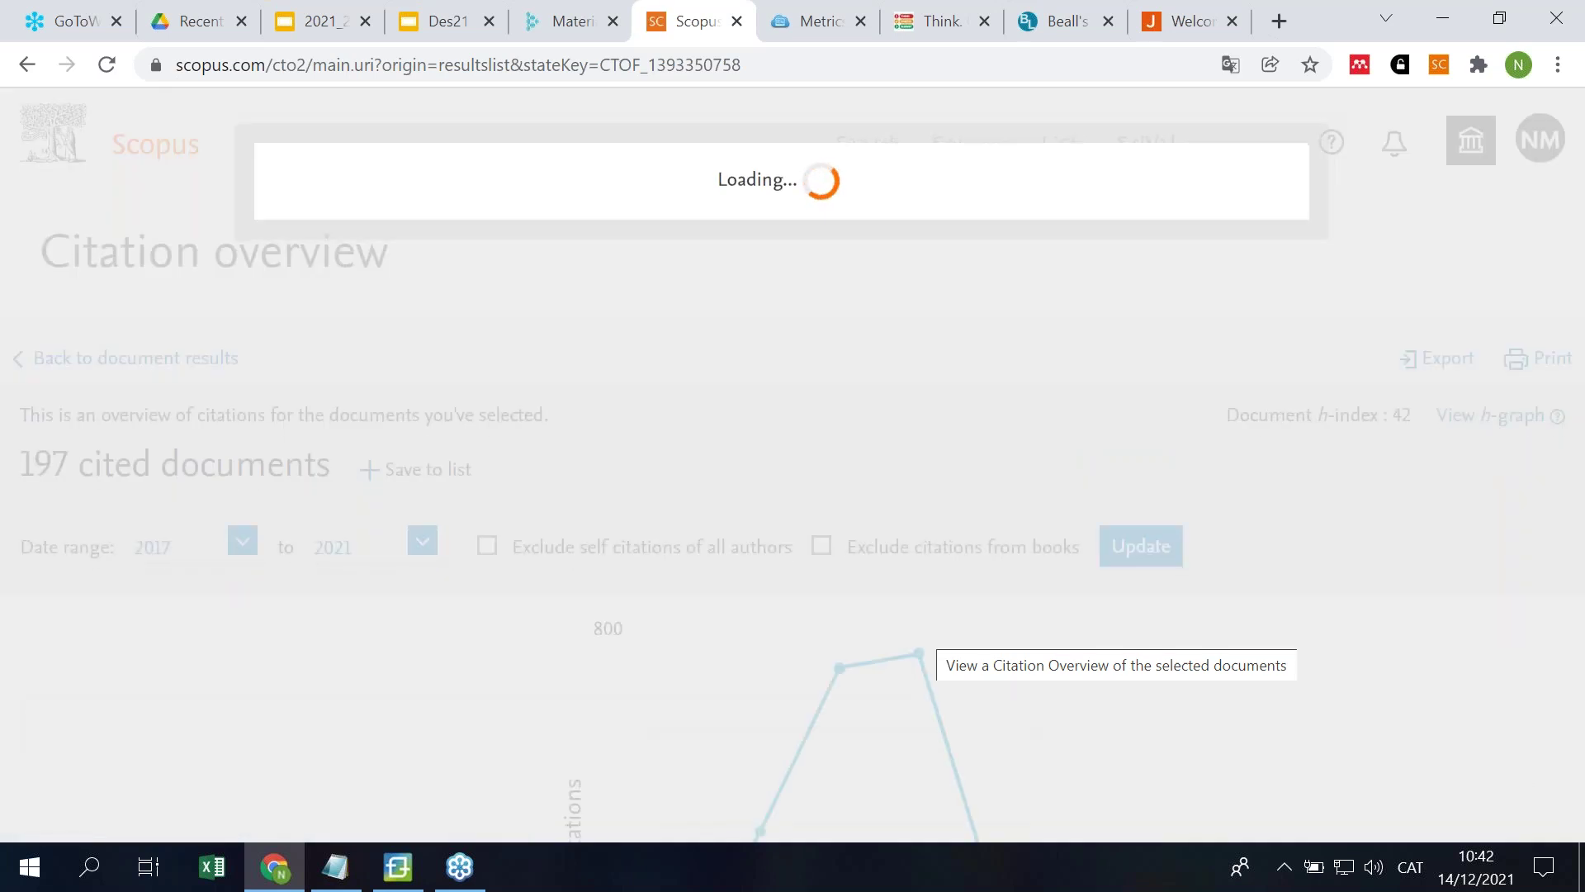
pyautogui.scroll(-2, 858, 472)
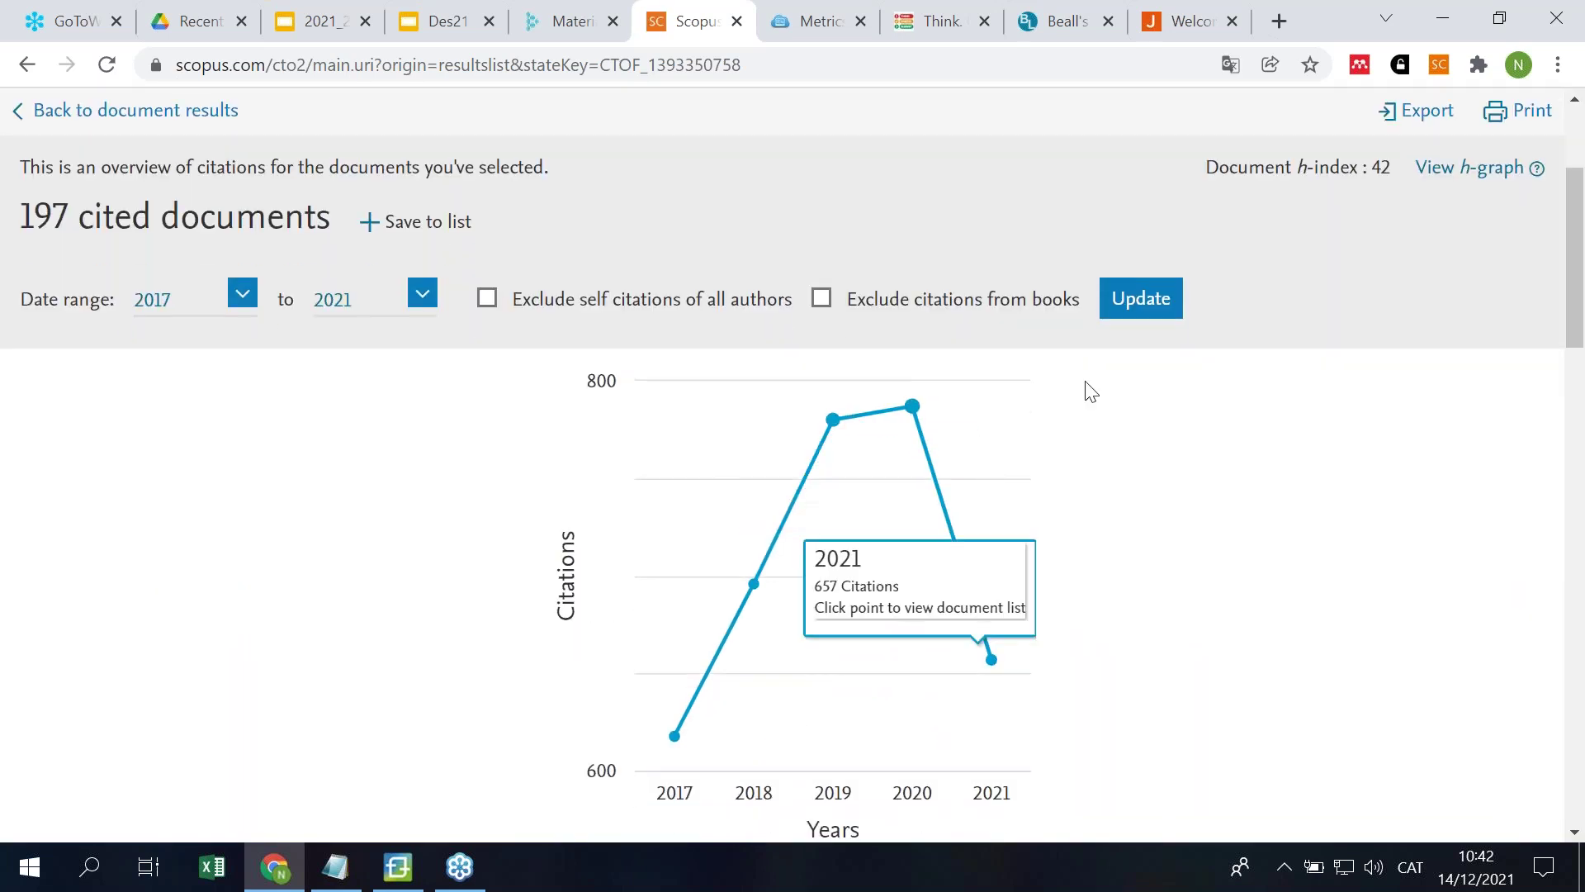
pyautogui.scroll(2, 1007, 512)
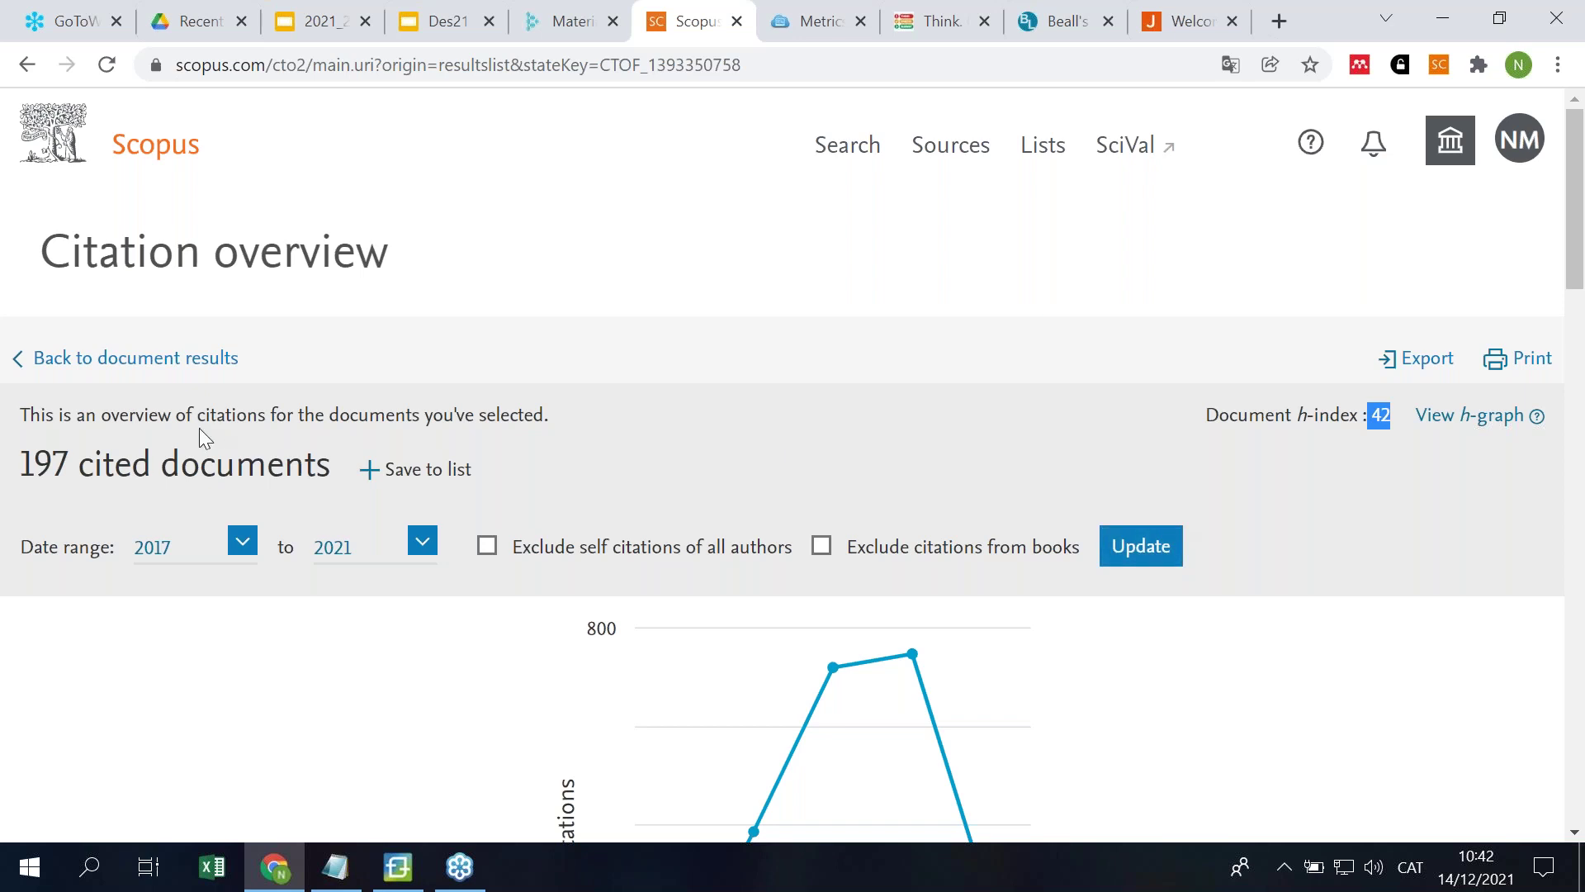
pyautogui.click(130, 364)
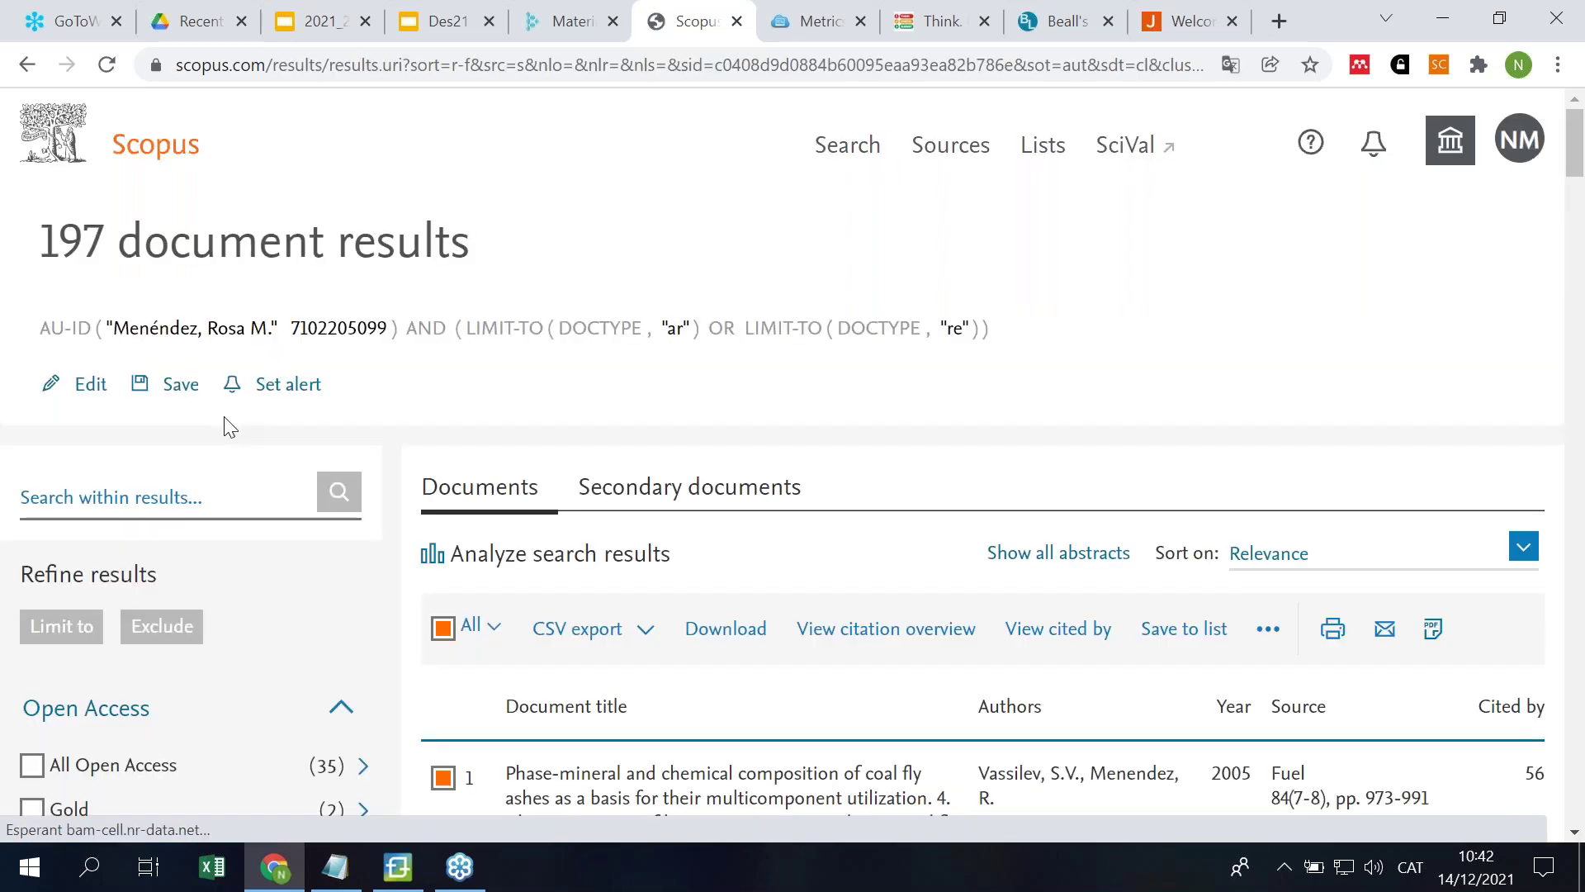
# Step: Show the full list of years in the year filter and close it without choosing any
pyautogui.scroll(-10, 224, 418)
pyautogui.scroll(-1, 225, 416)
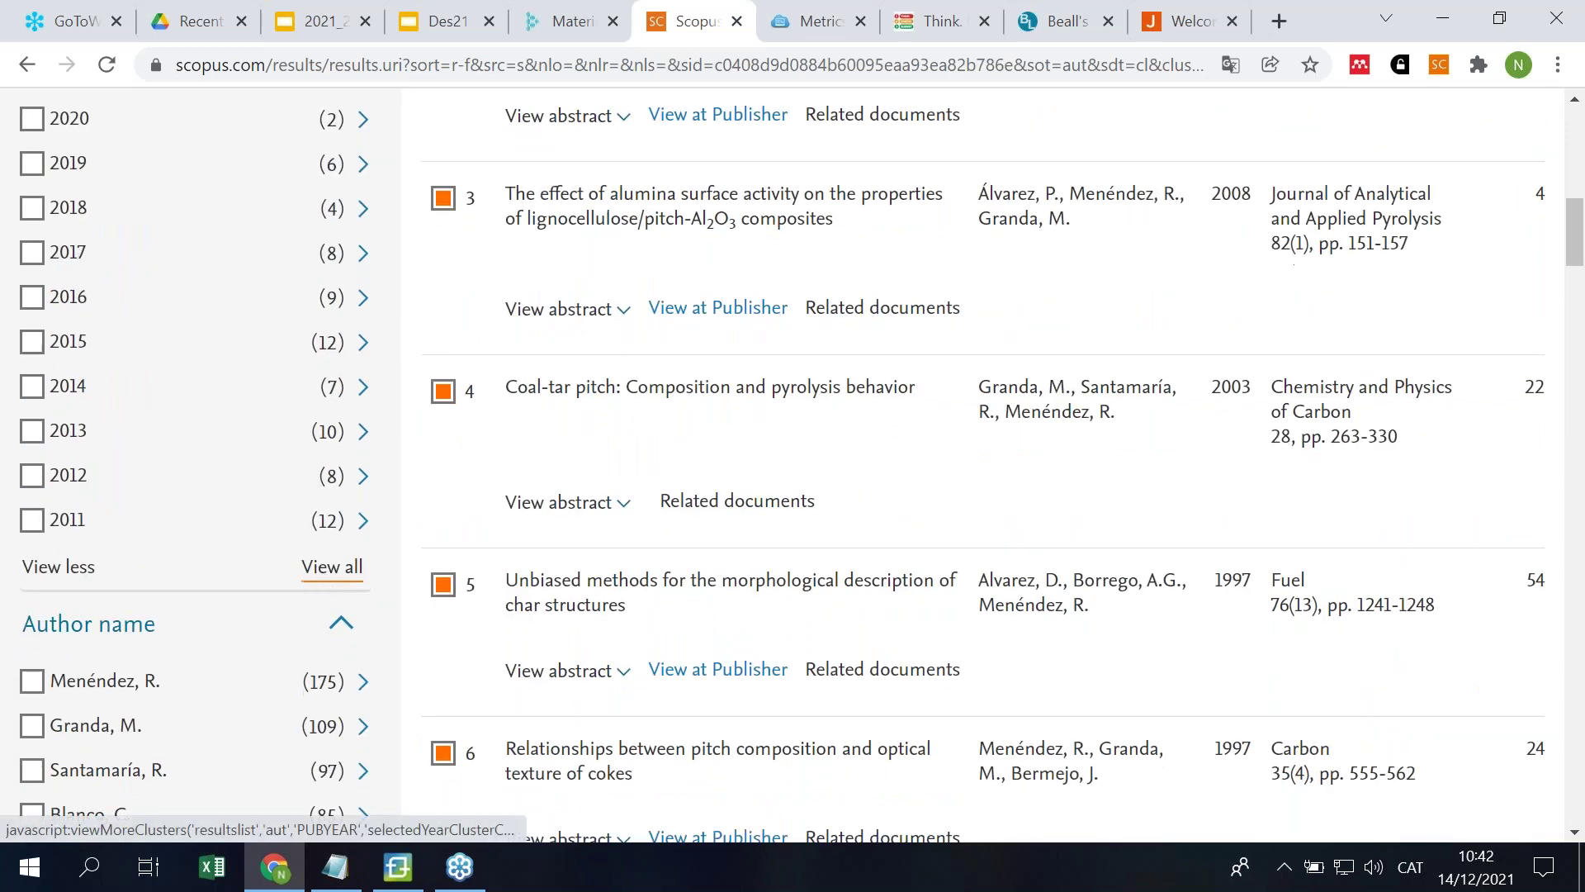
pyautogui.click(321, 561)
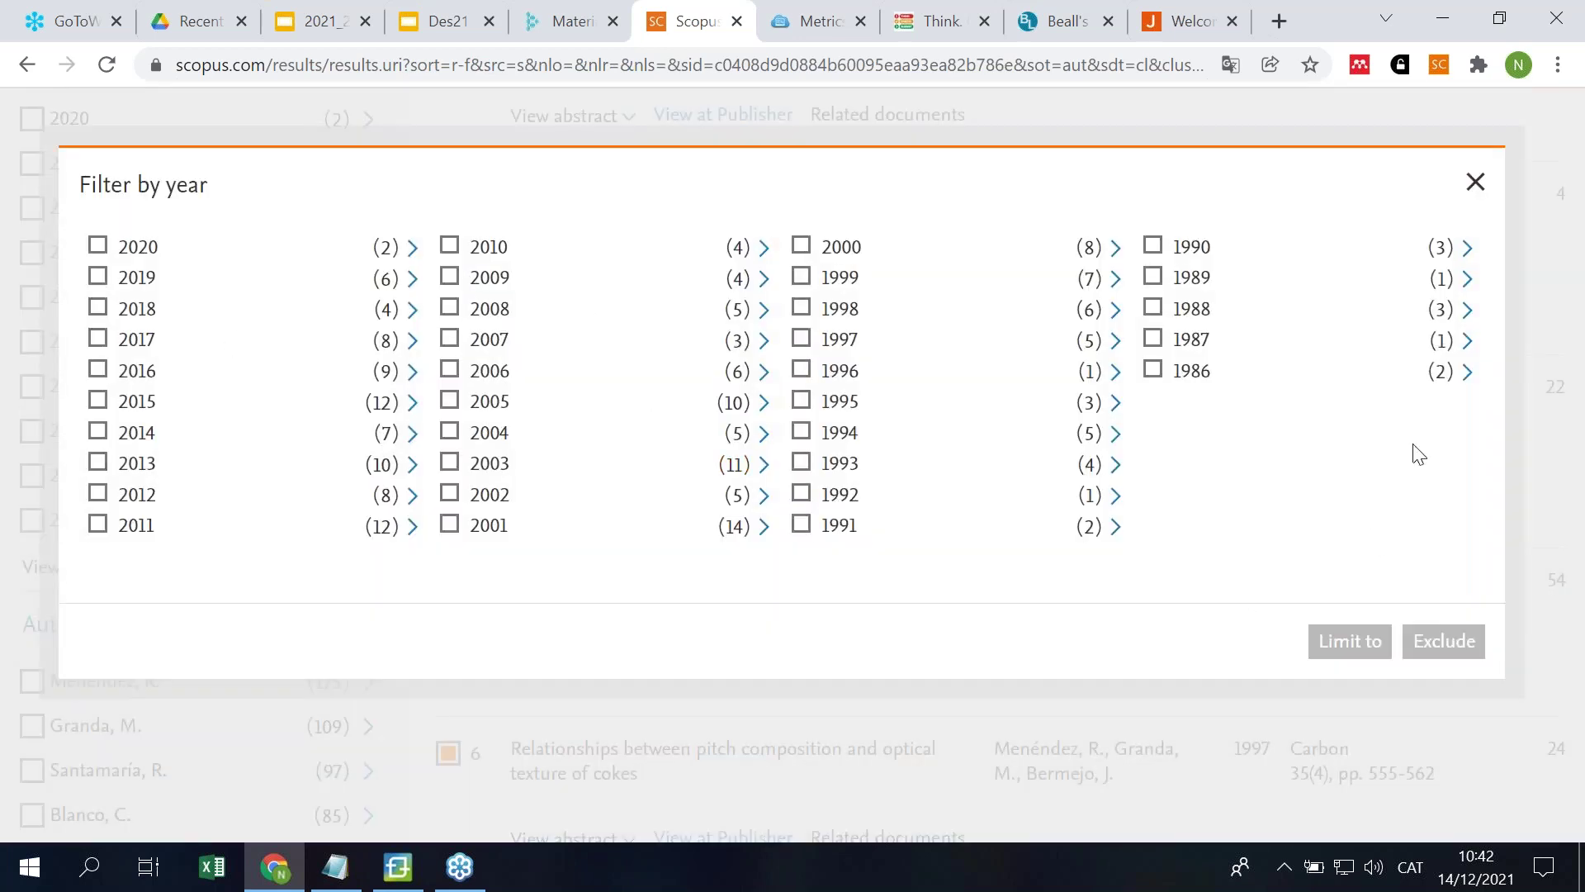
pyautogui.click(1475, 183)
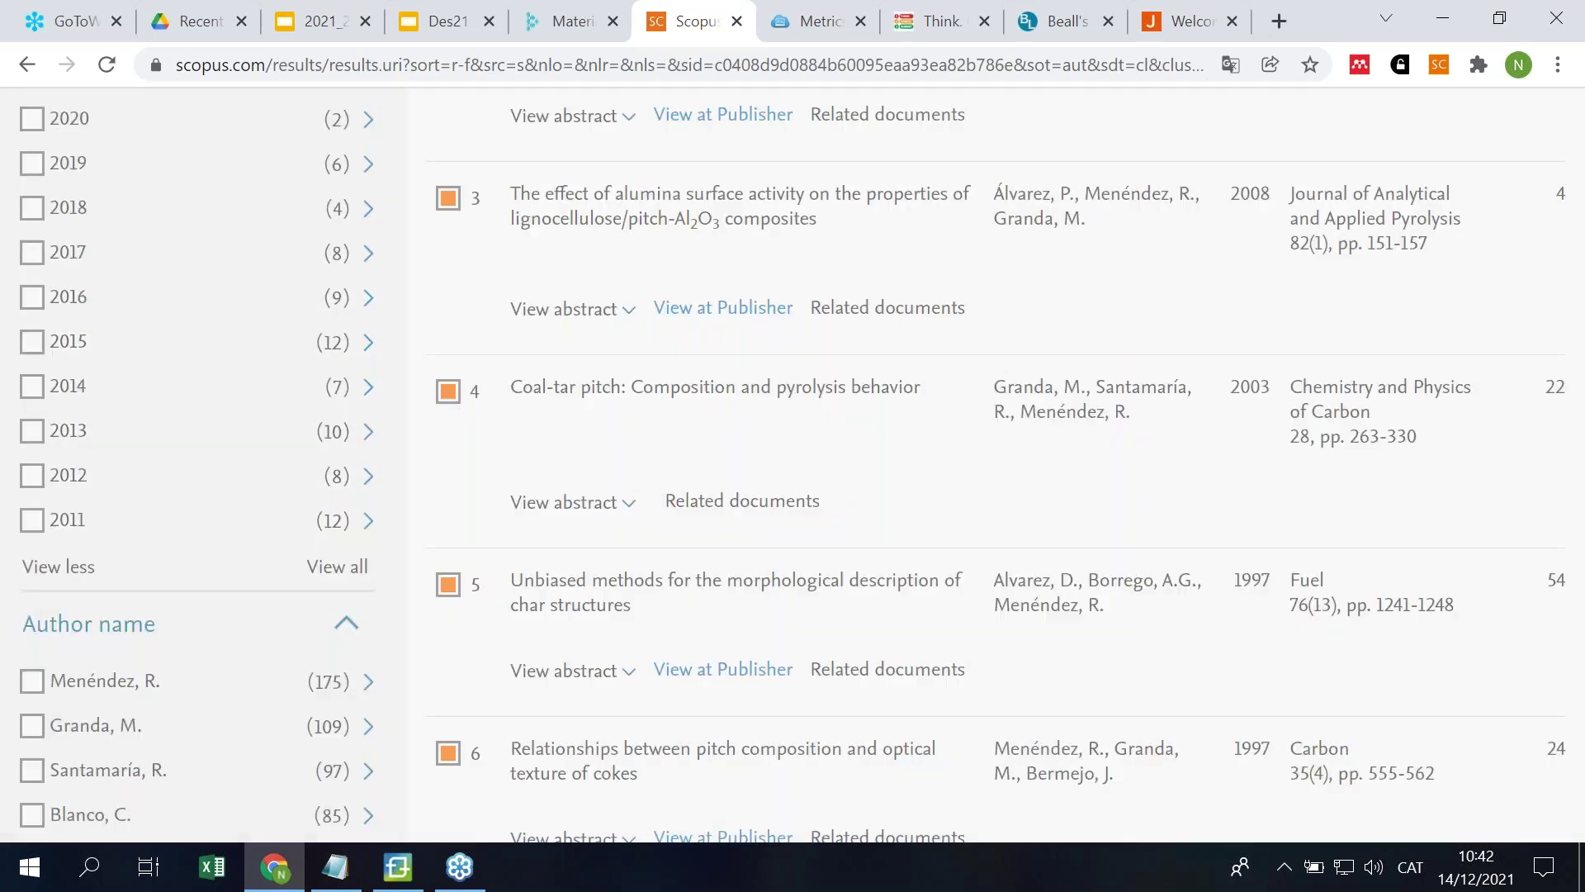
pyautogui.scroll(10, 142, 538)
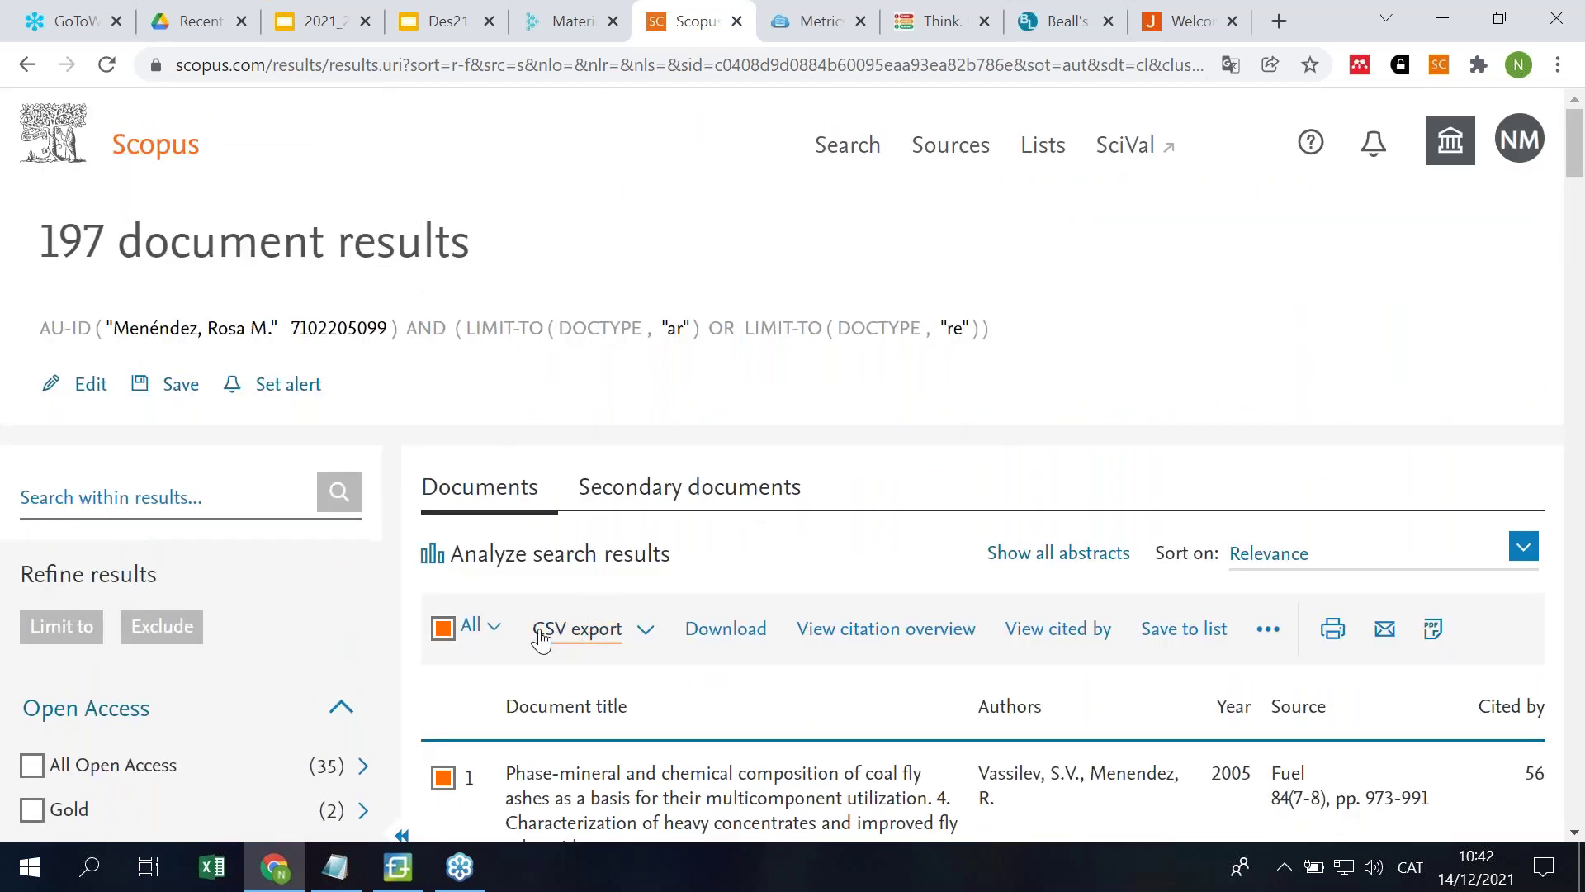
# Step: Reopen the citation overview of the selected documents and examine the h-index, the citation table and the yearly citation graph
pyautogui.click(871, 636)
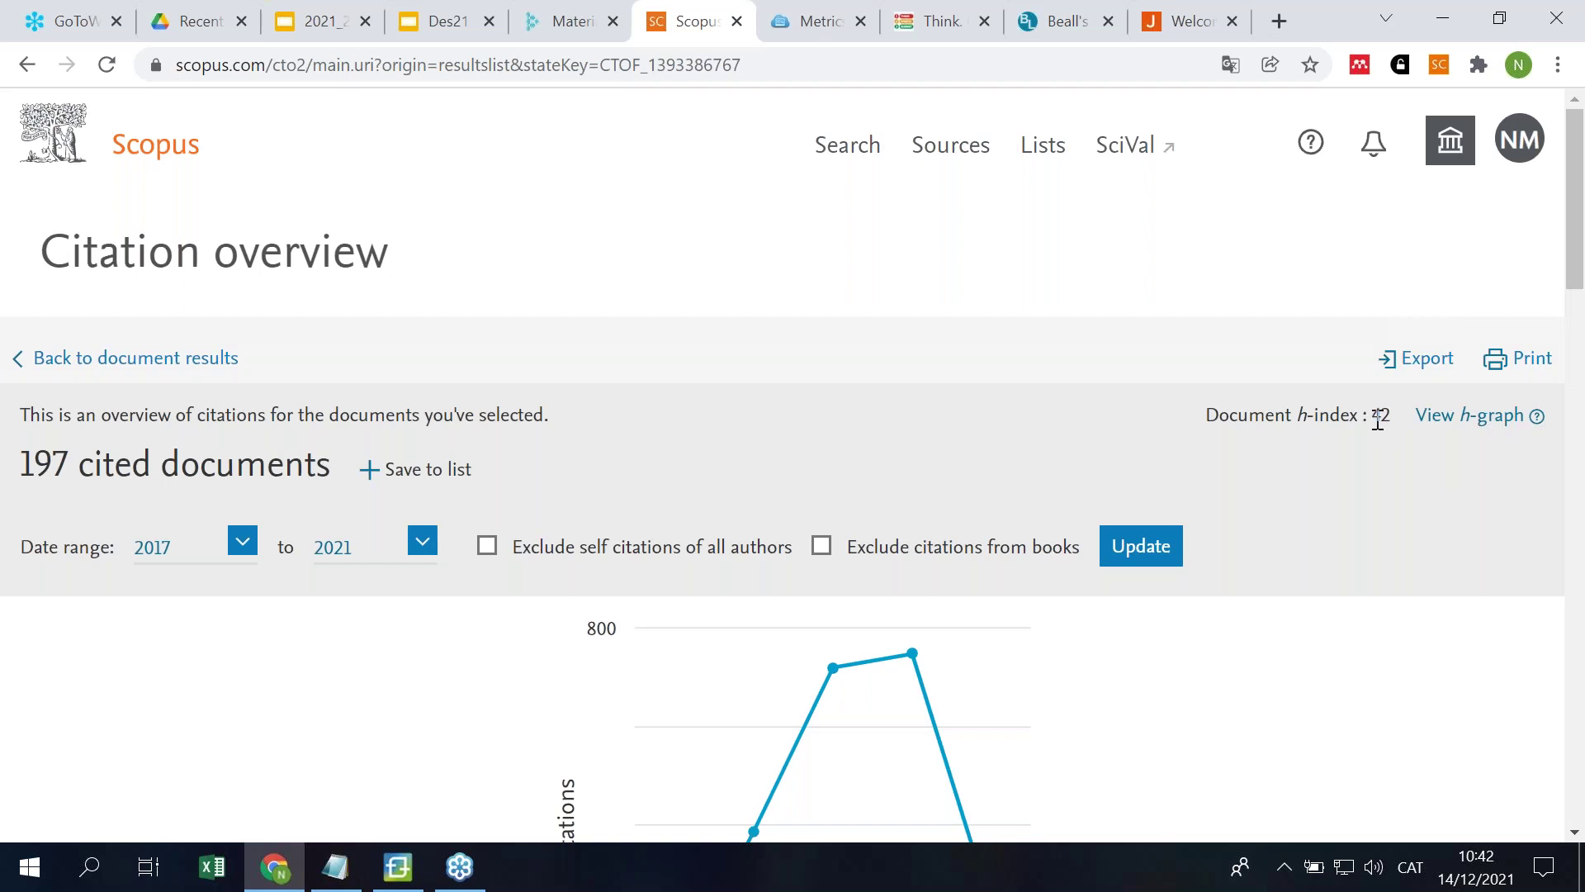
pyautogui.doubleClick(1376, 419)
pyautogui.scroll(-12, 1178, 442)
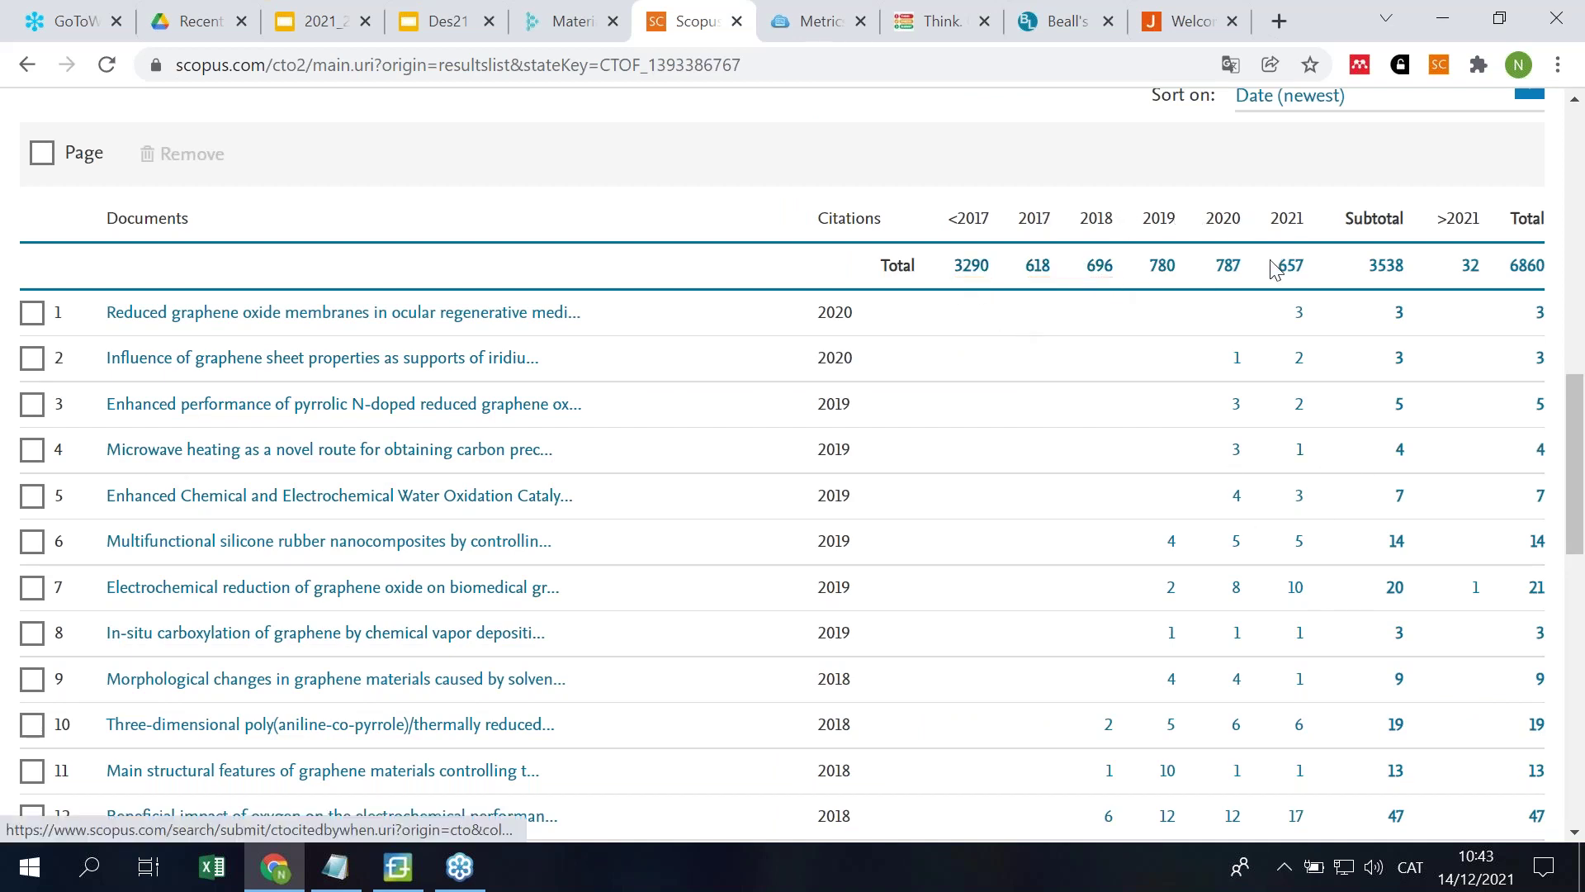
pyautogui.scroll(-4, 1338, 440)
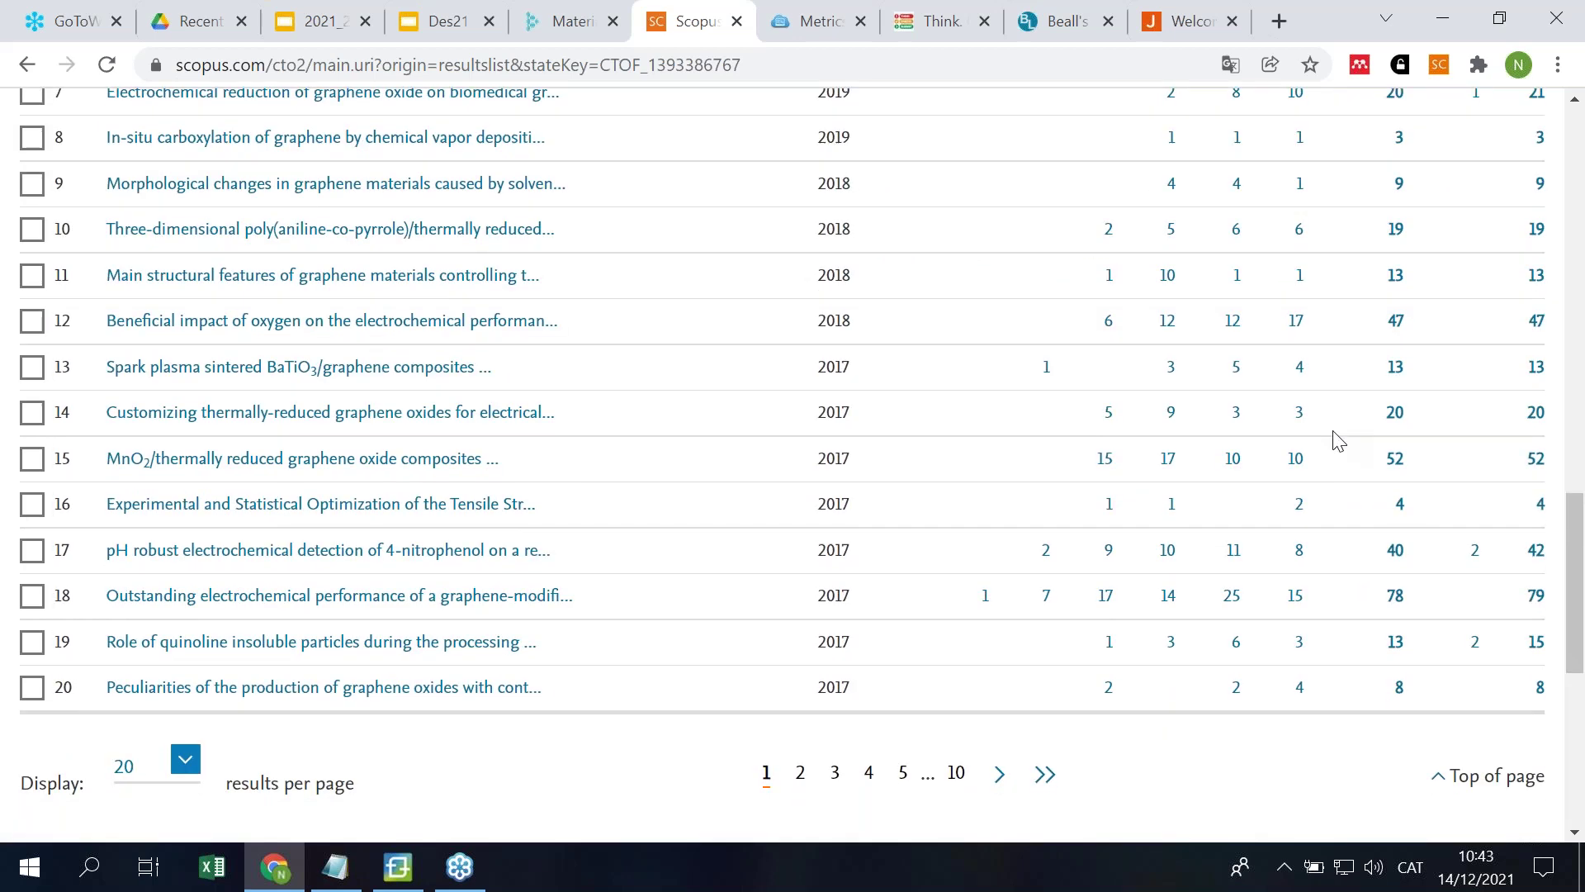
pyautogui.scroll(6, 1337, 440)
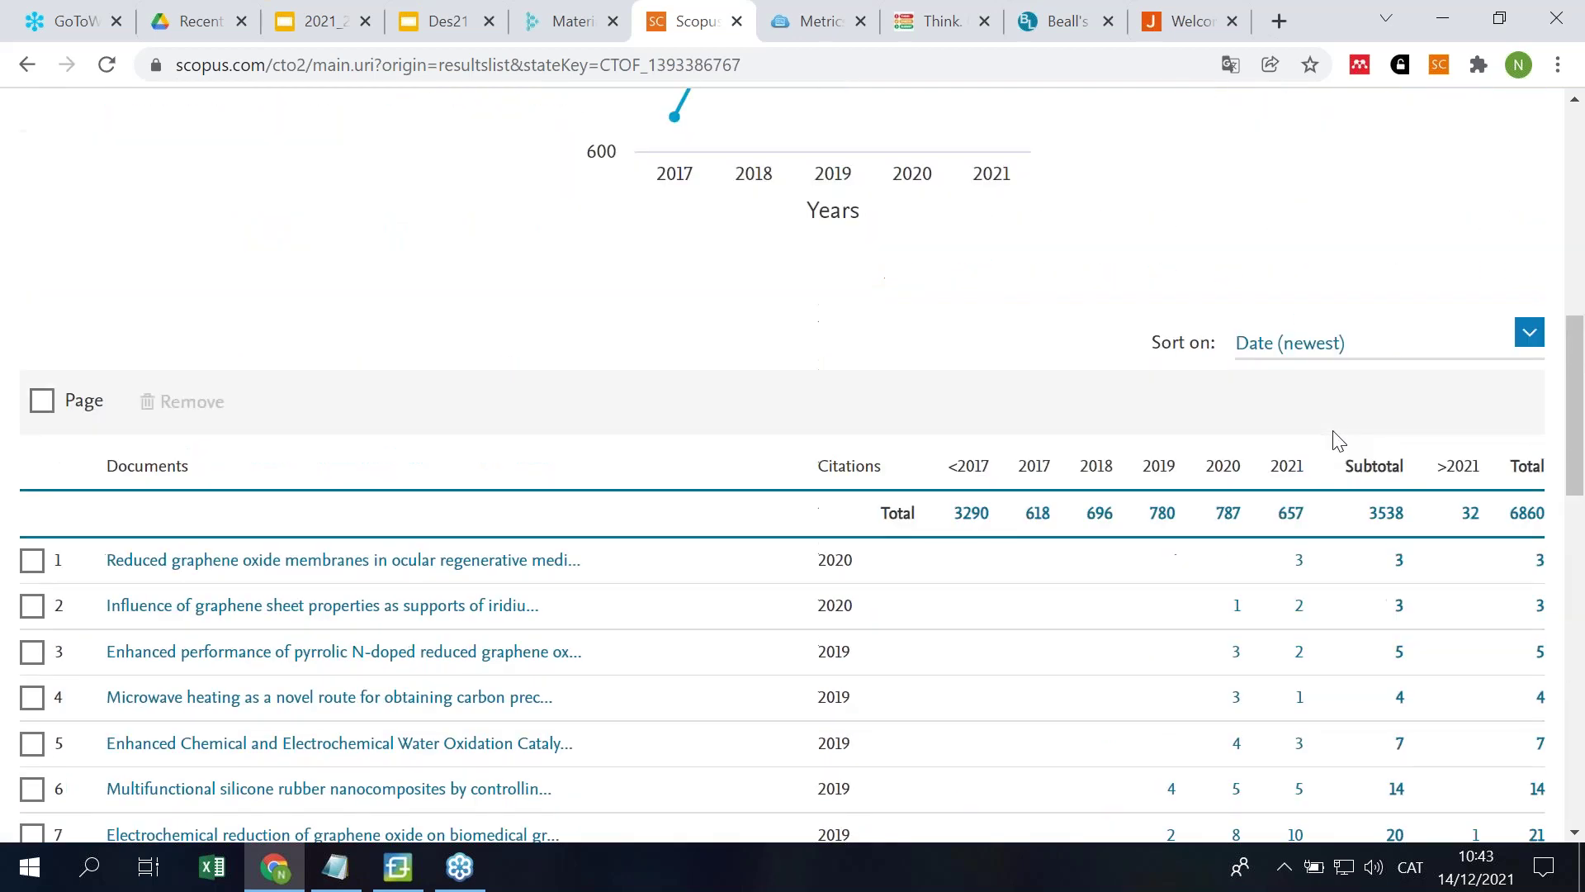
pyautogui.scroll(1, 1338, 440)
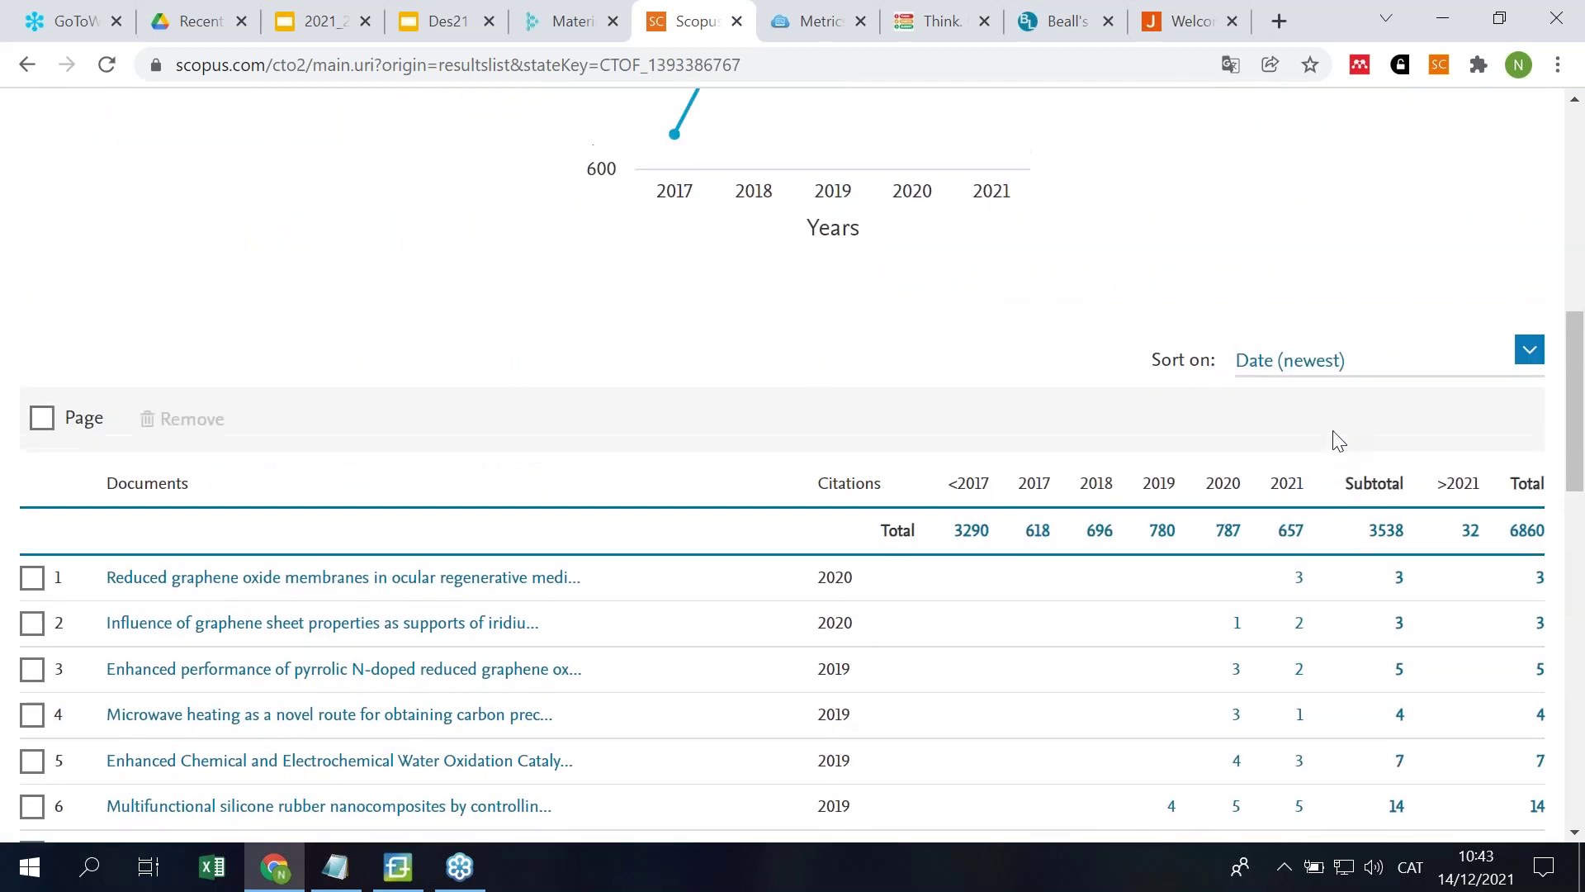
pyautogui.scroll(2, 1337, 440)
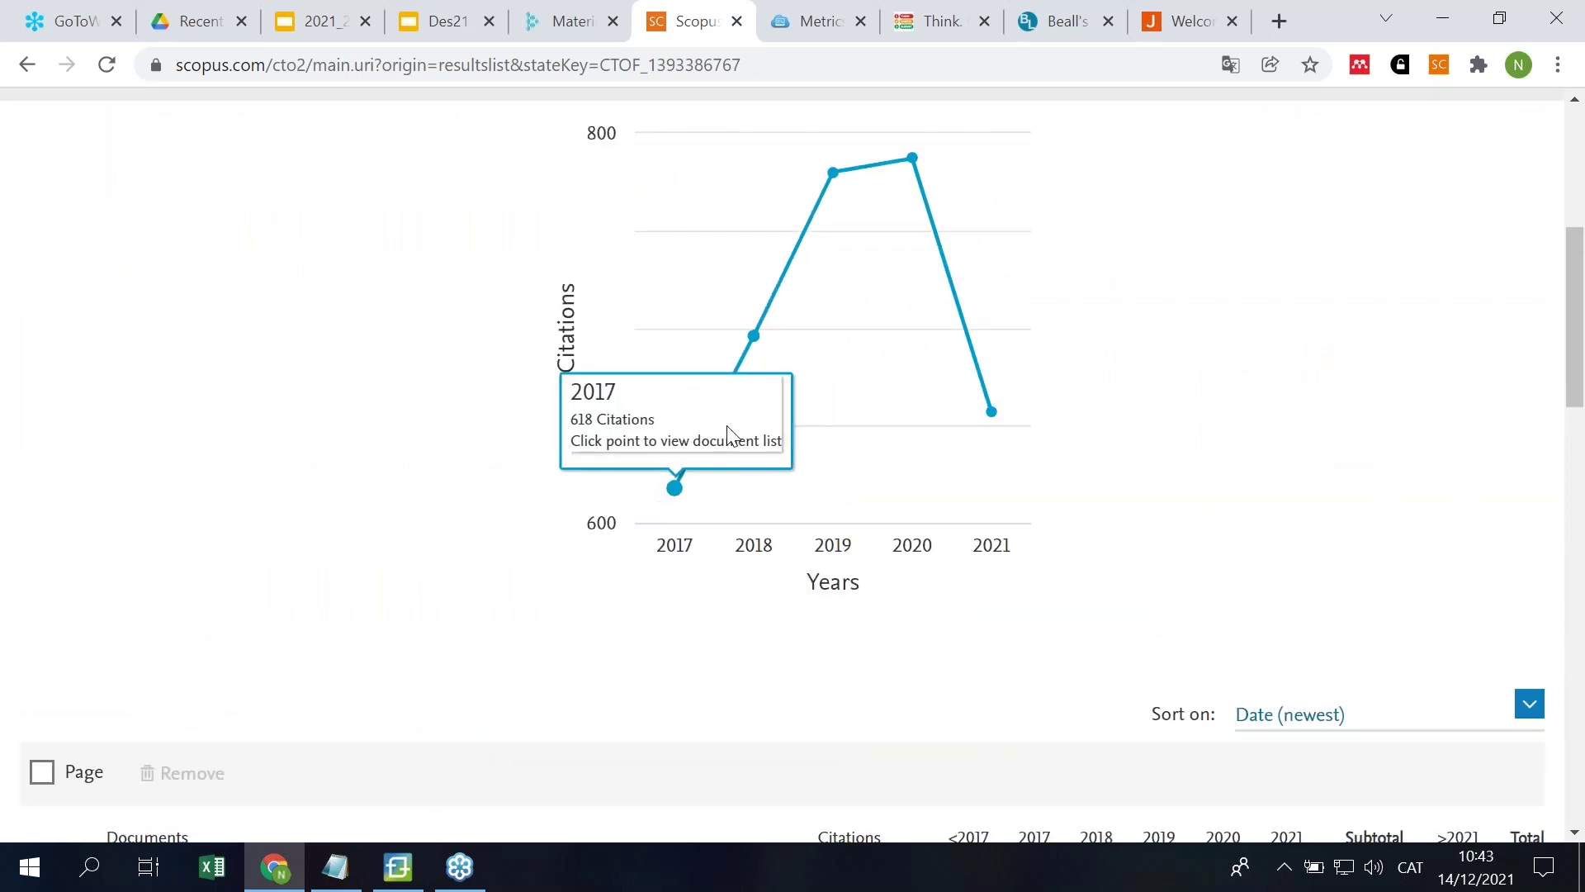
pyautogui.moveTo(999, 430)
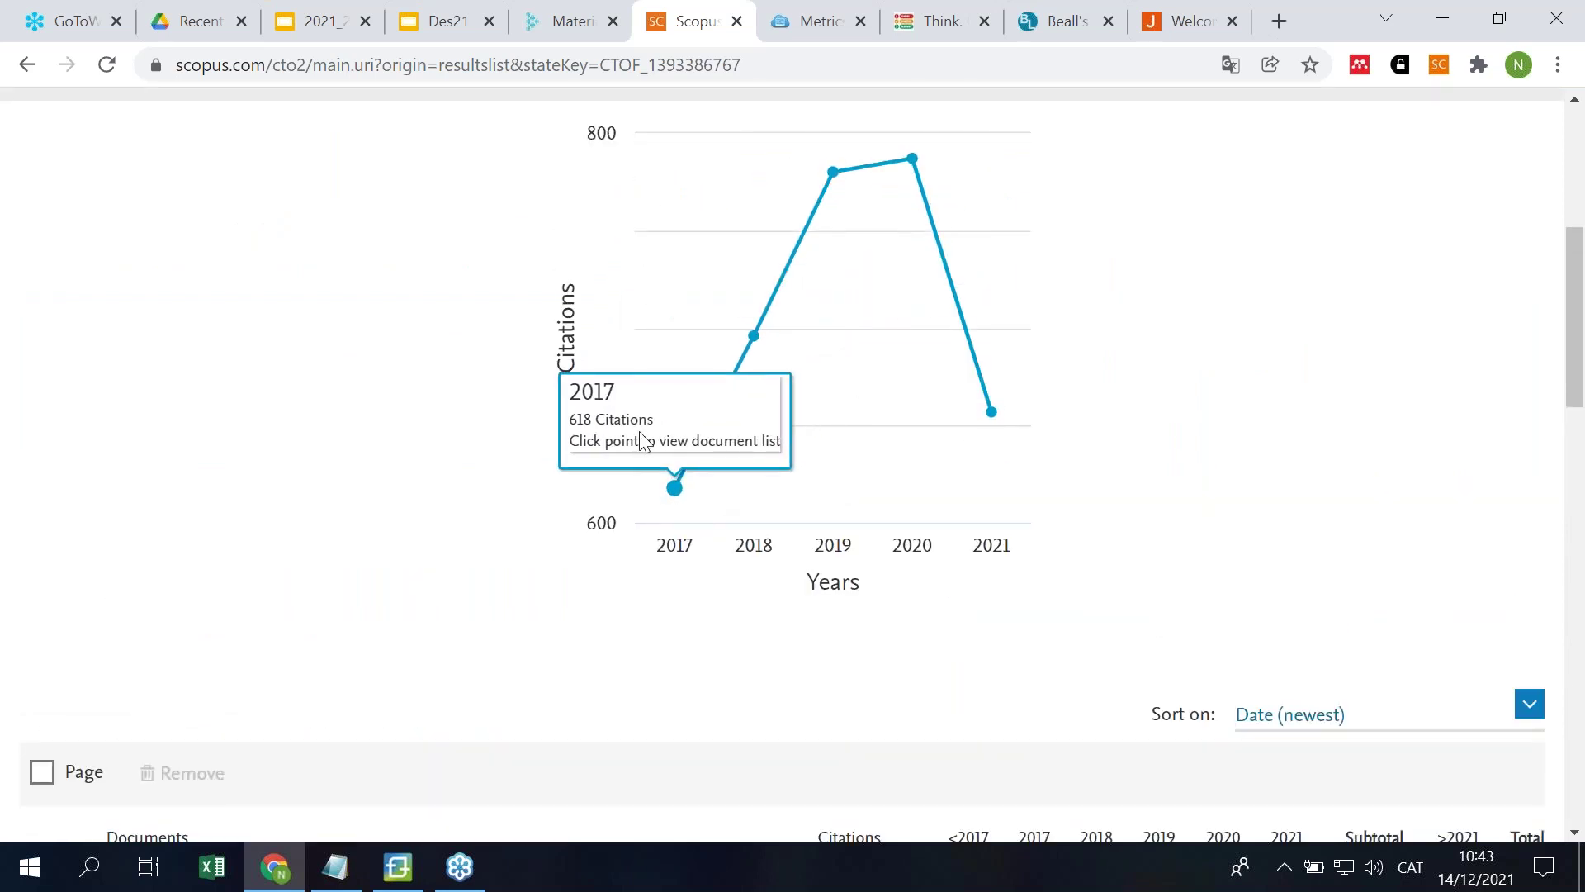
pyautogui.scroll(3, 639, 431)
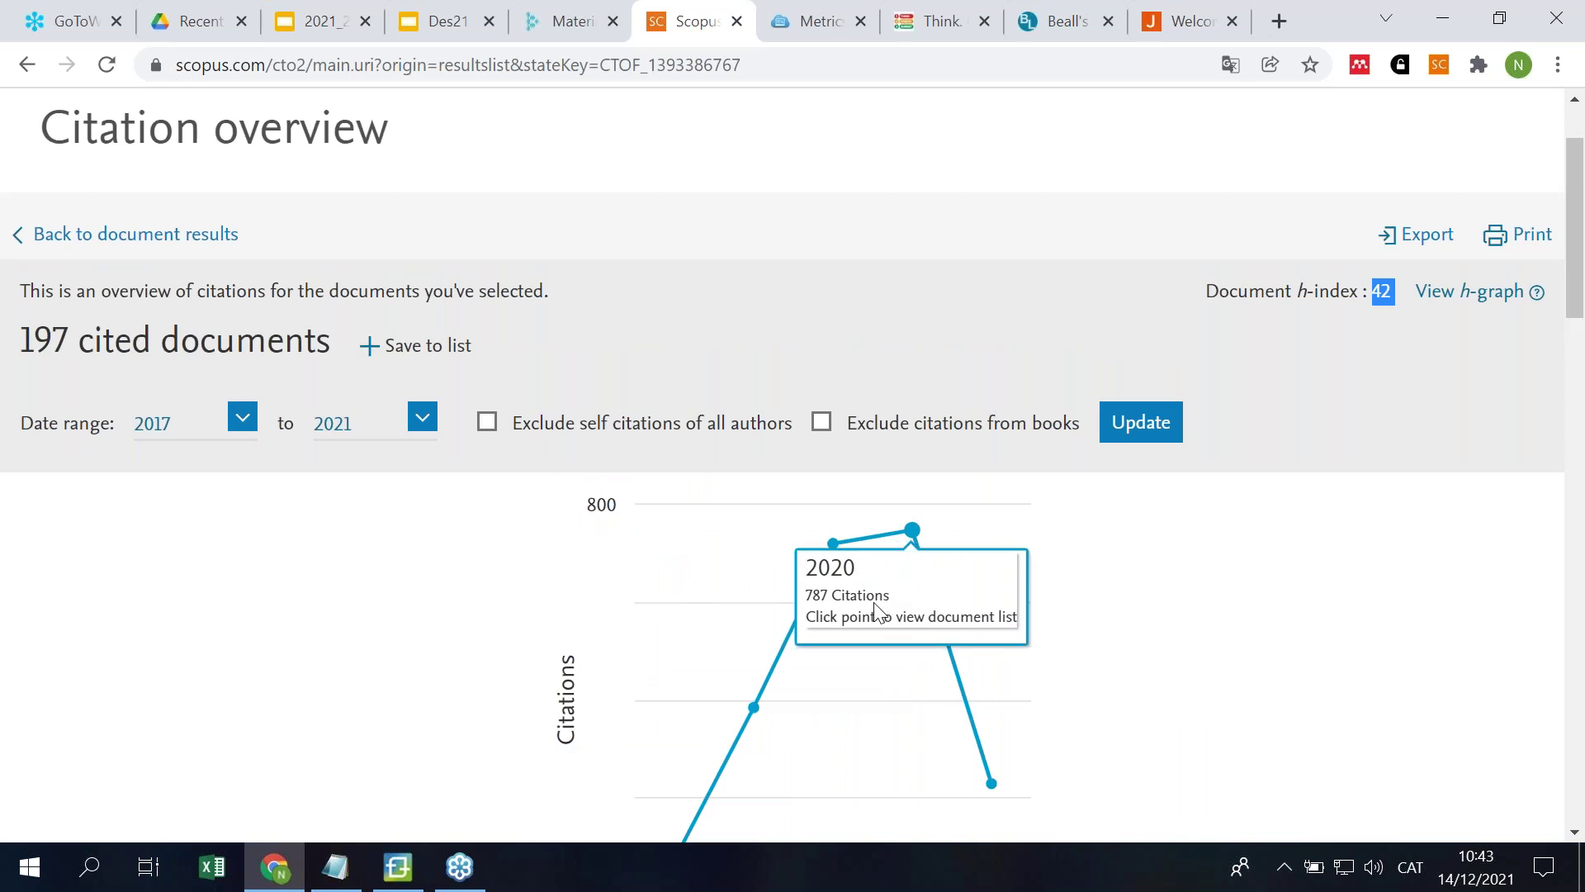
# Step: Set the start of the citation overview's date range to 2011 and update the overview
pyautogui.click(246, 429)
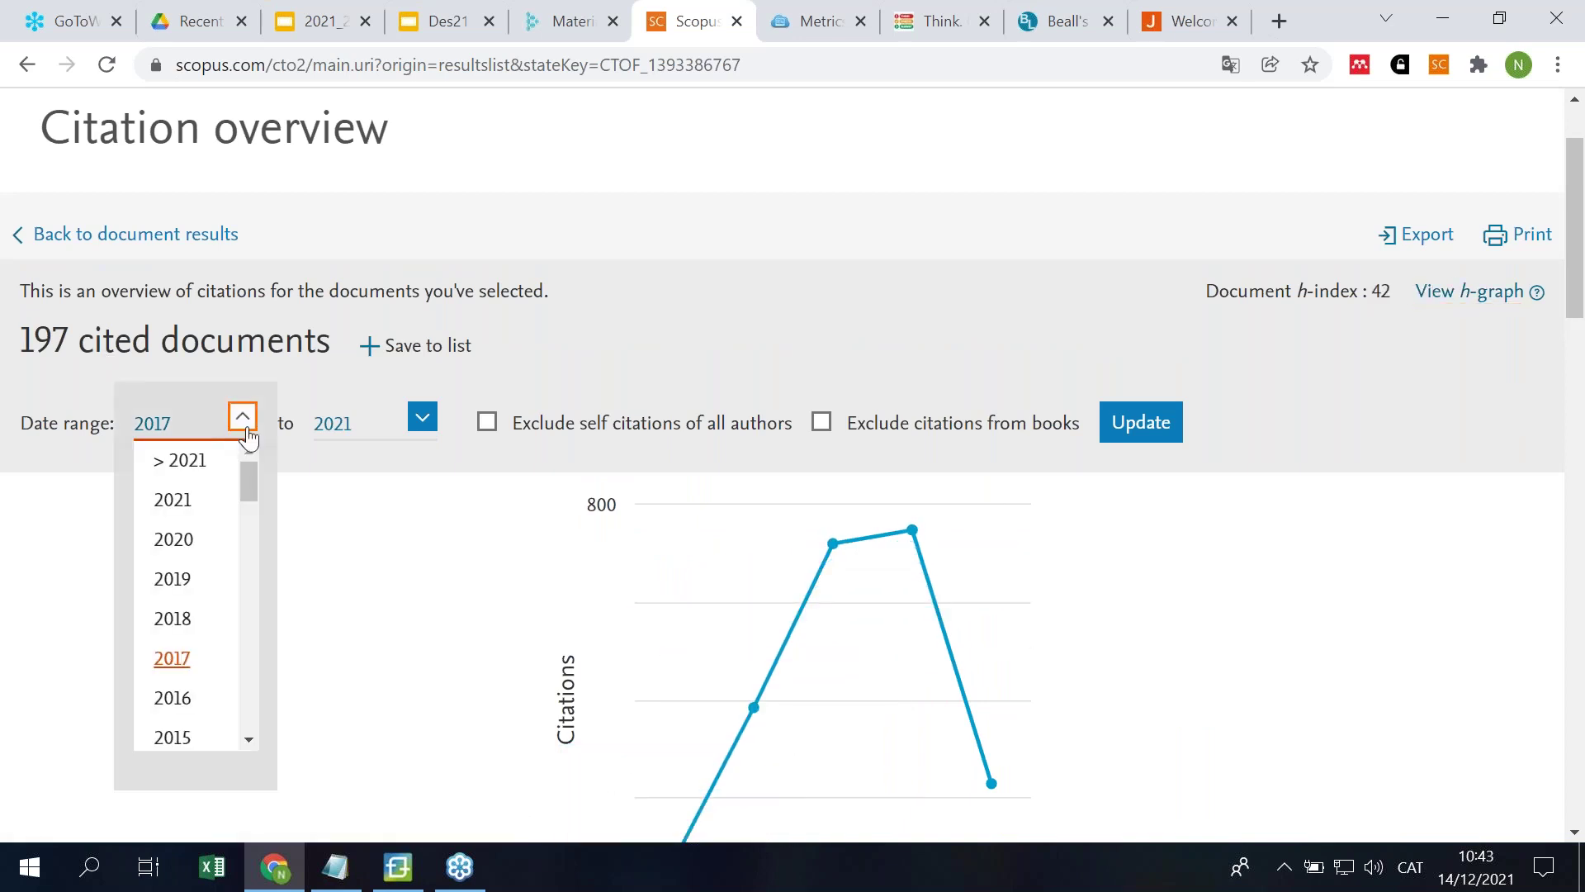
pyautogui.scroll(-2, 255, 494)
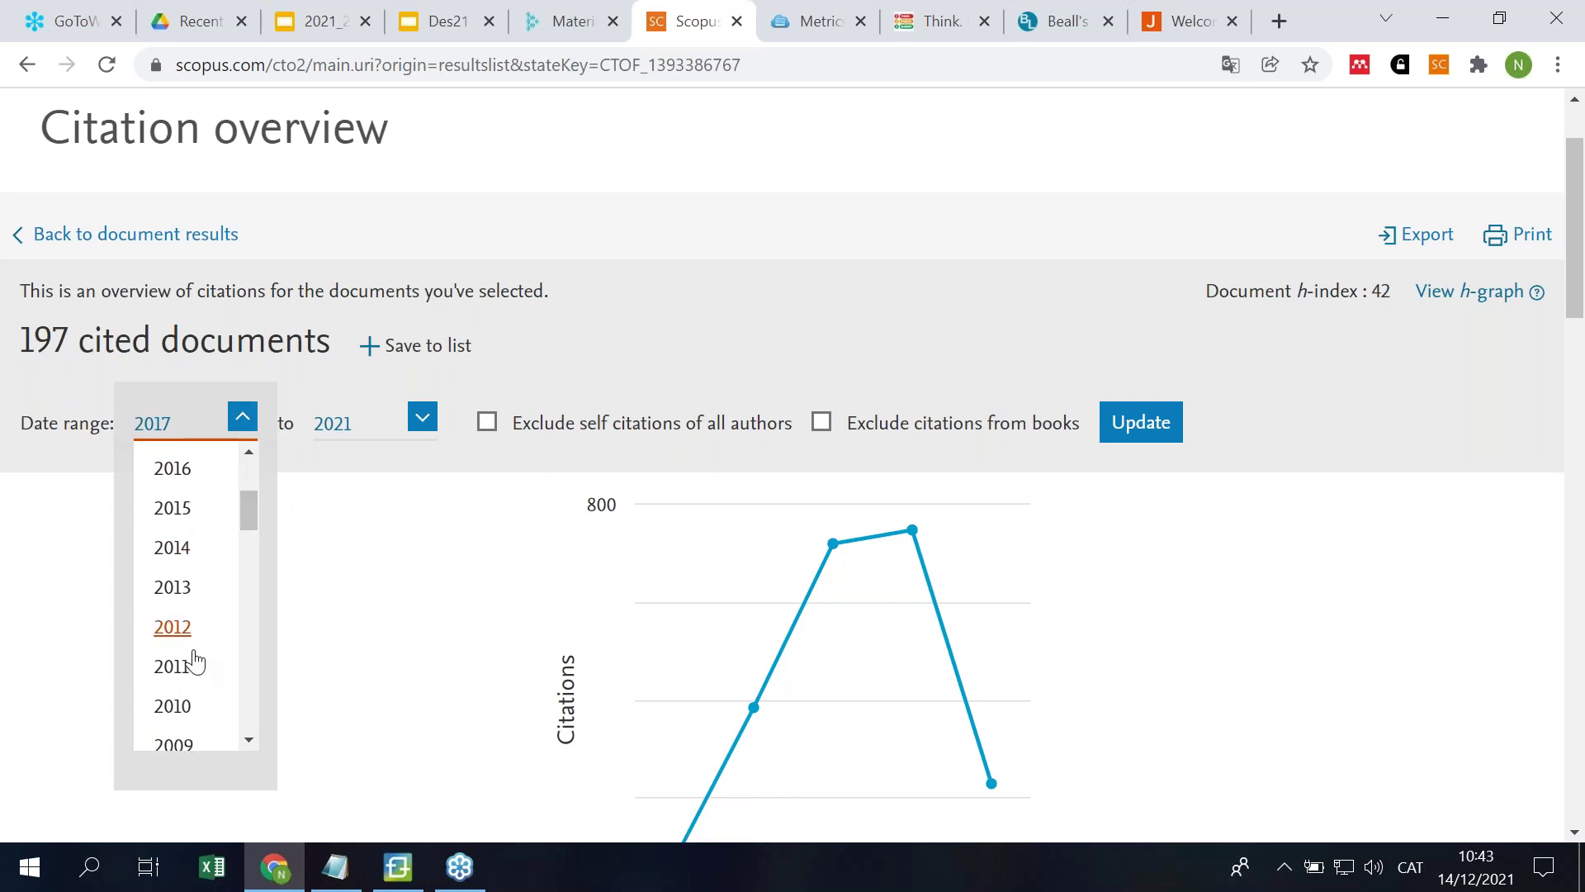
pyautogui.click(191, 661)
pyautogui.press('Tab')
pyautogui.press('Tab')
pyautogui.press('Tab')
pyautogui.press('Tab')
pyautogui.press('Return')
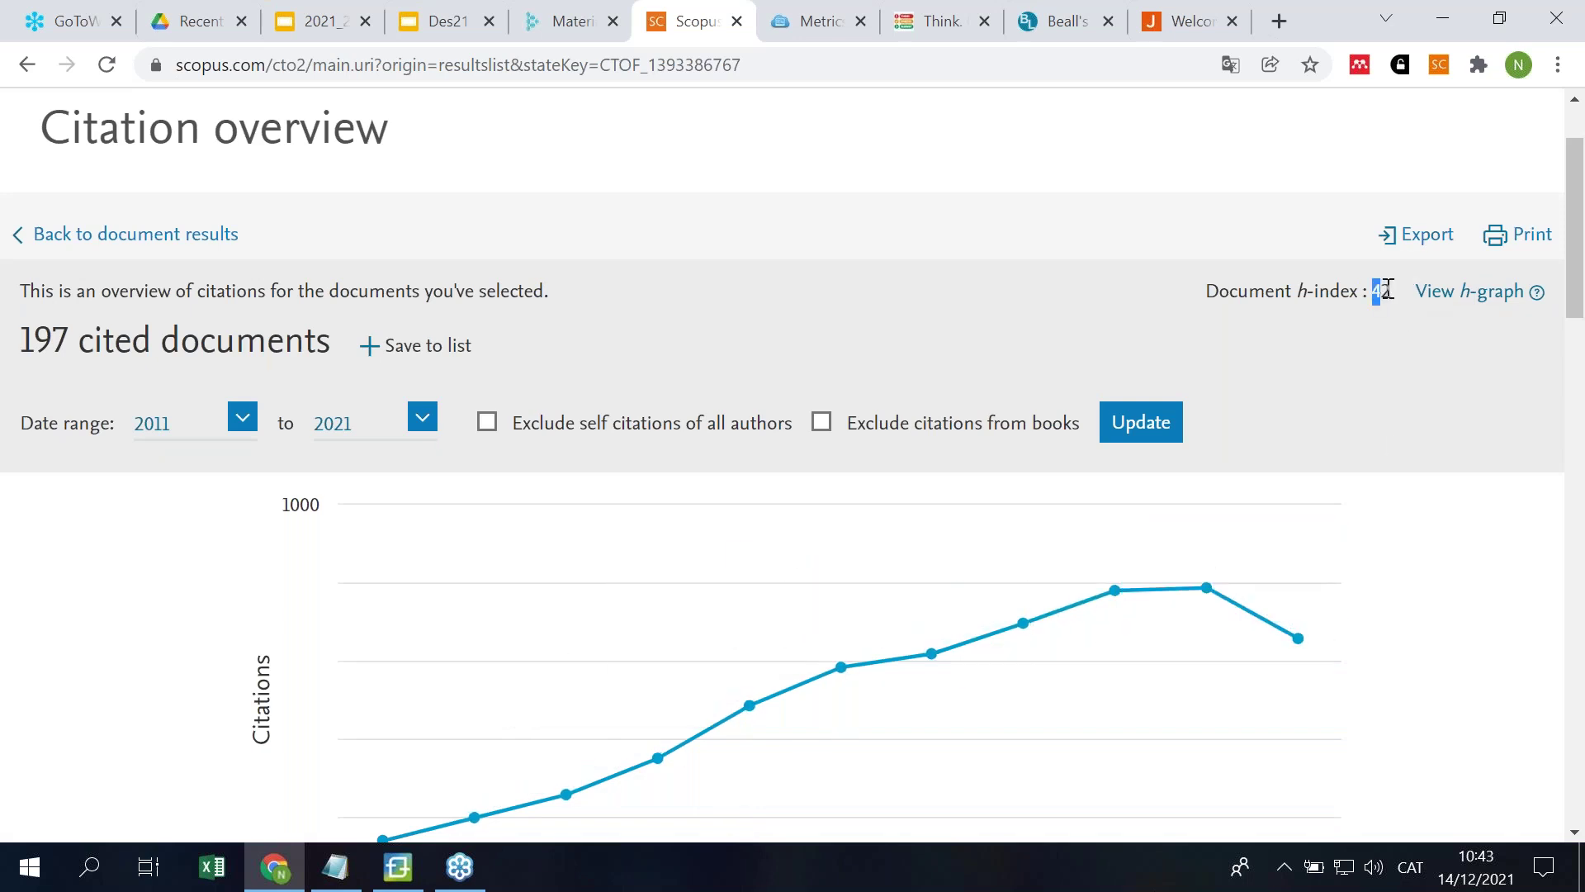
# Step: Return to the document results and mark every year from 2011 to 2020 in the year filter
pyautogui.click(88, 236)
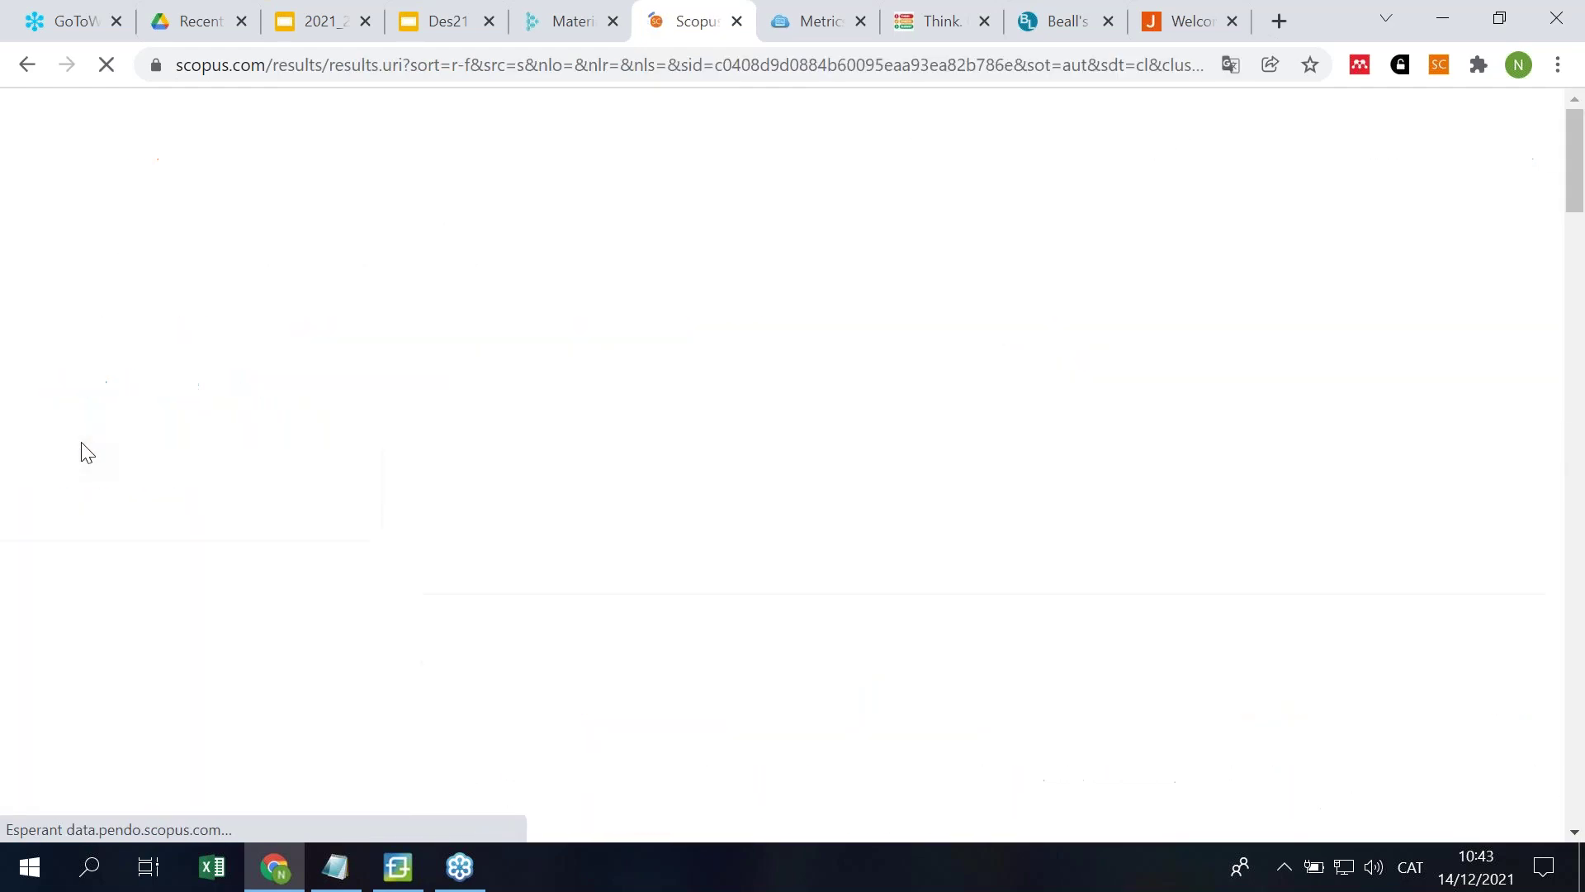
pyautogui.scroll(-8, 81, 442)
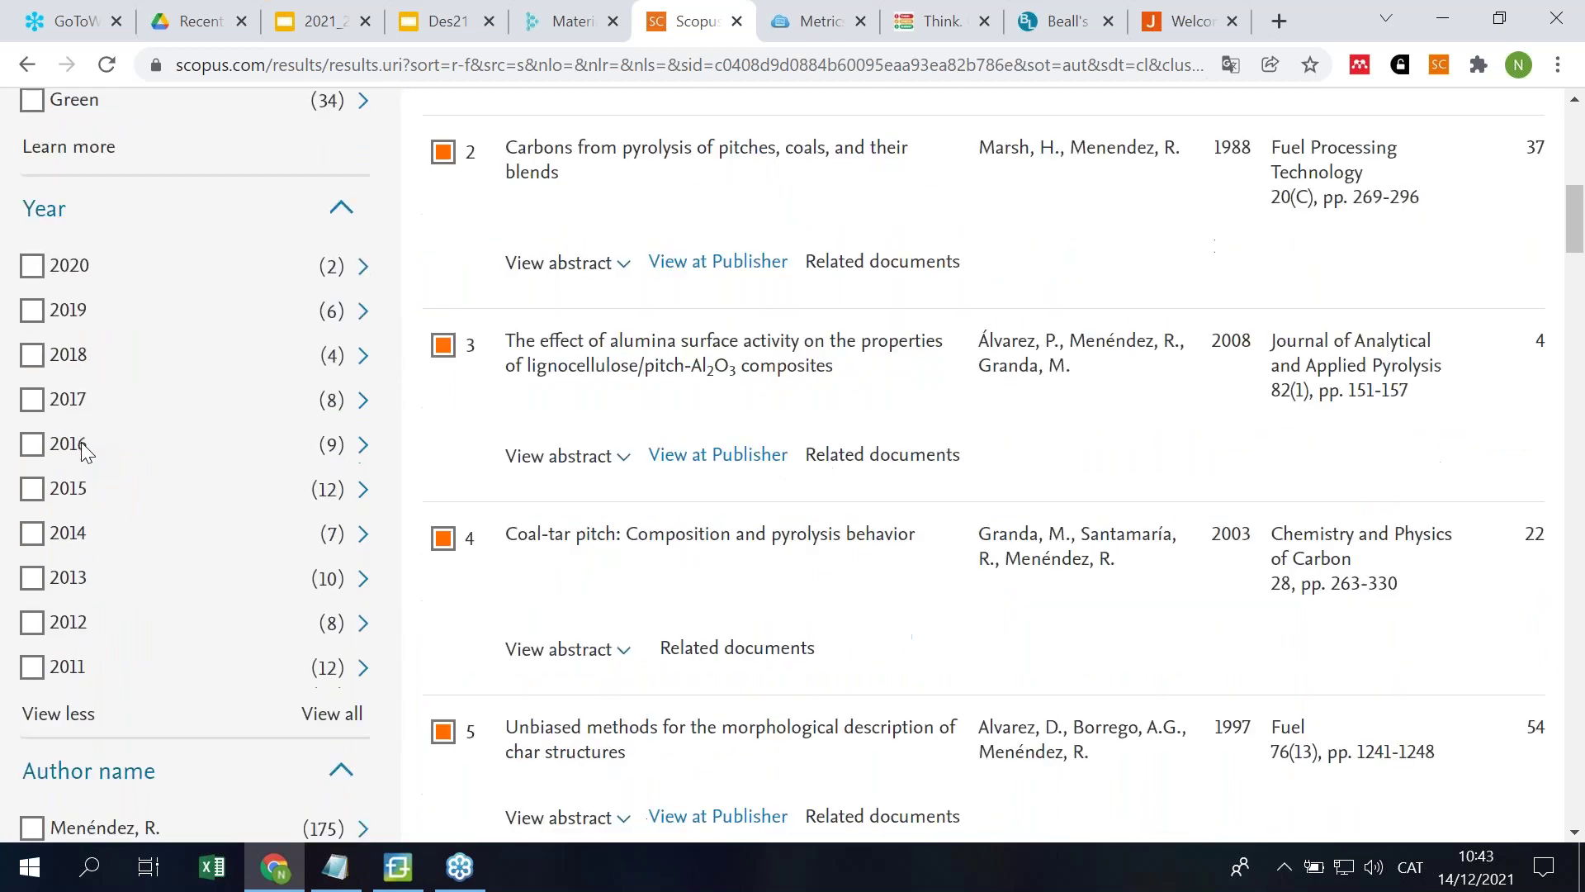
pyautogui.click(33, 646)
pyautogui.click(32, 600)
pyautogui.click(32, 556)
pyautogui.click(25, 514)
pyautogui.click(32, 467)
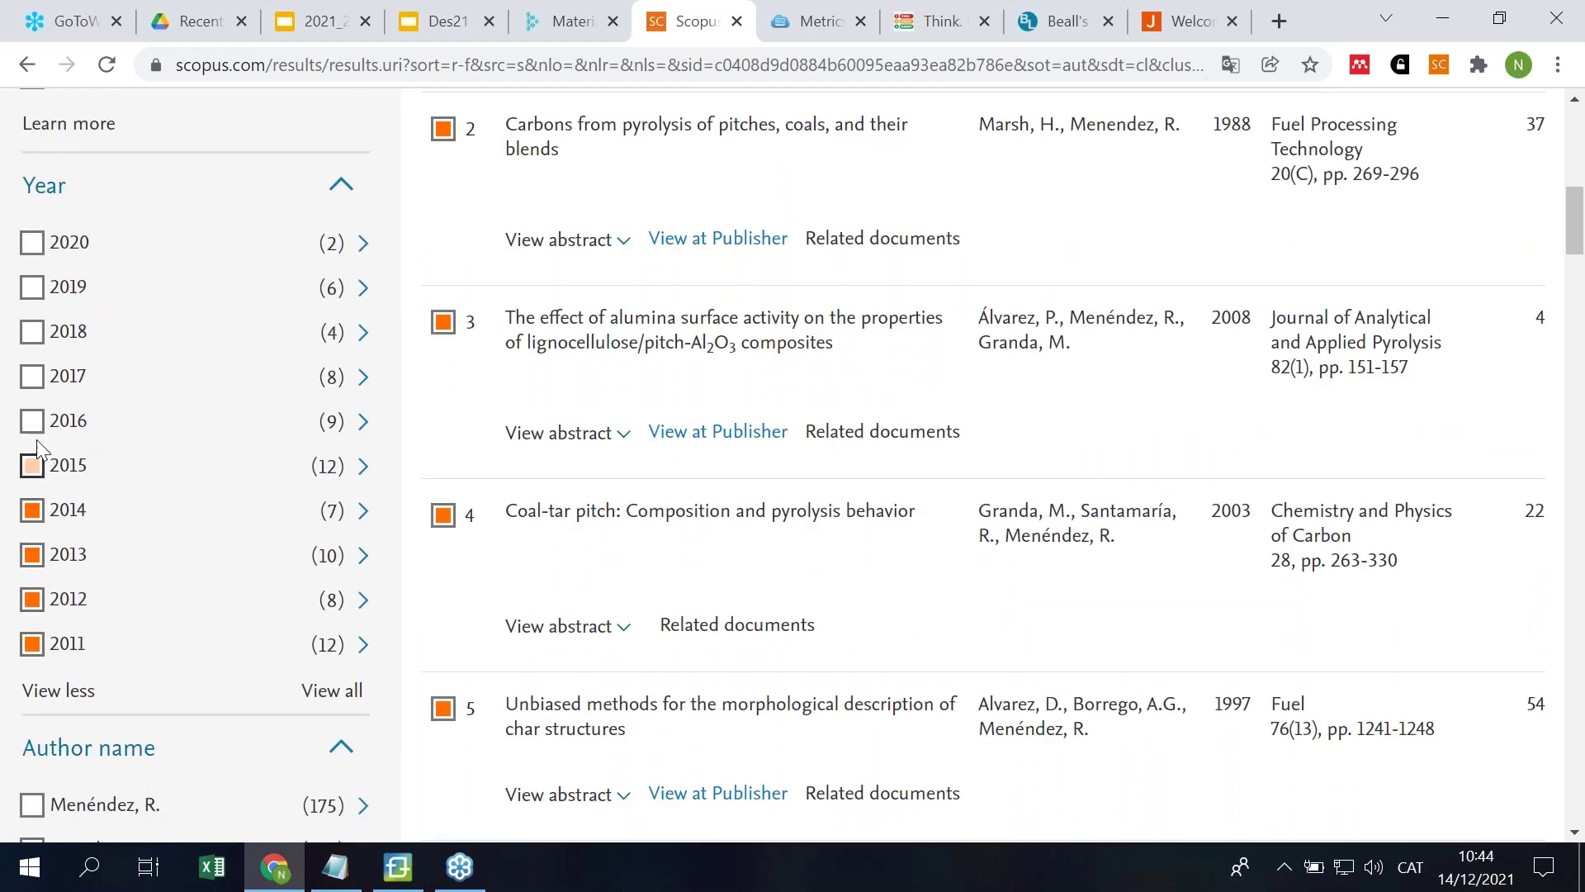
pyautogui.click(33, 425)
pyautogui.click(32, 379)
pyautogui.click(32, 334)
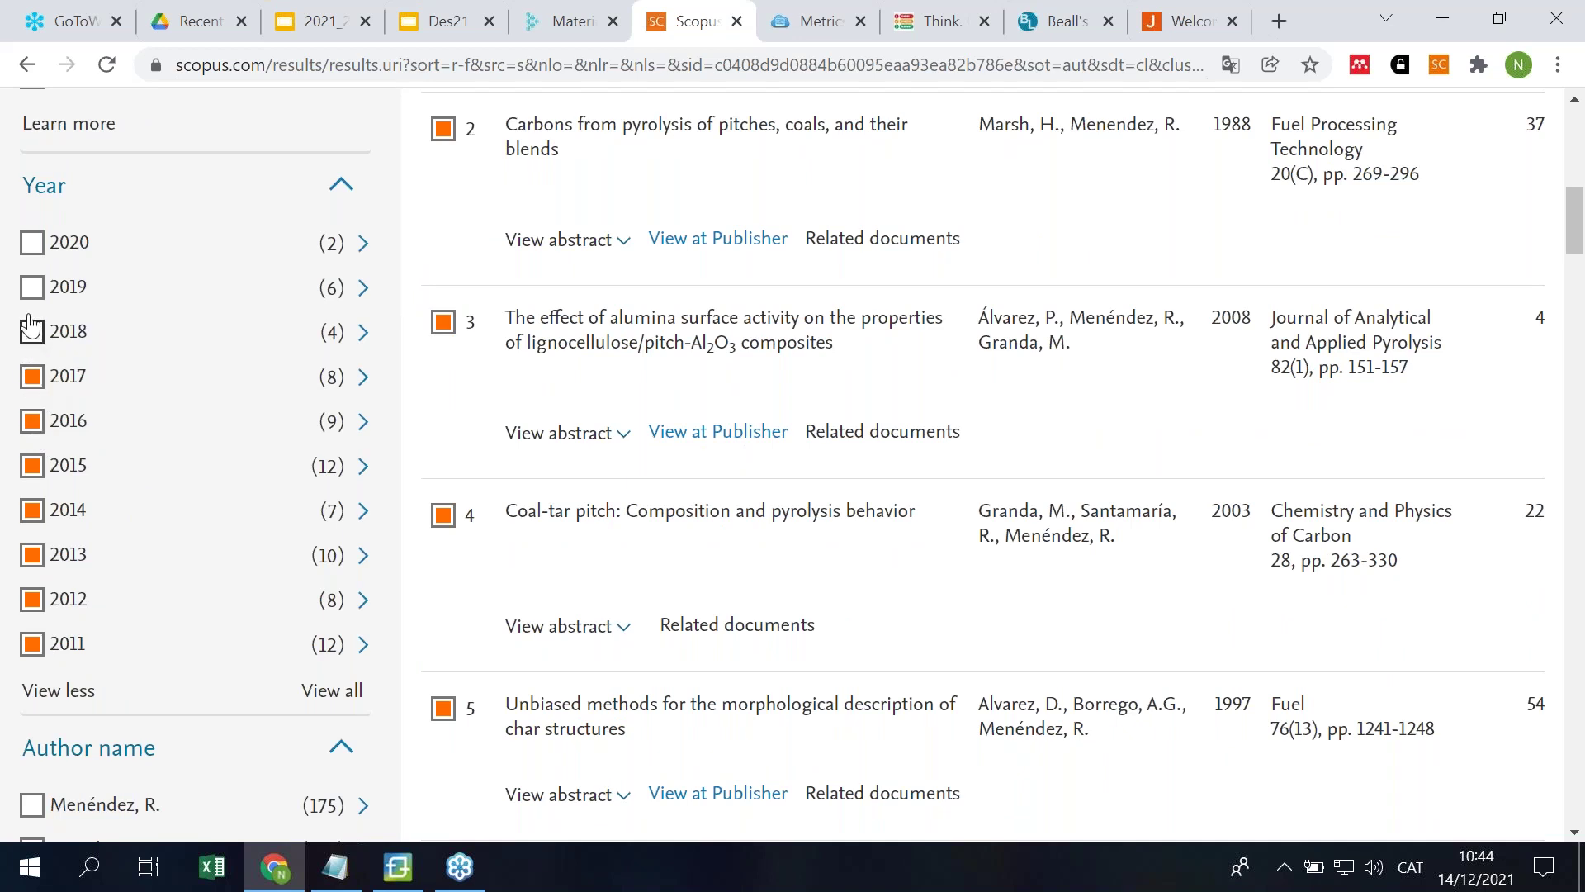
pyautogui.click(32, 288)
pyautogui.click(32, 244)
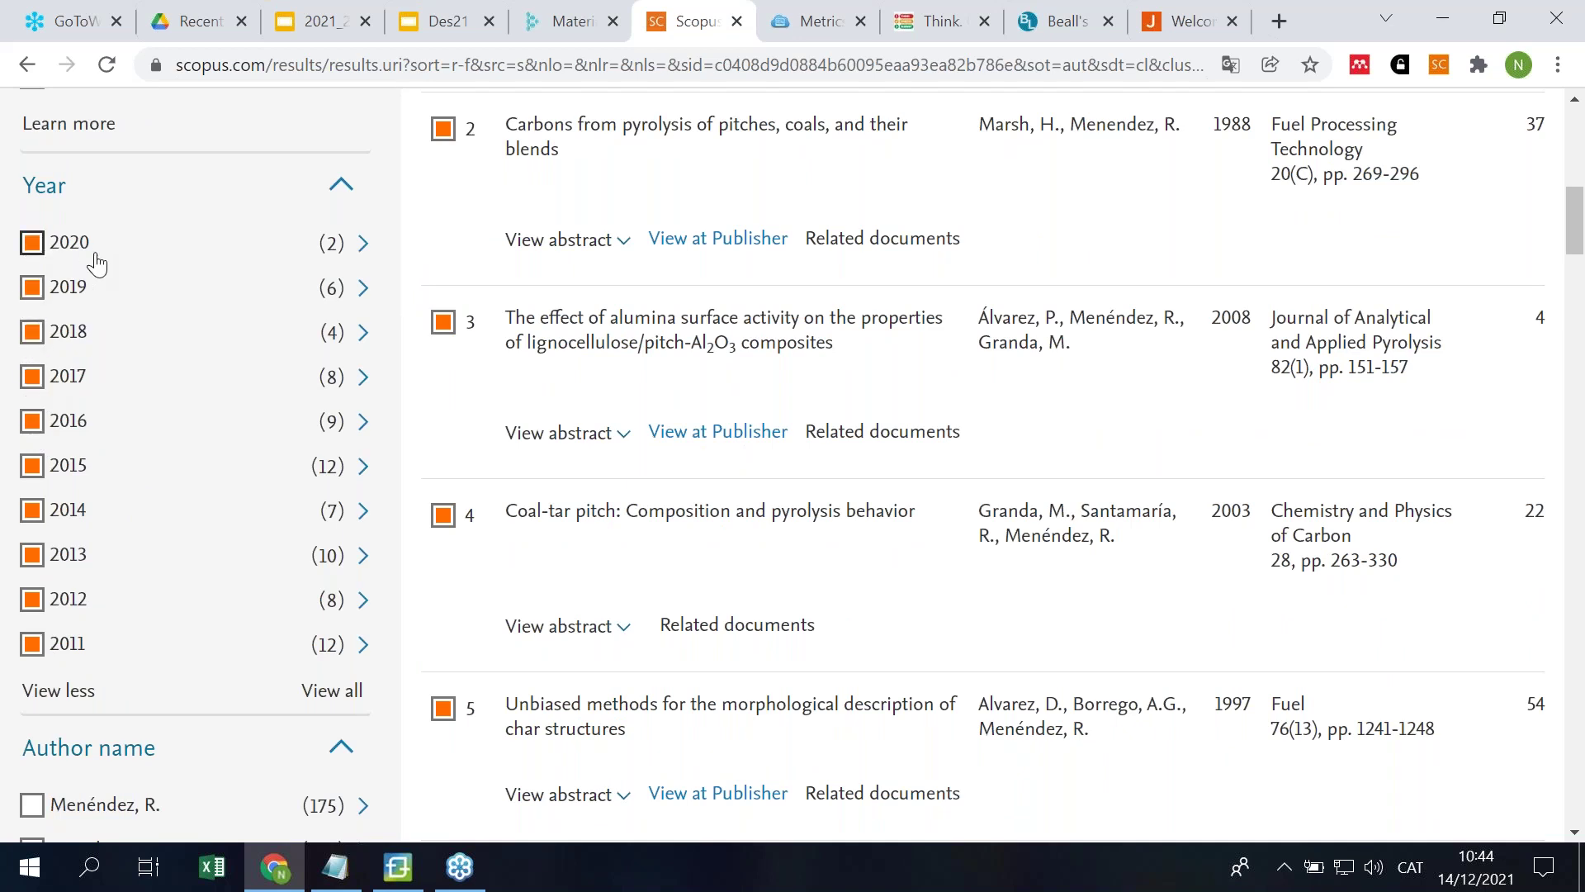
# Step: Limit the results to the marked years and accept that the current document selection is cleared
pyautogui.scroll(3, 97, 264)
pyautogui.scroll(1, 96, 262)
pyautogui.click(74, 139)
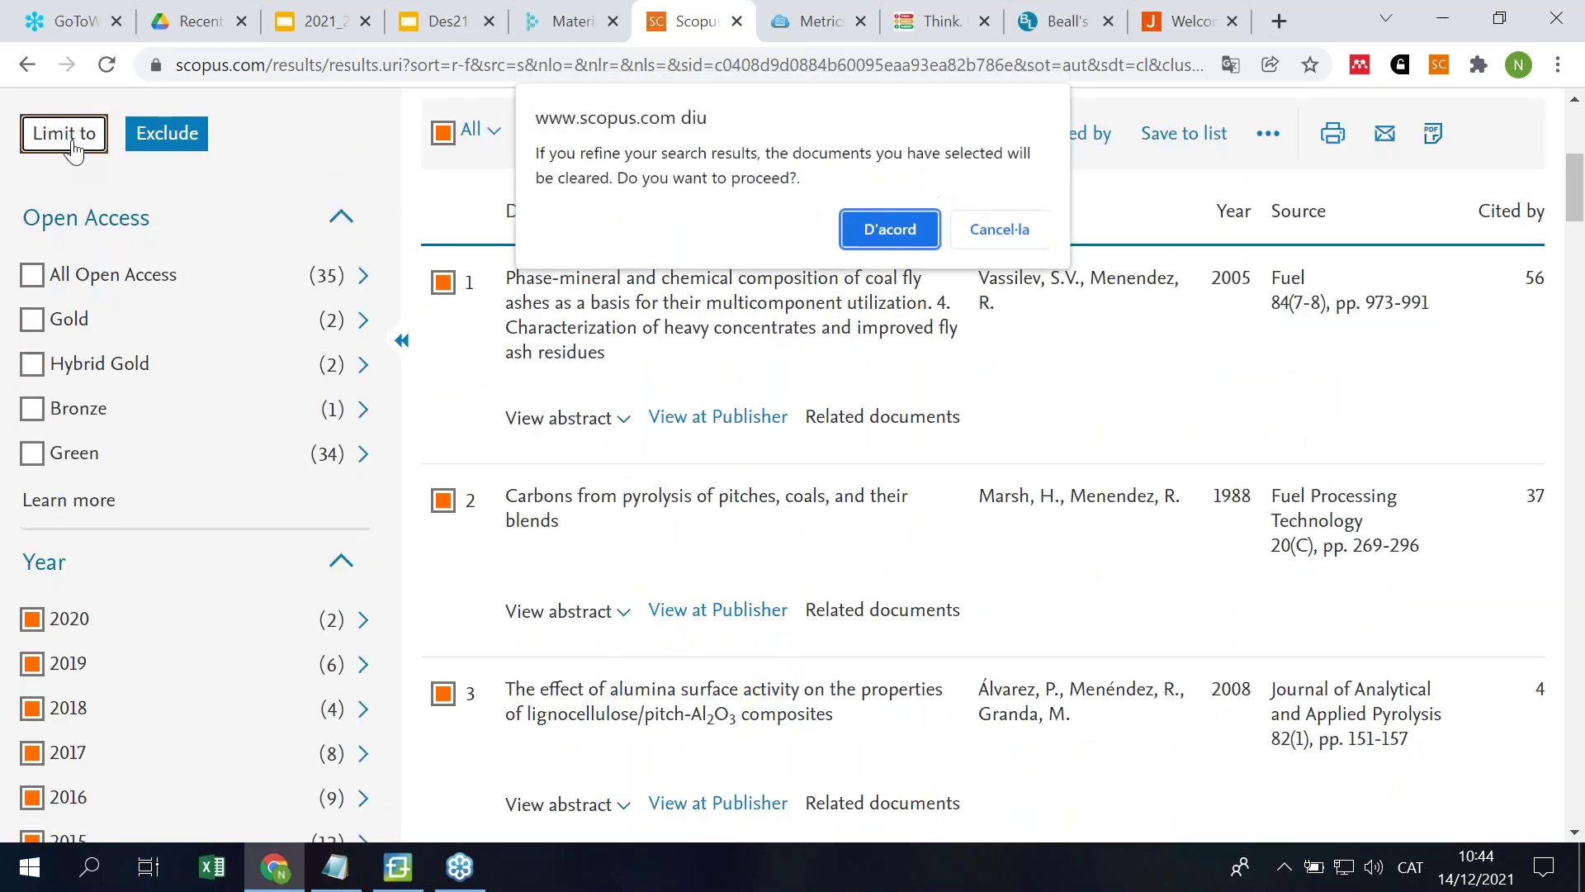
pyautogui.click(889, 228)
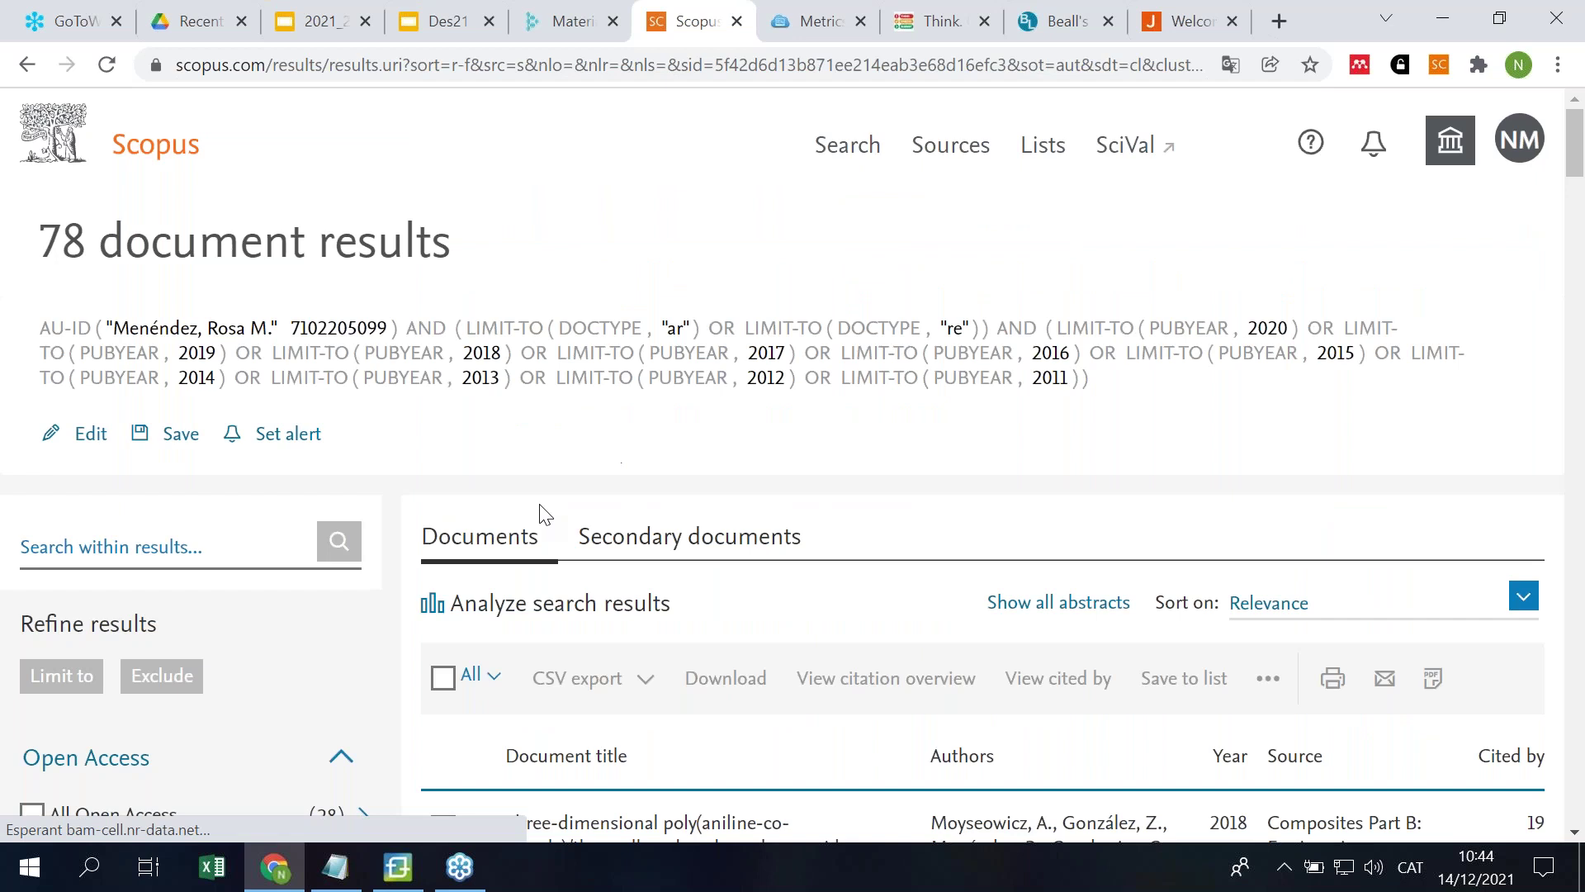
# Step: Select all the documents limited by year and check the document h-index in their citation overview
pyautogui.scroll(-3, 512, 479)
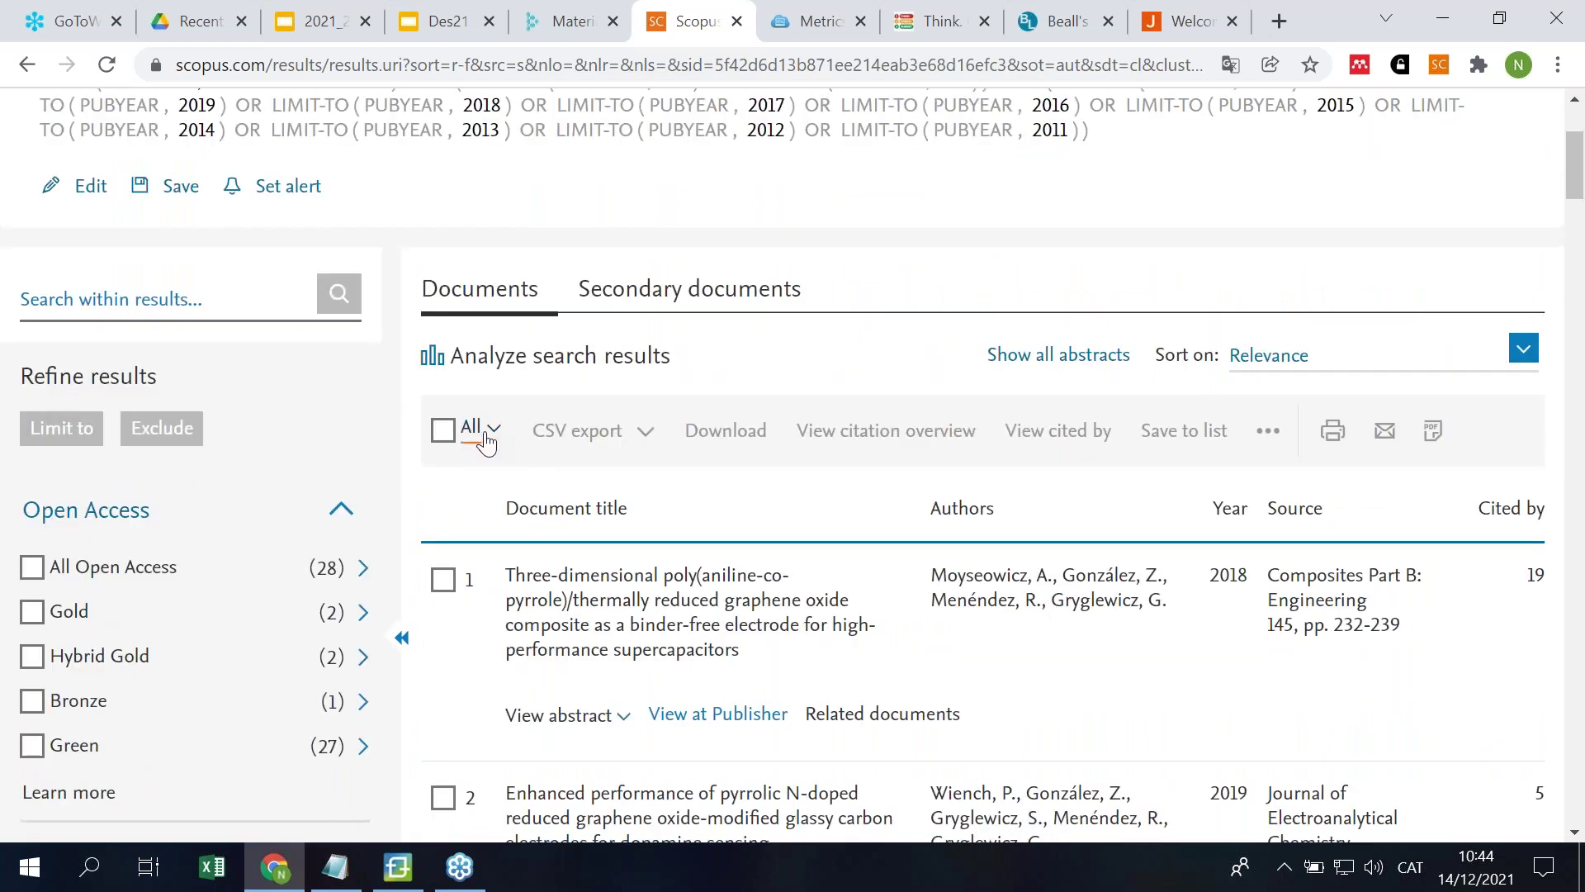
pyautogui.click(494, 428)
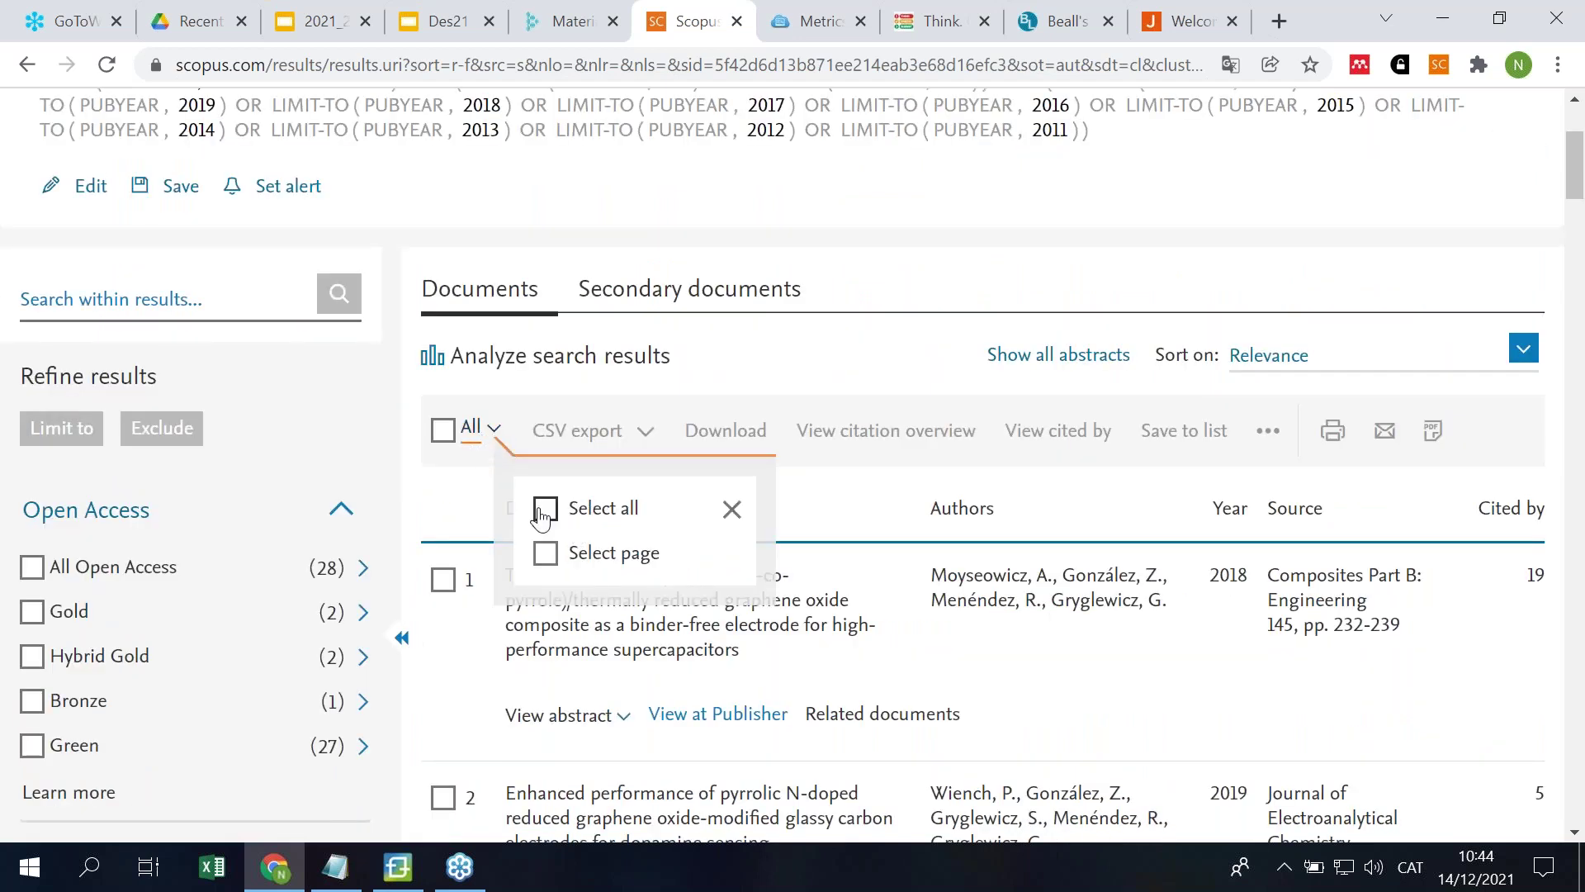
pyautogui.click(544, 509)
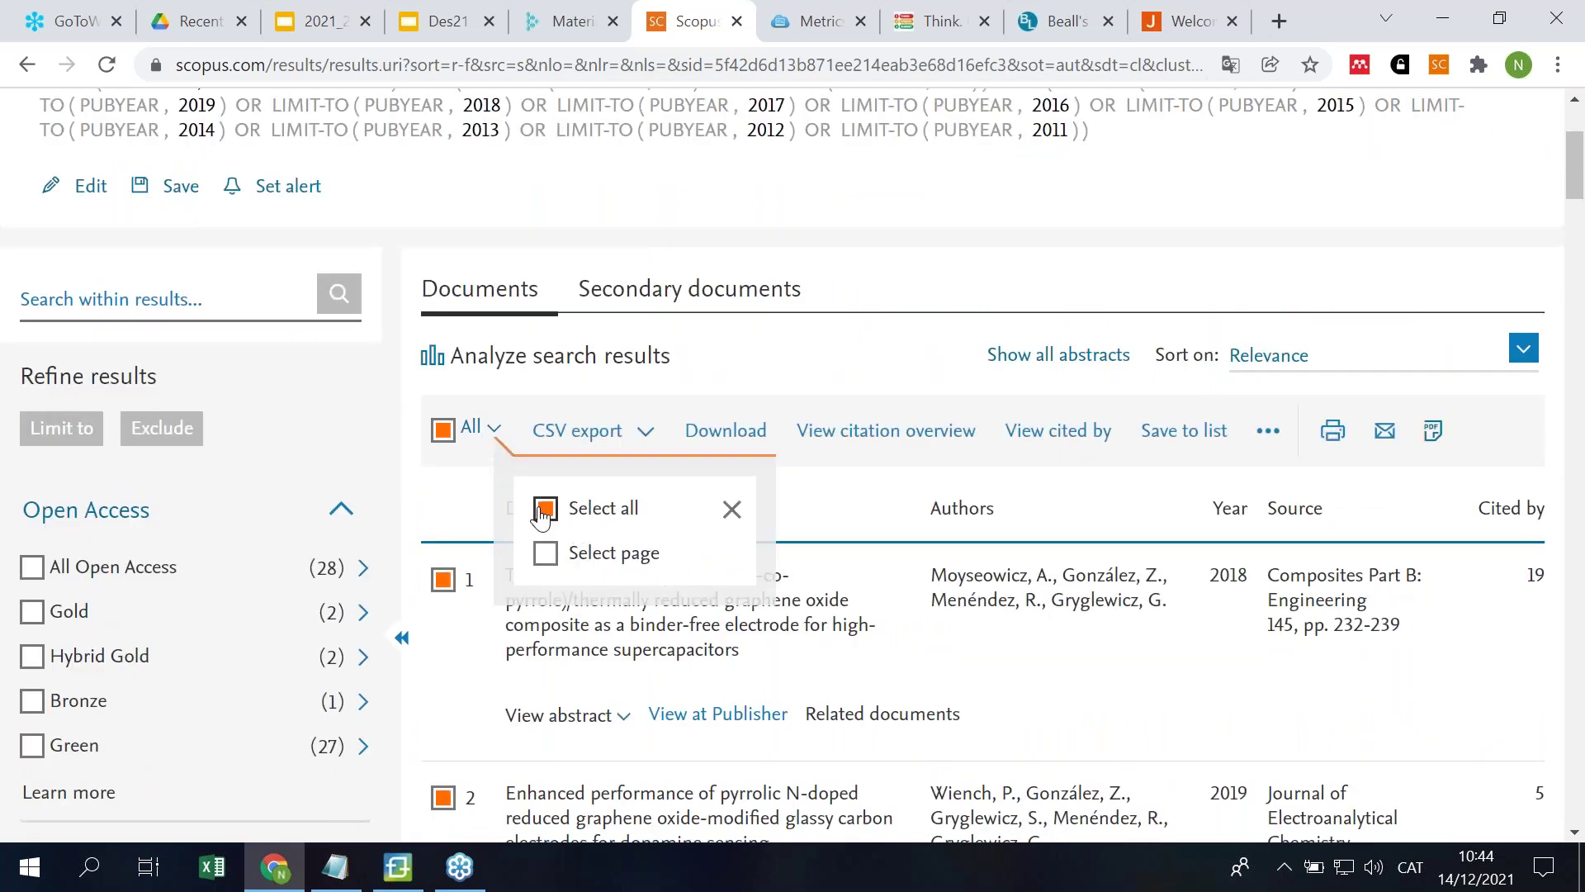
pyautogui.click(892, 430)
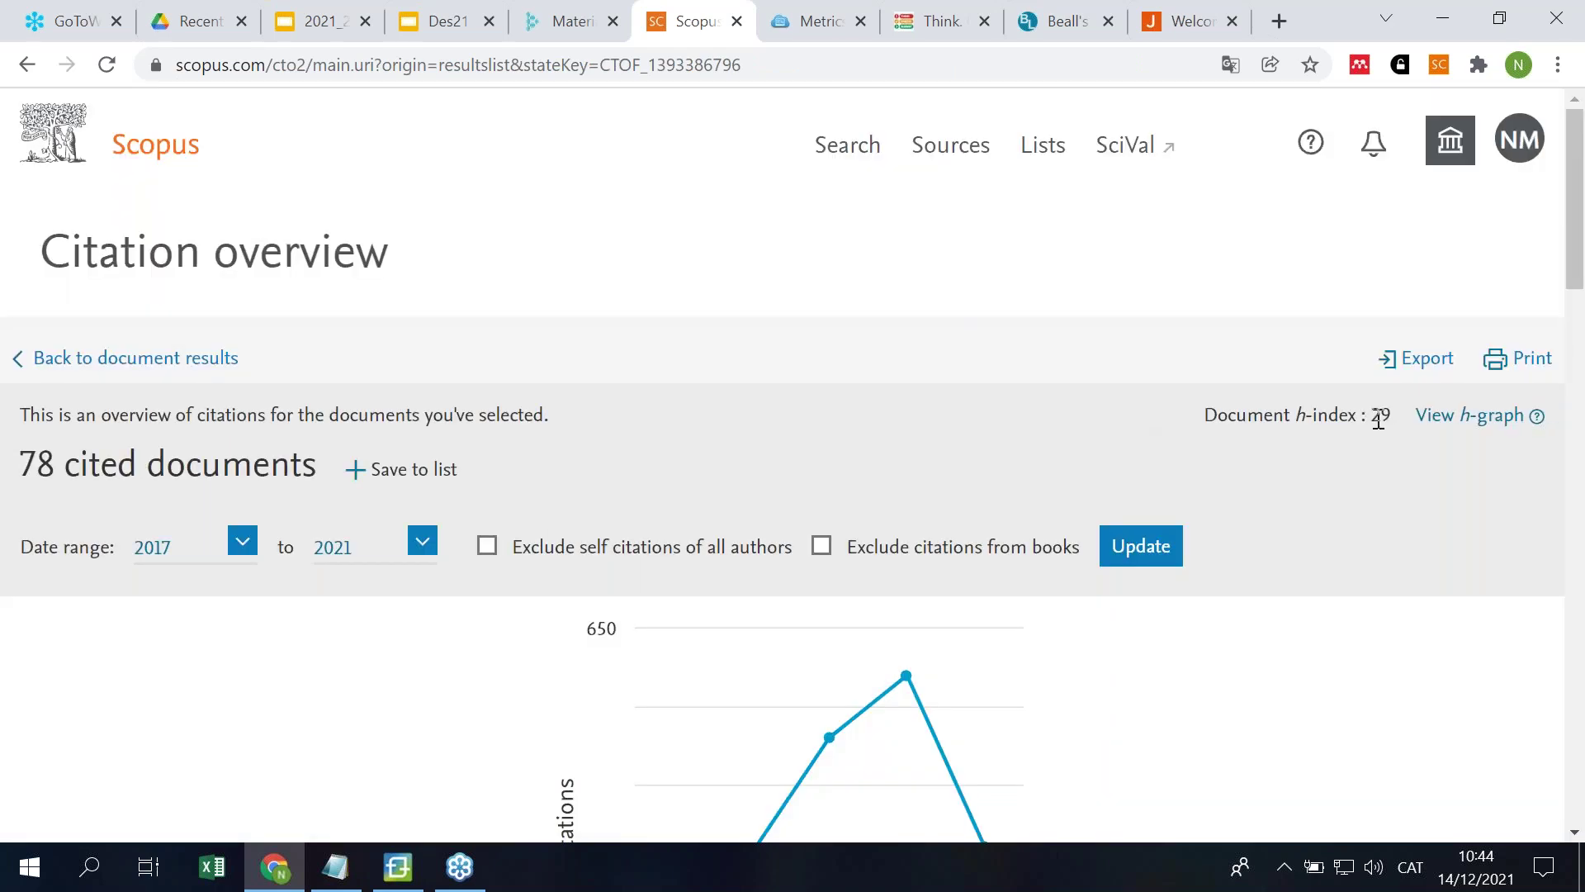
pyautogui.doubleClick(1378, 417)
# Step: Return to the results, open the first article, on the poly(aniline-co-pyrrole) composite, and check its citation count in Scopus
pyautogui.click(128, 361)
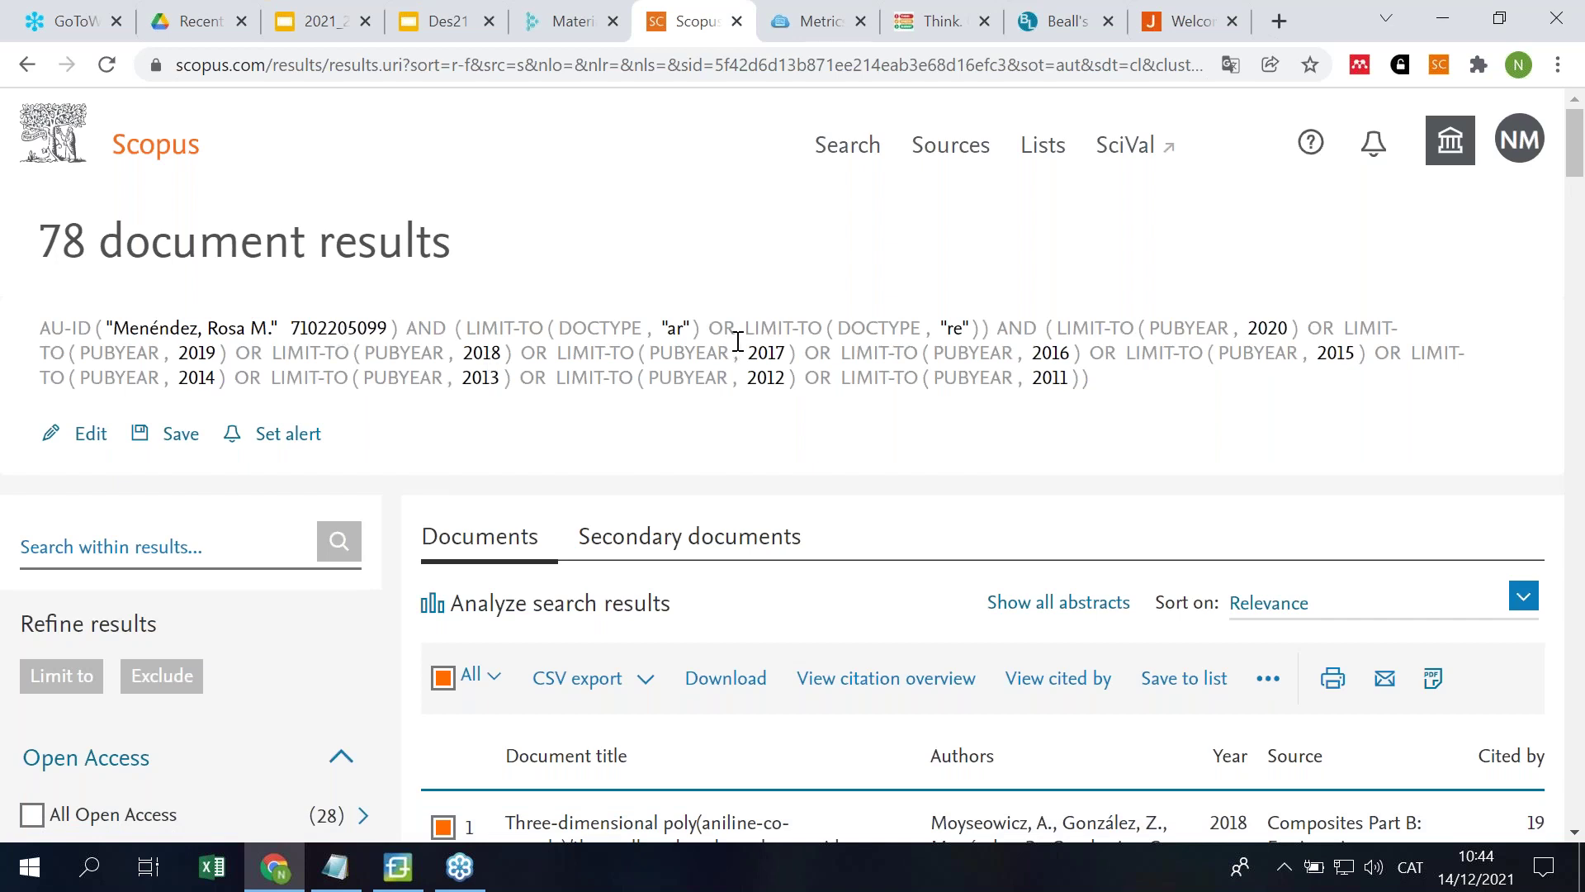
pyautogui.scroll(-3, 735, 343)
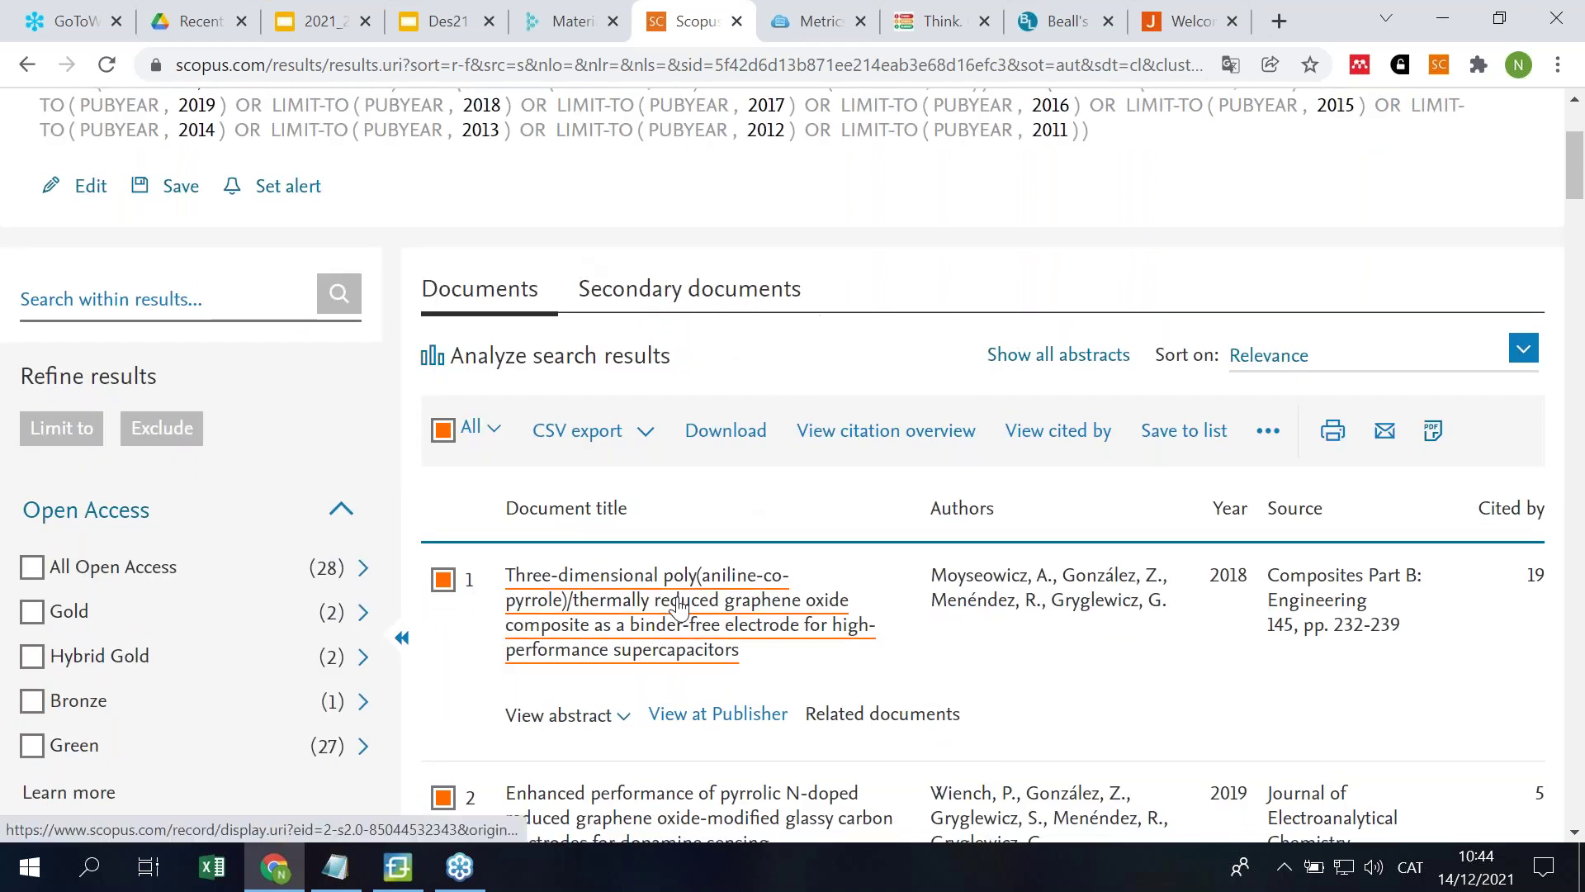
pyautogui.click(679, 608)
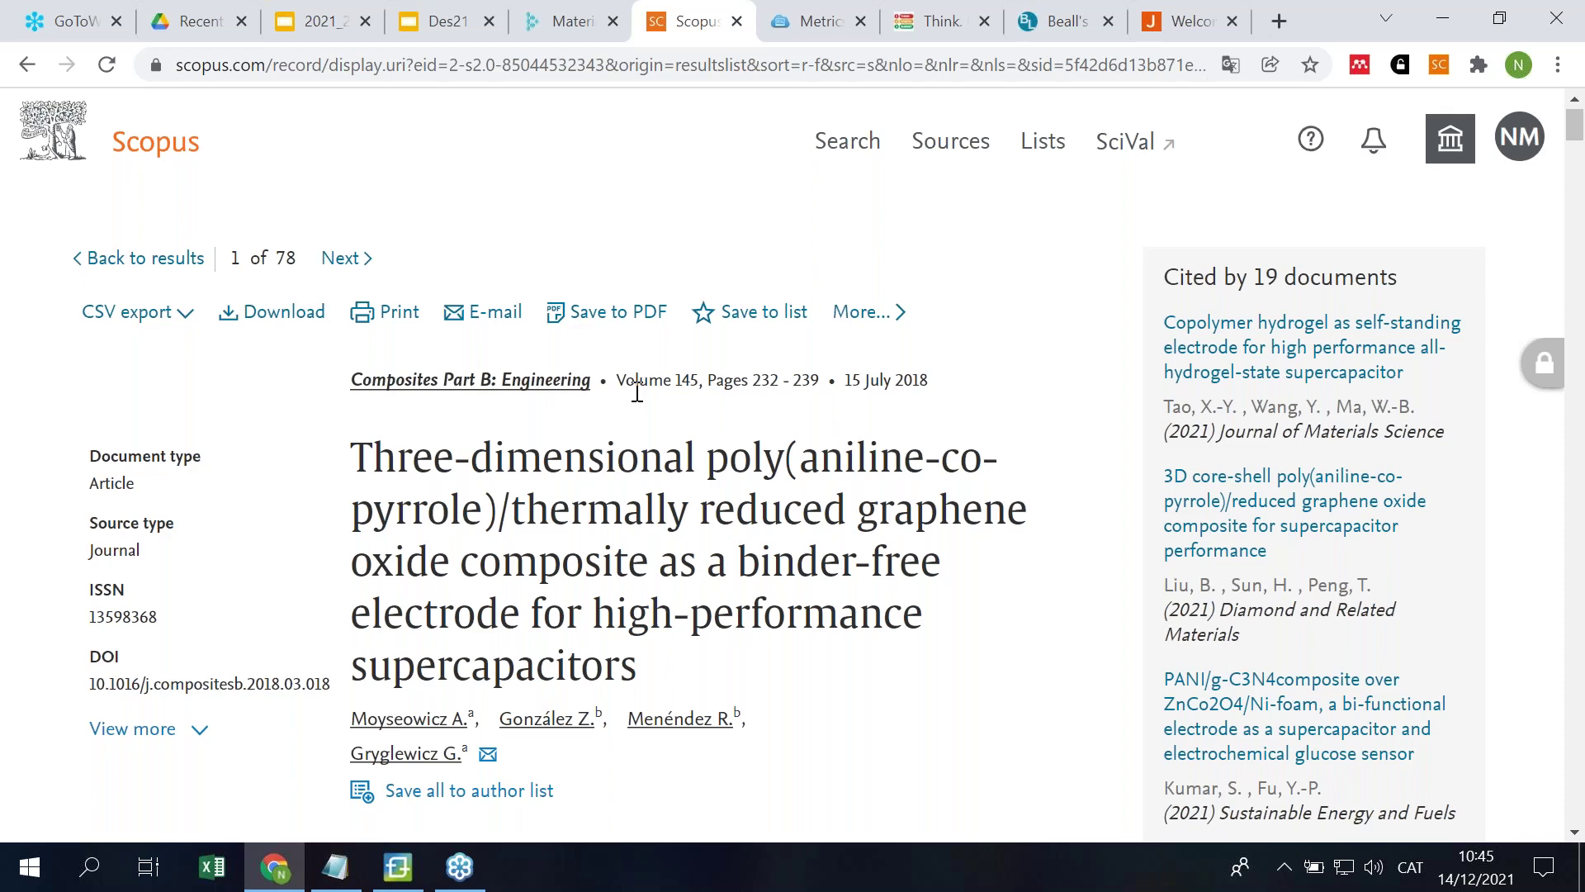
pyautogui.scroll(-3, 637, 392)
pyautogui.scroll(-3, 637, 392)
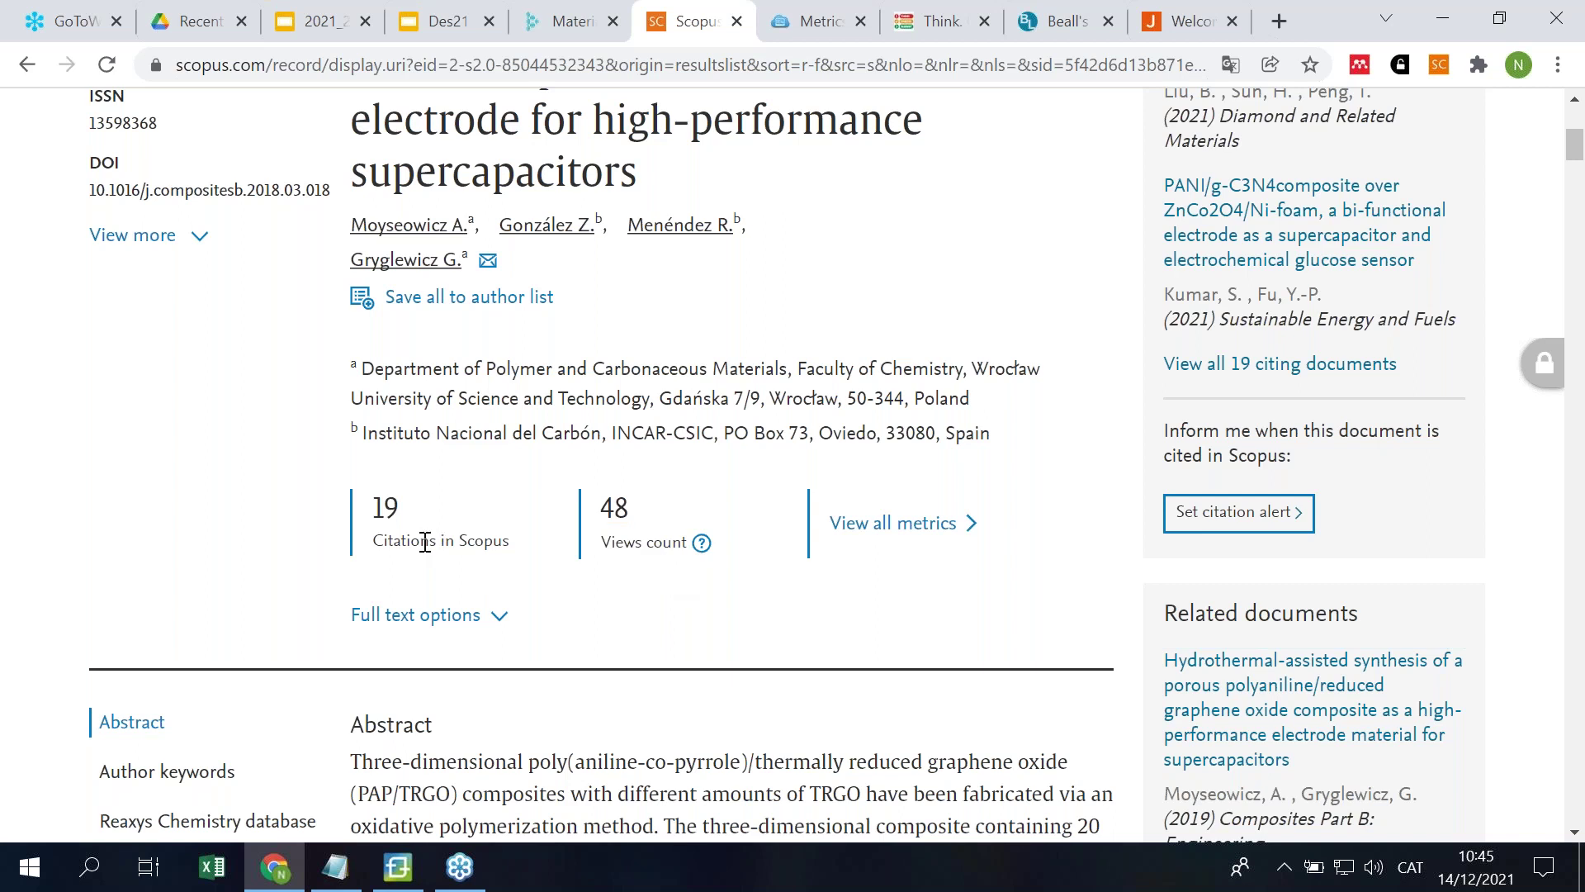
pyautogui.doubleClick(386, 507)
# Step: View all metrics of the article, including PlumX, and open its detailed metrics page
pyautogui.click(891, 529)
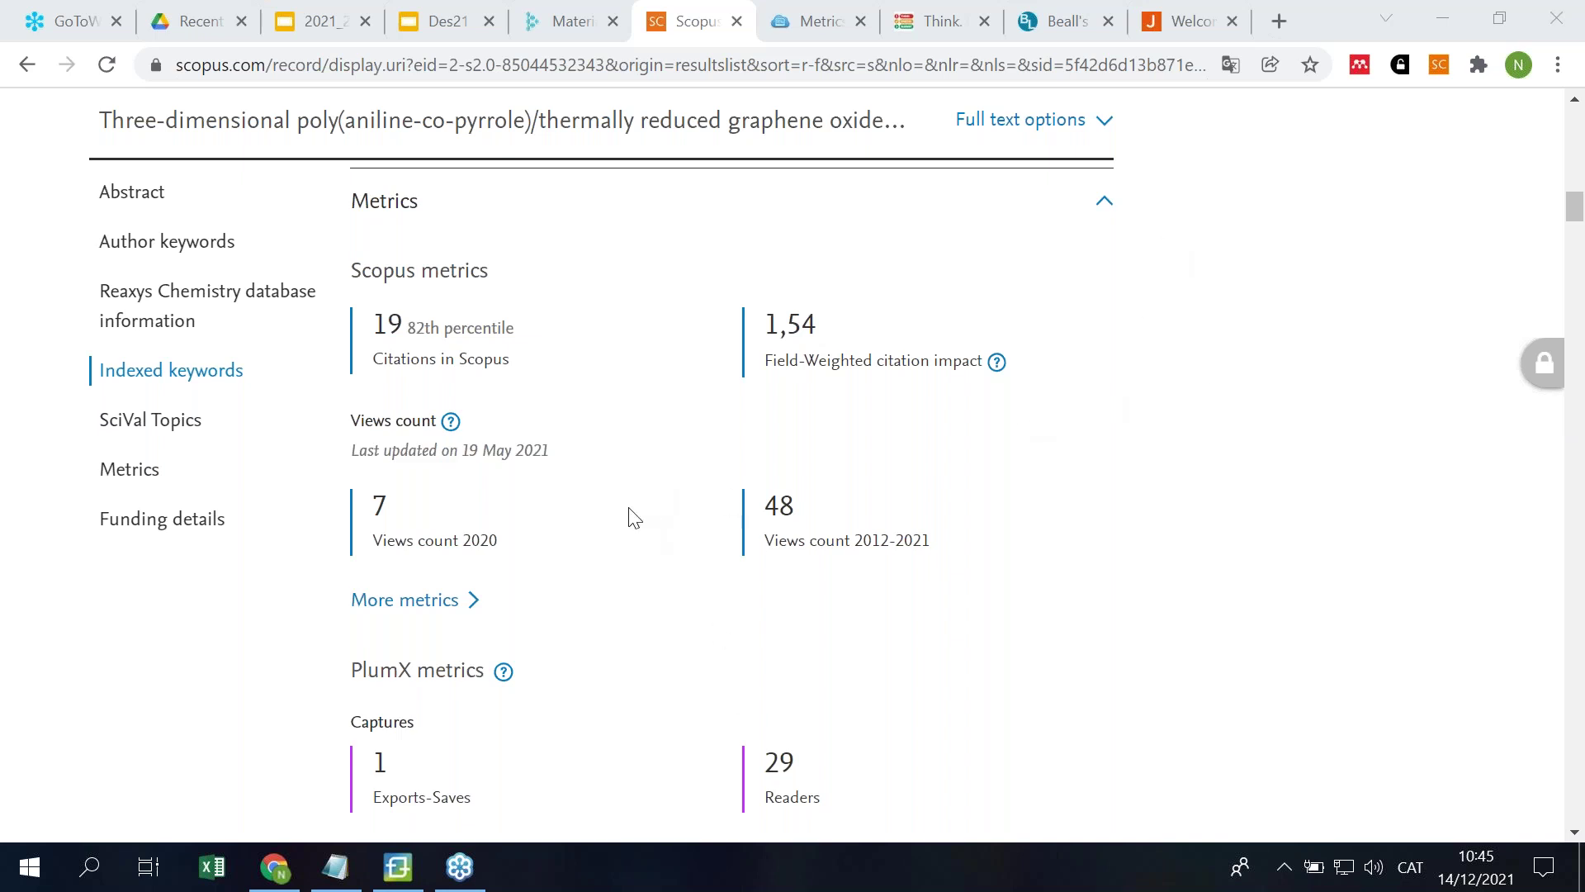
pyautogui.scroll(-3, 660, 418)
pyautogui.scroll(3, 667, 419)
pyautogui.click(435, 613)
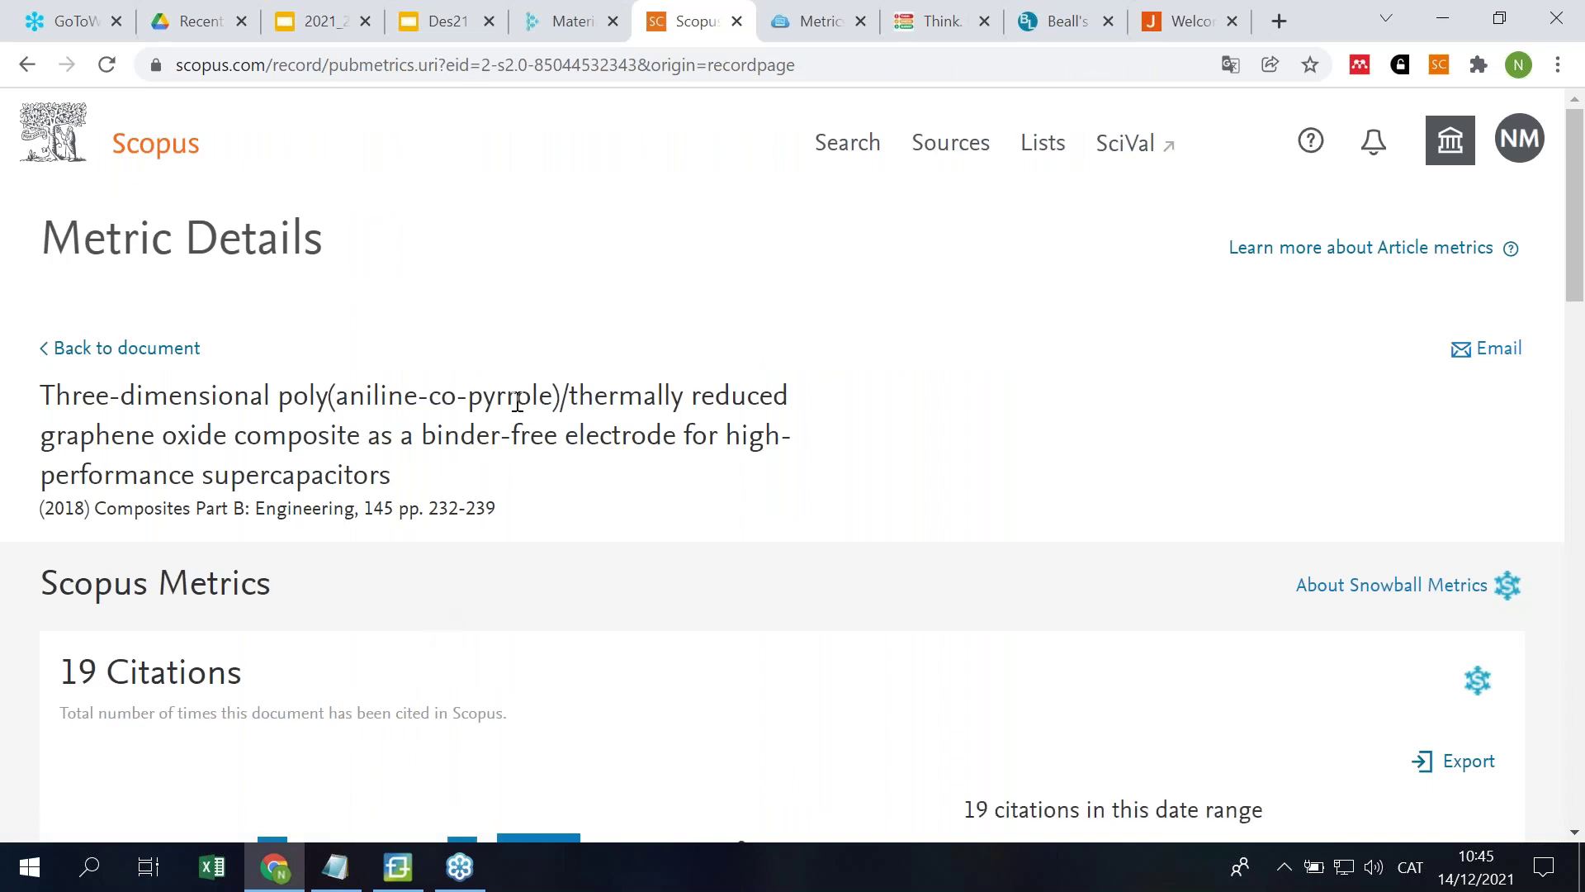
# Step: Examine the article's total citations, its yearly citation graph and its citation benchmarking percentile
pyautogui.scroll(-3, 511, 403)
pyautogui.moveTo(64, 423); pyautogui.dragTo(93, 422)
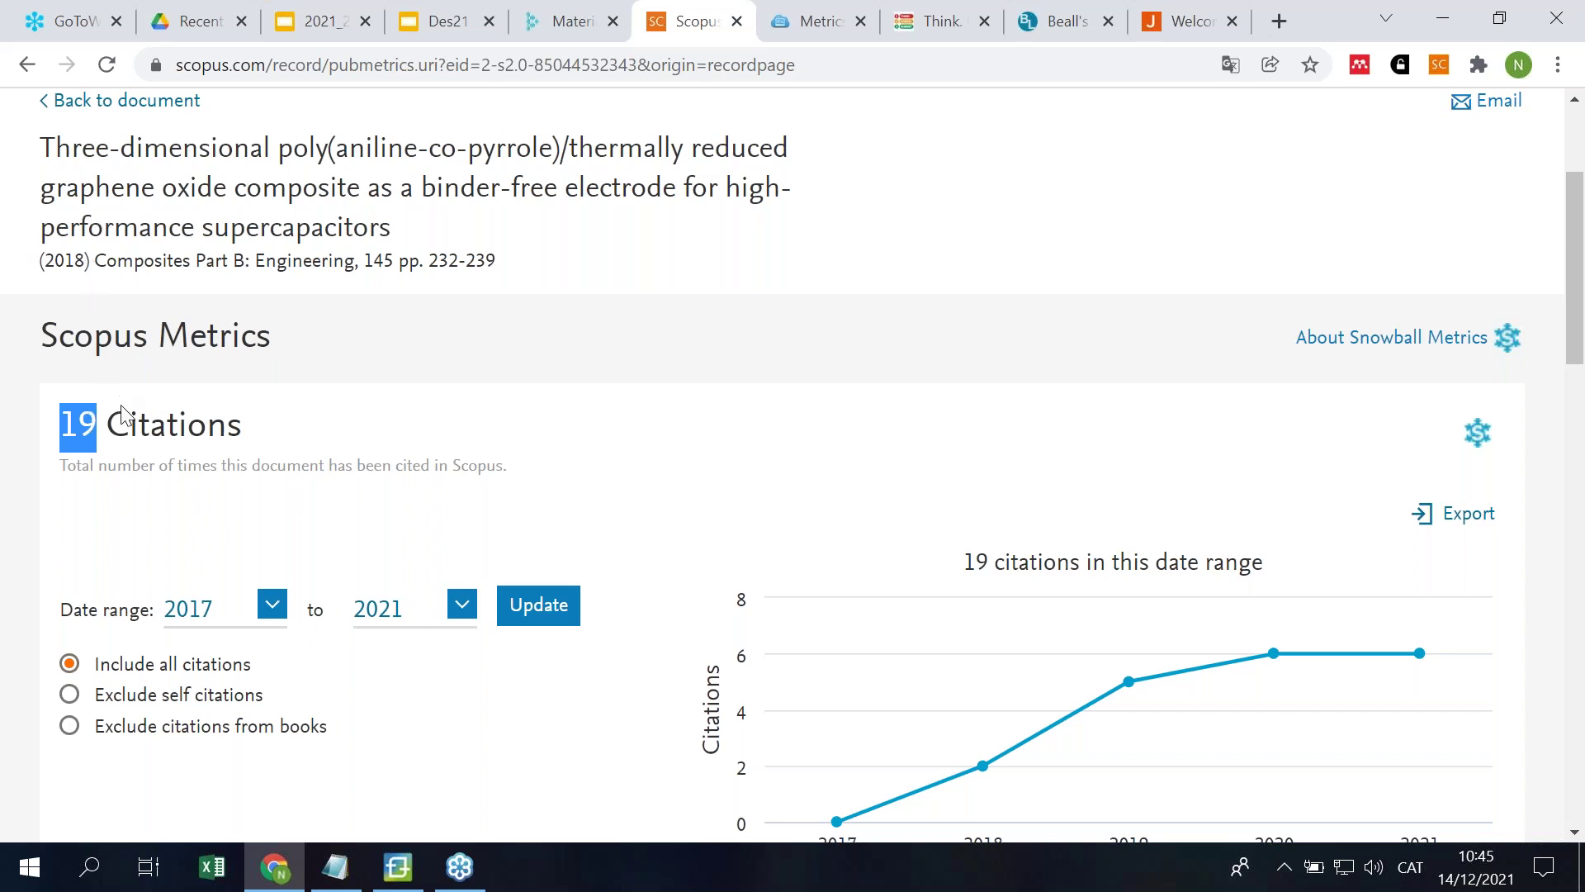
pyautogui.scroll(-3, 849, 258)
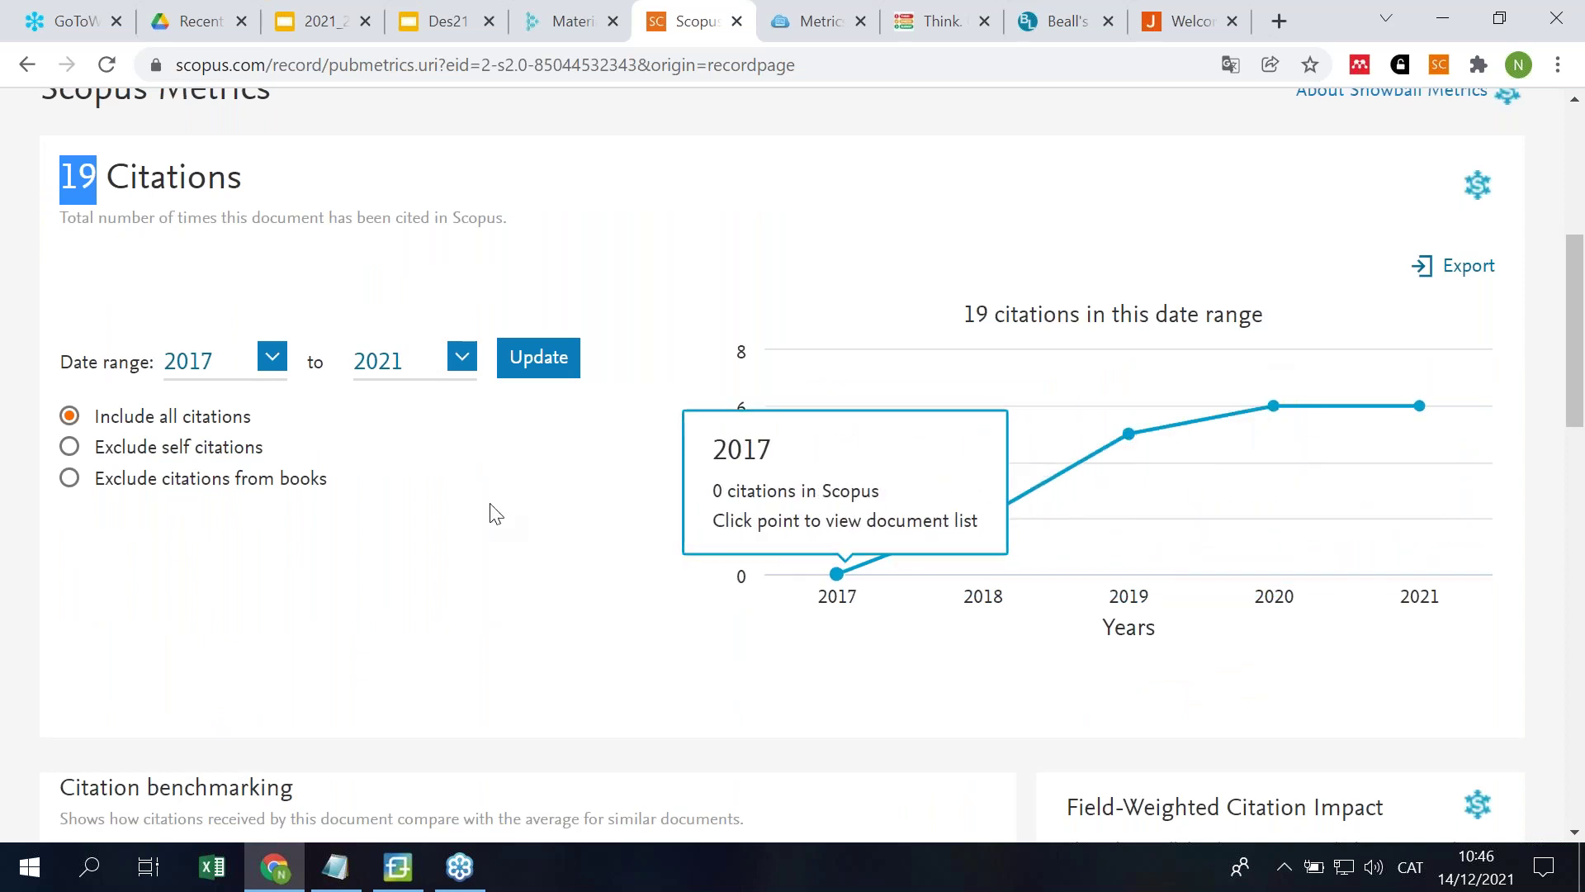
pyautogui.scroll(-3, 493, 514)
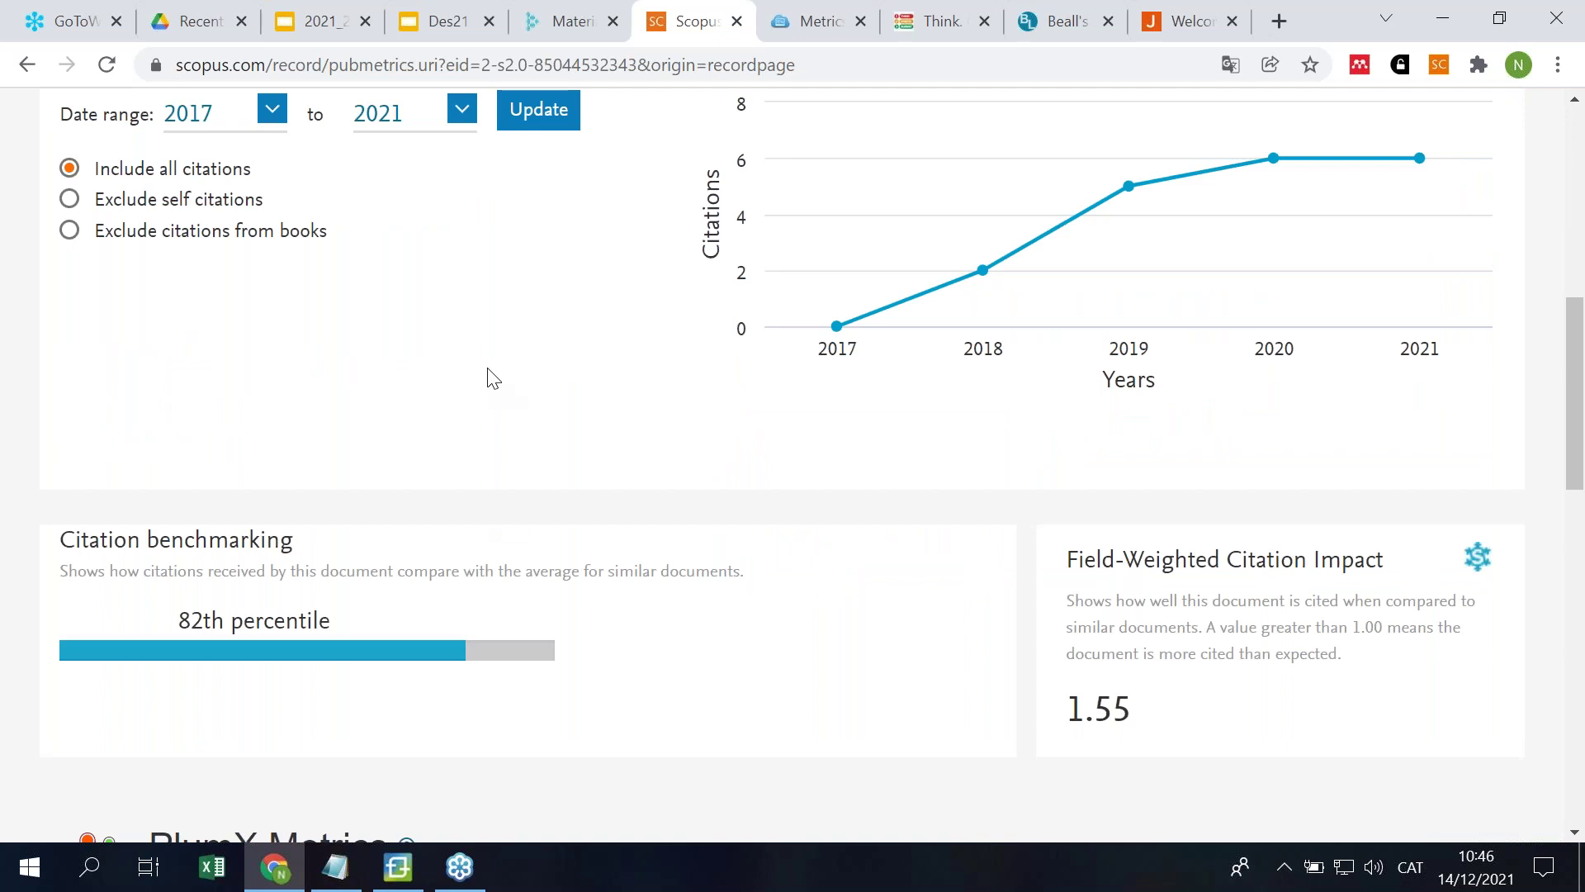
pyautogui.scroll(-2, 494, 378)
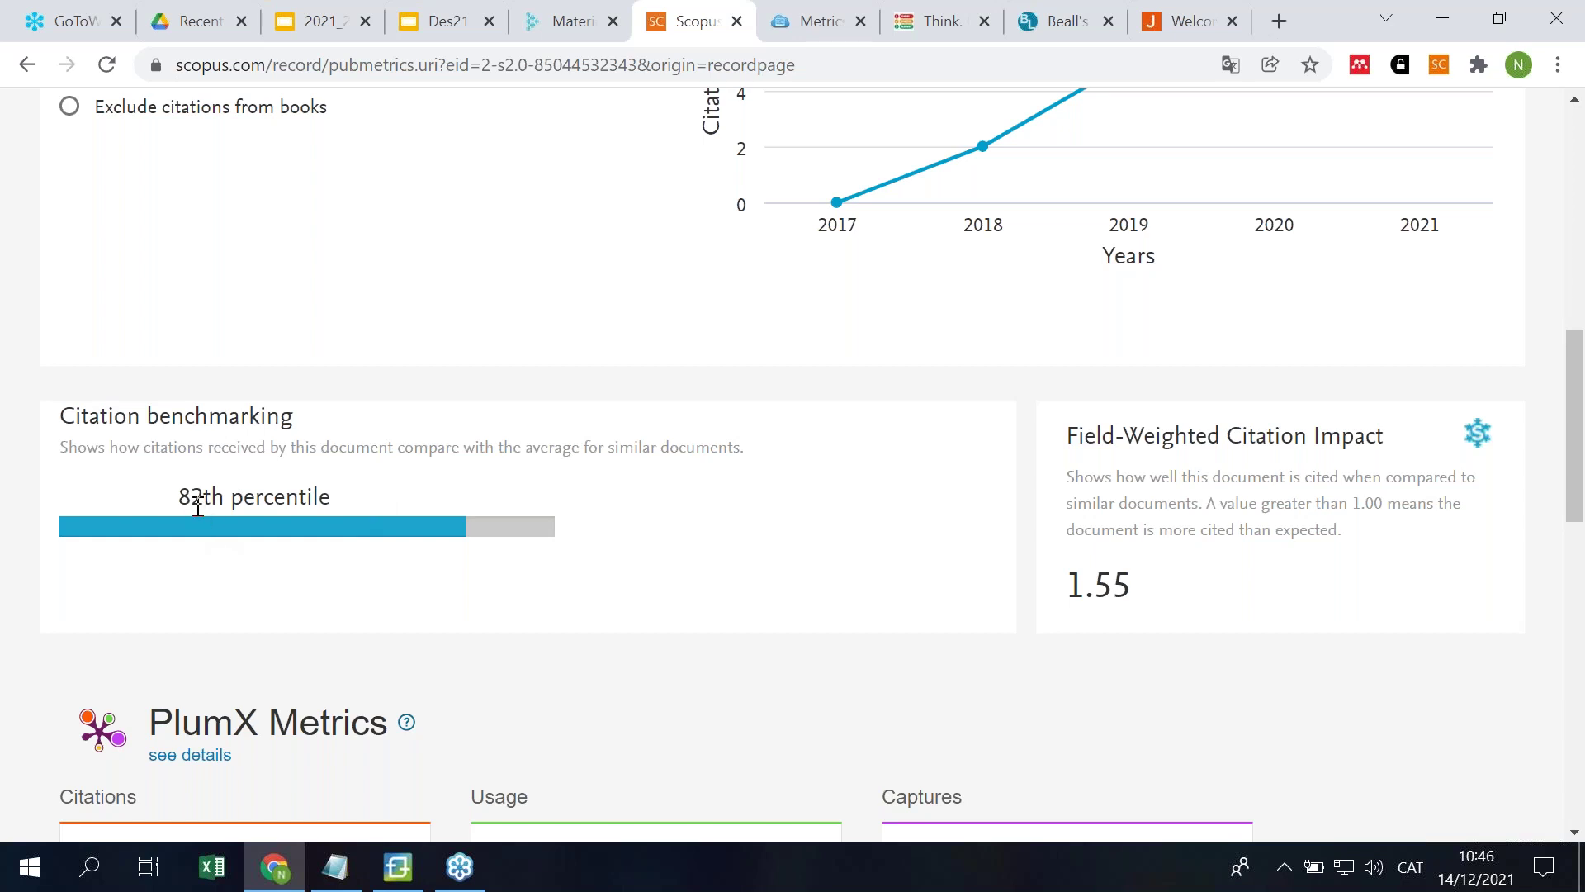
pyautogui.moveTo(181, 498); pyautogui.dragTo(228, 500)
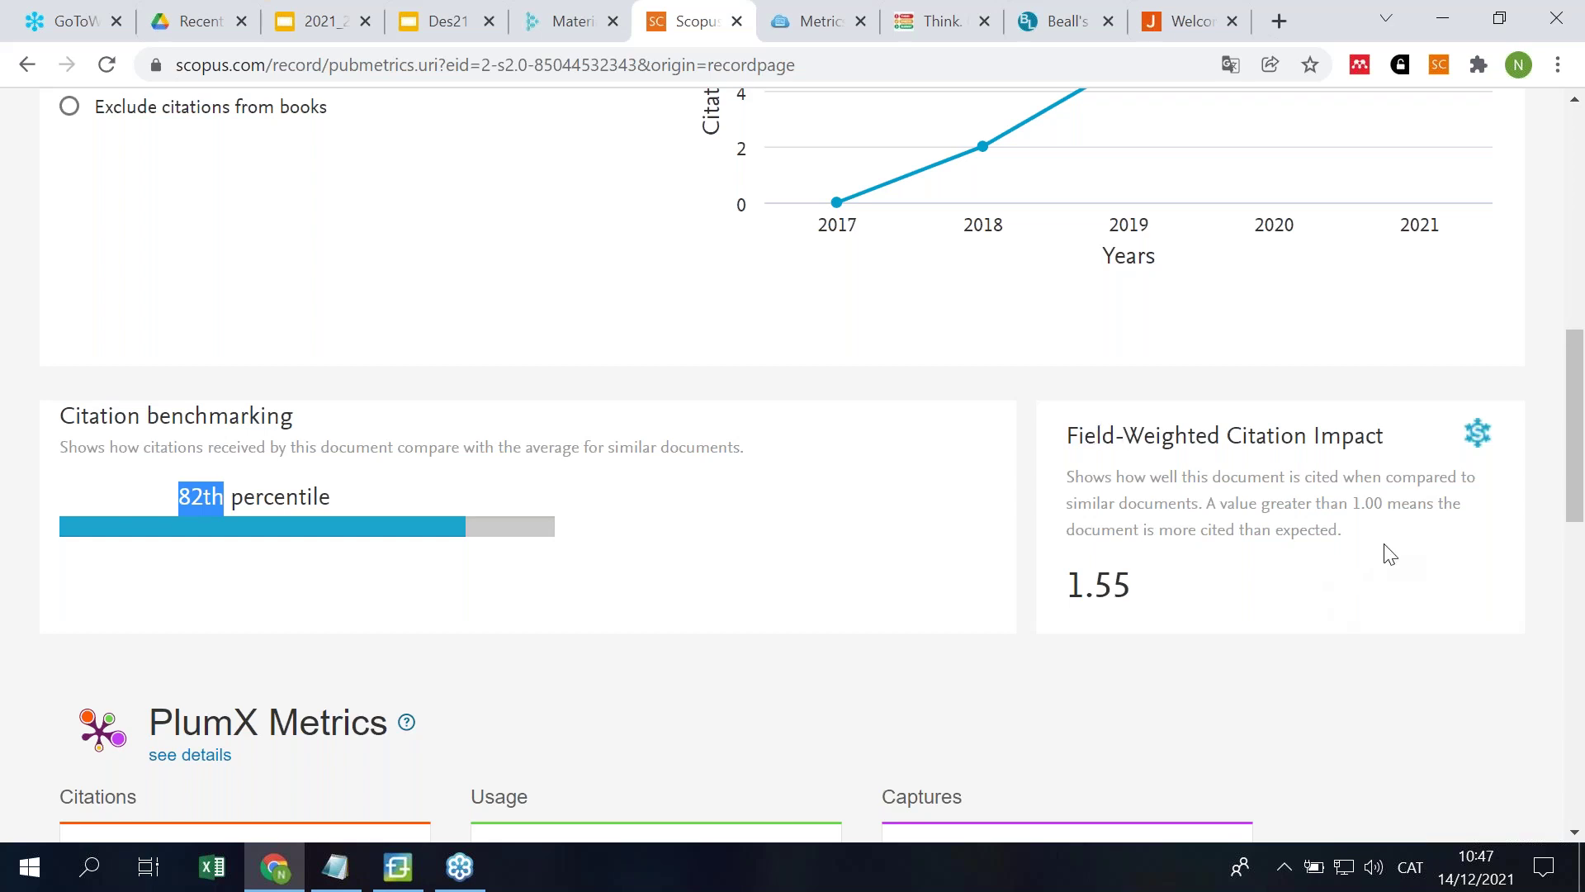
# Step: Read the explanation of the Field-Weighted Citation Impact and close it
pyautogui.click(1479, 435)
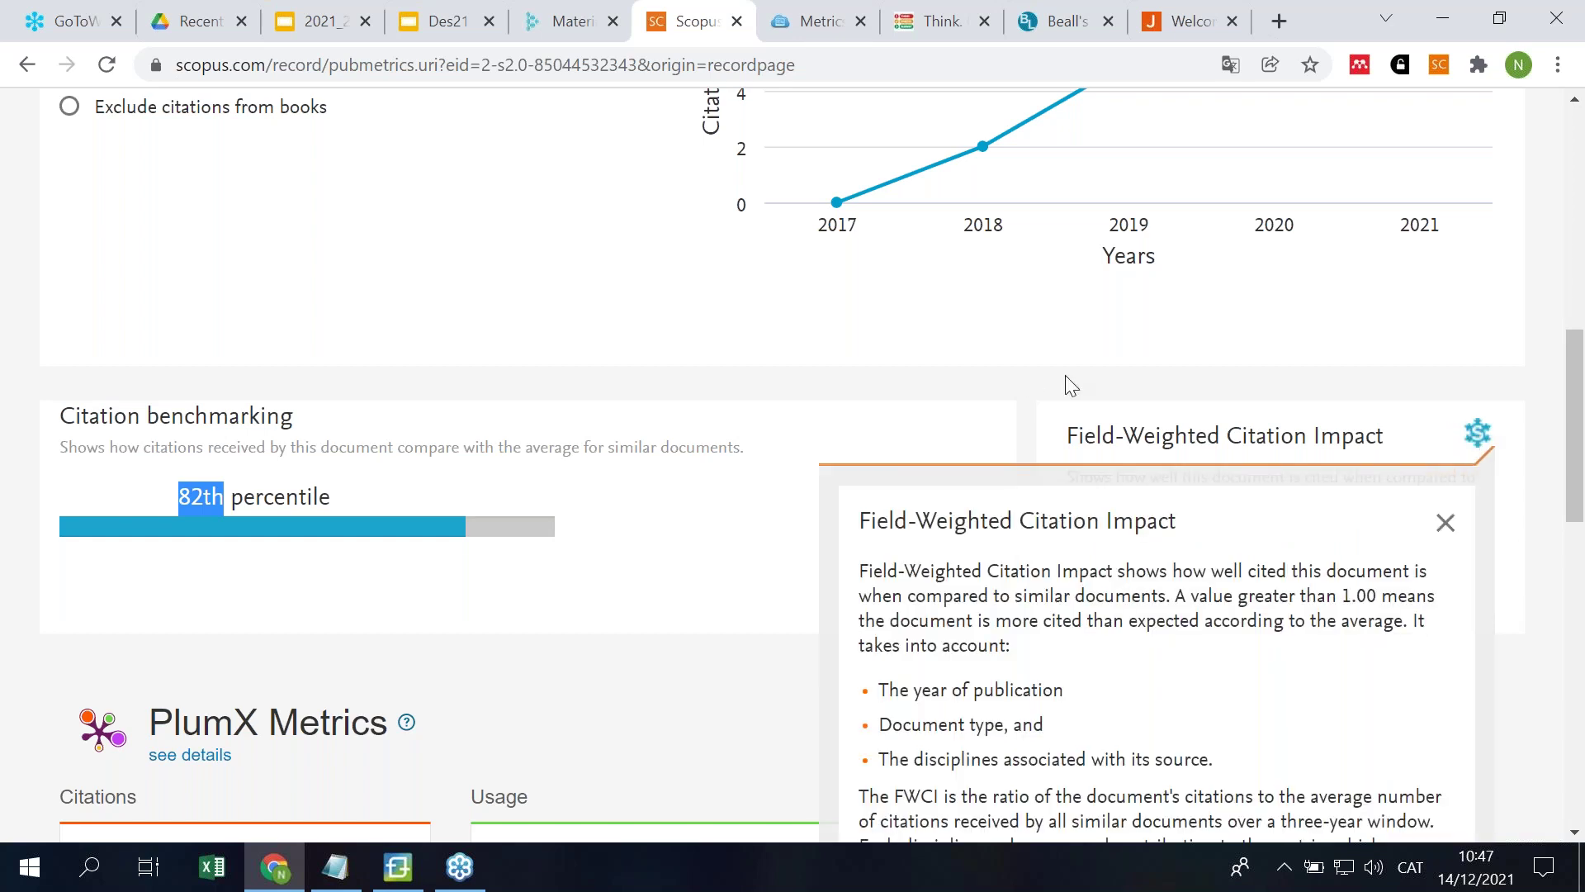
pyautogui.scroll(-3, 1014, 419)
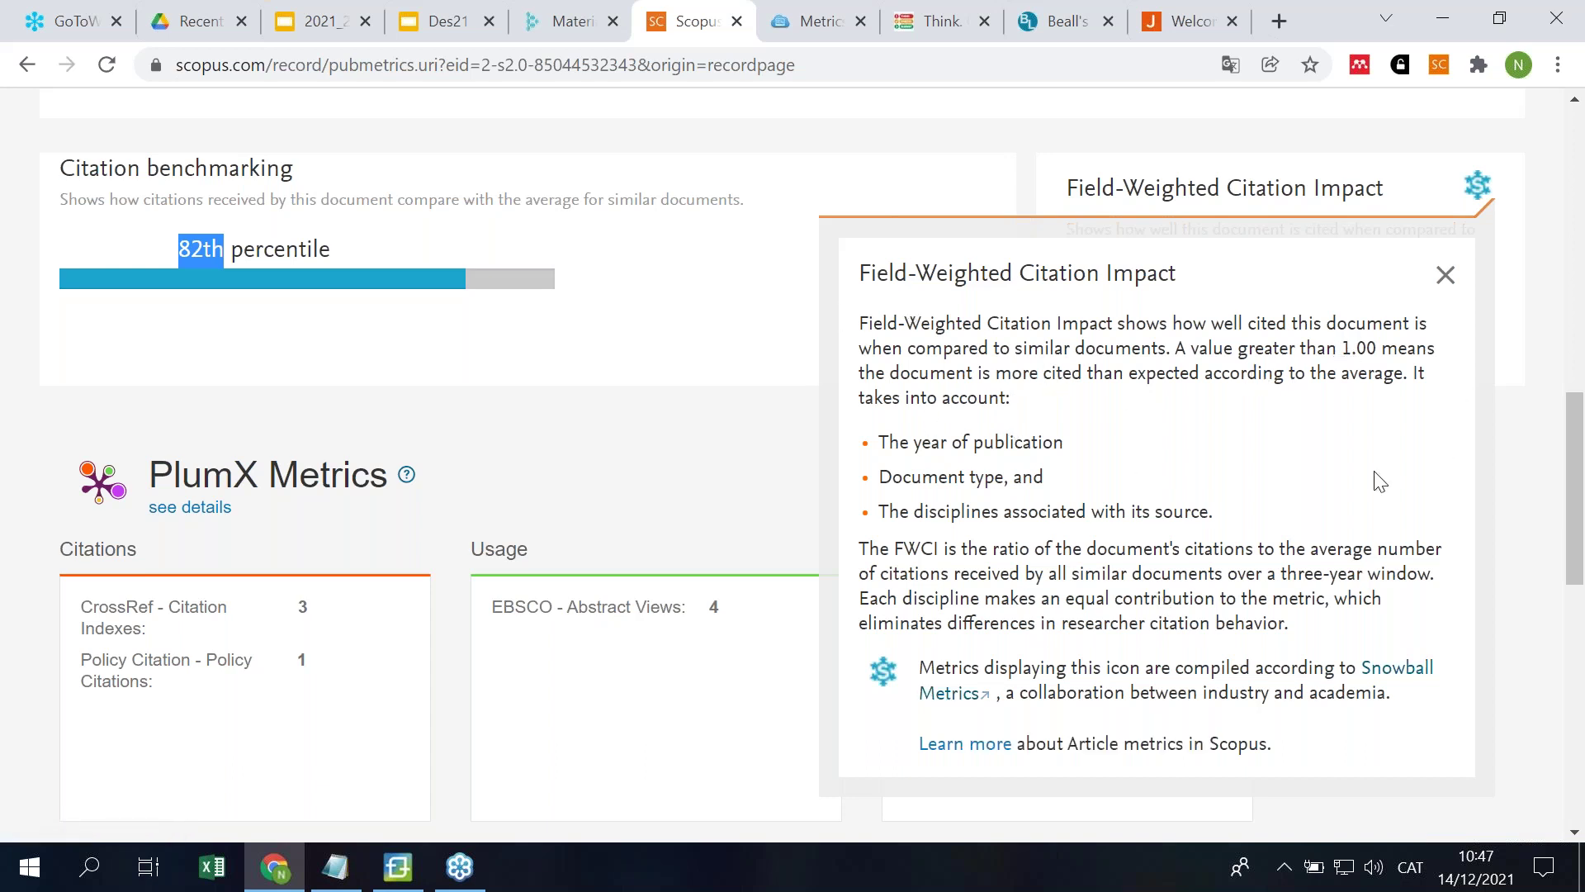
pyautogui.click(1443, 277)
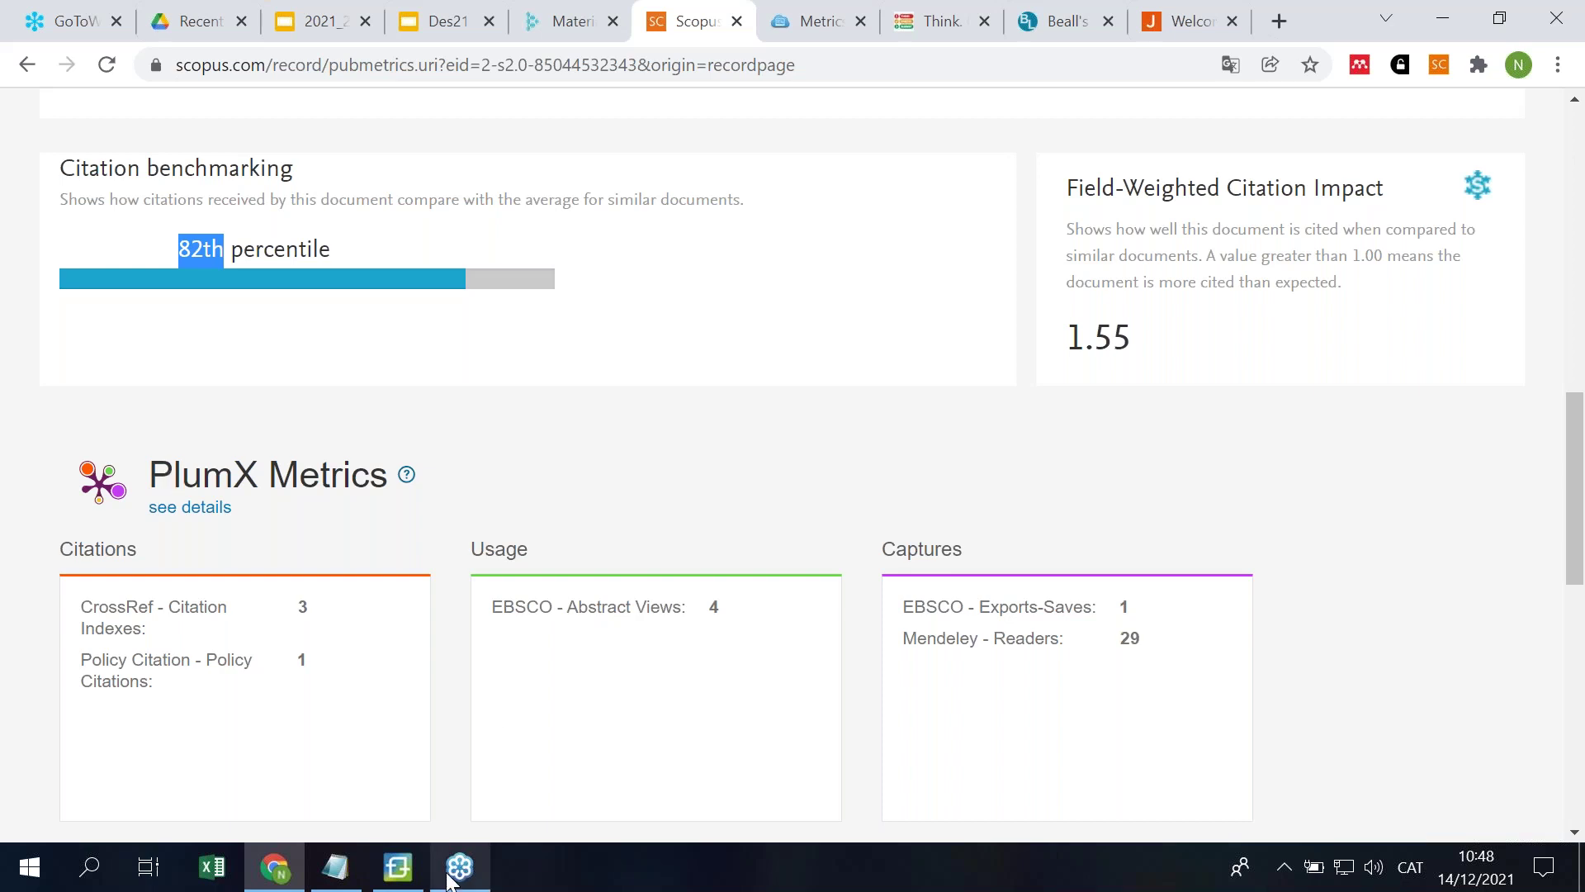
# Step: Switch to Notepad, select the title "Large-scale GWAS reveals insights into the genetic architecture of same-sex sexual behavior", and minimize the note
pyautogui.moveTo(379, 881)
pyautogui.click(335, 866)
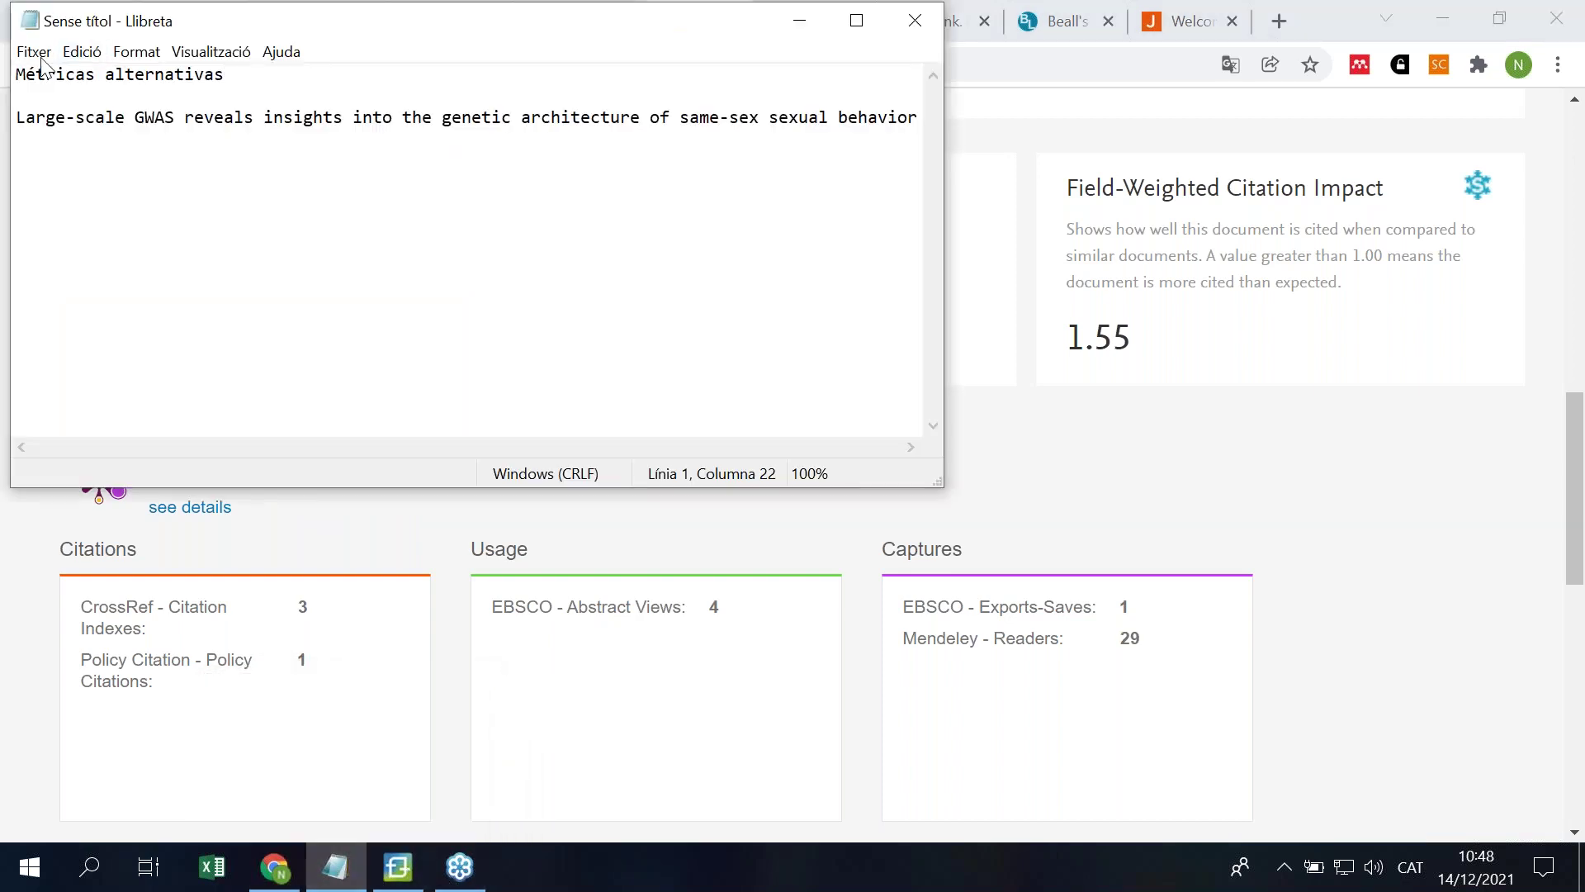
pyautogui.moveTo(17, 118); pyautogui.dragTo(962, 139)
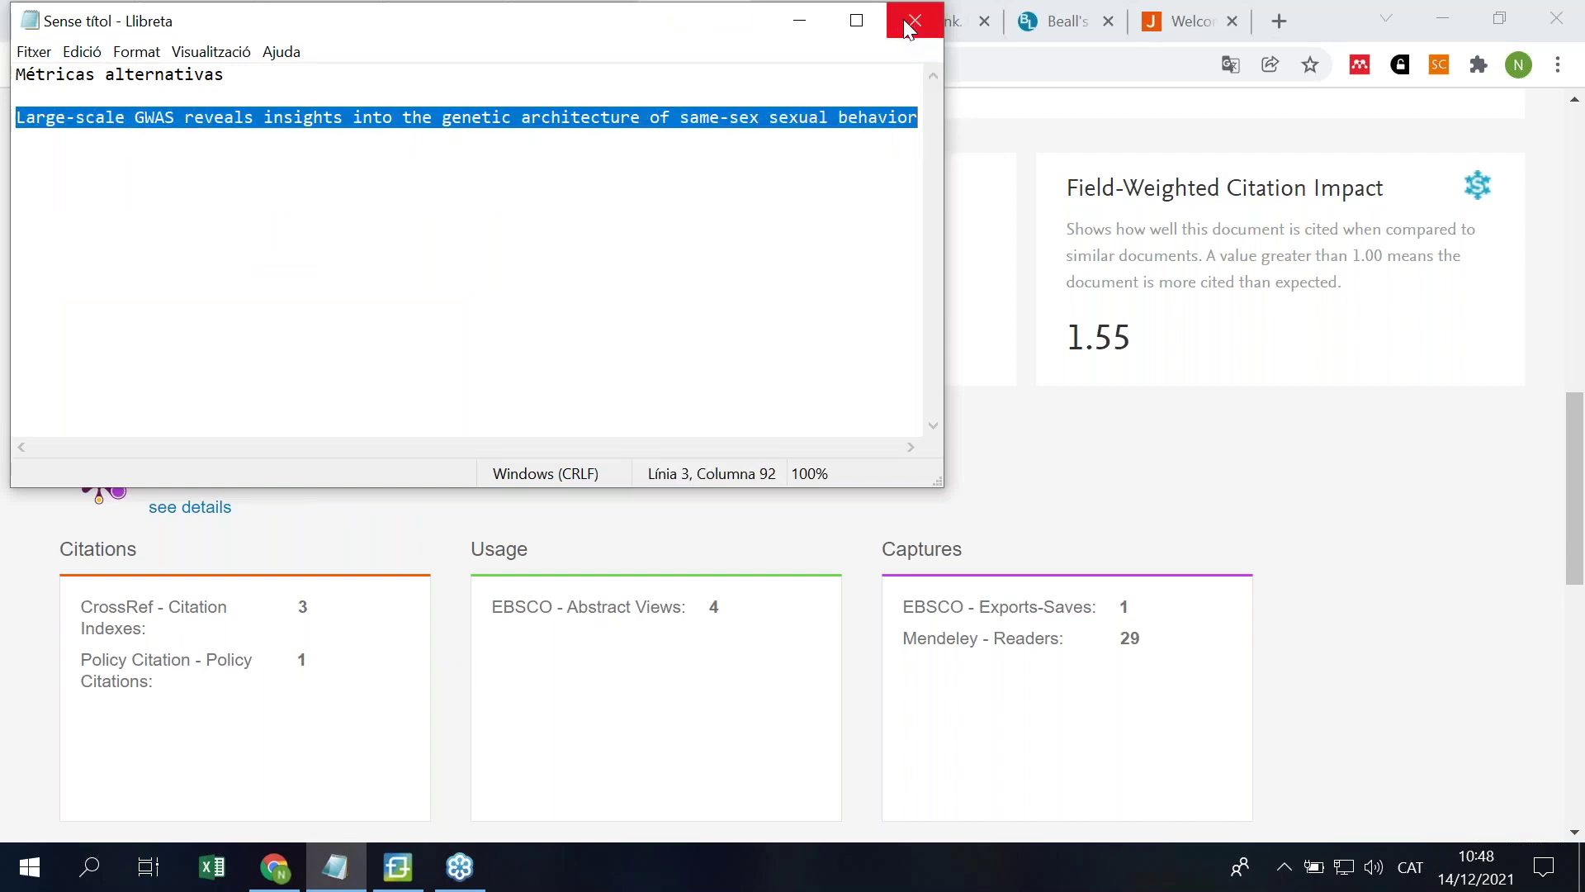
pyautogui.click(798, 23)
# Step: Leave the article's metric details and try to open the Scopus search page, repeating the request after the error
pyautogui.scroll(1, 371, 427)
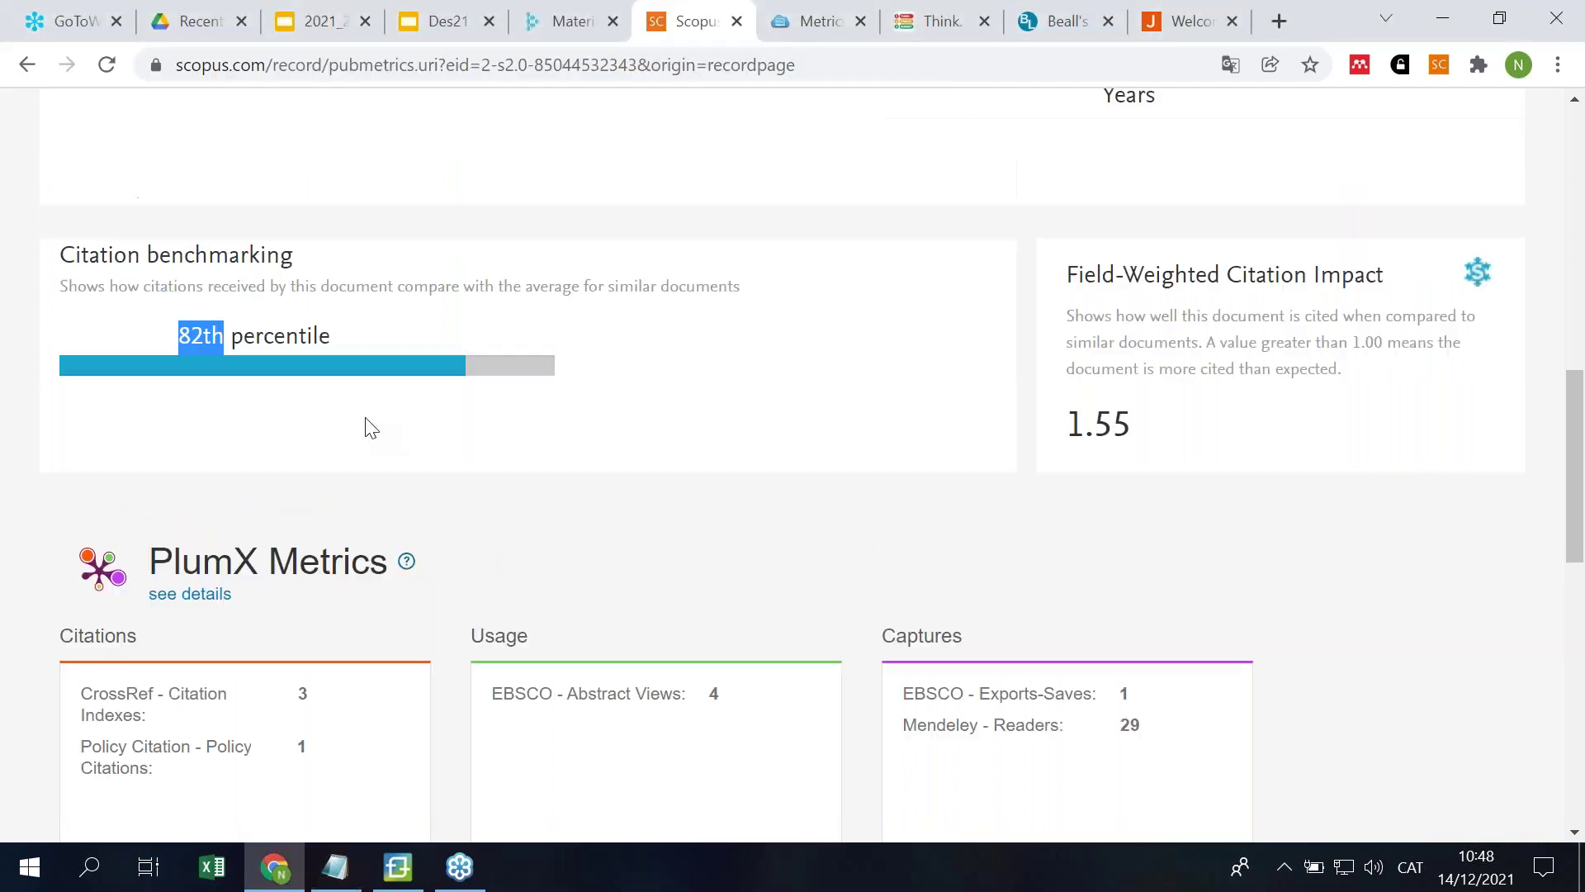
pyautogui.scroll(10, 371, 427)
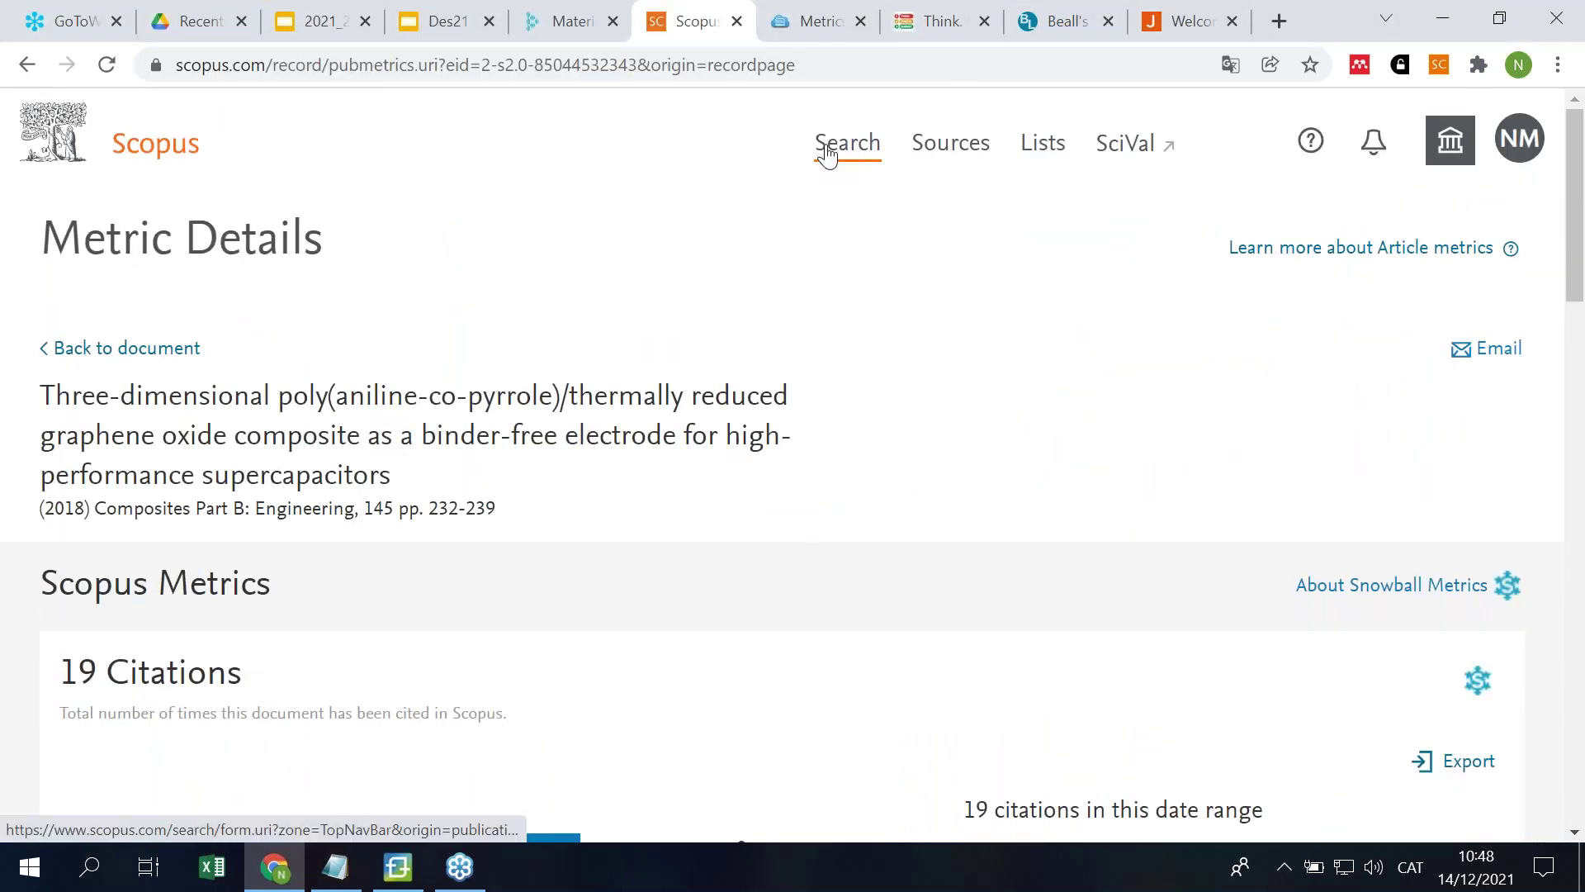
pyautogui.click(826, 154)
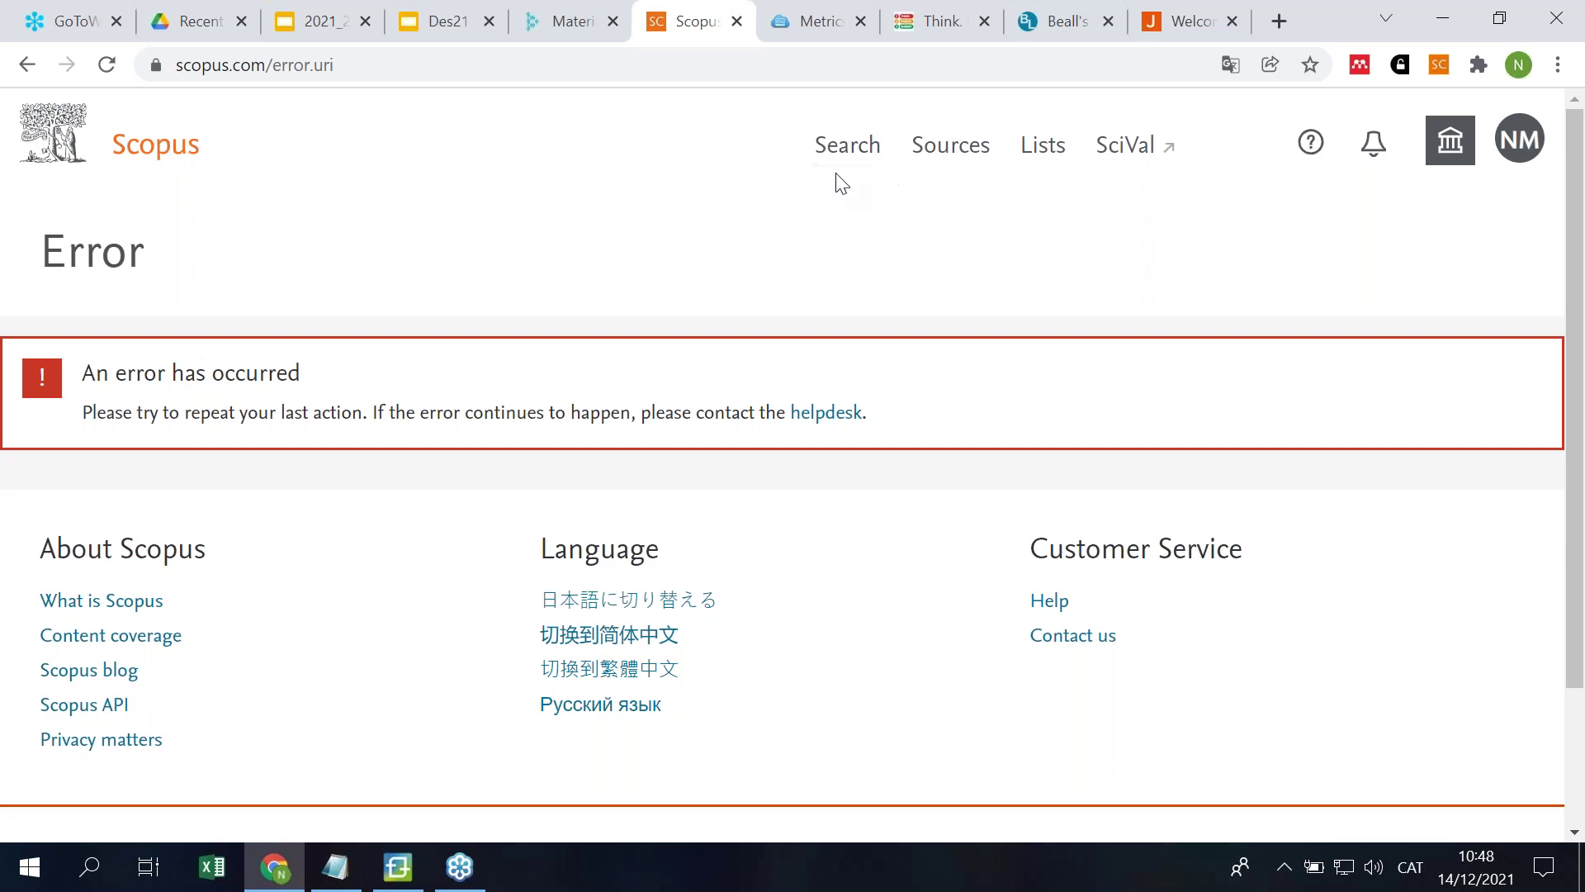
pyautogui.click(847, 156)
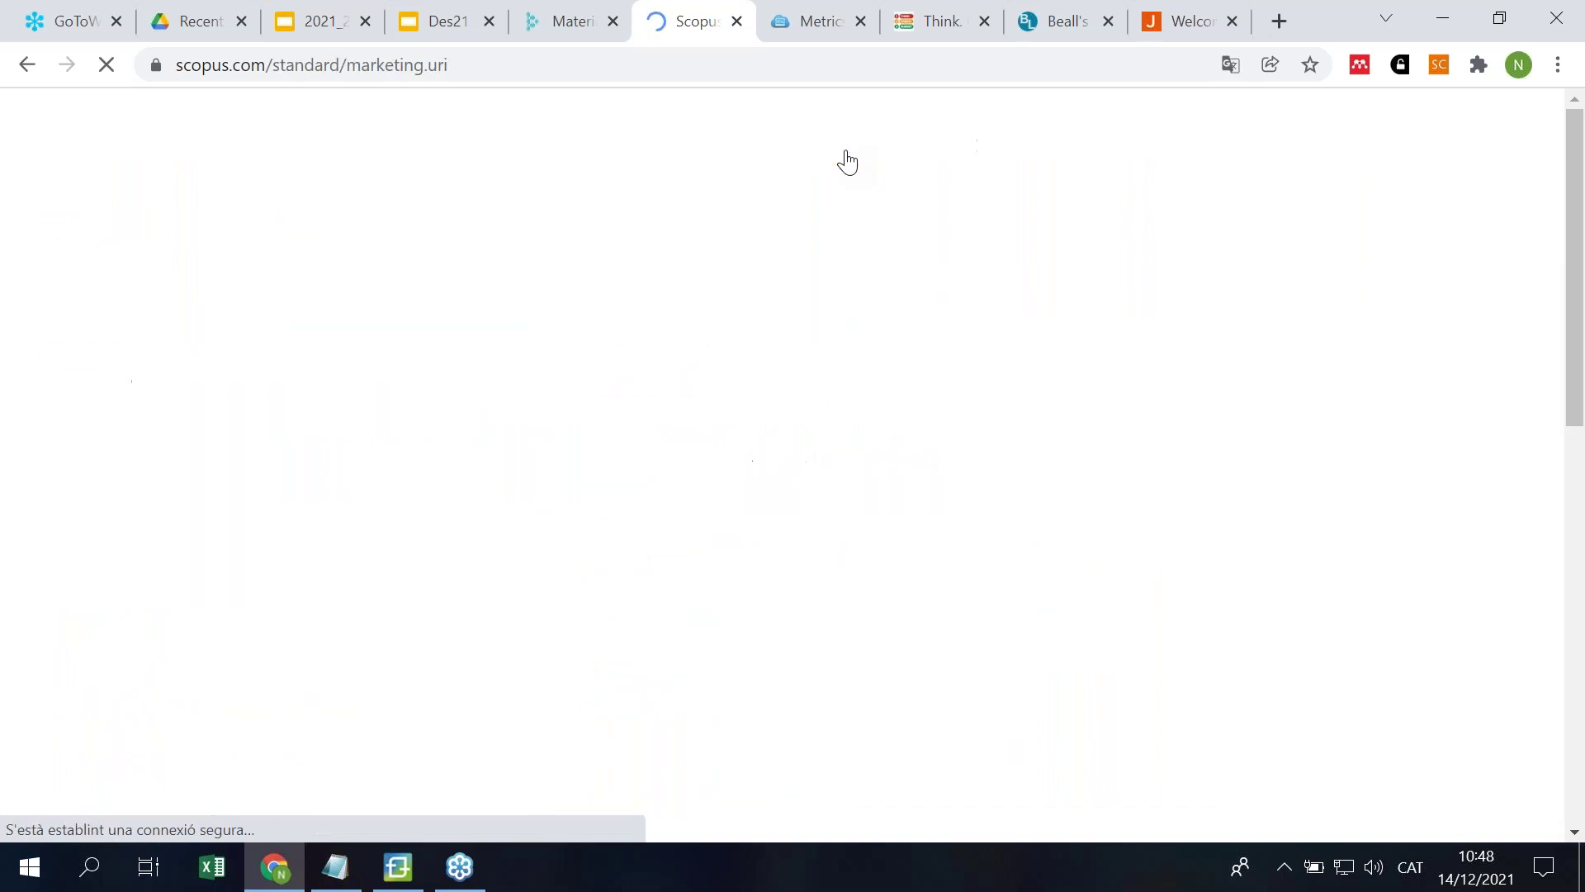
# Step: Sign in to Scopus again with the personal e-mail account, entering the account password
pyautogui.click(1478, 147)
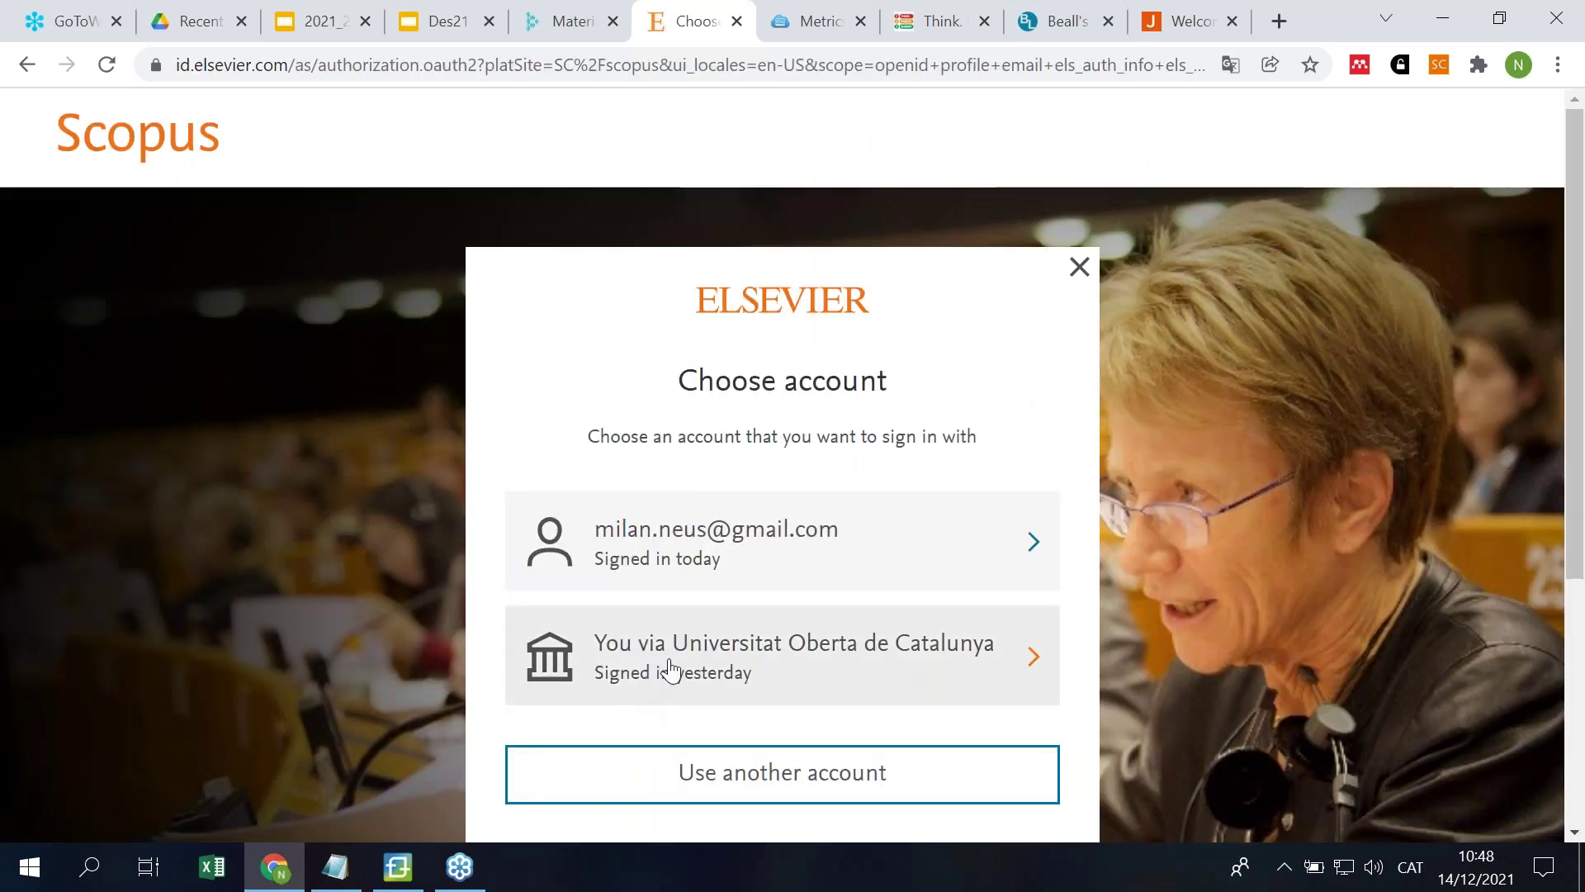
pyautogui.click(545, 569)
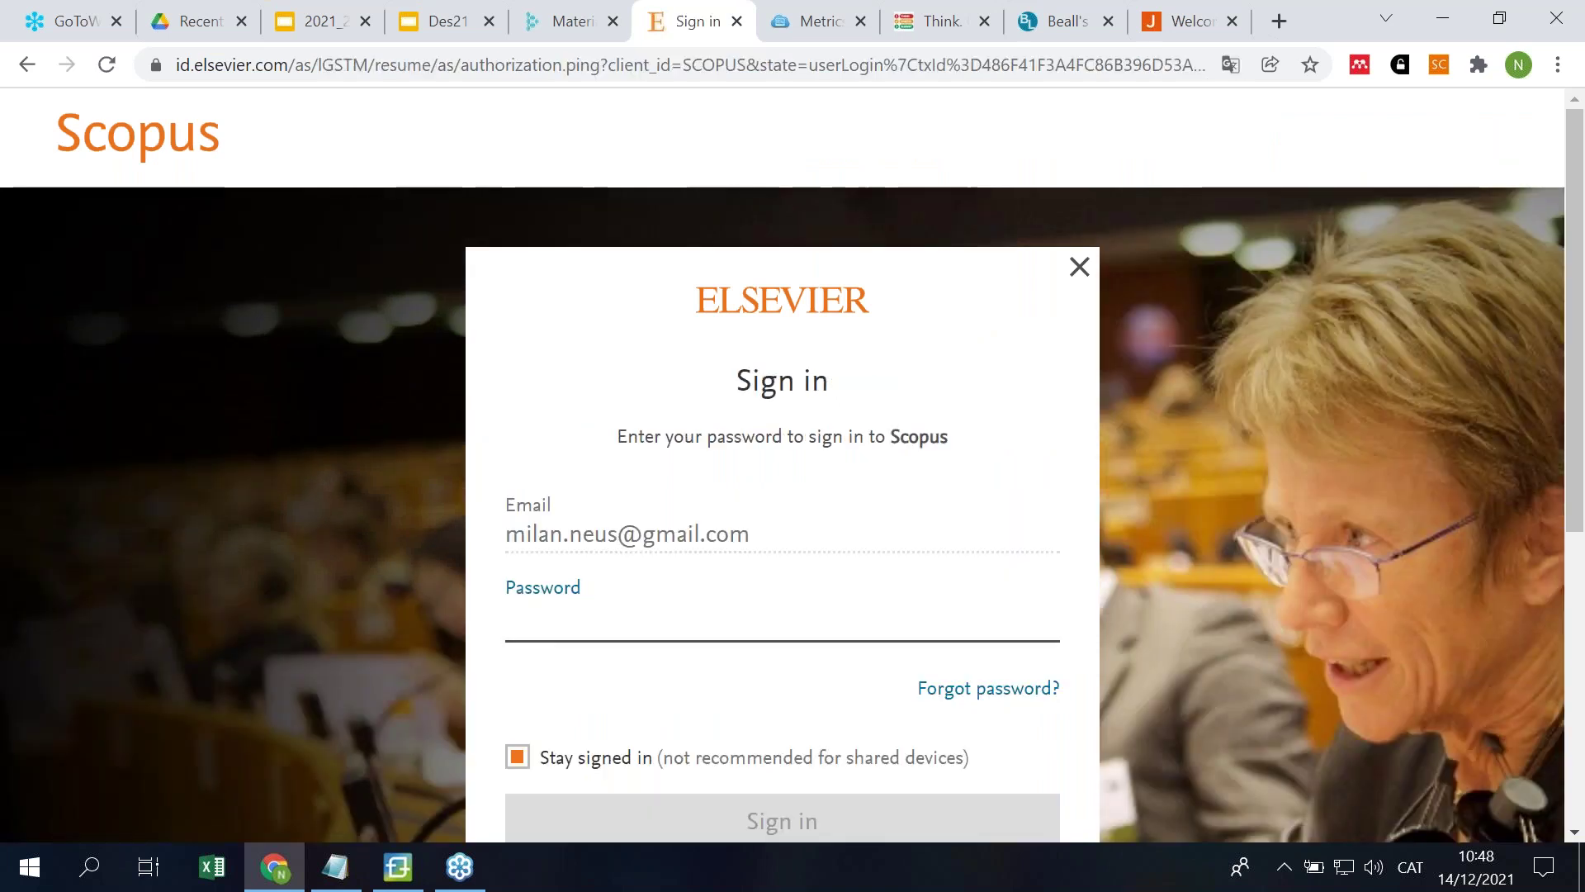
pyautogui.write('••••')
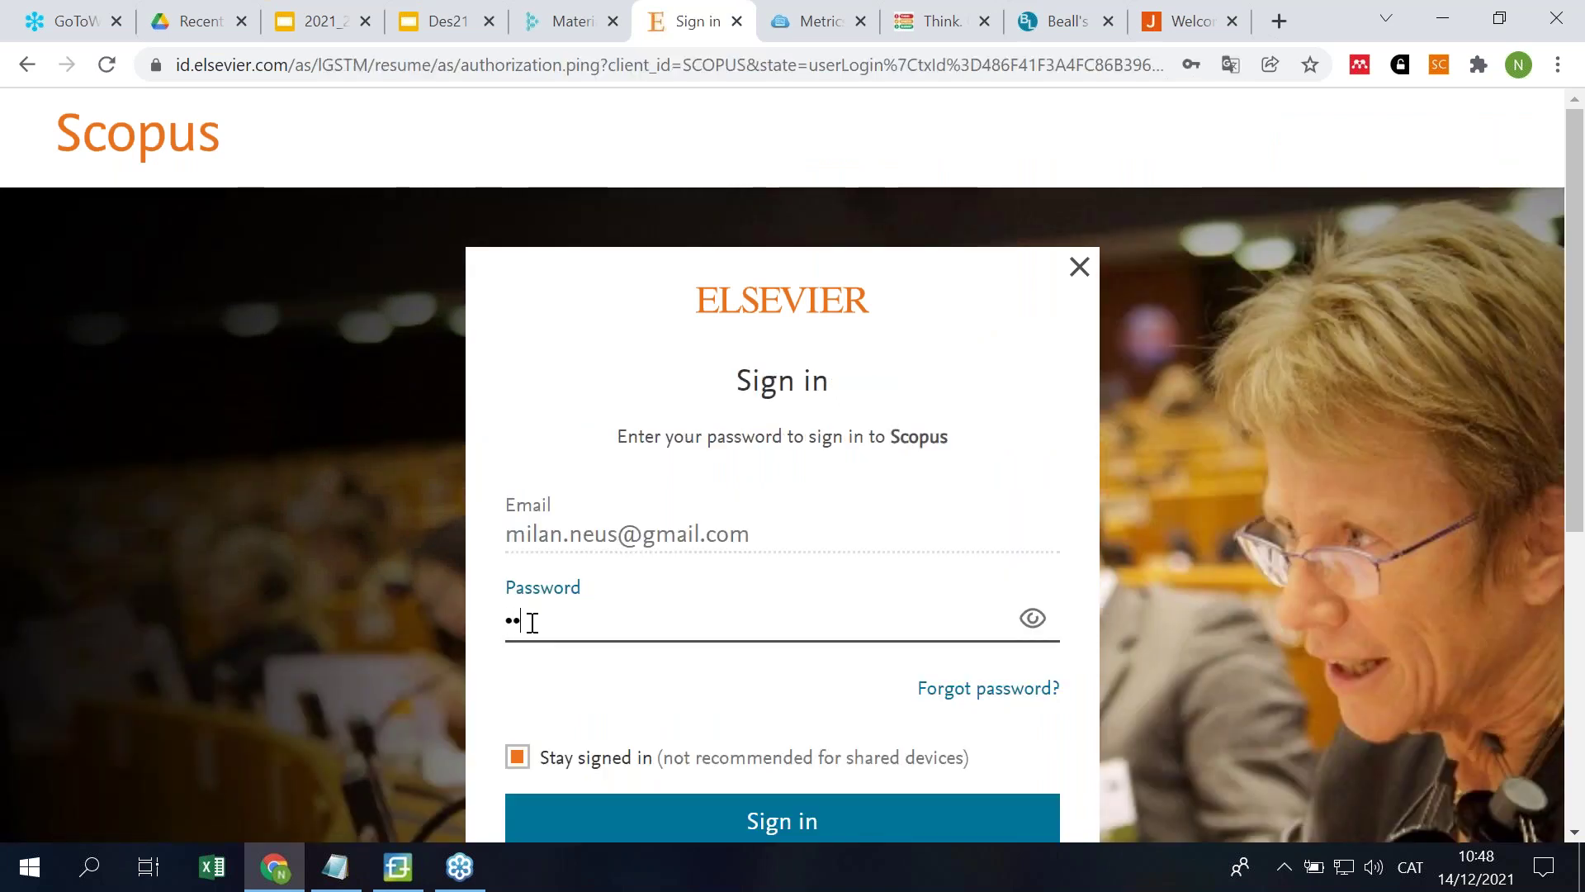
pyautogui.press('BackSpace')
pyautogui.write('•••••••')
pyautogui.press('Return')
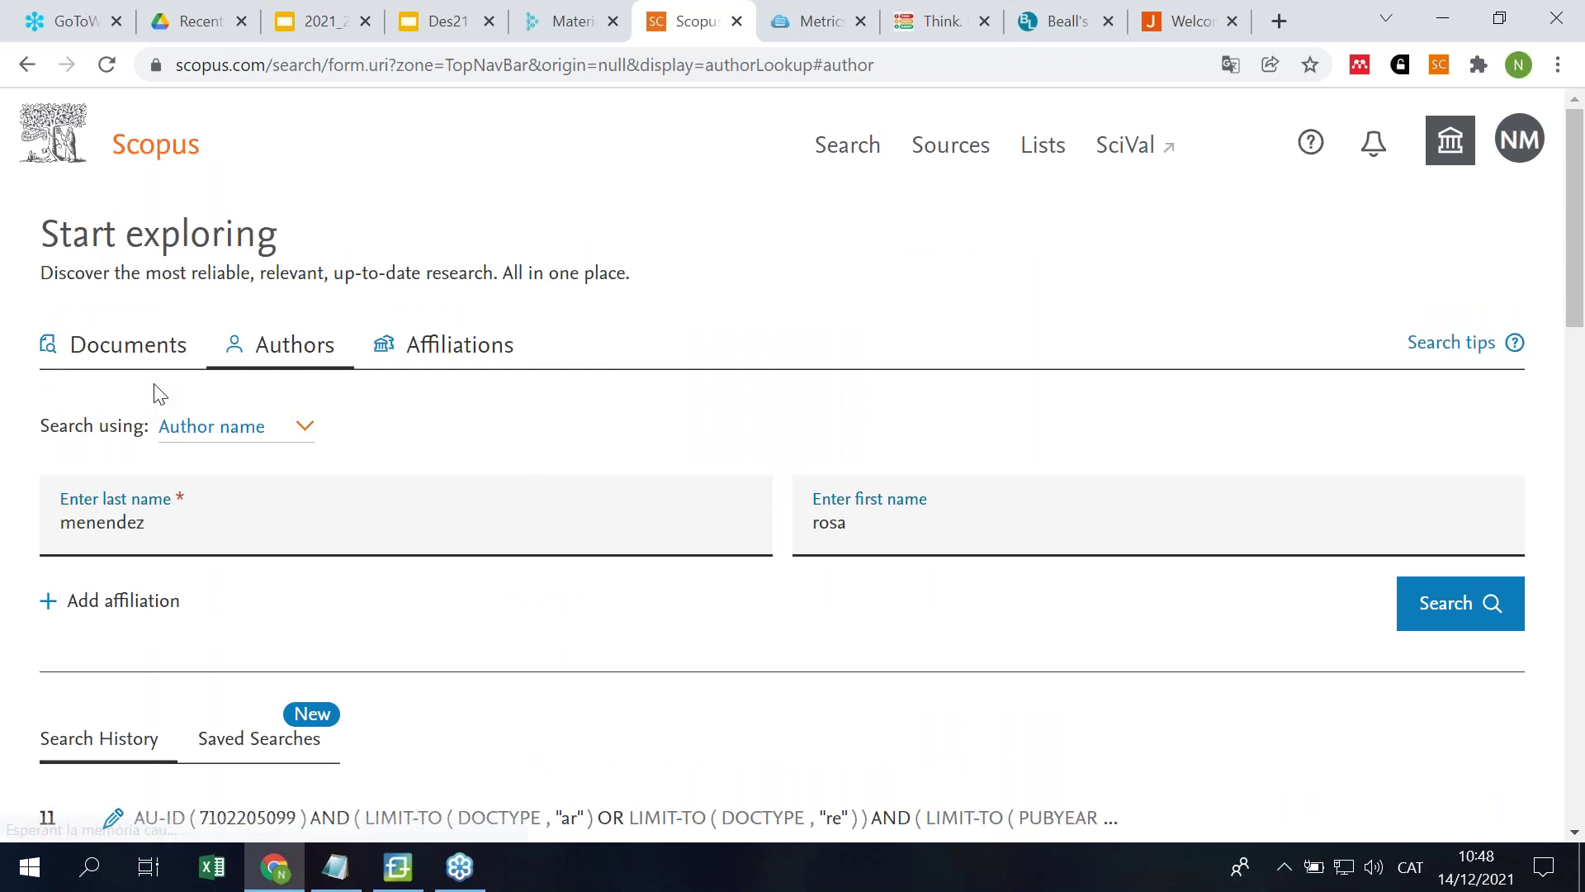
# Step: Search documents by article title for "Large-scale GWAS reveals insights into the genetic architecture of same-sex sexual behavior"
pyautogui.click(128, 365)
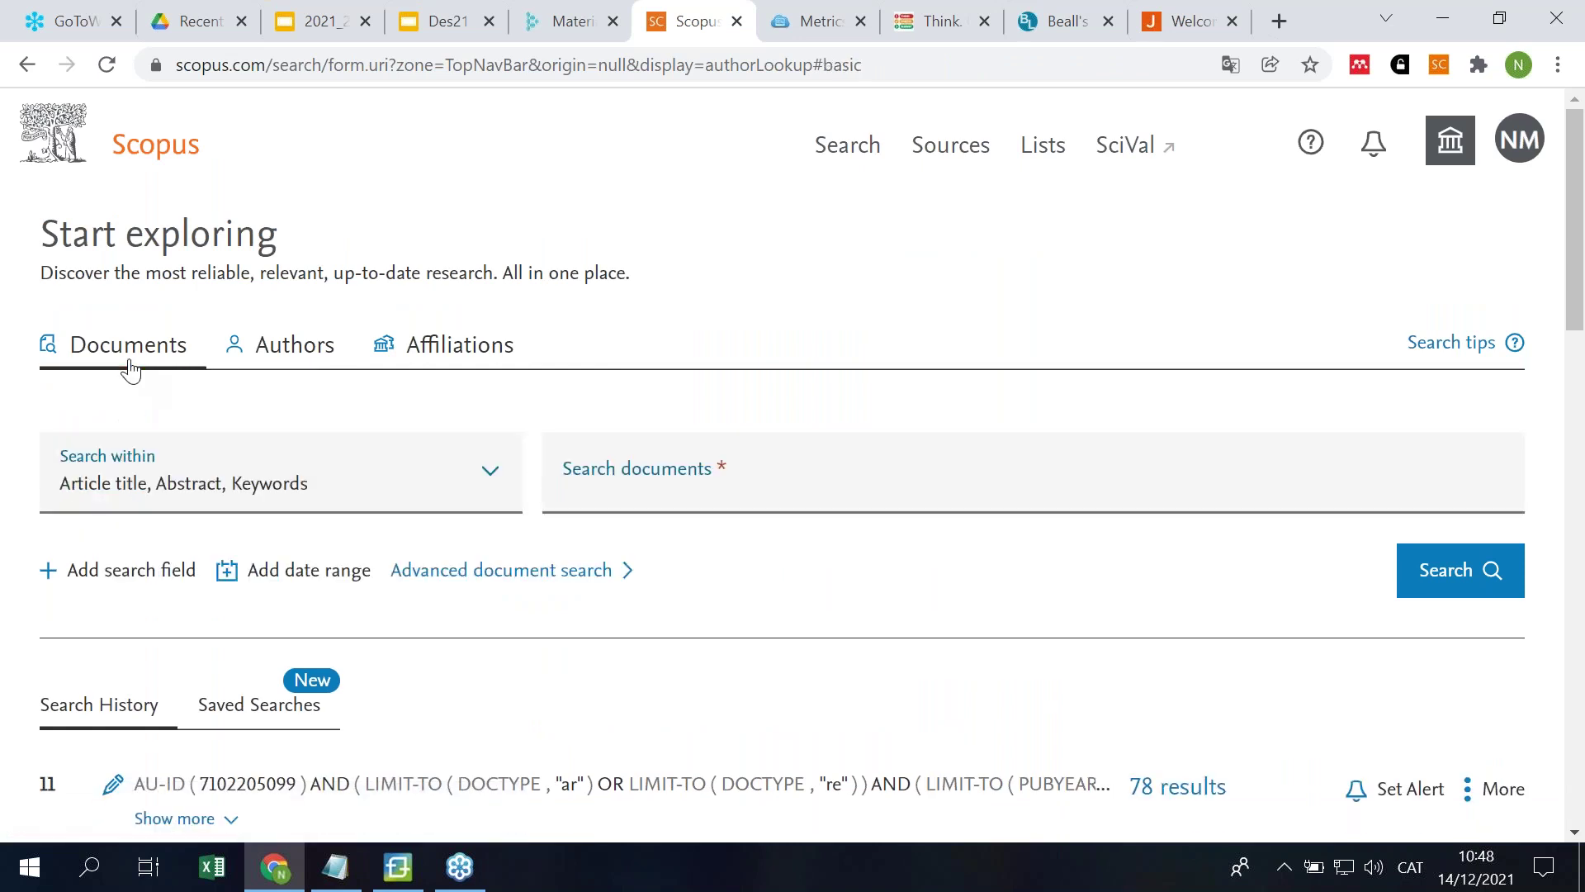
pyautogui.click(661, 493)
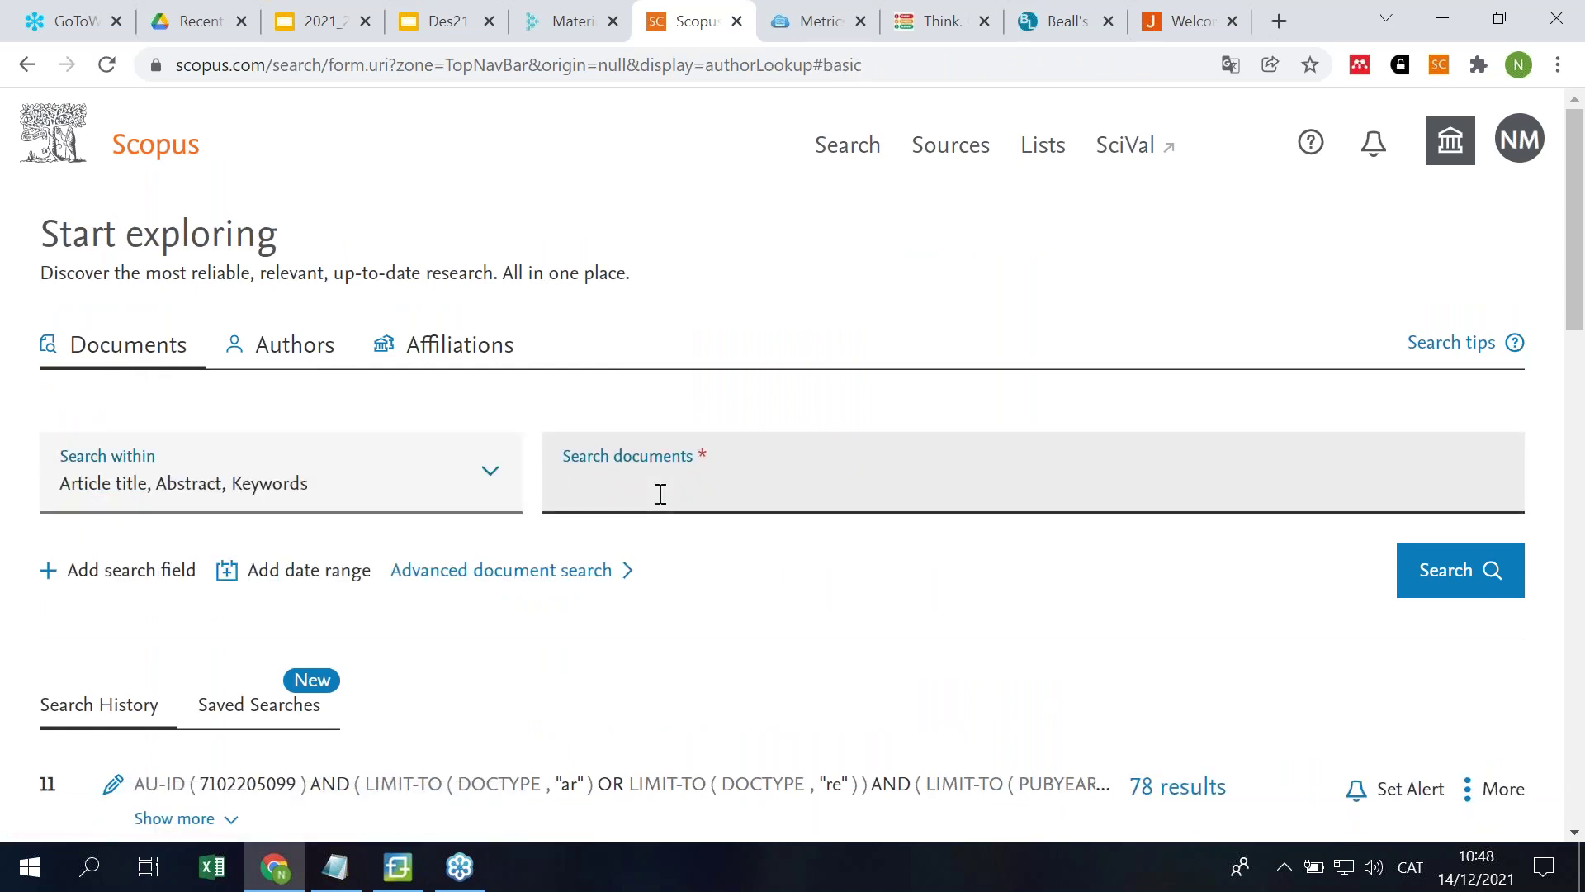
pyautogui.write('Large-scale GWAS reveals insights into the genetic architecture of same-sex sexual behavior')
pyautogui.click(393, 493)
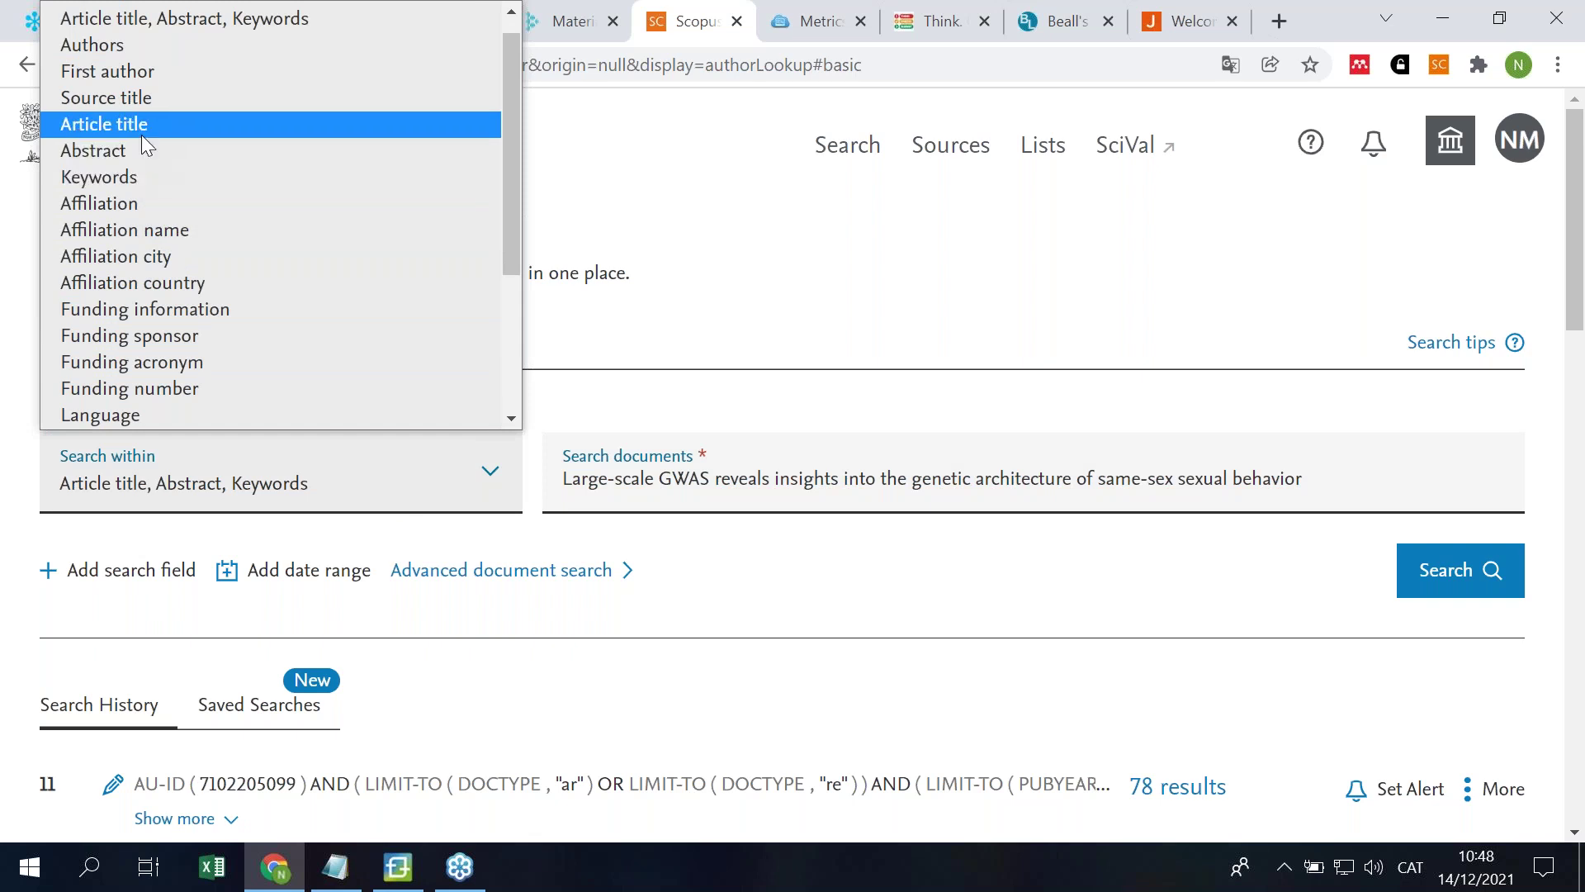
pyautogui.click(141, 135)
pyautogui.click(1432, 571)
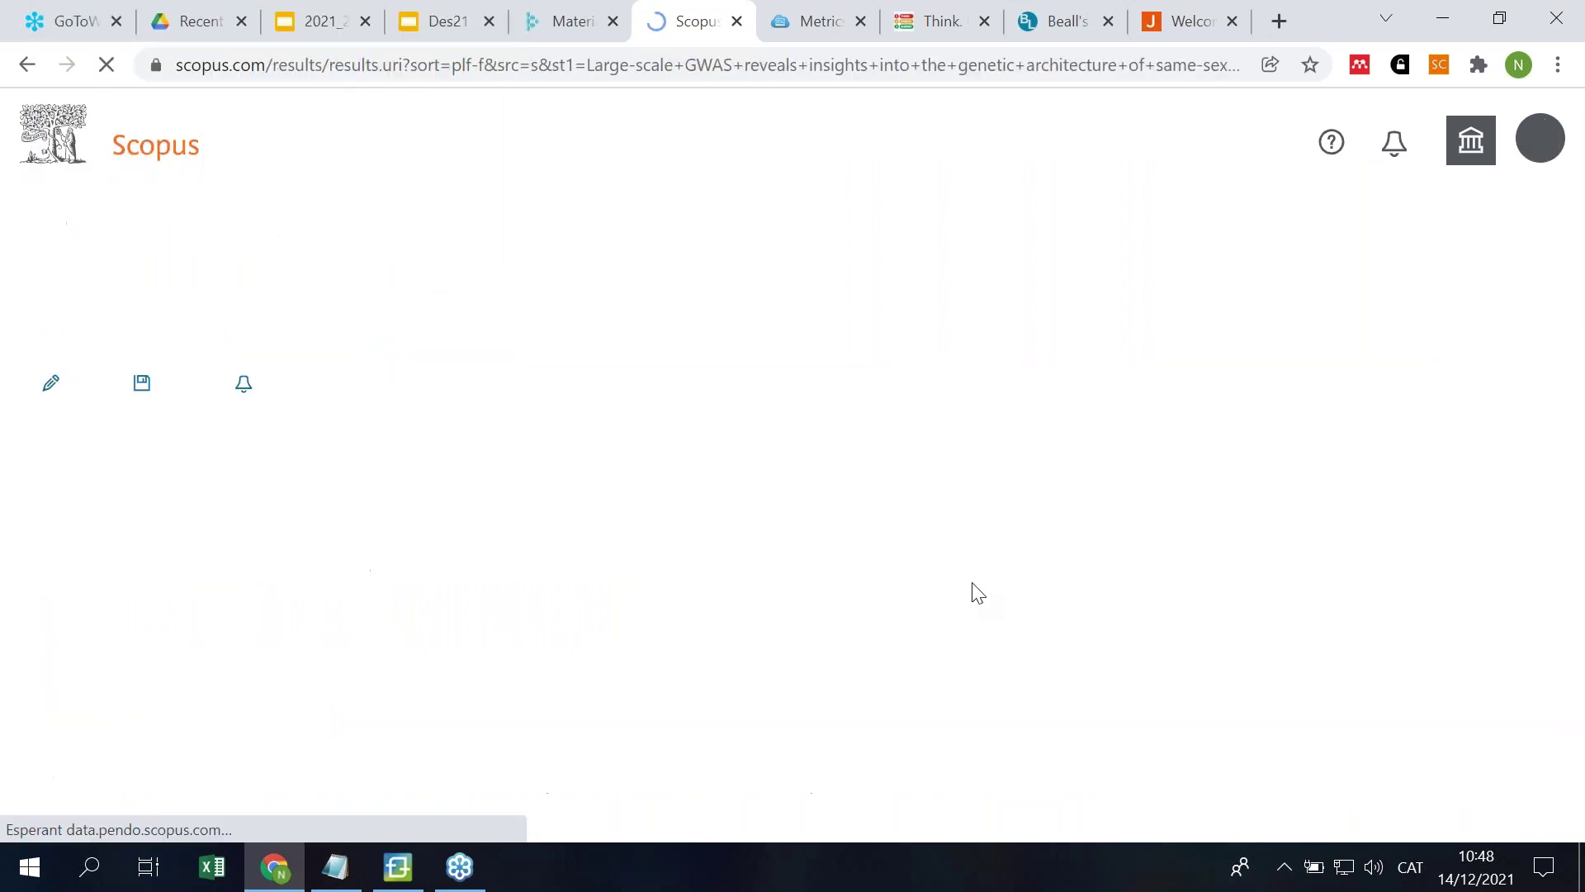
pyautogui.scroll(-3, 758, 370)
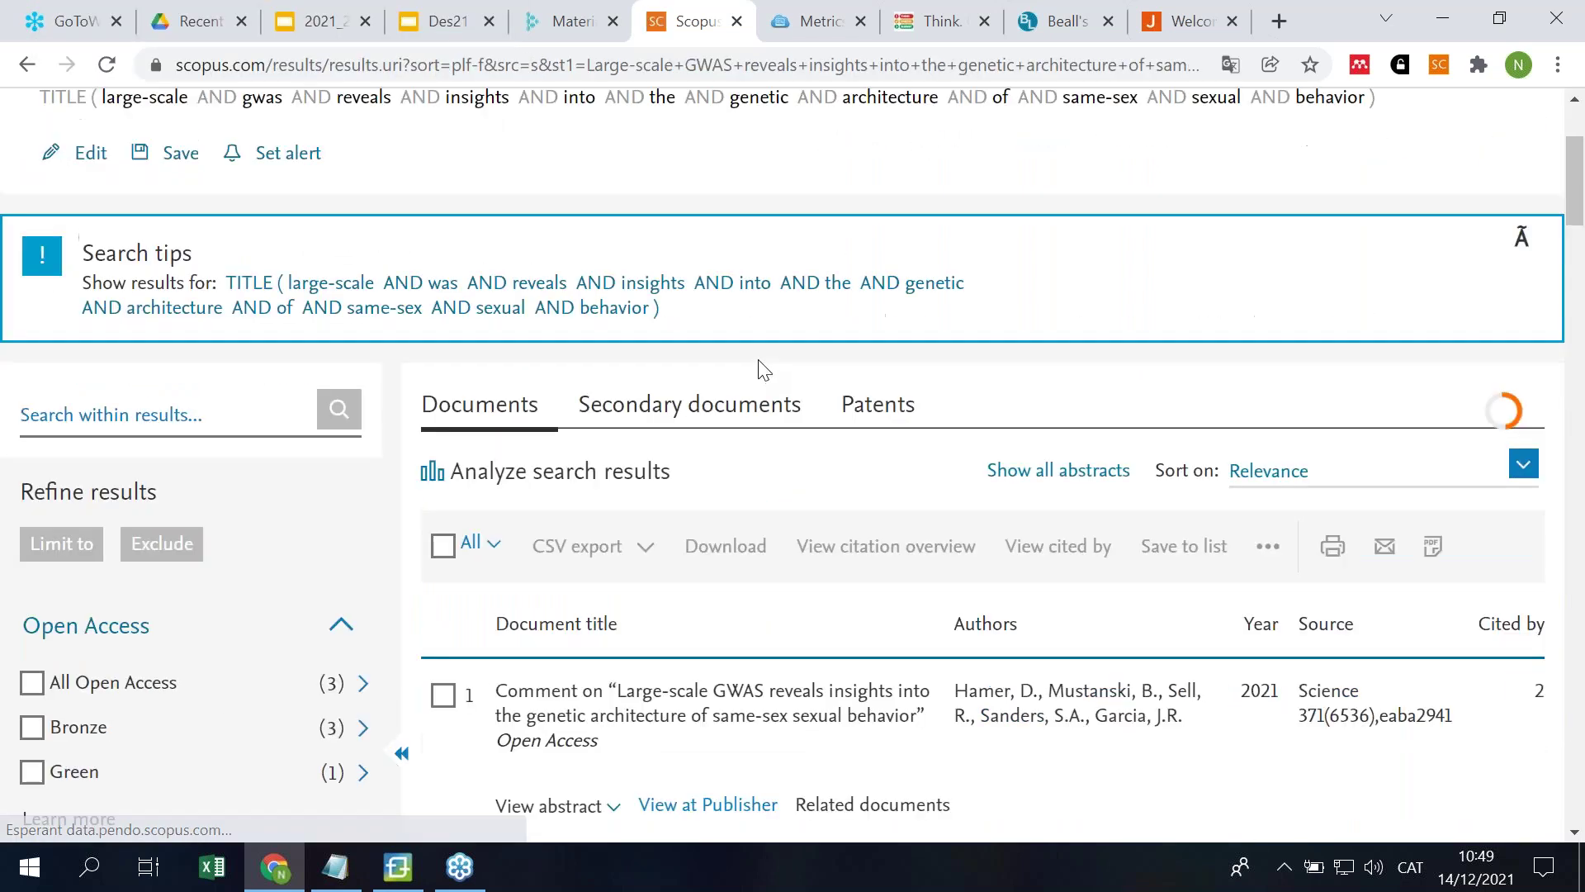
pyautogui.scroll(-3, 764, 369)
pyautogui.click(726, 441)
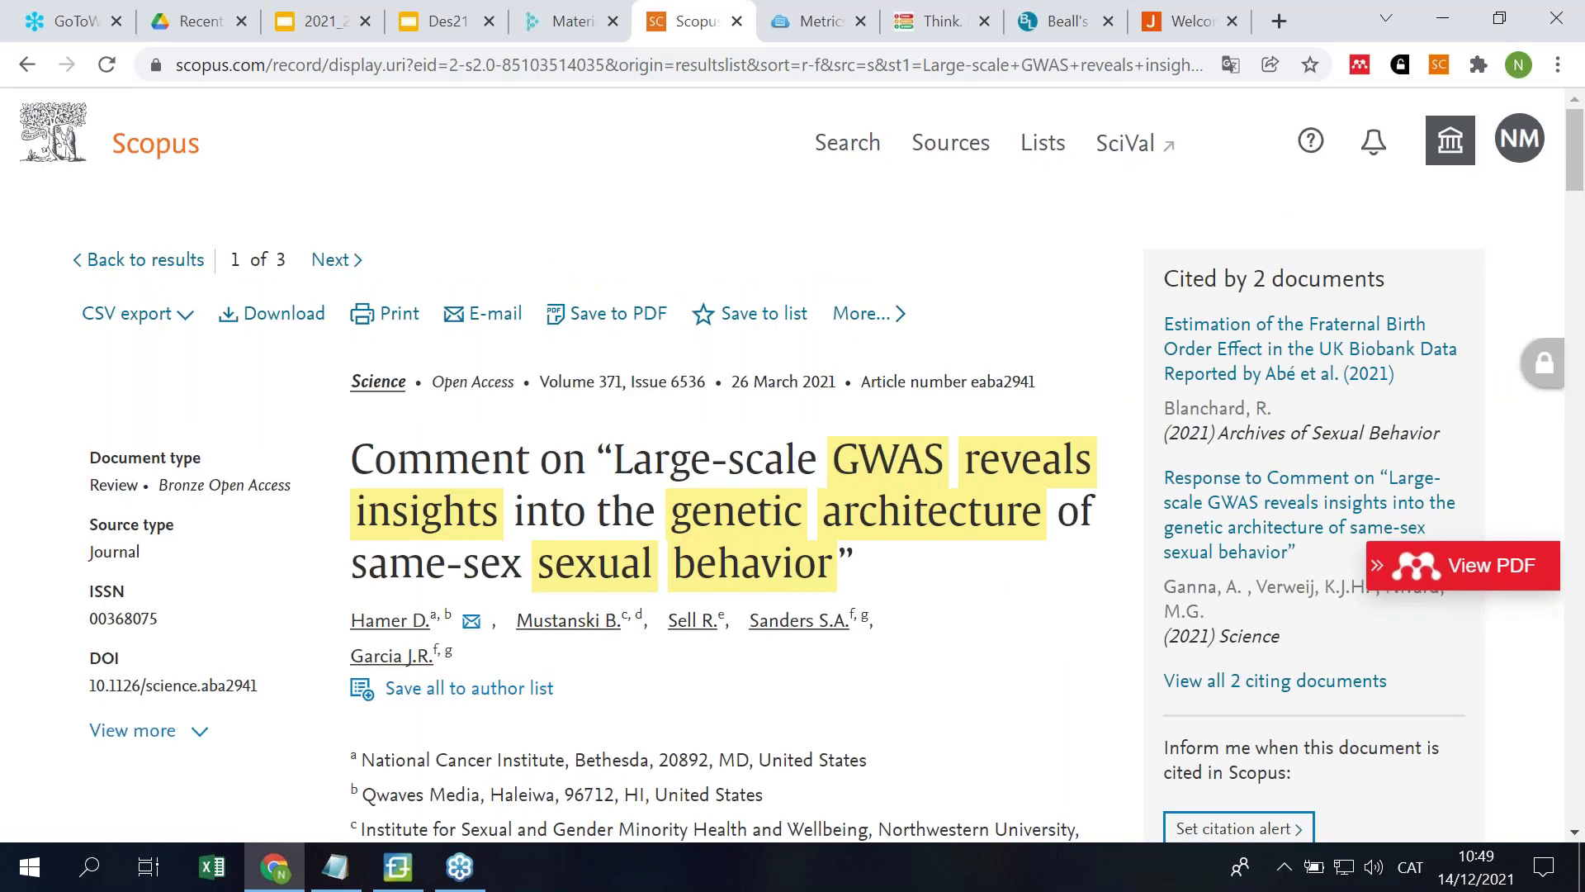
pyautogui.scroll(-3, 638, 421)
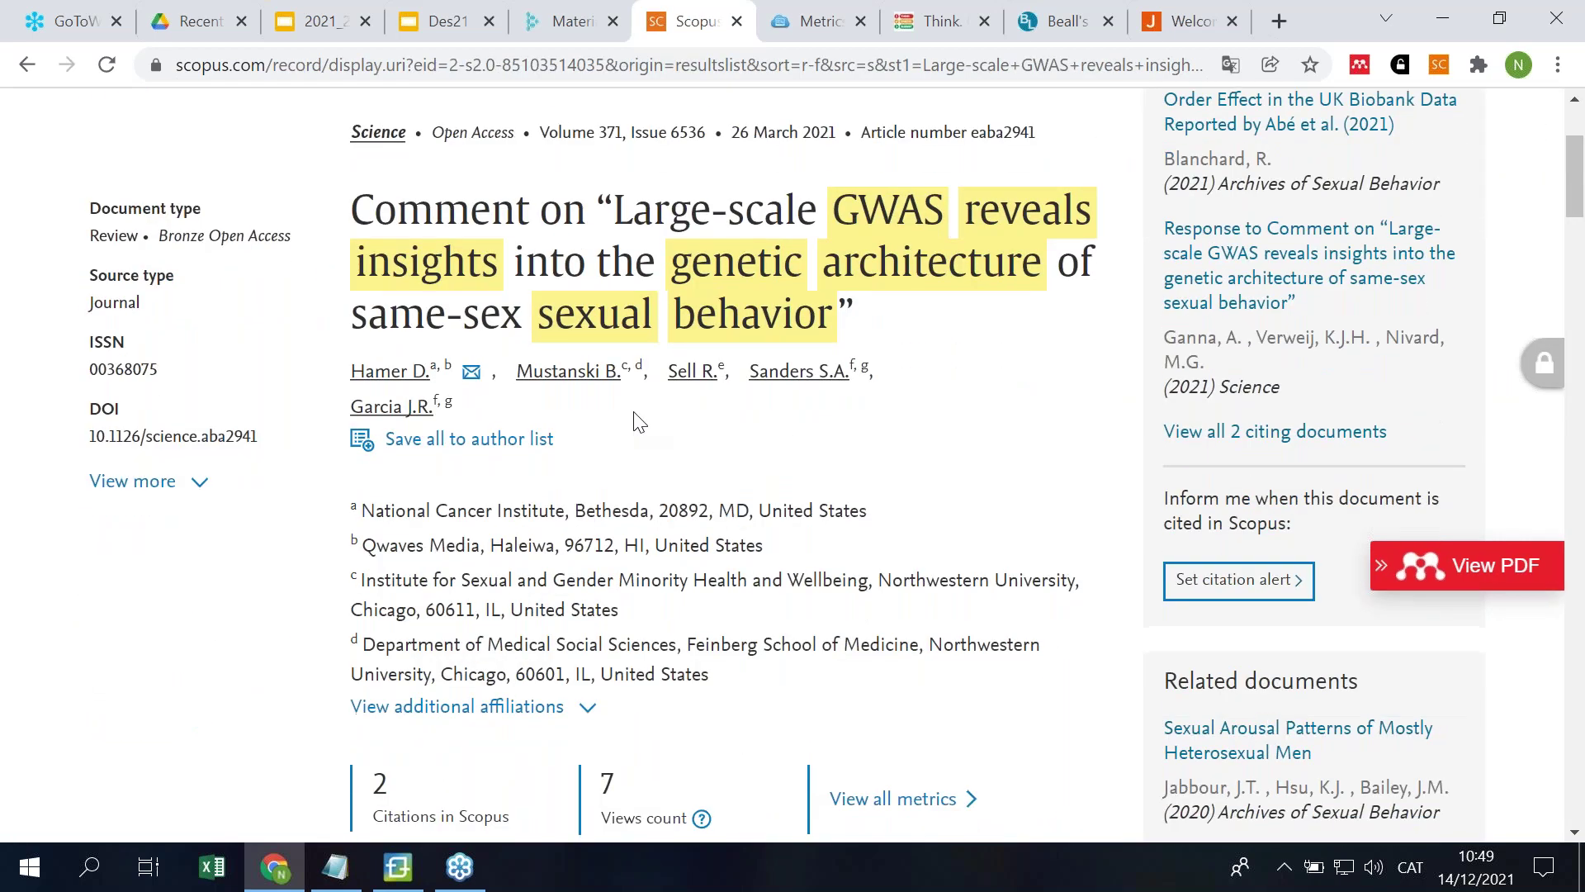
pyautogui.scroll(-4, 638, 421)
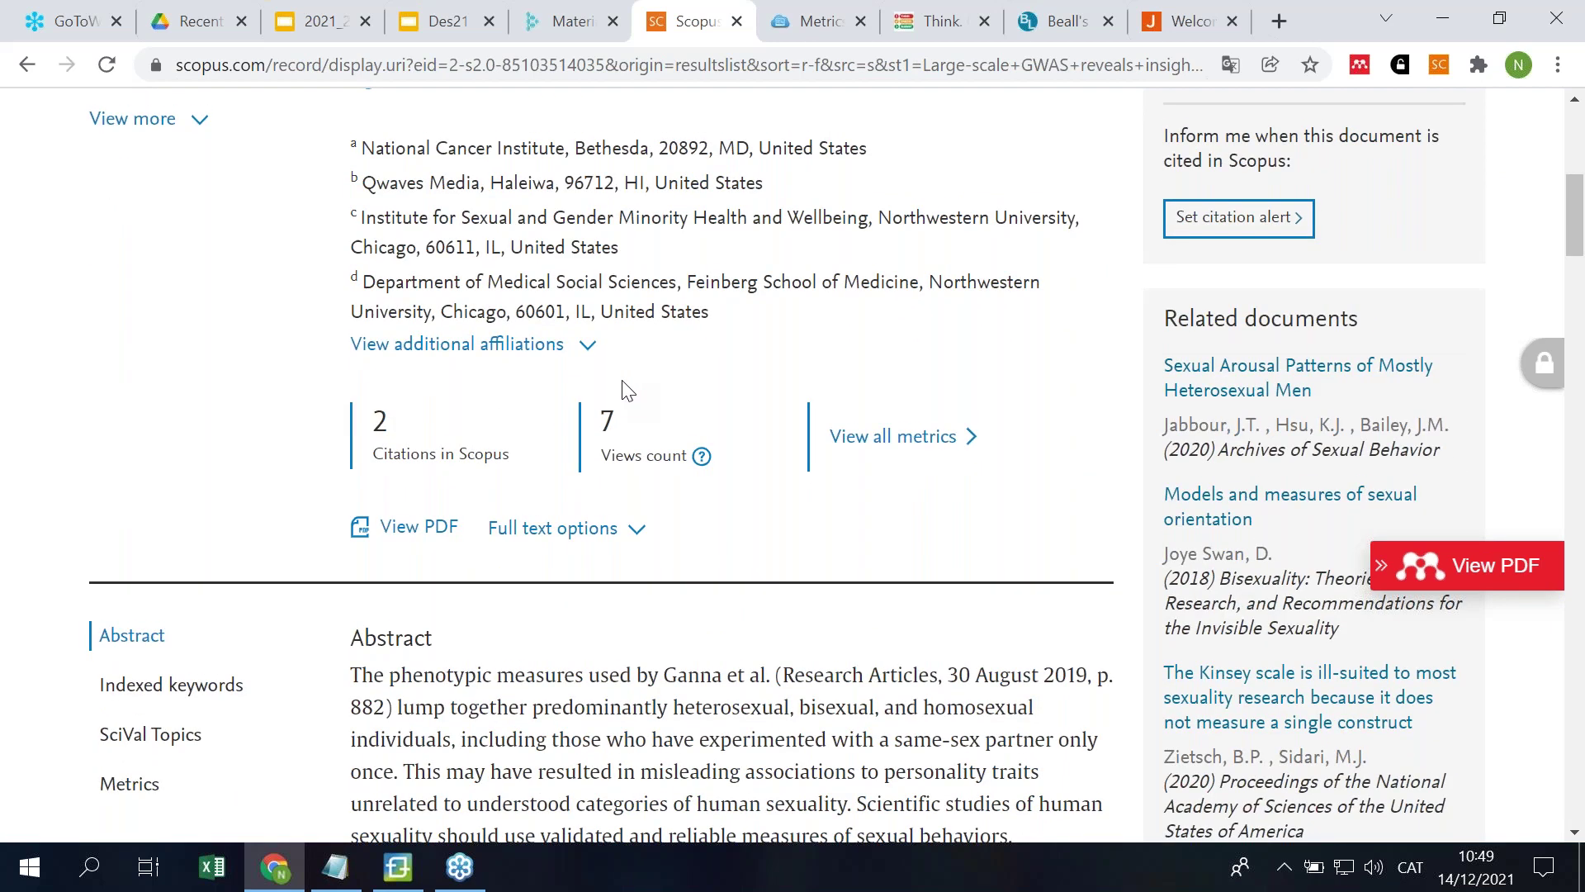
pyautogui.scroll(8, 628, 388)
pyautogui.click(27, 64)
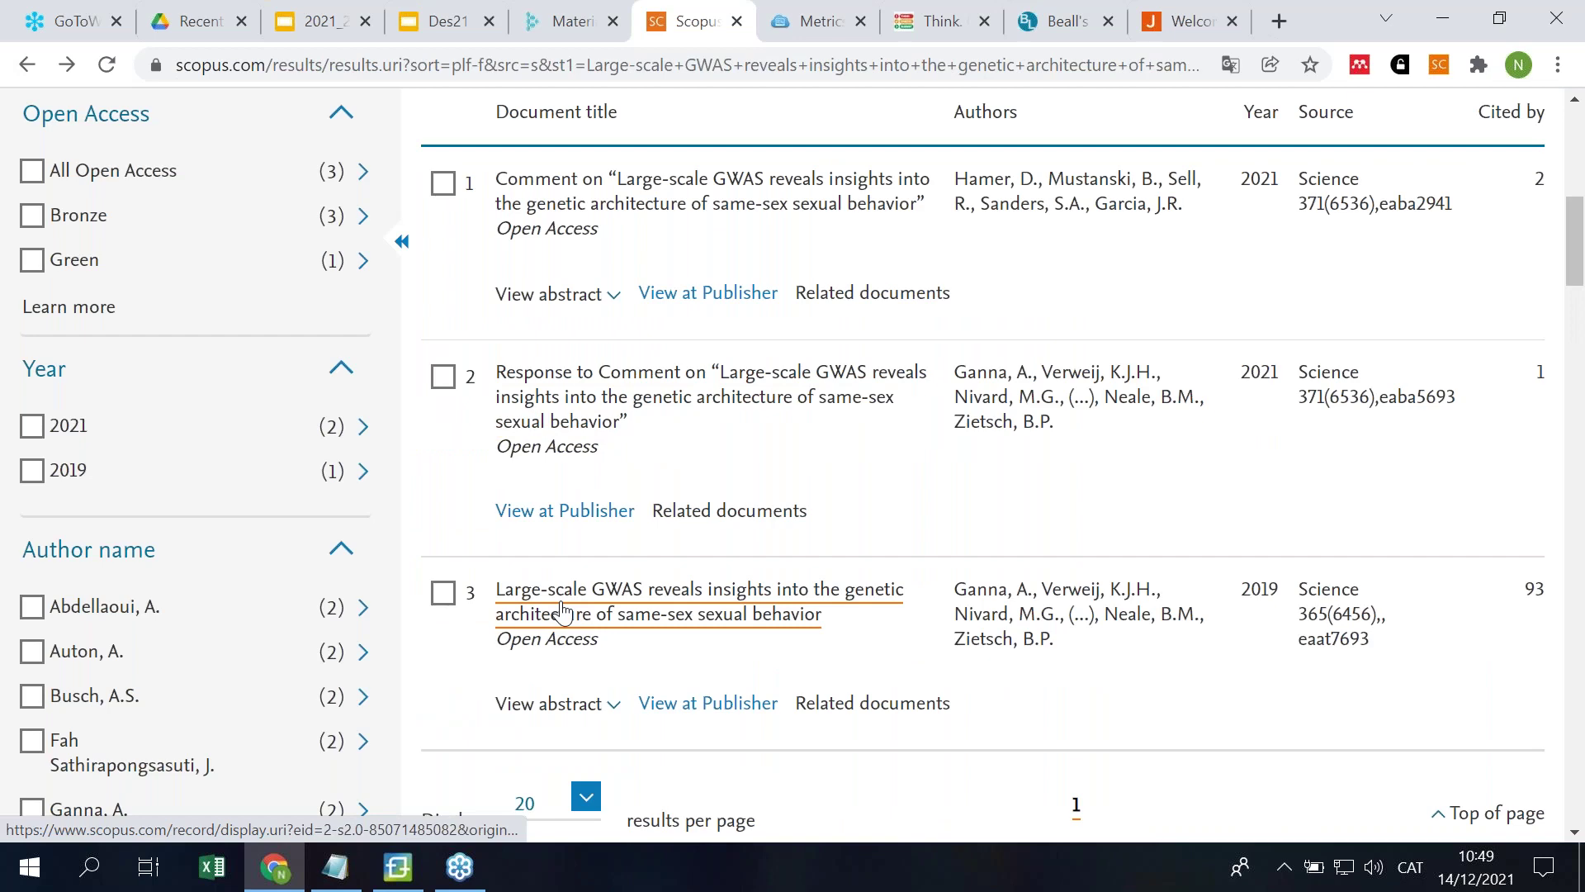
# Step: Open the original 2019 Science article about large-scale GWAS from the results and bring up its full metric details
pyautogui.click(562, 611)
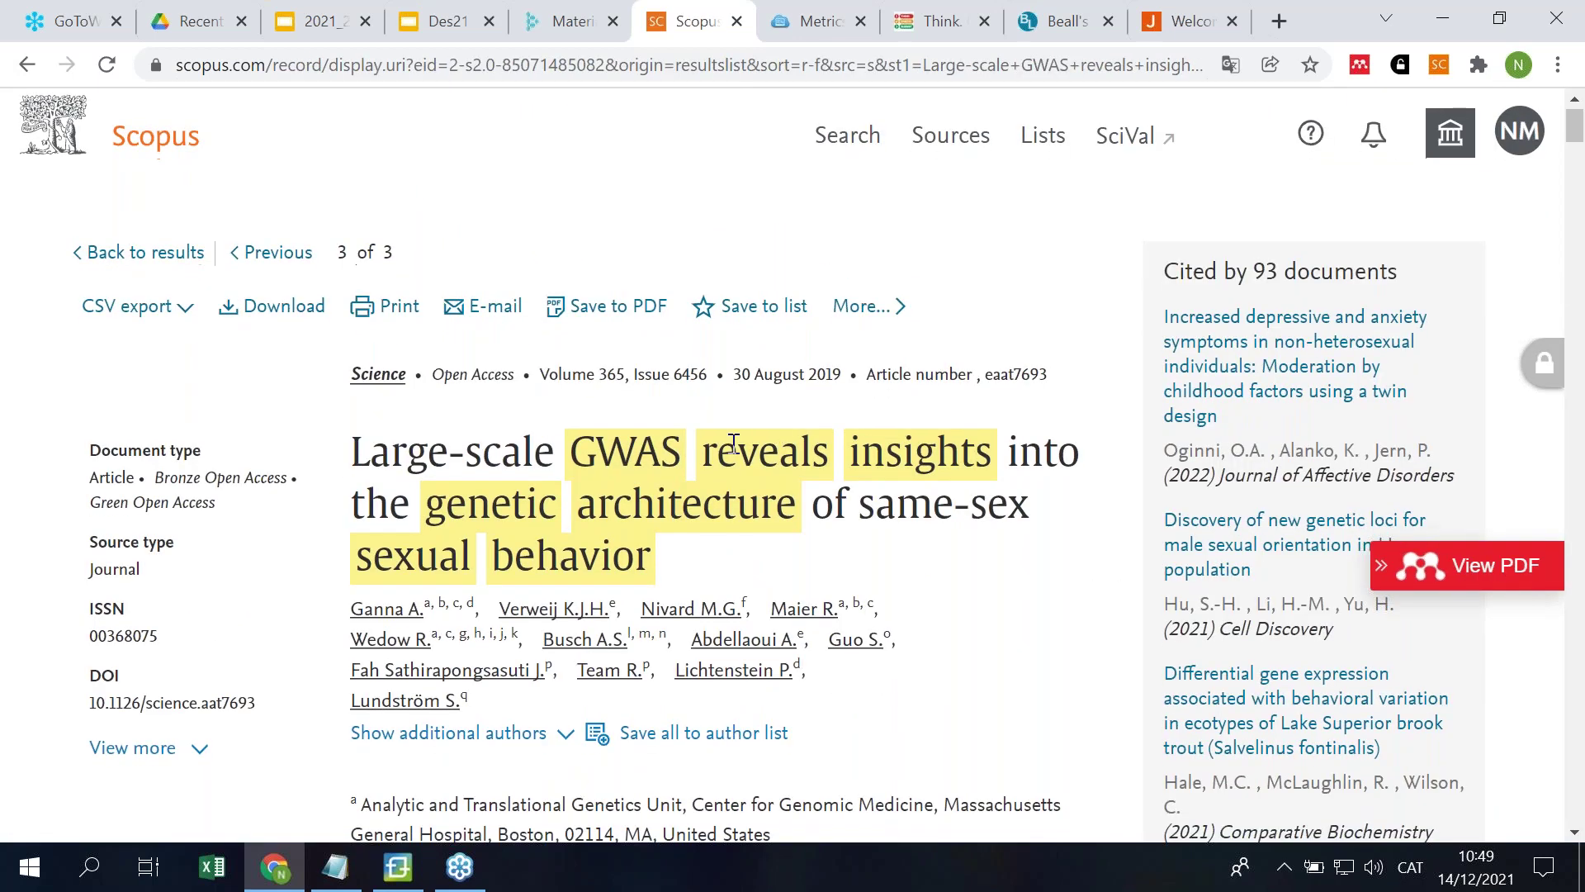
pyautogui.scroll(-6, 497, 582)
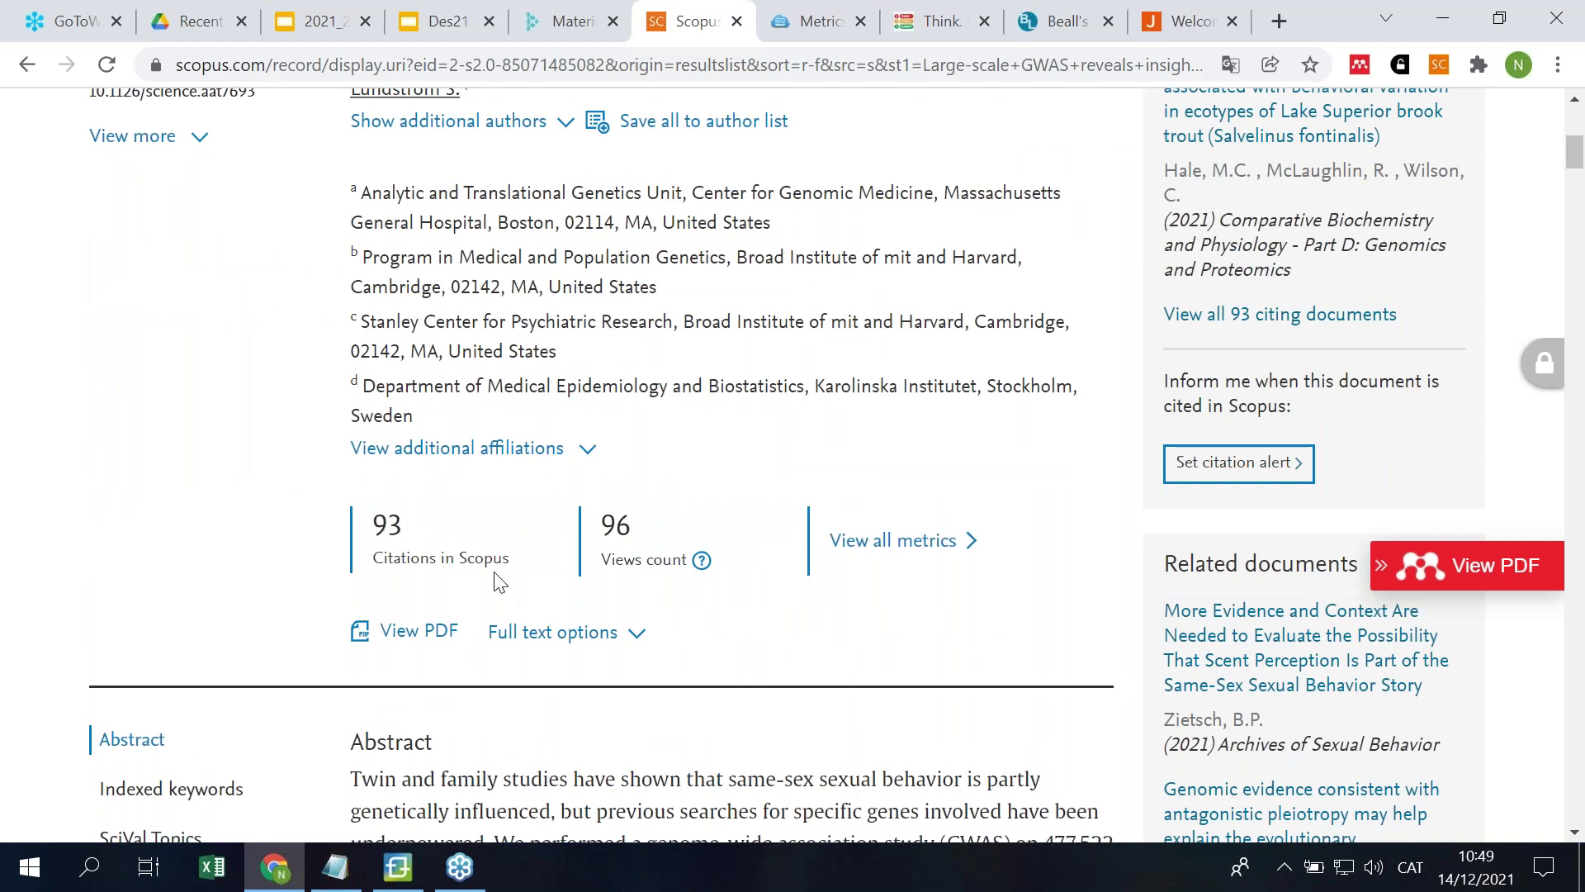
pyautogui.click(920, 557)
pyautogui.scroll(-2, 513, 653)
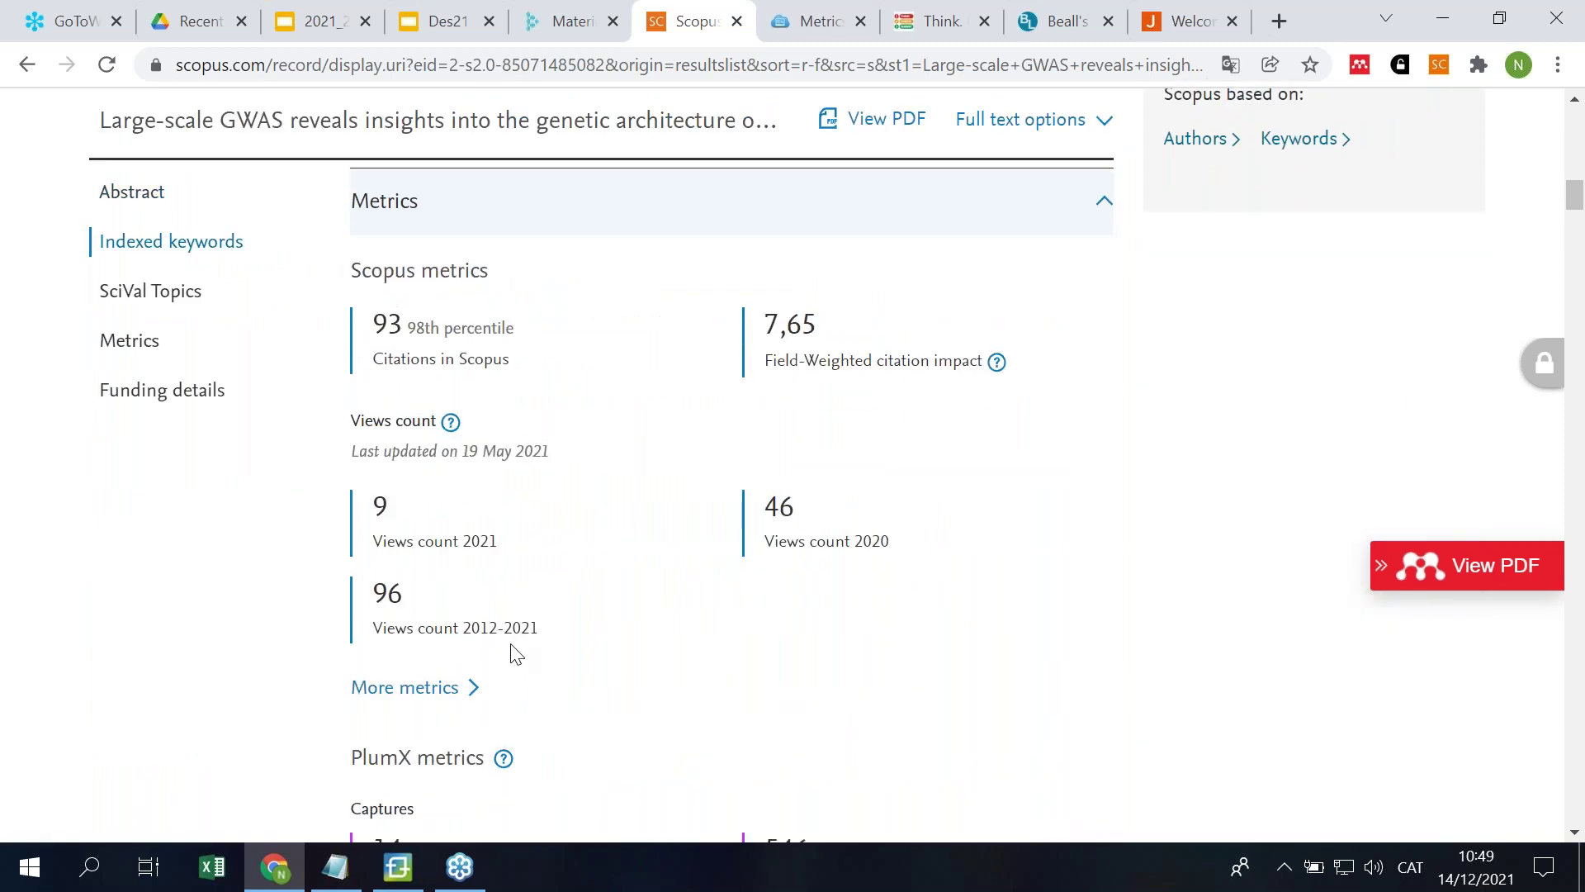
pyautogui.click(427, 568)
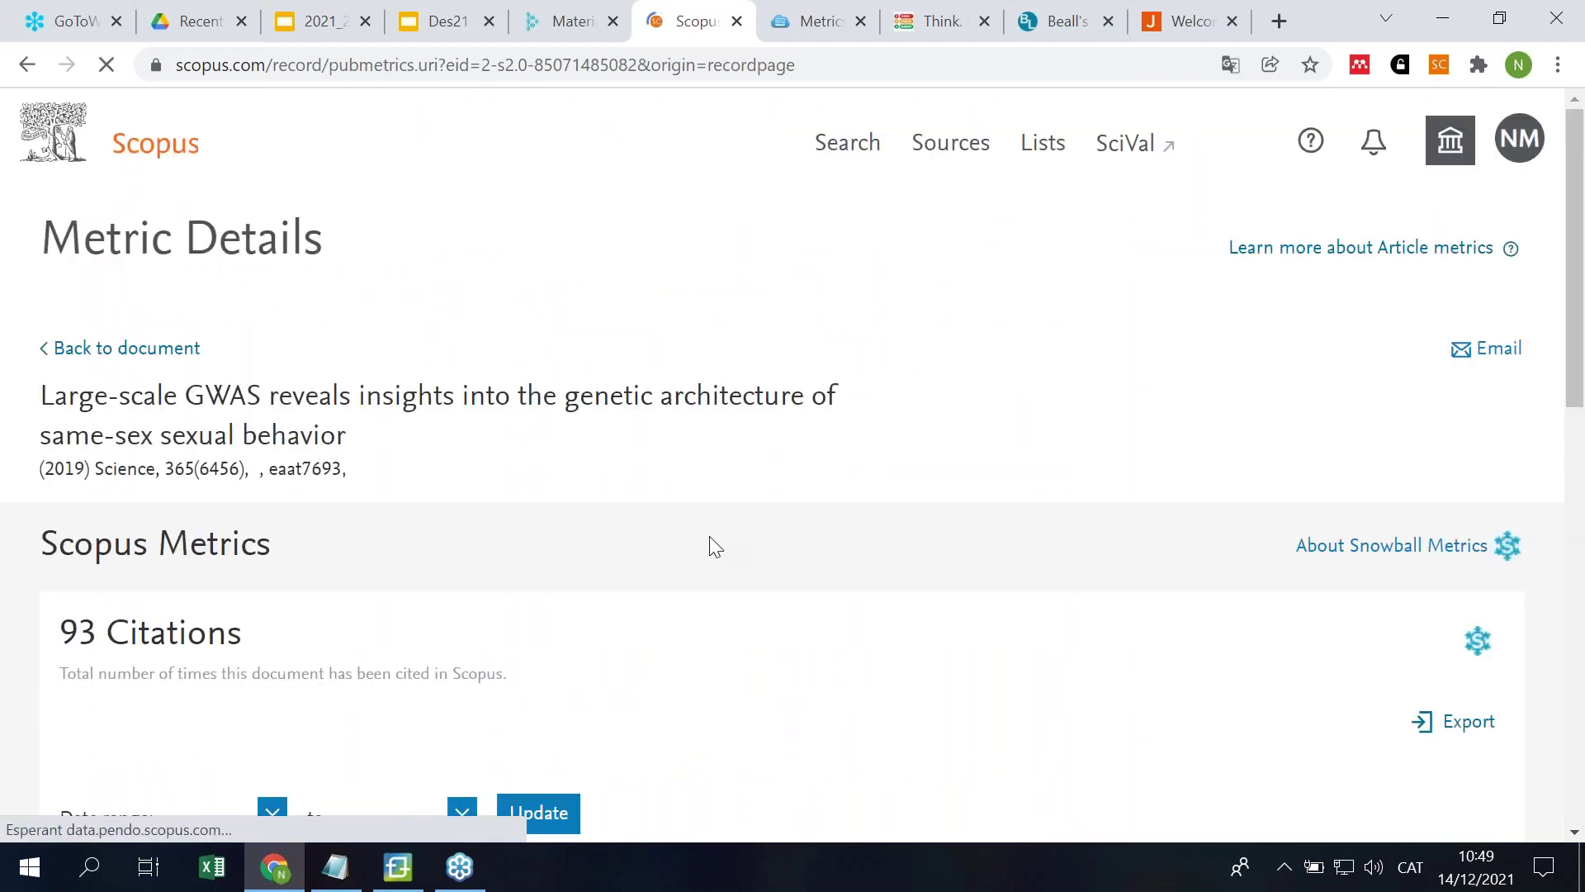
# Step: Look through the article's citation benchmarking and PlumX summary, and open the PlumX Metrics detail page
pyautogui.scroll(-5, 712, 505)
pyautogui.scroll(-5, 710, 483)
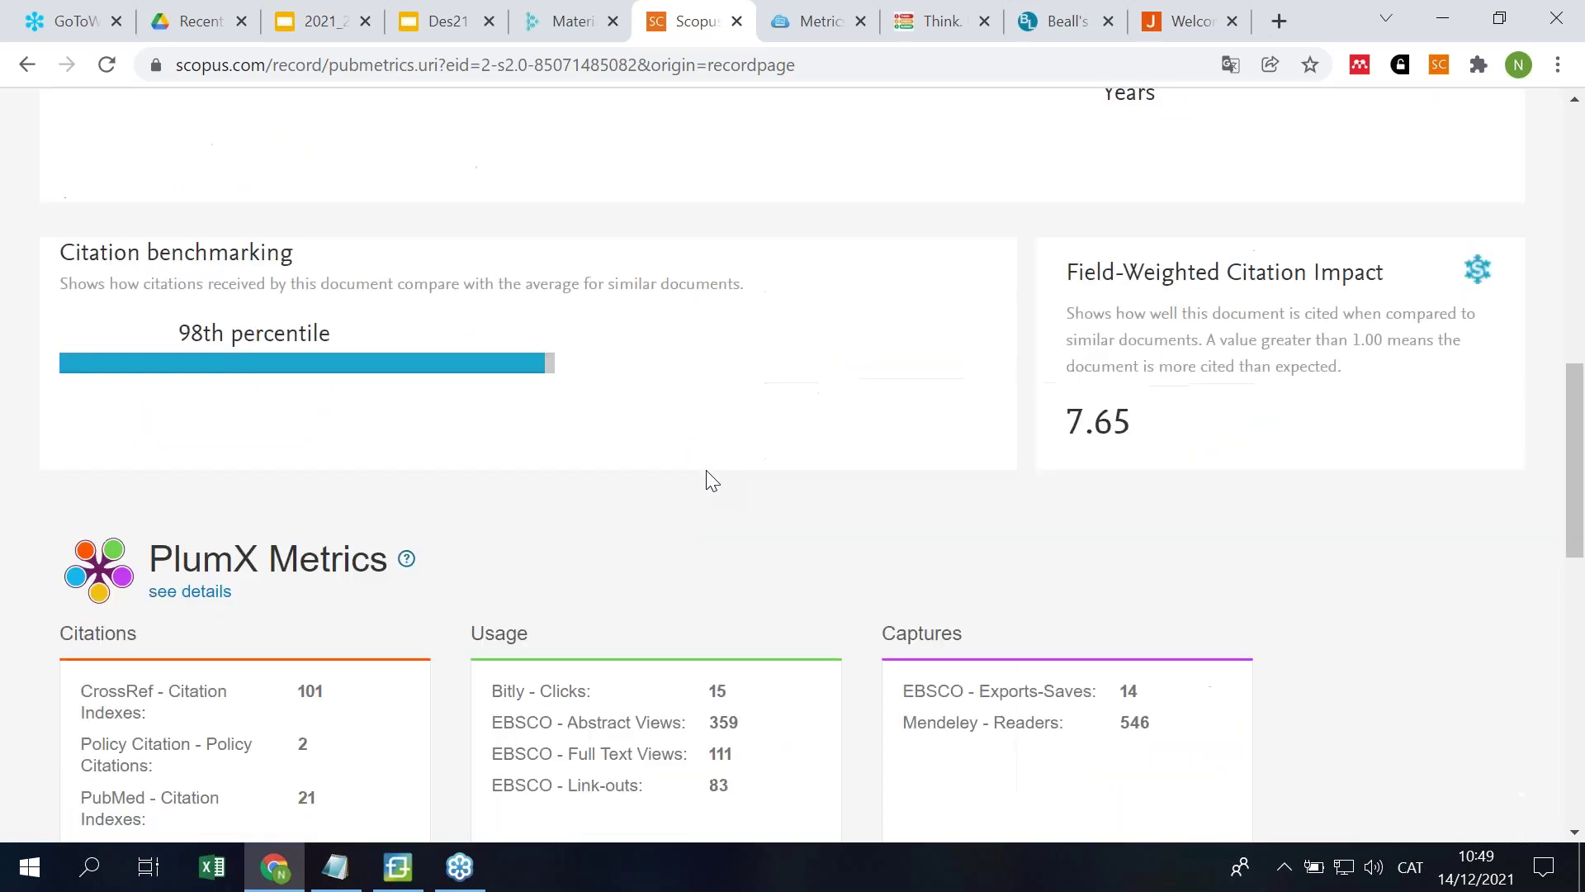
pyautogui.scroll(-1, 406, 429)
pyautogui.scroll(-2, 406, 427)
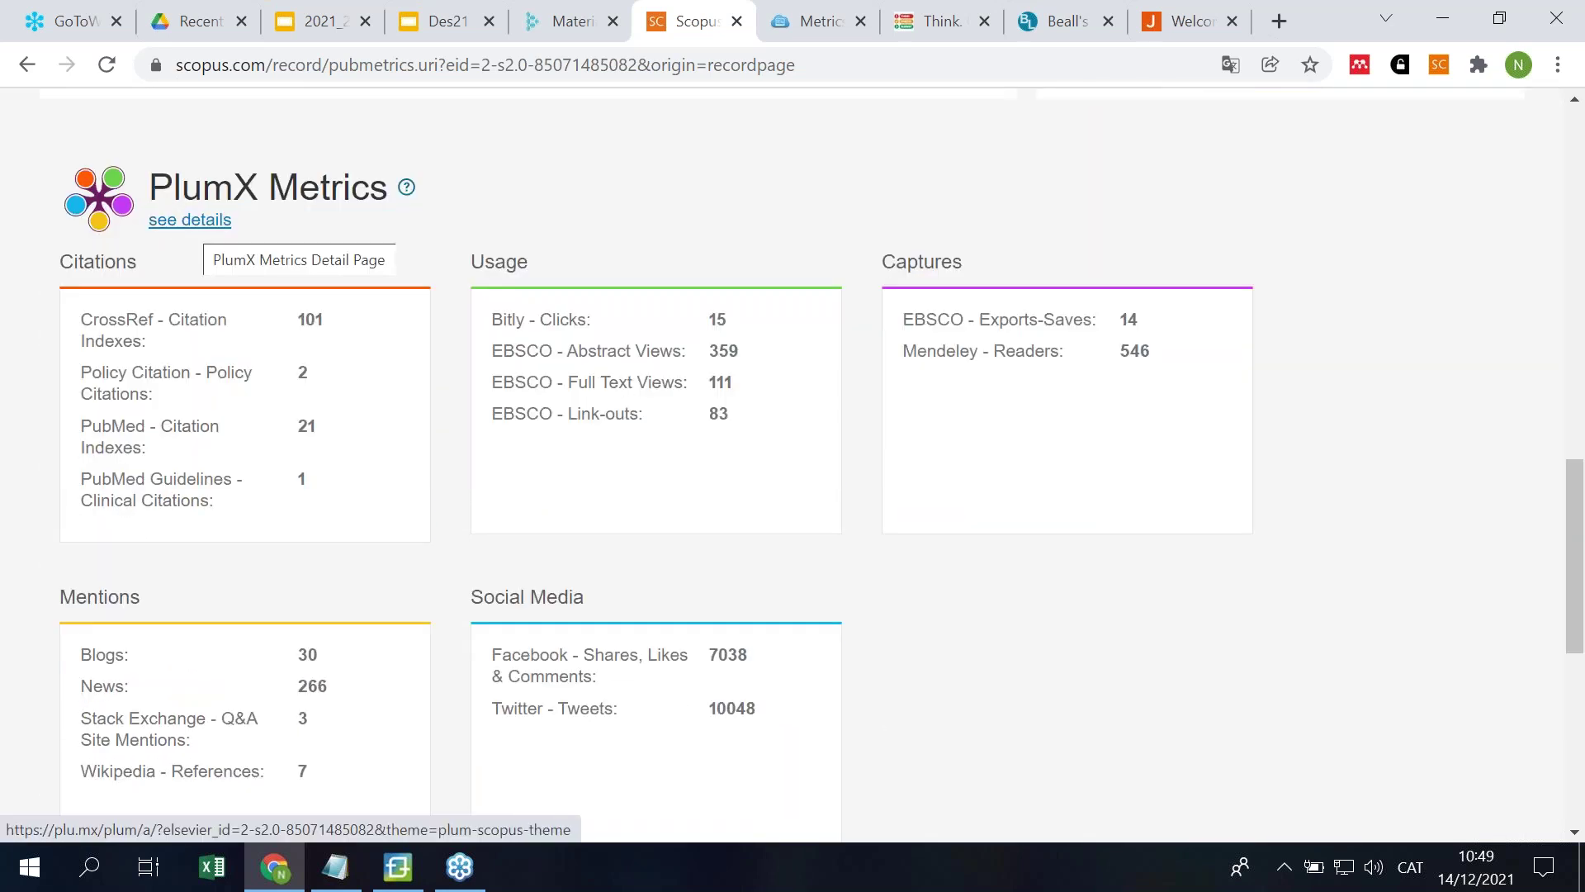
pyautogui.click(198, 219)
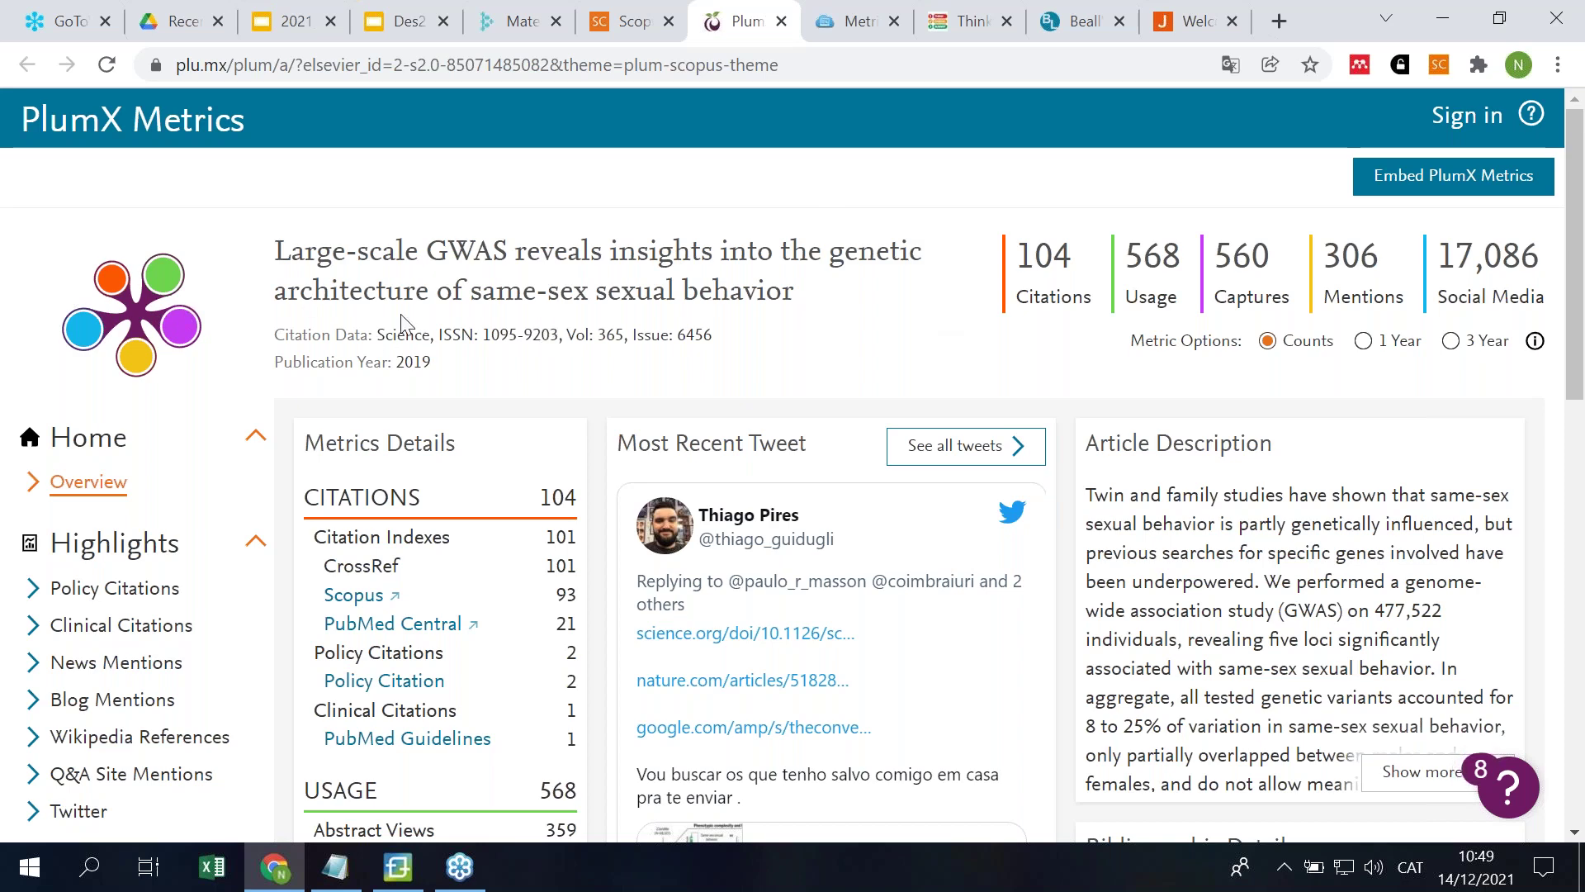
# Step: Review the article's PlumX breakdown of citations, usage, captures, mentions and social media, highlighting Policy Citations, Usage and Q&A Site Mentions
pyautogui.scroll(-3, 415, 291)
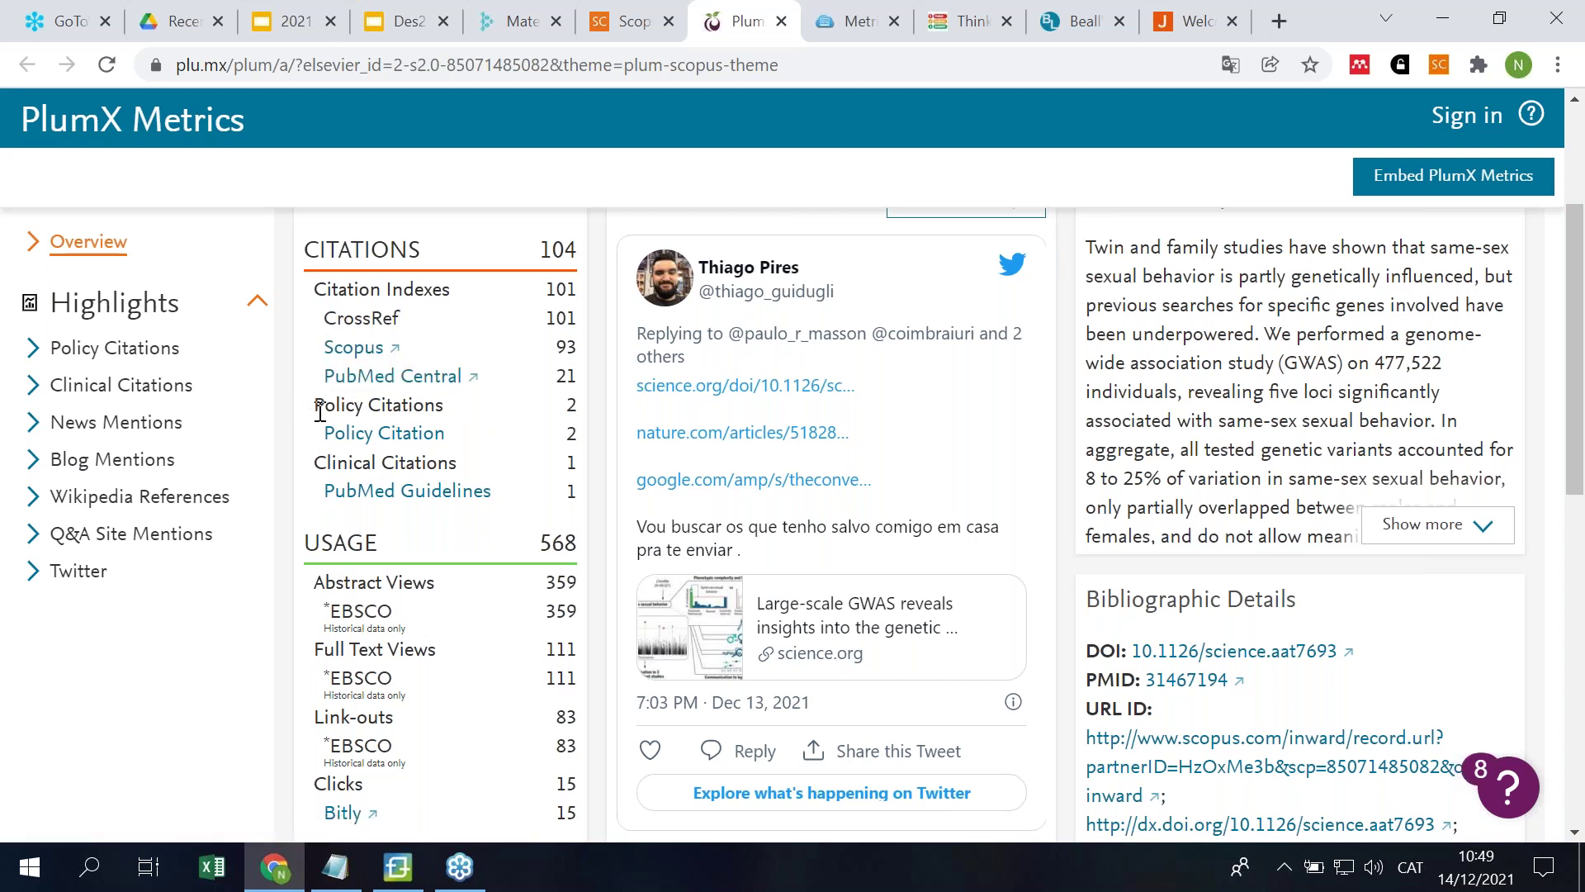
pyautogui.moveTo(318, 404); pyautogui.dragTo(441, 402)
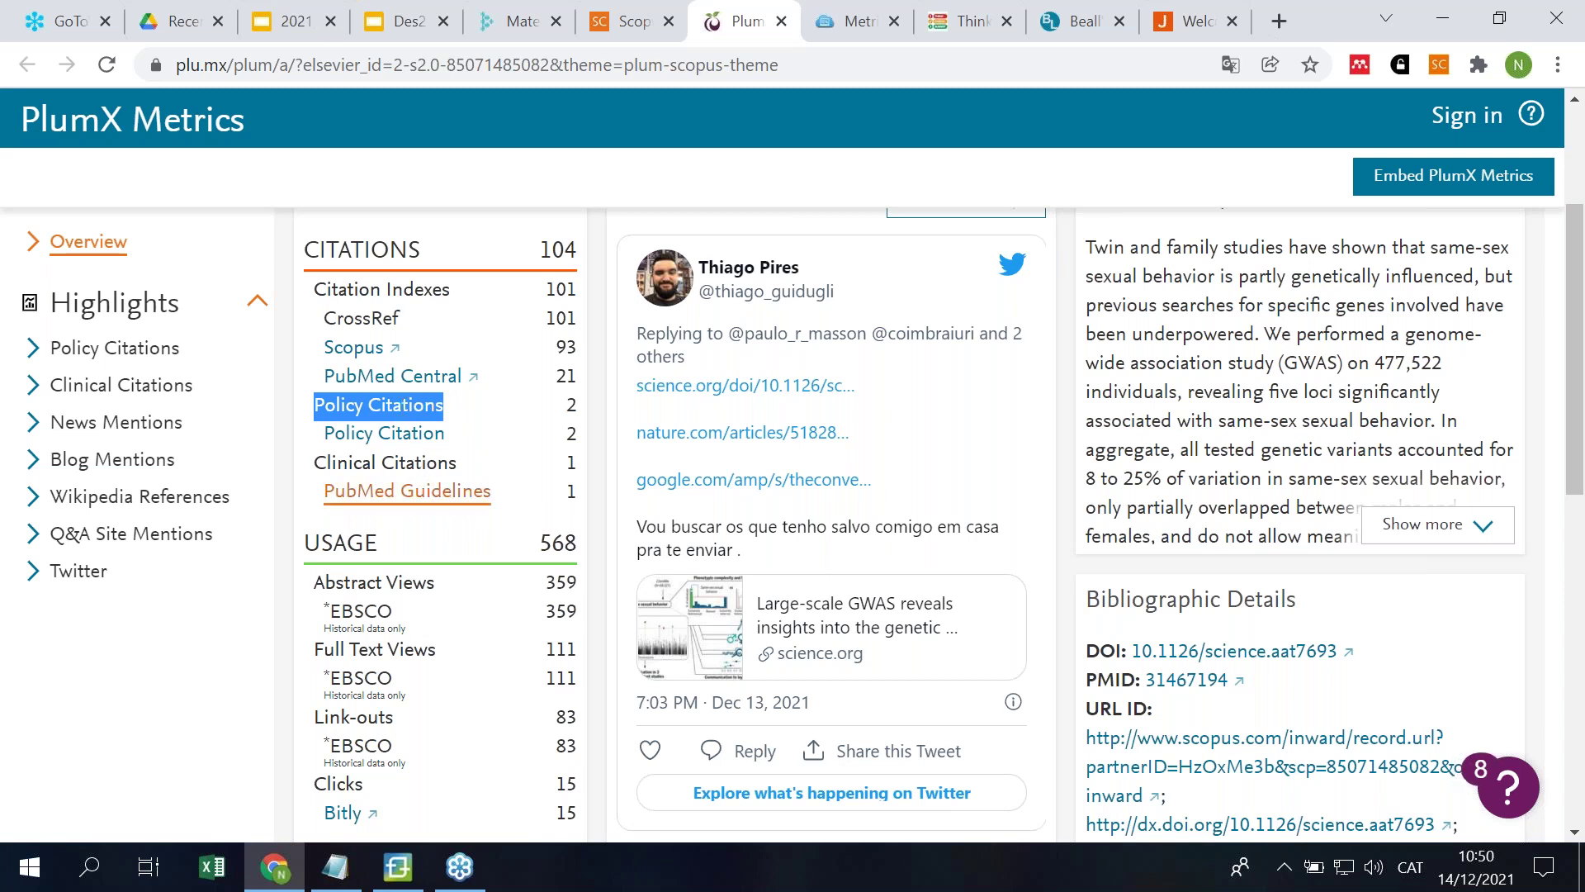
pyautogui.scroll(-2, 377, 454)
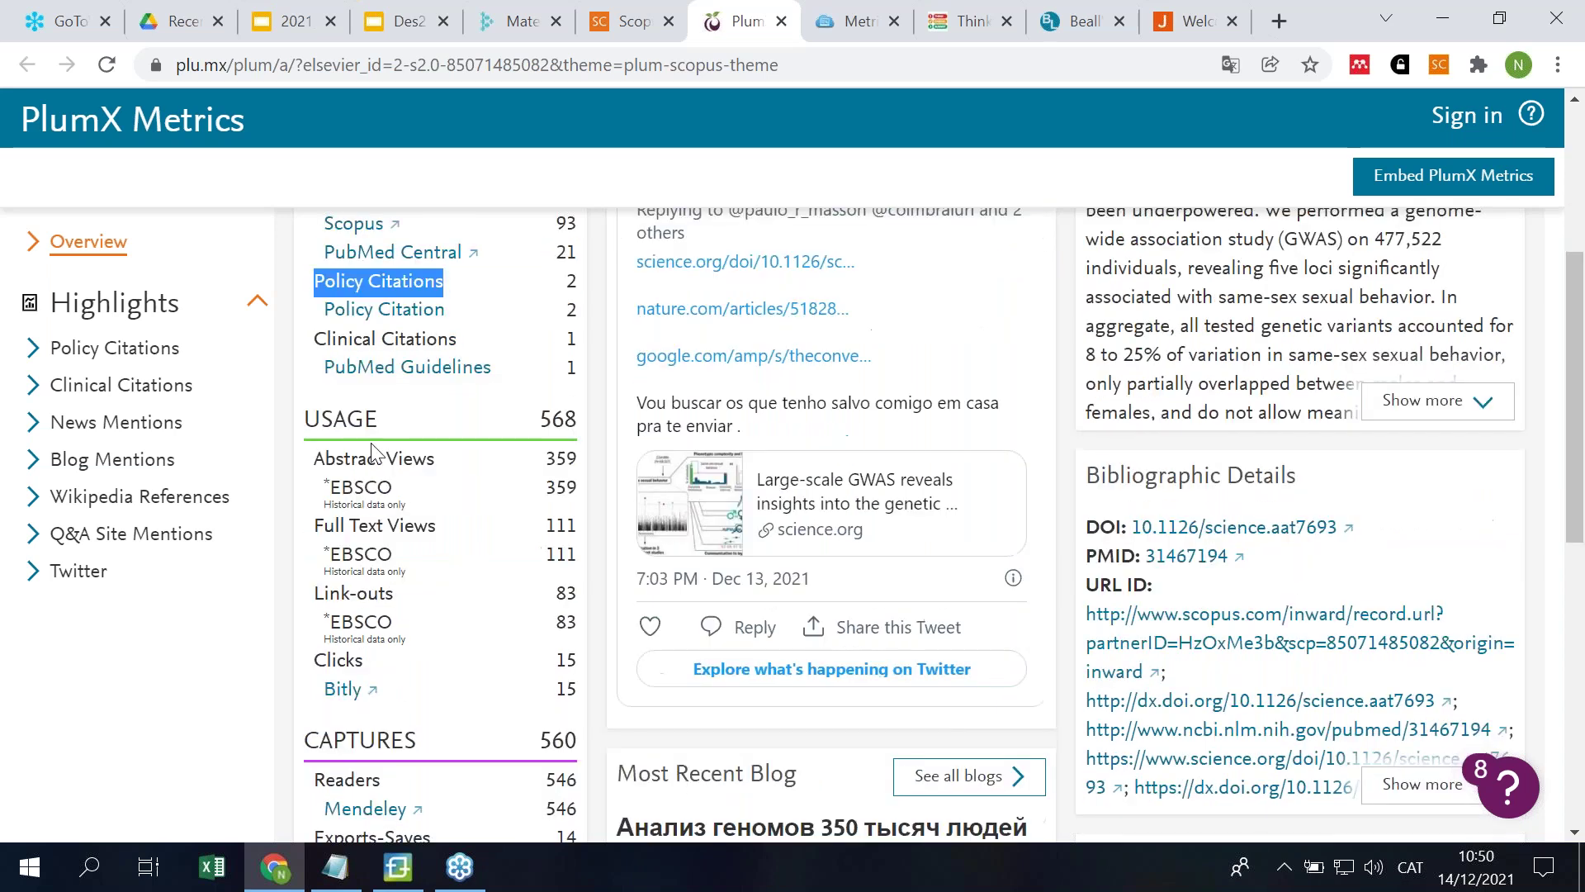
pyautogui.moveTo(320, 419); pyautogui.dragTo(370, 418)
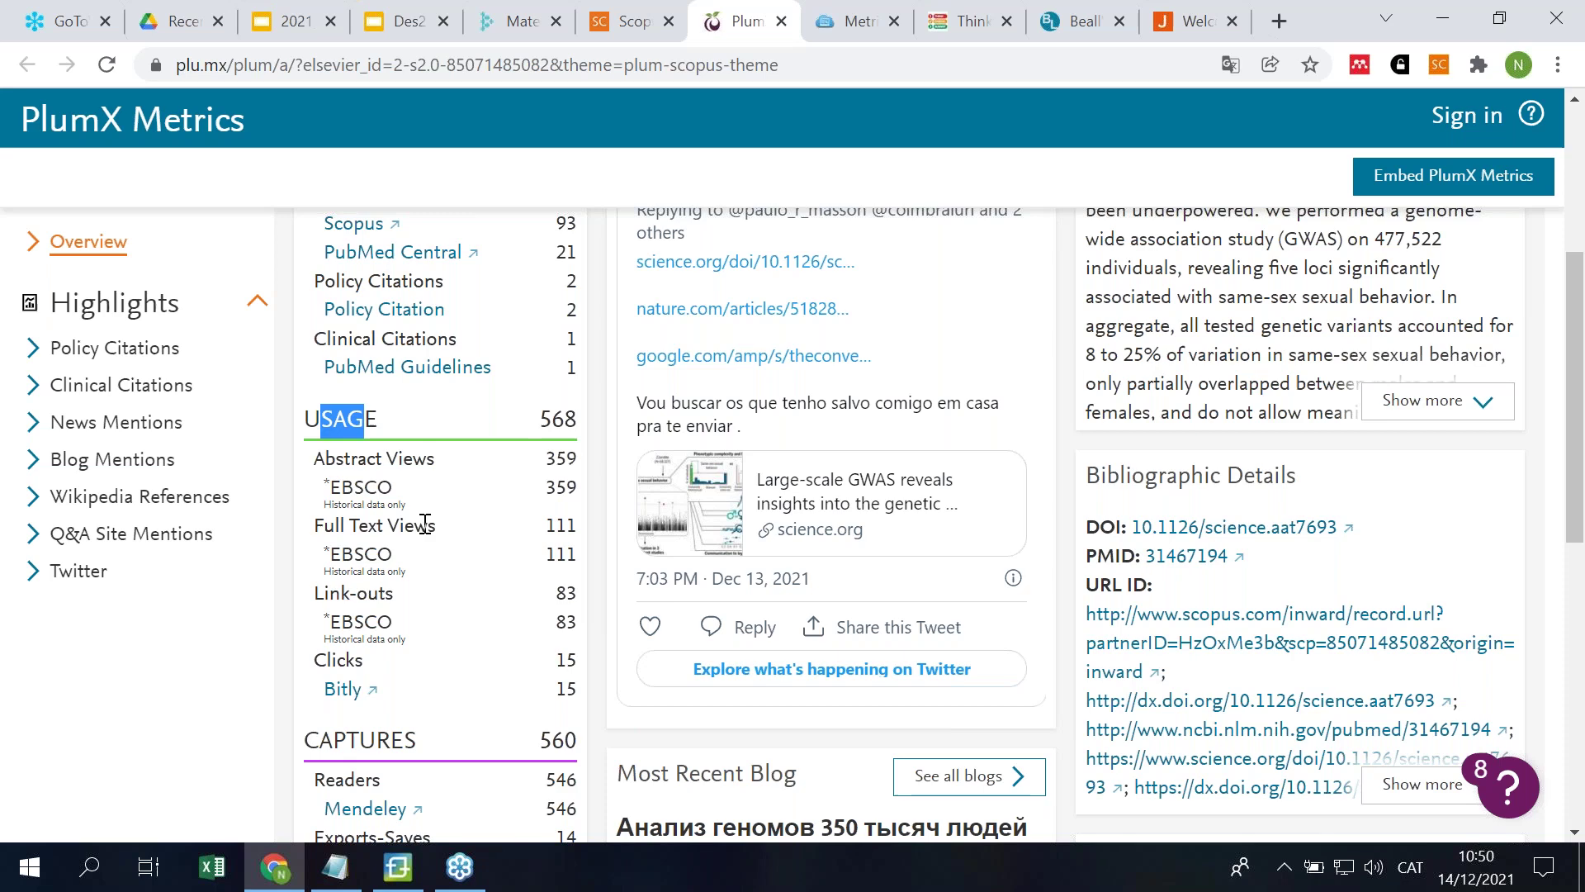
pyautogui.scroll(-3, 422, 523)
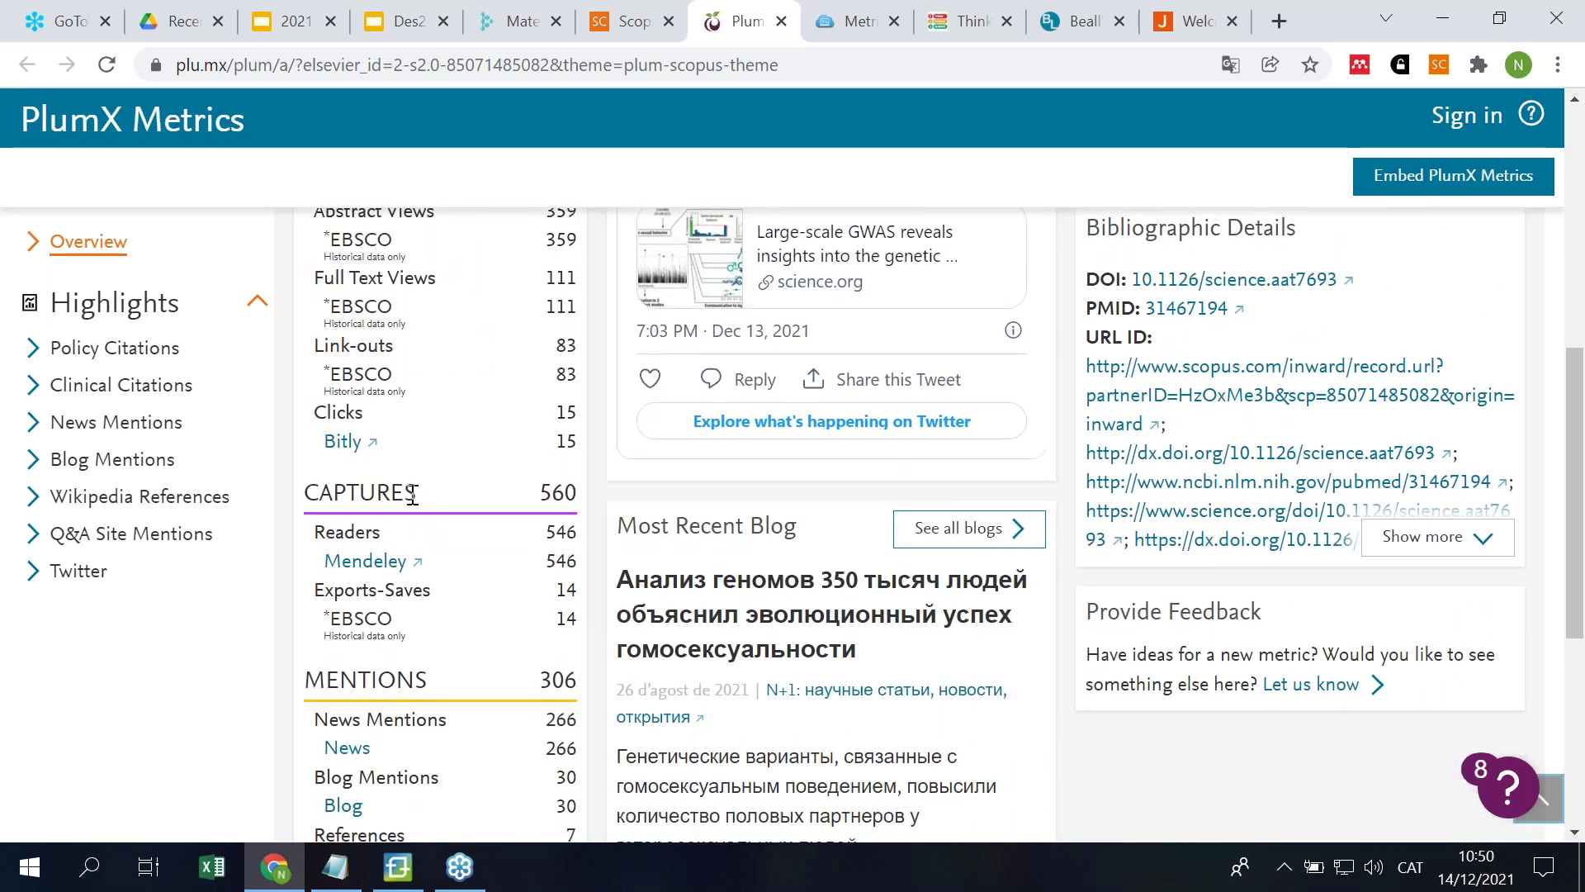
pyautogui.scroll(-2, 413, 493)
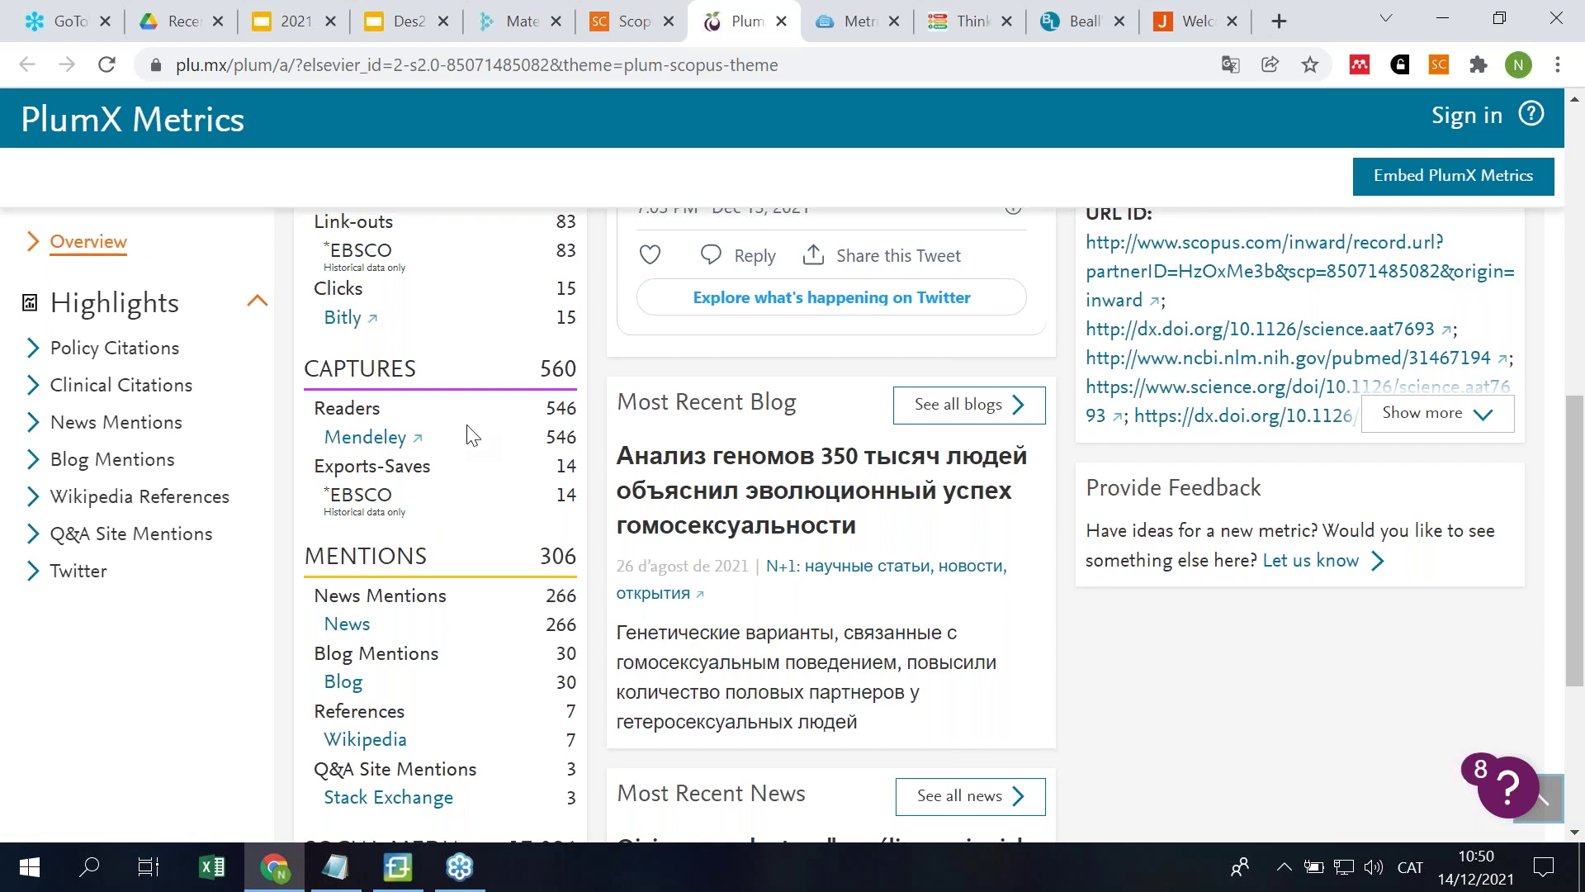
pyautogui.scroll(-2, 471, 435)
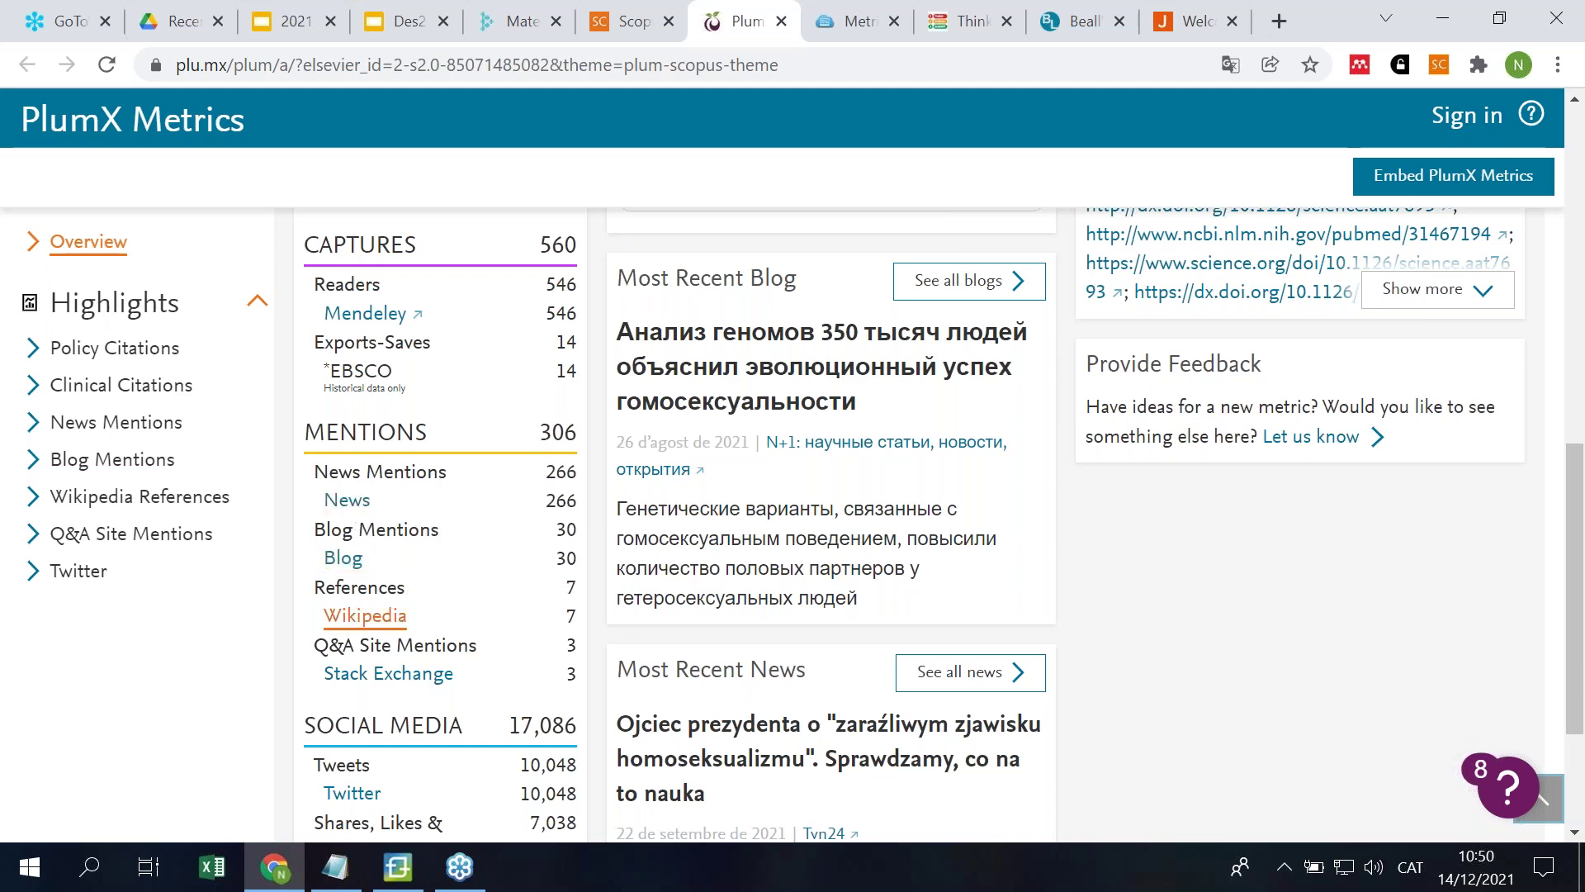
pyautogui.scroll(-3, 479, 570)
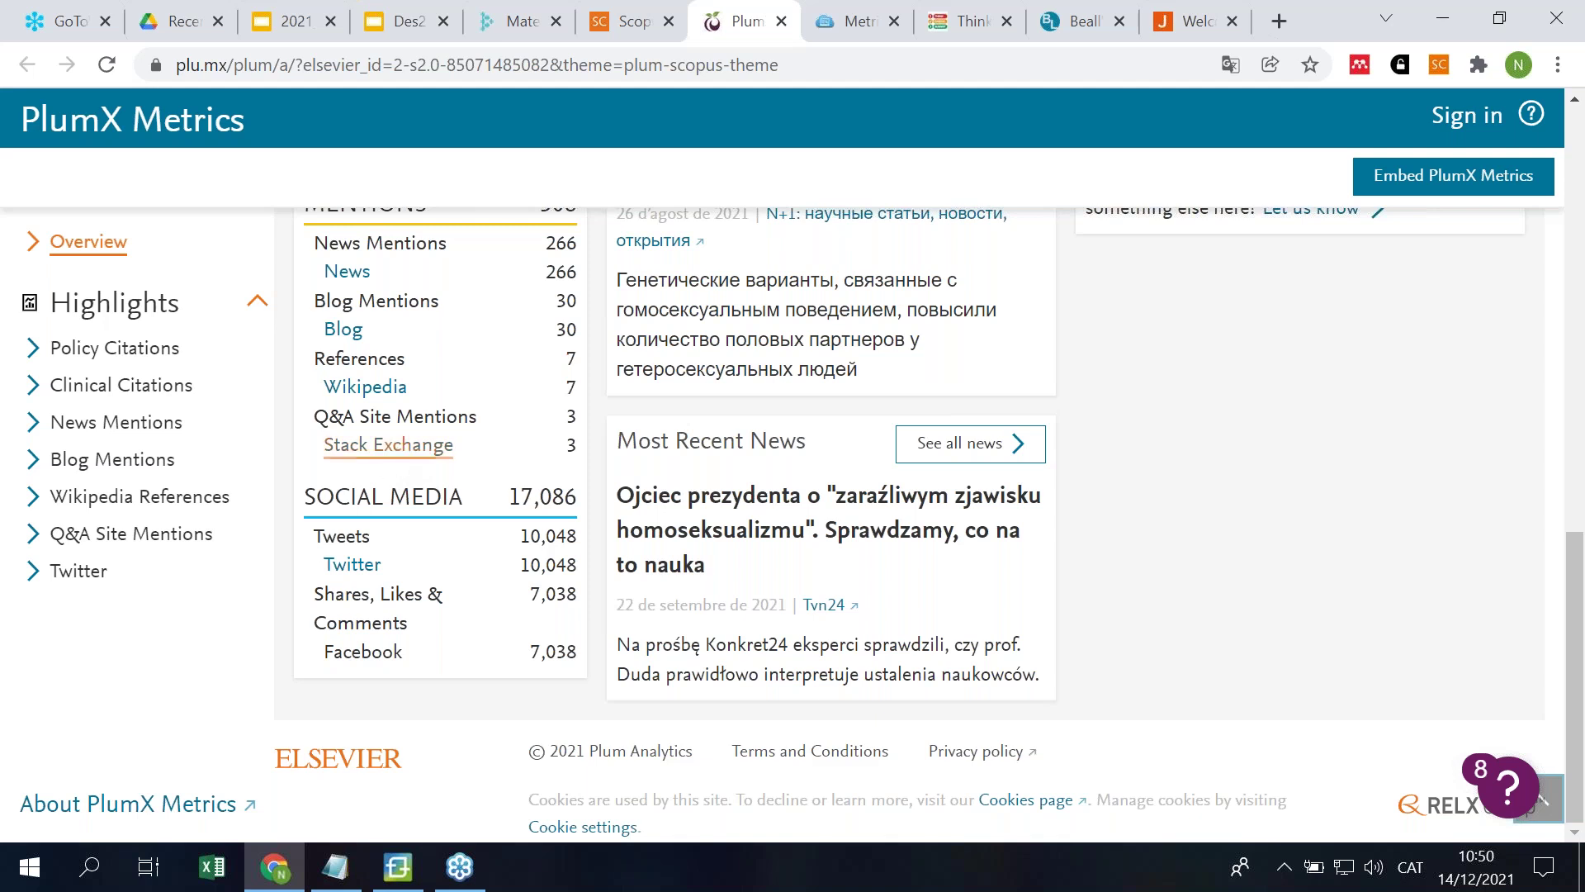
pyautogui.moveTo(319, 419); pyautogui.dragTo(486, 423)
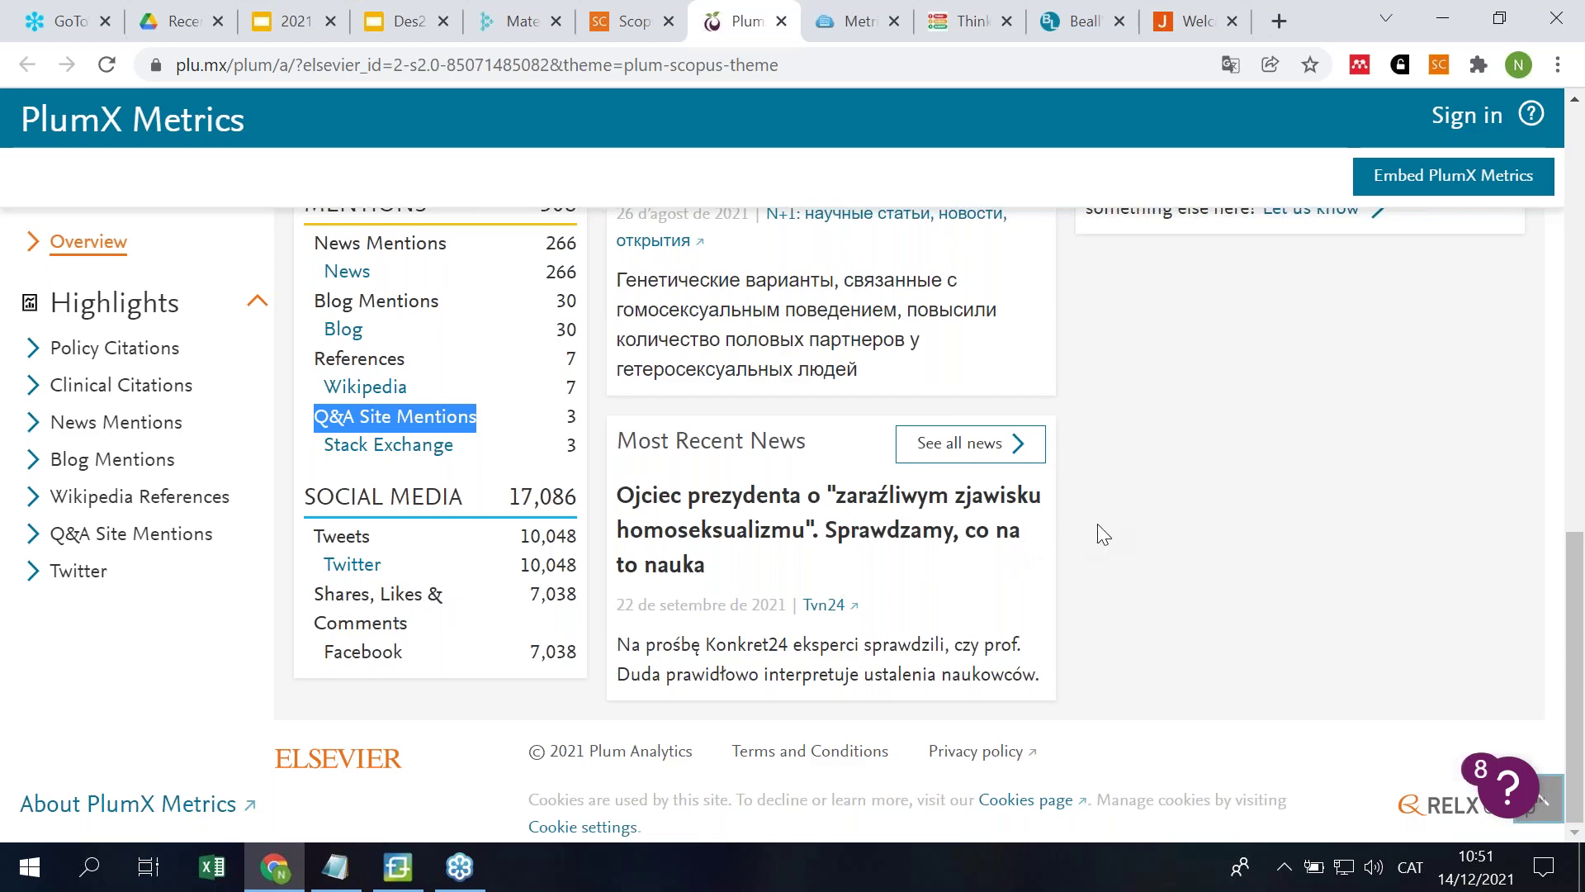
pyautogui.scroll(2, 1162, 528)
pyautogui.scroll(10, 1162, 529)
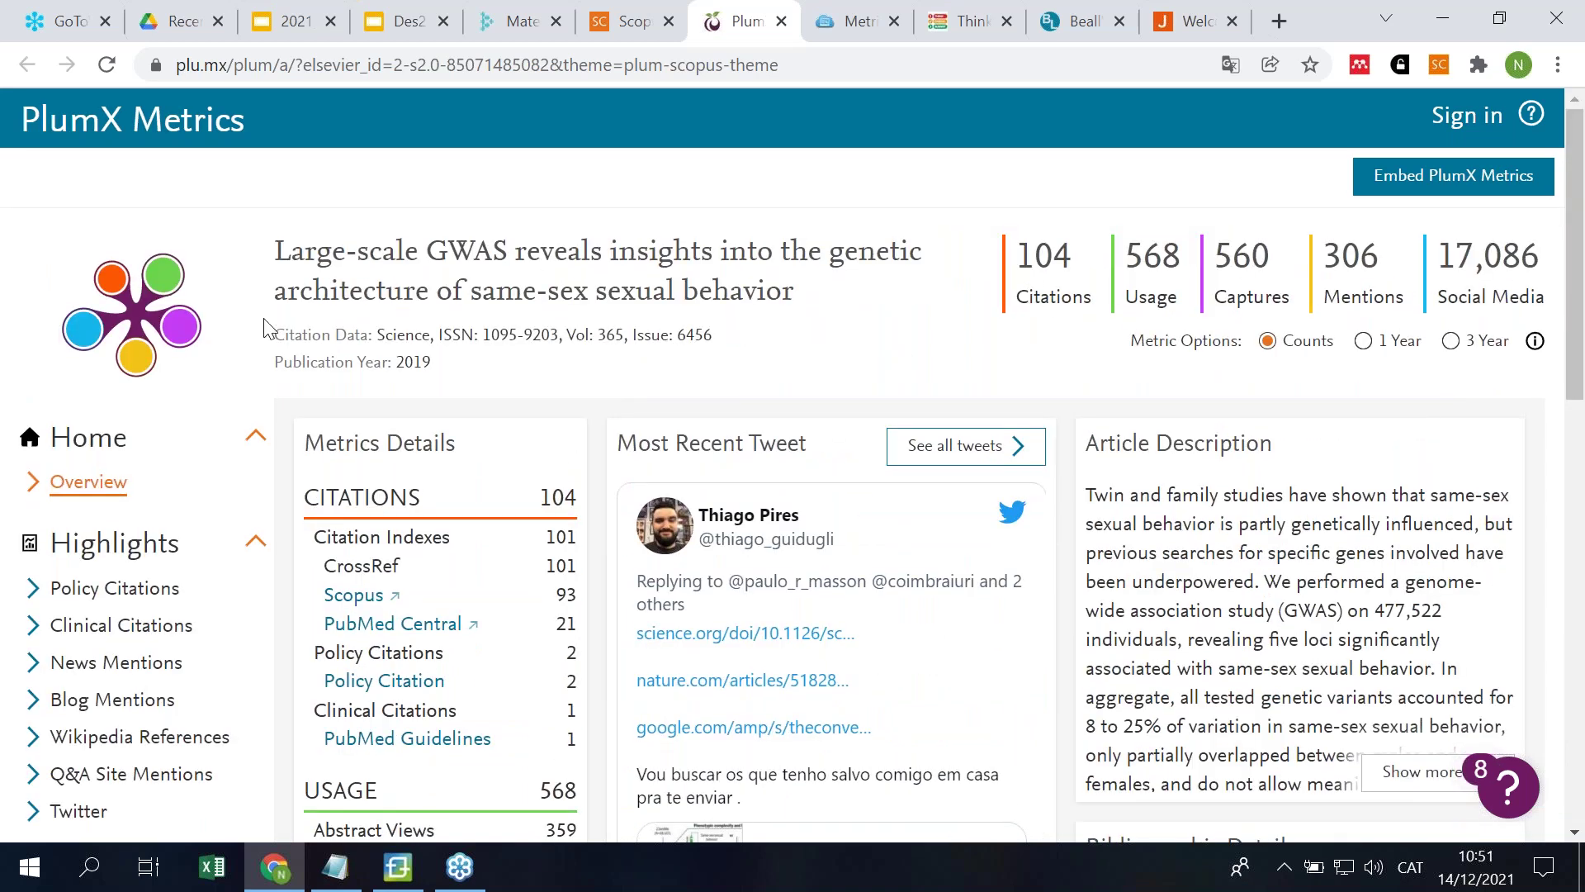
# Step: Examine the article's policy citations and browse its news mentions
pyautogui.scroll(-1, 265, 318)
pyautogui.click(115, 347)
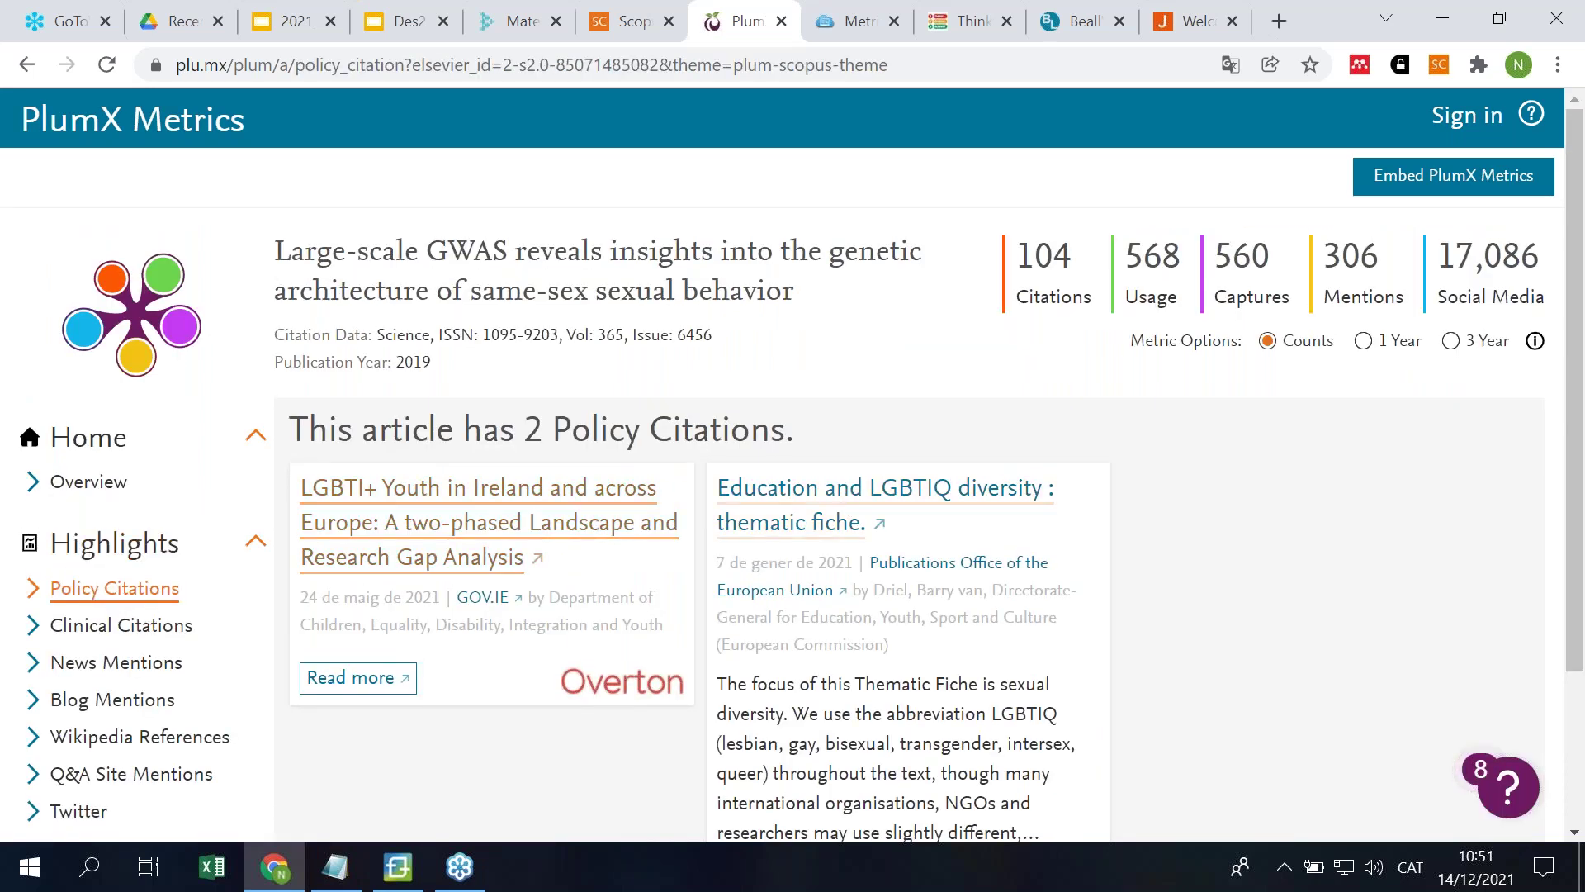
pyautogui.scroll(-2, 95, 355)
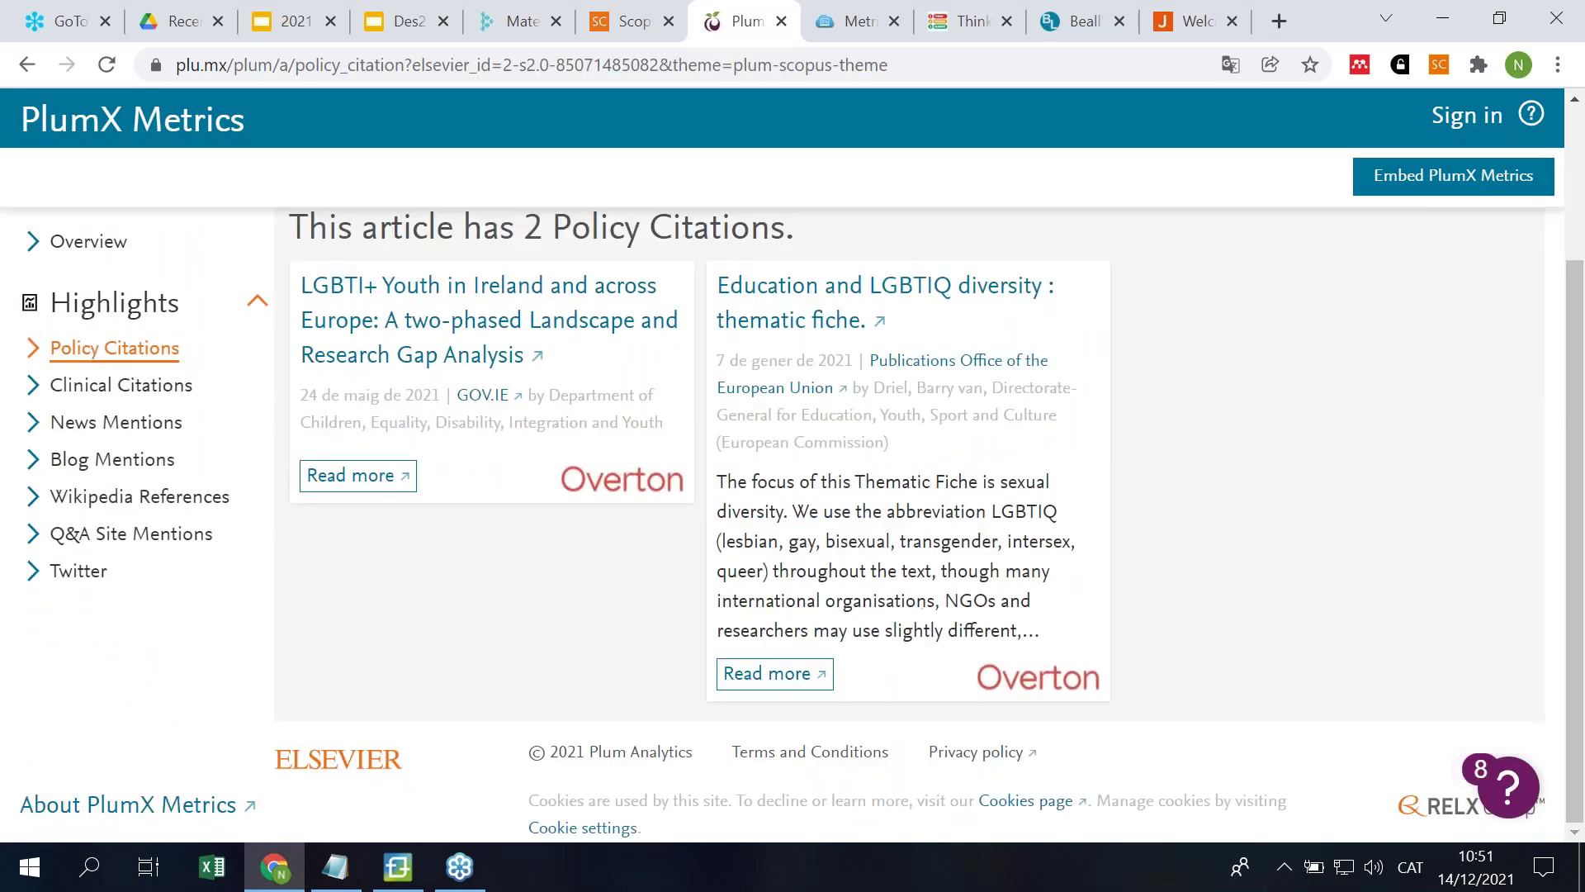
pyautogui.click(116, 422)
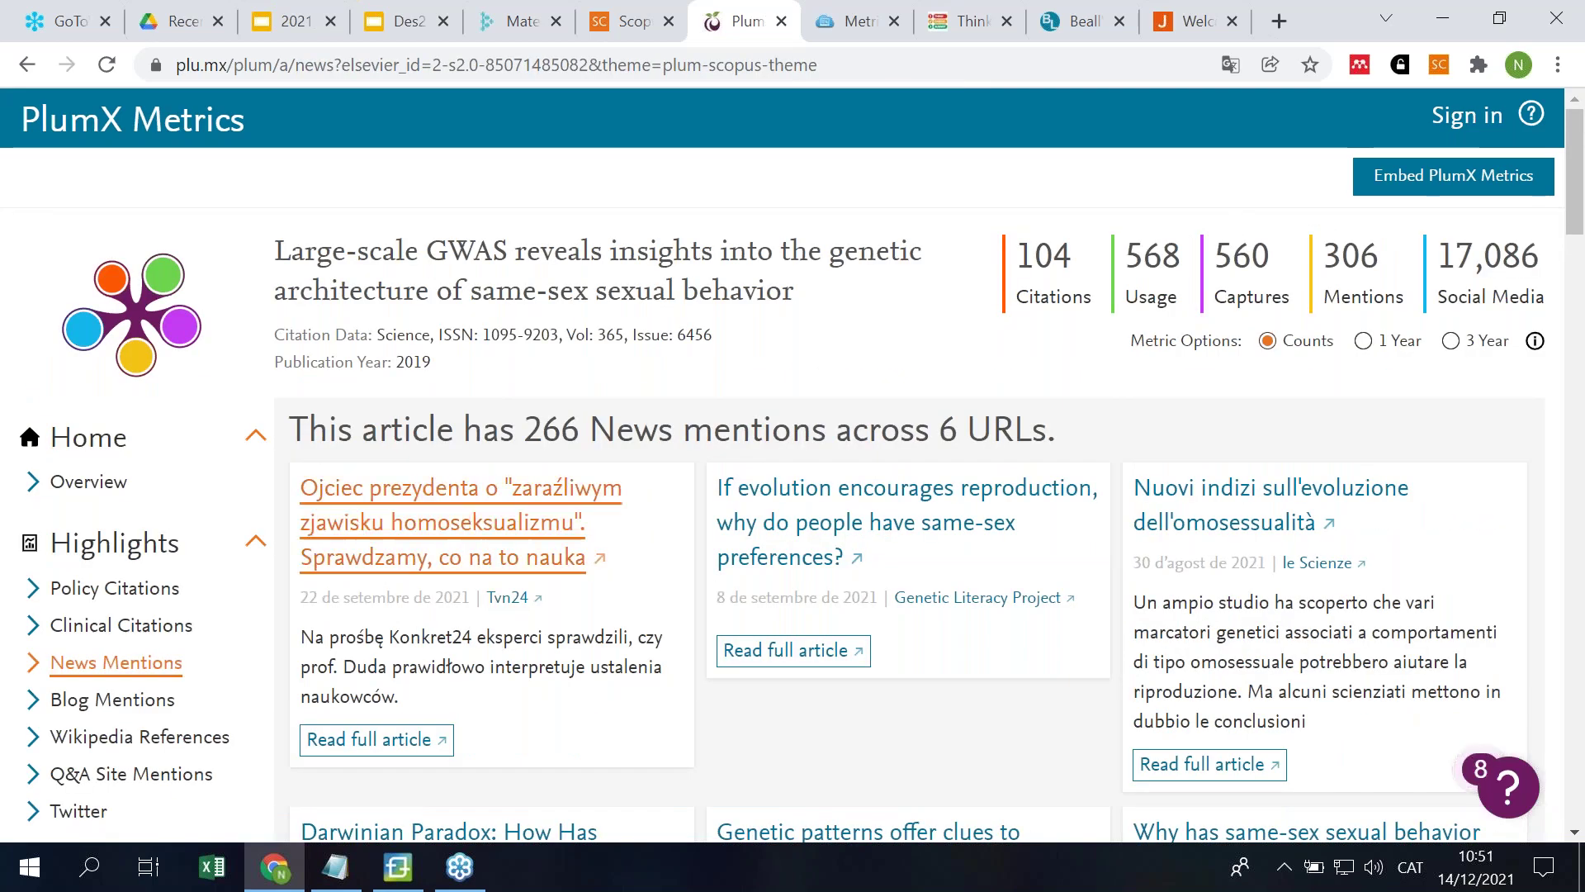
pyautogui.scroll(-2, 1293, 540)
pyautogui.scroll(-10, 1293, 540)
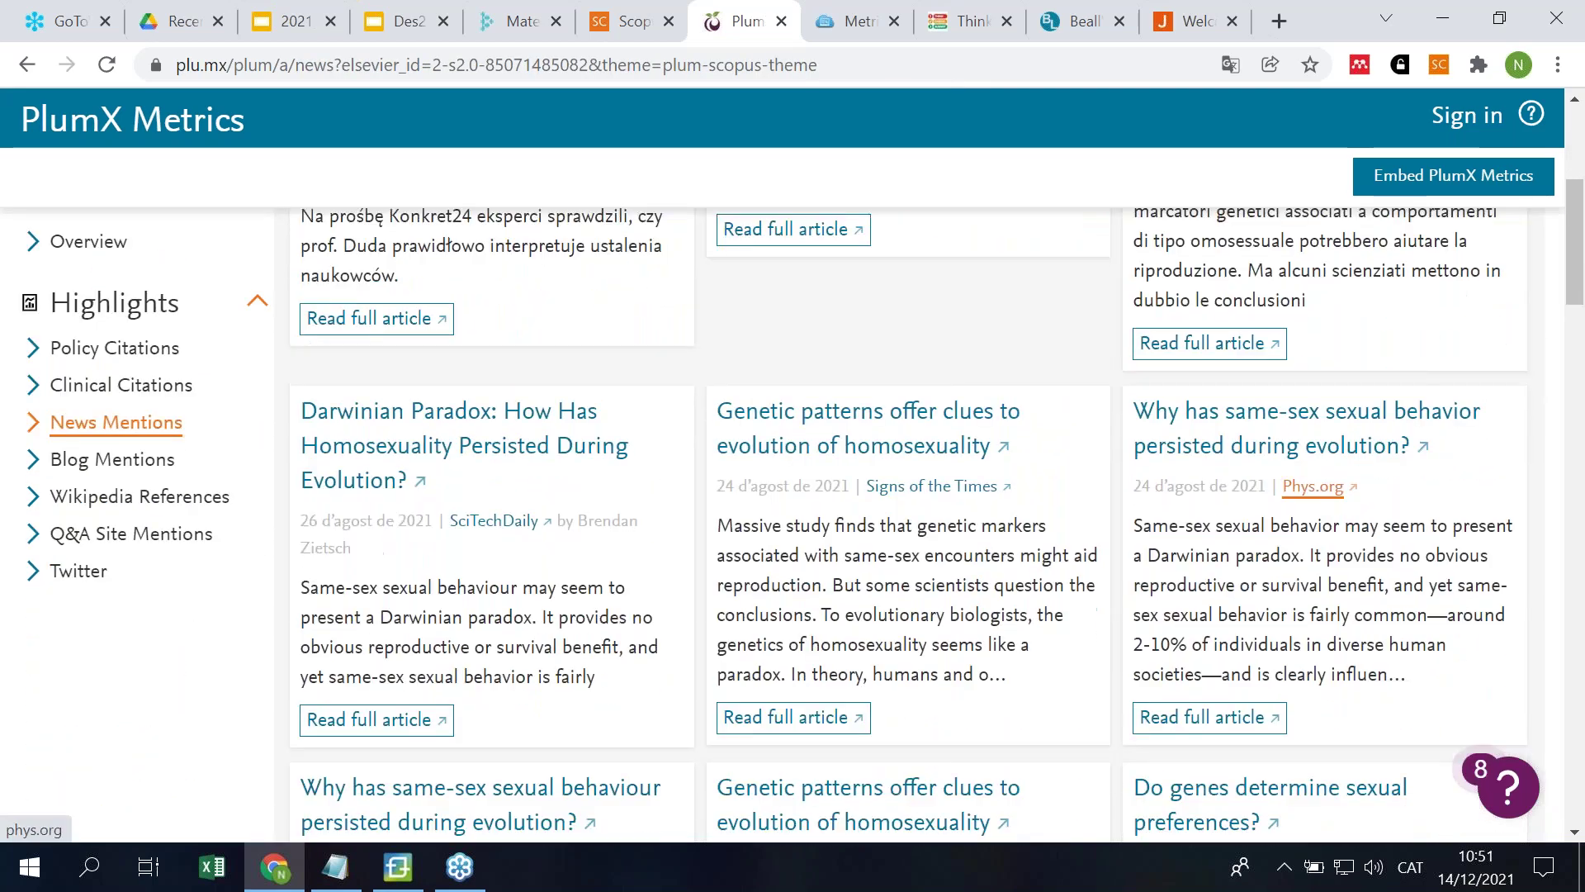
pyautogui.scroll(-2, 1293, 446)
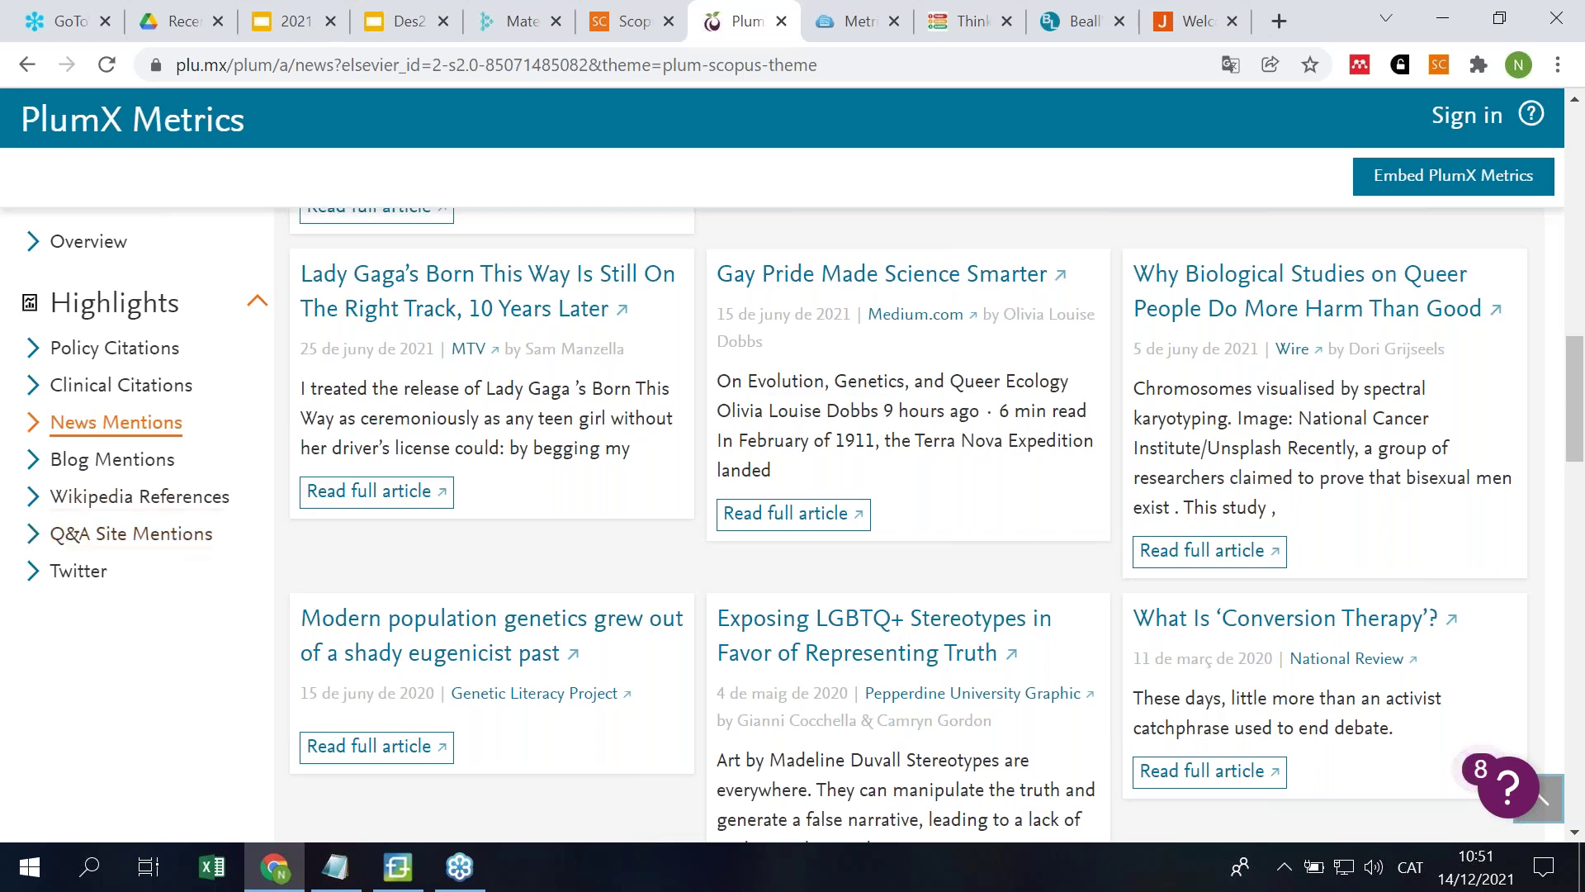
# Step: Browse the article's blog mentions and its Twitter interactions
pyautogui.click(142, 468)
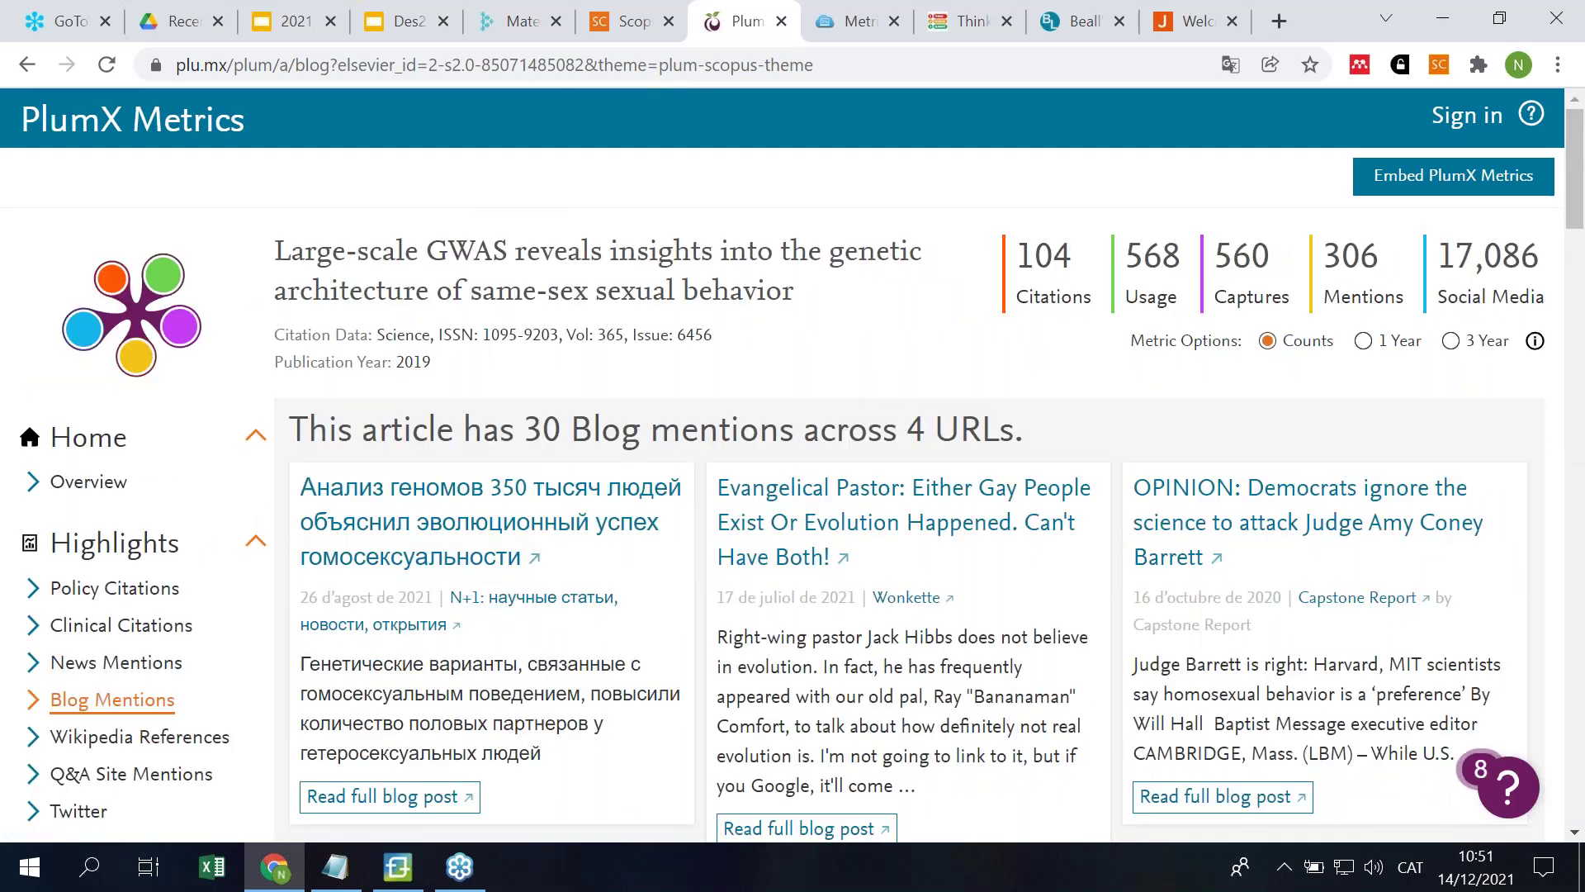
pyautogui.scroll(-3, 1077, 532)
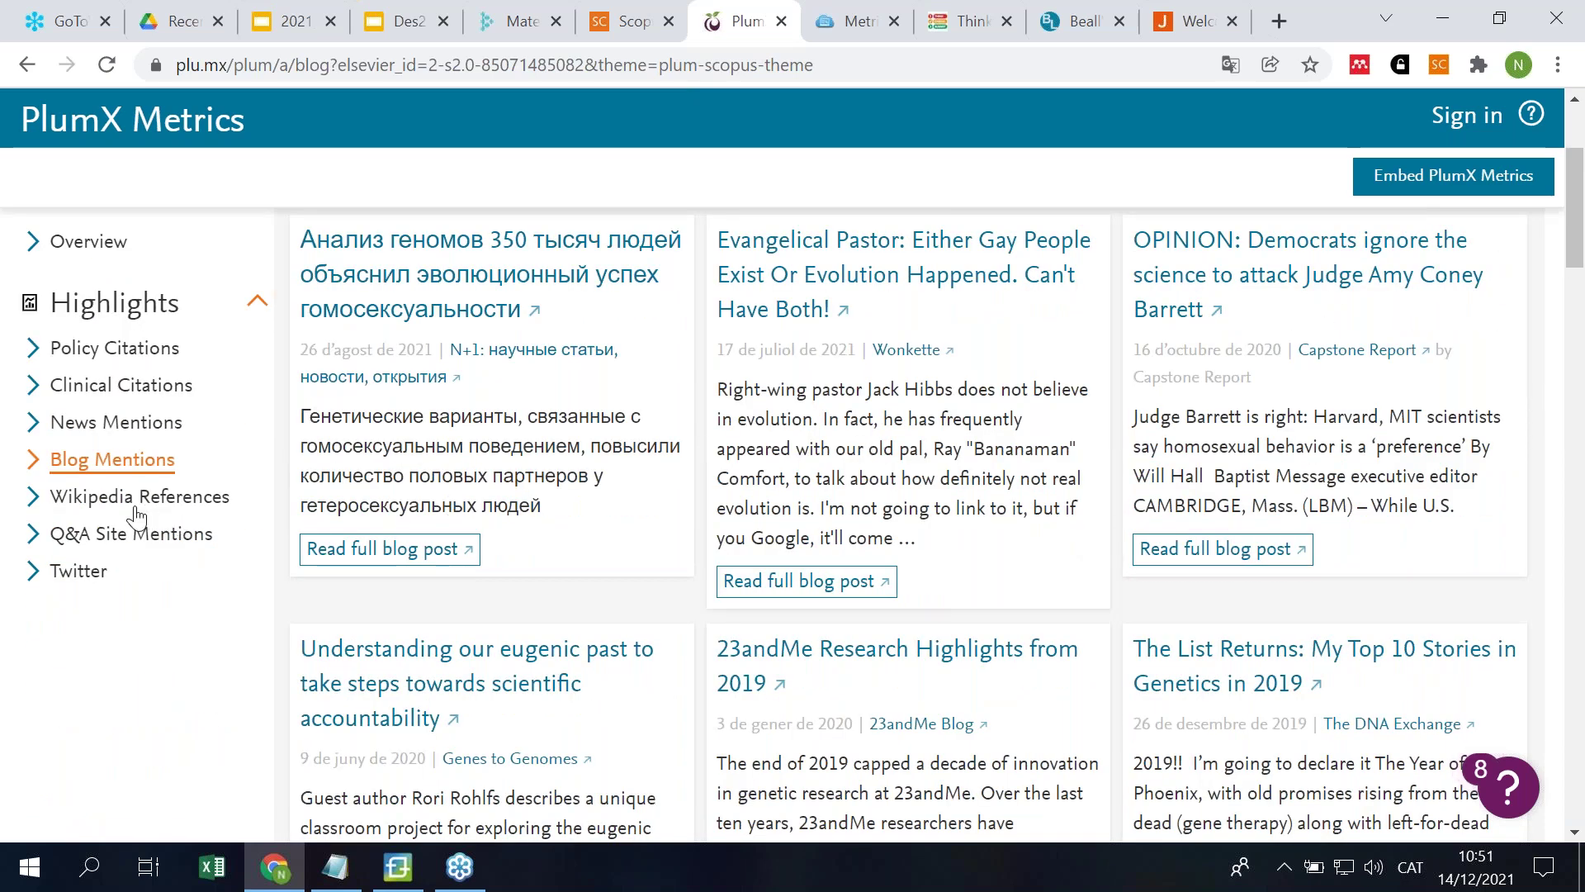
pyautogui.click(78, 571)
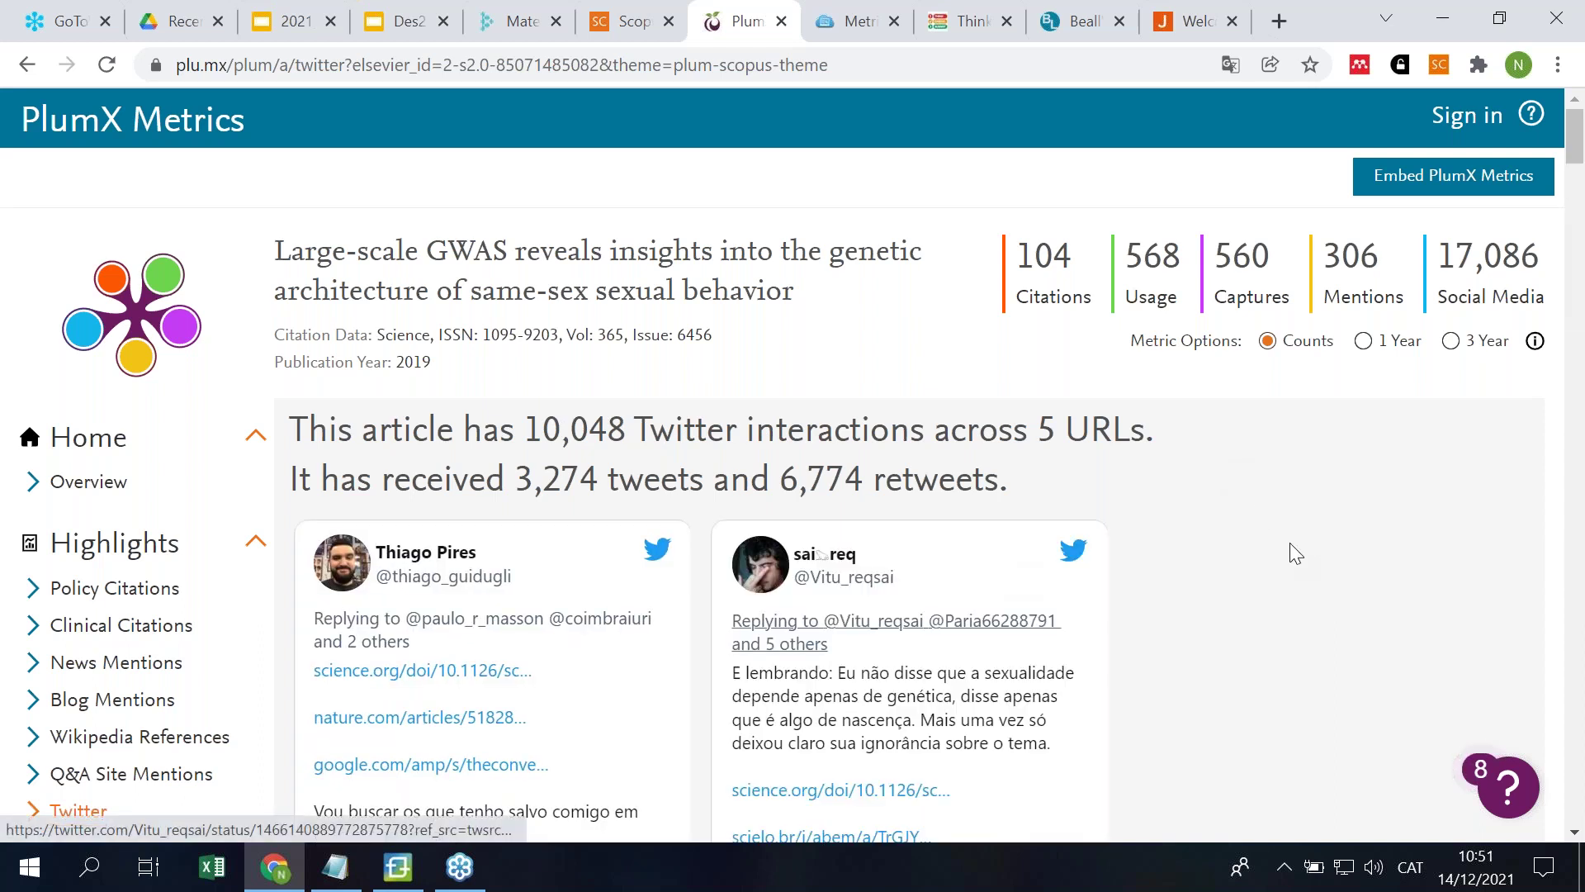
pyautogui.scroll(-15, 1284, 505)
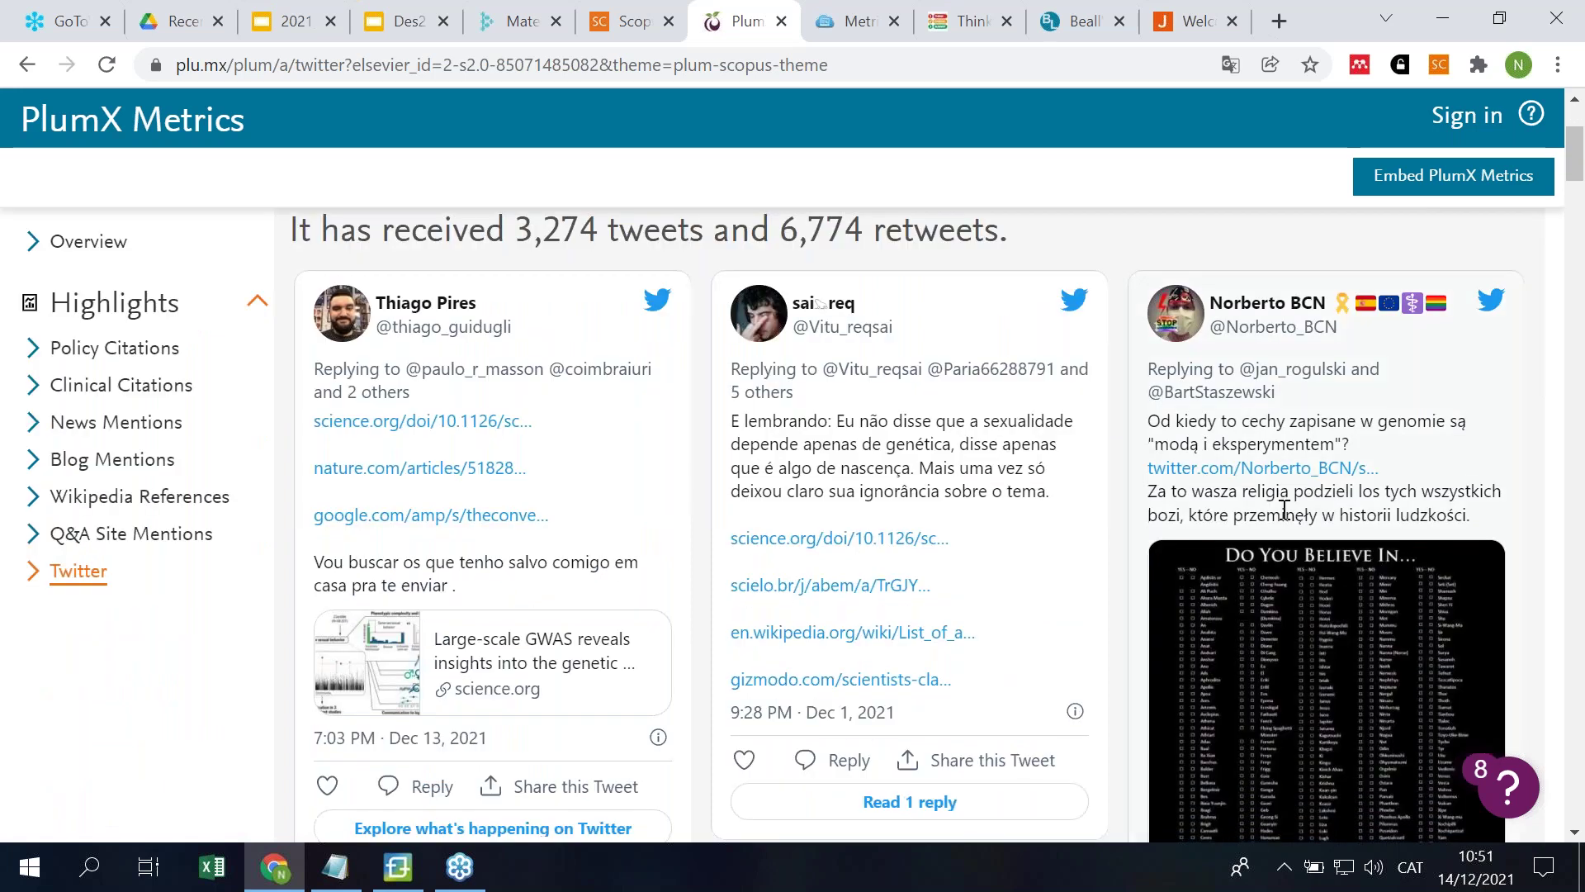
# Step: Read through the individual tweets and replies that mention the article, and return to its metrics summary
pyautogui.scroll(-4, 1284, 505)
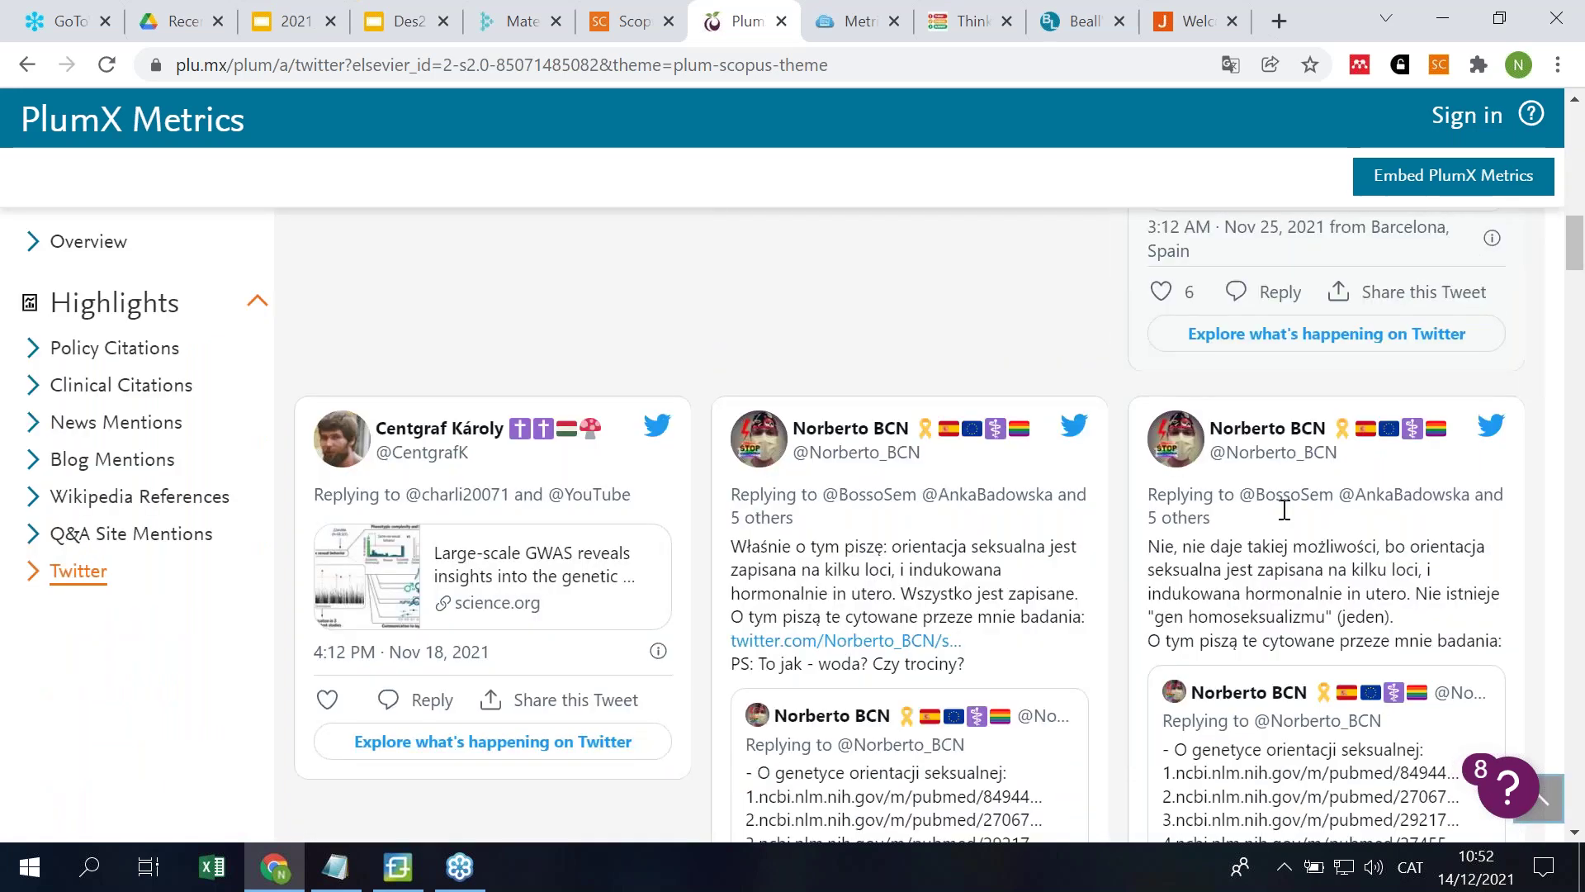
pyautogui.scroll(-5, 1284, 509)
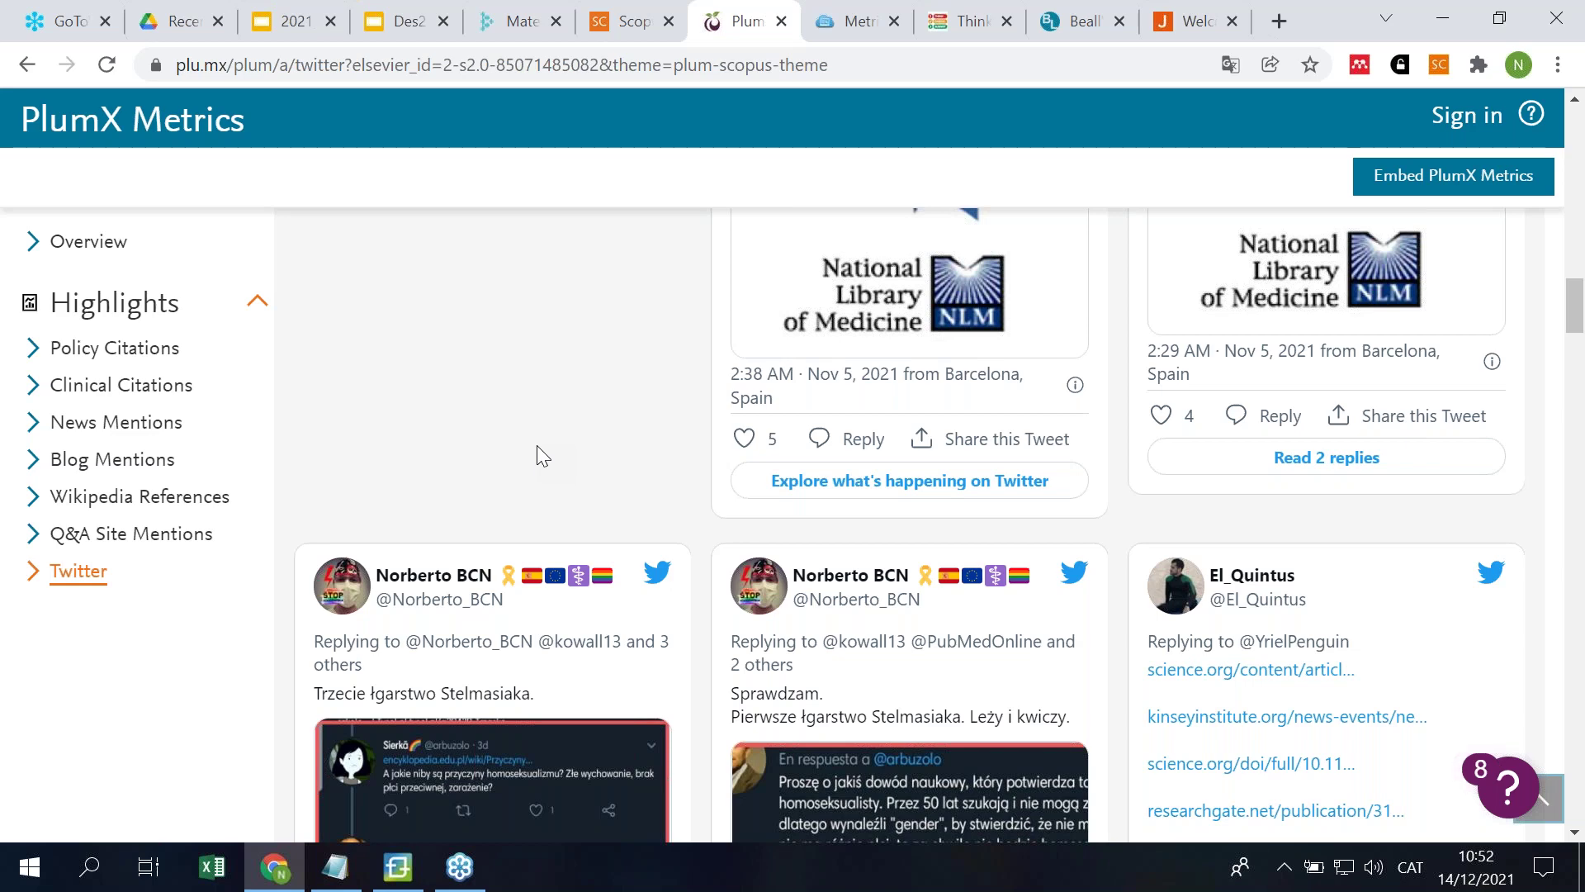
pyautogui.scroll(-3, 606, 492)
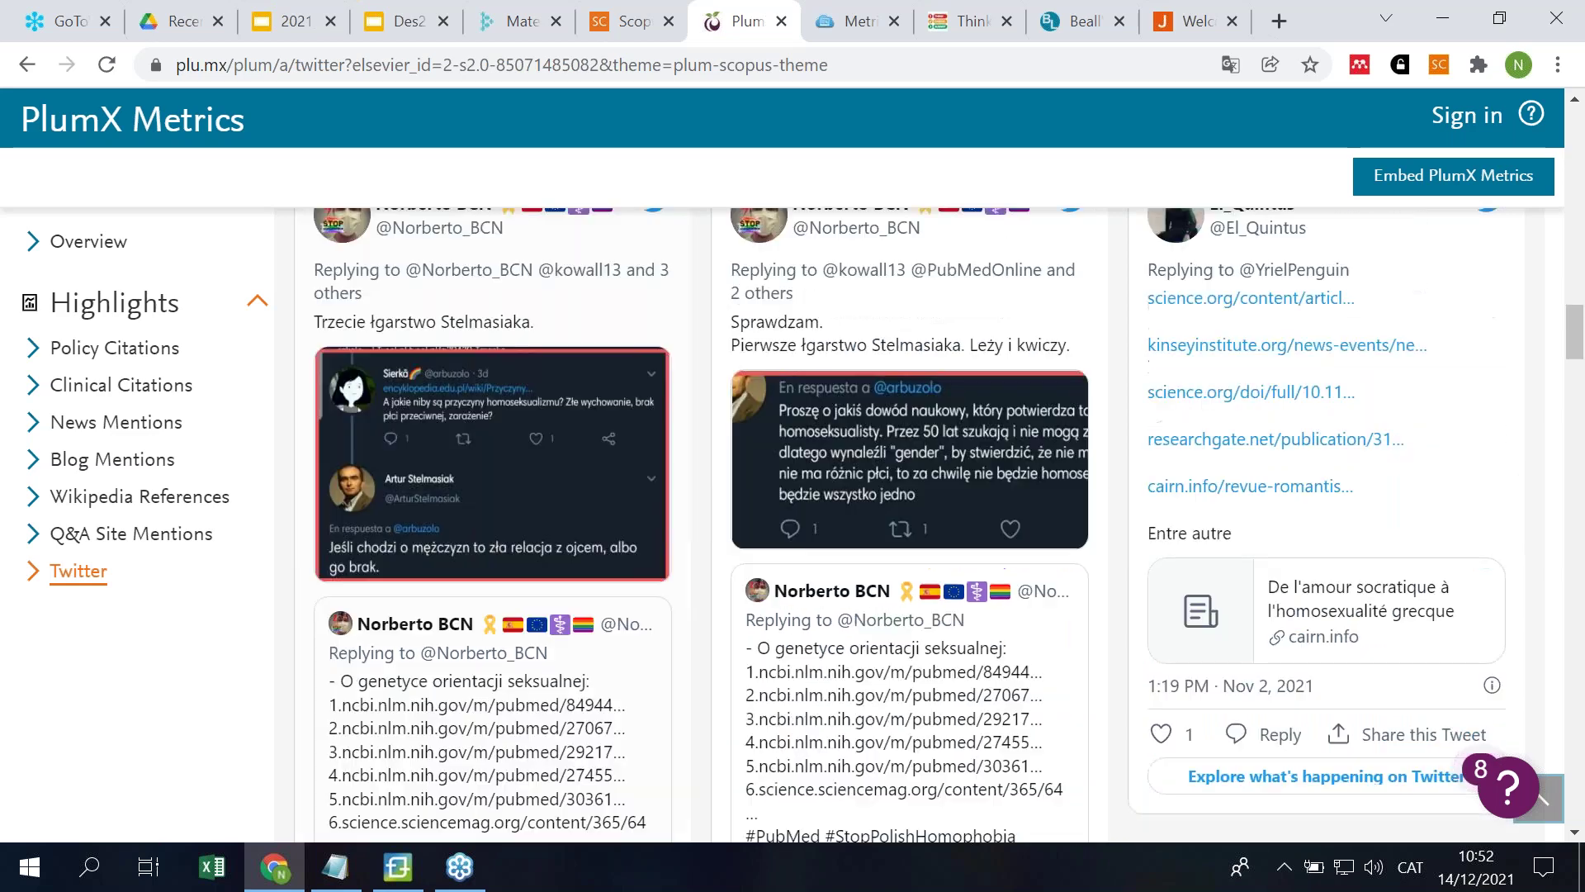
pyautogui.scroll(-10, 606, 492)
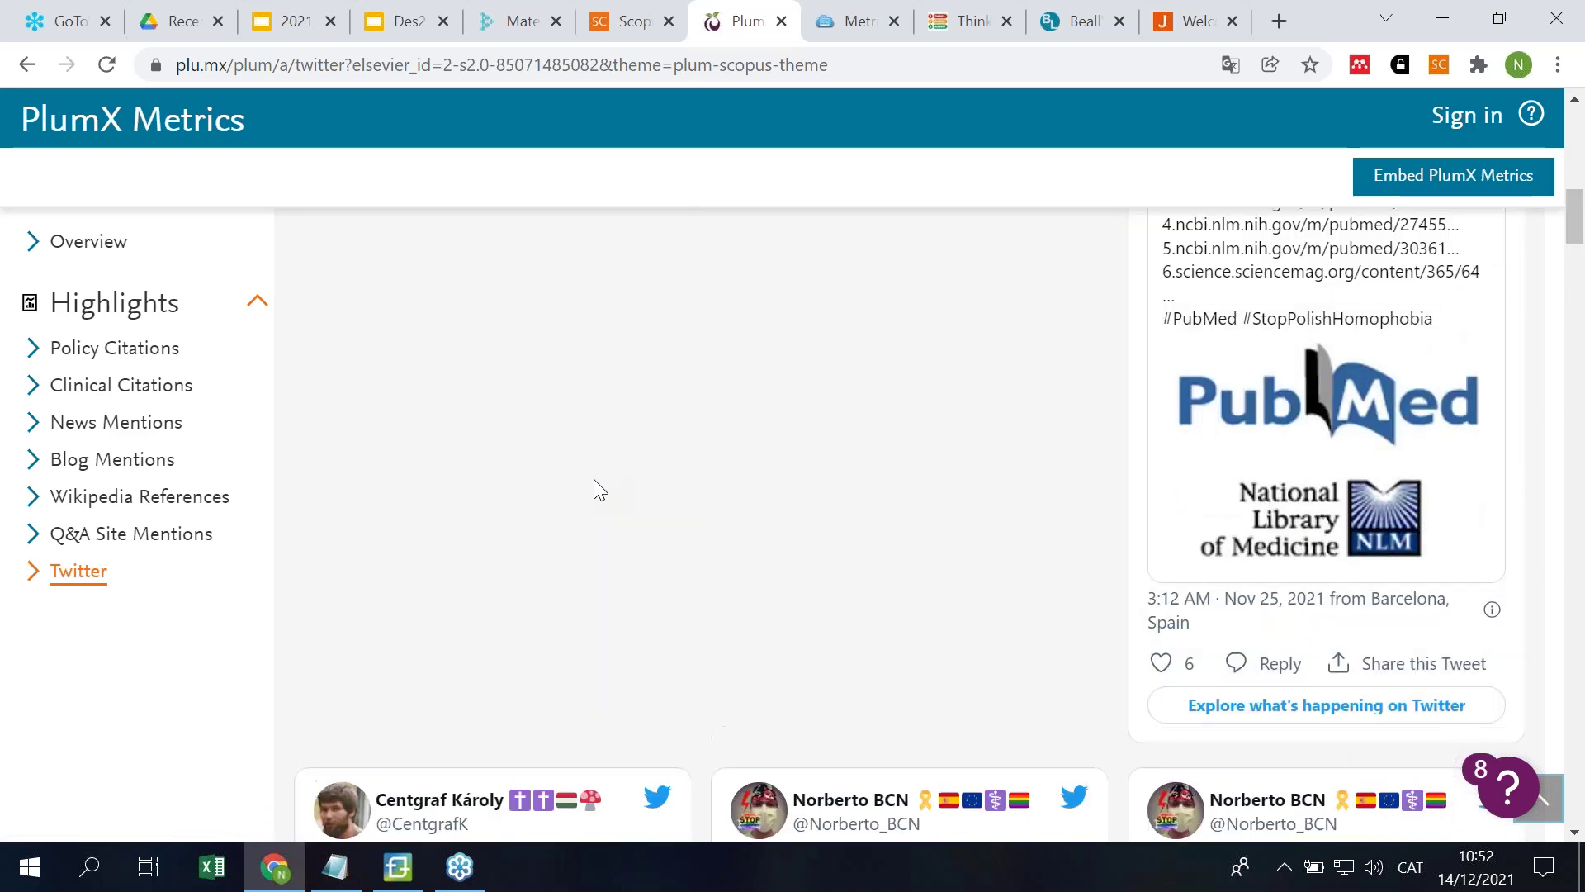
pyautogui.scroll(8, 182, 346)
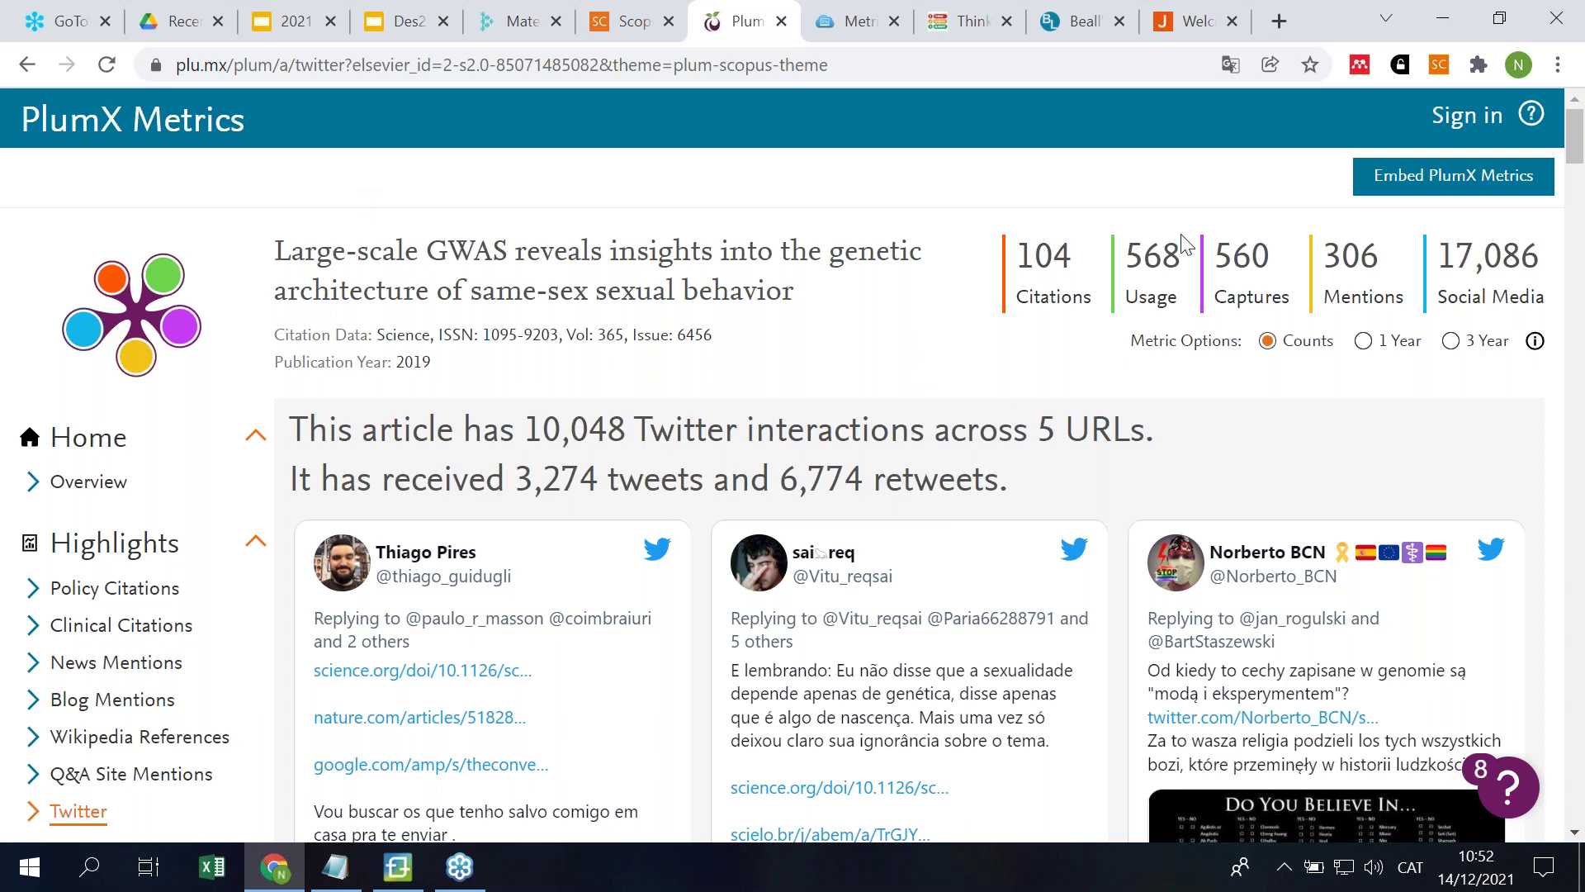
# Step: Open the embeddable PlumX widget page, view the embed code for the Plum Print widget and close it
pyautogui.click(1430, 179)
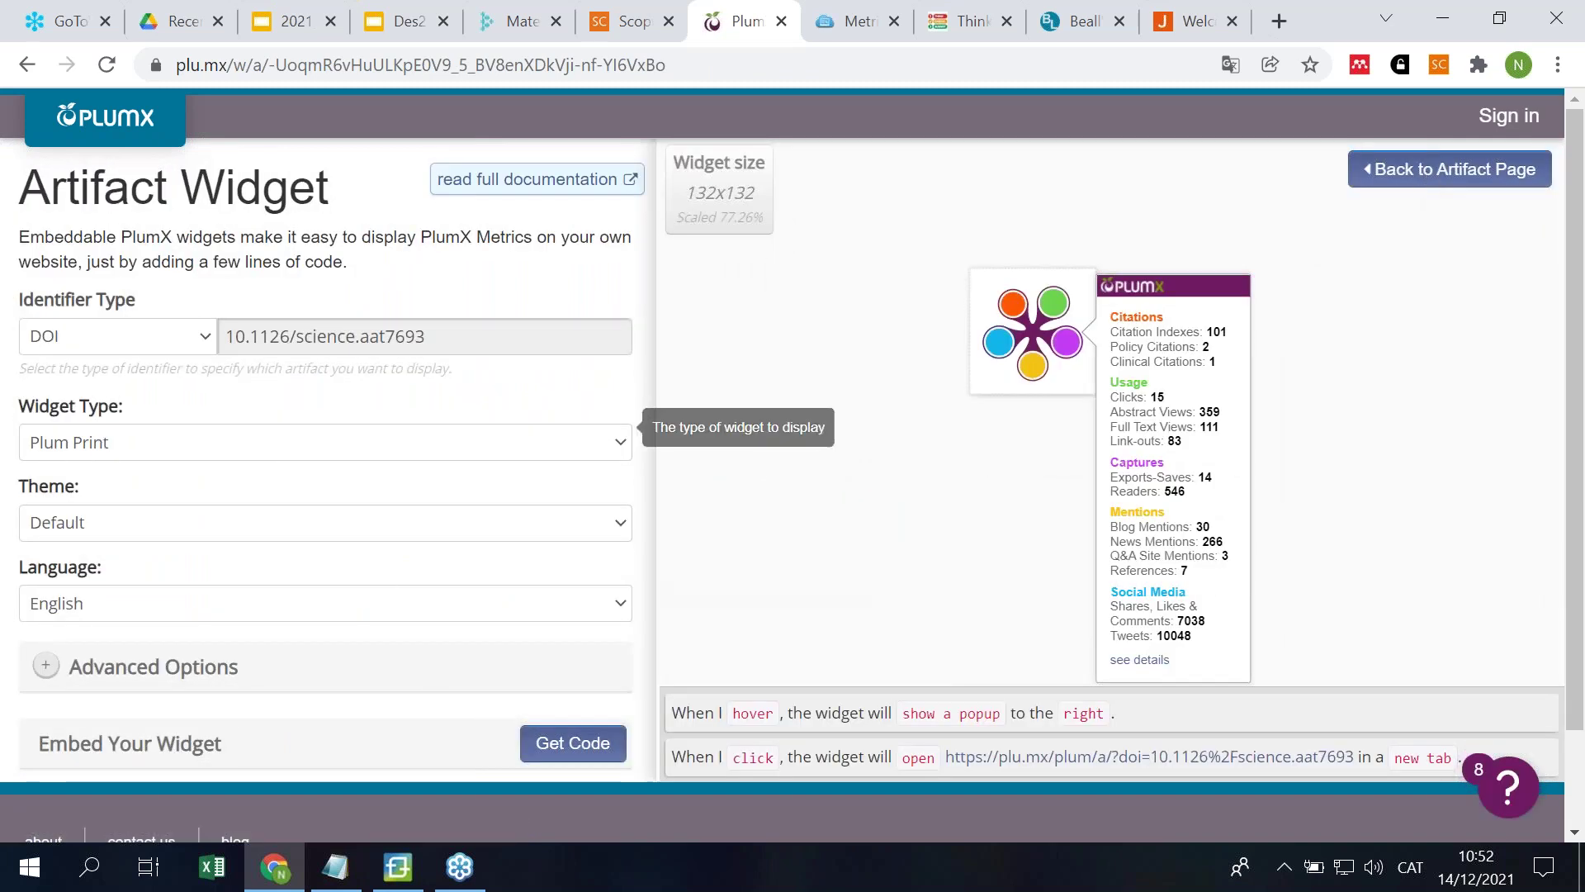
pyautogui.scroll(-1, 538, 467)
pyautogui.click(547, 627)
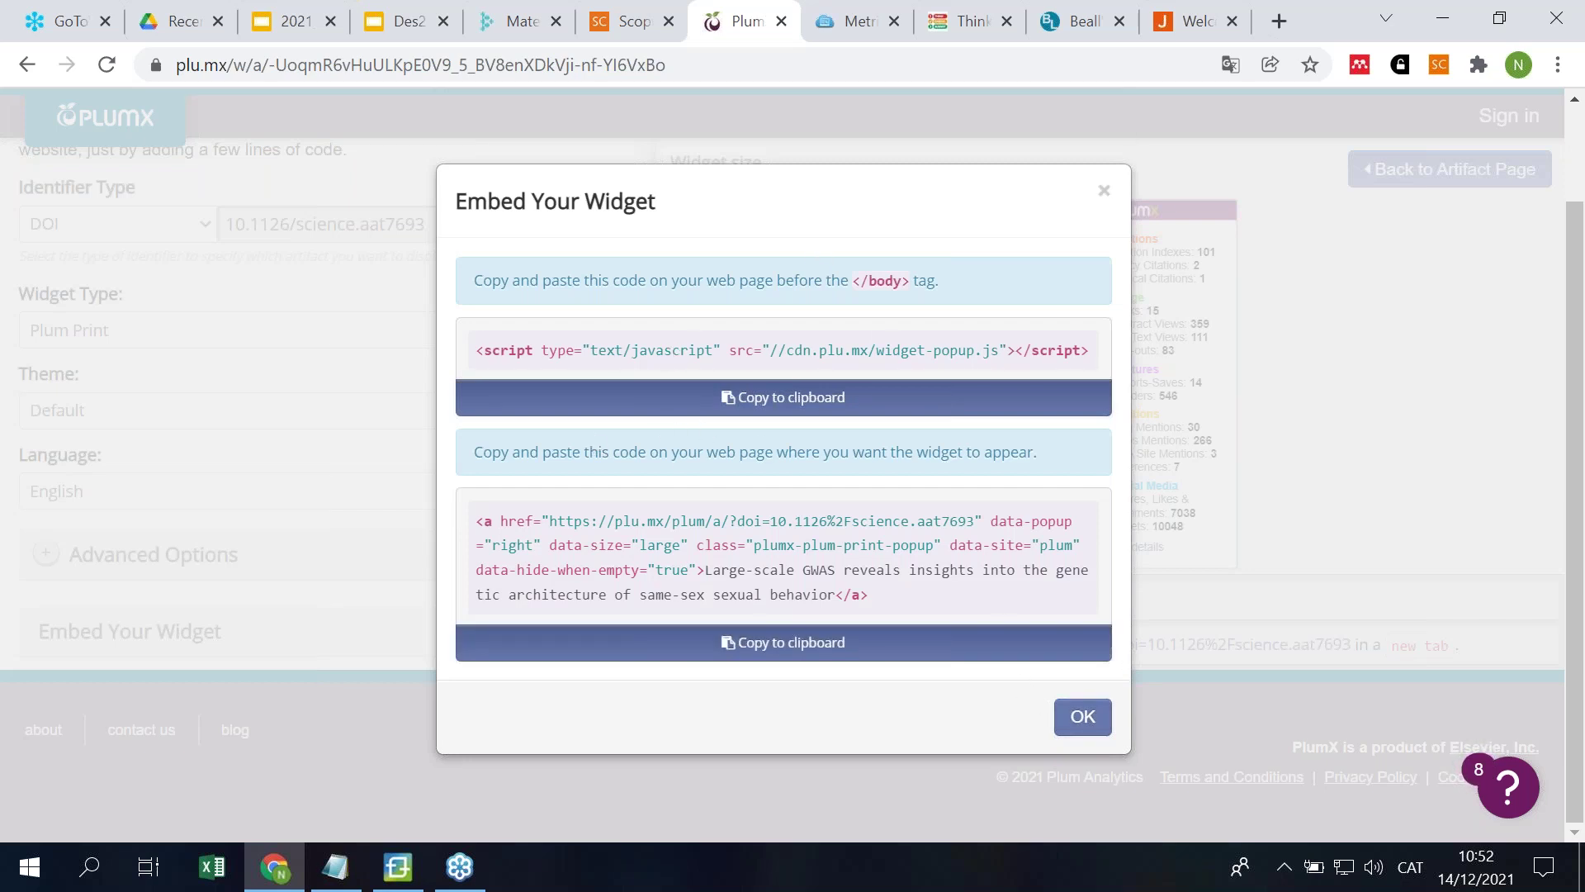
pyautogui.click(1083, 716)
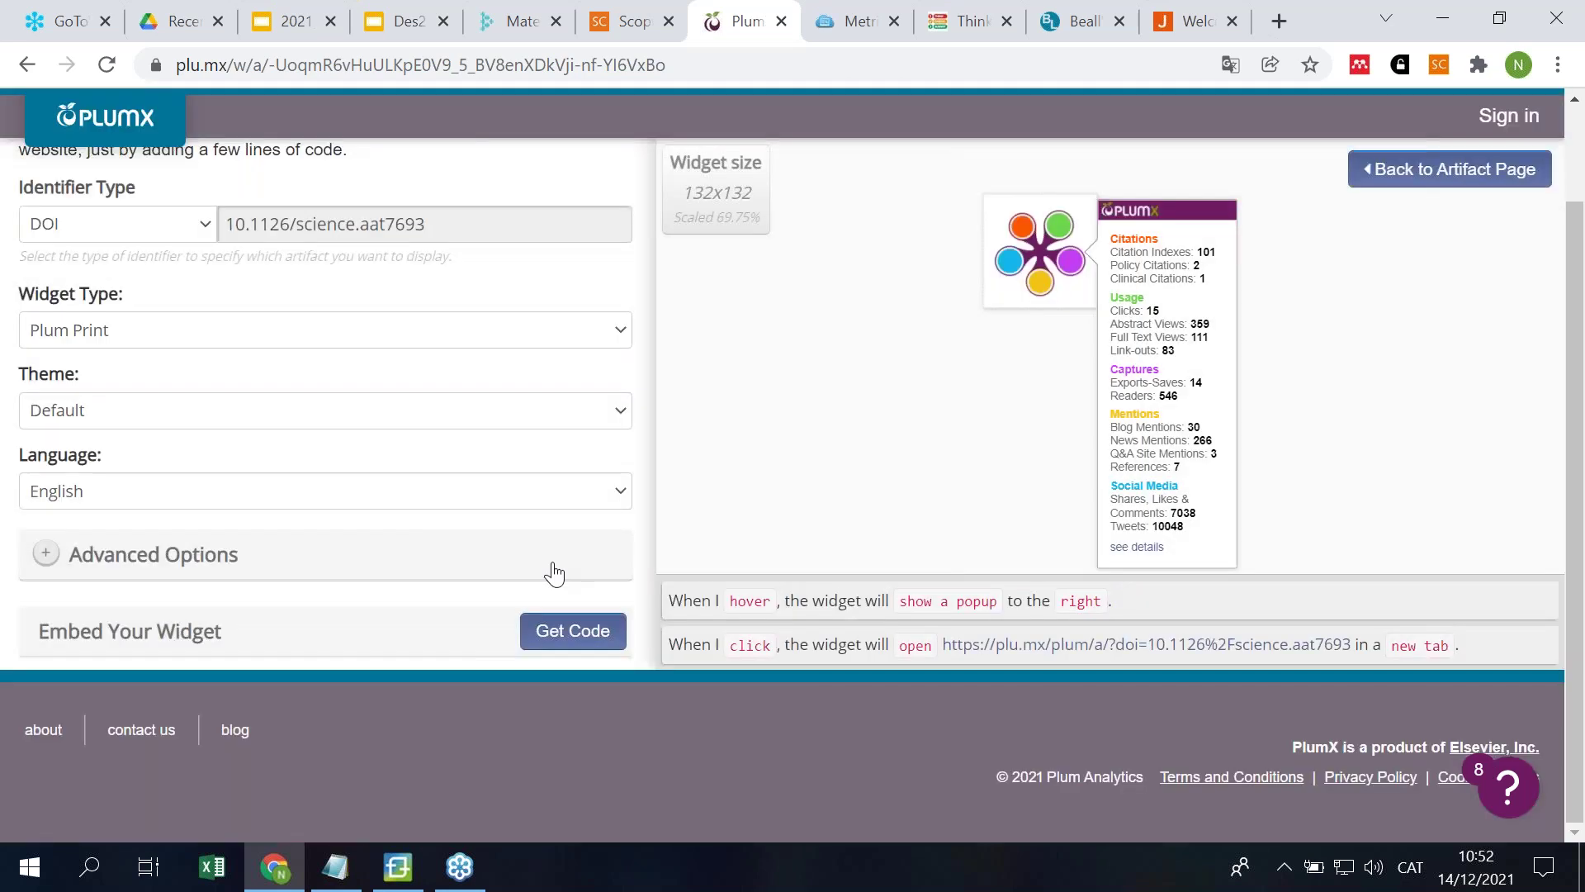
pyautogui.scroll(2, 842, 520)
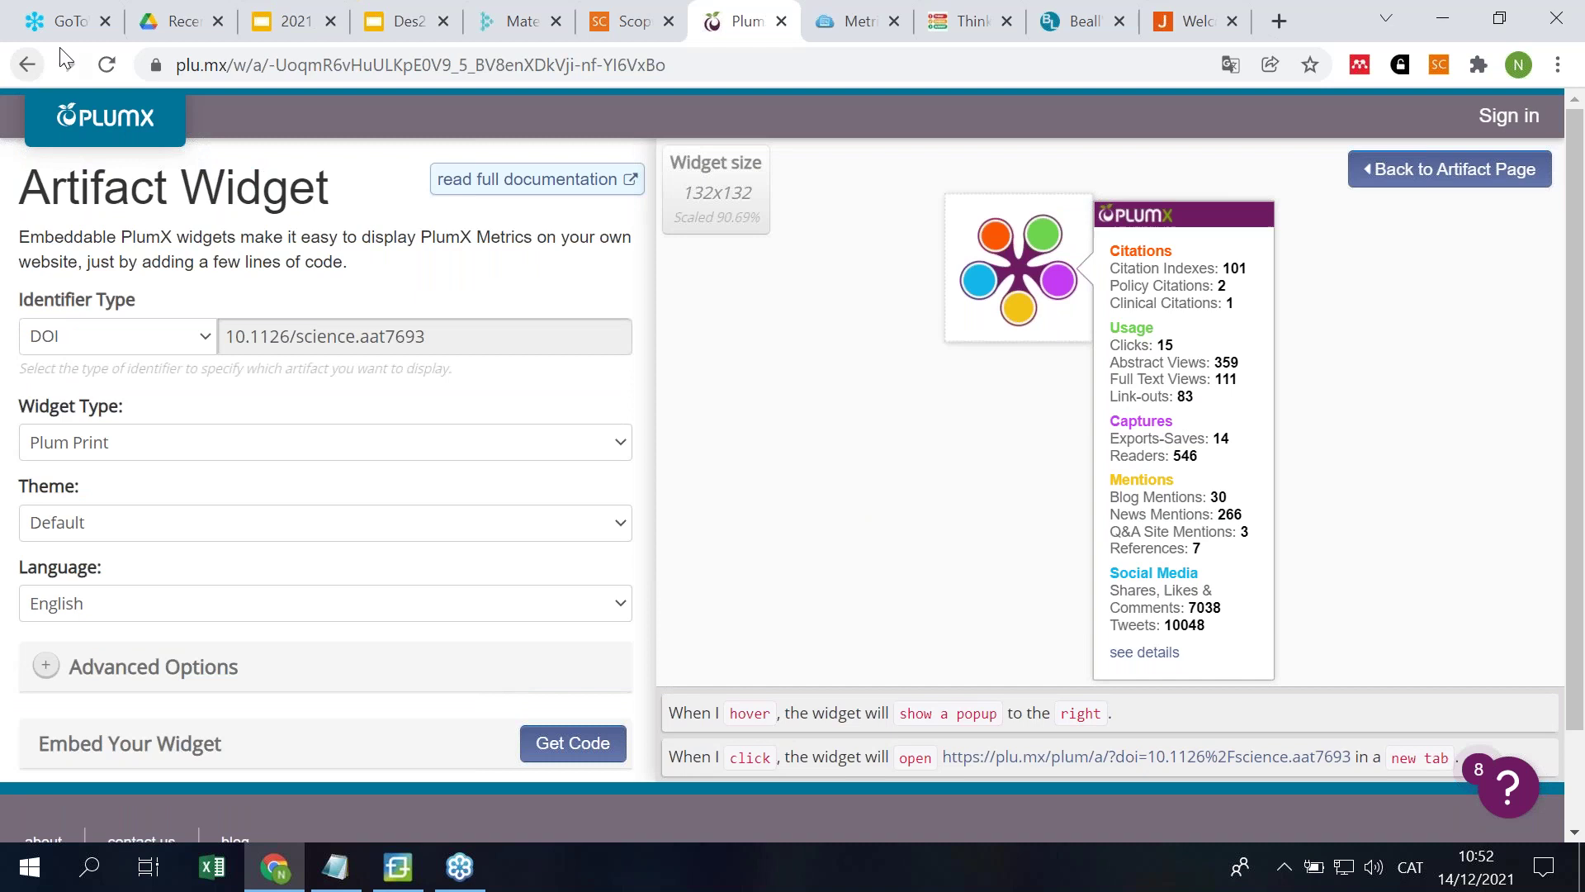
# Step: Close the PlumX page and go back from the Scopus metric details to the article's document record
pyautogui.click(782, 21)
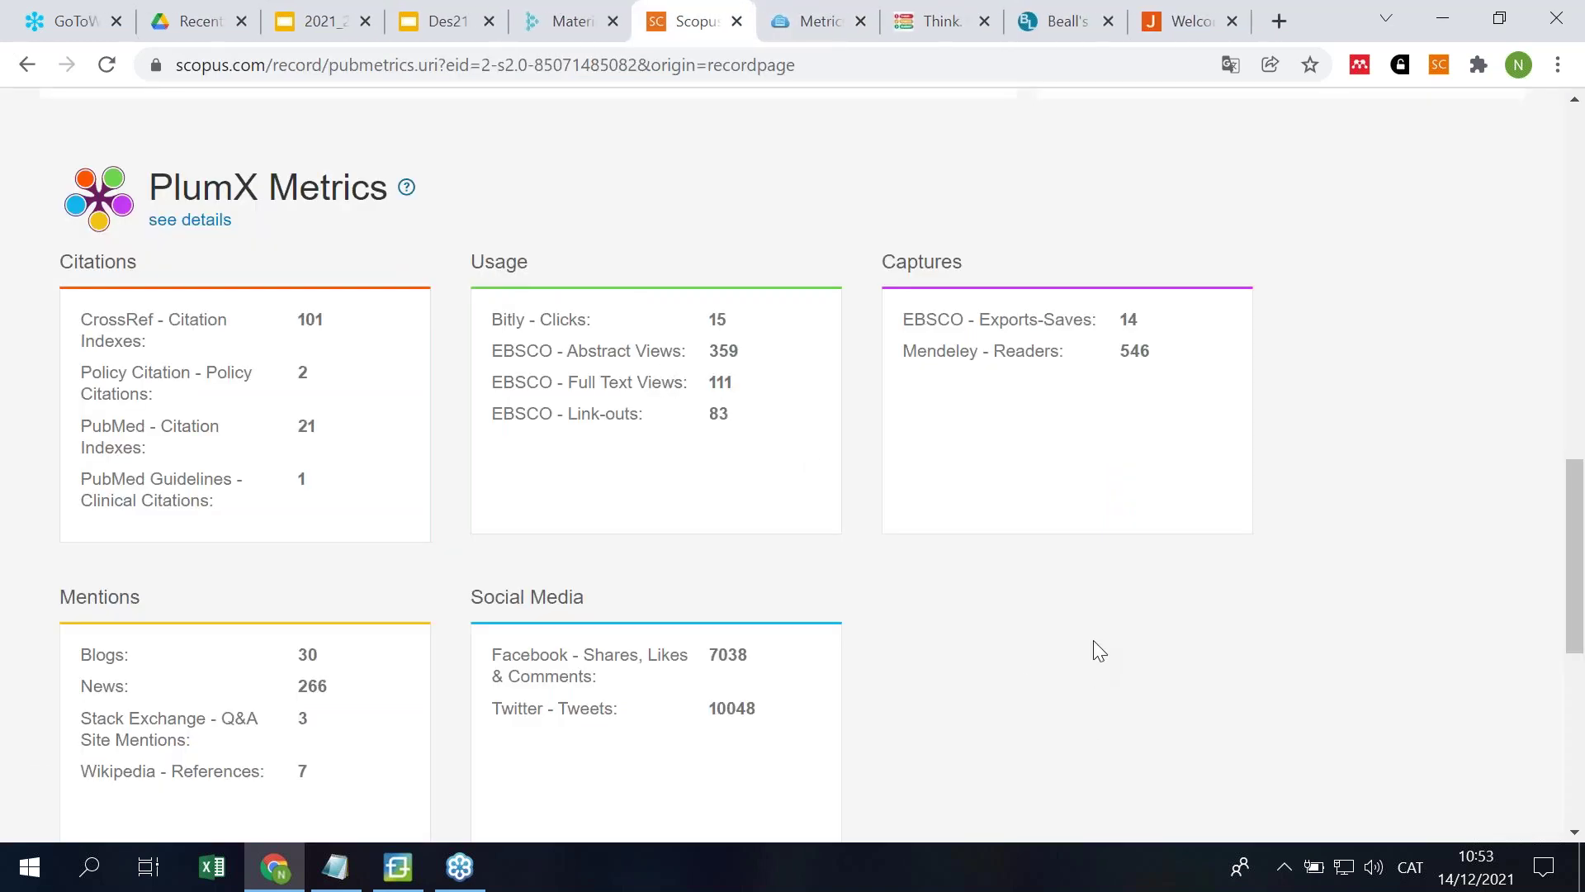
pyautogui.scroll(6, 1099, 650)
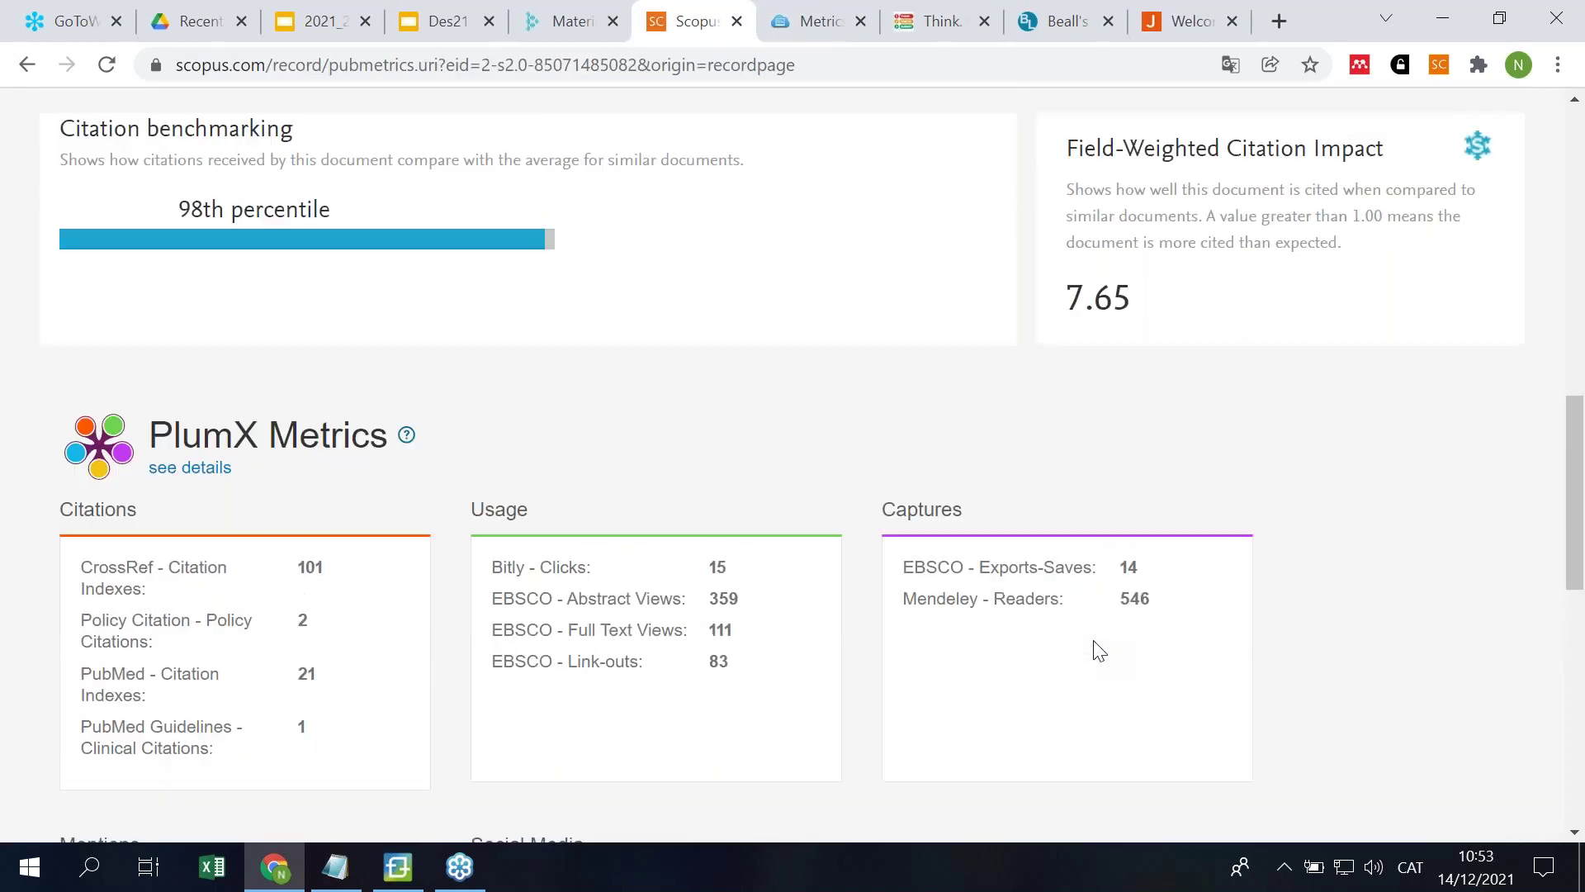
pyautogui.scroll(8, 478, 343)
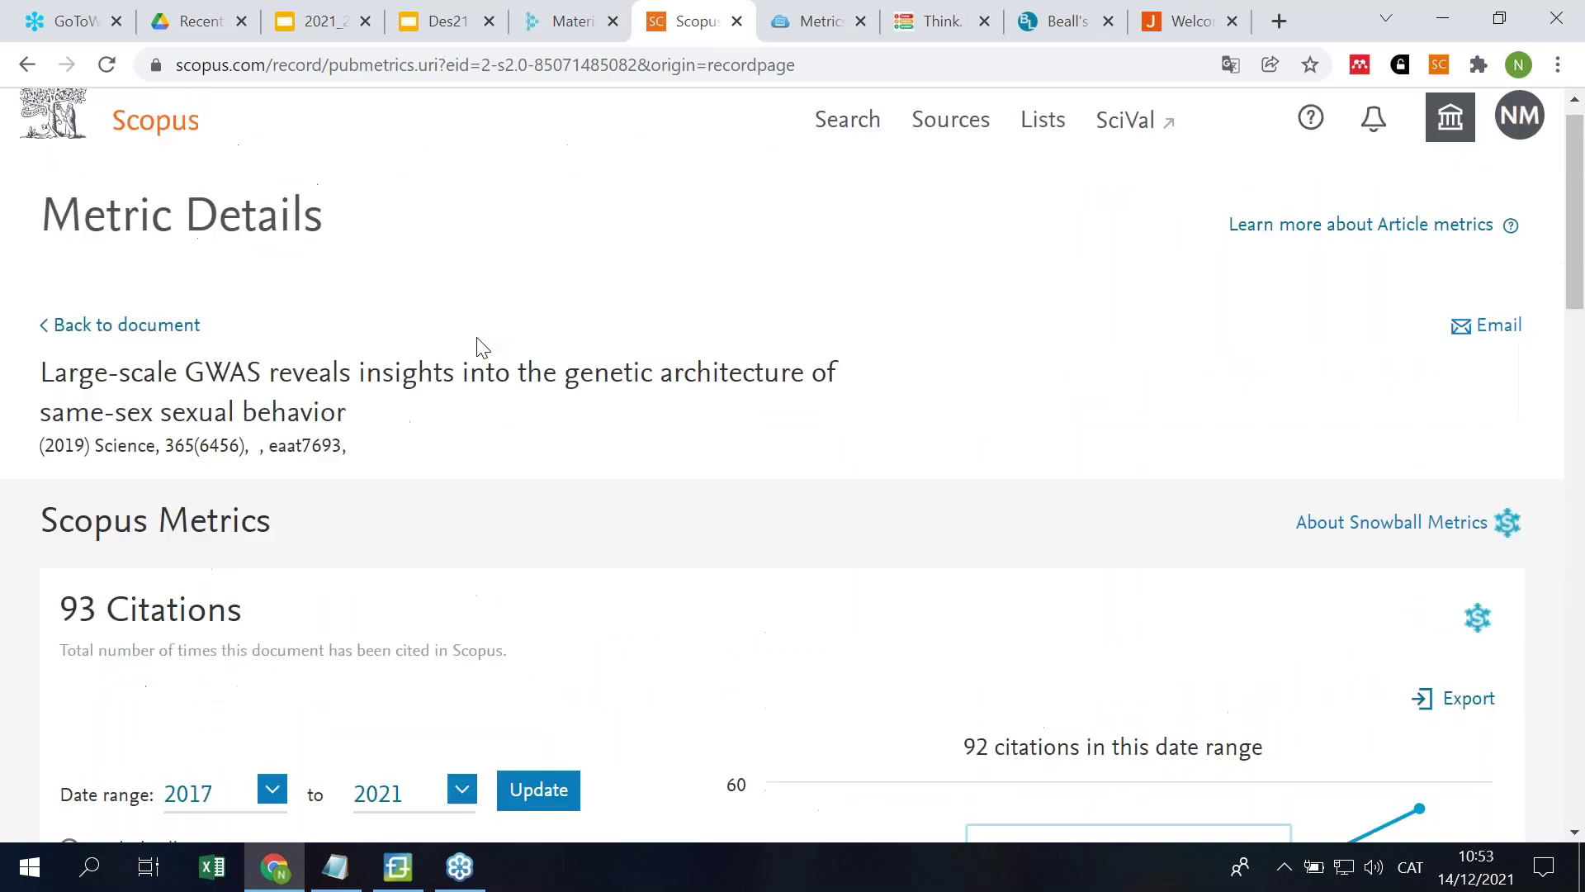
pyautogui.click(103, 355)
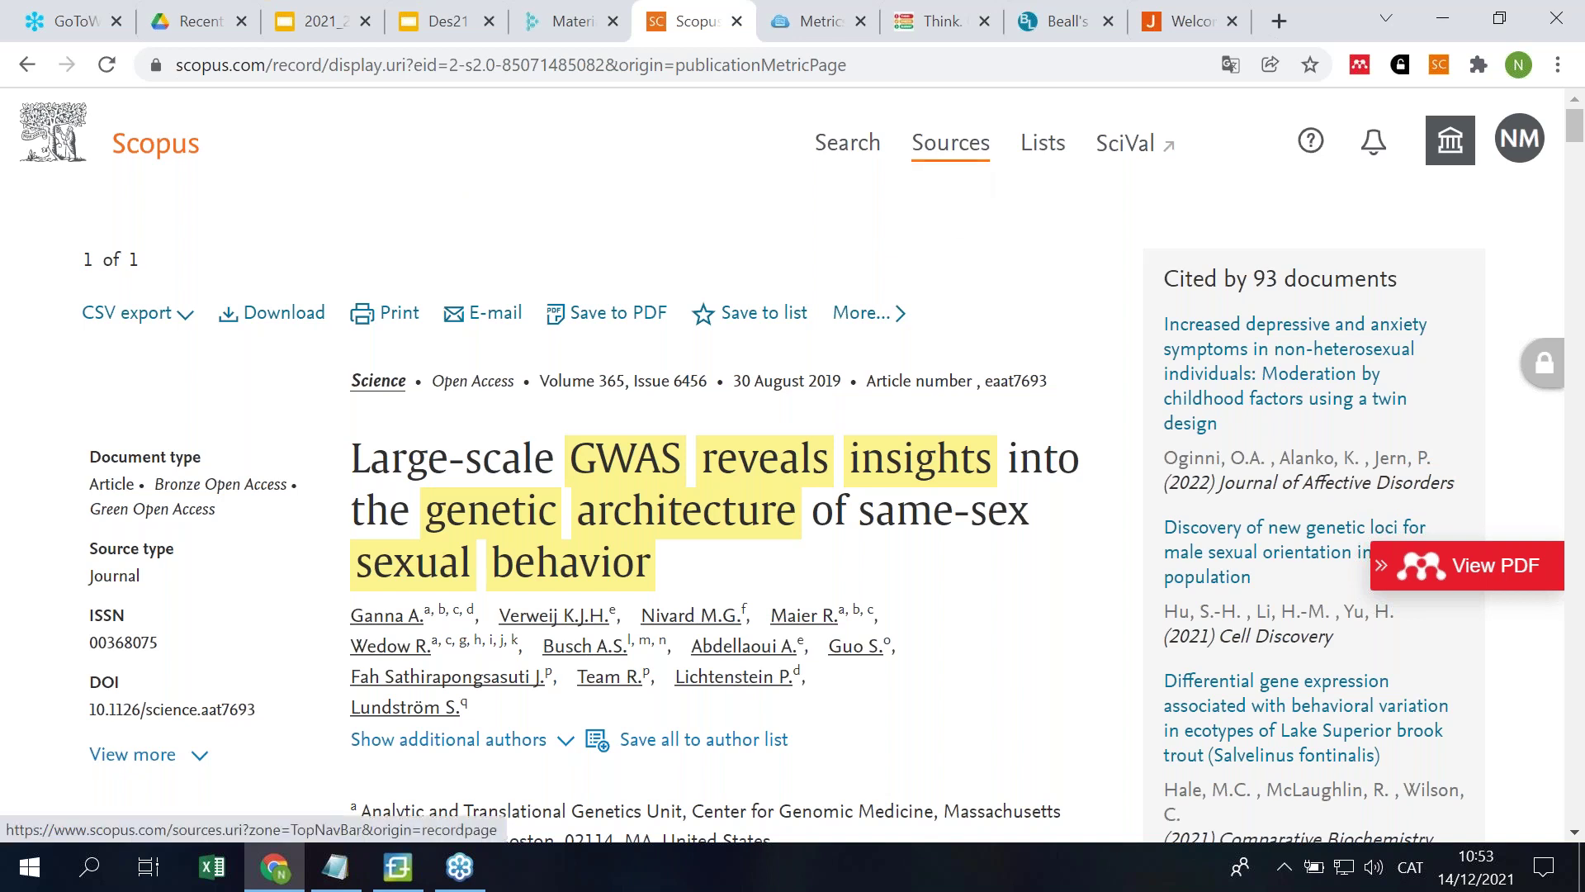
# Step: Open the Scopus Sources page and look over the list of journals and their metrics
pyautogui.click(954, 158)
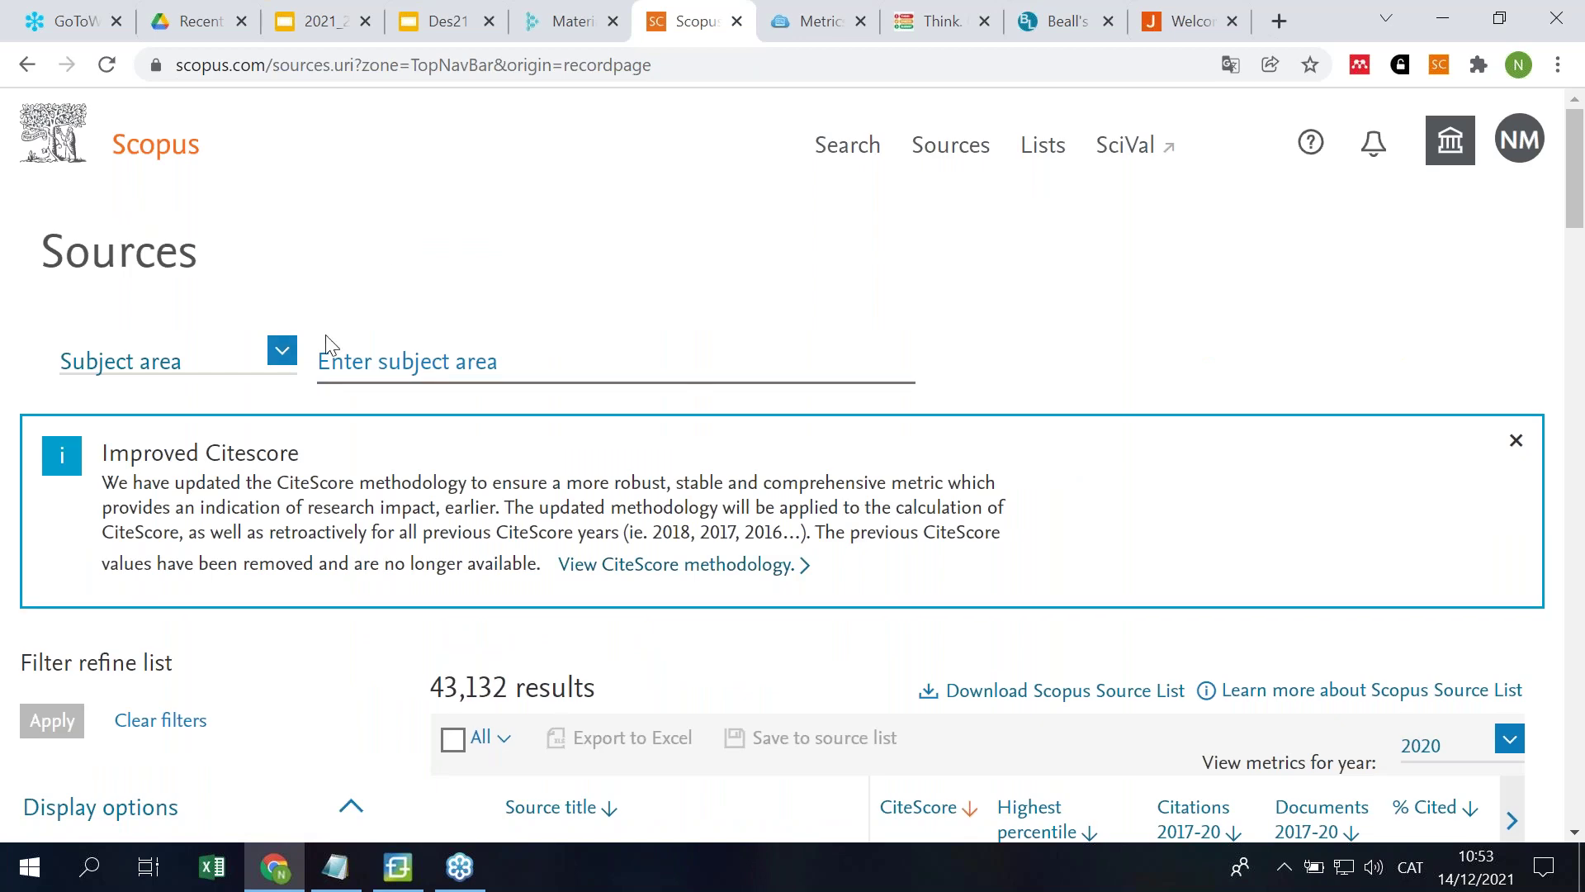
pyautogui.scroll(-3, 483, 240)
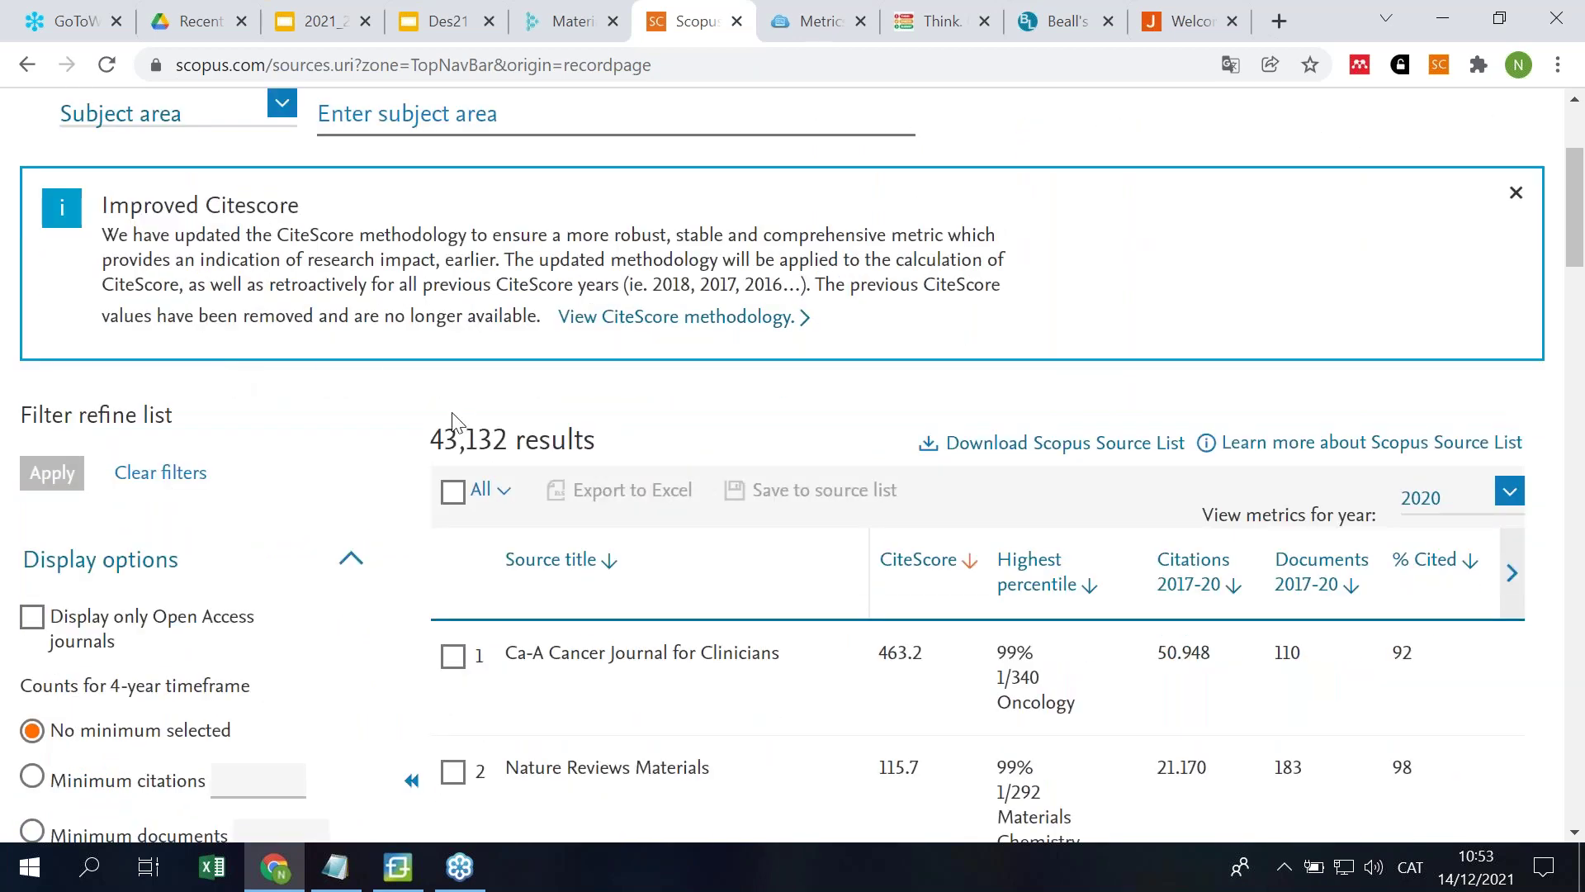
pyautogui.scroll(3, 454, 418)
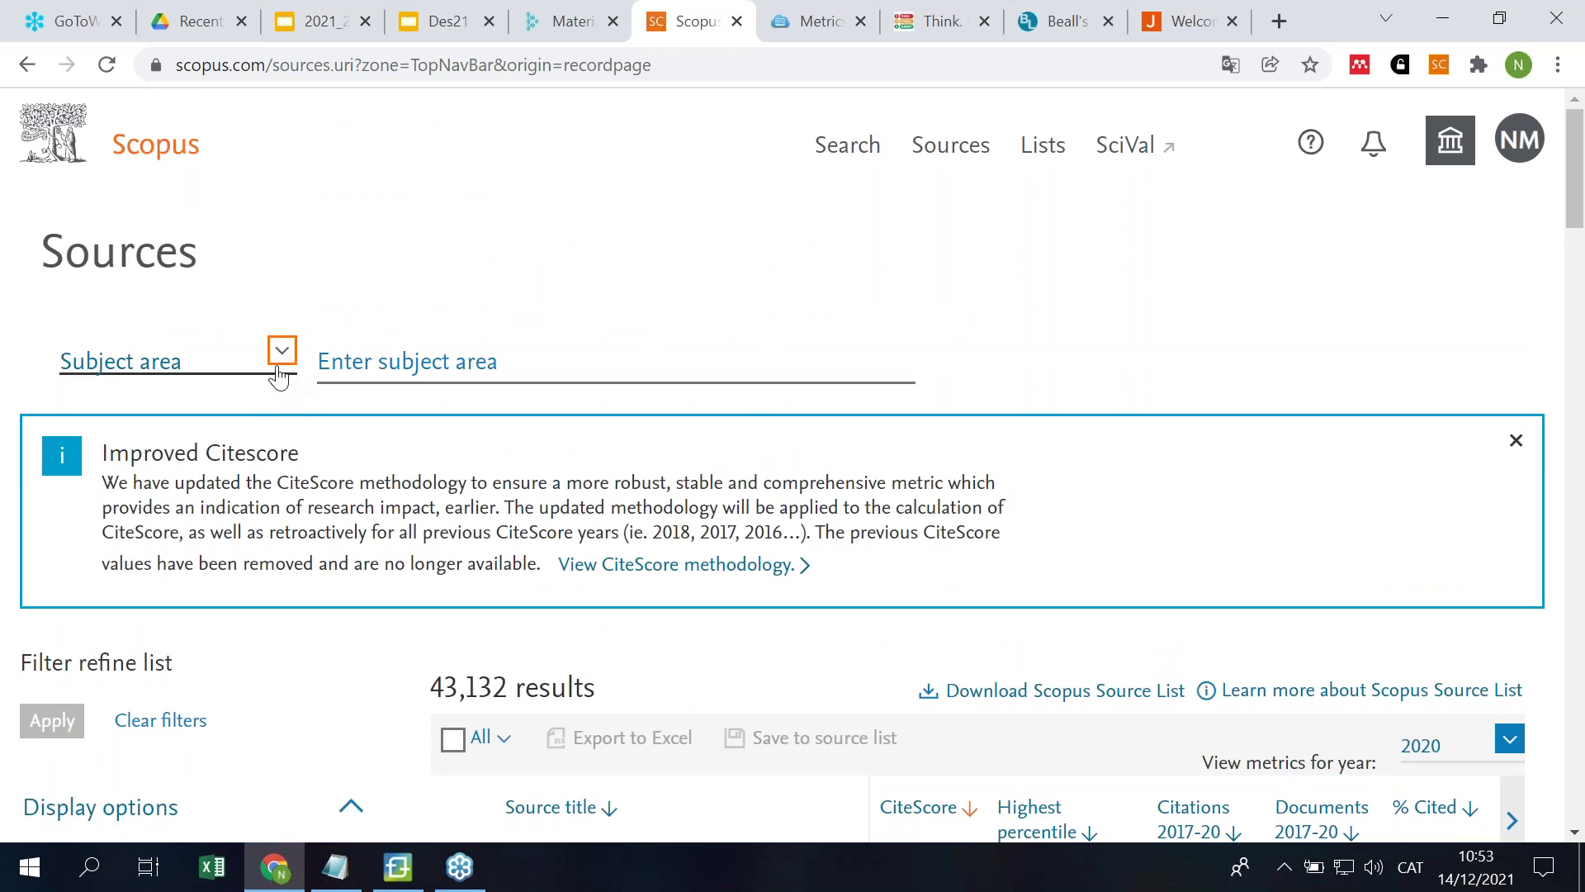
# Step: Find sources by title for Comunicar and open the journal's source details
pyautogui.click(282, 354)
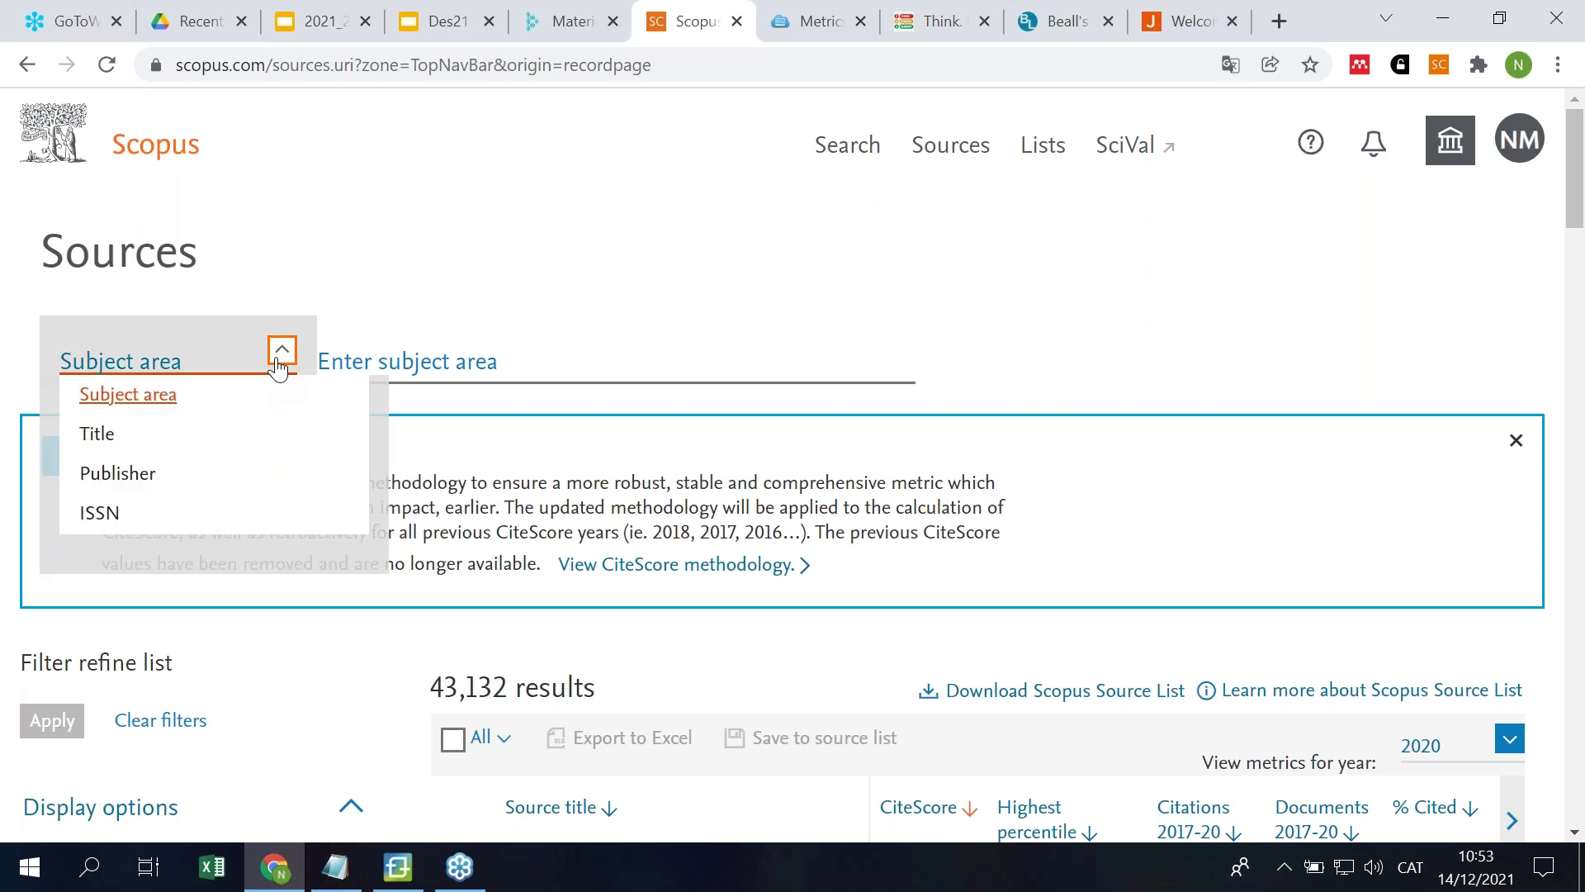
pyautogui.click(103, 444)
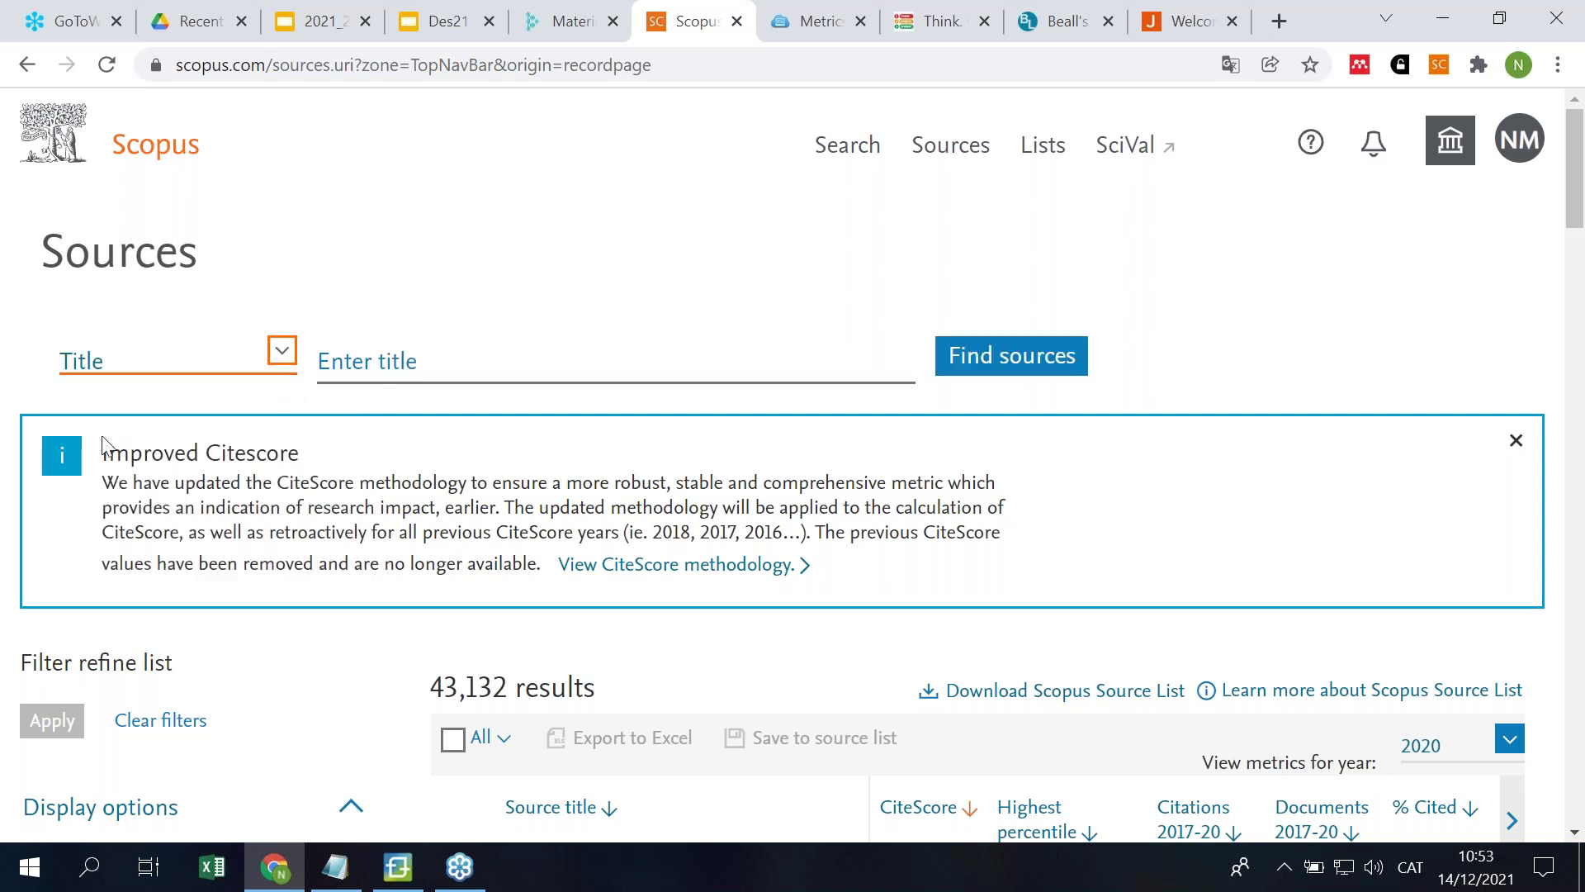
pyautogui.click(384, 364)
pyautogui.write('comunicar')
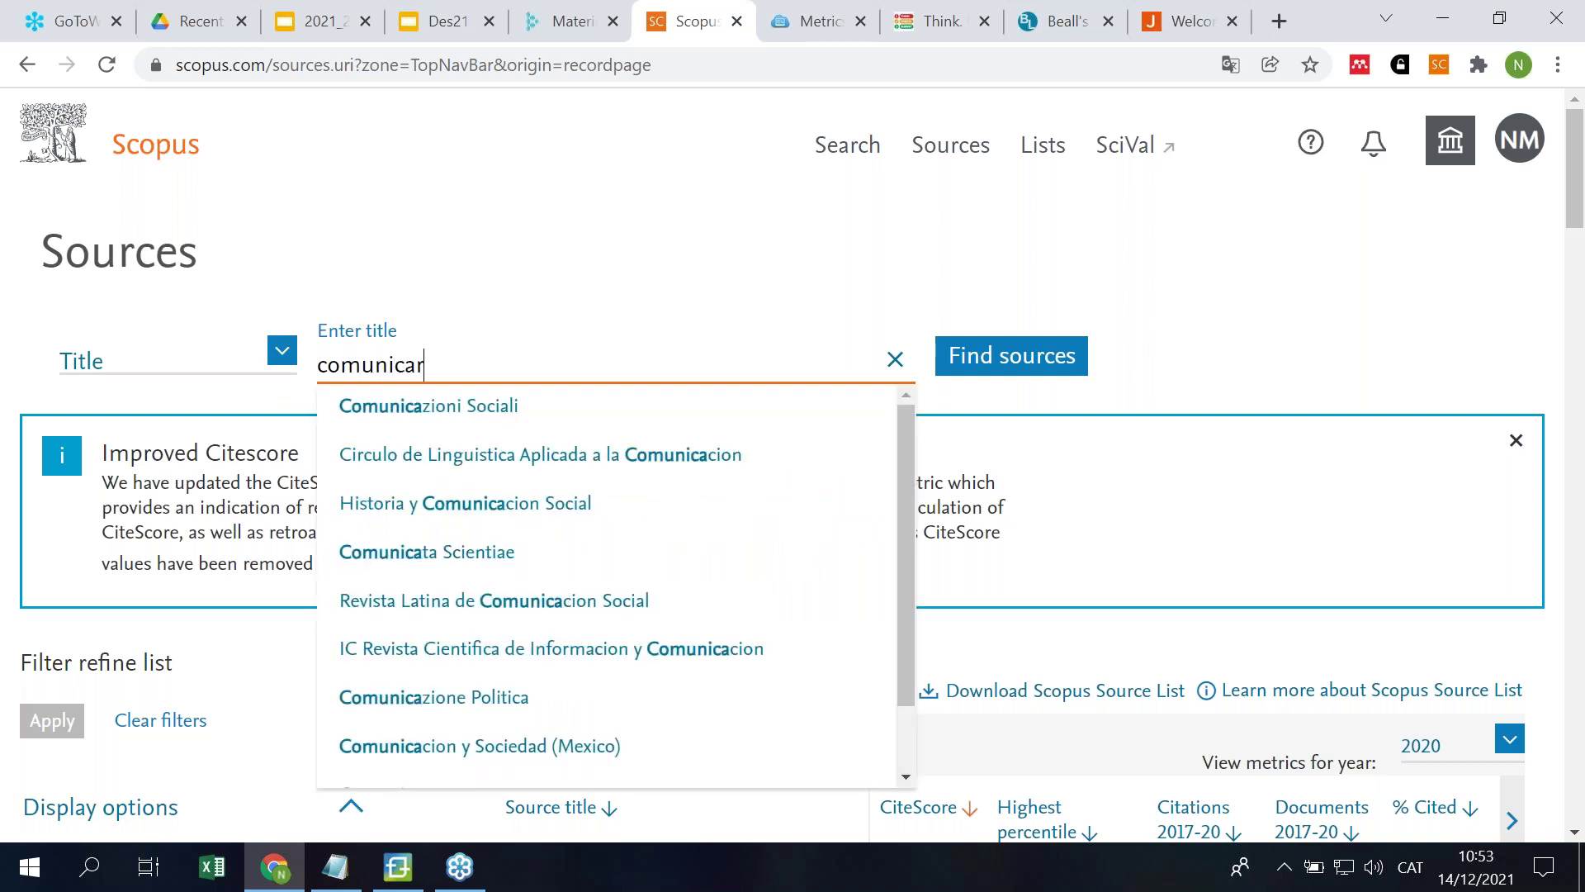
pyautogui.press('Down')
pyautogui.press('Return')
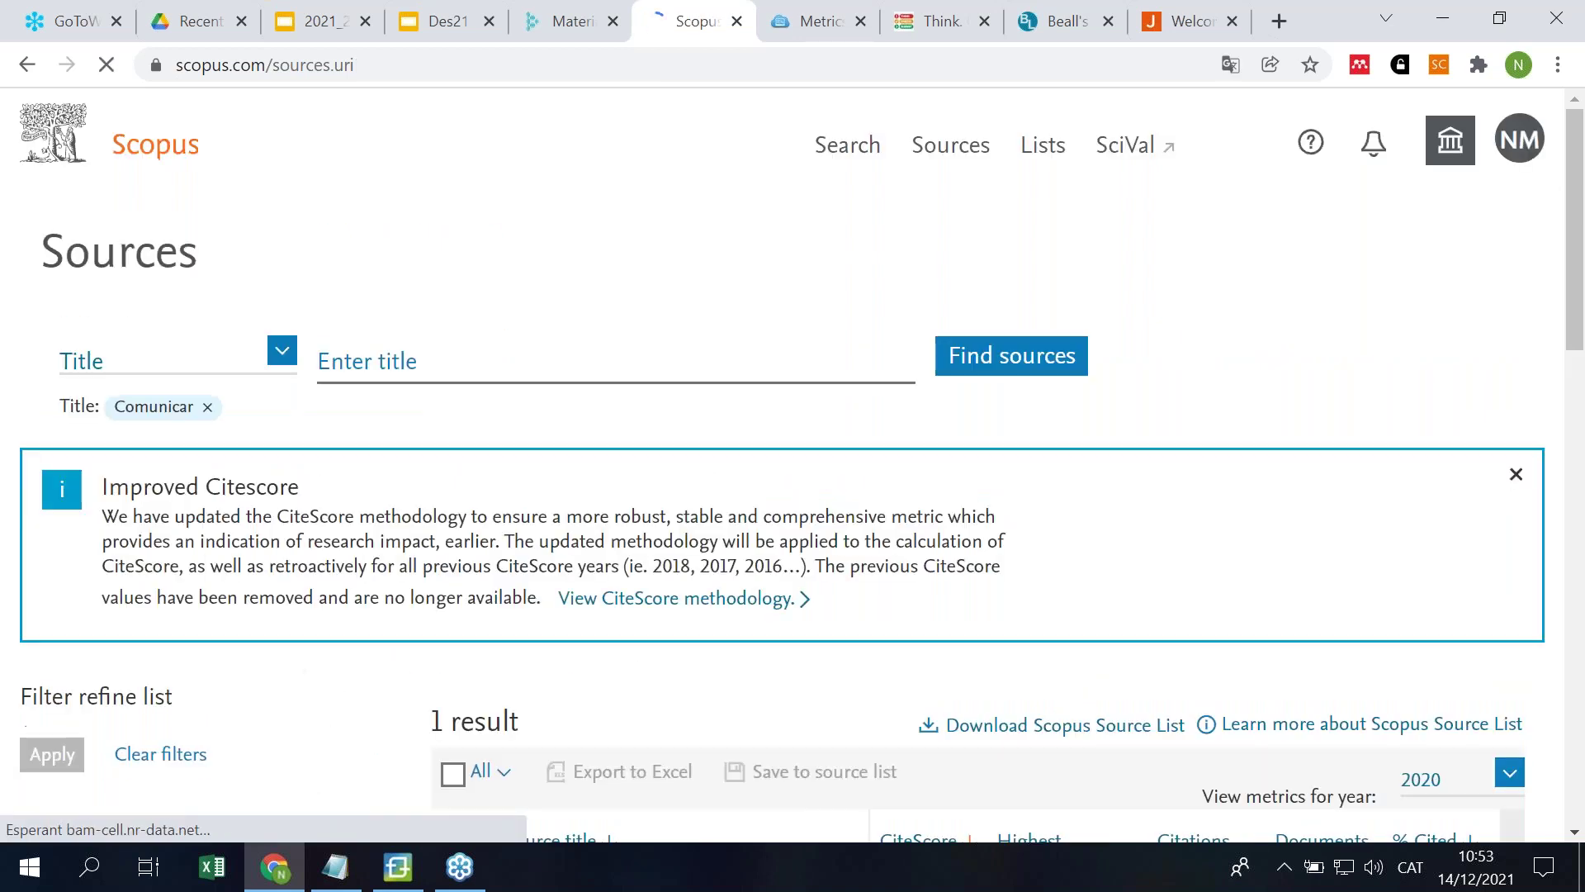
pyautogui.scroll(-3, 517, 399)
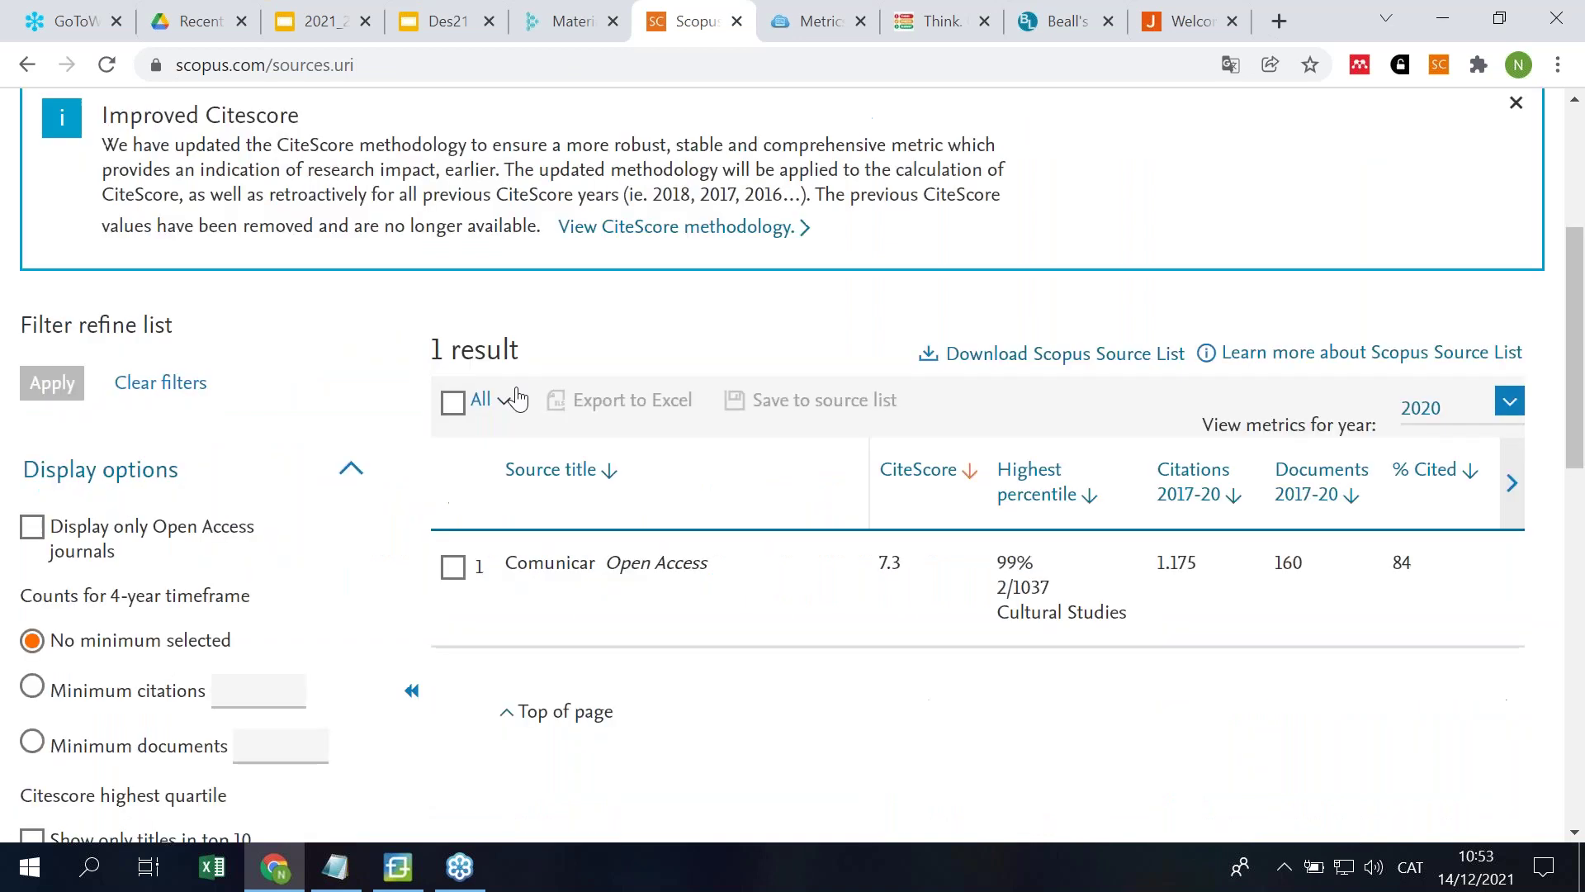
pyautogui.click(541, 565)
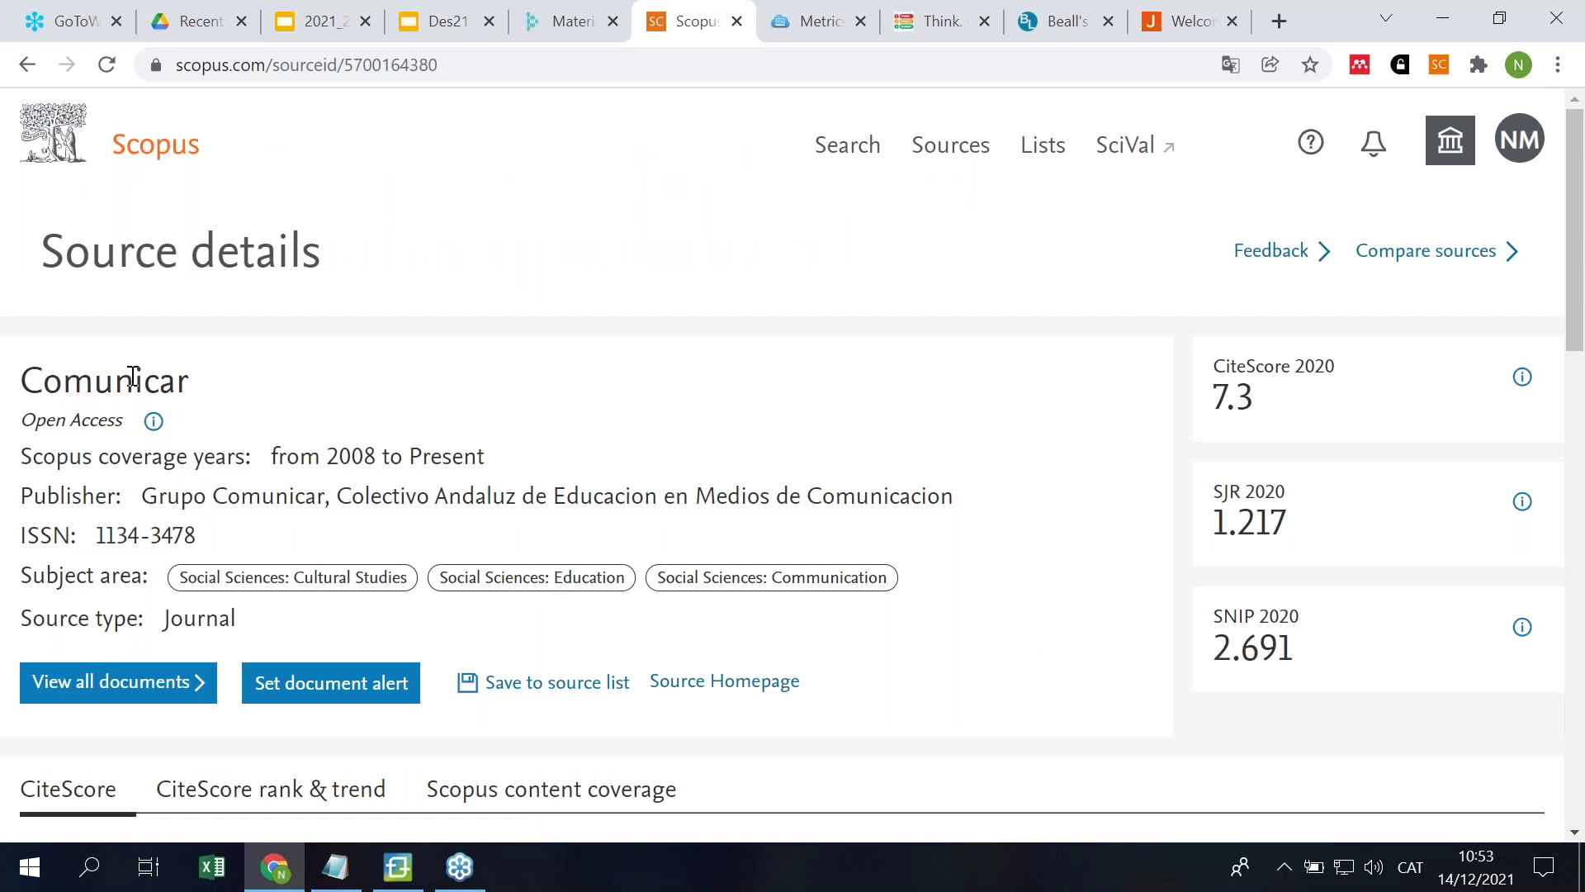
# Step: Examine the journal's profile, highlighting its title, Open Access label, coverage start year and source type
pyautogui.moveTo(24, 379); pyautogui.dragTo(192, 381)
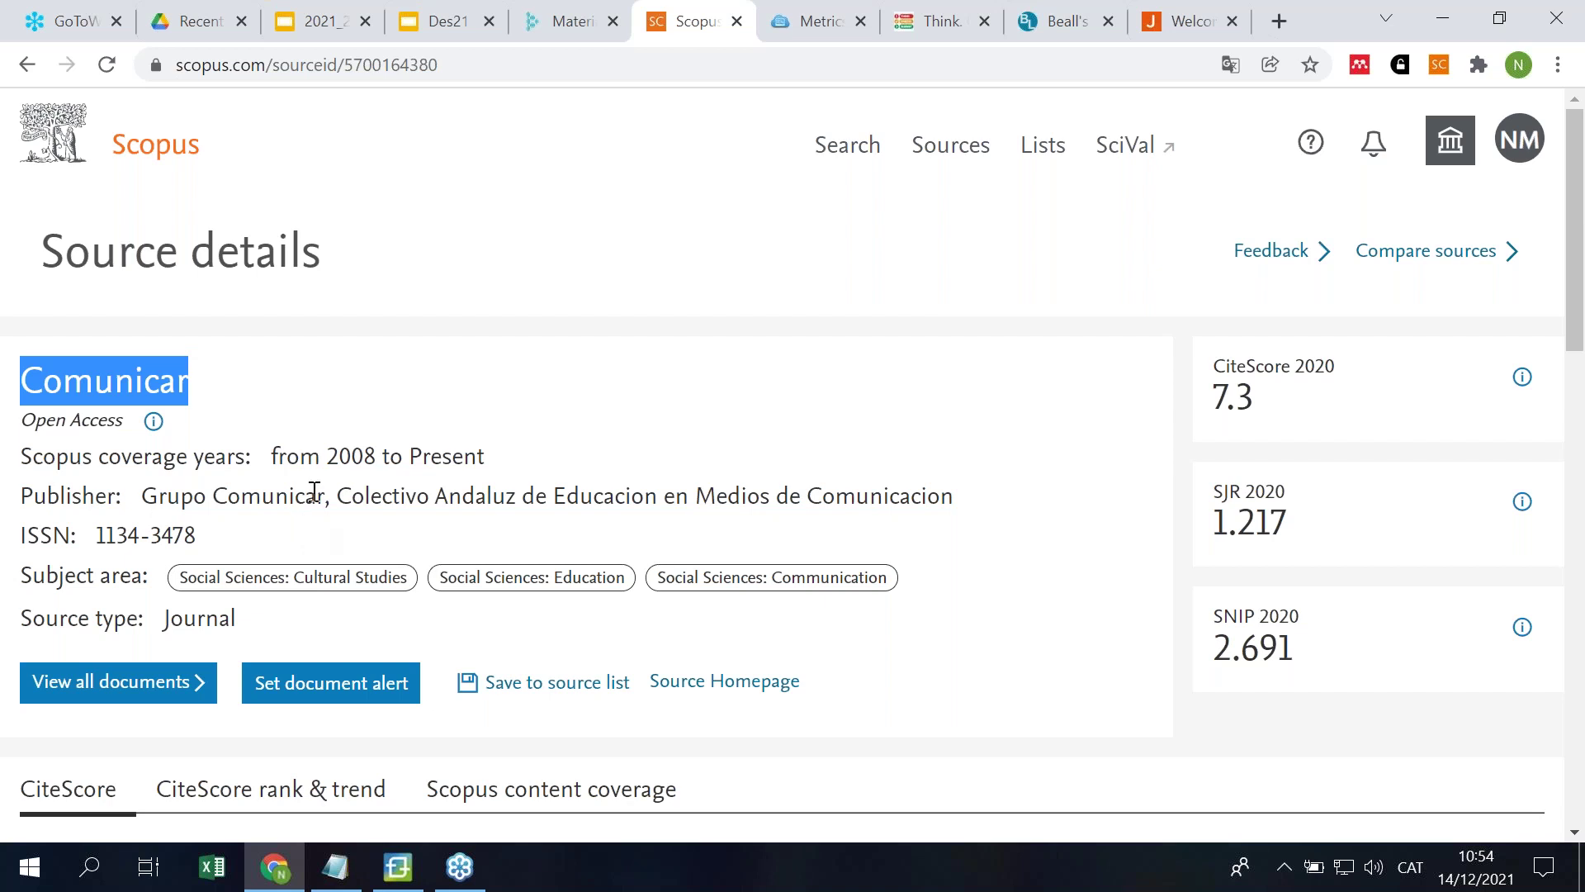
pyautogui.click(66, 430)
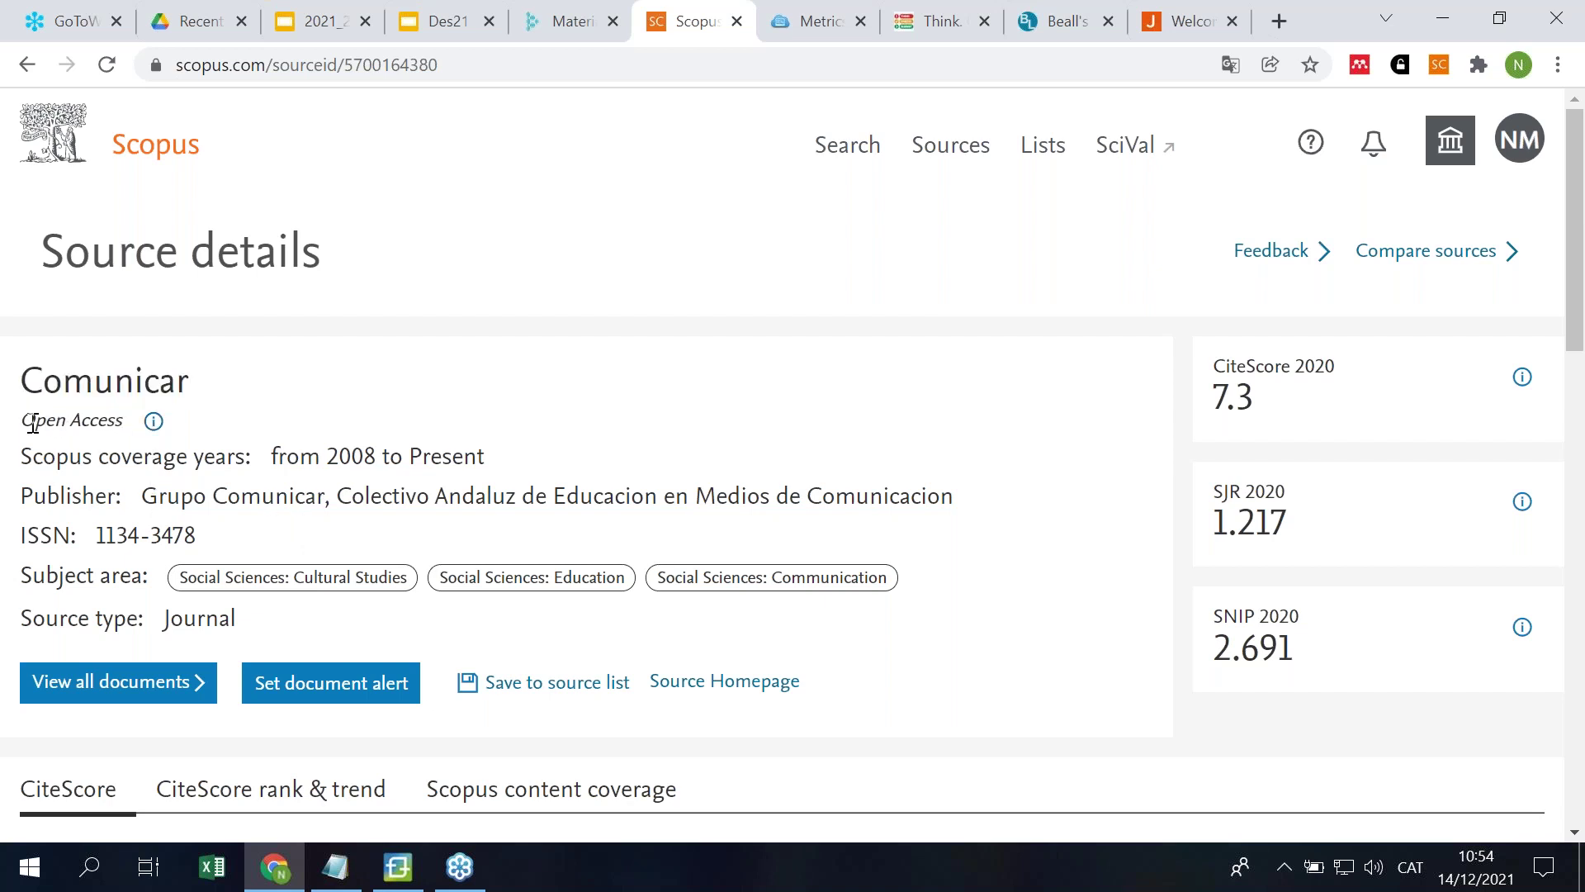
pyautogui.moveTo(27, 422); pyautogui.dragTo(122, 425)
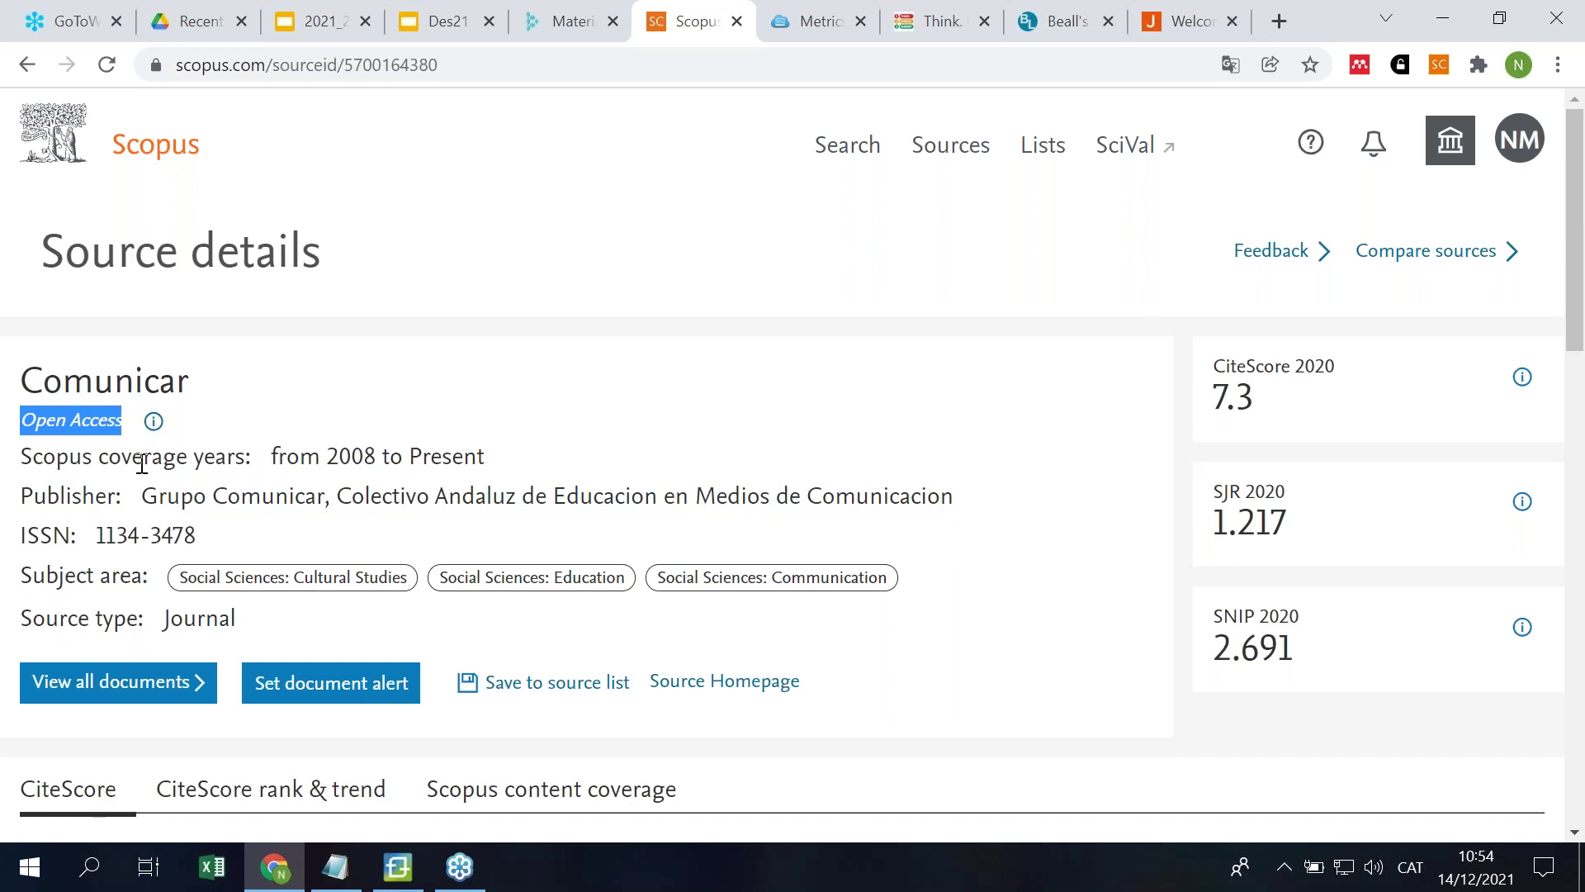
pyautogui.moveTo(328, 455); pyautogui.dragTo(381, 447)
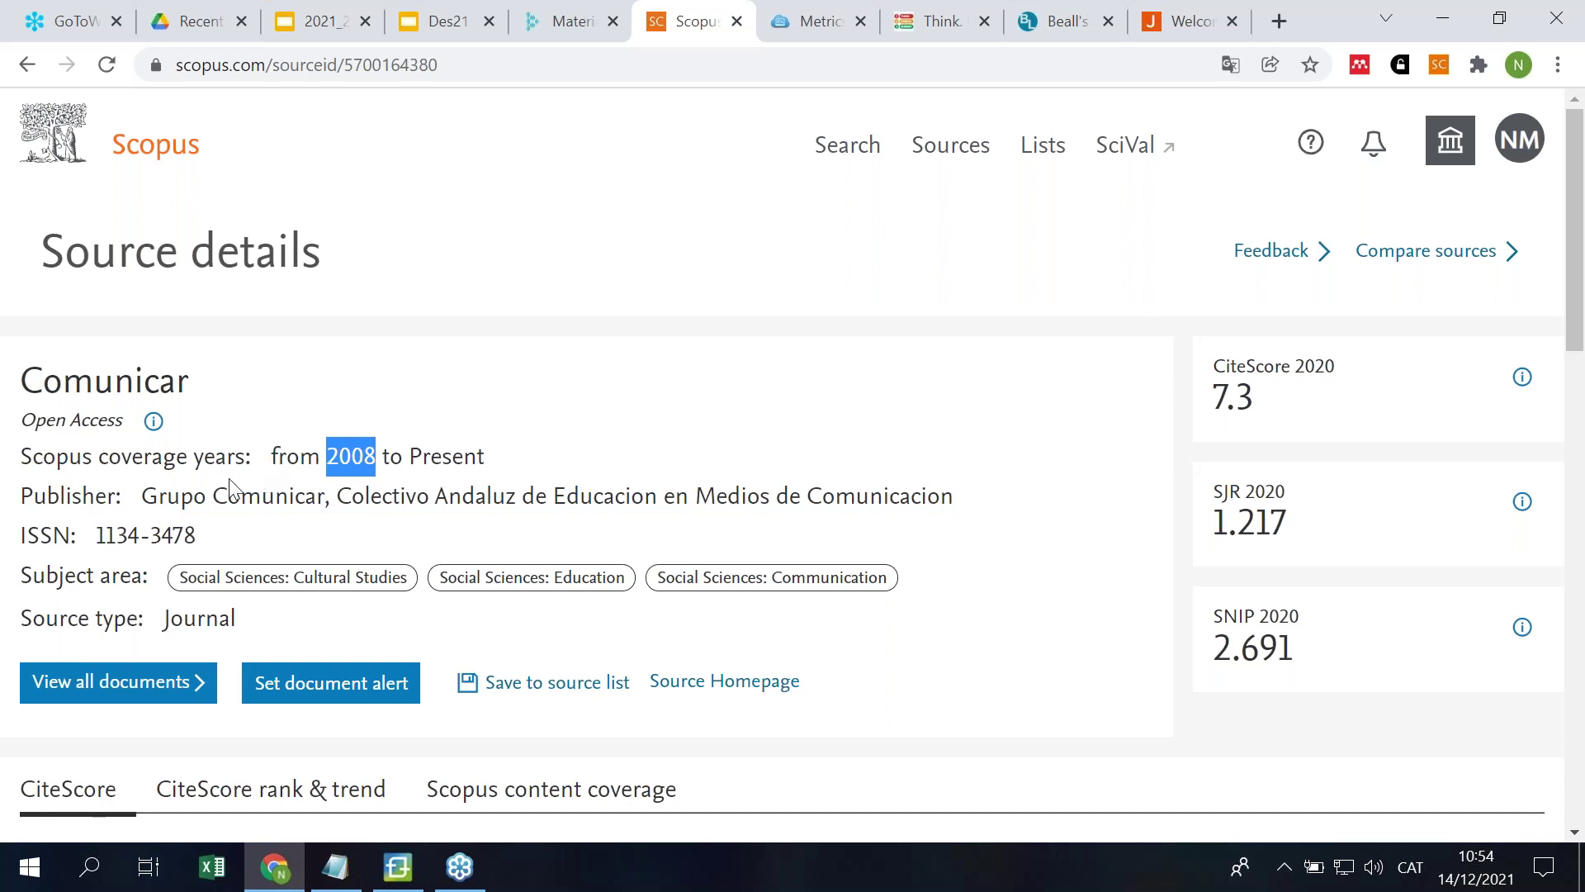
pyautogui.scroll(-3, 505, 411)
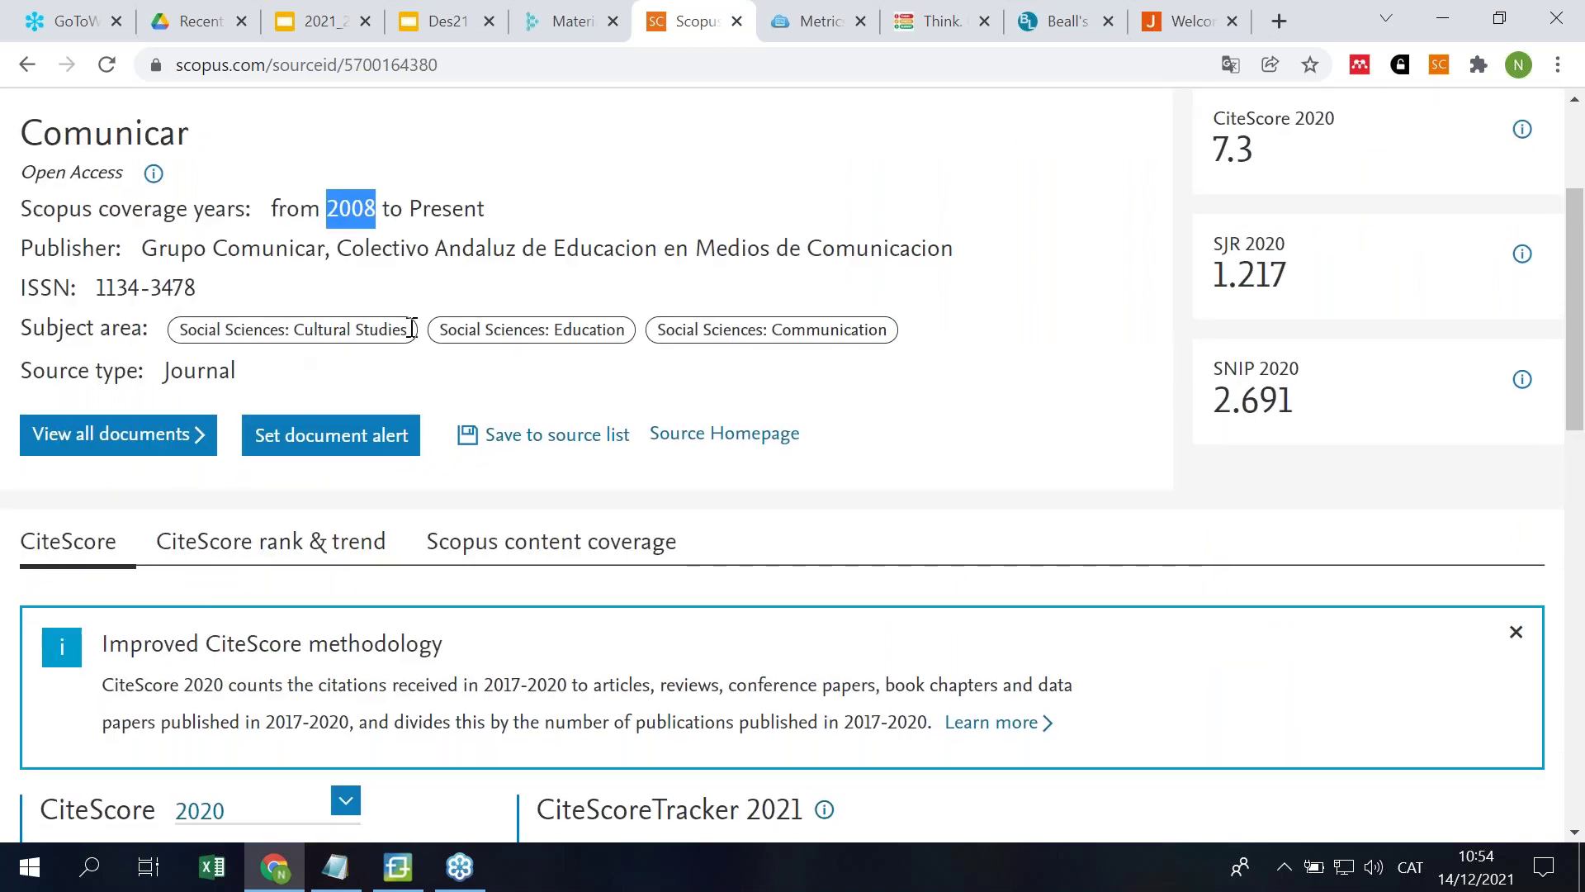
pyautogui.moveTo(274, 375); pyautogui.dragTo(165, 369)
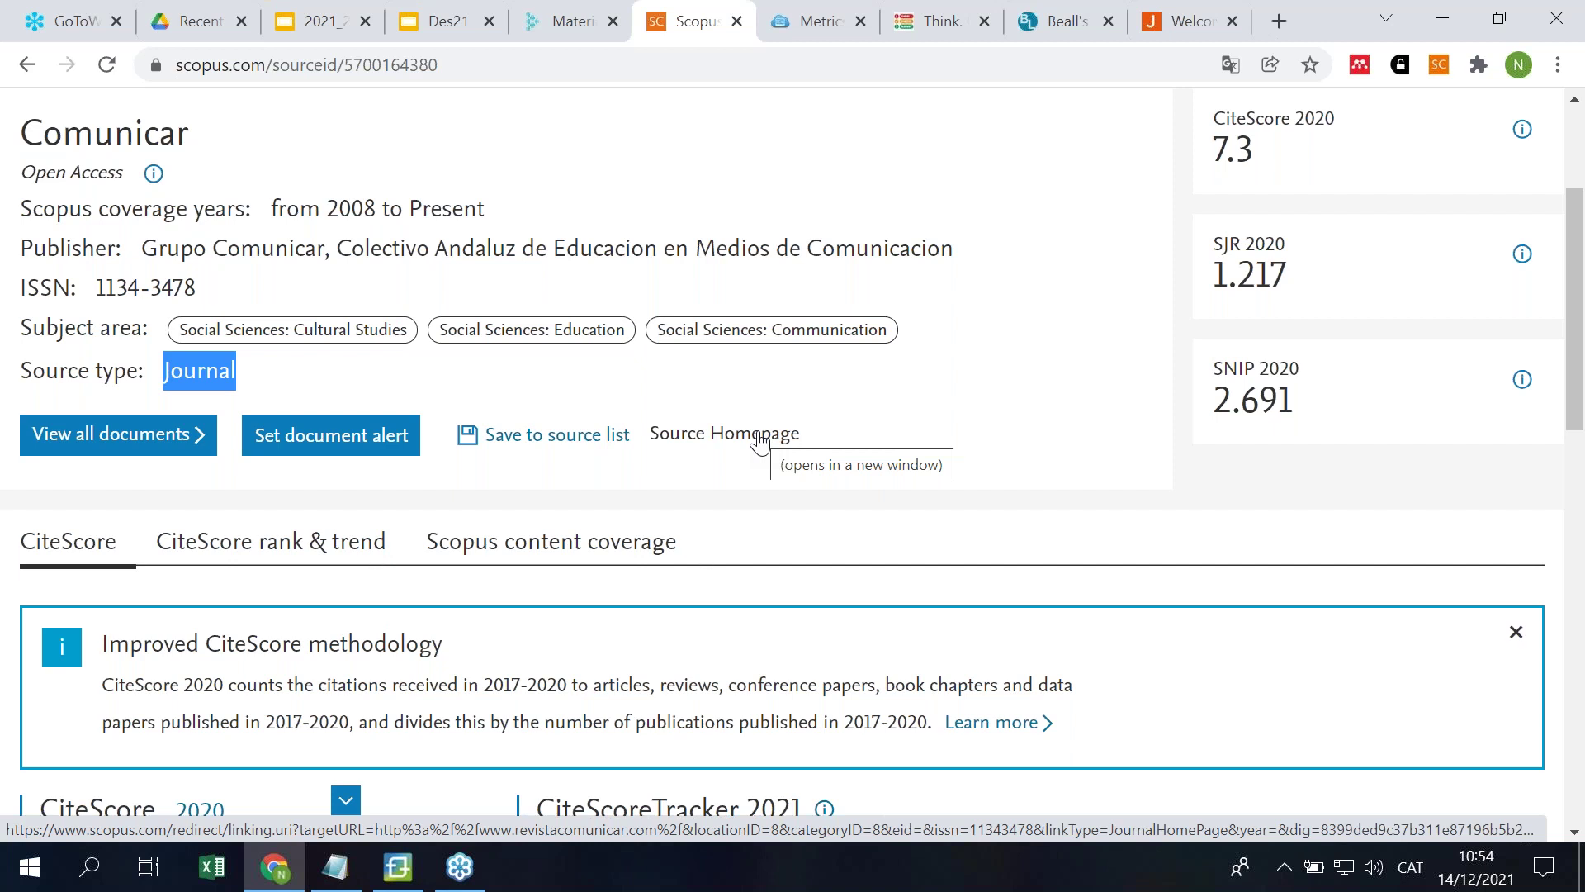
# Step: Review the journal's CiteScore 2020 and its calculation, and open the explanation of the SJR metric
pyautogui.scroll(2, 1404, 297)
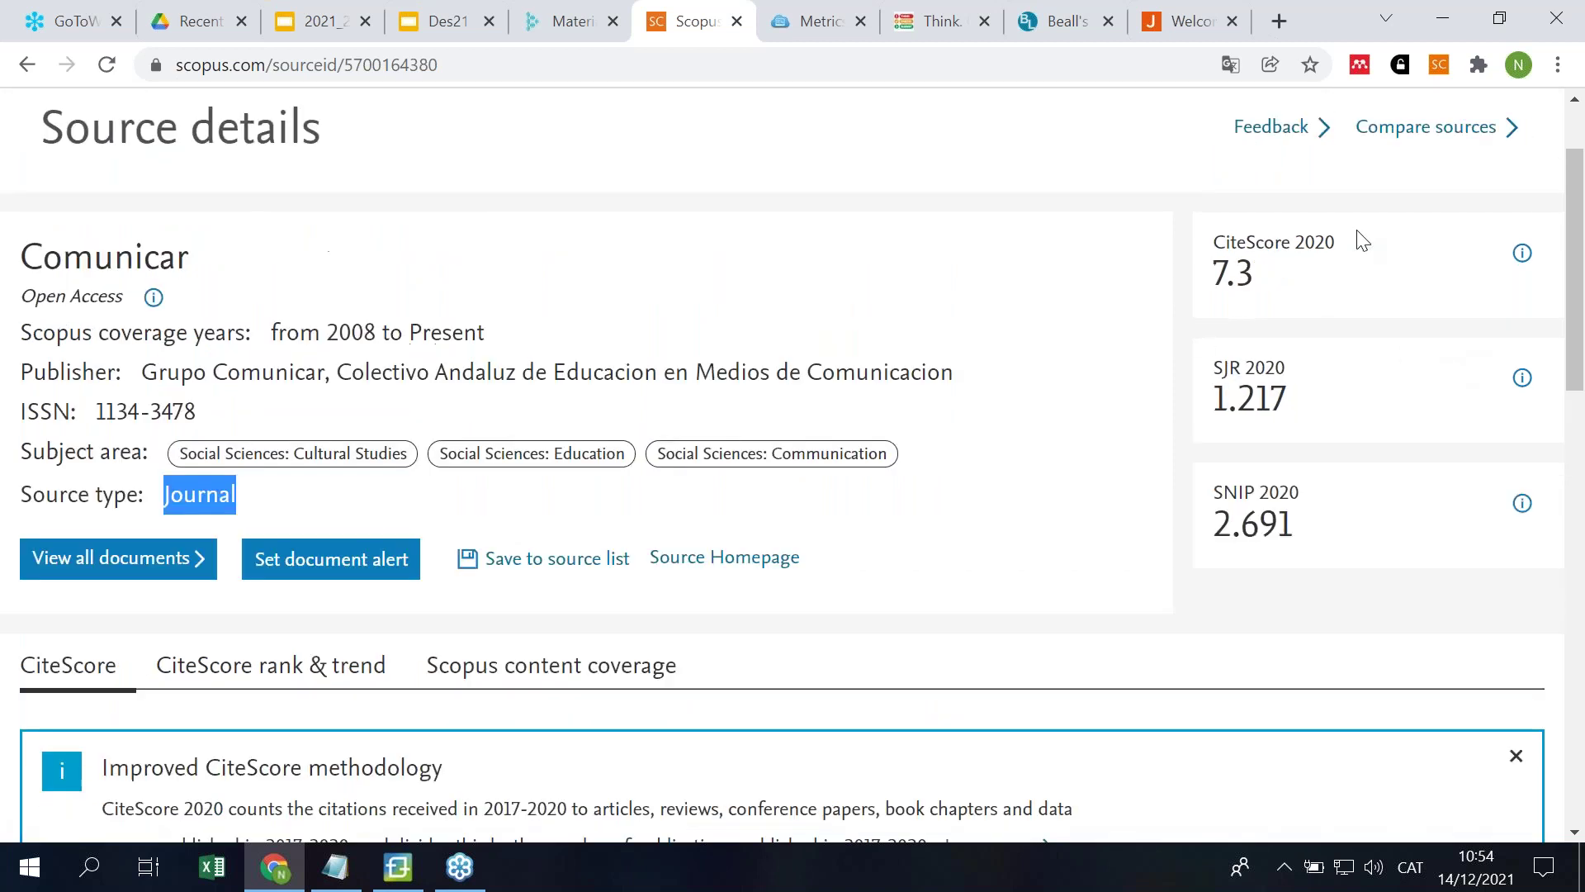
pyautogui.moveTo(1214, 242); pyautogui.dragTo(1285, 242)
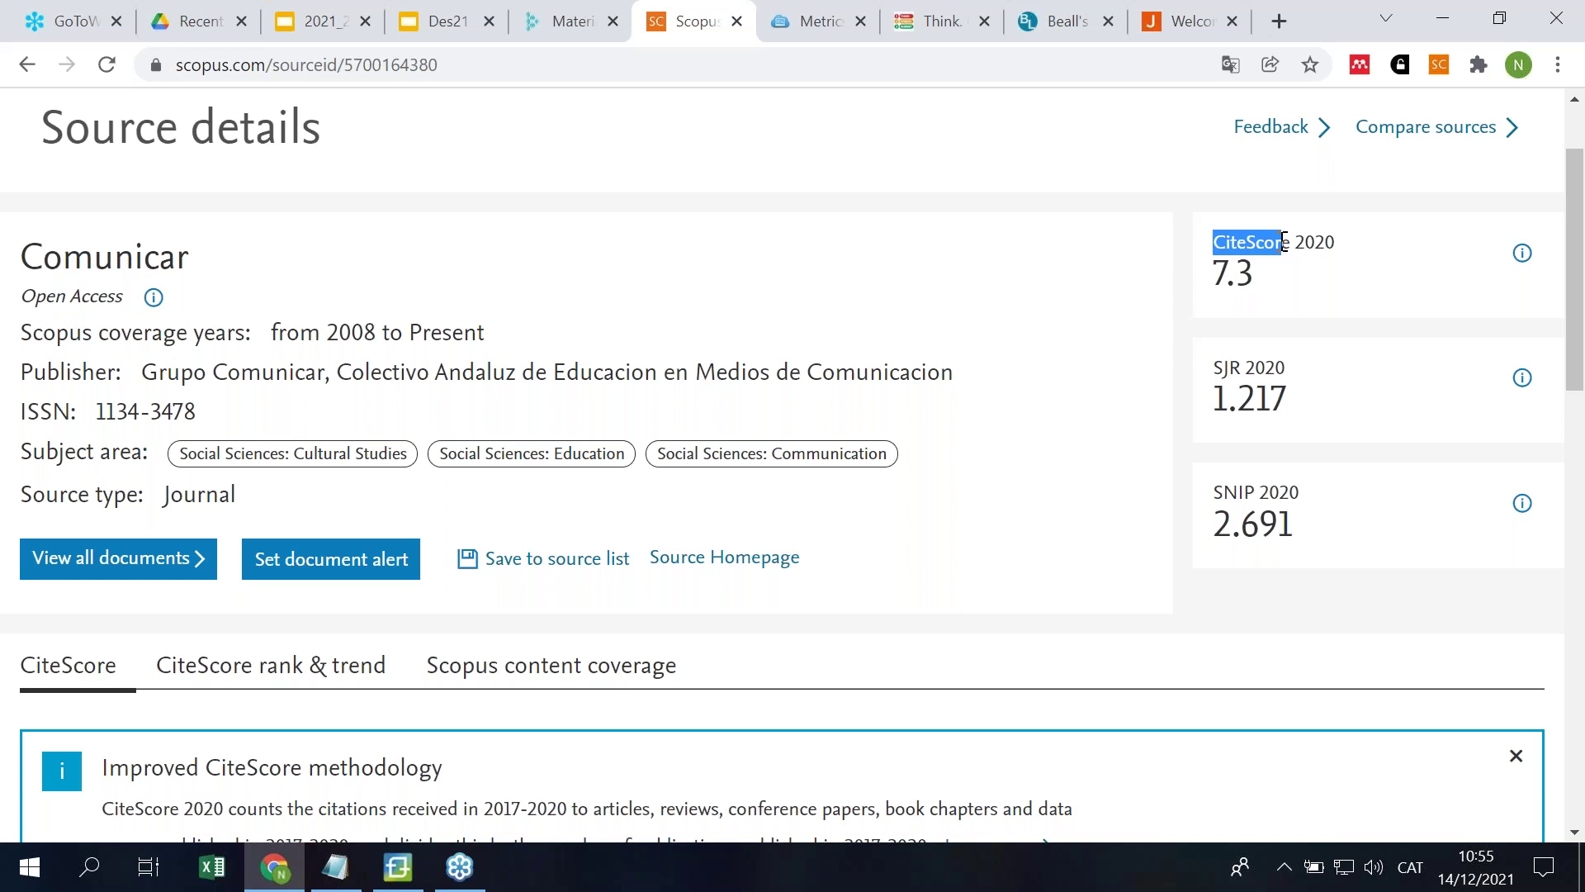
pyautogui.scroll(-5, 859, 371)
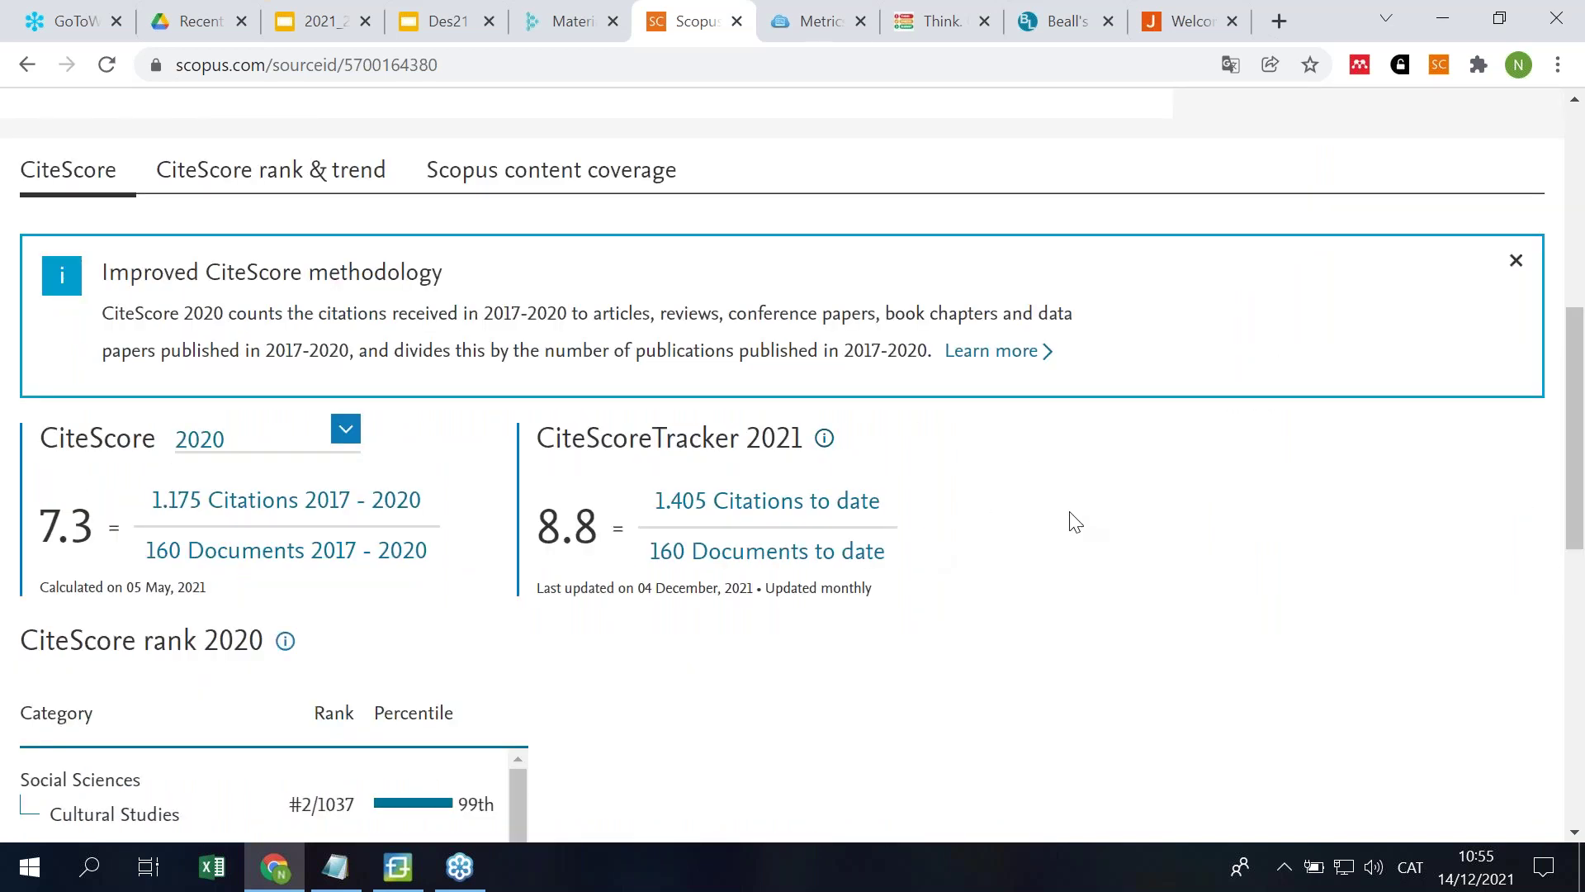
pyautogui.scroll(6, 1073, 520)
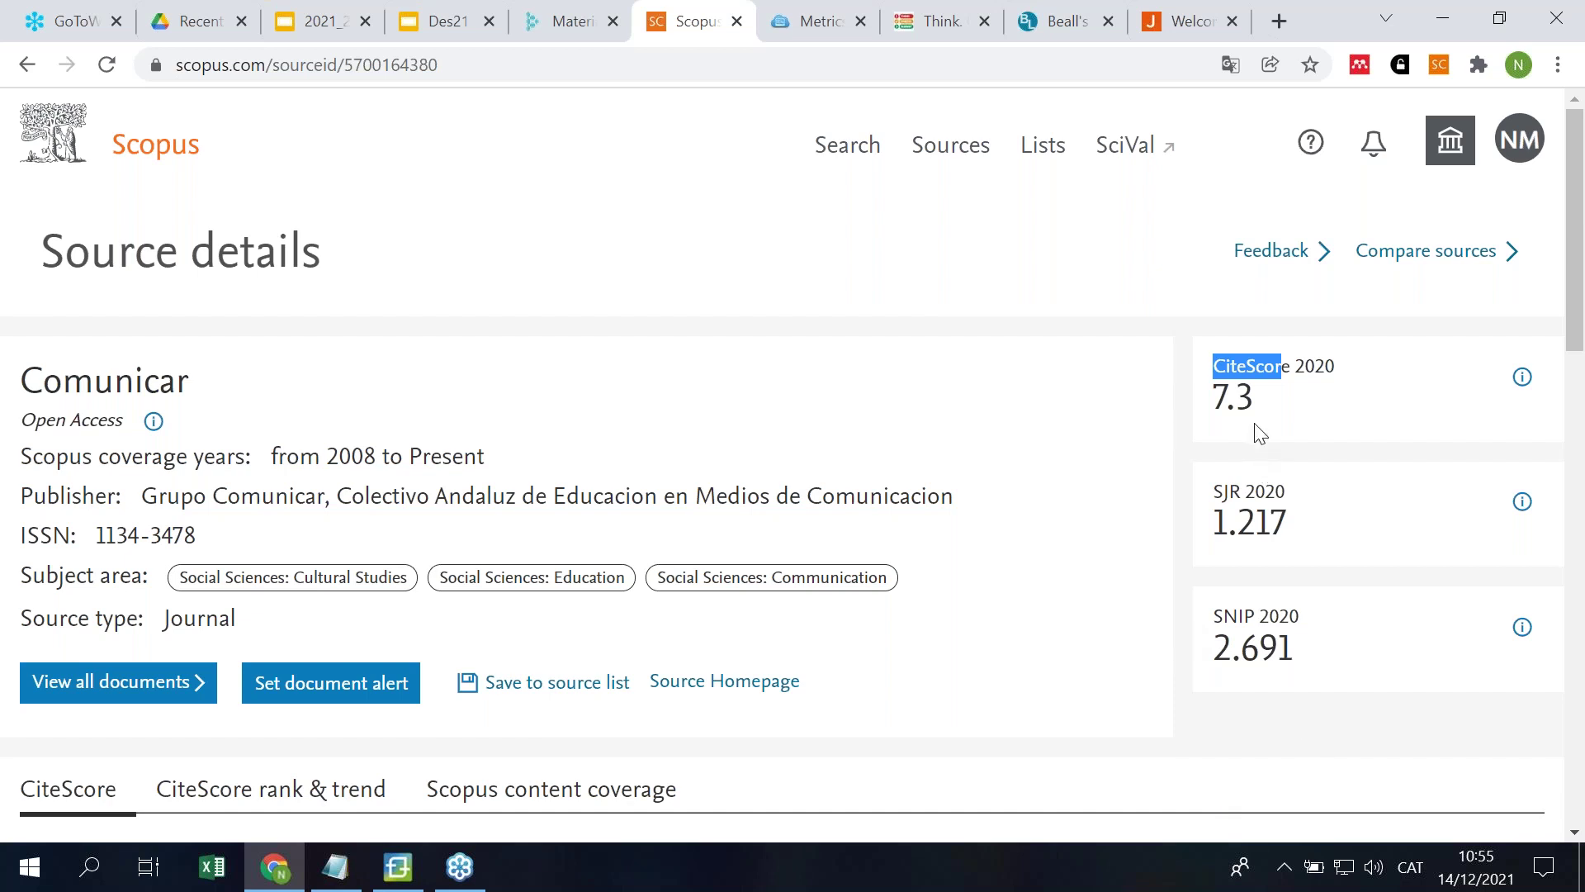
pyautogui.moveTo(1219, 398); pyautogui.dragTo(1257, 400)
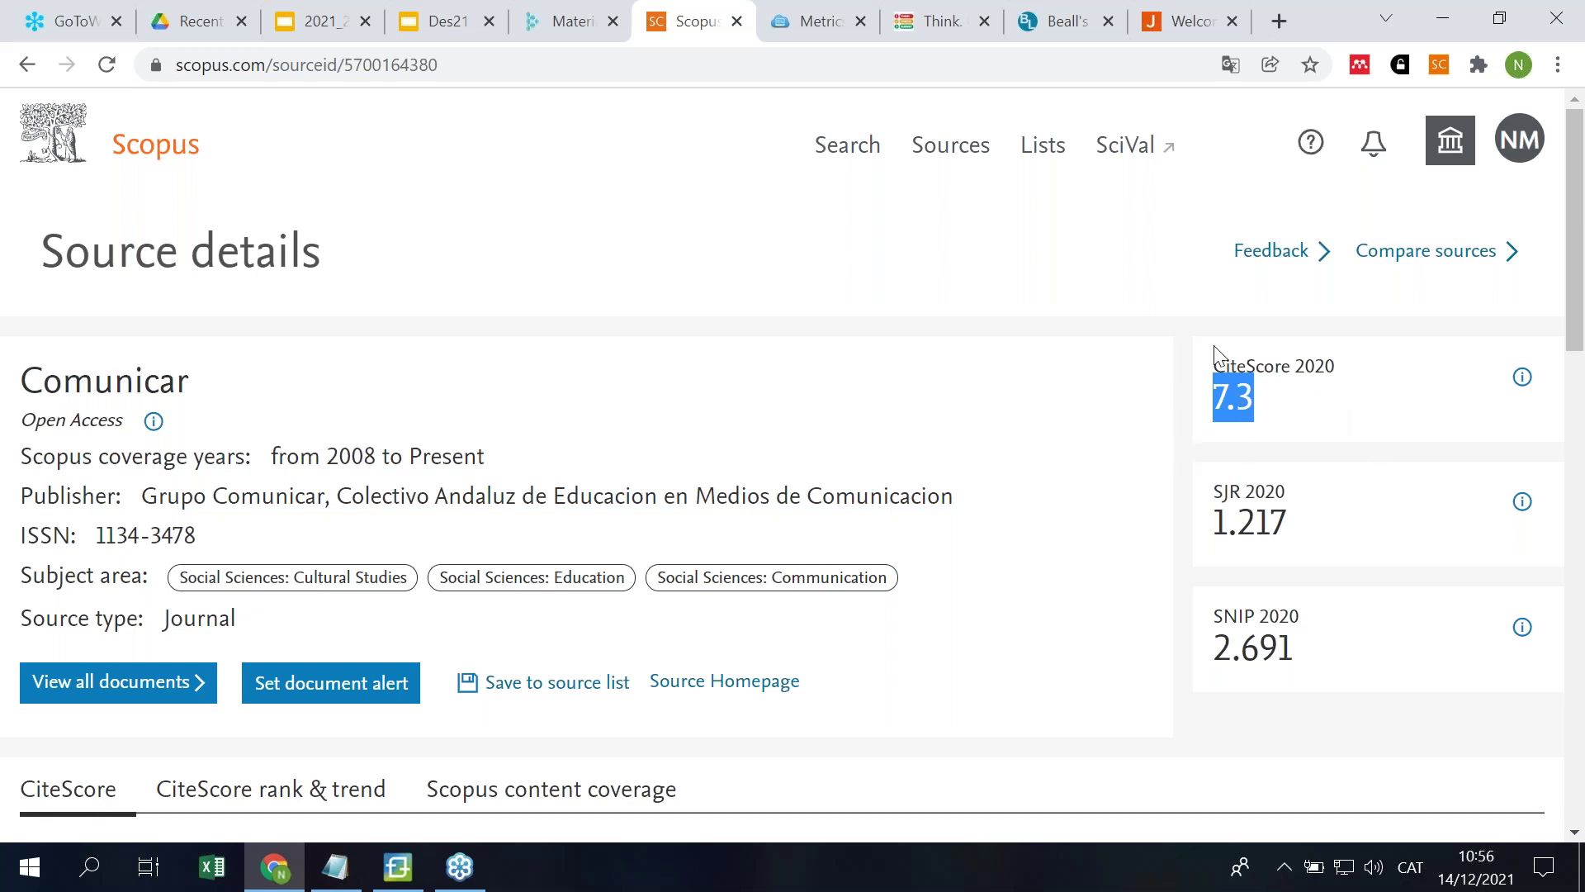
pyautogui.scroll(-1, 1175, 382)
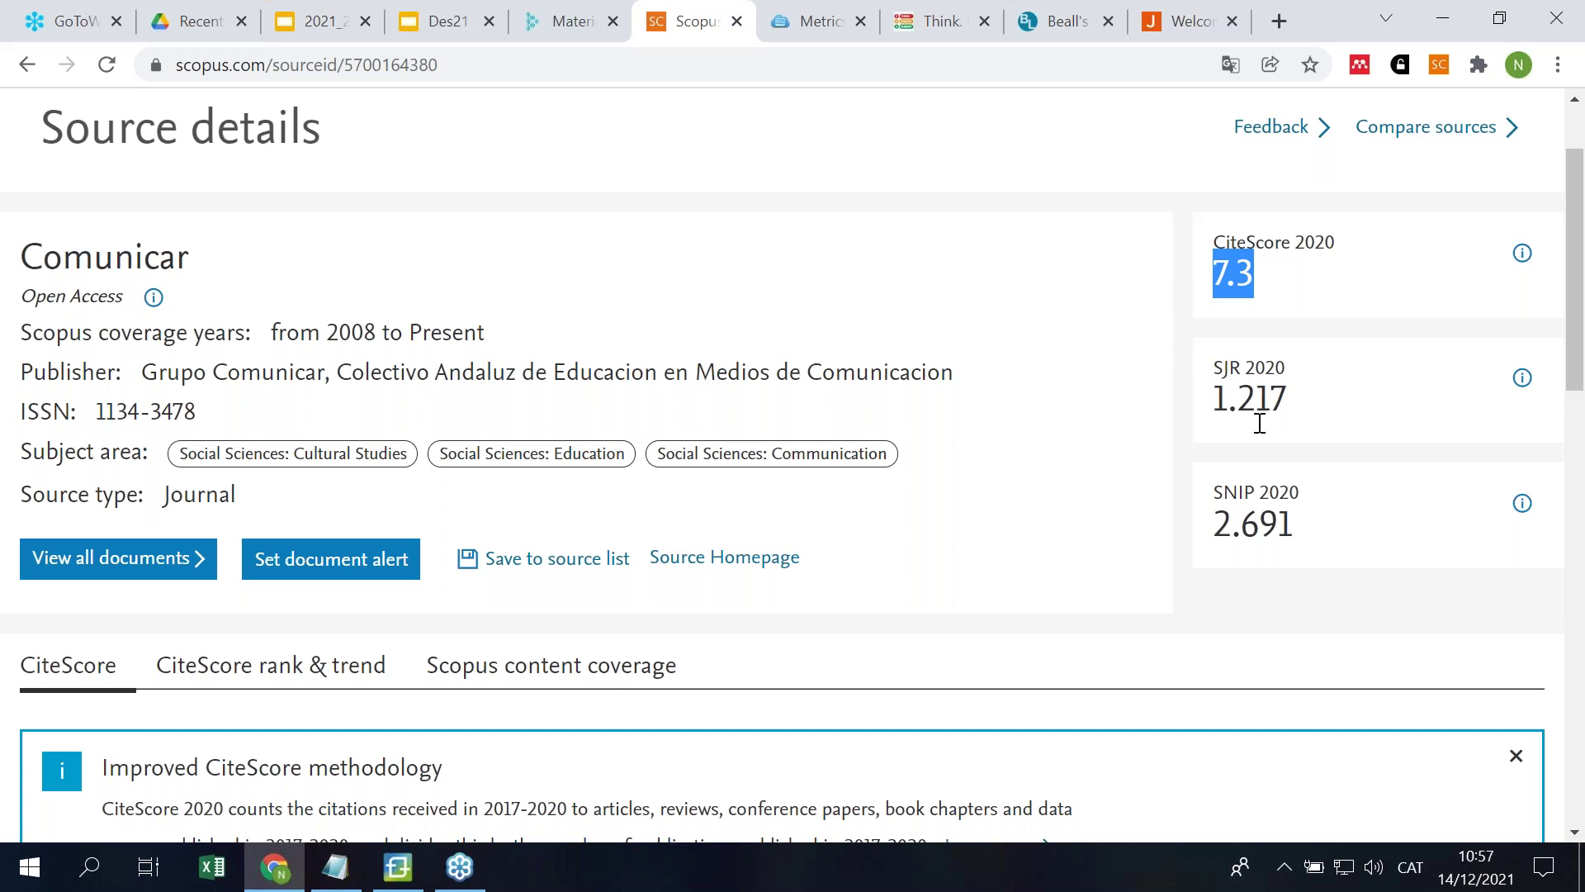
pyautogui.click(1521, 378)
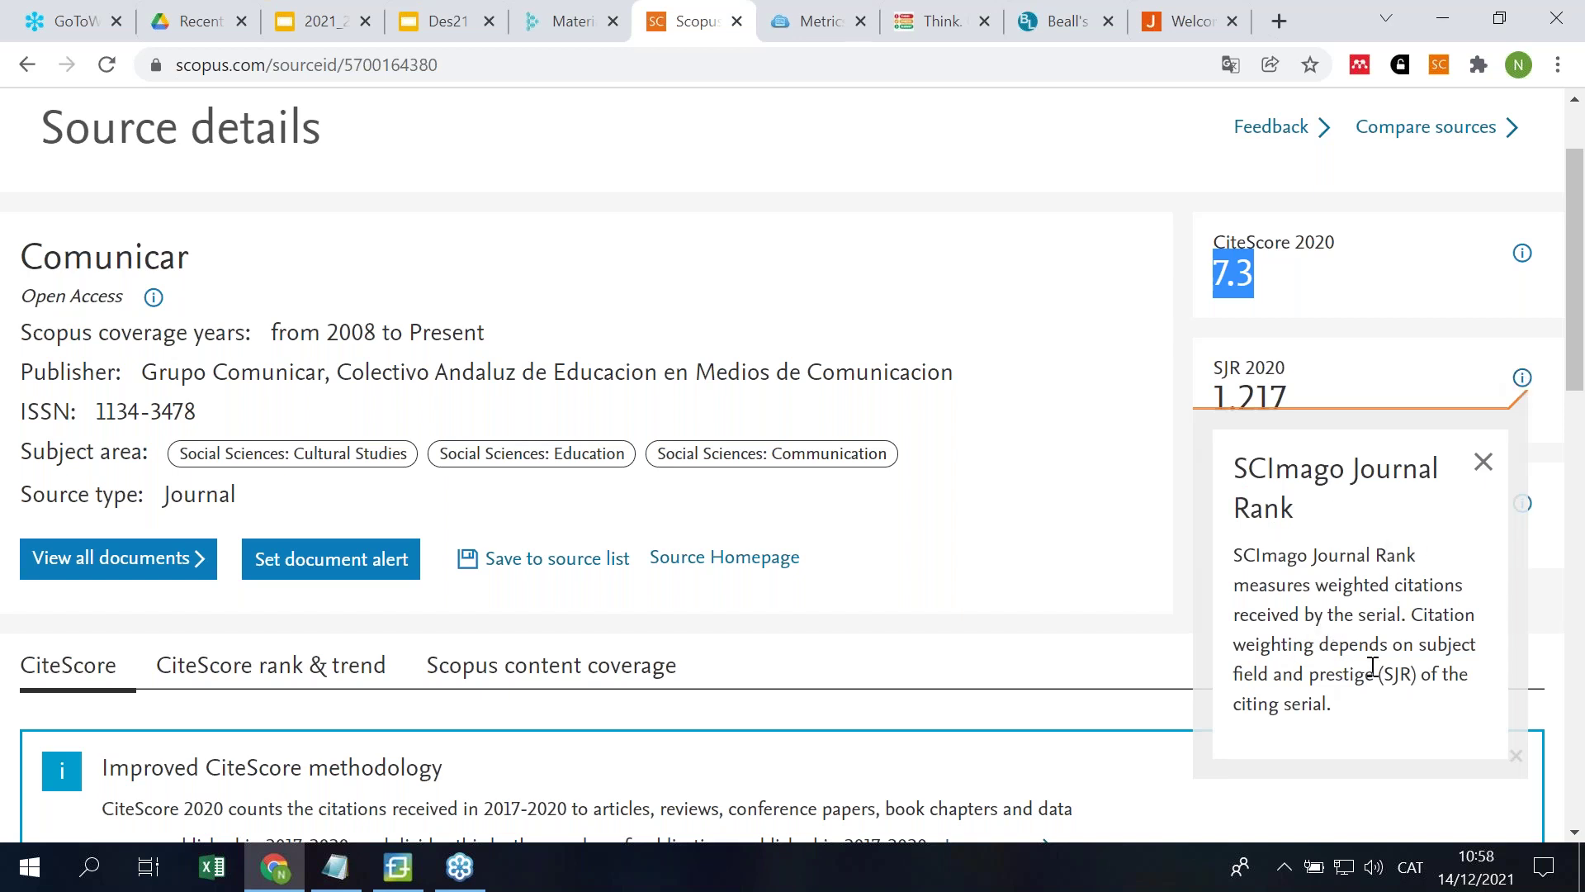
# Step: Close the SJR explanation and open the Scimago Journal & Country Rank website in a new browser tab
pyautogui.click(1155, 542)
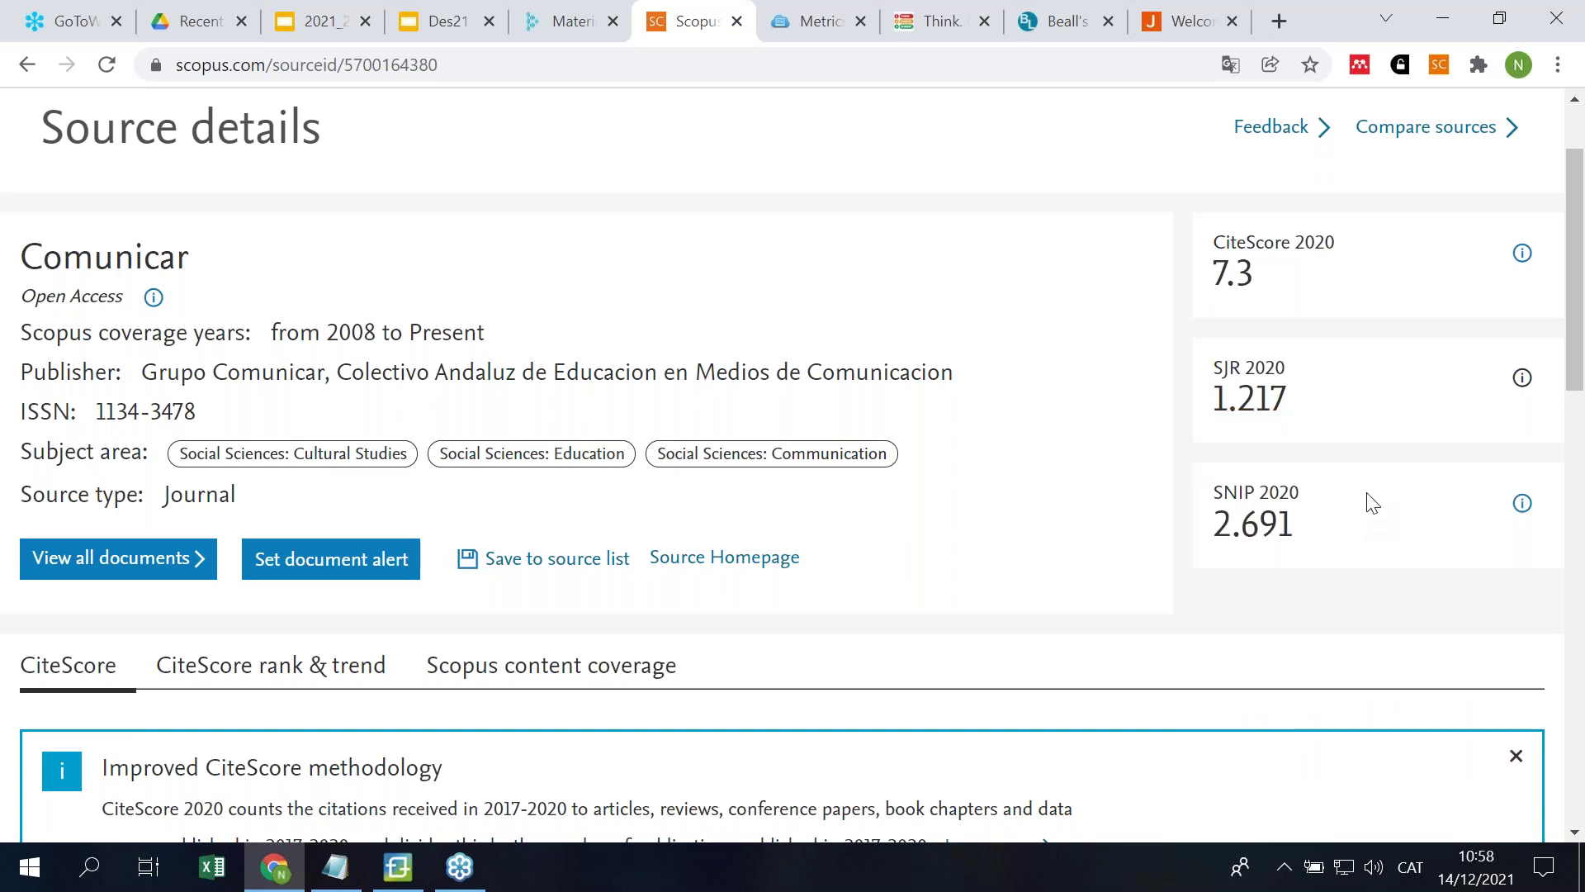
pyautogui.scroll(2, 1389, 491)
pyautogui.scroll(-3, 1389, 491)
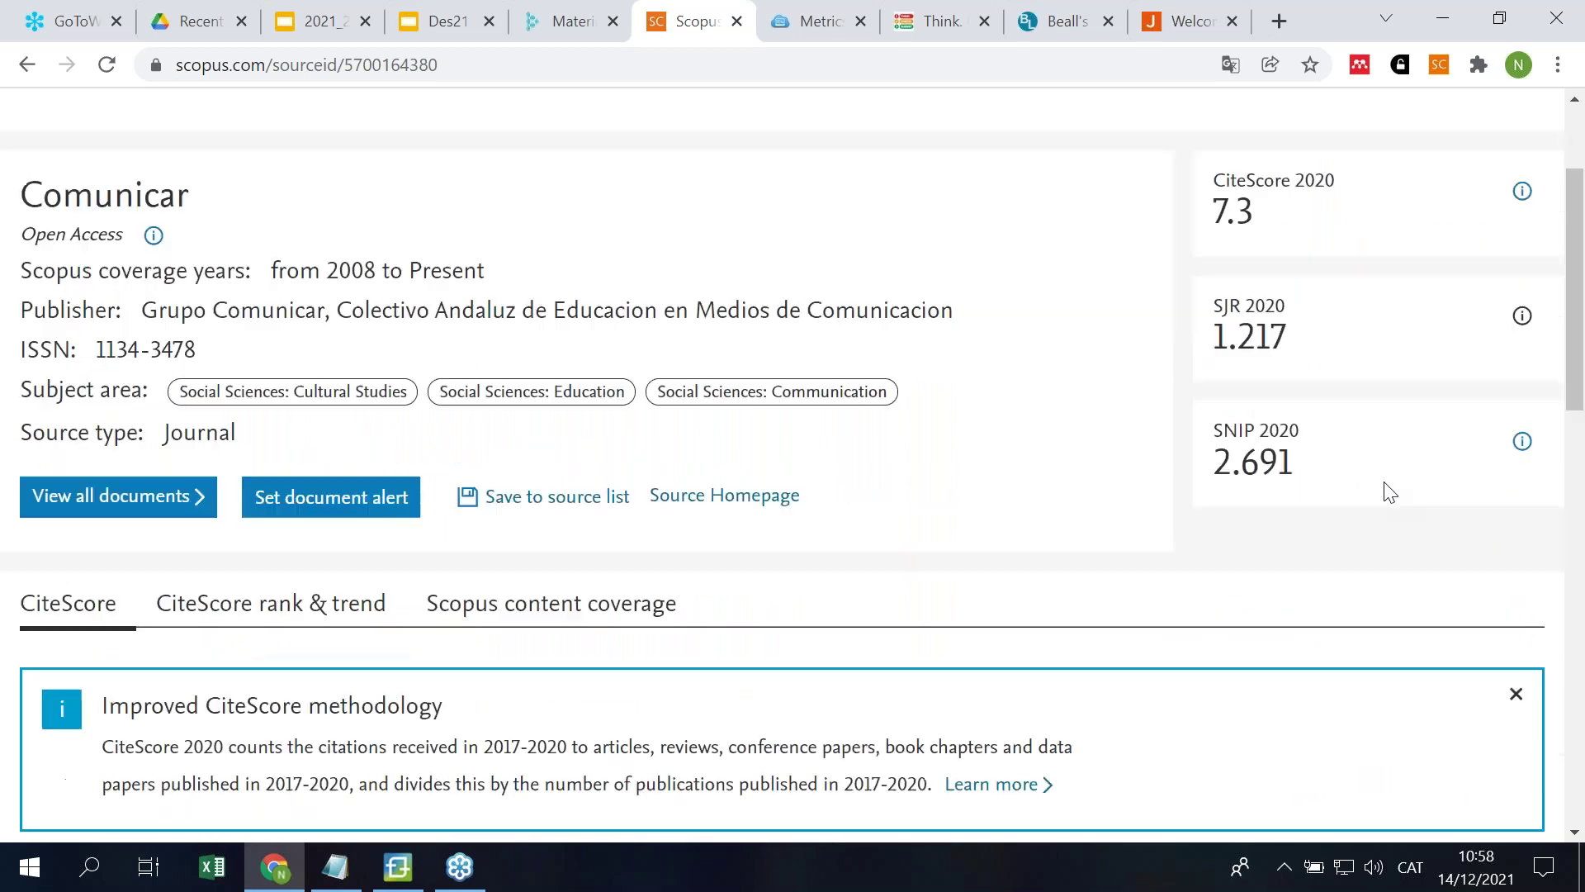
pyautogui.scroll(1, 1384, 487)
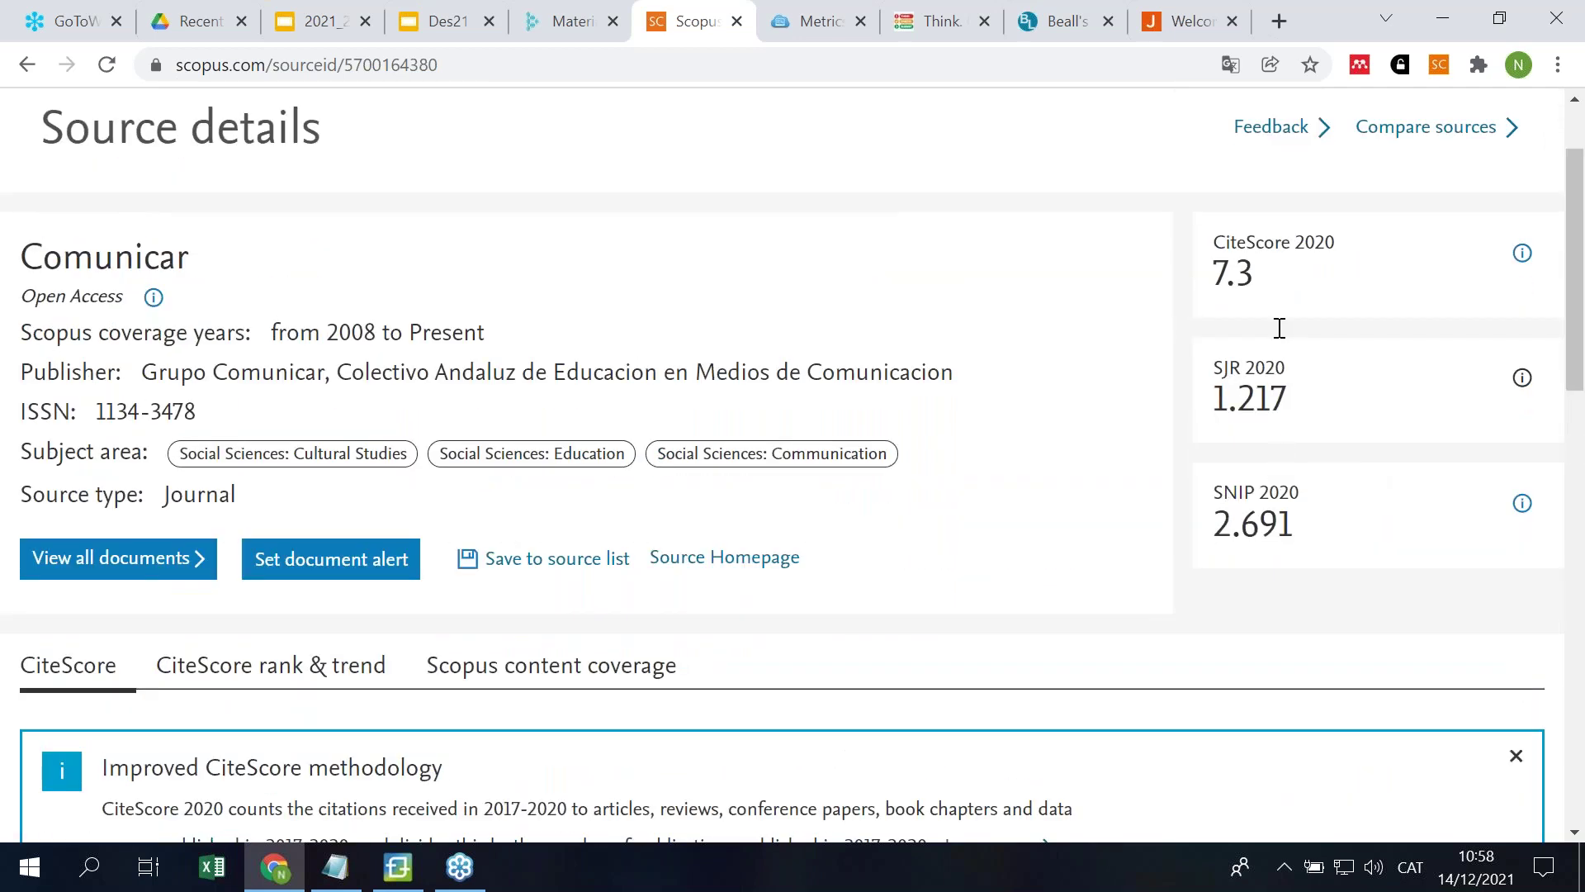
pyautogui.click(1275, 22)
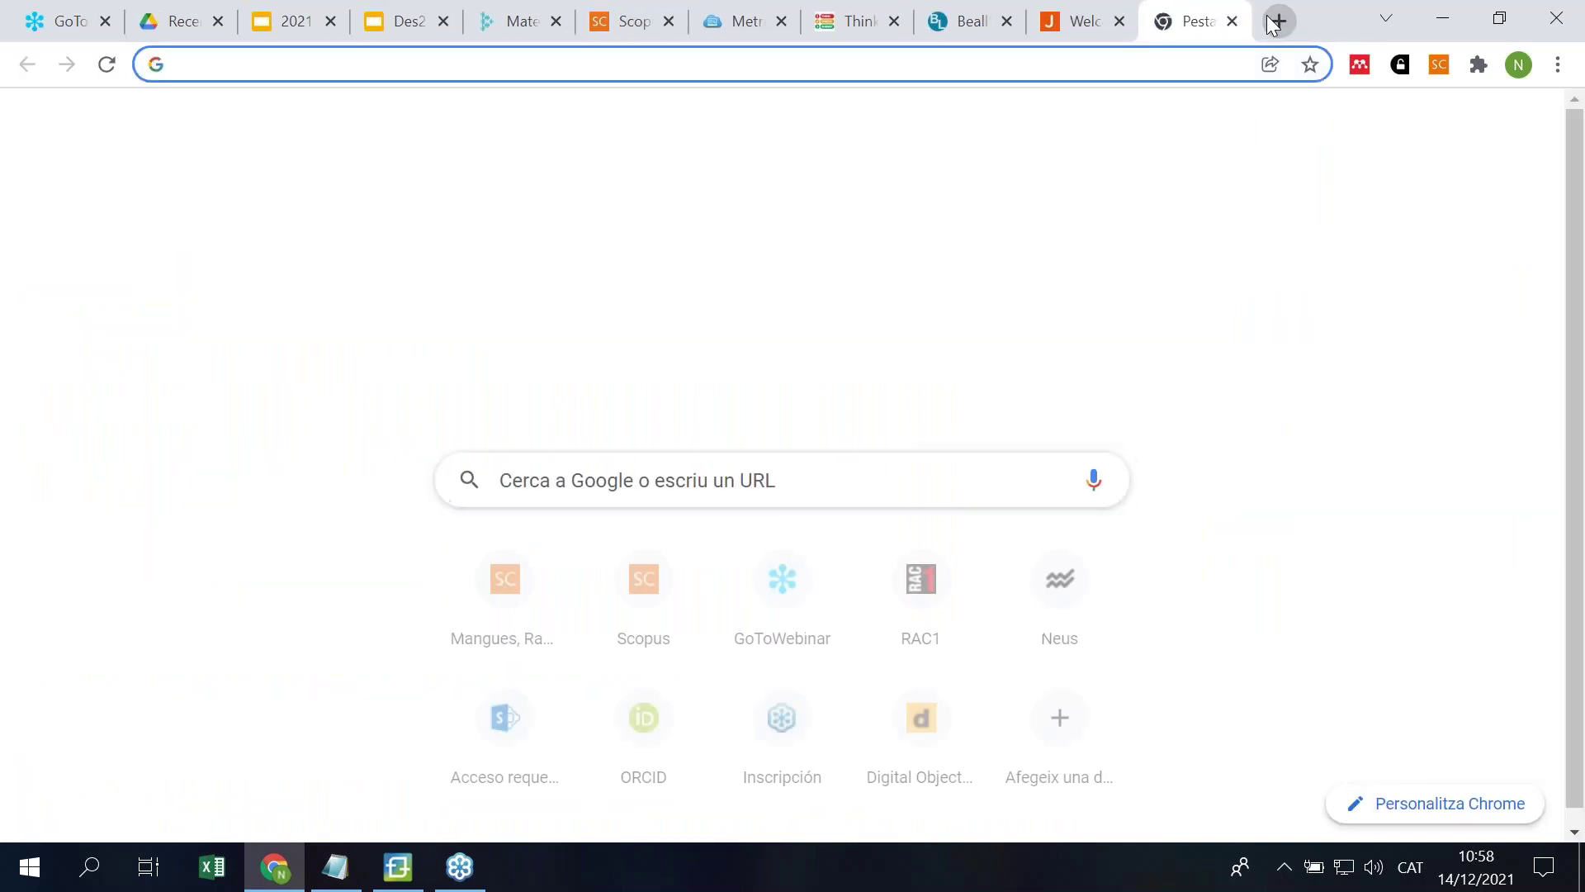
pyautogui.write('scimag')
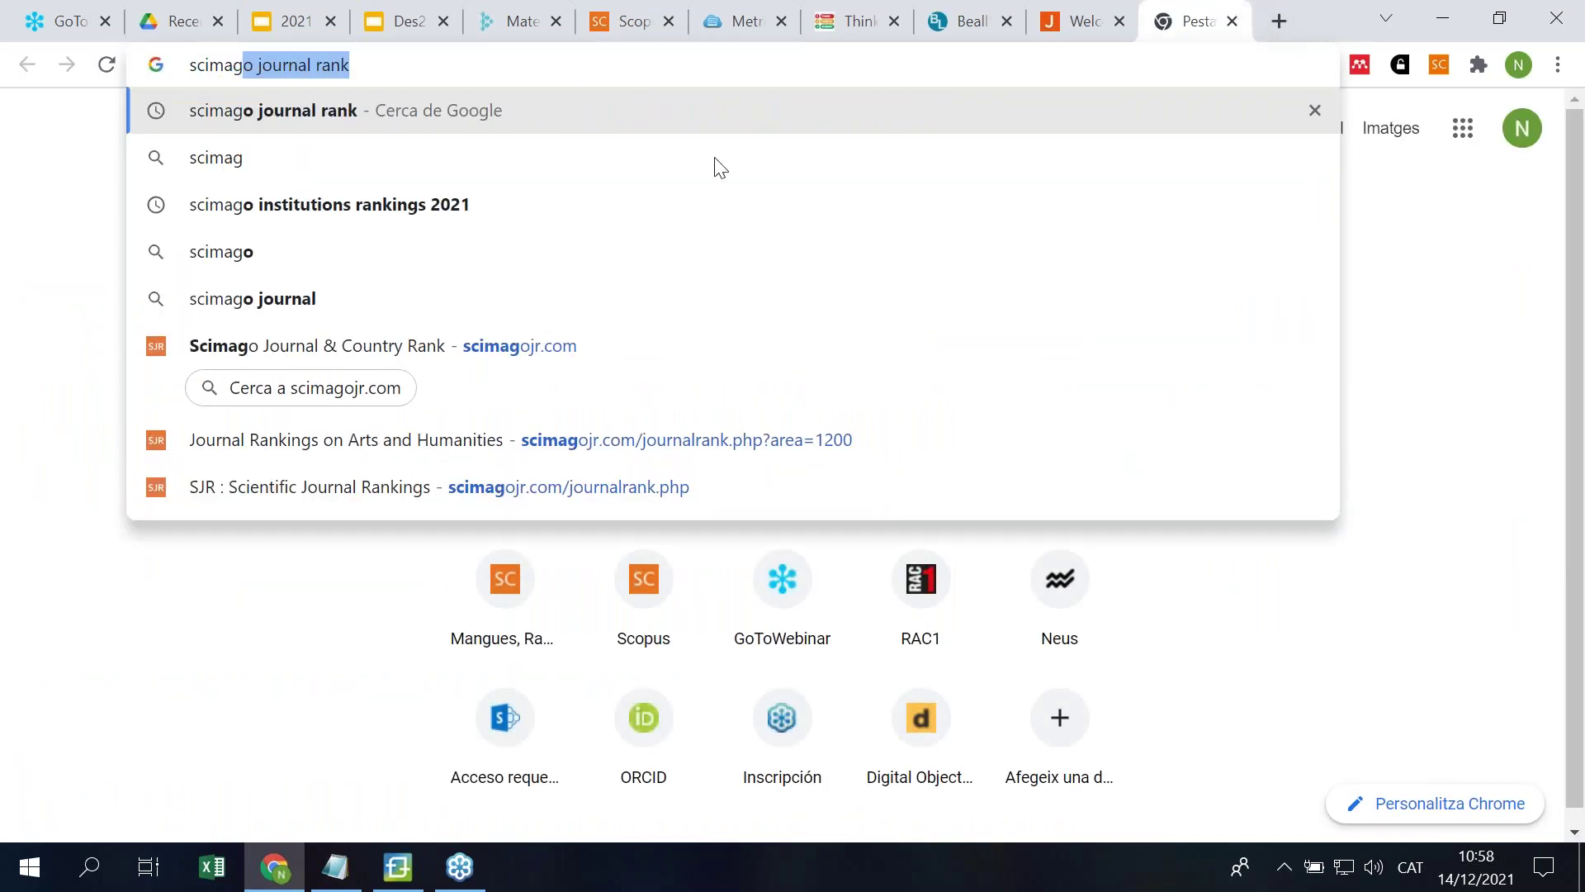
pyautogui.click(433, 353)
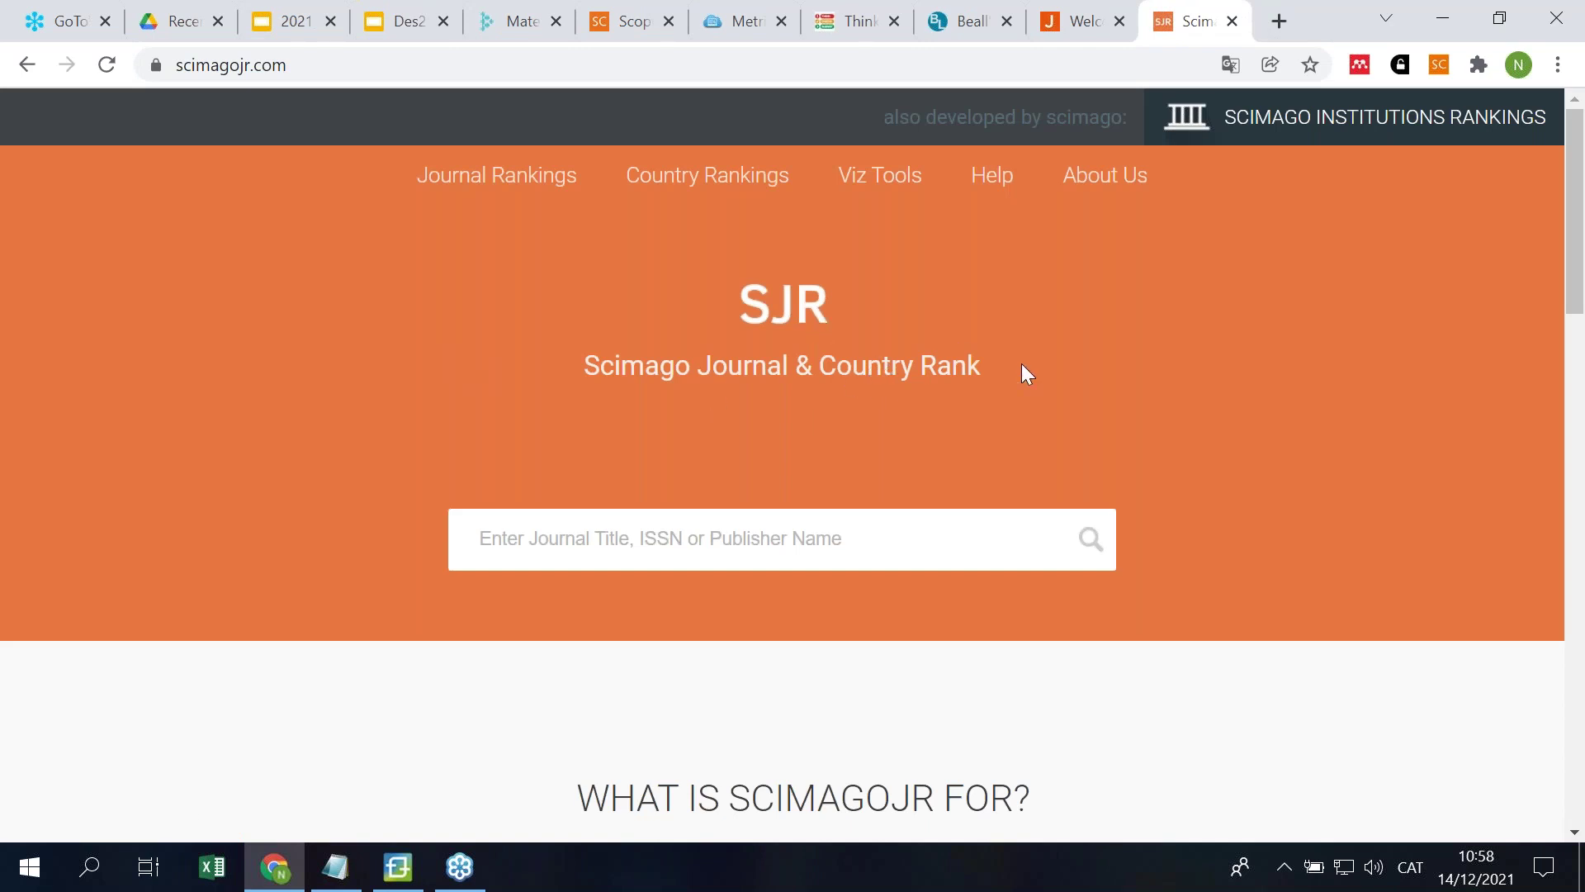
# Step: Search Scimago for the journal comunicar and open its journal page
pyautogui.click(889, 535)
pyautogui.write('comunicar')
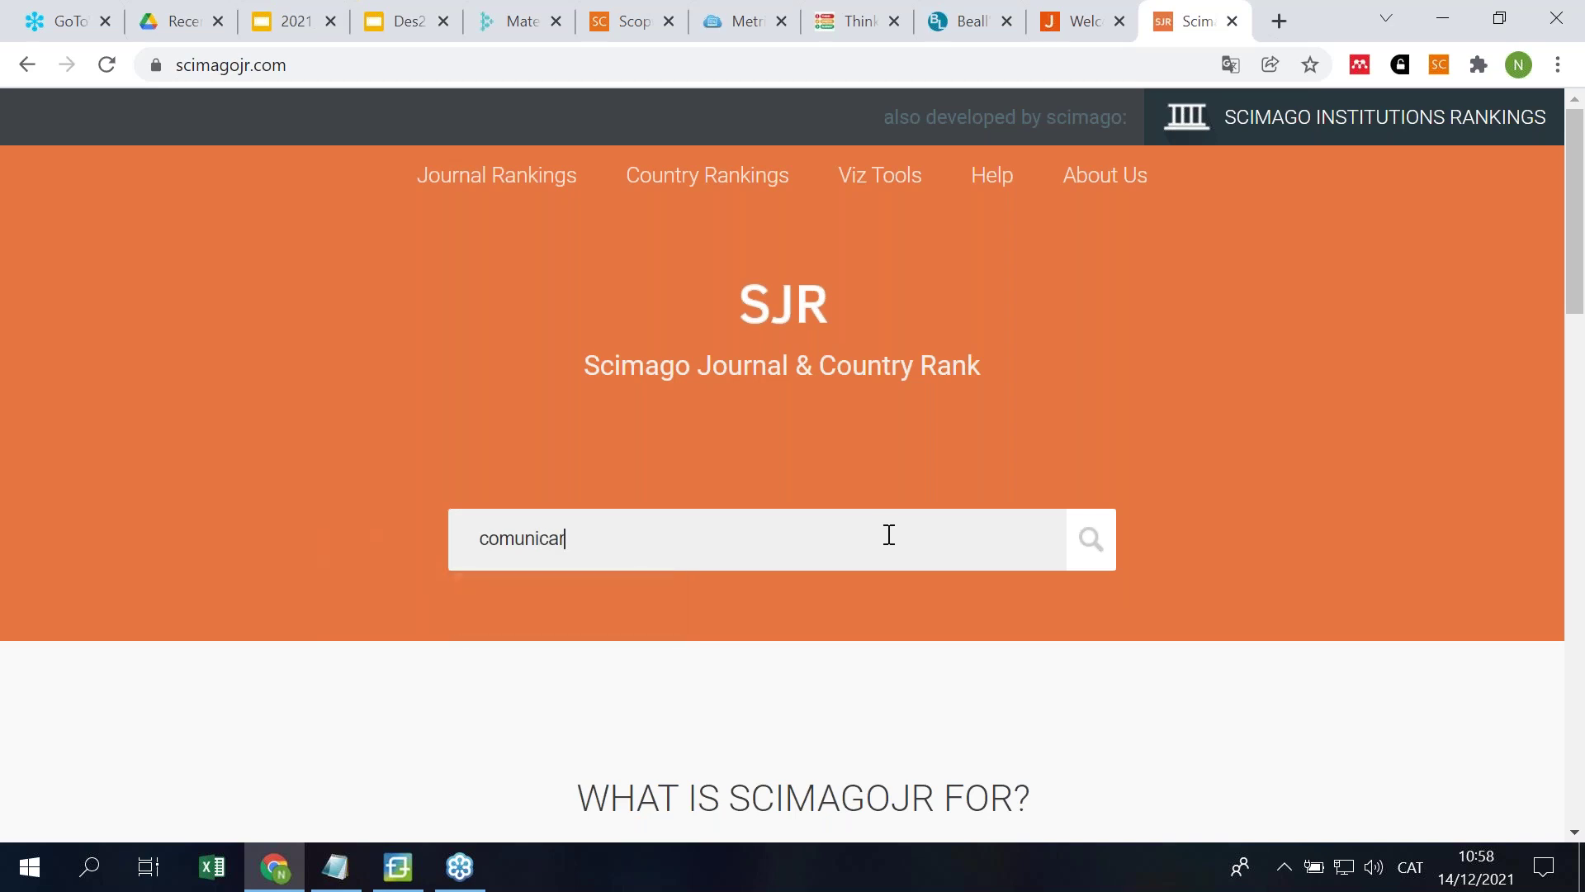
pyautogui.press('Return')
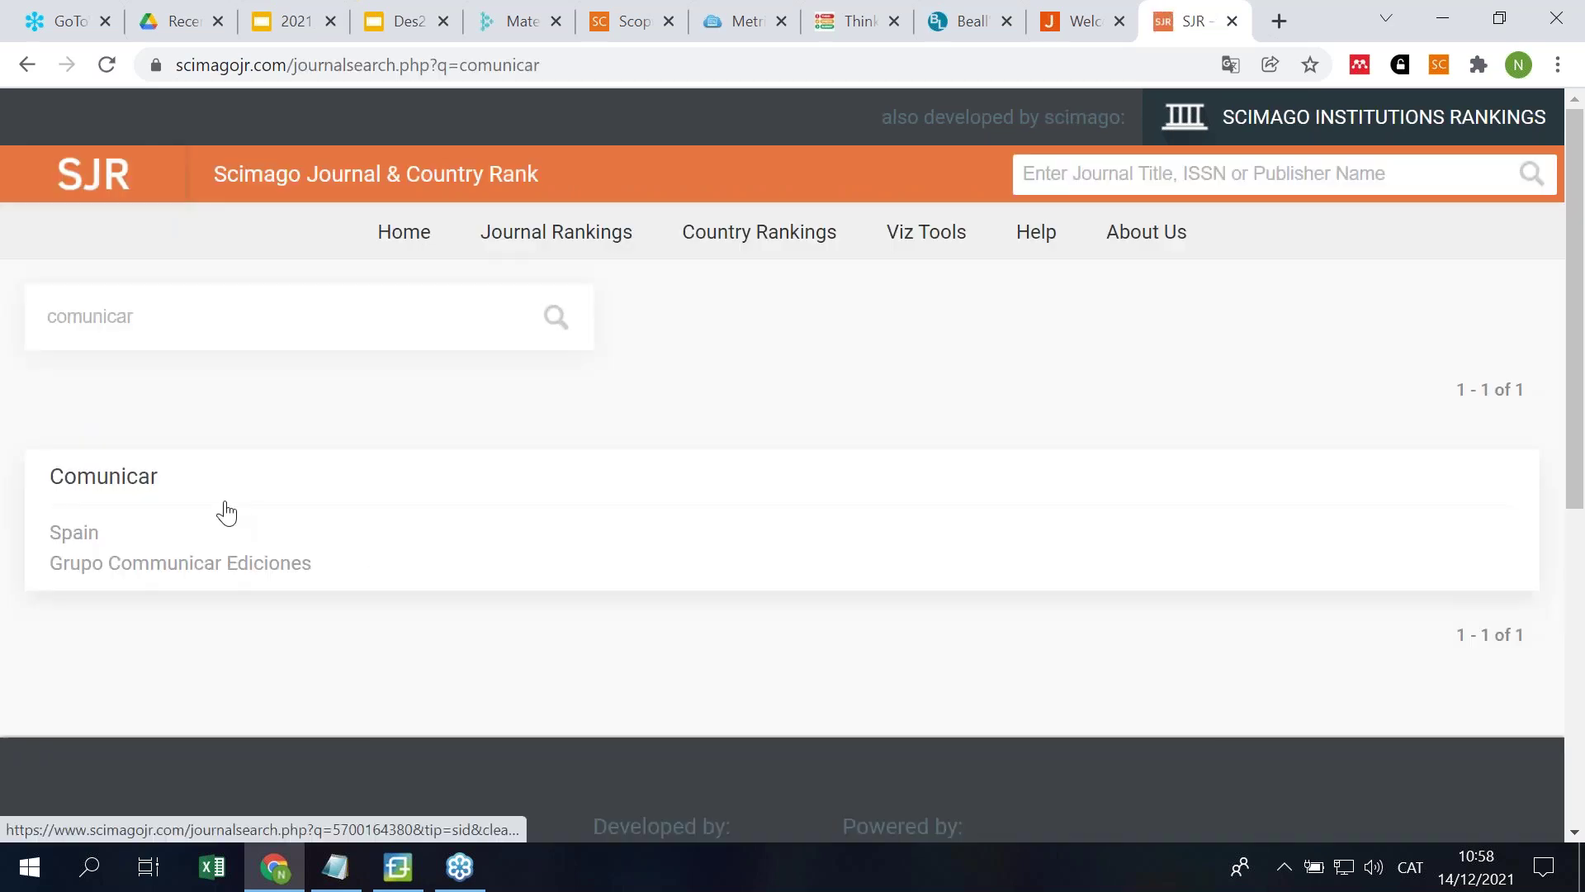
pyautogui.click(83, 475)
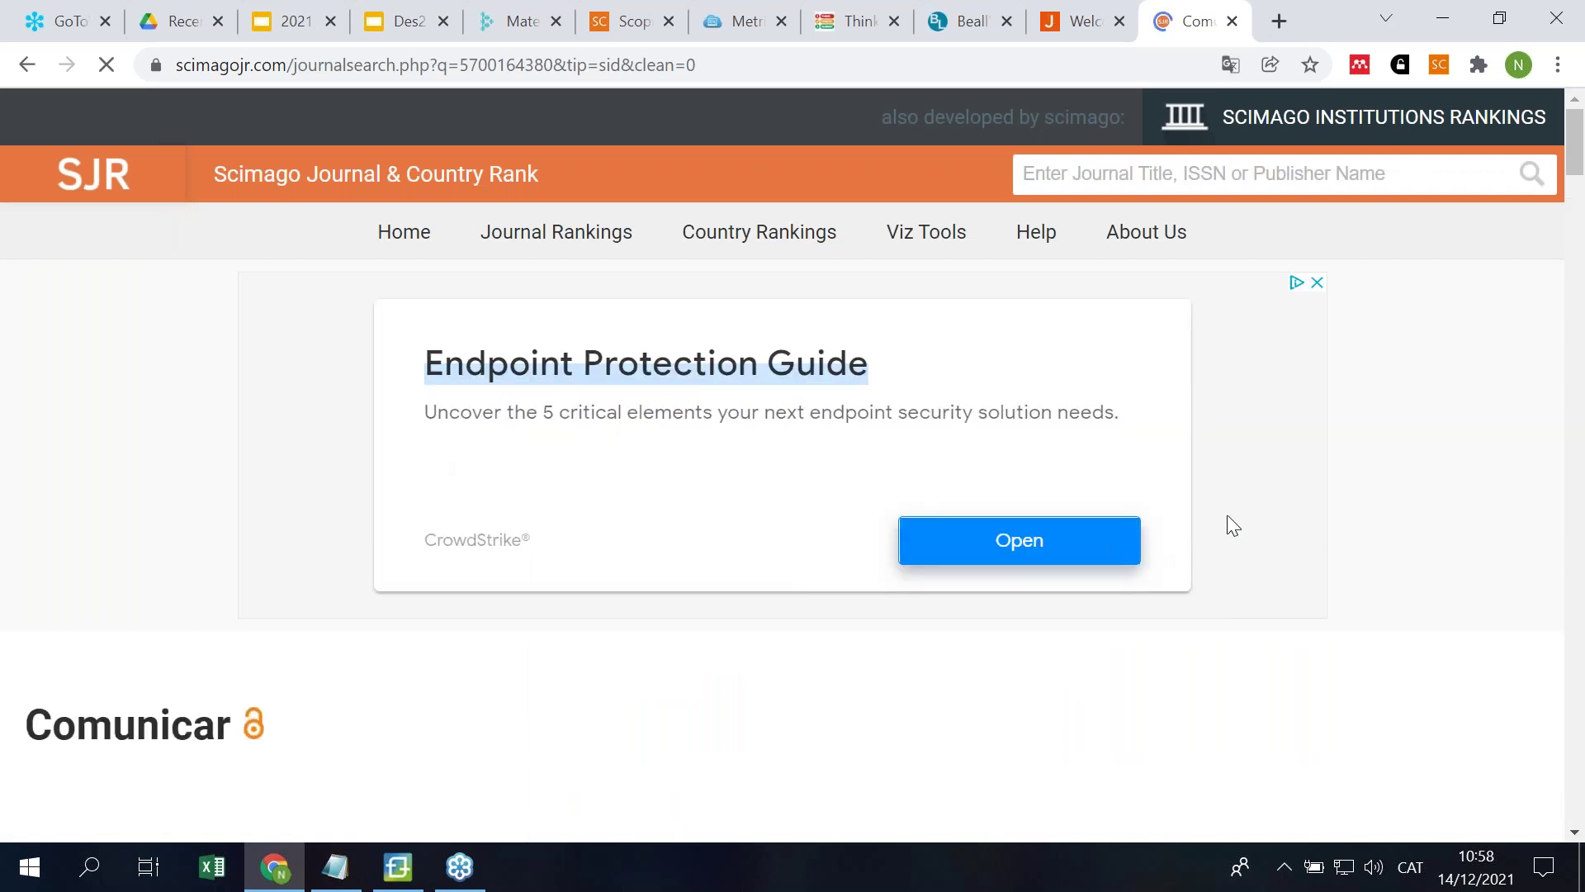
# Step: Review Comunicar's Scimago profile, including its country, subject categories, publisher, H-index and scope
pyautogui.scroll(-4, 1316, 411)
pyautogui.scroll(-3, 1321, 408)
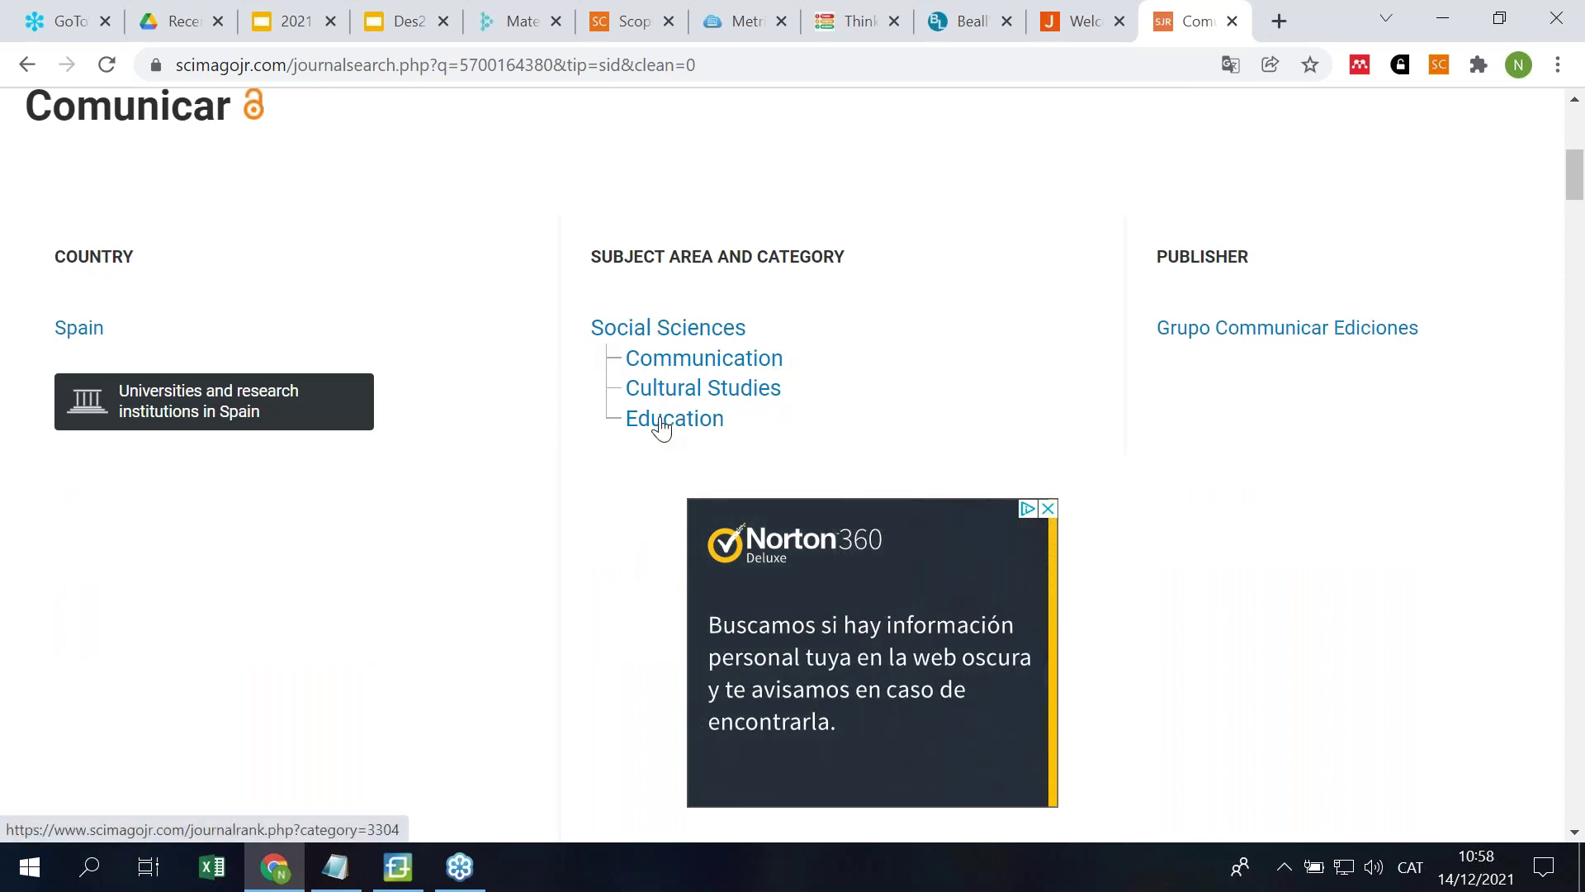
pyautogui.scroll(-10, 1078, 354)
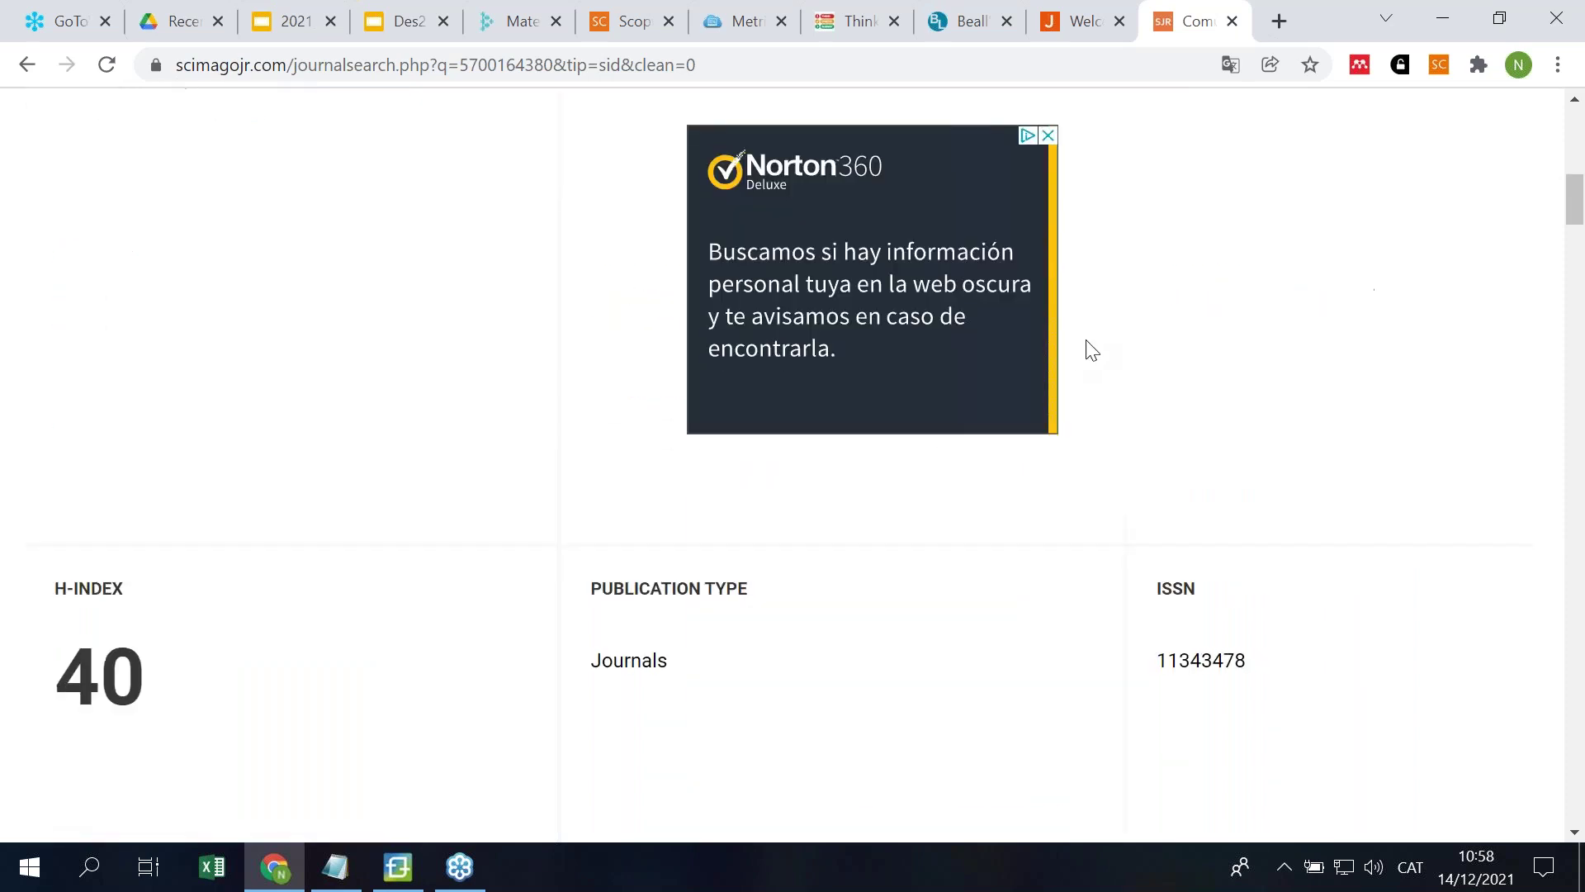
pyautogui.scroll(-8, 1091, 350)
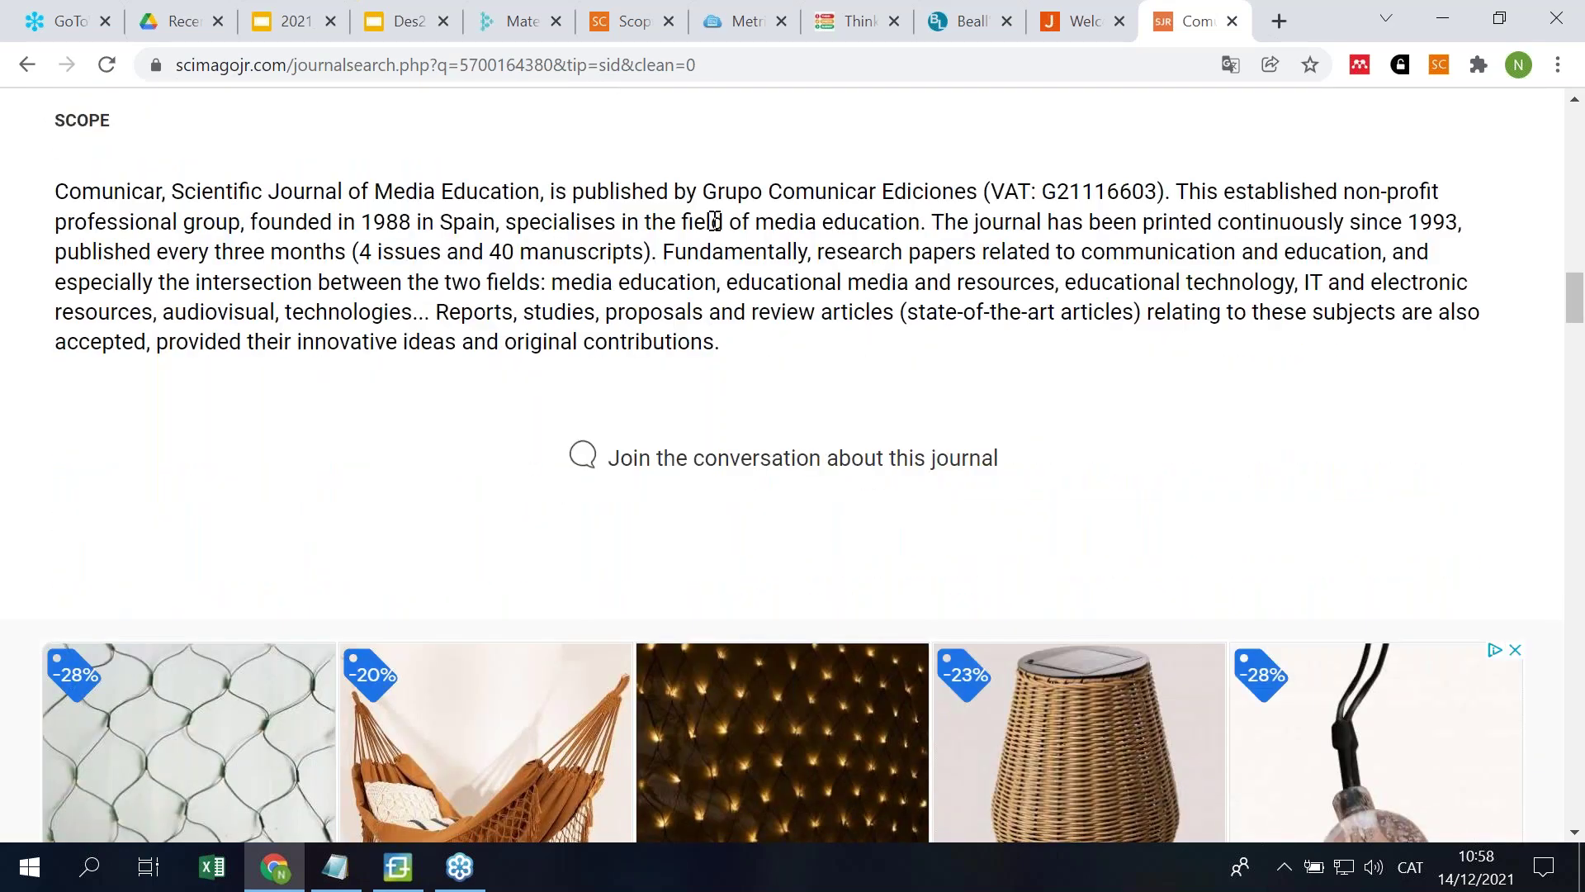
# Step: Examine Comunicar's quartiles by category and year in the chart, and view the same data as a table
pyautogui.scroll(-8, 780, 348)
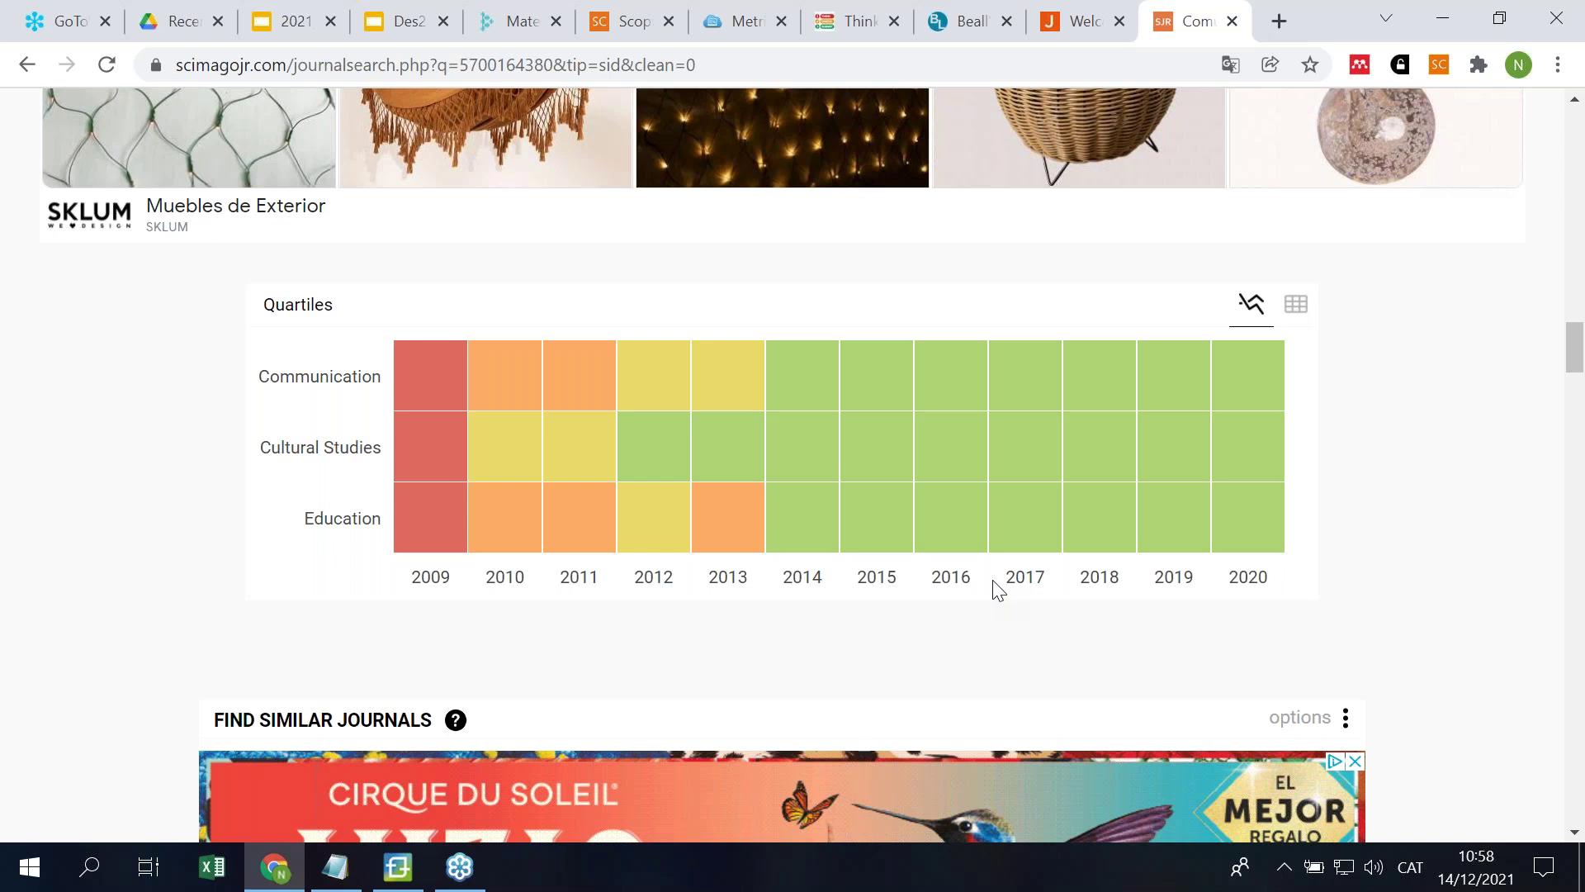
pyautogui.moveTo(1248, 538)
pyautogui.moveTo(1240, 393)
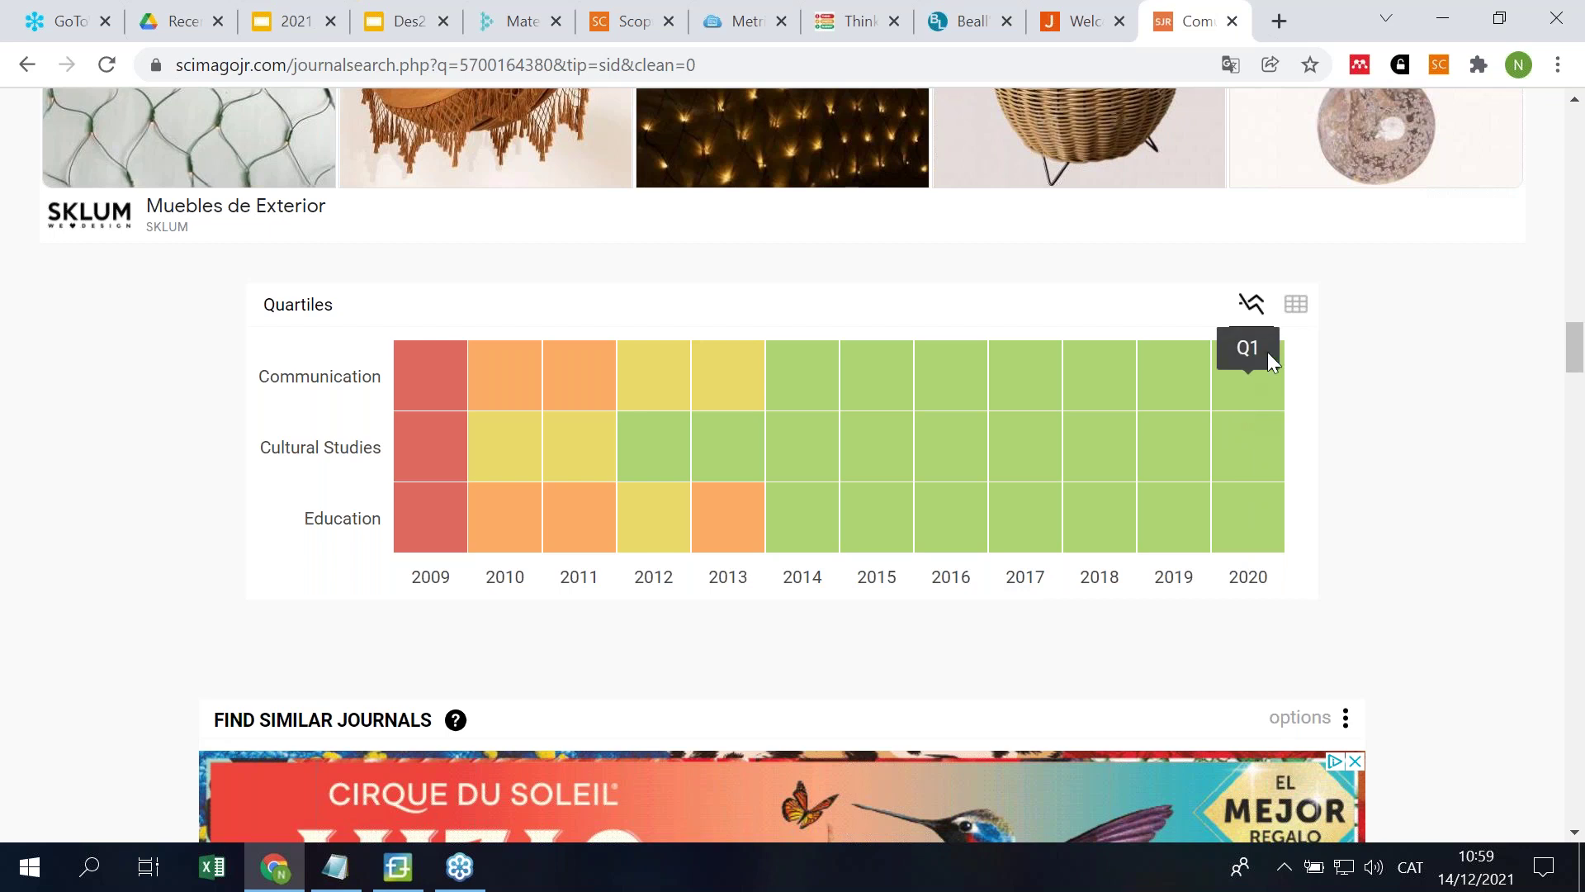
pyautogui.click(1298, 322)
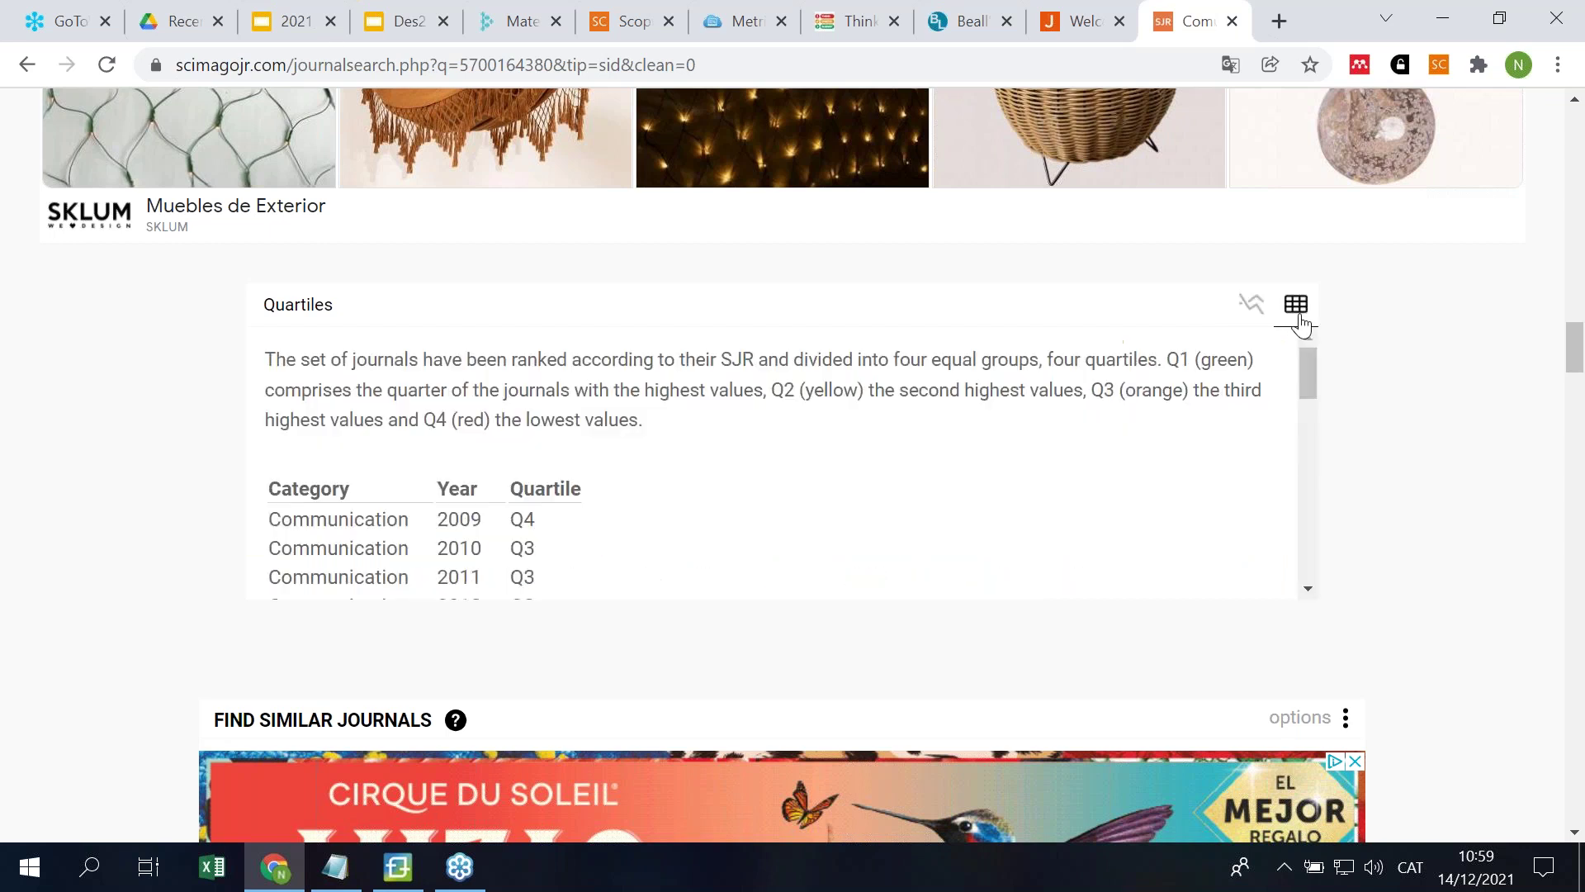
pyautogui.scroll(-5, 537, 524)
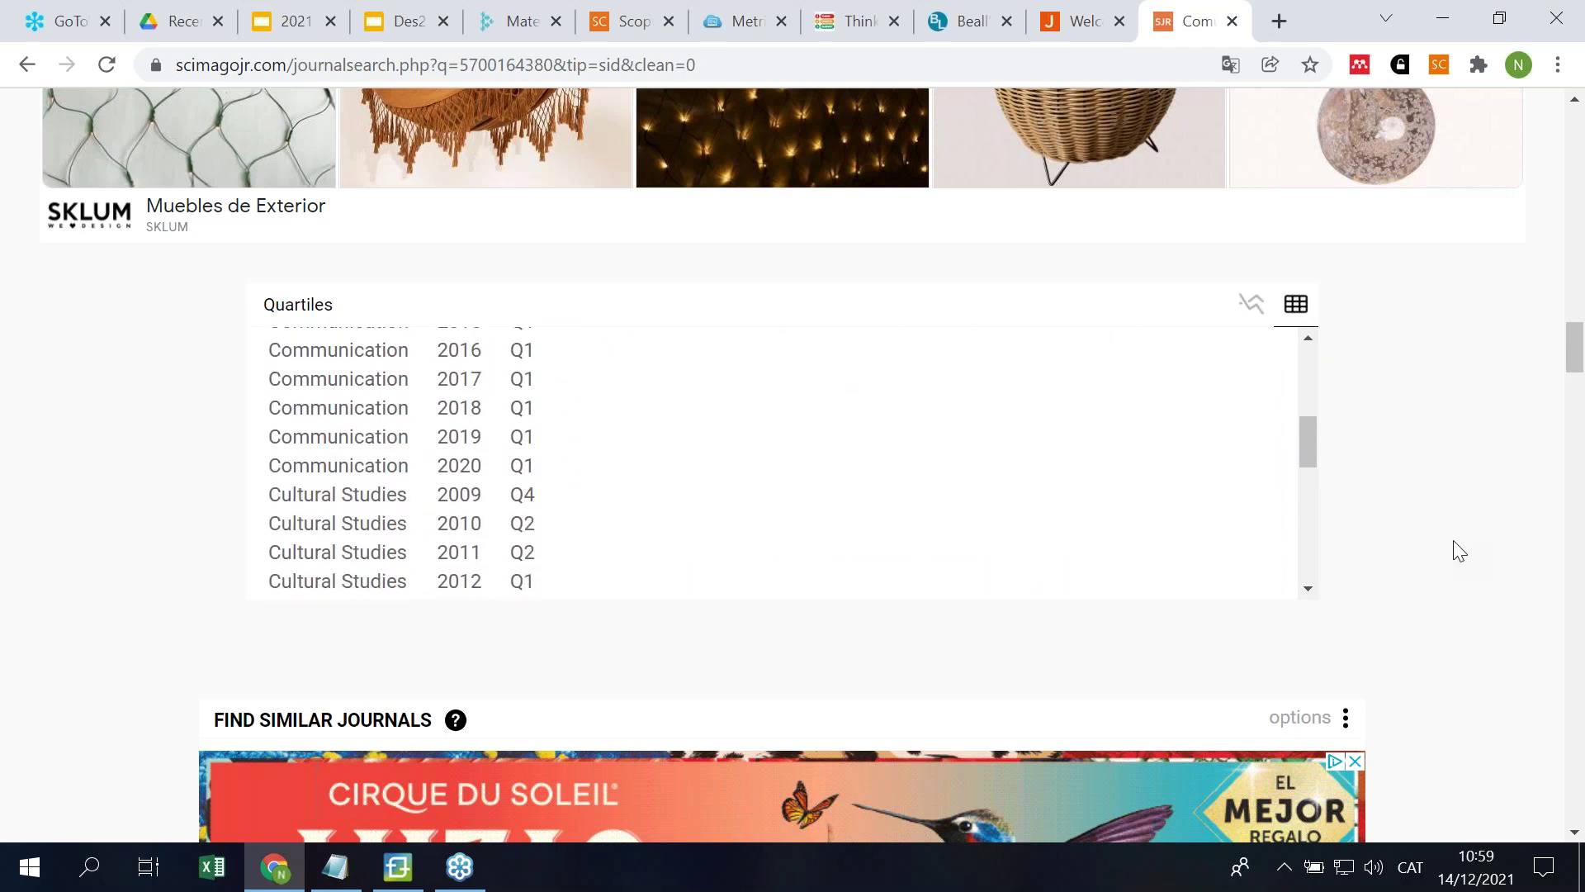
# Step: Show the journal's SJR history as a table and highlight the 2020 value
pyautogui.scroll(-10, 1455, 553)
pyautogui.scroll(-1, 1456, 545)
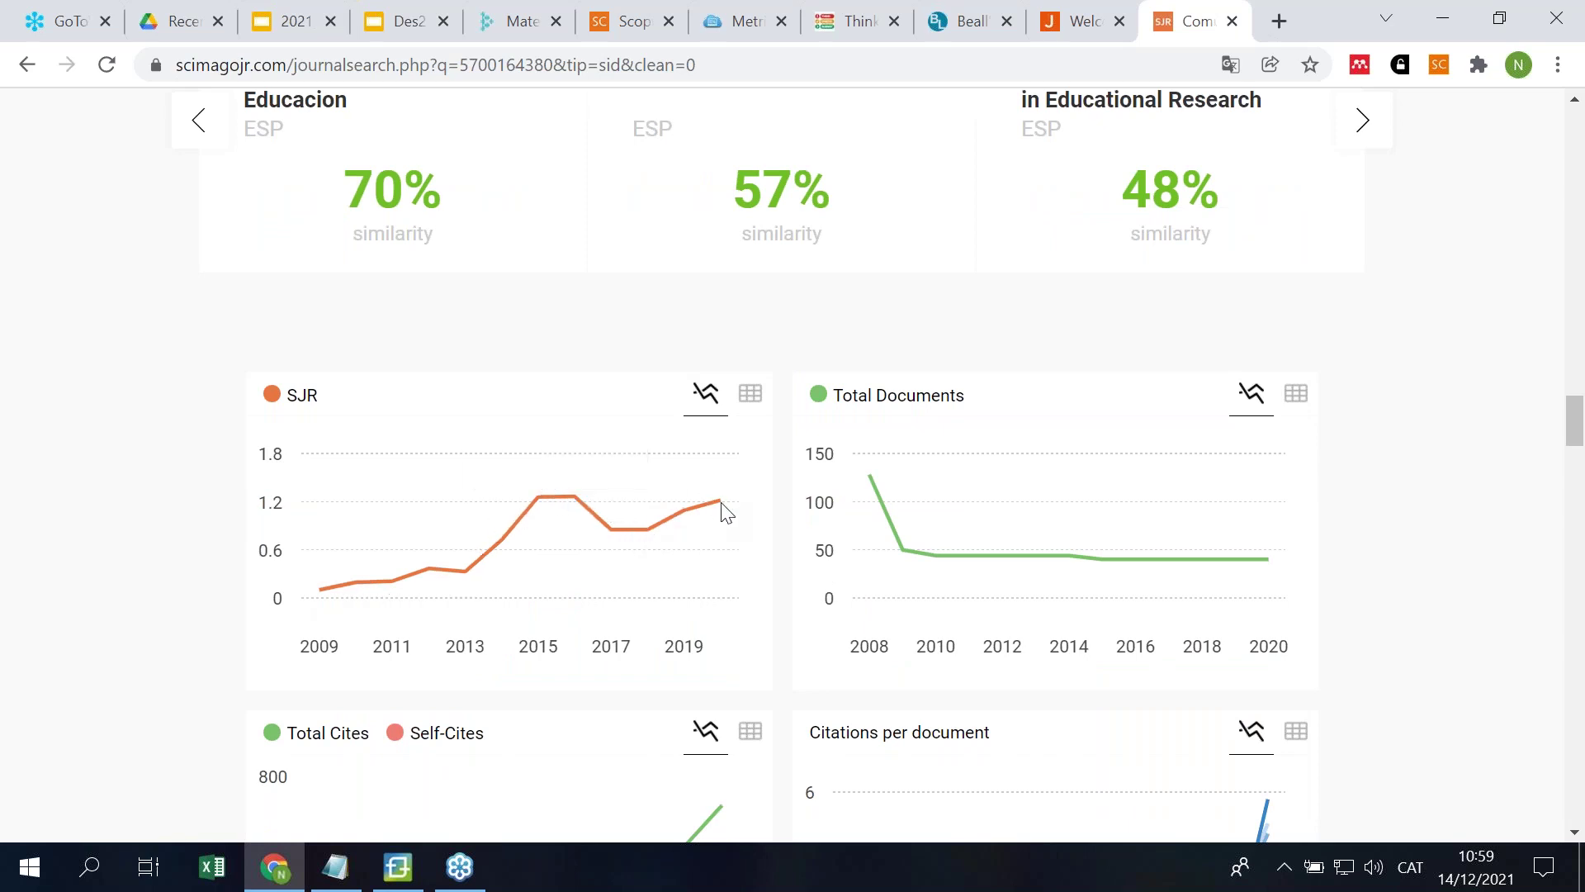
pyautogui.click(750, 395)
pyautogui.moveTo(757, 461); pyautogui.dragTo(758, 635)
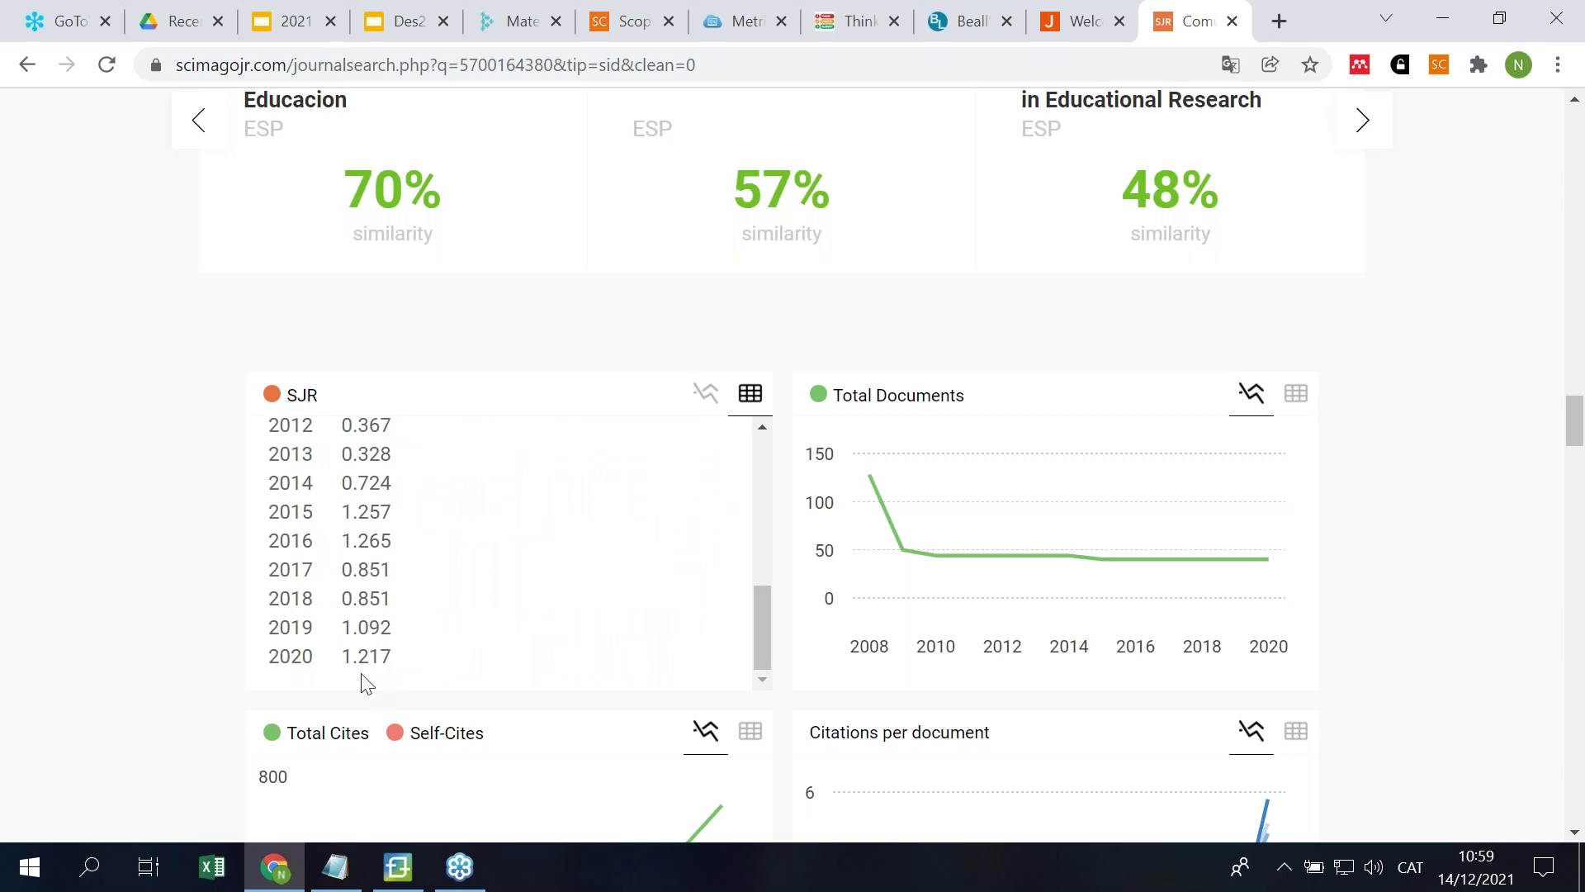
pyautogui.moveTo(410, 658); pyautogui.dragTo(347, 668)
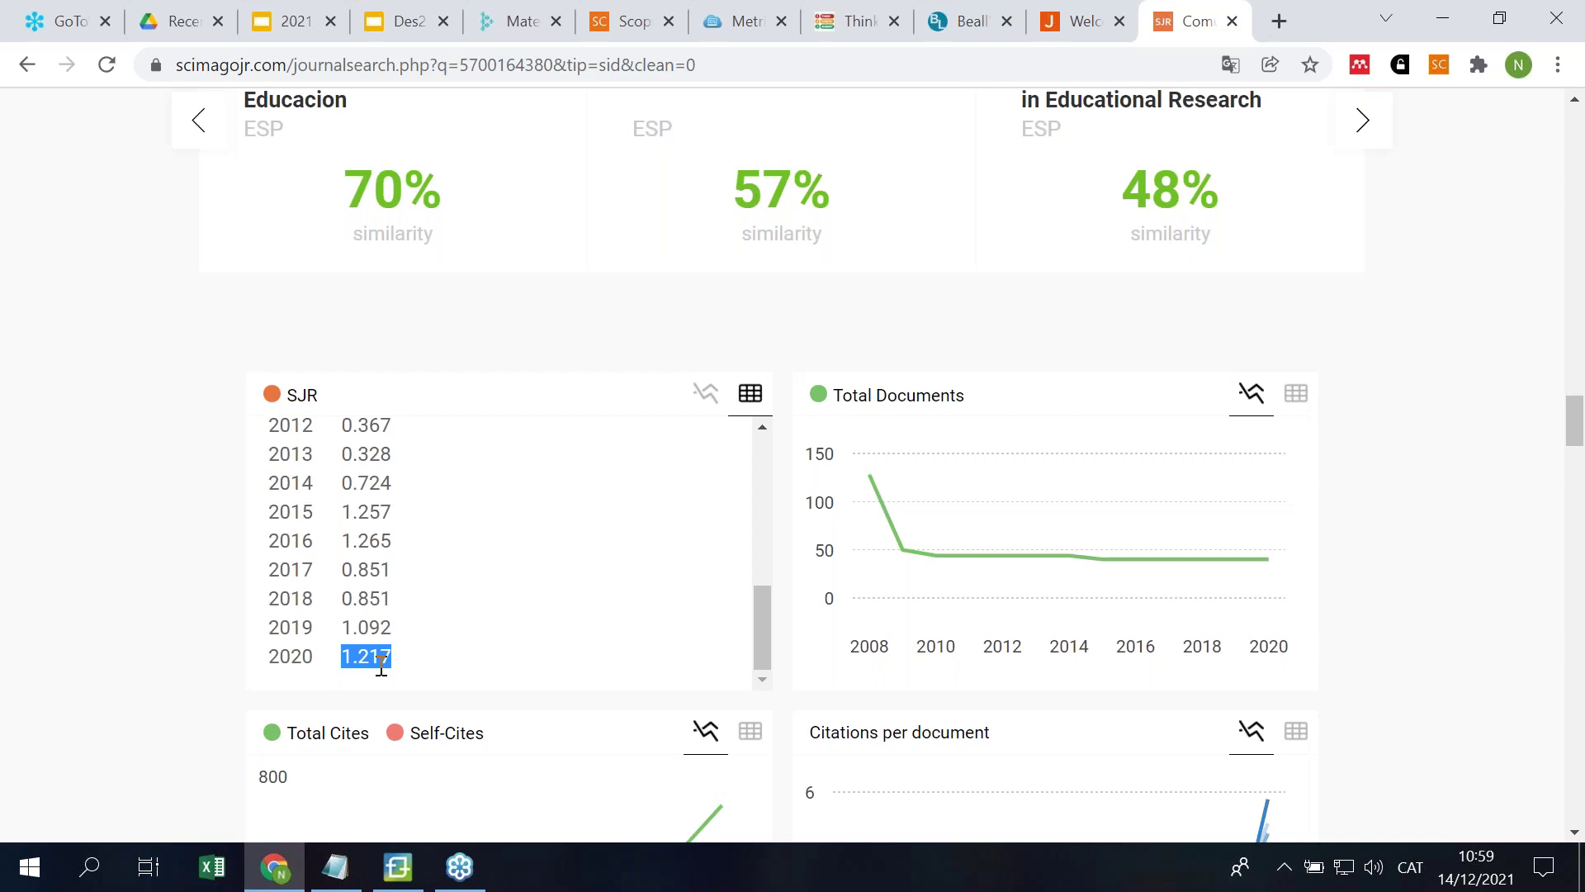
# Step: Open Scimago's Journal Rankings page, dismissing the advertisement that interrupts the navigation
pyautogui.scroll(20, 1261, 358)
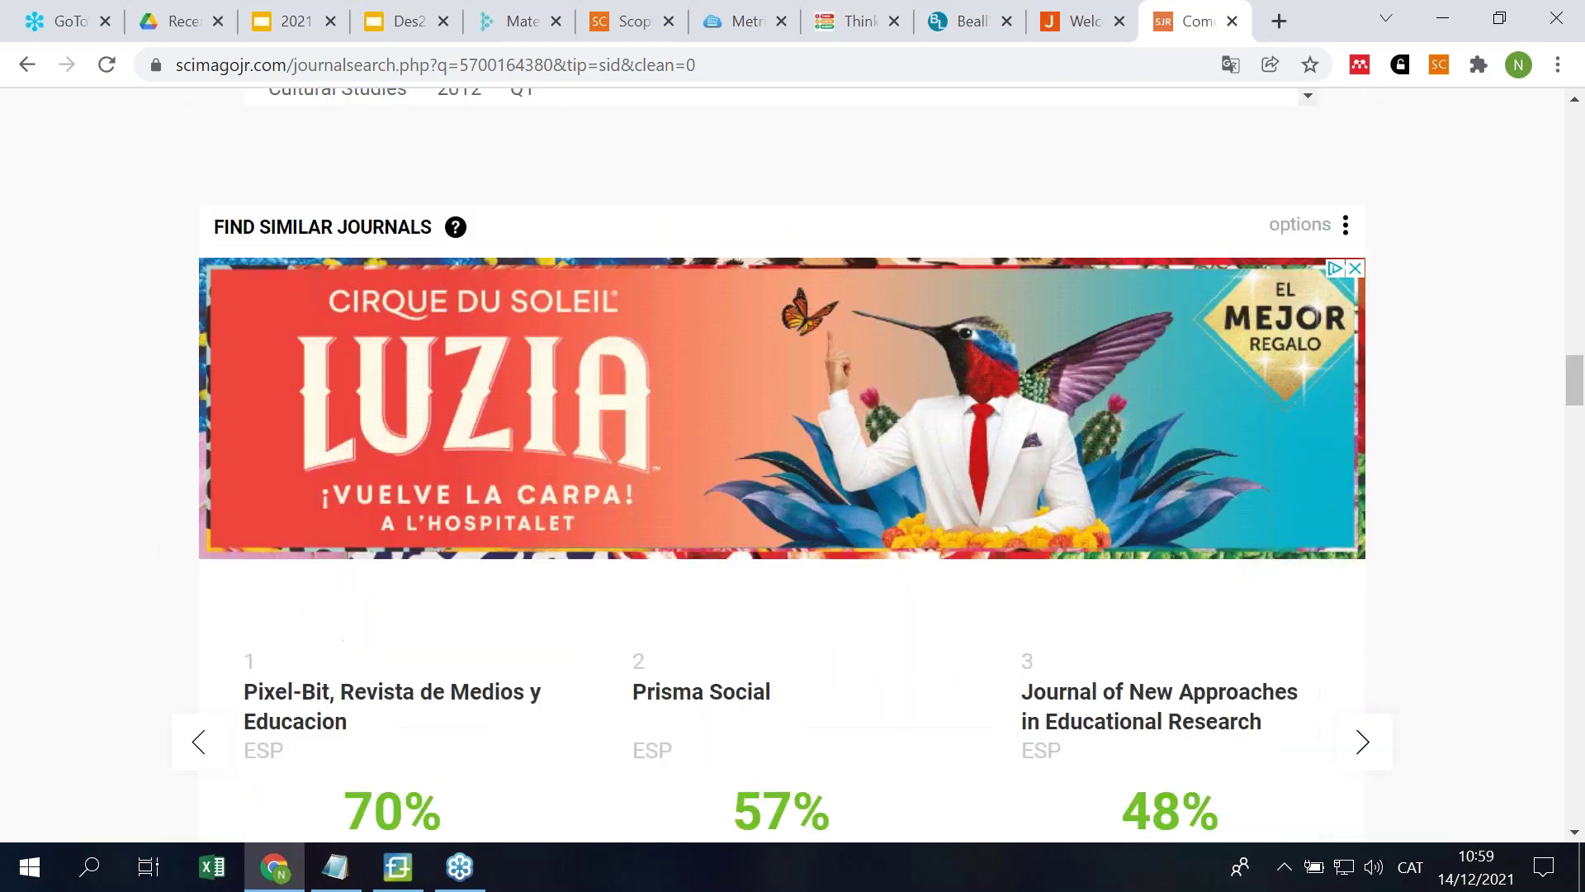
pyautogui.scroll(10, 1275, 329)
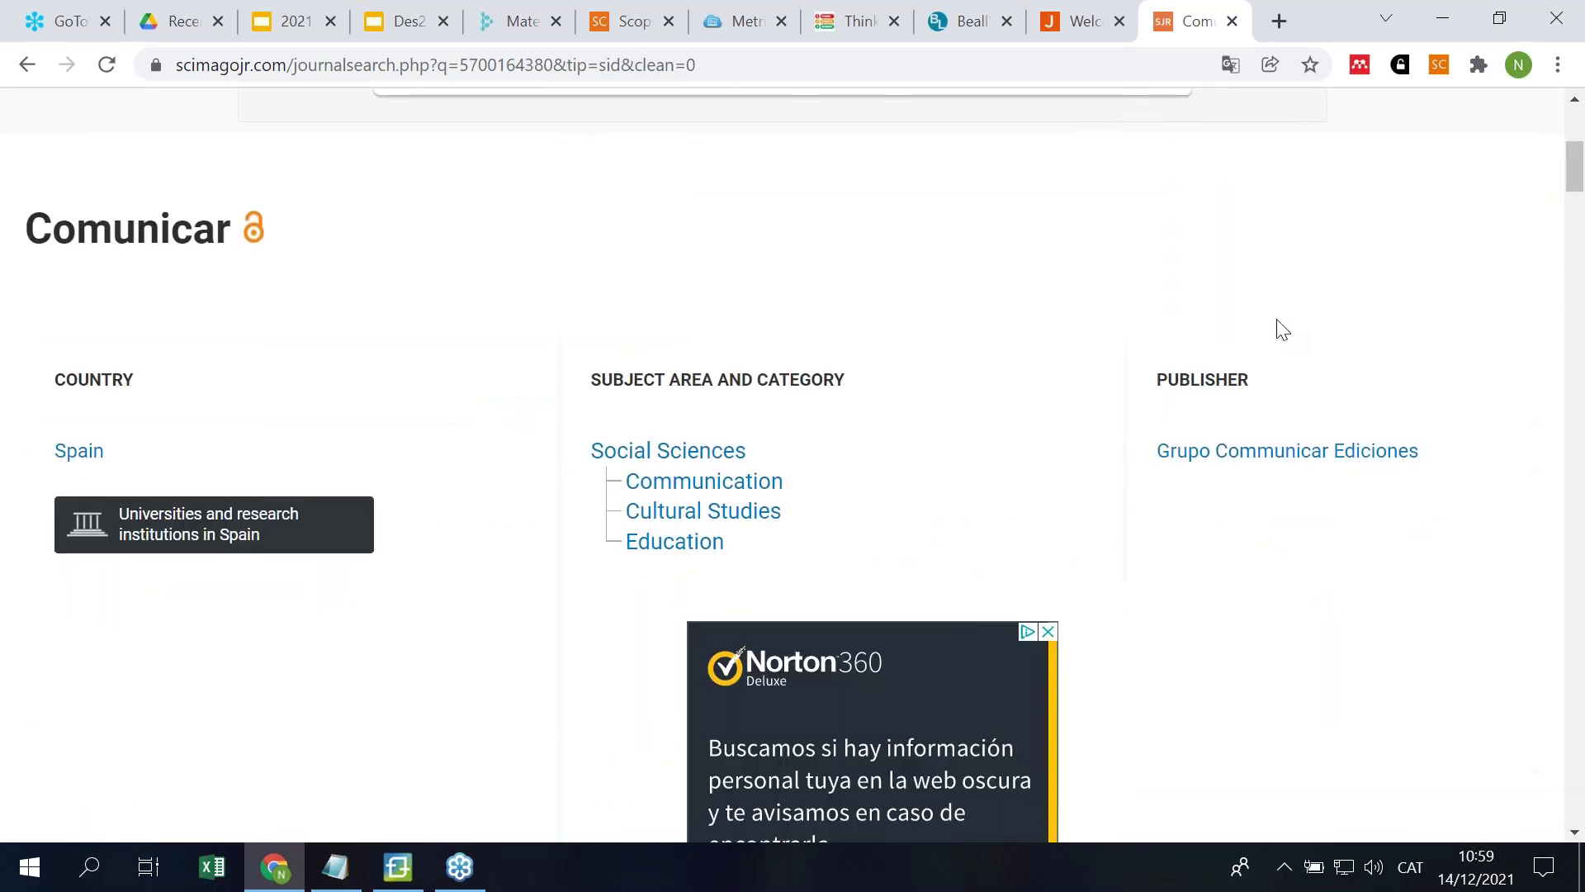
pyautogui.click(550, 232)
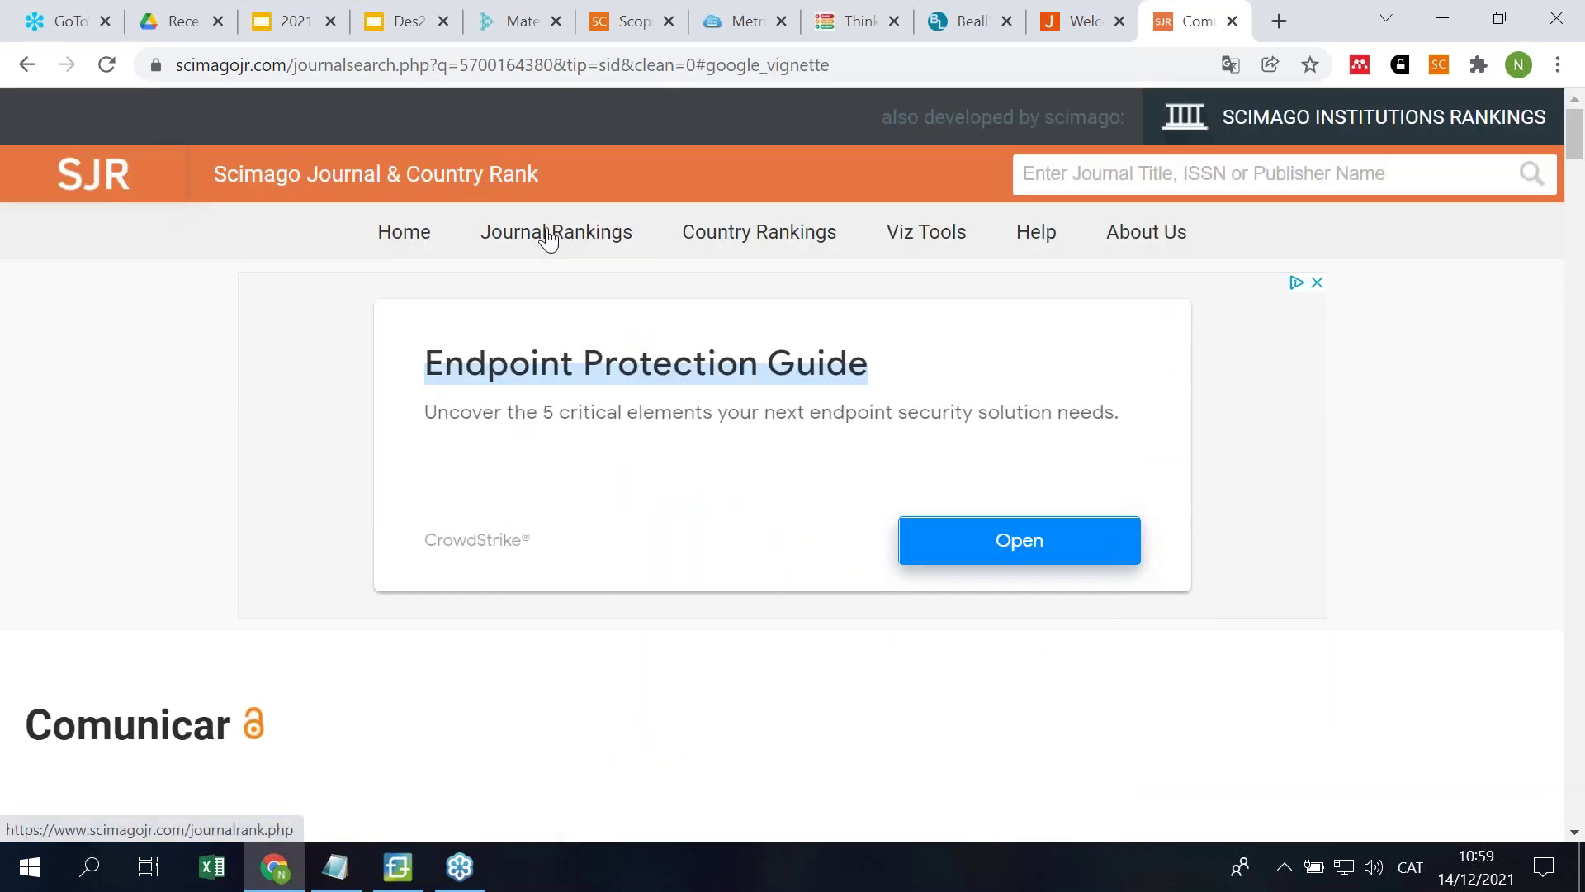
pyautogui.click(895, 555)
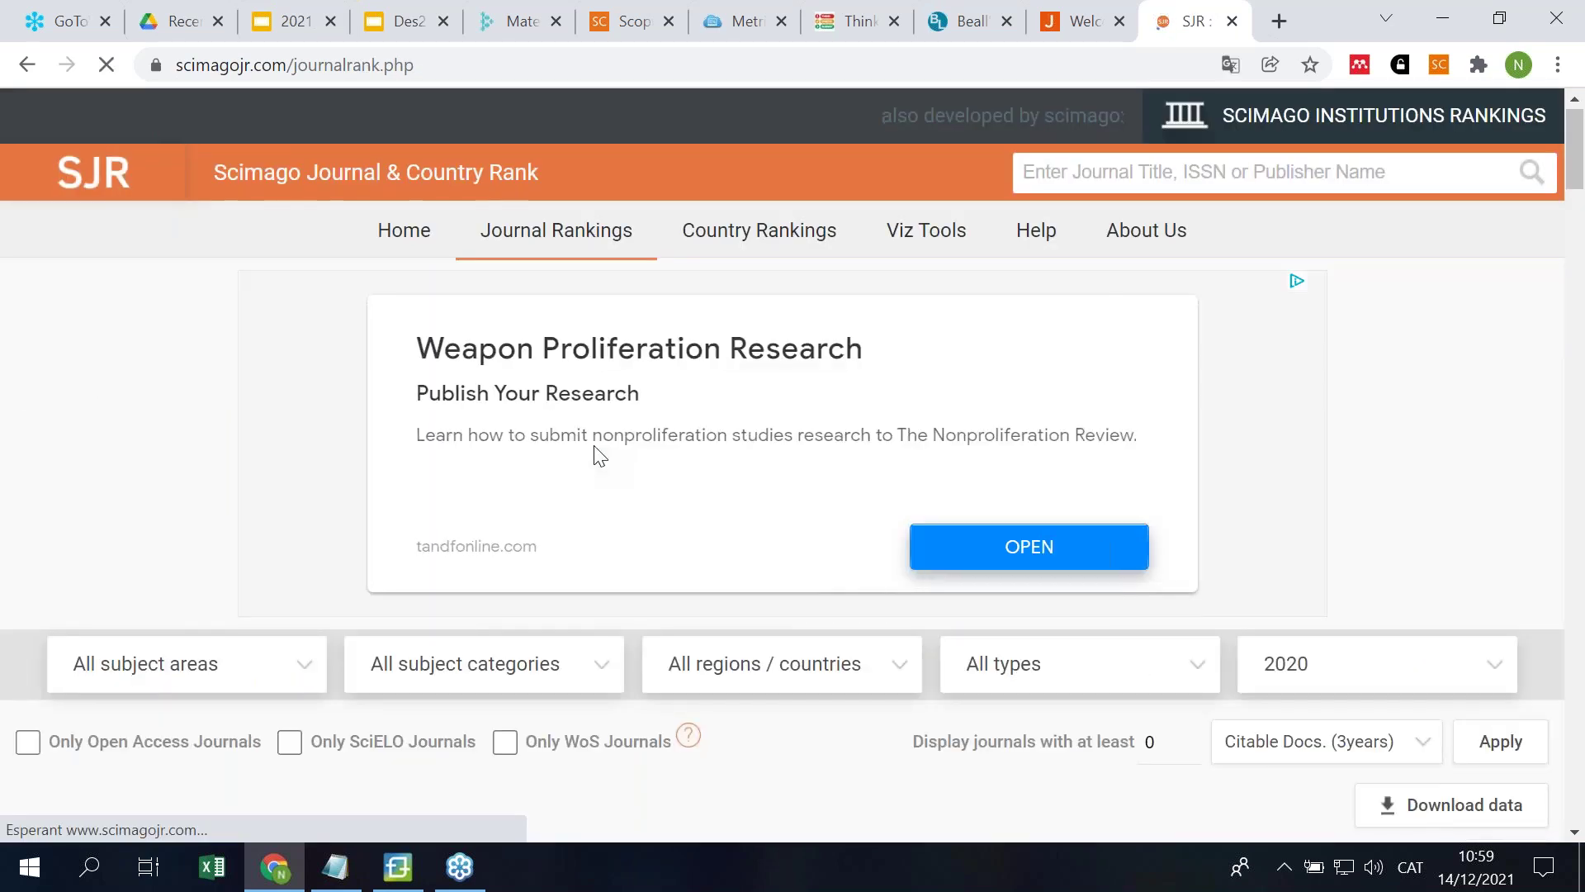
# Step: Filter the journal rankings by the Education subject category
pyautogui.scroll(-5, 578, 413)
pyautogui.click(591, 299)
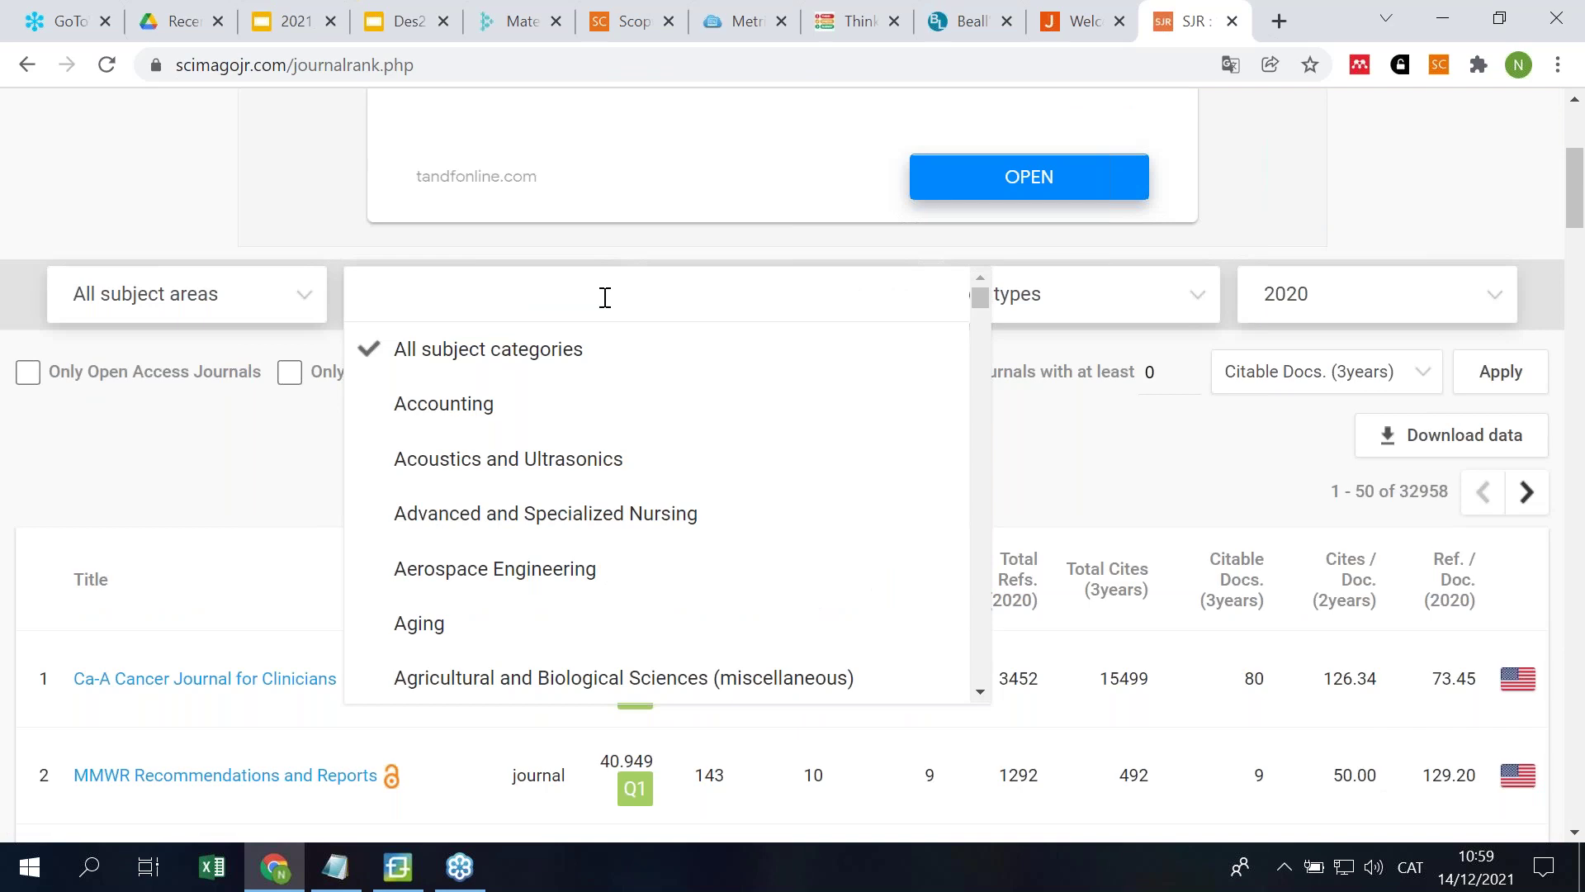
pyautogui.moveTo(980, 295); pyautogui.dragTo(969, 427)
pyautogui.click(407, 471)
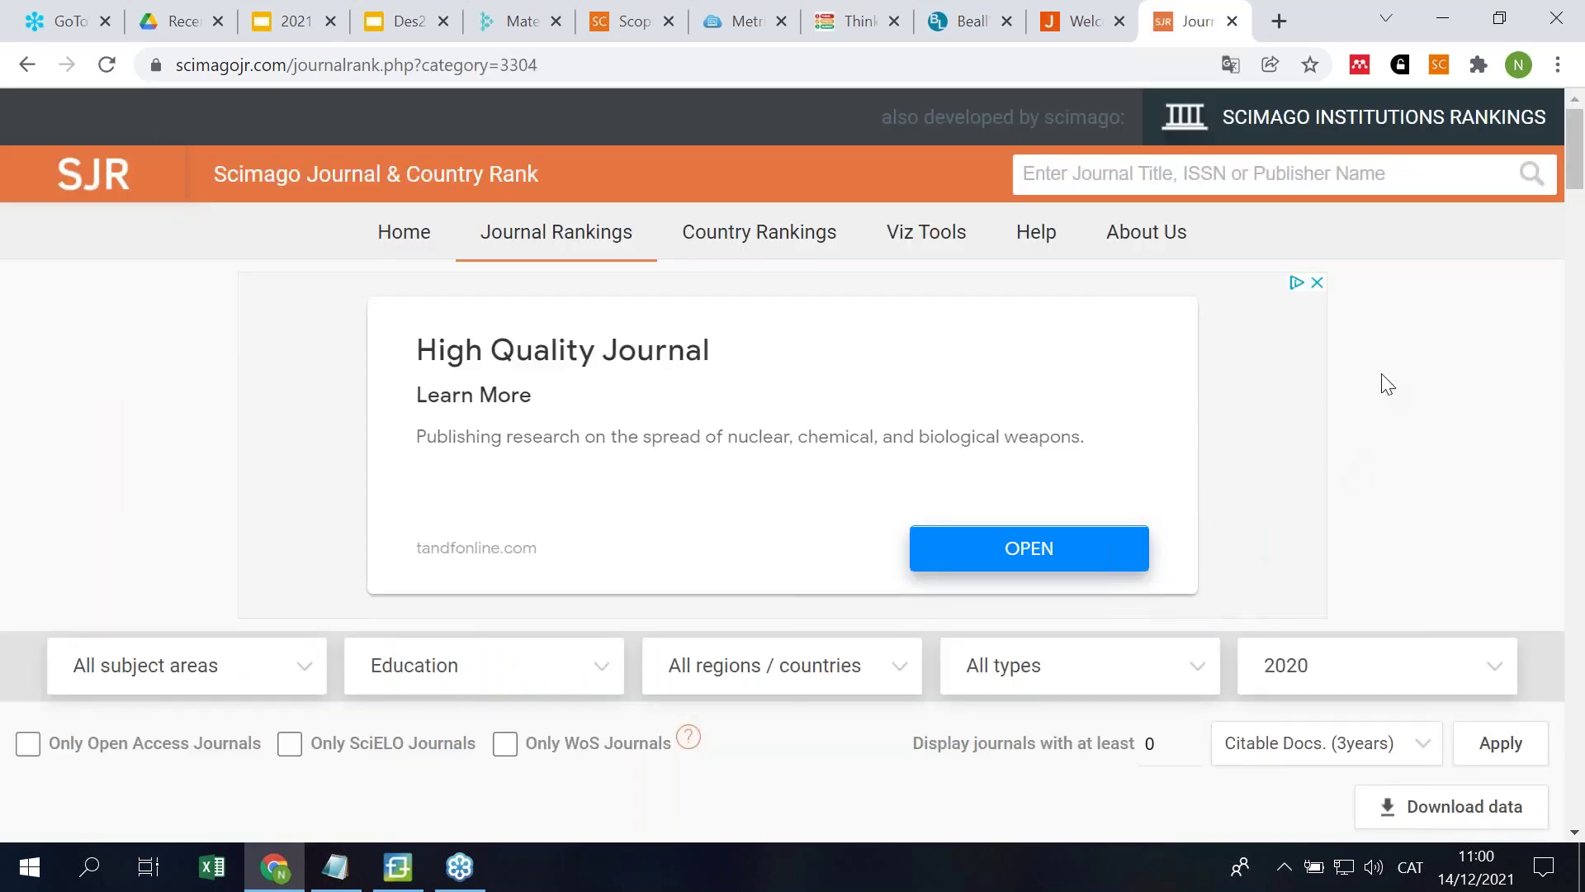
# Step: Examine the Education journal ranking and its indicator columns, highlighting the SJR and H index of Review of Educational Research
pyautogui.scroll(-5, 1387, 384)
pyautogui.scroll(-4, 122, 287)
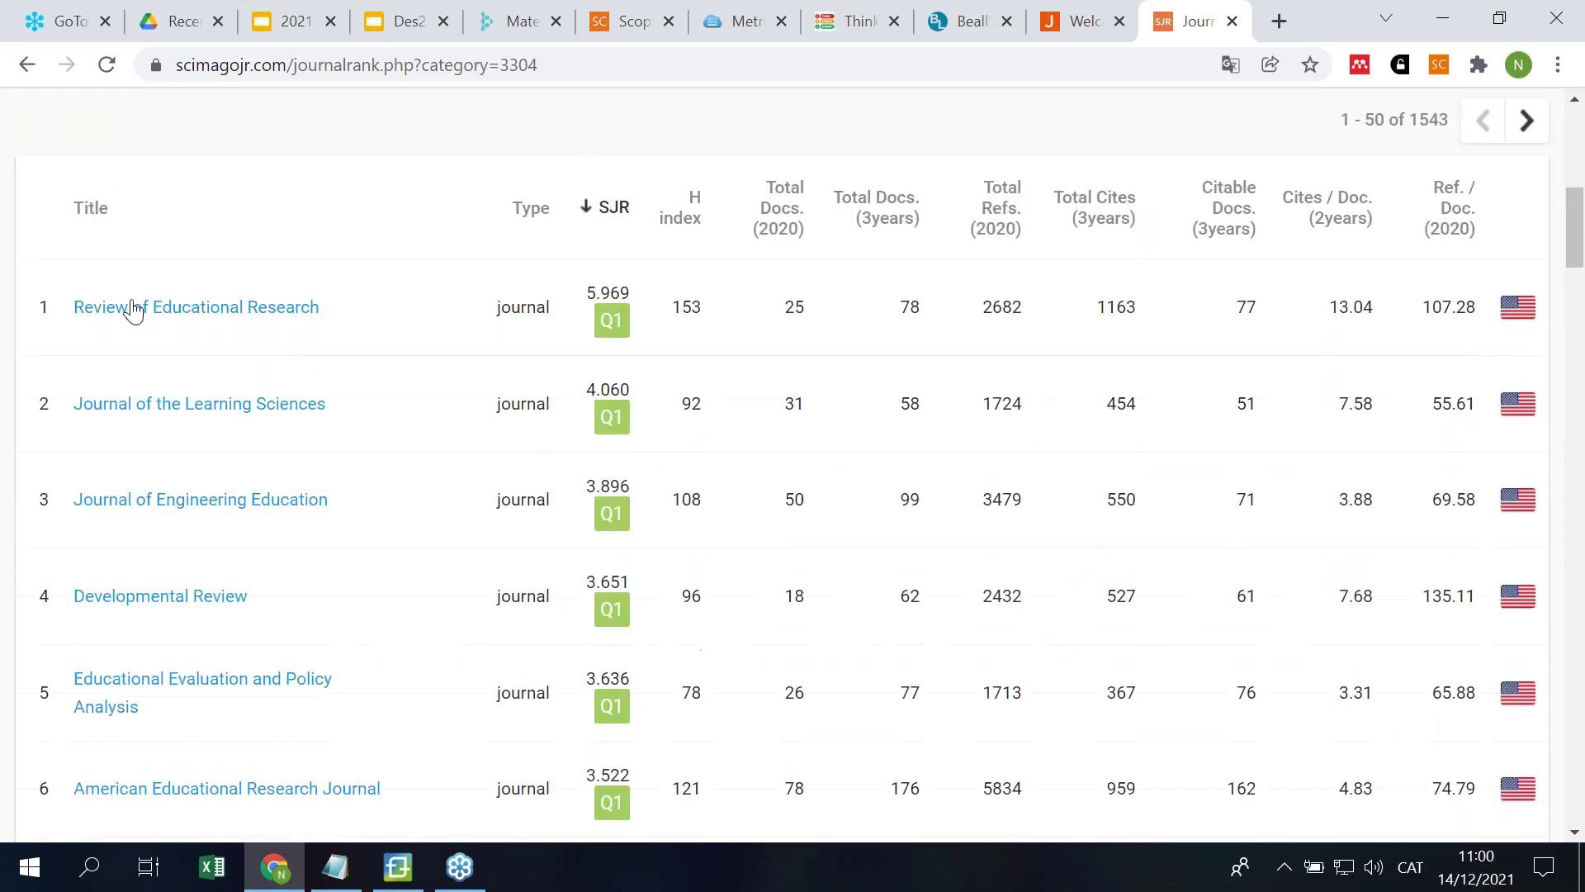
pyautogui.scroll(1, 1152, 364)
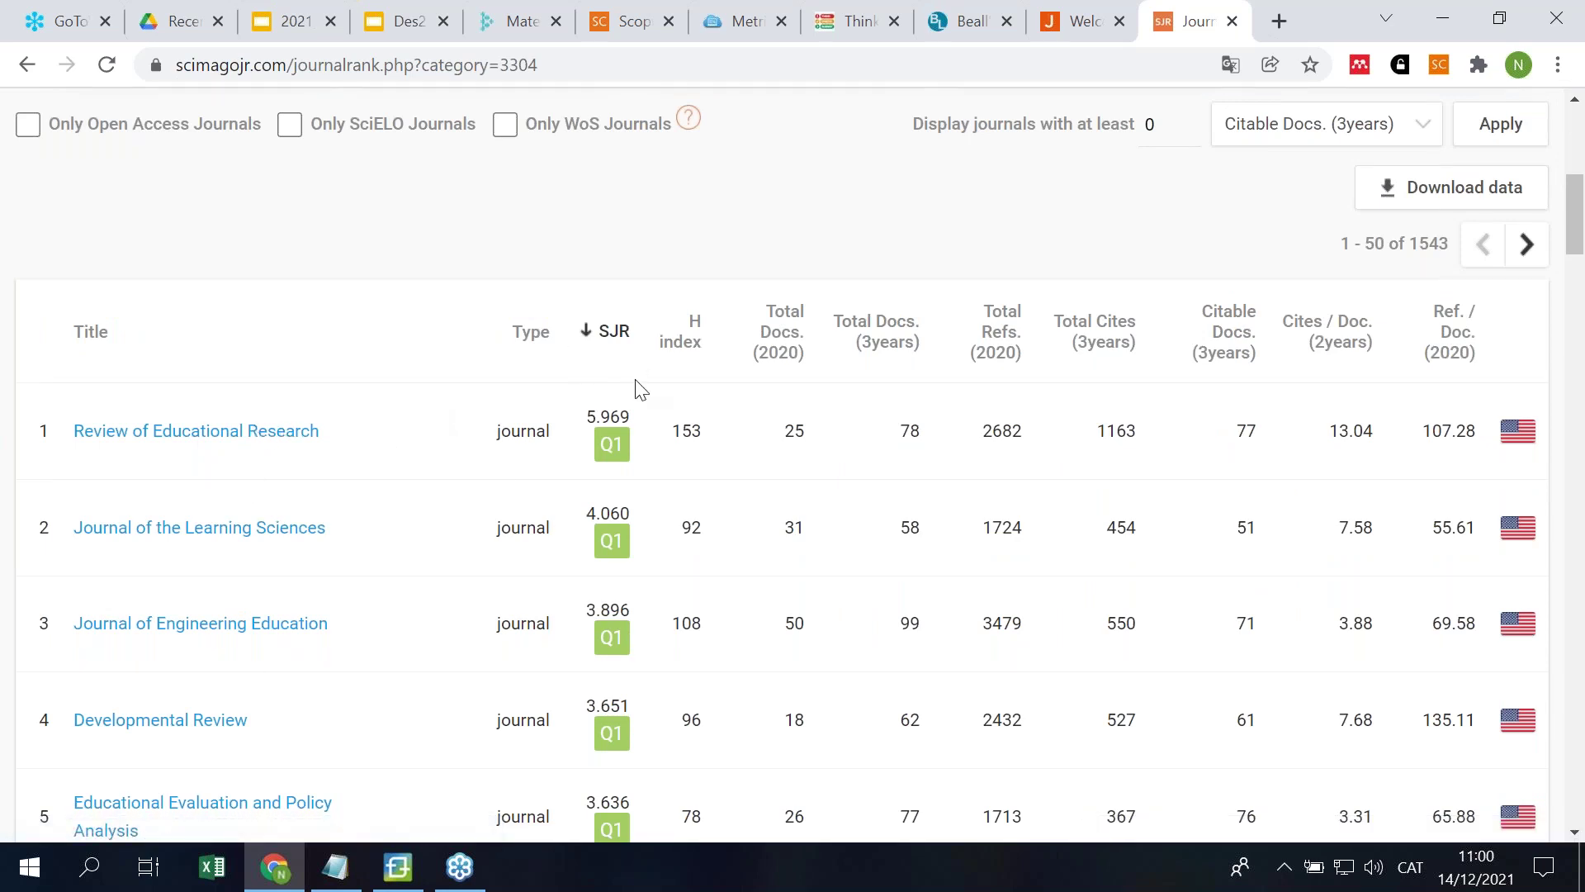
pyautogui.moveTo(593, 416); pyautogui.dragTo(632, 413)
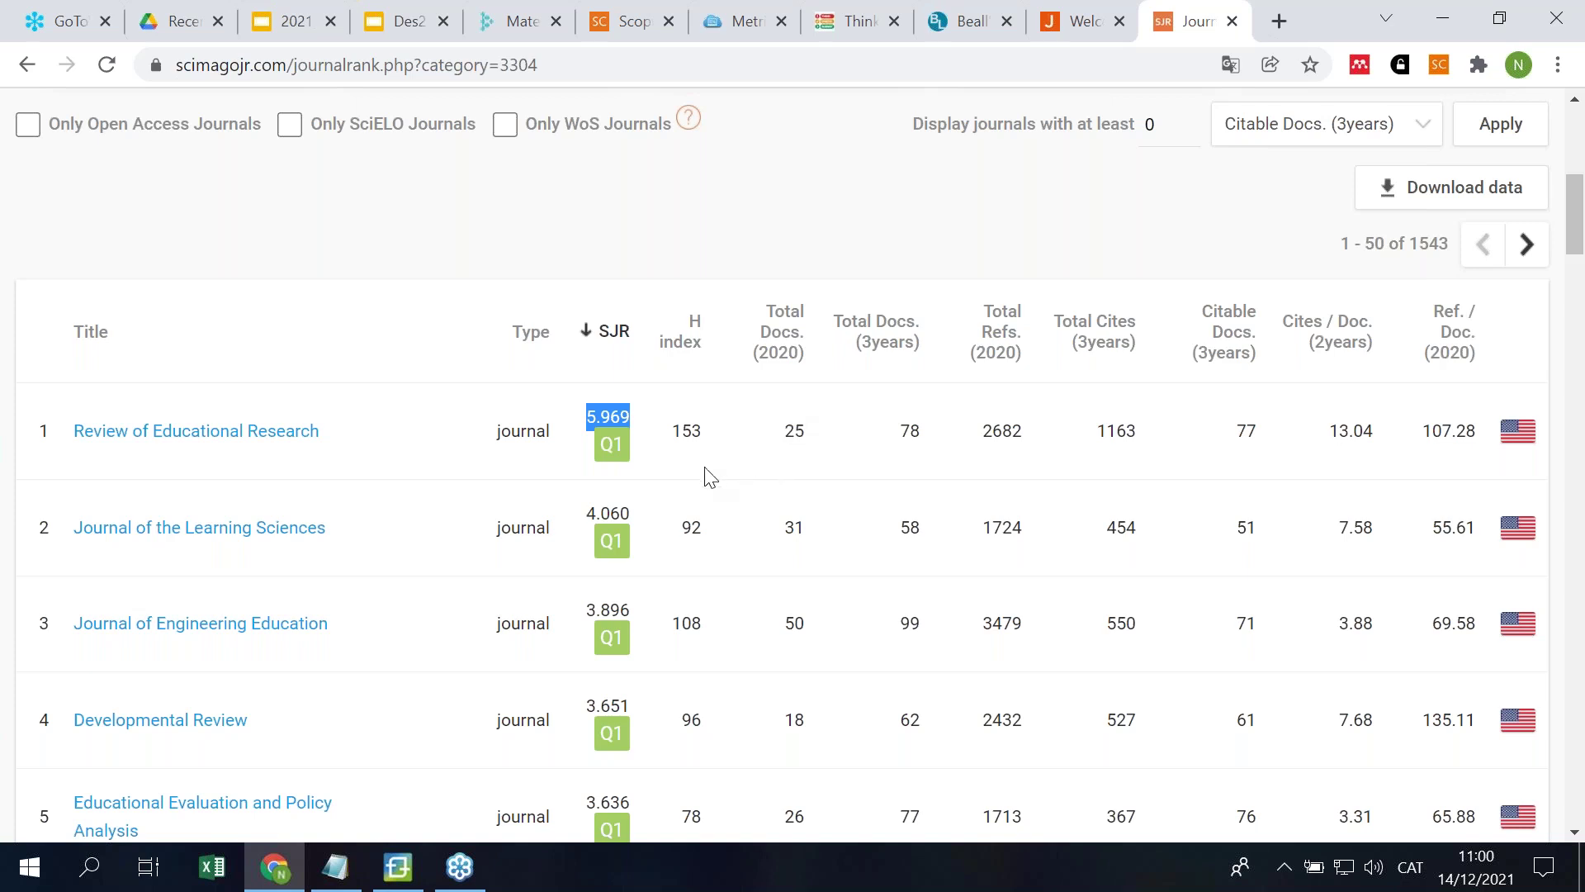
pyautogui.doubleClick(703, 435)
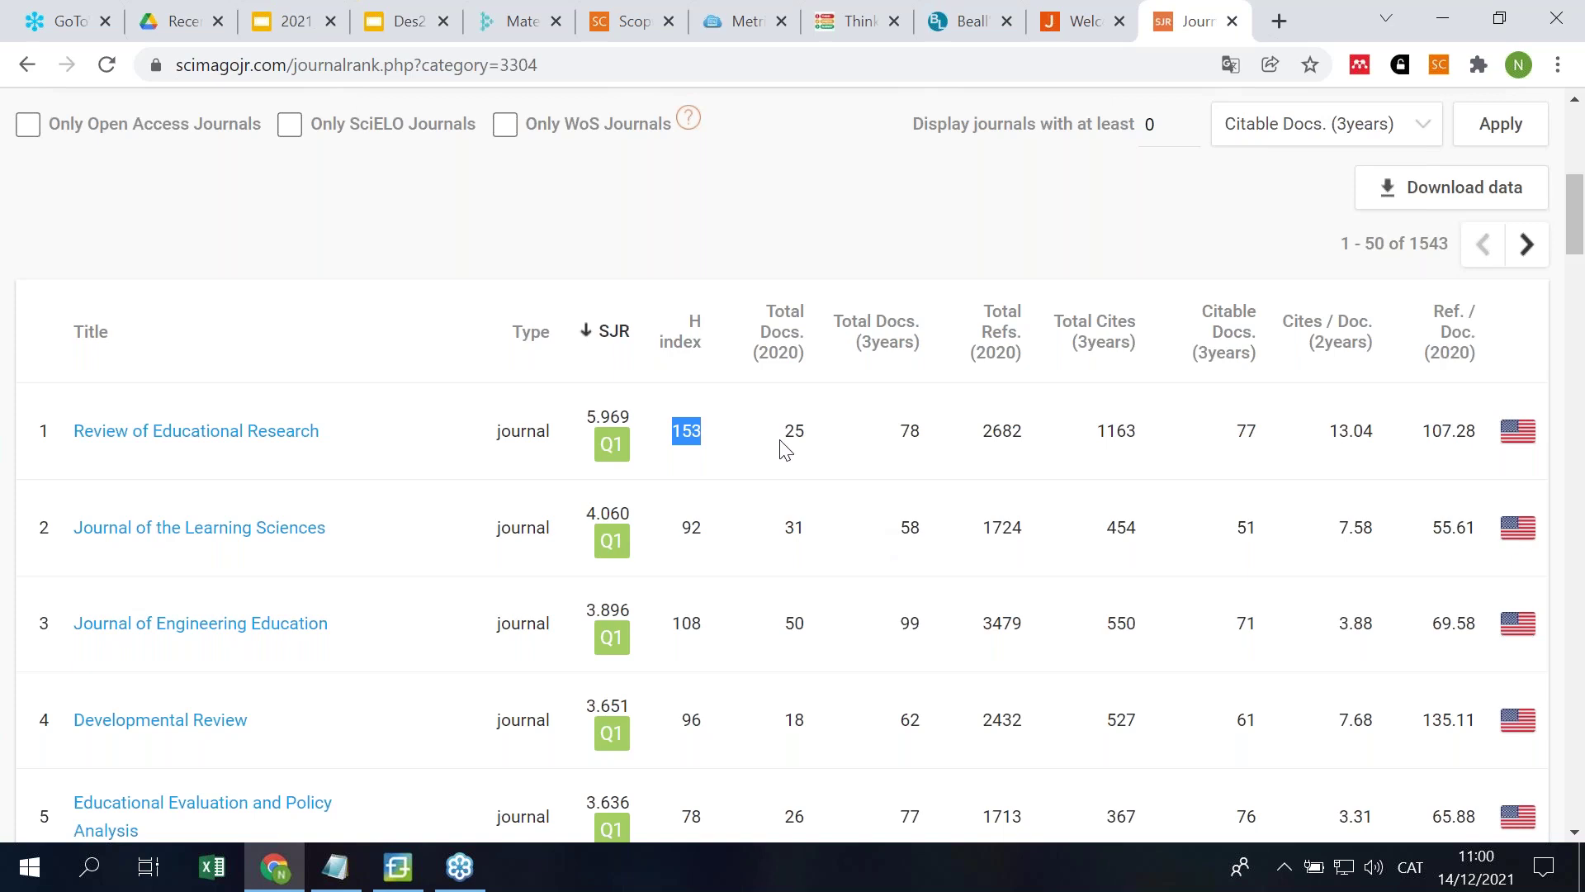
pyautogui.moveTo(1059, 372)
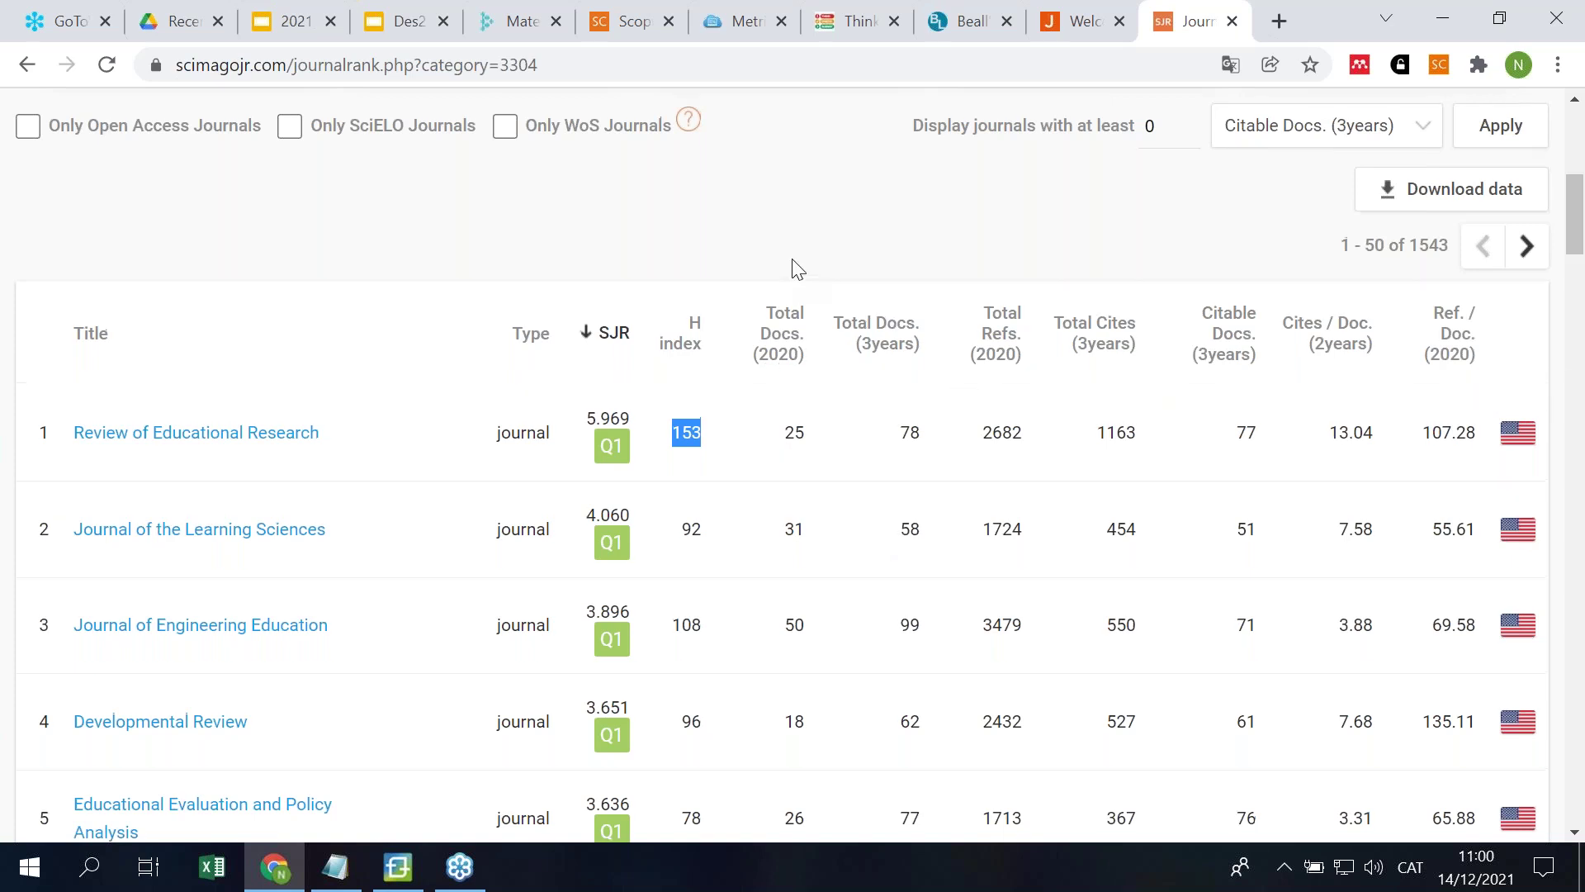
pyautogui.scroll(6, 792, 266)
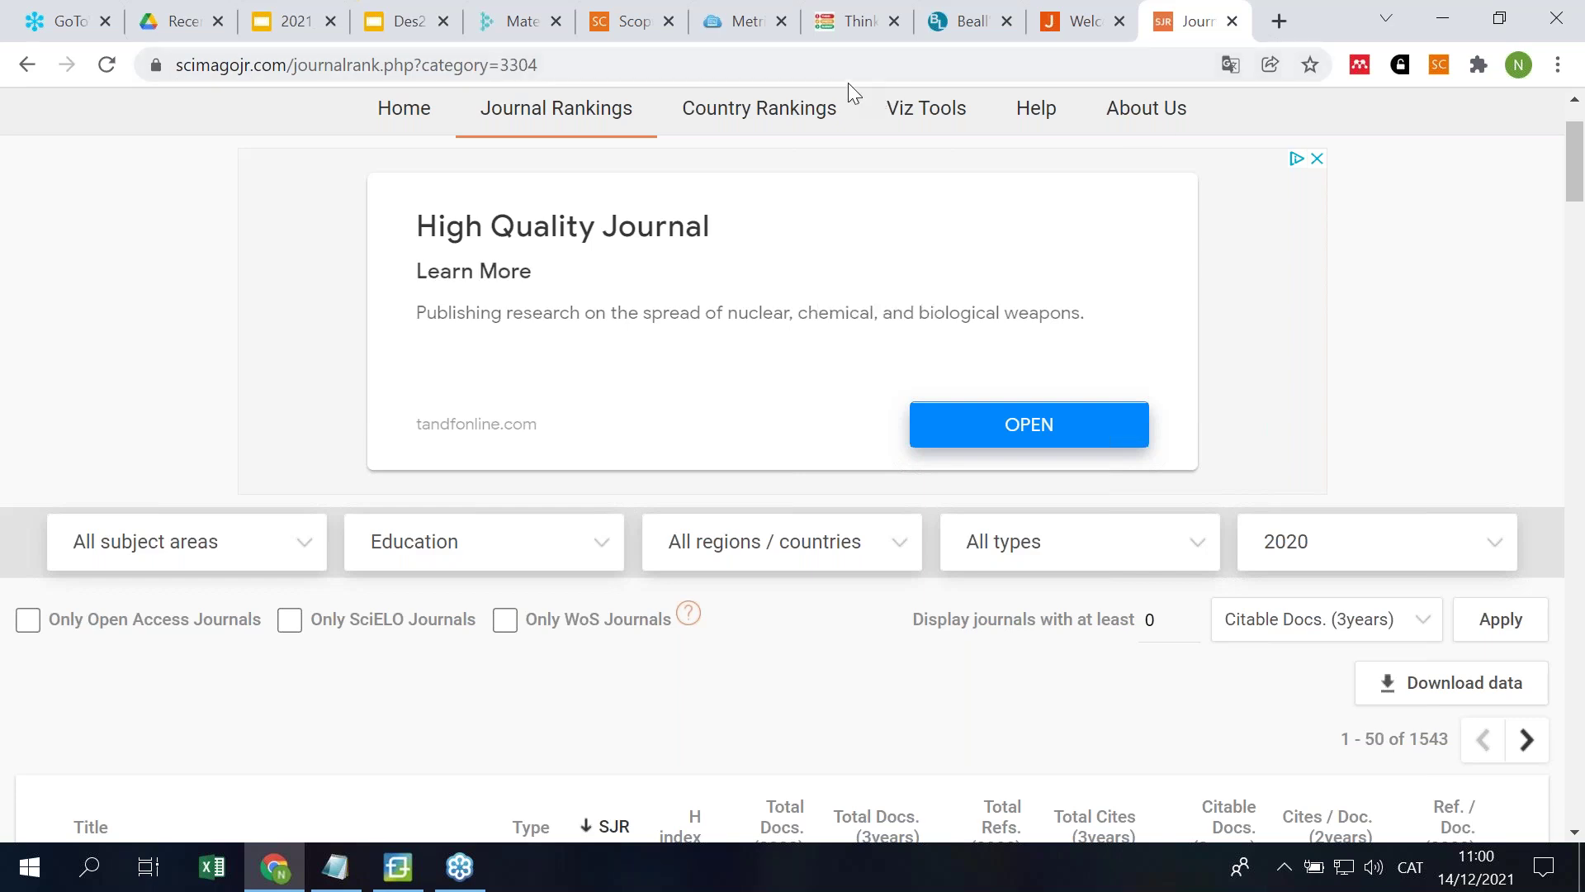
# Step: Read the SNIP explanation on Comunicar's Scopus source page, close it, and switch to the Elsevier LibGuides page on Scopus metrics
pyautogui.click(632, 29)
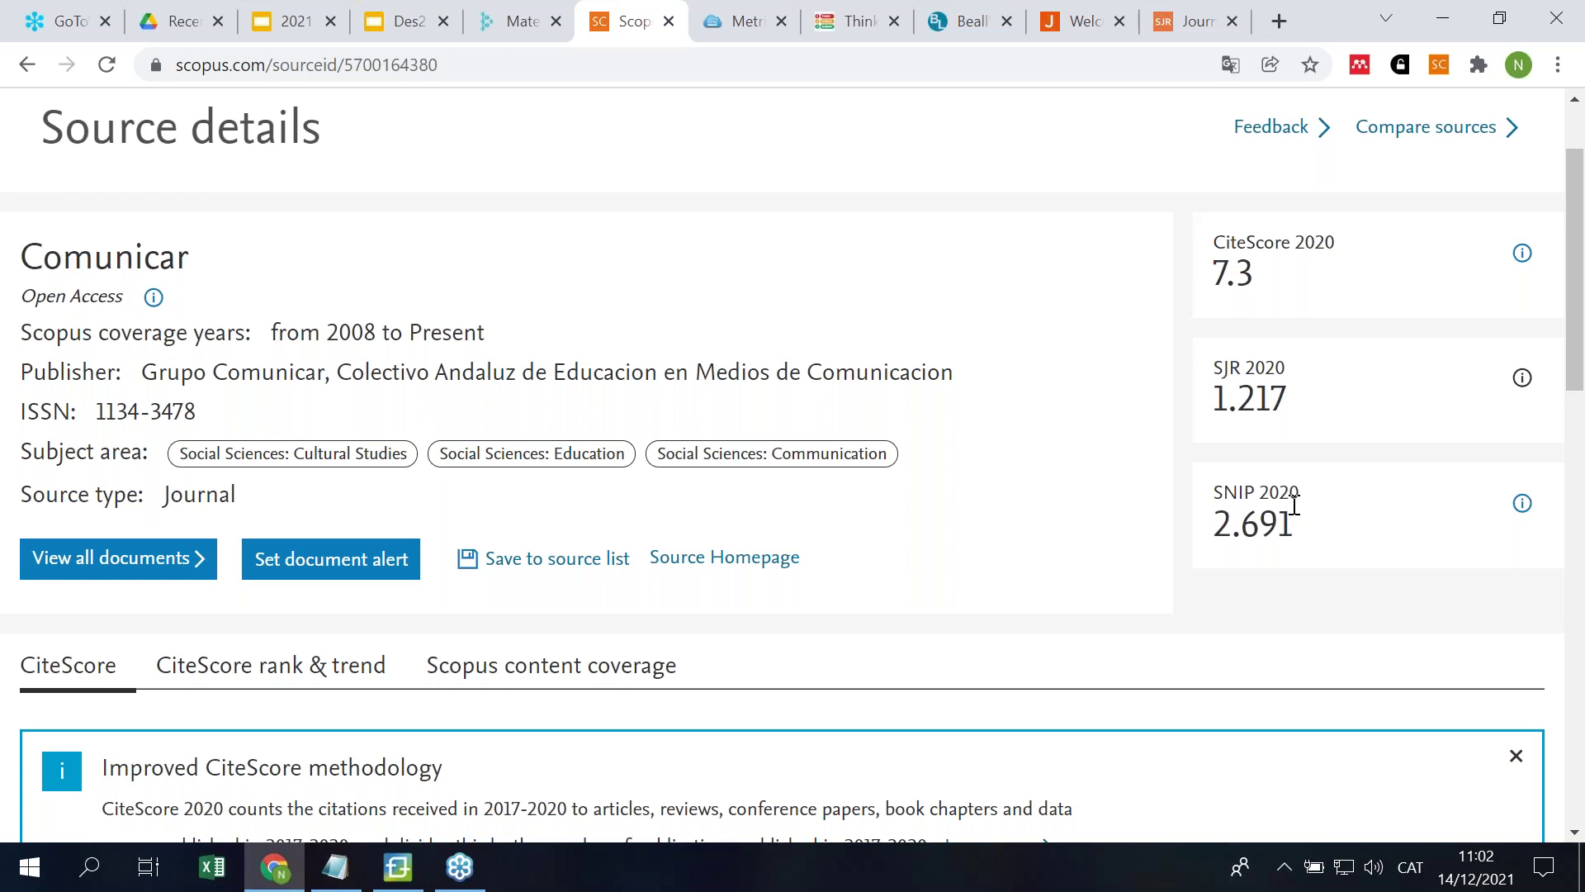
pyautogui.click(1522, 505)
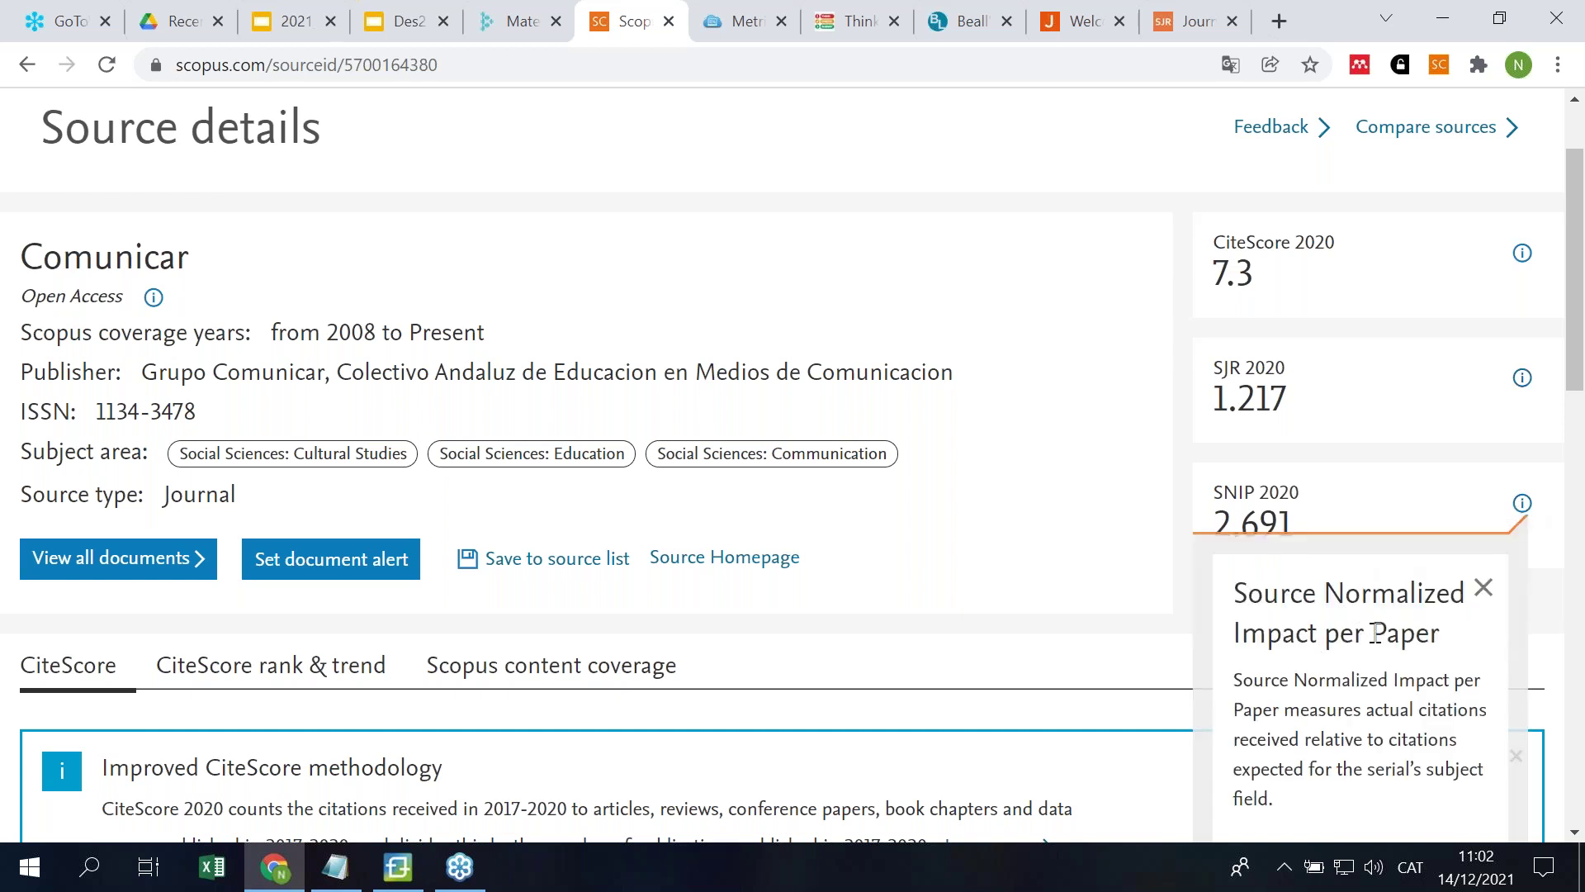
pyautogui.click(1107, 542)
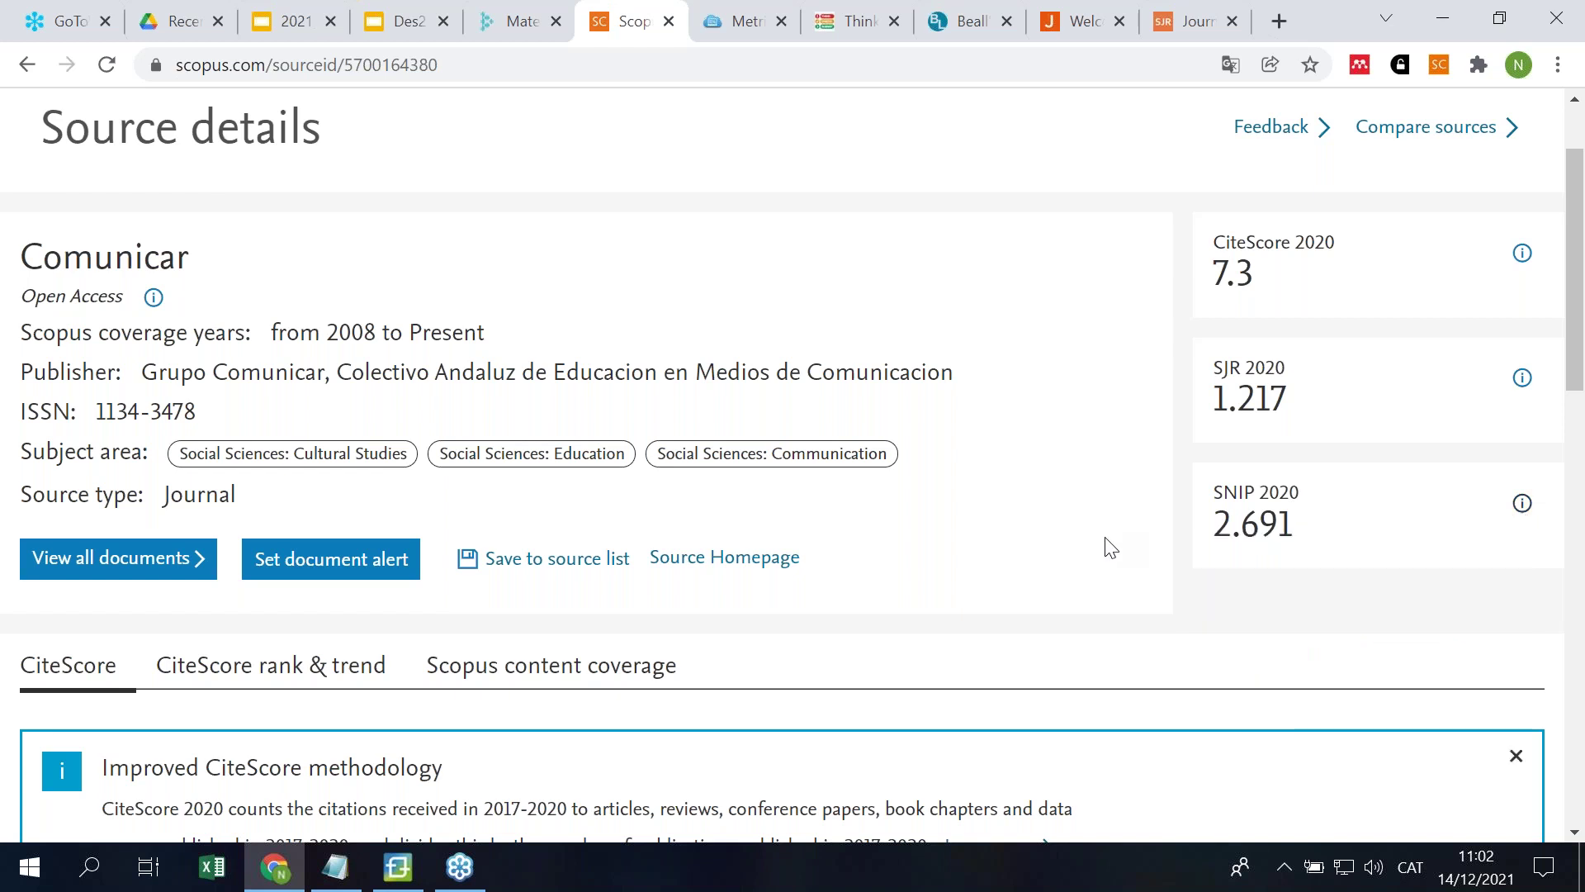
pyautogui.click(744, 31)
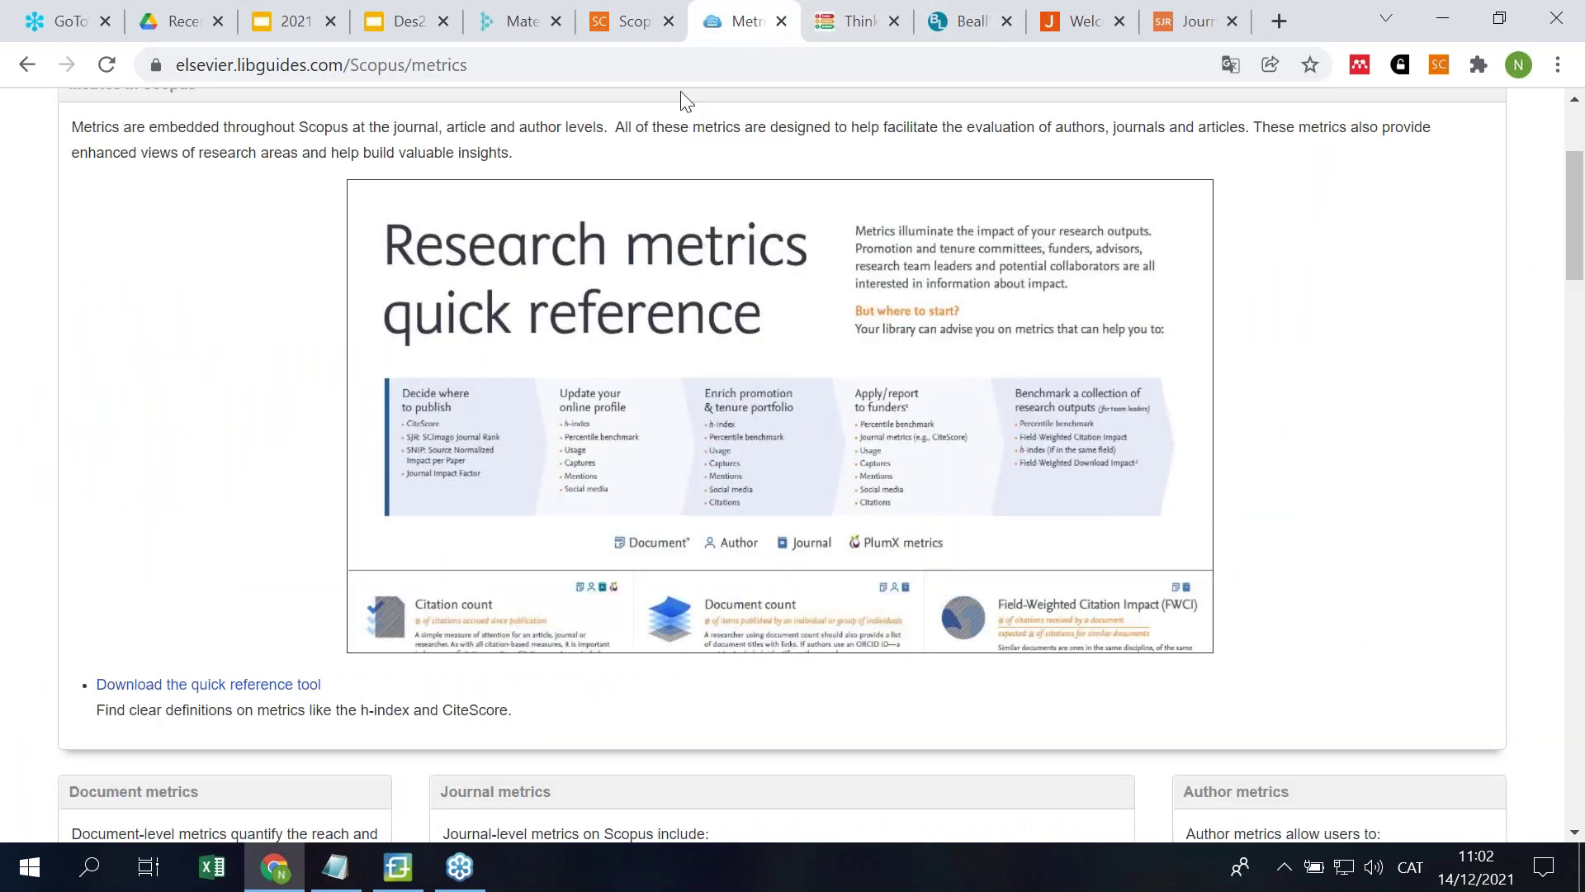
# Step: Highlight the Scopus LibGuide page address, then examine the Document metrics section and highlight its heading
pyautogui.scroll(3, 1022, 385)
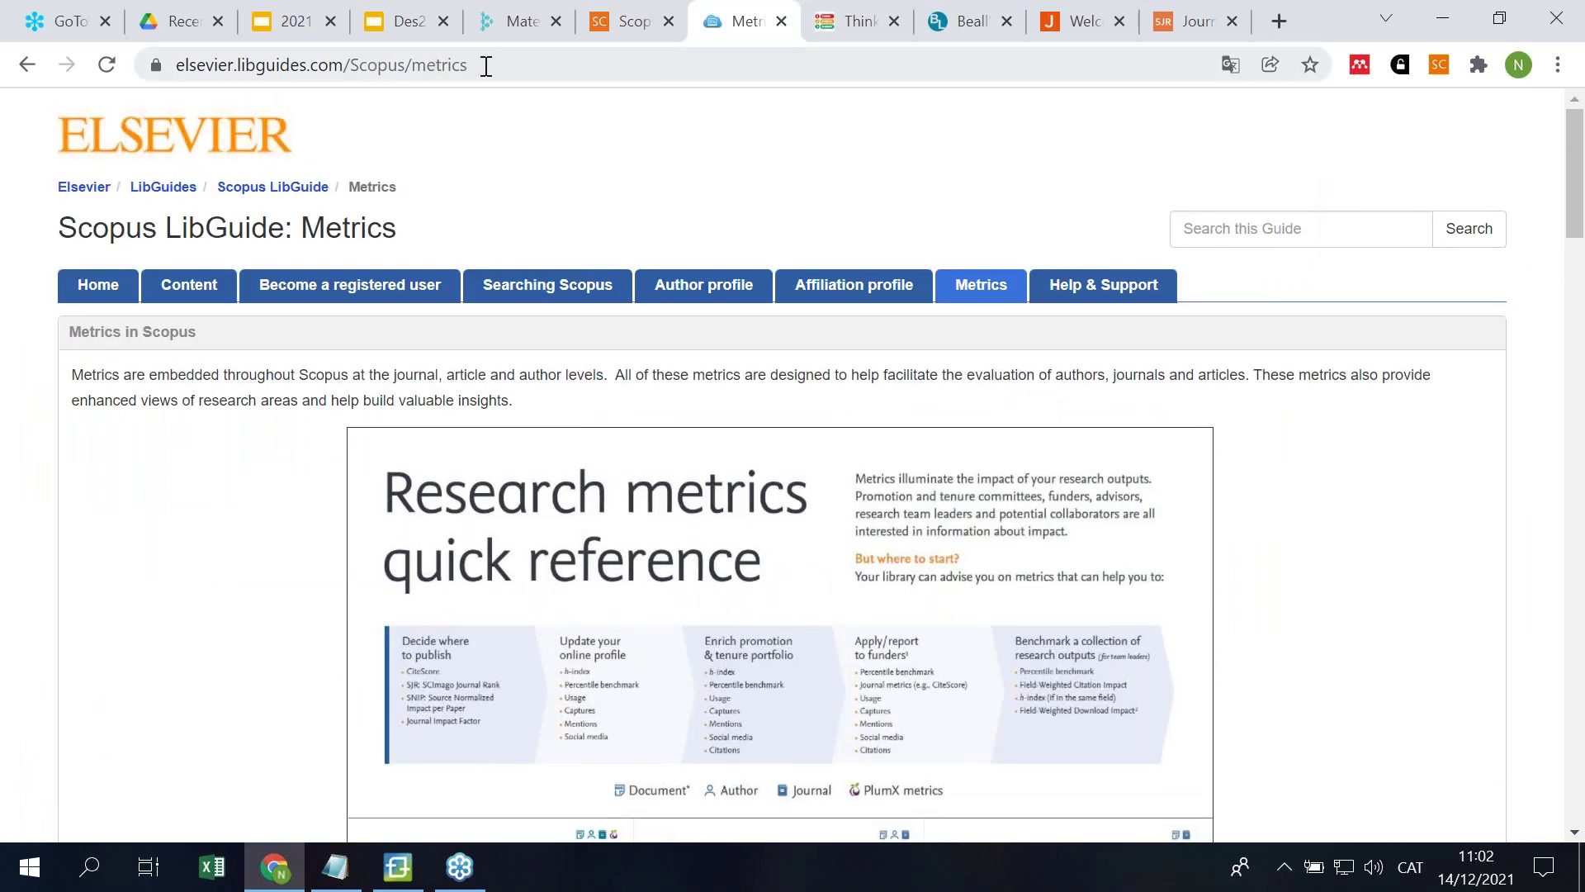
pyautogui.click(487, 66)
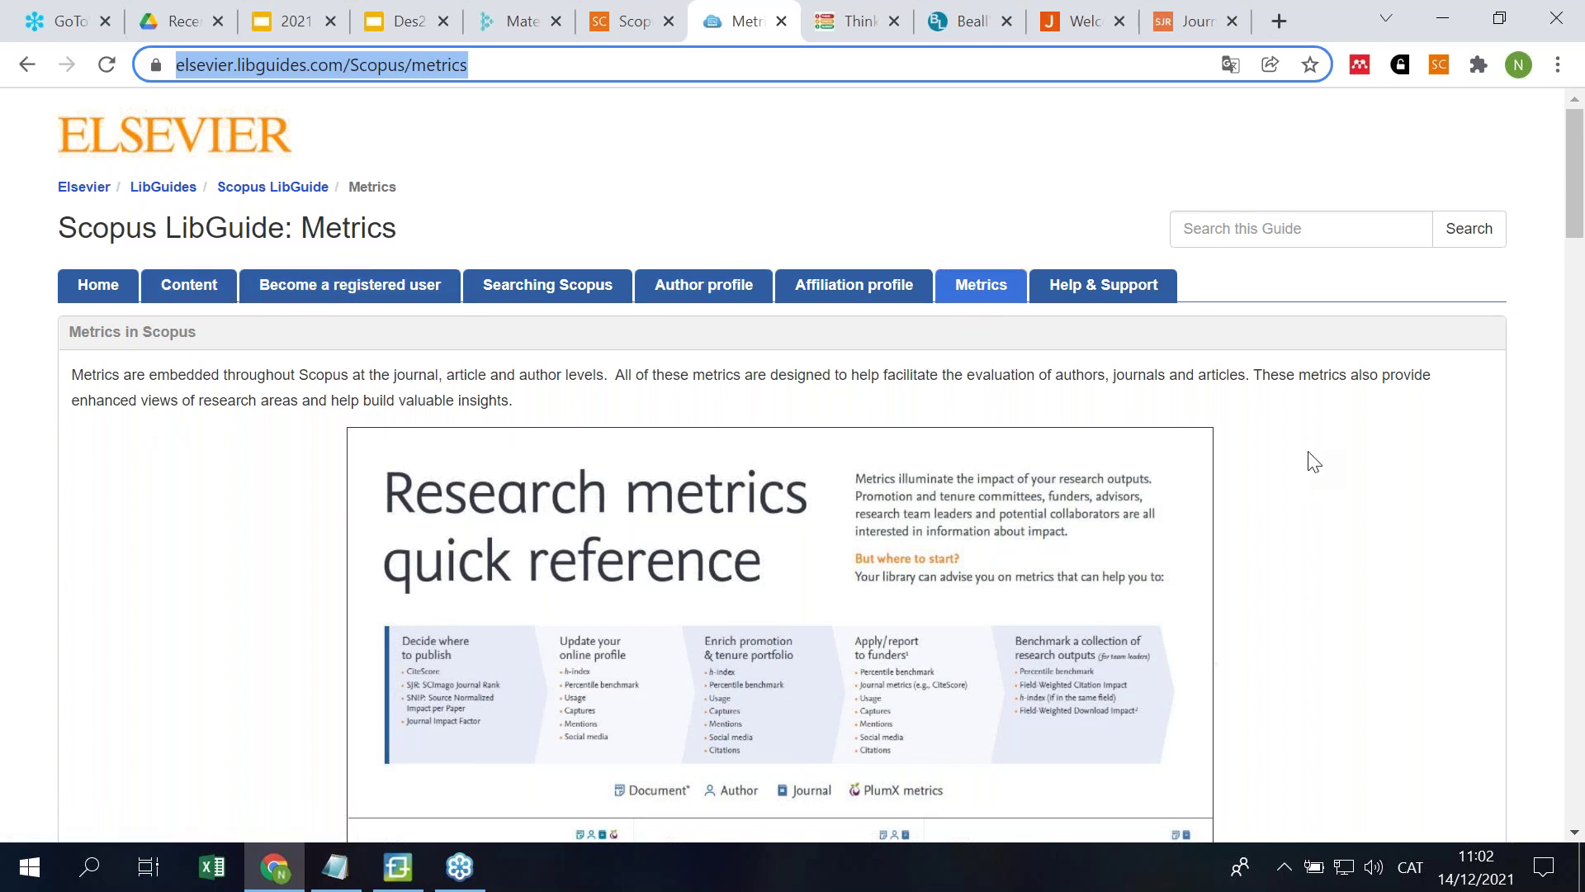
pyautogui.scroll(-6, 1314, 462)
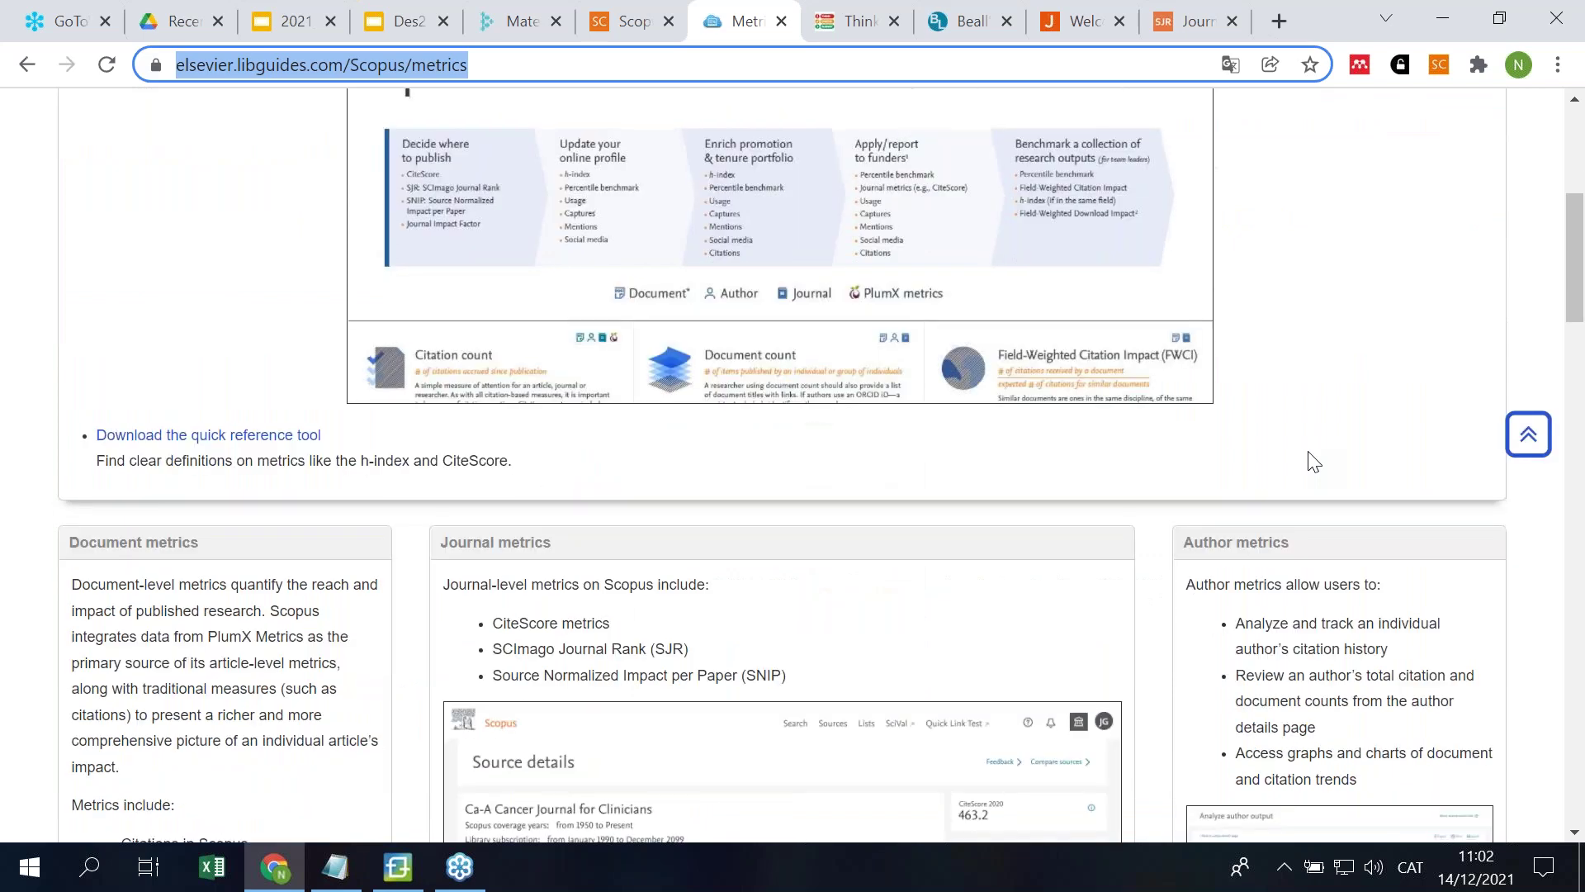
pyautogui.scroll(-5, 1314, 462)
pyautogui.scroll(2, 85, 297)
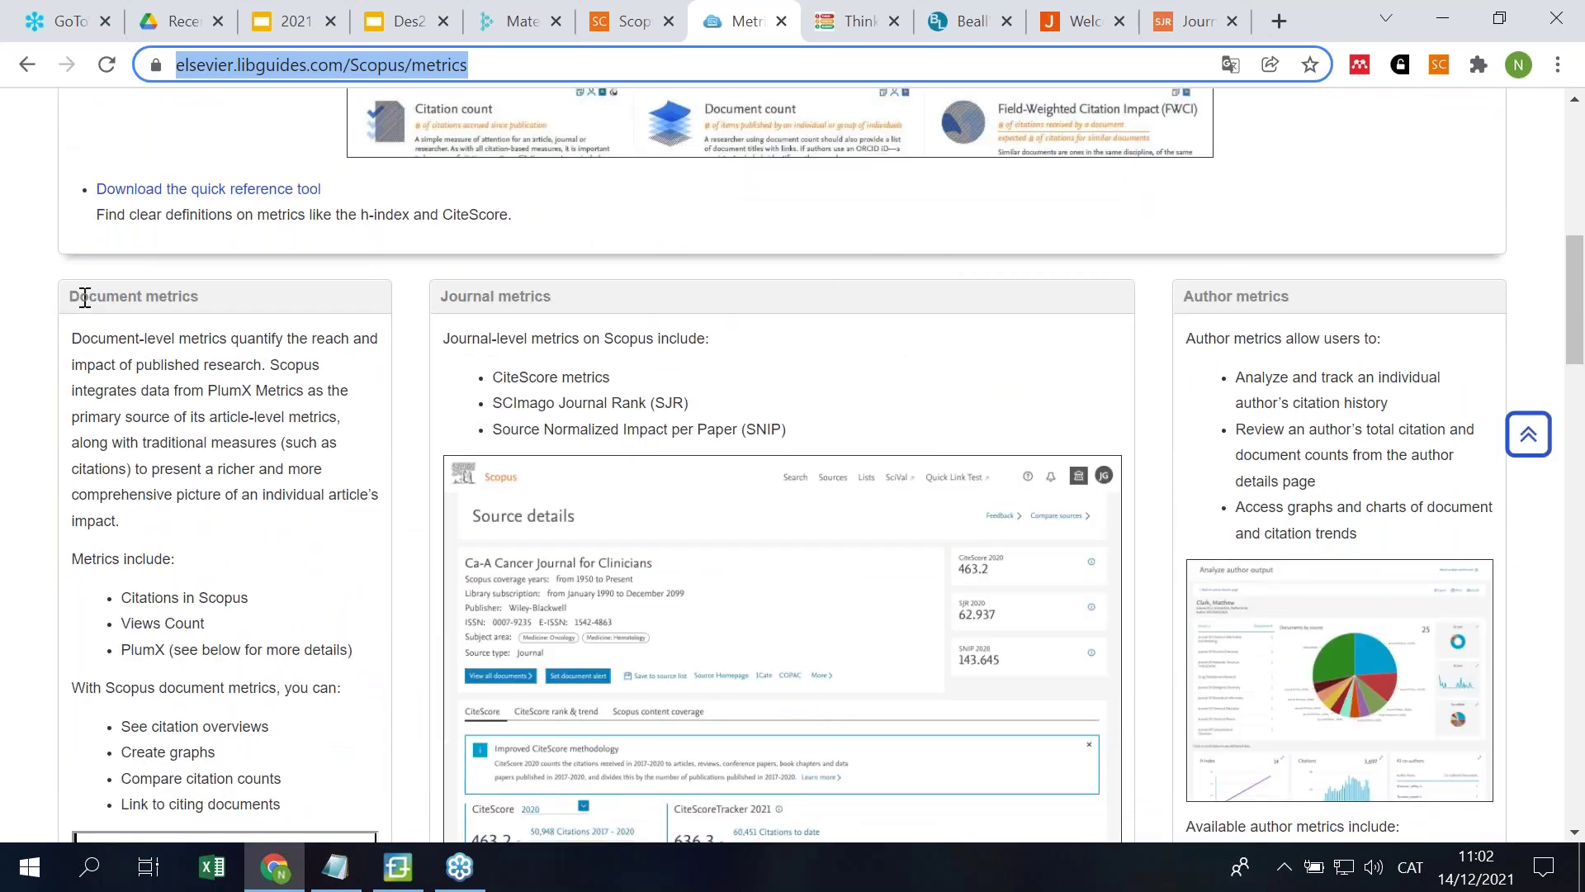
pyautogui.moveTo(69, 297); pyautogui.dragTo(183, 299)
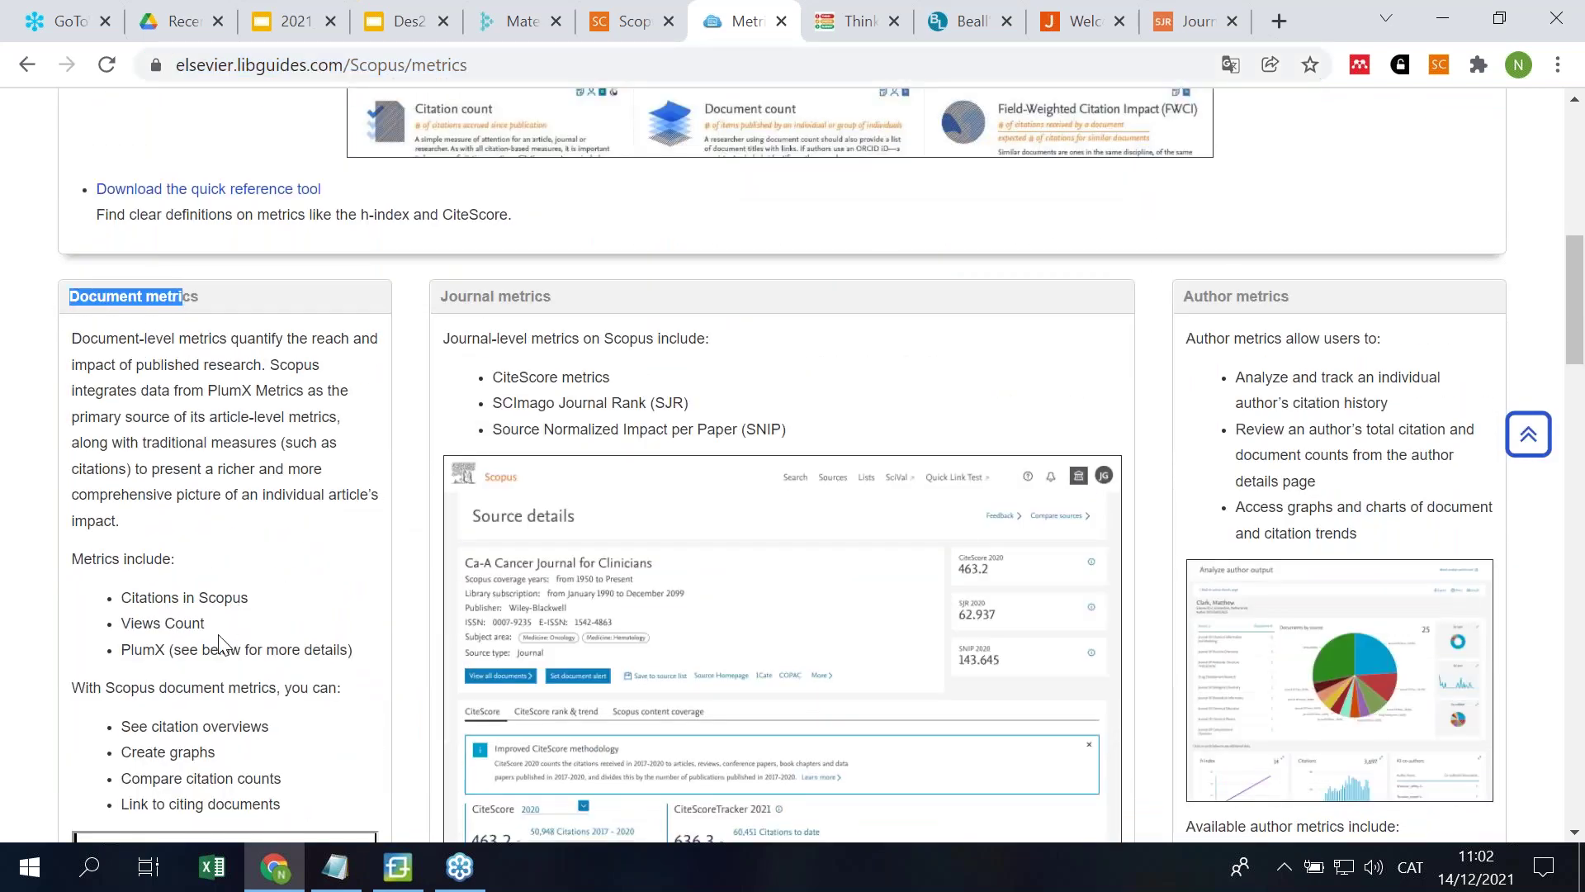
pyautogui.scroll(-5, 221, 643)
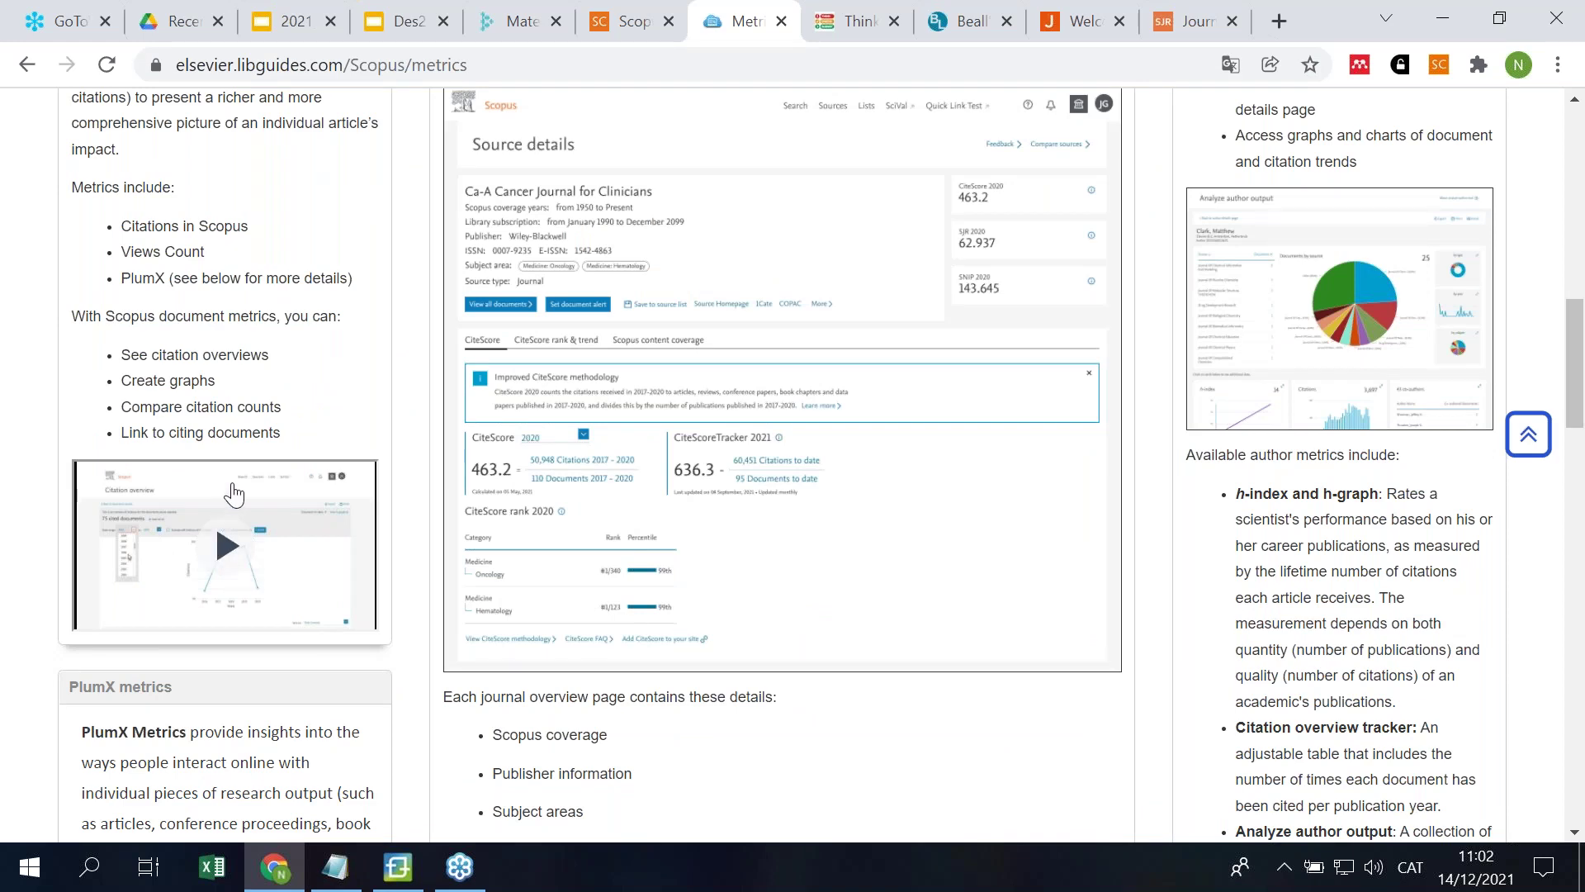
# Step: Highlight the Journal metrics heading and read through the CiteScore, SNIP and SJR explanations down to the additional document-level metrics
pyautogui.scroll(5, 242, 465)
pyautogui.moveTo(568, 299); pyautogui.dragTo(443, 298)
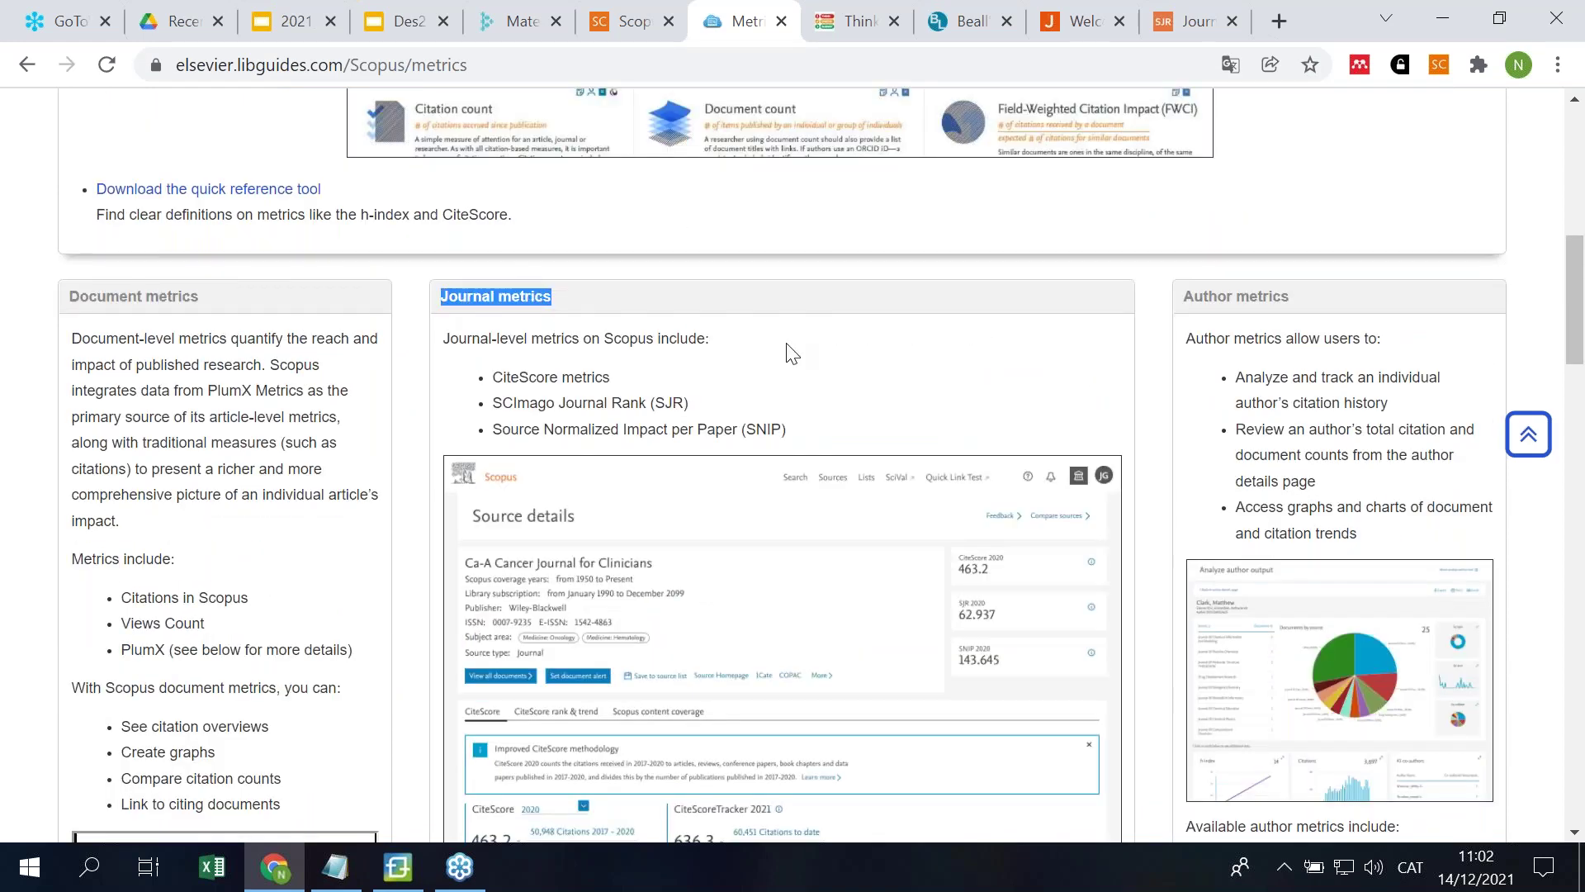
pyautogui.scroll(-3, 864, 387)
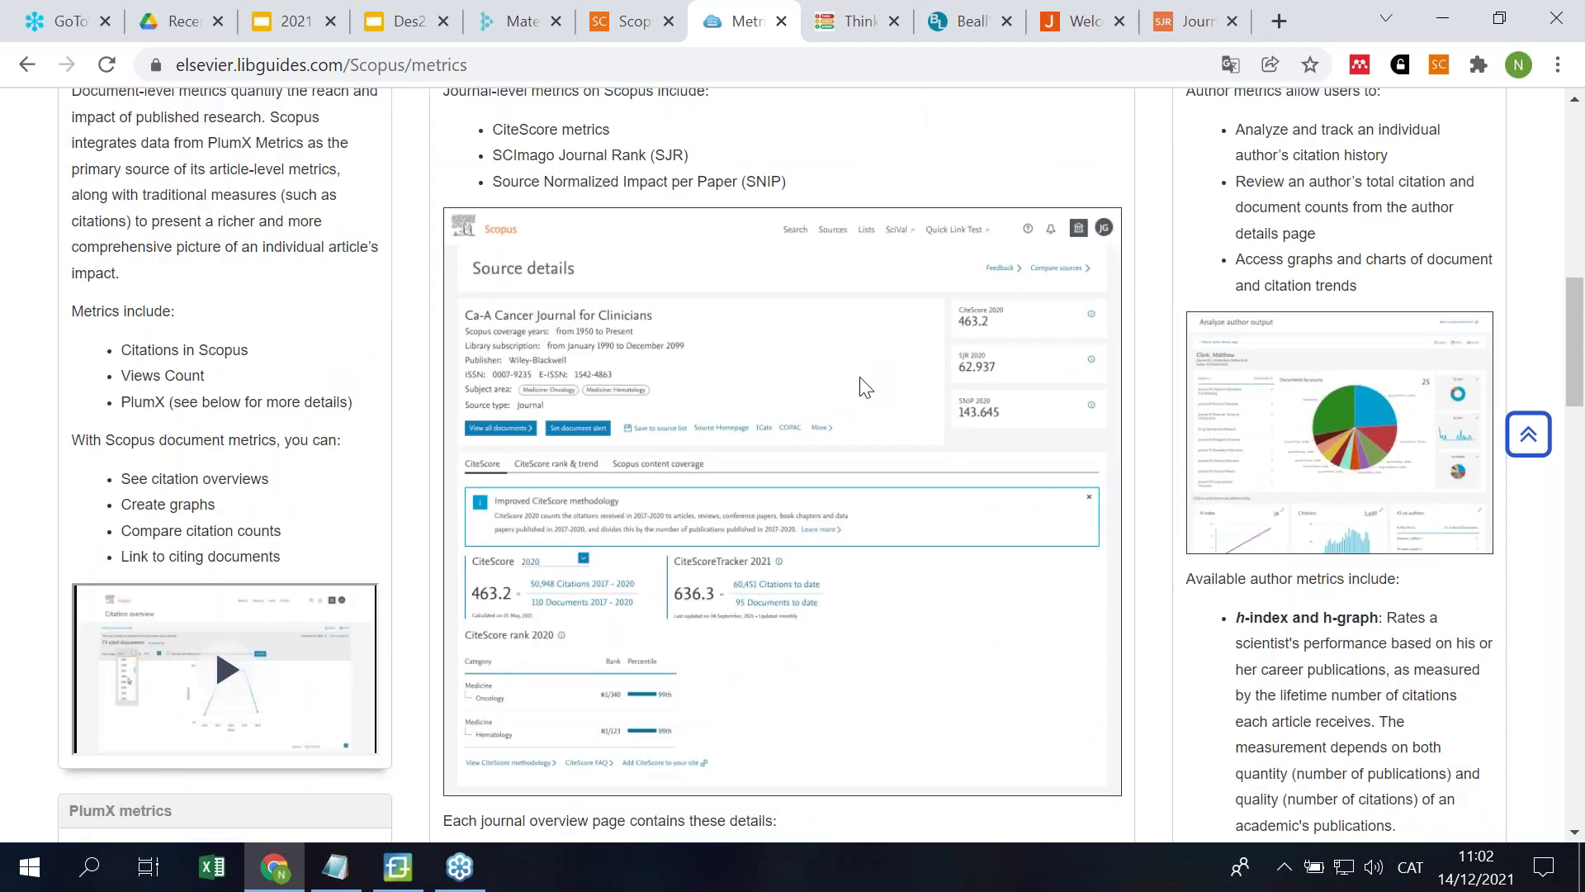
pyautogui.scroll(-5, 864, 387)
pyautogui.scroll(-5, 864, 388)
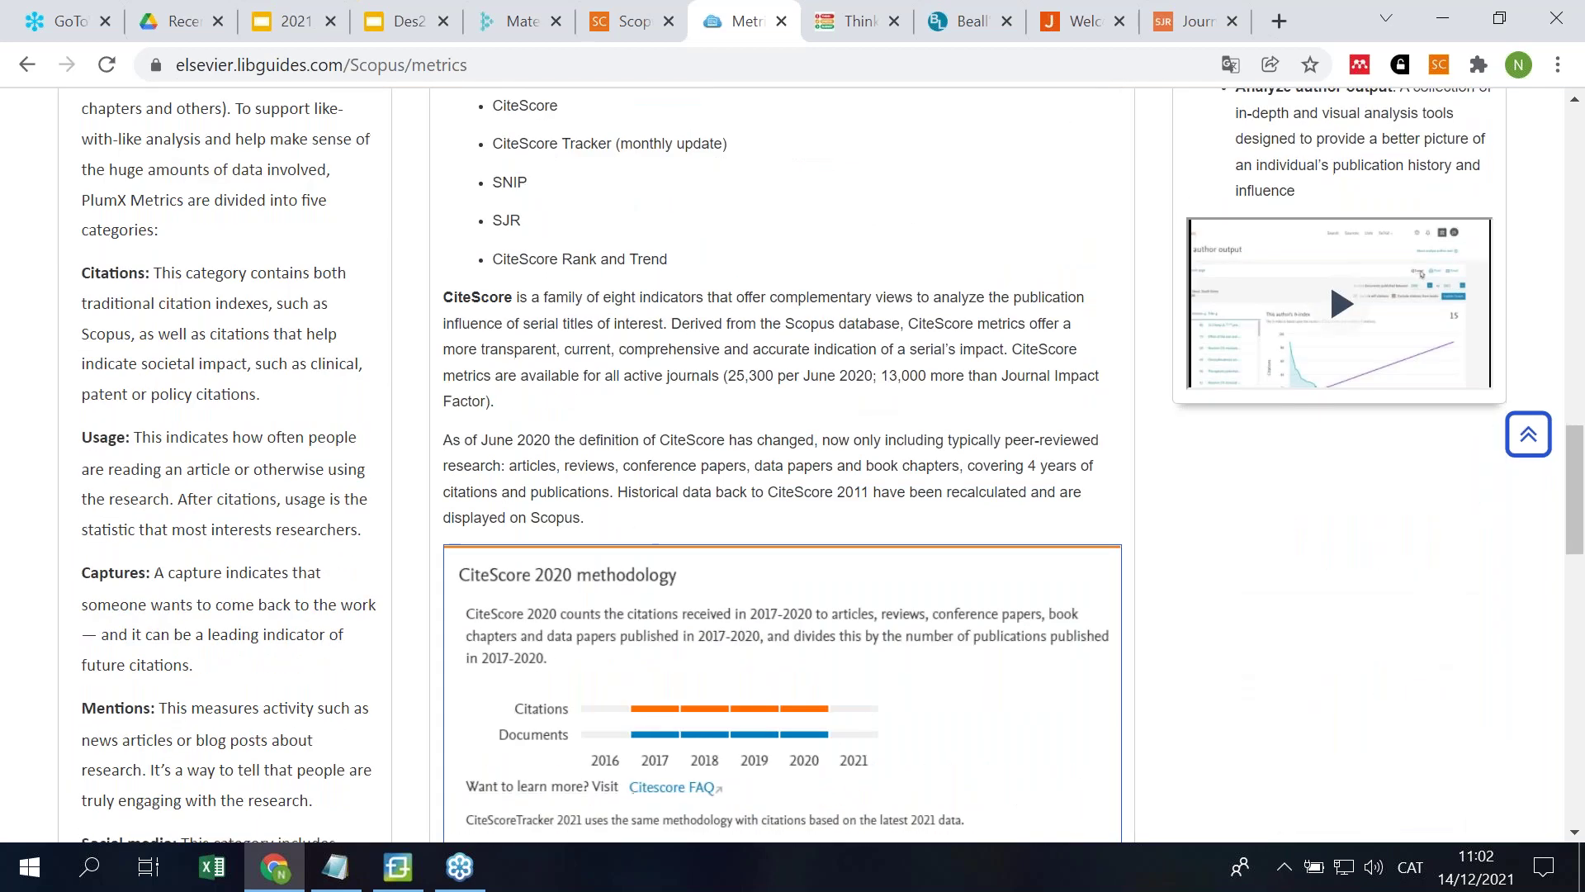
pyautogui.scroll(-4, 913, 488)
pyautogui.scroll(-5, 916, 491)
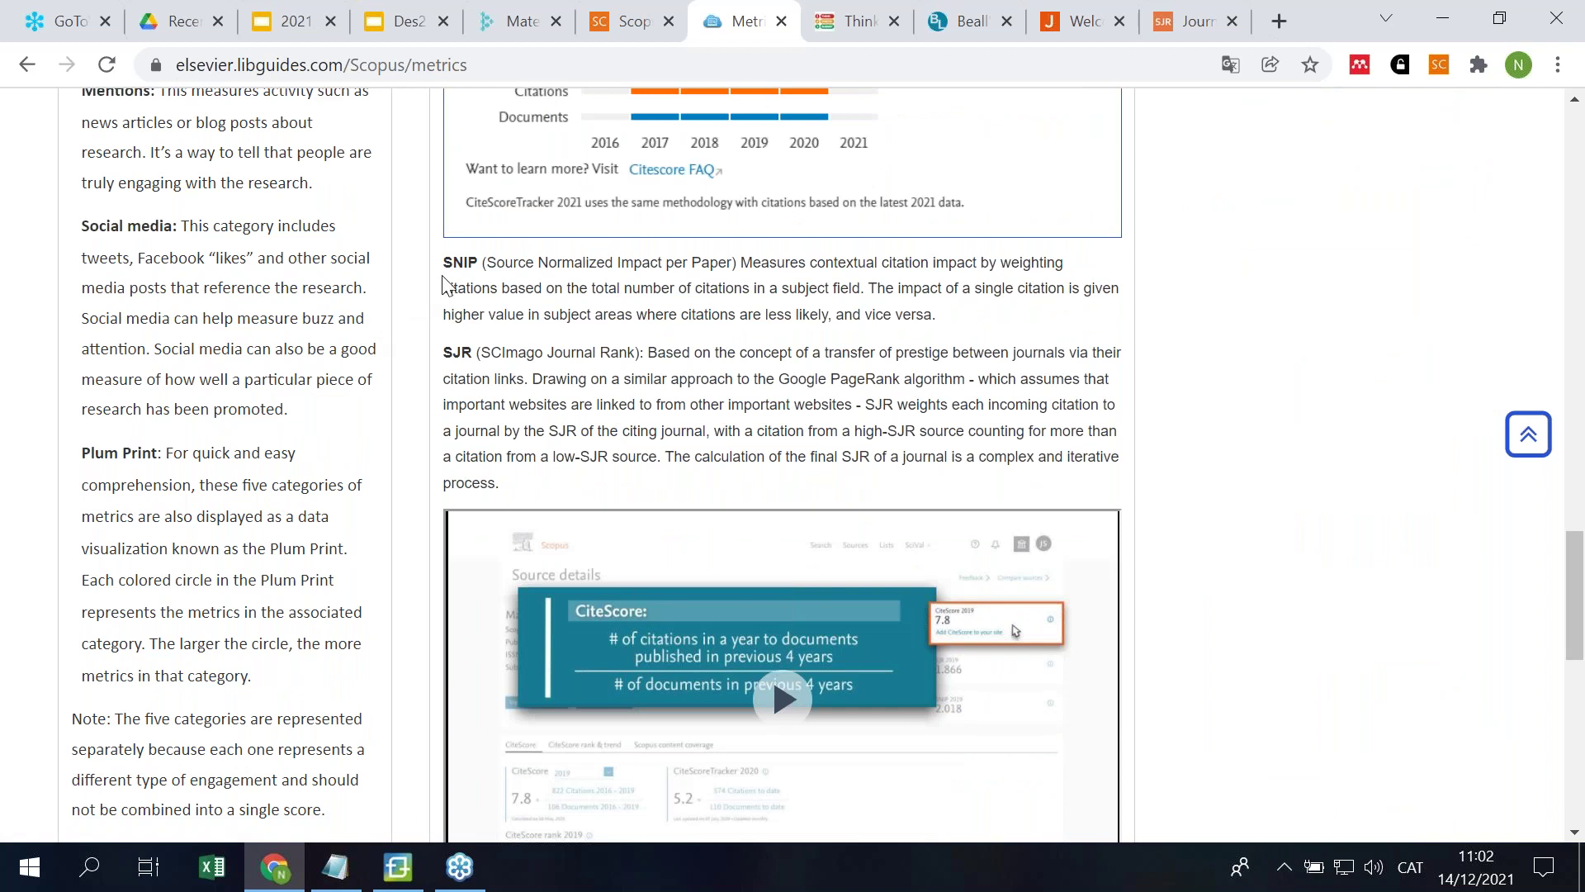
pyautogui.scroll(-5, 690, 325)
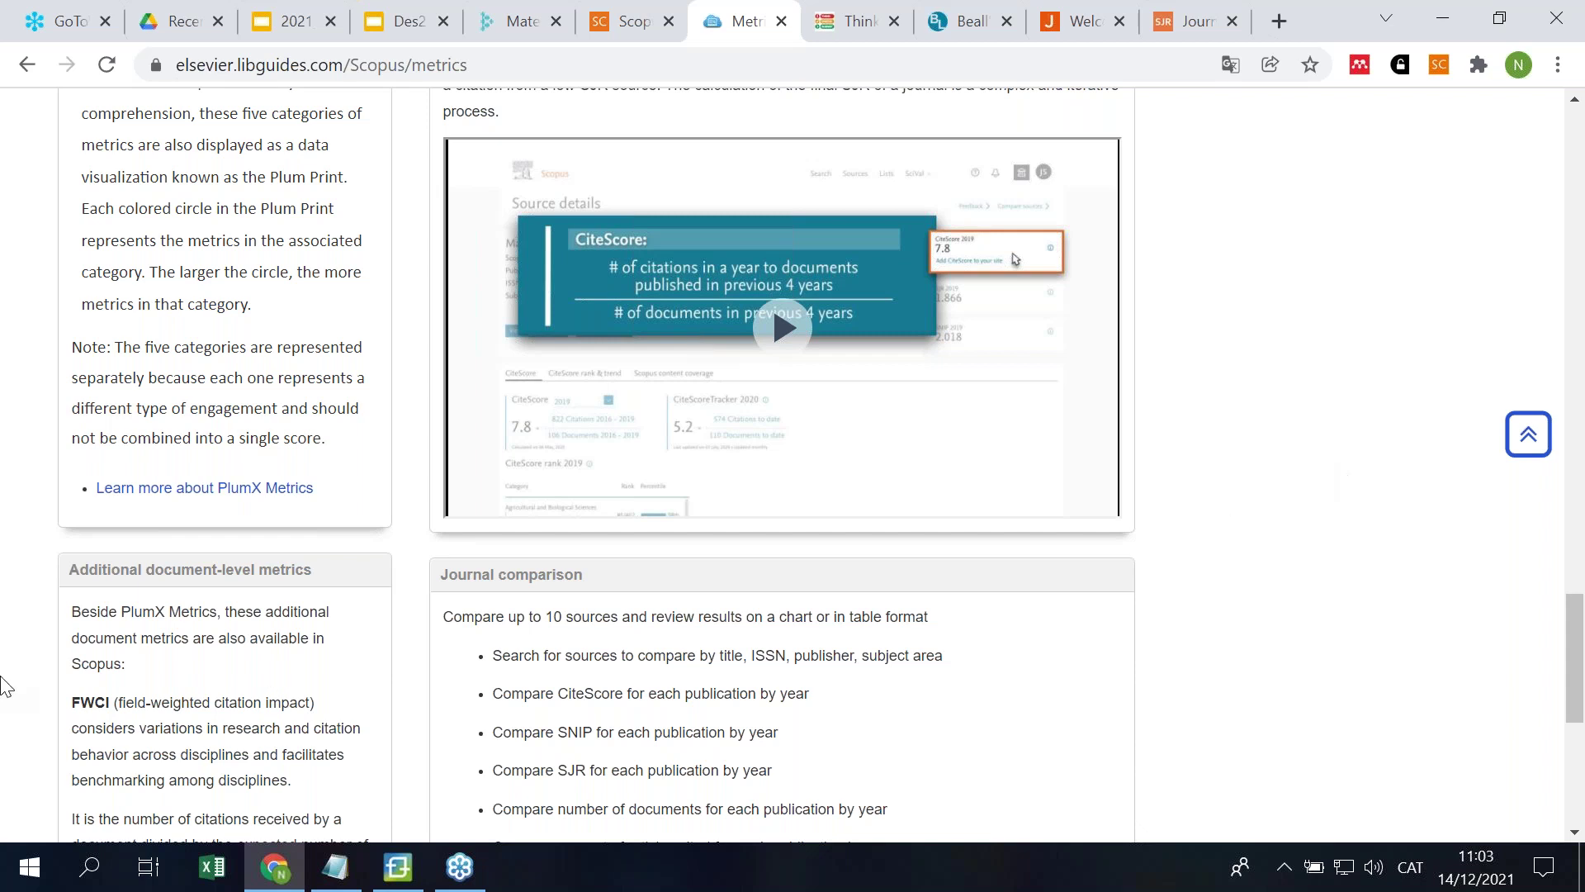
pyautogui.moveTo(90, 612); pyautogui.dragTo(223, 611)
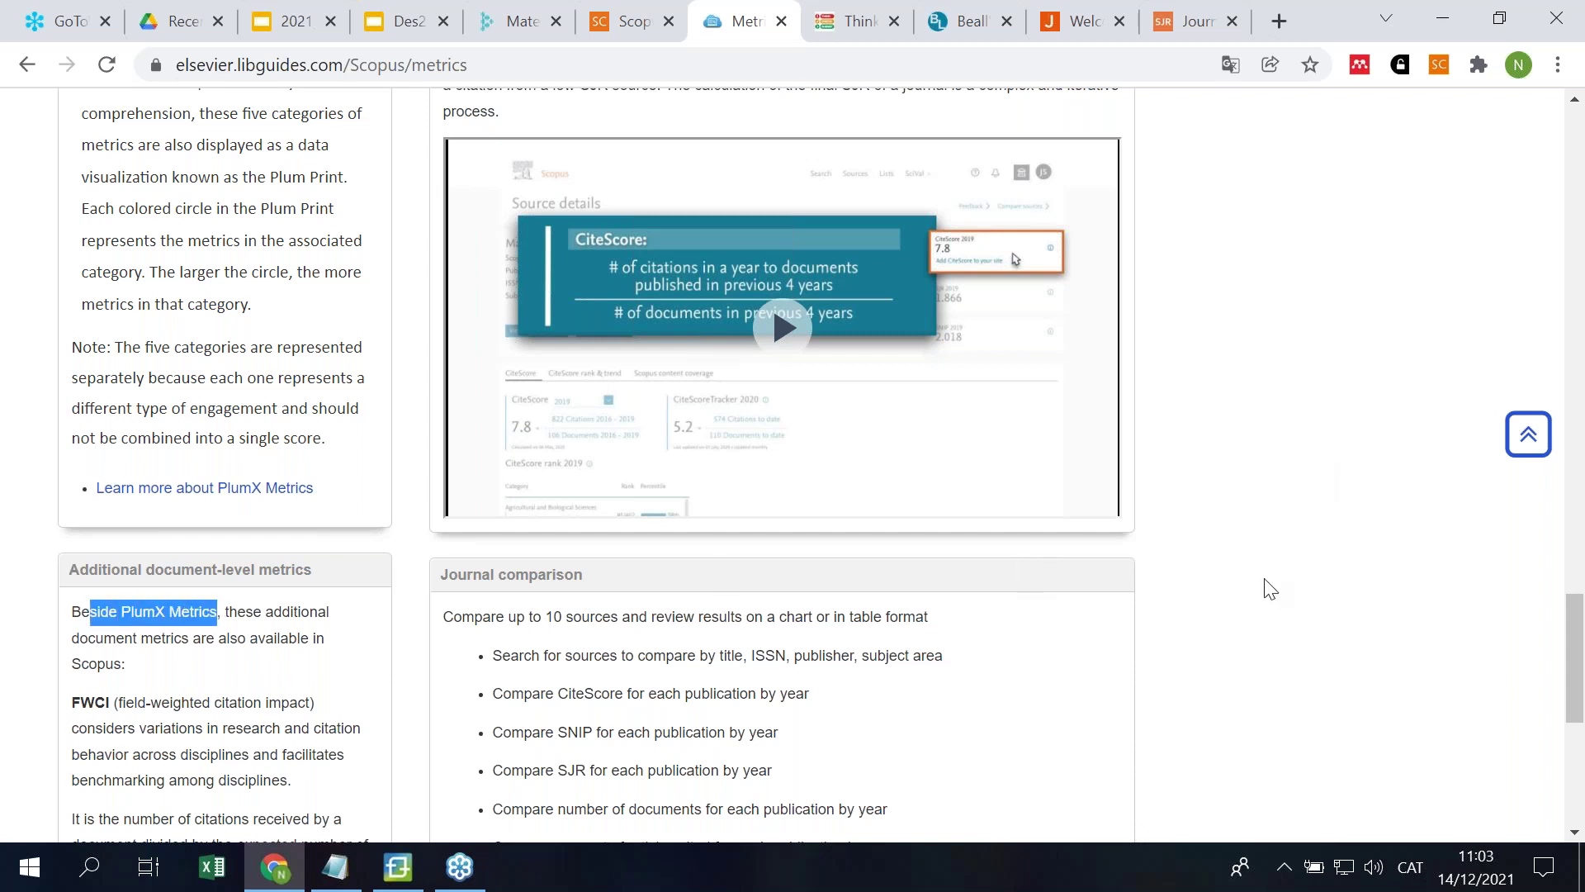
# Step: Return to the Author metrics section of the LibGuide and highlight its heading
pyautogui.scroll(5, 1268, 583)
pyautogui.scroll(15, 1270, 582)
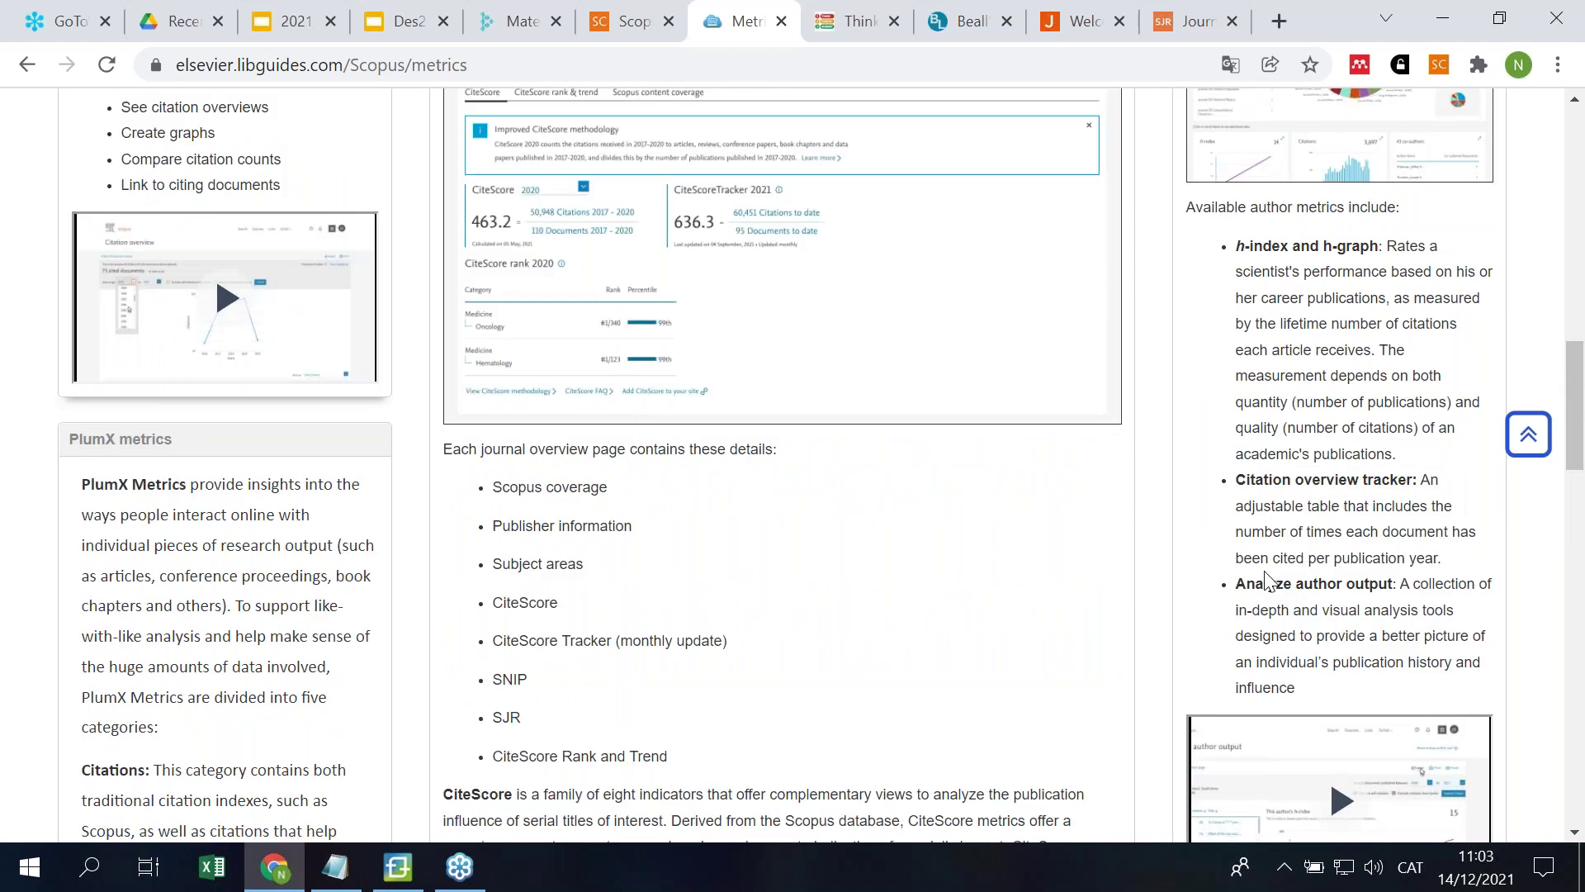
pyautogui.scroll(1, 1174, 413)
pyautogui.moveTo(1182, 419); pyautogui.dragTo(1292, 430)
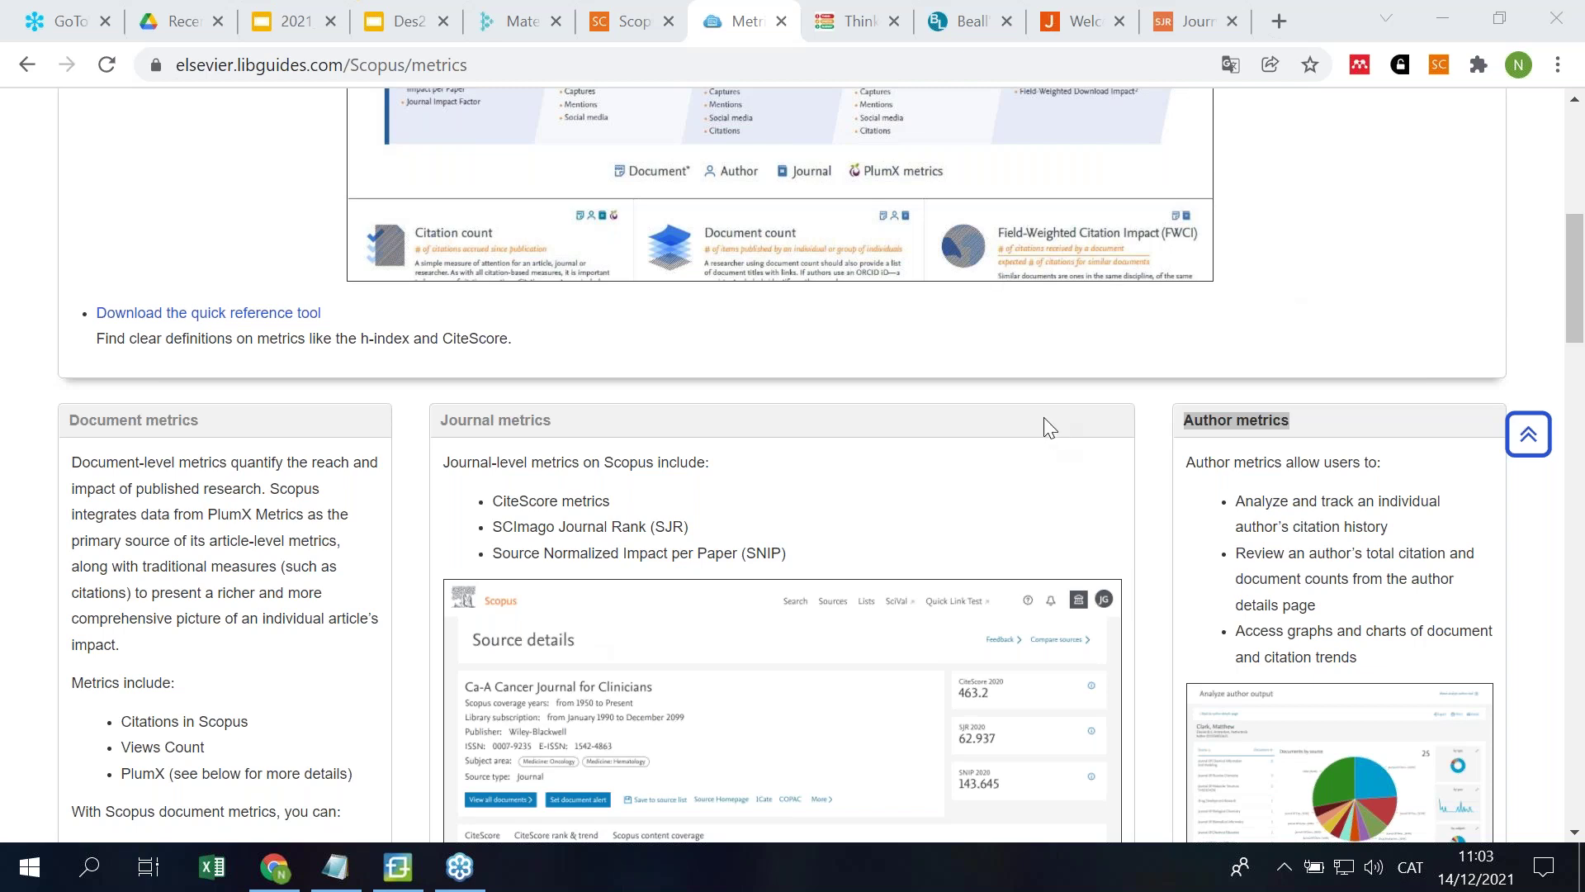
pyautogui.scroll(6, 1044, 418)
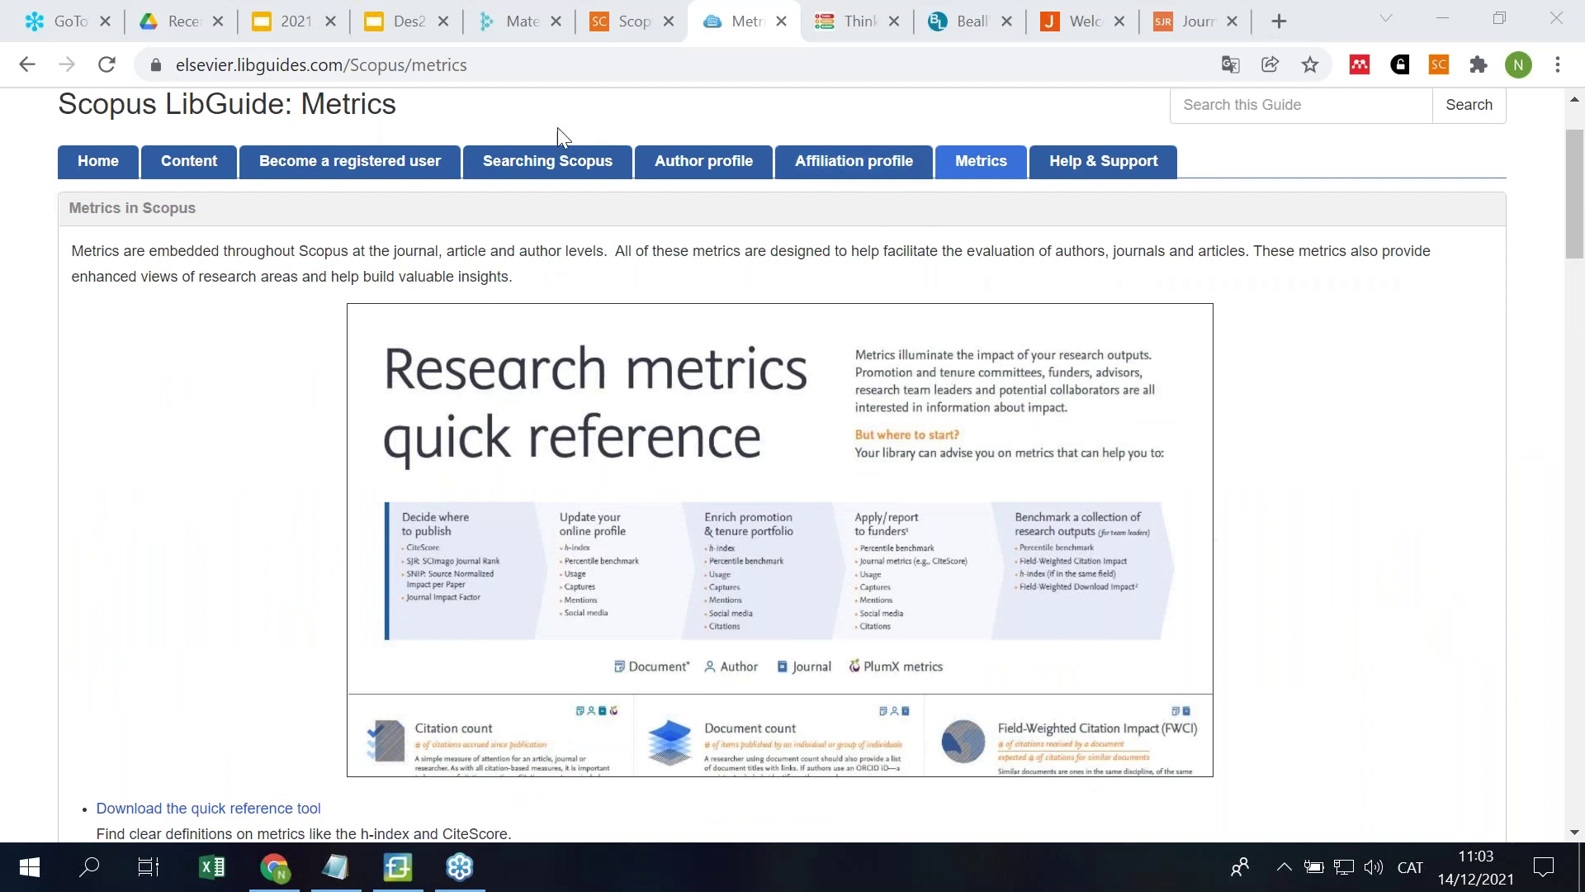
# Step: Switch to Comunicar's Scopus source page and examine the CiteScore 2020 methodology, highlighting the 2017-2020 periods and the document types counted
pyautogui.click(625, 36)
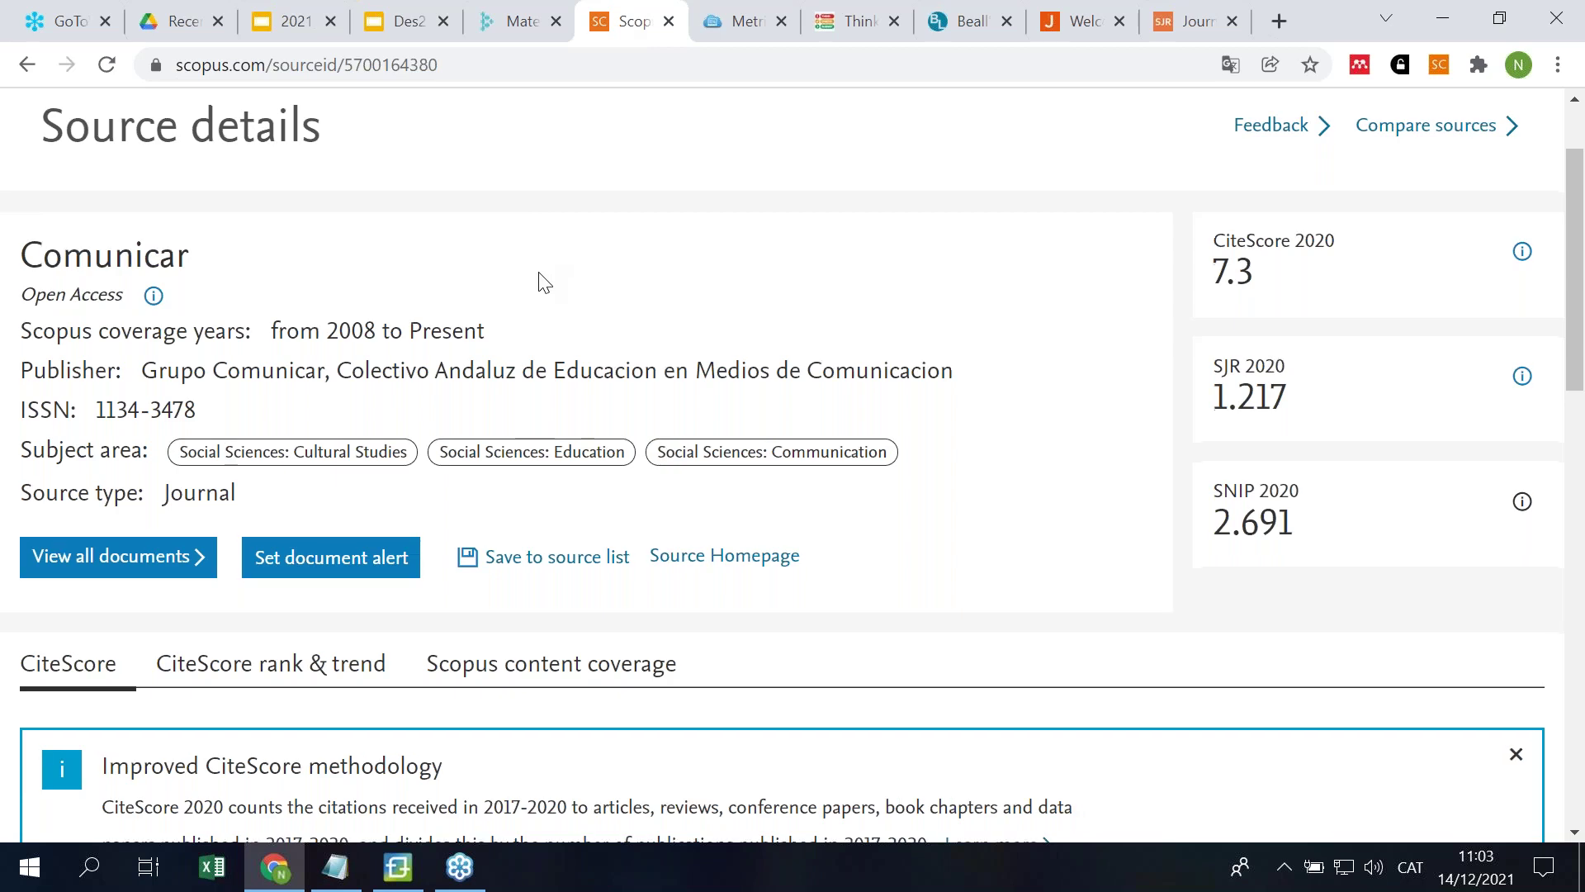
pyautogui.scroll(-3, 541, 281)
pyautogui.scroll(-1, 540, 281)
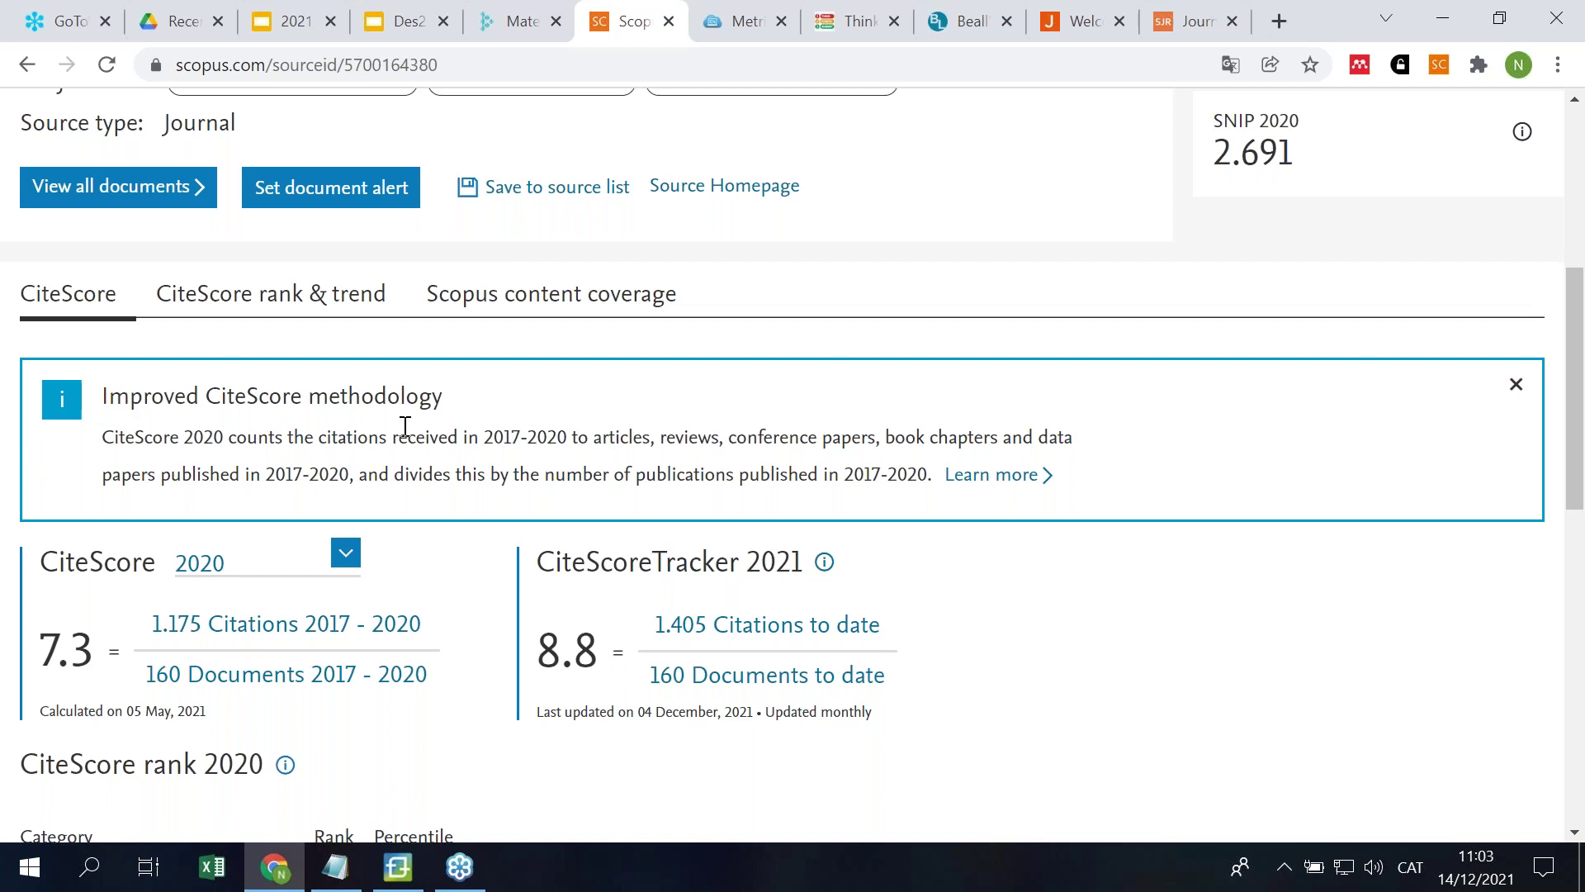
pyautogui.moveTo(114, 438); pyautogui.dragTo(223, 433)
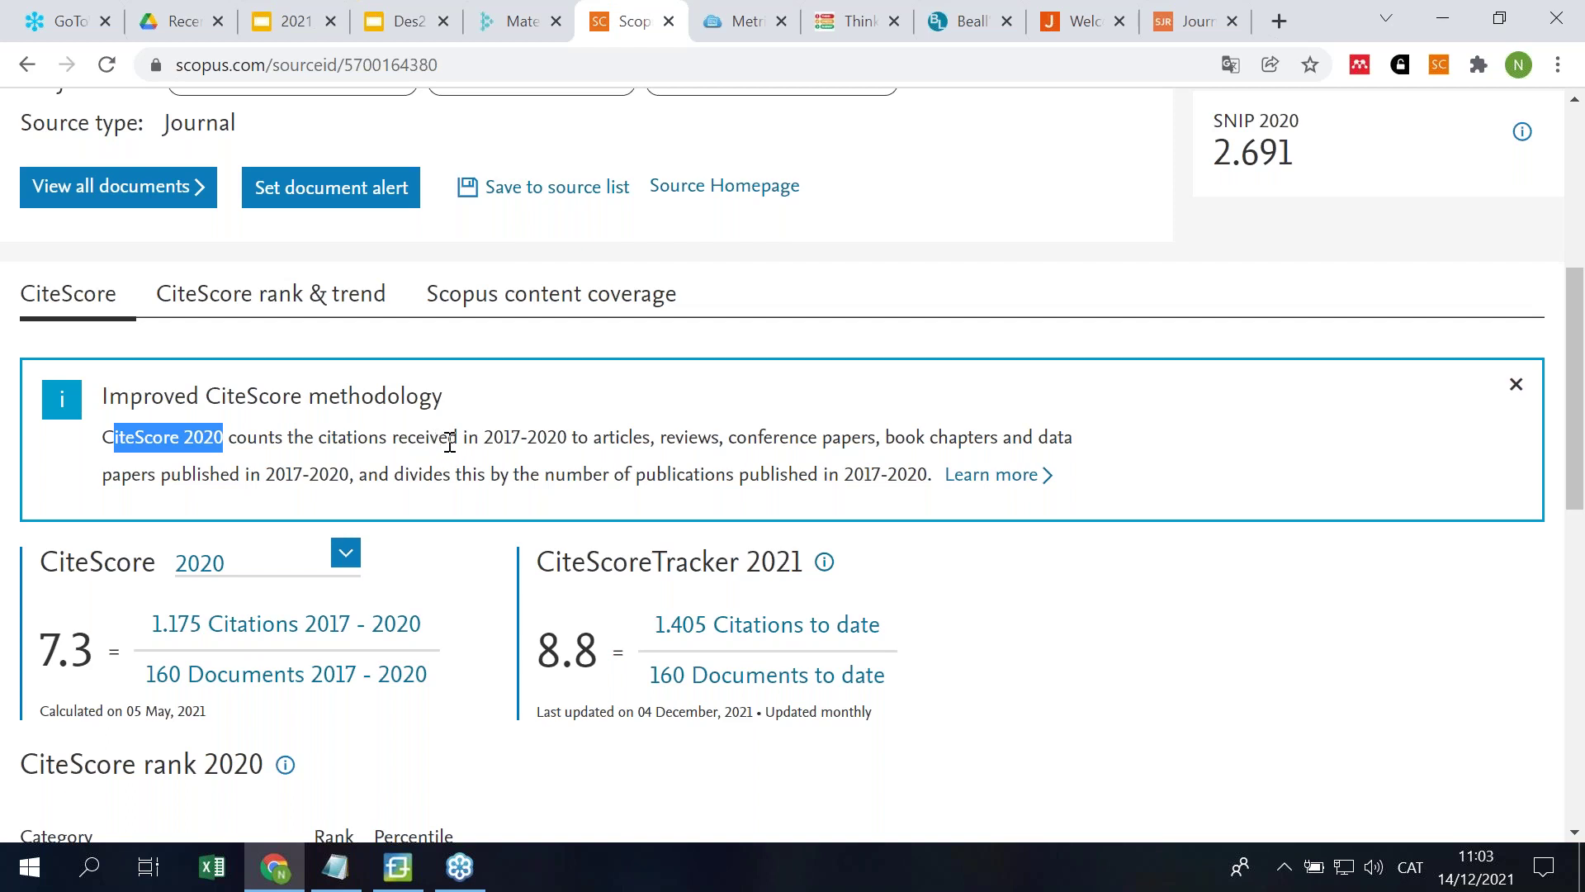
pyautogui.moveTo(484, 438); pyautogui.dragTo(568, 437)
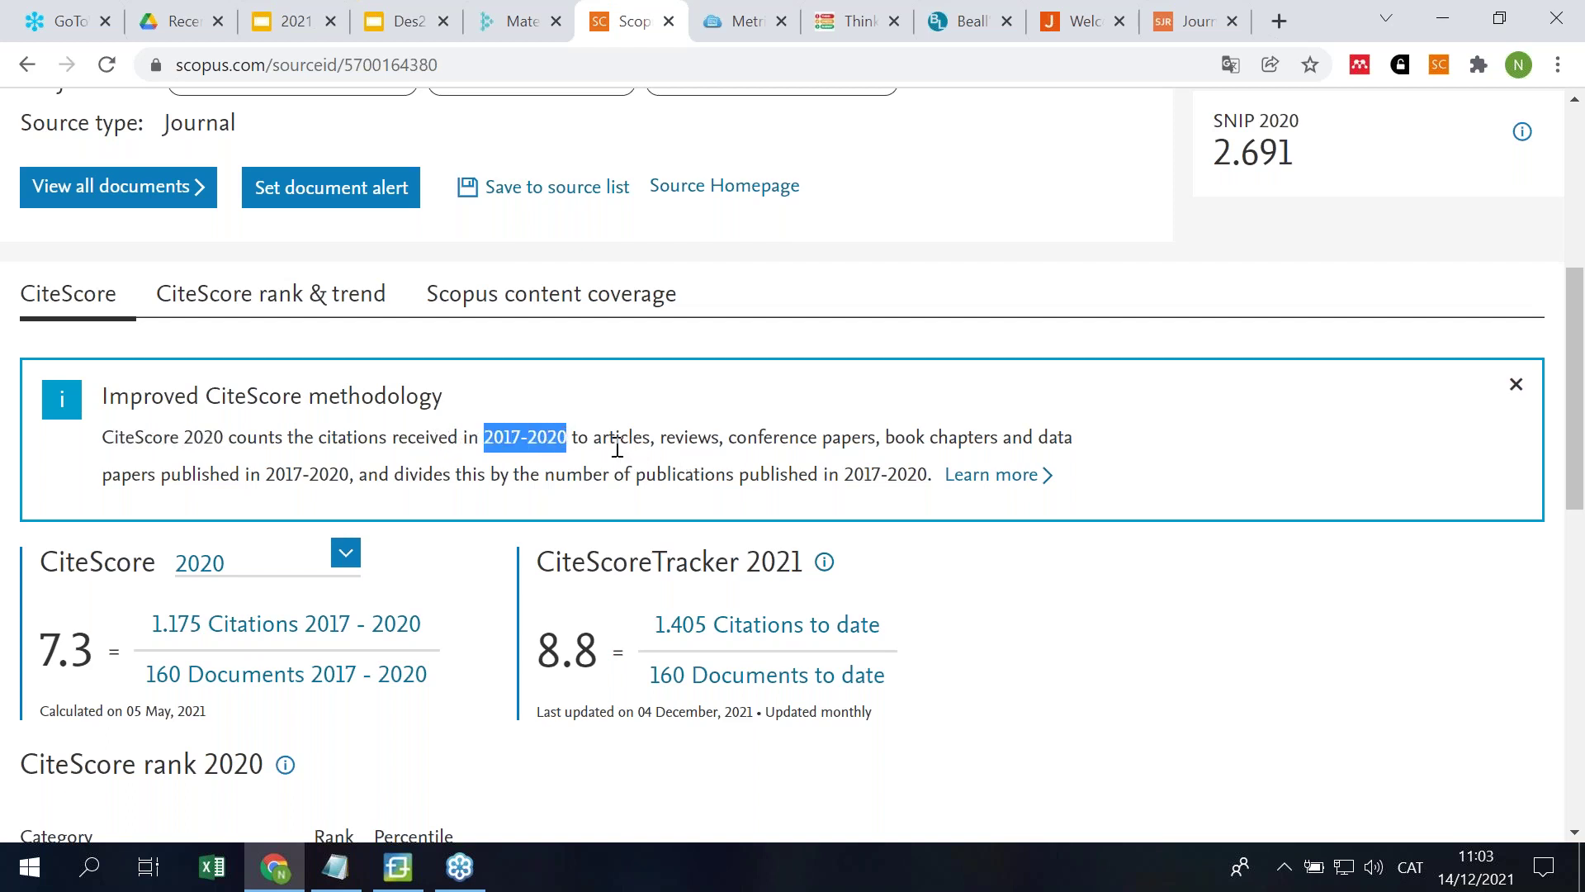
pyautogui.moveTo(596, 440); pyautogui.dragTo(1075, 440)
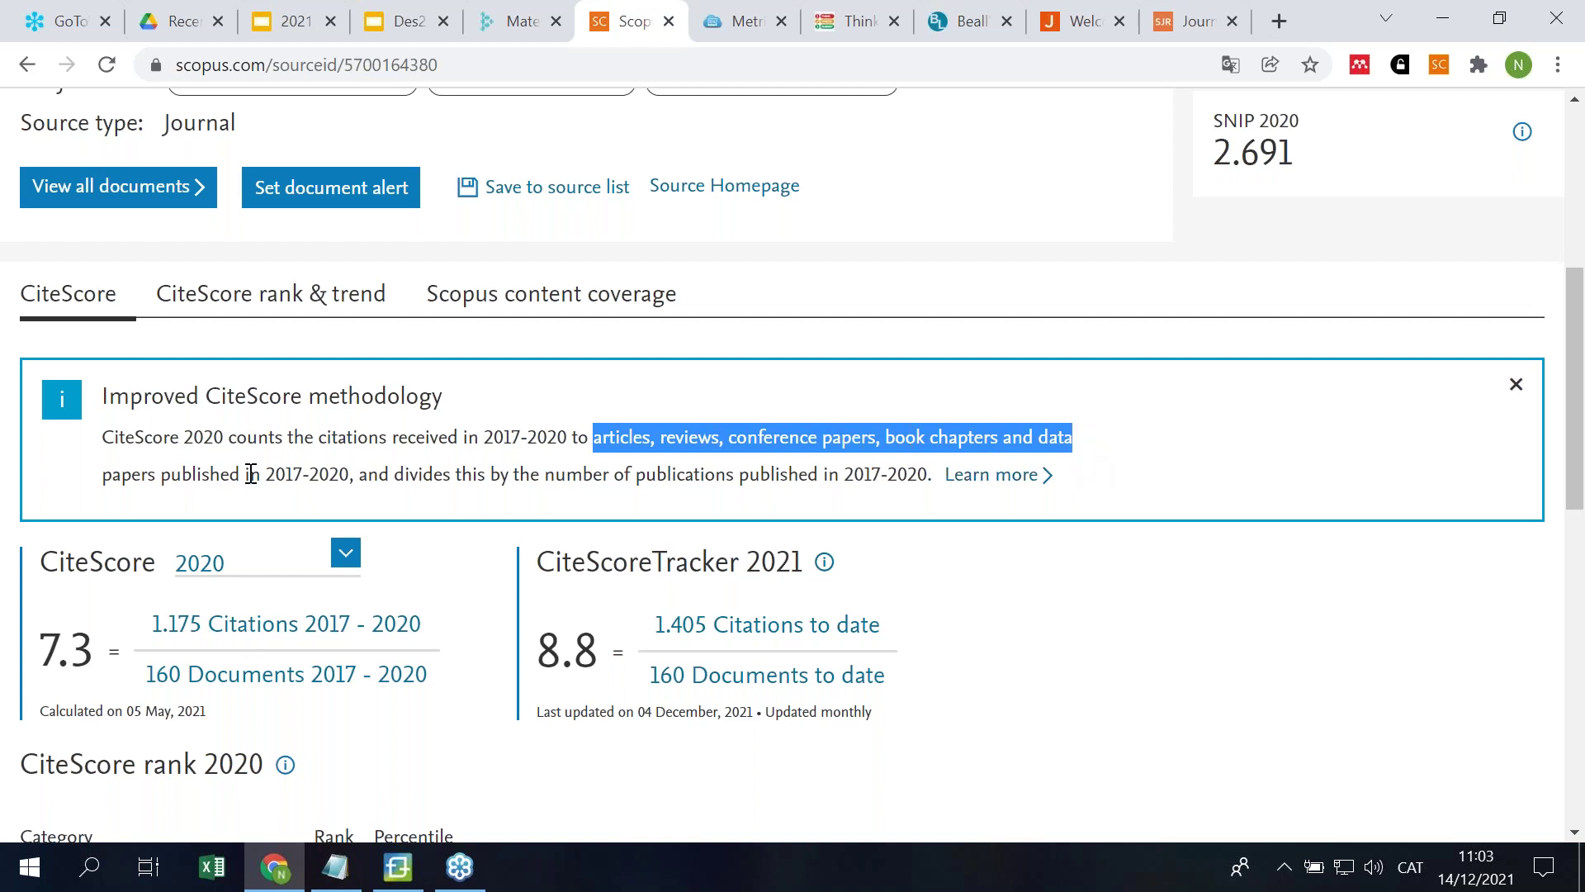
pyautogui.moveTo(265, 474); pyautogui.dragTo(364, 483)
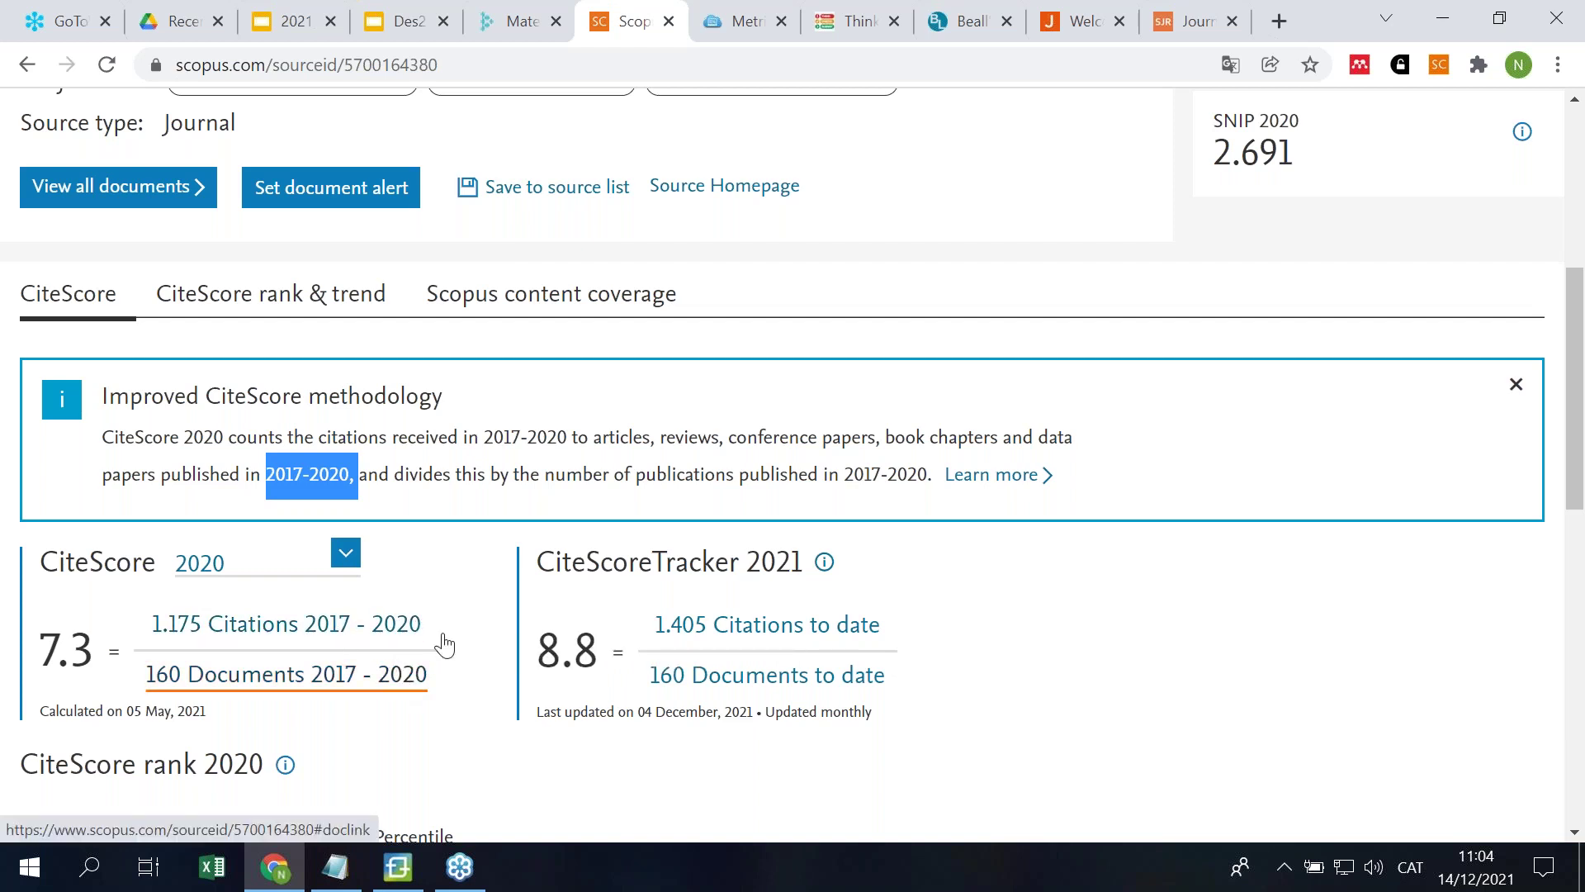
pyautogui.scroll(-1, 493, 593)
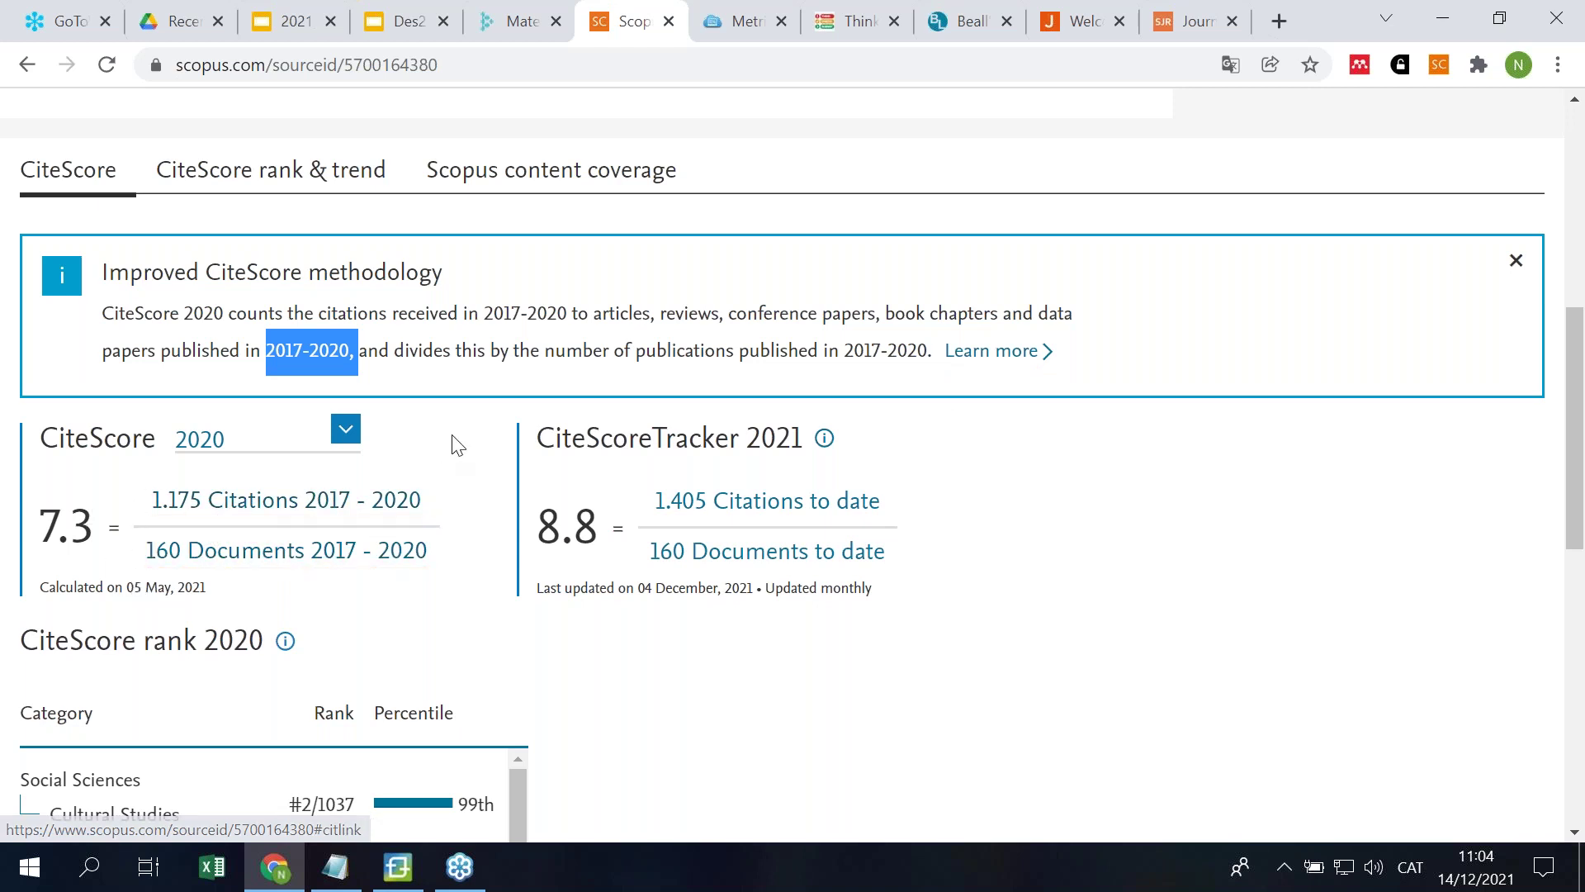
pyautogui.scroll(-1, 453, 441)
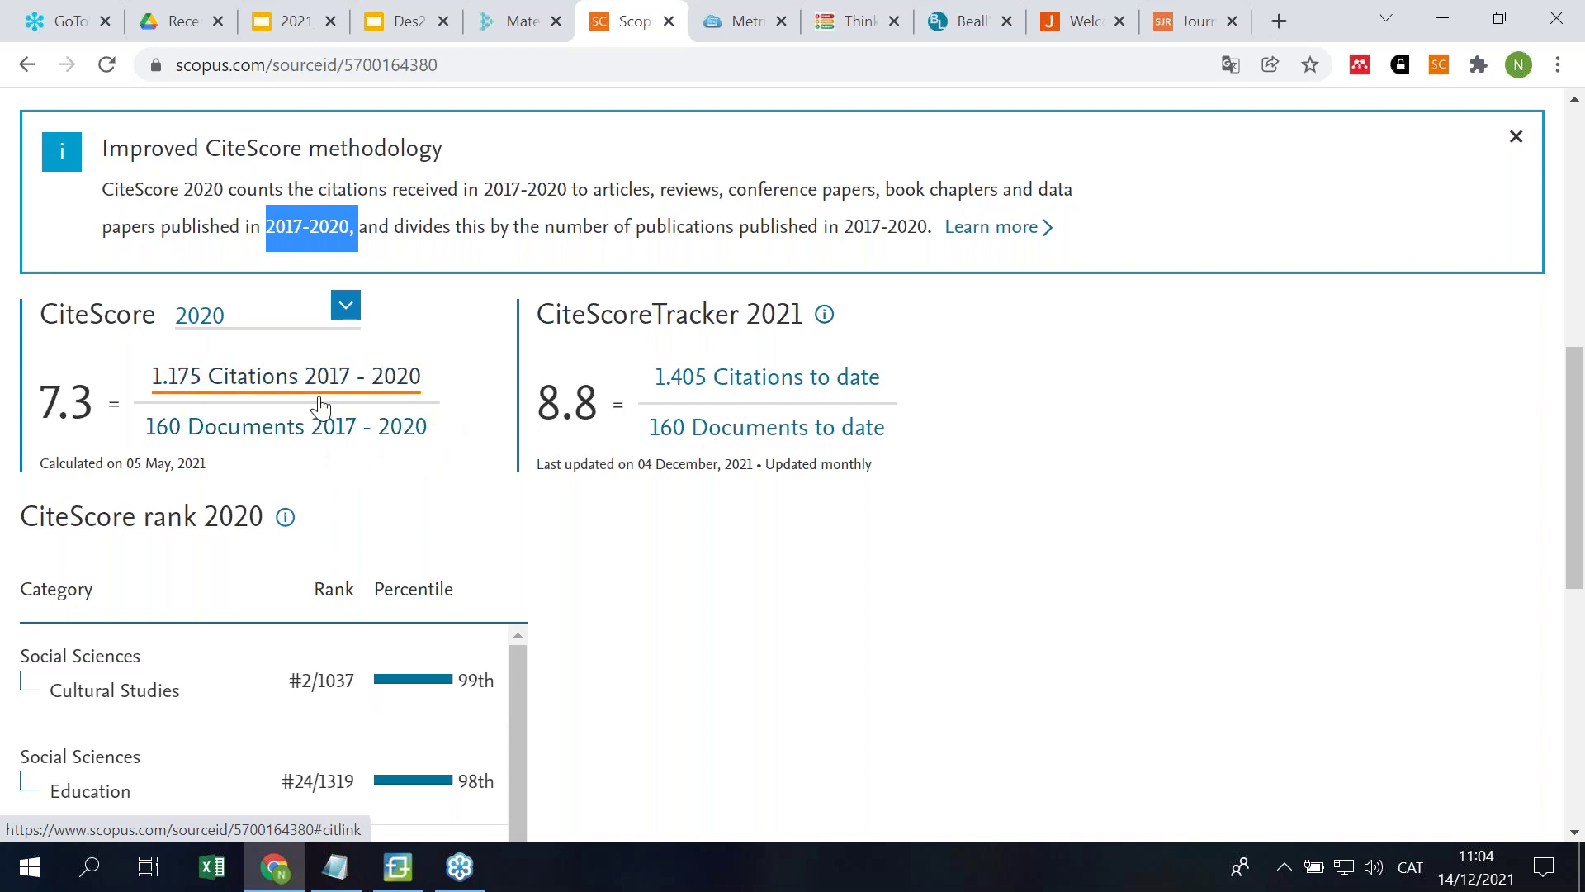
# Step: Open the list of 2017-2020 citations behind Comunicar's CiteScore 2020, look through it, and close it
pyautogui.click(366, 393)
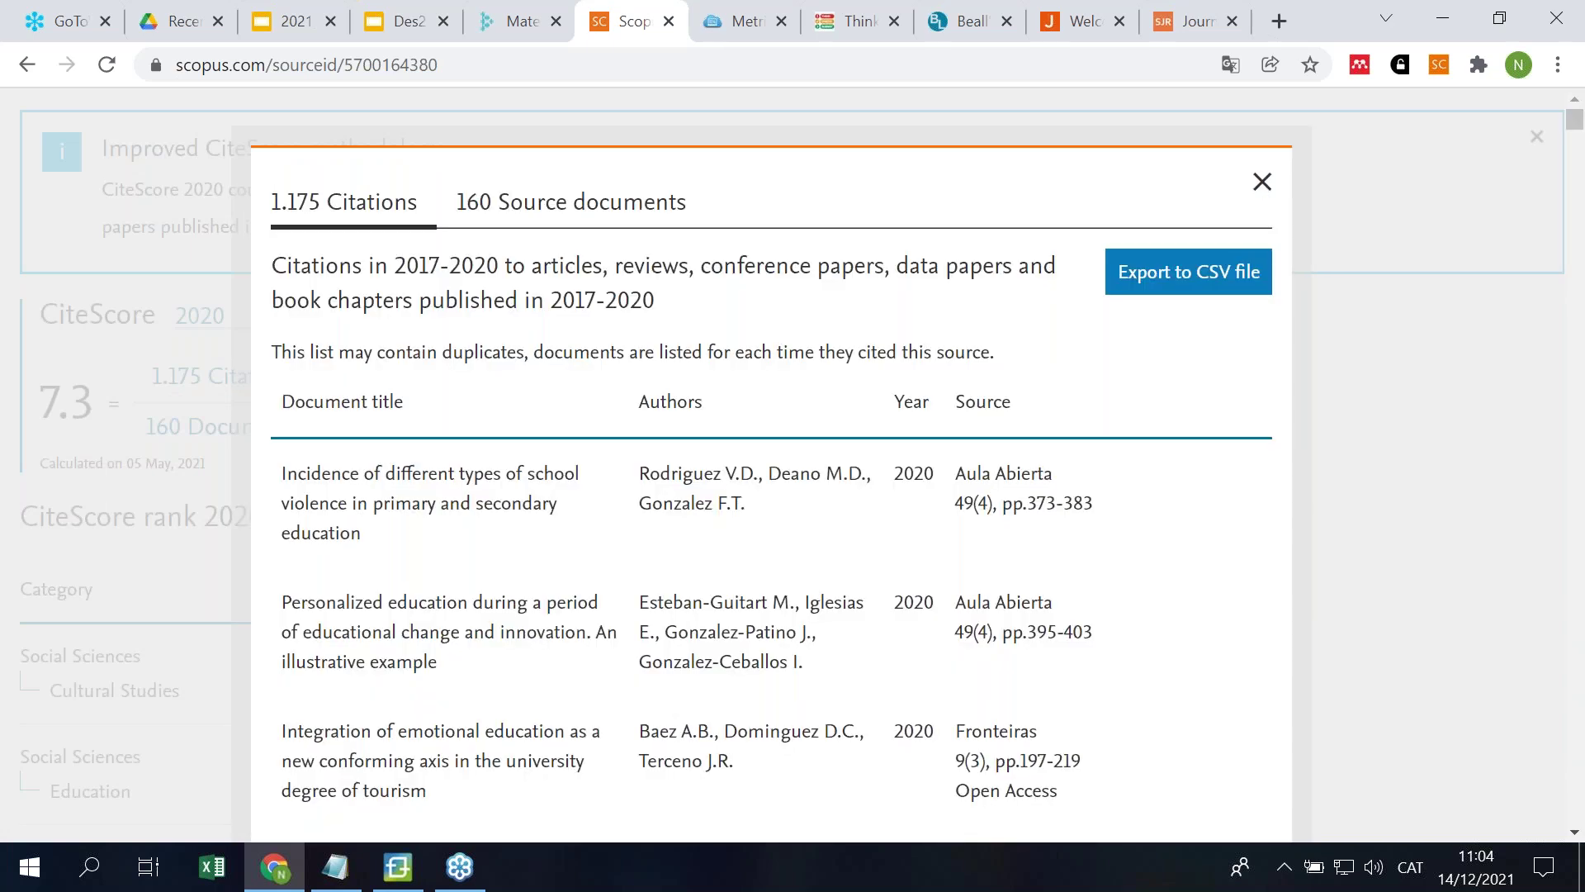
pyautogui.scroll(-15, 826, 463)
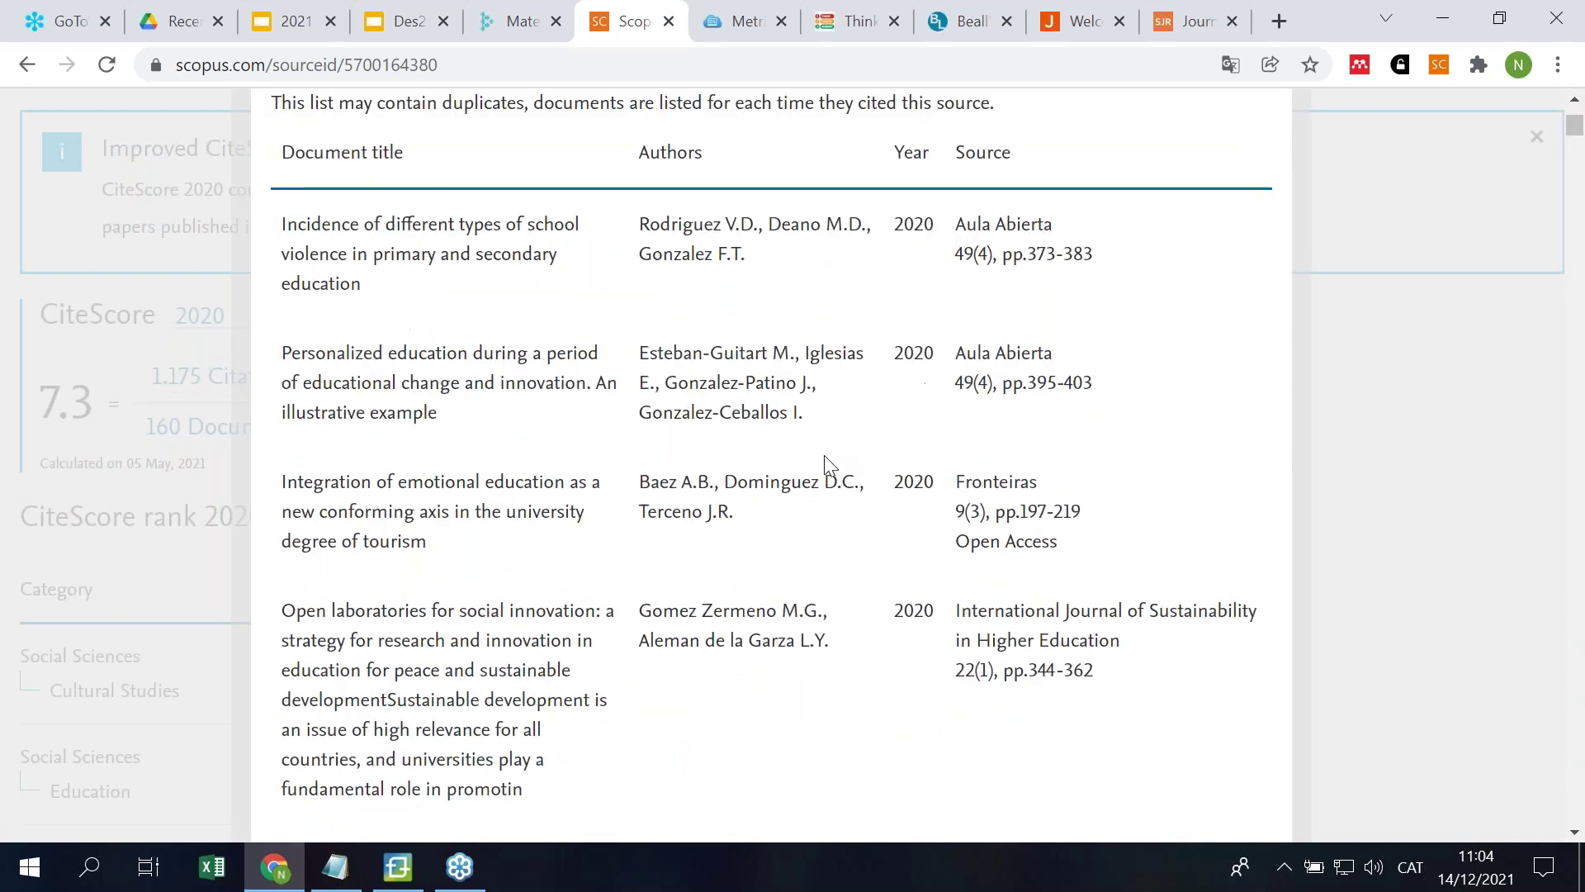
pyautogui.scroll(15, 830, 465)
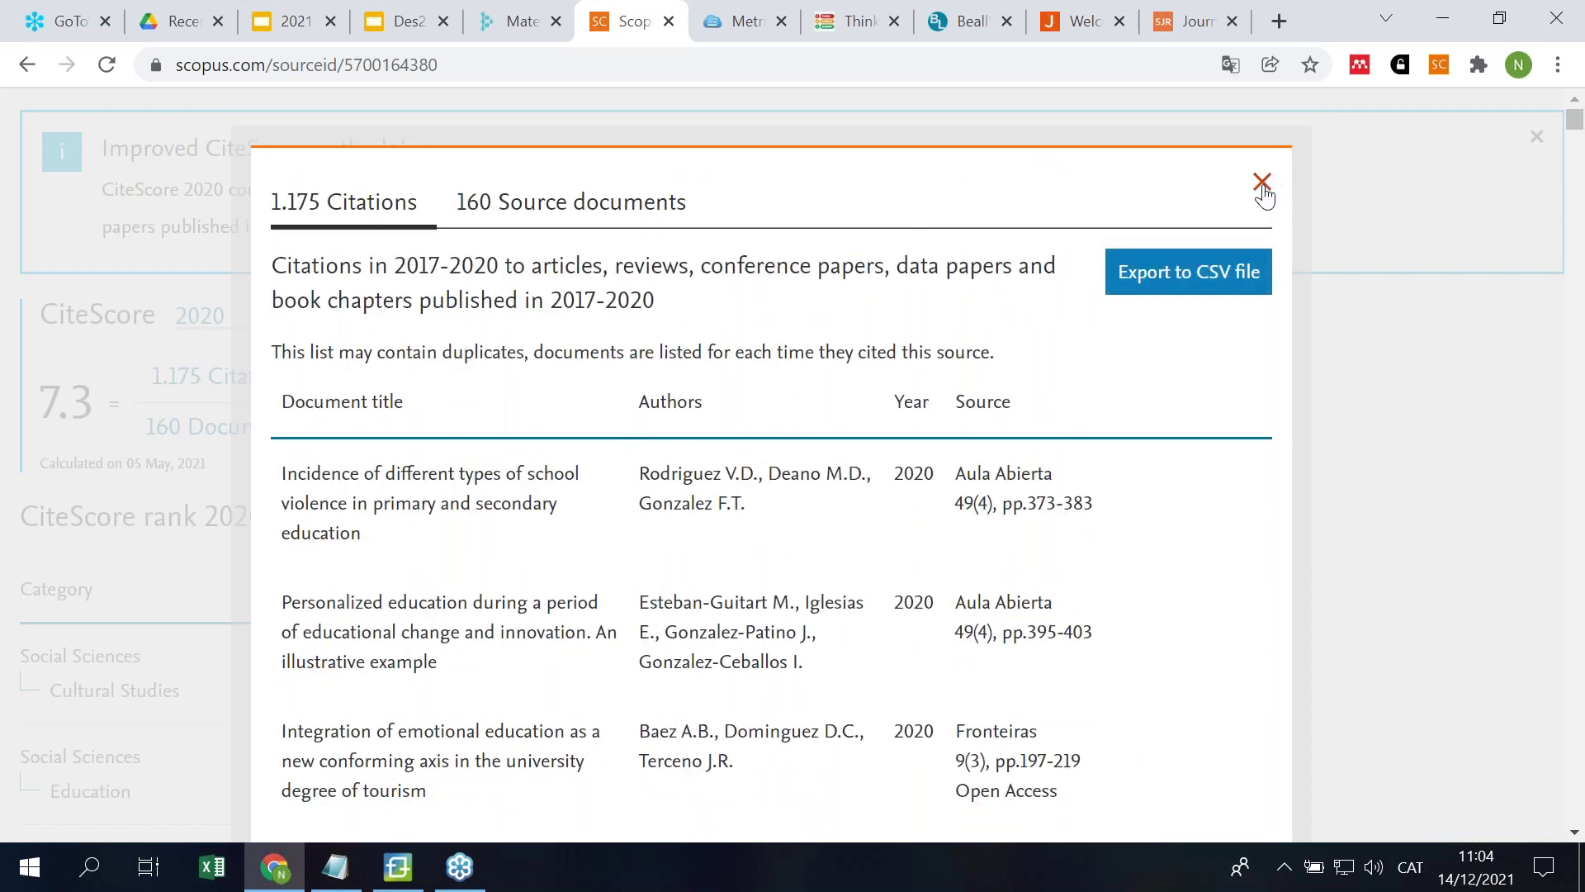
pyautogui.click(1262, 182)
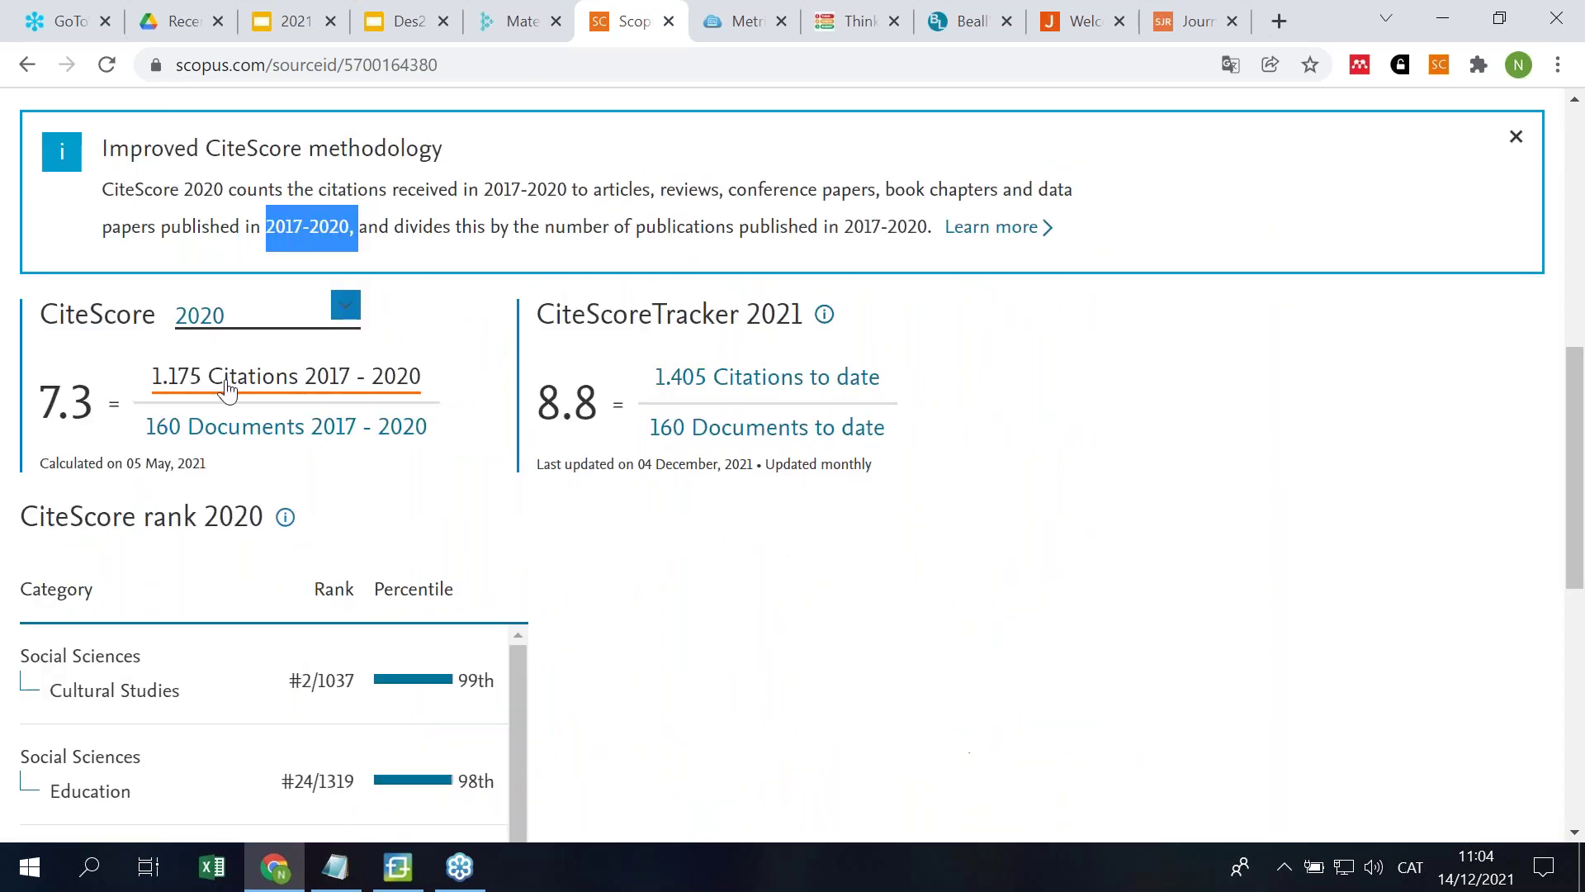
# Step: Open the 2017-2020 source documents behind Comunicar's CiteScore, export the list to a CSV file, and close it
pyautogui.click(312, 446)
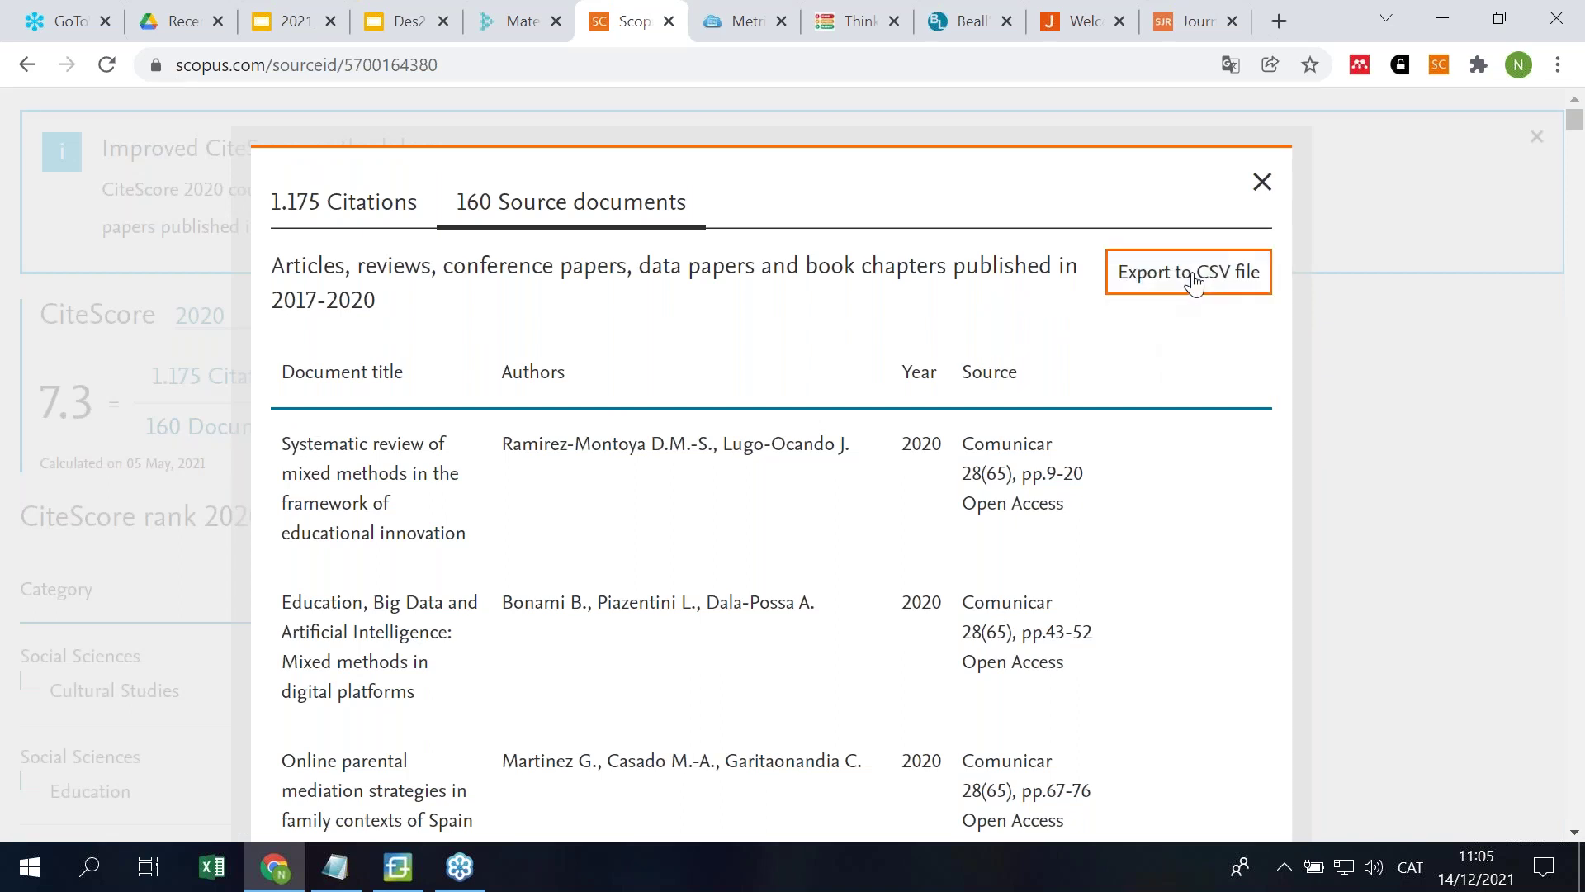
pyautogui.scroll(-7, 1156, 525)
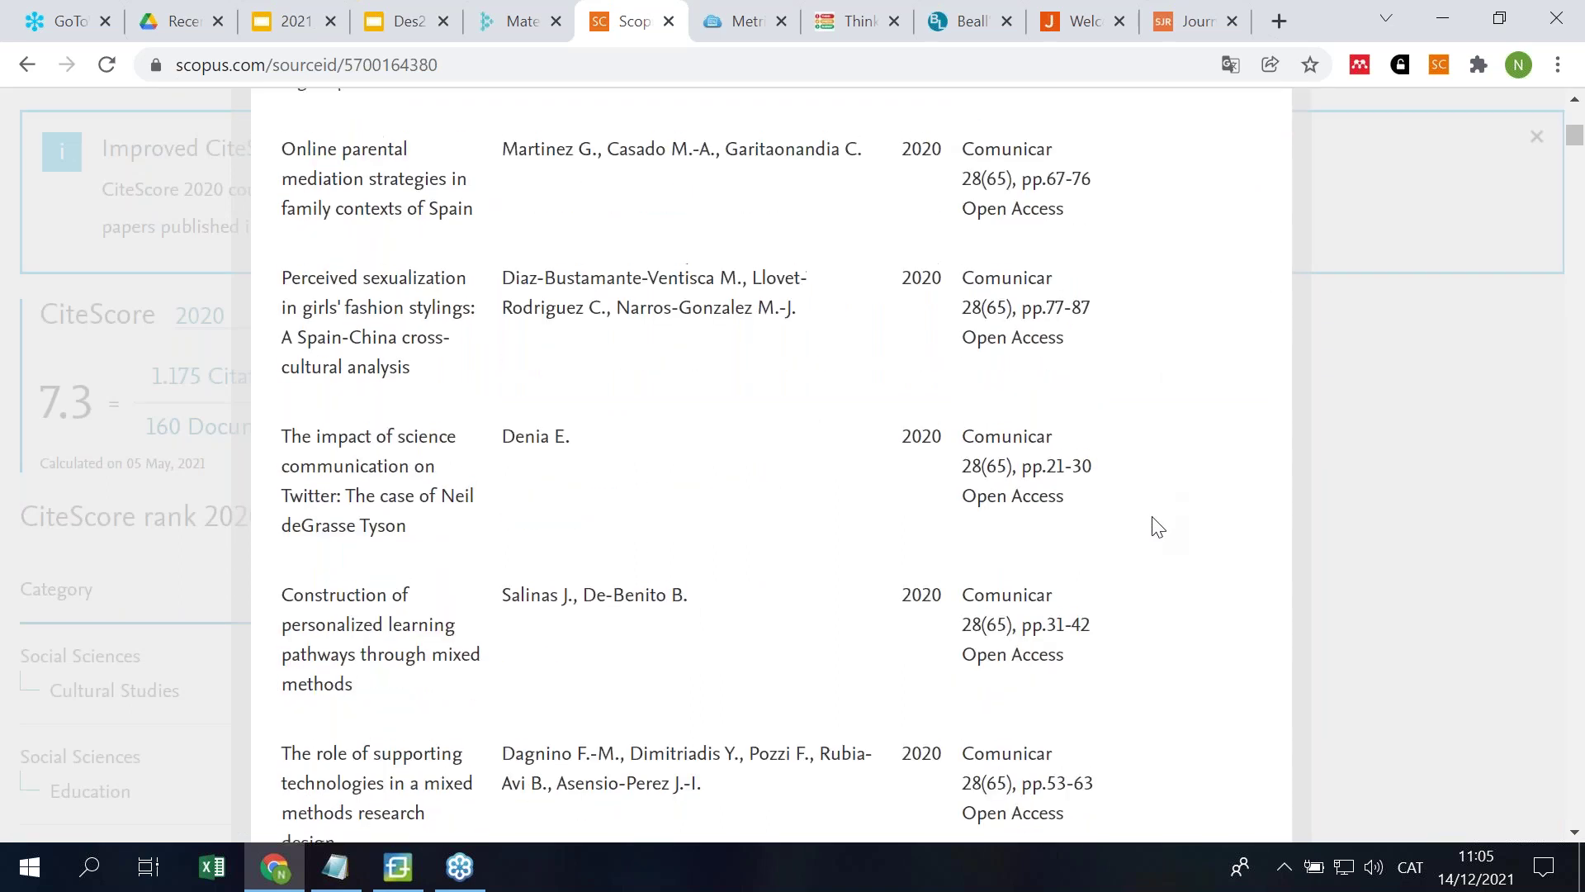
pyautogui.scroll(7, 1143, 529)
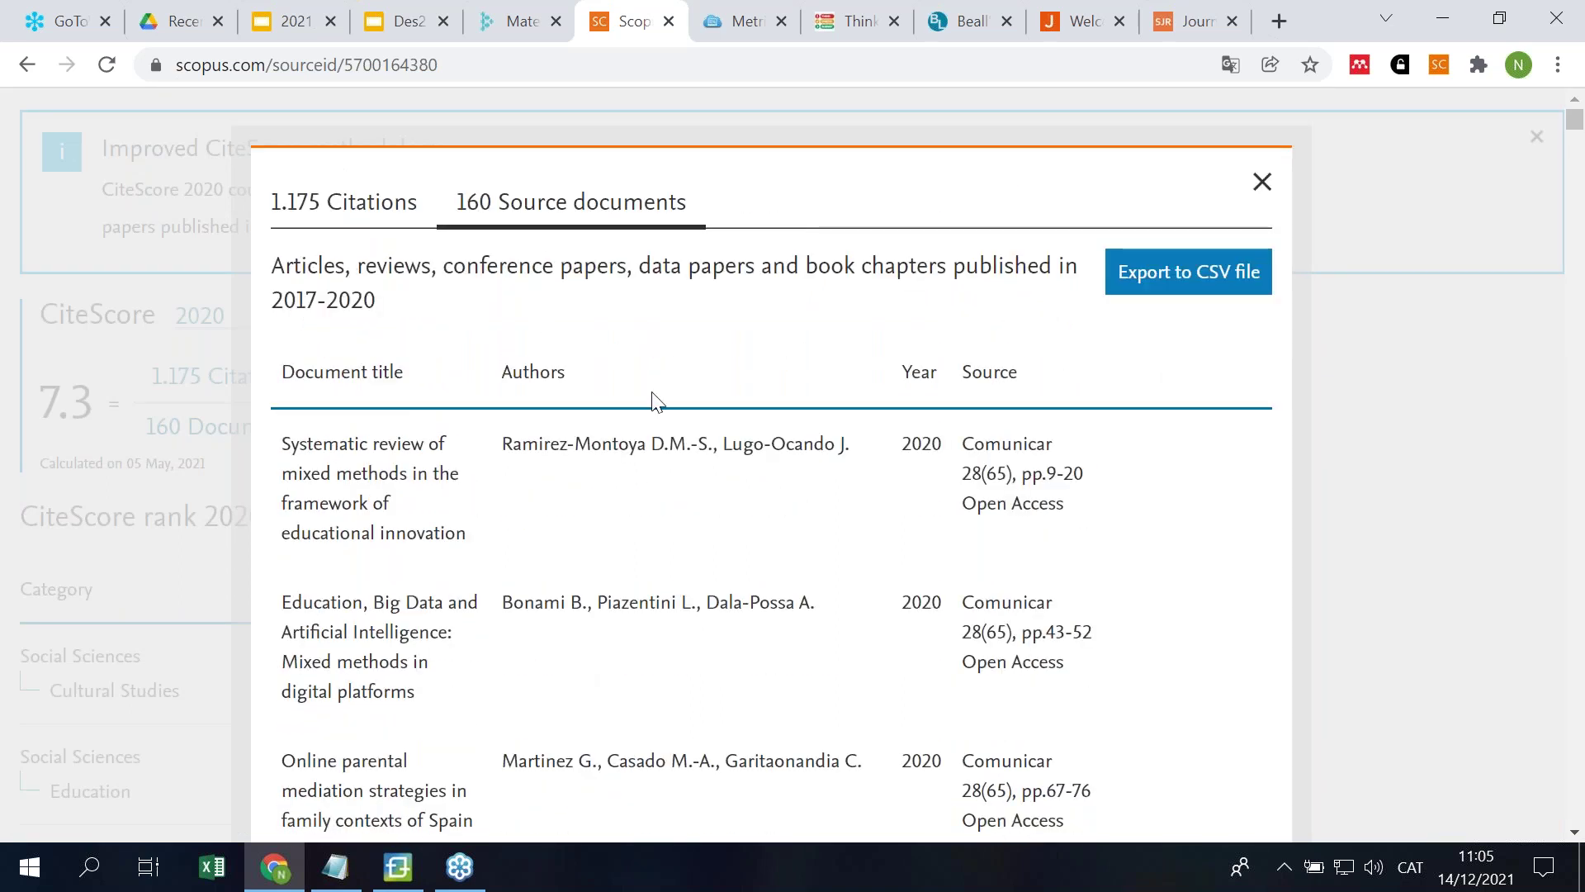
pyautogui.click(1164, 266)
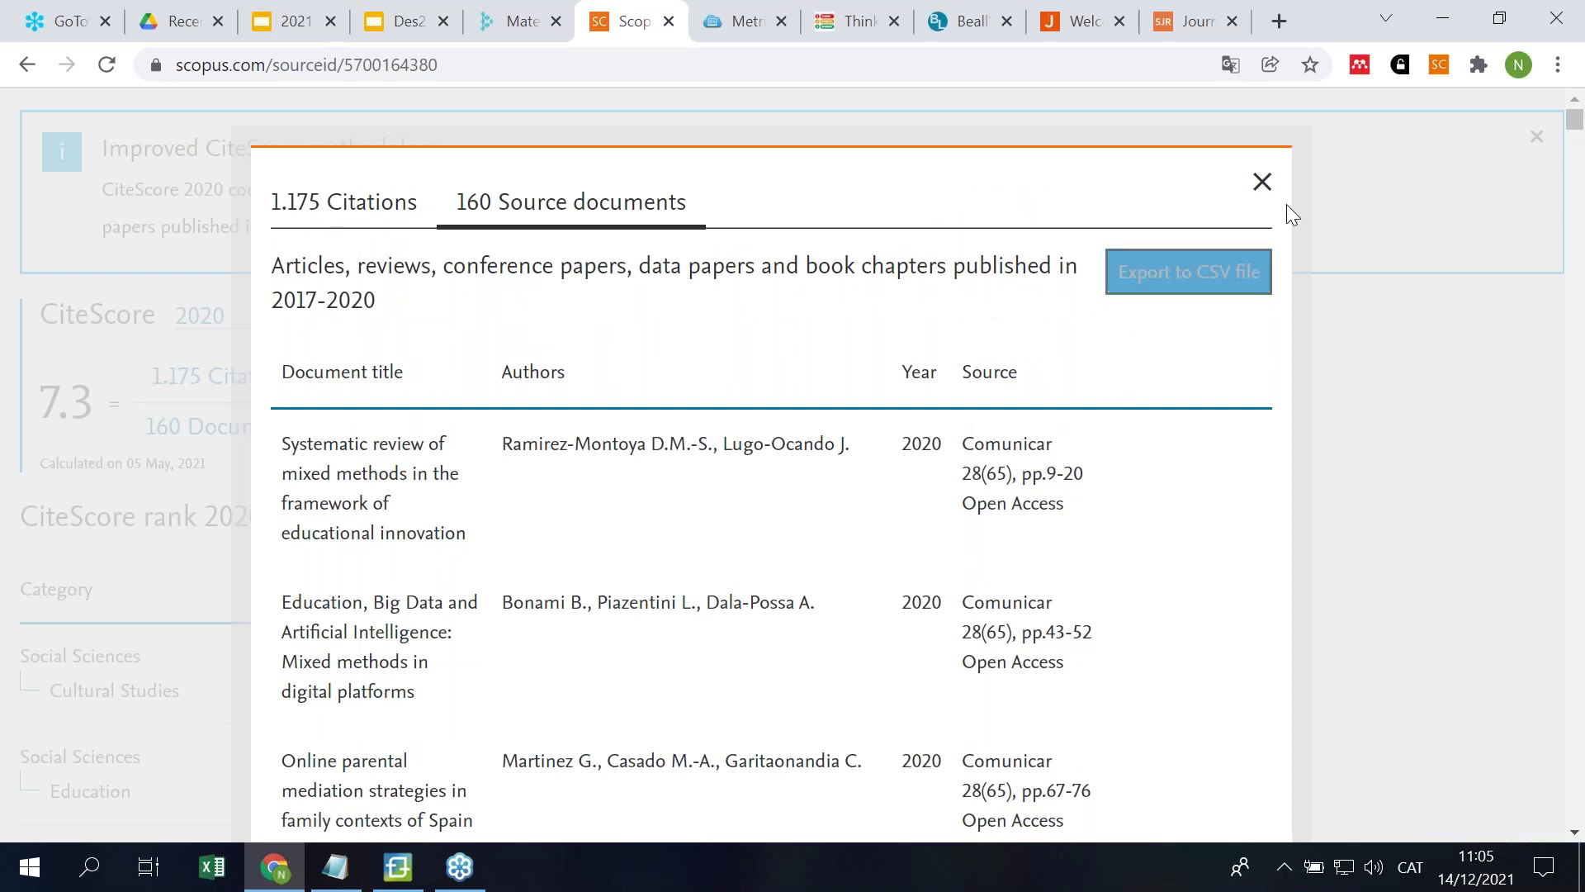
pyautogui.click(1262, 183)
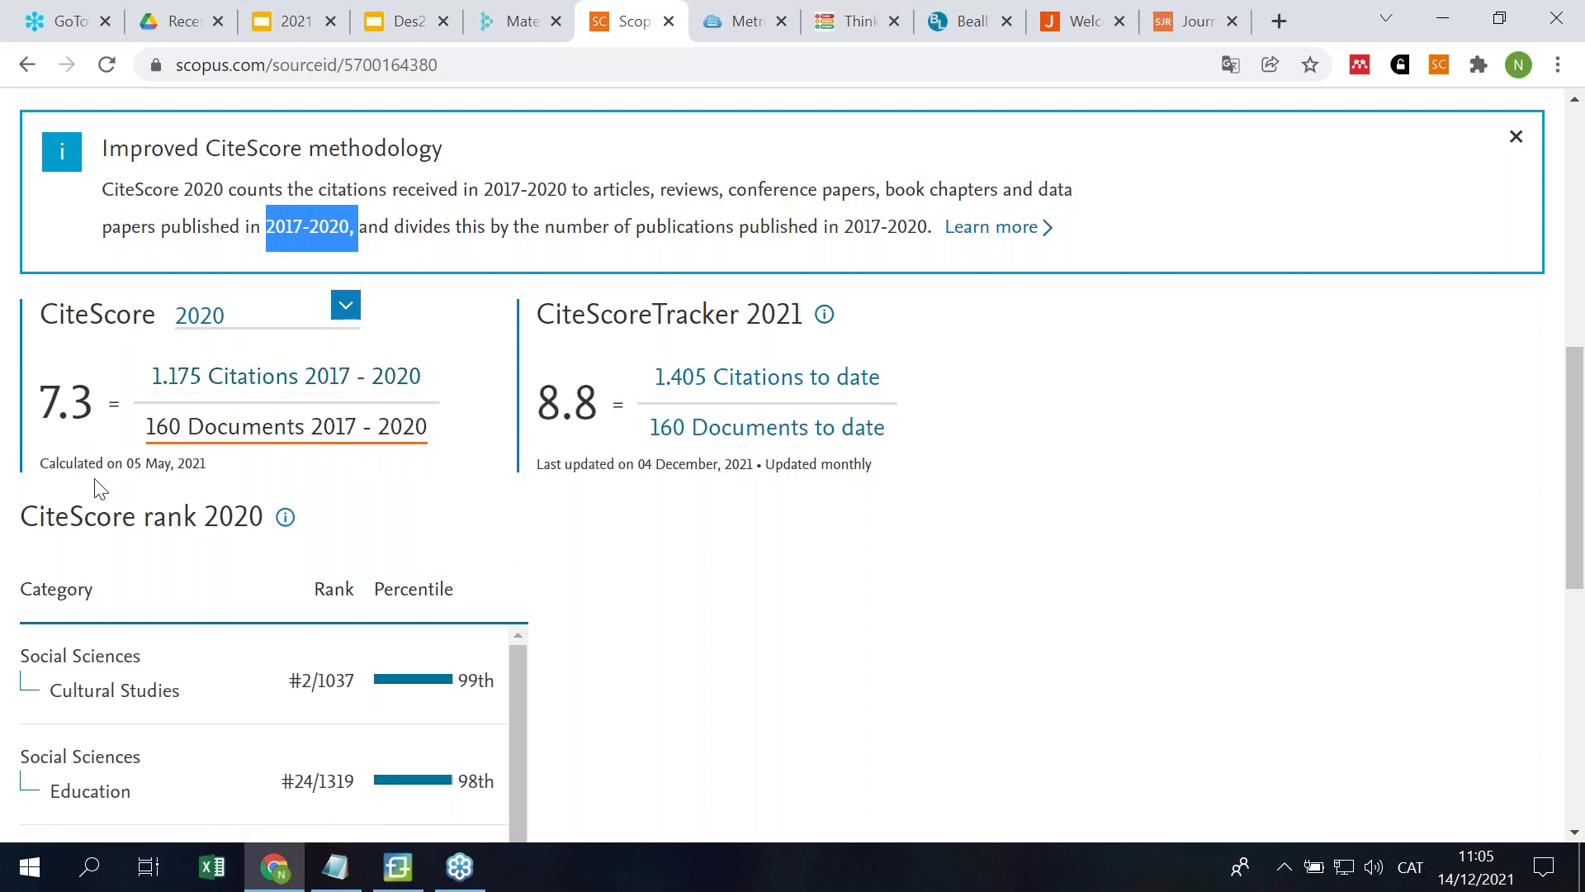
# Step: Highlight the calculation date below Comunicar's CiteScore 2020, then the whole "Calculated on" line
pyautogui.moveTo(128, 464); pyautogui.dragTo(208, 471)
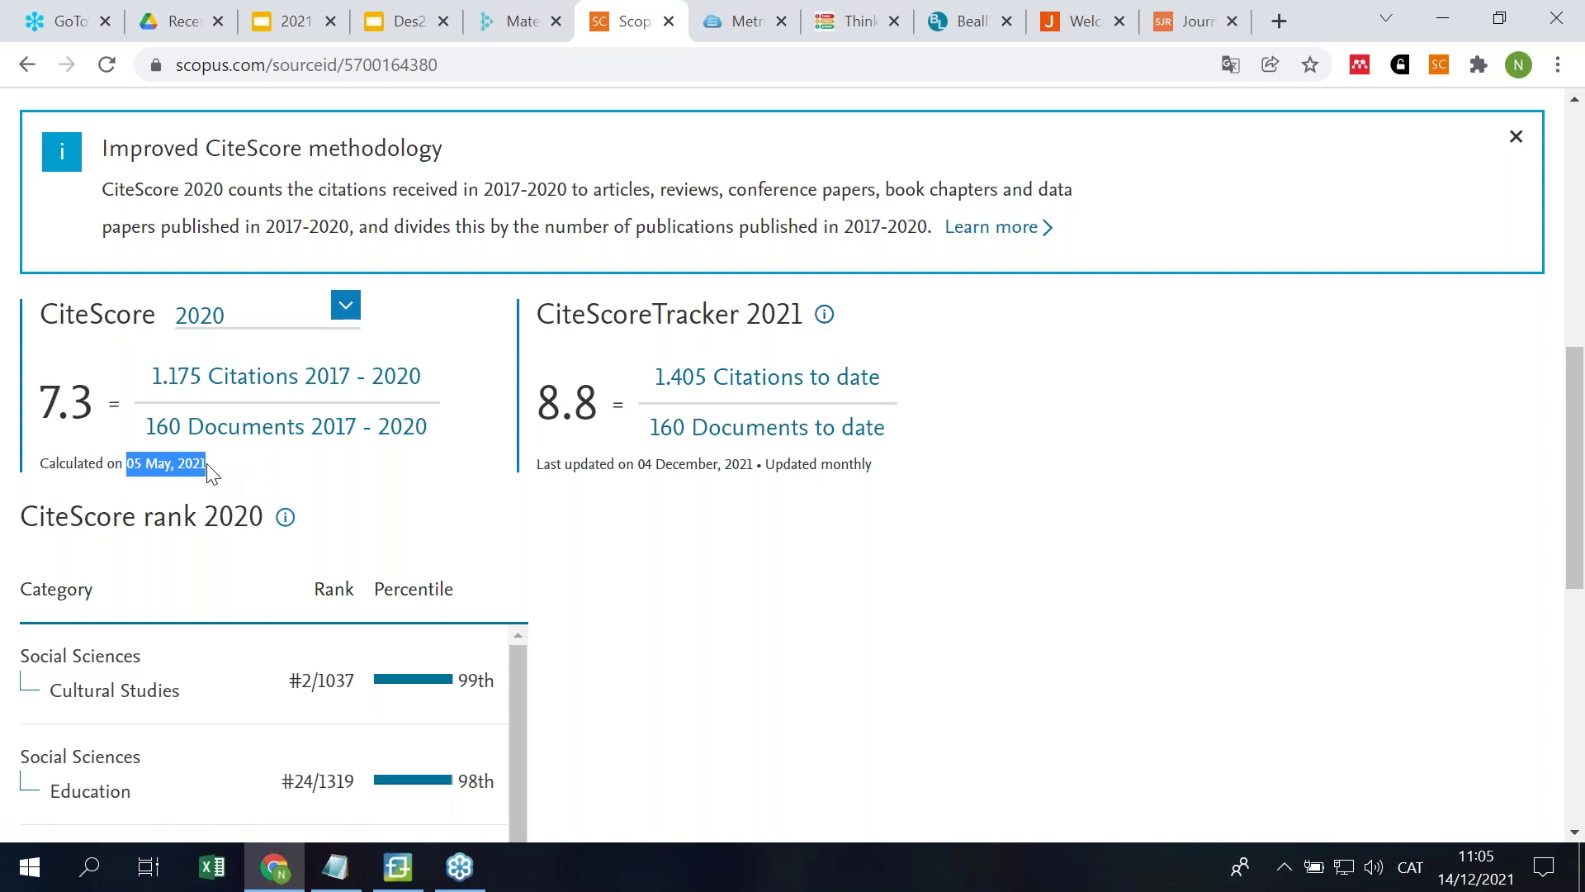
pyautogui.click(53, 469)
pyautogui.moveTo(53, 469); pyautogui.dragTo(219, 477)
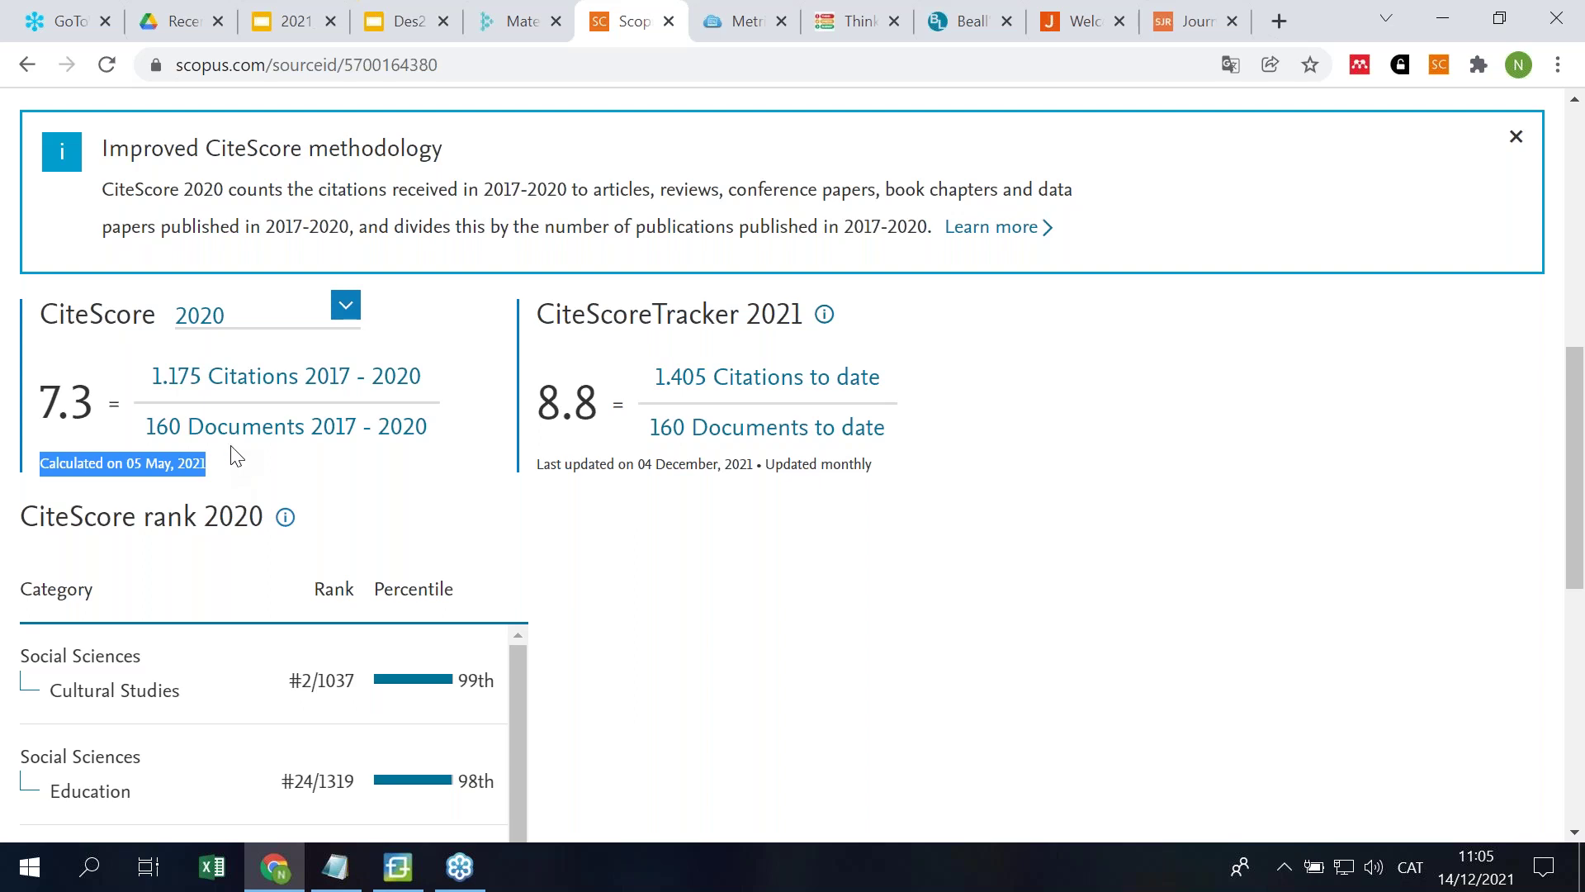
# Step: Show Comunicar's CiteScore for the year 2017
pyautogui.click(346, 305)
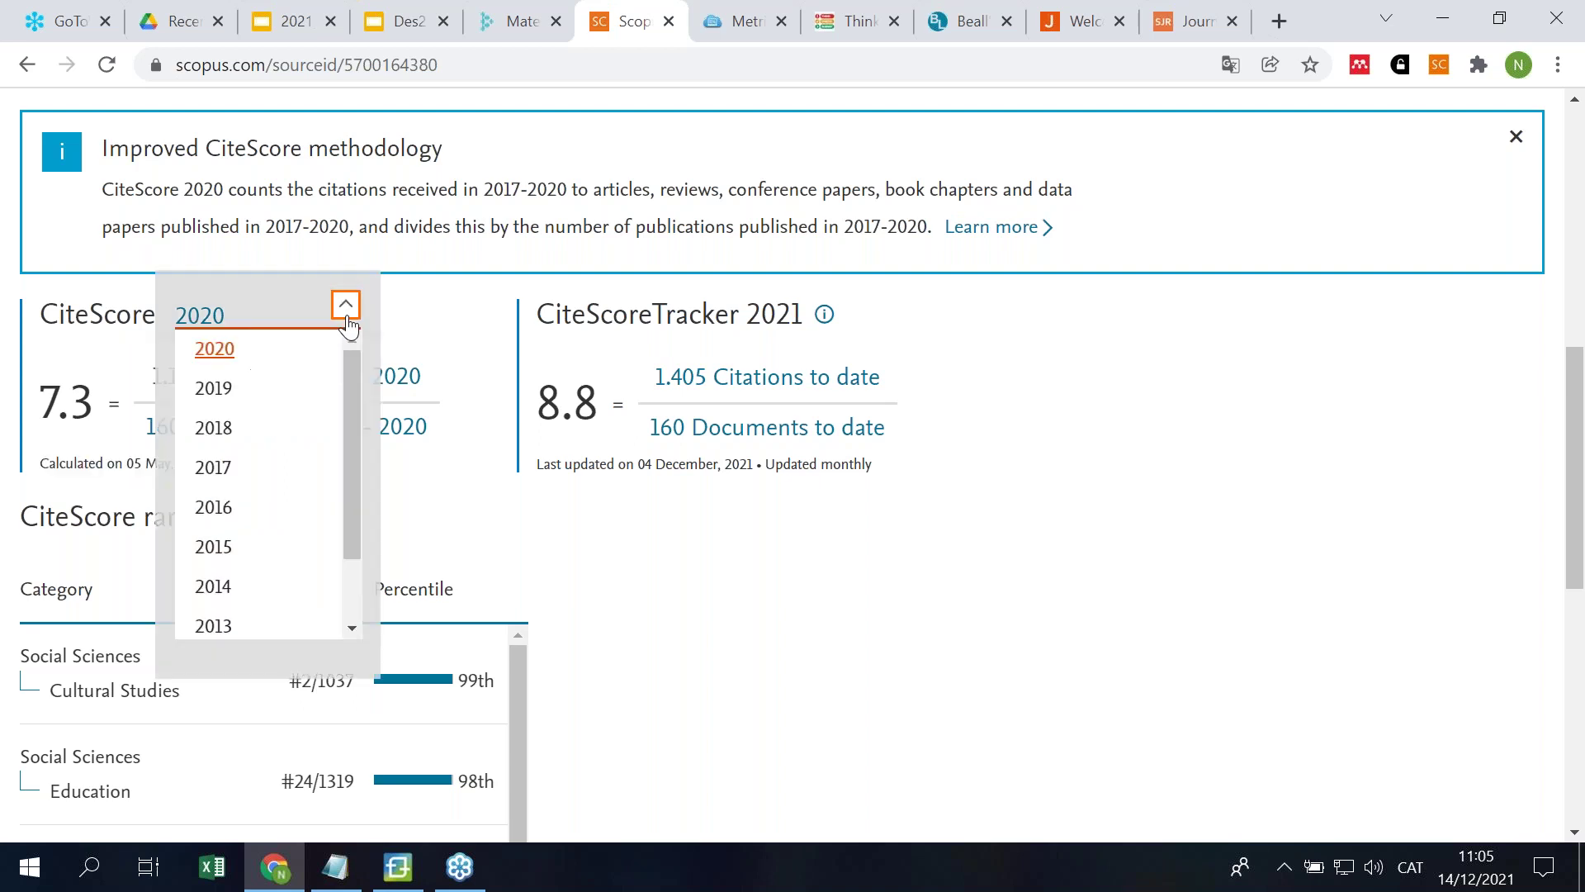
pyautogui.click(216, 469)
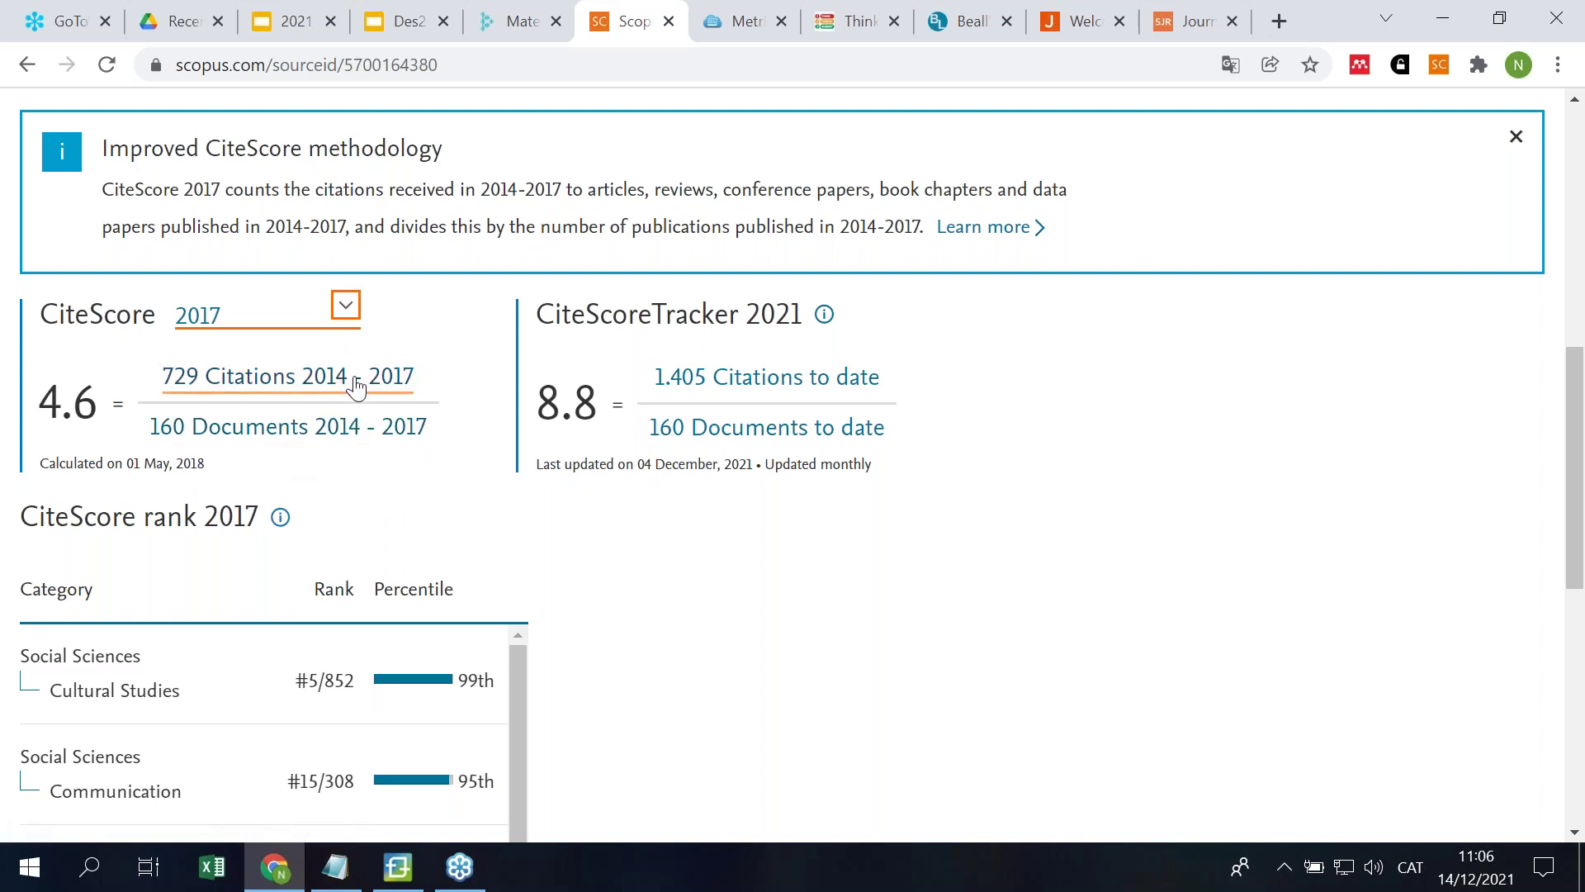
pyautogui.click(345, 320)
pyautogui.click(345, 320)
# Step: Examine the CiteScore rank 2017 table, highlighting its column headings and the rank figures for Education and Communication
pyautogui.scroll(-1, 413, 319)
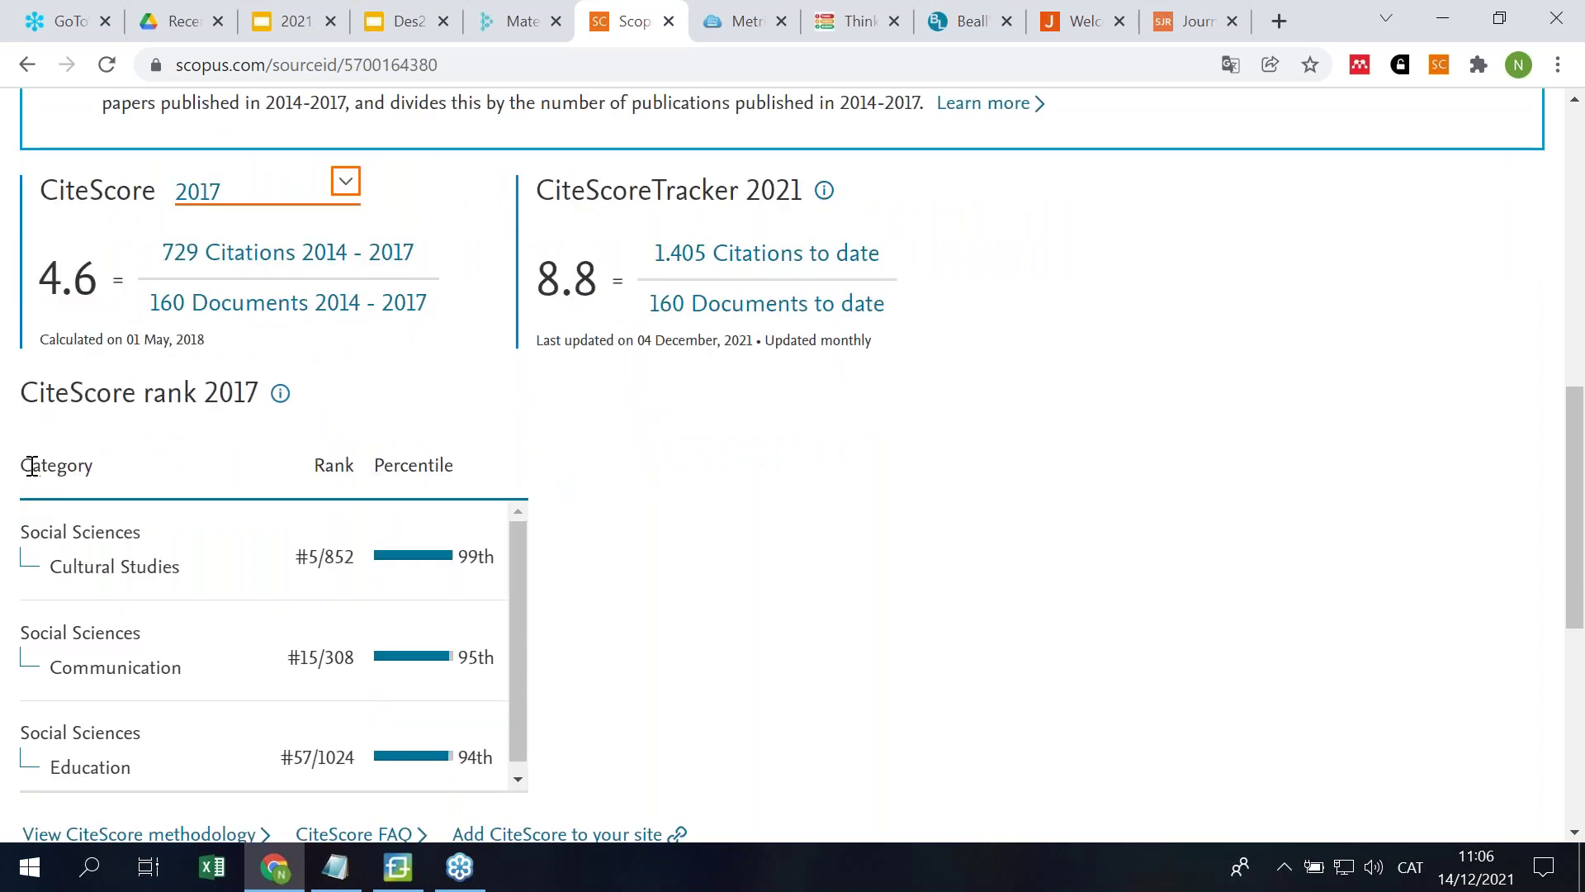
pyautogui.moveTo(31, 467); pyautogui.dragTo(413, 469)
pyautogui.click(618, 477)
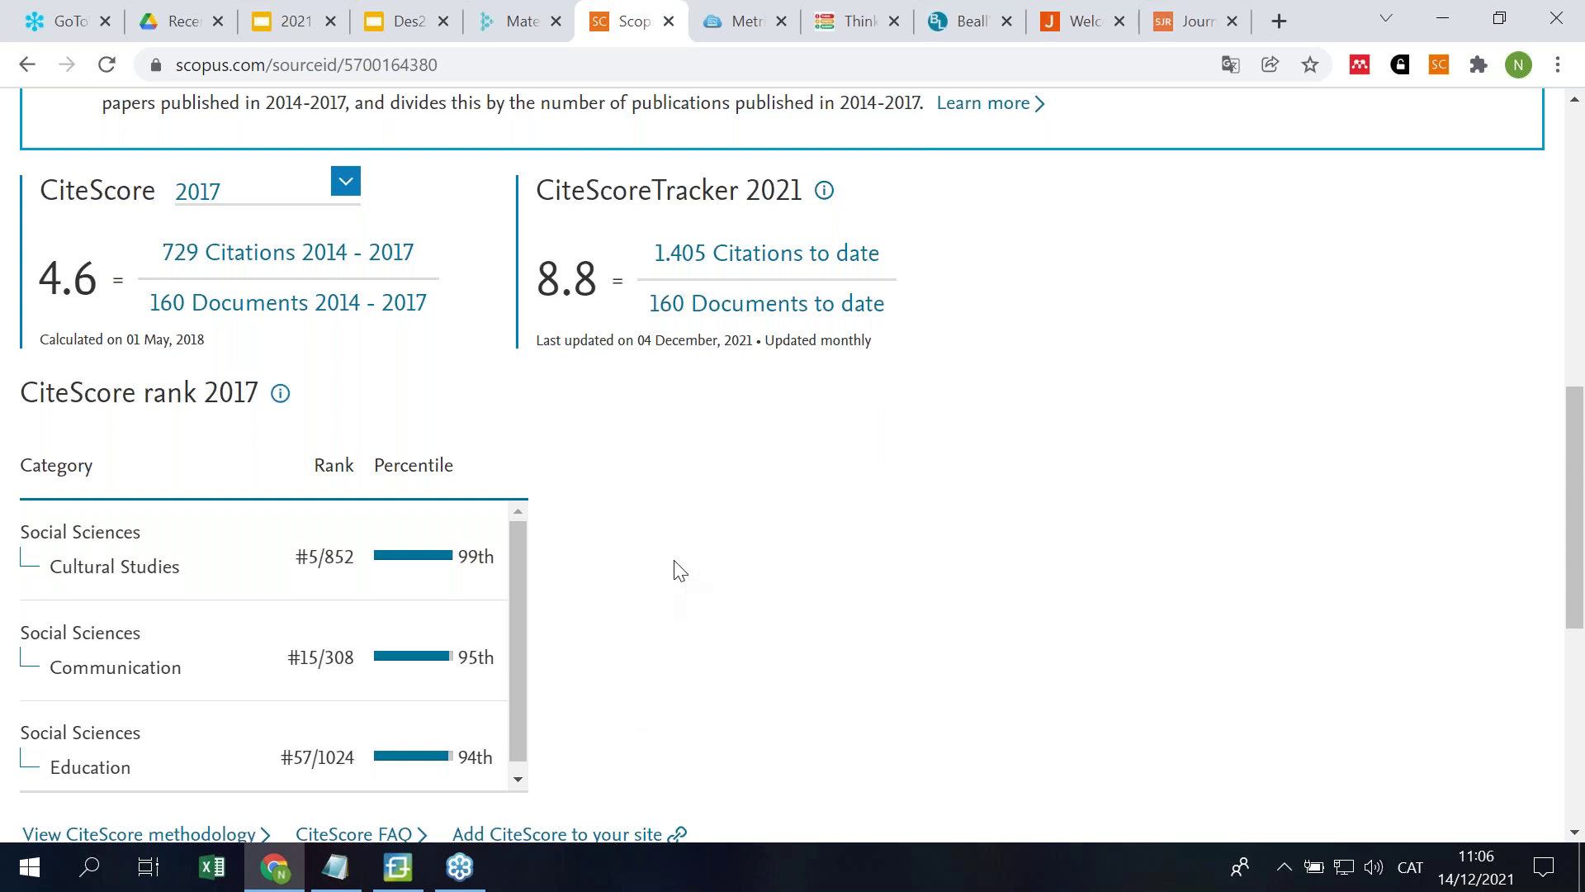
pyautogui.scroll(-2, 674, 568)
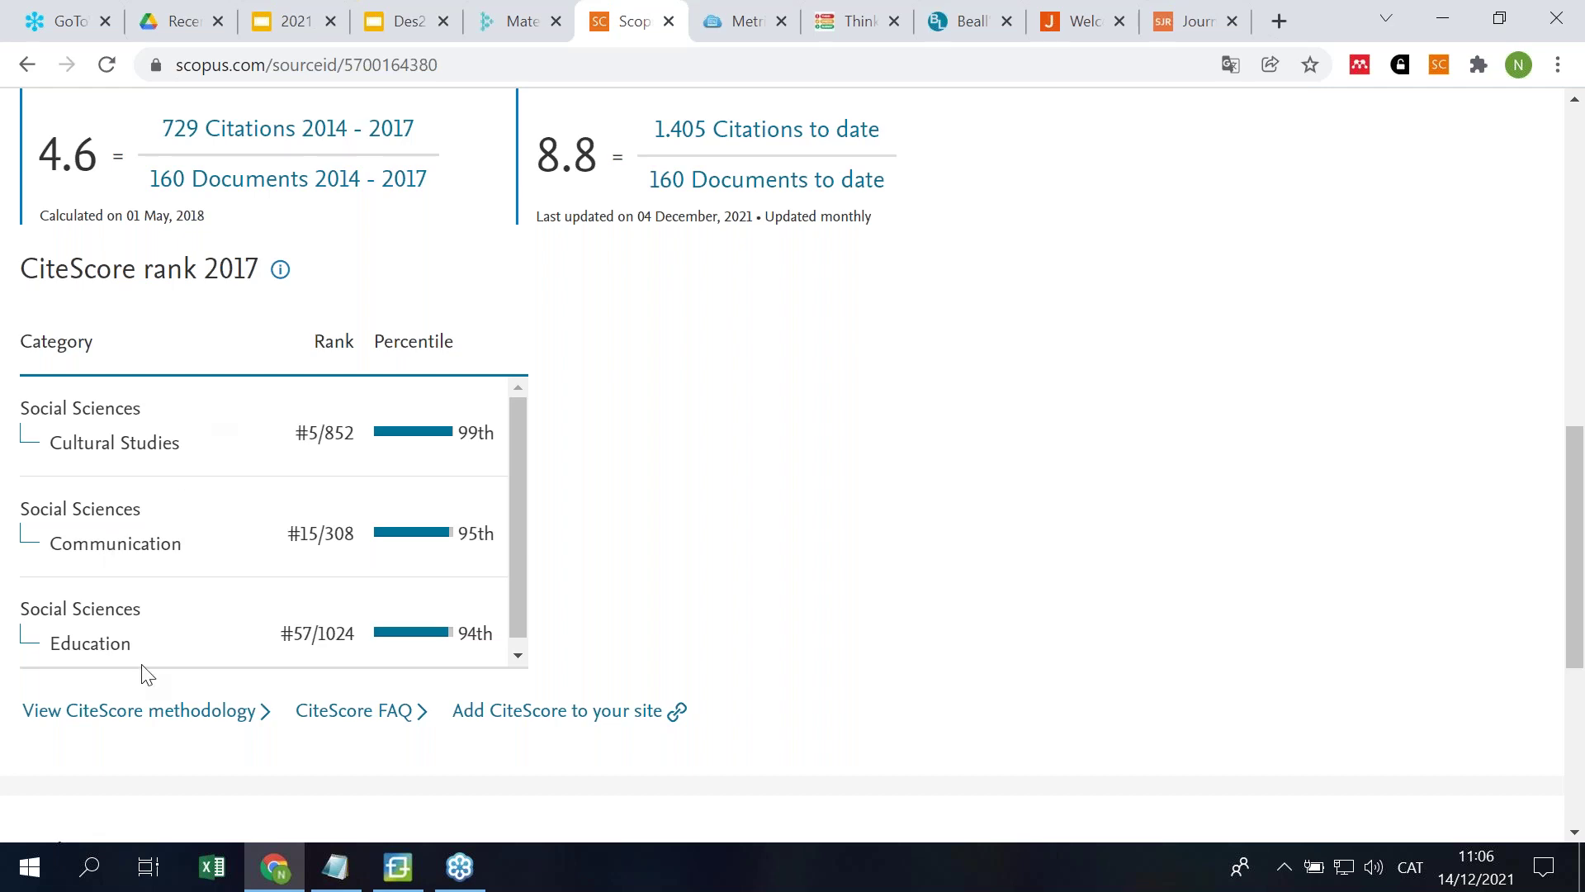
pyautogui.moveTo(357, 635); pyautogui.dragTo(321, 638)
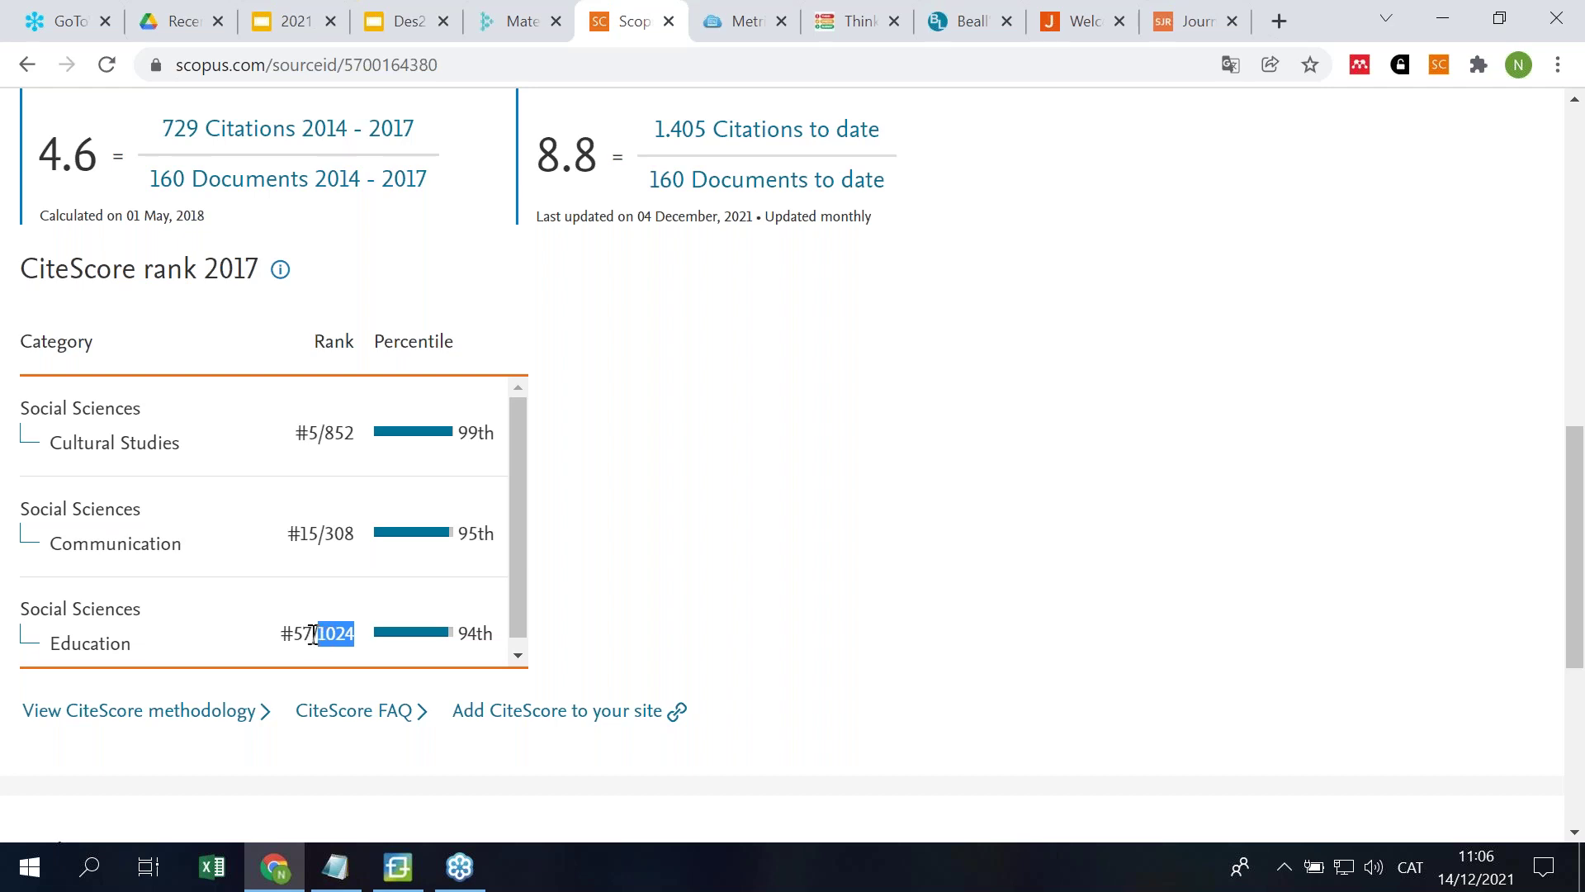
pyautogui.moveTo(313, 634); pyautogui.dragTo(295, 634)
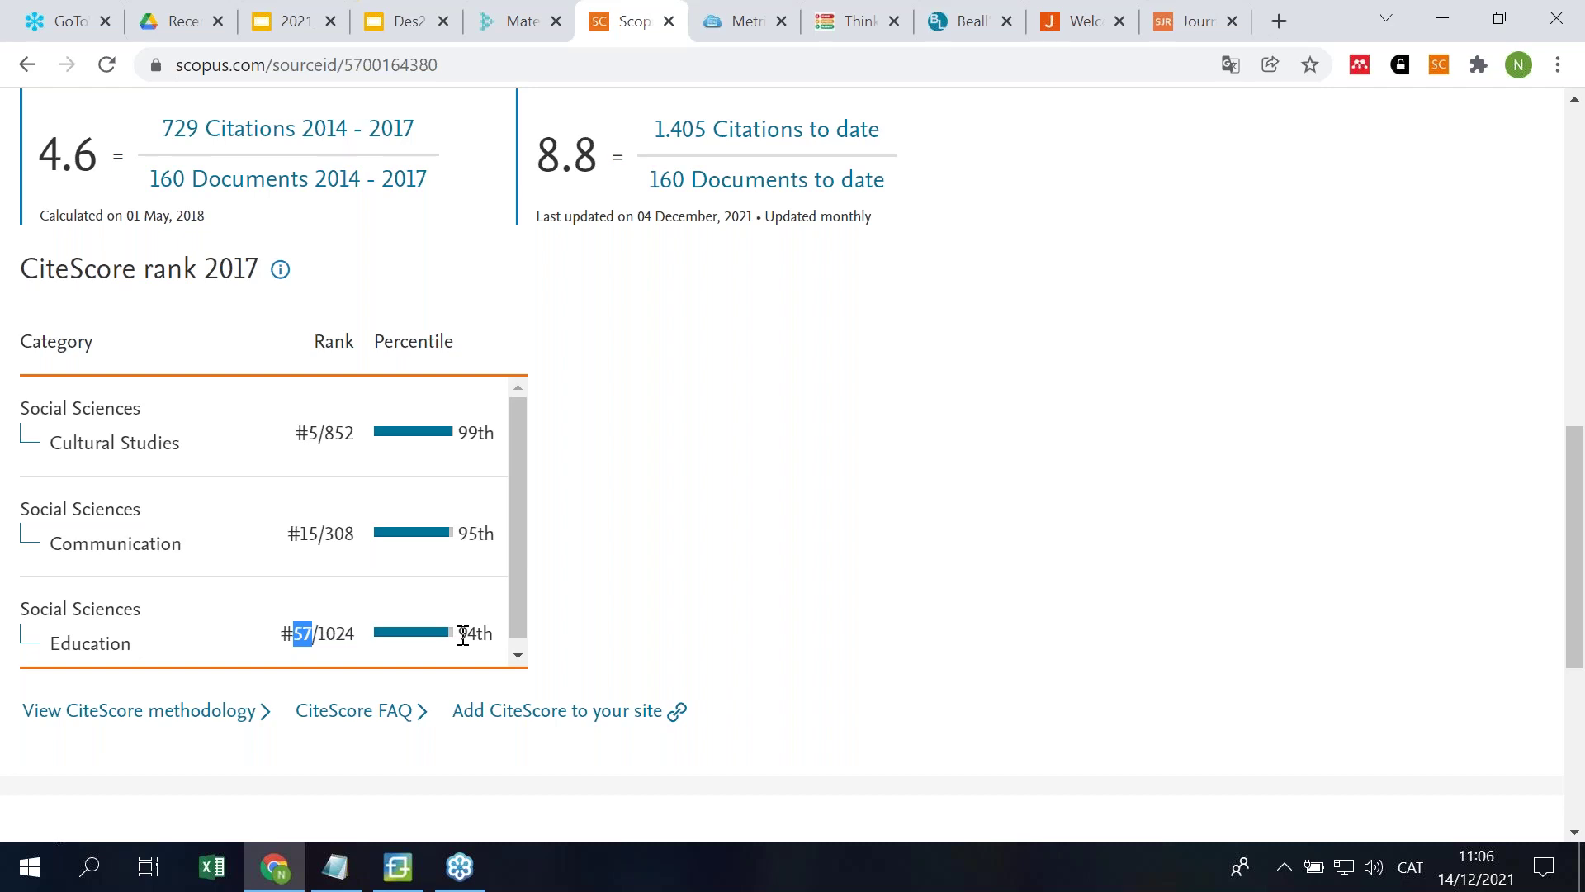
pyautogui.click(302, 634)
pyautogui.moveTo(356, 538); pyautogui.dragTo(304, 533)
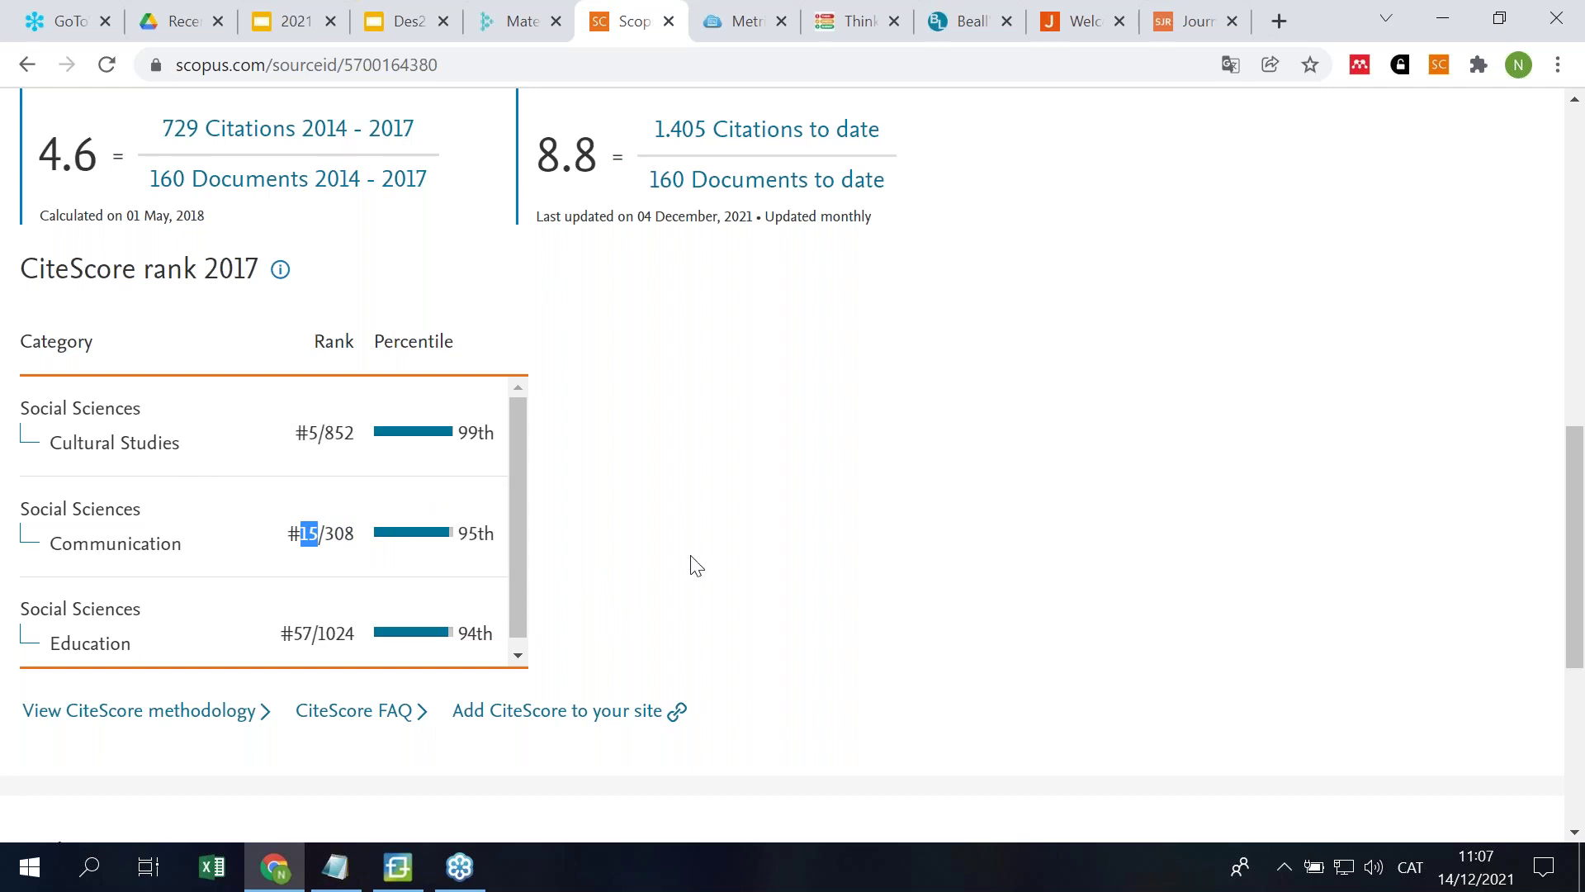
# Step: Highlight the CiteScoreTracker 2021 heading, its last update date and the "Updated monthly" note
pyautogui.scroll(3, 694, 563)
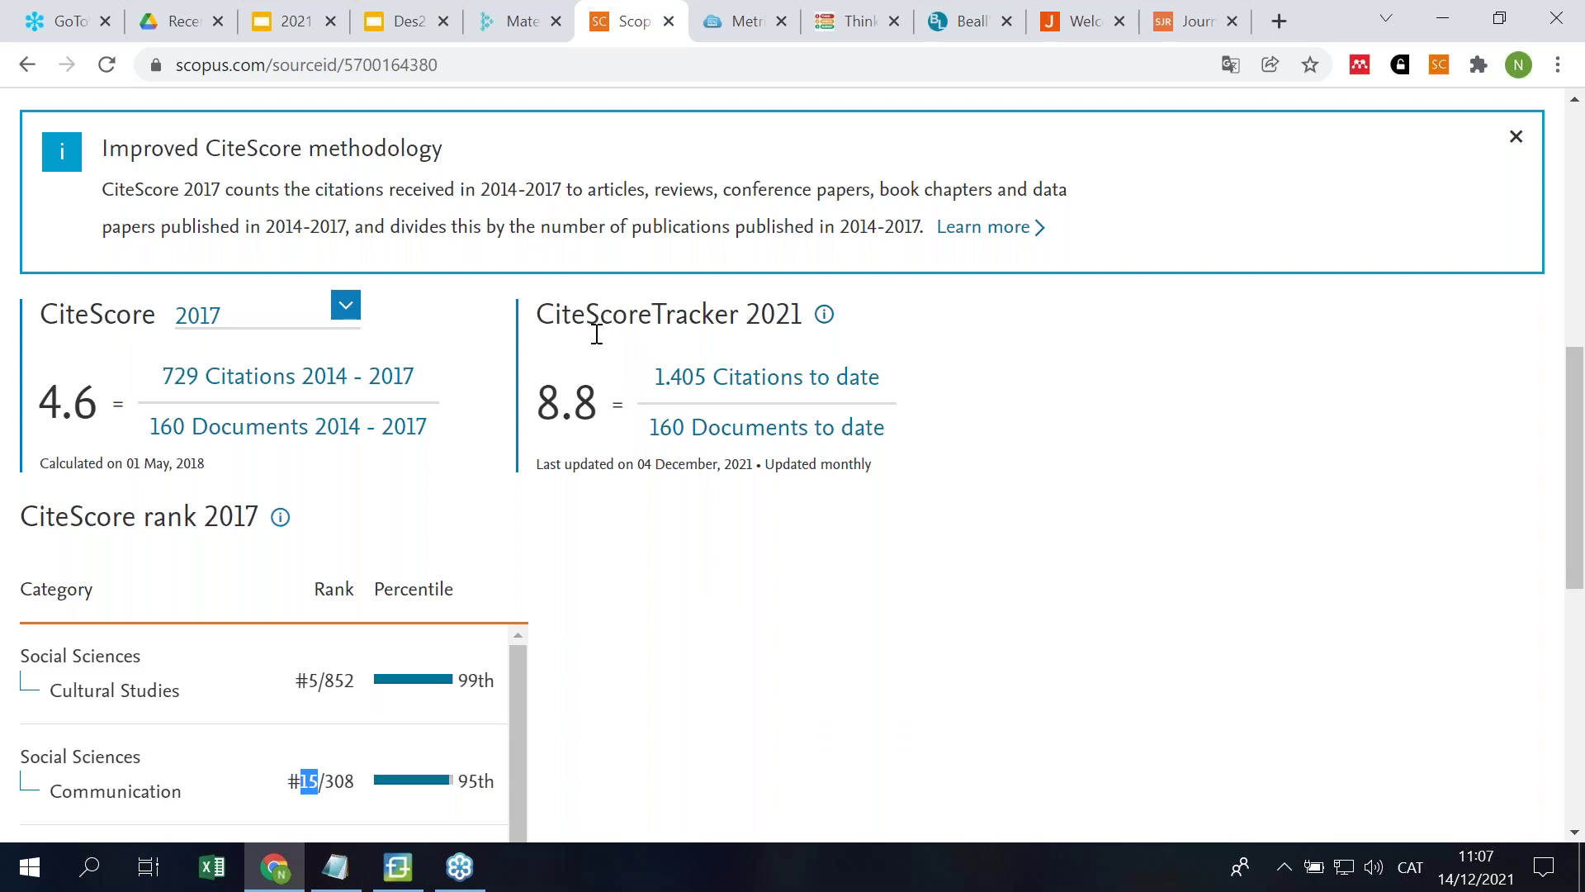
pyautogui.moveTo(537, 318); pyautogui.dragTo(800, 318)
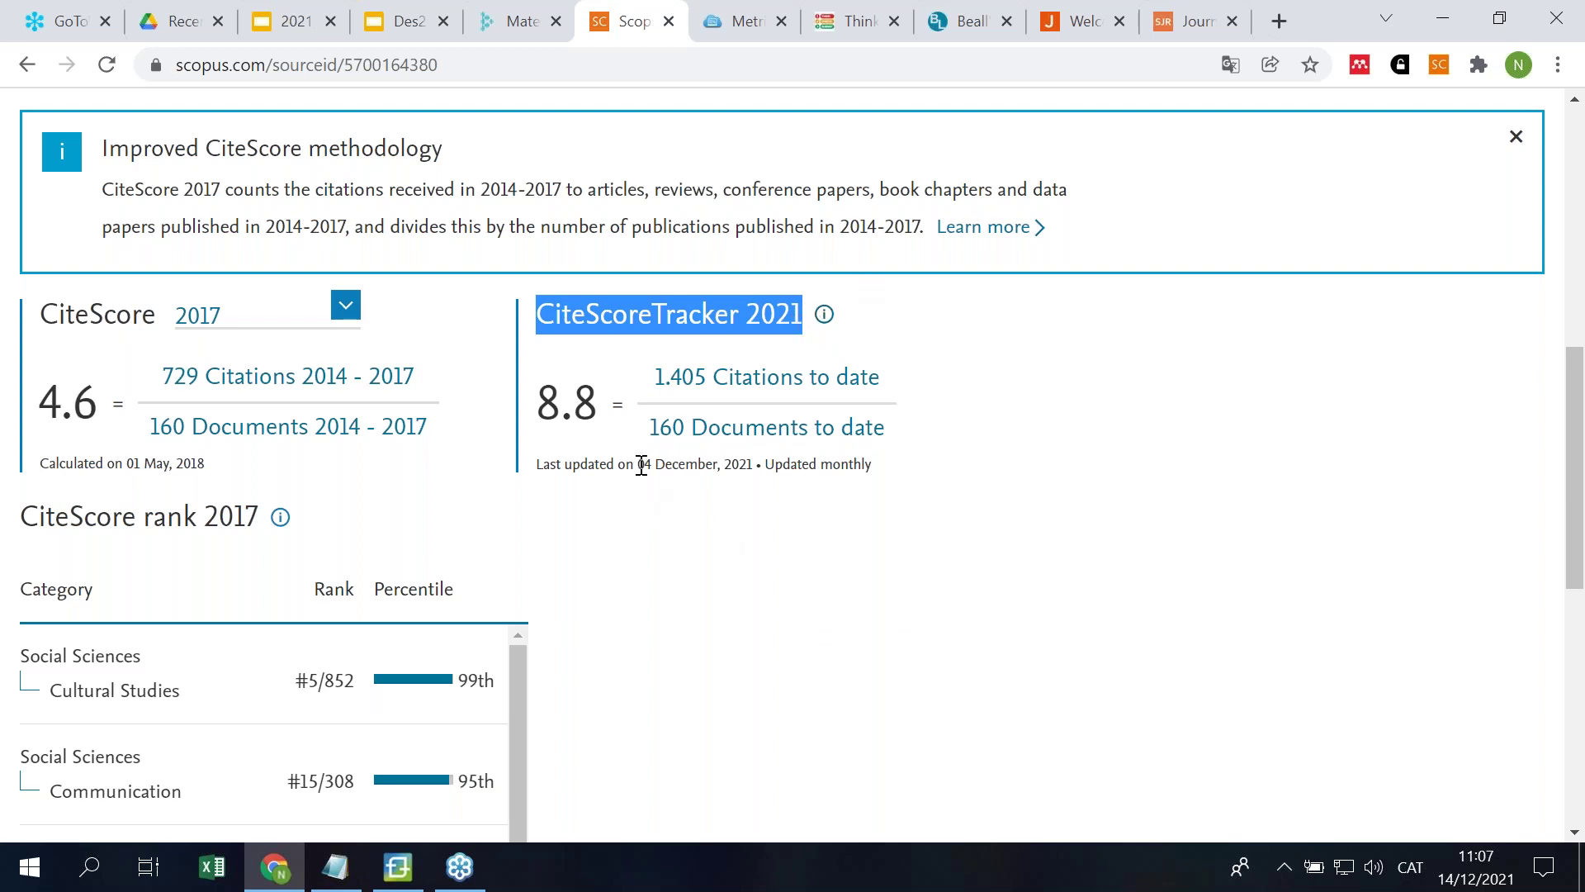
pyautogui.moveTo(639, 465); pyautogui.dragTo(759, 464)
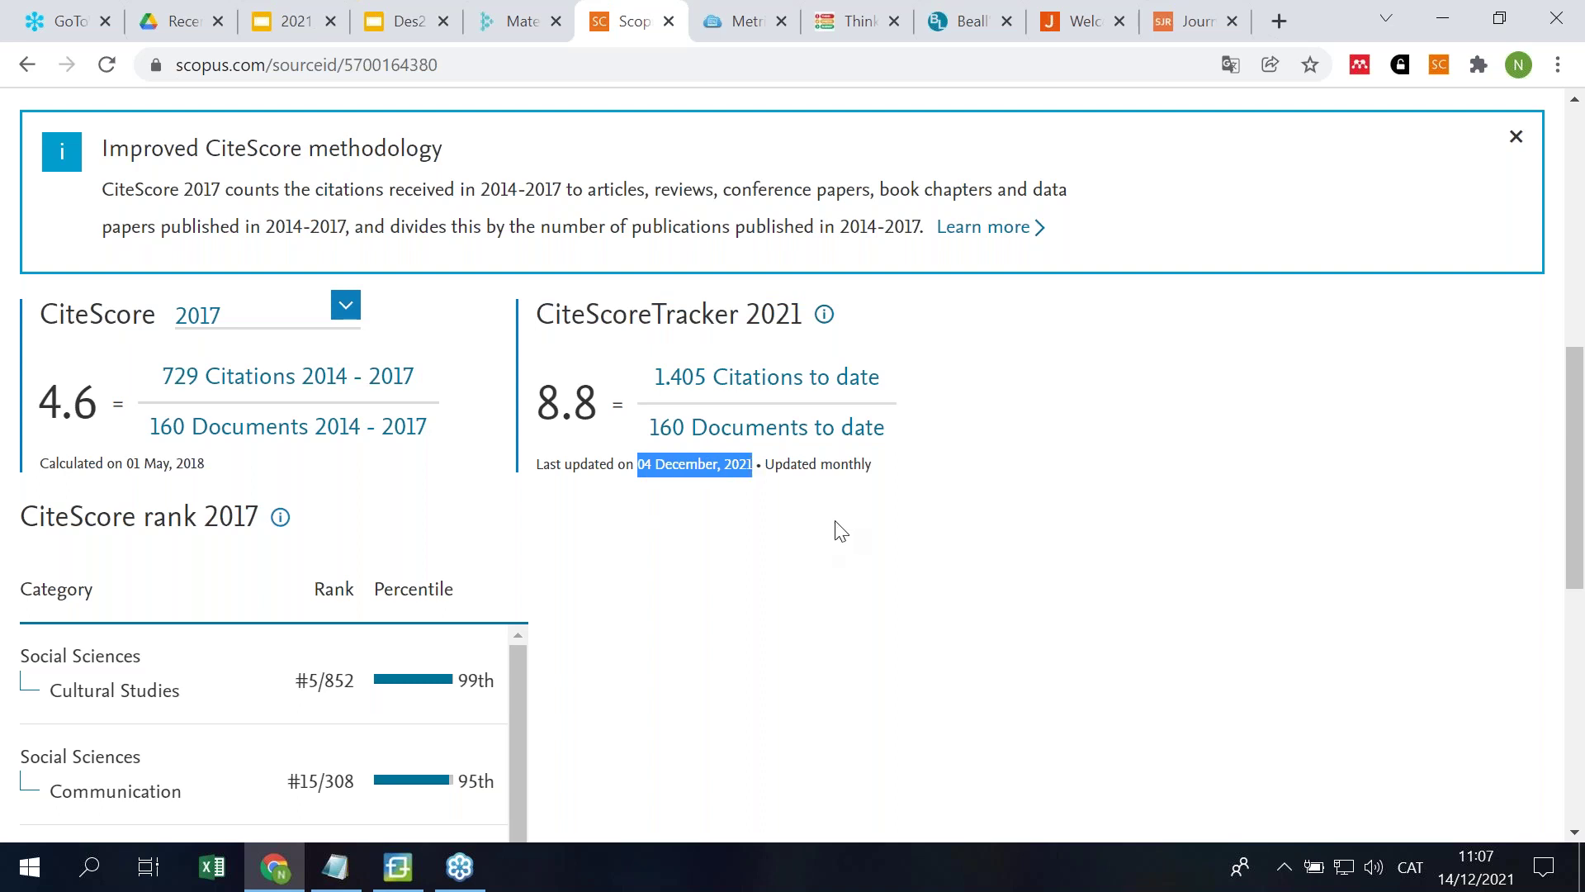
pyautogui.moveTo(772, 467); pyautogui.dragTo(870, 463)
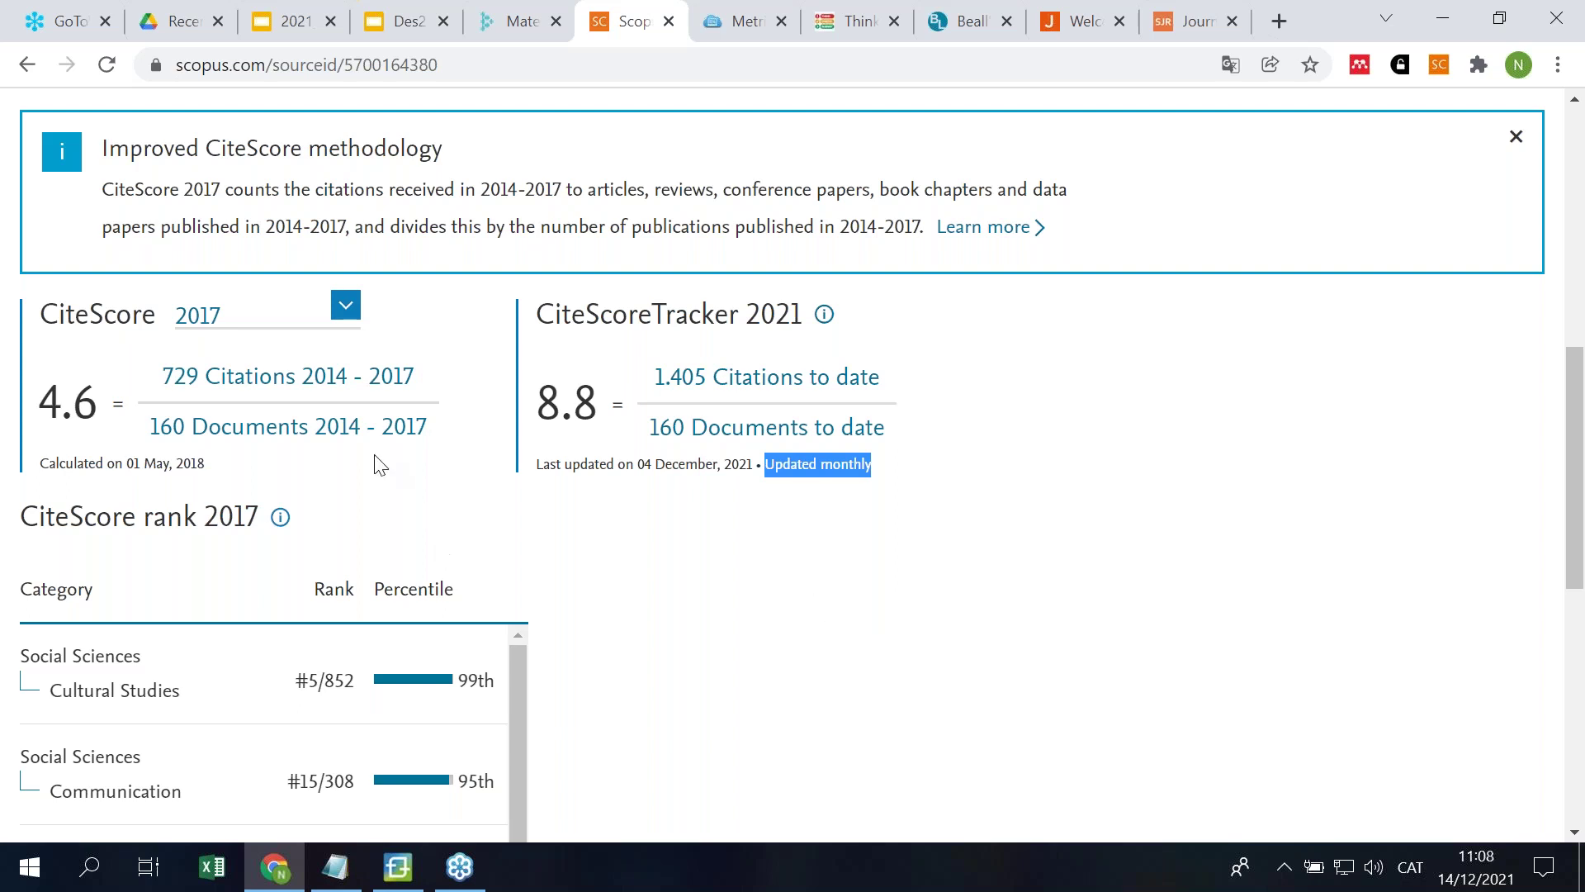
# Step: Set the CiteScore year back to 2020 and look through the Cultural Studies journal ranking in CiteScore rank & trend
pyautogui.click(345, 305)
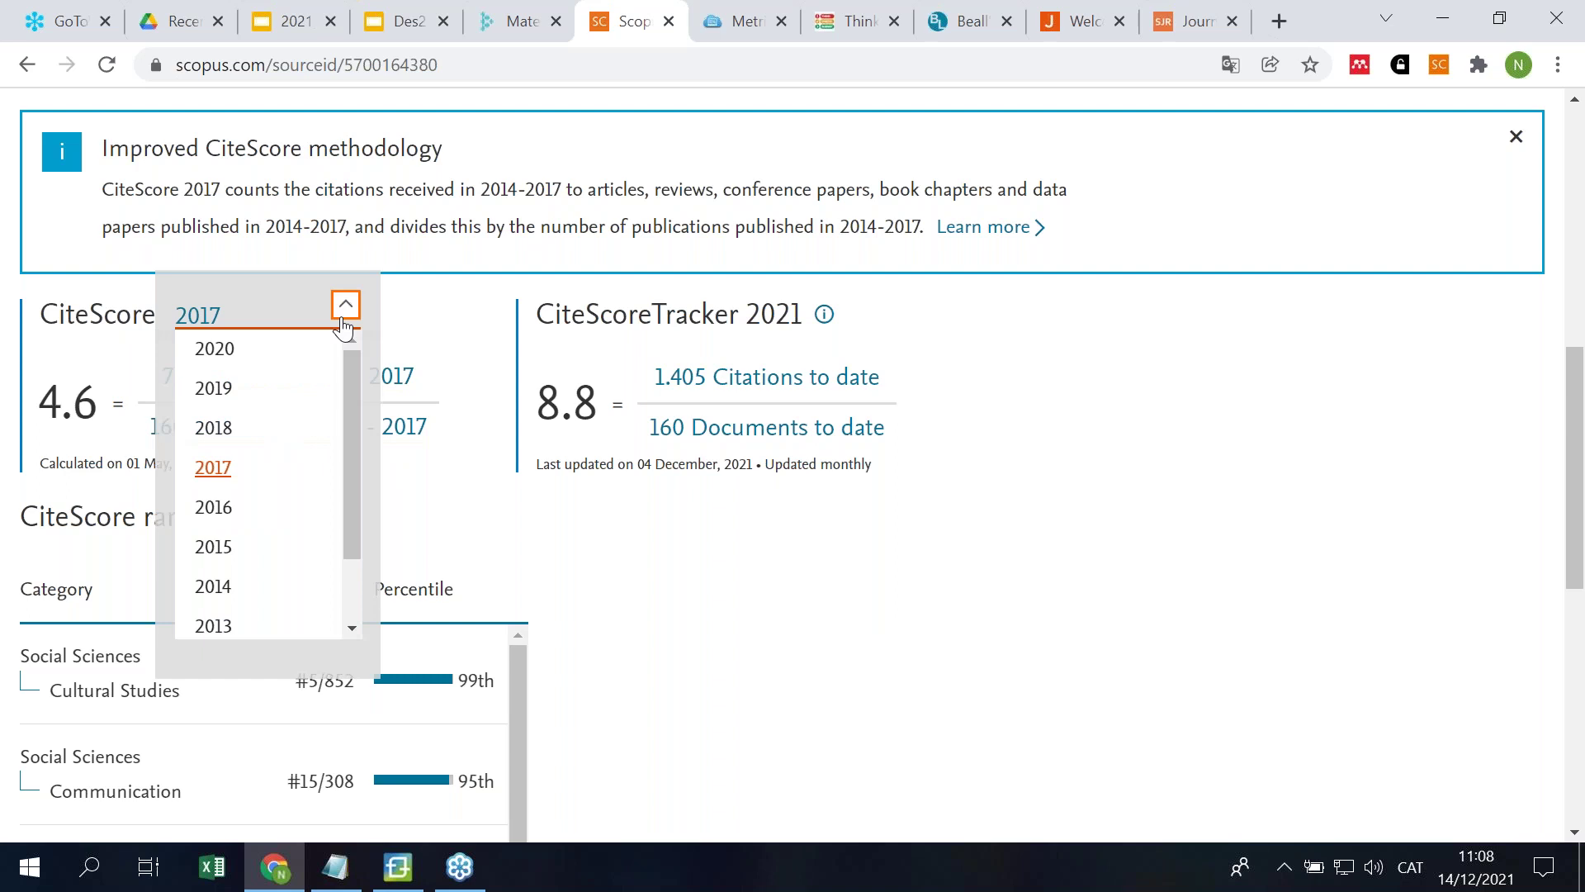
pyautogui.click(216, 349)
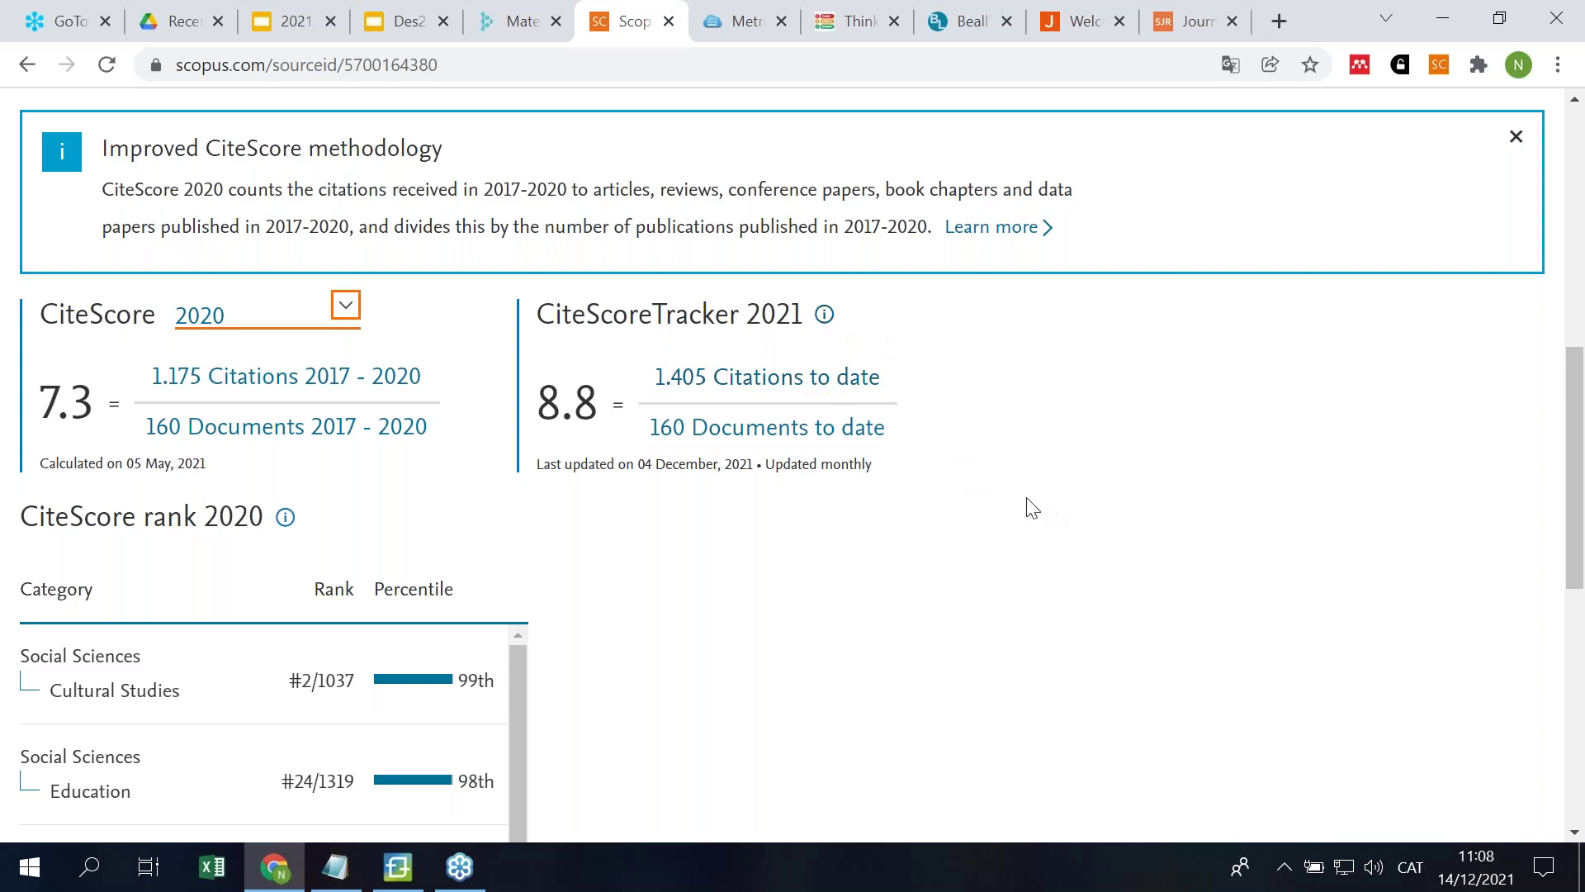
pyautogui.scroll(2, 1028, 506)
pyautogui.scroll(1, 1032, 508)
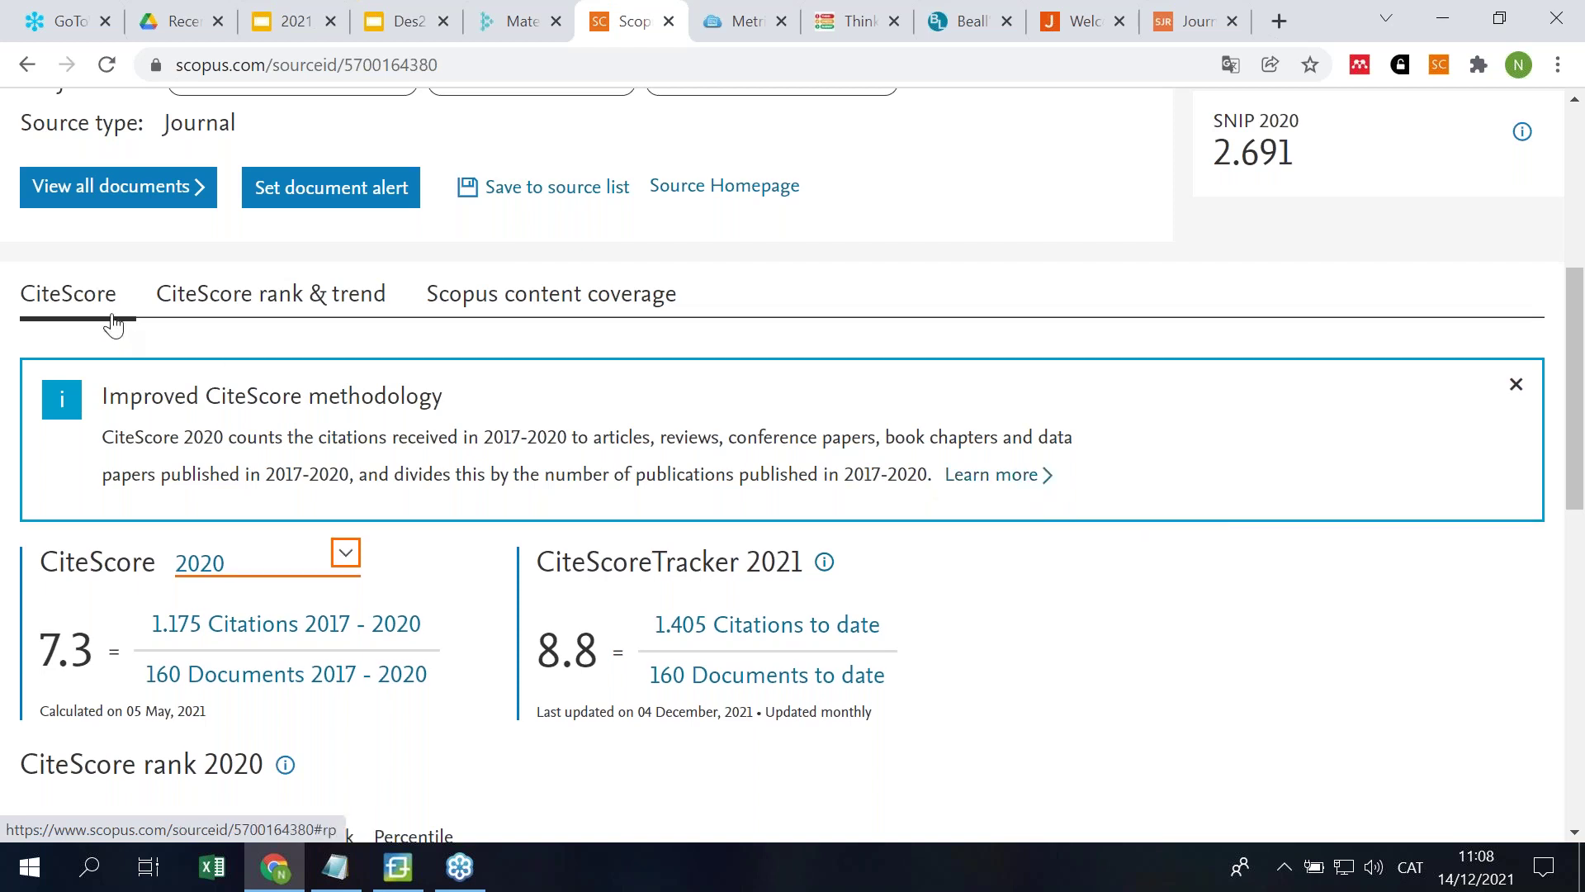
pyautogui.click(293, 310)
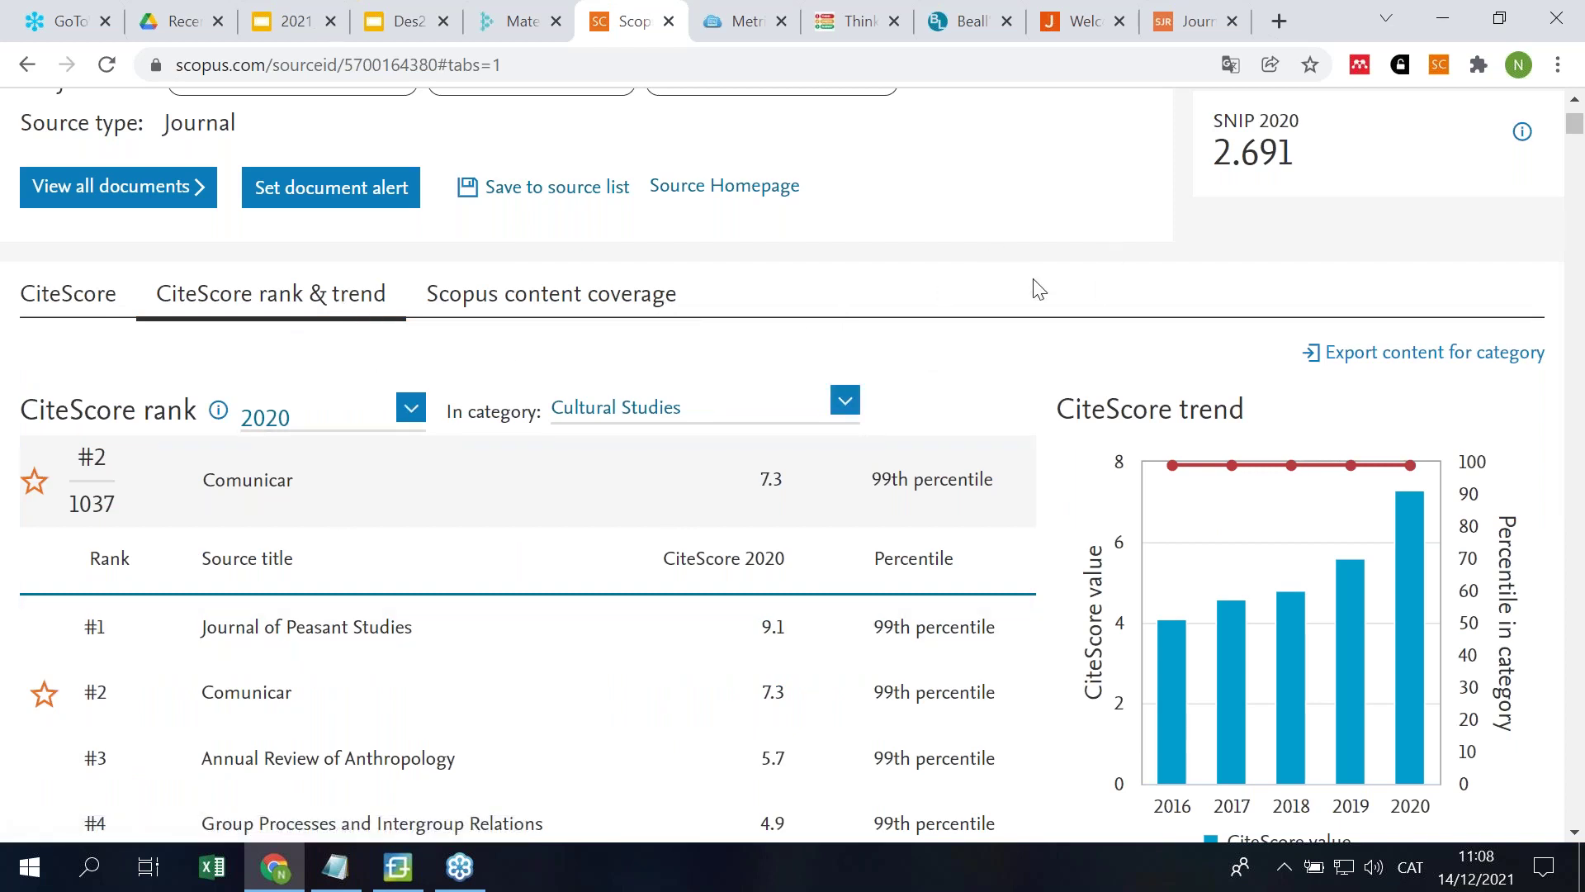
pyautogui.scroll(-1, 1038, 289)
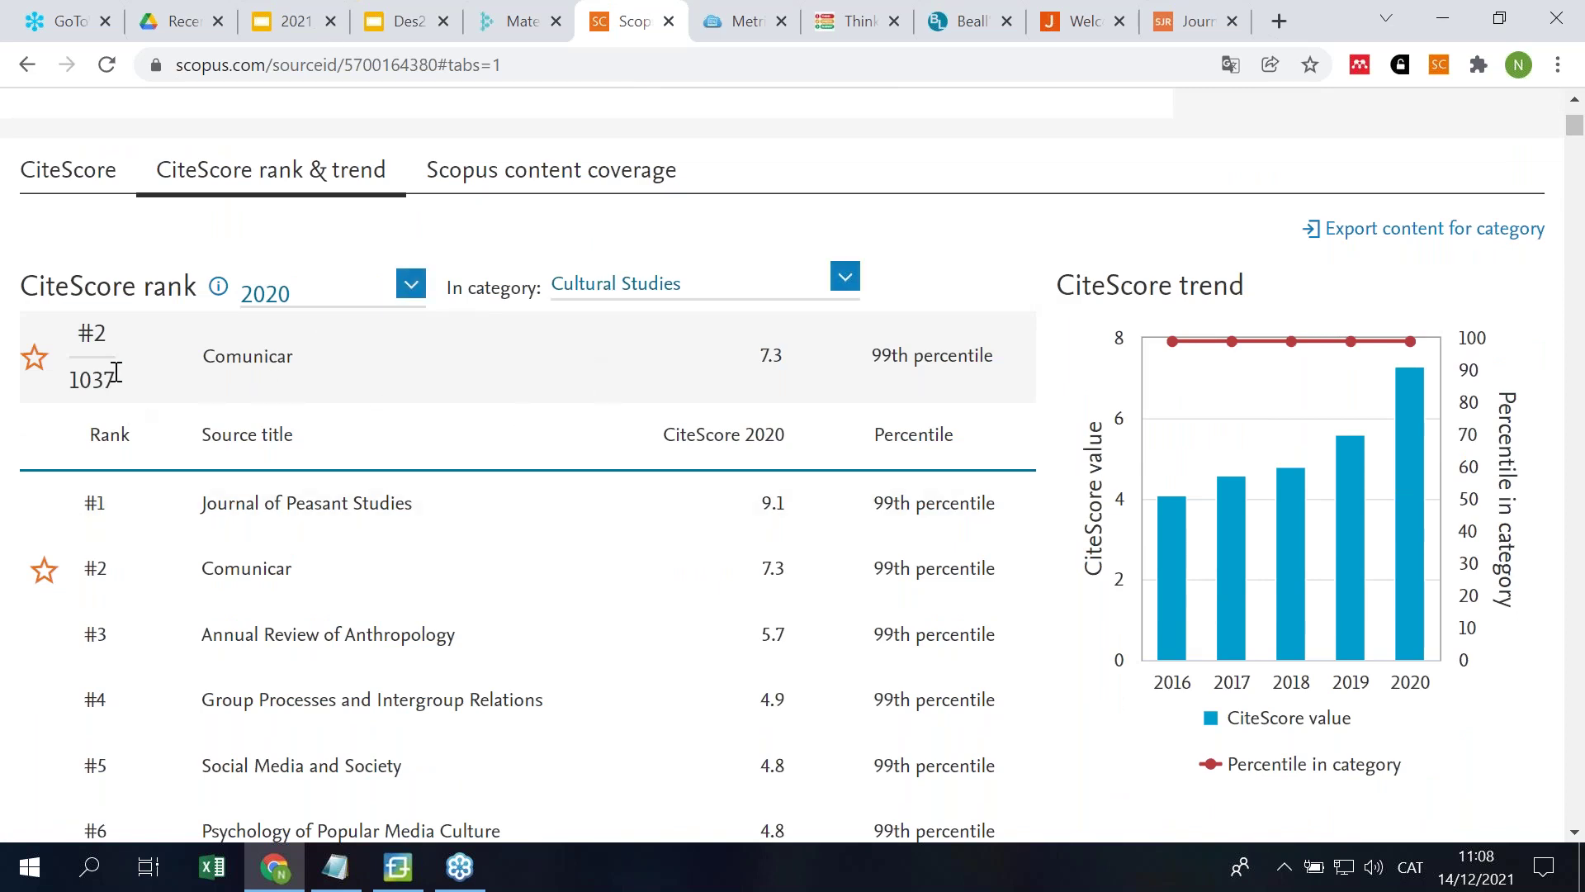
pyautogui.scroll(-4, 368, 421)
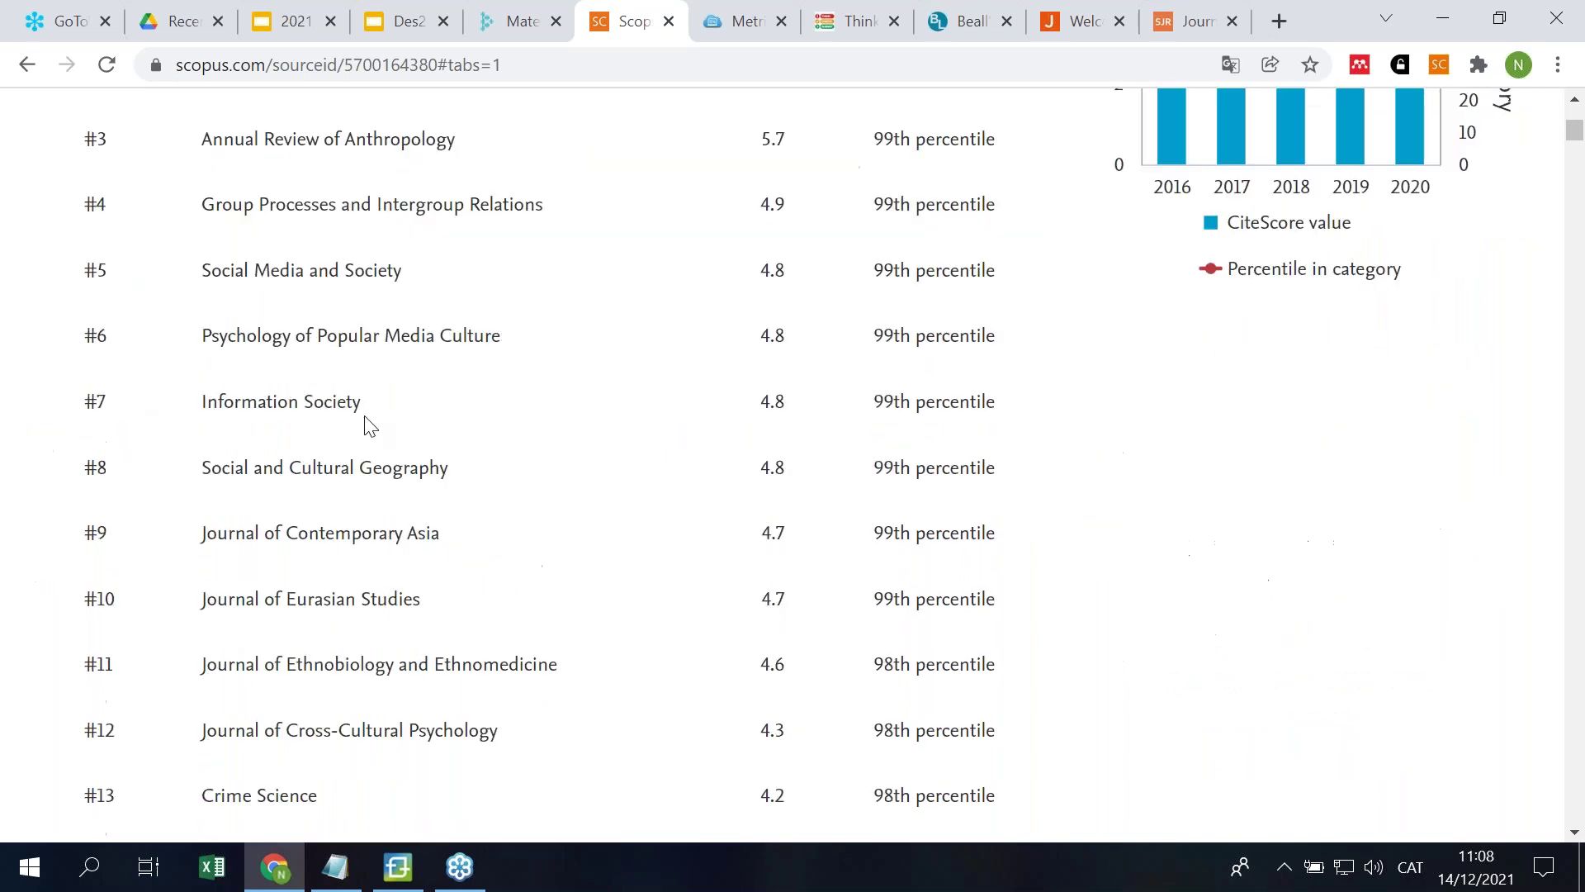
pyautogui.scroll(-10, 368, 423)
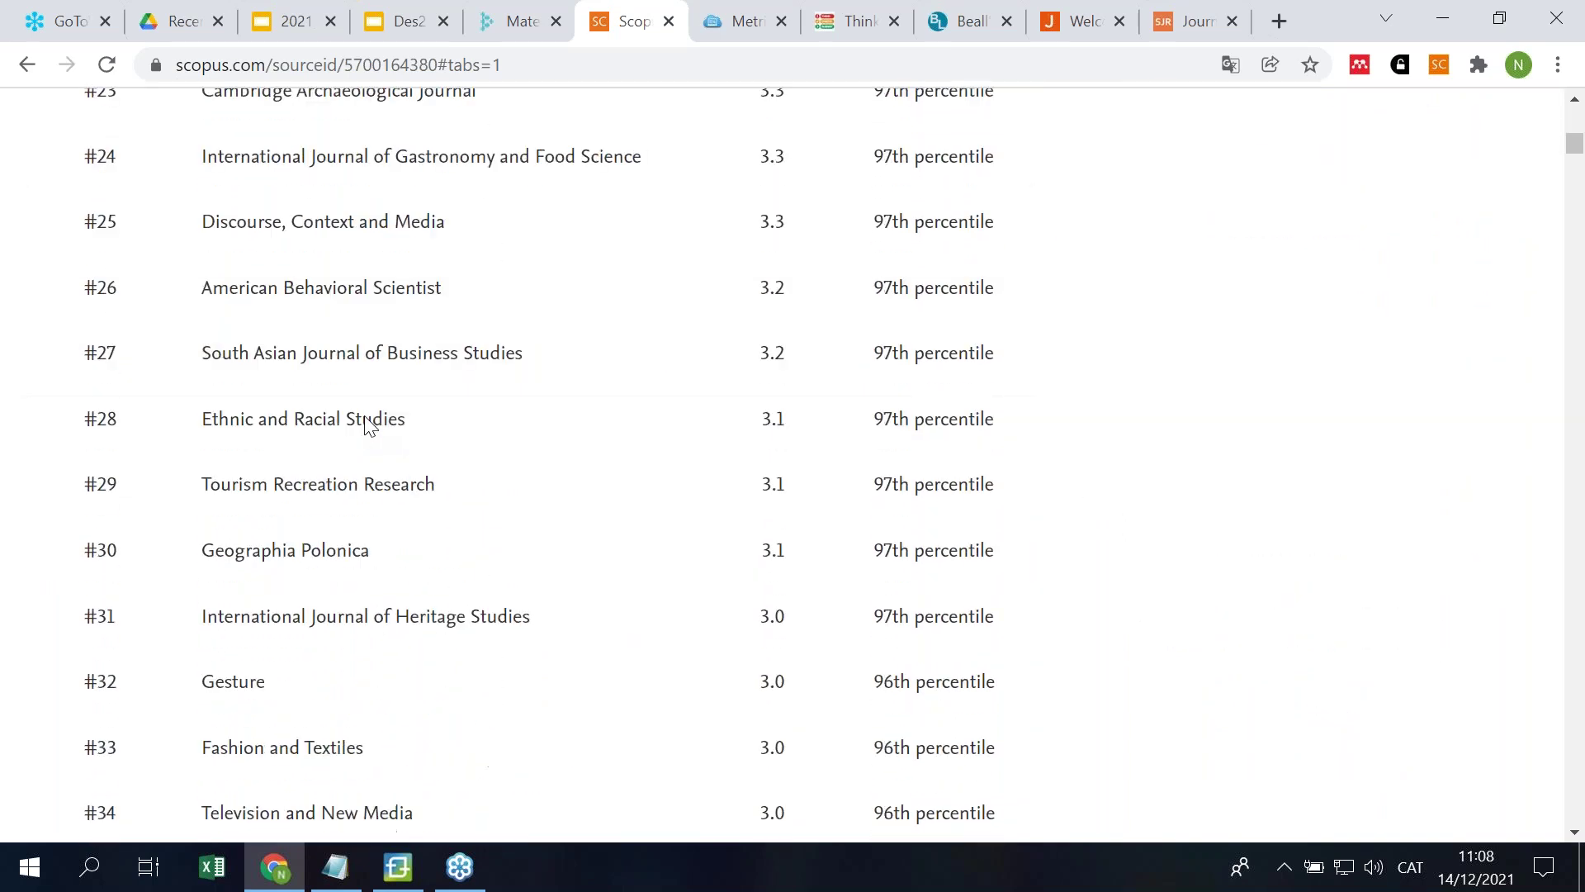
pyautogui.scroll(15, 369, 422)
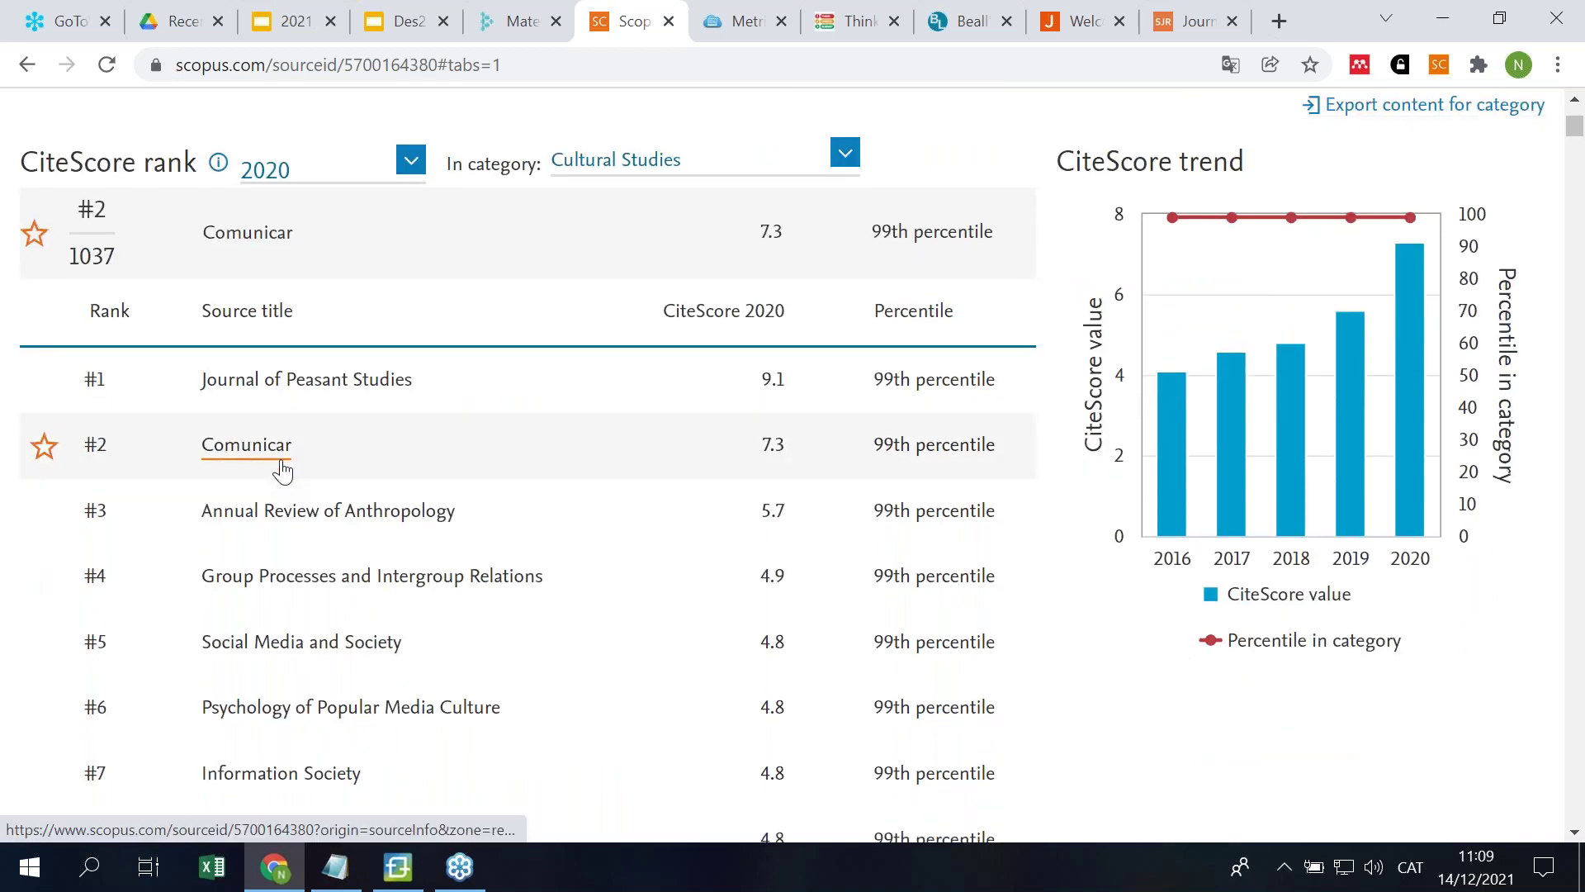
# Step: Change the CiteScore ranking category to Education and examine Comunicar's rank and CiteScore trend chart
pyautogui.click(846, 161)
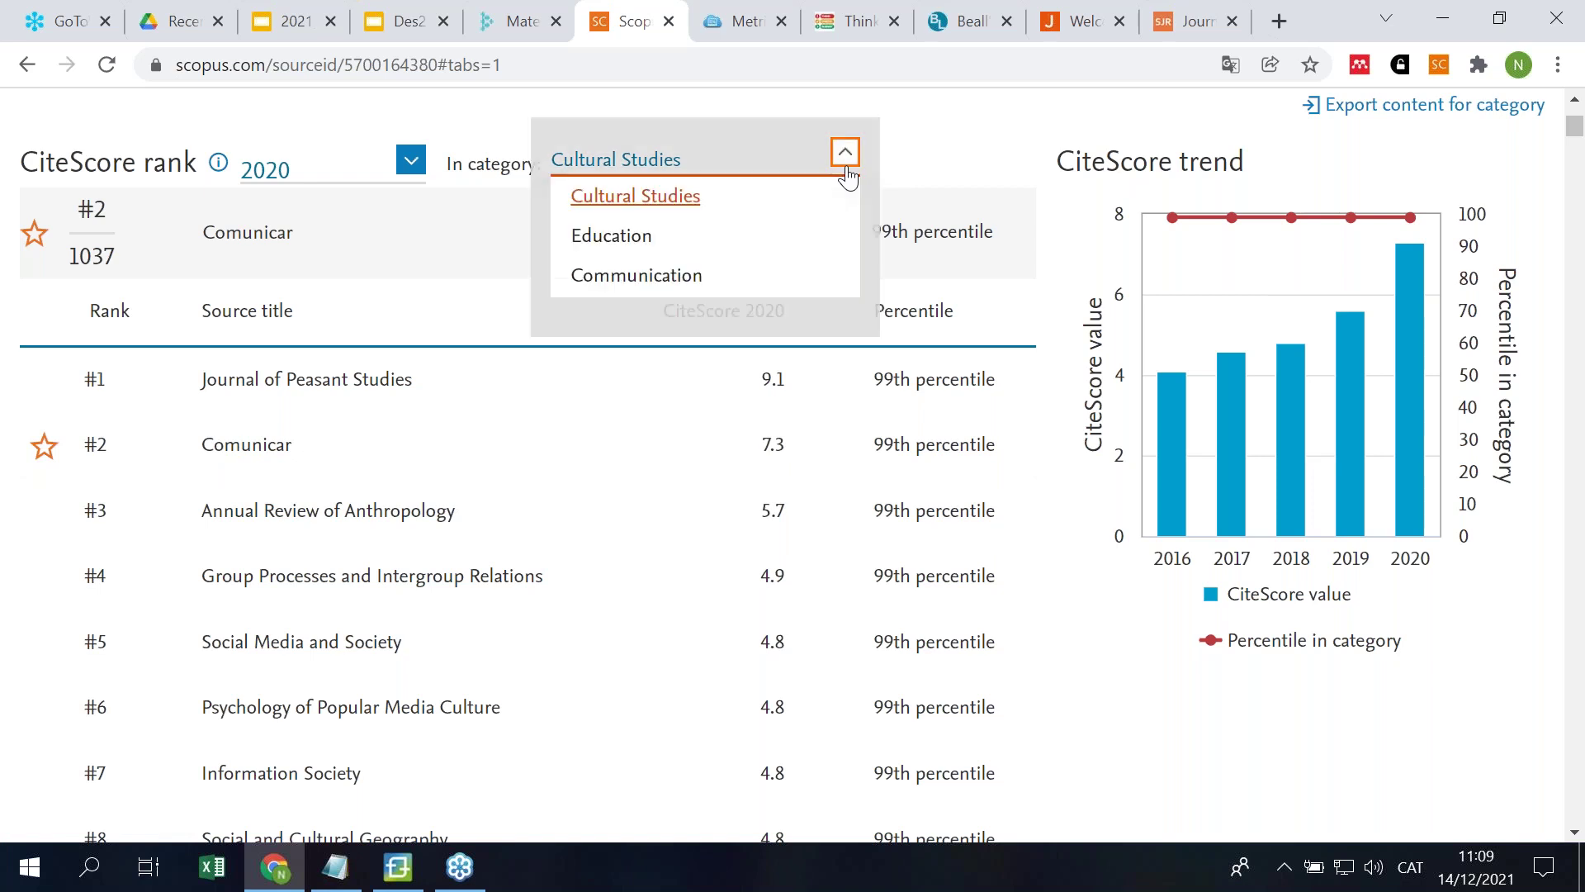
pyautogui.click(635, 246)
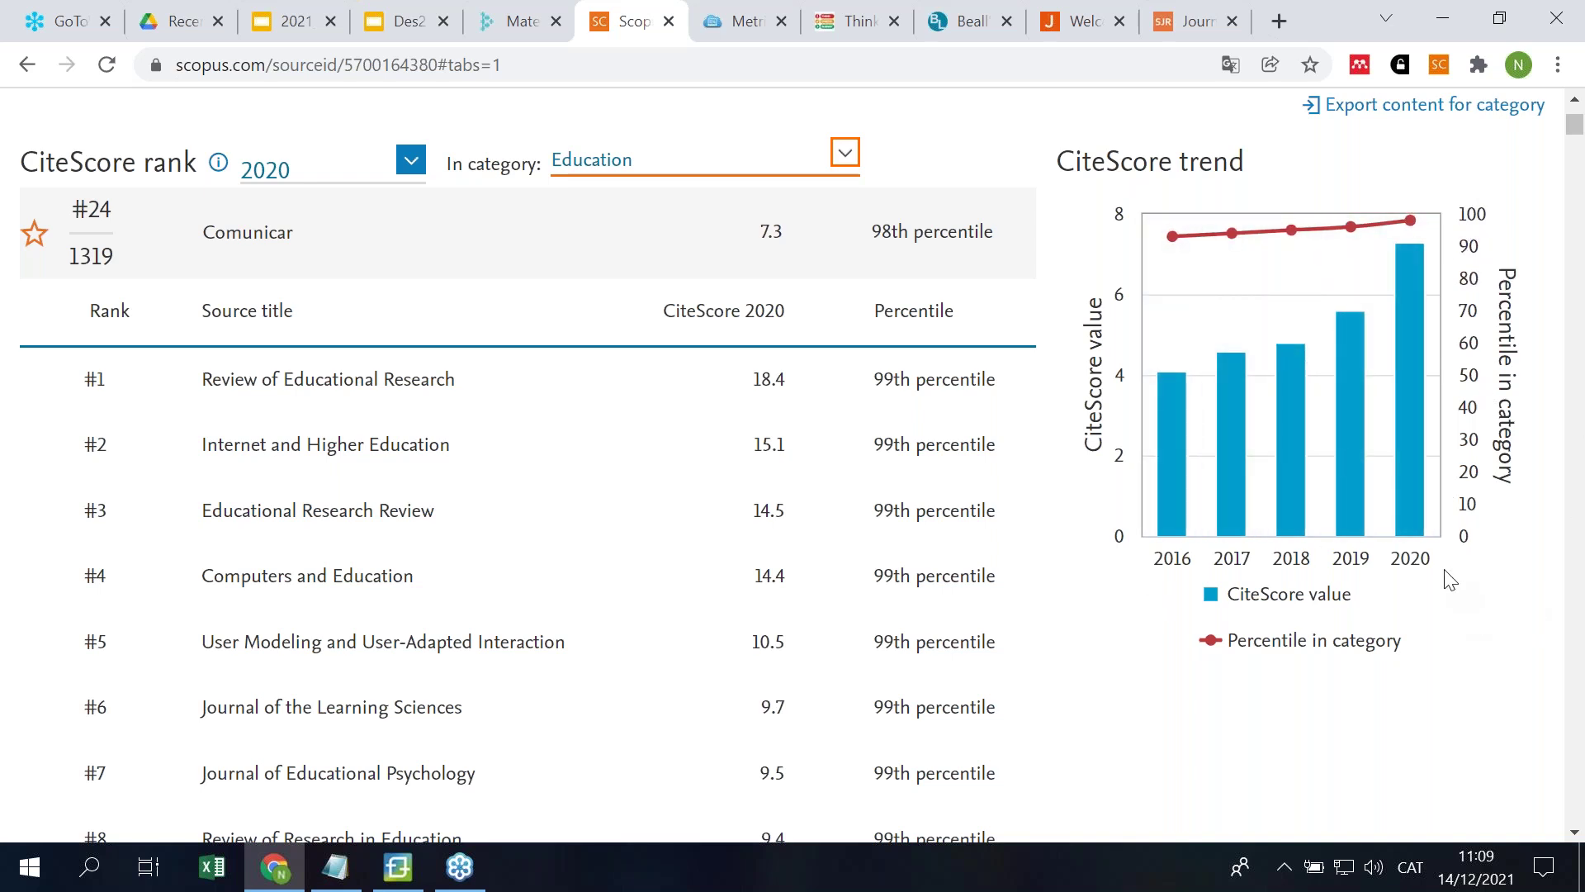
pyautogui.scroll(1, 1373, 266)
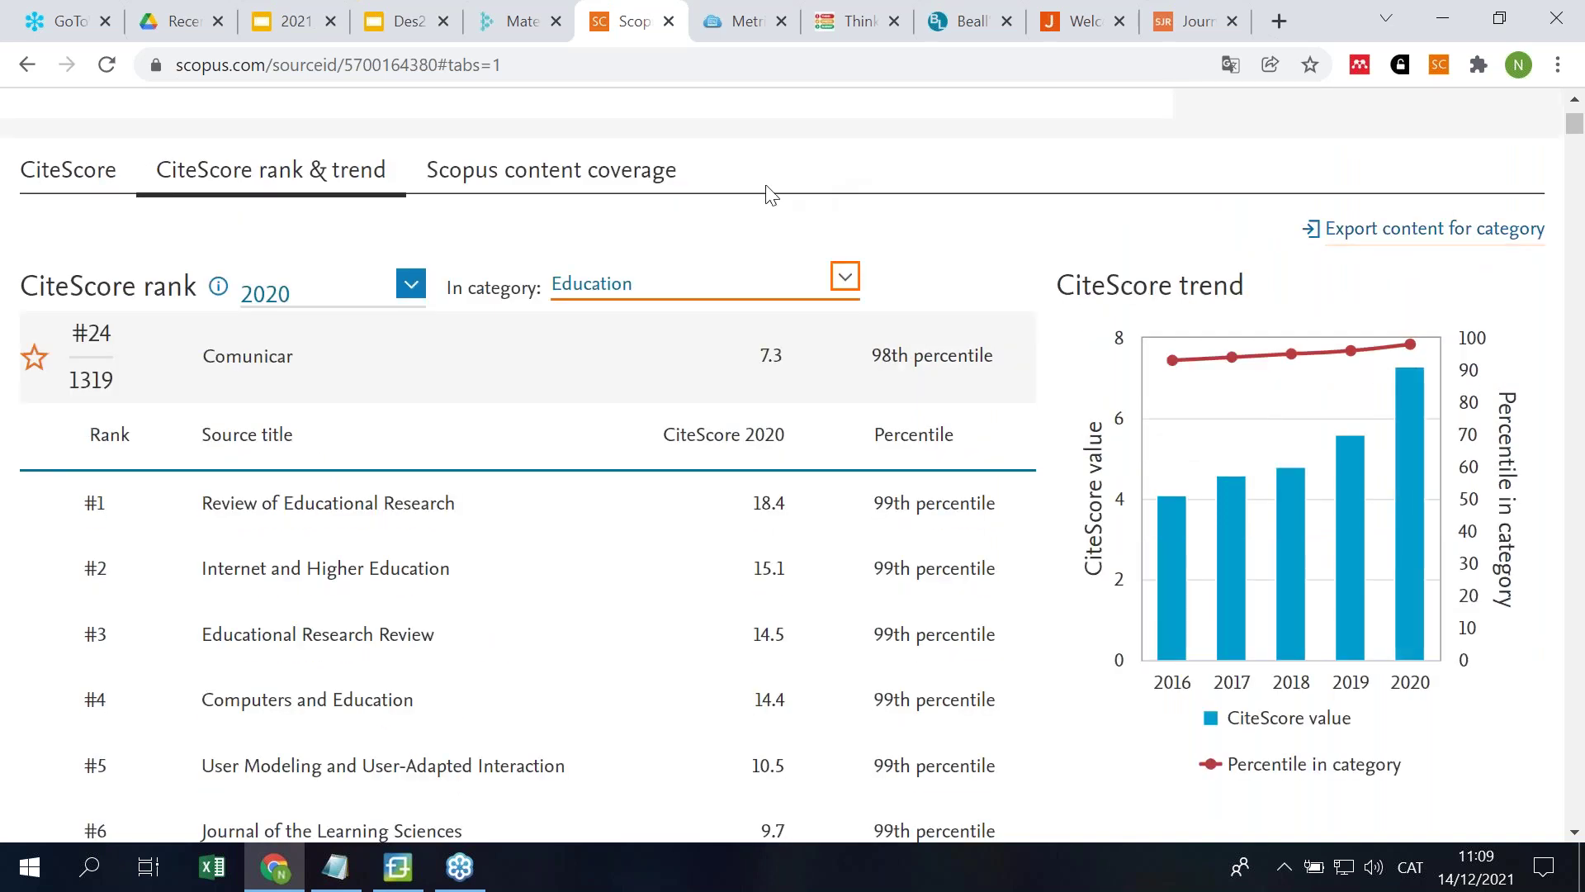
# Step: Show Comunicar's Scopus content coverage, highlight the year 2019, and open that year's citation overview
pyautogui.click(587, 189)
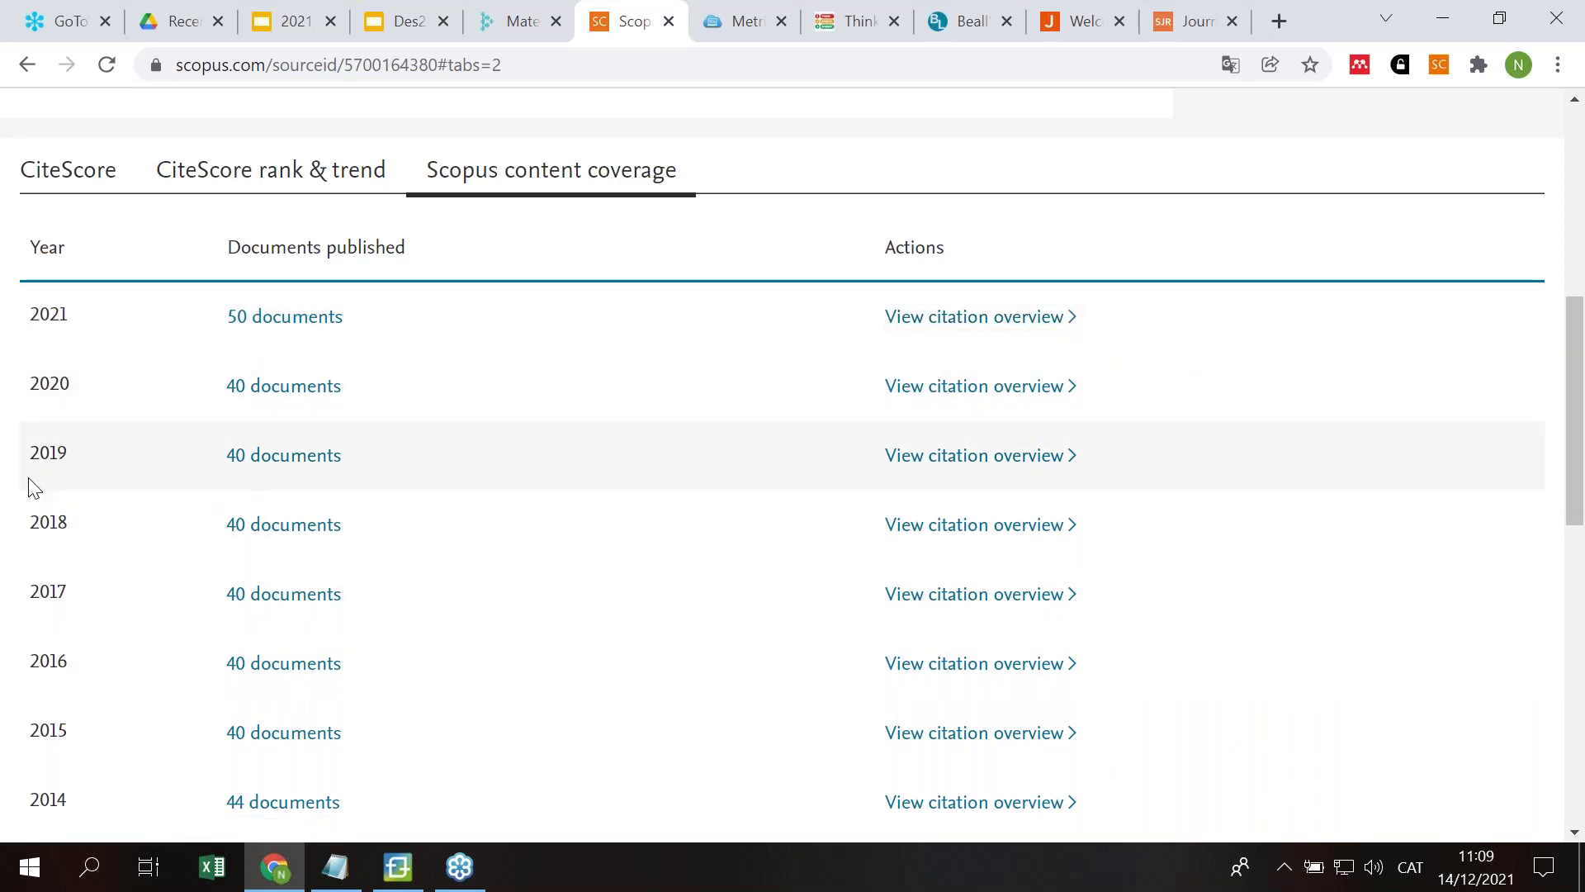
pyautogui.moveTo(36, 455); pyautogui.dragTo(69, 453)
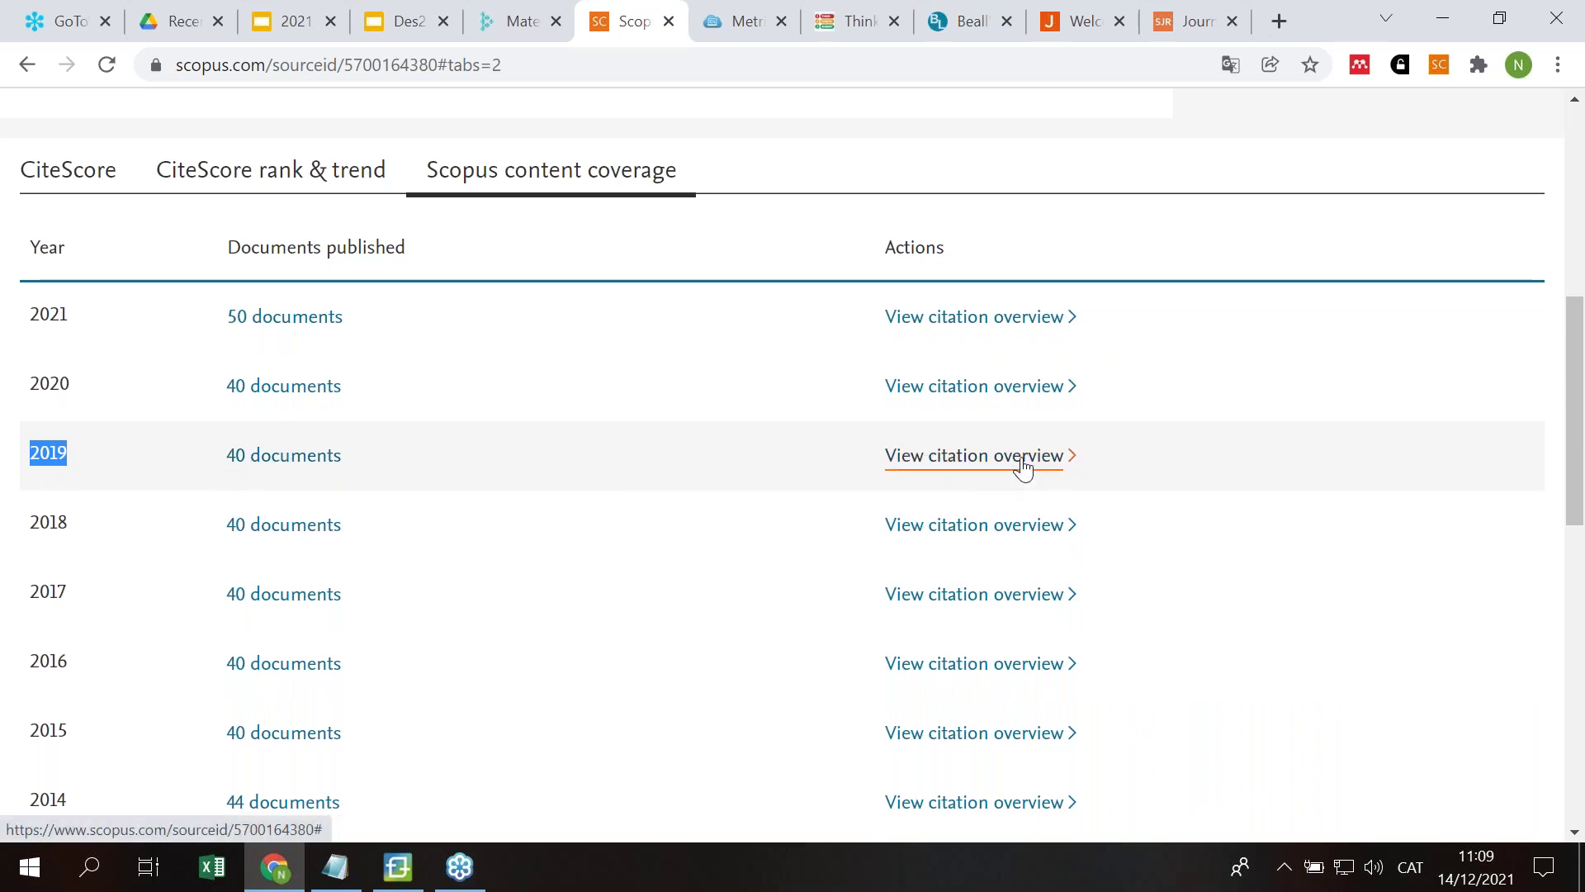
pyautogui.click(974, 455)
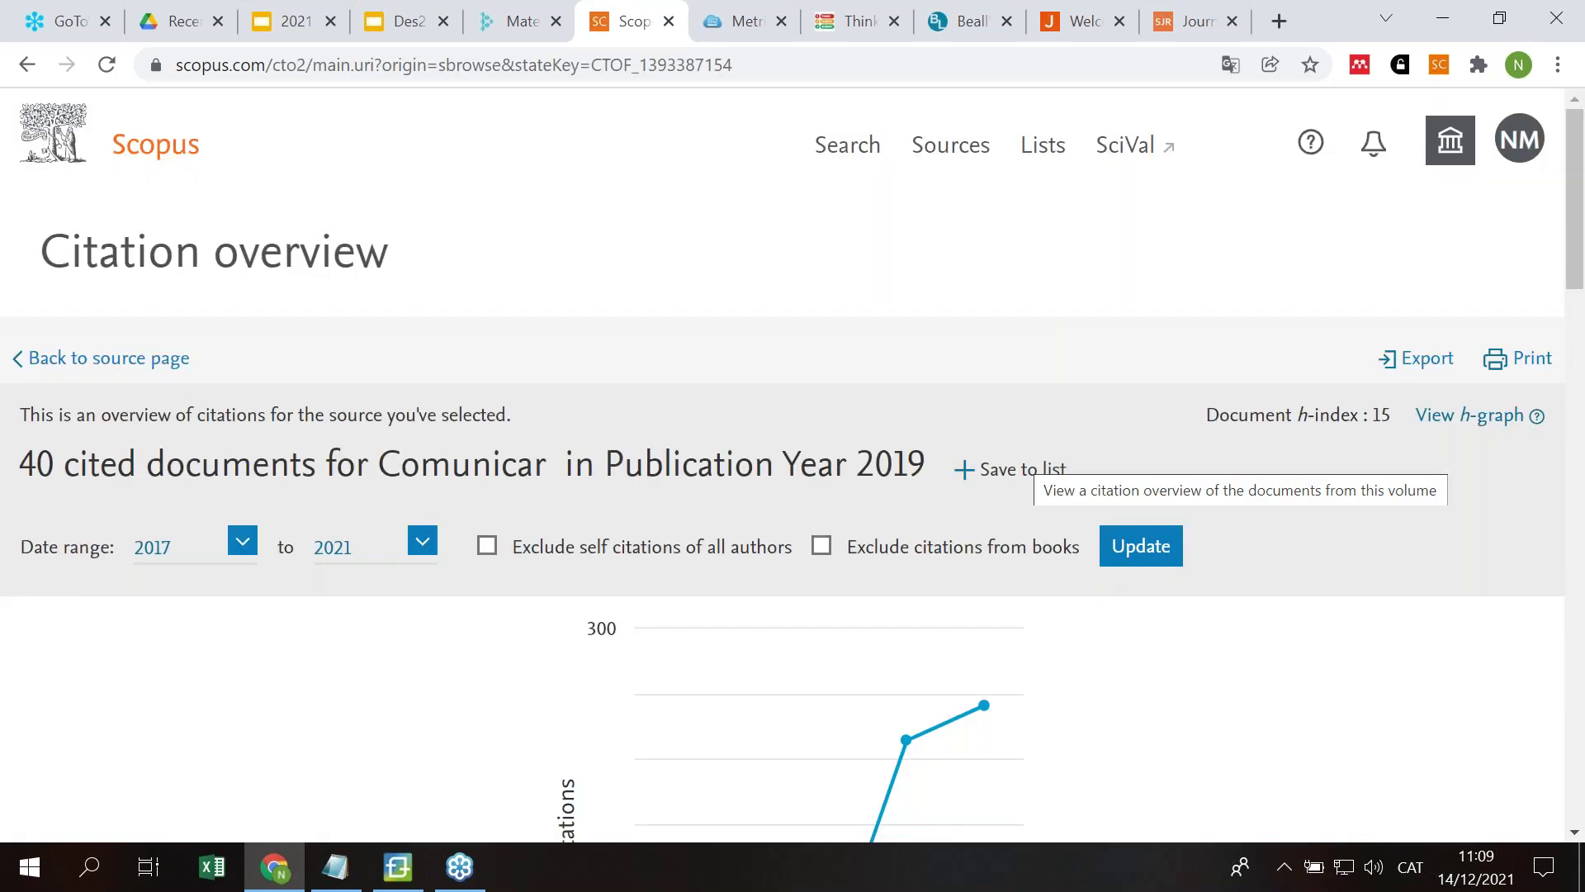
# Step: Look through the 2019 citation overview, examining the citations-per-year graph and the table of cited documents
pyautogui.scroll(-5, 1133, 312)
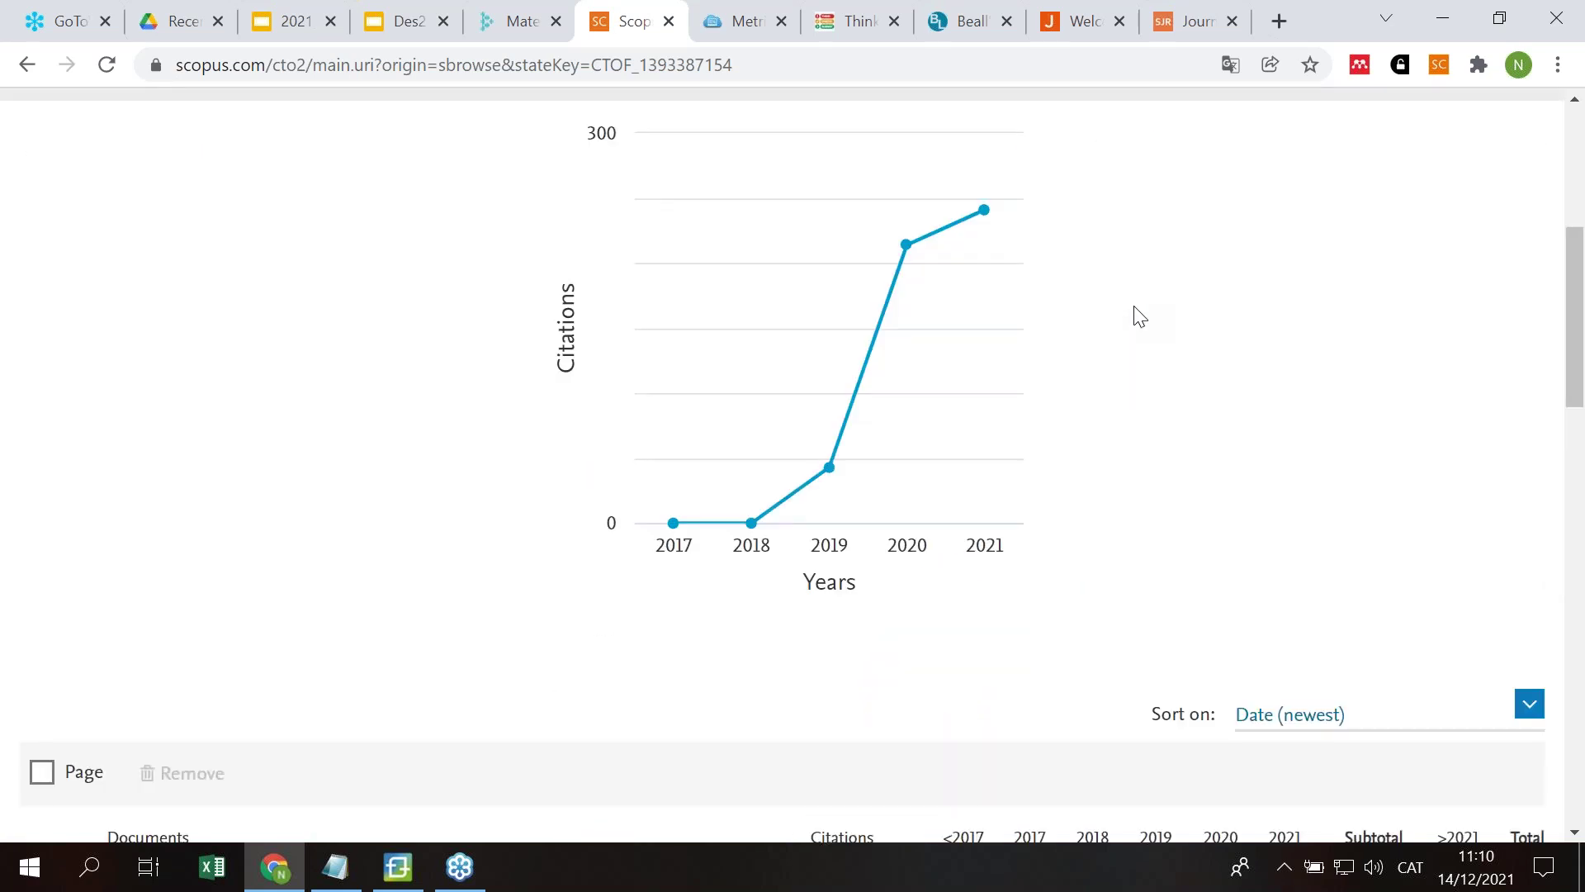
pyautogui.scroll(-4, 1133, 315)
pyautogui.scroll(-4, 195, 223)
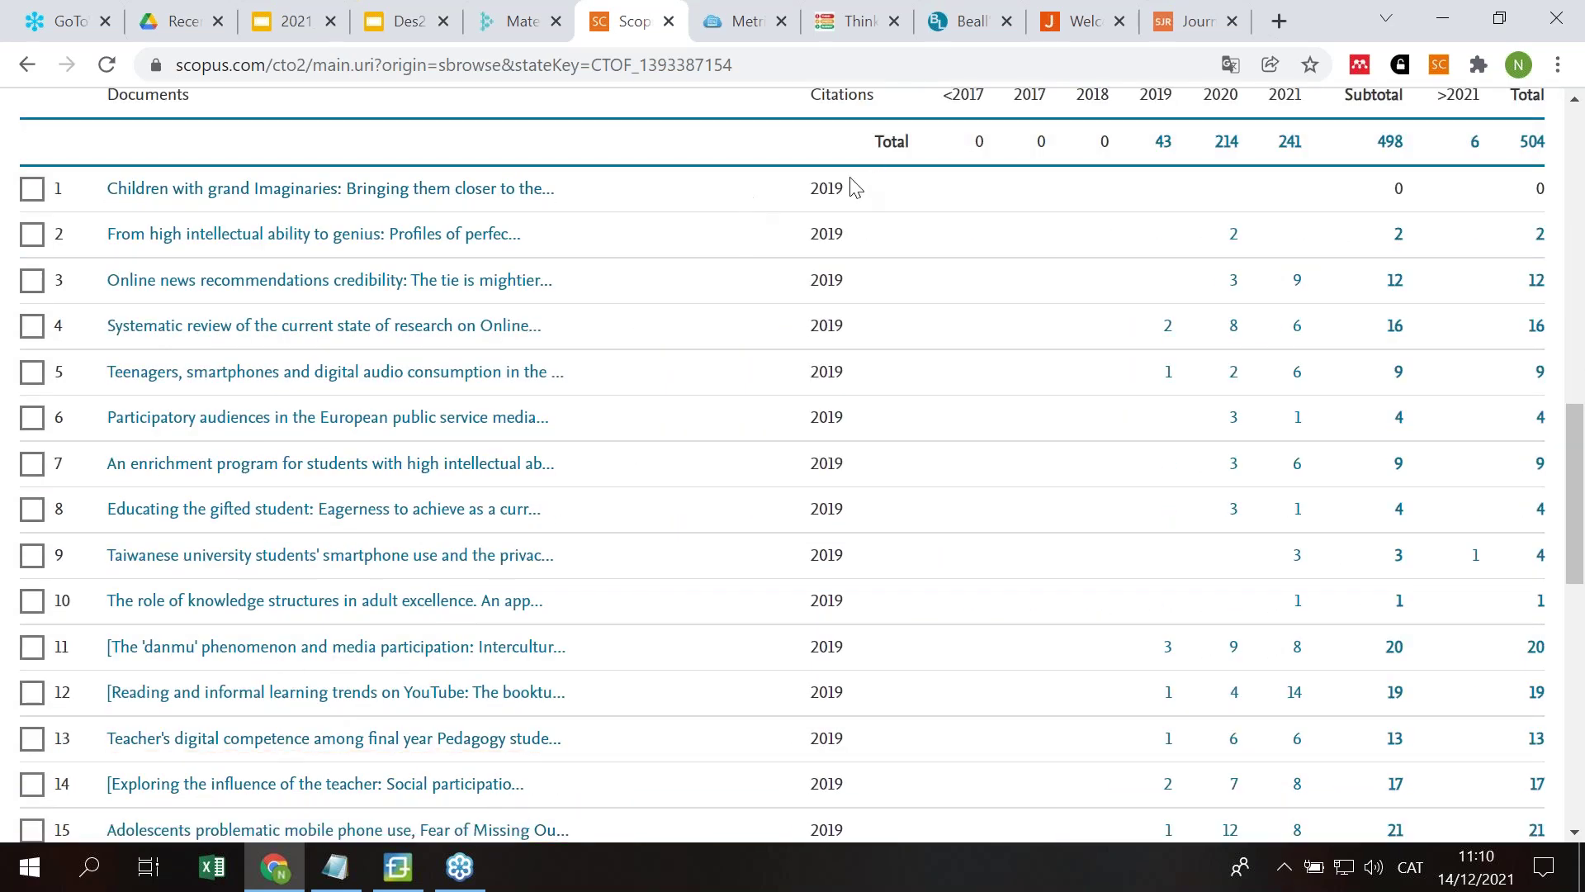
pyautogui.scroll(1, 957, 276)
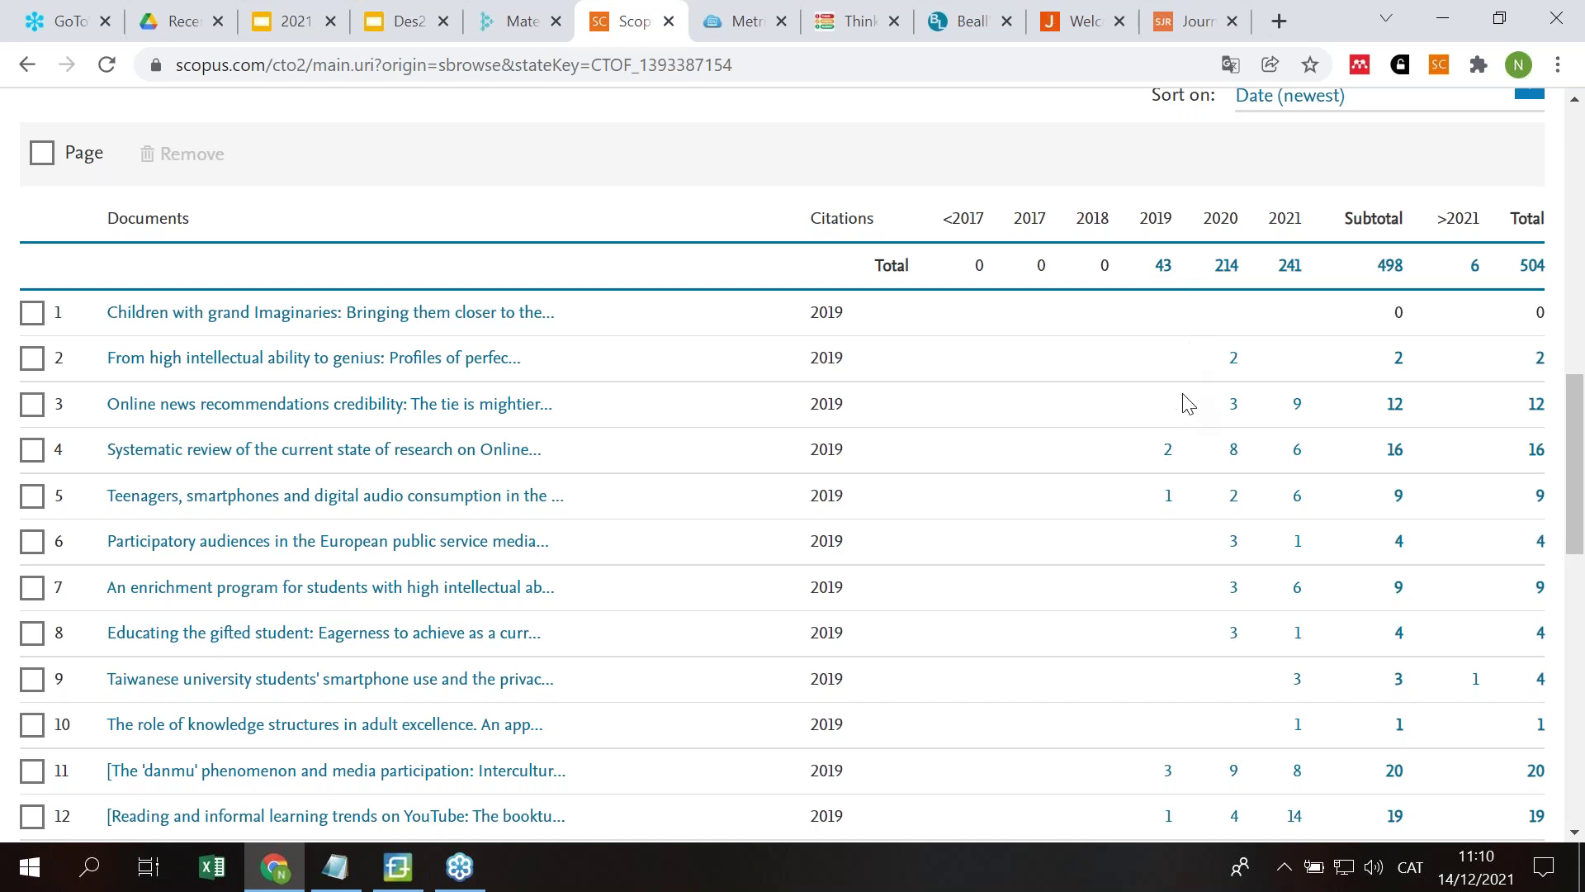
pyautogui.scroll(2, 1343, 454)
pyautogui.scroll(6, 1263, 446)
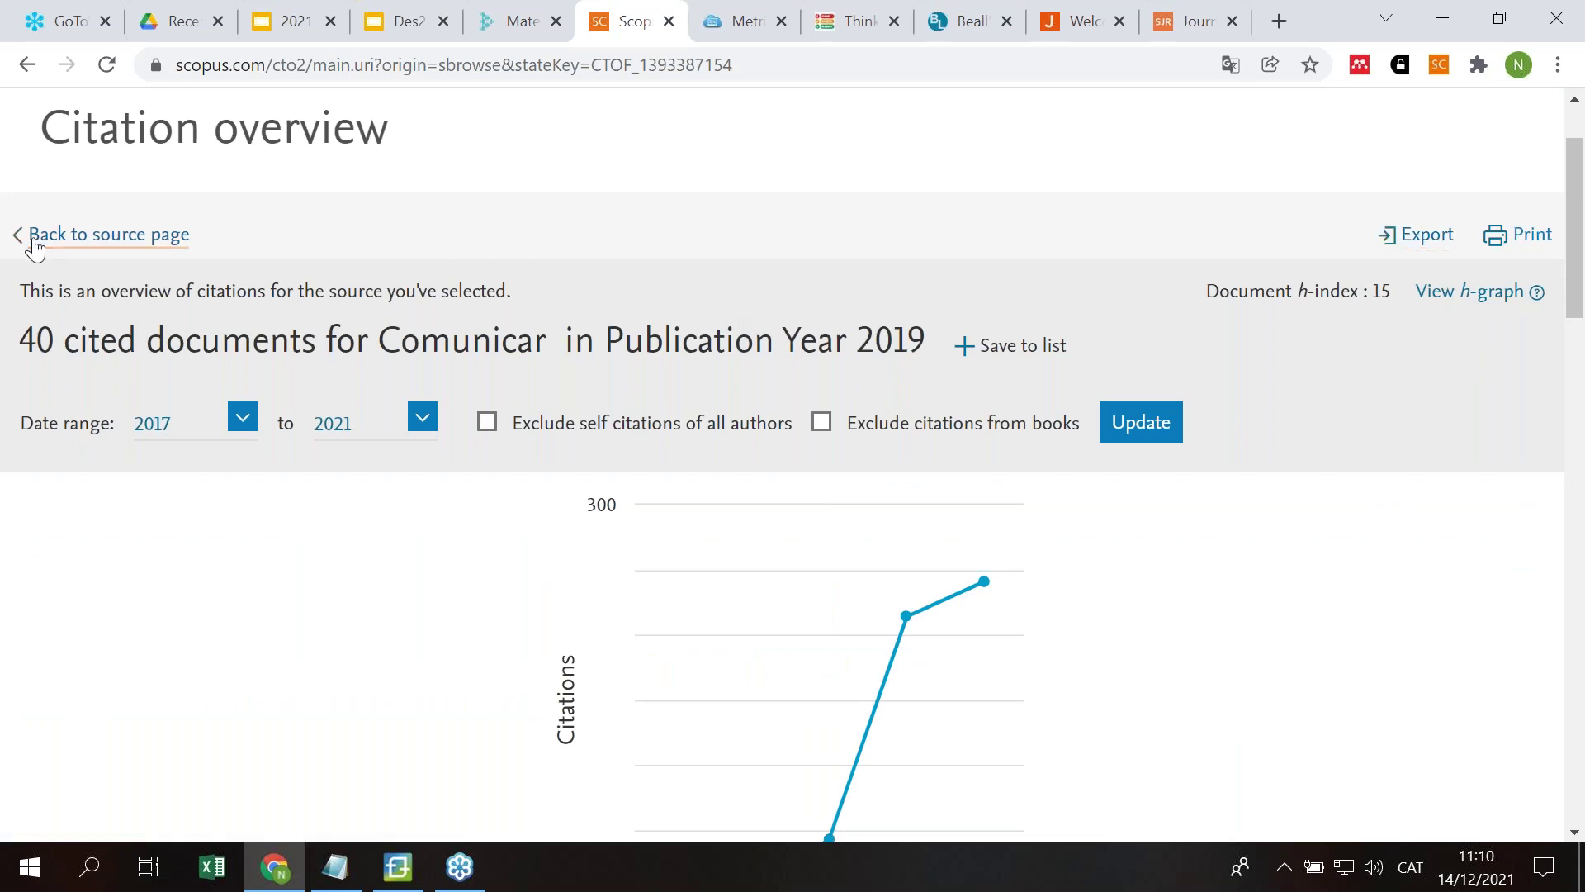
# Step: Return to Comunicar's source page and view the journal details with the CiteScore, SJR and SNIP 2020 values
pyautogui.click(76, 240)
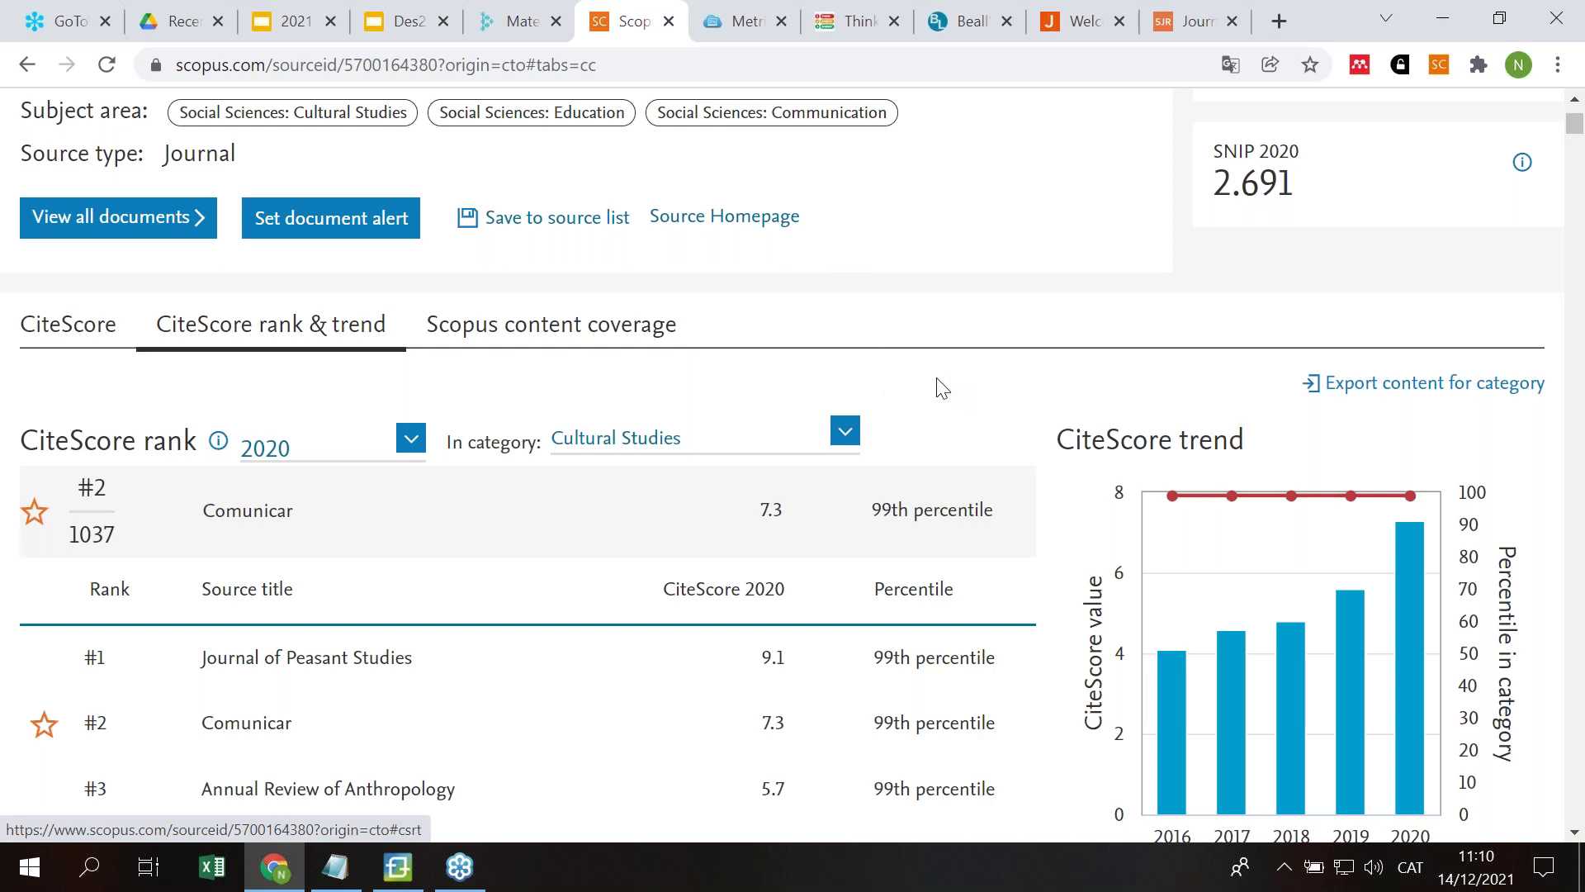
pyautogui.scroll(3, 761, 275)
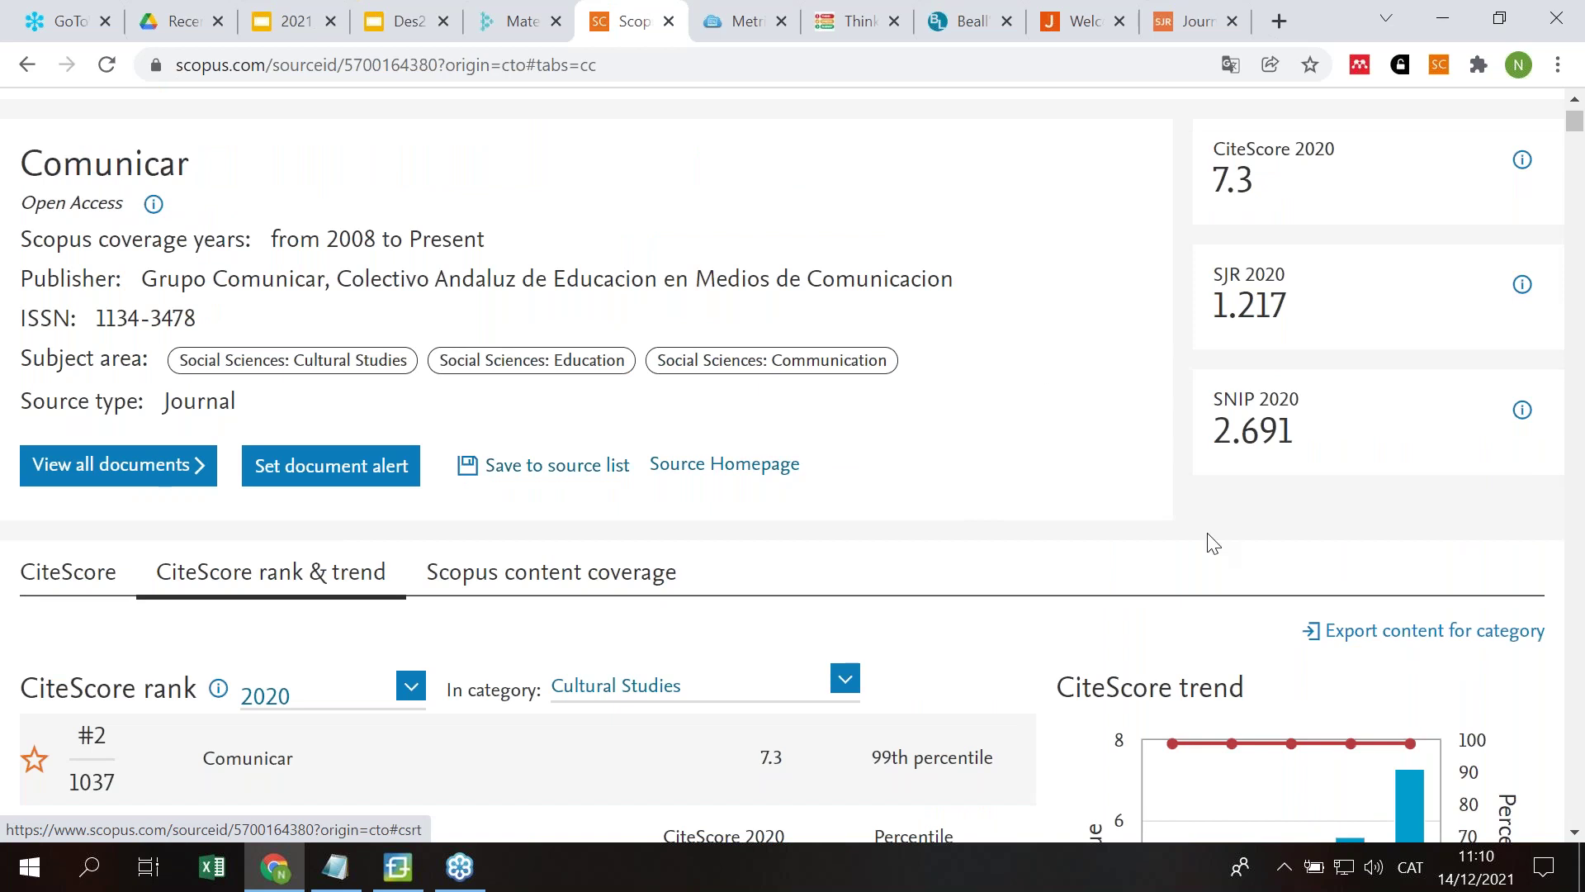
pyautogui.scroll(1, 1118, 518)
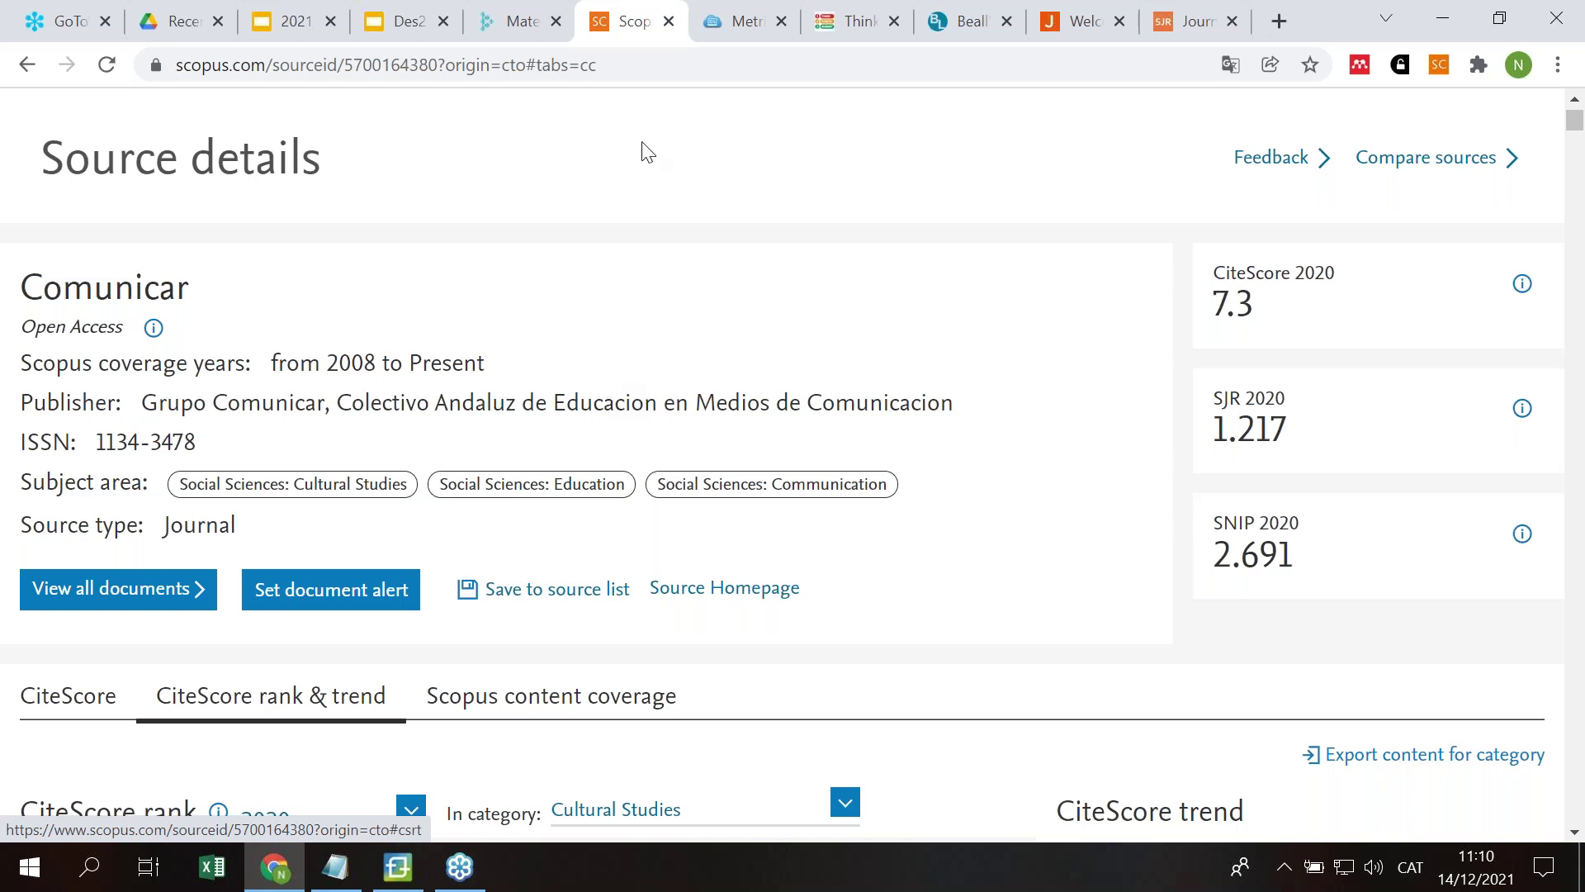
# Step: Switch to the Think. Check. Submit. site, open its Journals checklist and read through the Think section to the Check list
pyautogui.click(847, 23)
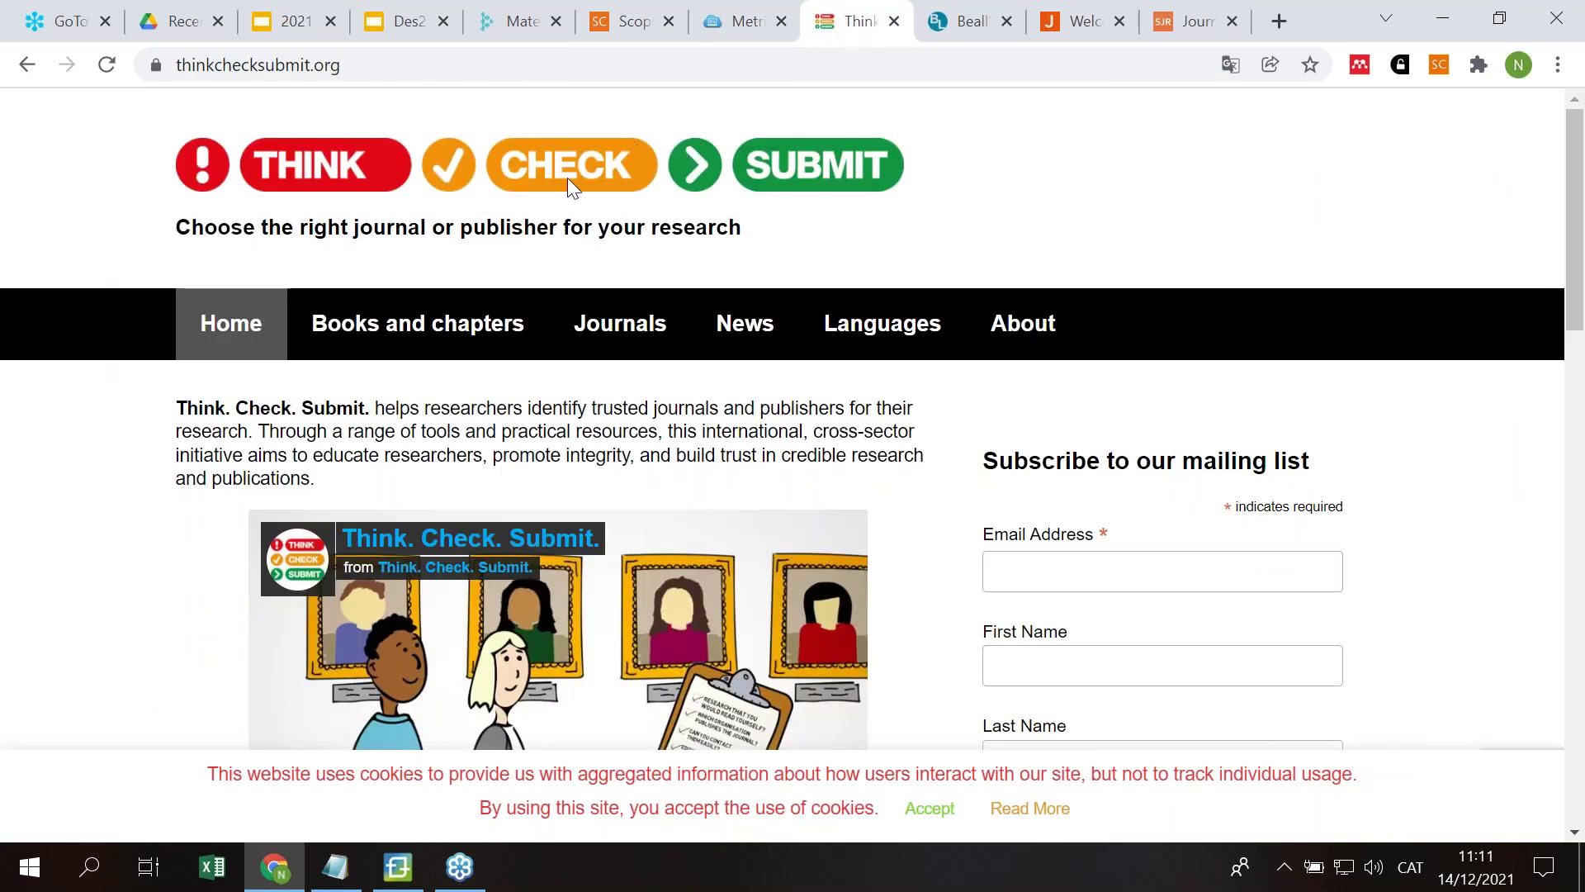
pyautogui.click(621, 339)
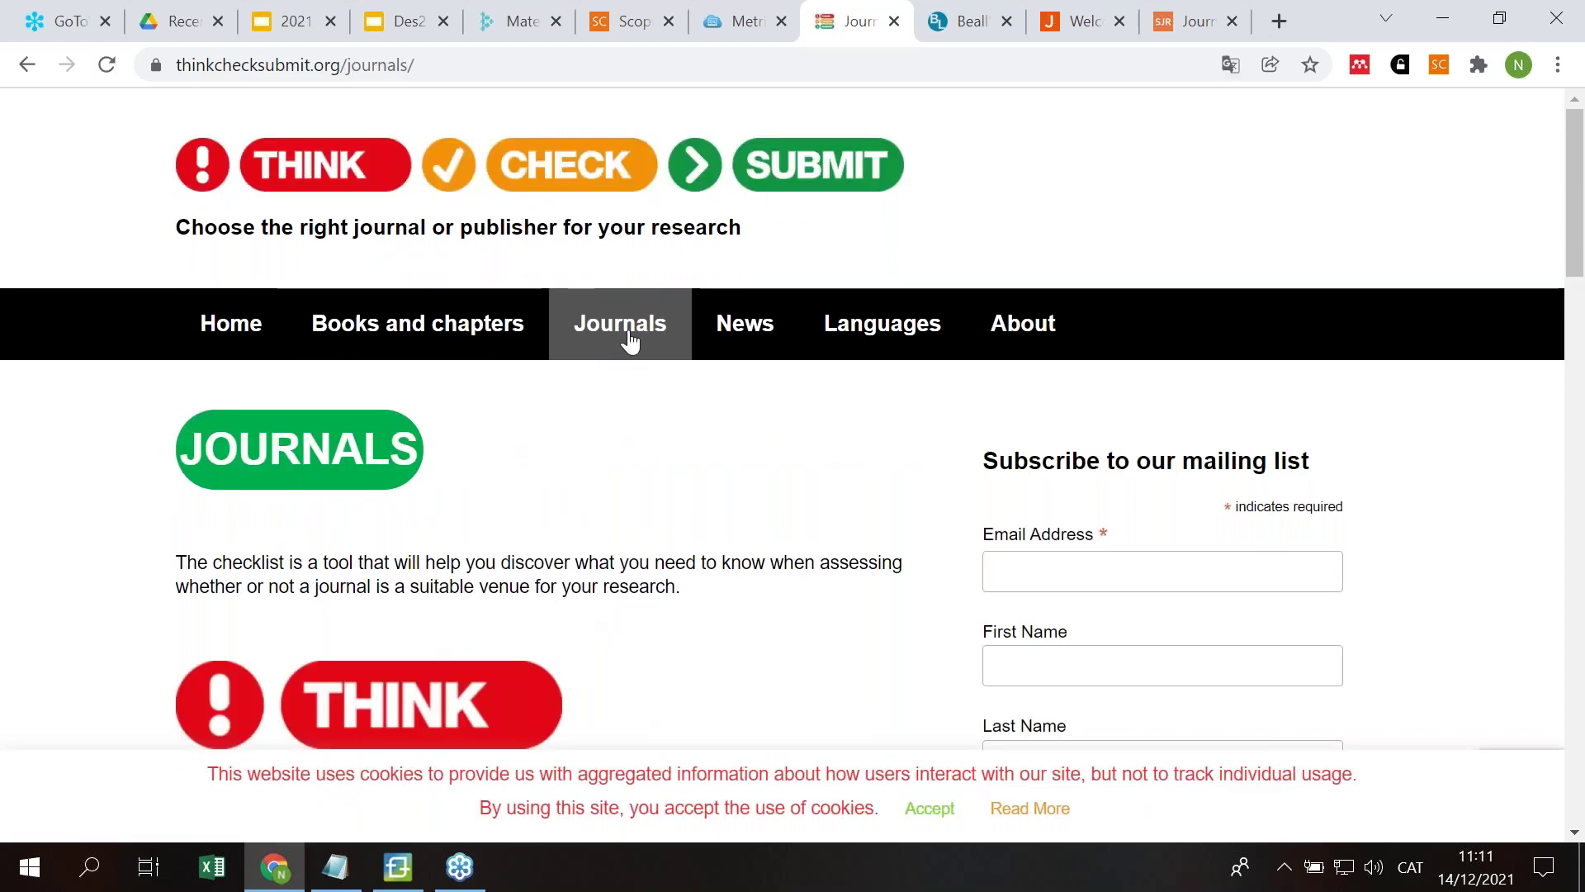
pyautogui.scroll(-7, 791, 404)
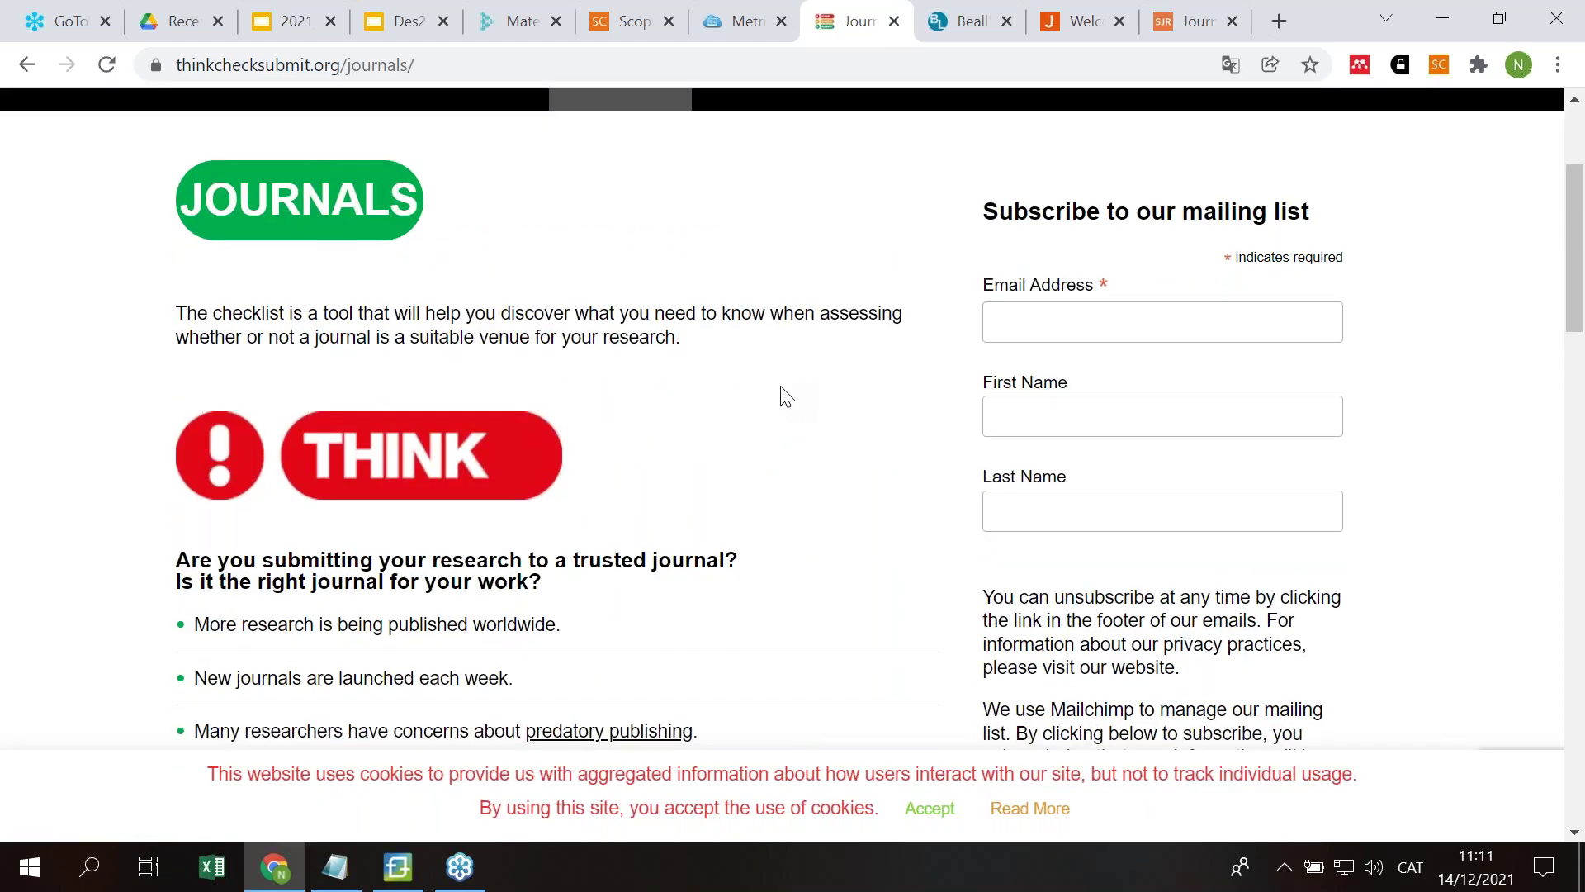
pyautogui.scroll(3, 784, 396)
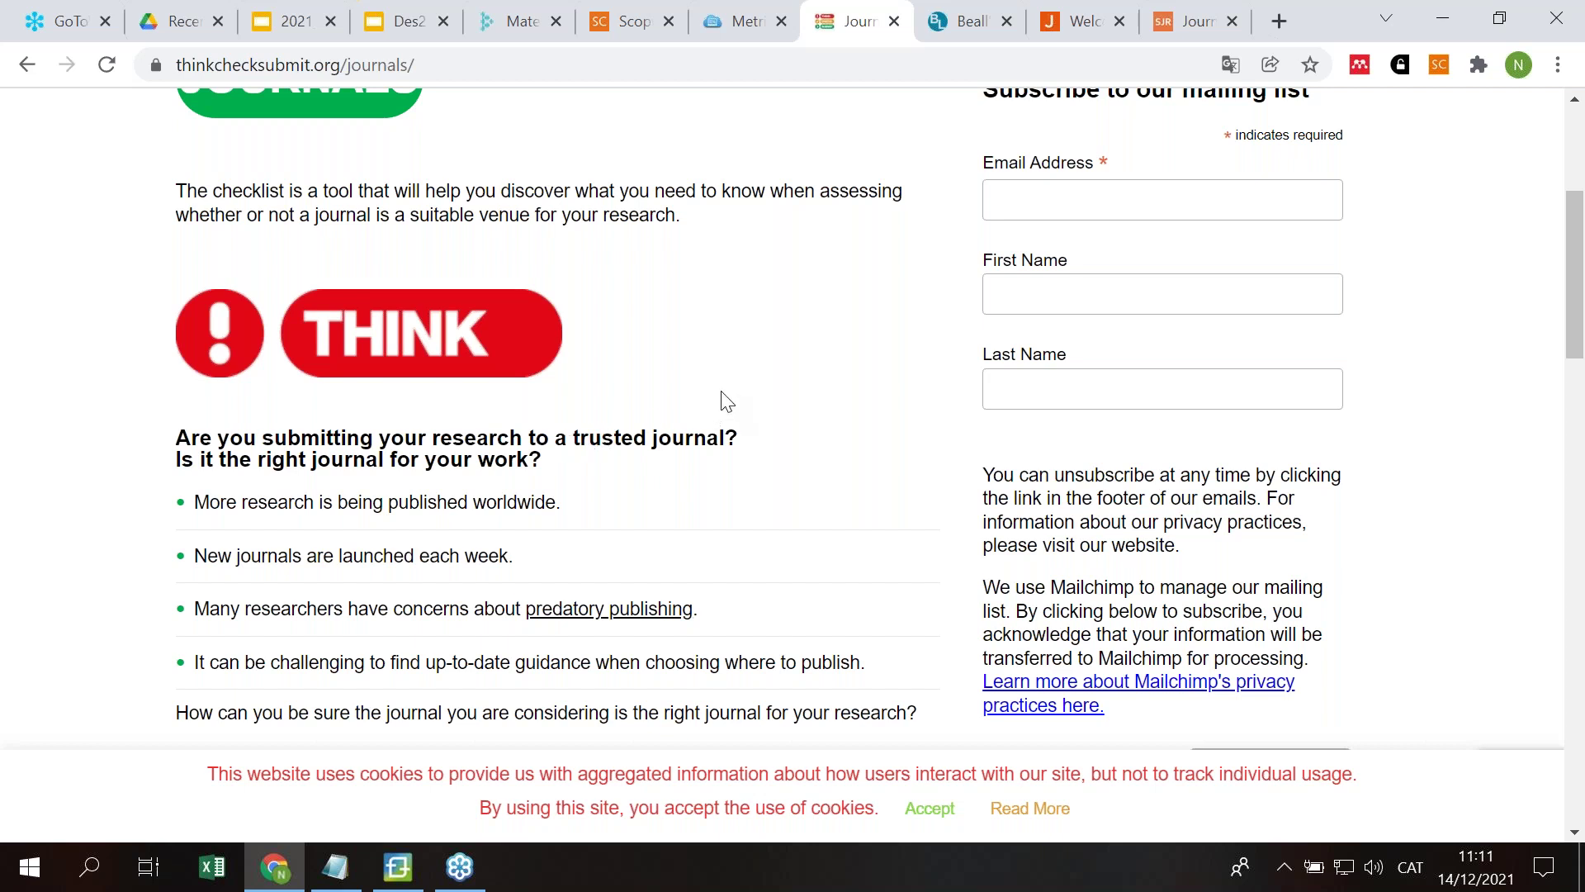
pyautogui.scroll(-3, 721, 402)
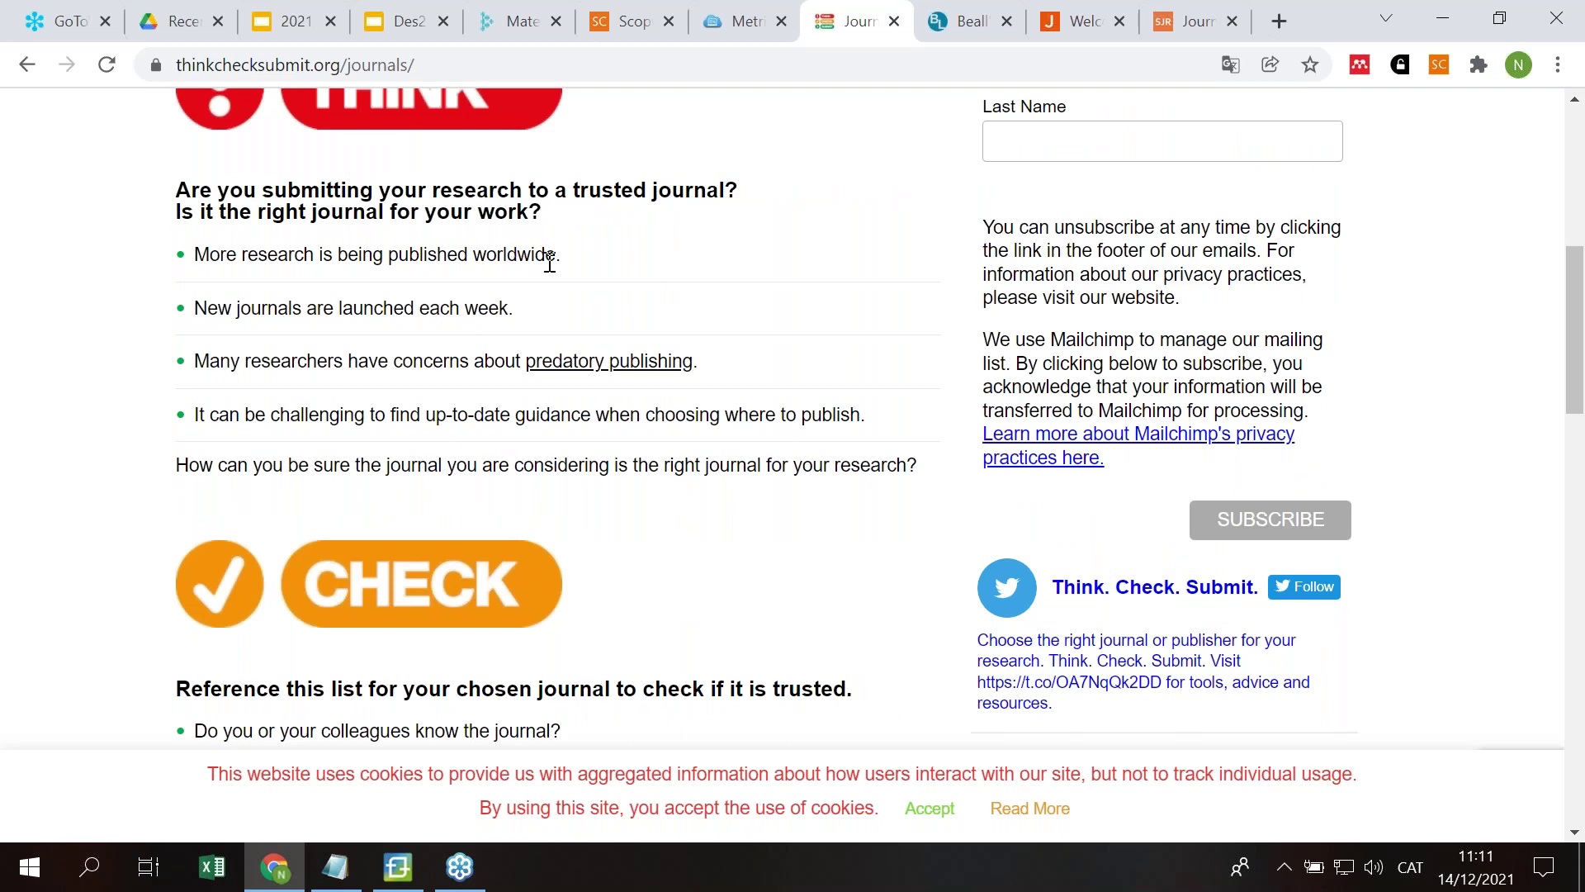
pyautogui.scroll(-6, 549, 261)
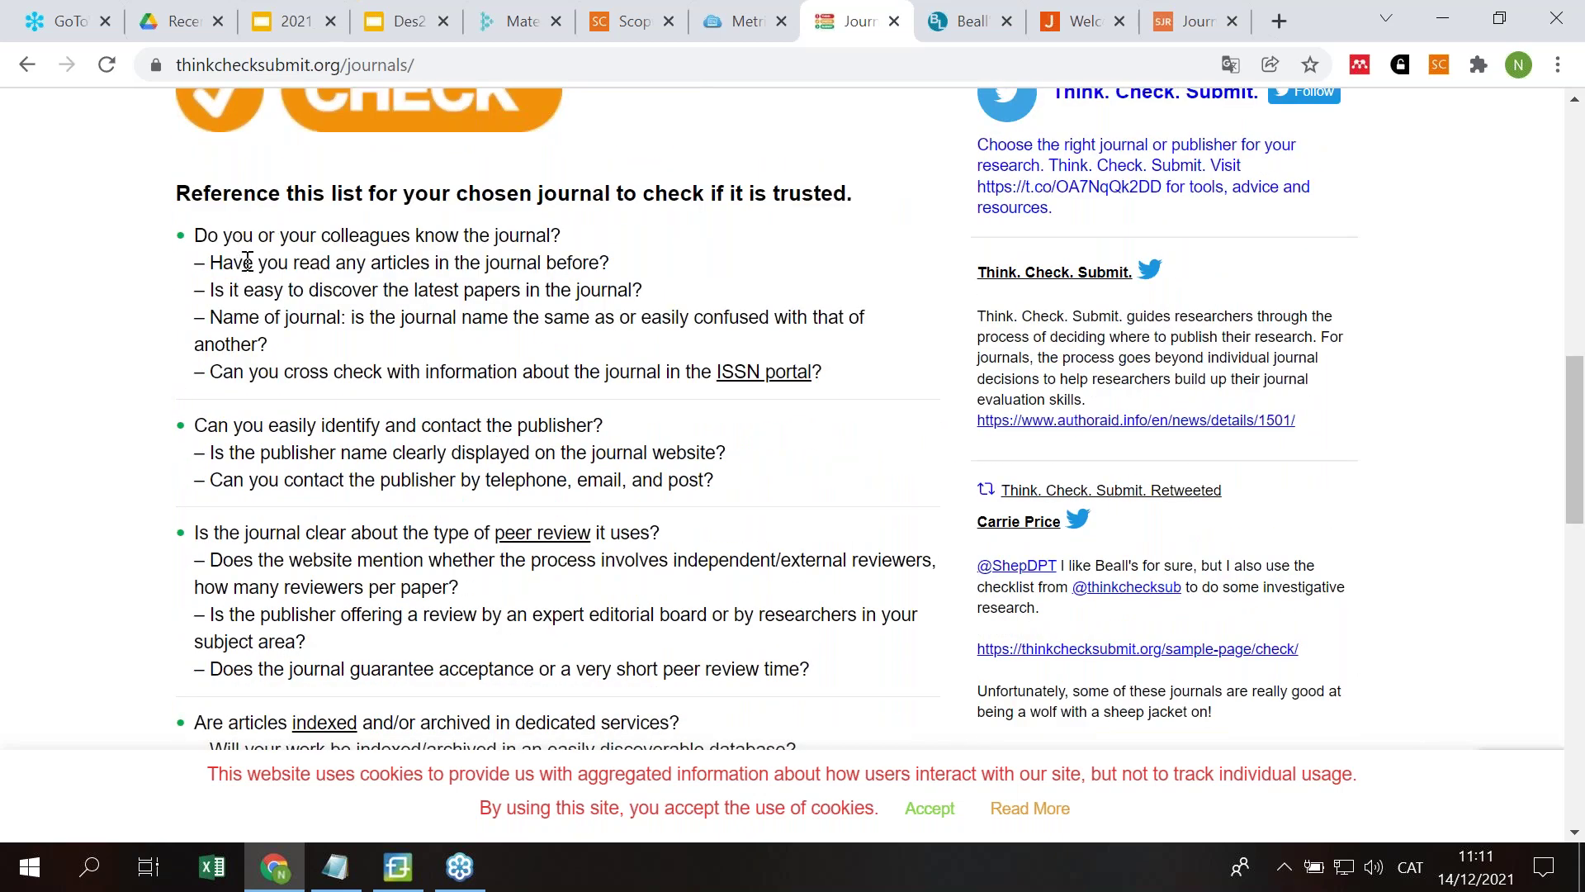
# Step: Highlight the checklist questions on knowing the journal, contacting the publisher and the type of peer review used
pyautogui.moveTo(201, 235); pyautogui.dragTo(587, 236)
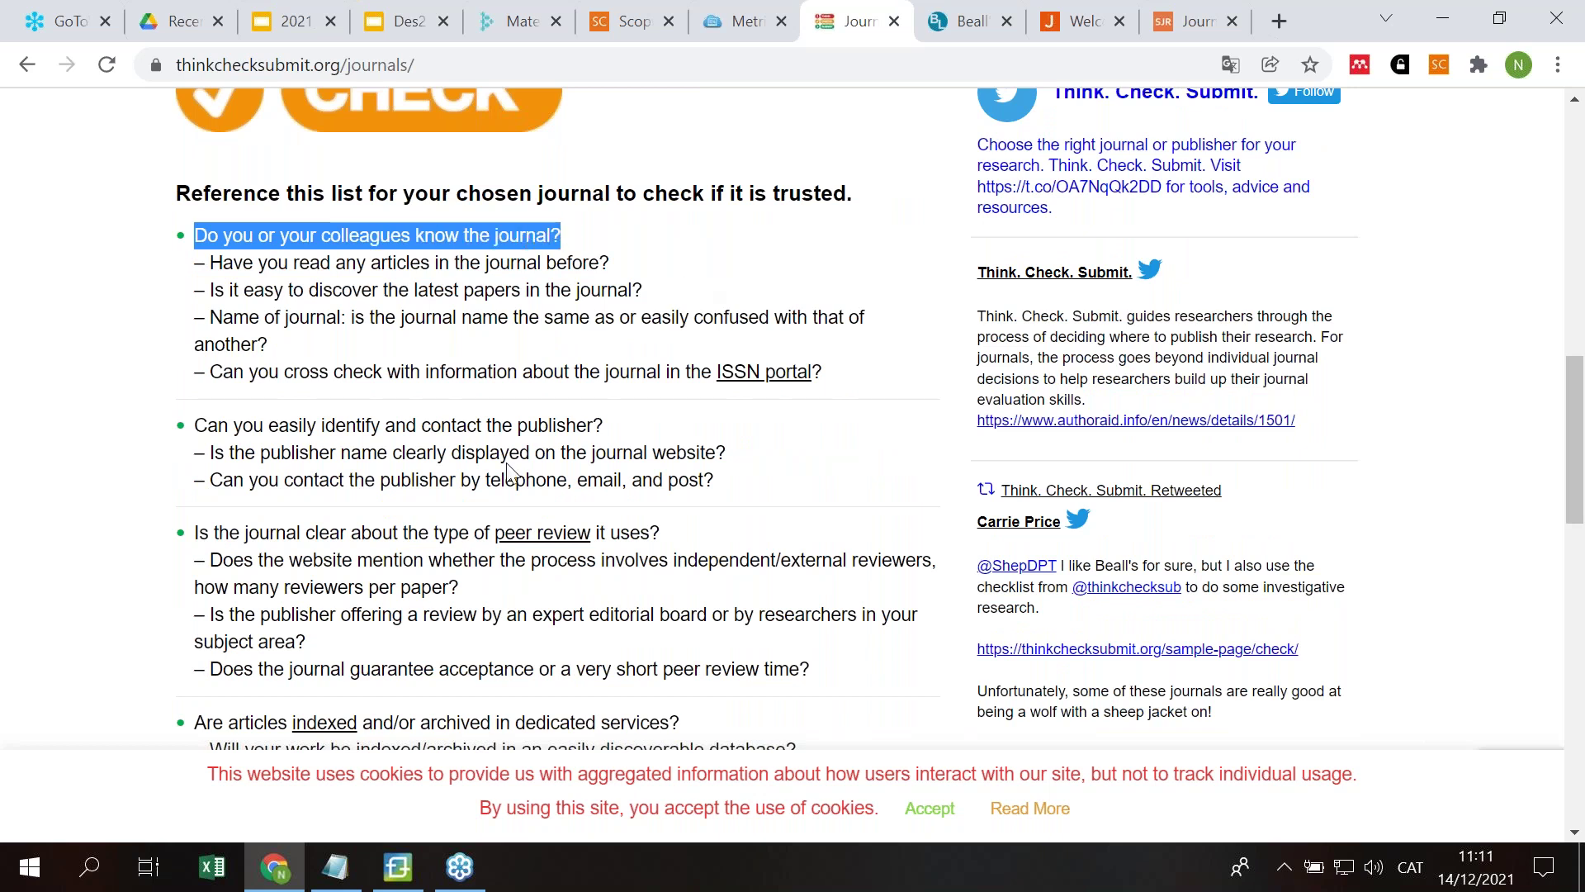
pyautogui.moveTo(197, 426); pyautogui.dragTo(562, 423)
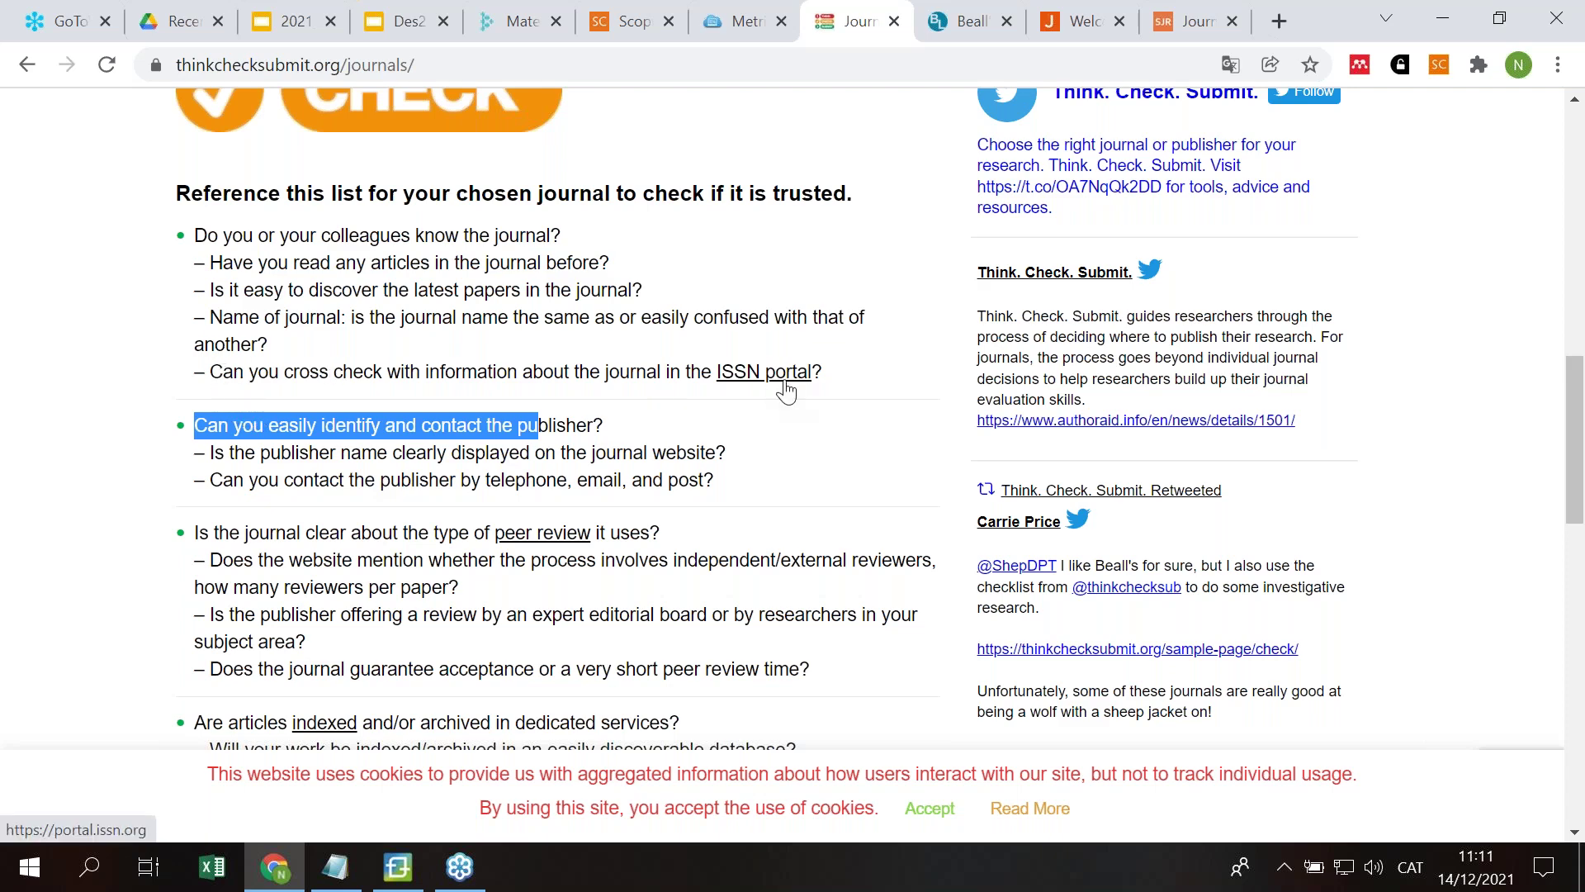
pyautogui.scroll(-1, 779, 389)
pyautogui.moveTo(195, 410); pyautogui.dragTo(652, 405)
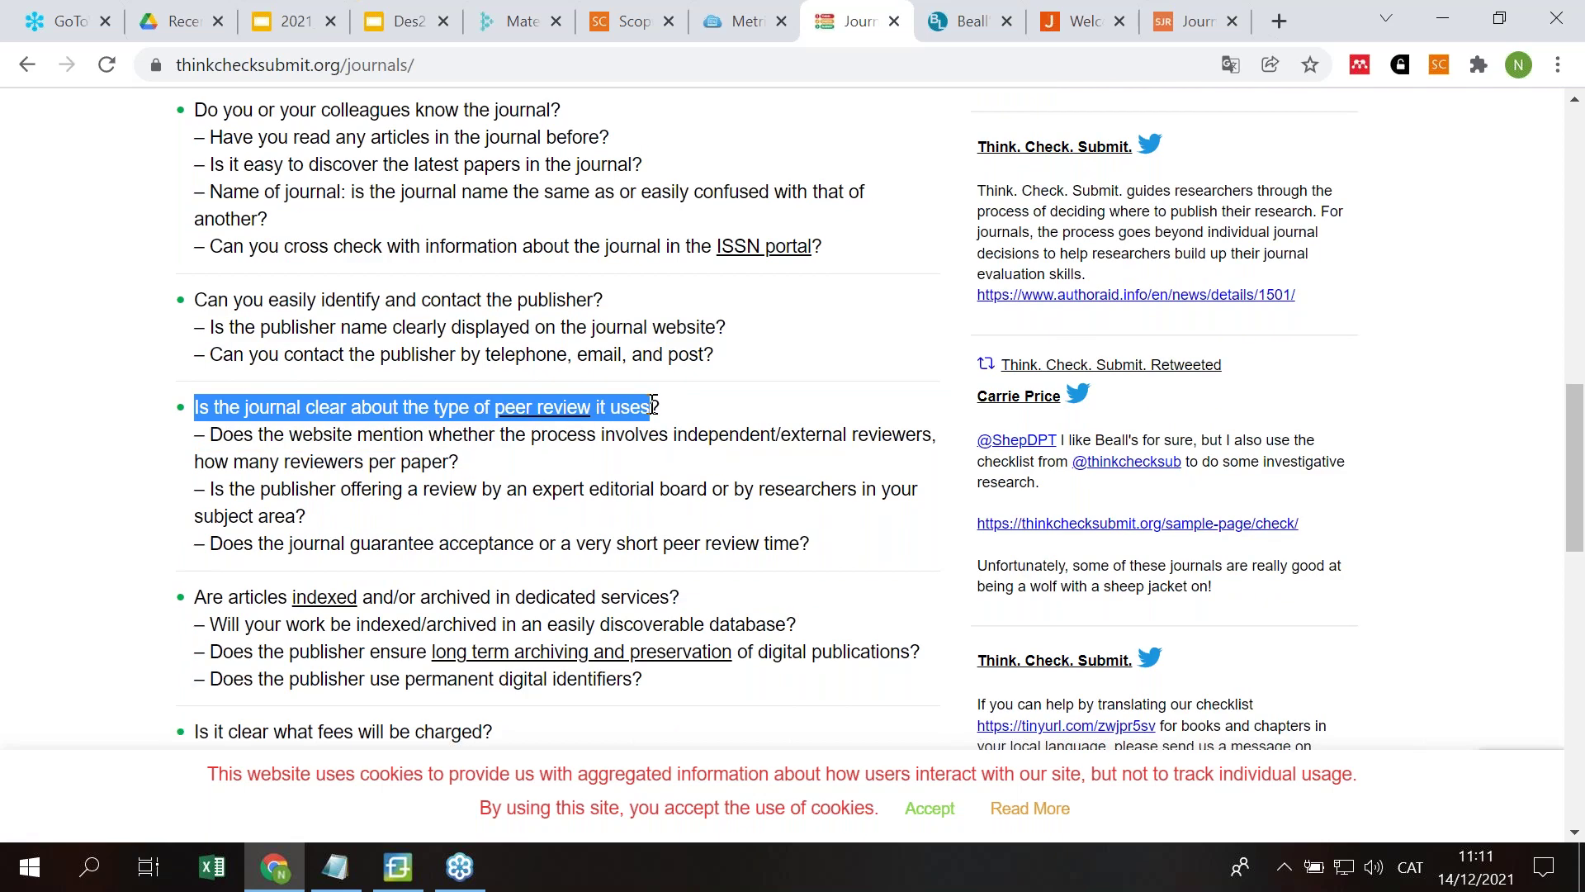
pyautogui.scroll(-3, 417, 247)
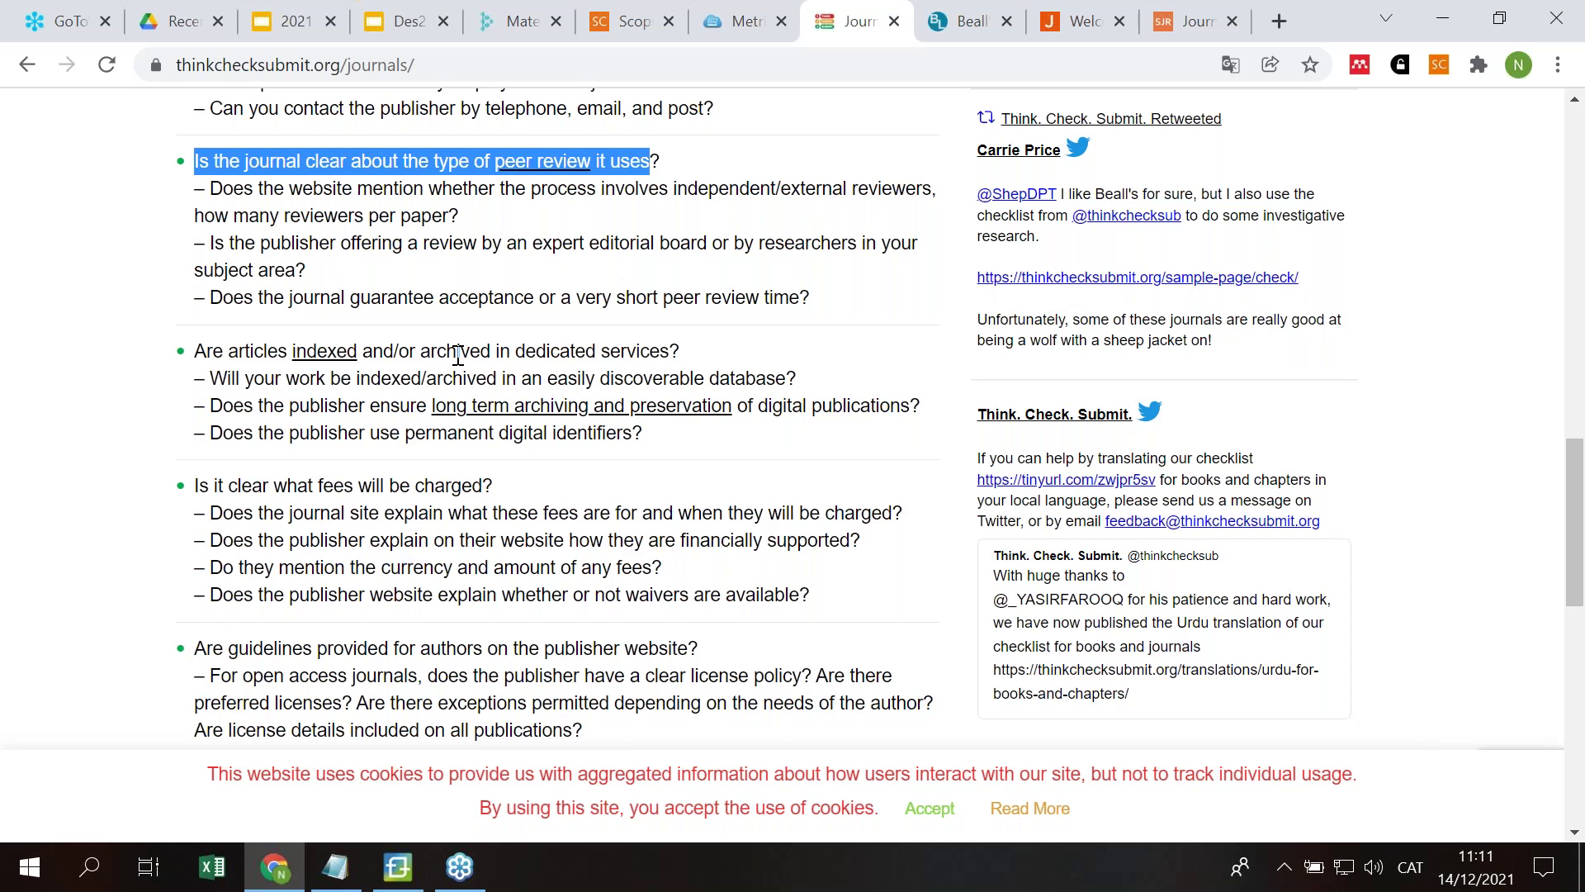
# Step: Highlight the question about what fees will be charged and read the remaining checklist through to the Submit section
pyautogui.scroll(-1, 458, 355)
pyautogui.moveTo(195, 362); pyautogui.dragTo(489, 361)
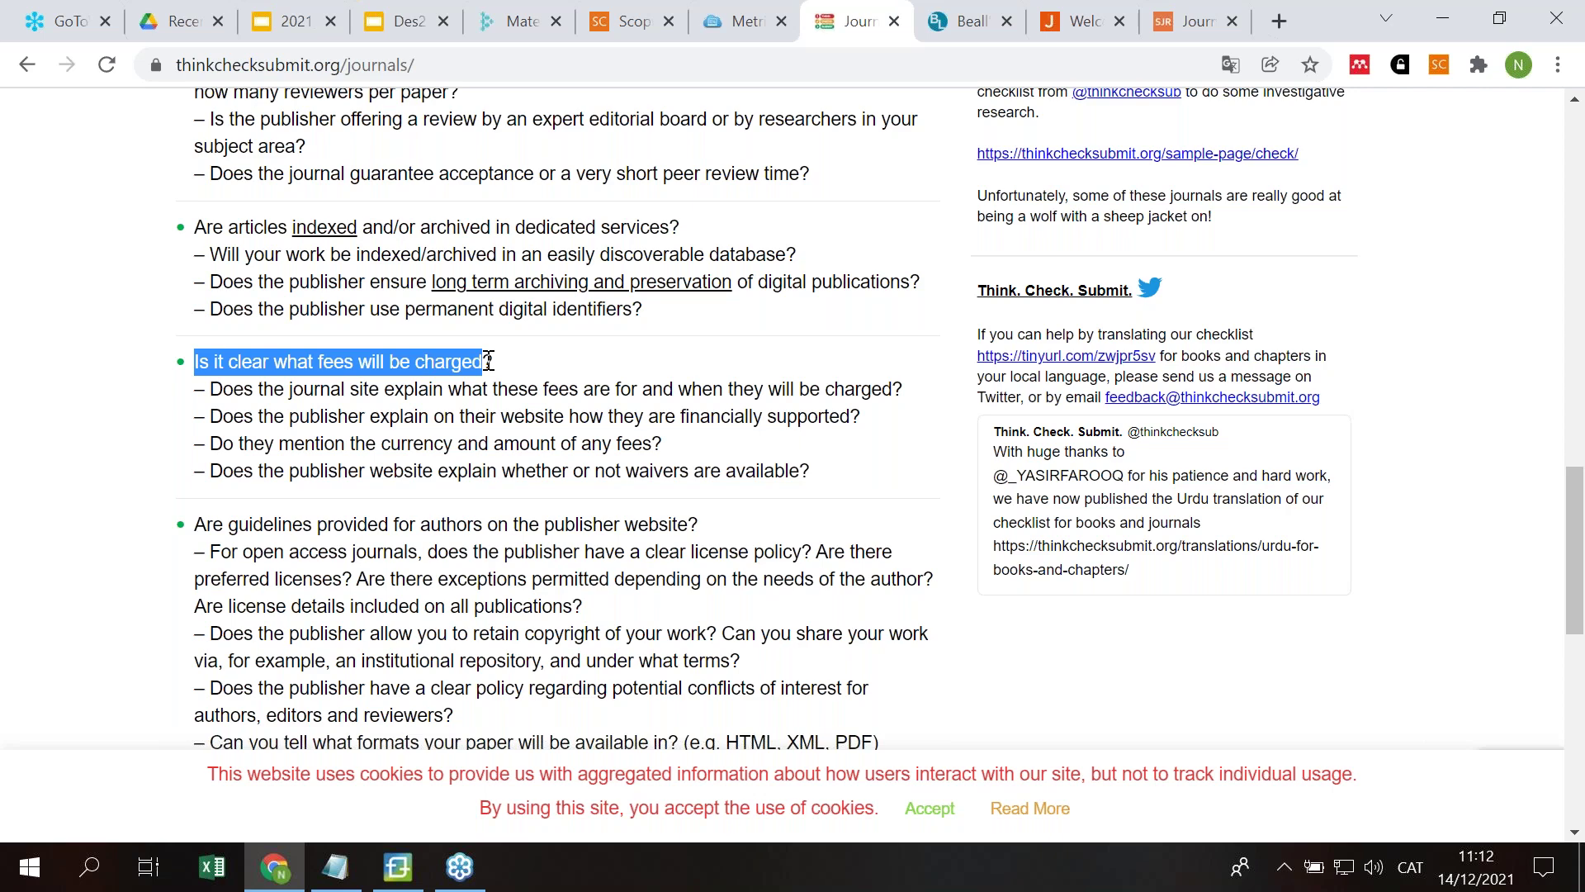
pyautogui.scroll(-1, 413, 380)
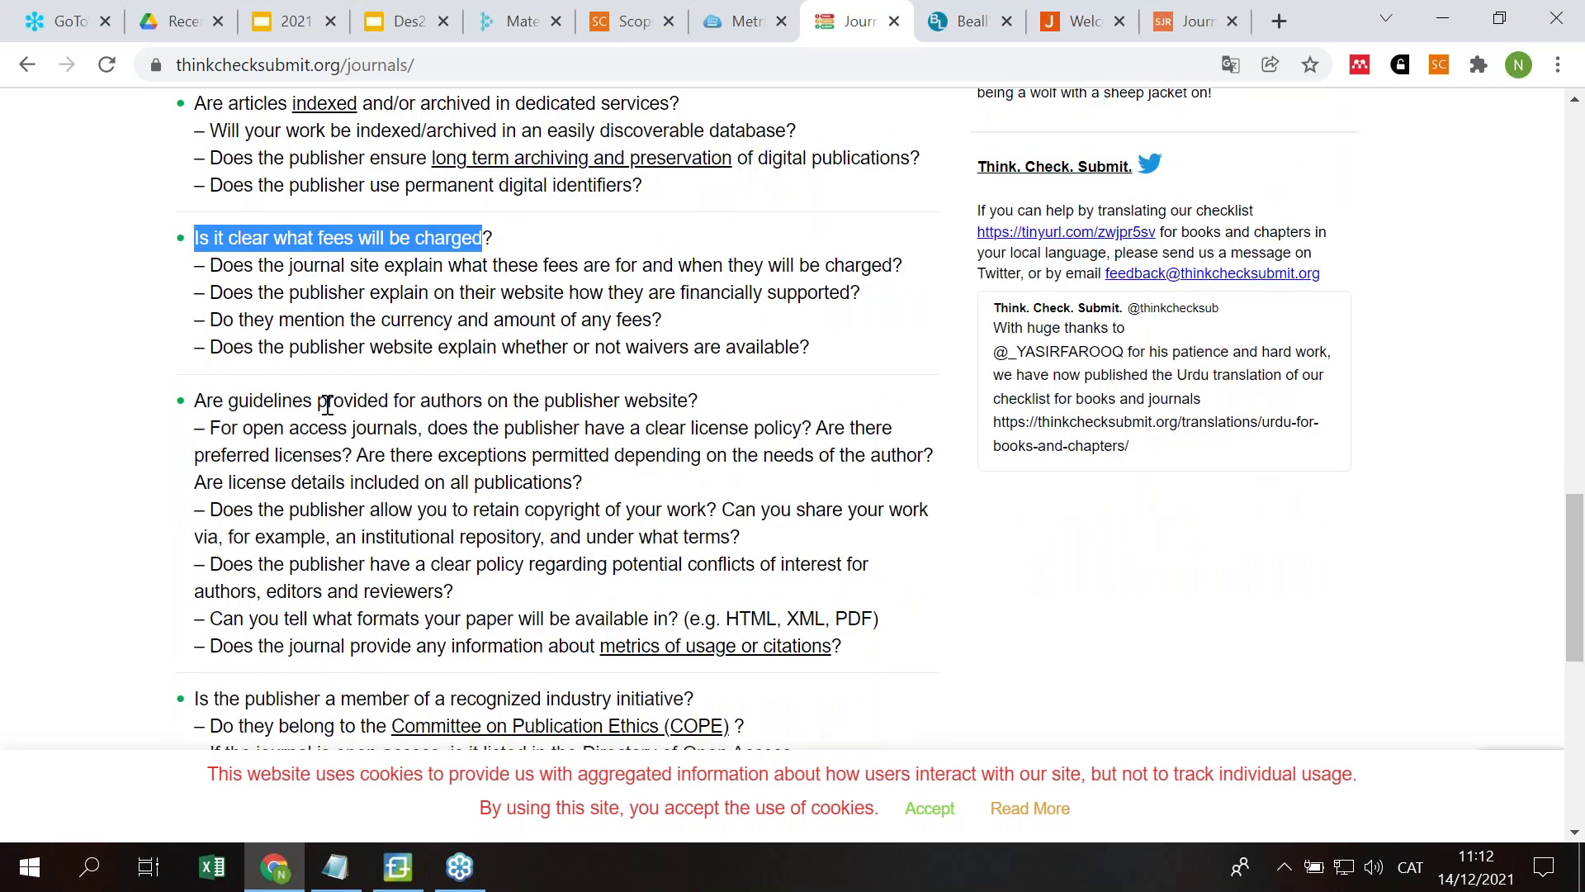
pyautogui.scroll(-3, 327, 404)
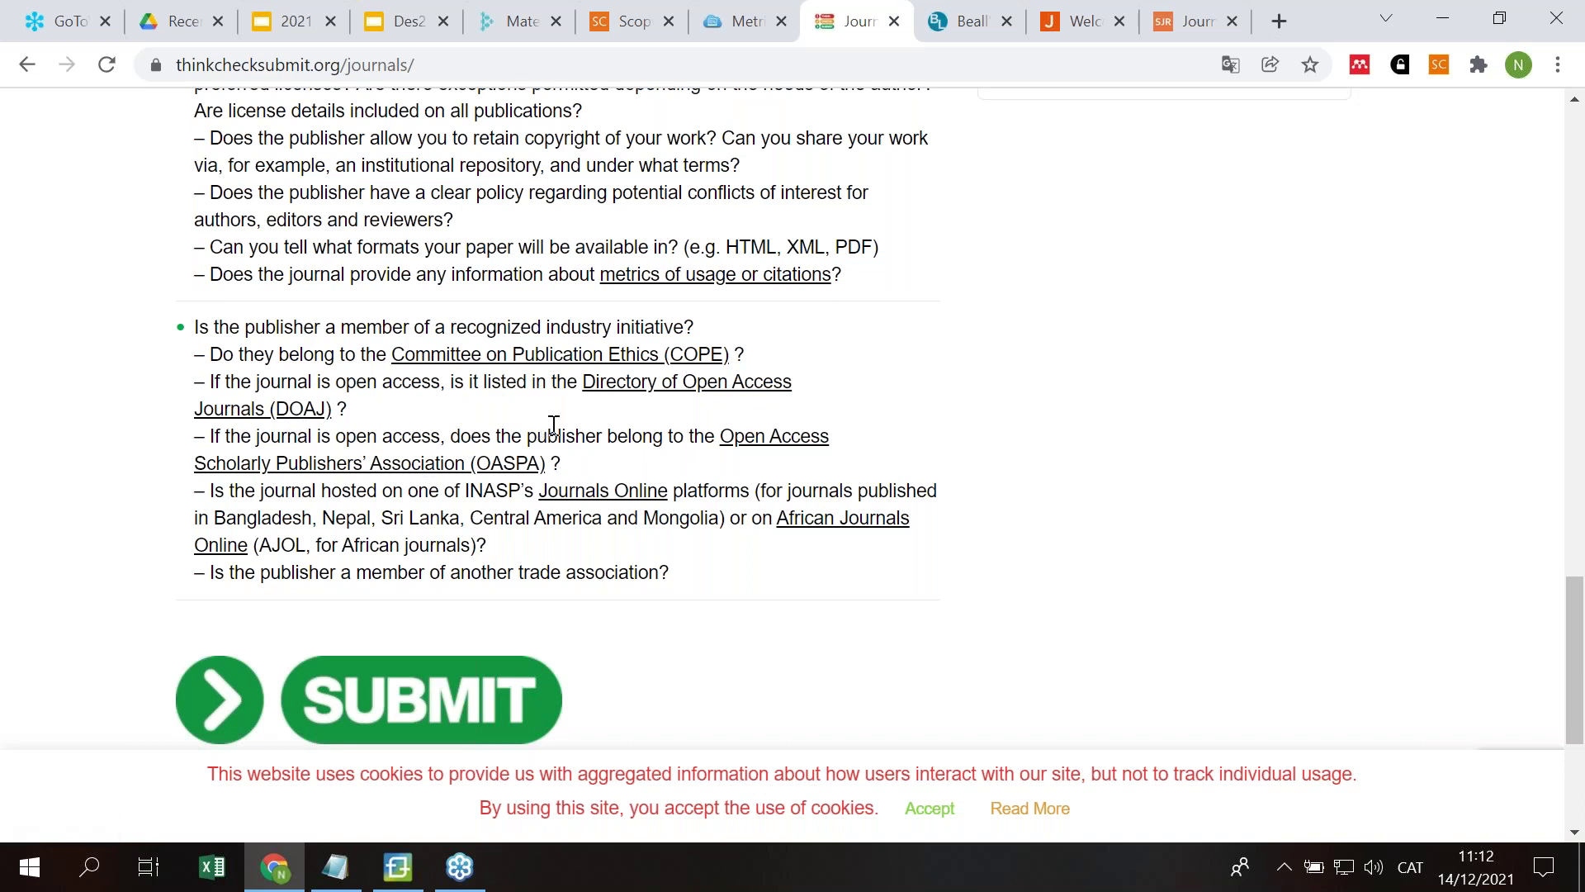
pyautogui.scroll(-3, 578, 429)
# Step: Highlight the checklist page's web address and return to the start of the Journals checklist
pyautogui.click(464, 67)
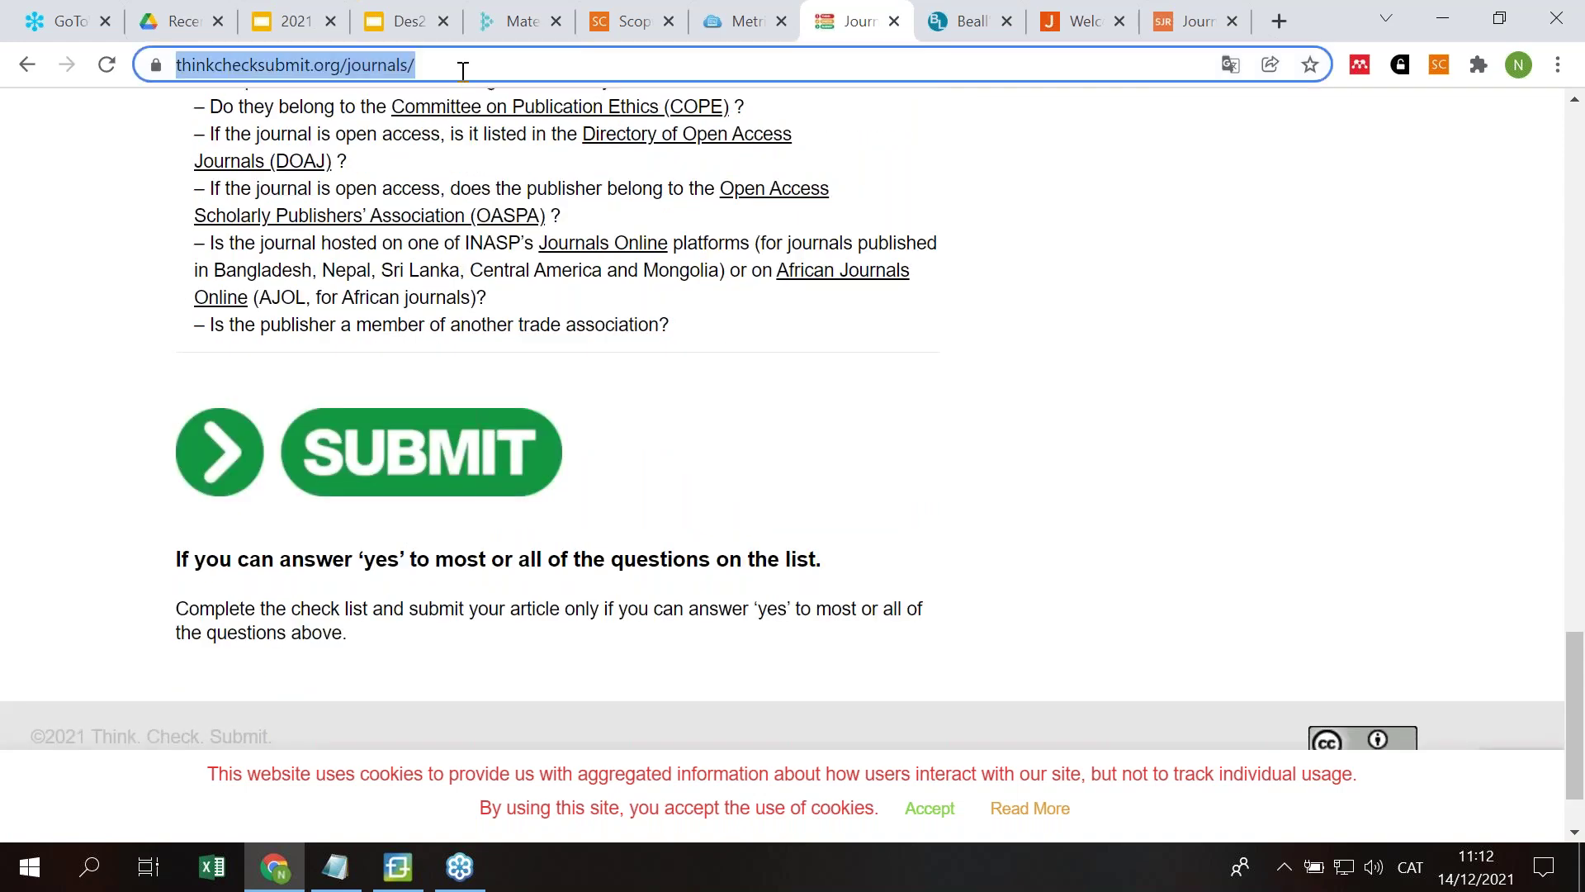
pyautogui.scroll(-1, 800, 319)
pyautogui.scroll(9, 801, 320)
pyautogui.scroll(13, 800, 318)
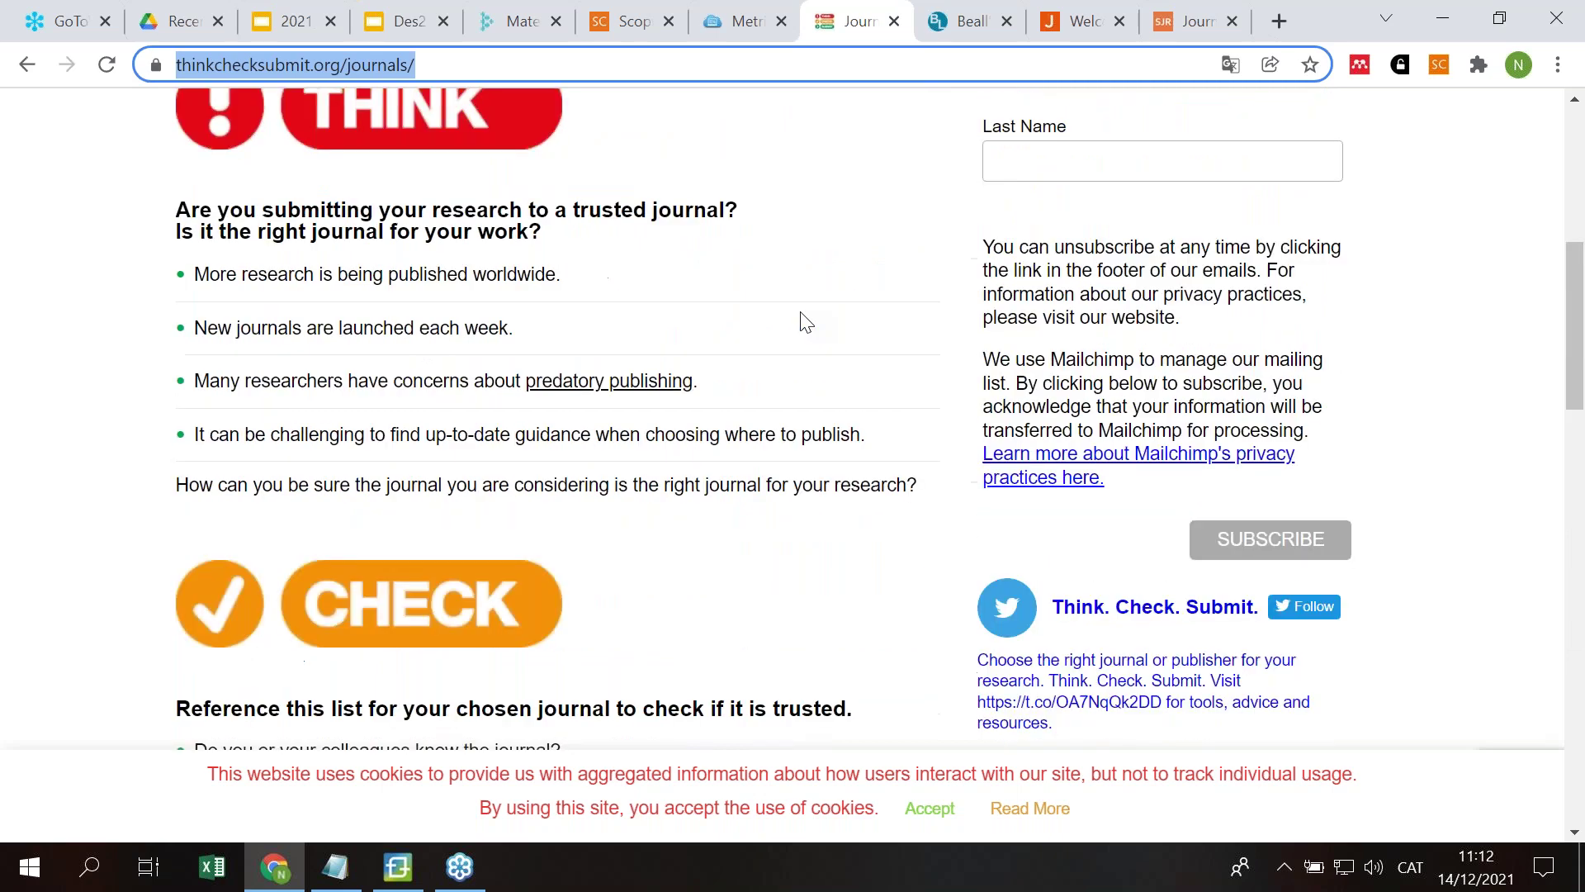
pyautogui.scroll(4, 800, 319)
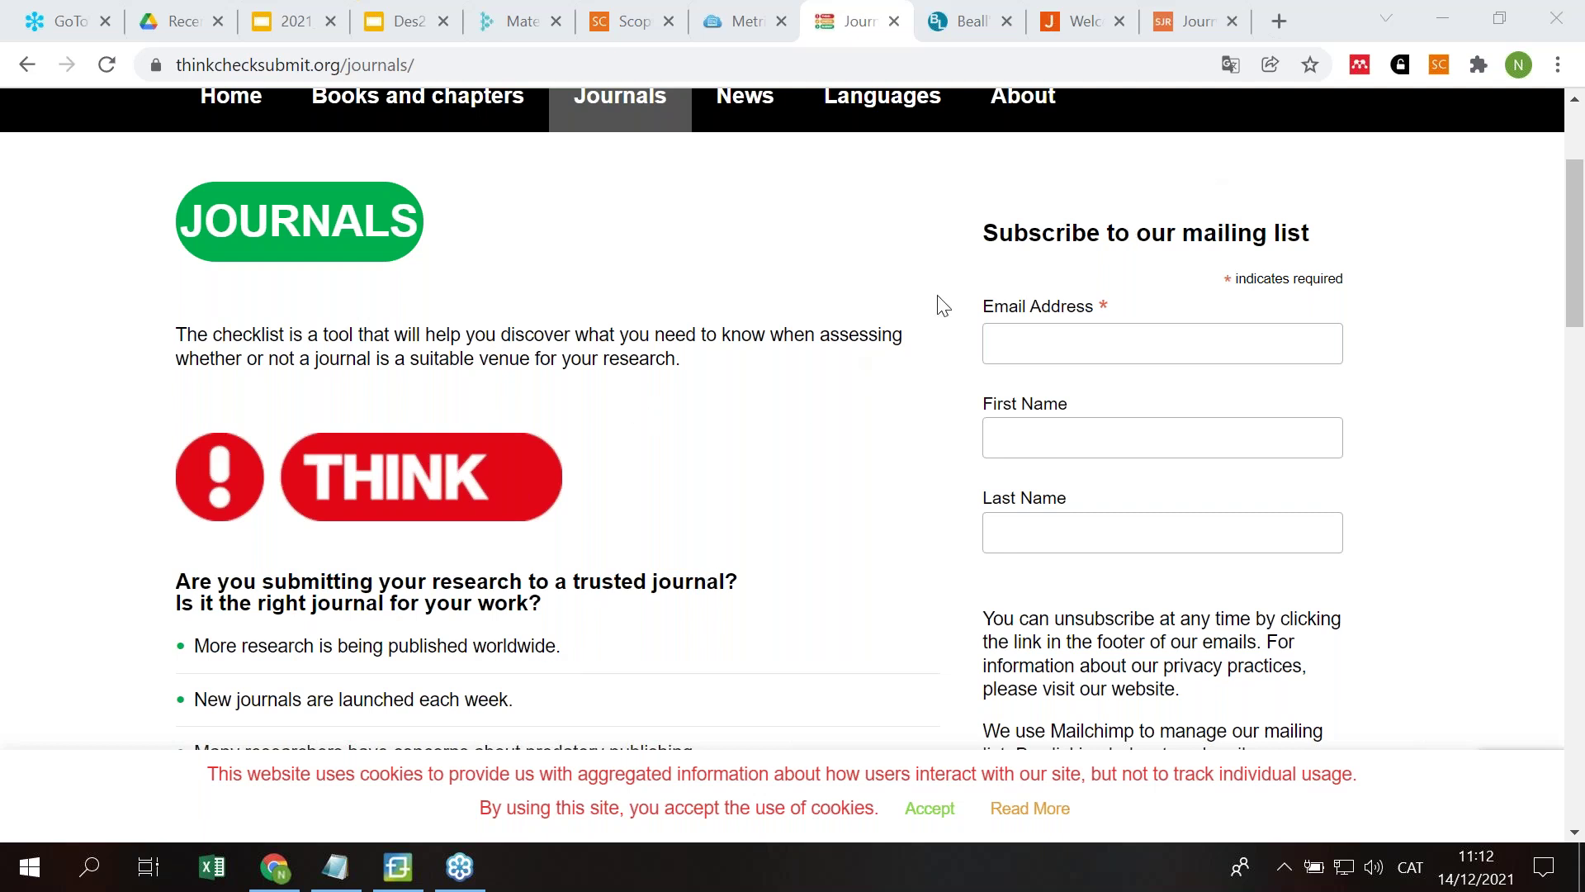
# Step: Switch to Beall's List, highlight "Potential predatory journals" in its title and look through the original list of publishers
pyautogui.click(972, 32)
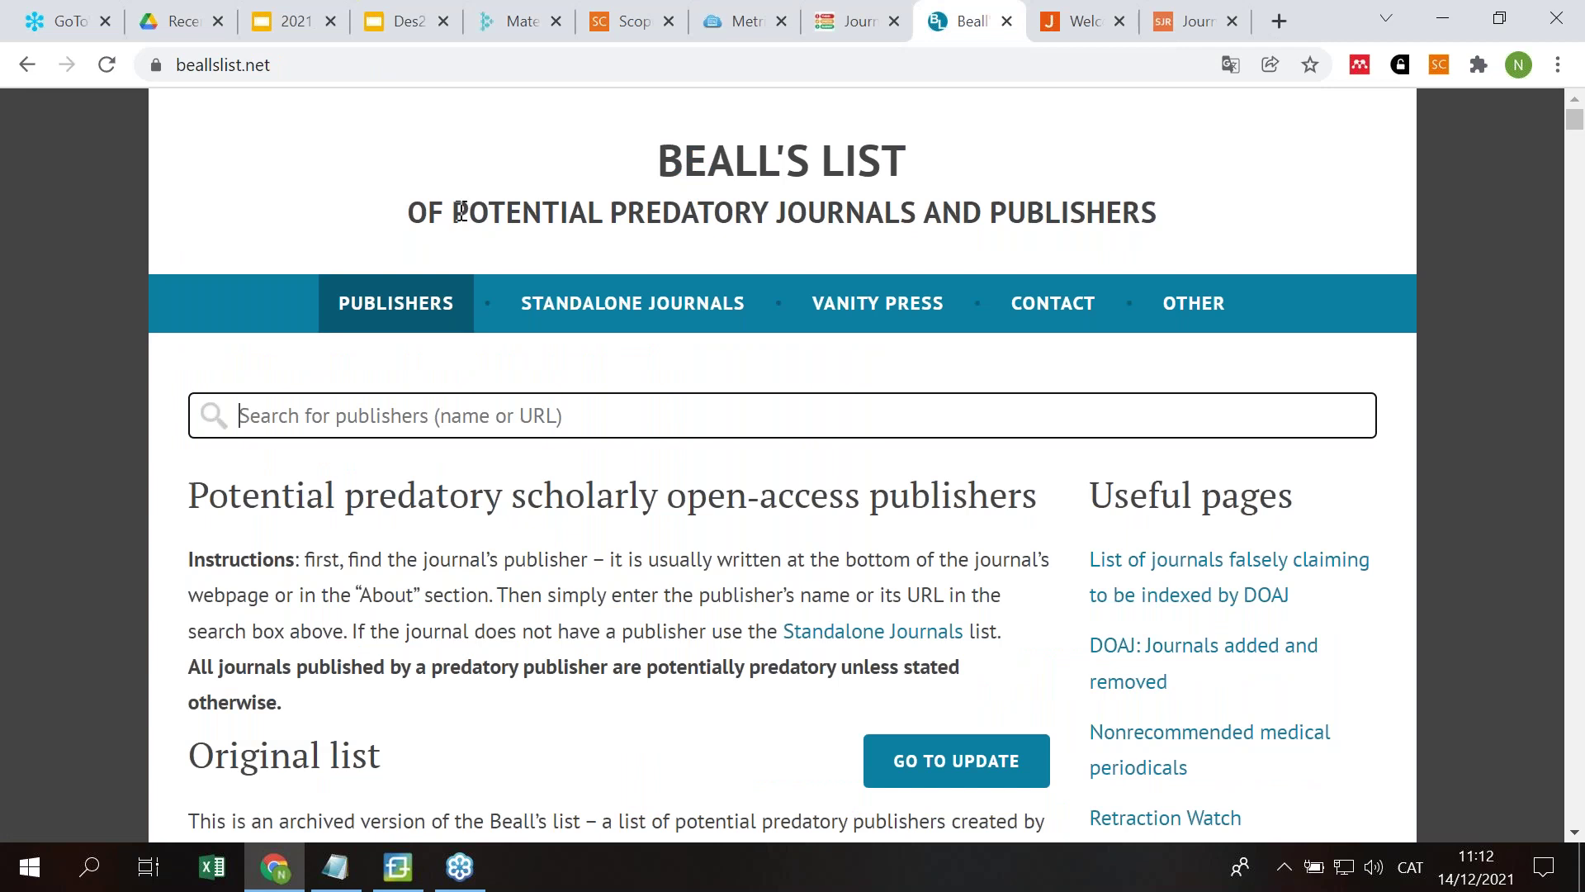
pyautogui.moveTo(460, 212); pyautogui.dragTo(913, 216)
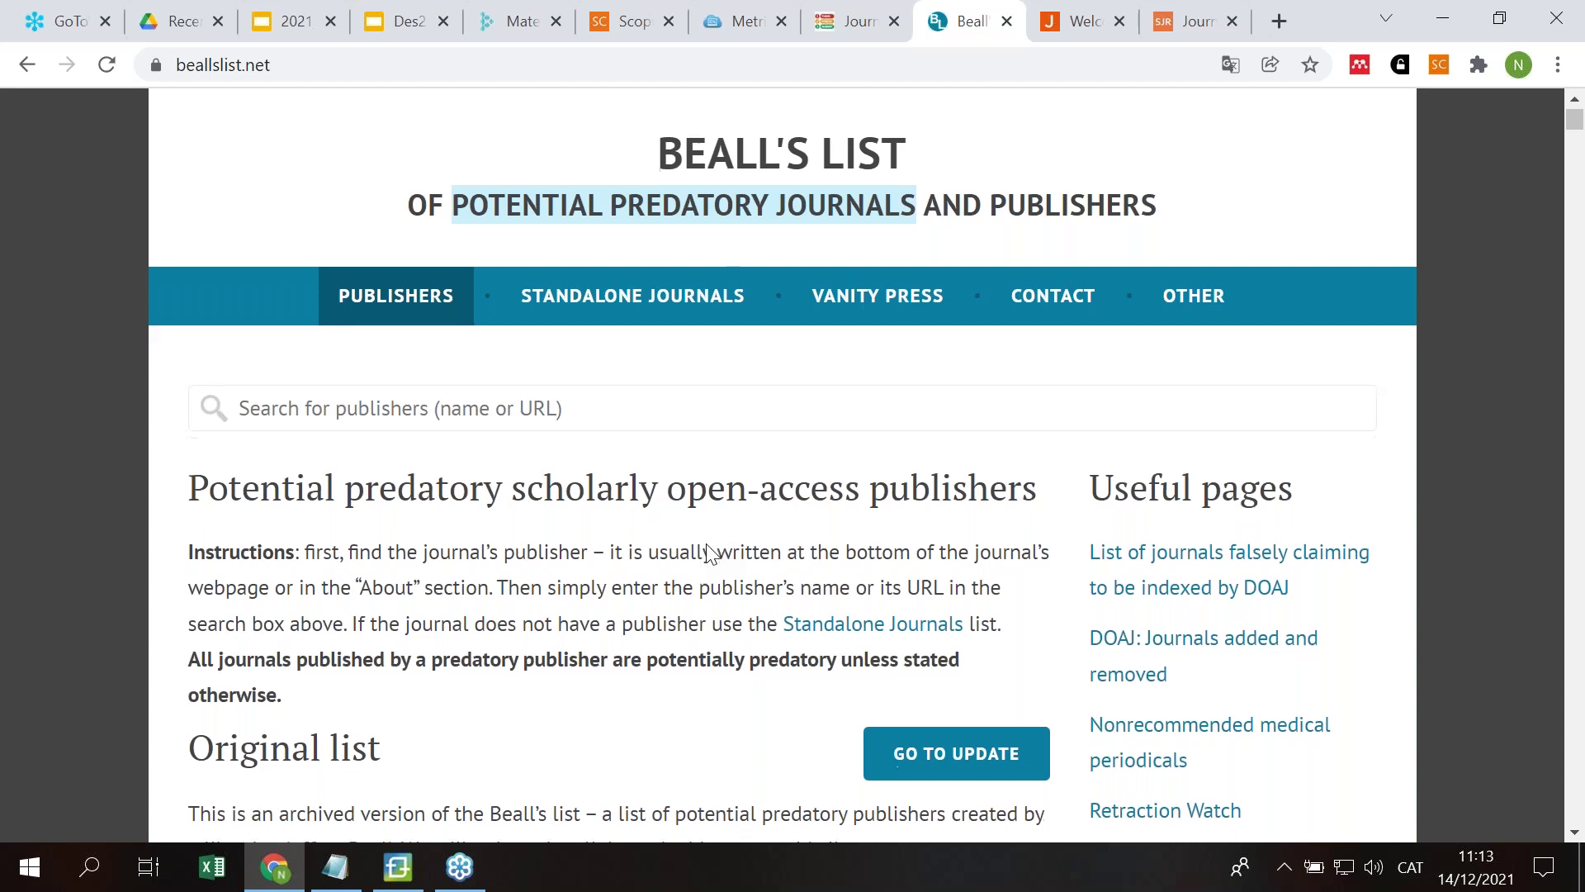
pyautogui.scroll(-3, 710, 552)
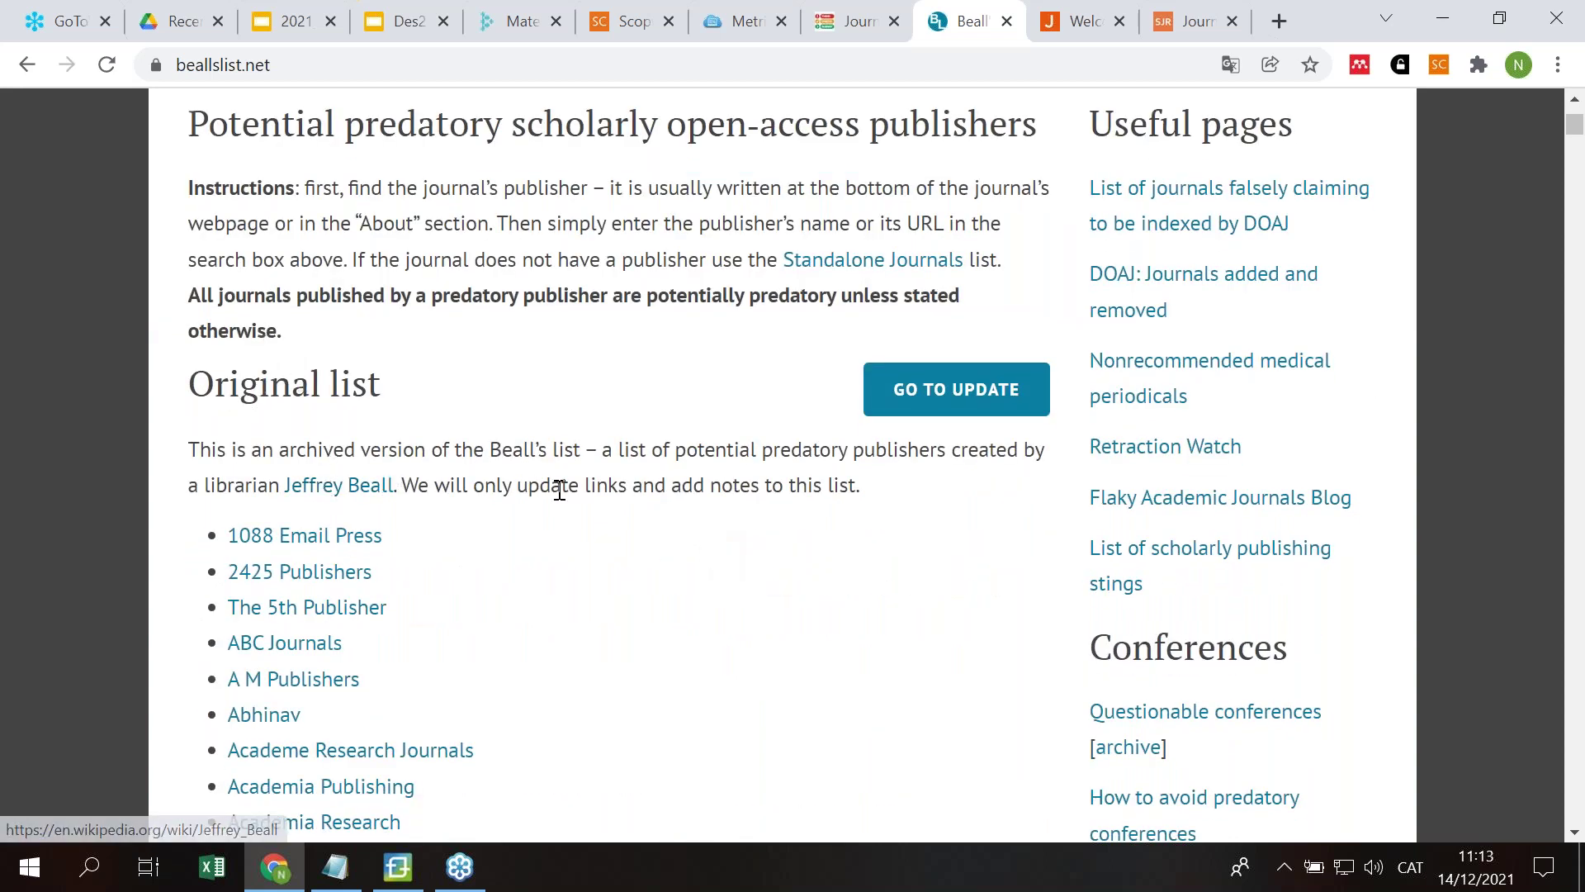
pyautogui.scroll(-3, 555, 487)
pyautogui.scroll(-5, 710, 462)
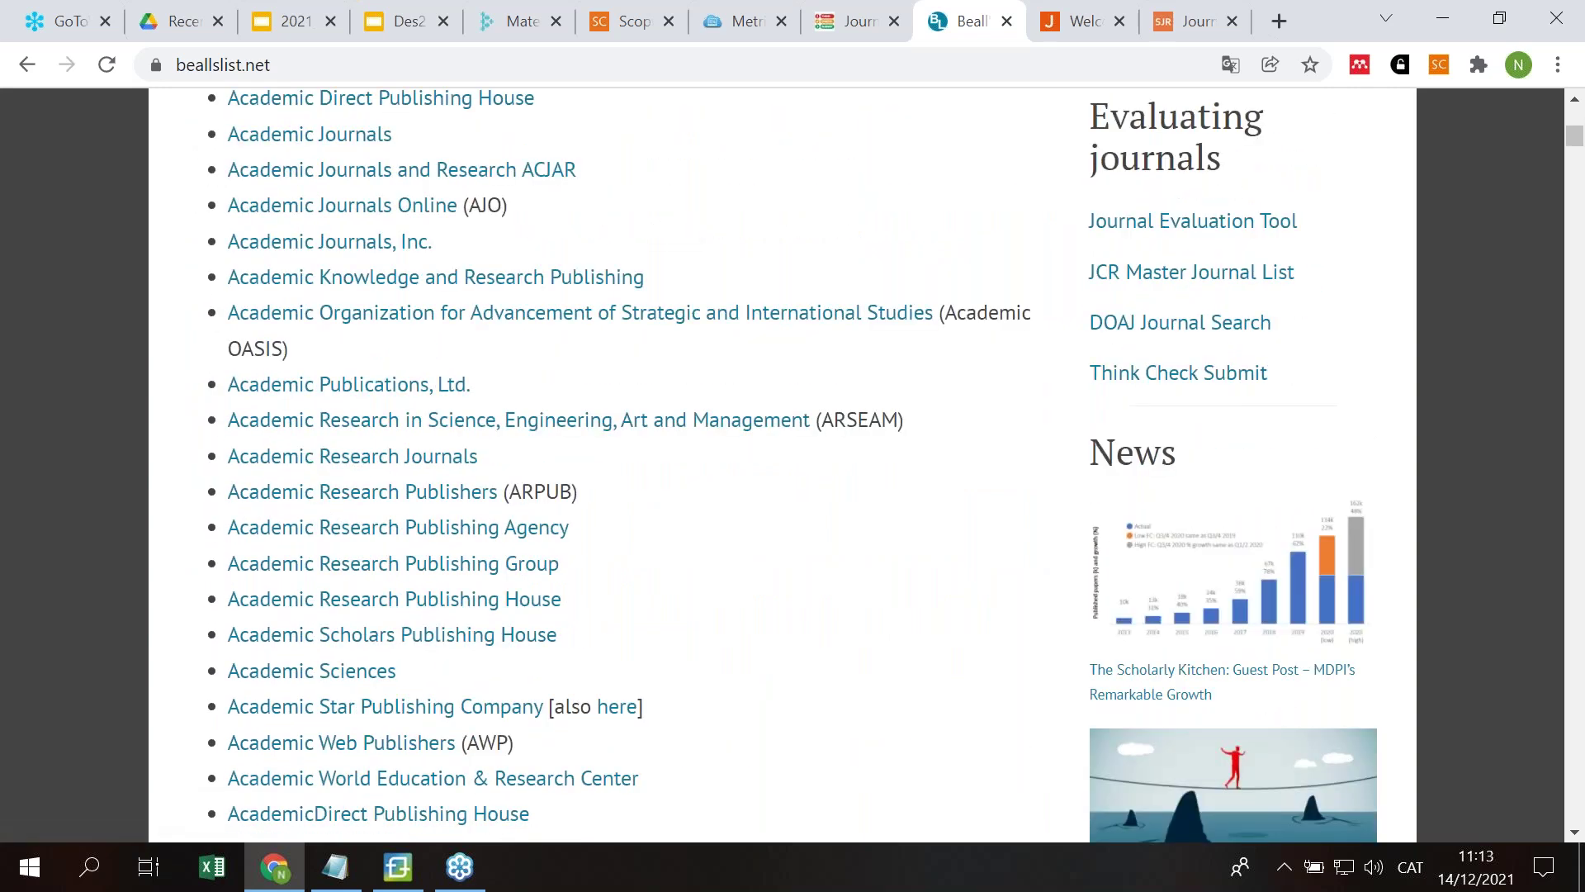
pyautogui.scroll(-6, 782, 463)
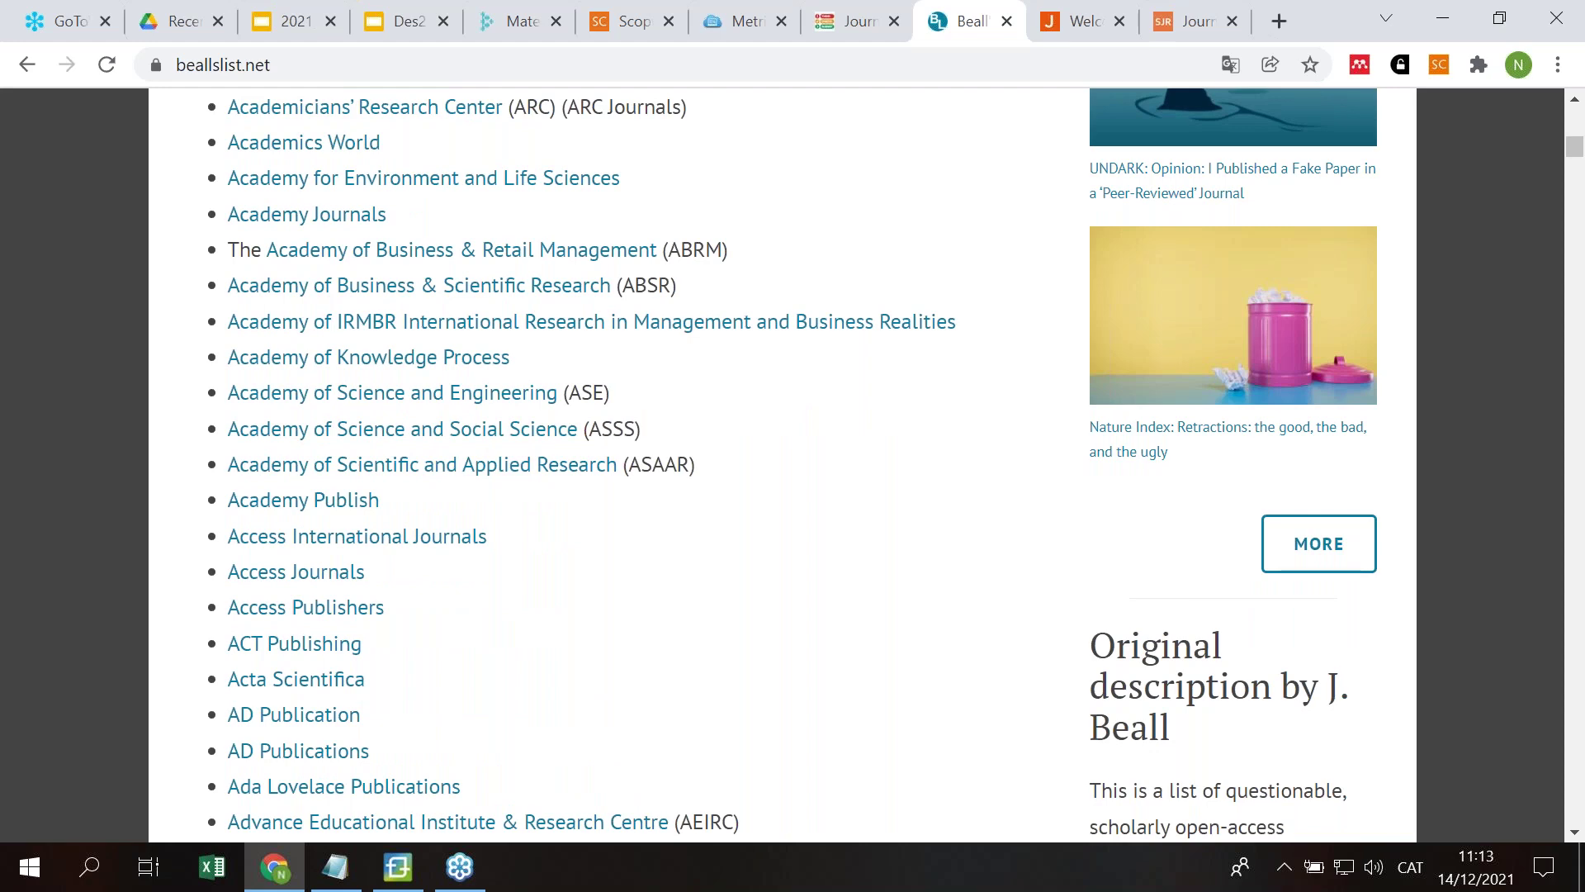
pyautogui.scroll(15, 783, 462)
pyautogui.scroll(3, 783, 462)
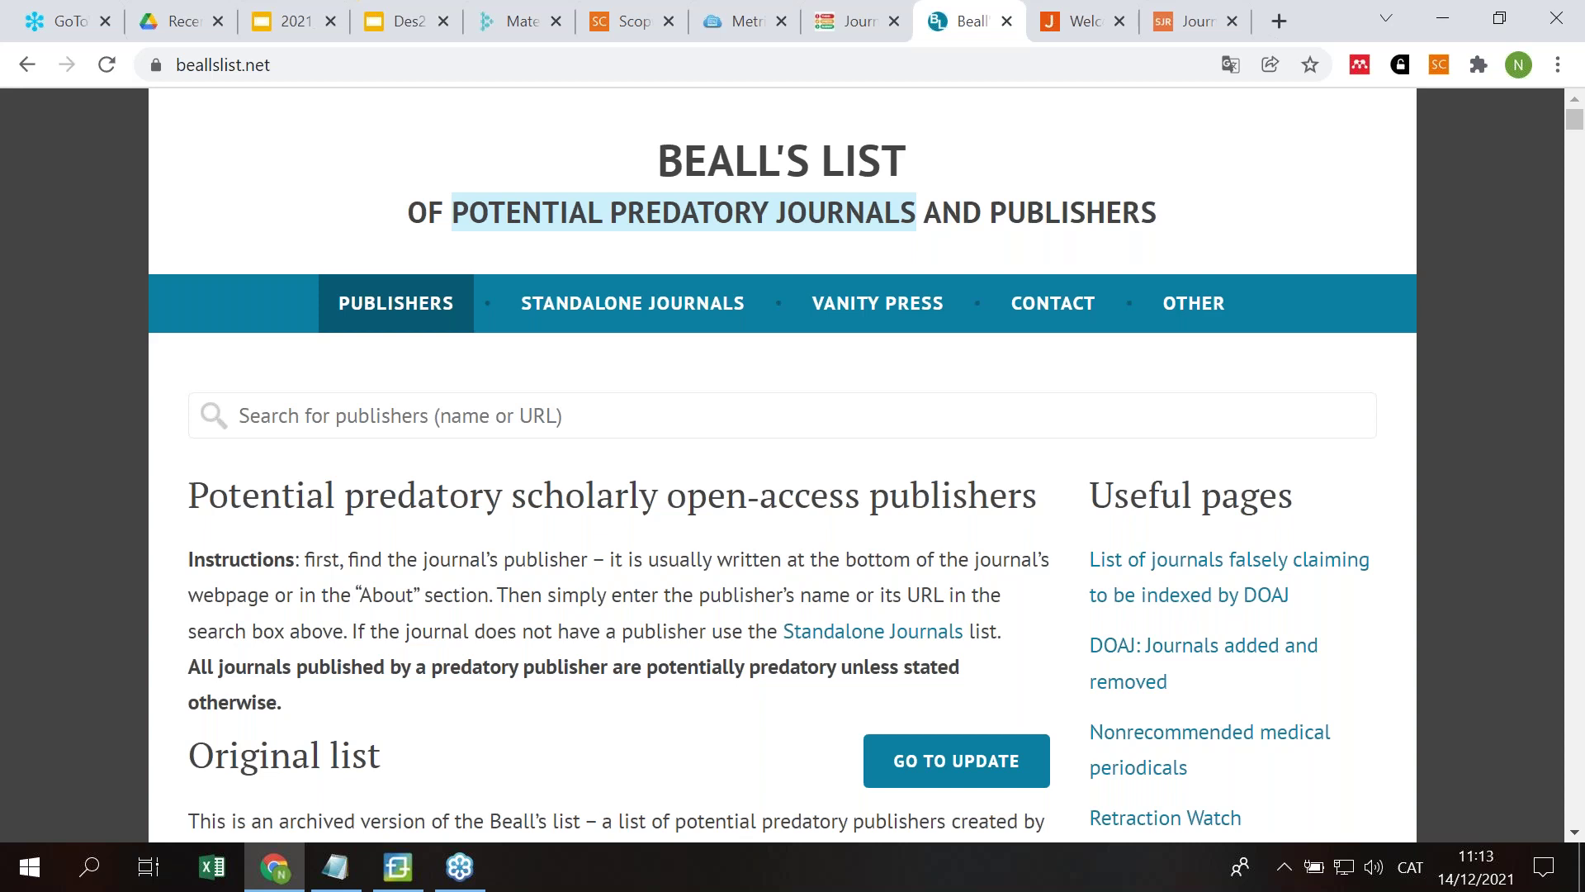
# Step: Return to Comunicar's source page in Scopus and open the Sources list
pyautogui.click(631, 26)
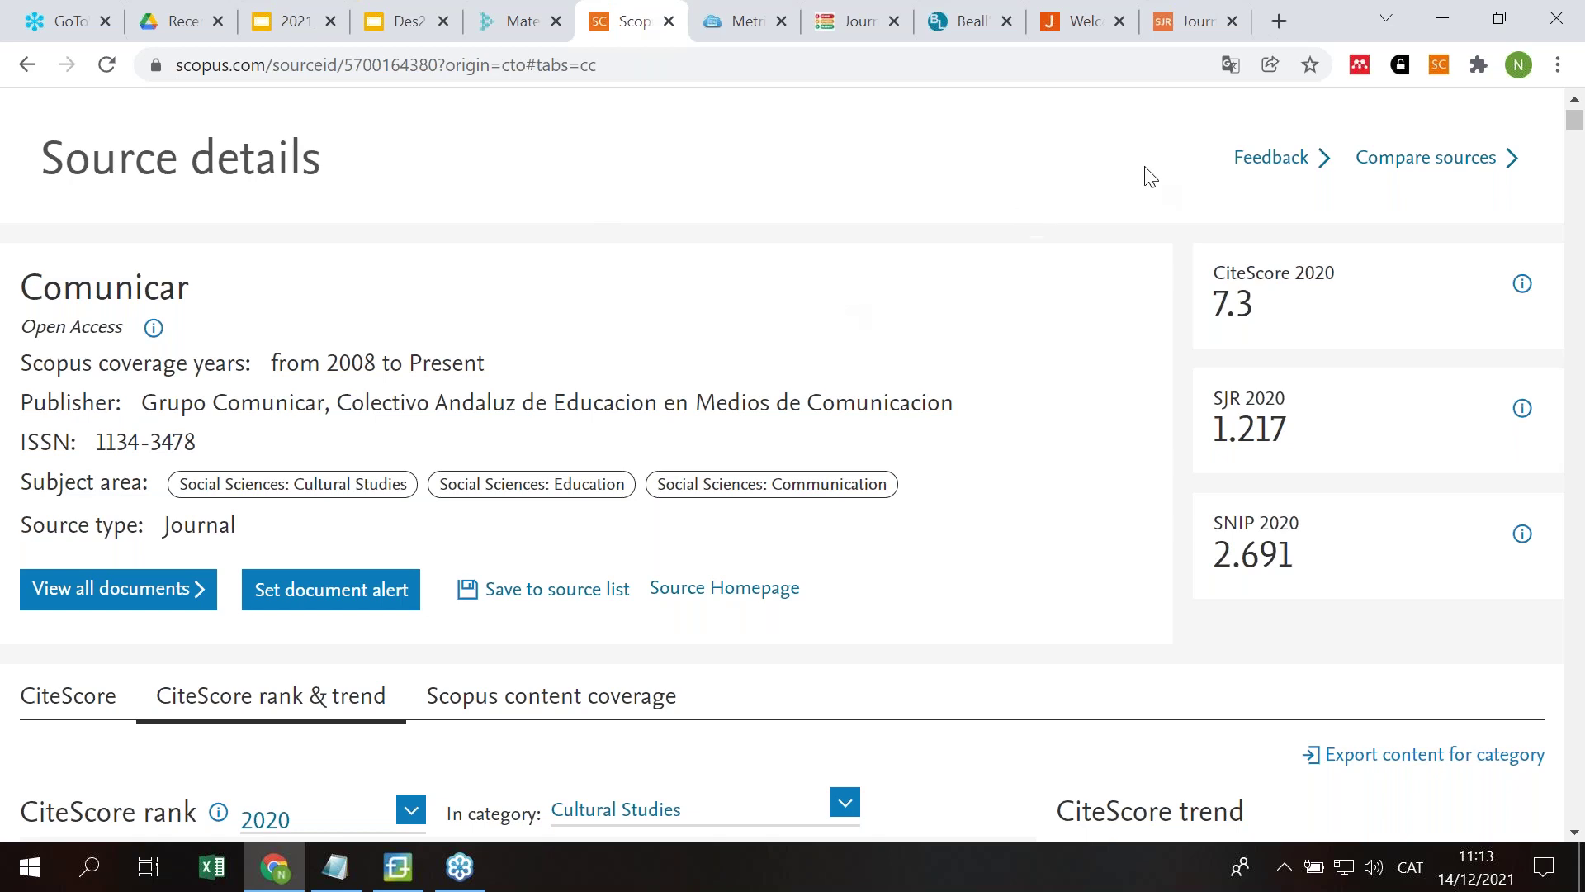
pyautogui.scroll(1, 169, 210)
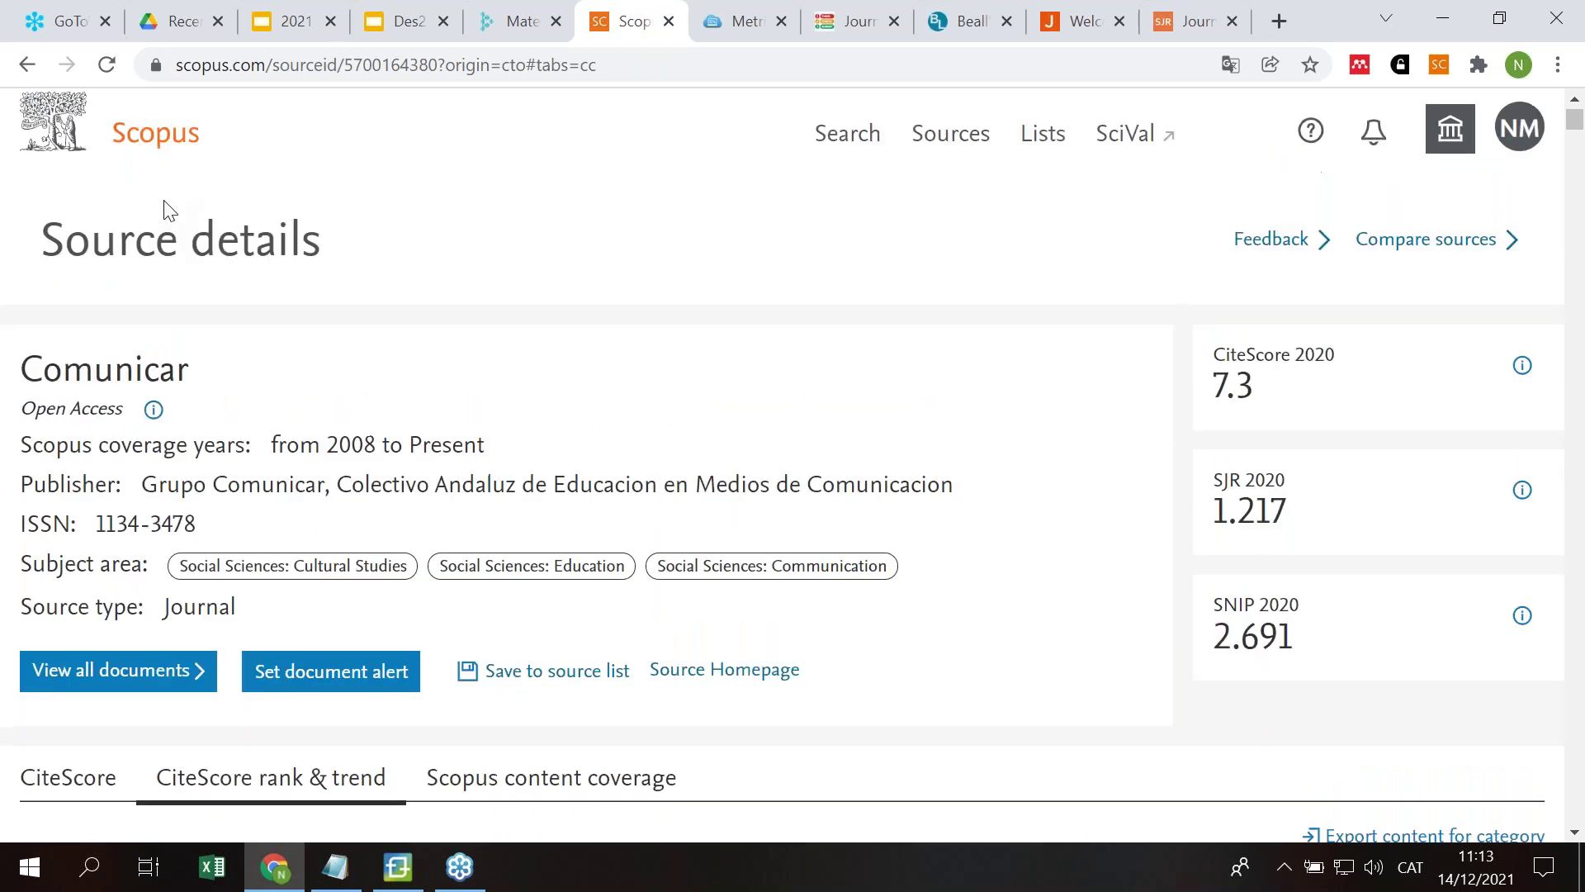
pyautogui.click(949, 159)
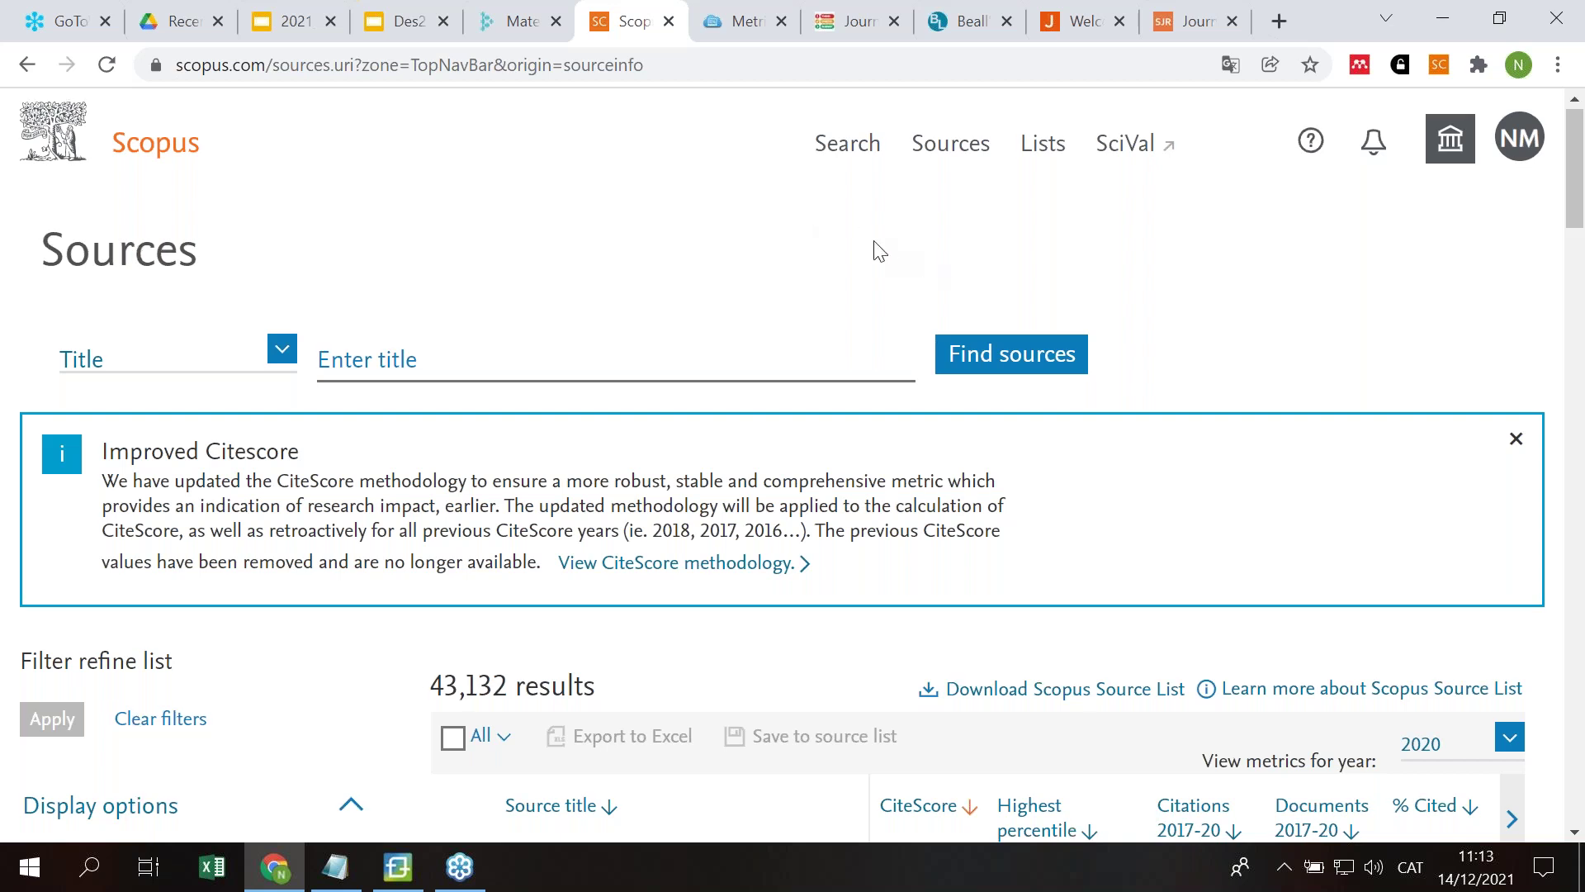
pyautogui.scroll(-3, 661, 289)
pyautogui.scroll(2, 371, 265)
# Step: Filter the Scopus sources by subject area, searching for "educa" and applying Education under Social Sciences
pyautogui.click(281, 232)
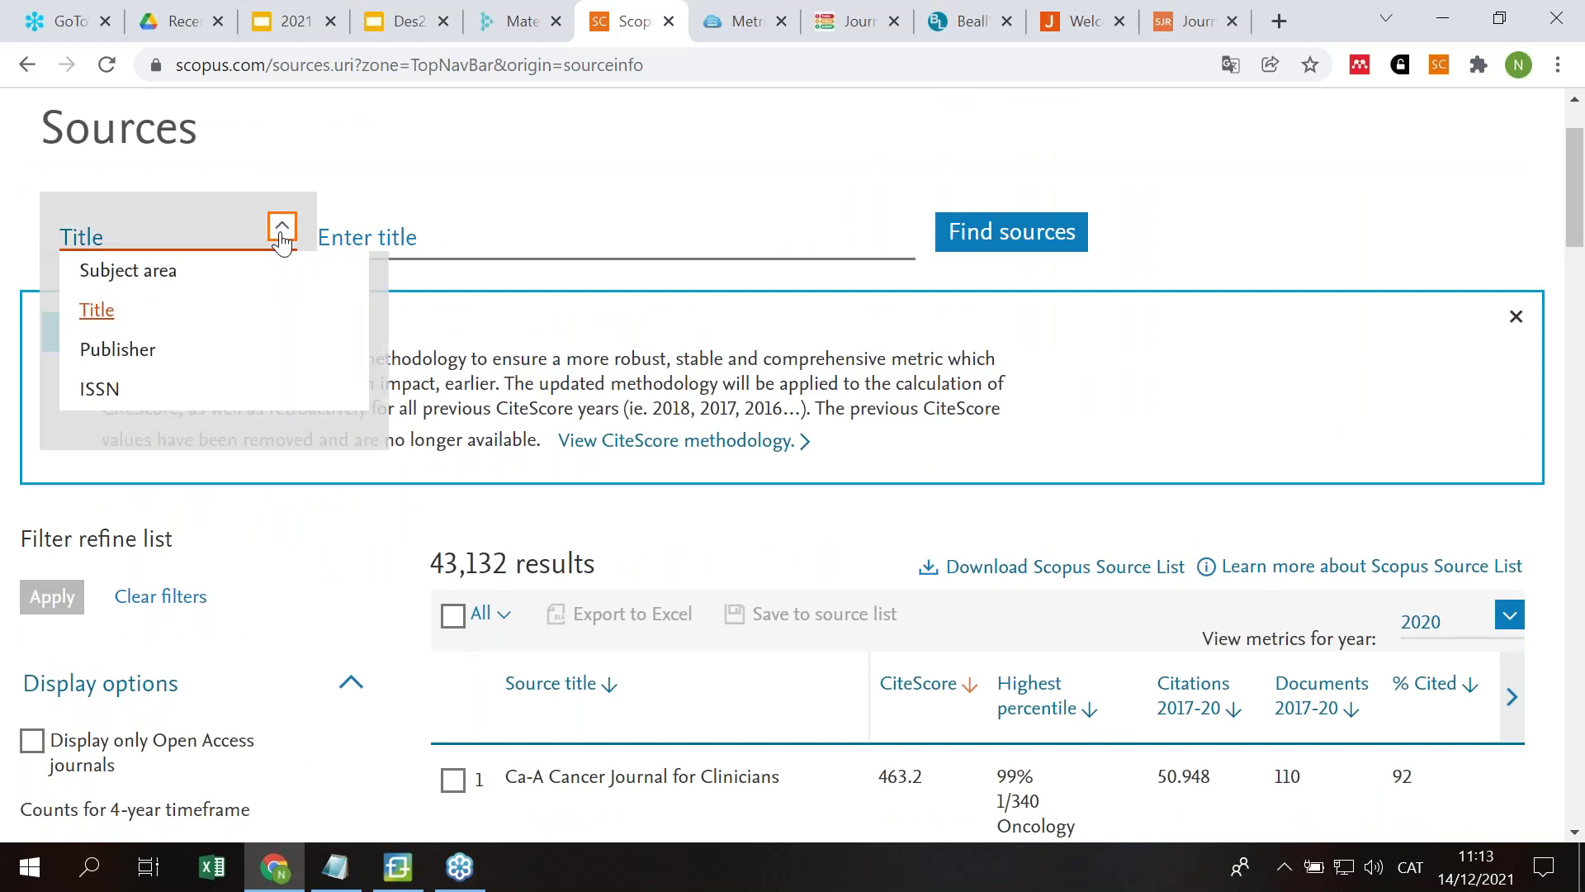
pyautogui.click(130, 272)
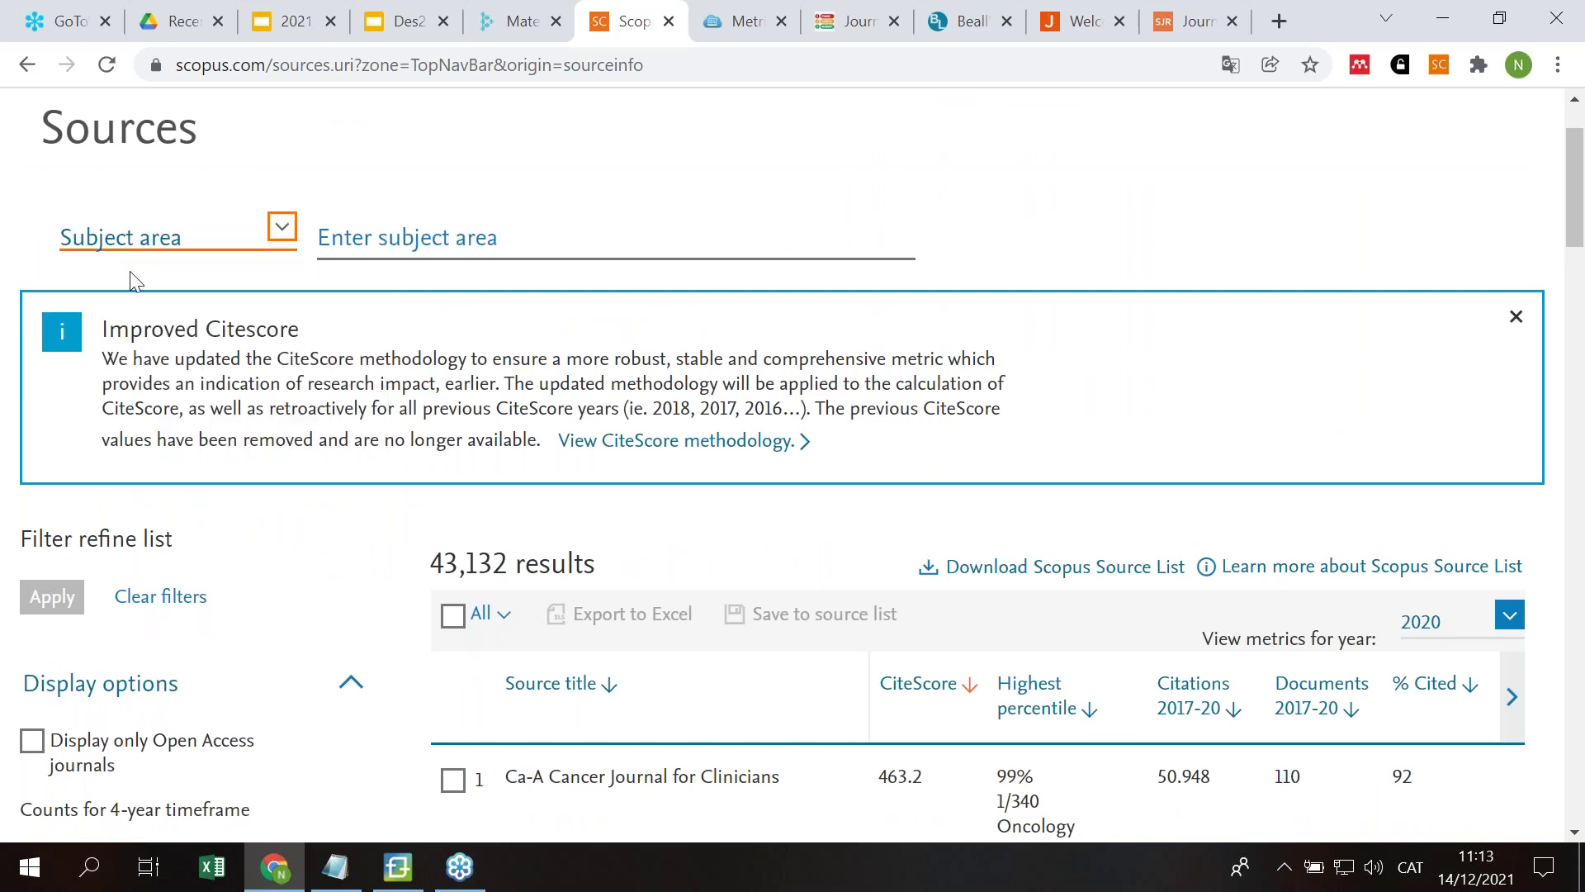
pyautogui.click(477, 250)
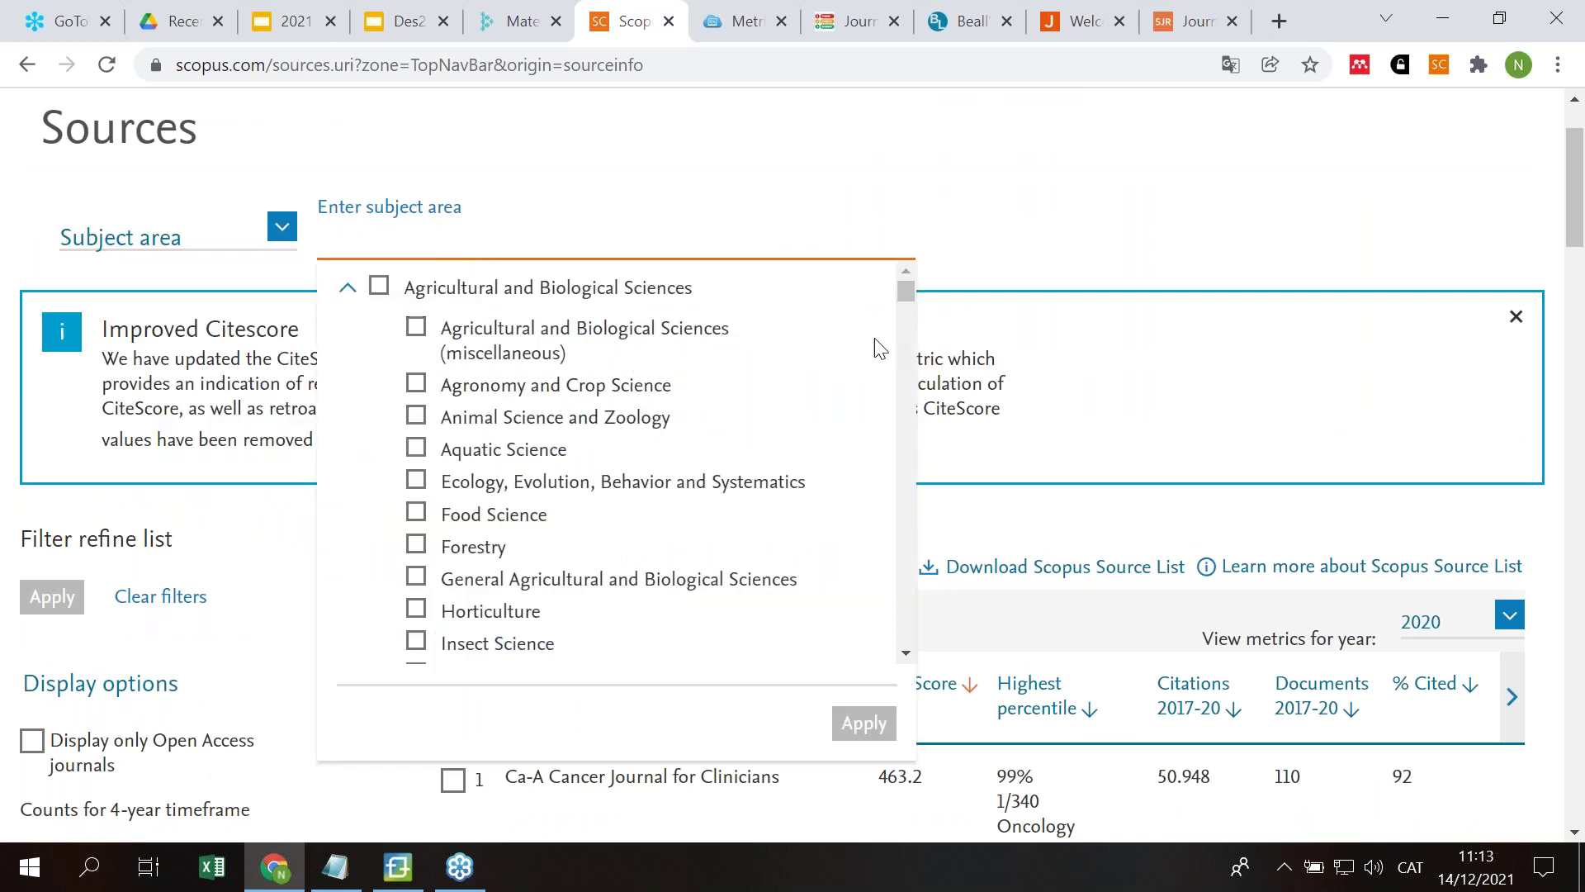
pyautogui.write('educa')
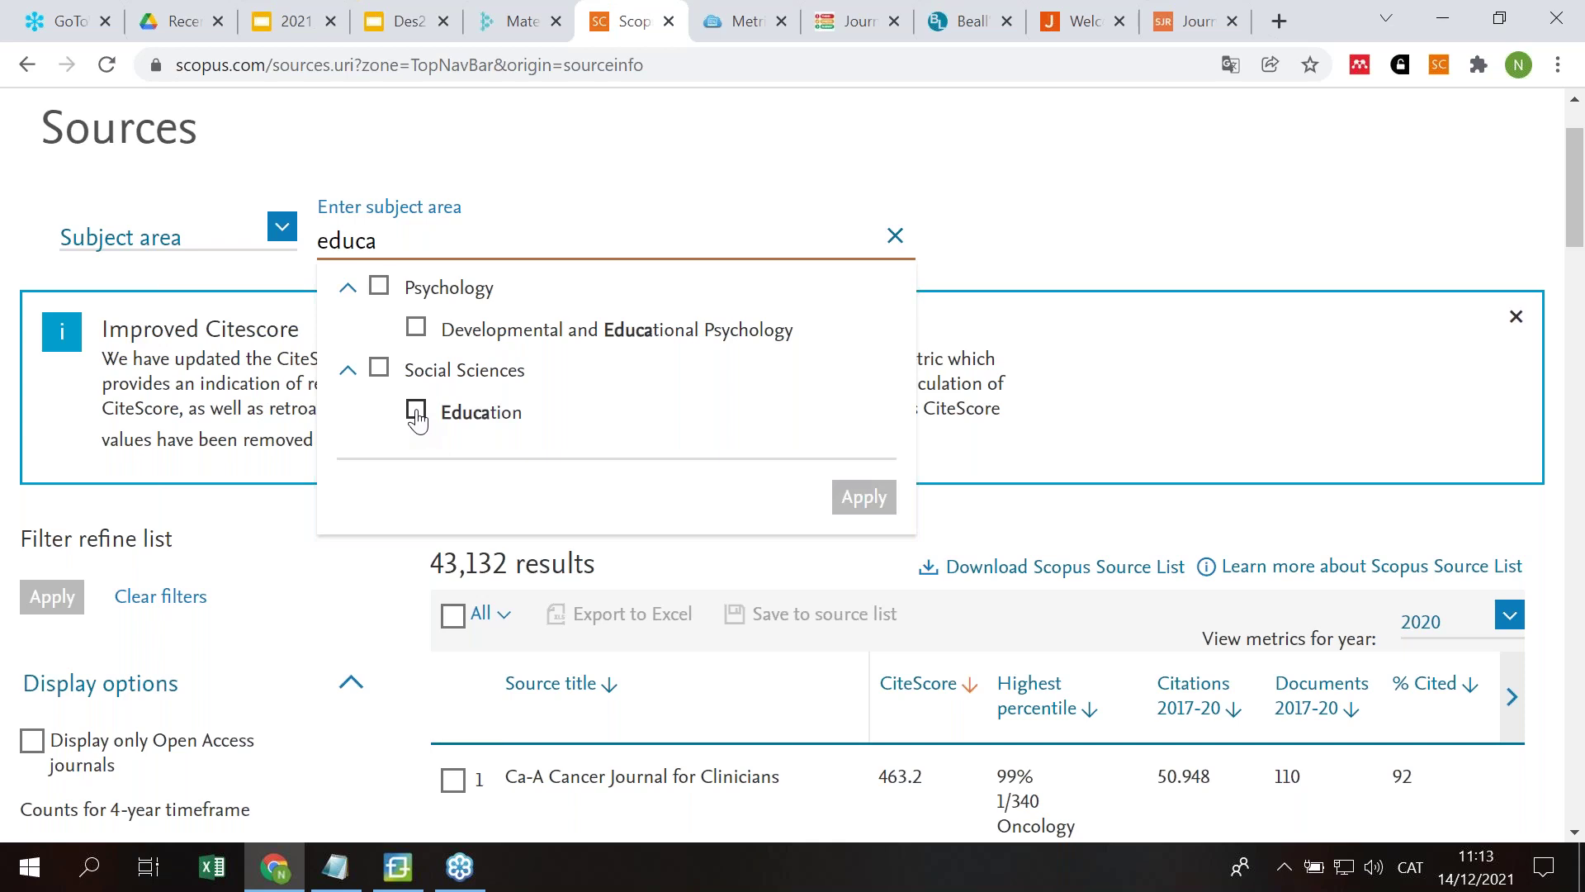
pyautogui.click(417, 415)
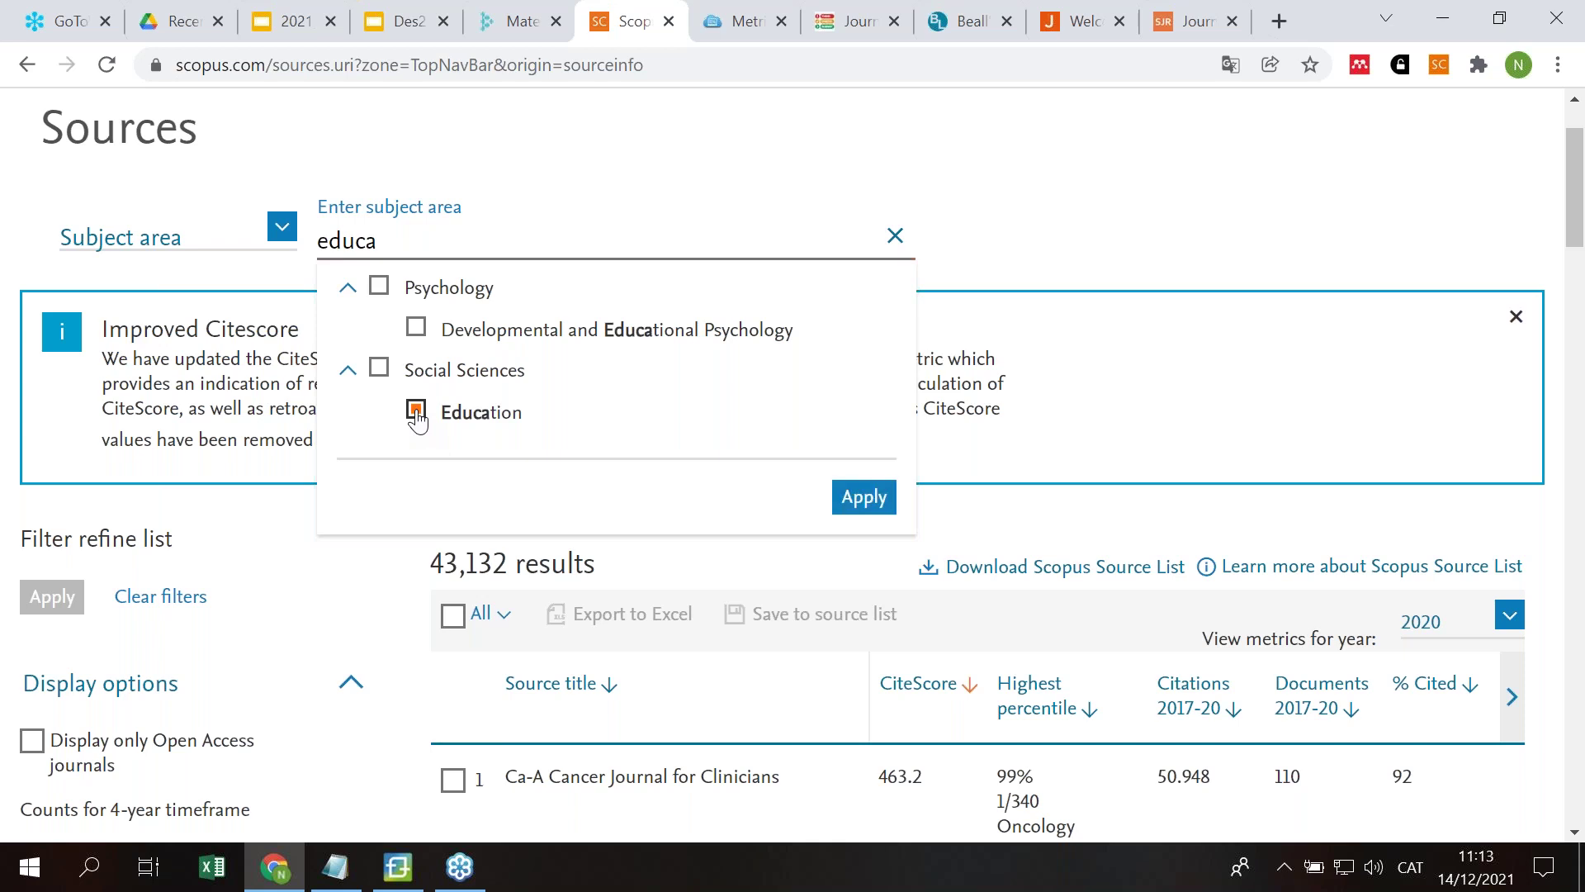
pyautogui.click(878, 501)
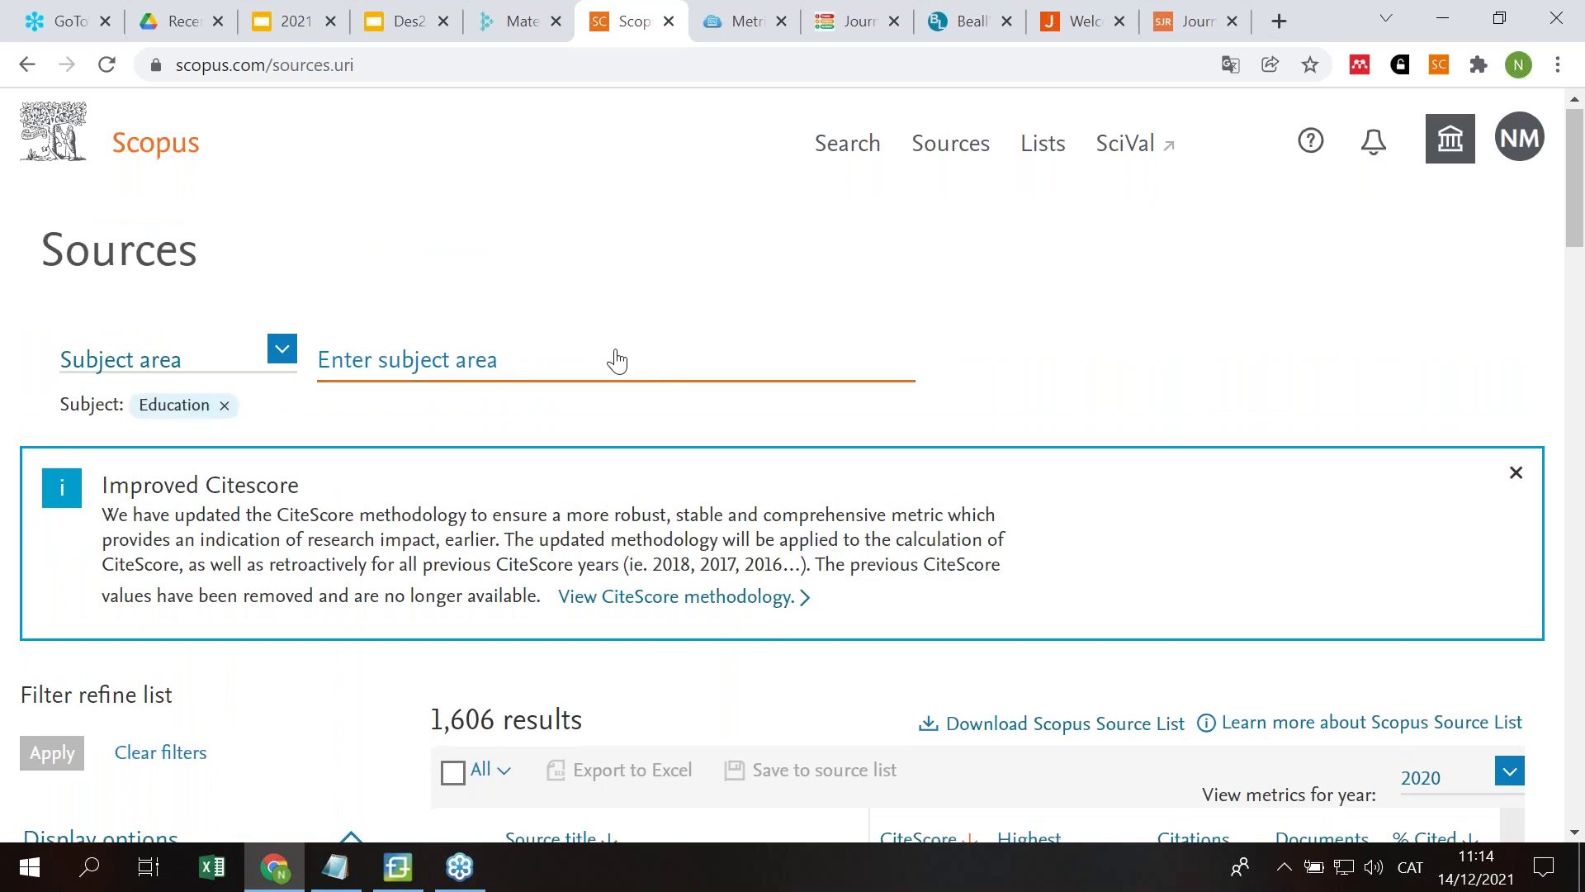
# Step: Highlight the Improved Citescore heading, open the CiteScore methodology and view its 4-year publication window and publication types details
pyautogui.scroll(-2, 76, 360)
pyautogui.moveTo(101, 363); pyautogui.dragTo(302, 363)
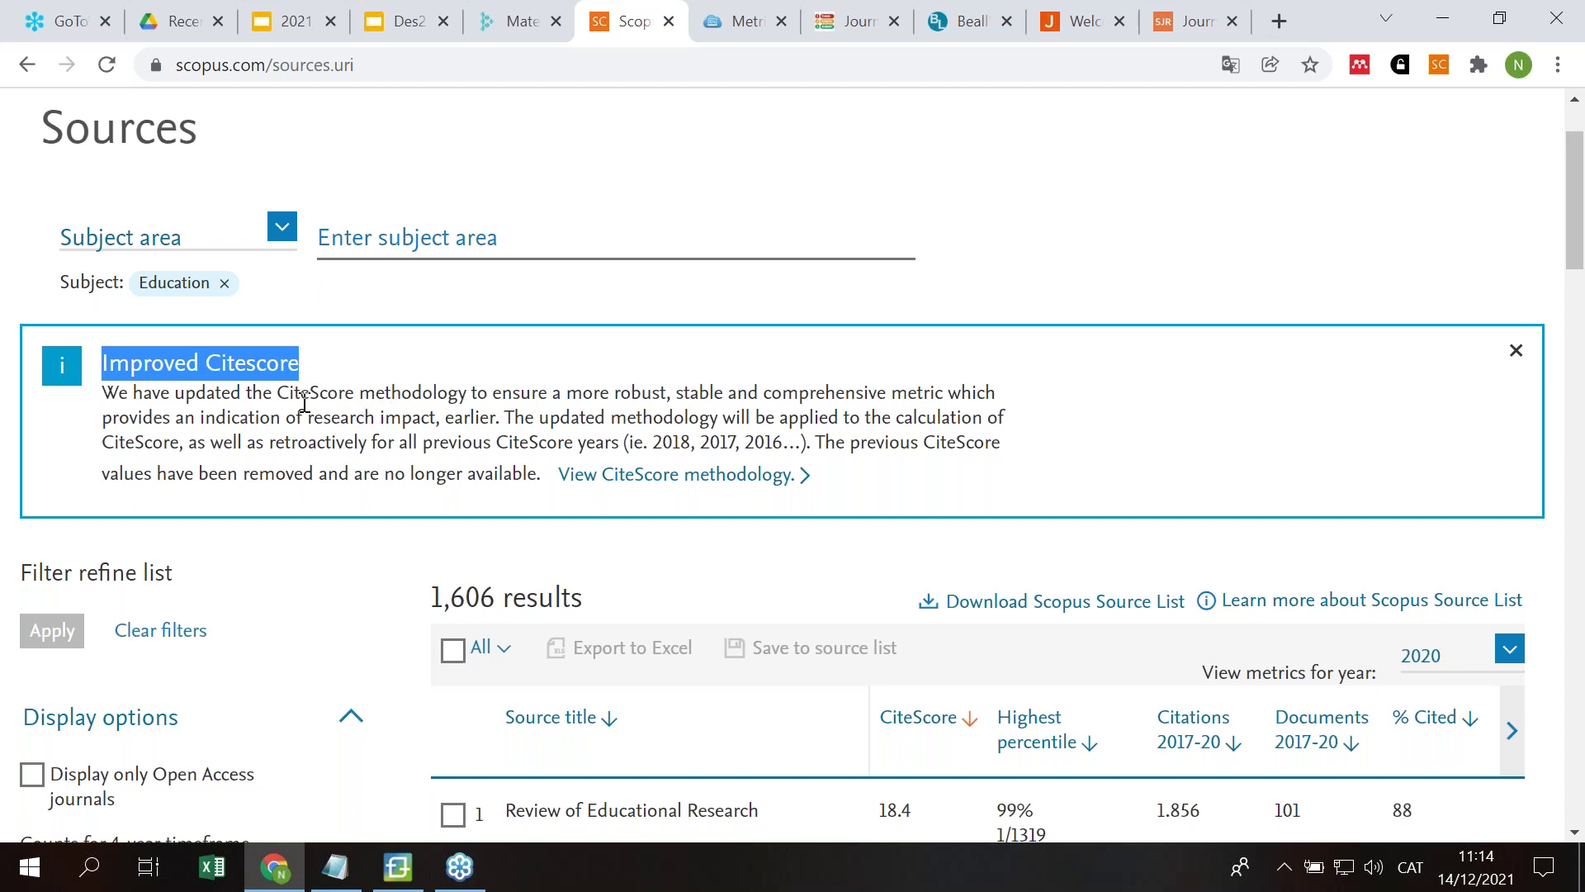
pyautogui.click(731, 488)
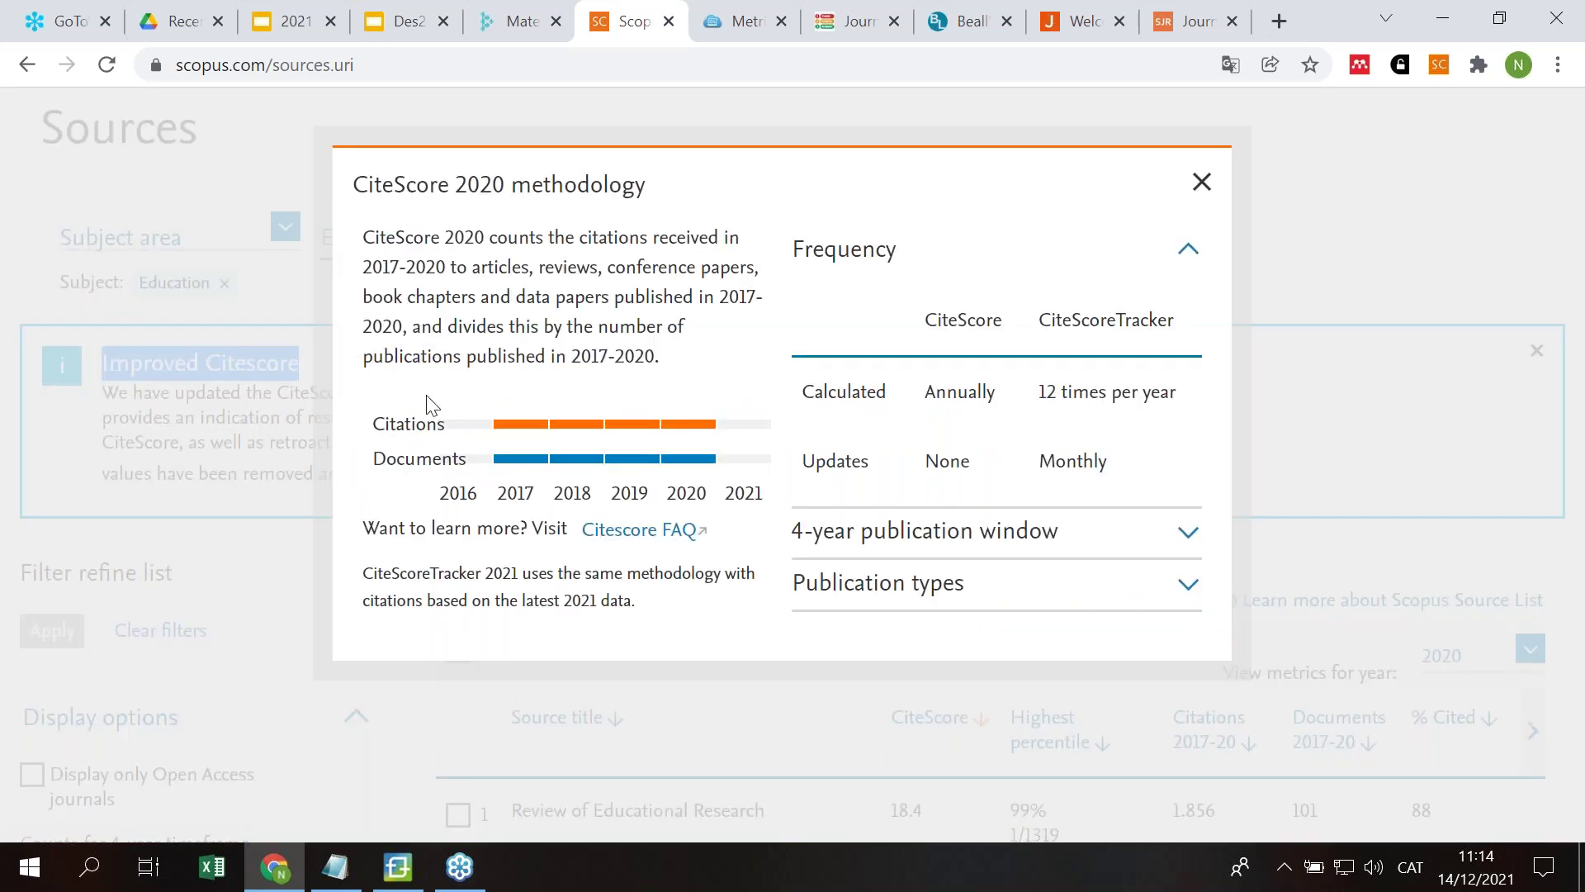
pyautogui.click(1182, 535)
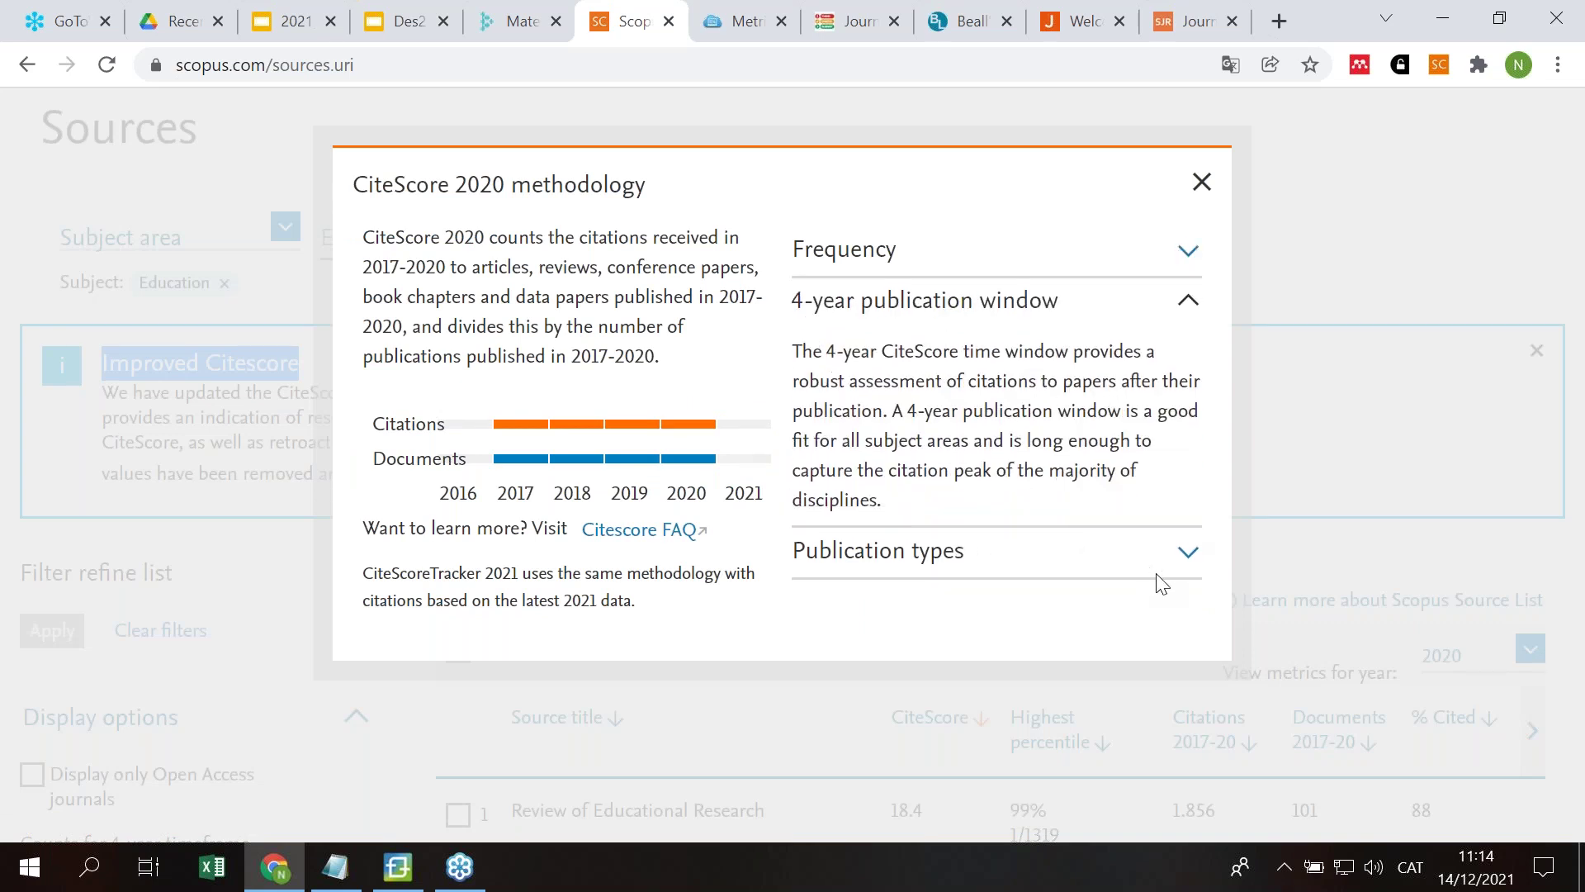
pyautogui.click(1181, 553)
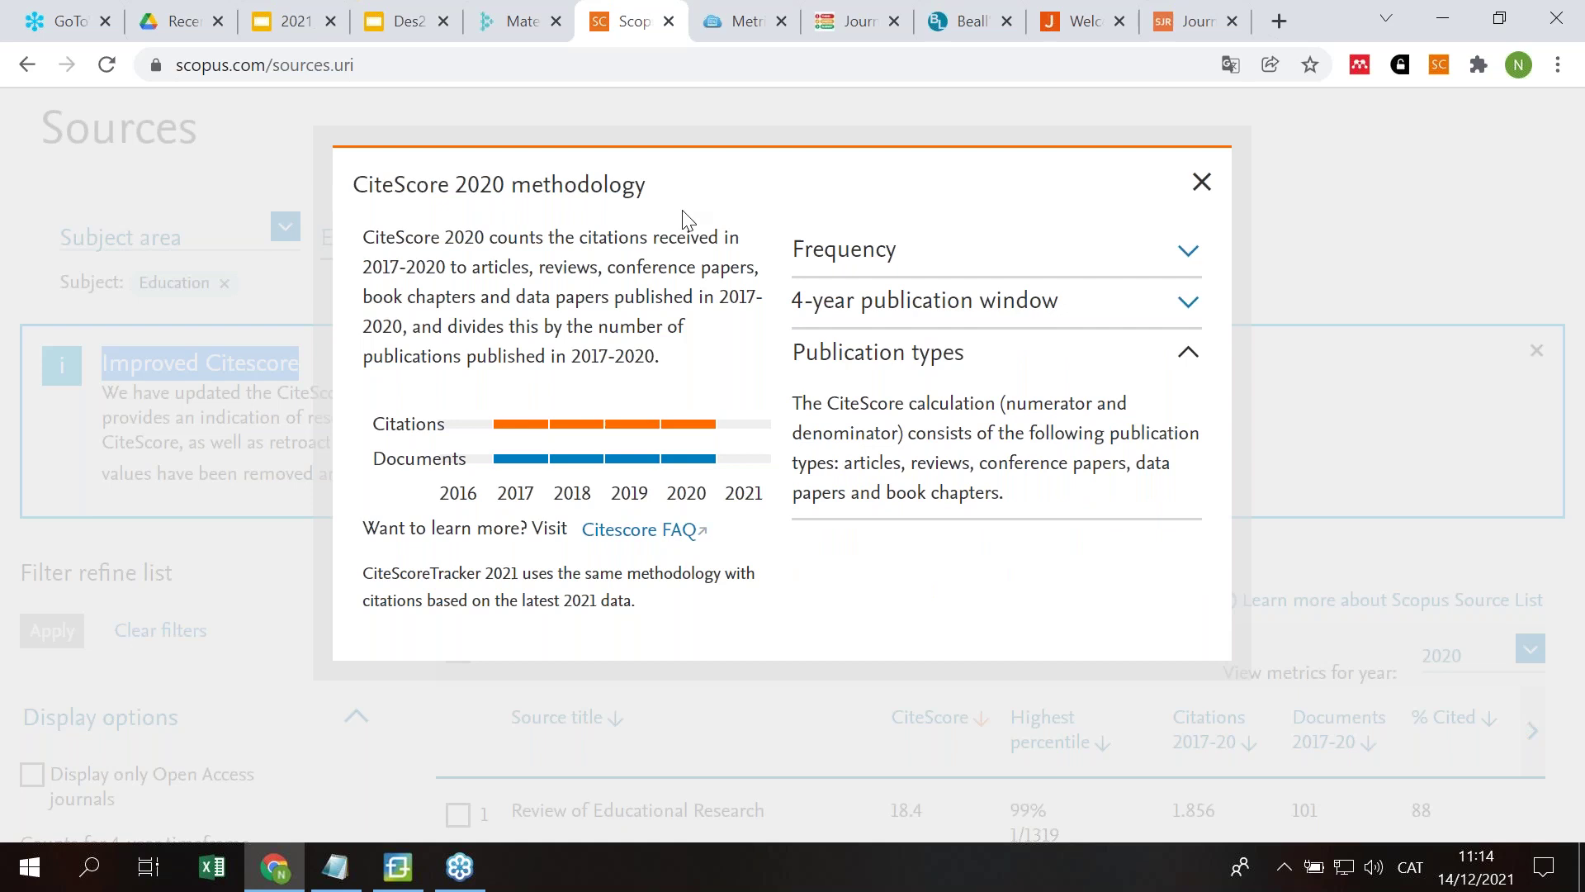
# Step: Close the CiteScore methodology details and highlight the number of results for the Education sources list
pyautogui.click(1202, 181)
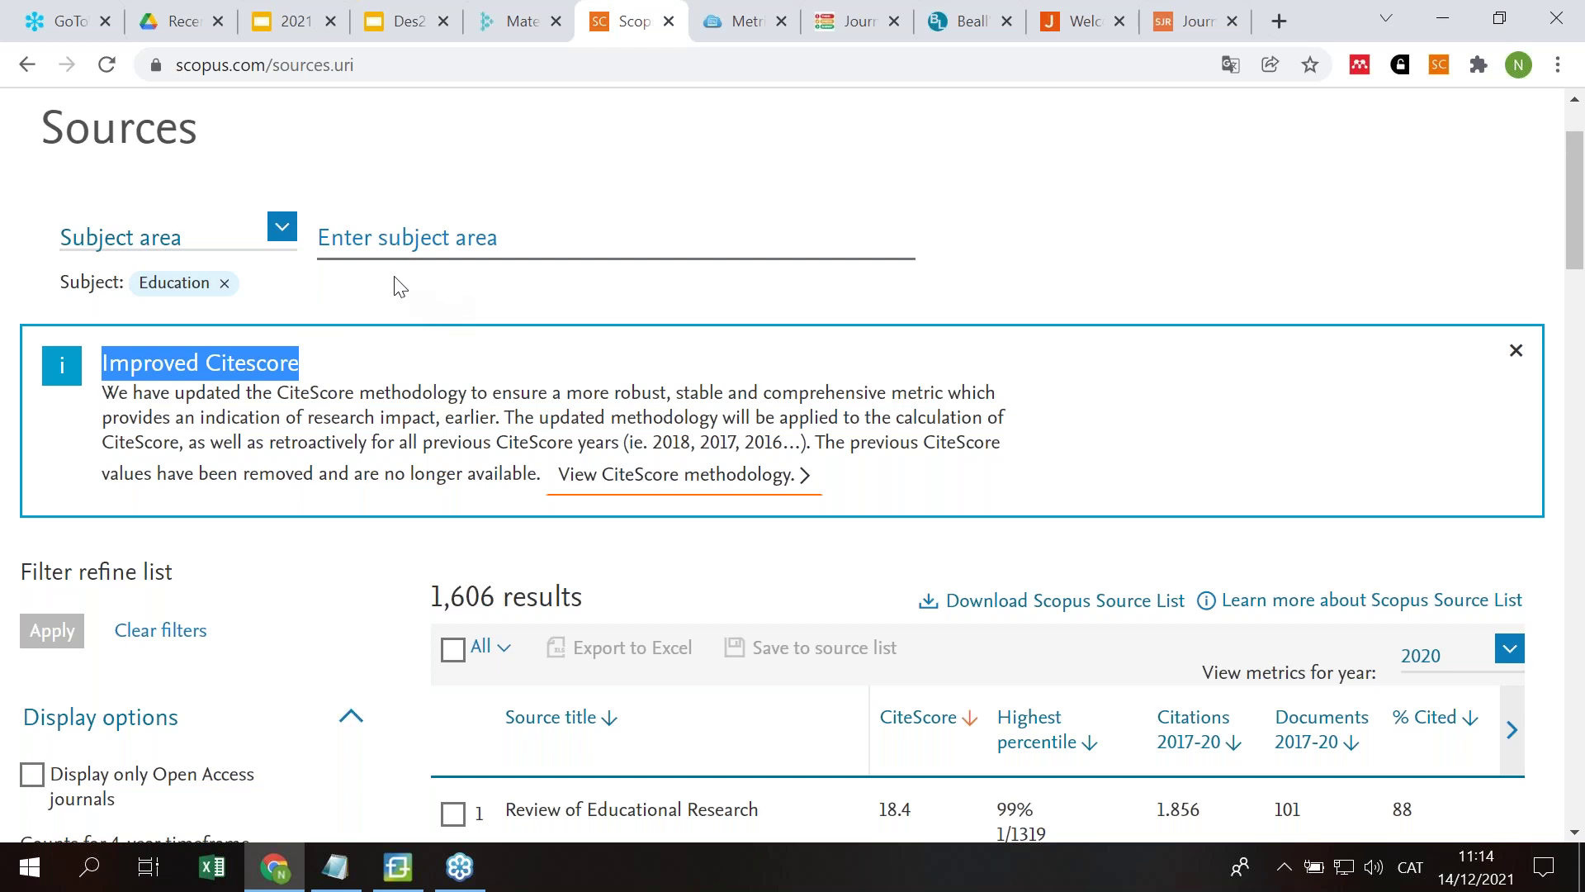
pyautogui.scroll(-3, 399, 287)
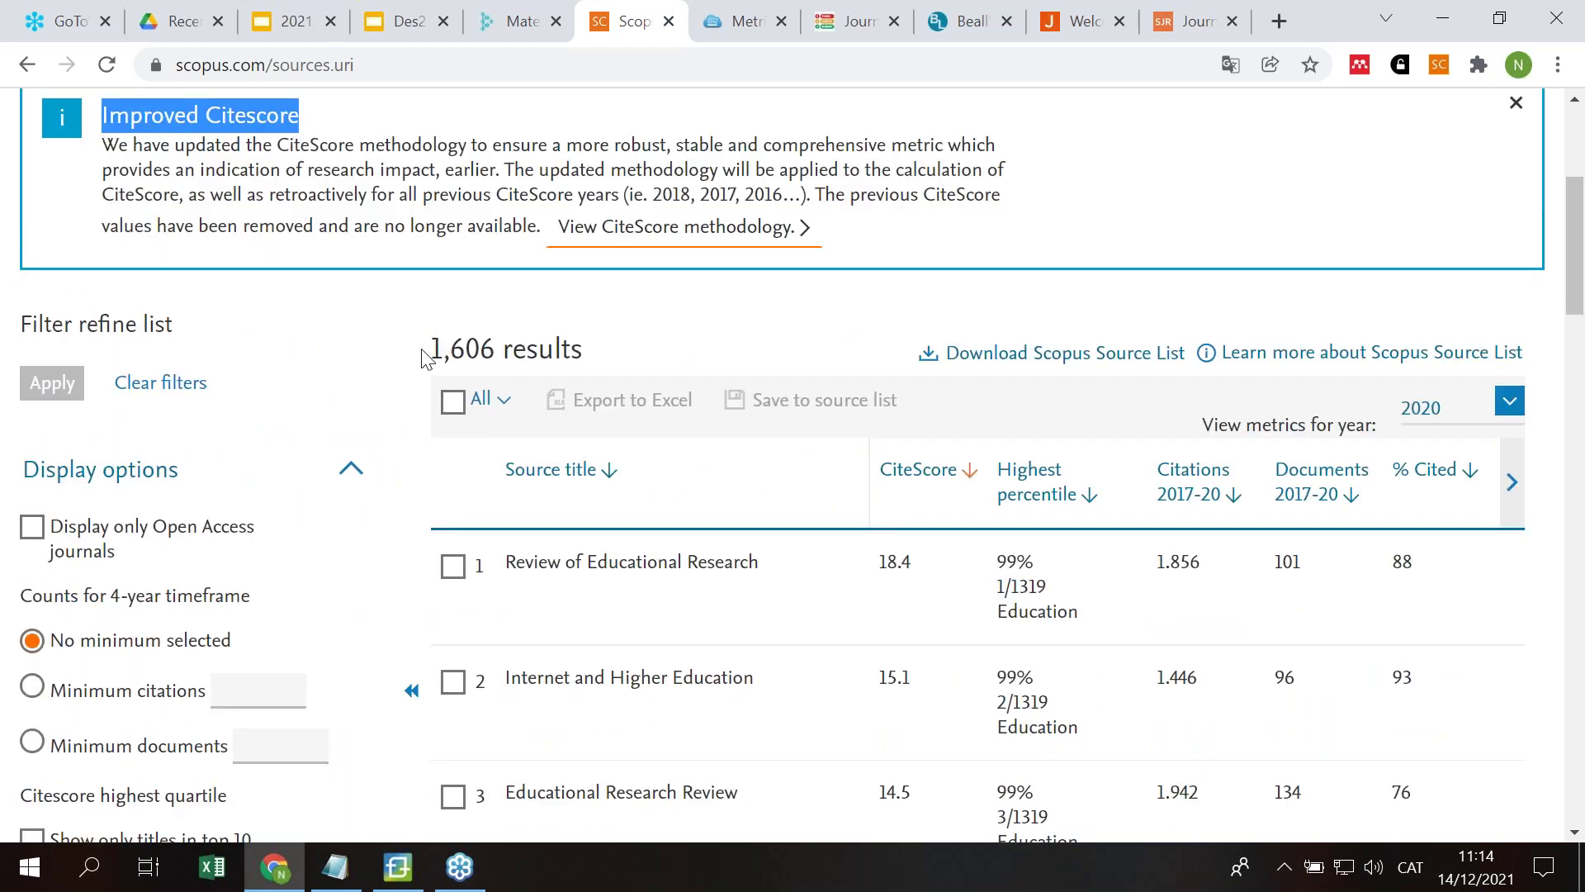
pyautogui.moveTo(431, 357); pyautogui.dragTo(493, 347)
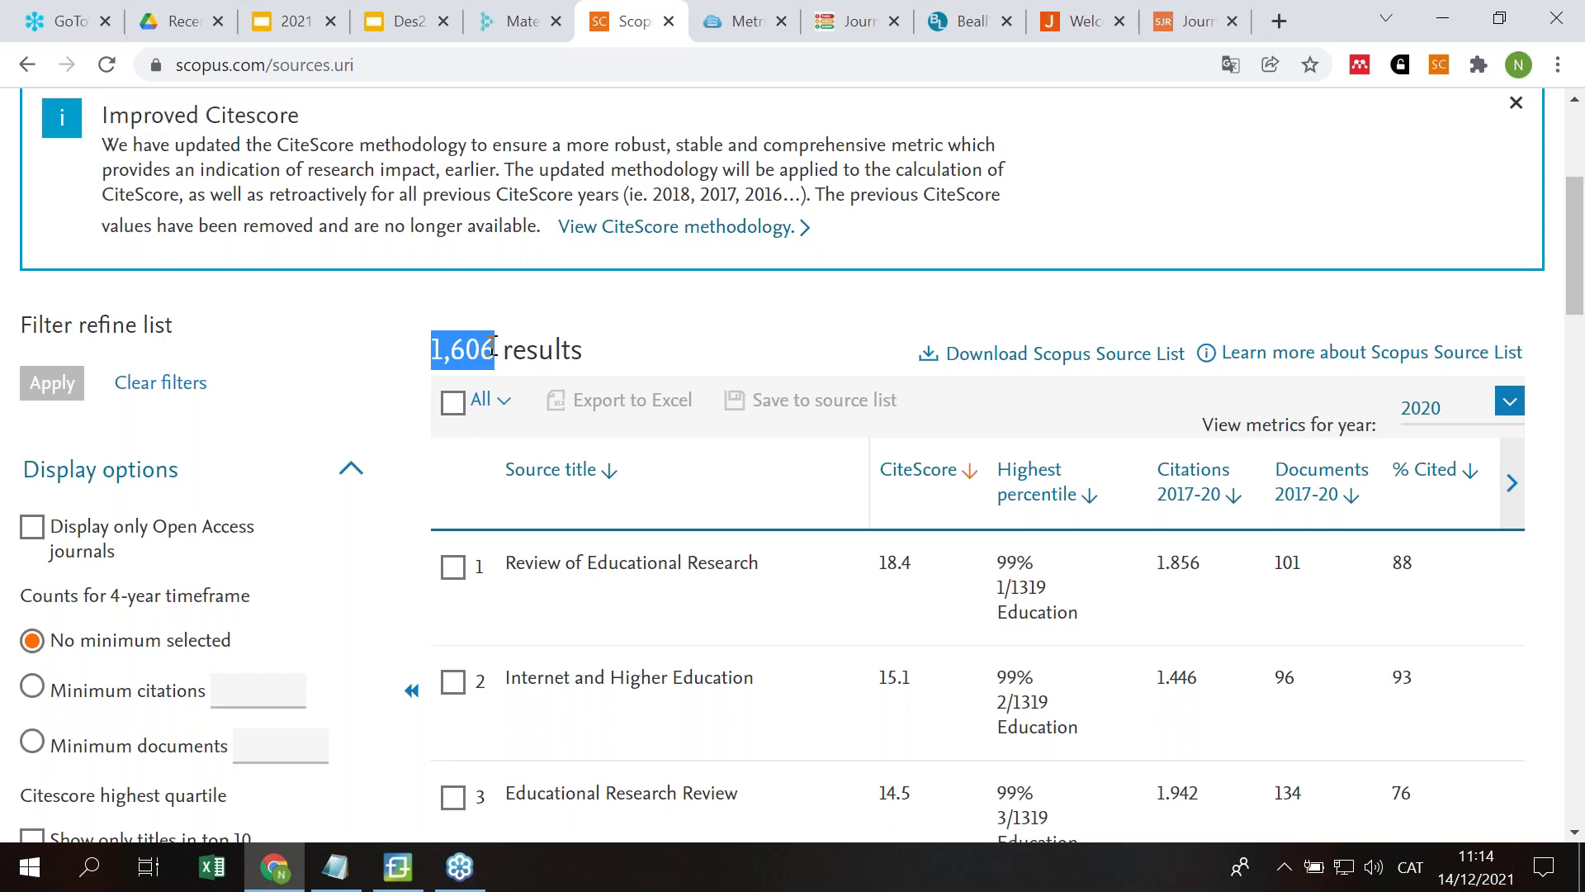
pyautogui.click(666, 333)
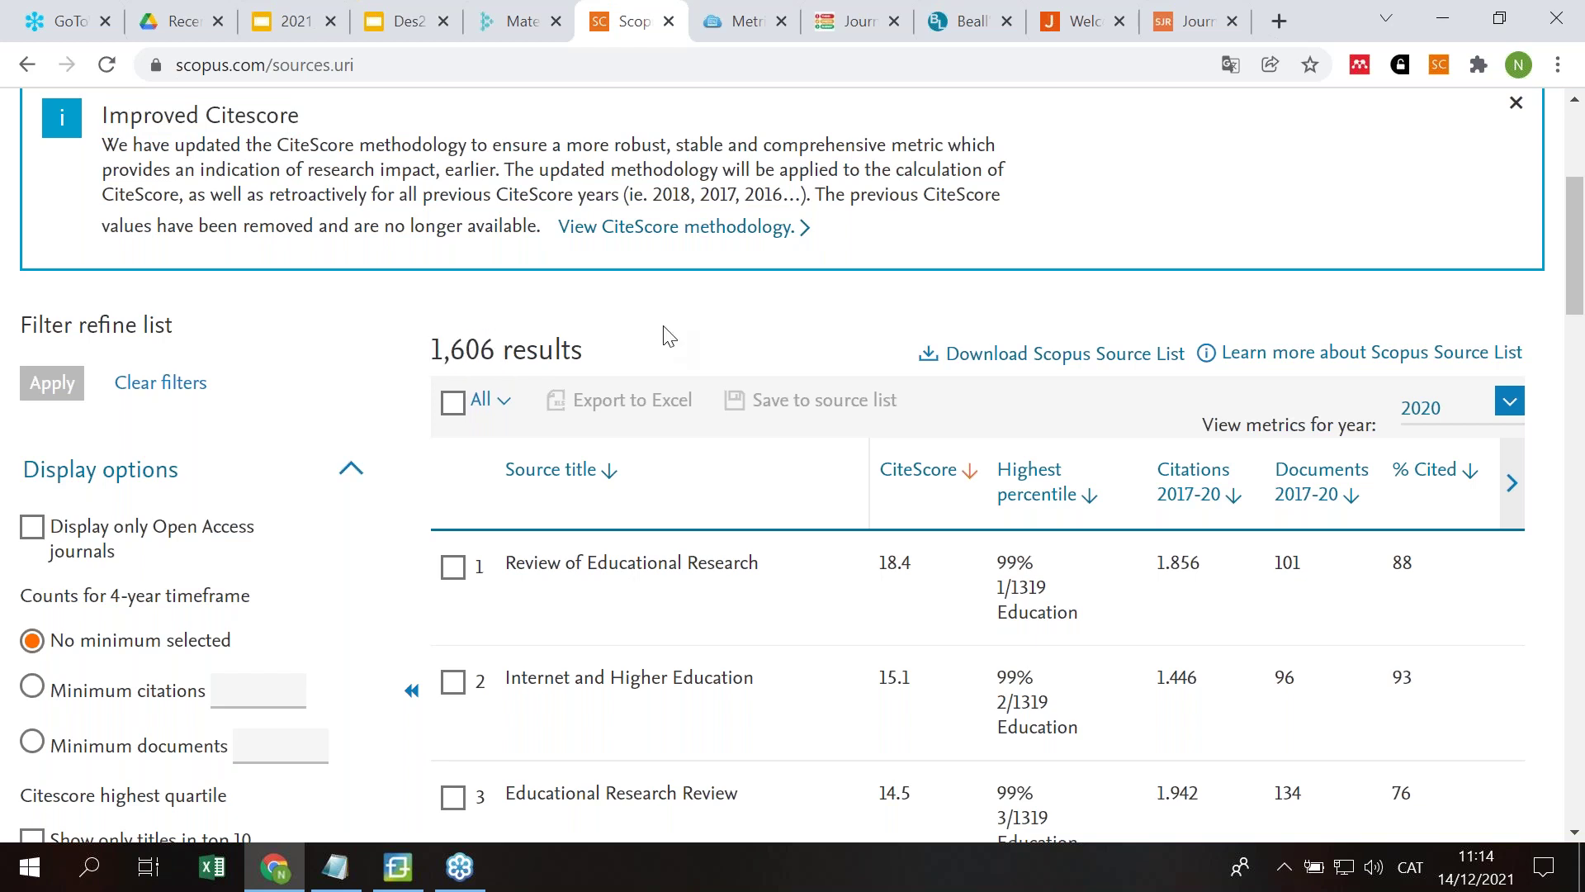
# Step: Select all Education sources in the results and export them to Excel, dismissing the multiple-download permission request
pyautogui.click(499, 402)
pyautogui.click(555, 502)
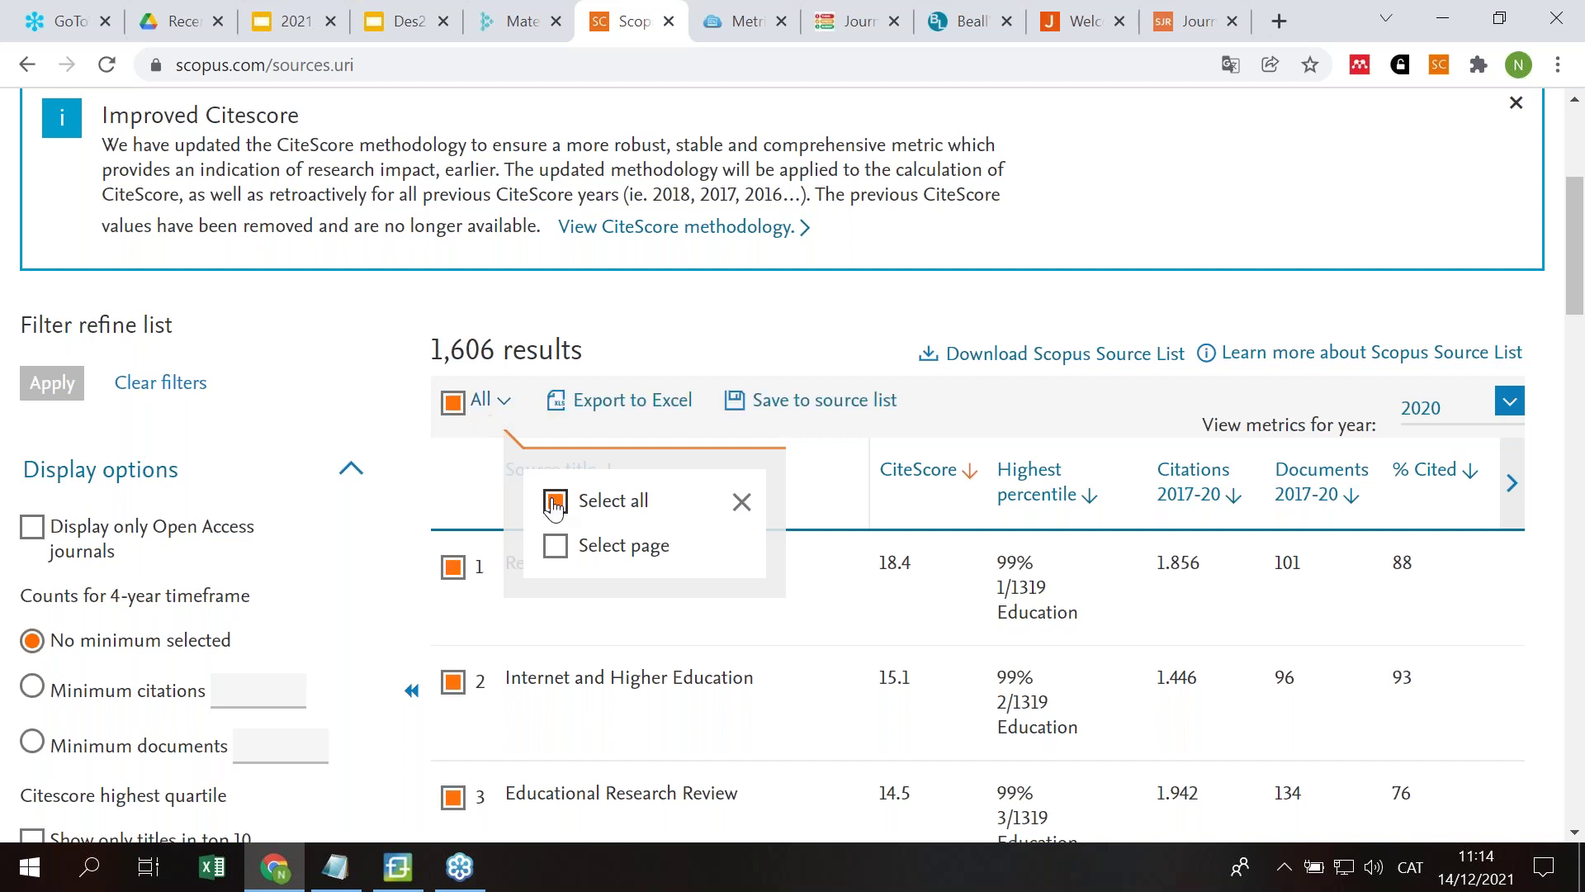
pyautogui.click(645, 417)
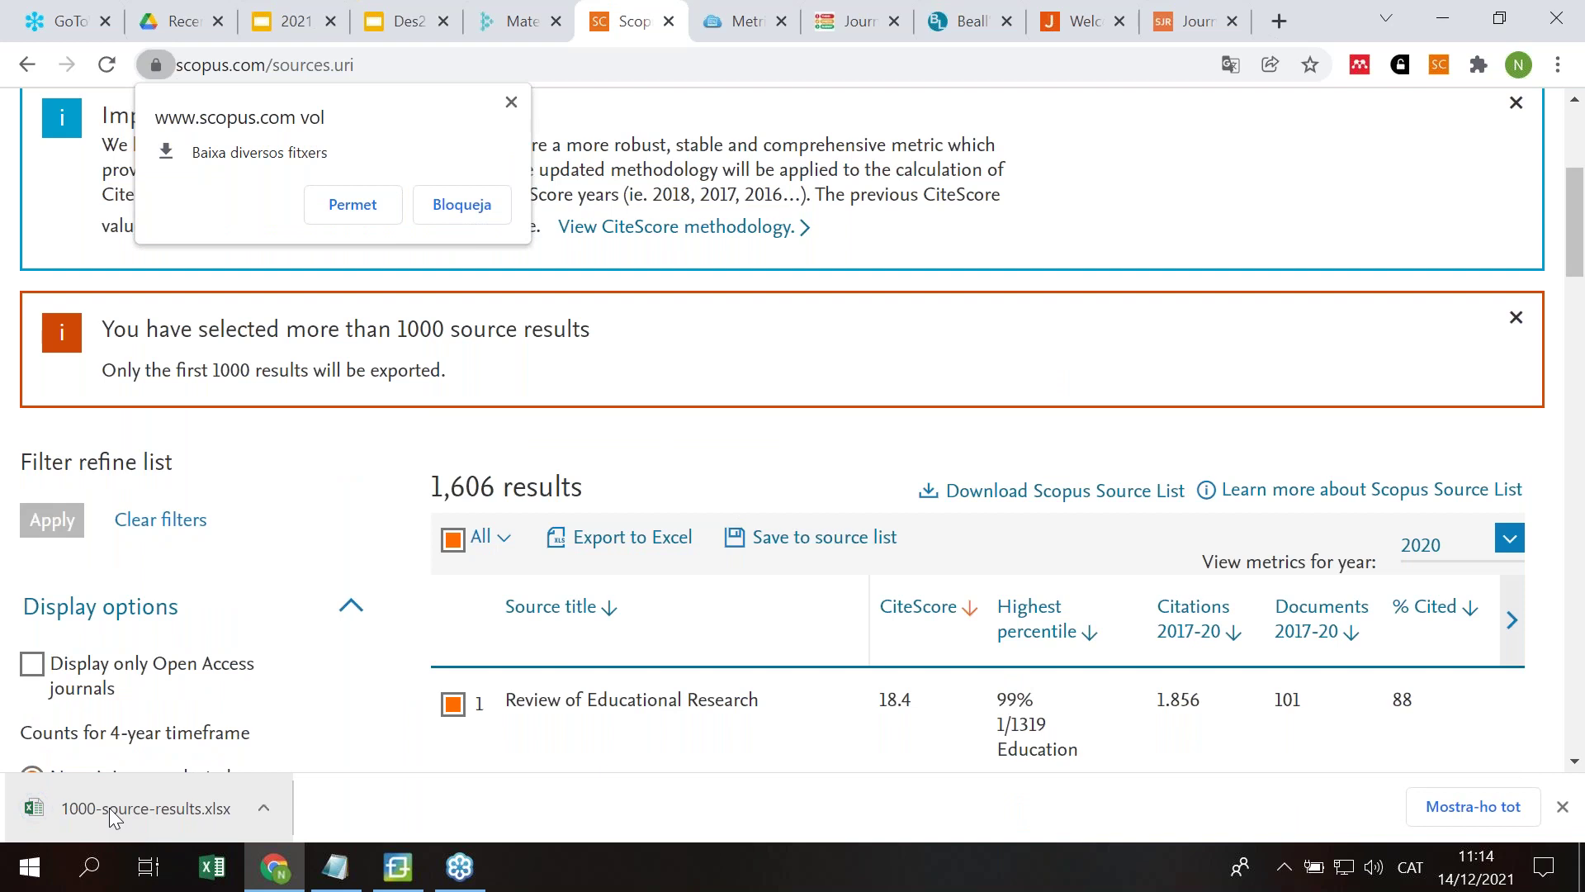
pyautogui.click(511, 102)
# Step: Open the downloaded 1000-source-results.xlsx in Excel, maximize its window and enable editing
pyautogui.click(165, 809)
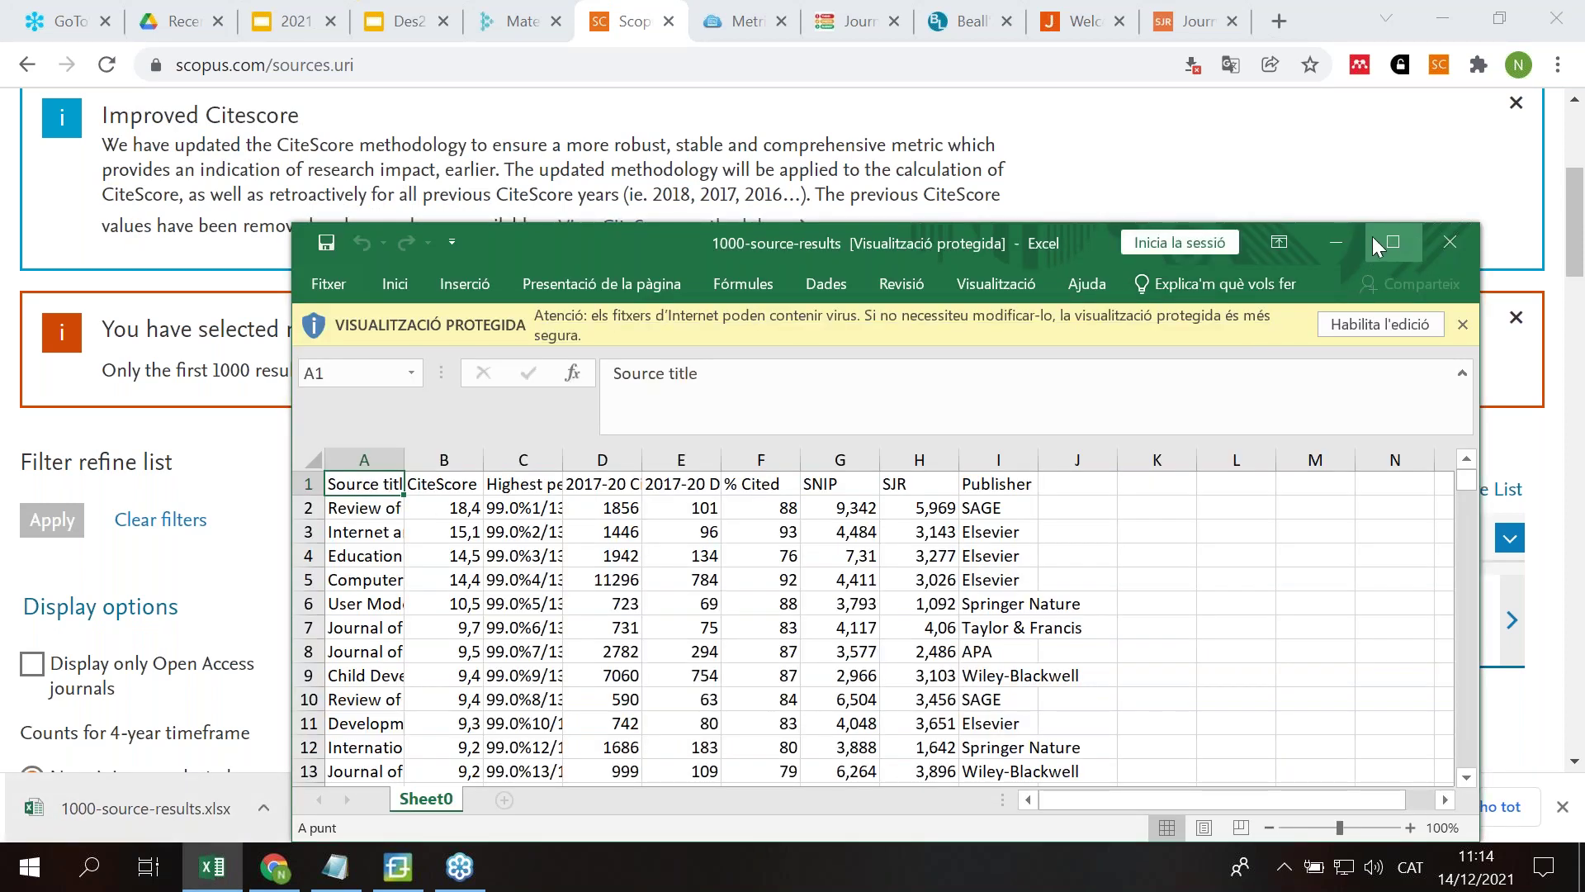
pyautogui.click(1374, 237)
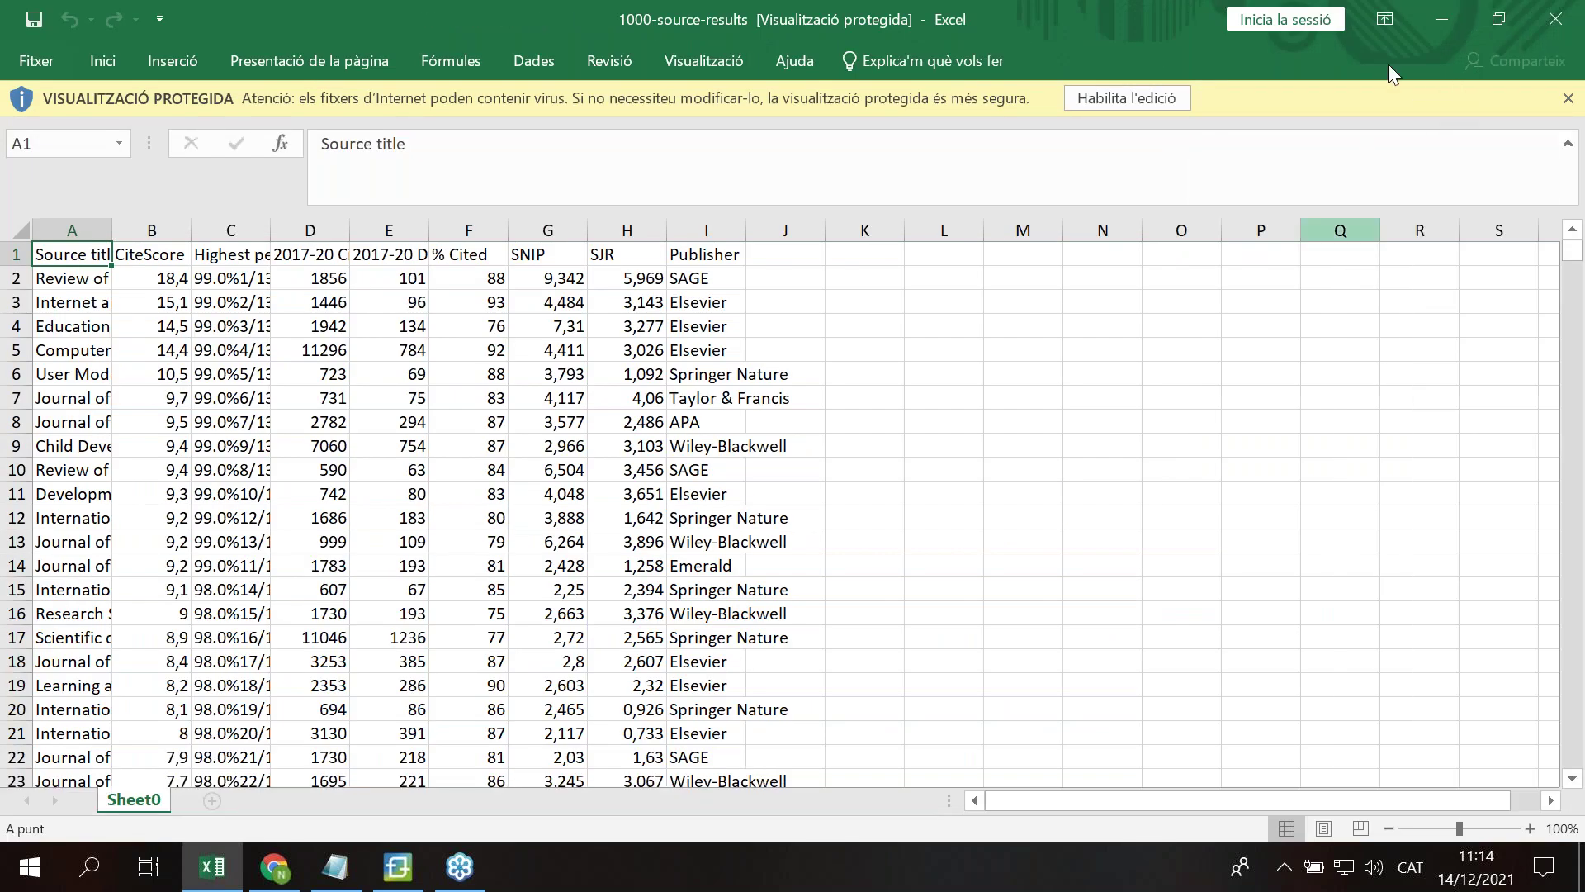
pyautogui.click(1146, 106)
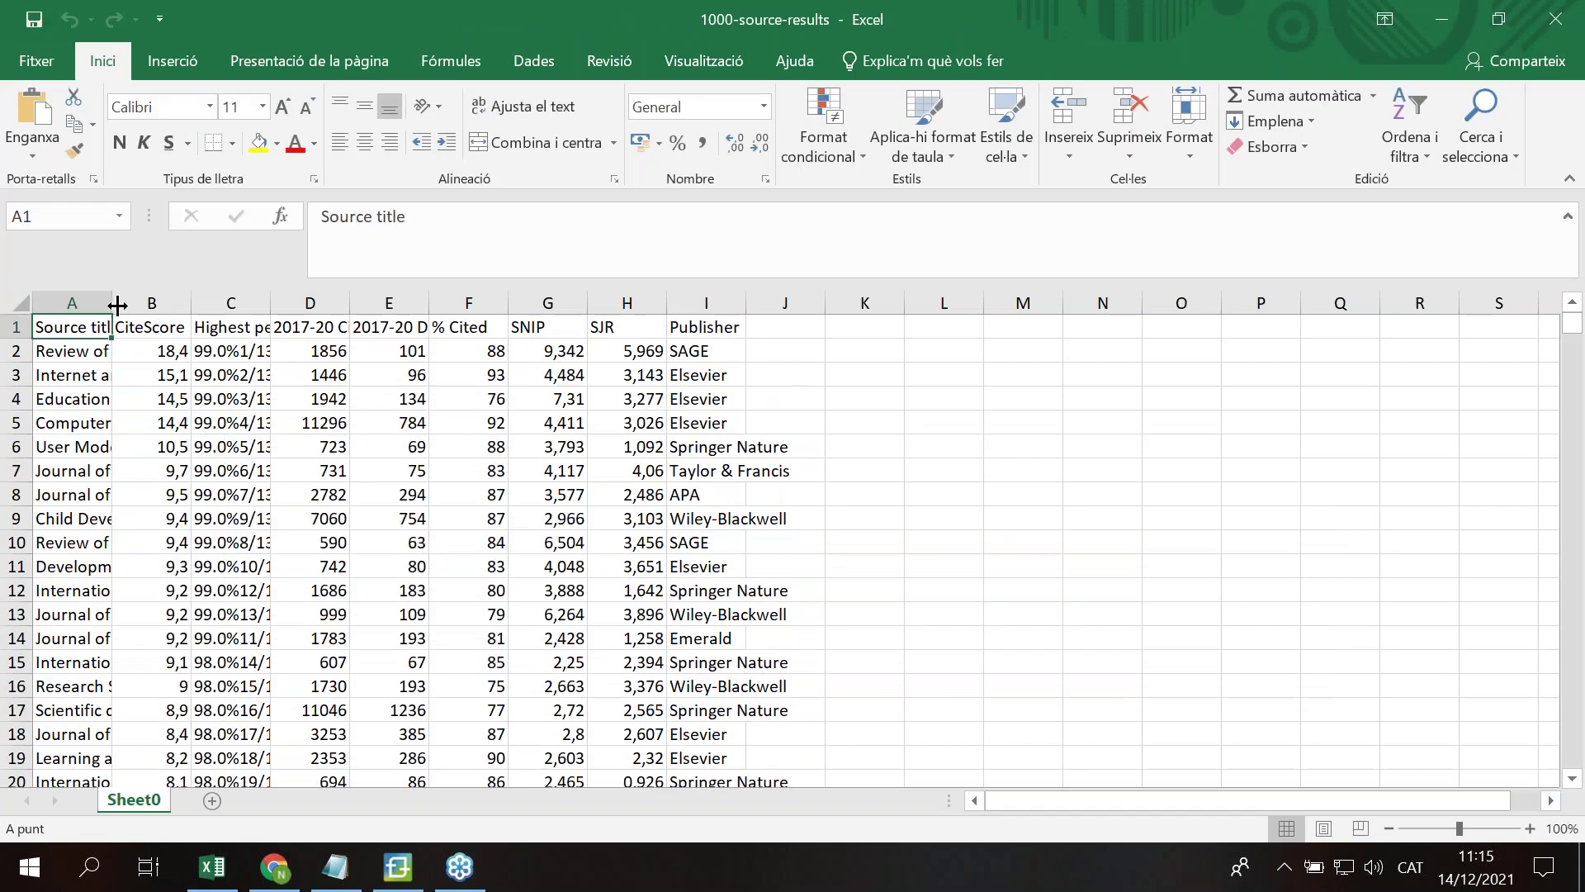
# Step: Widen the columns from Source title through 2017-20 Documents and select the SNIP header cell
pyautogui.moveTo(114, 303); pyautogui.dragTo(742, 301)
pyautogui.click(882, 329)
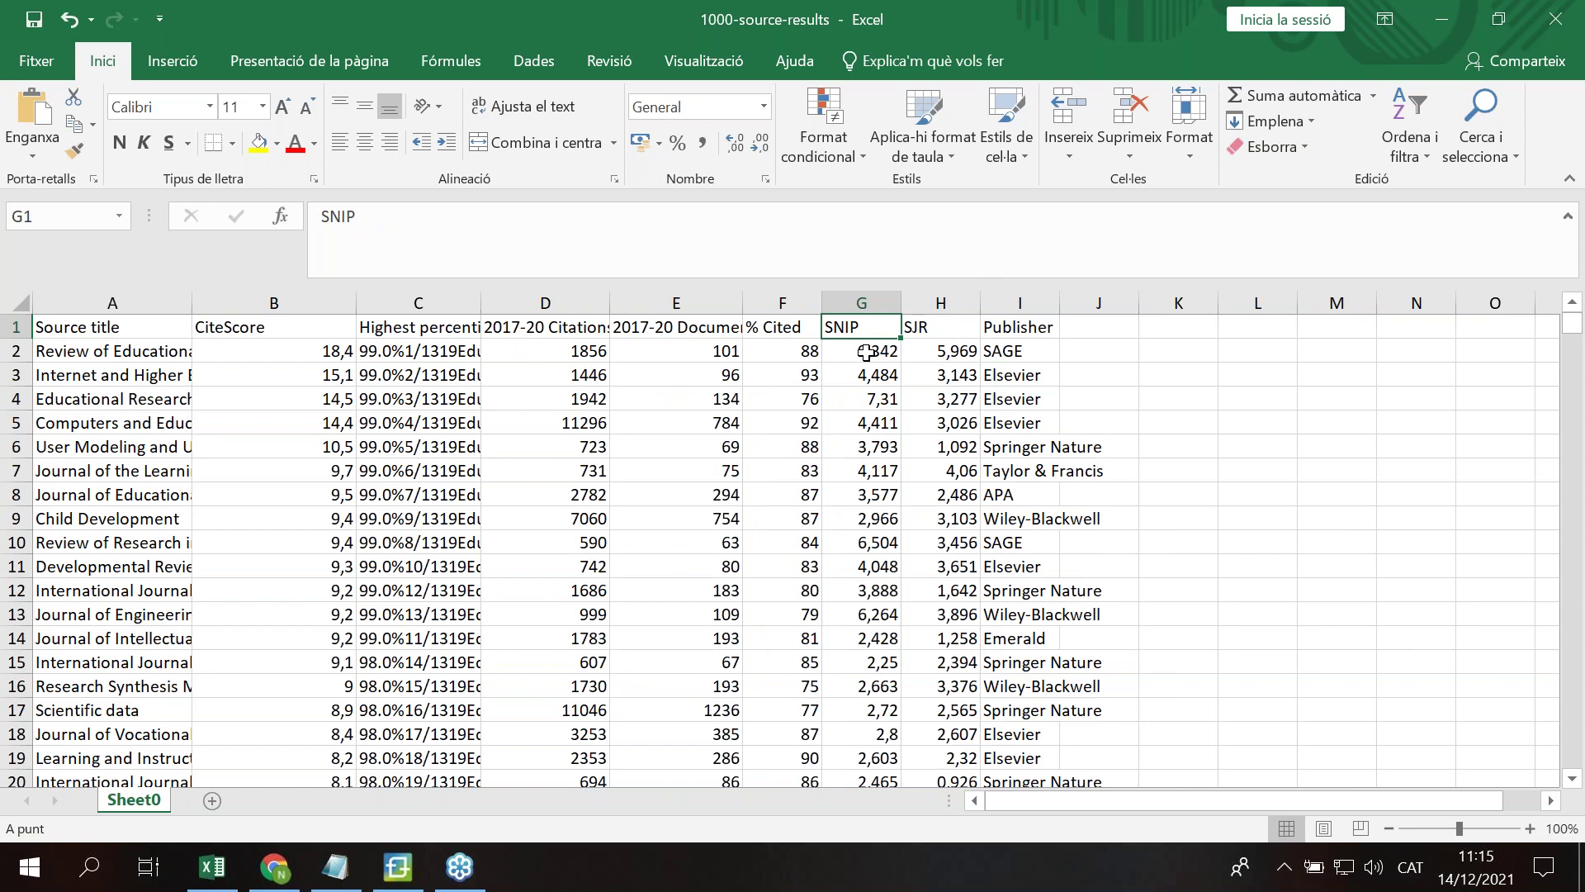
# Step: Widen the SJR, SNIP, 2017-20 Documents and Source title columns of the exported source list
pyautogui.click(866, 353)
pyautogui.click(937, 349)
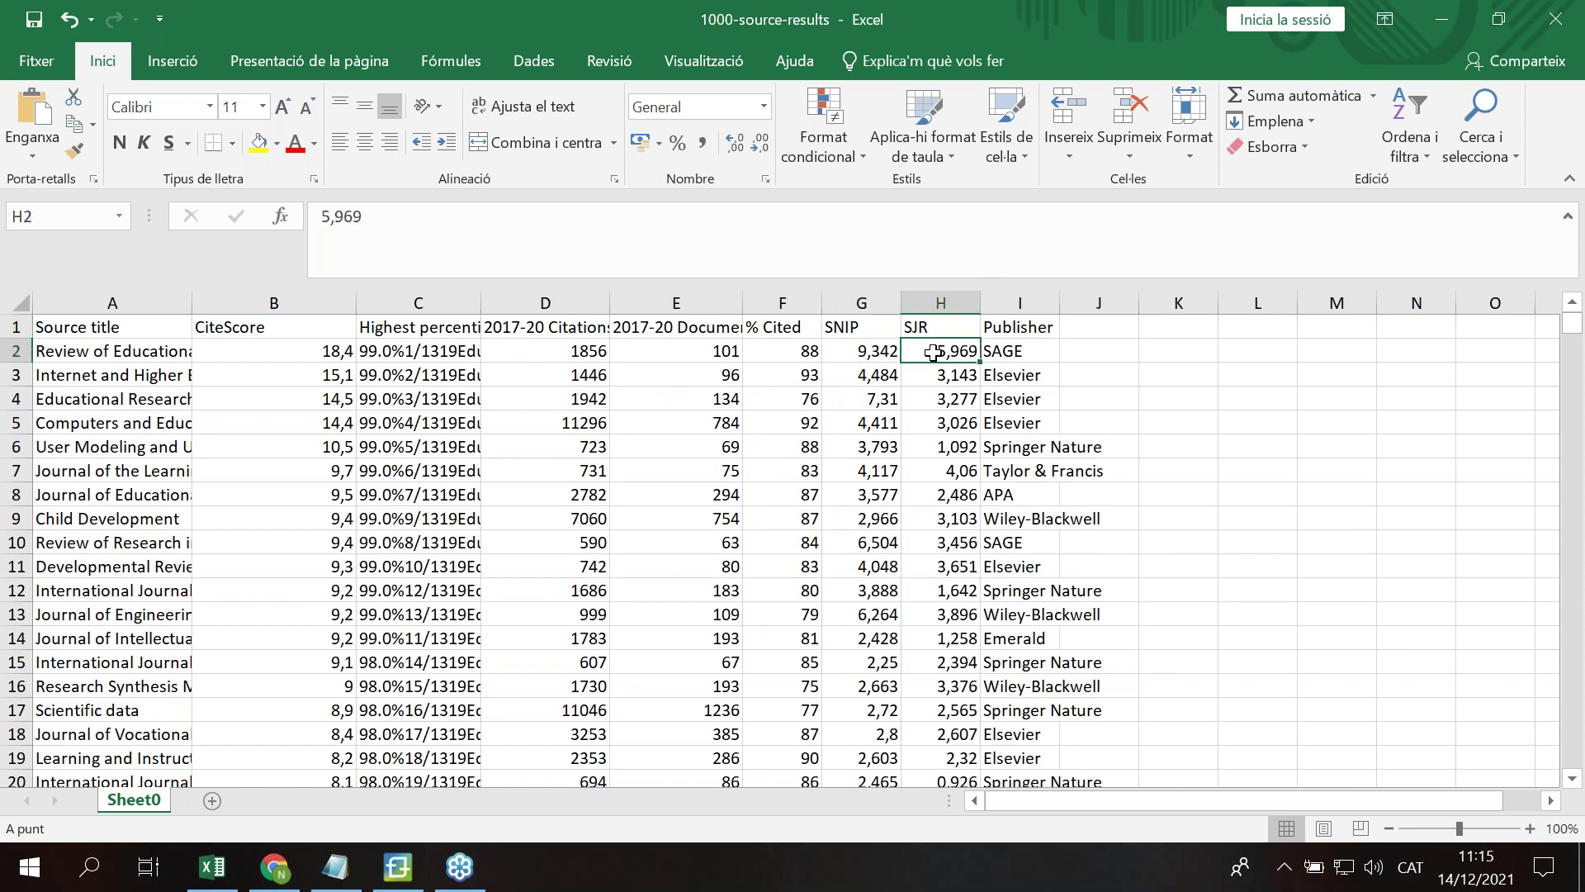
pyautogui.doubleClick(981, 303)
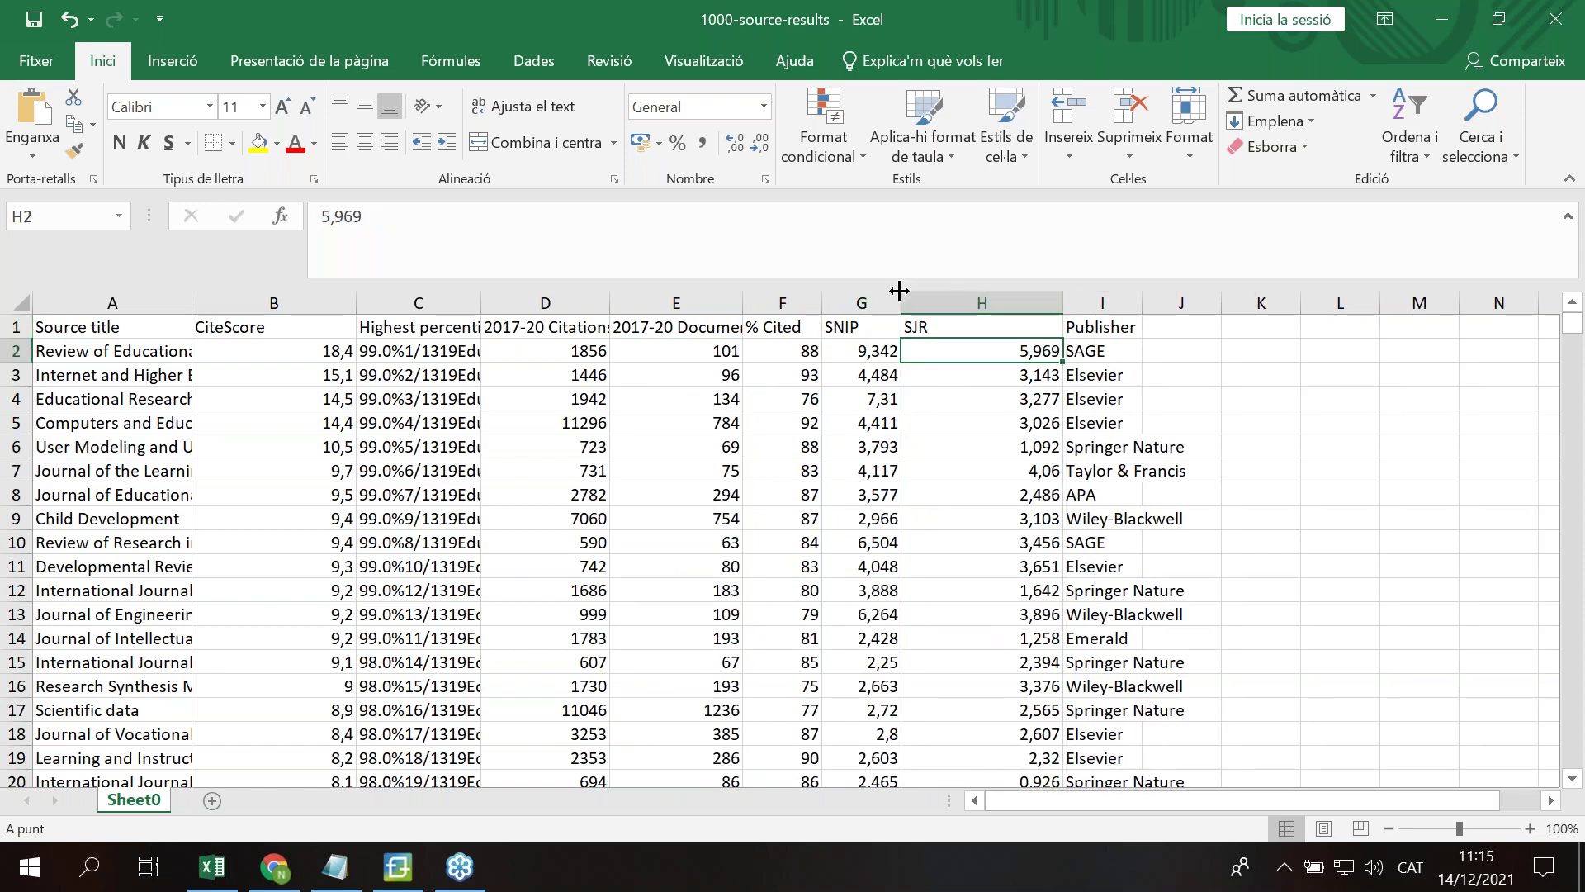
pyautogui.moveTo(897, 291); pyautogui.dragTo(938, 296)
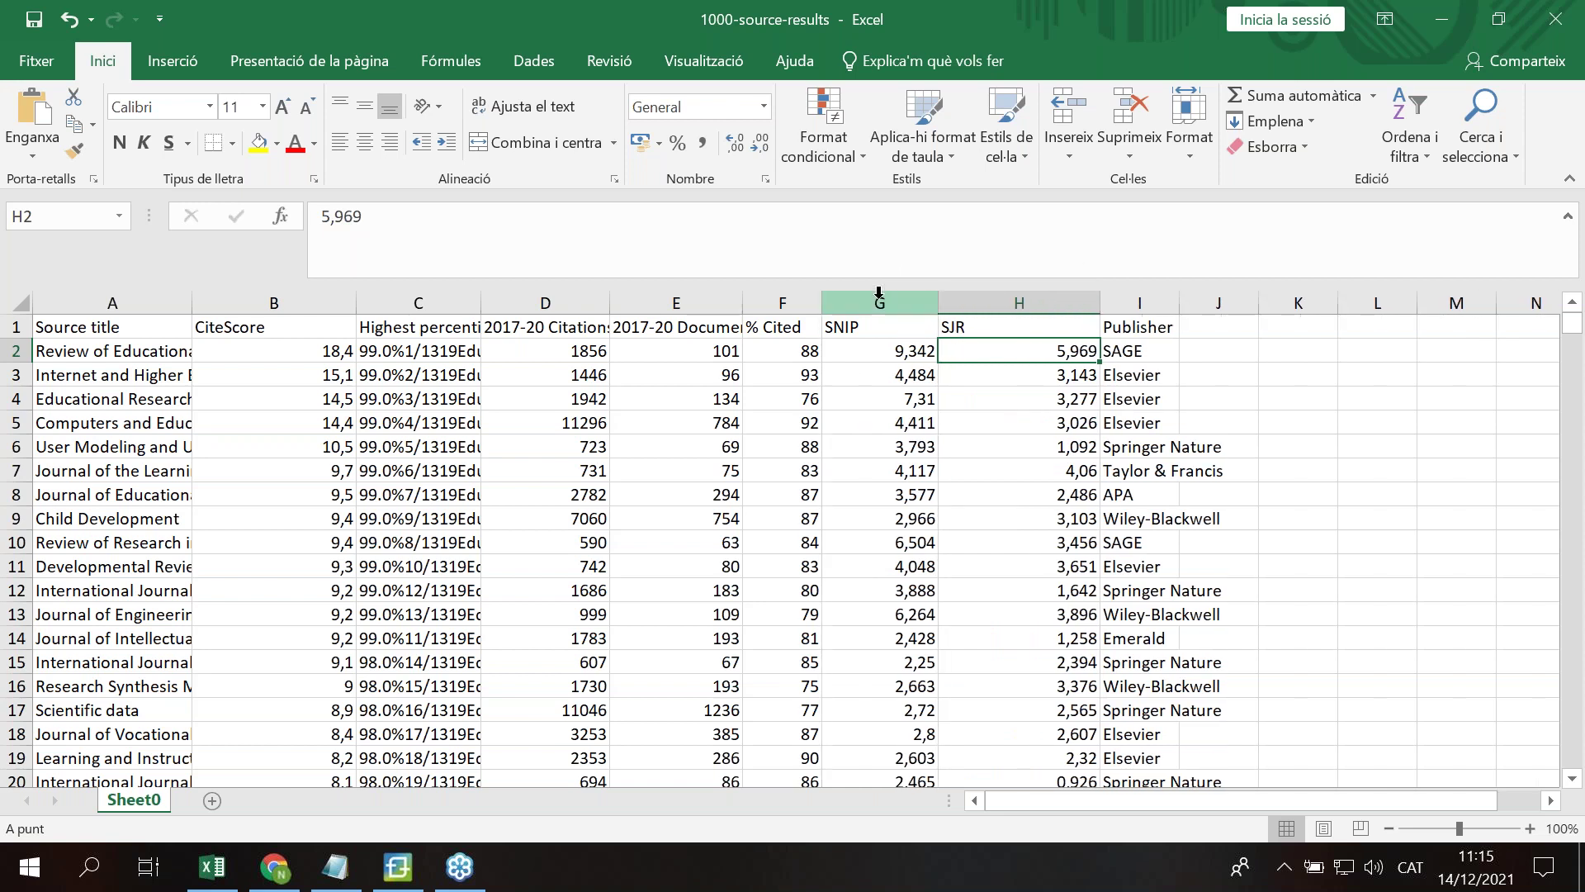
pyautogui.moveTo(742, 302); pyautogui.dragTo(780, 302)
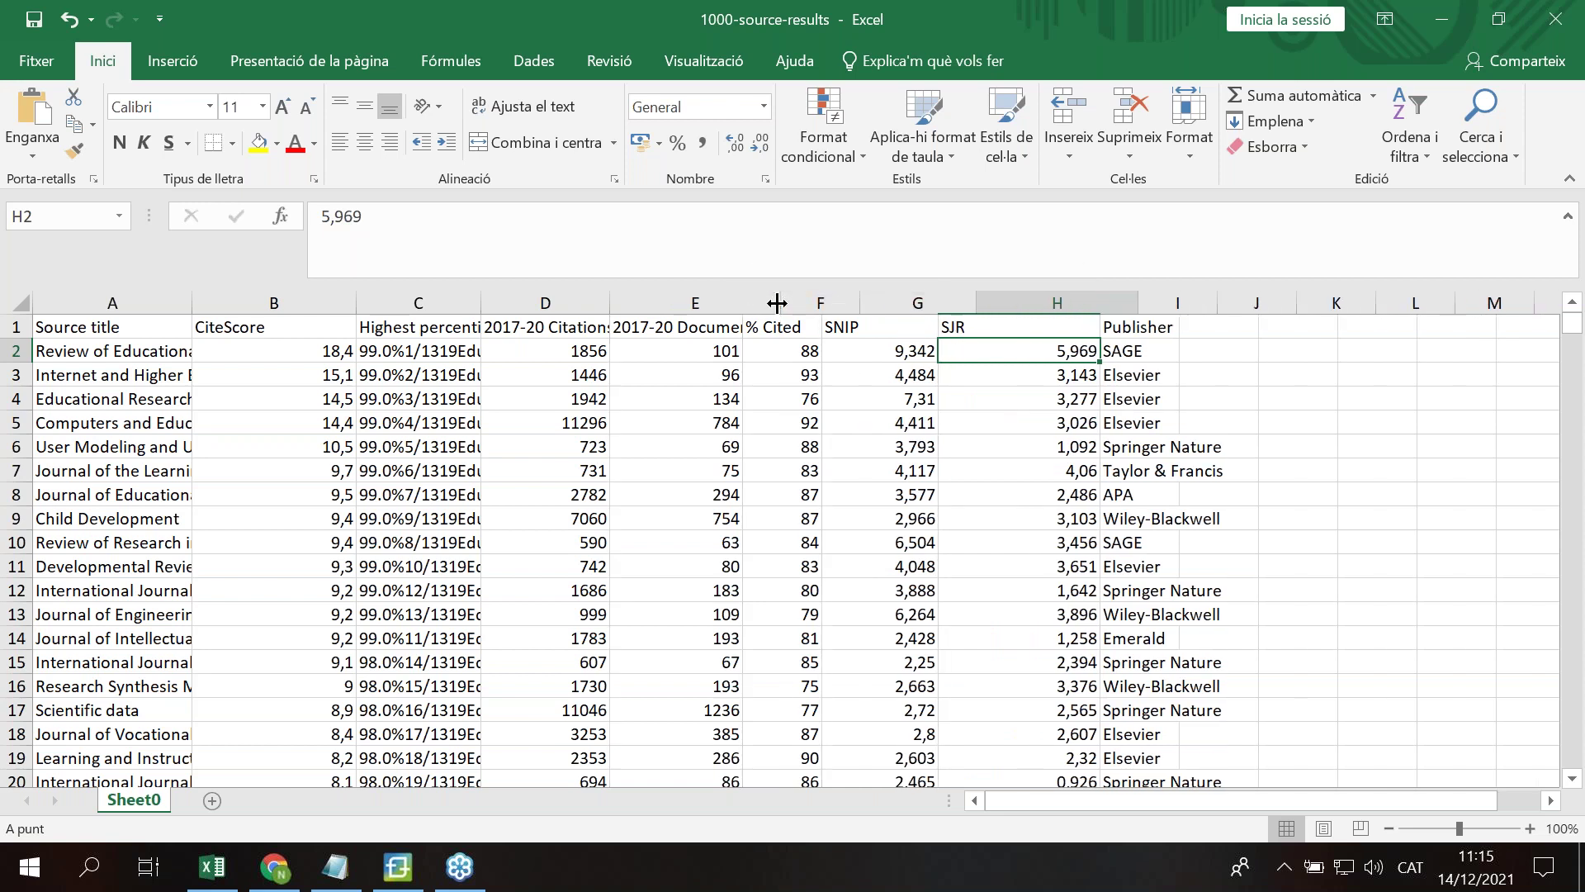
pyautogui.moveTo(191, 302); pyautogui.dragTo(285, 302)
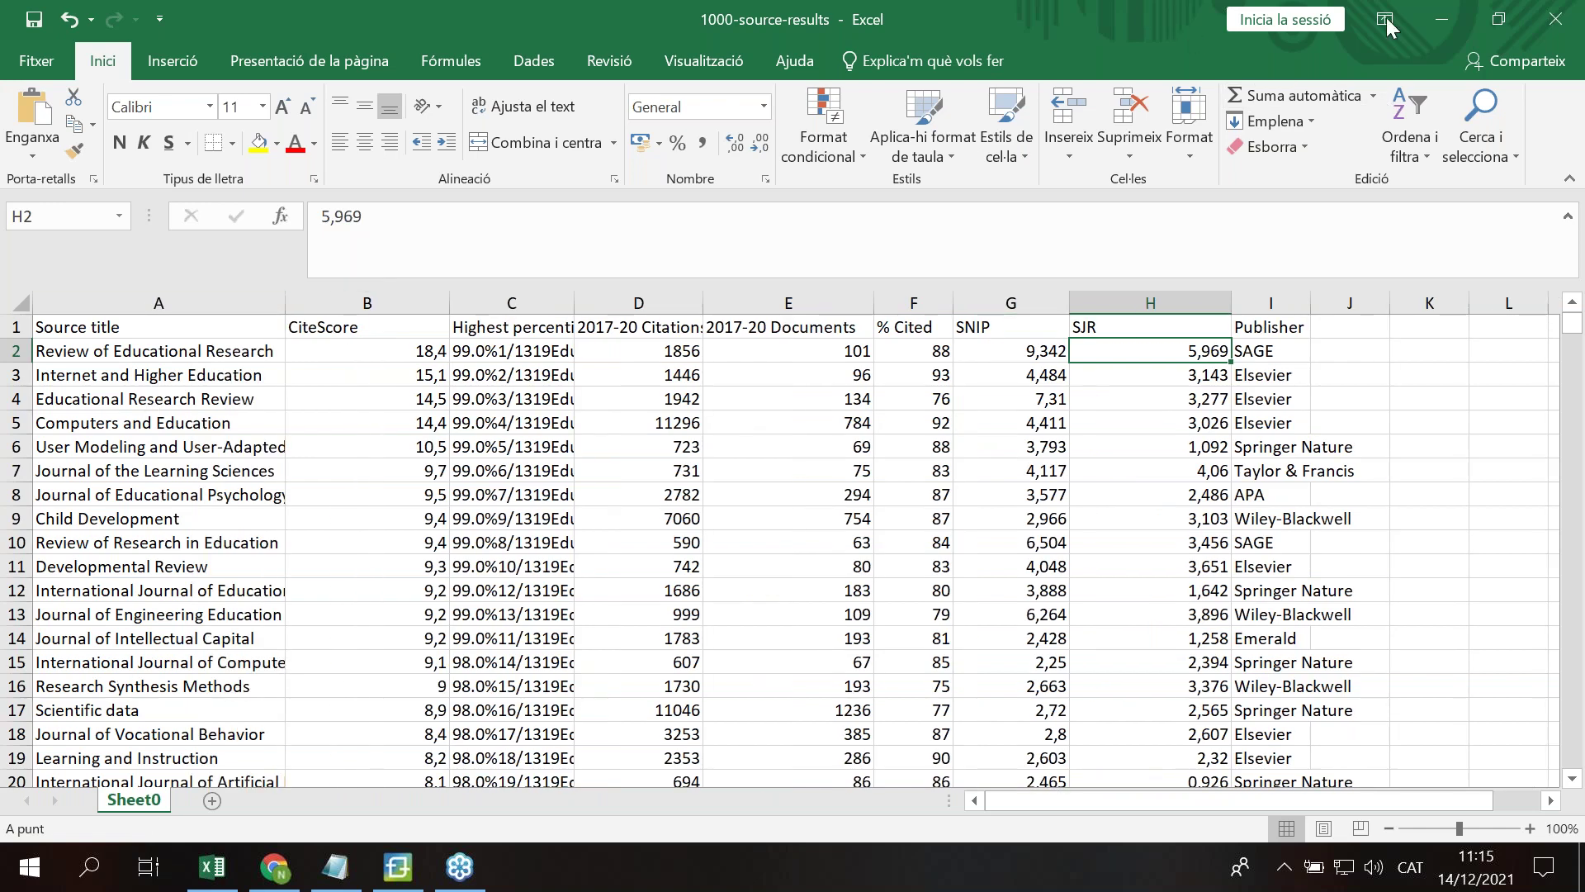
# Step: Switch to the Scopus Sources page in the browser and deselect all sources in the results list
pyautogui.click(1441, 18)
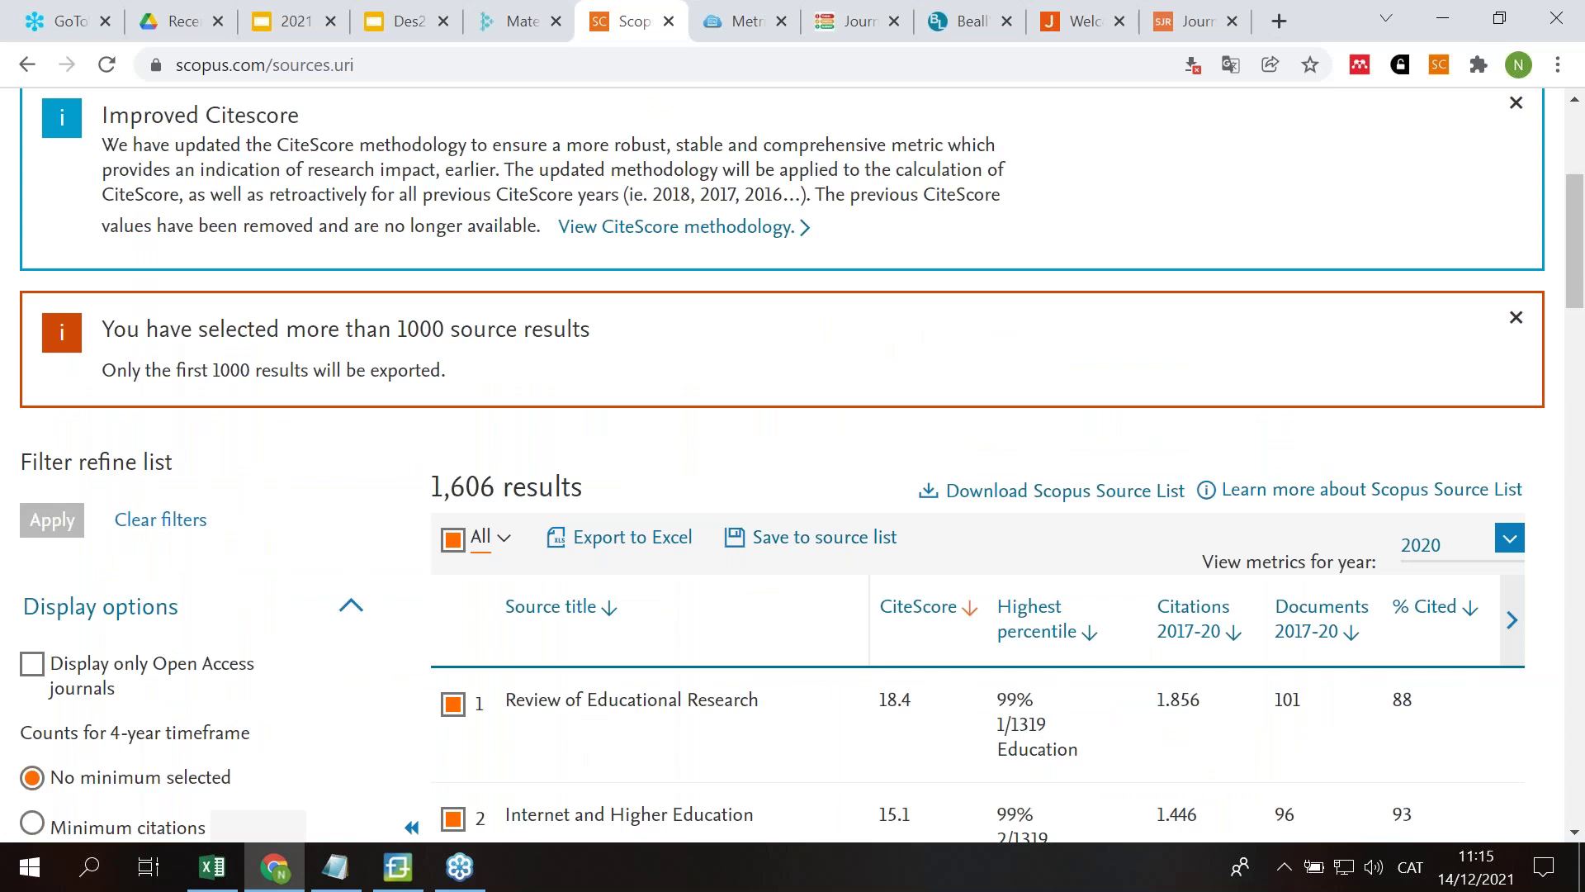
pyautogui.moveTo(108, 331); pyautogui.dragTo(599, 331)
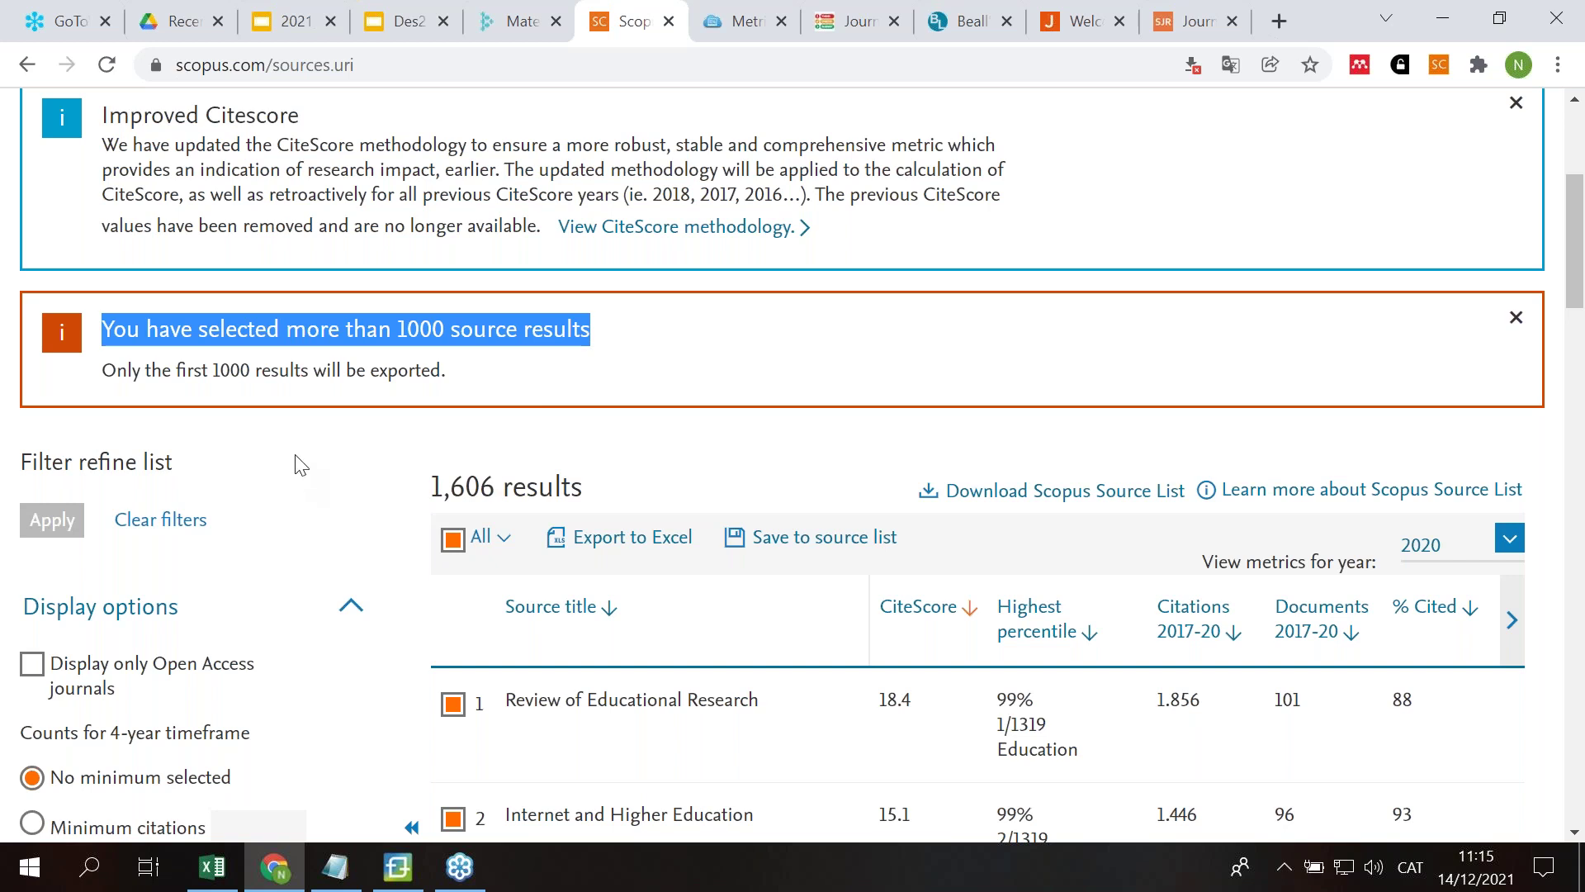
pyautogui.scroll(-3, 299, 462)
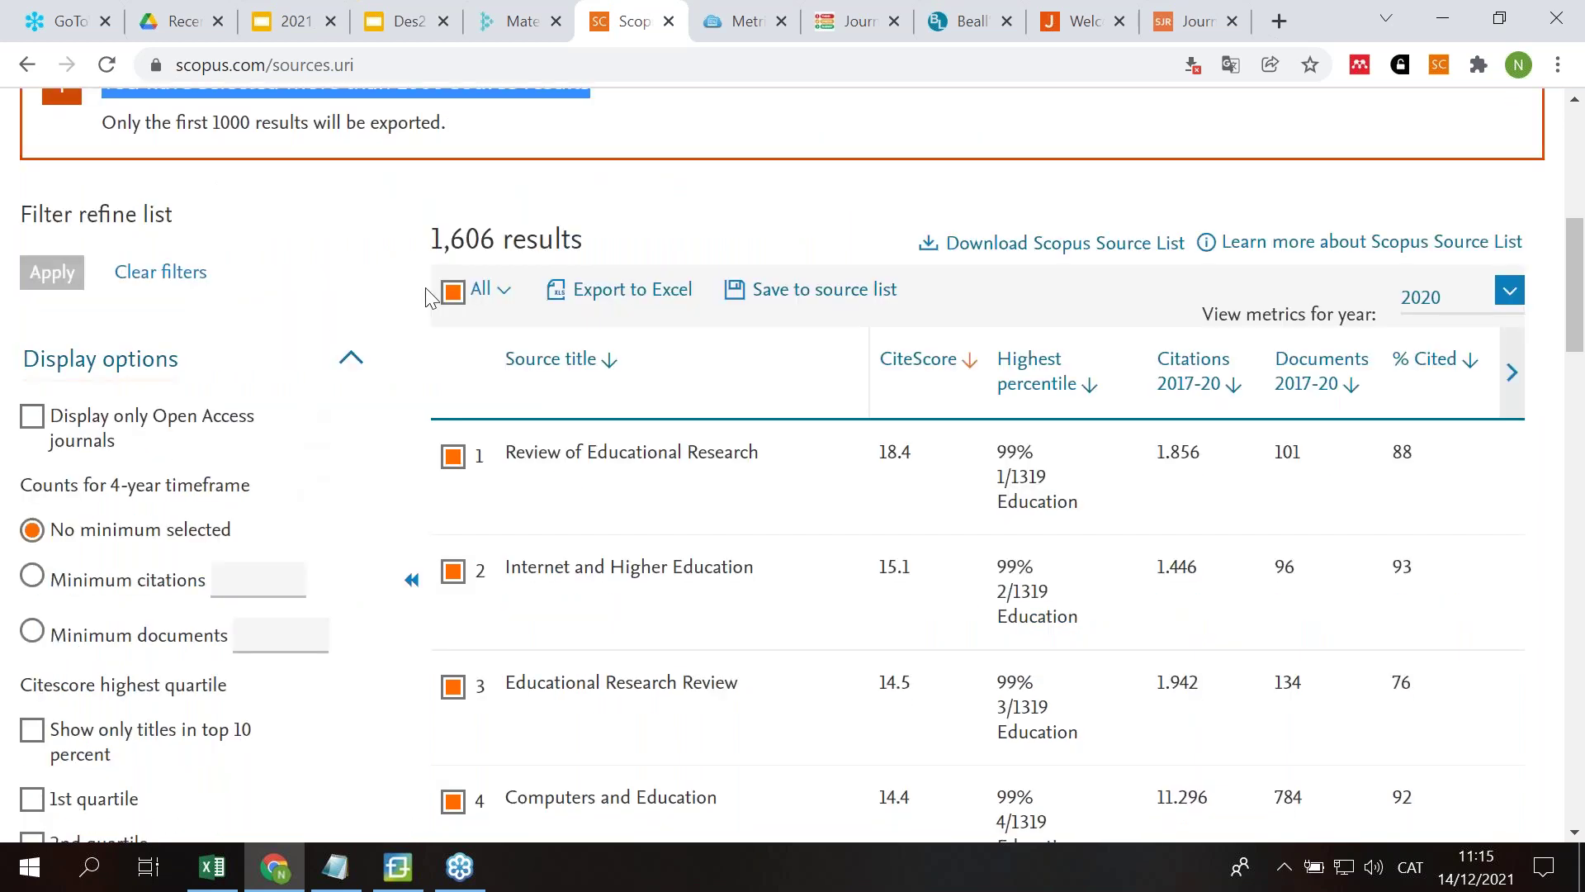
pyautogui.click(502, 294)
pyautogui.click(554, 389)
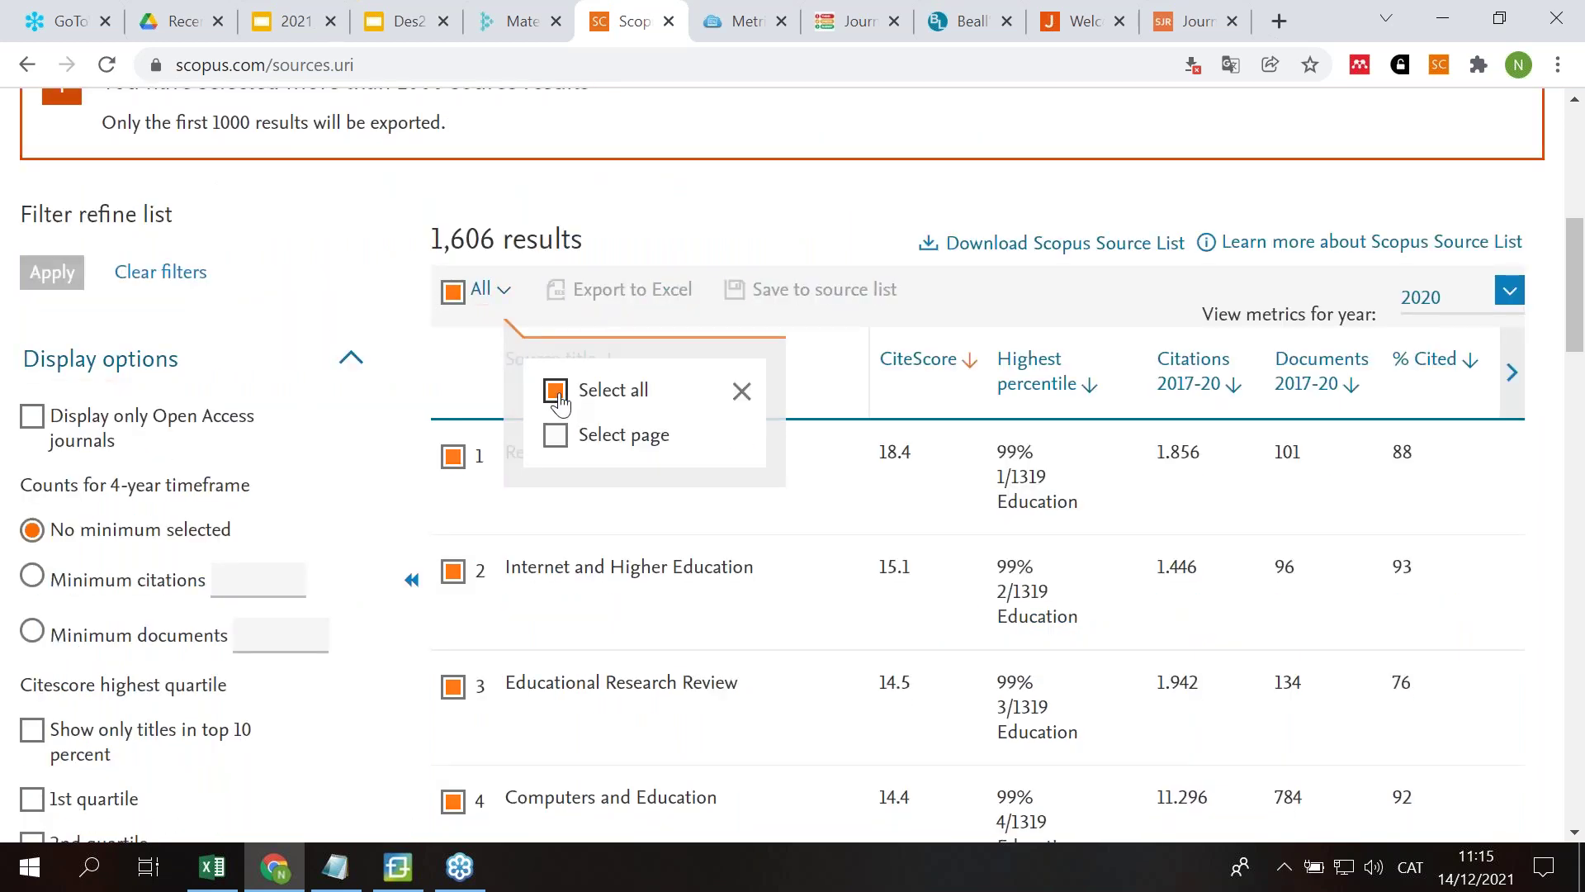
pyautogui.click(336, 319)
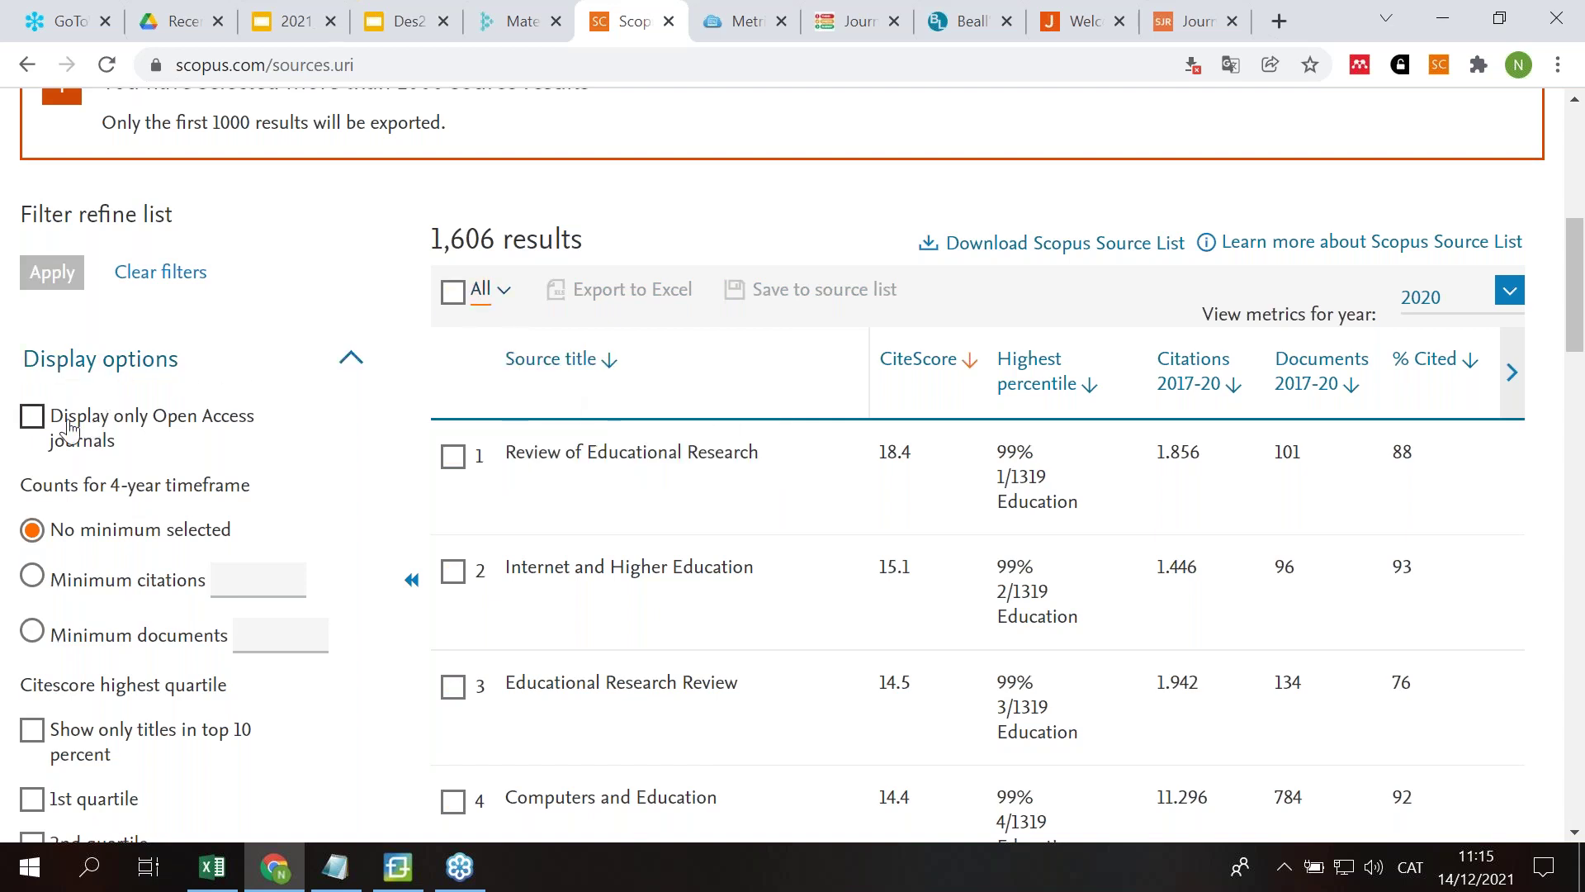
# Step: Set the filters to display only Open Access journals in the 1st and 2nd CiteScore quartiles
pyautogui.click(37, 432)
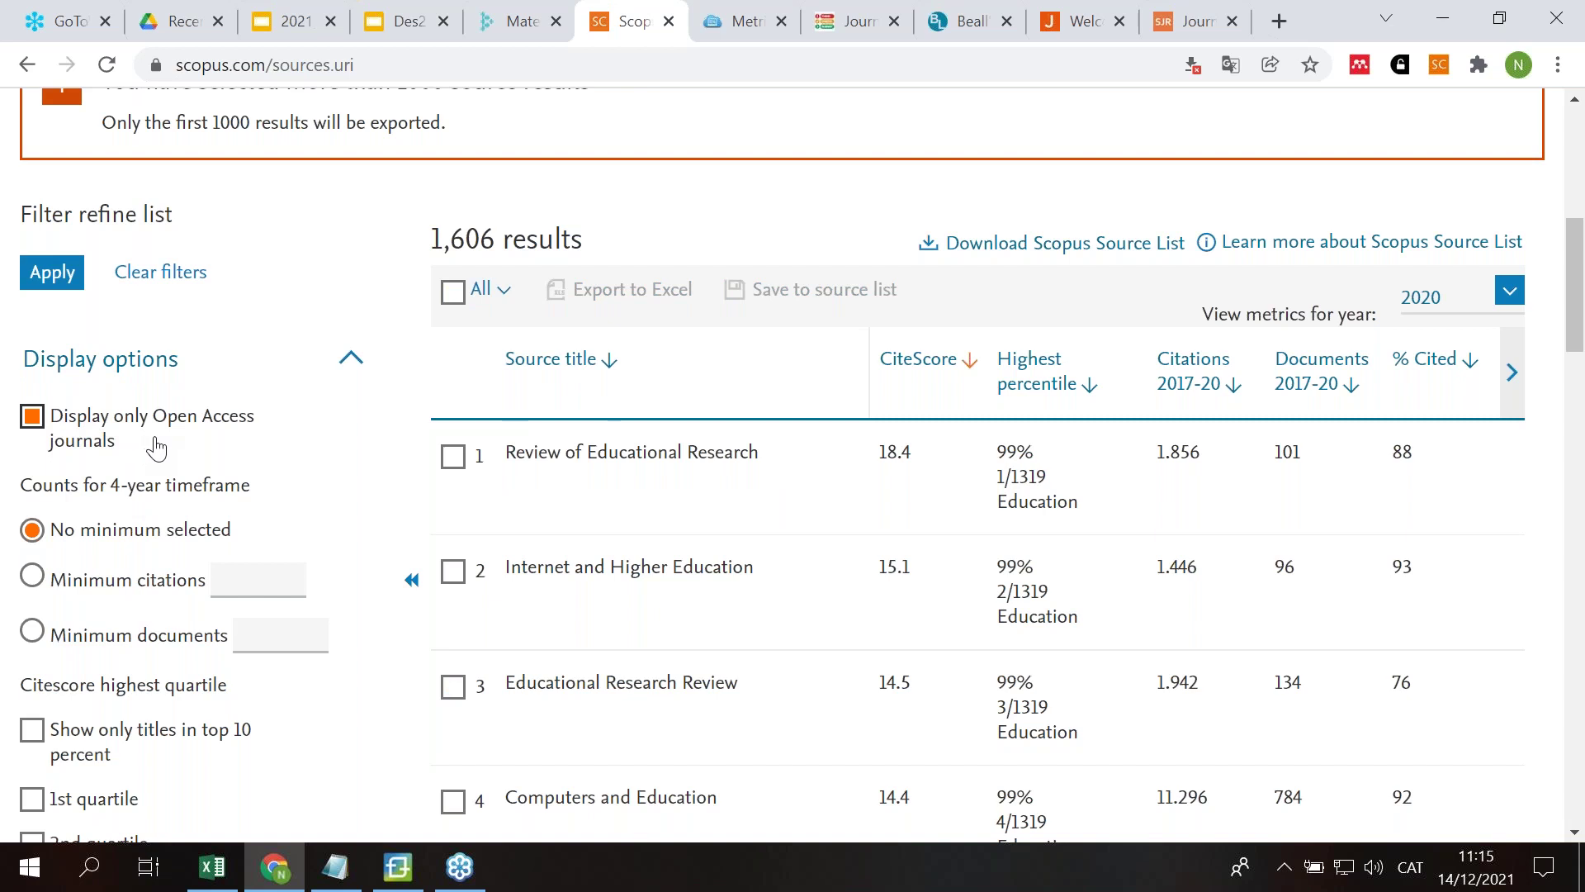
pyautogui.scroll(-5, 317, 316)
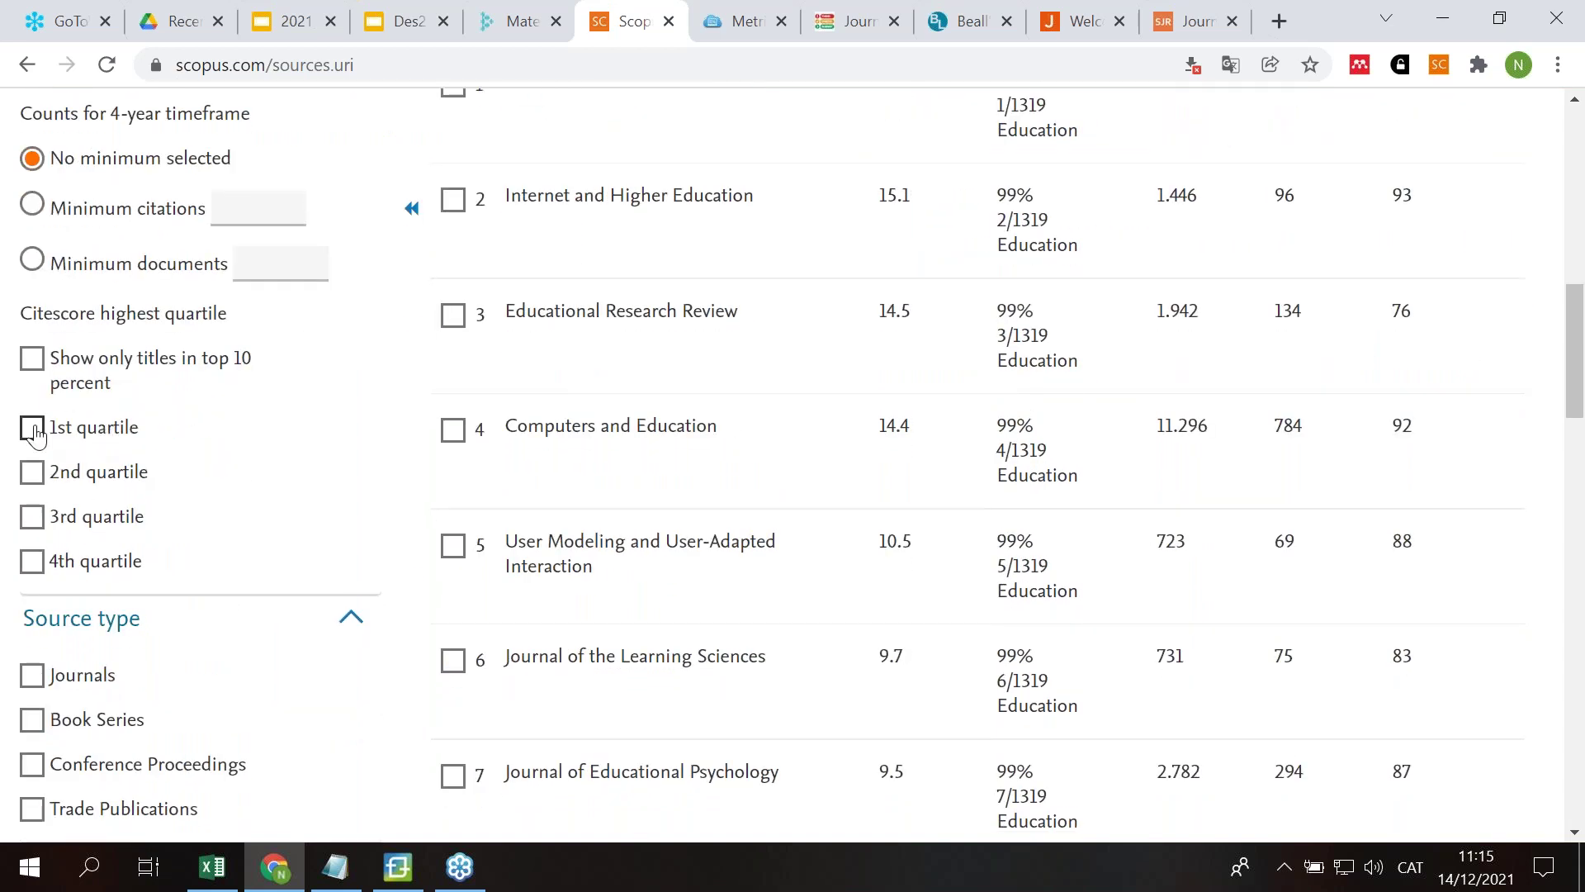
pyautogui.click(33, 431)
pyautogui.click(33, 476)
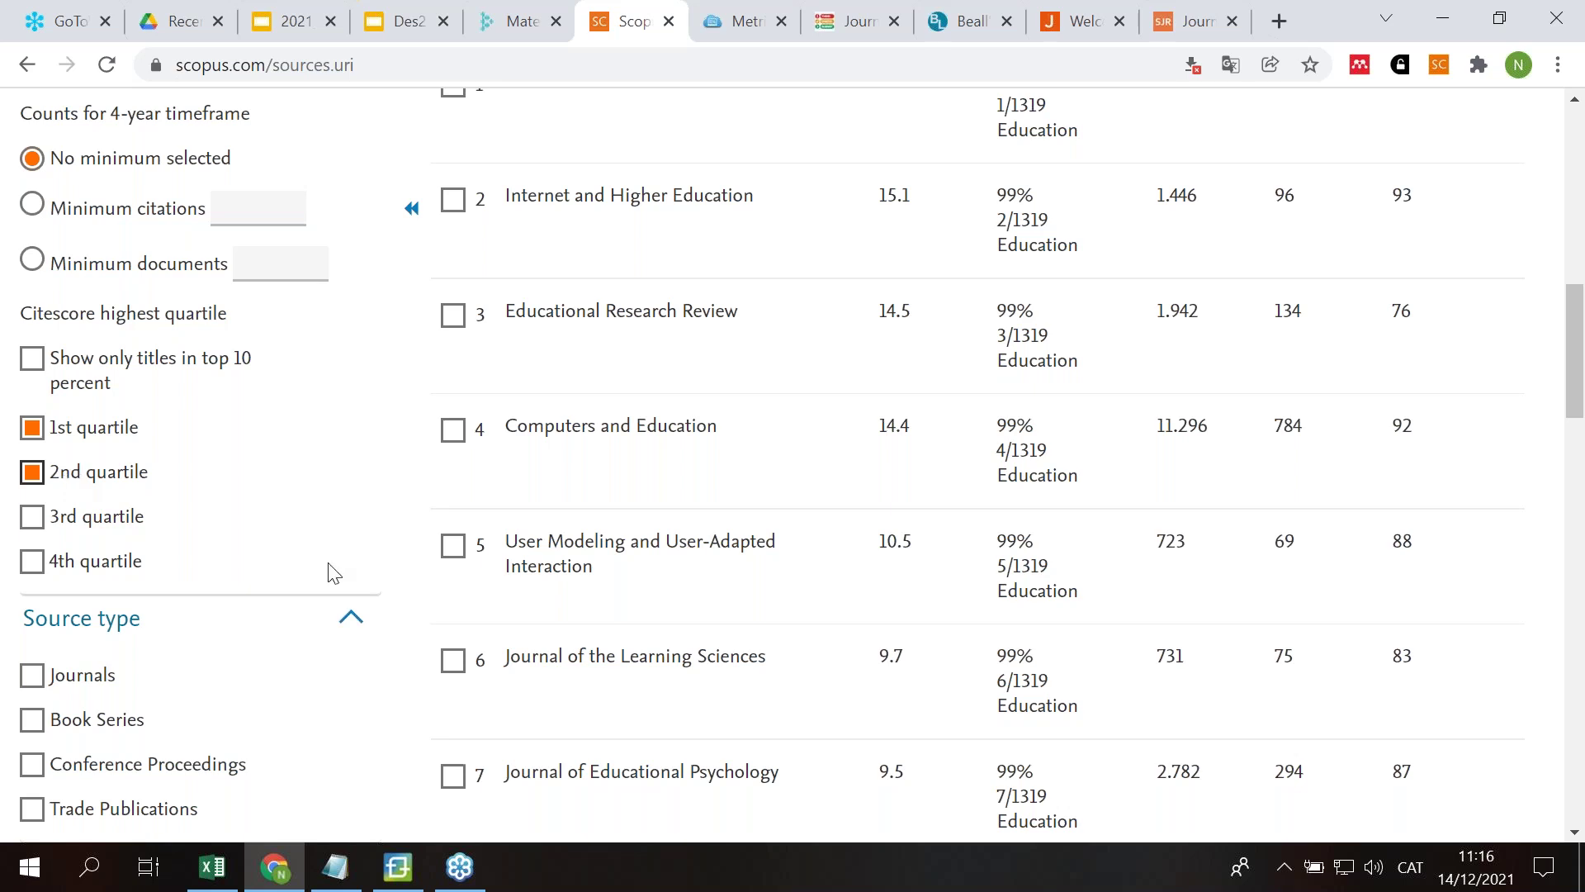
pyautogui.scroll(1, 675, 637)
pyautogui.scroll(4, 675, 638)
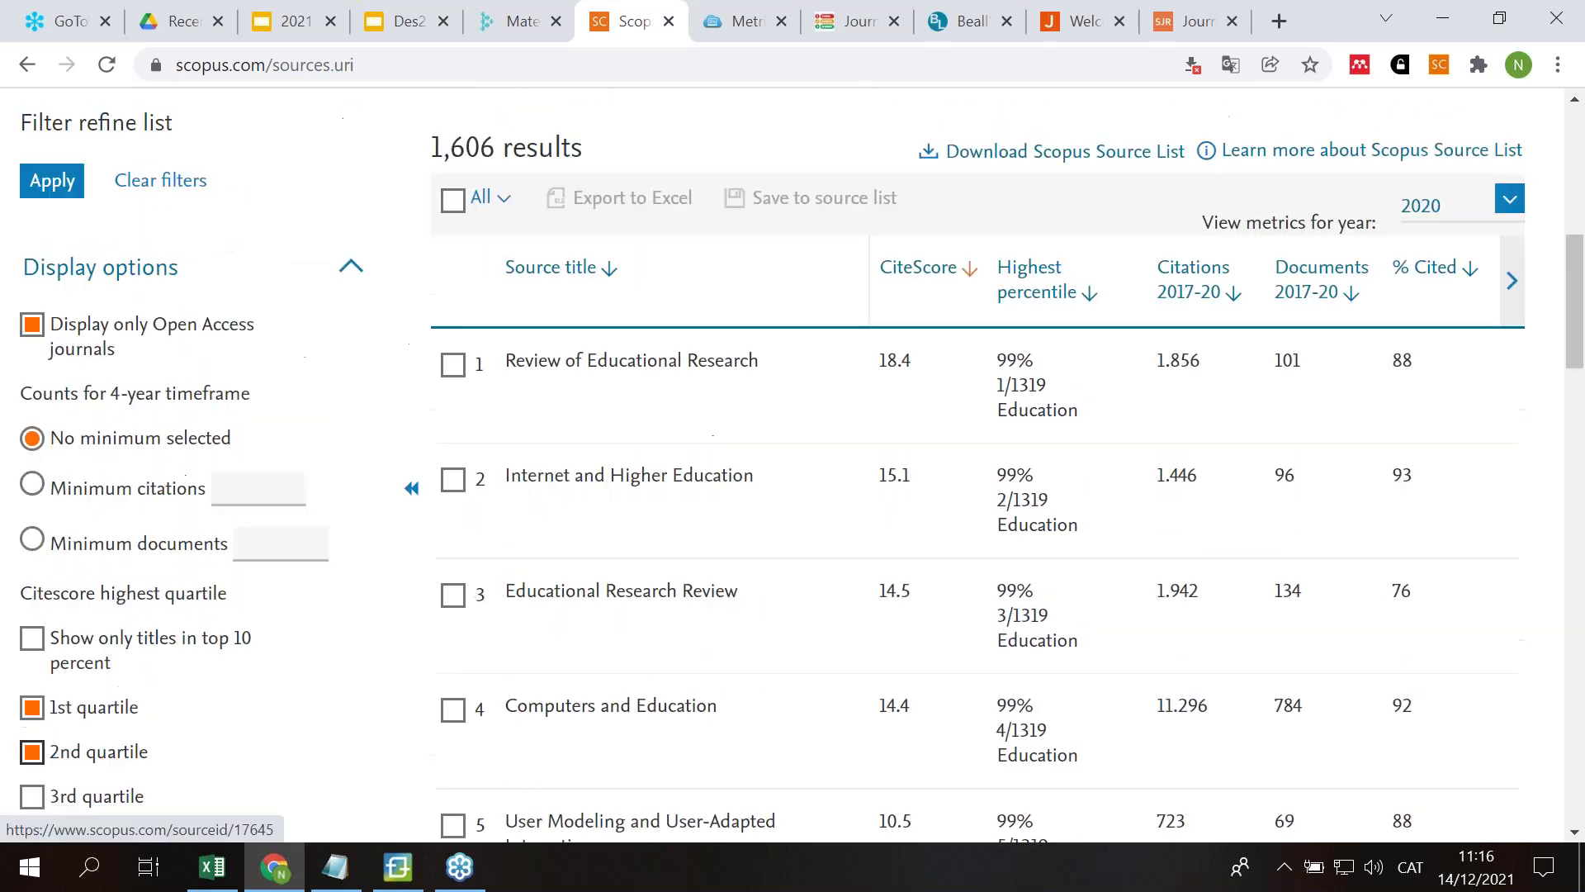
# Step: Limit the source type to Journals and apply the chosen filters to the Education source list
pyautogui.moveTo(433, 239); pyautogui.dragTo(496, 237)
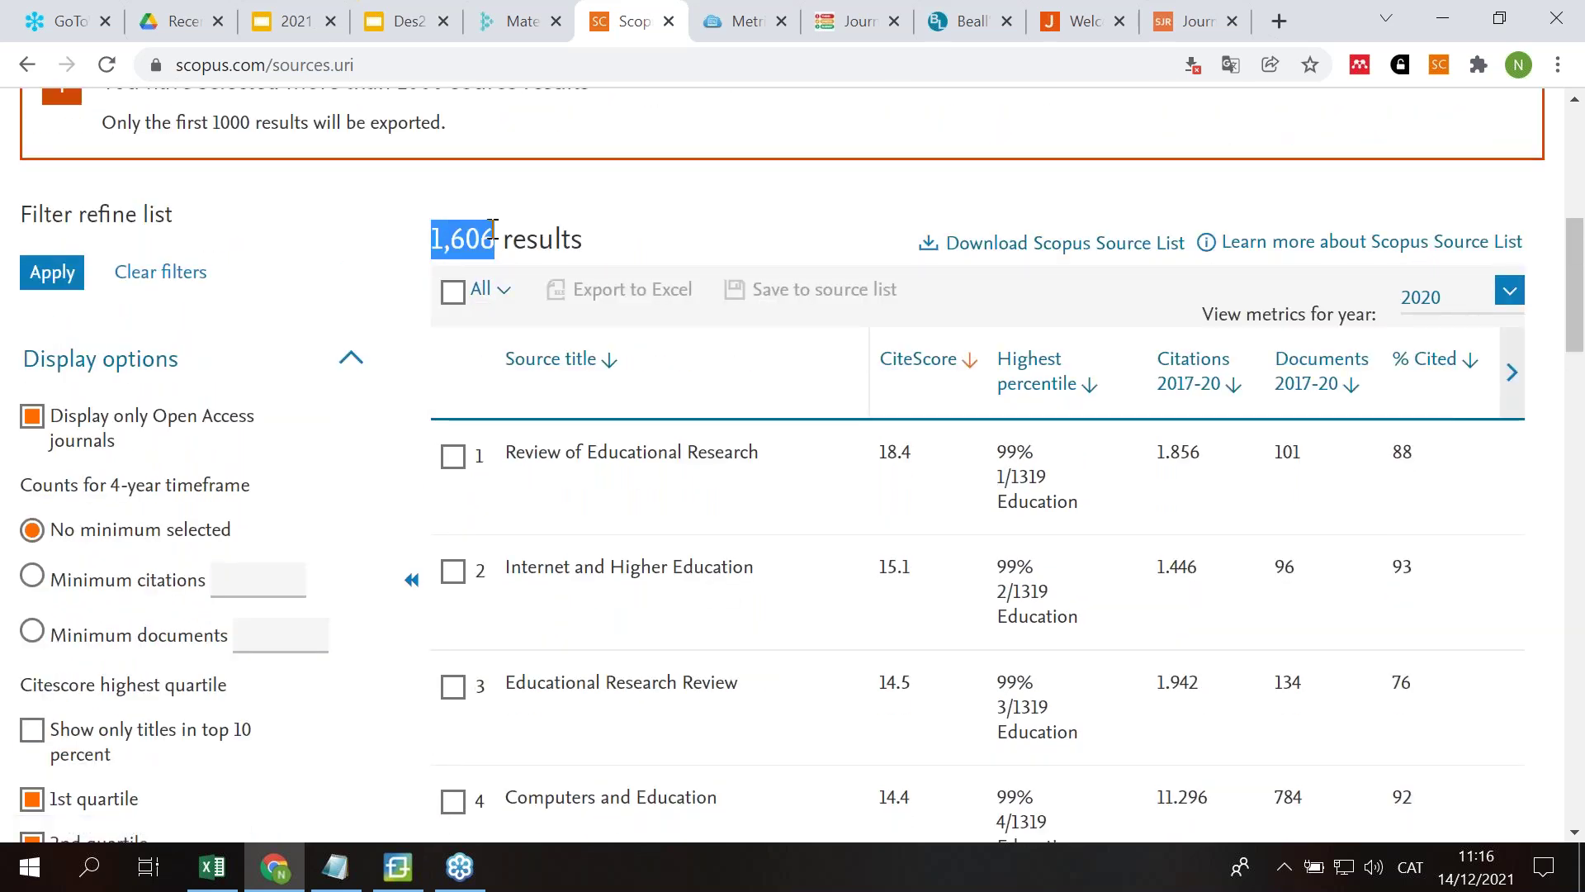
pyautogui.scroll(-3, 741, 223)
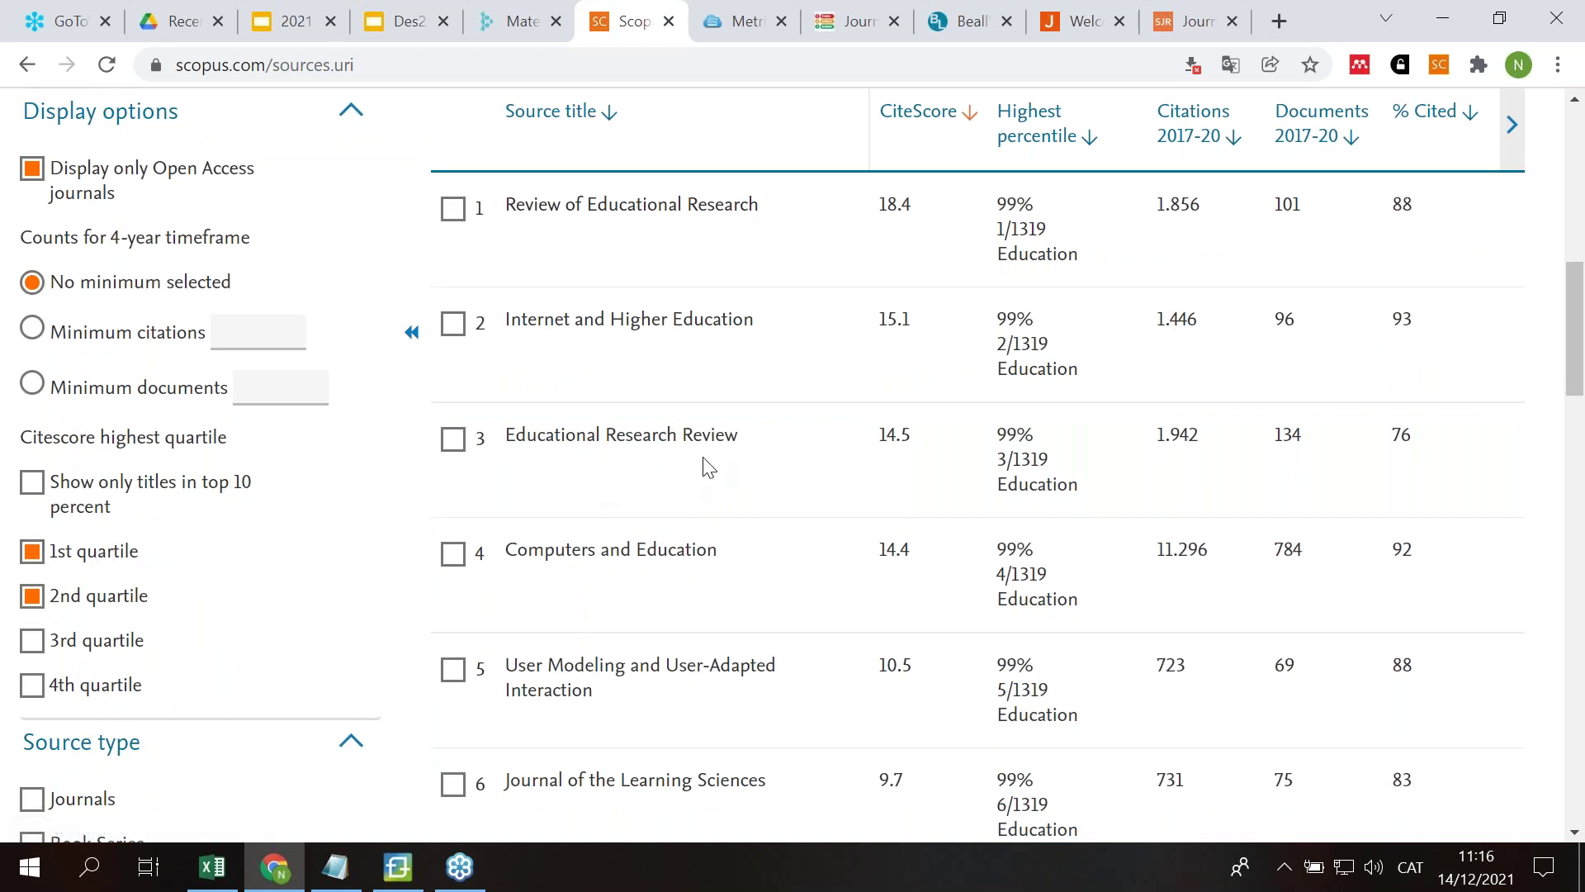
pyautogui.scroll(3, 709, 465)
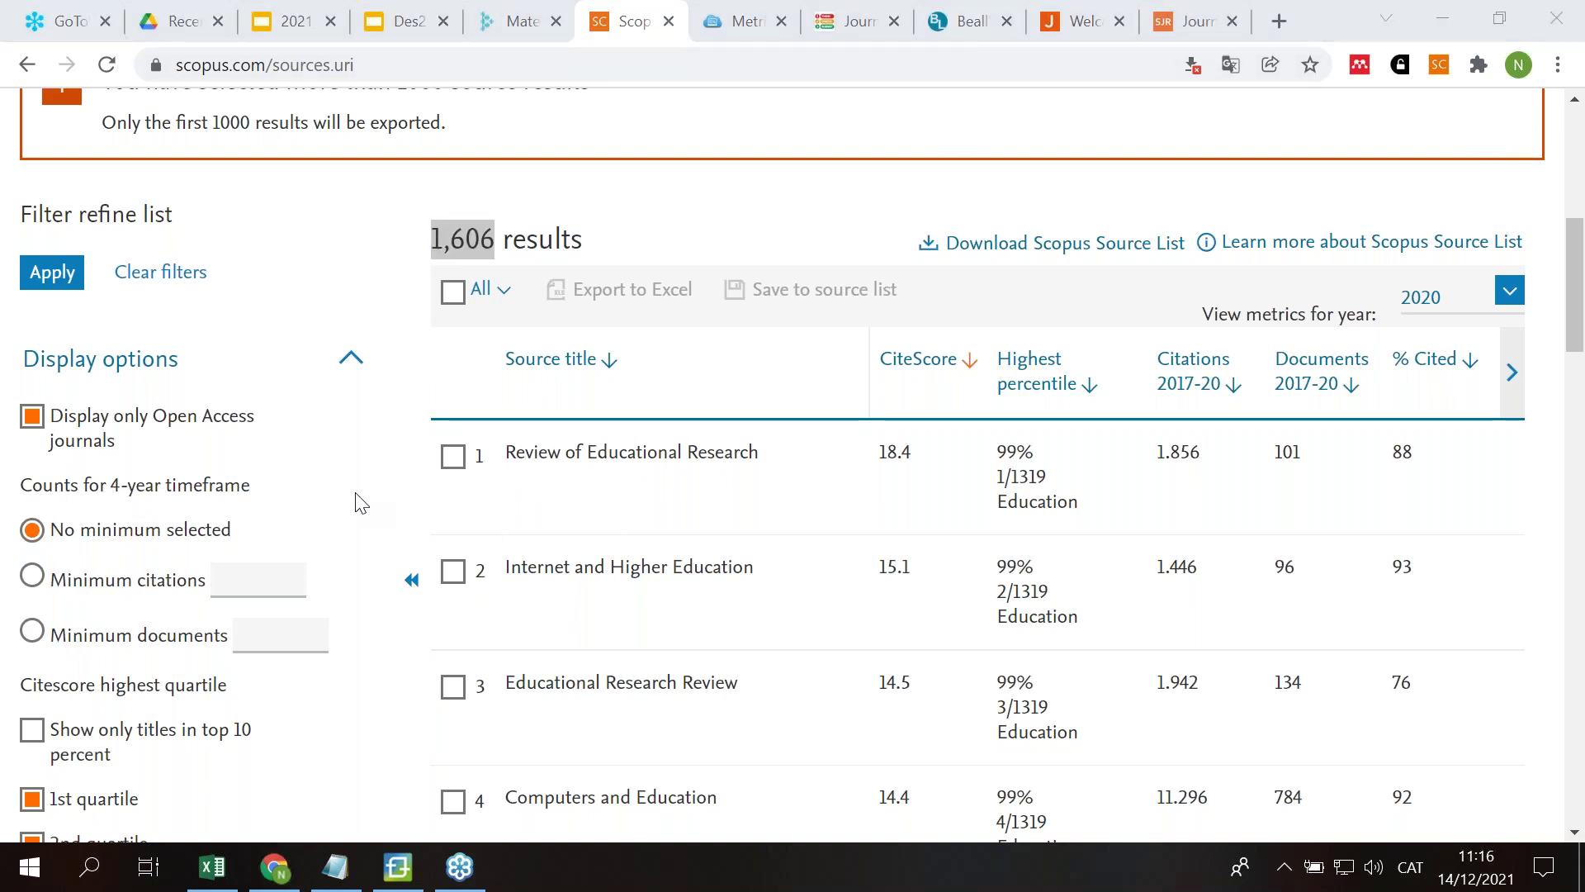
pyautogui.scroll(-3, 361, 497)
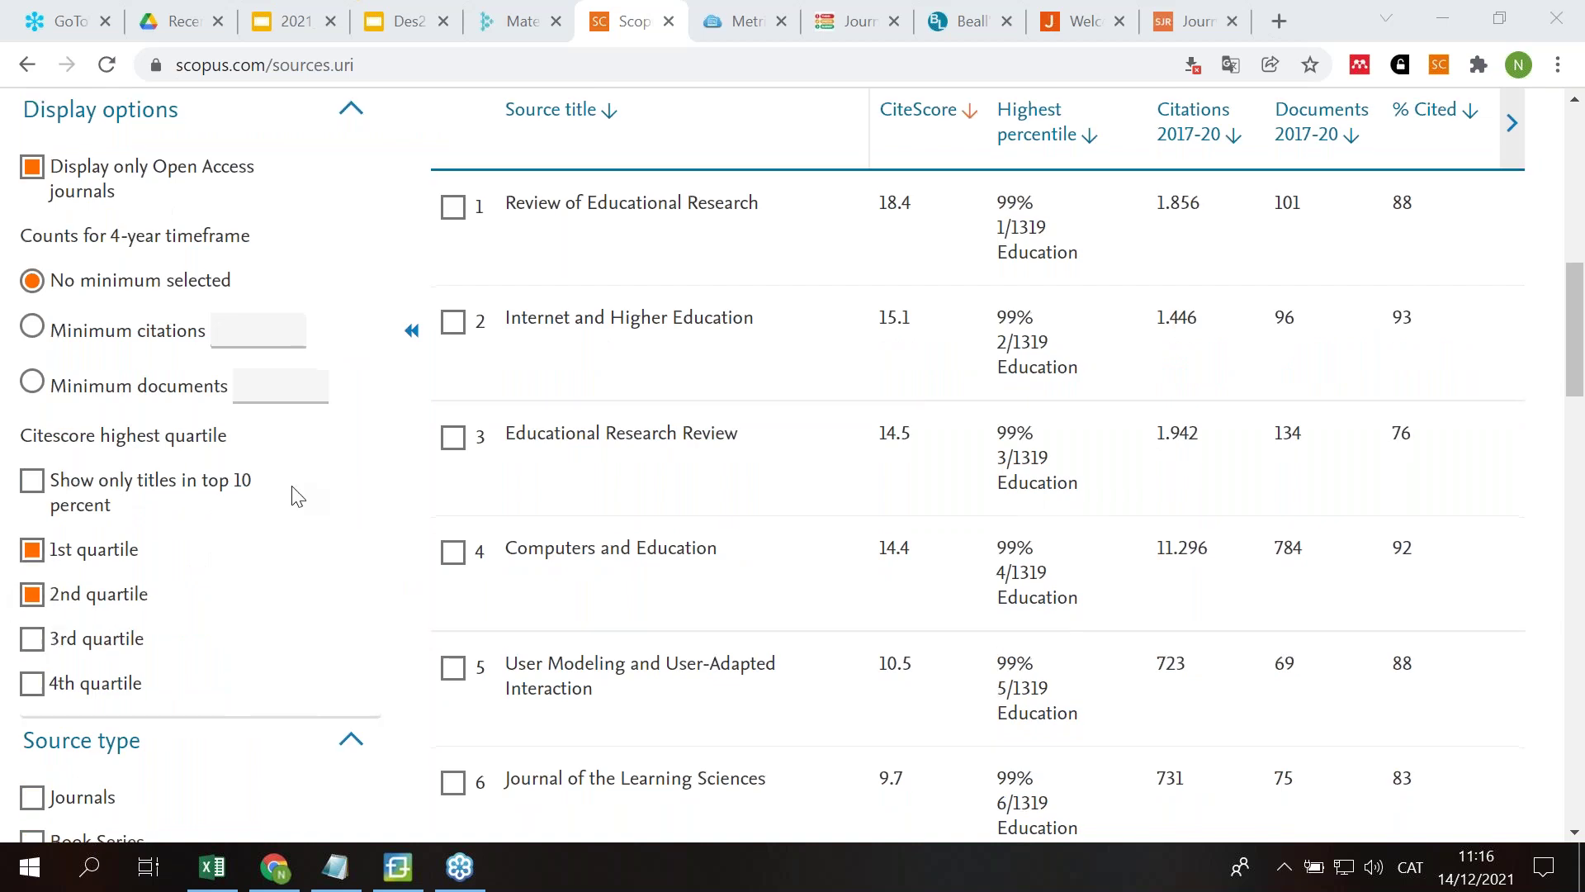
pyautogui.scroll(-5, 290, 492)
pyautogui.click(32, 427)
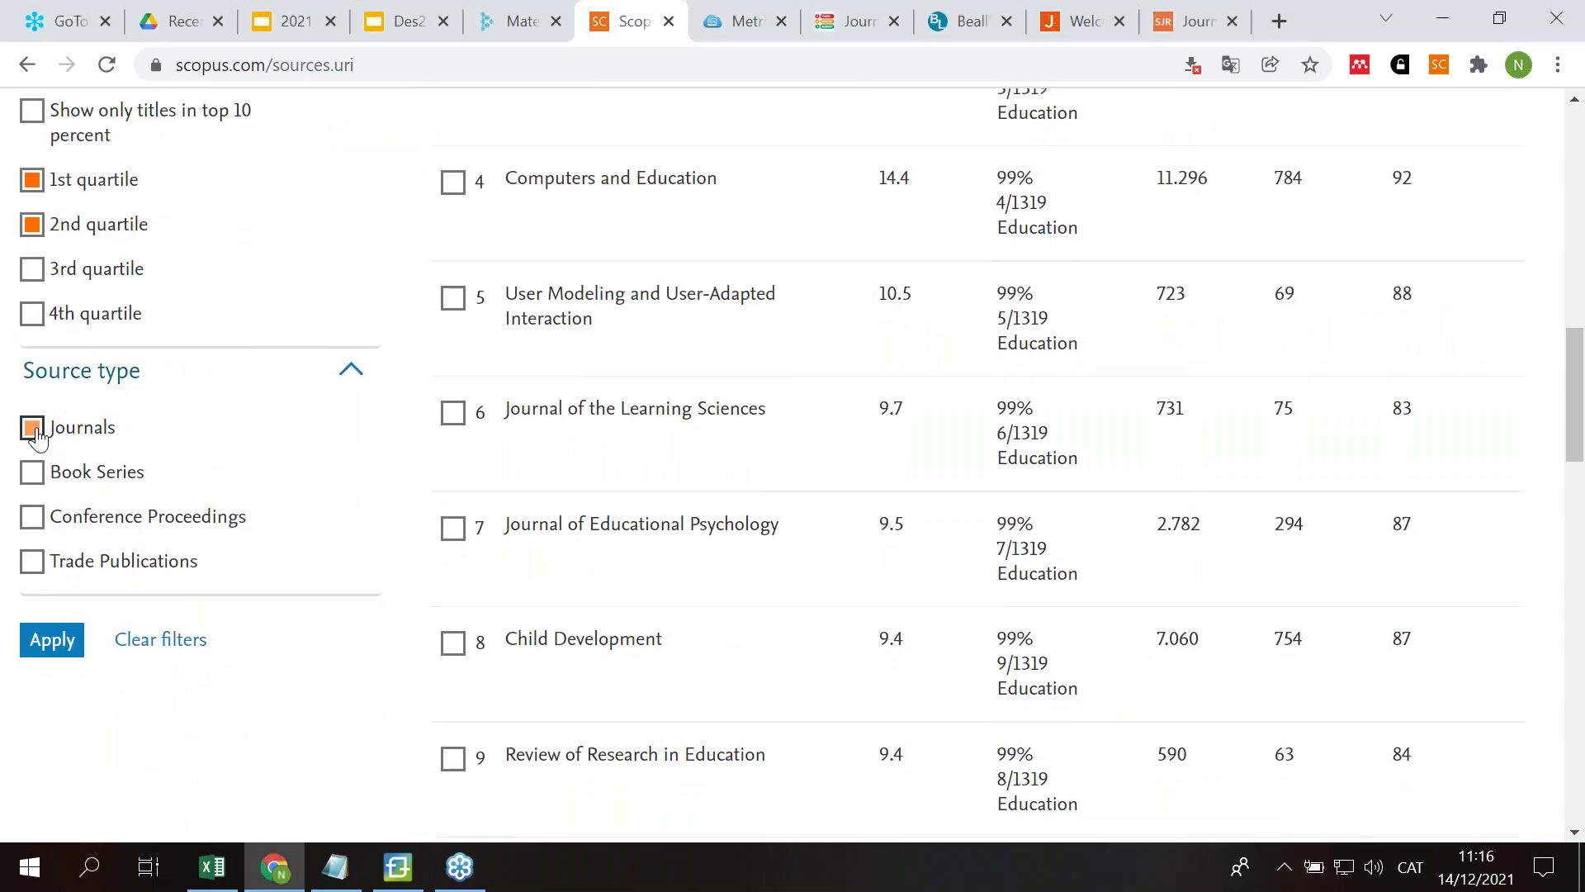
pyautogui.click(52, 642)
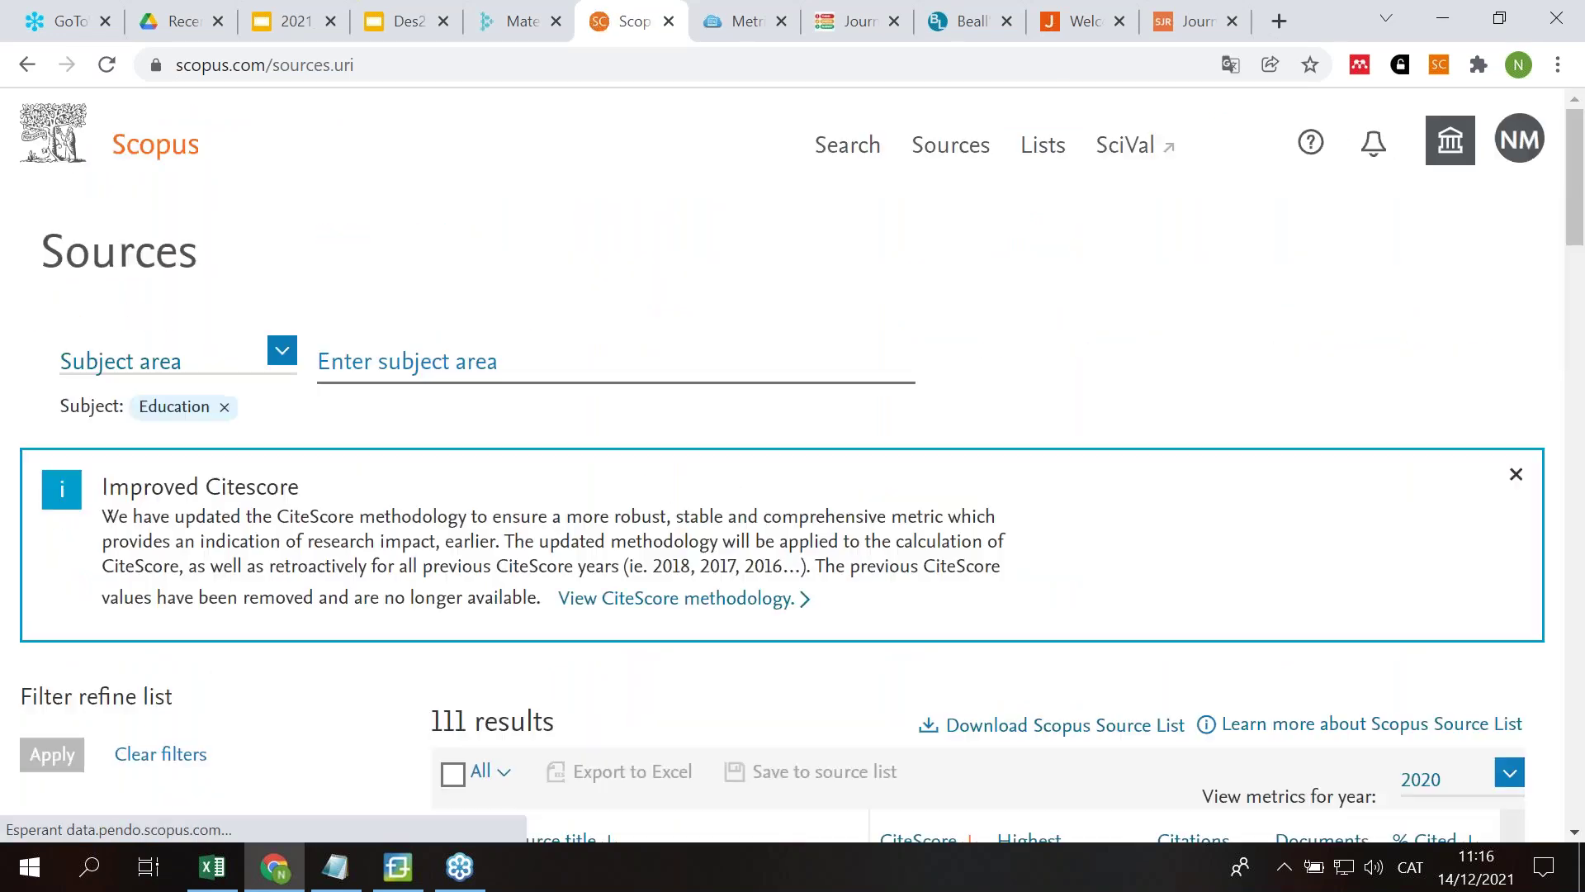
# Step: Review the filtered sources, glance at the exported spreadsheet in Excel, and show the SNIP, SJR and Publisher columns in Scopus
pyautogui.scroll(-3, 887, 476)
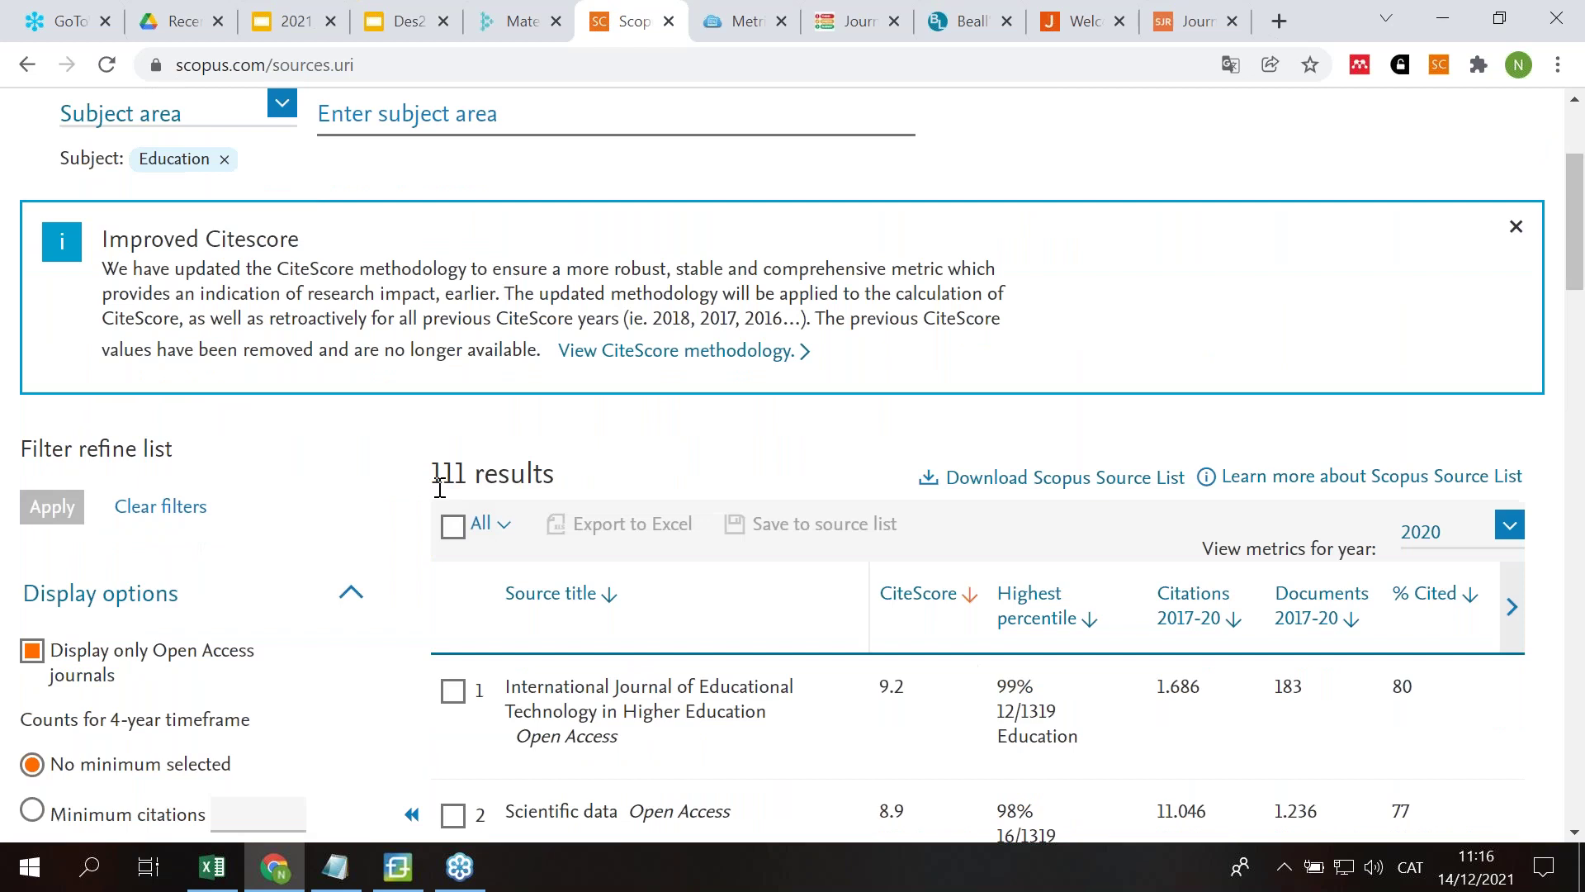
pyautogui.moveTo(430, 477); pyautogui.dragTo(747, 532)
pyautogui.scroll(-3, 754, 538)
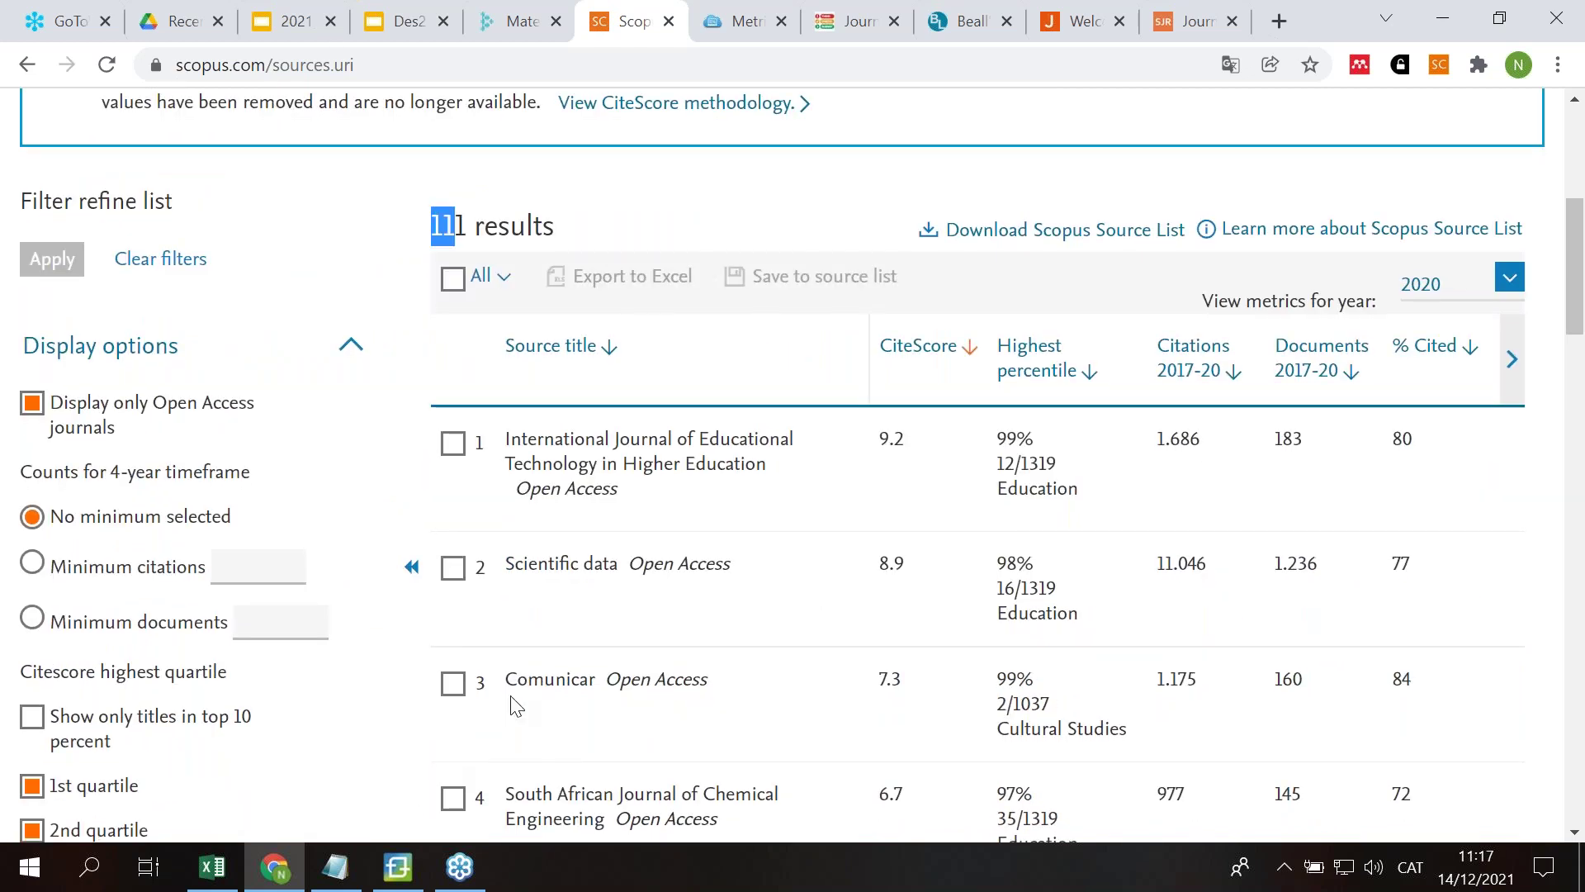
pyautogui.click(237, 881)
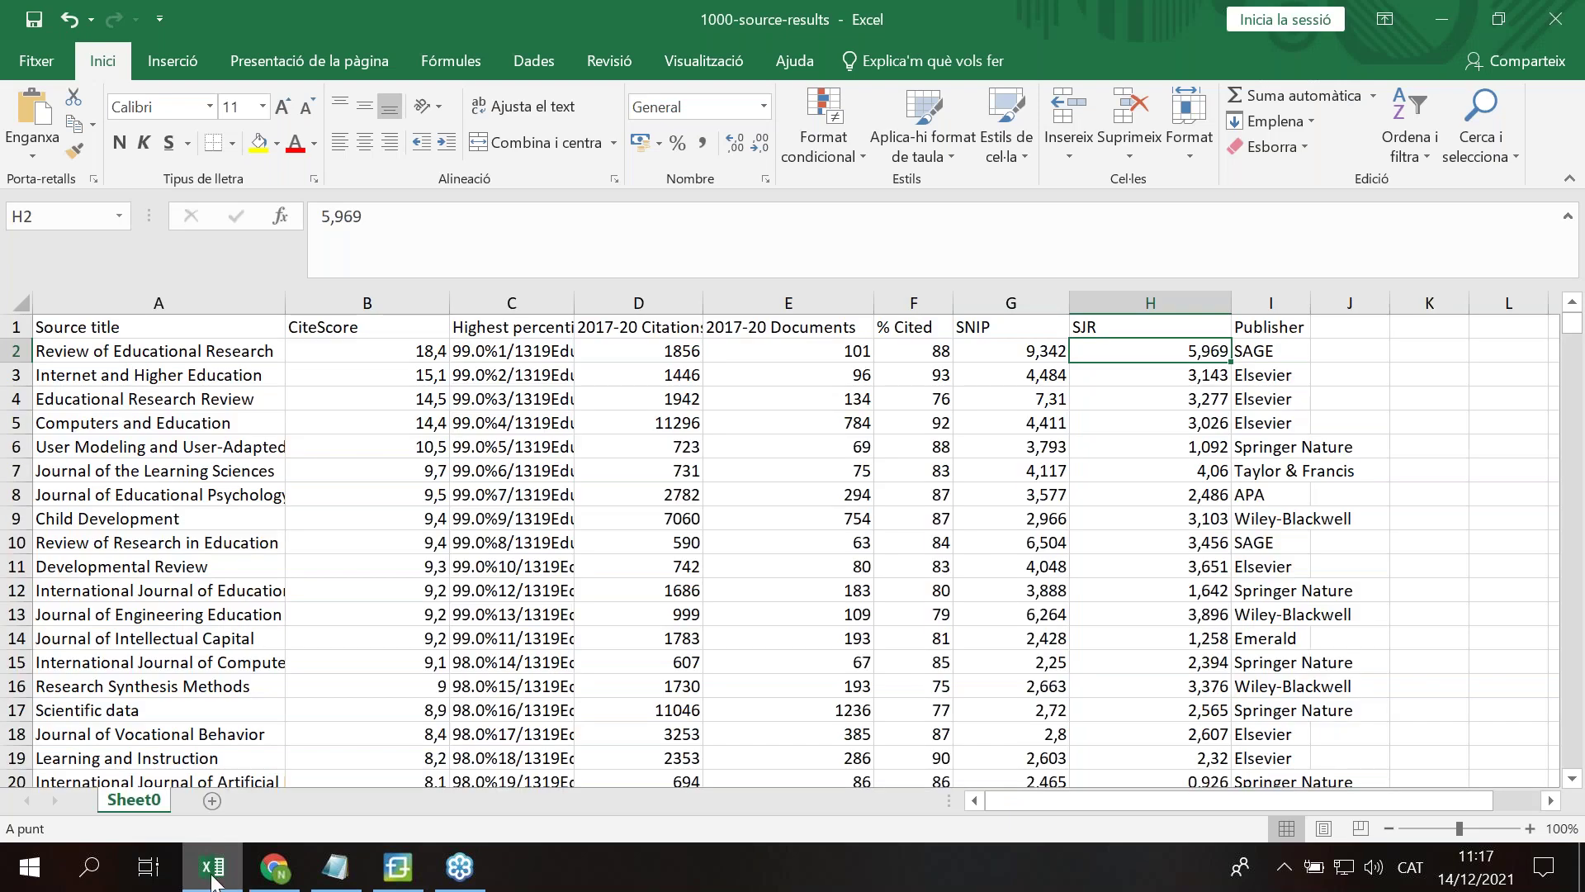
pyautogui.click(212, 880)
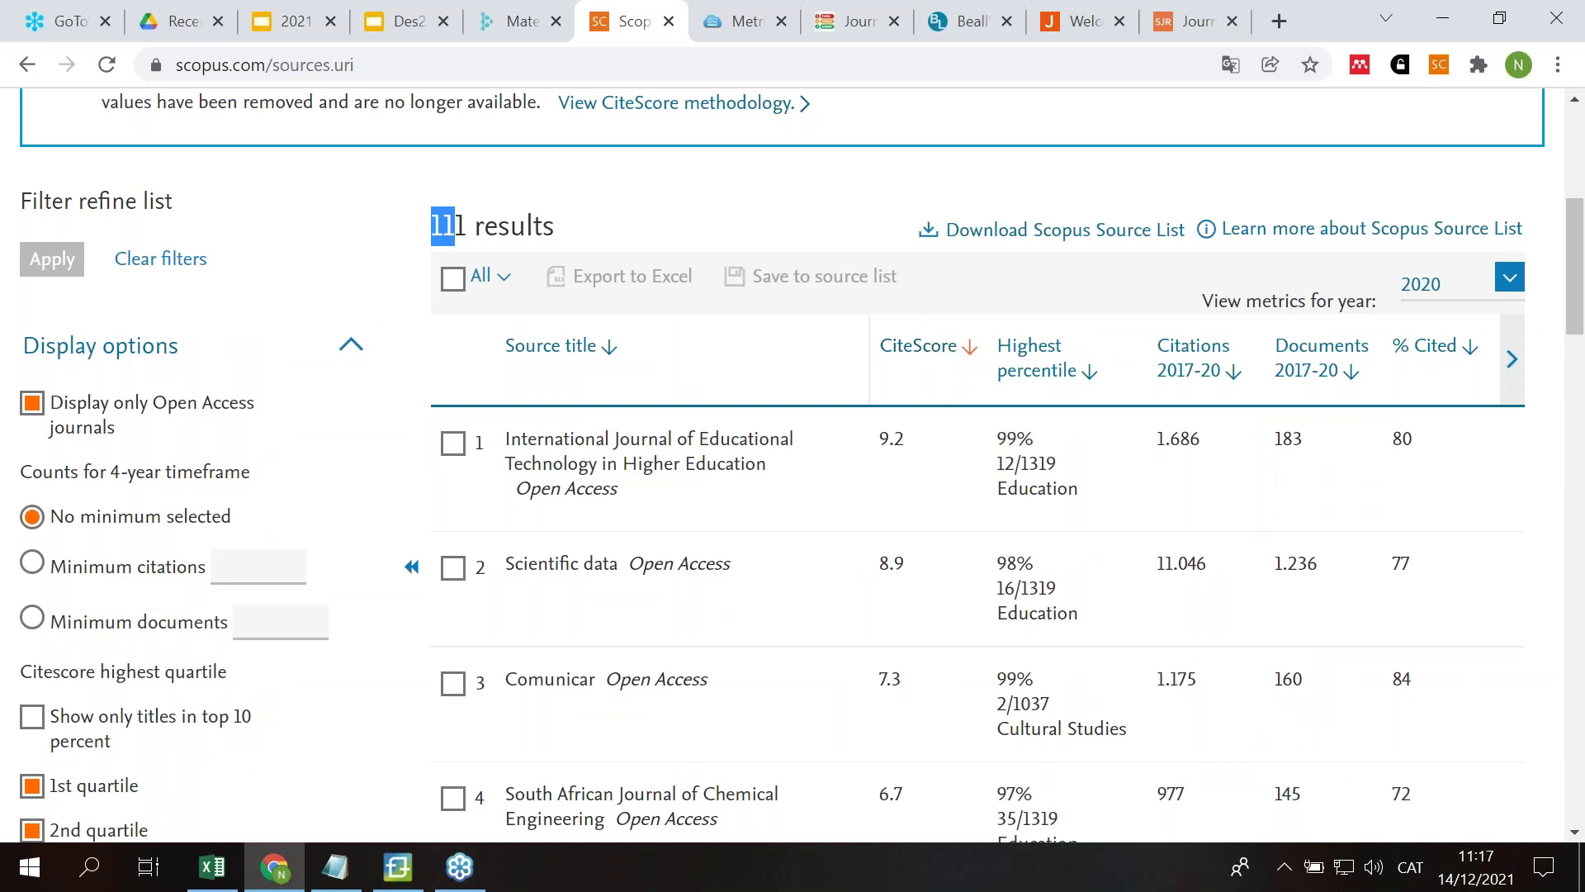
pyautogui.click(1512, 363)
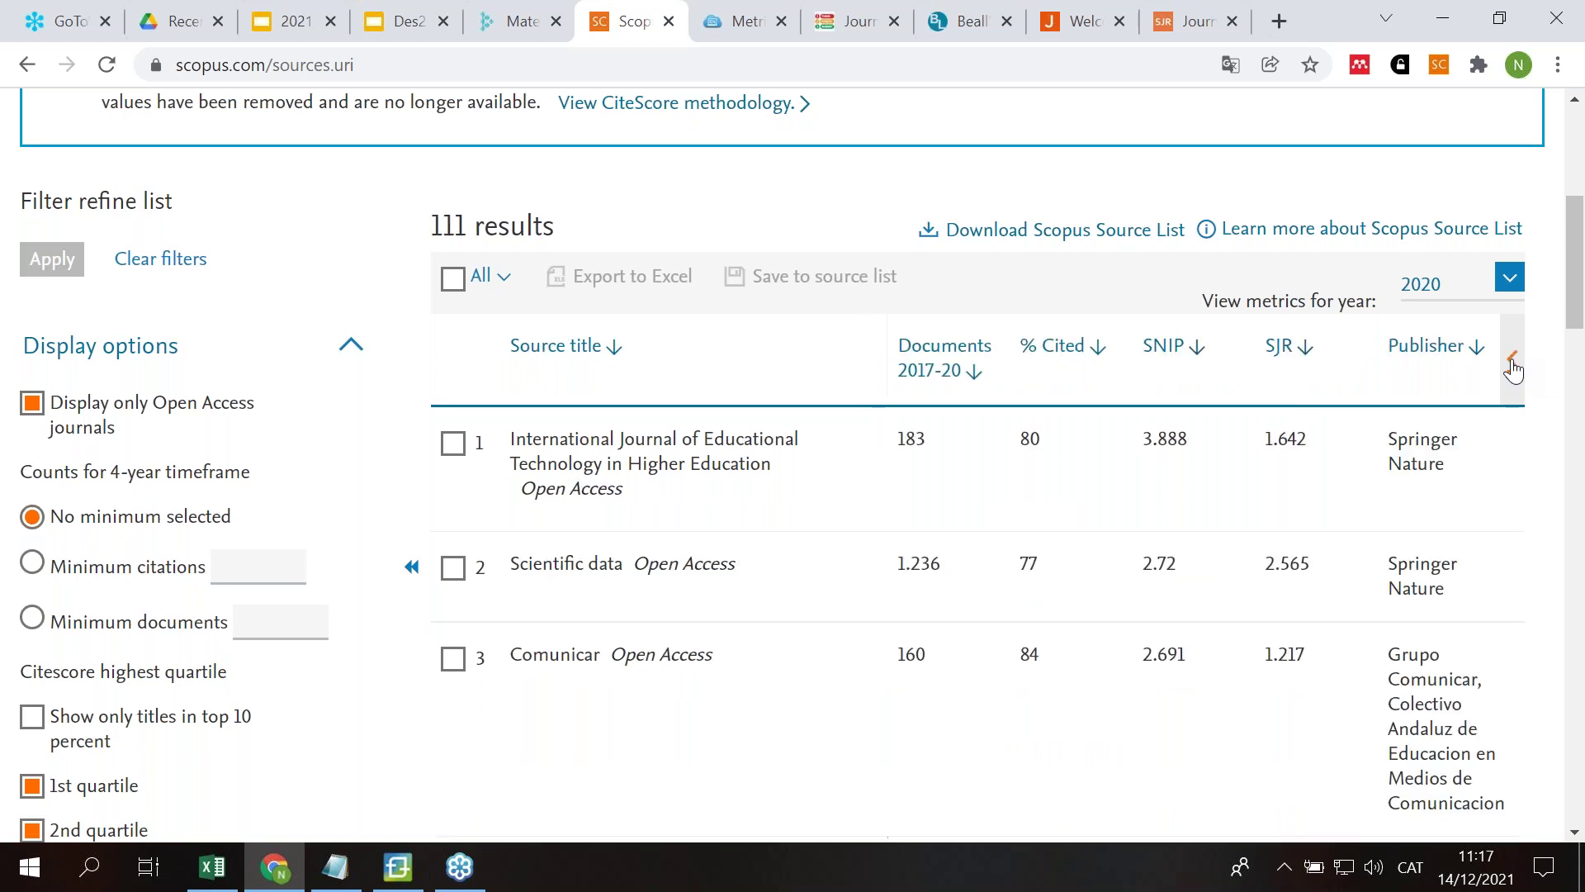
# Step: Set the year of the displayed source metrics to 2017 and review the reloaded list
pyautogui.click(1510, 279)
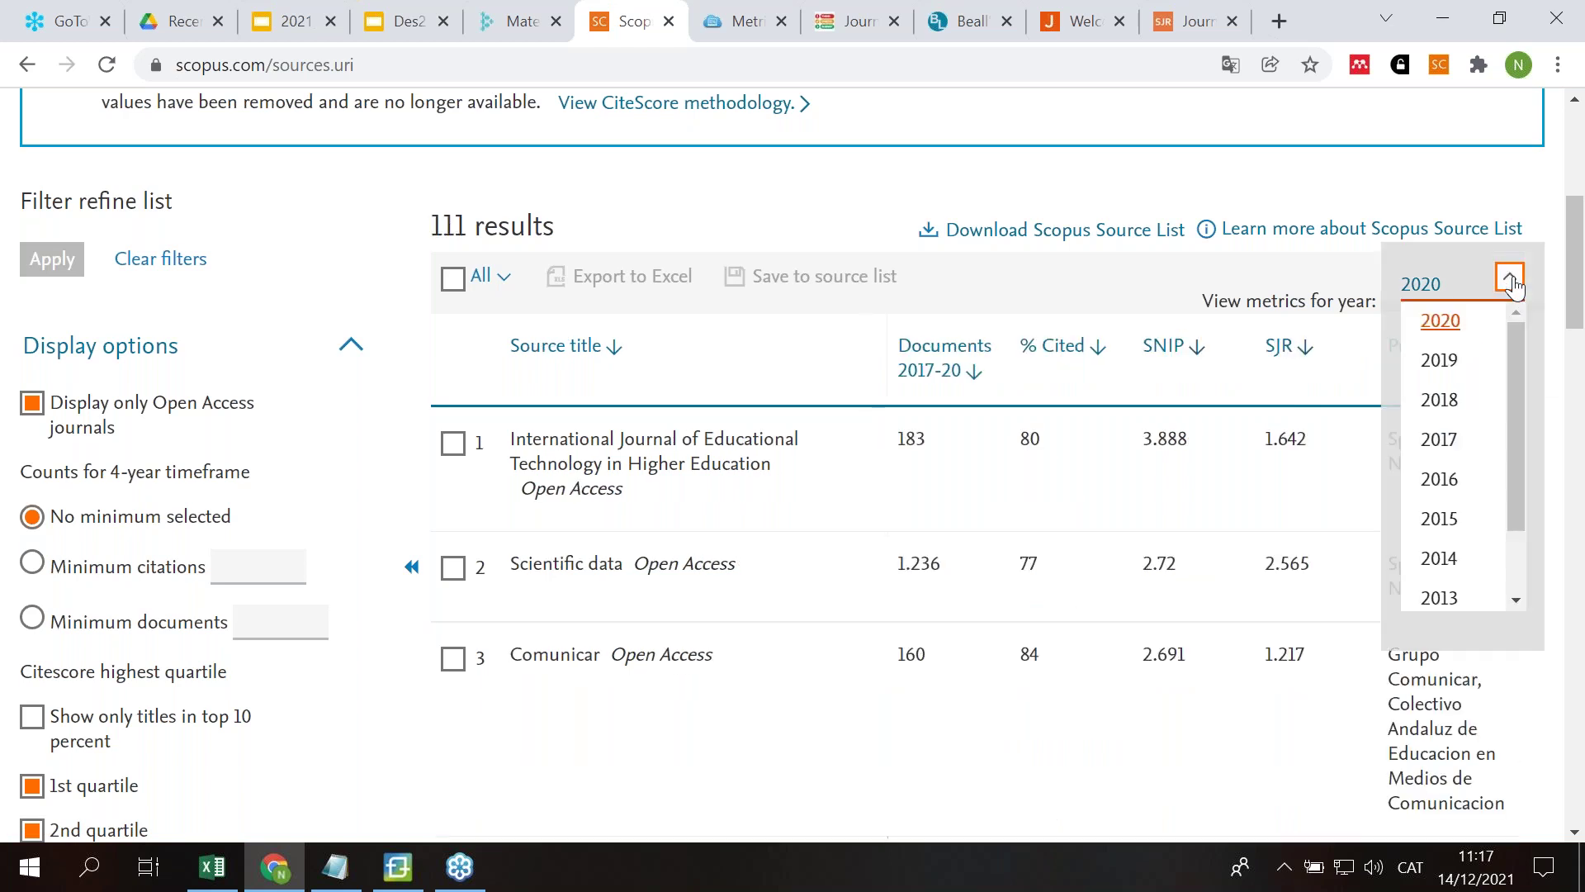
pyautogui.click(1447, 448)
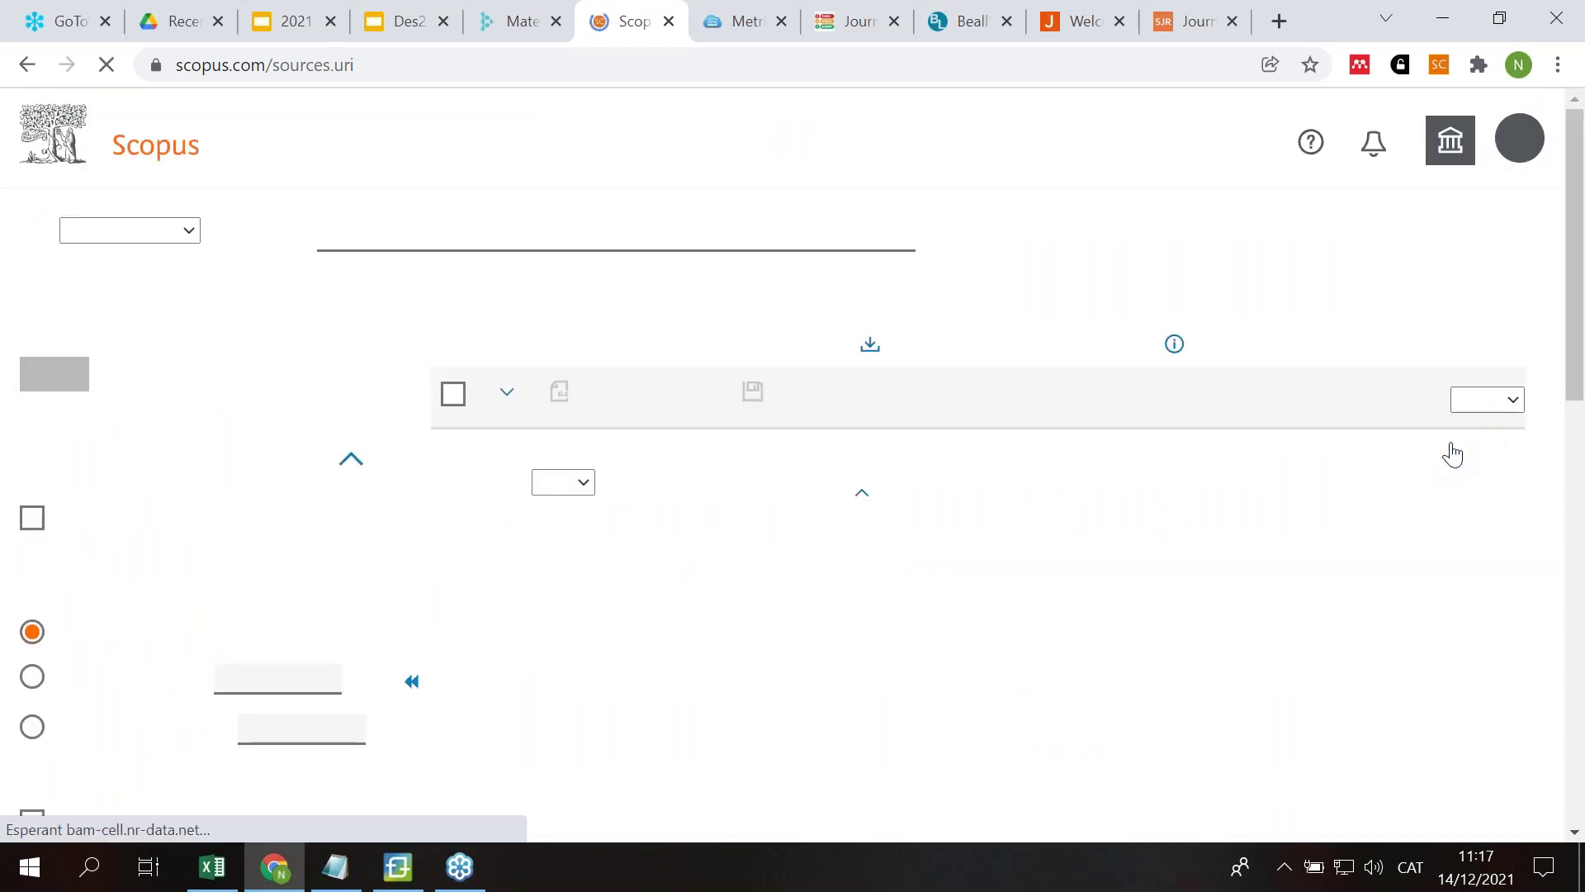
pyautogui.scroll(-6, 1247, 345)
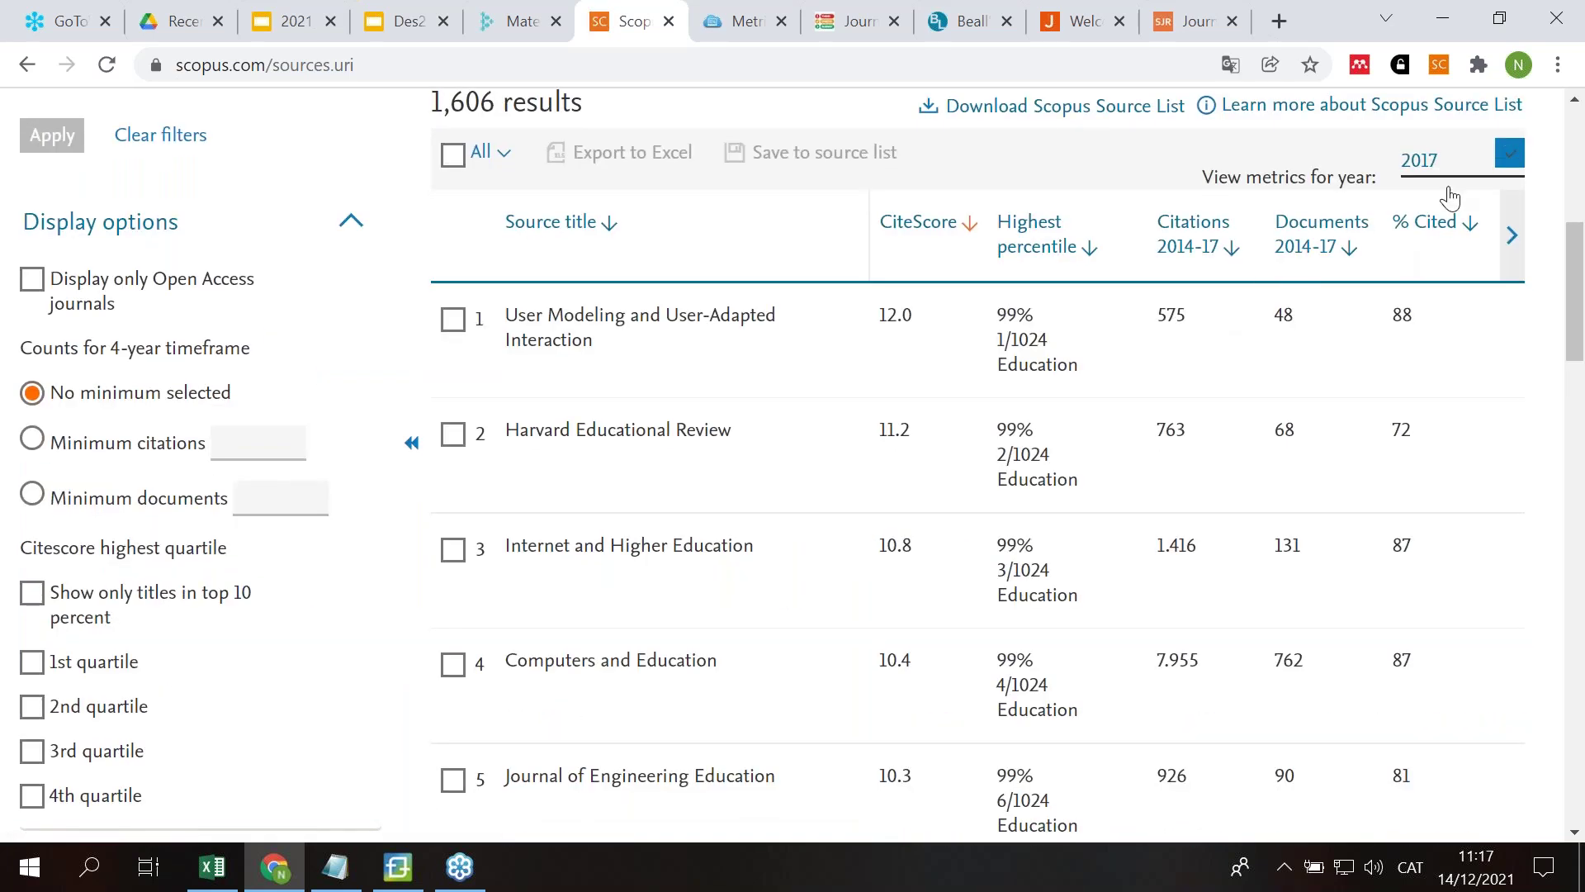
pyautogui.scroll(2, 930, 556)
pyautogui.scroll(4, 931, 559)
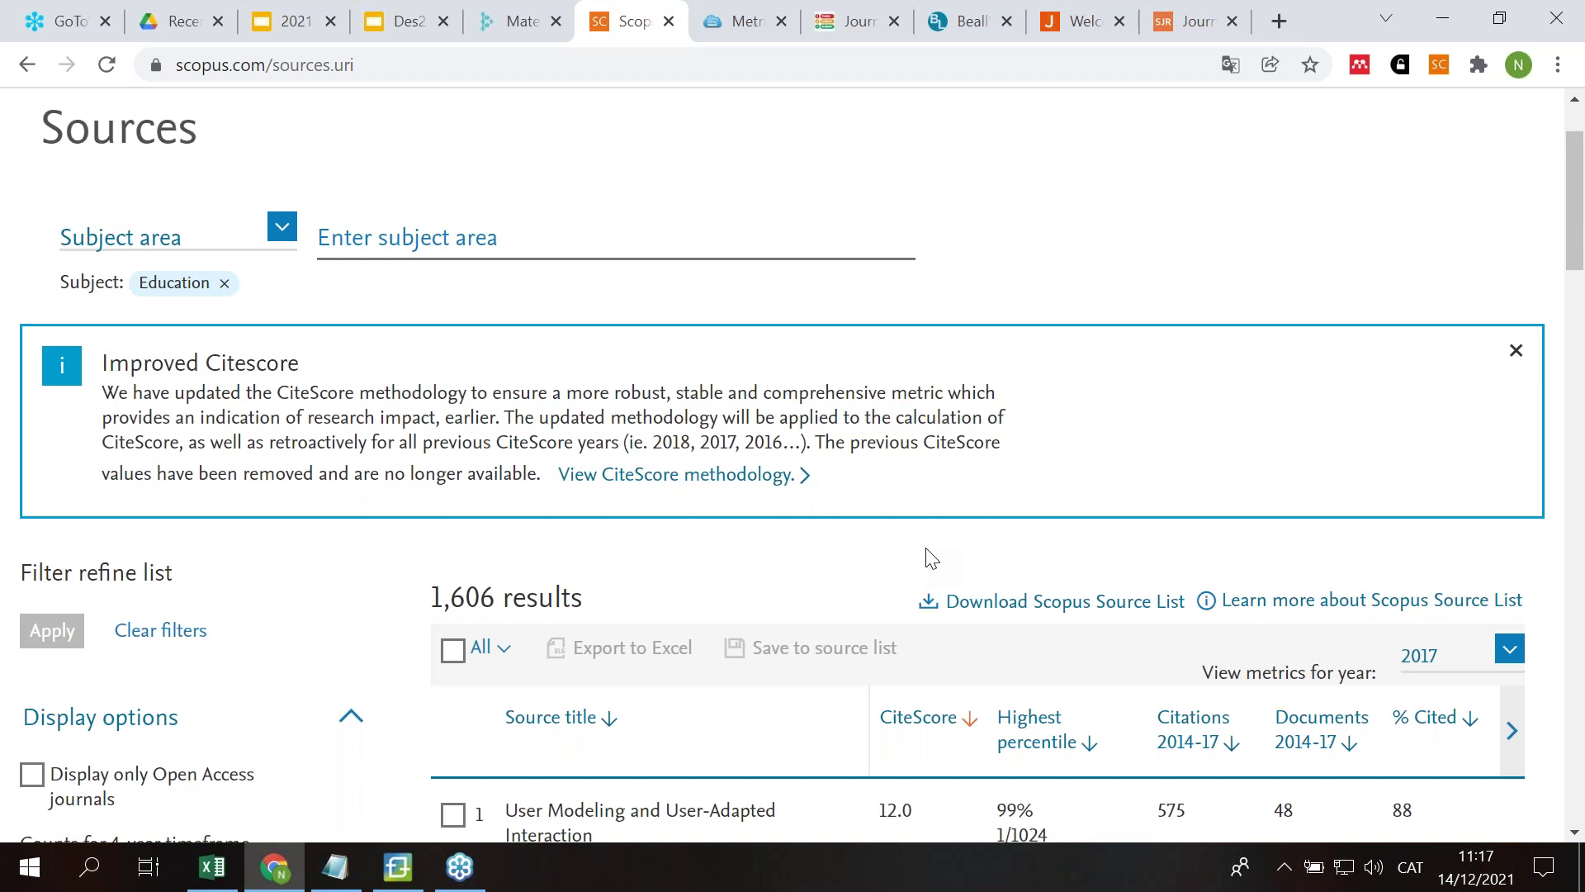
pyautogui.scroll(2, 931, 559)
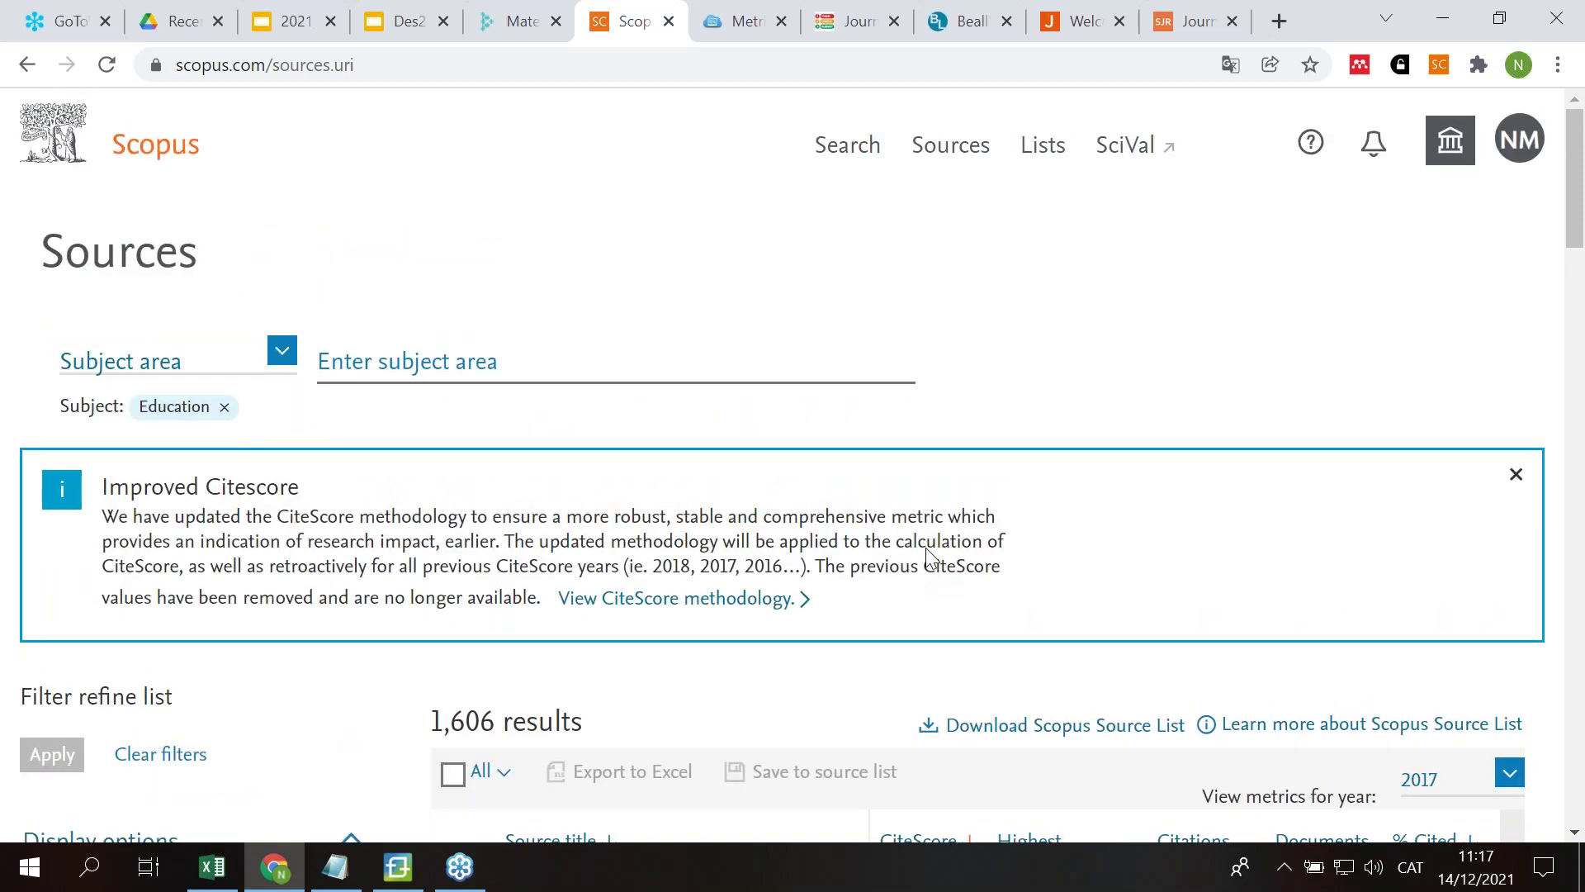
# Step: Remove the Education subject from the source search and change the search field to Title
pyautogui.click(225, 411)
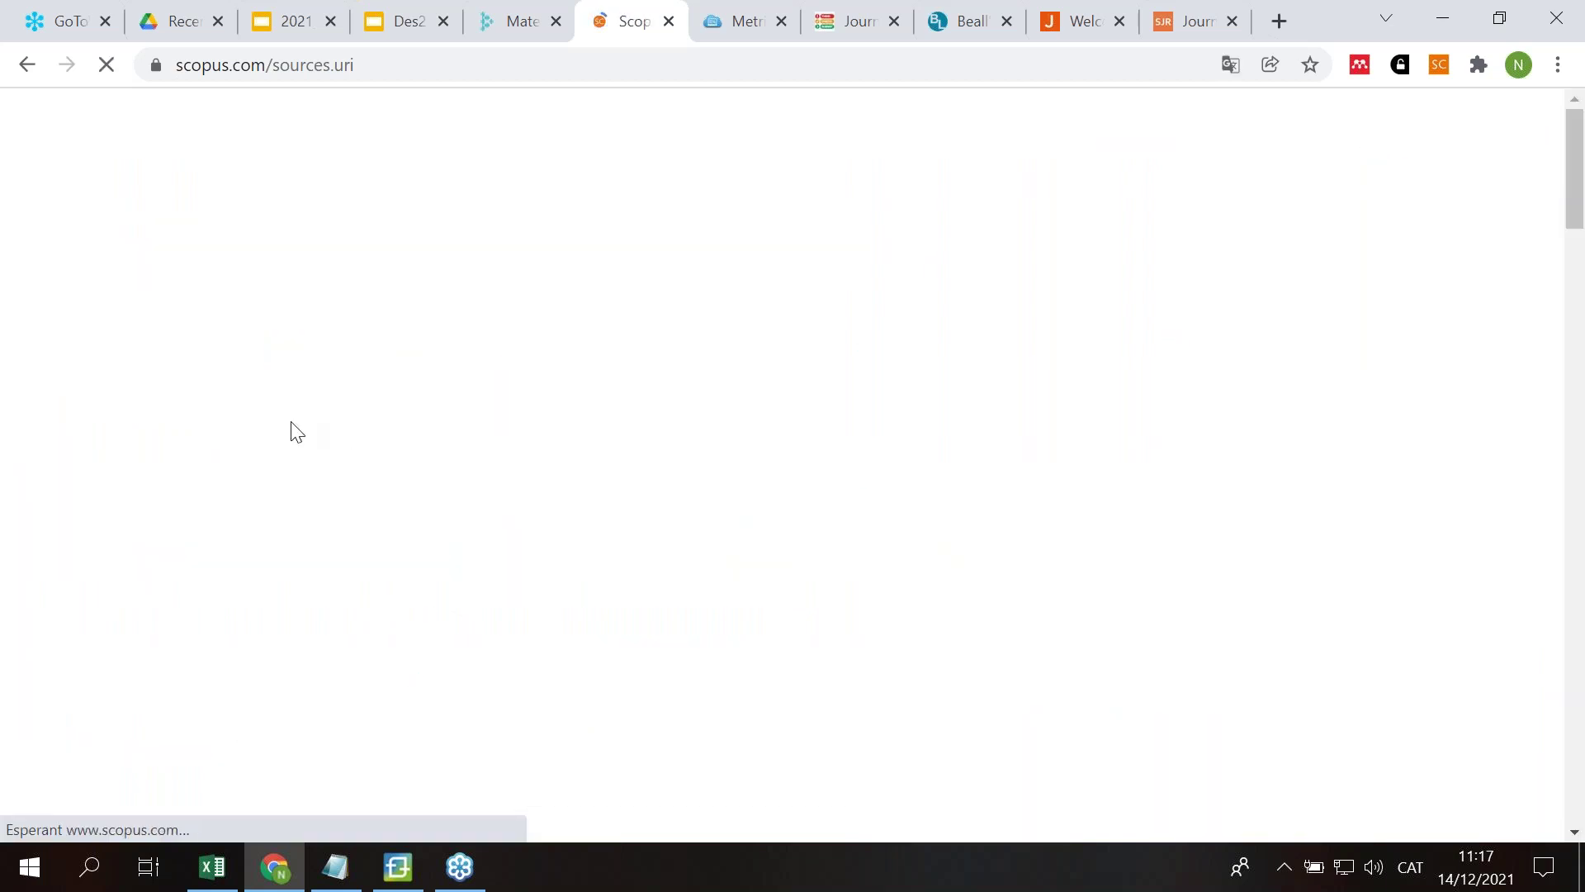
pyautogui.click(272, 366)
pyautogui.click(100, 436)
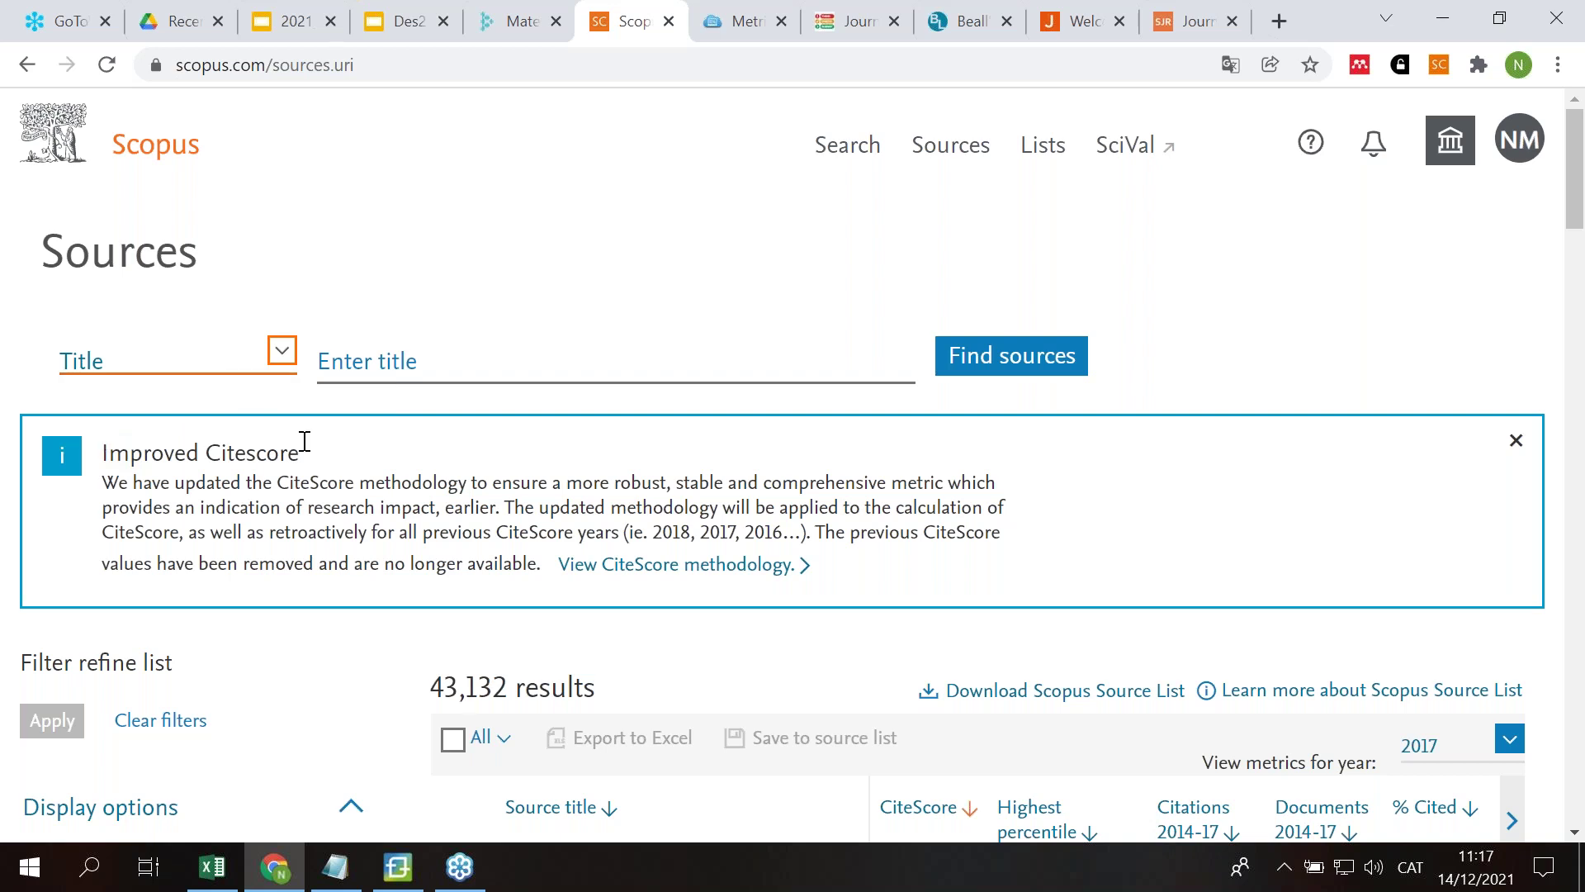
# Step: Find the source titled Internet and Higher Education
pyautogui.click(381, 382)
pyautogui.write('intern')
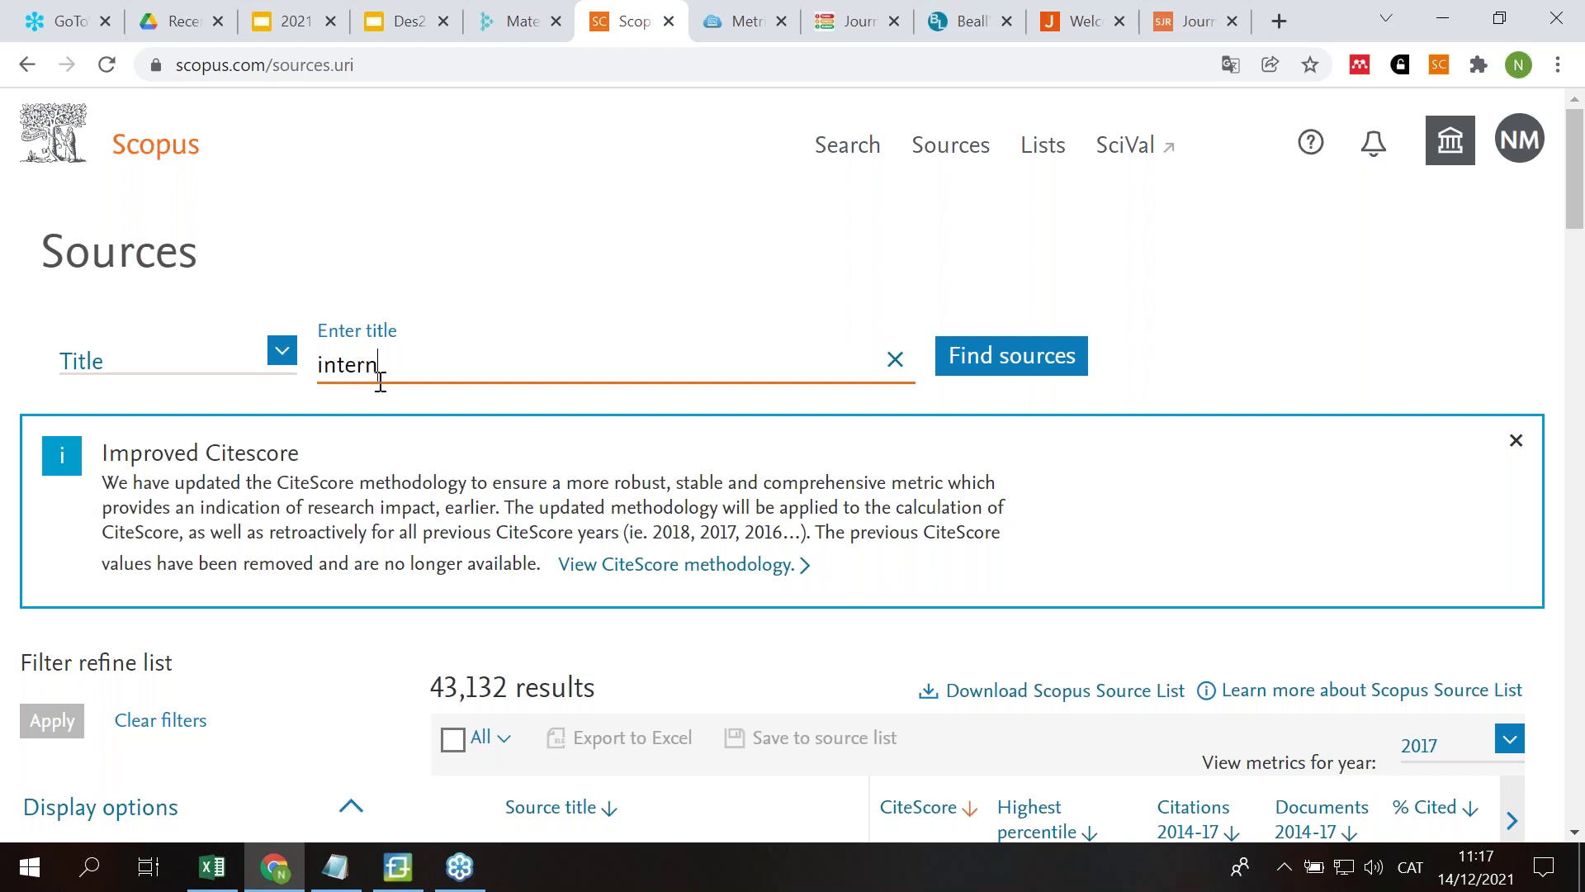
pyautogui.write('et and higher')
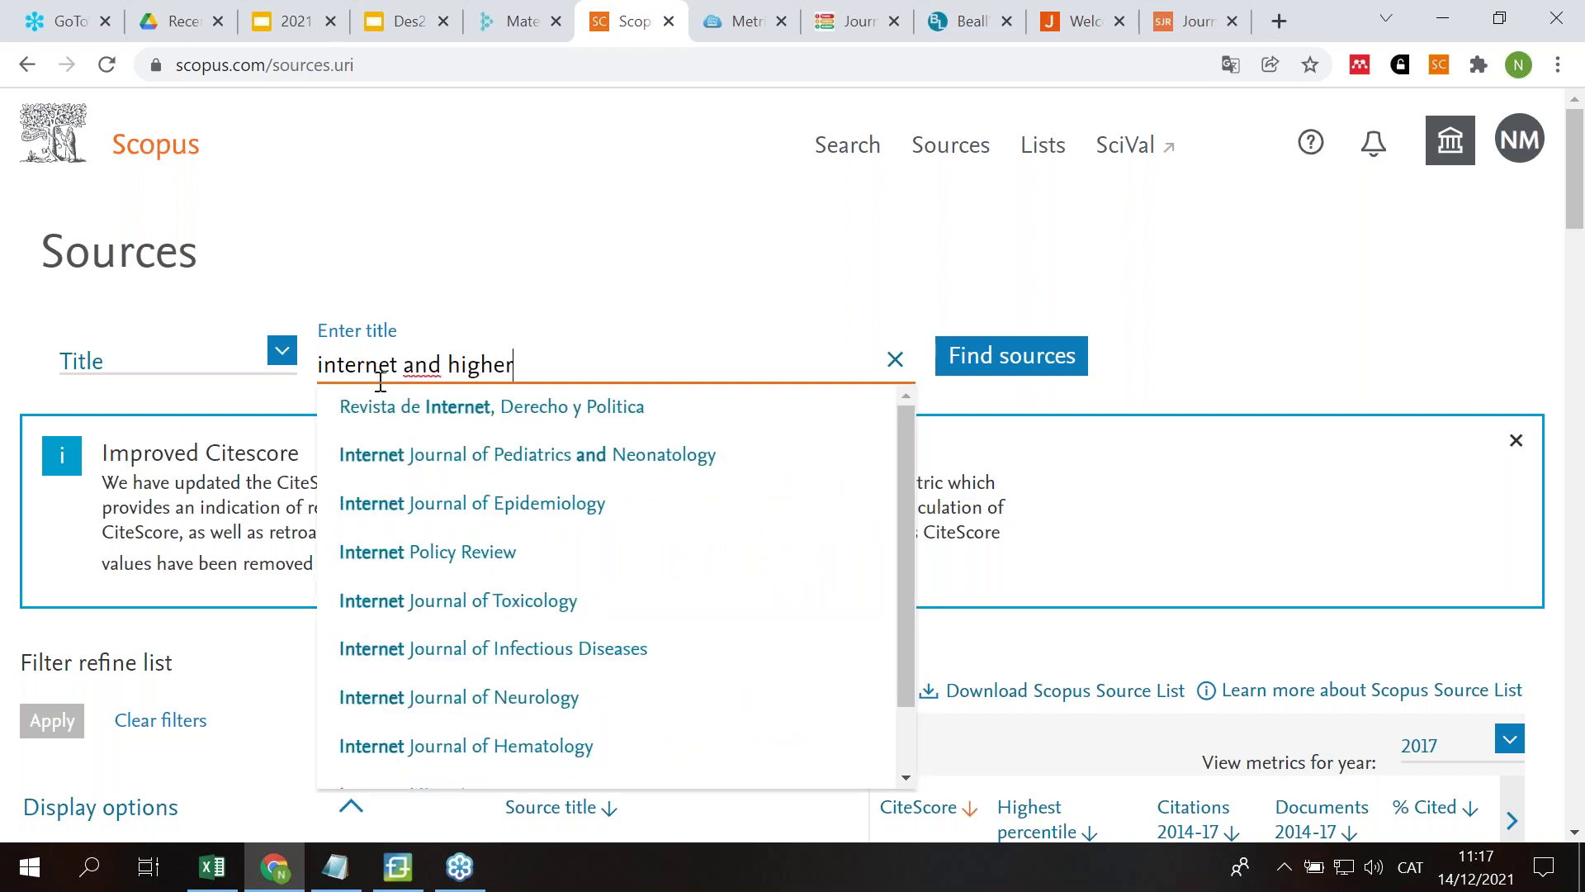
pyautogui.click(380, 402)
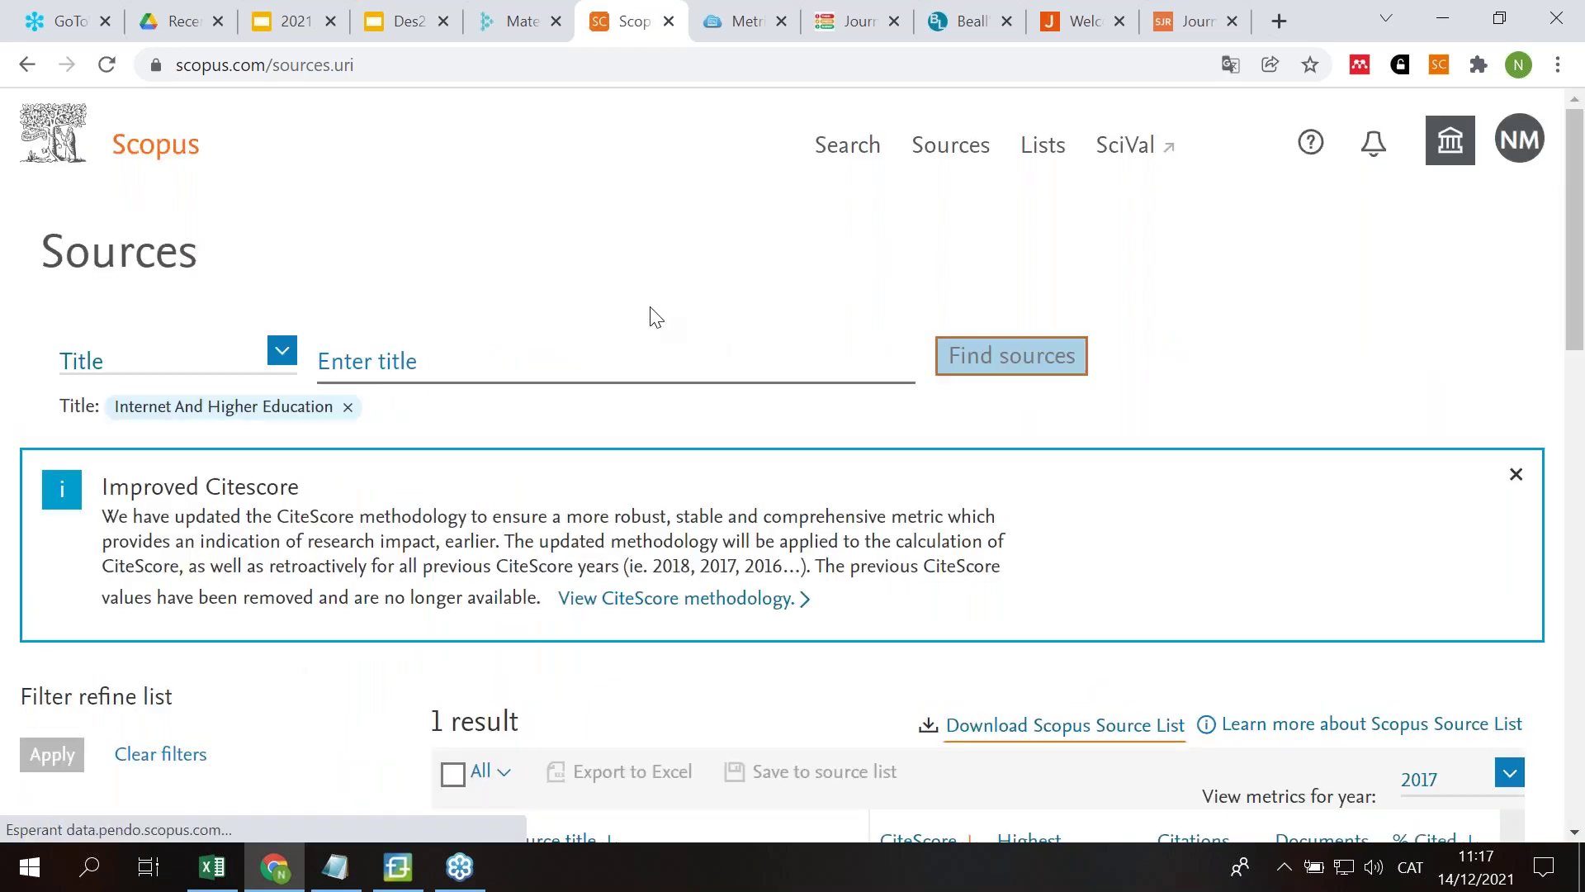
# Step: Open the source details of Internet and Higher Education and start a source comparison with it
pyautogui.scroll(-5, 619, 414)
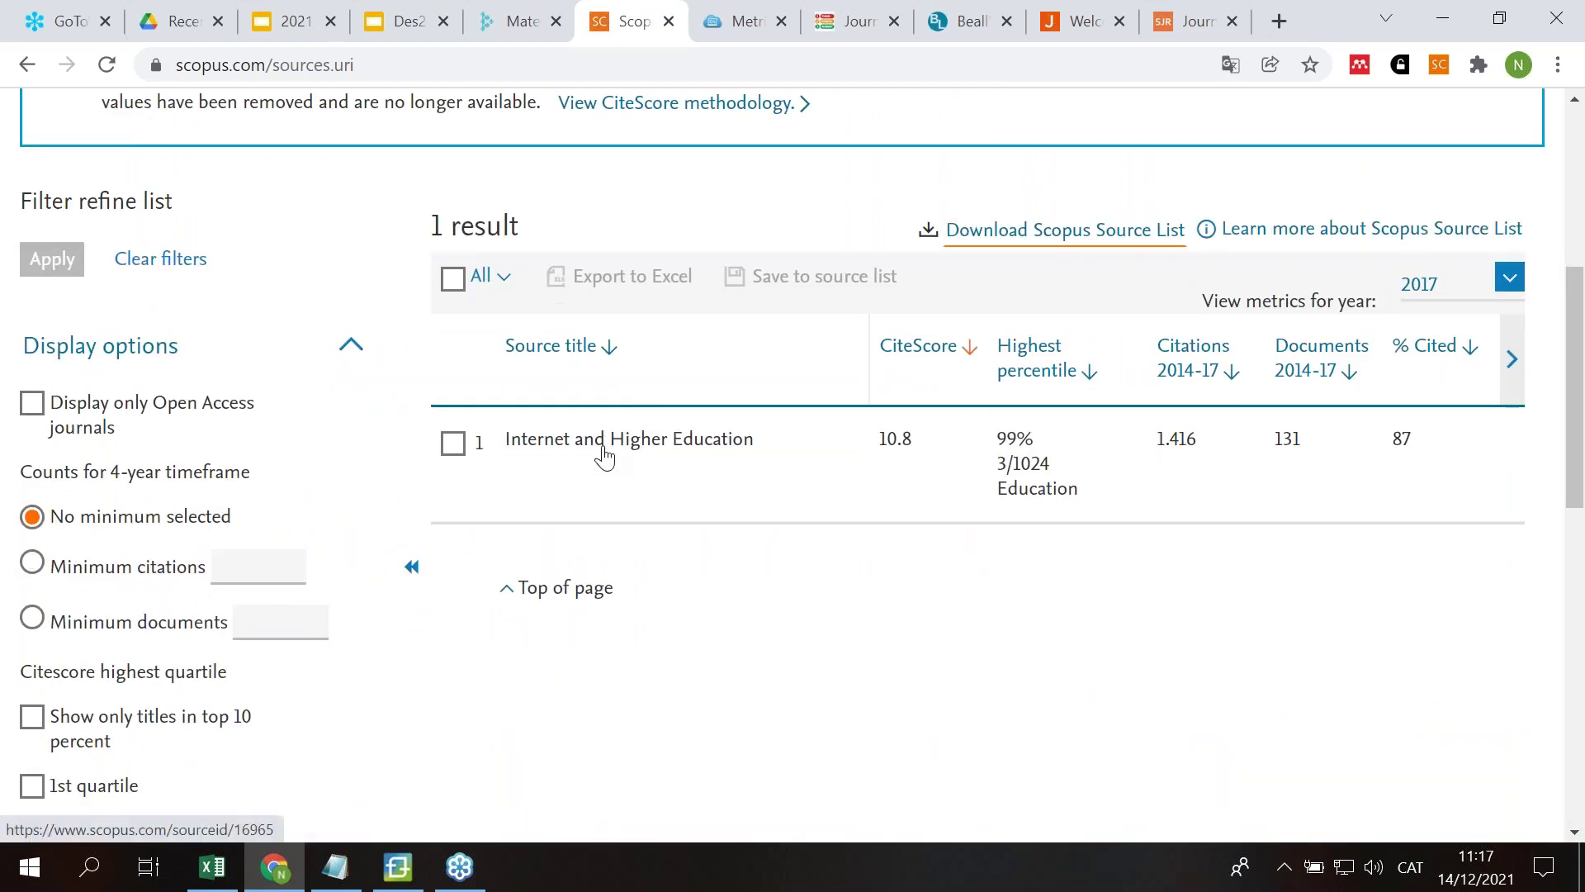
pyautogui.click(602, 446)
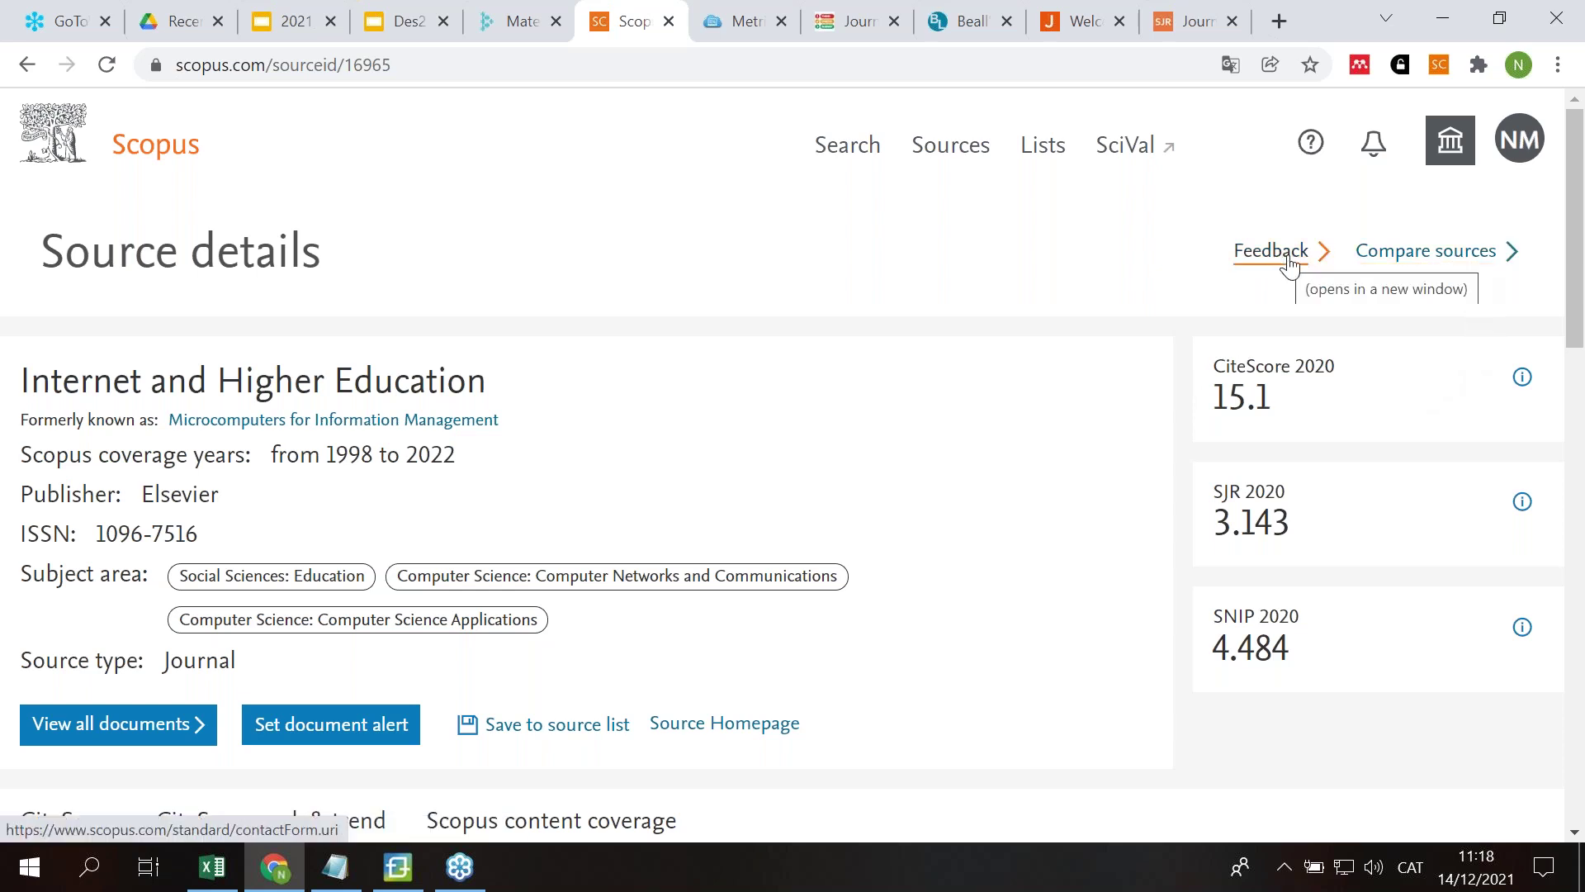
pyautogui.click(1444, 251)
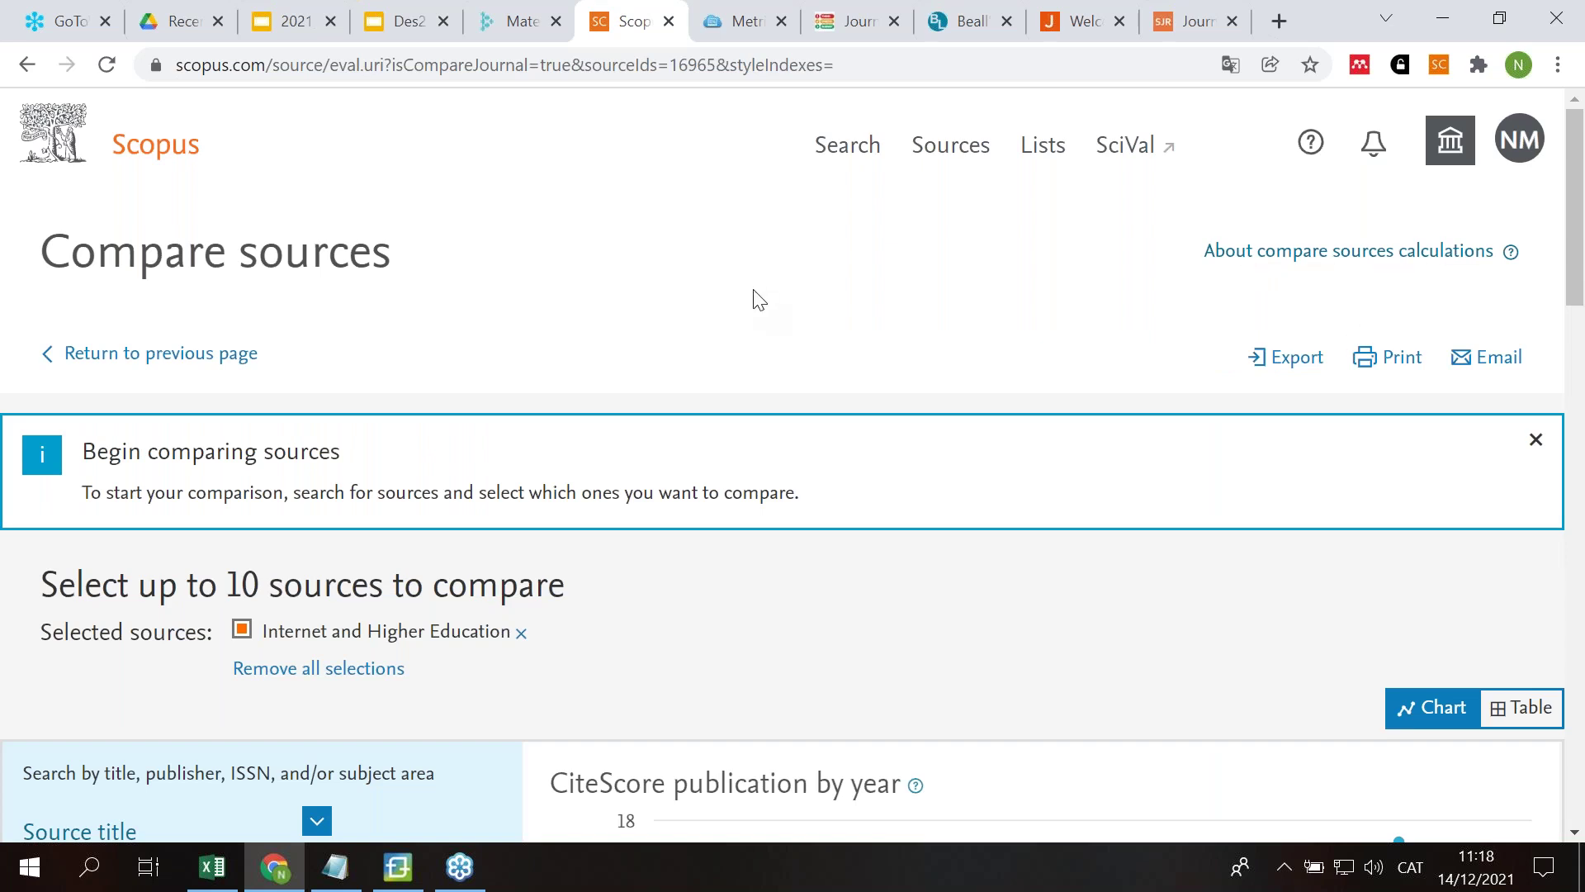
pyautogui.scroll(-6, 753, 281)
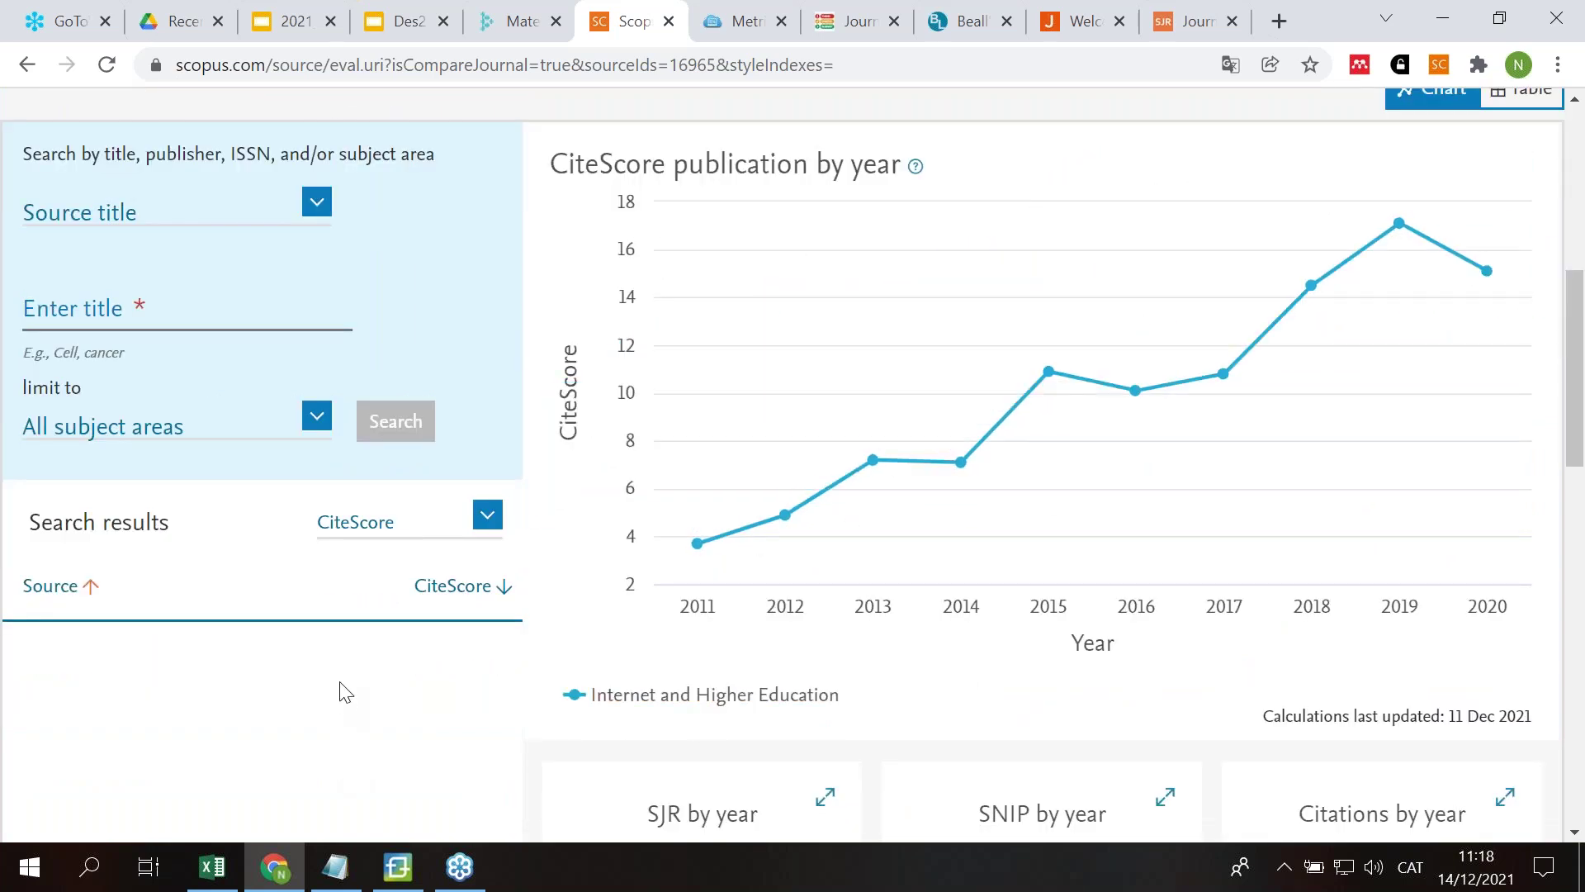
pyautogui.scroll(3, 167, 261)
pyautogui.moveTo(228, 216); pyautogui.dragTo(558, 211)
pyautogui.scroll(-1, 132, 455)
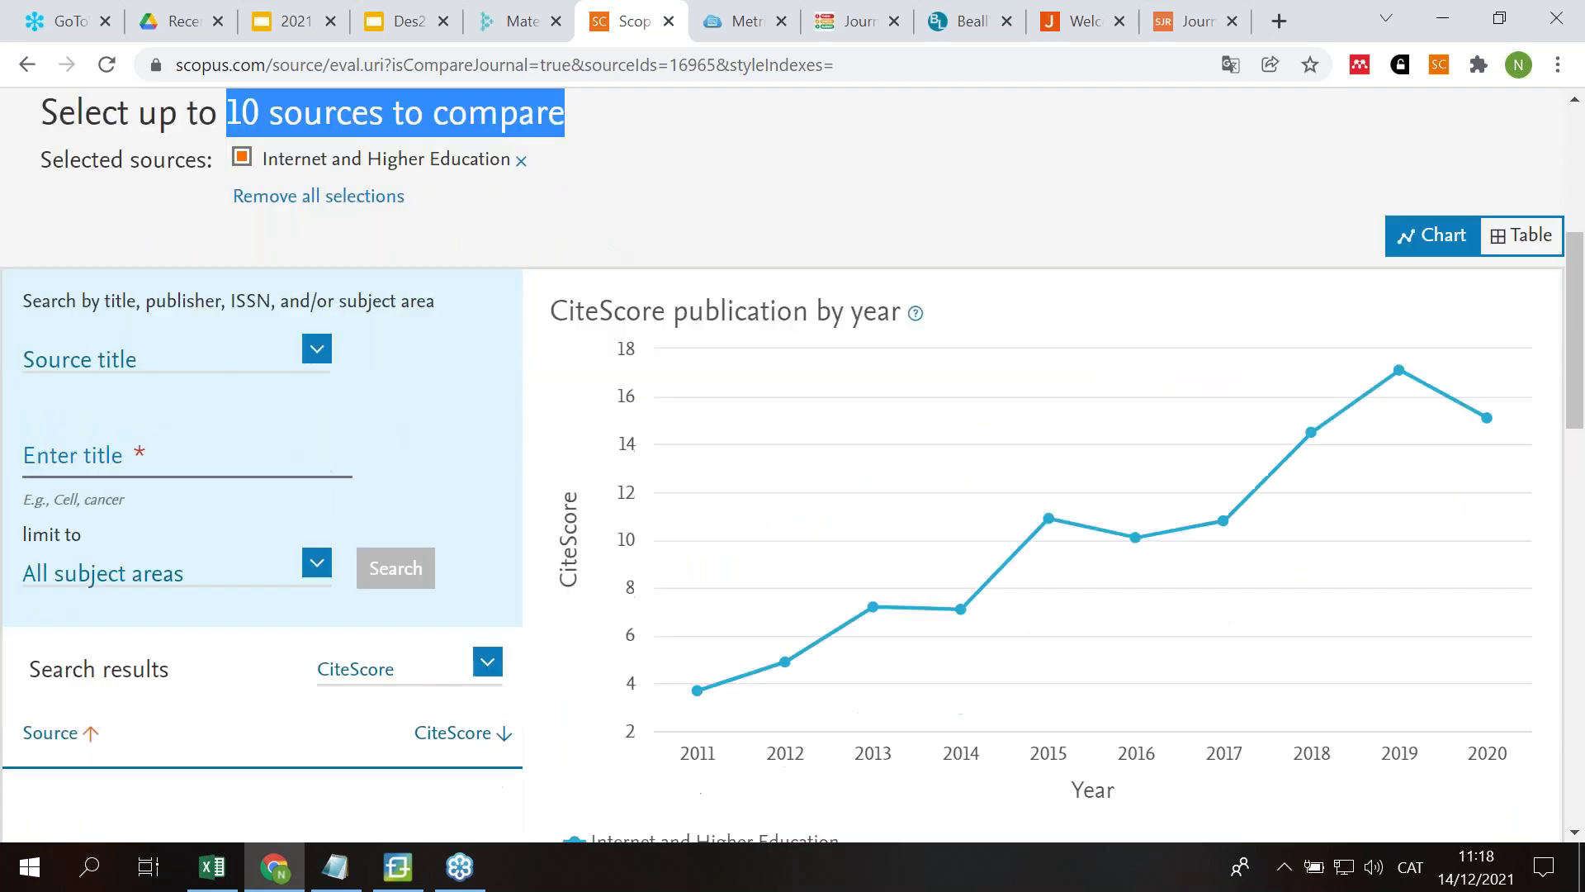
# Step: Search the comparison sources for "computers and education" and add Computers and Education to the comparison
pyautogui.click(132, 452)
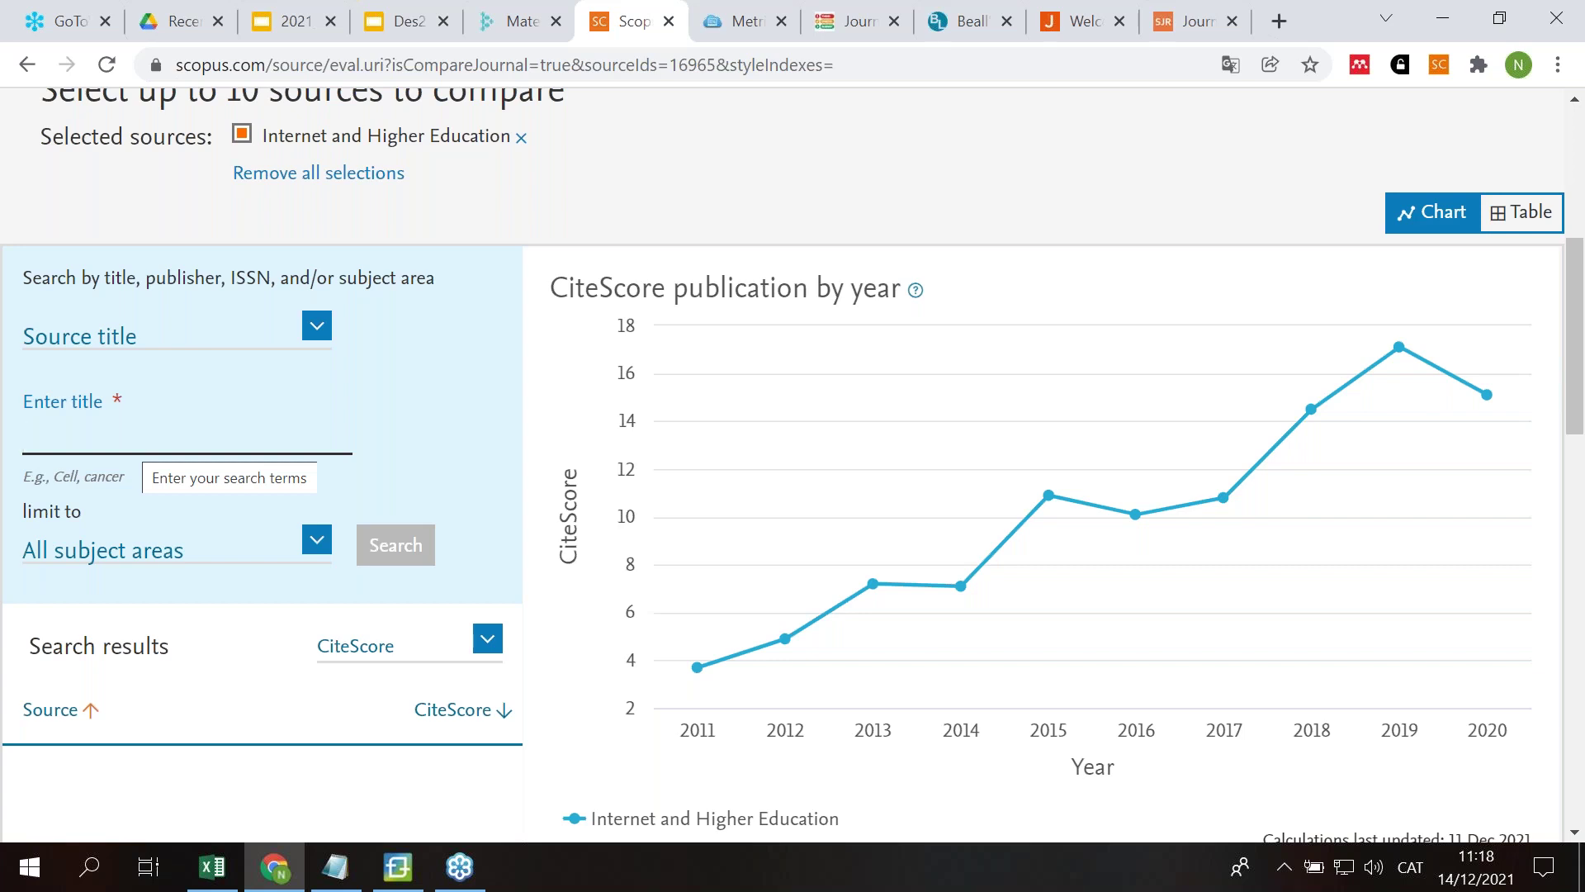
pyautogui.write('compu')
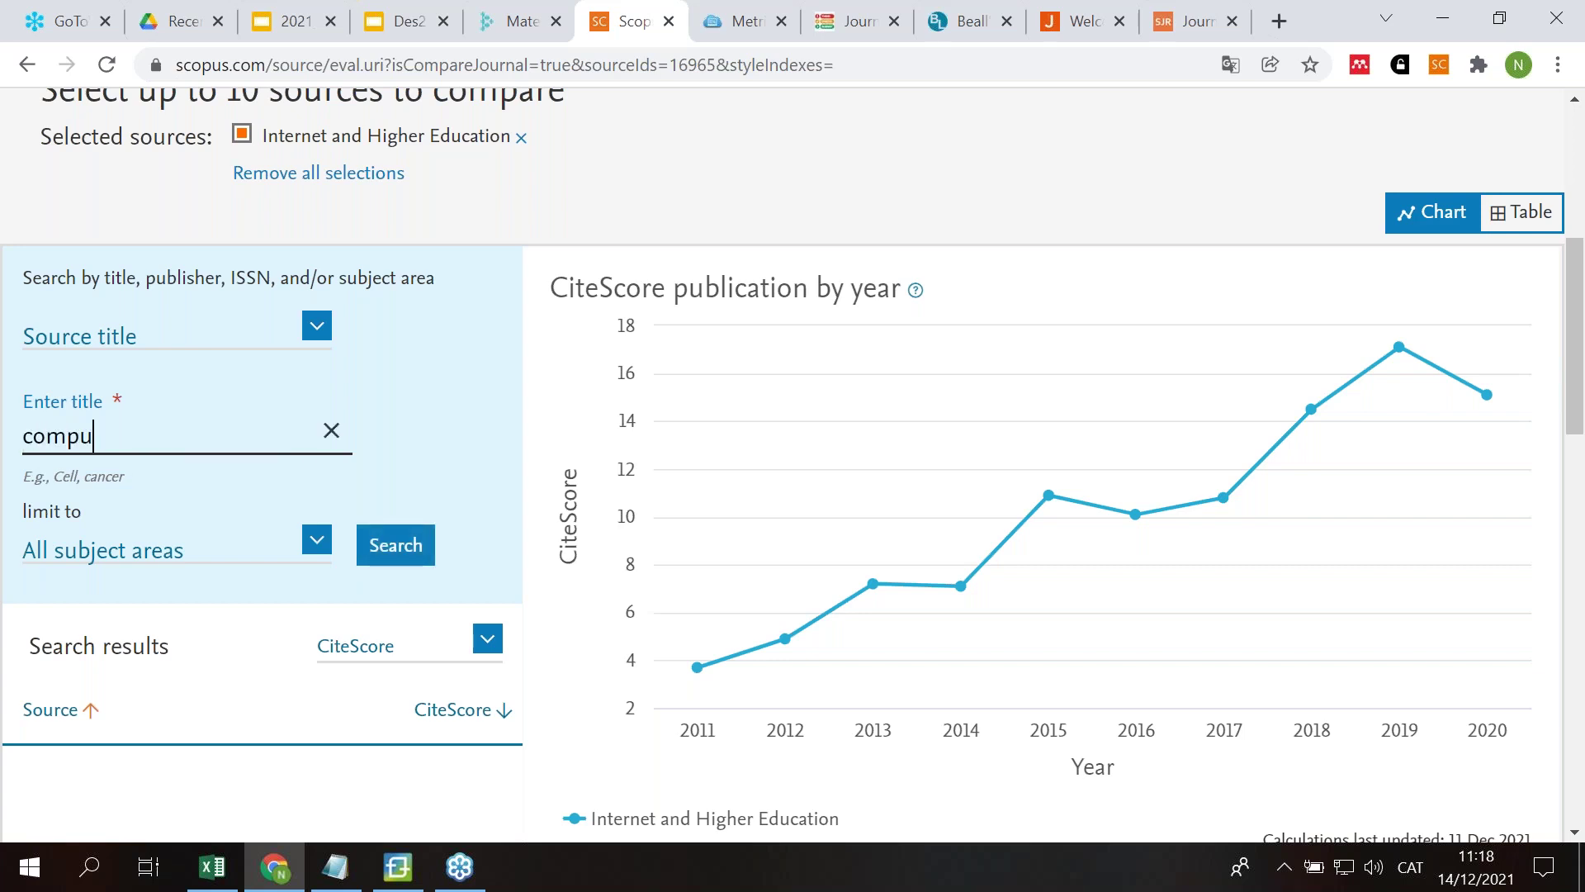
pyautogui.write('ters and education')
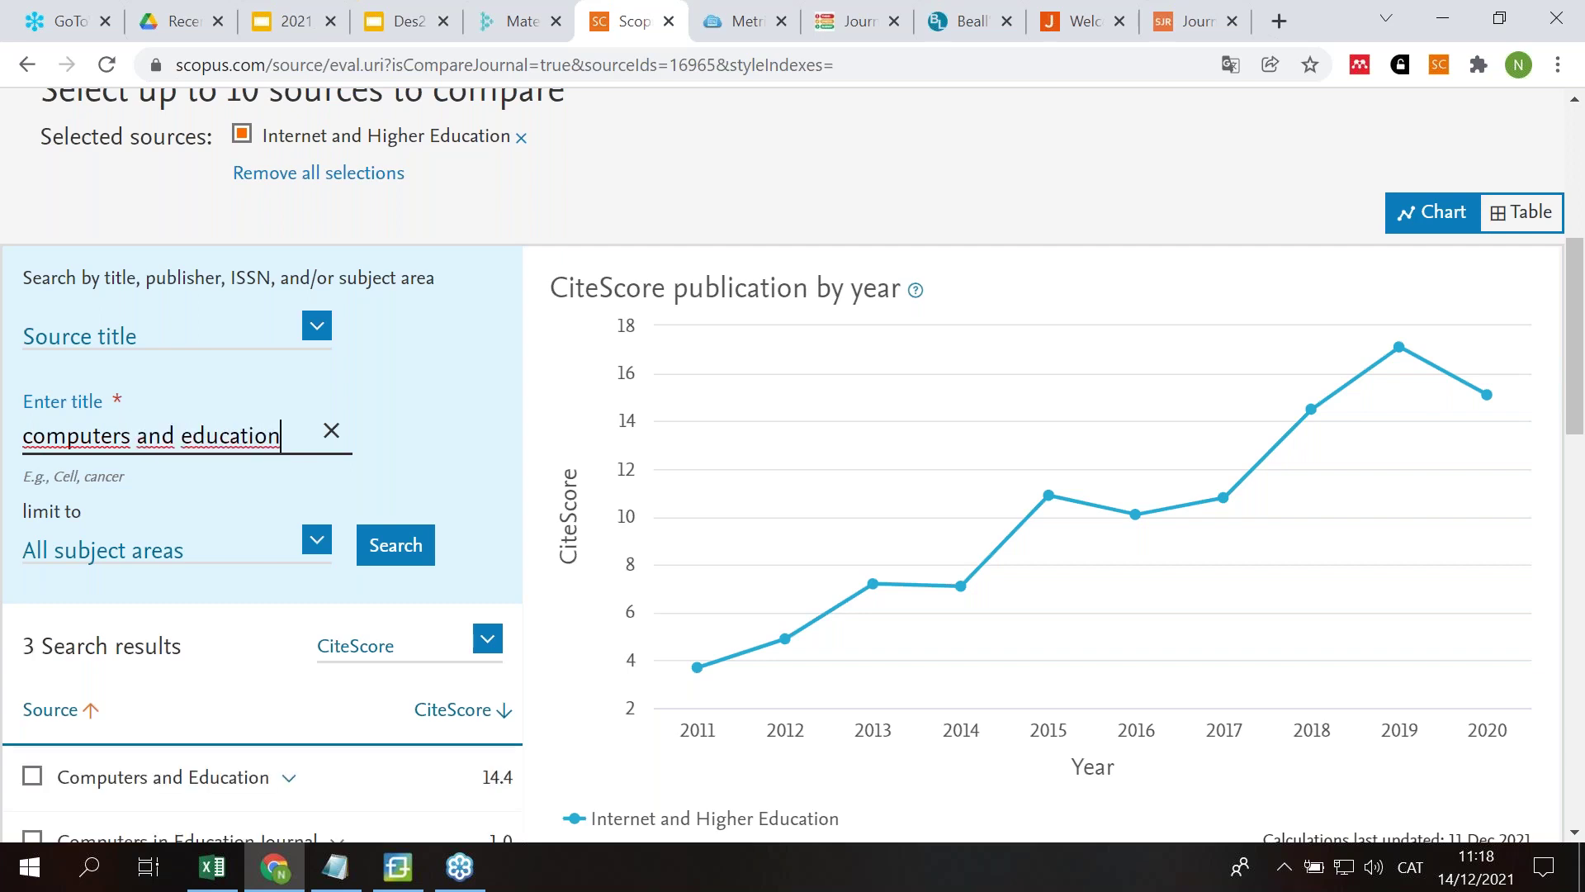
pyautogui.scroll(-4, 156, 425)
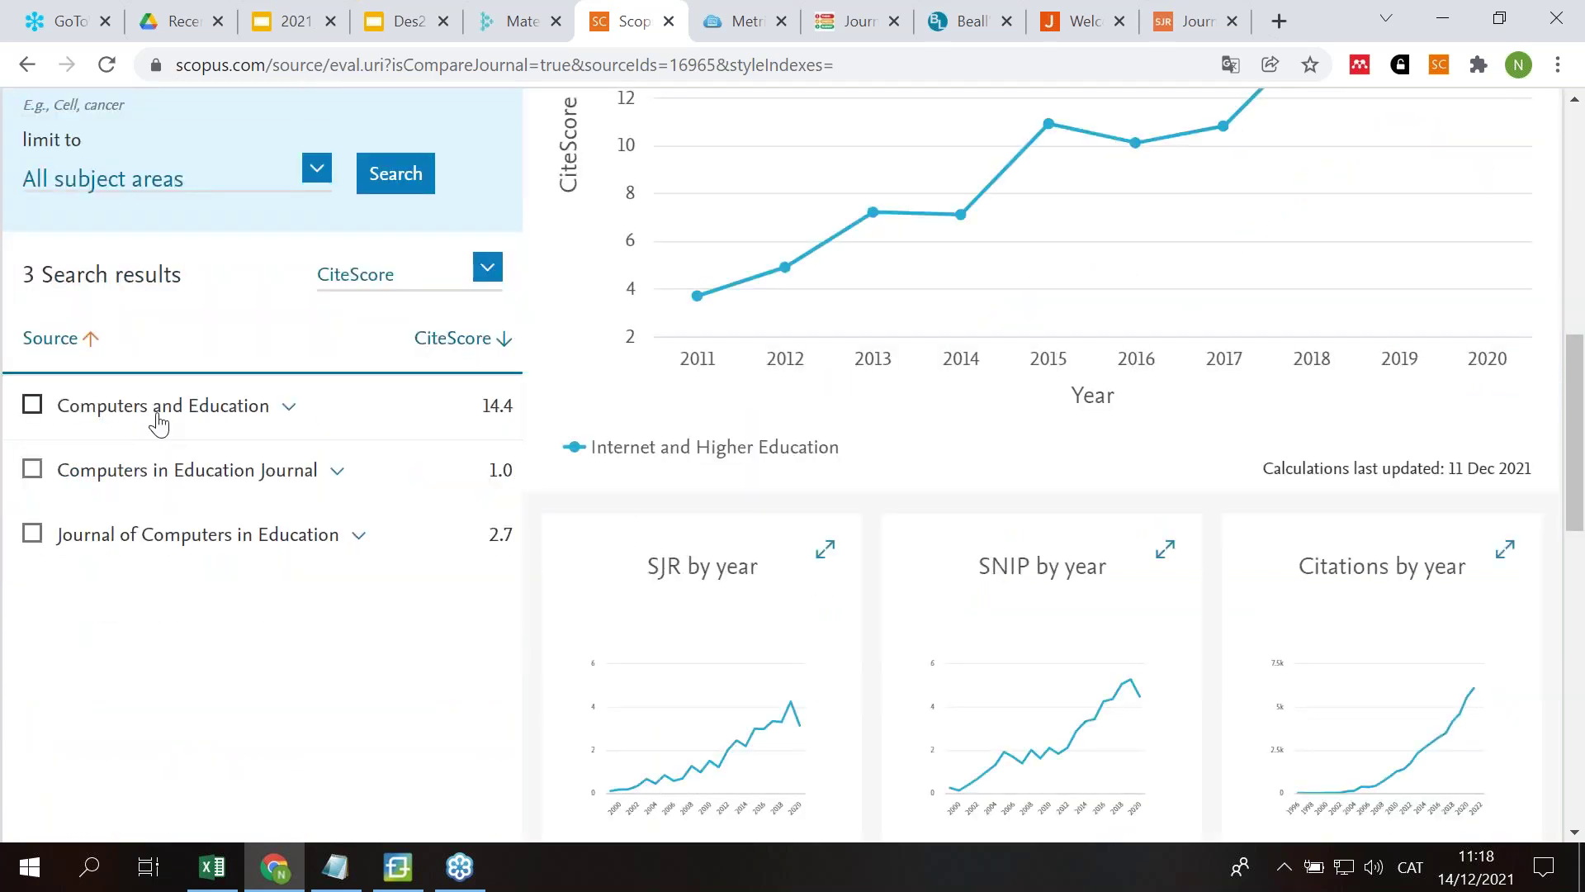
pyautogui.click(33, 408)
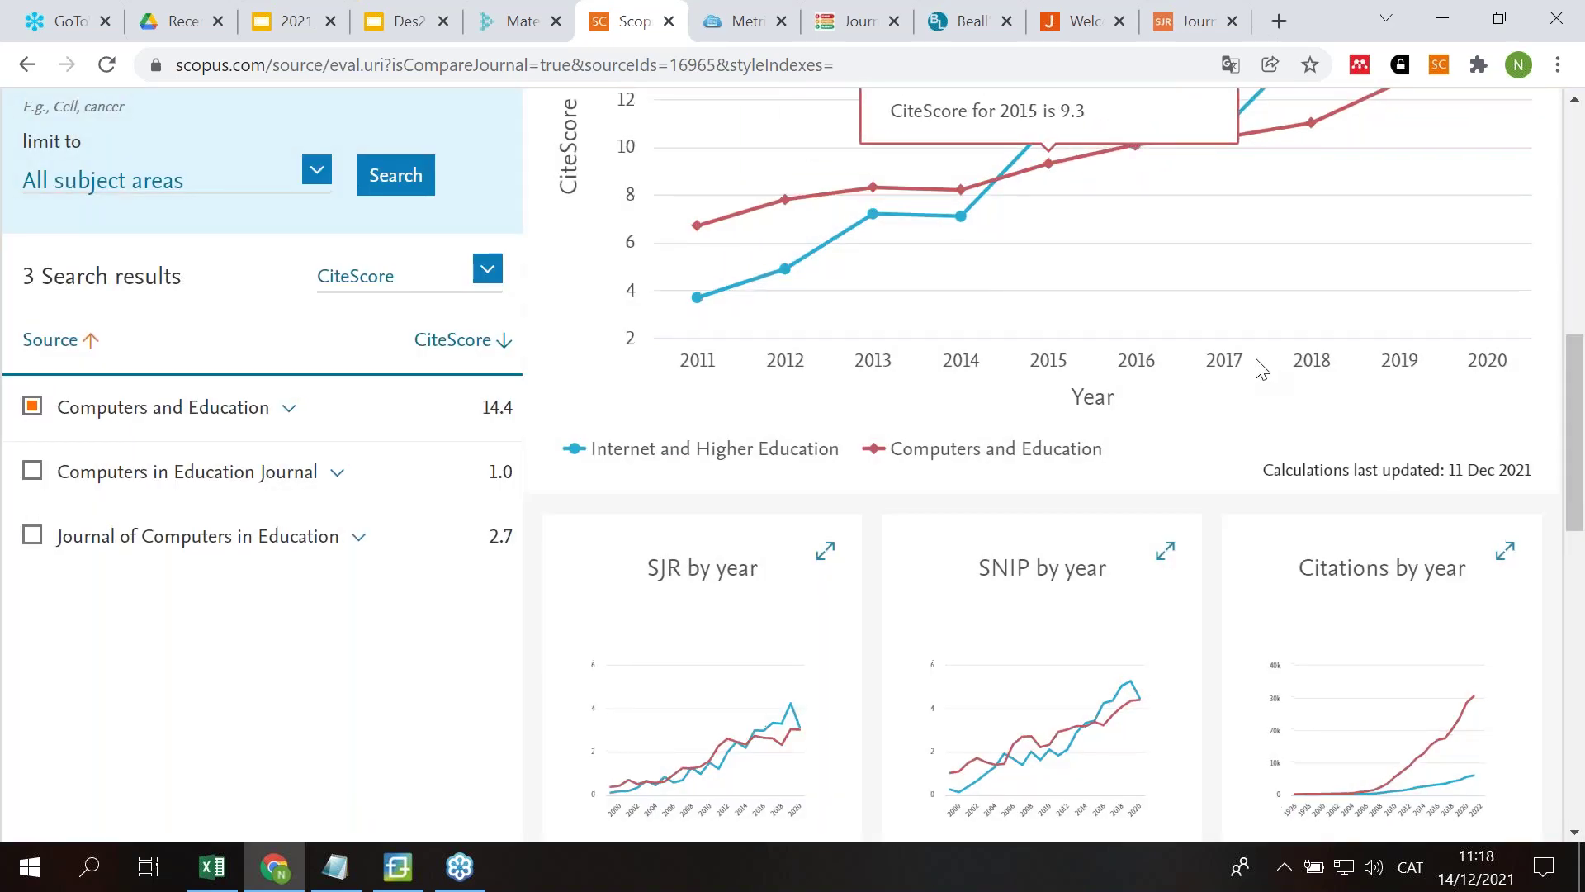
# Step: Search the comparison sources for "distance education" and add the journal Distance Education to the comparison
pyautogui.scroll(3, 1256, 364)
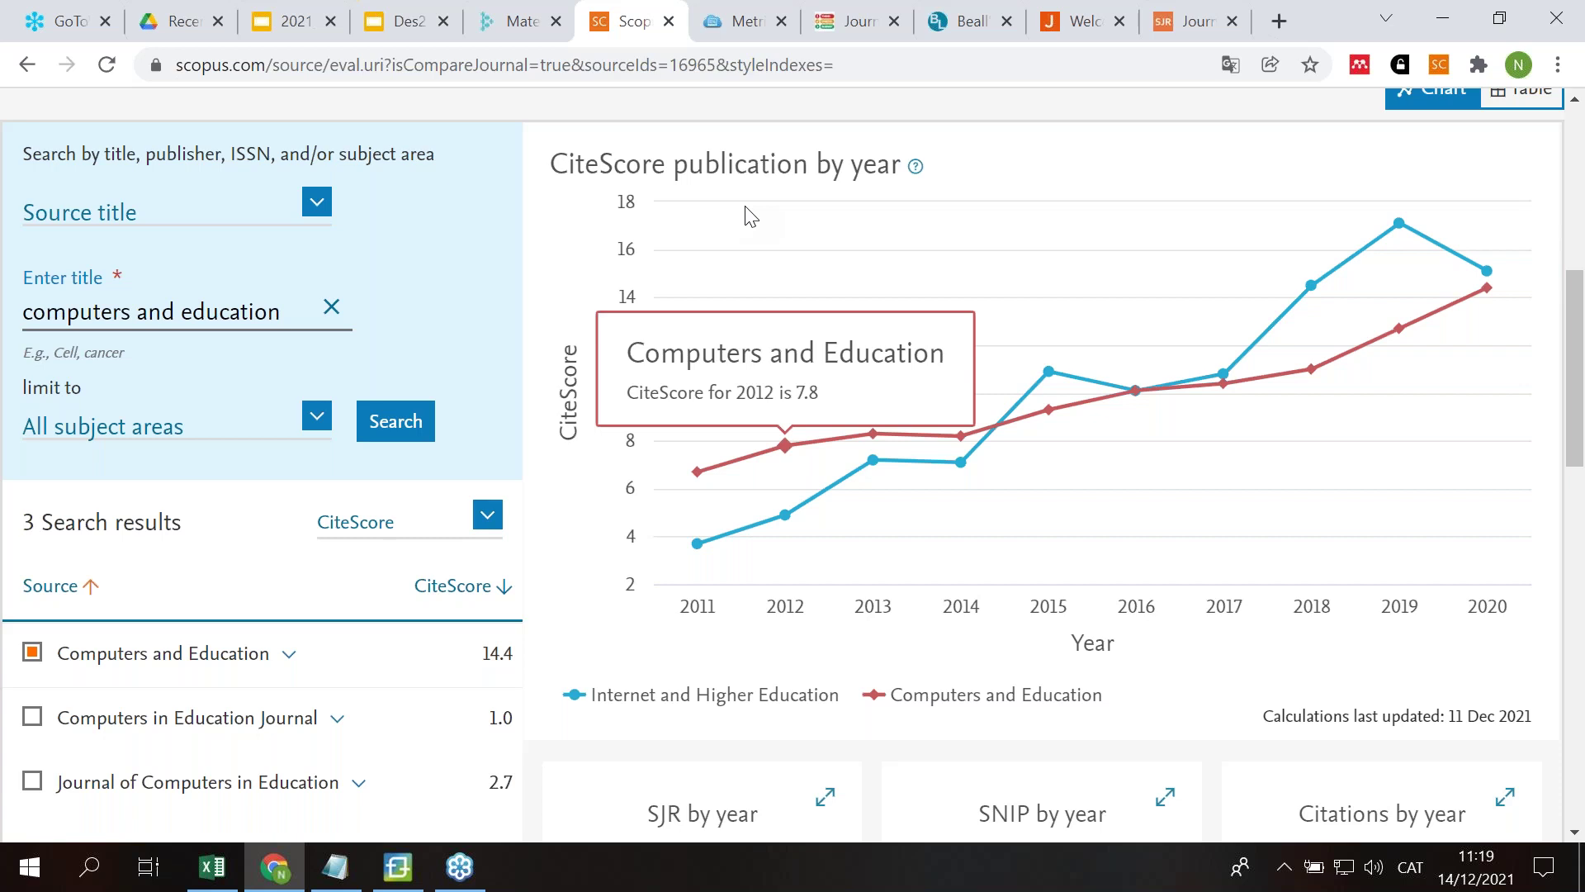
pyautogui.click(331, 307)
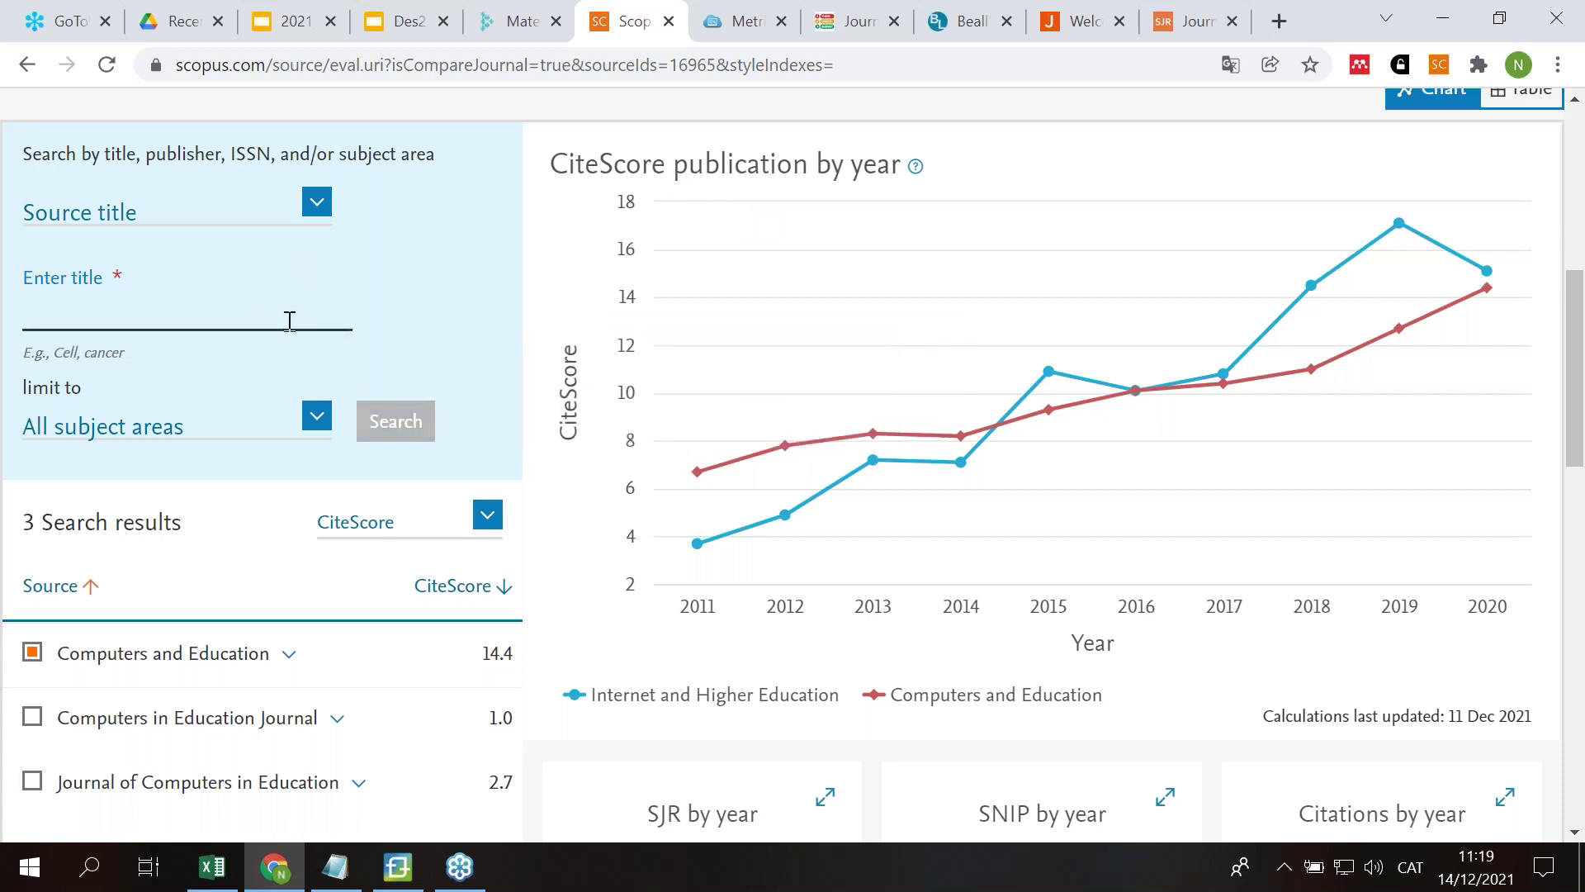
pyautogui.write('distance education')
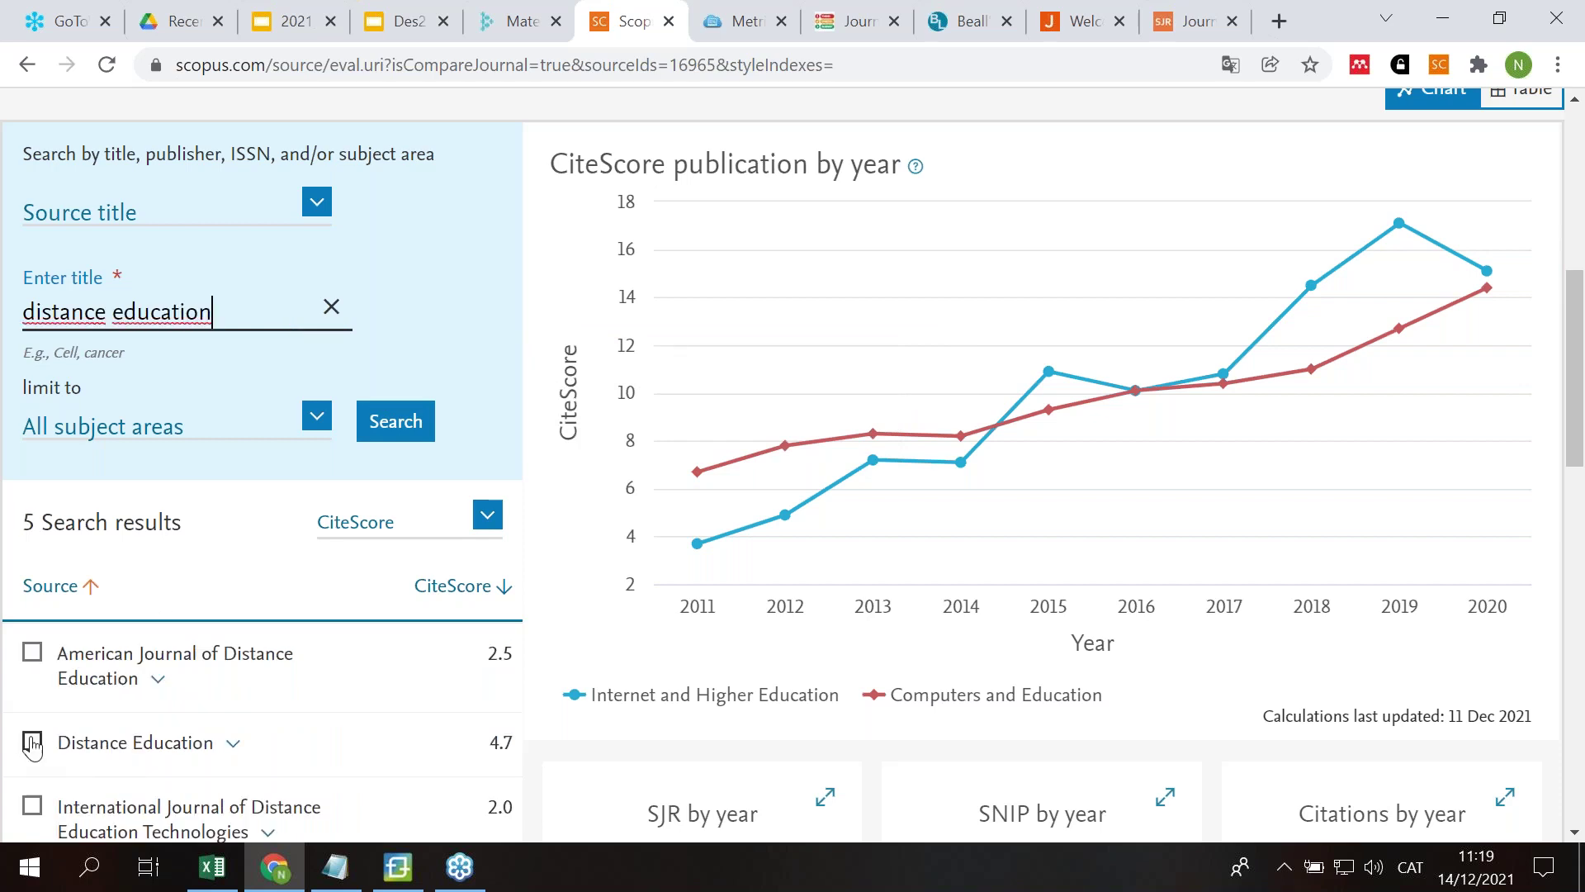
pyautogui.click(31, 743)
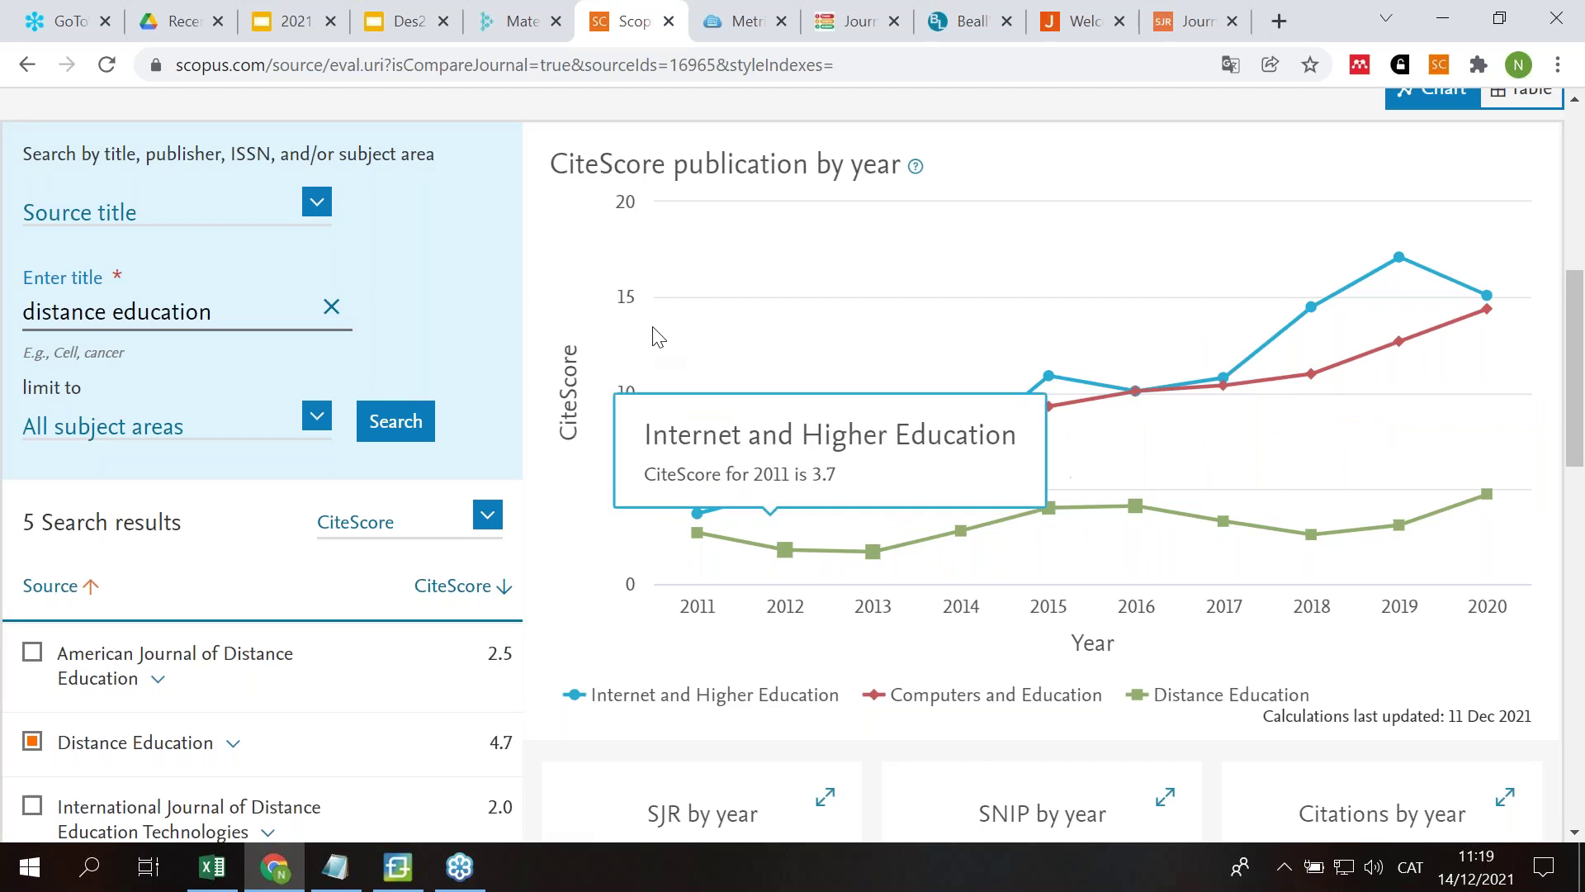
# Step: Search the comparison sources for "e-learning" and add Electronic Journal of e-Learning to the comparison
pyautogui.click(331, 306)
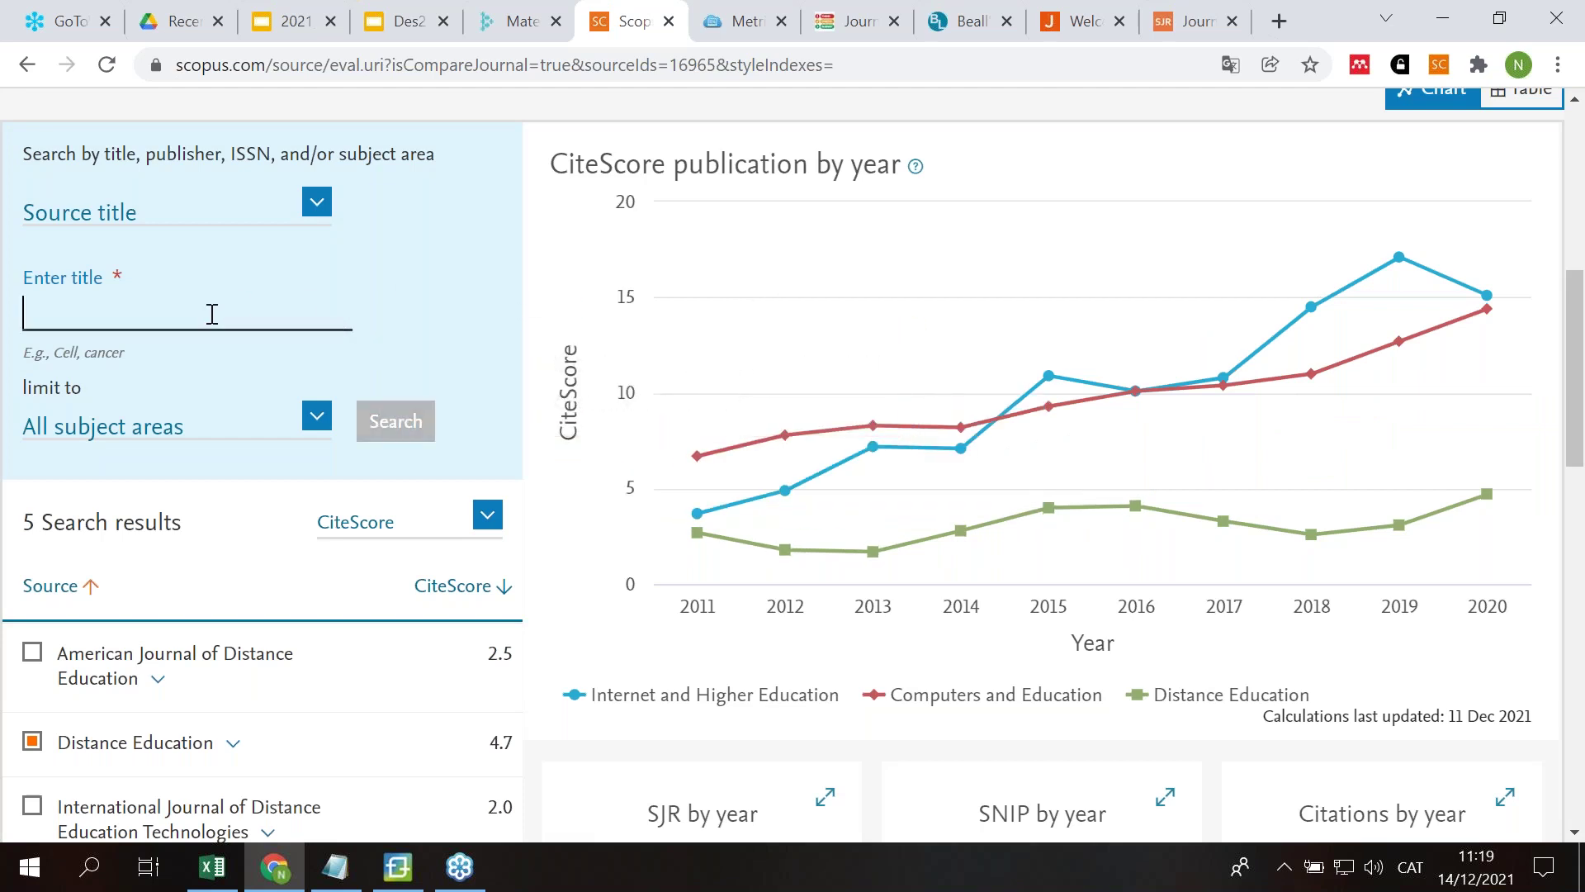
pyautogui.write('e-learning')
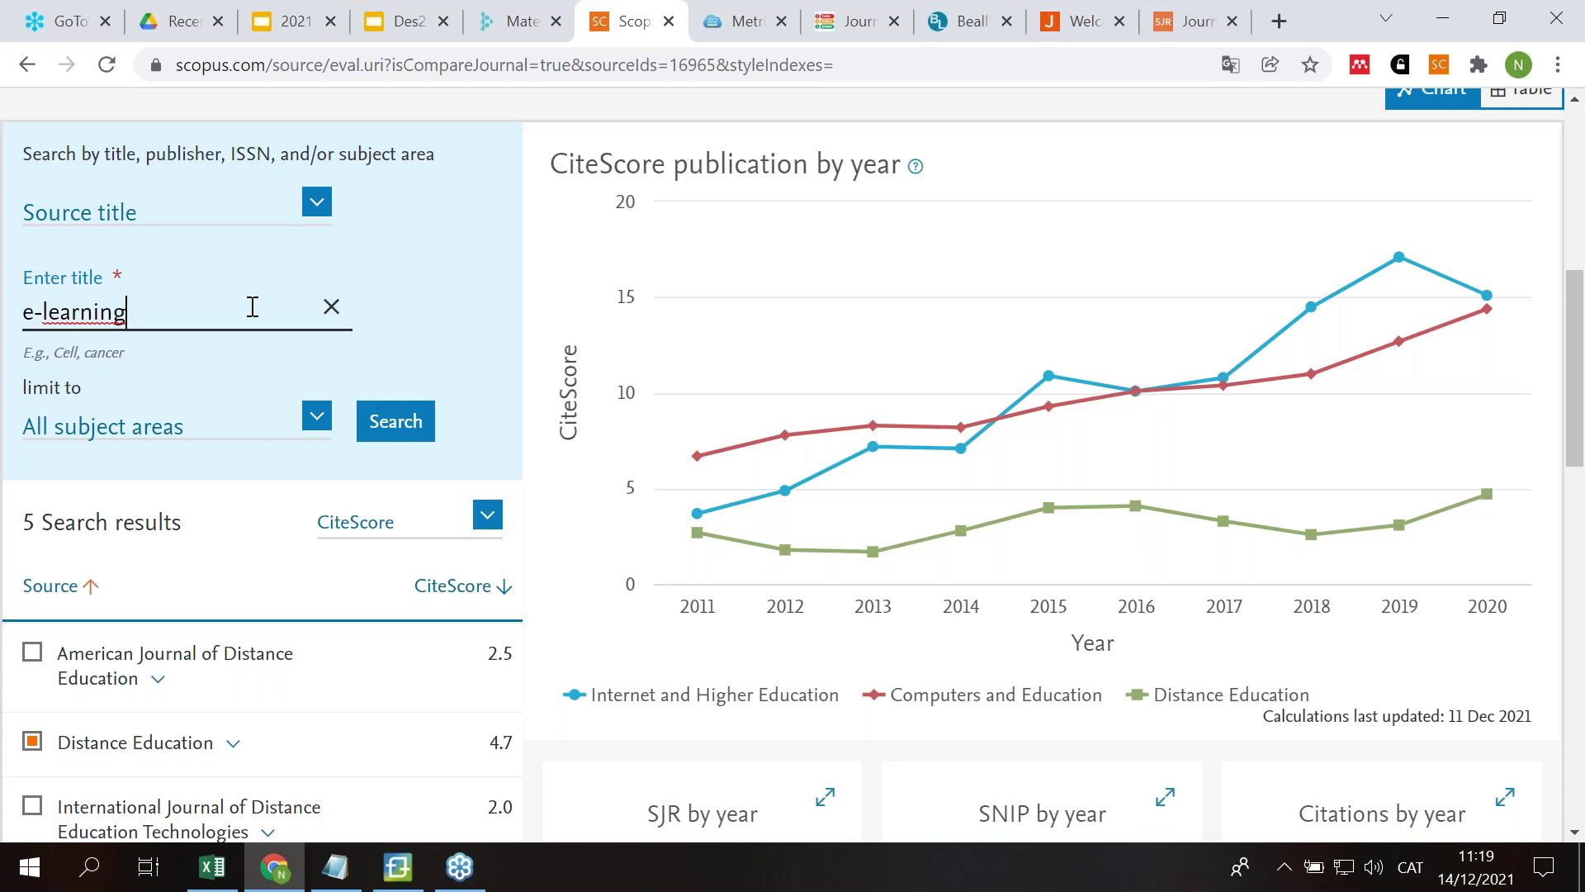
pyautogui.press('Return')
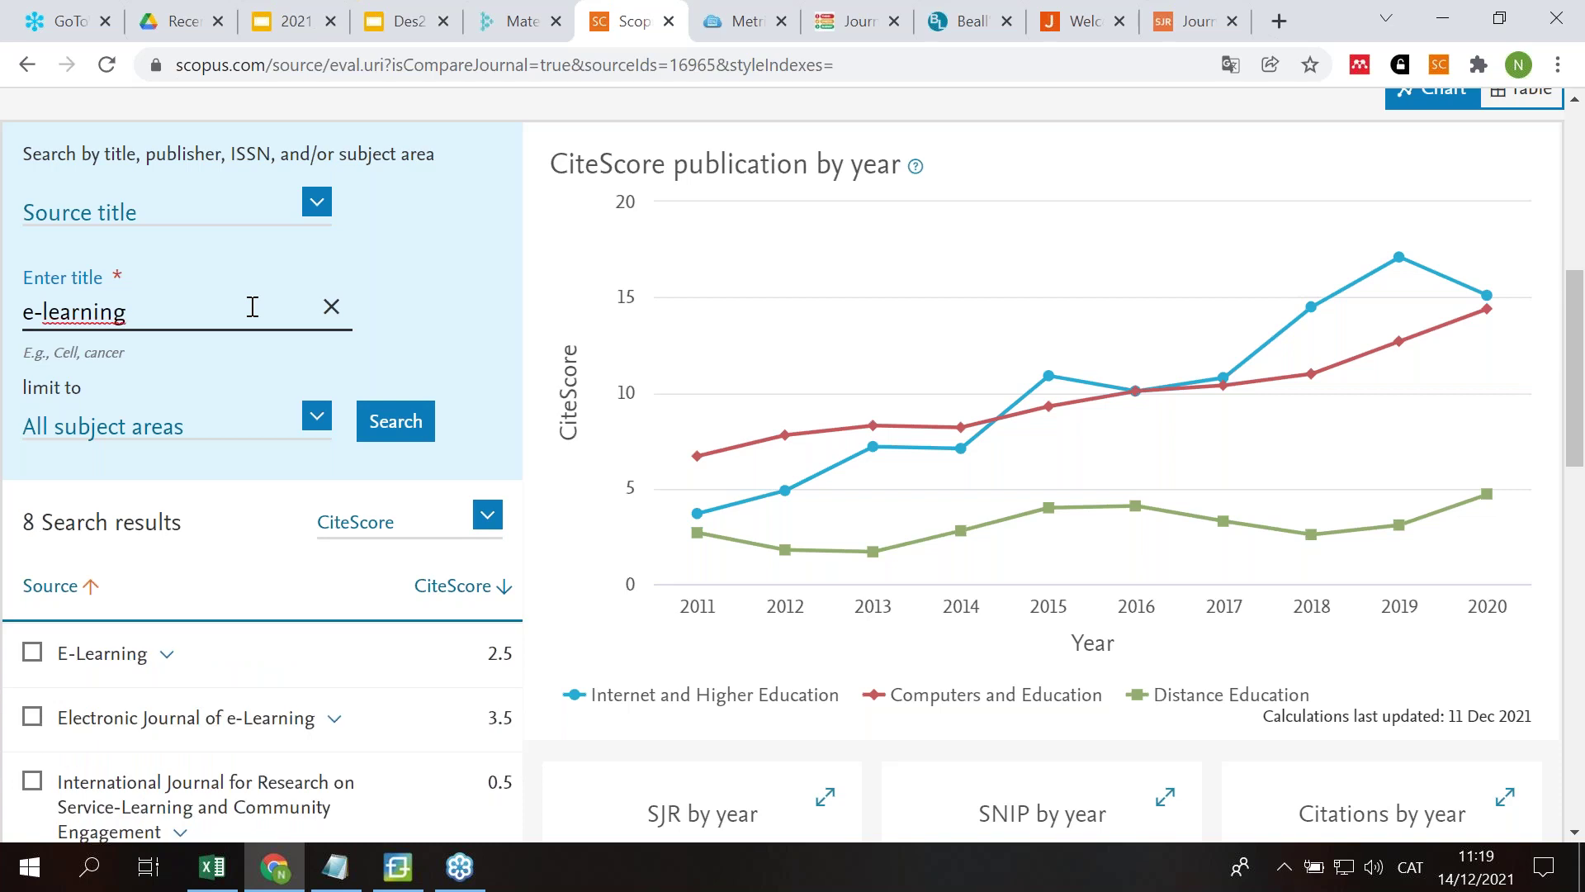
pyautogui.click(32, 717)
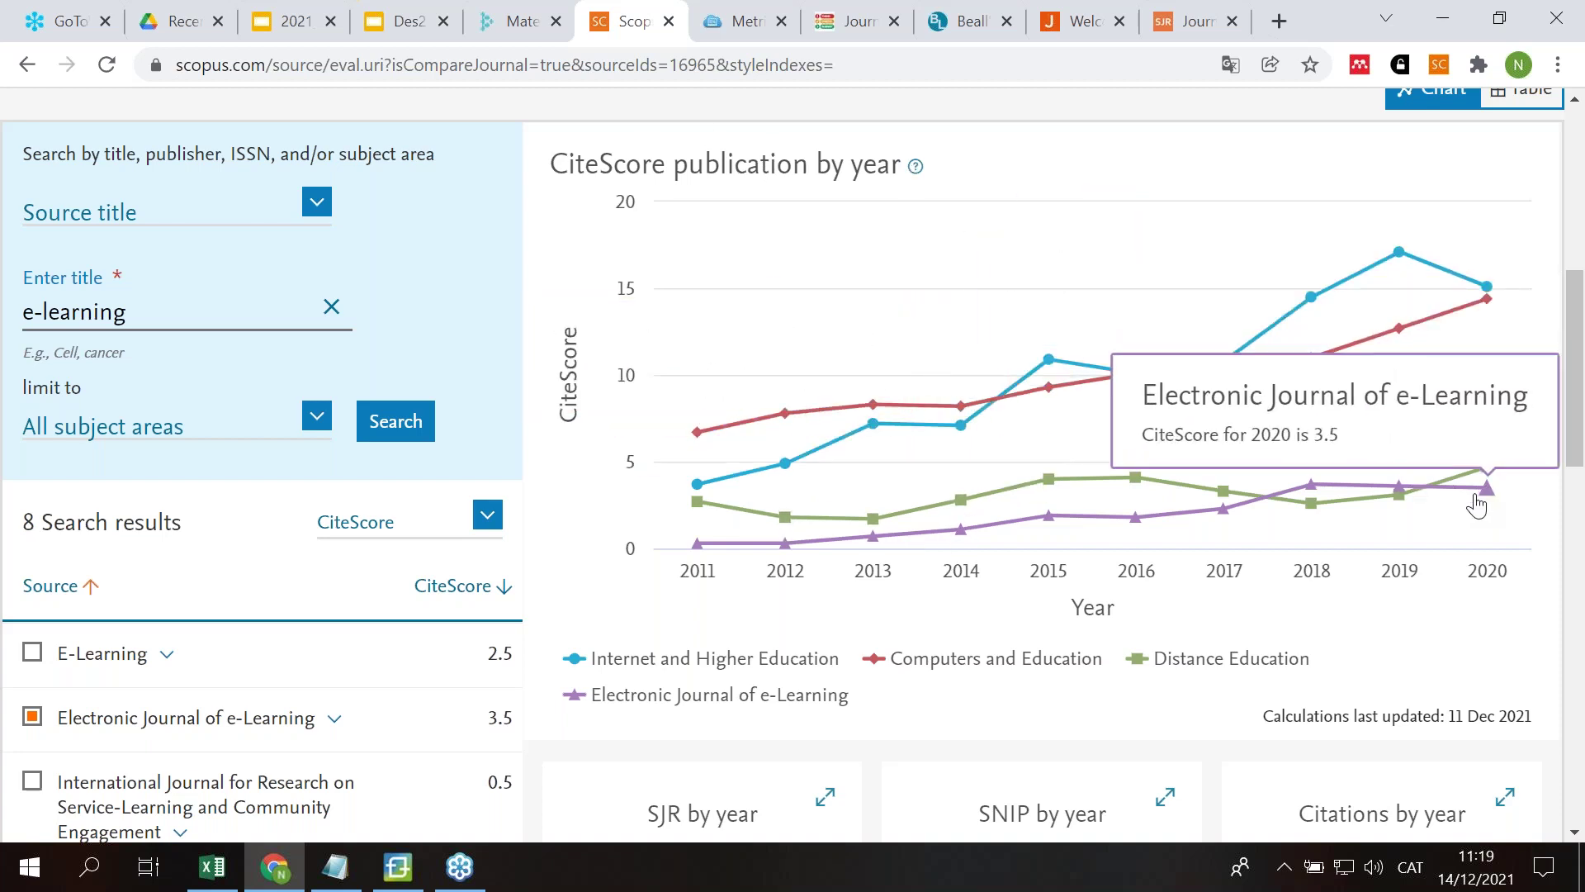
# Step: Show the CiteScore comparison of the selected sources as a table and check where it can be exported
pyautogui.scroll(1, 1488, 495)
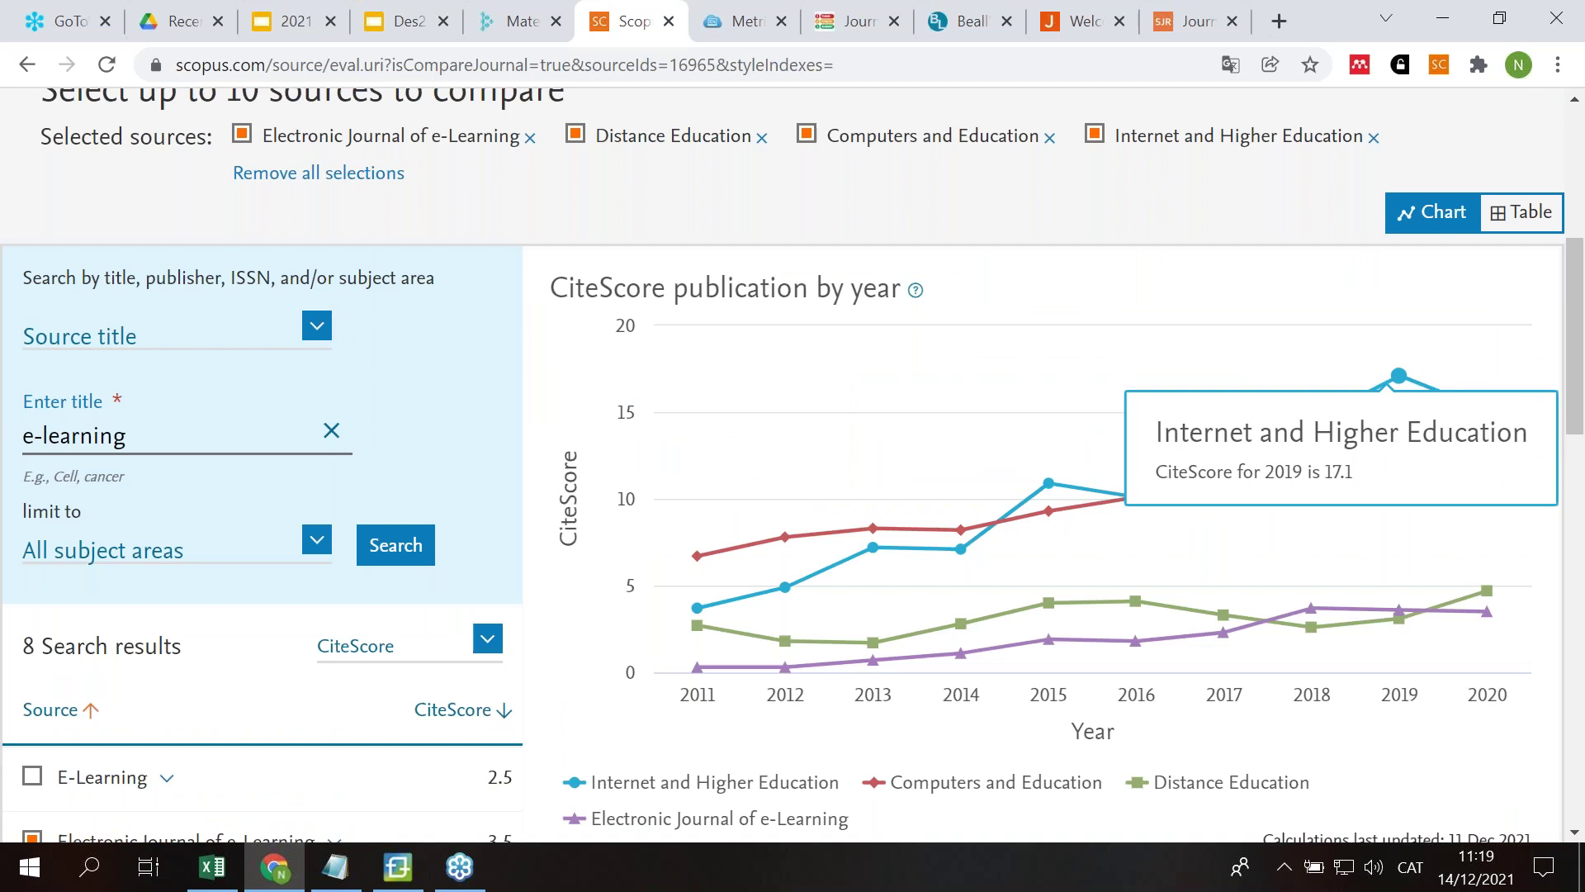
pyautogui.click(1521, 218)
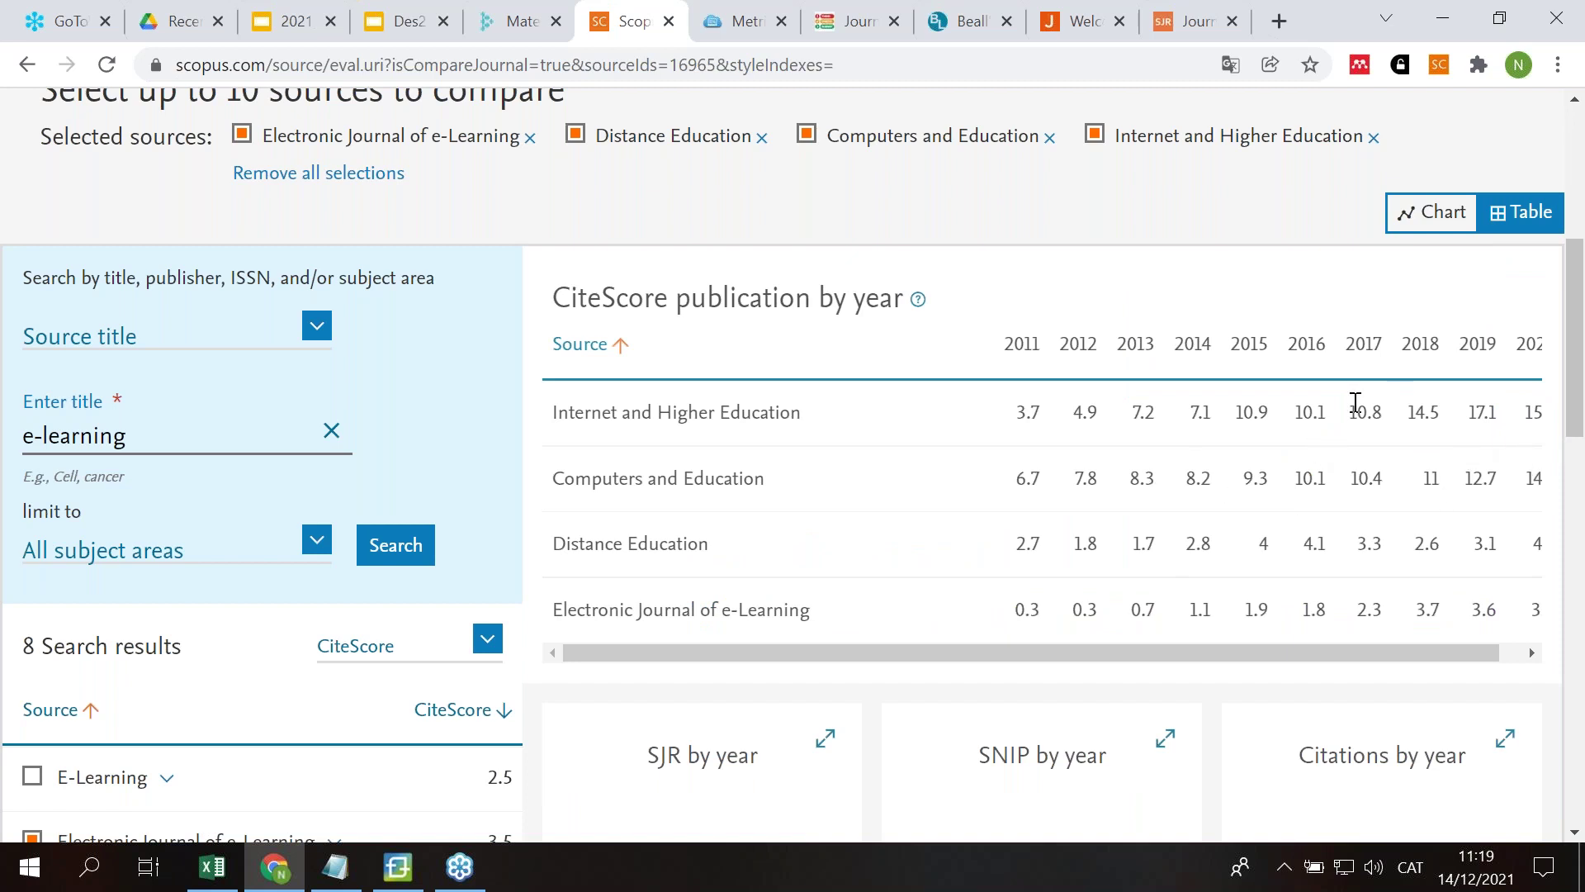
pyautogui.scroll(3, 1346, 402)
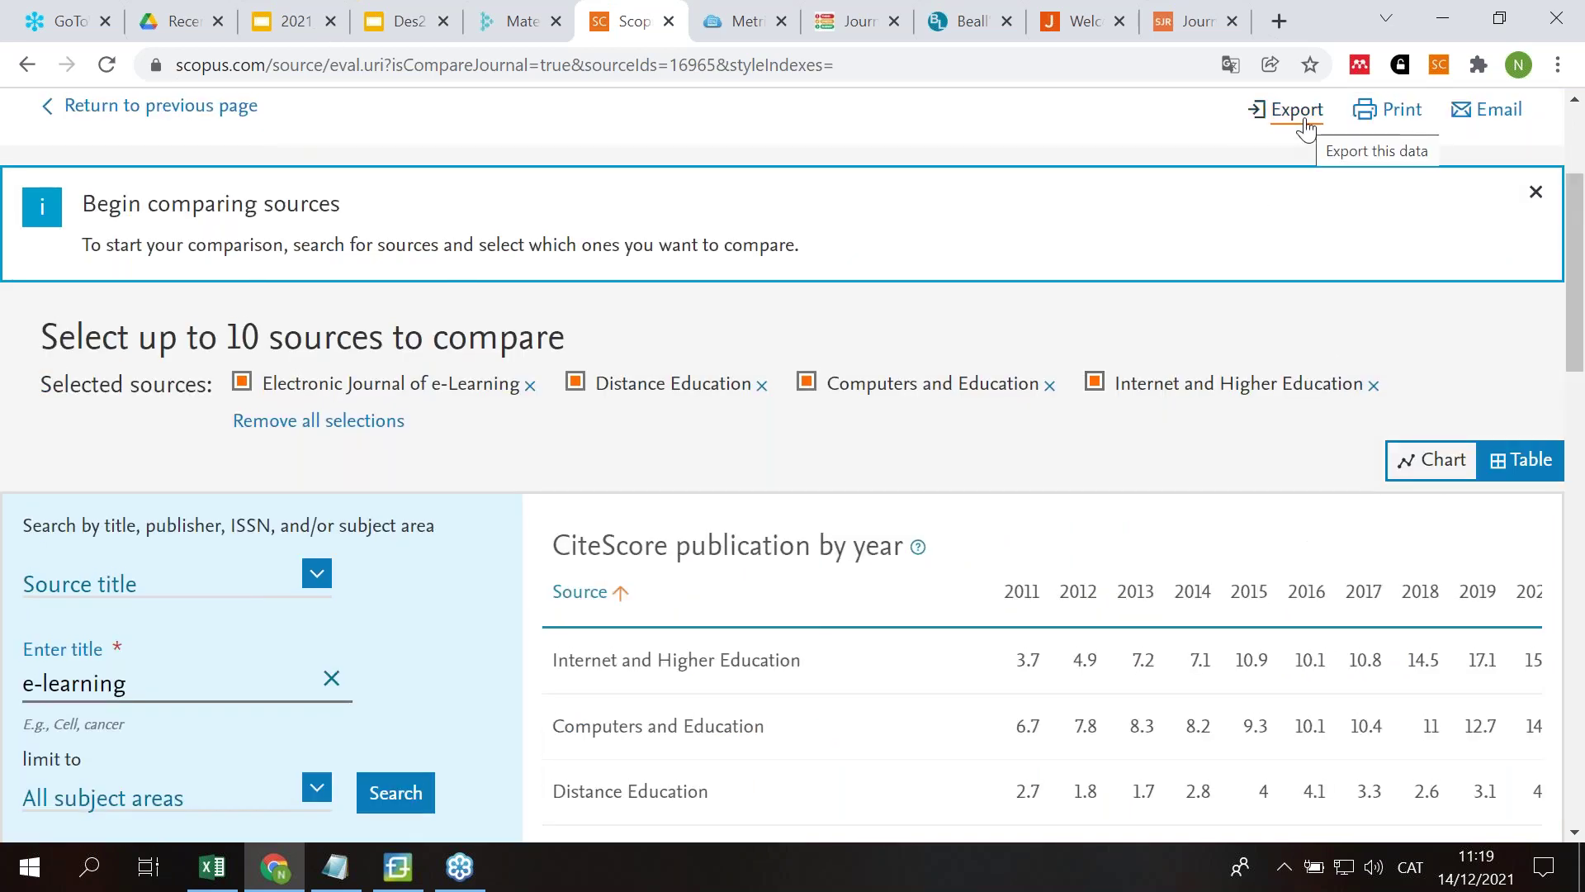
# Step: Enlarge the SJR by year chart and examine the SCImago journal rank of the compared sources
pyautogui.scroll(-5, 870, 441)
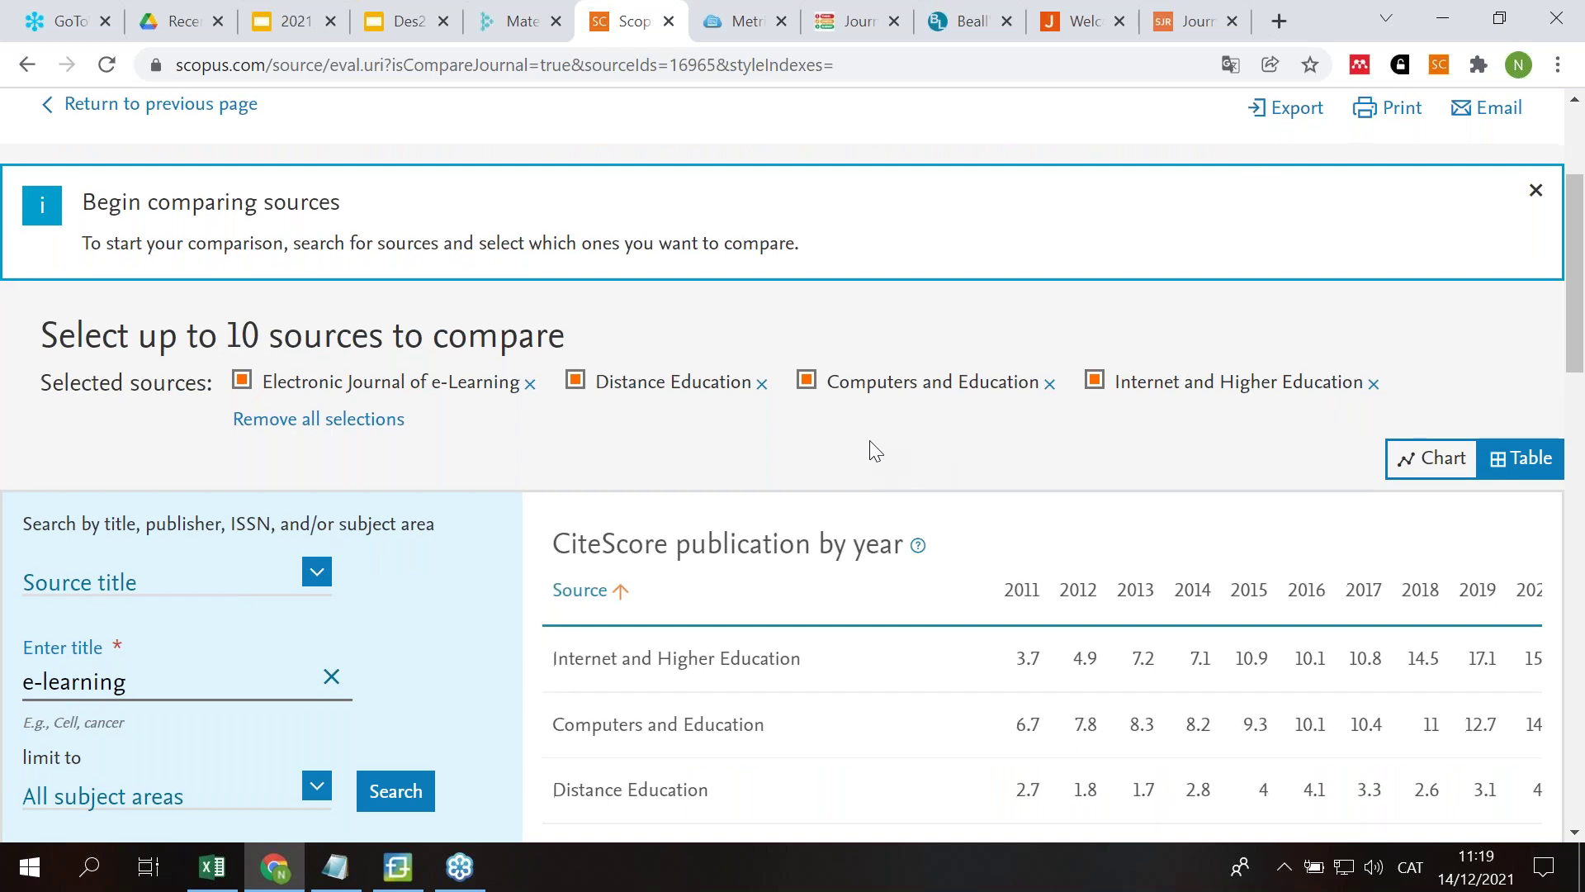
pyautogui.scroll(-3, 870, 438)
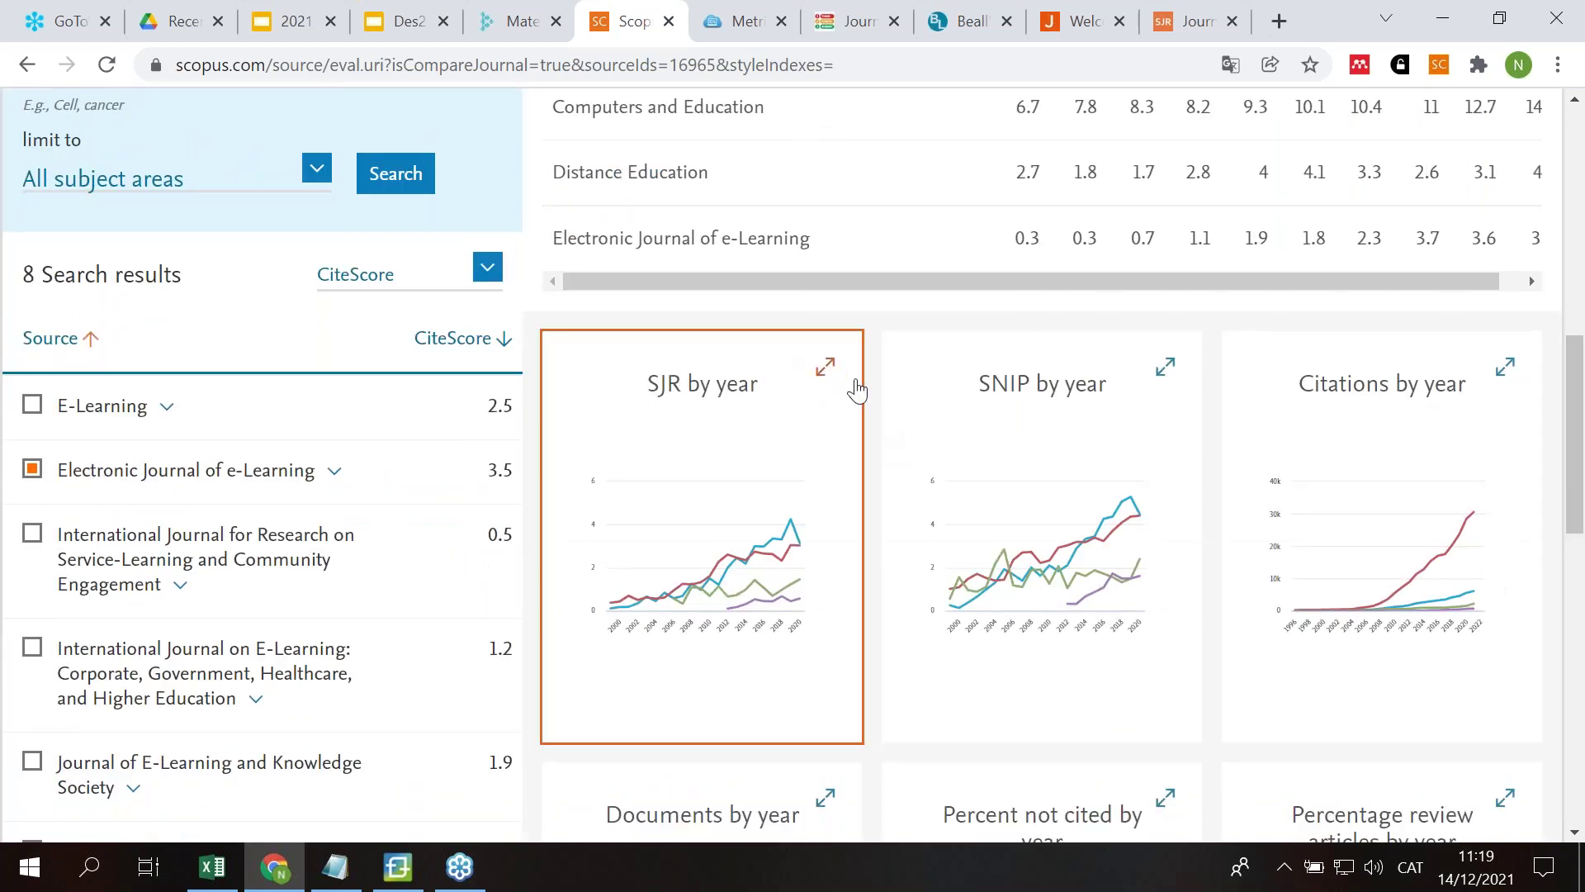
pyautogui.scroll(10, 884, 378)
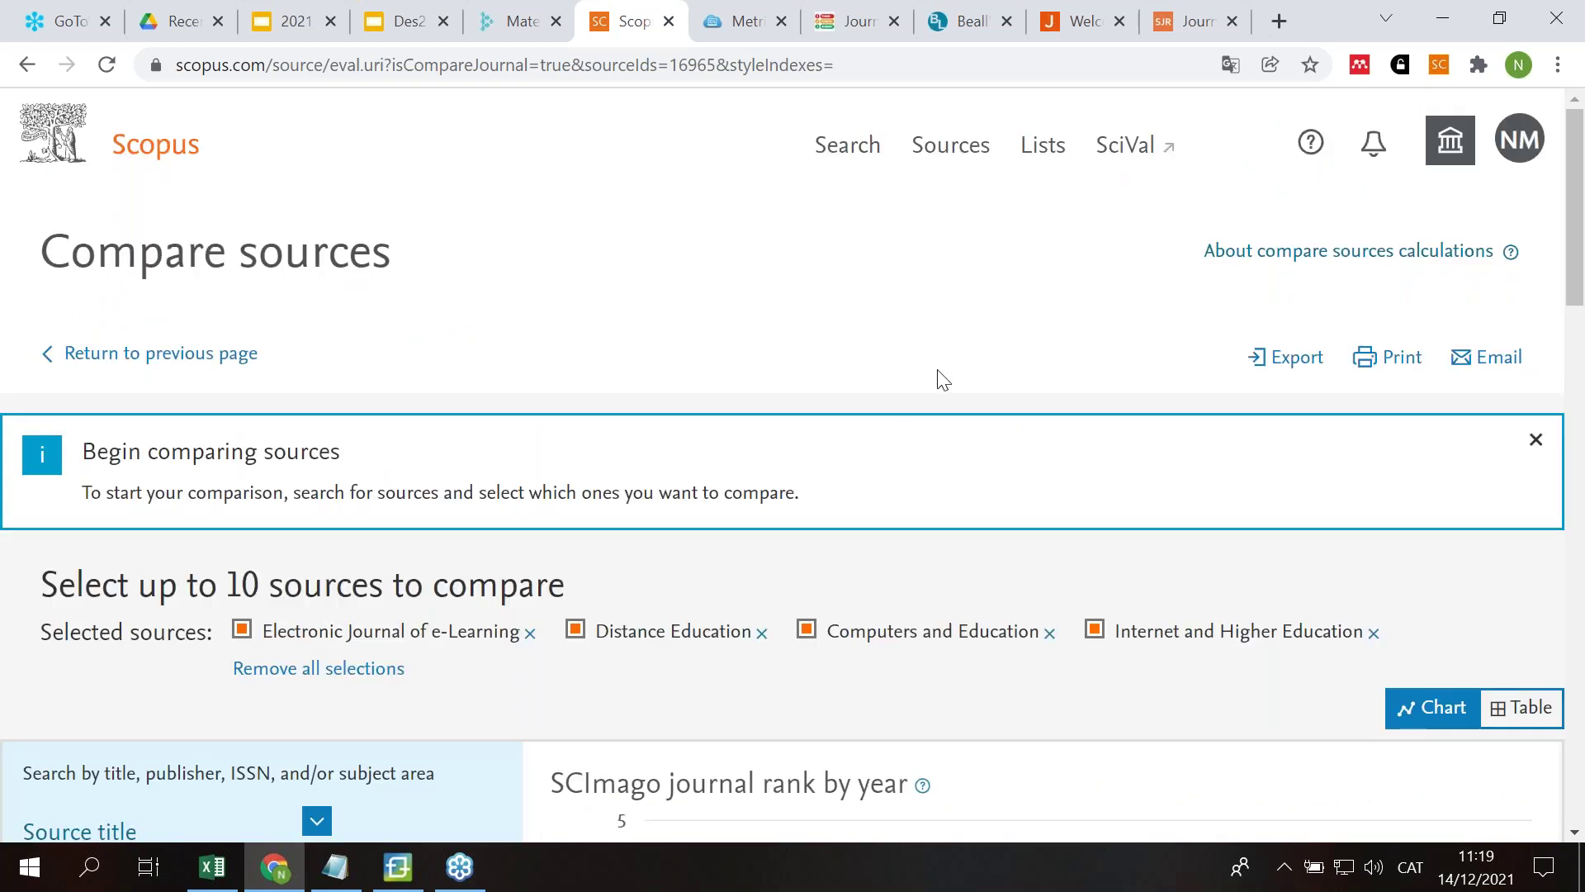
pyautogui.scroll(-8, 1167, 339)
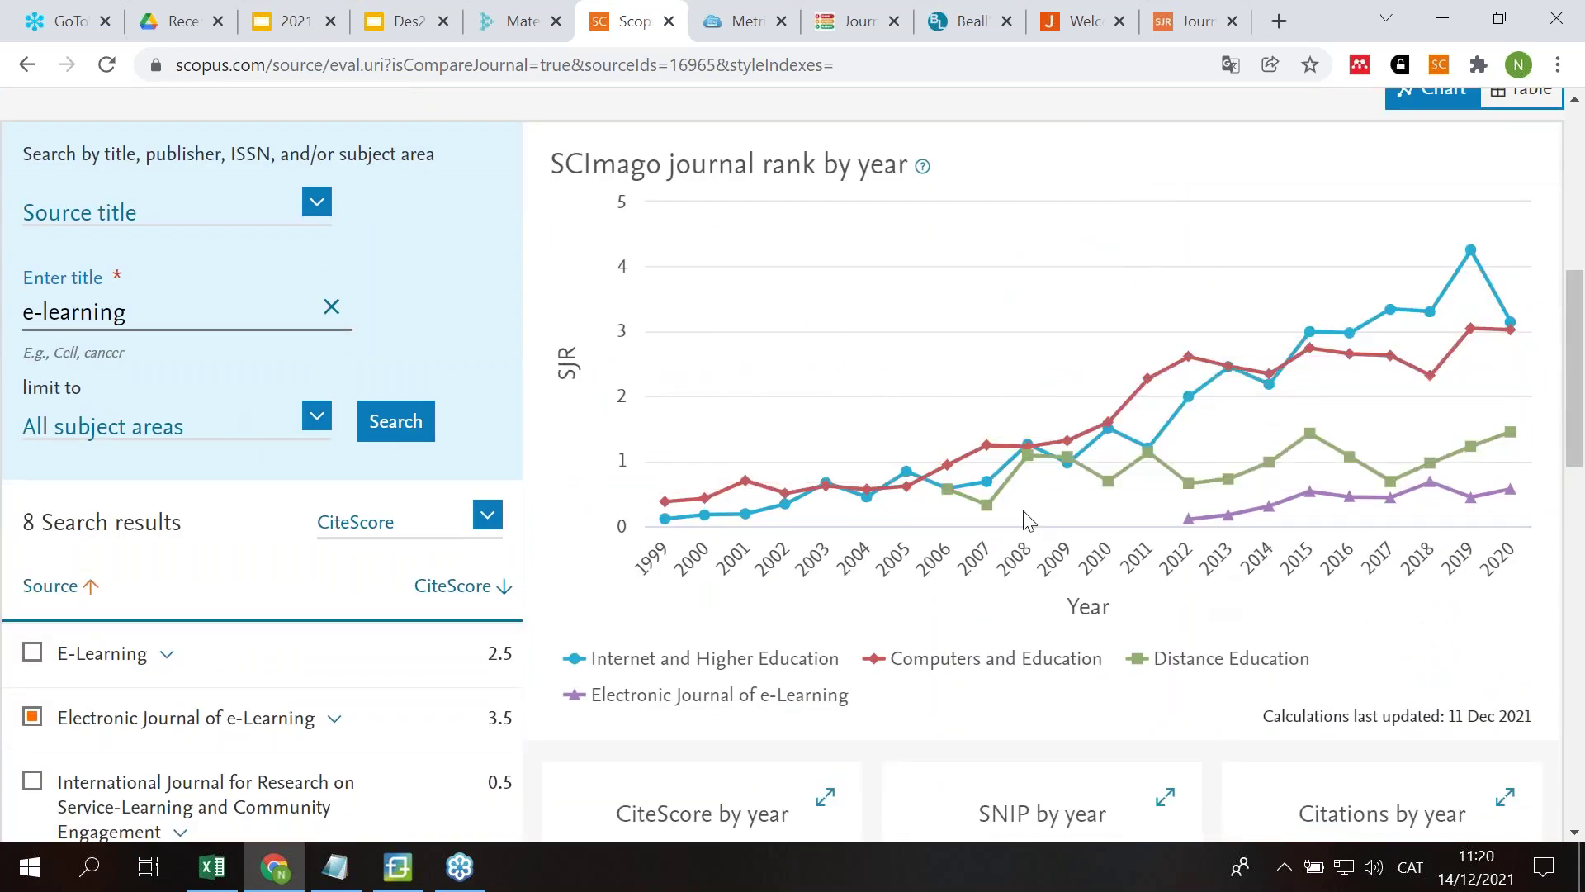
# Step: Enlarge the SNIP by year chart and examine the normalized impact of the compared sources
pyautogui.scroll(-3, 1026, 520)
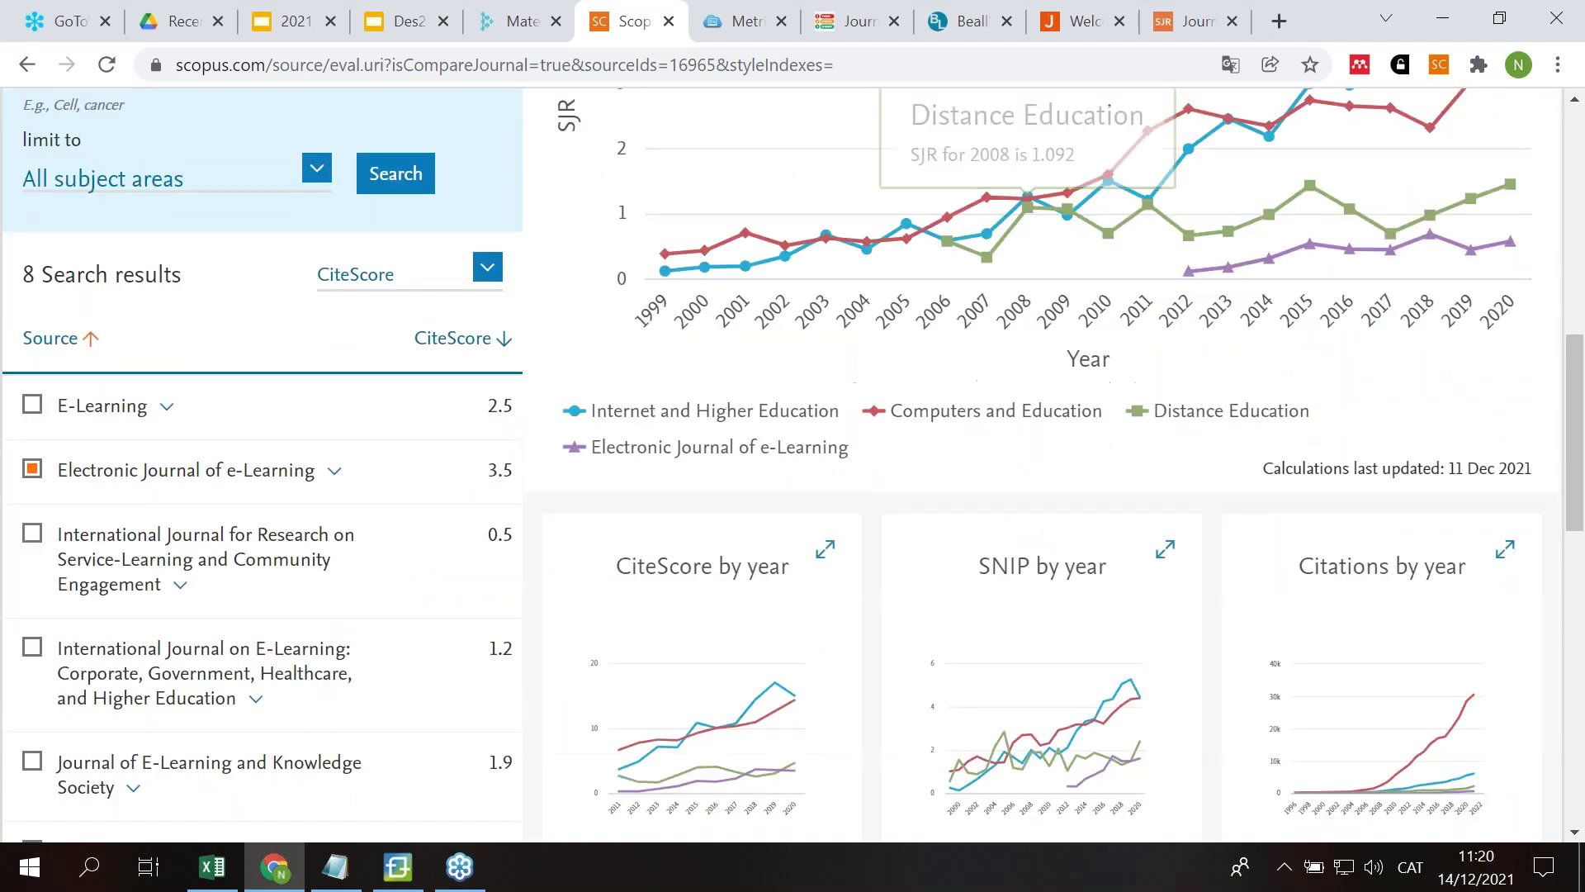
pyautogui.click(1162, 552)
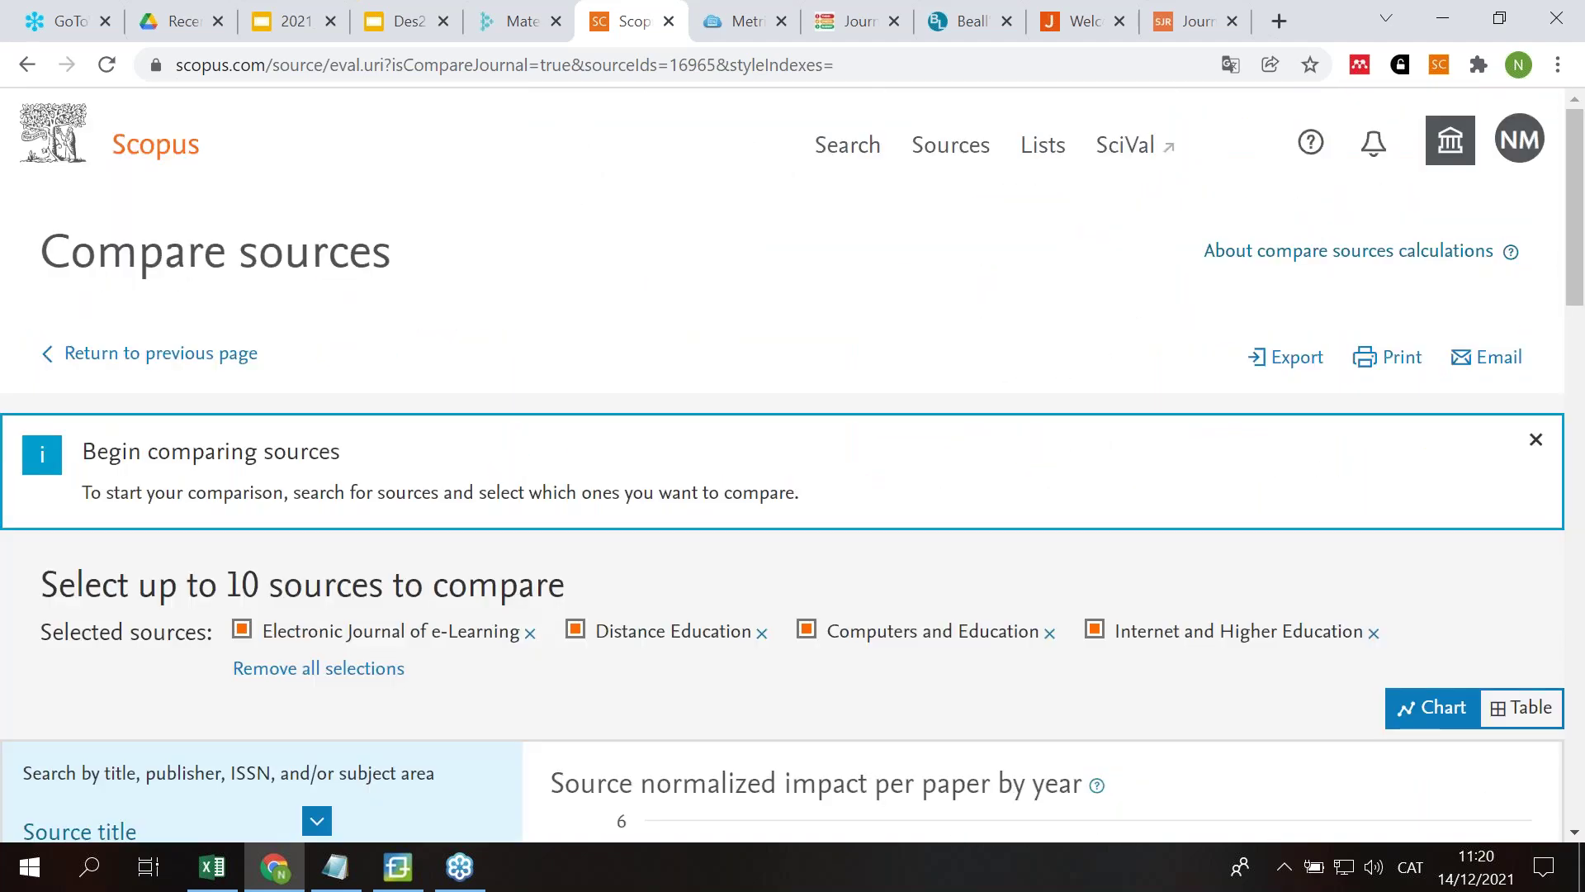
pyautogui.scroll(-6, 1185, 500)
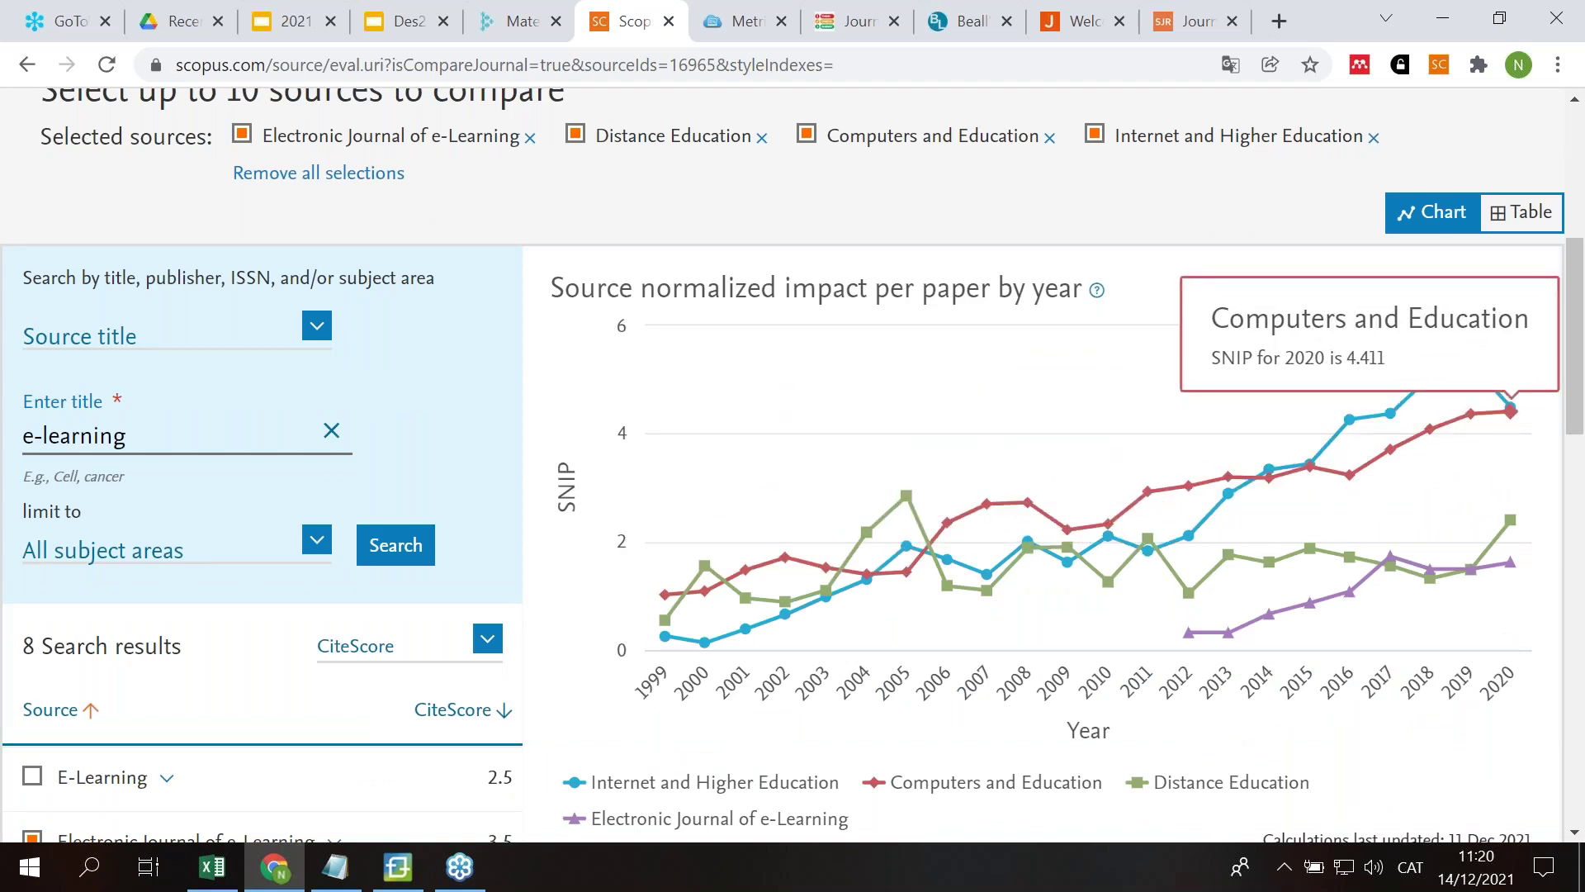
# Step: Enlarge the Citations by year chart and examine the citation curve of Computers and Education
pyautogui.scroll(-6, 1410, 446)
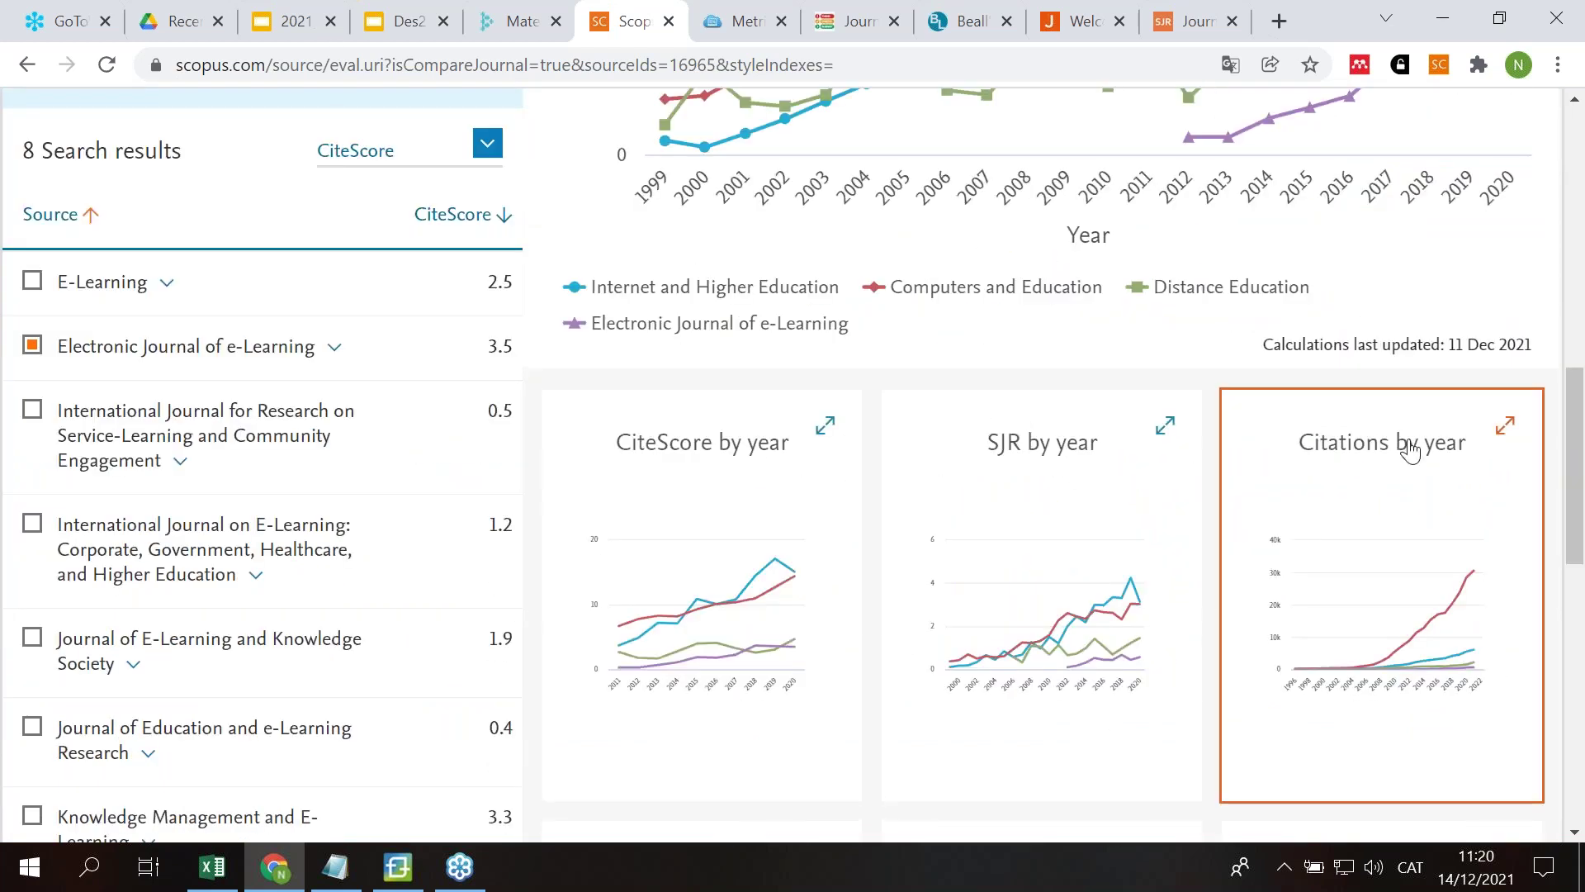
pyautogui.click(1506, 429)
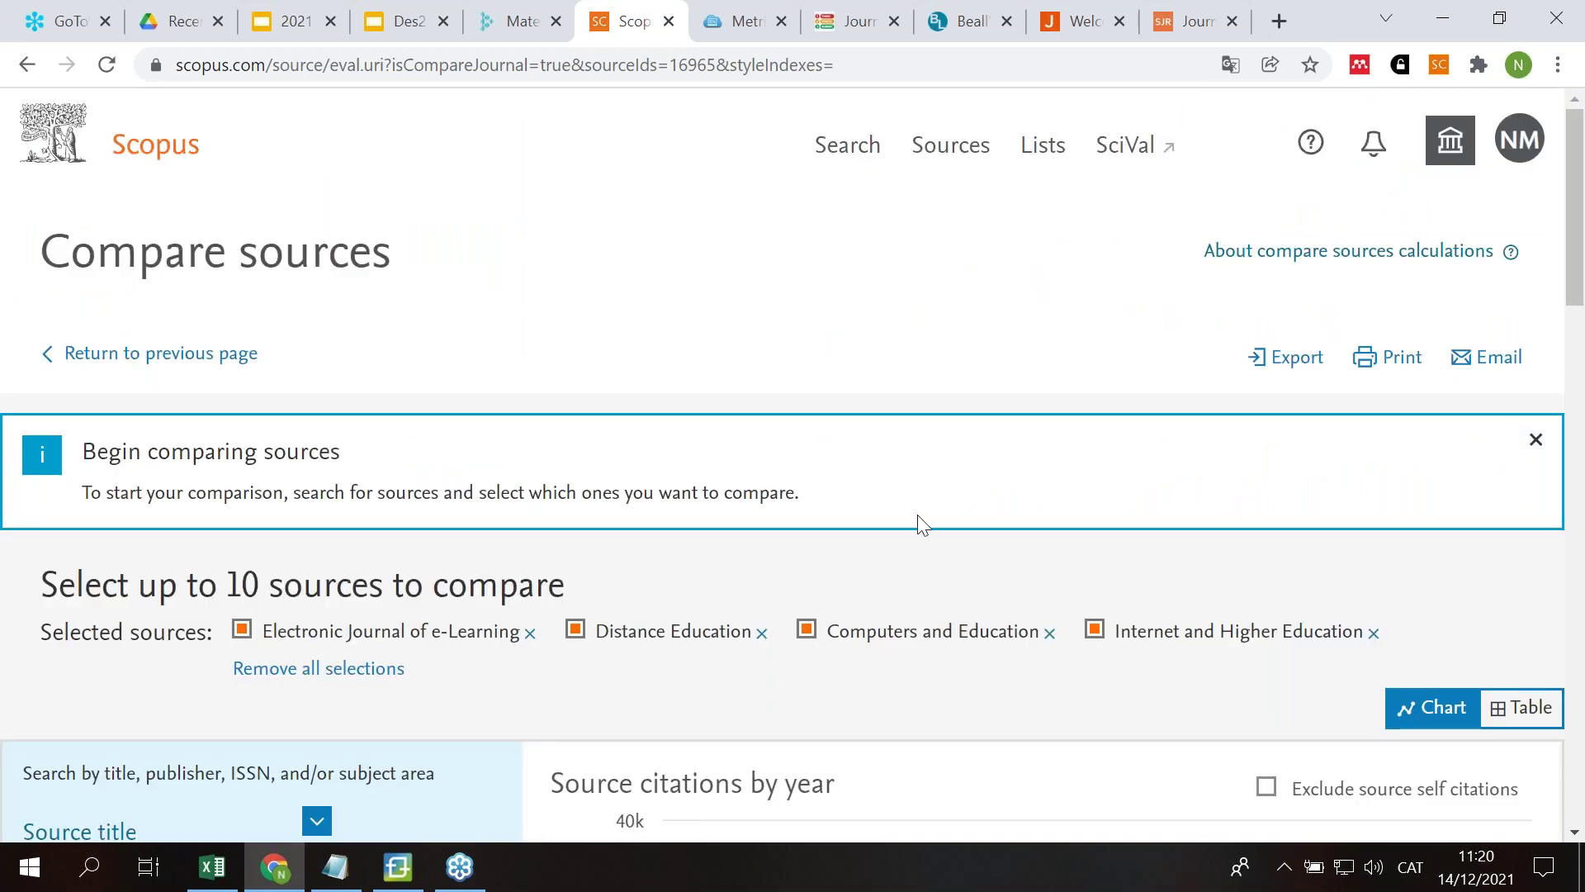
pyautogui.scroll(-5, 1127, 474)
pyautogui.scroll(-1, 1209, 472)
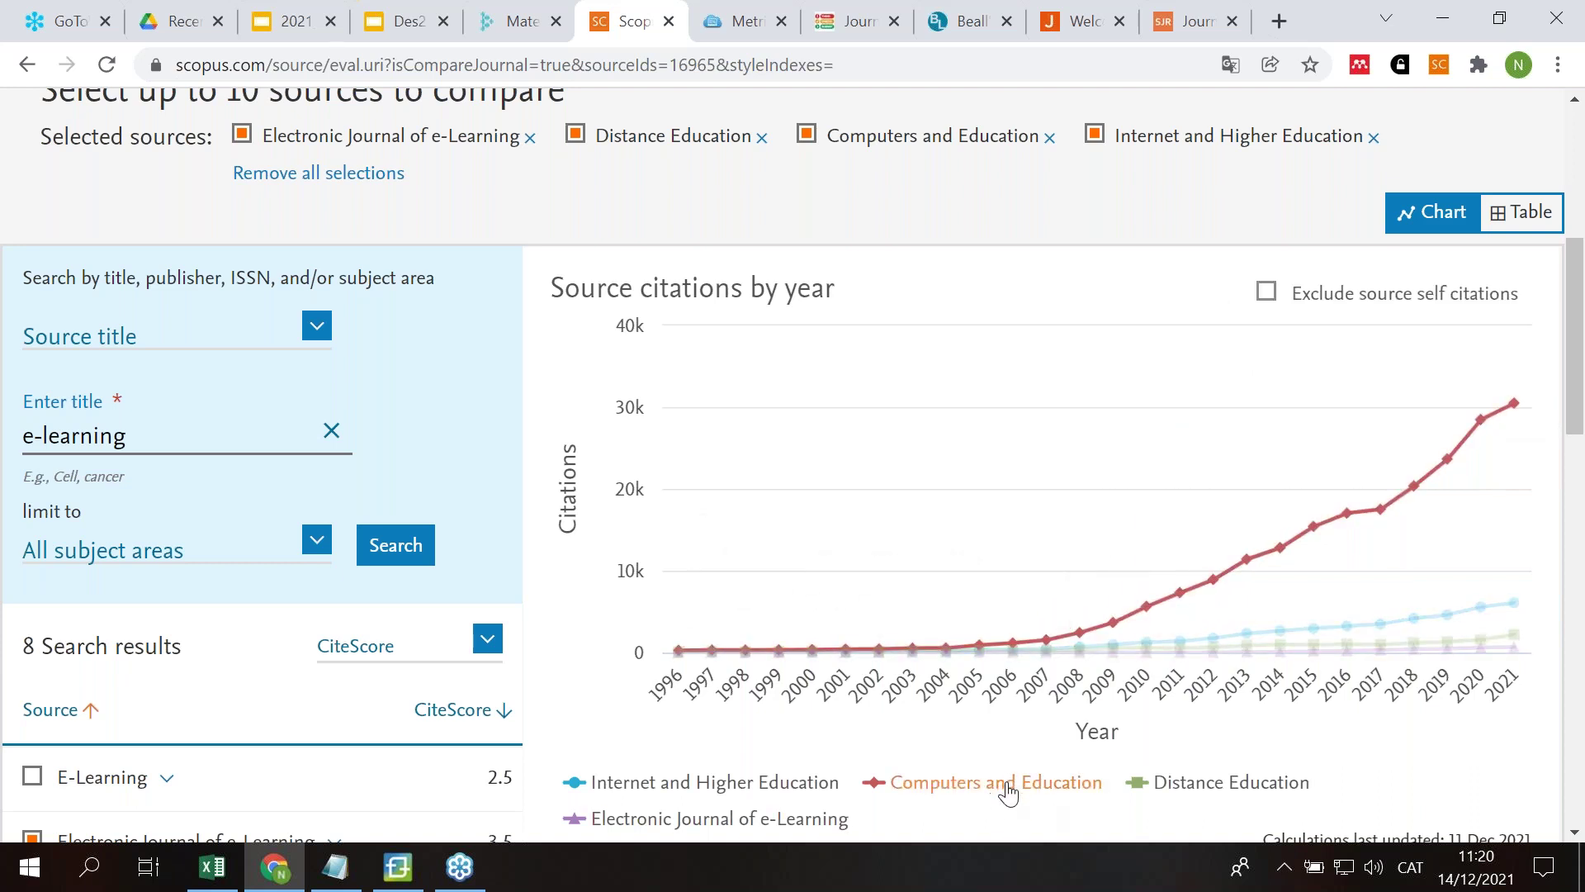
pyautogui.moveTo(1240, 526)
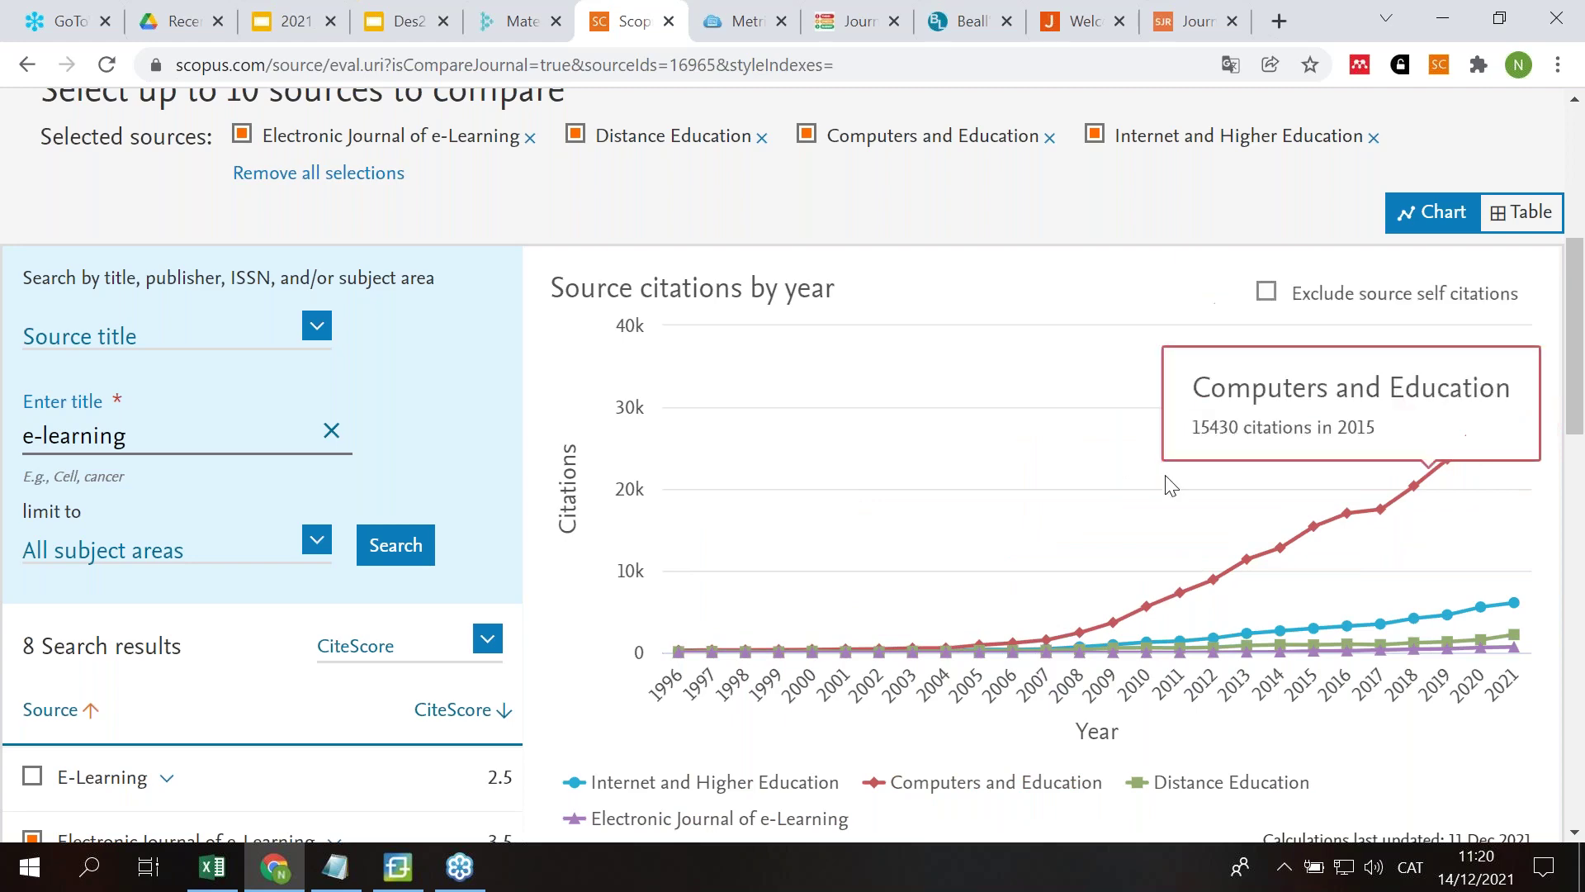
# Step: Enlarge the Documents by year chart and examine how many documents each compared source publishes
pyautogui.scroll(-3, 1169, 472)
pyautogui.scroll(-3, 1169, 472)
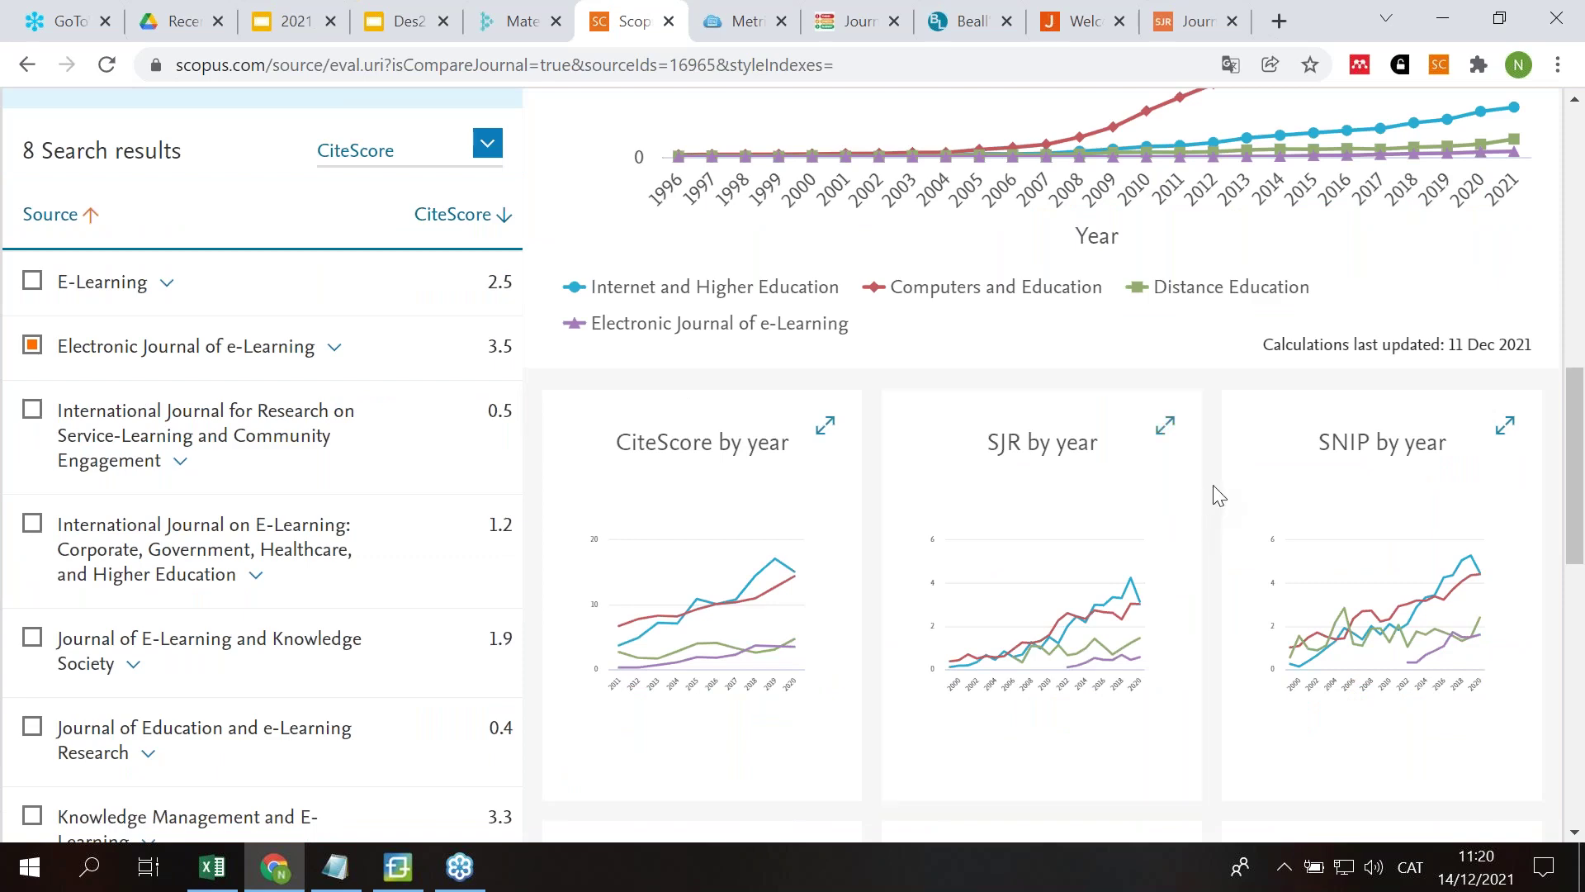
pyautogui.scroll(-4, 1210, 491)
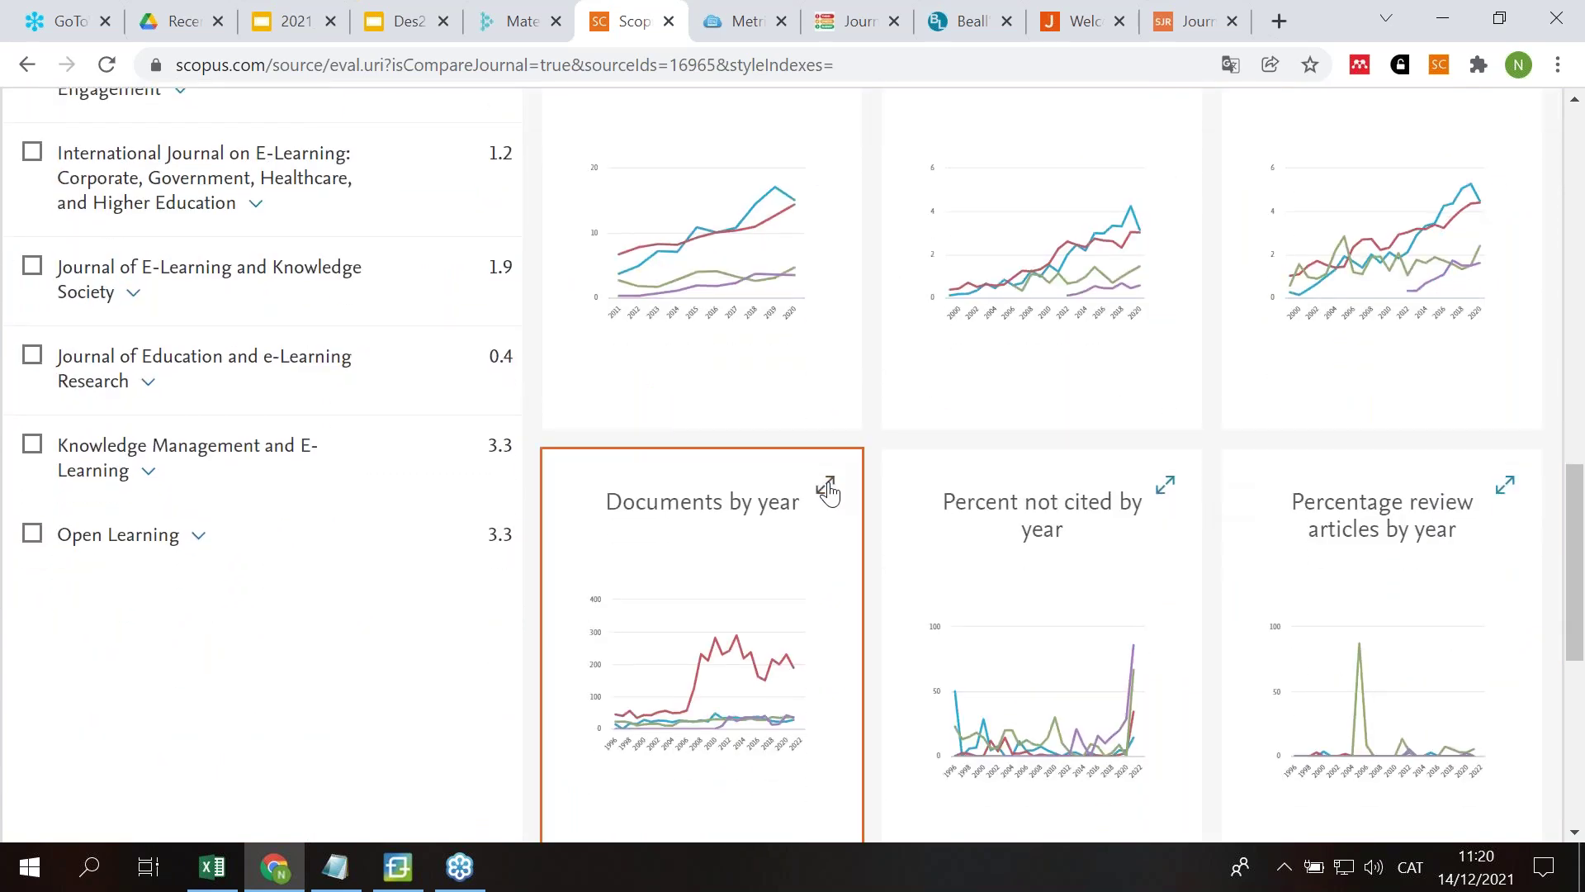
pyautogui.click(826, 488)
pyautogui.scroll(-6, 1492, 535)
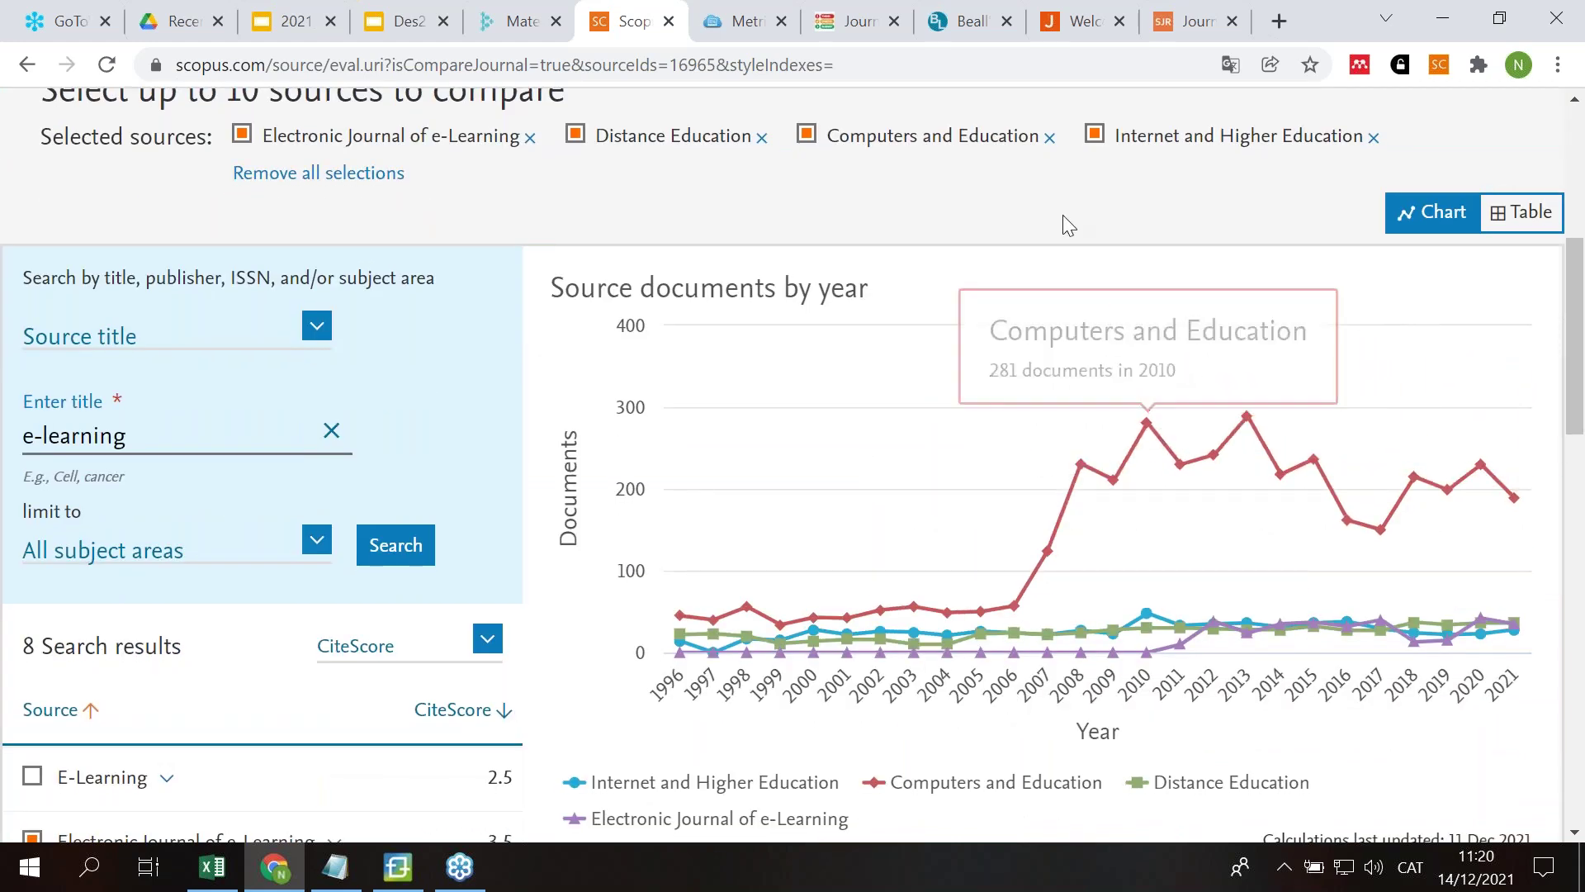
# Step: Enlarge the Percentage documents not cited by year chart and examine the uncited share of each compared source
pyautogui.scroll(-5, 1063, 214)
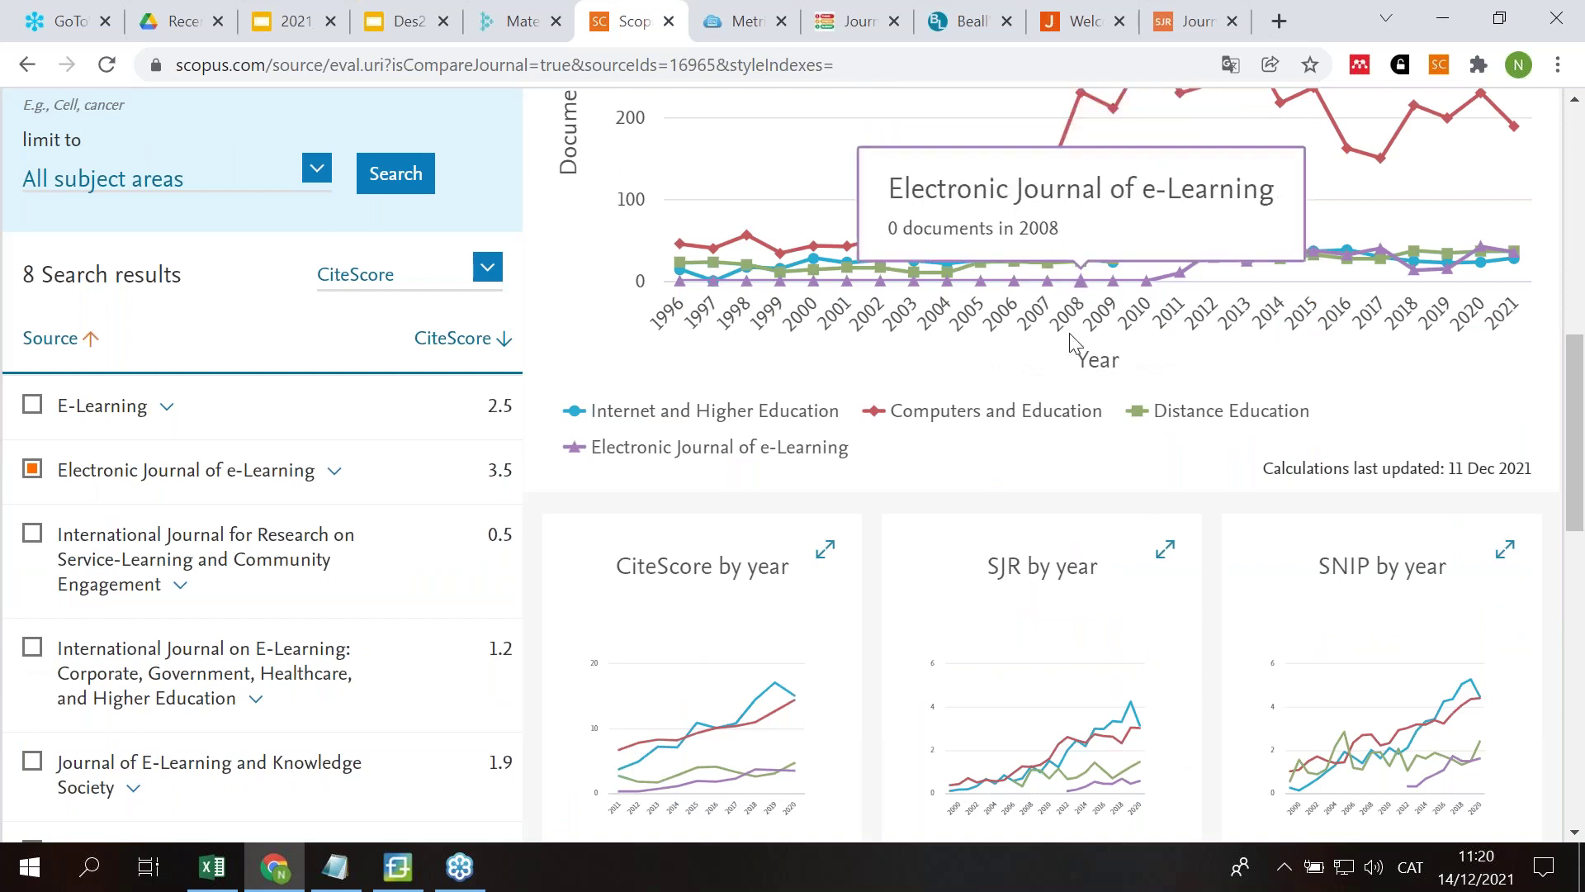
pyautogui.scroll(2, 1075, 281)
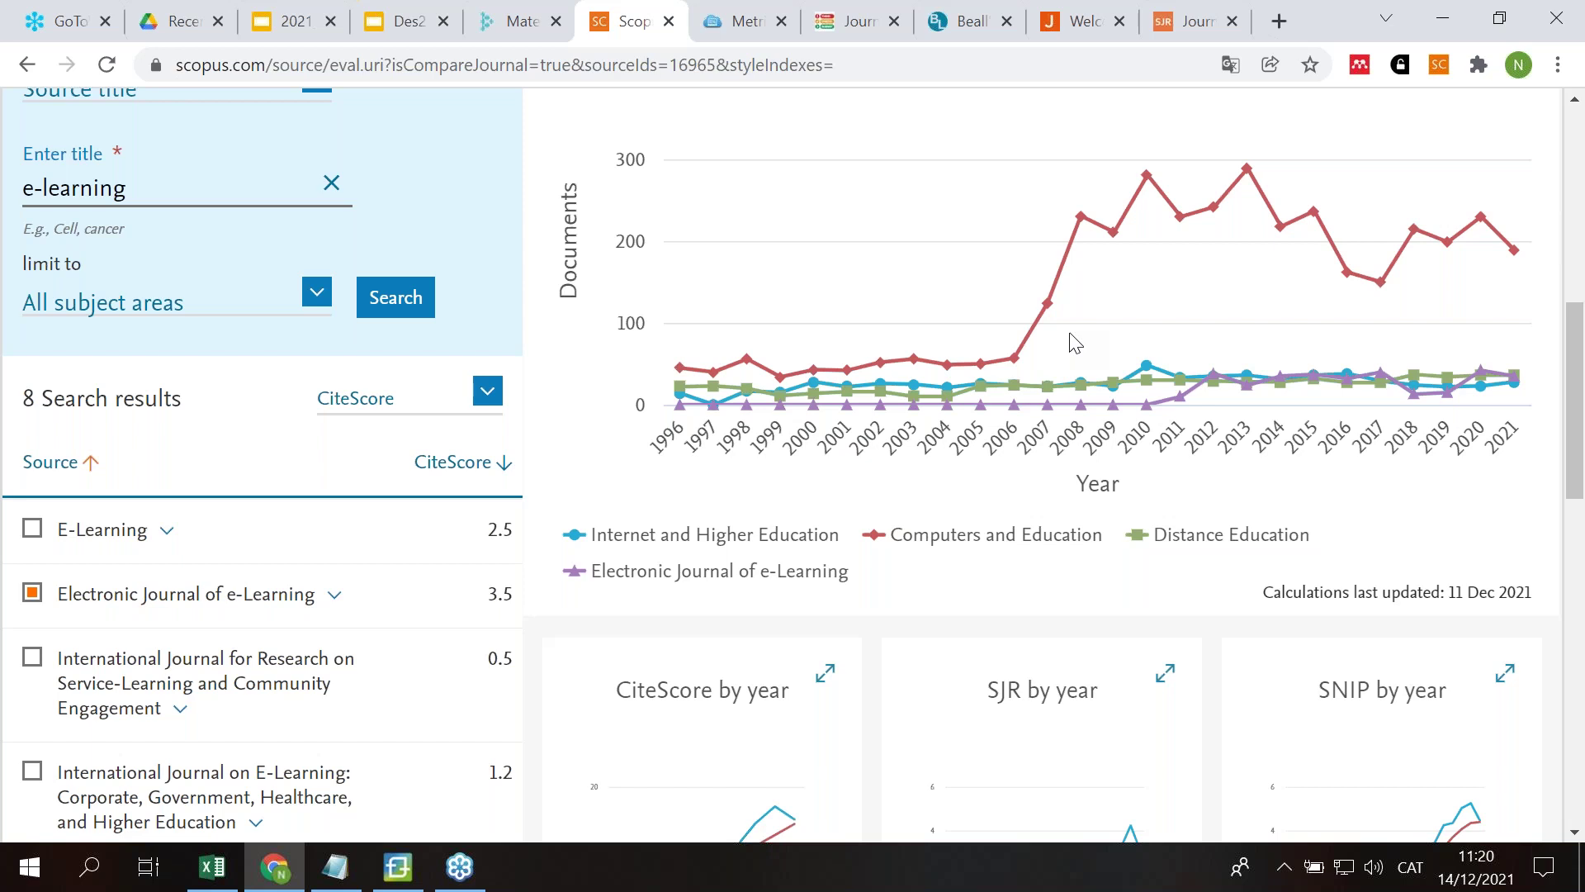
pyautogui.moveTo(1451, 269)
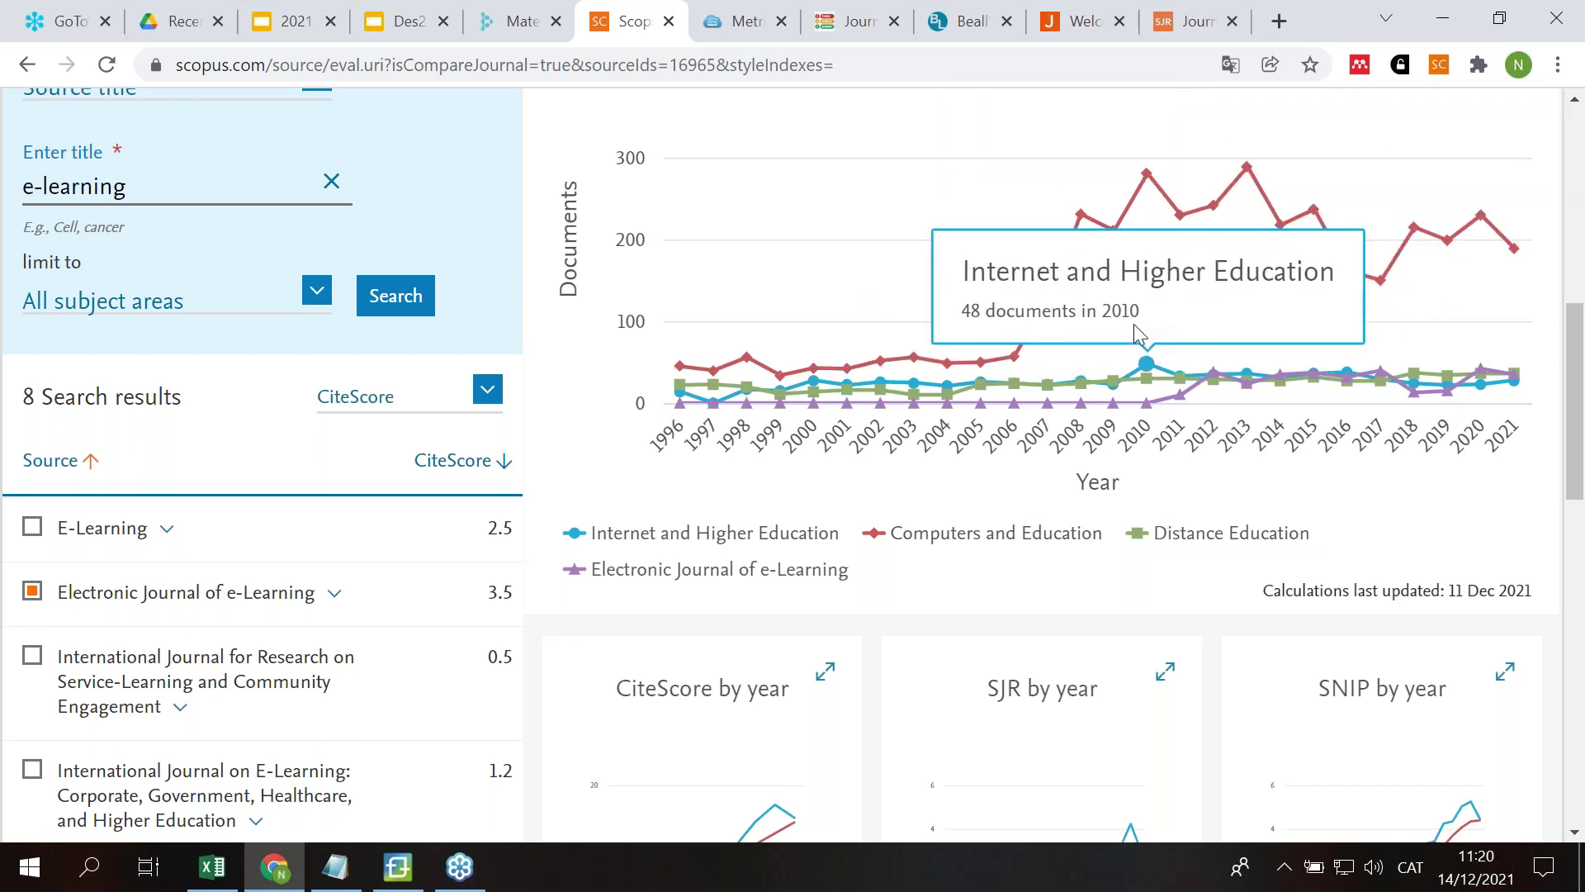
pyautogui.scroll(-9, 1073, 413)
pyautogui.click(1166, 360)
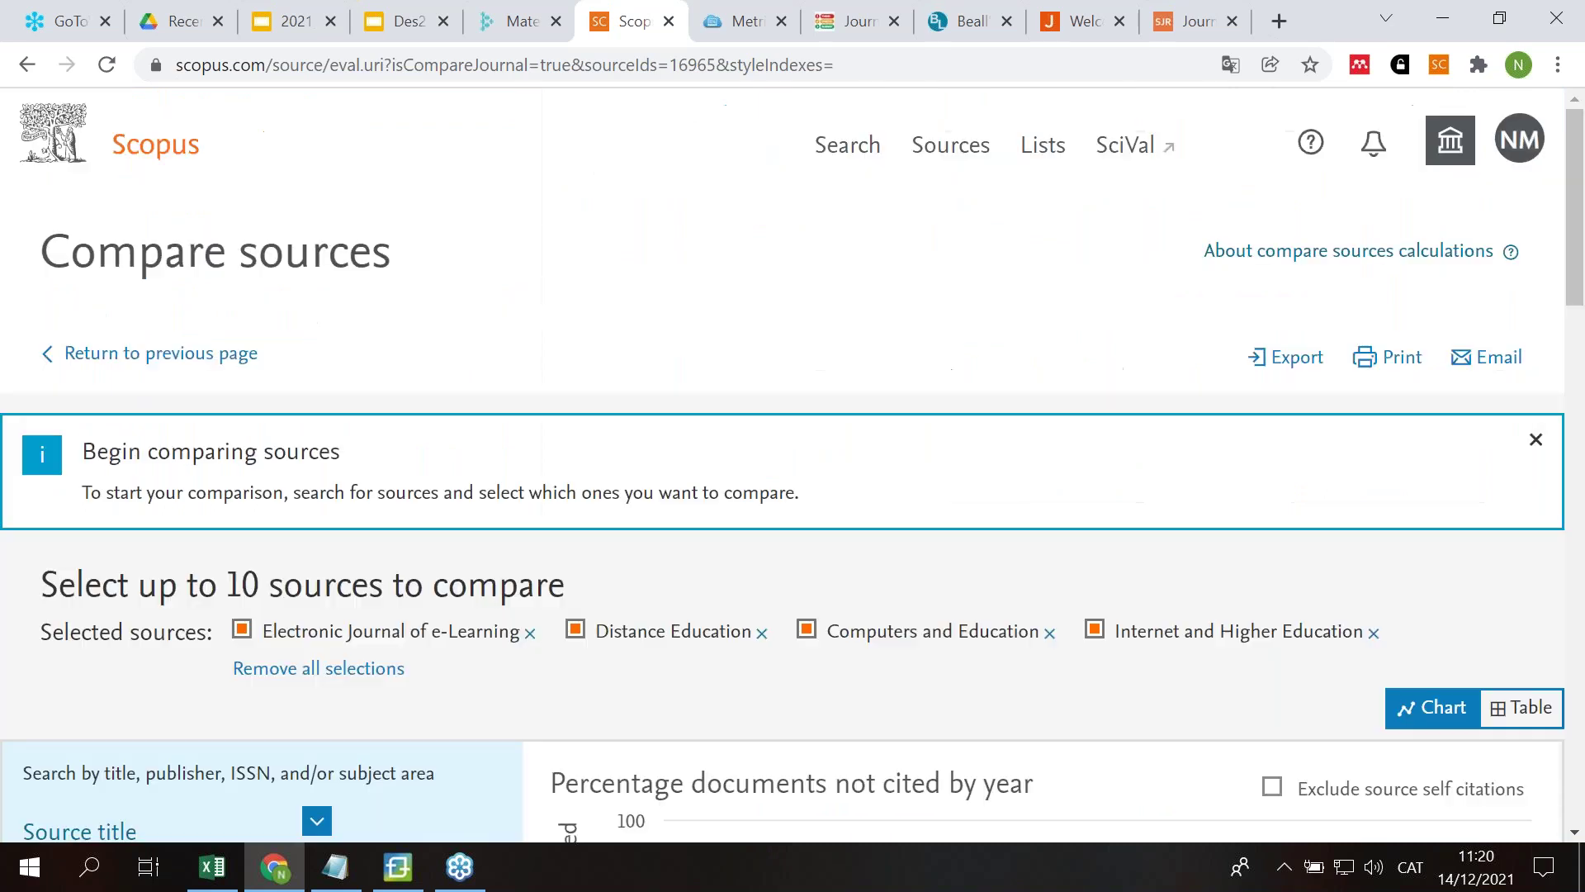
pyautogui.scroll(-4, 1038, 325)
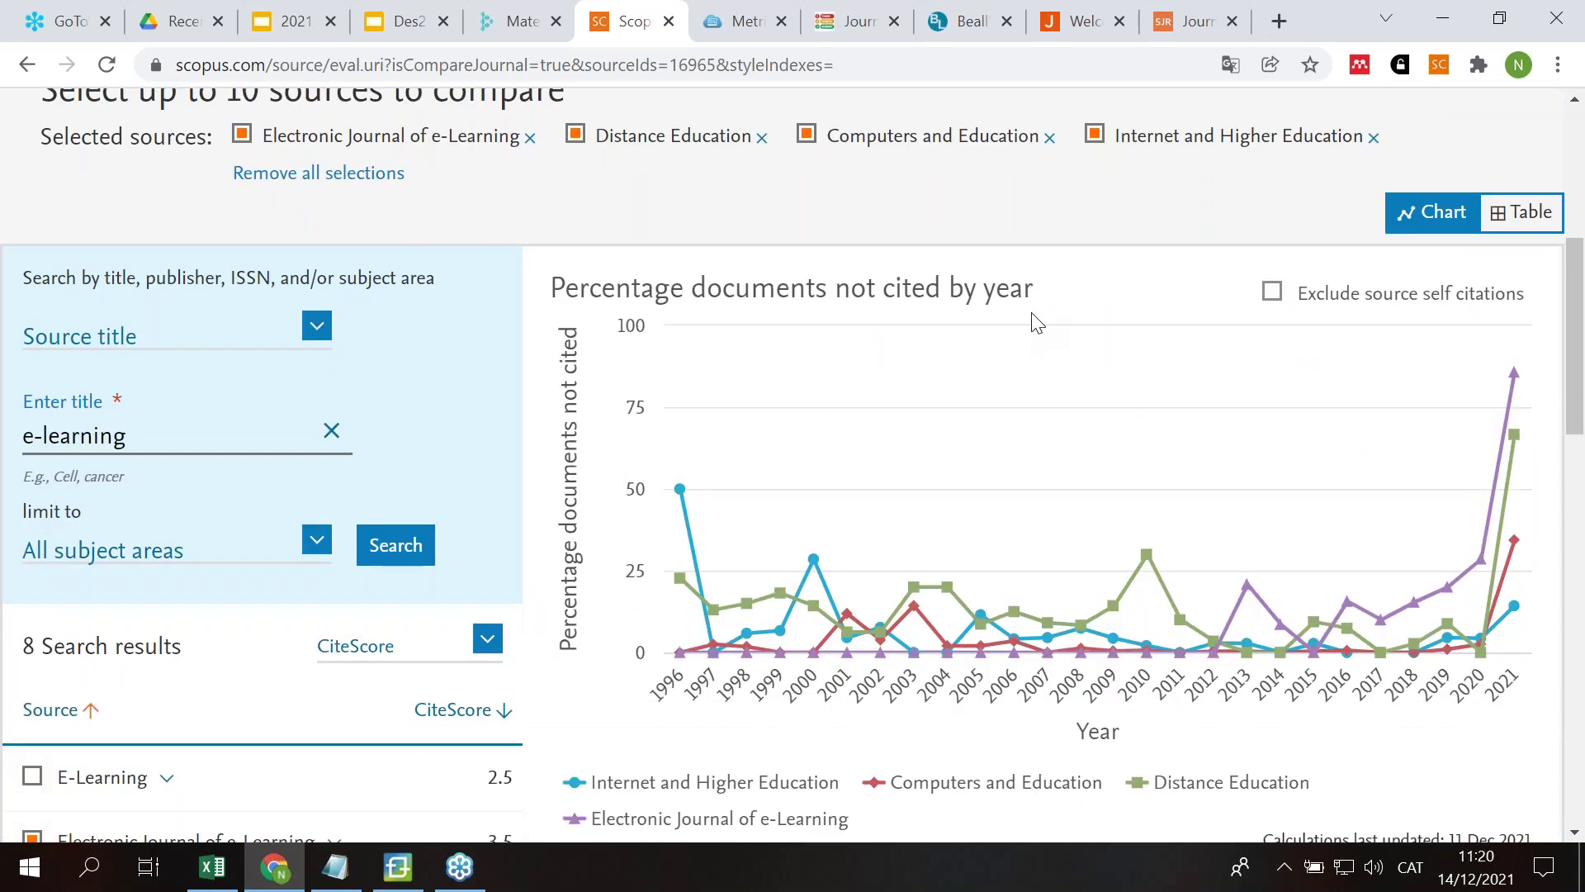
# Step: Enlarge the Percentage review articles by year chart and examine the share of review articles in Distance Education
pyautogui.scroll(-10, 1280, 368)
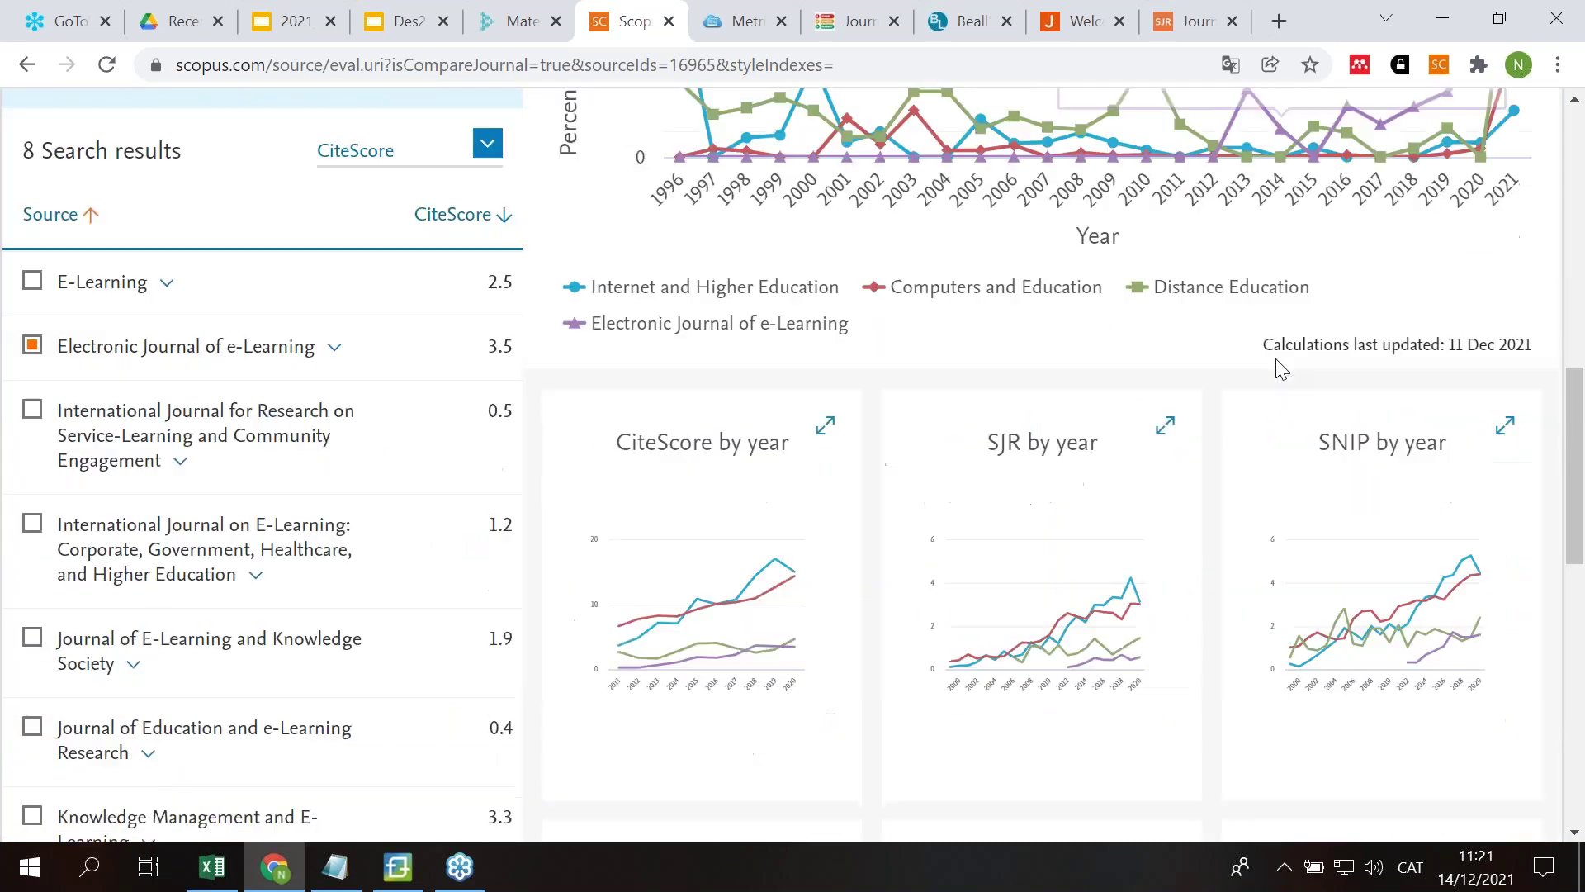
pyautogui.scroll(-3, 1274, 368)
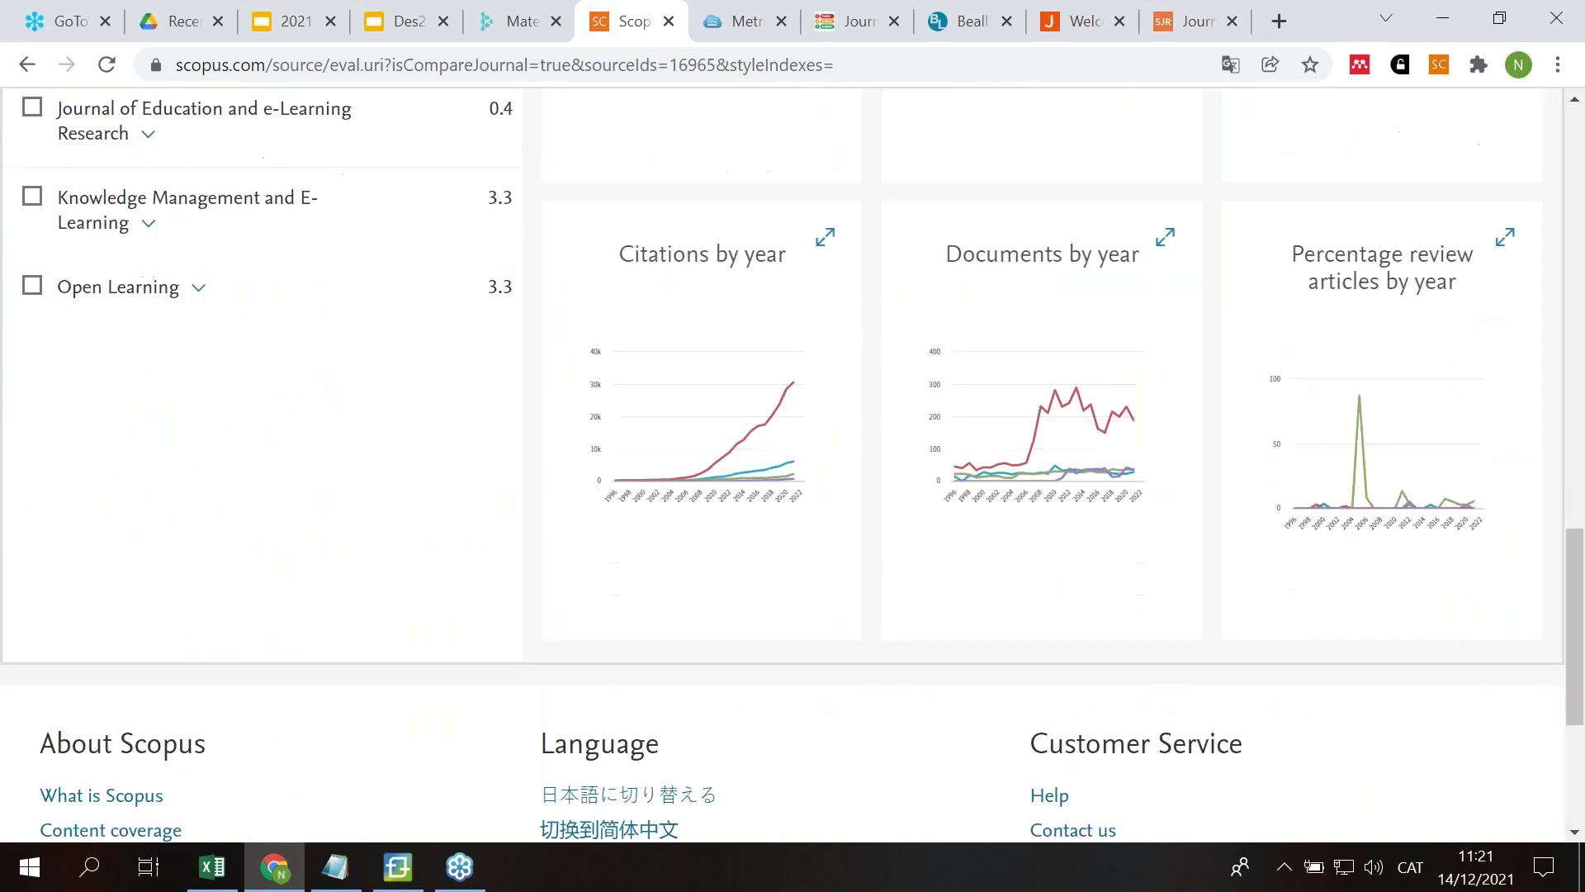
pyautogui.click(1506, 239)
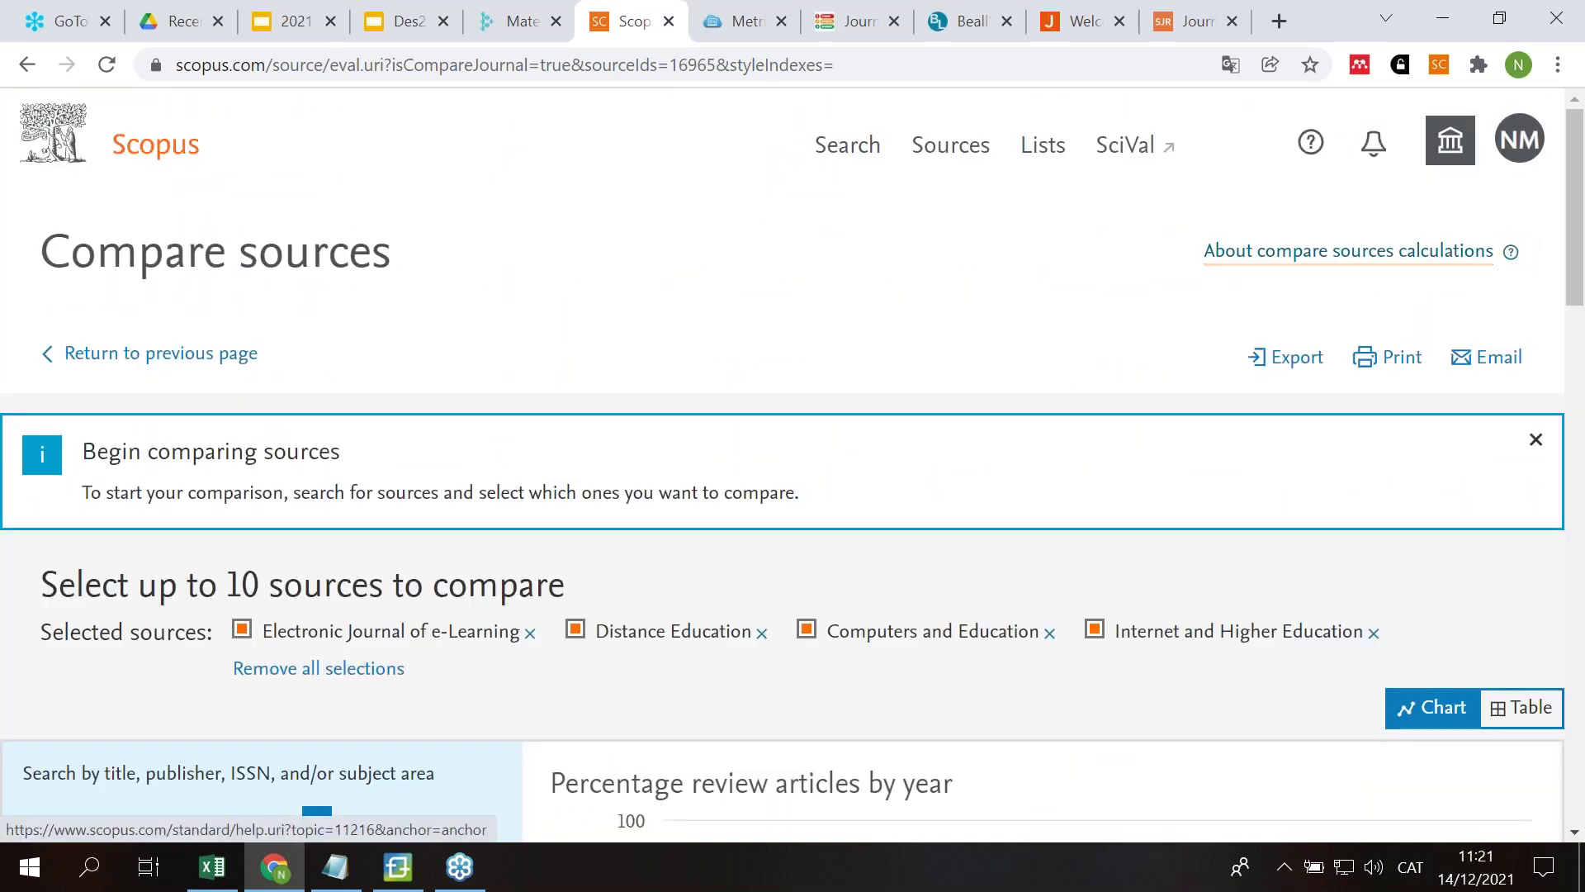
pyautogui.scroll(-3, 1082, 452)
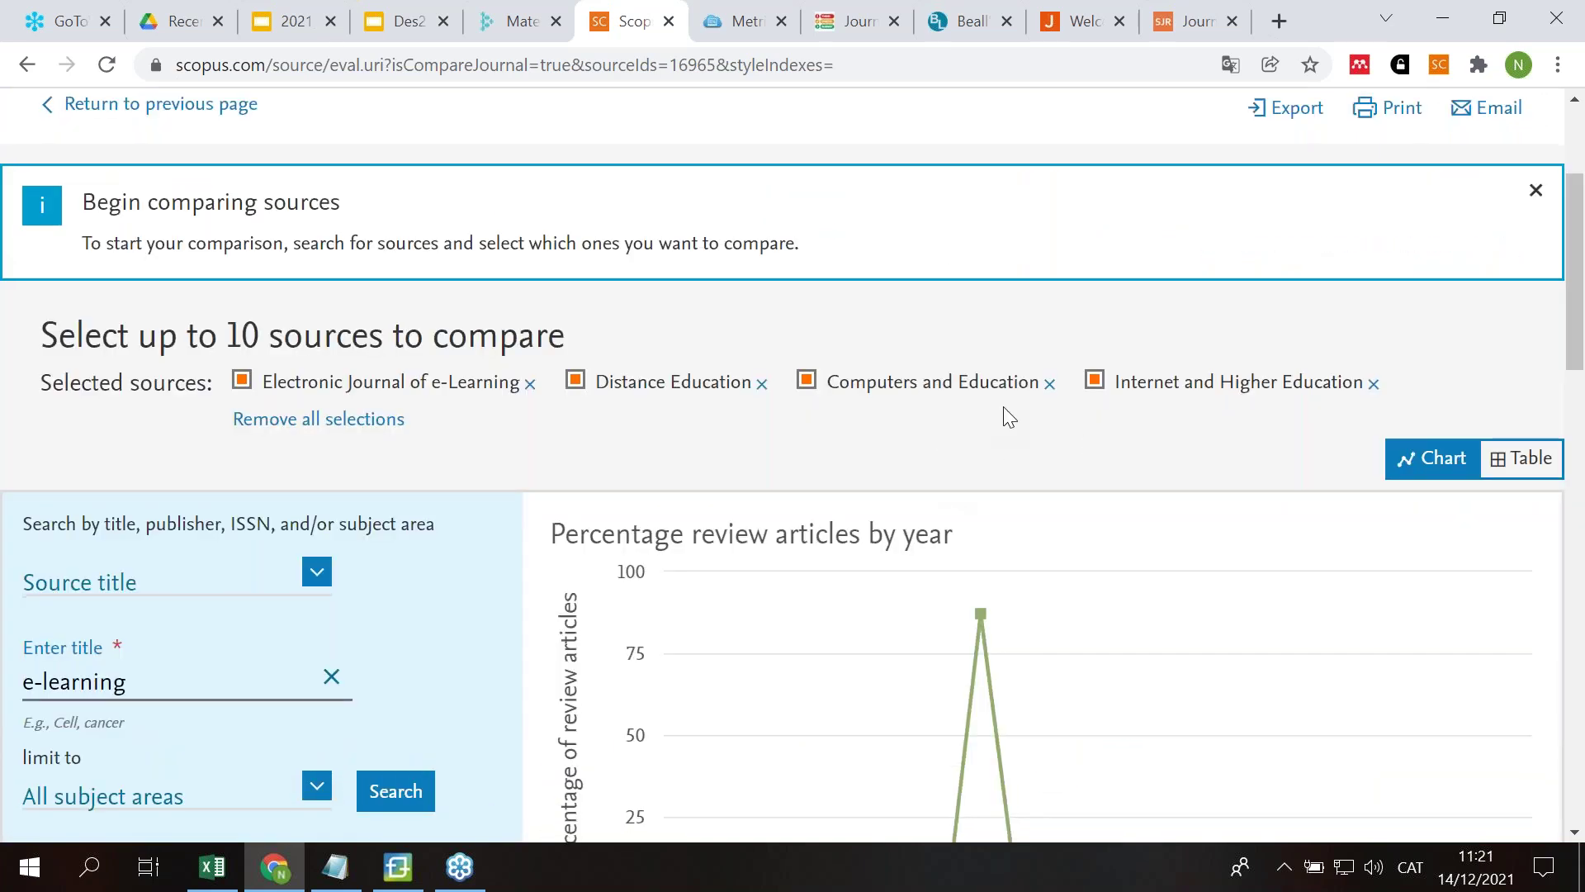
pyautogui.scroll(-3, 1002, 414)
pyautogui.moveTo(1516, 597)
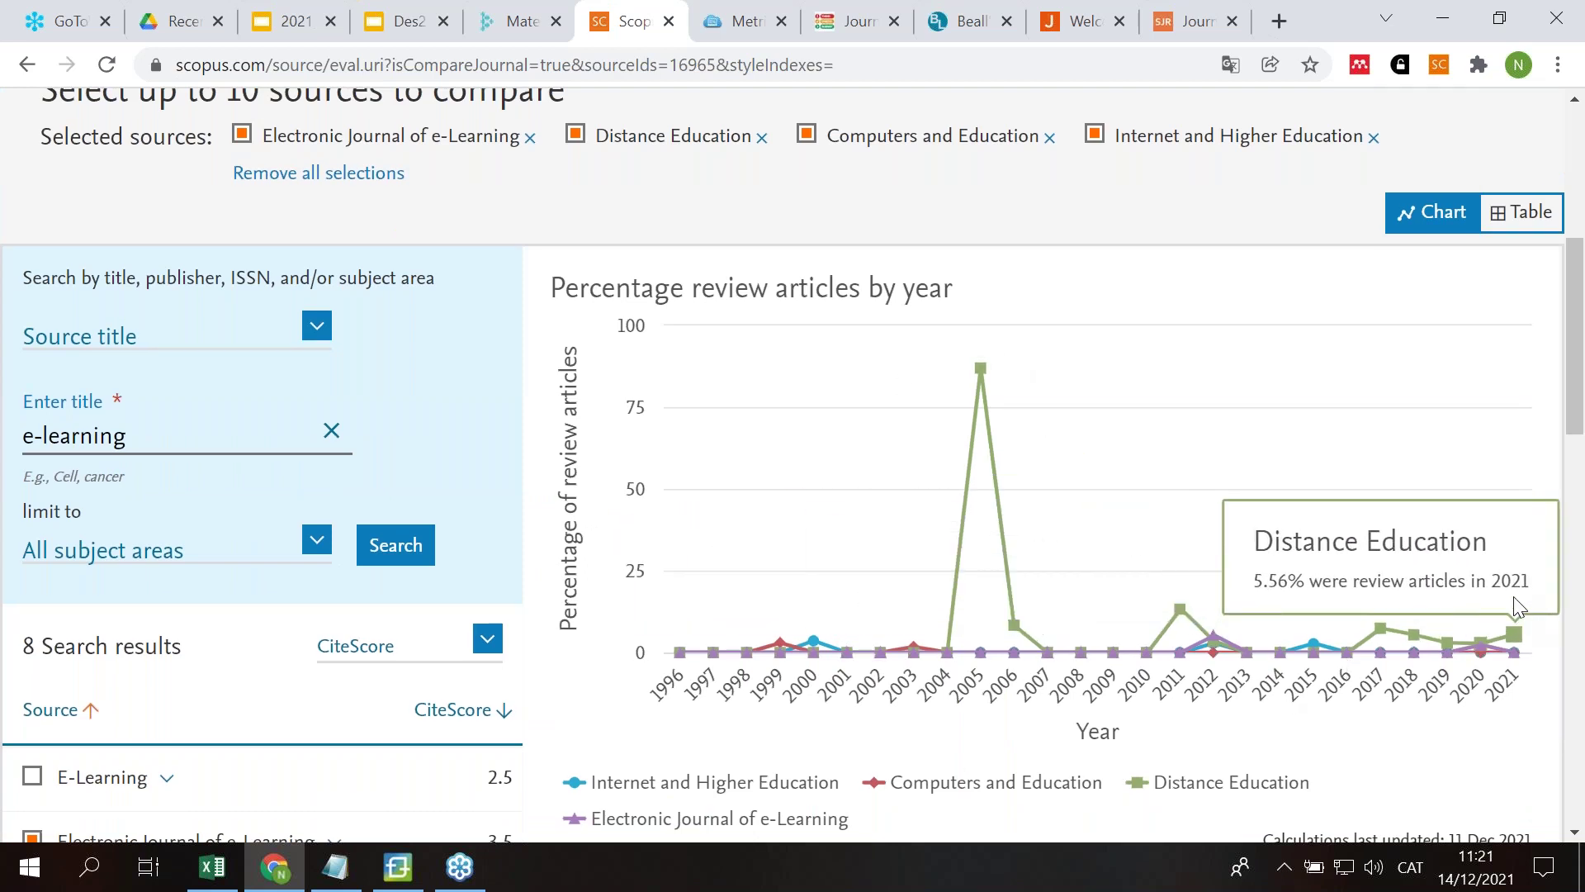
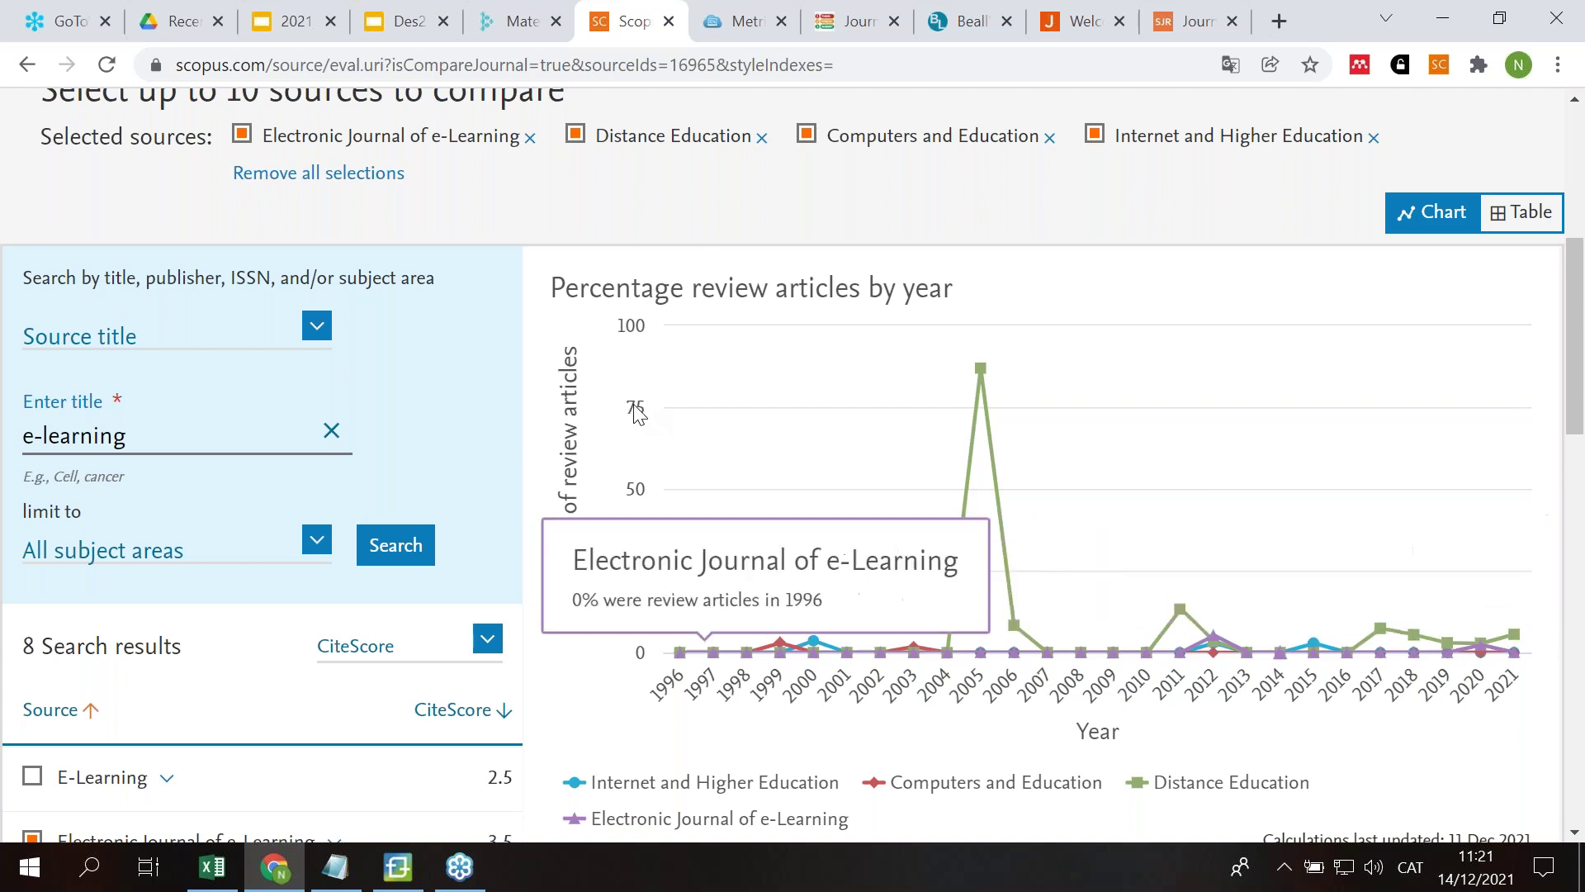
# Step: Open the document search and set the query to ehealth OR "digital health" within Article title, Abstract, Keywords
pyautogui.scroll(5, 642, 494)
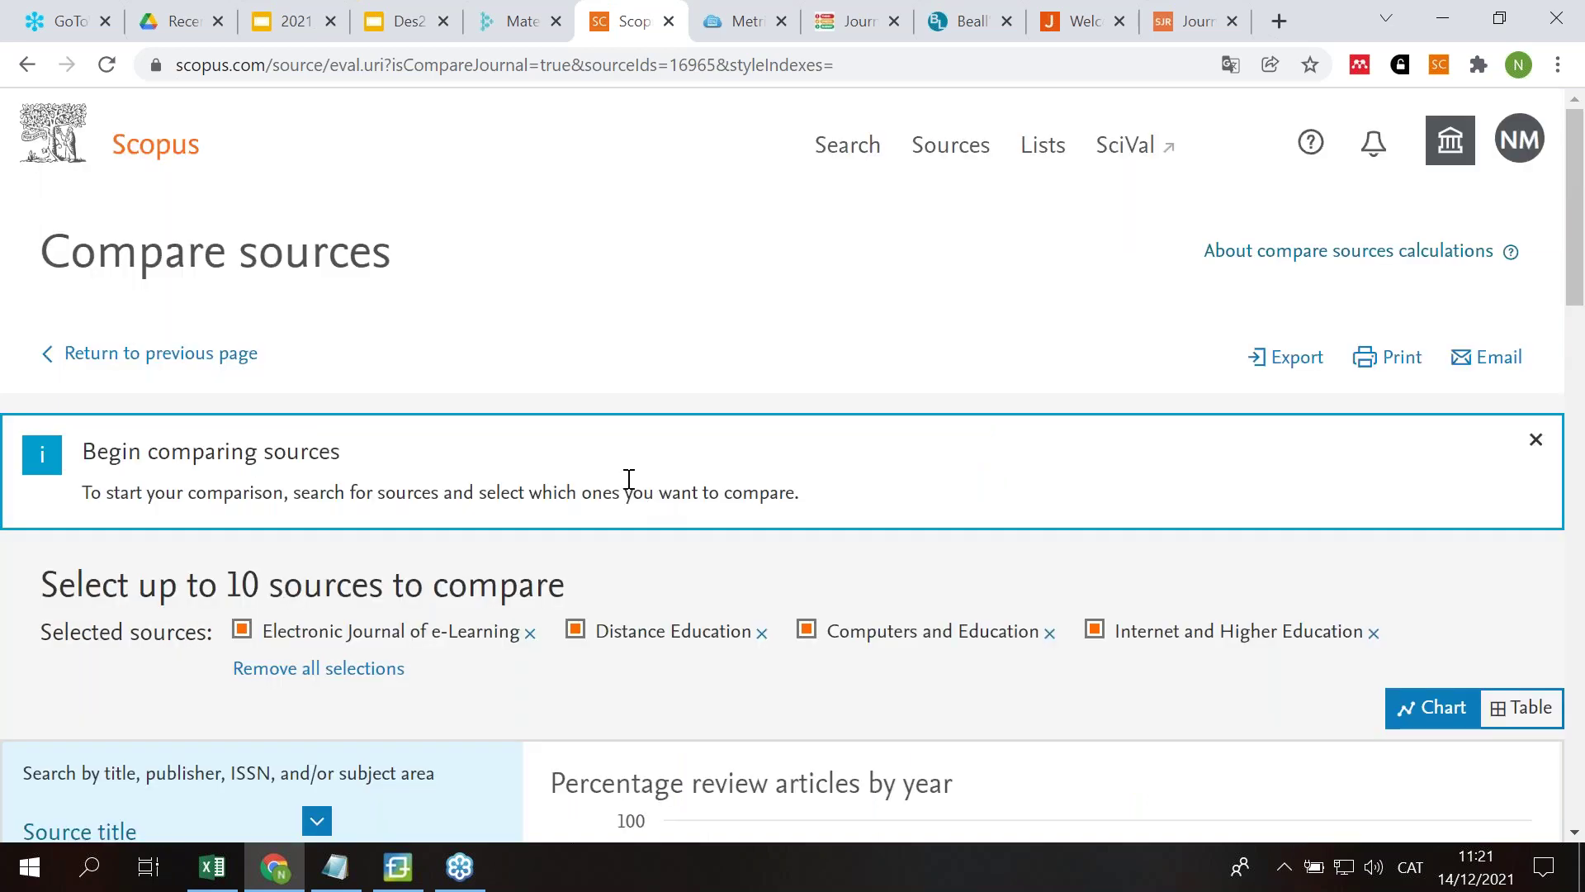
pyautogui.click(850, 152)
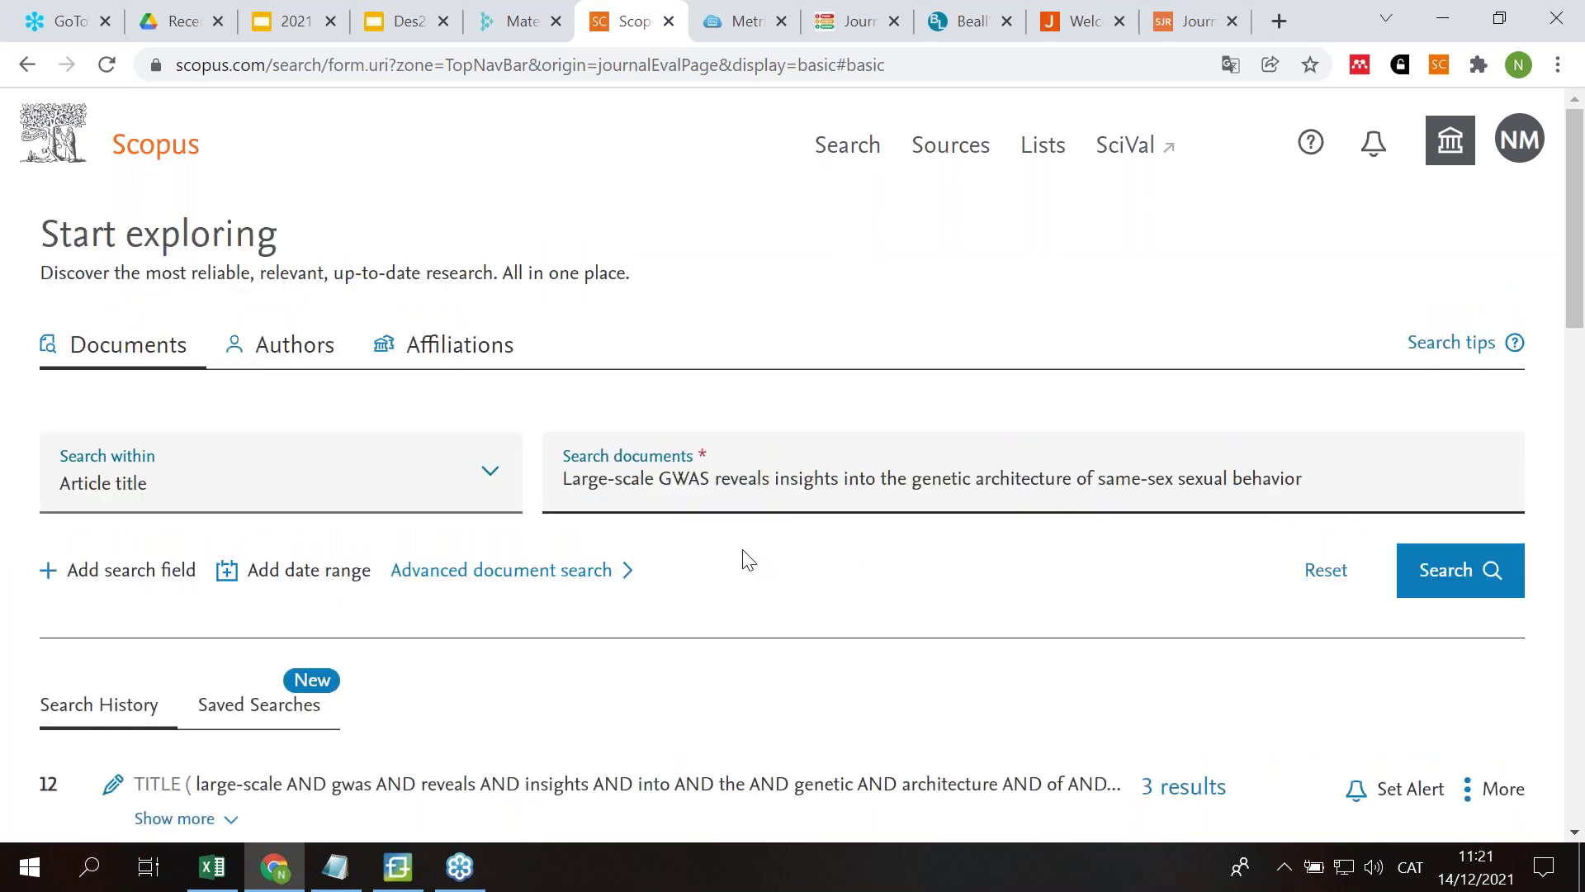
pyautogui.click(500, 484)
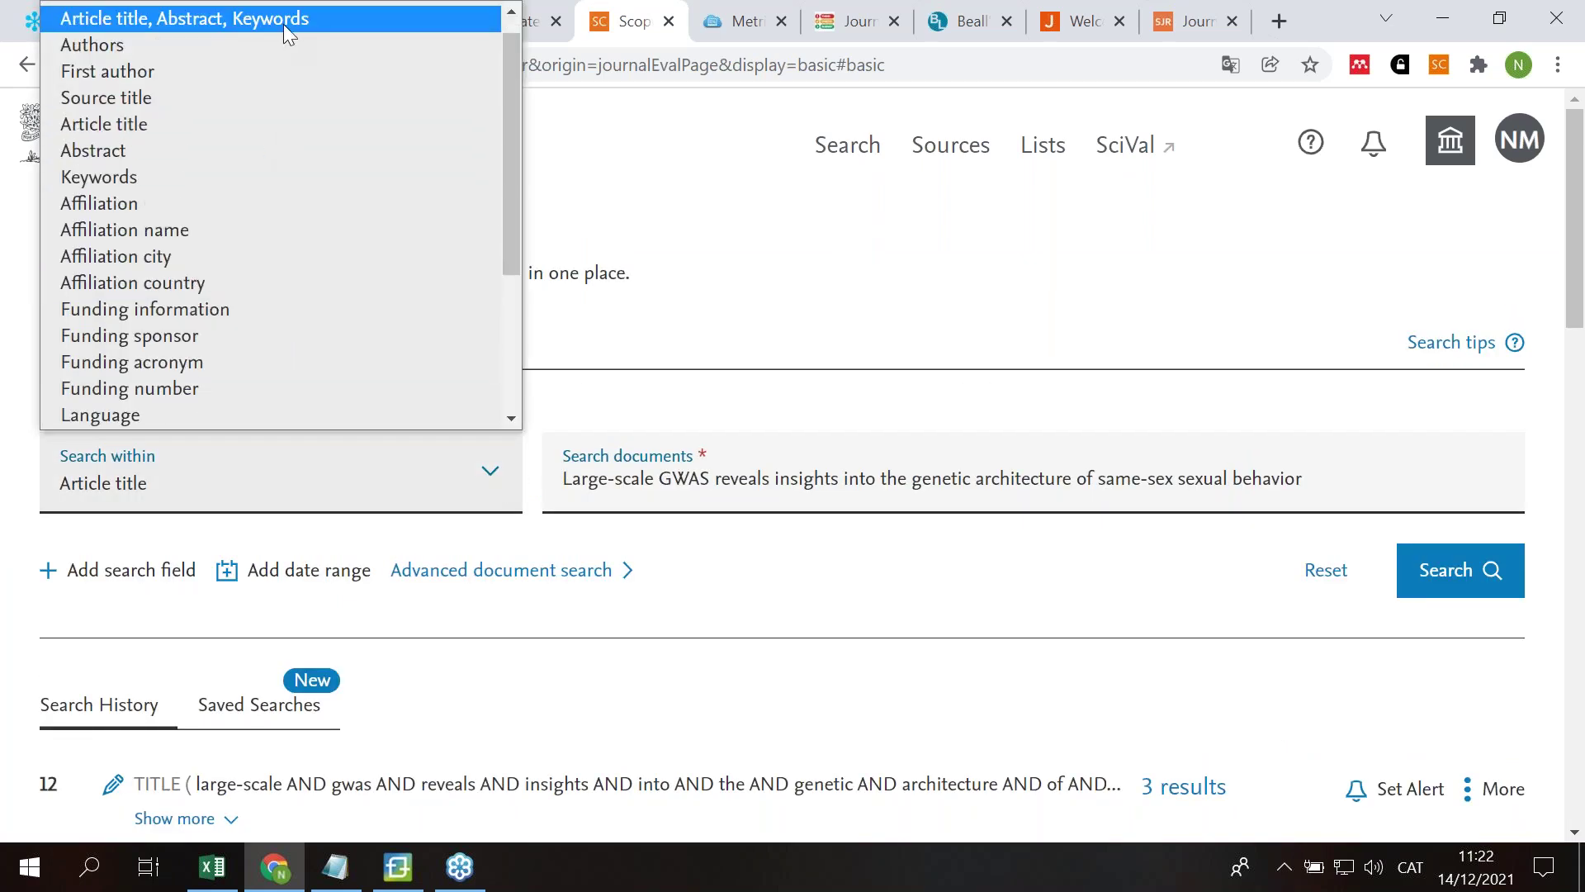
pyautogui.click(283, 22)
pyautogui.moveTo(1359, 499); pyautogui.dragTo(511, 476)
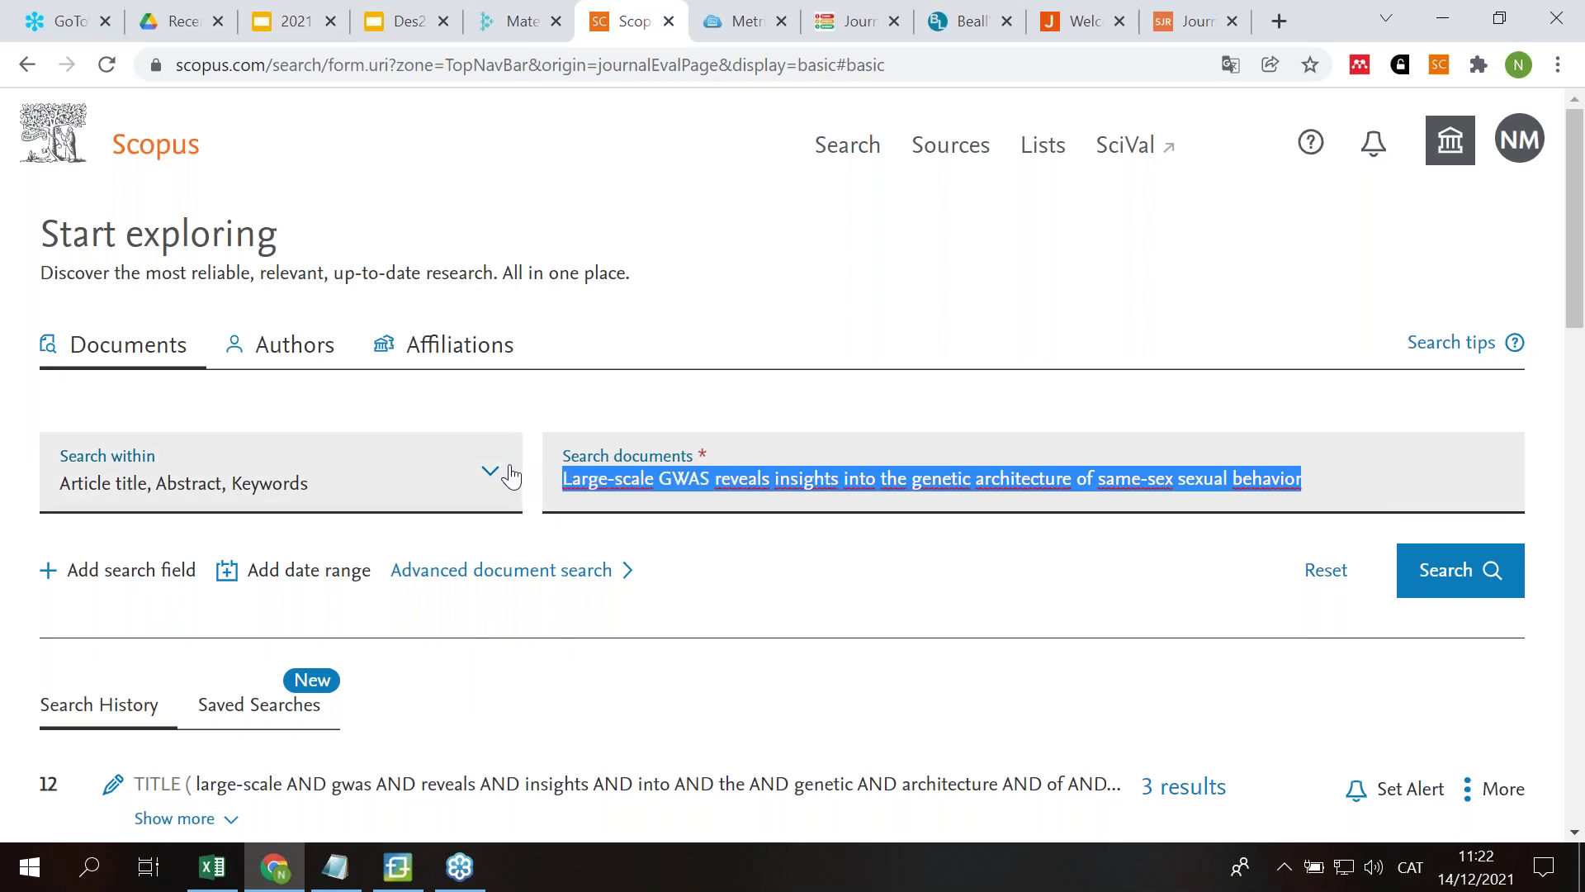
pyautogui.write('ehea')
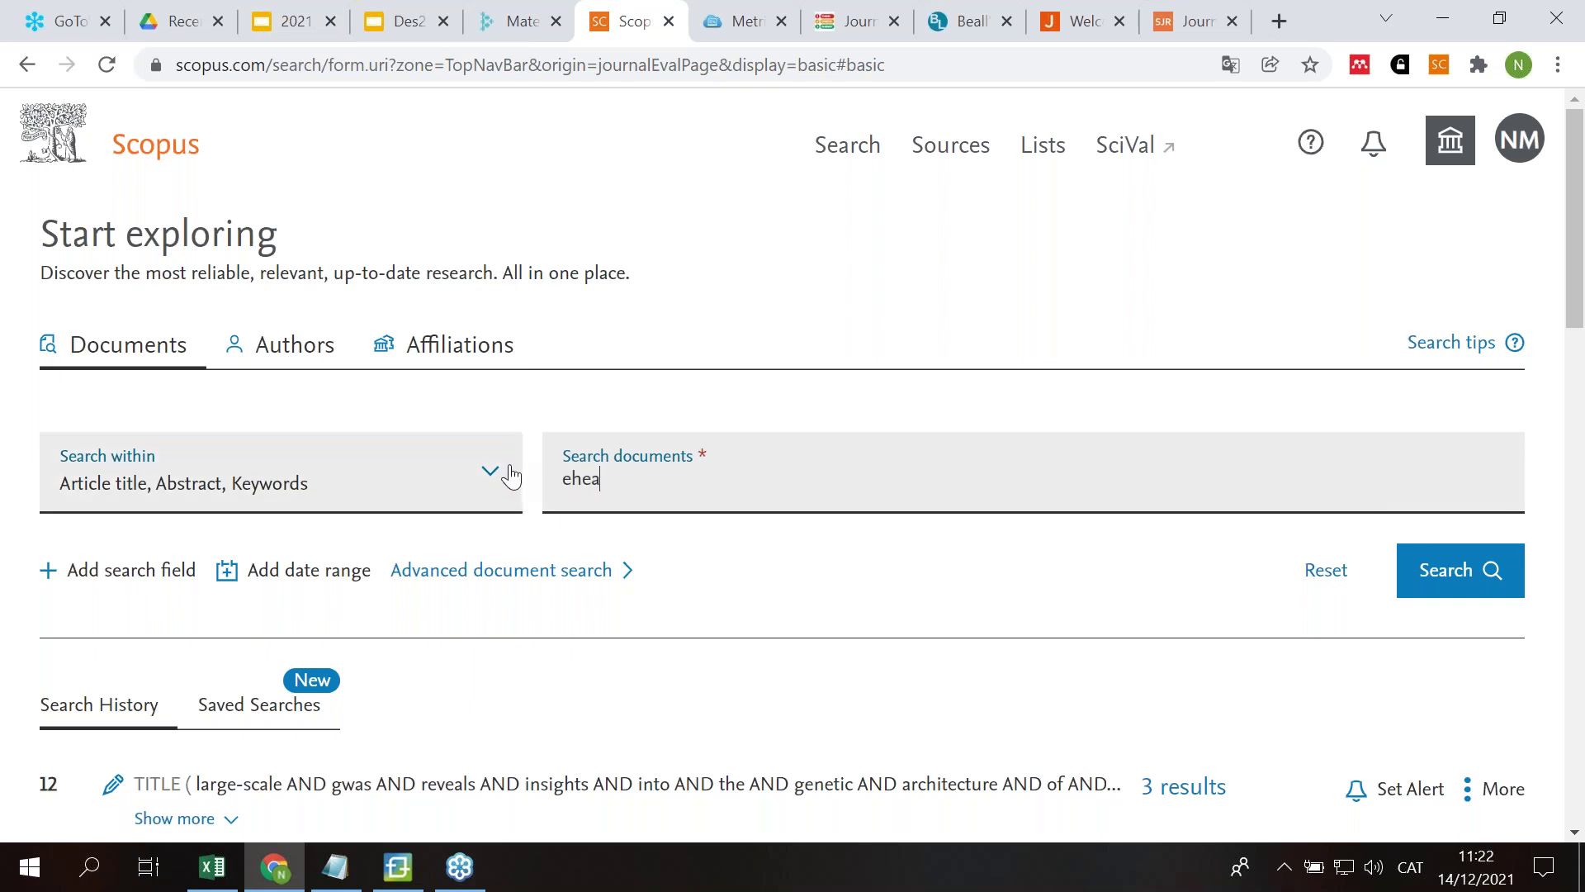
pyautogui.write('lth OR "digita')
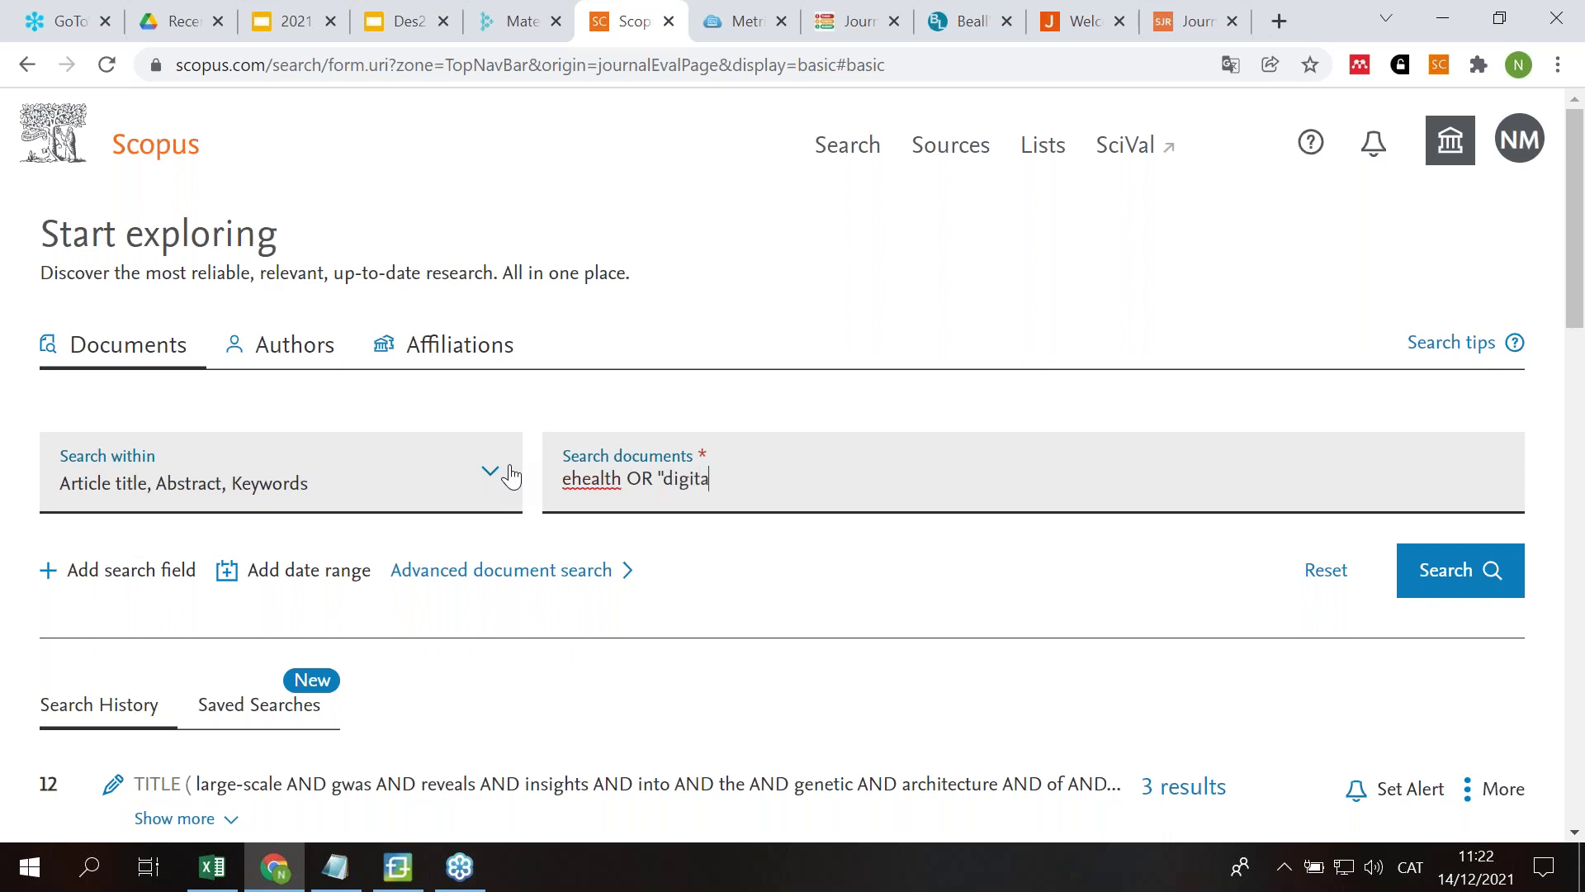
pyautogui.write('l health"')
# Step: Add a date range with documents published from 2015 to the present and run the search
pyautogui.click(262, 587)
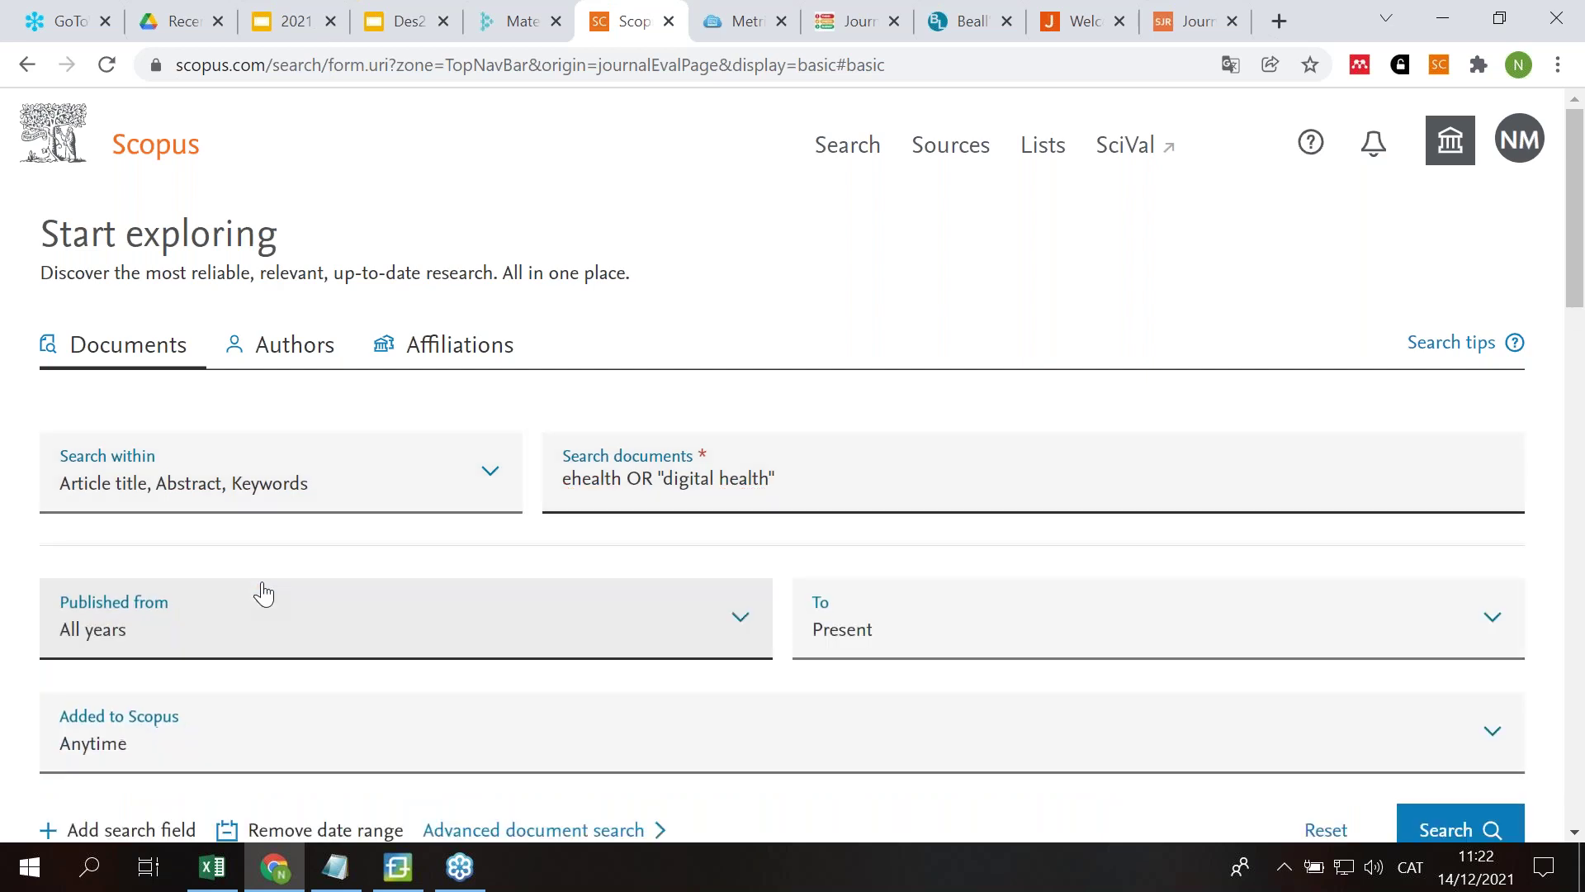
pyautogui.scroll(-1, 793, 428)
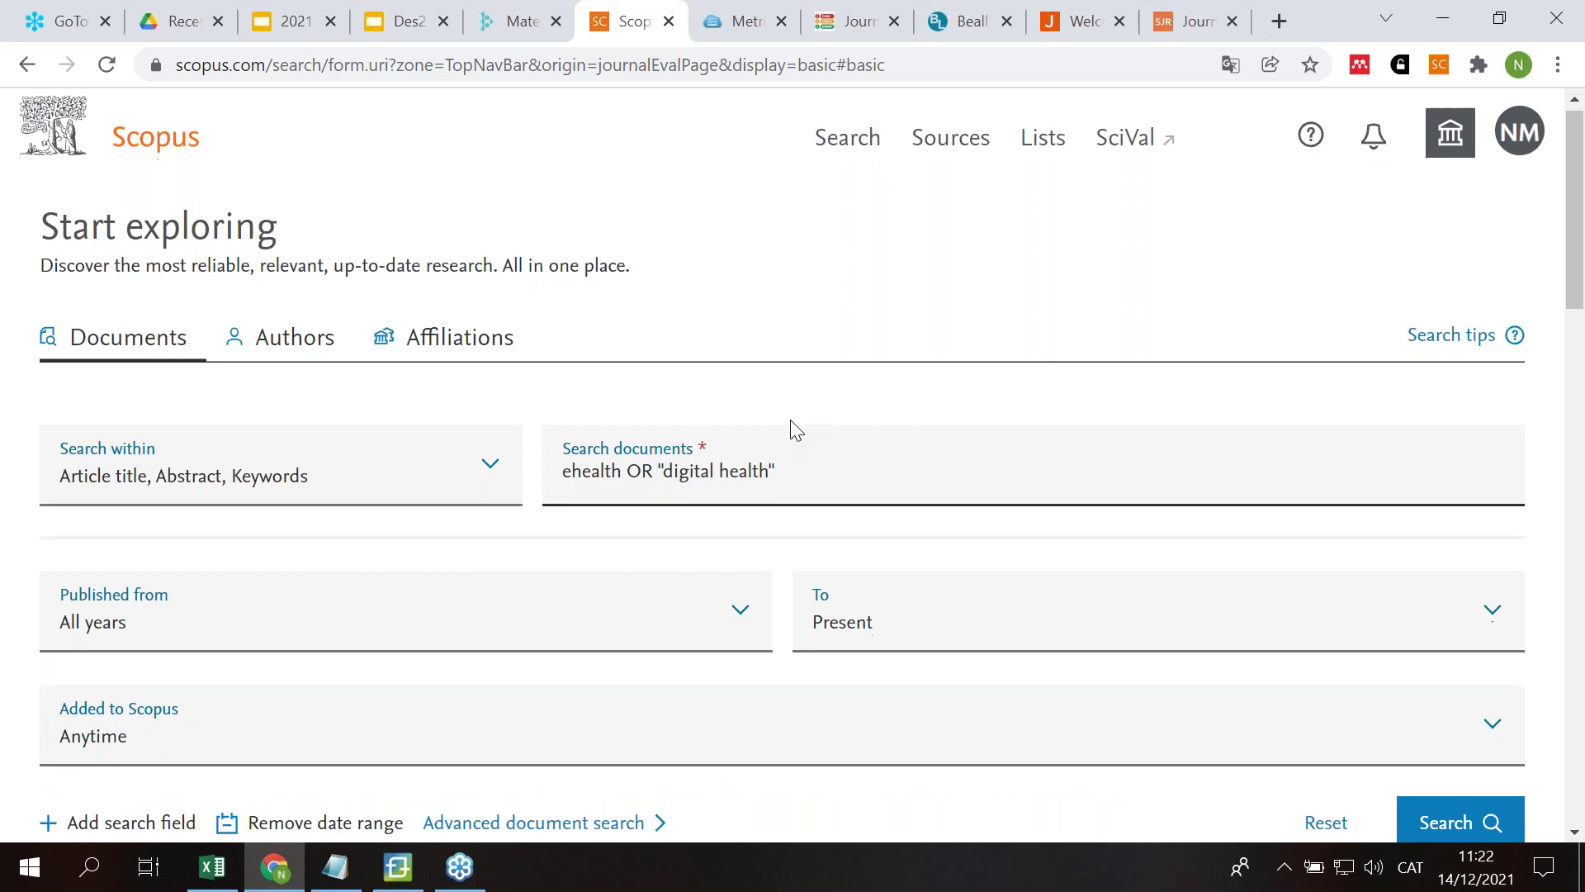
pyautogui.click(748, 501)
pyautogui.moveTo(764, 384); pyautogui.dragTo(731, 81)
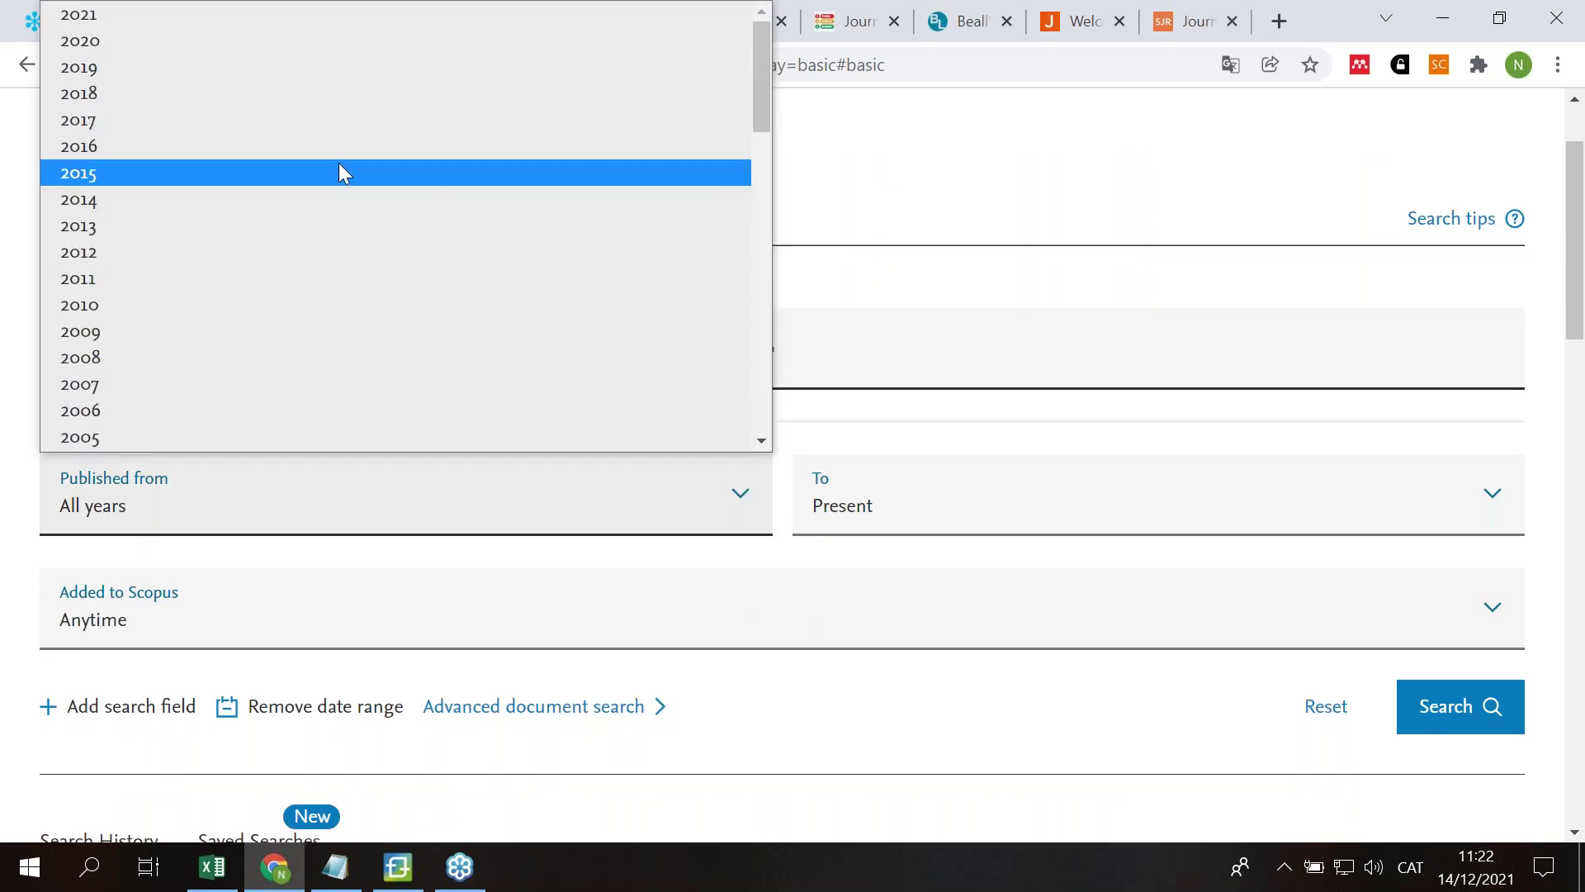
pyautogui.click(83, 173)
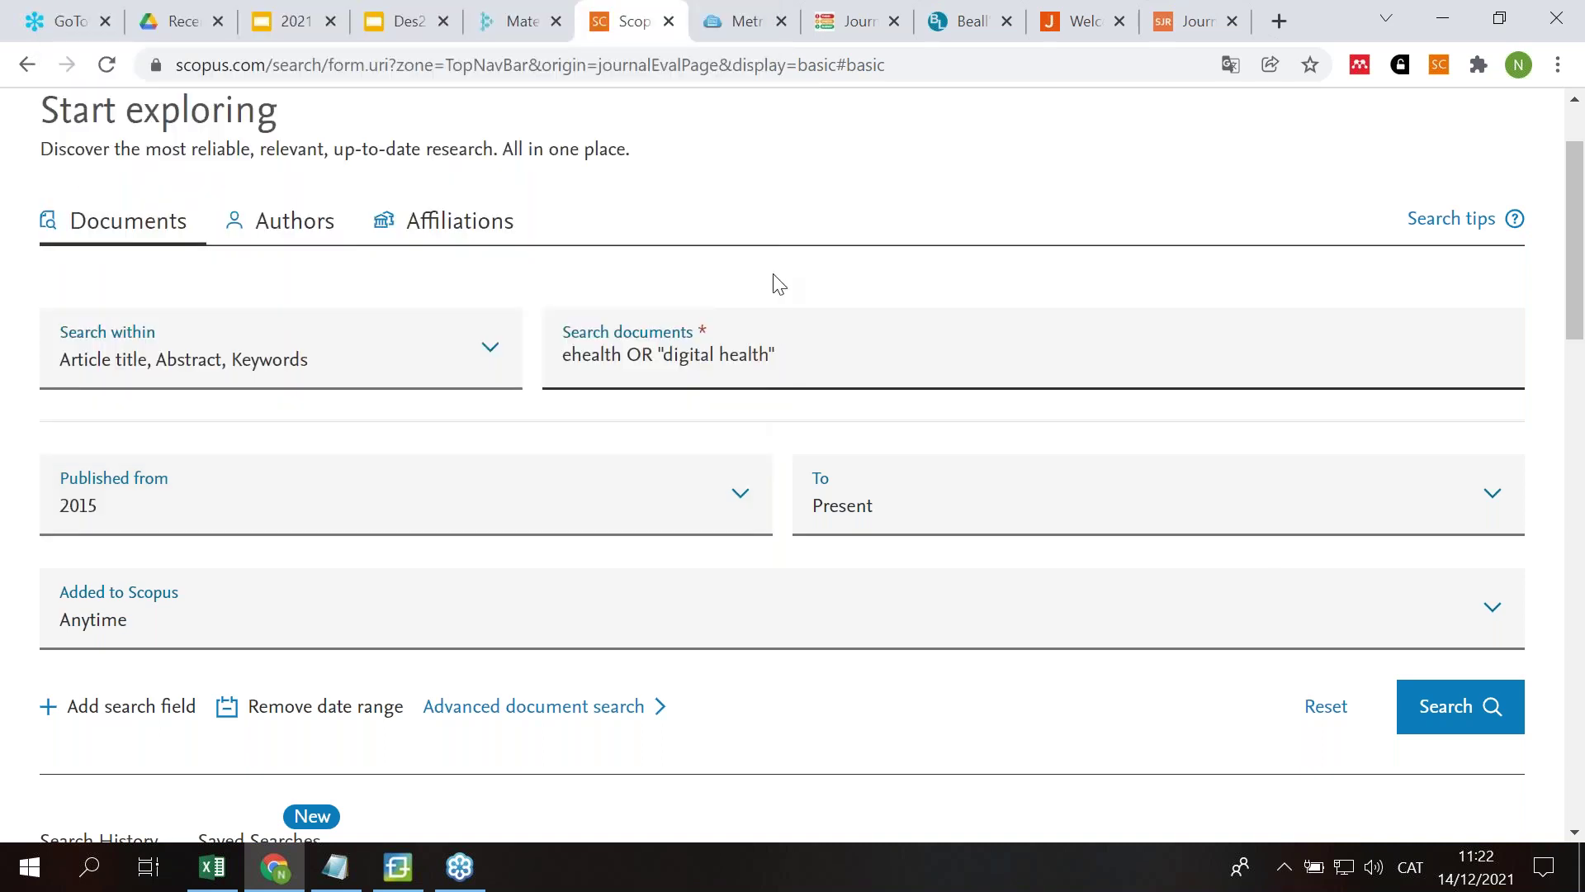
pyautogui.click(1467, 732)
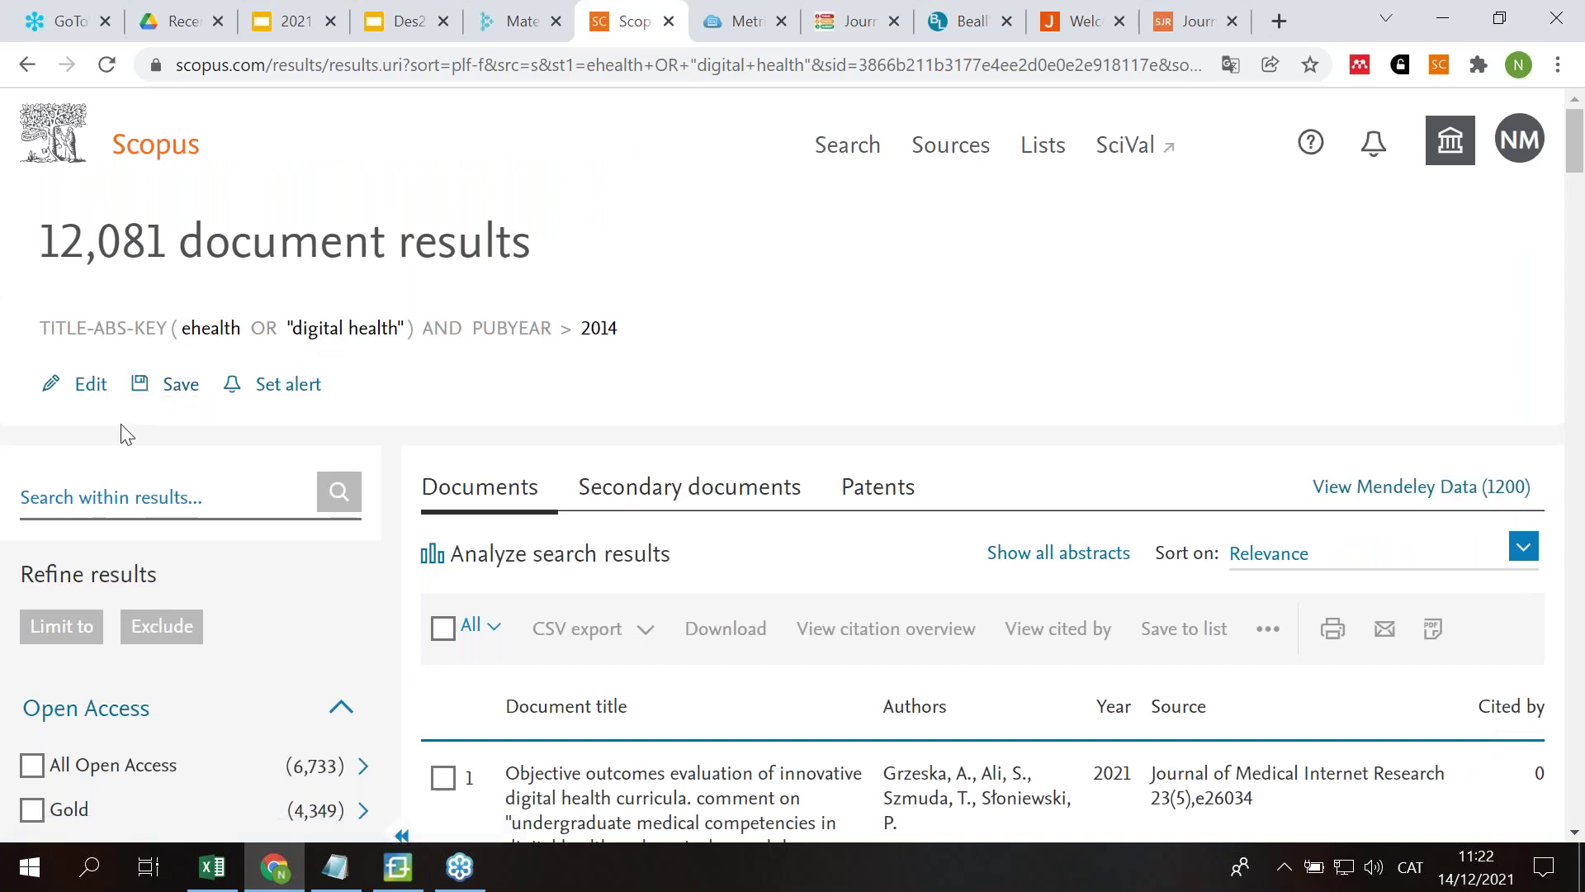
# Step: Limit the search results to the document type Article
pyautogui.scroll(-1, 125, 434)
pyautogui.scroll(-7, 126, 433)
pyautogui.scroll(-7, 126, 434)
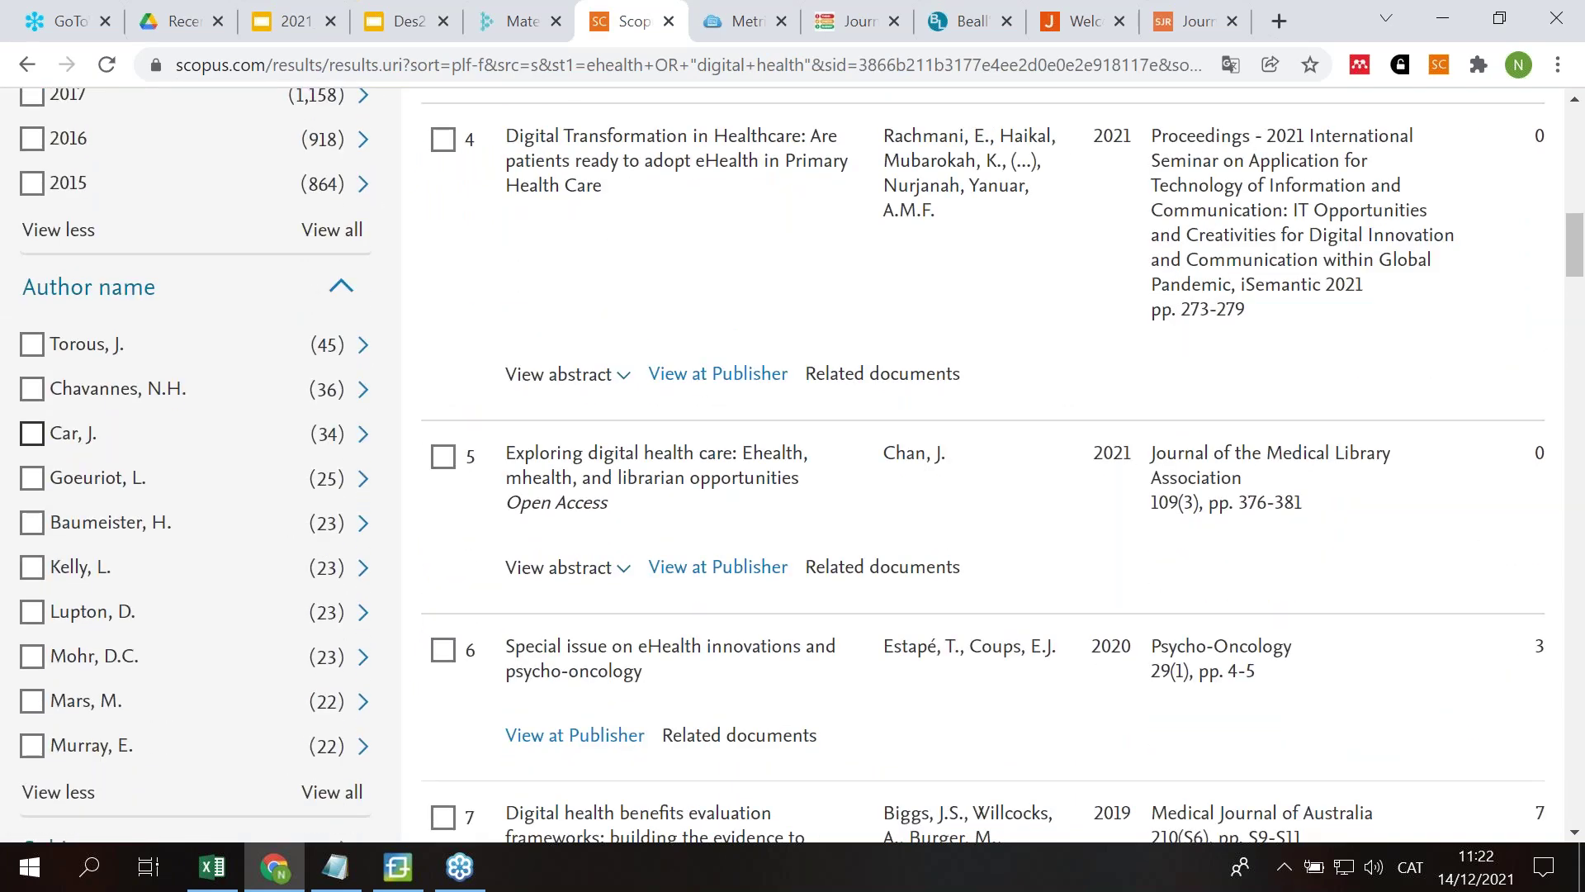
pyautogui.scroll(-7, 31, 428)
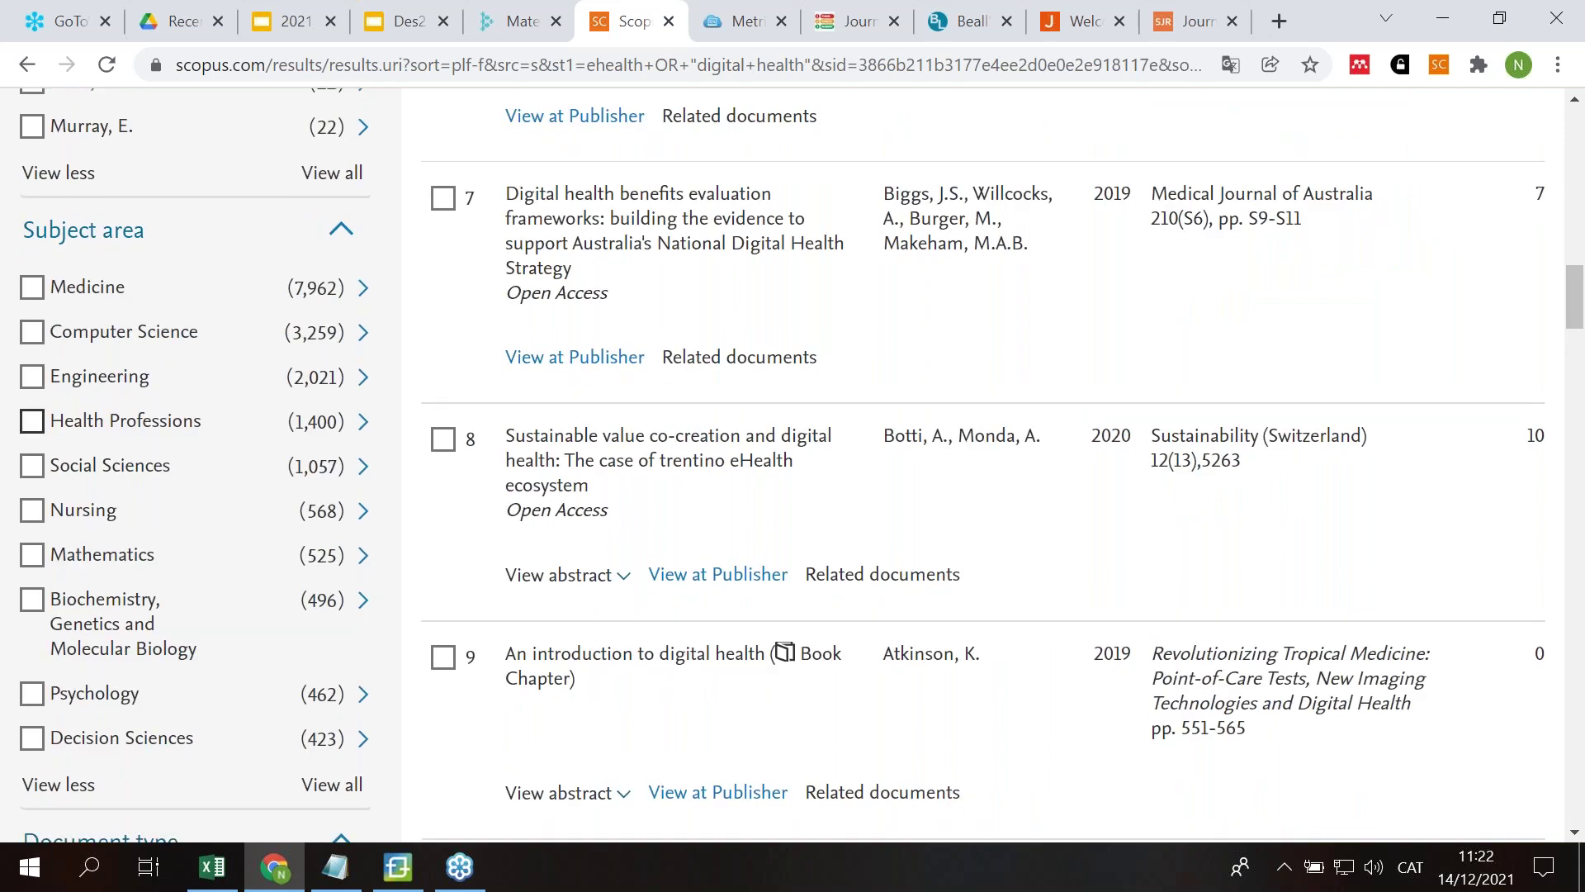
pyautogui.scroll(-5, 31, 422)
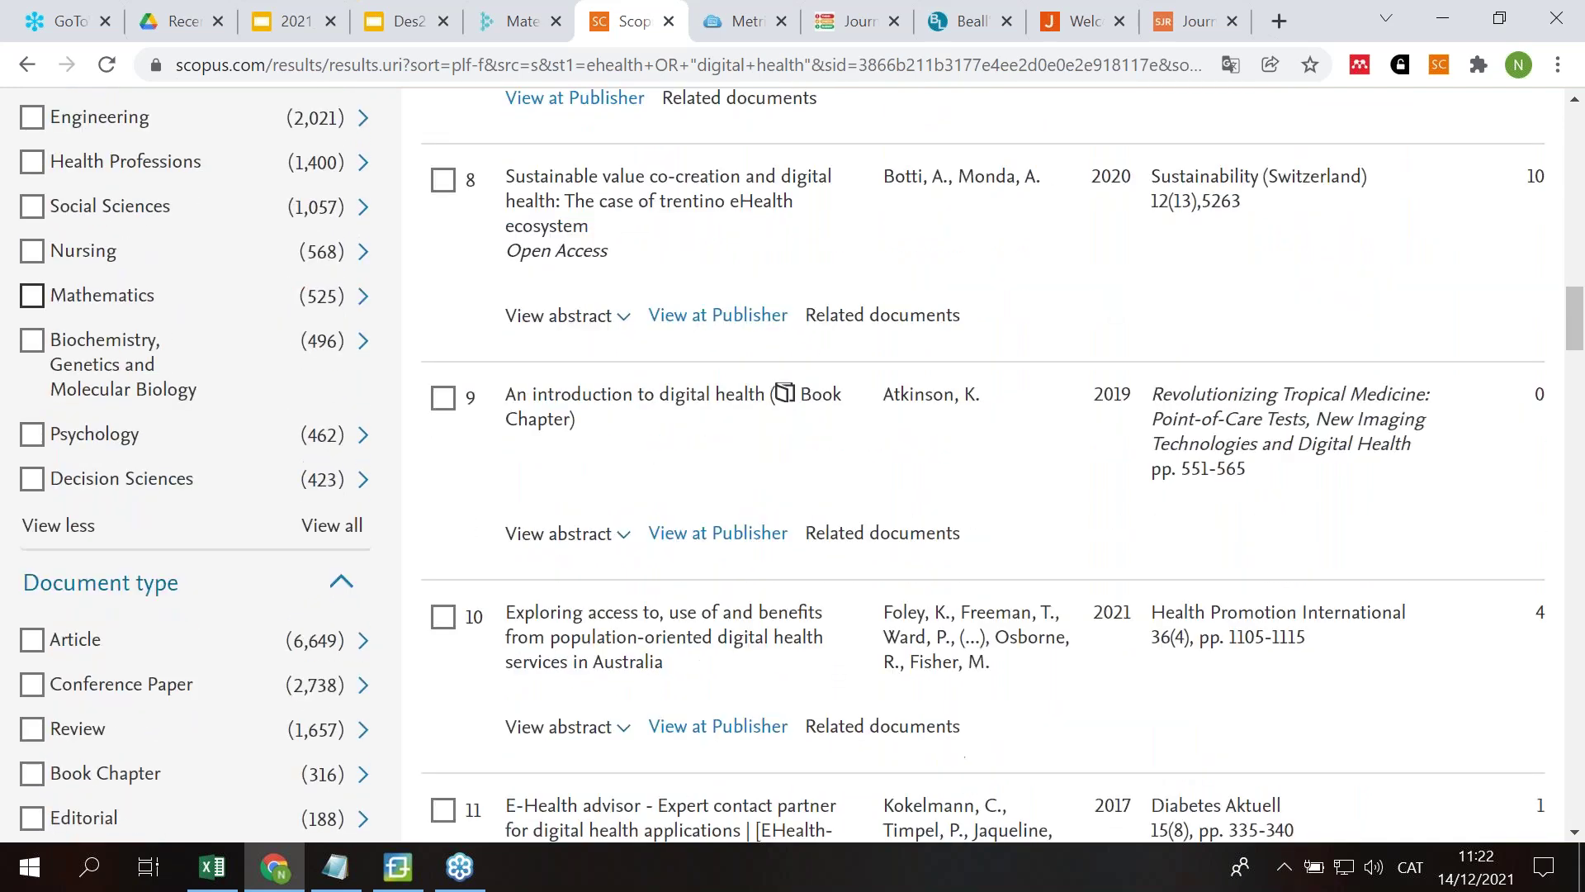
pyautogui.scroll(-1, 33, 419)
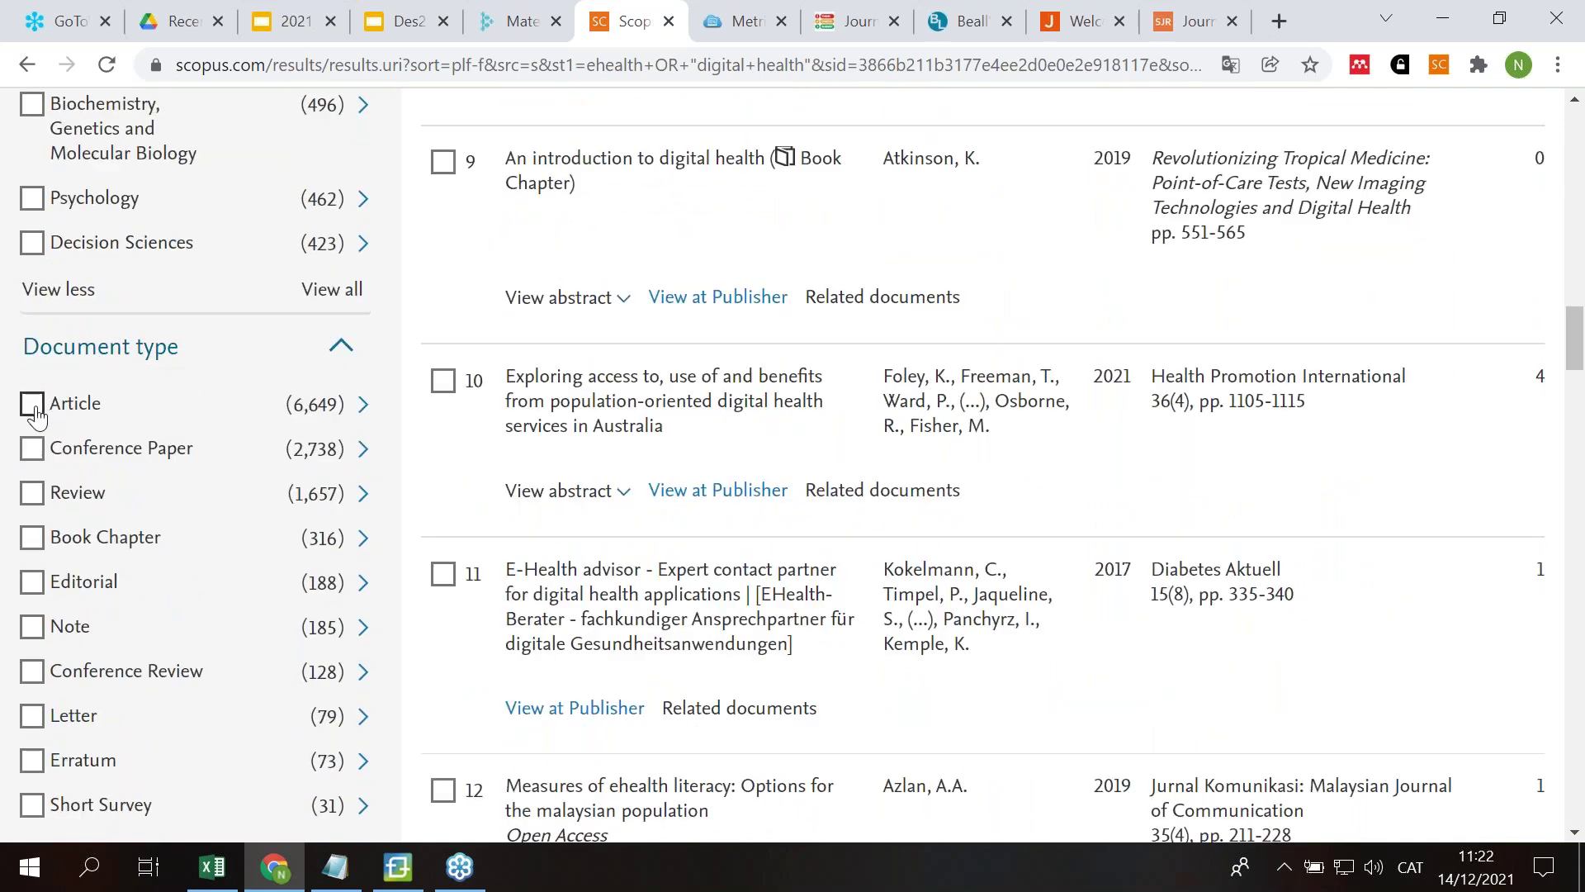
pyautogui.click(34, 404)
pyautogui.scroll(20, 442, 461)
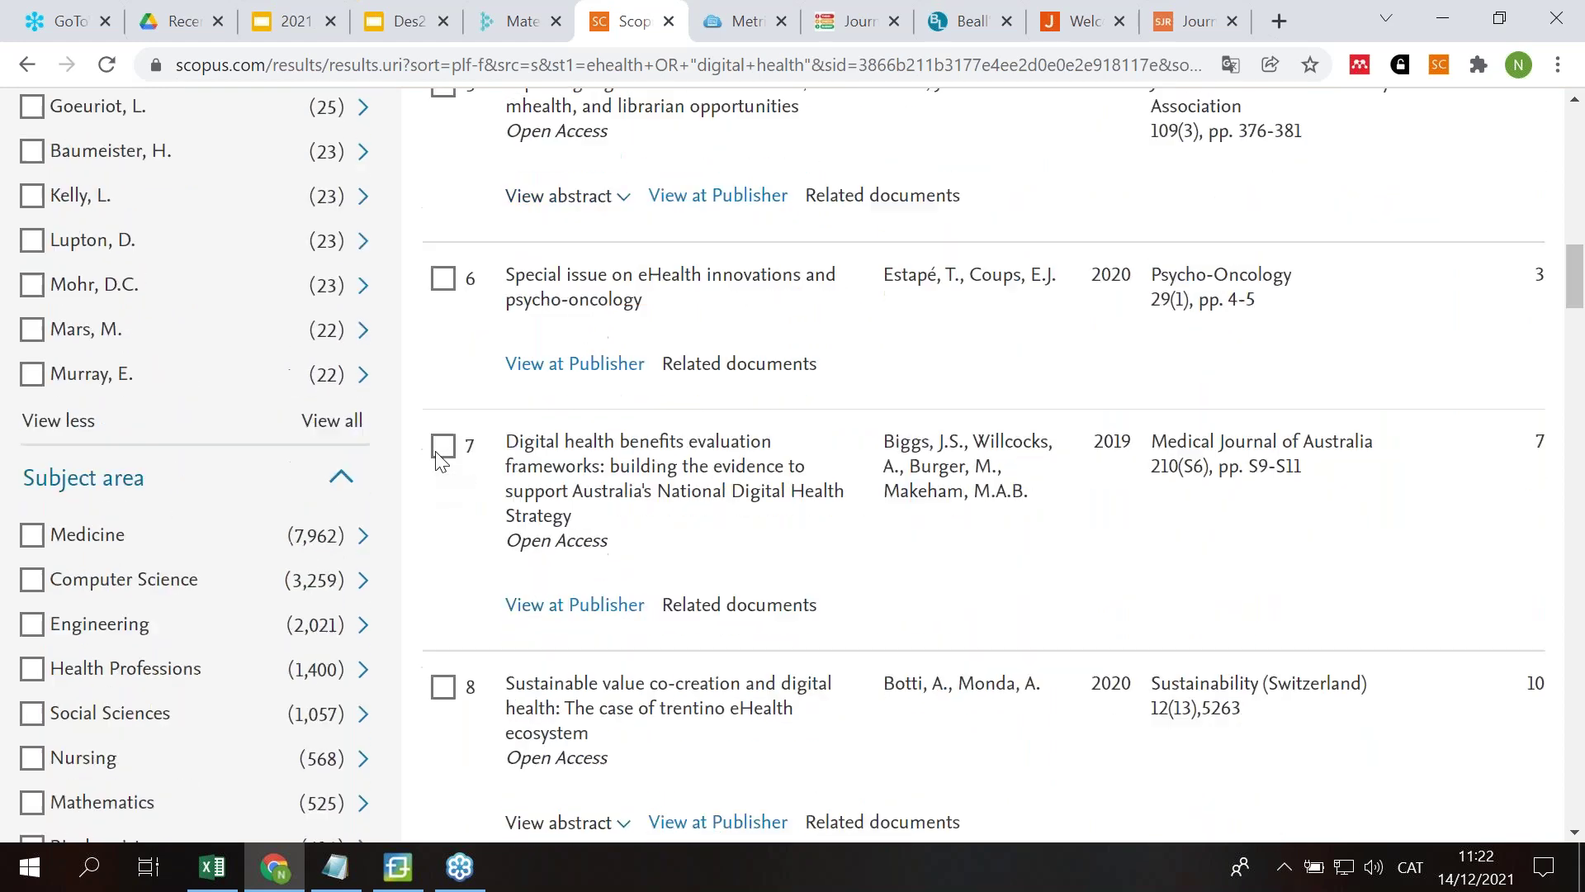
pyautogui.click(48, 392)
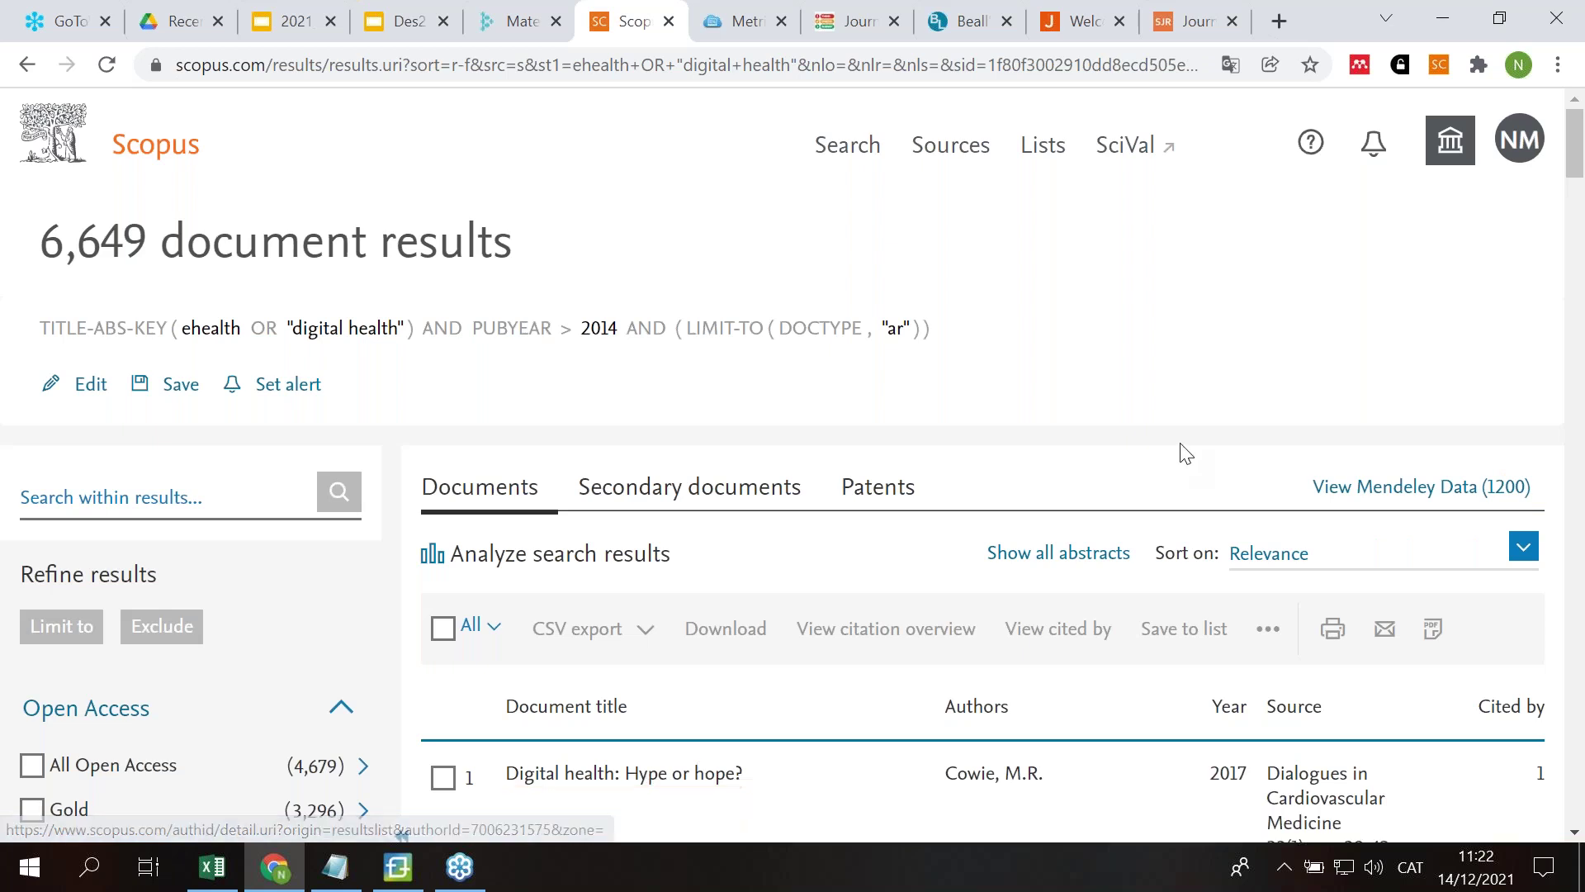
# Step: Open the Analyze search results view for the filtered article results
pyautogui.scroll(-3, 1181, 364)
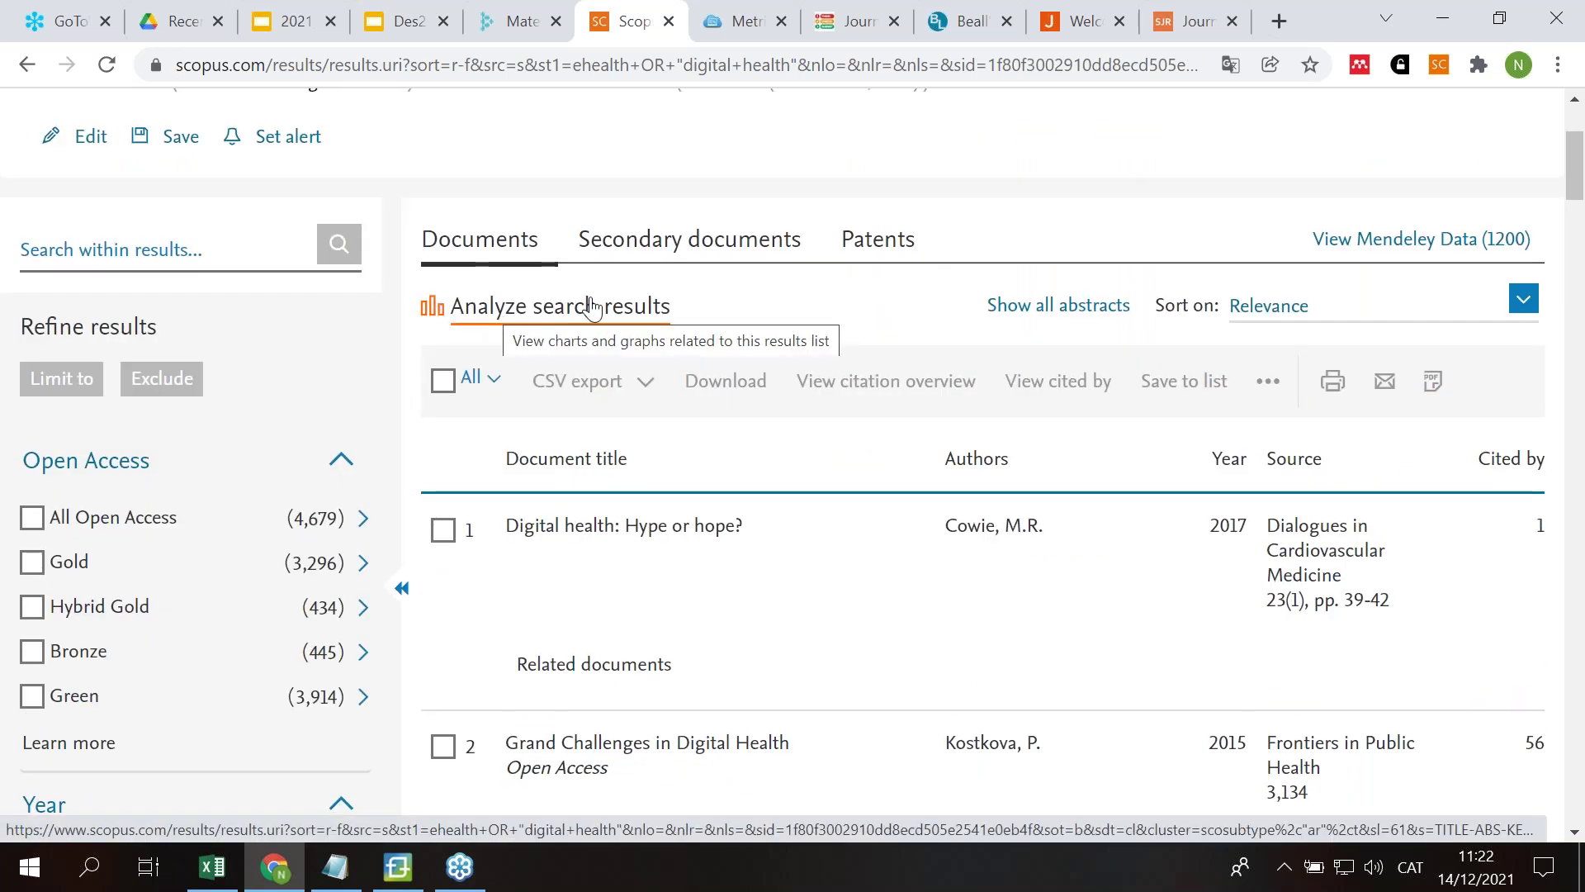
pyautogui.scroll(3, 140, 289)
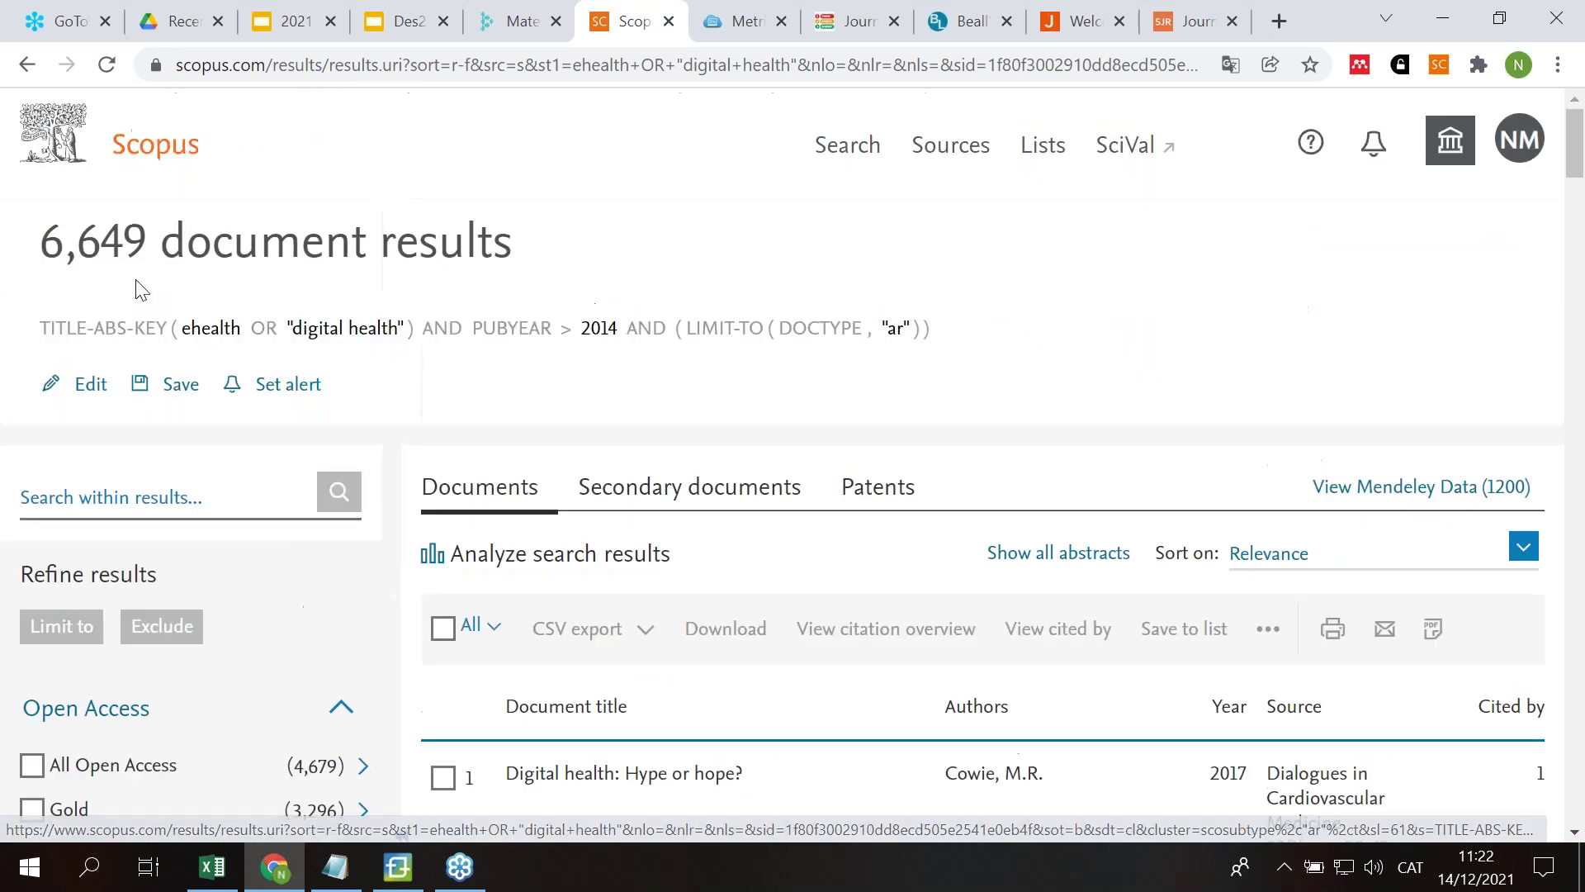
pyautogui.click(528, 561)
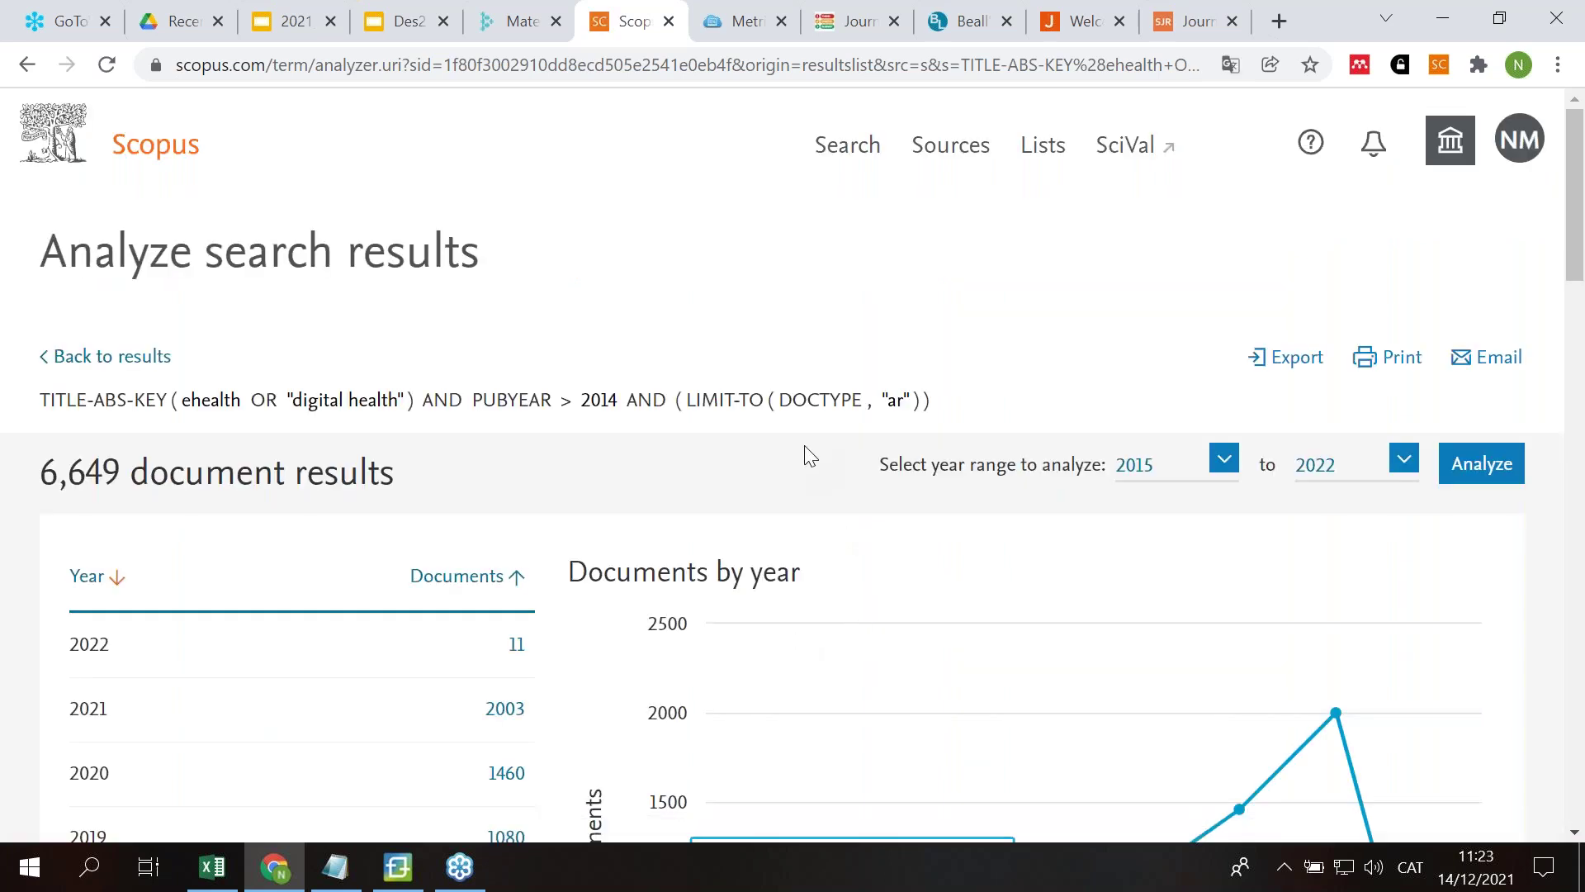
# Step: Enlarge the Documents per year by source chart and examine which journals publish the most articles on the topic
pyautogui.scroll(-8, 807, 454)
pyautogui.scroll(-3, 393, 453)
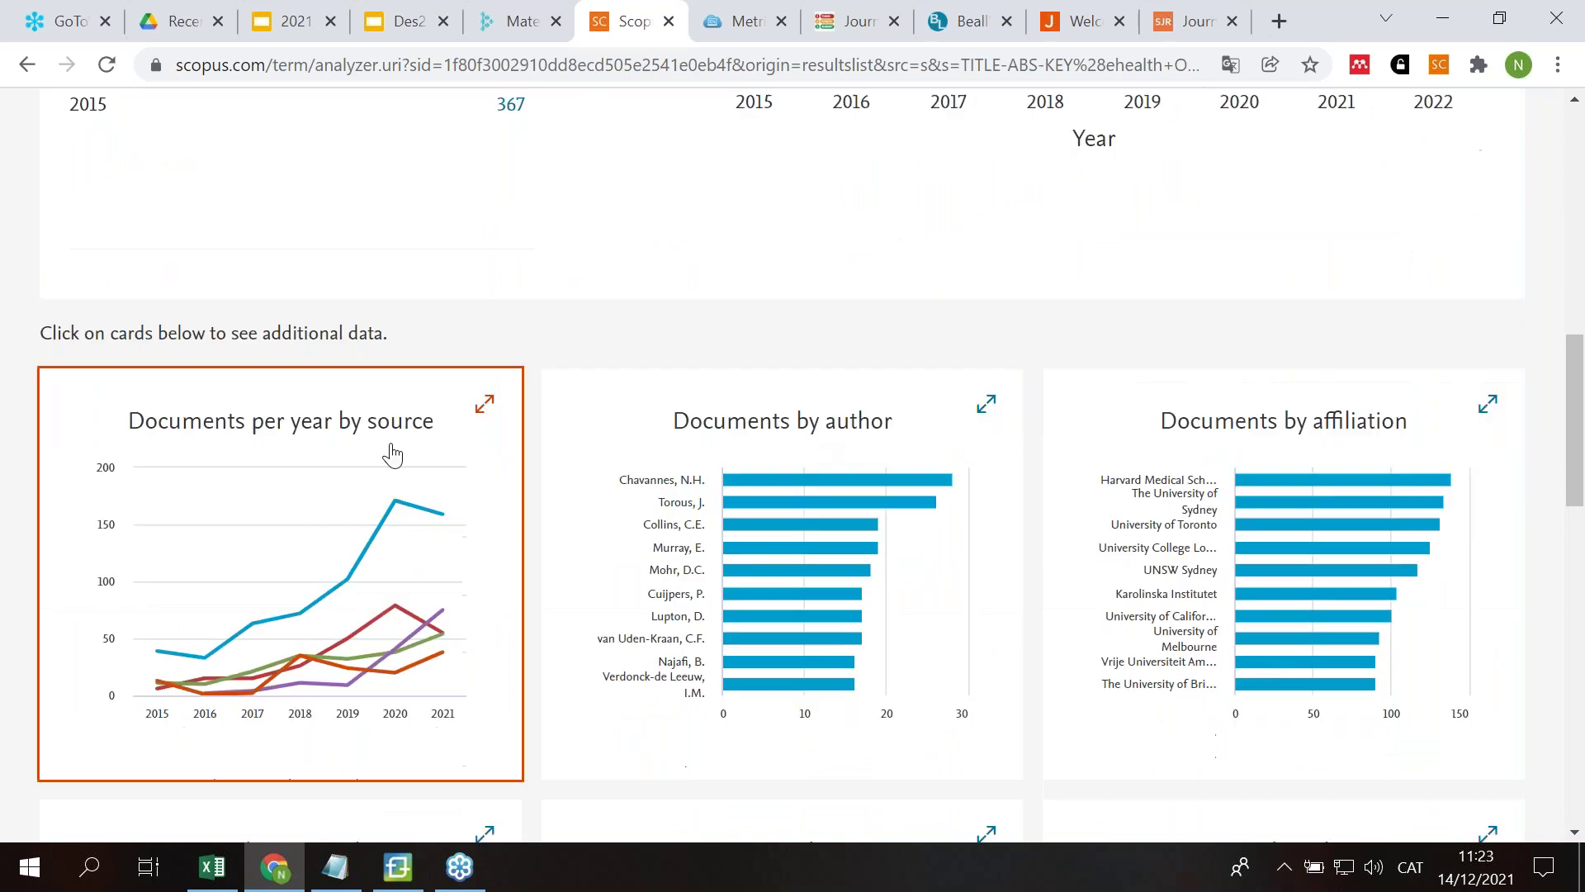
pyautogui.click(487, 405)
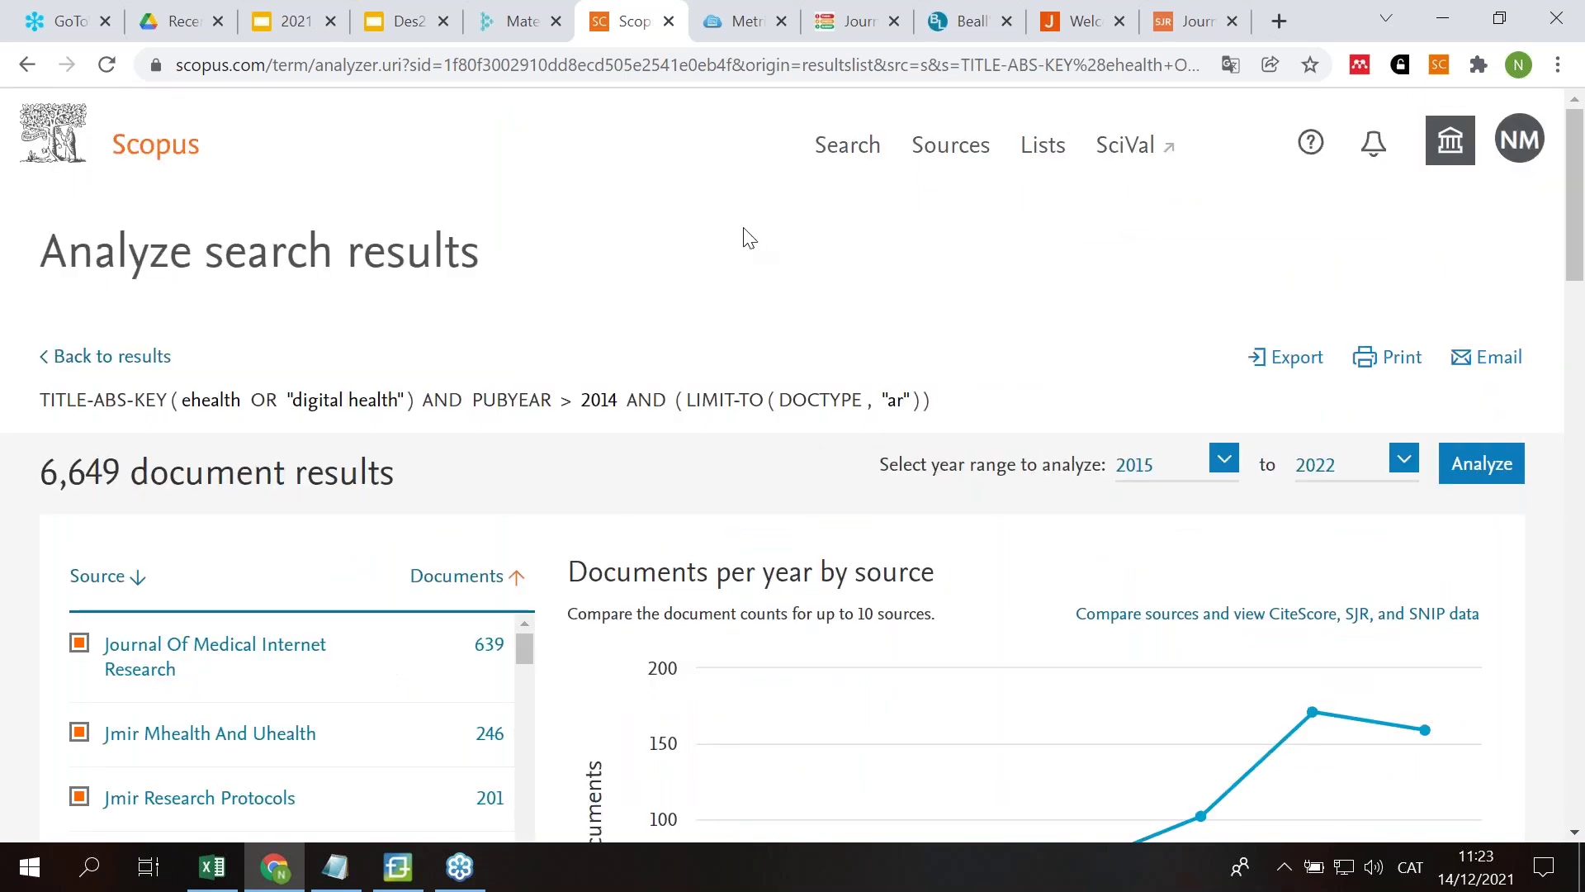
pyautogui.scroll(-3, 442, 325)
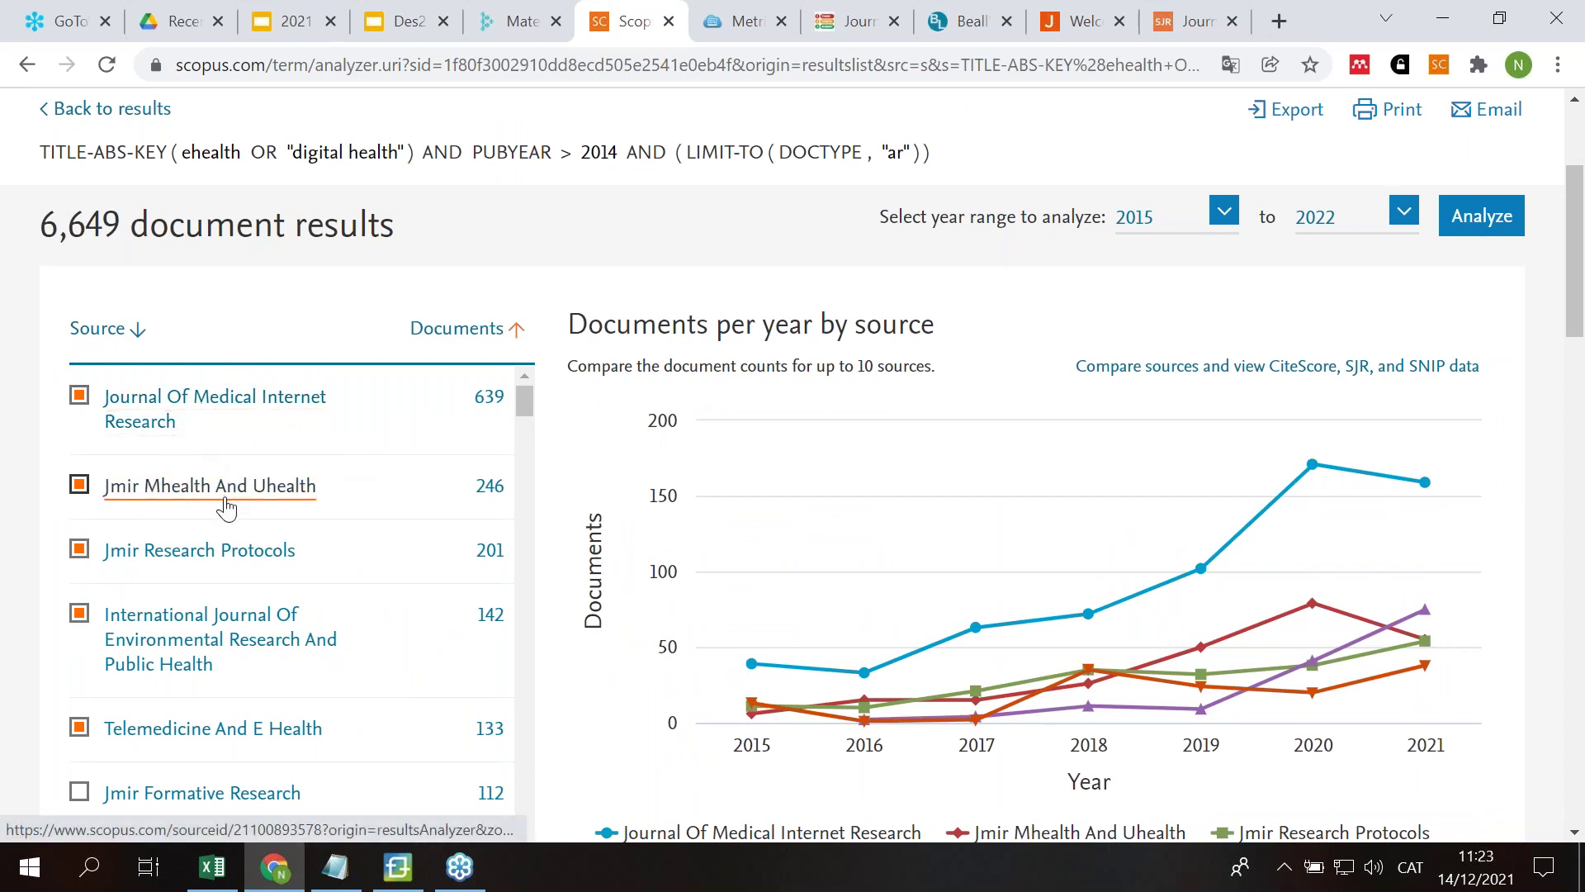
pyautogui.scroll(-2, 382, 432)
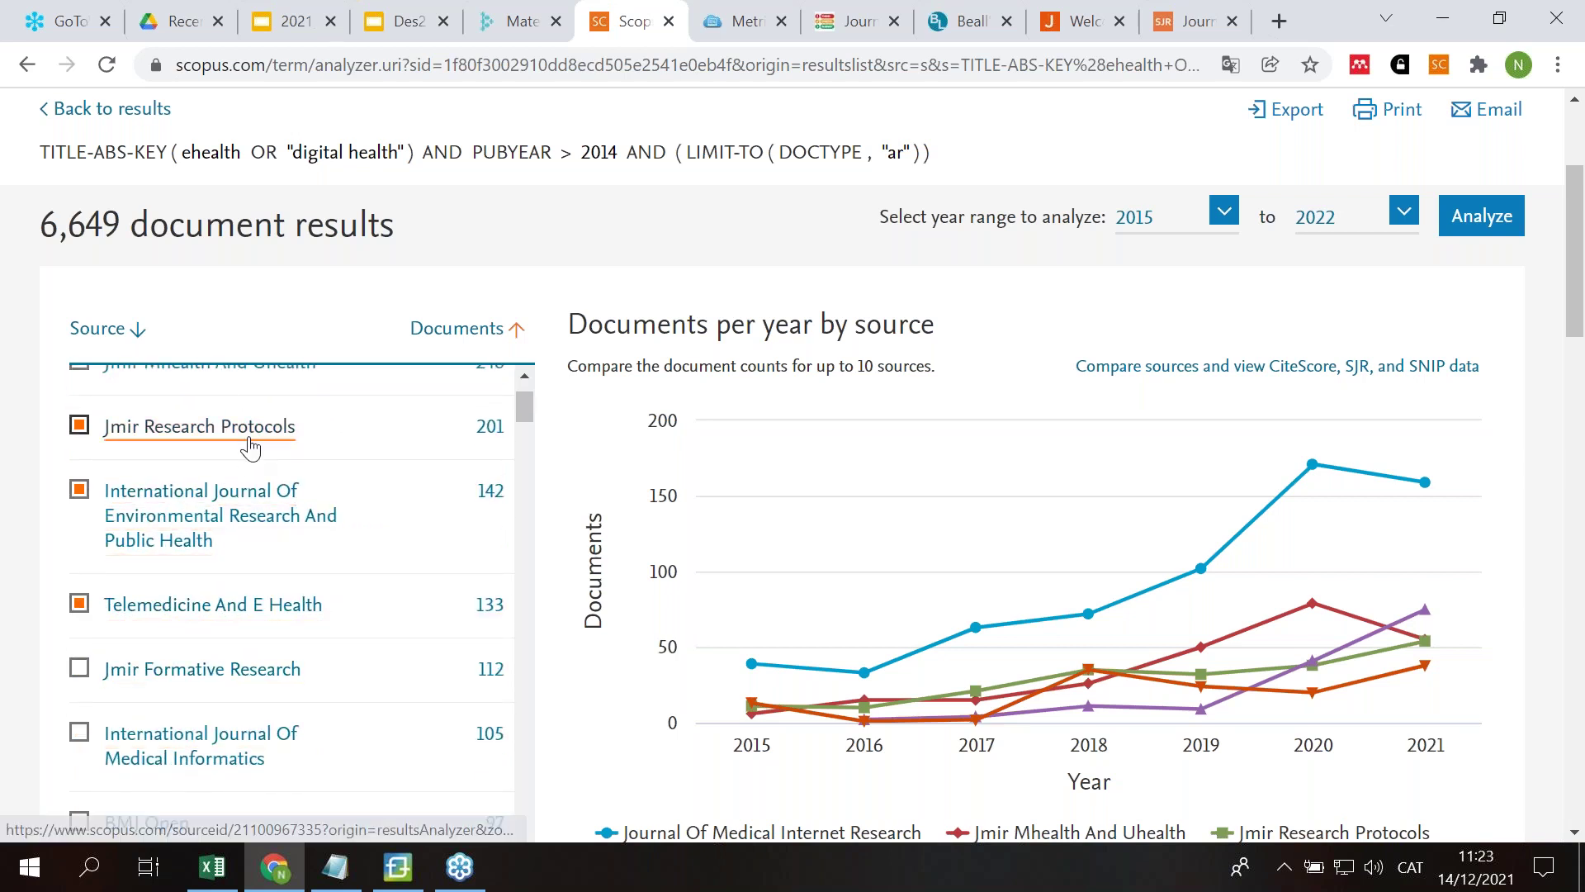
# Step: Review the yearly document trends of the top sources and the export option for the analysis
pyautogui.scroll(2, 251, 448)
pyautogui.scroll(2, 331, 421)
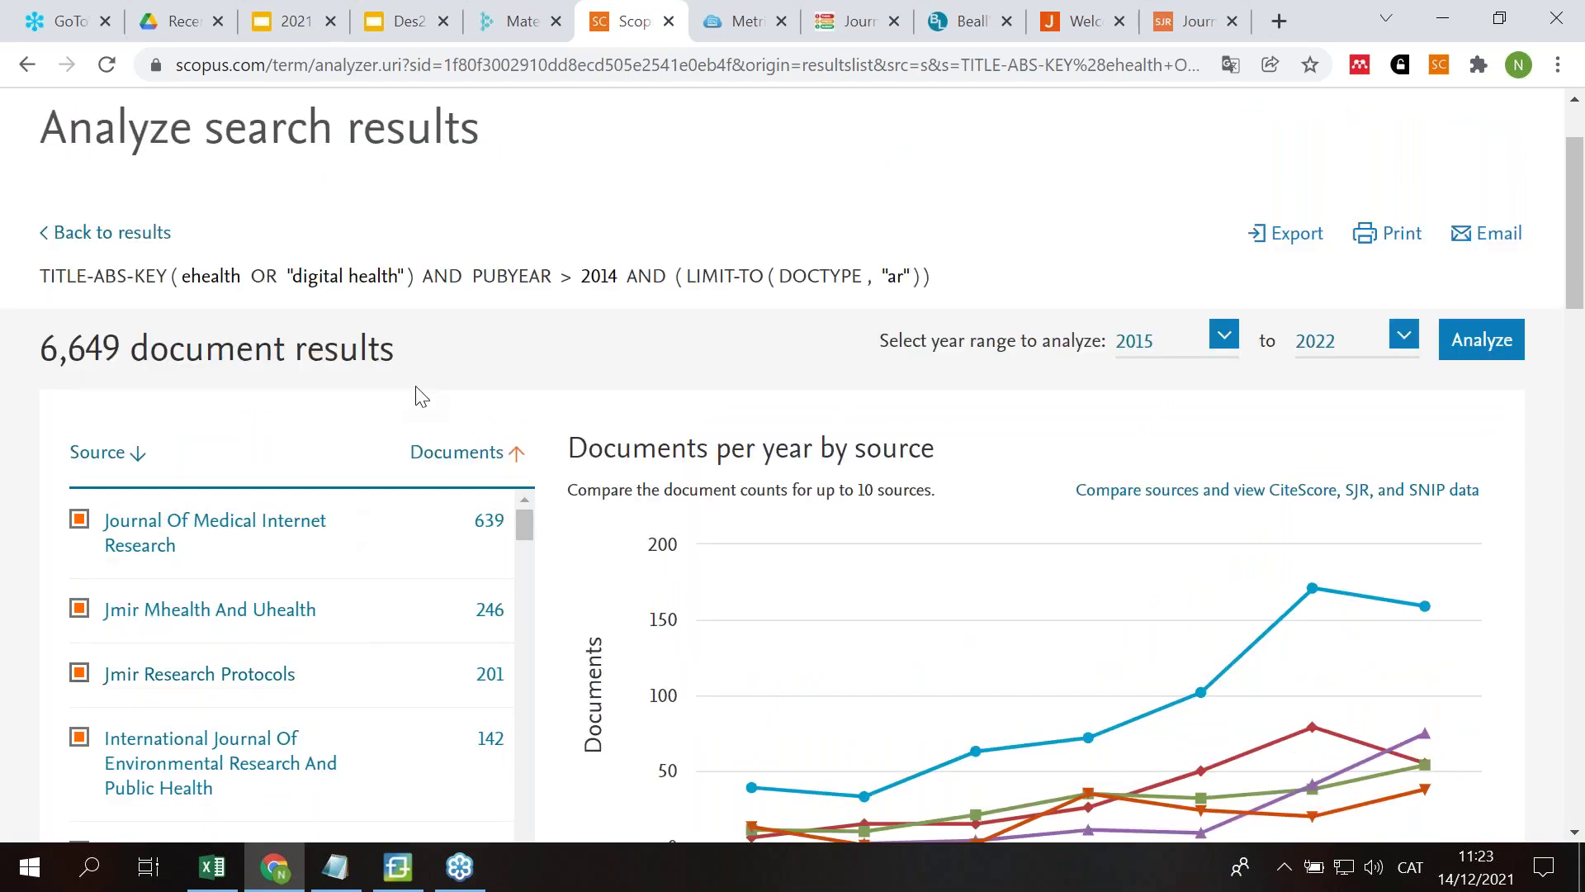
pyautogui.scroll(-4, 417, 403)
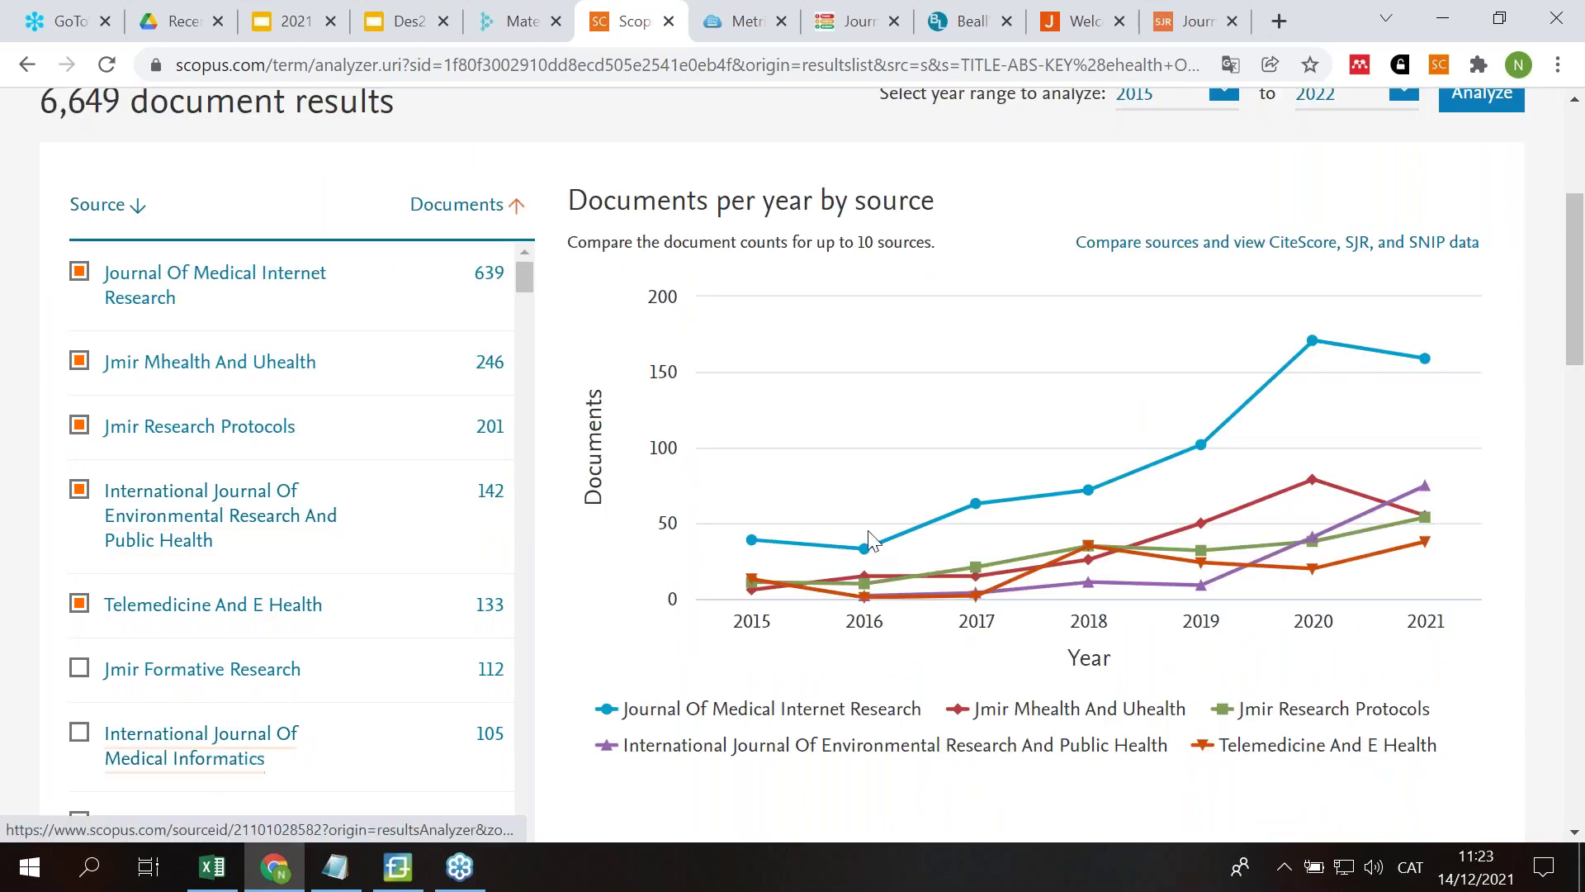
pyautogui.scroll(3, 1040, 252)
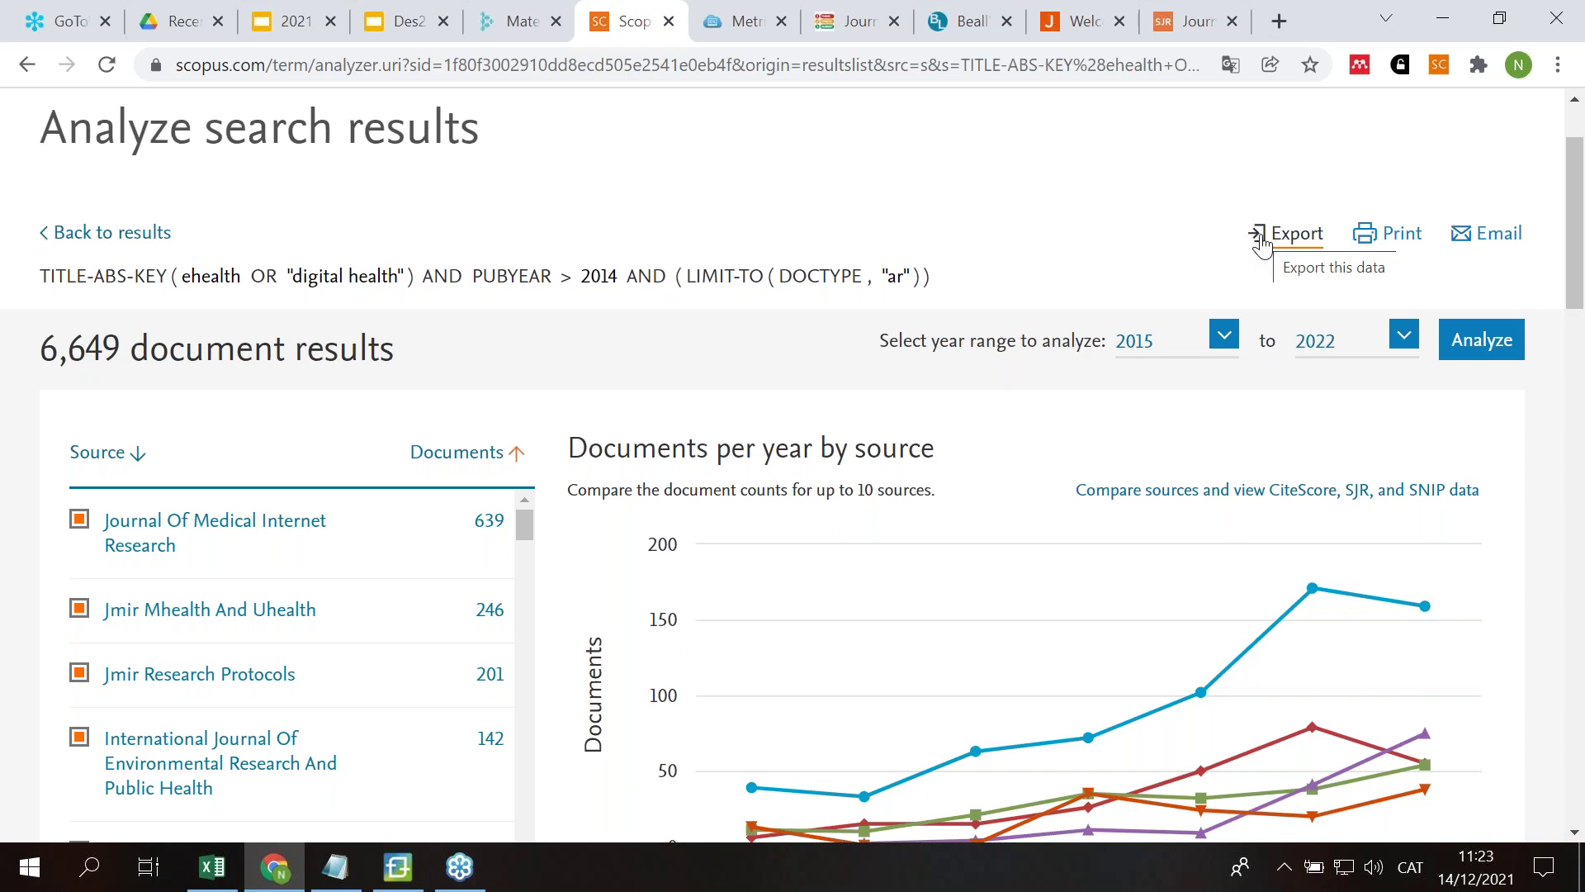
pyautogui.moveTo(215, 888)
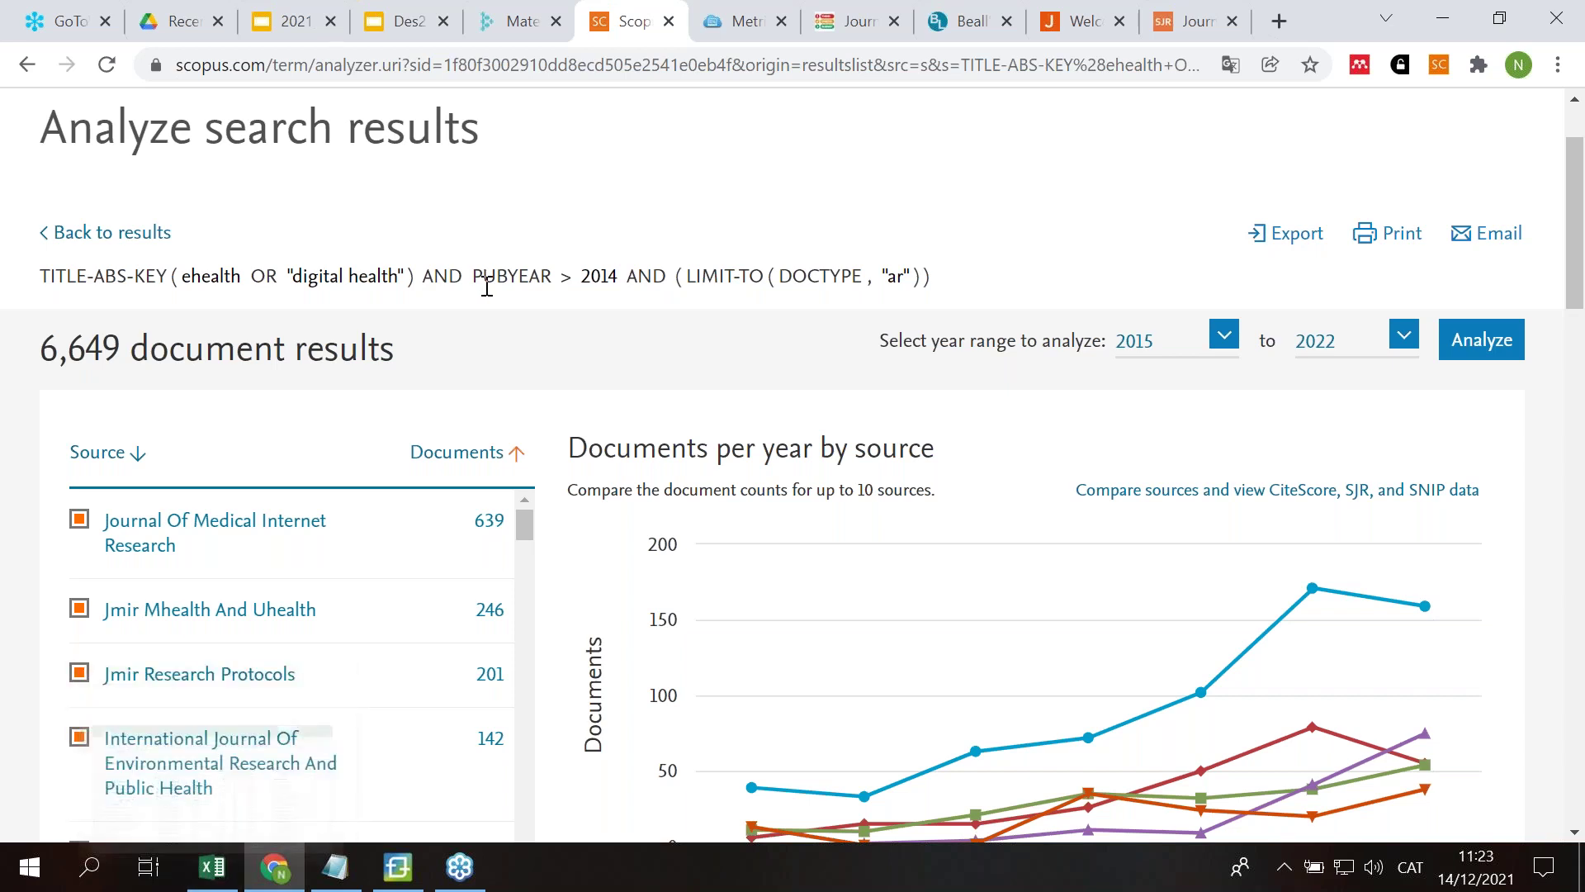
# Step: Duplicate the analysis browser tab and open the Scopus Sources page in the copy
pyautogui.scroll(2, 506, 275)
pyautogui.rightClick(626, 24)
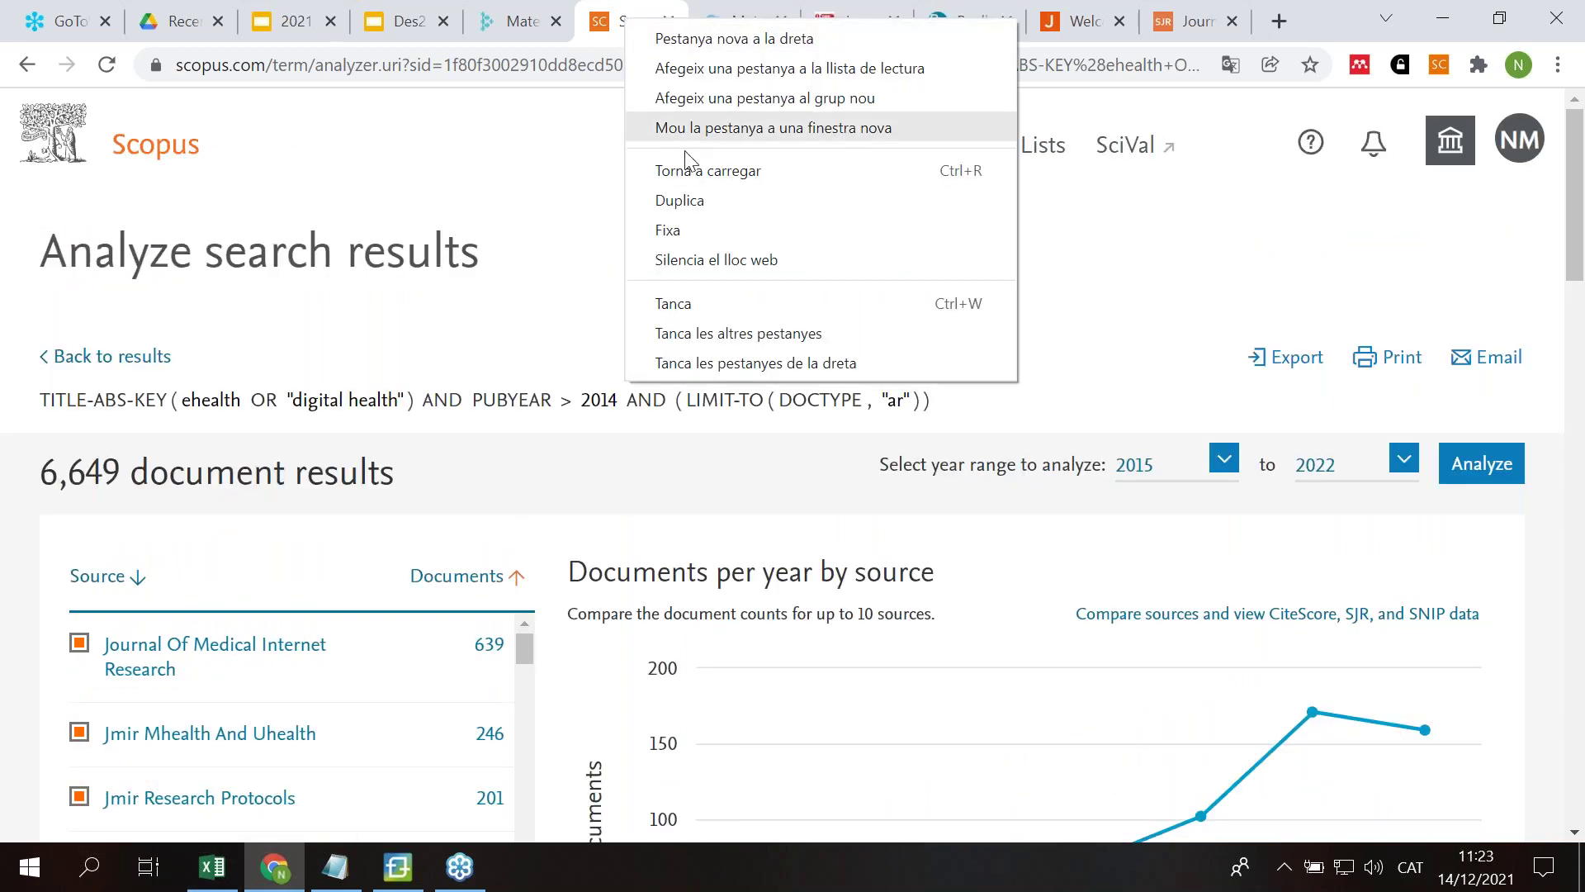
pyautogui.click(698, 201)
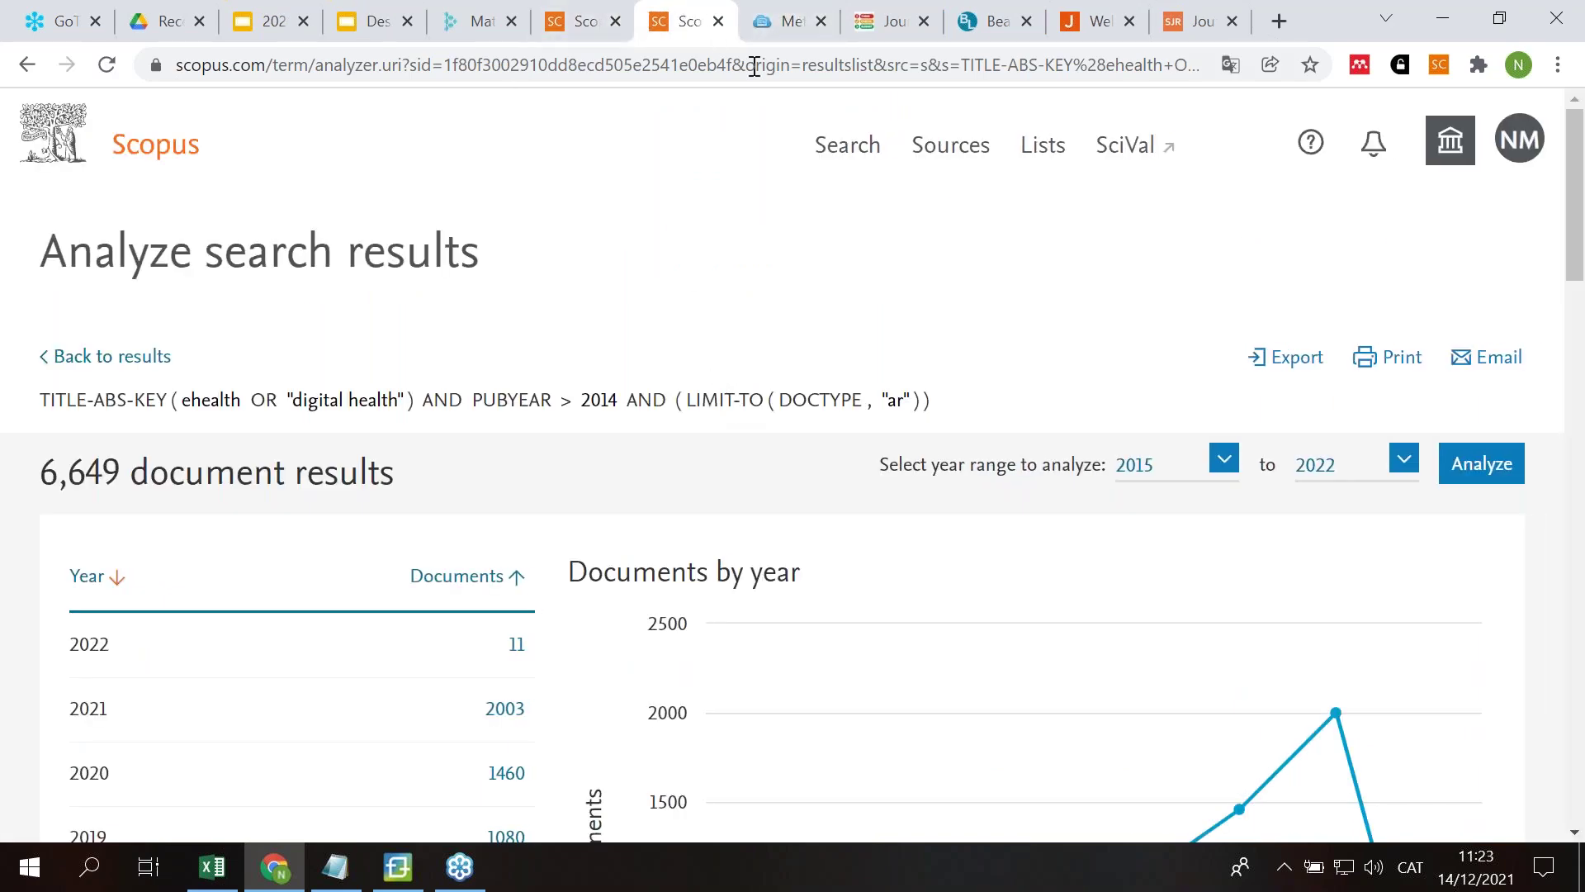
pyautogui.click(933, 161)
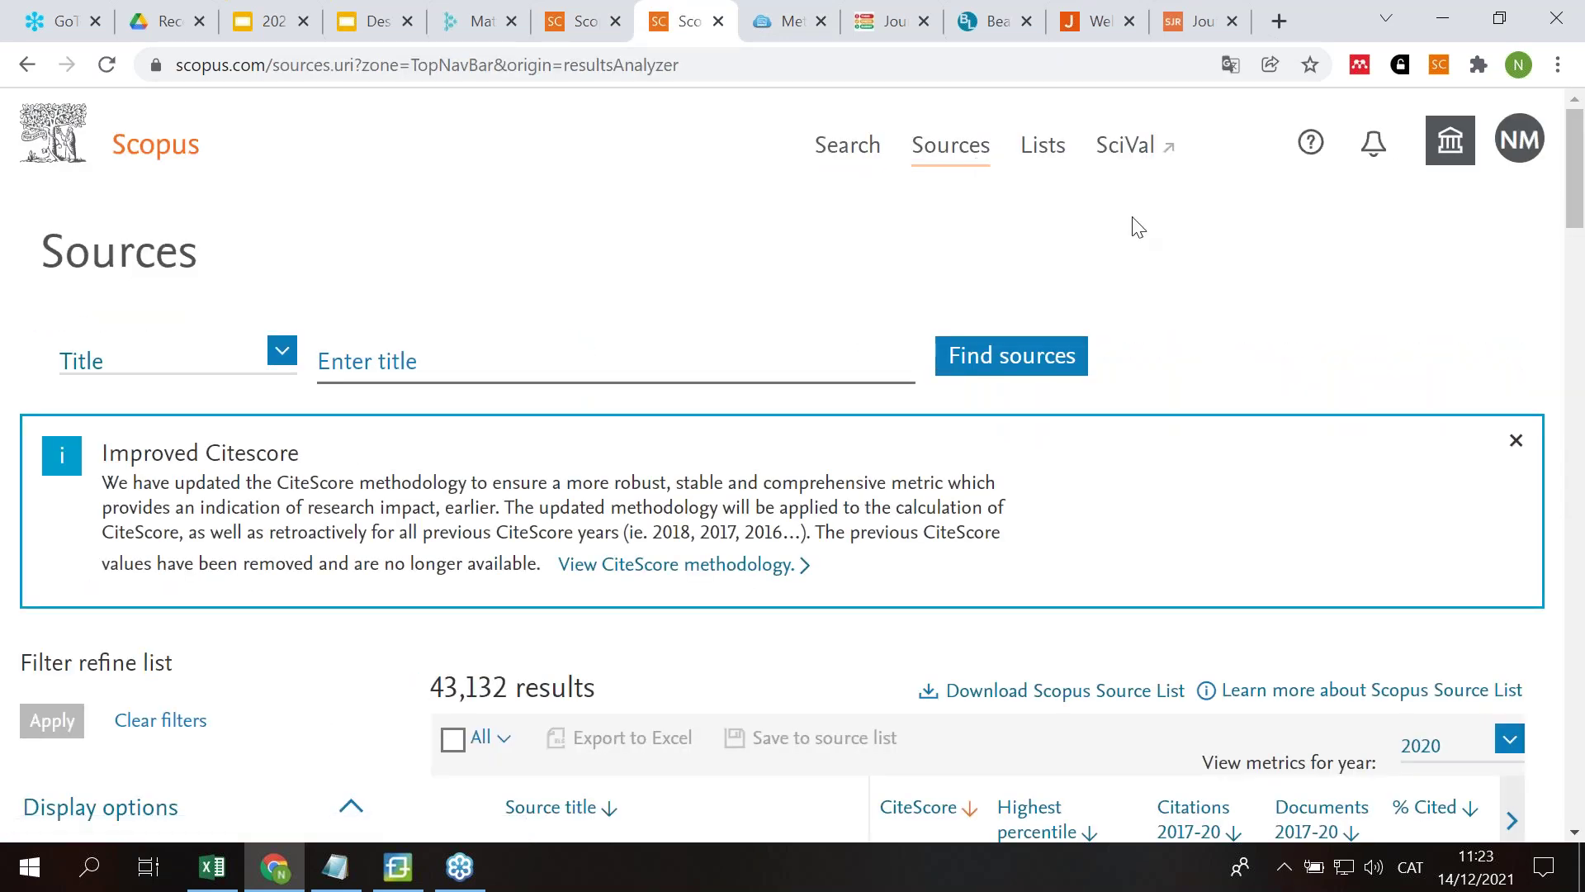
# Step: Download the Scopus source list with source titles and metrics
pyautogui.scroll(-4, 1352, 373)
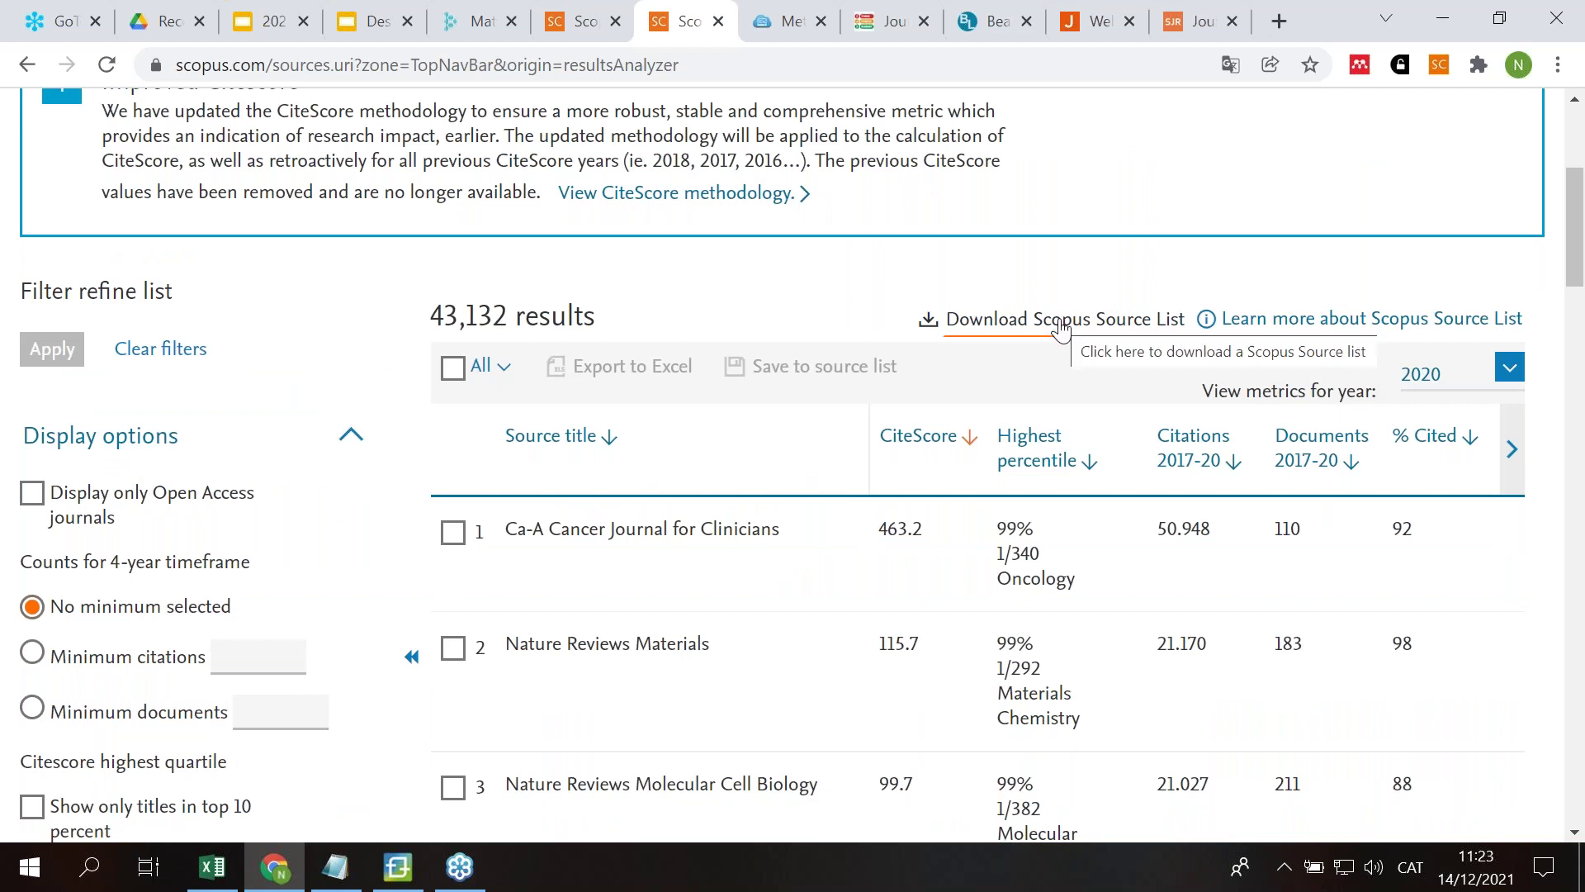
pyautogui.click(1061, 327)
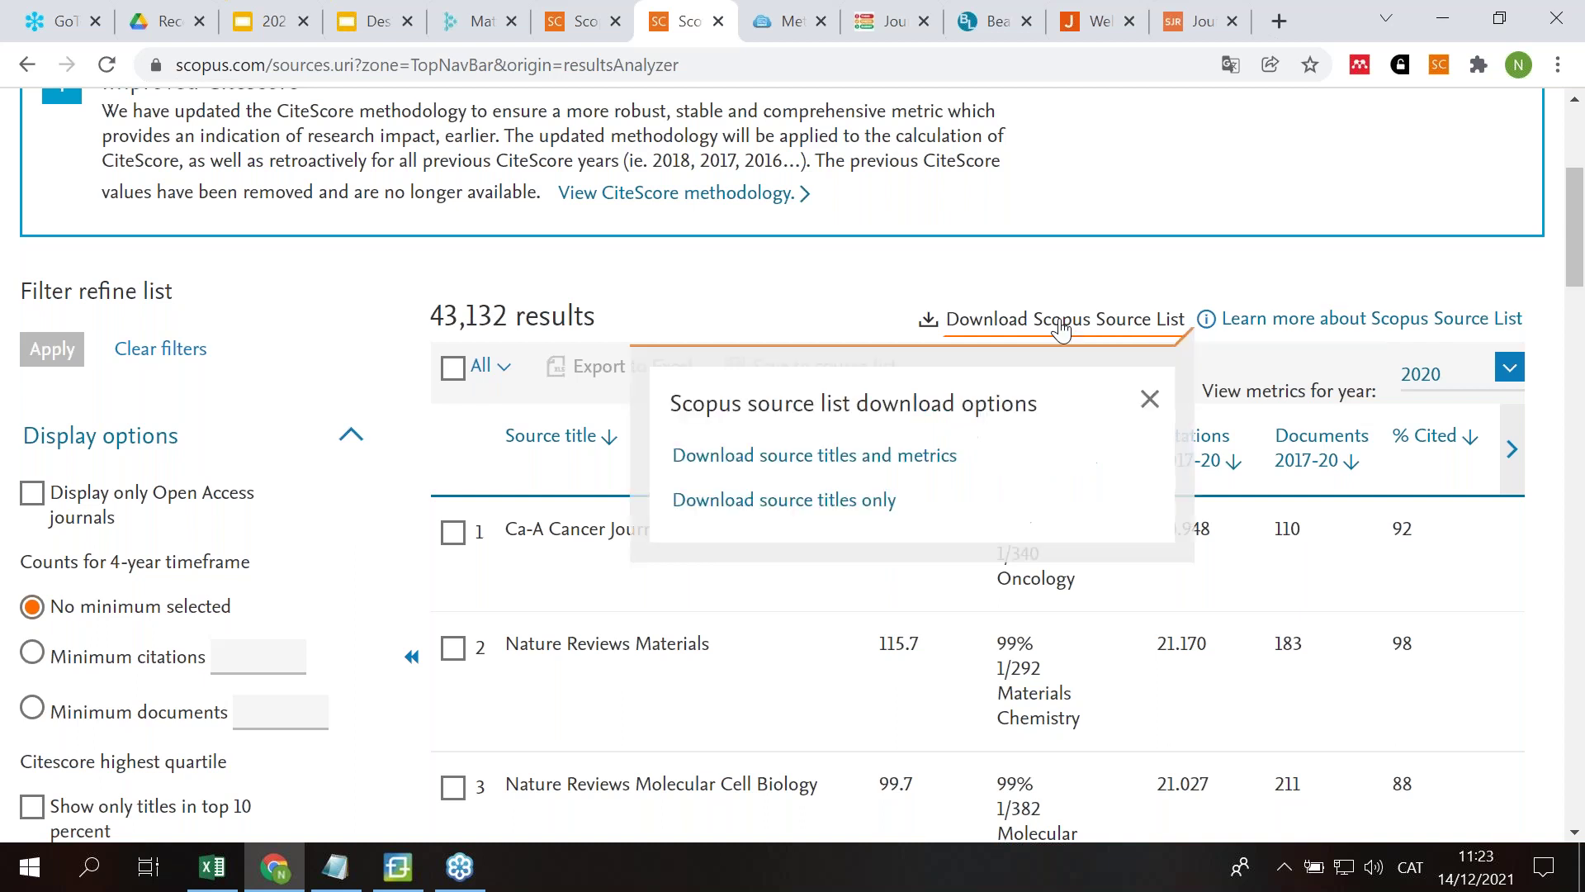
pyautogui.click(753, 457)
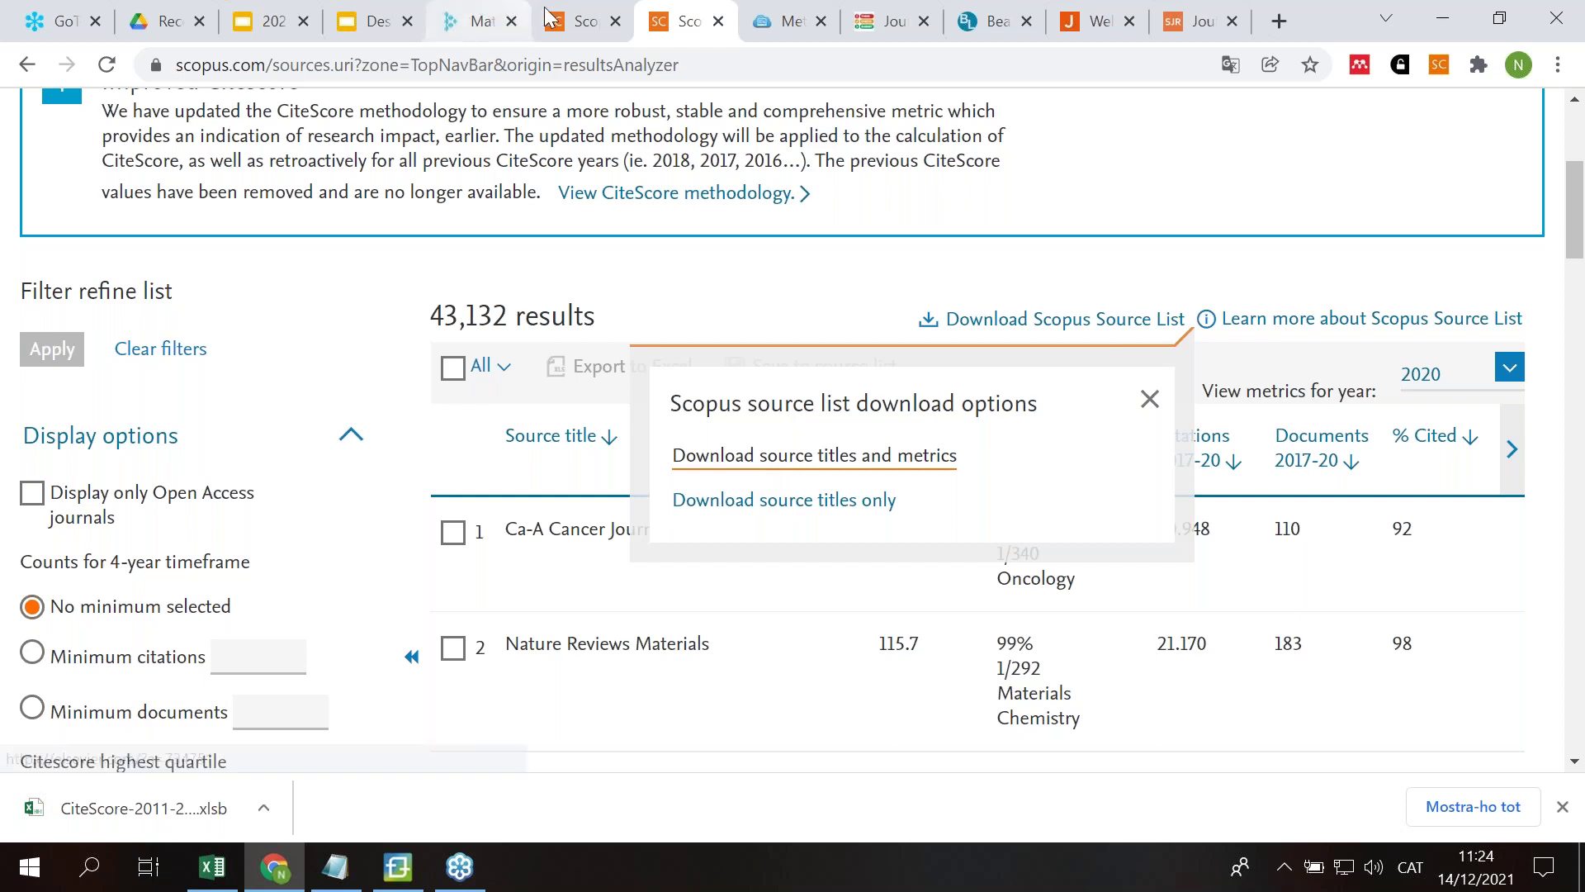
# Step: Open the downloaded CiteScore workbook in Excel and enable editing
pyautogui.click(582, 22)
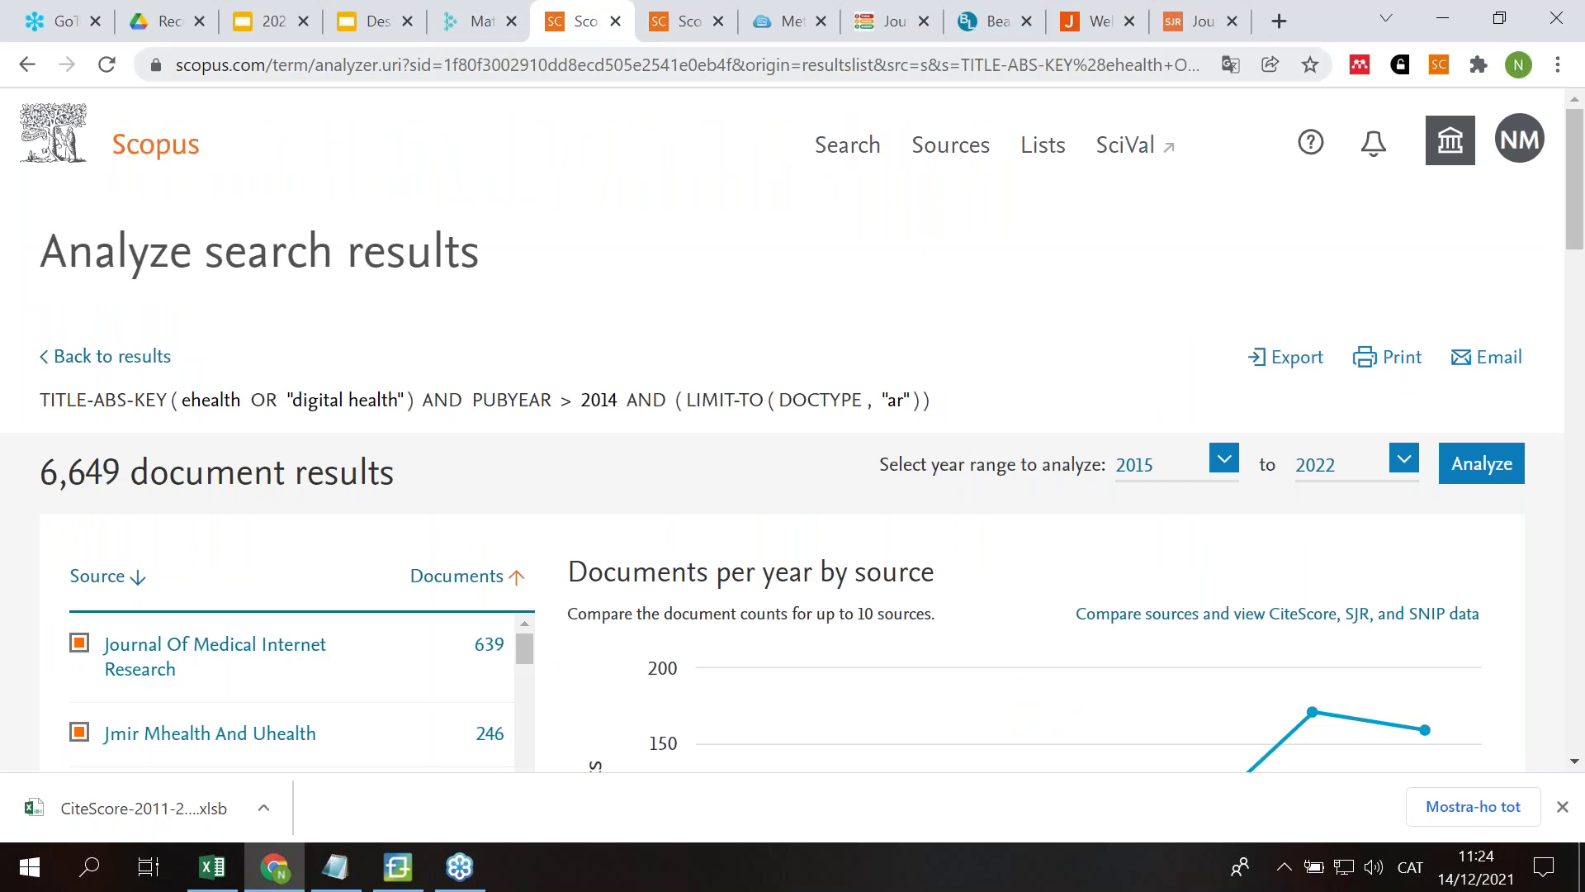
pyautogui.click(676, 25)
pyautogui.click(149, 807)
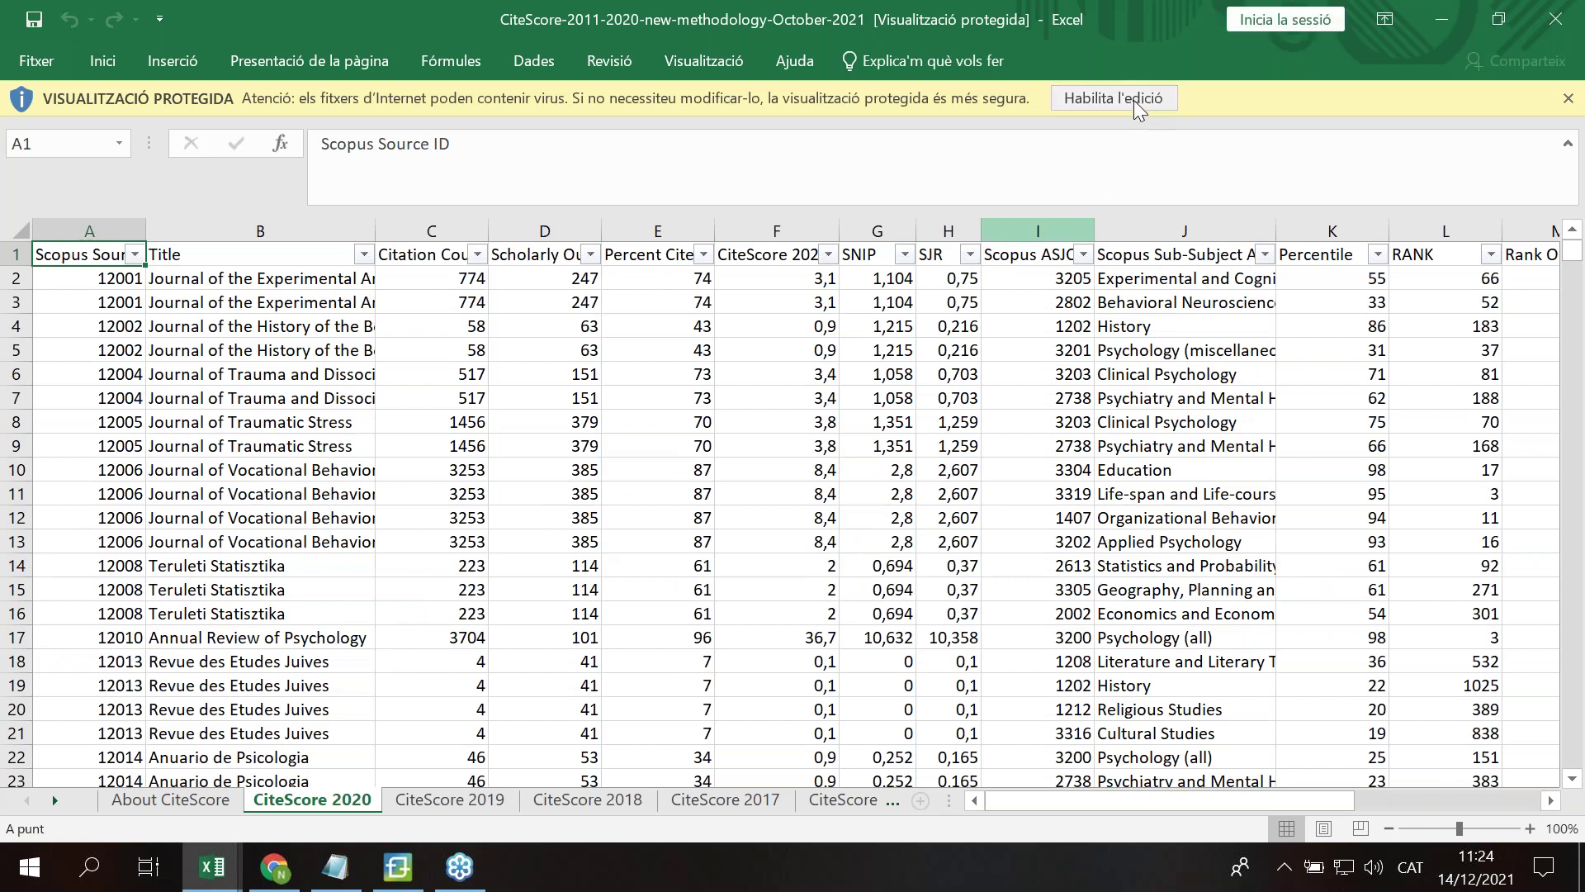
pyautogui.click(1134, 103)
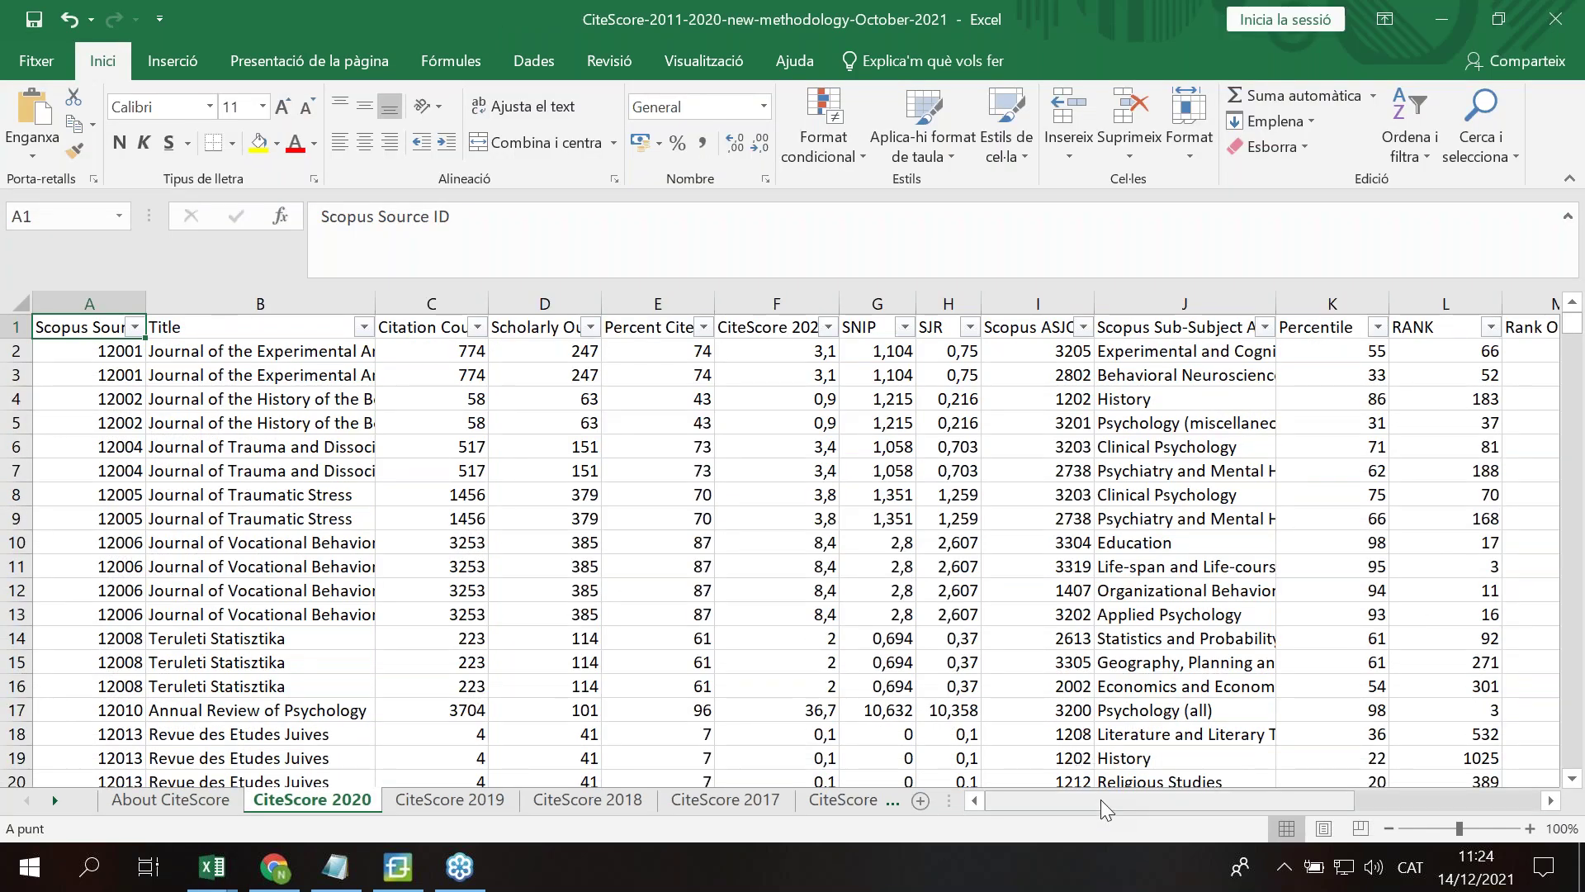
# Step: Examine the metric columns of the CiteScore 2020 sheet, check the 1000-source-results workbook, and minimize both workbooks
pyautogui.moveTo(1103, 799); pyautogui.dragTo(1384, 805)
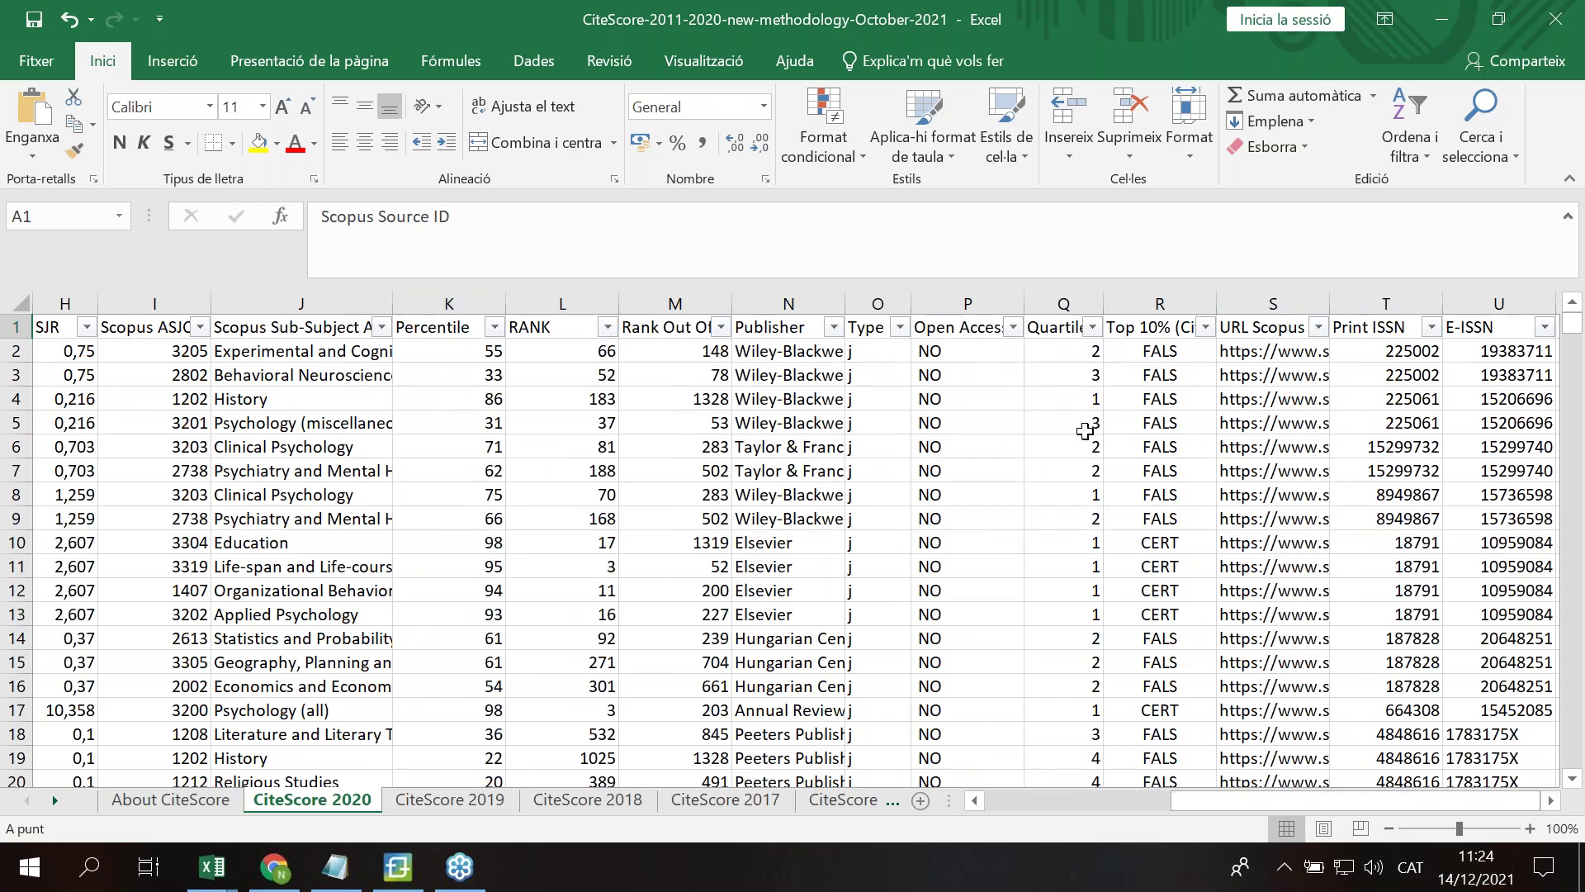
pyautogui.moveTo(1202, 808); pyautogui.dragTo(363, 710)
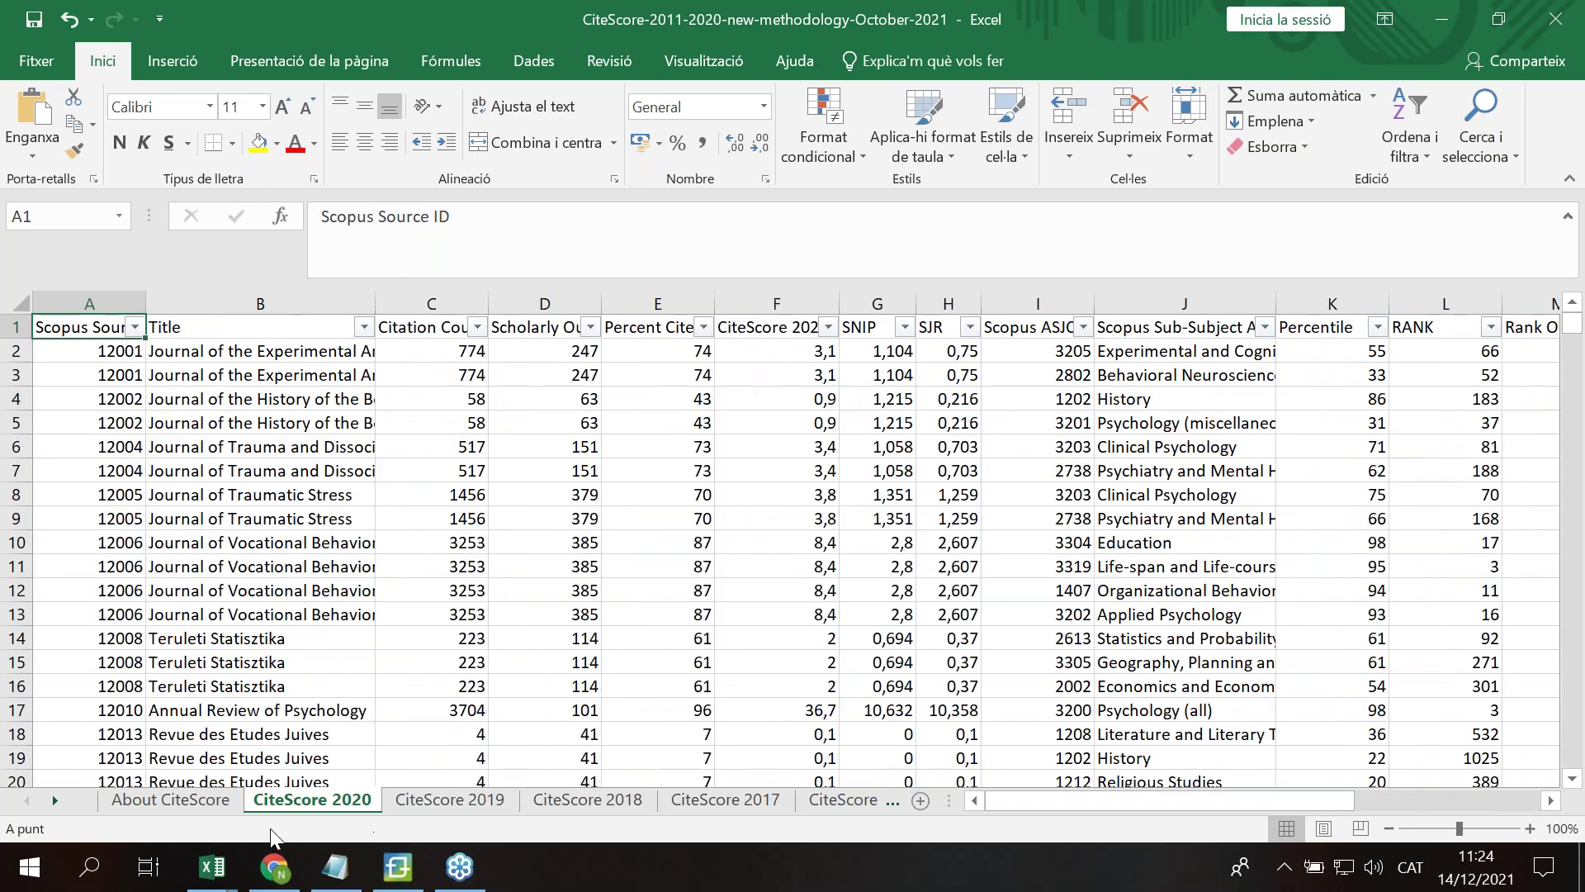
pyautogui.moveTo(212, 868)
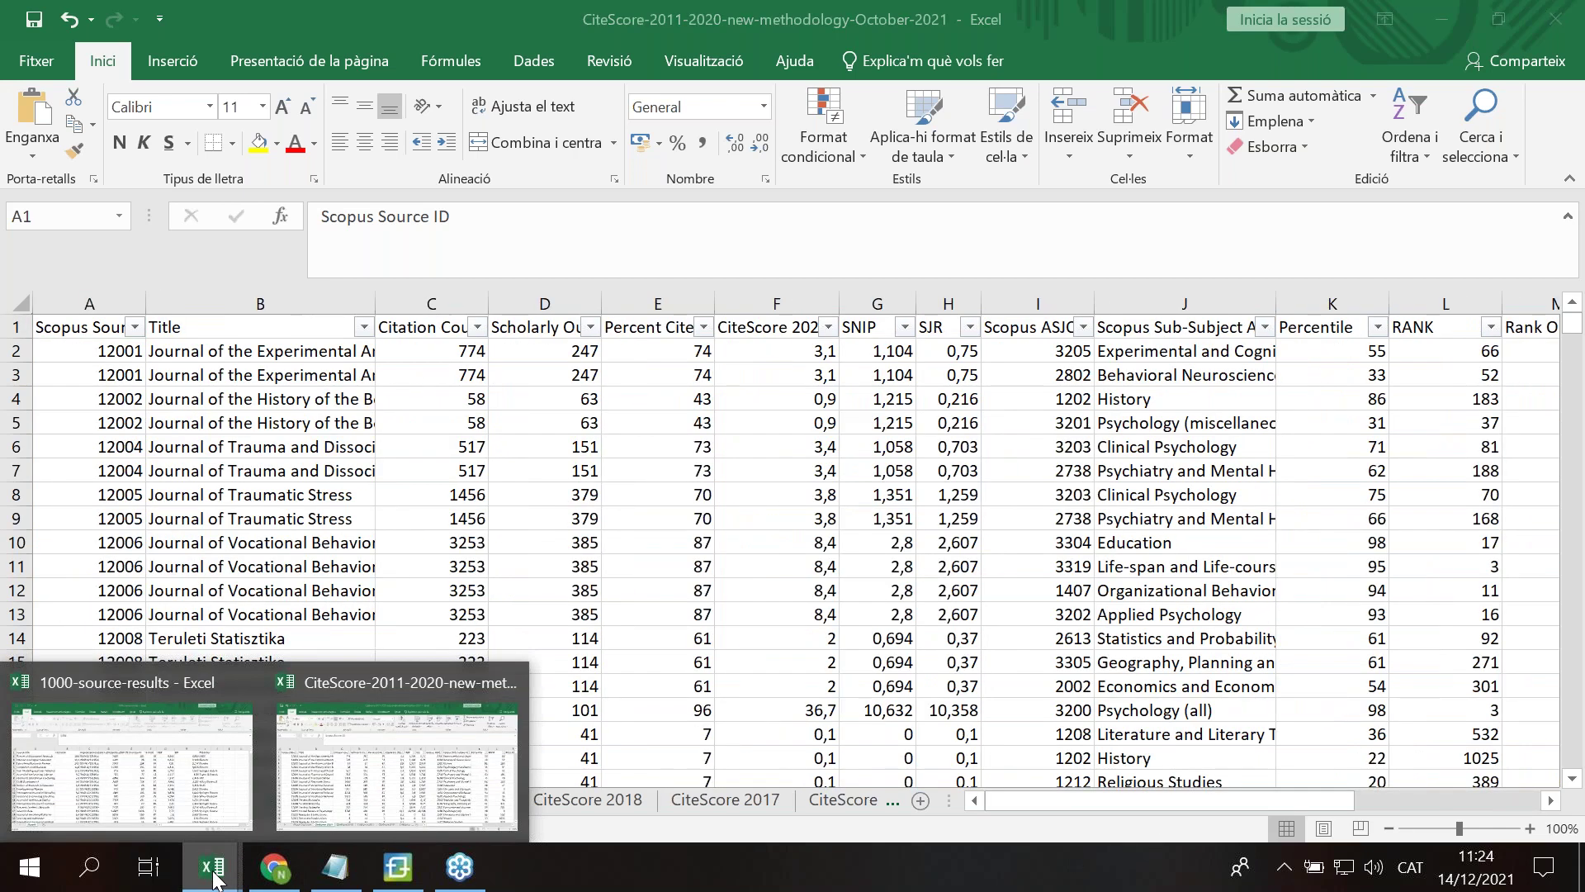
pyautogui.click(181, 813)
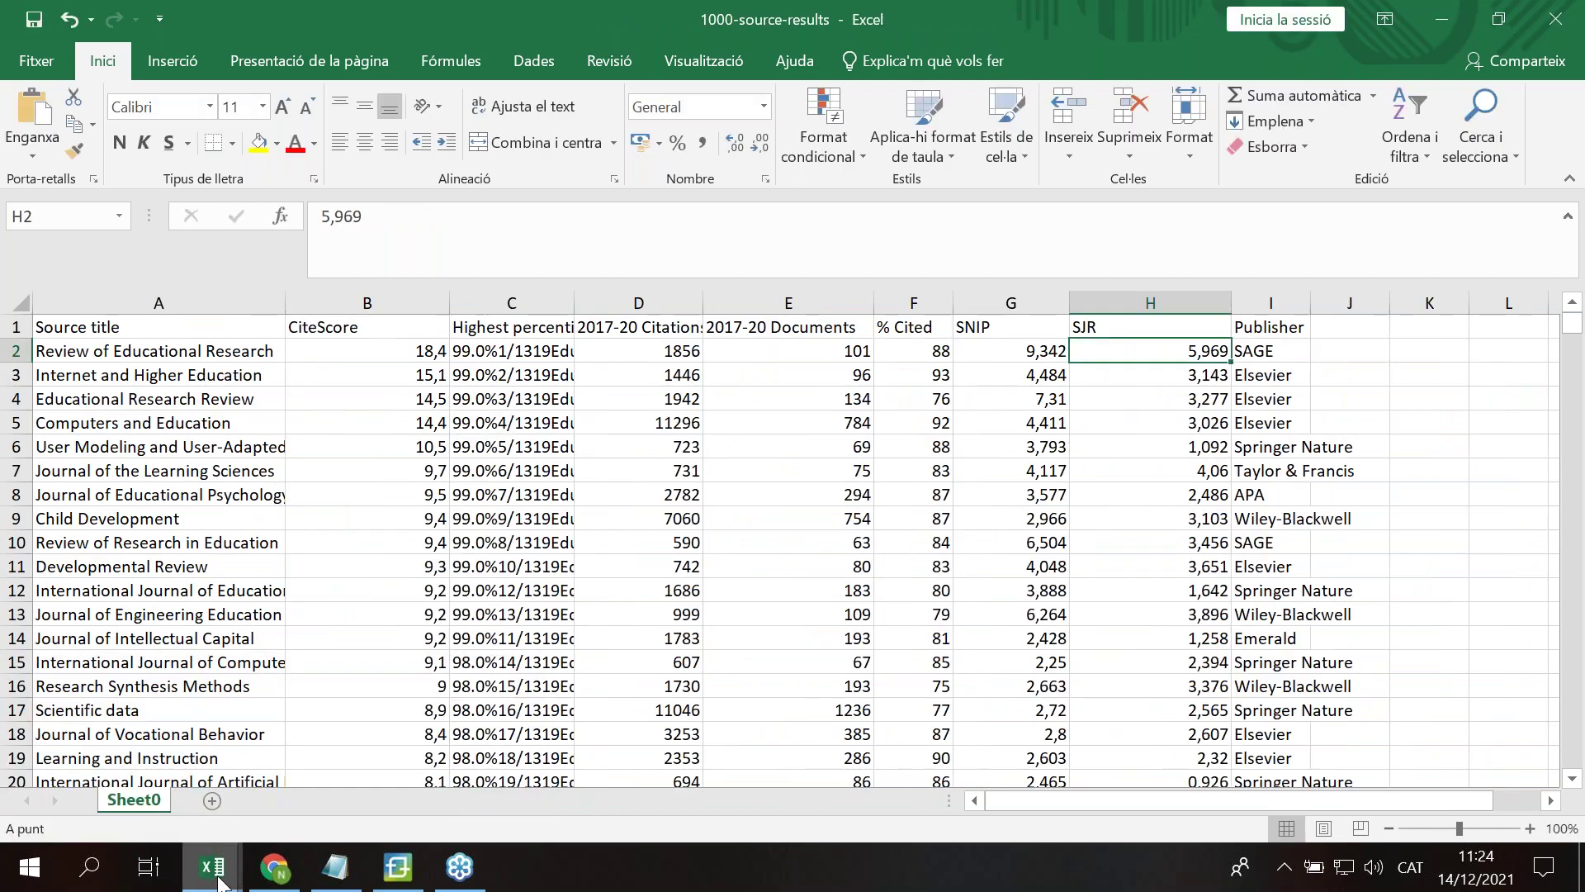
pyautogui.click(1460, 15)
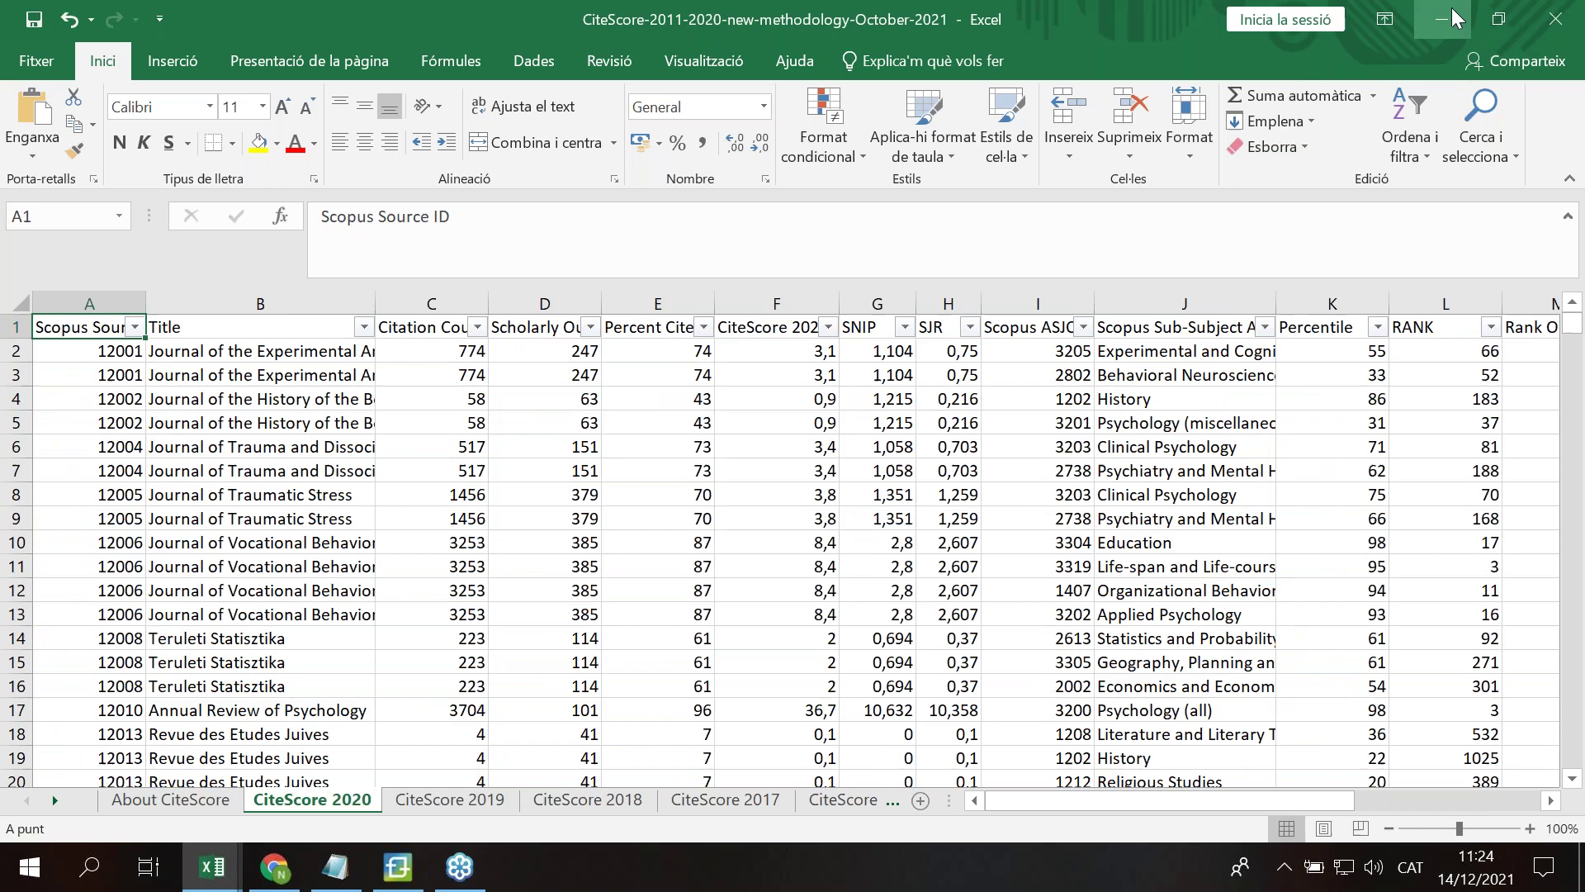
pyautogui.click(1450, 15)
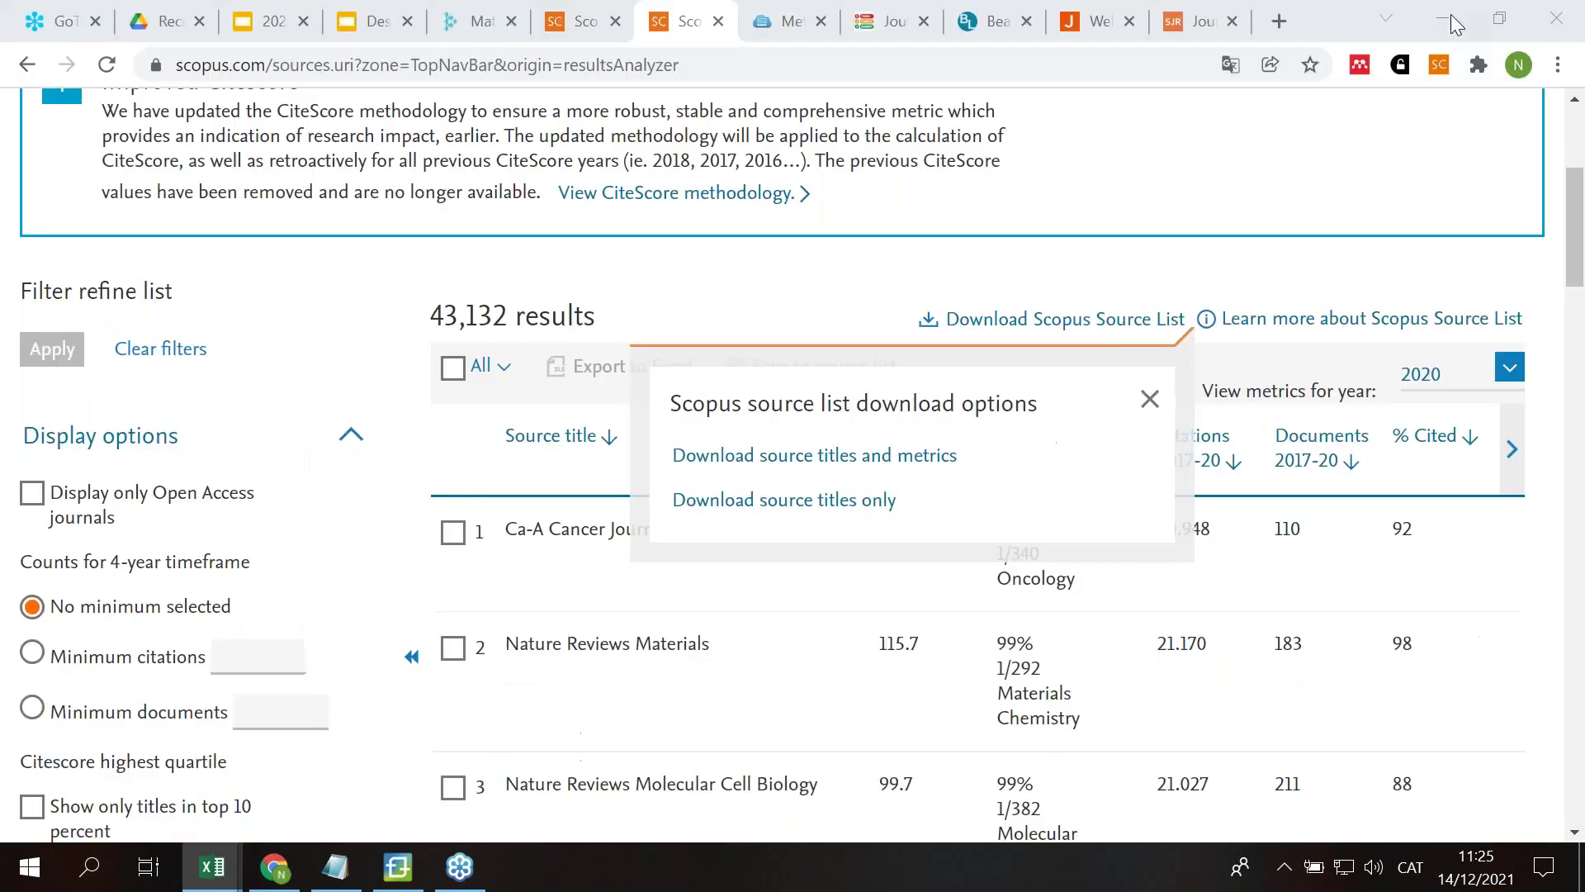
# Step: Switch to the SCImago journal rankings in the browser and review the Education category for 2020
pyautogui.click(1176, 28)
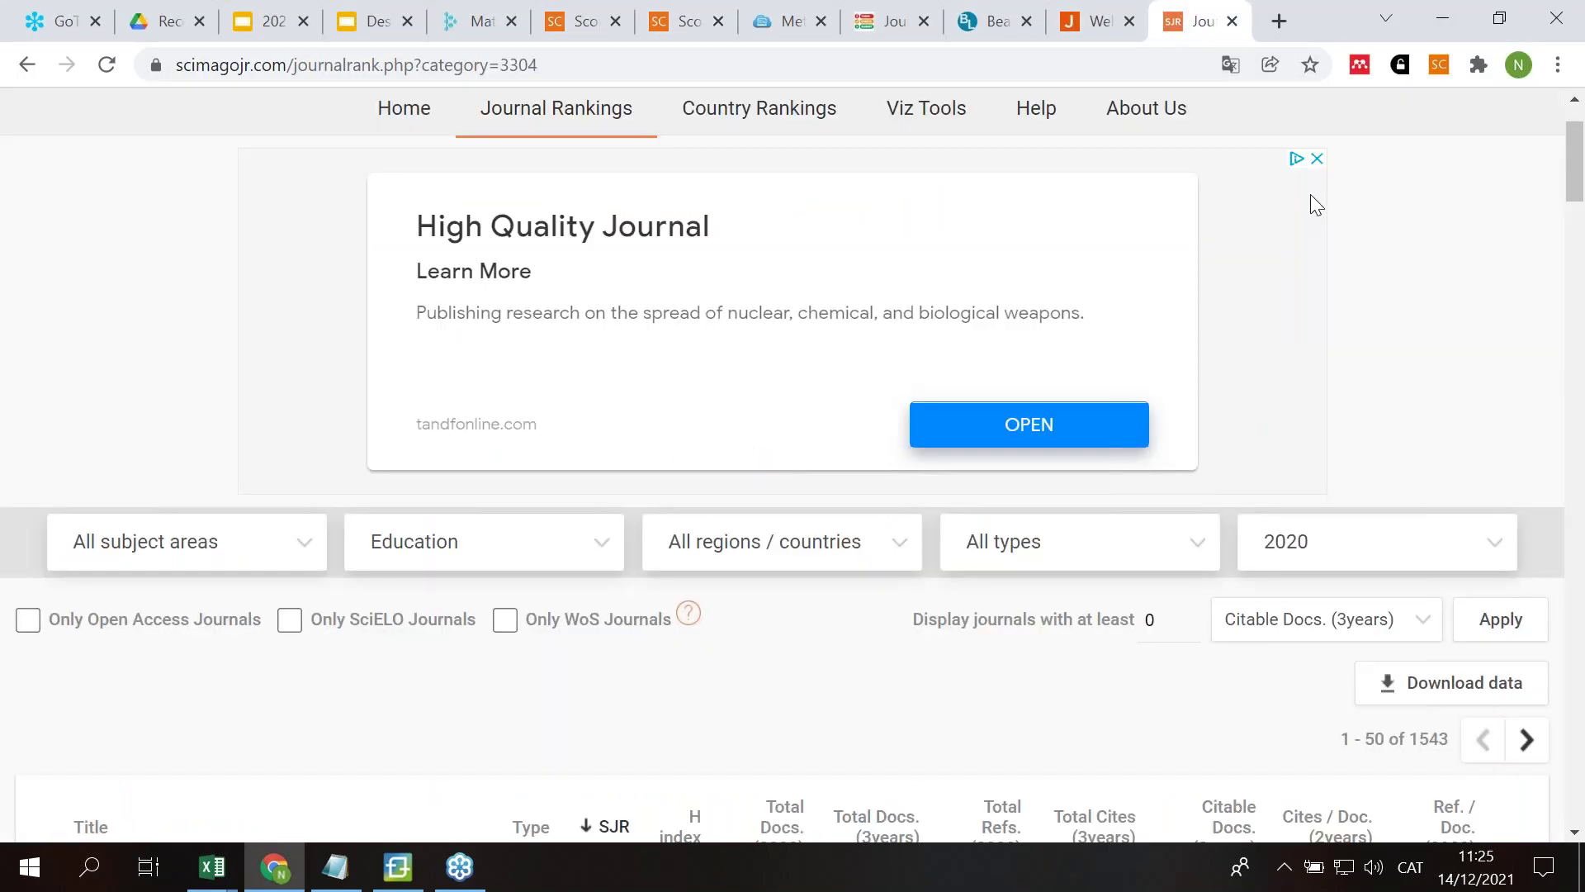
pyautogui.scroll(-3, 1415, 541)
pyautogui.scroll(-1, 1415, 542)
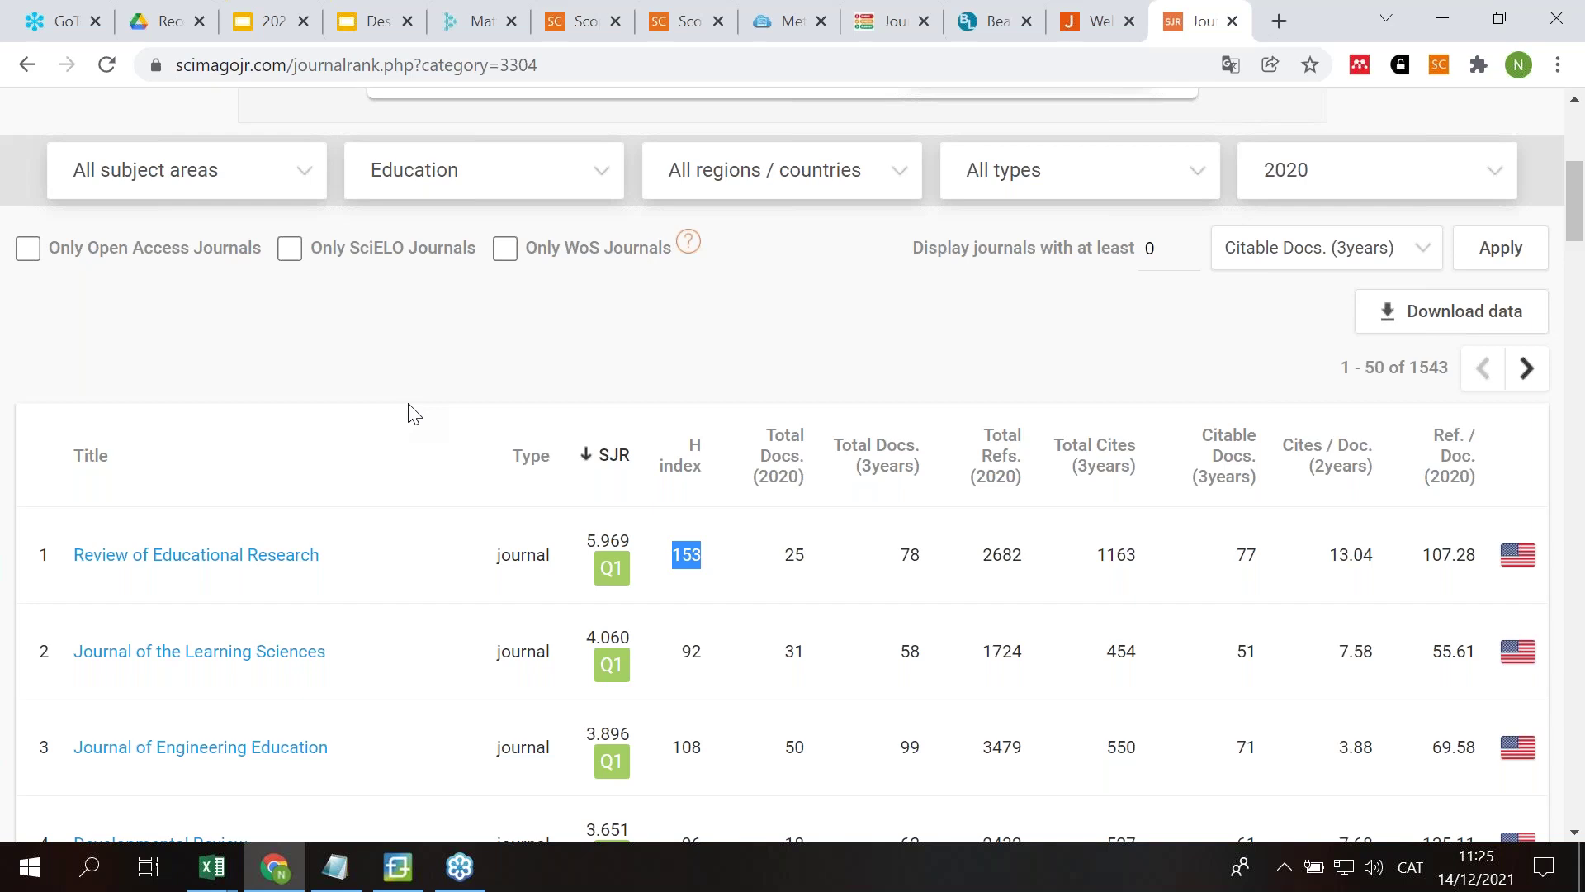
# Step: Return to the Scopus results analysis and look through the full list of sources ordered by document count
pyautogui.click(562, 30)
pyautogui.scroll(-4, 441, 453)
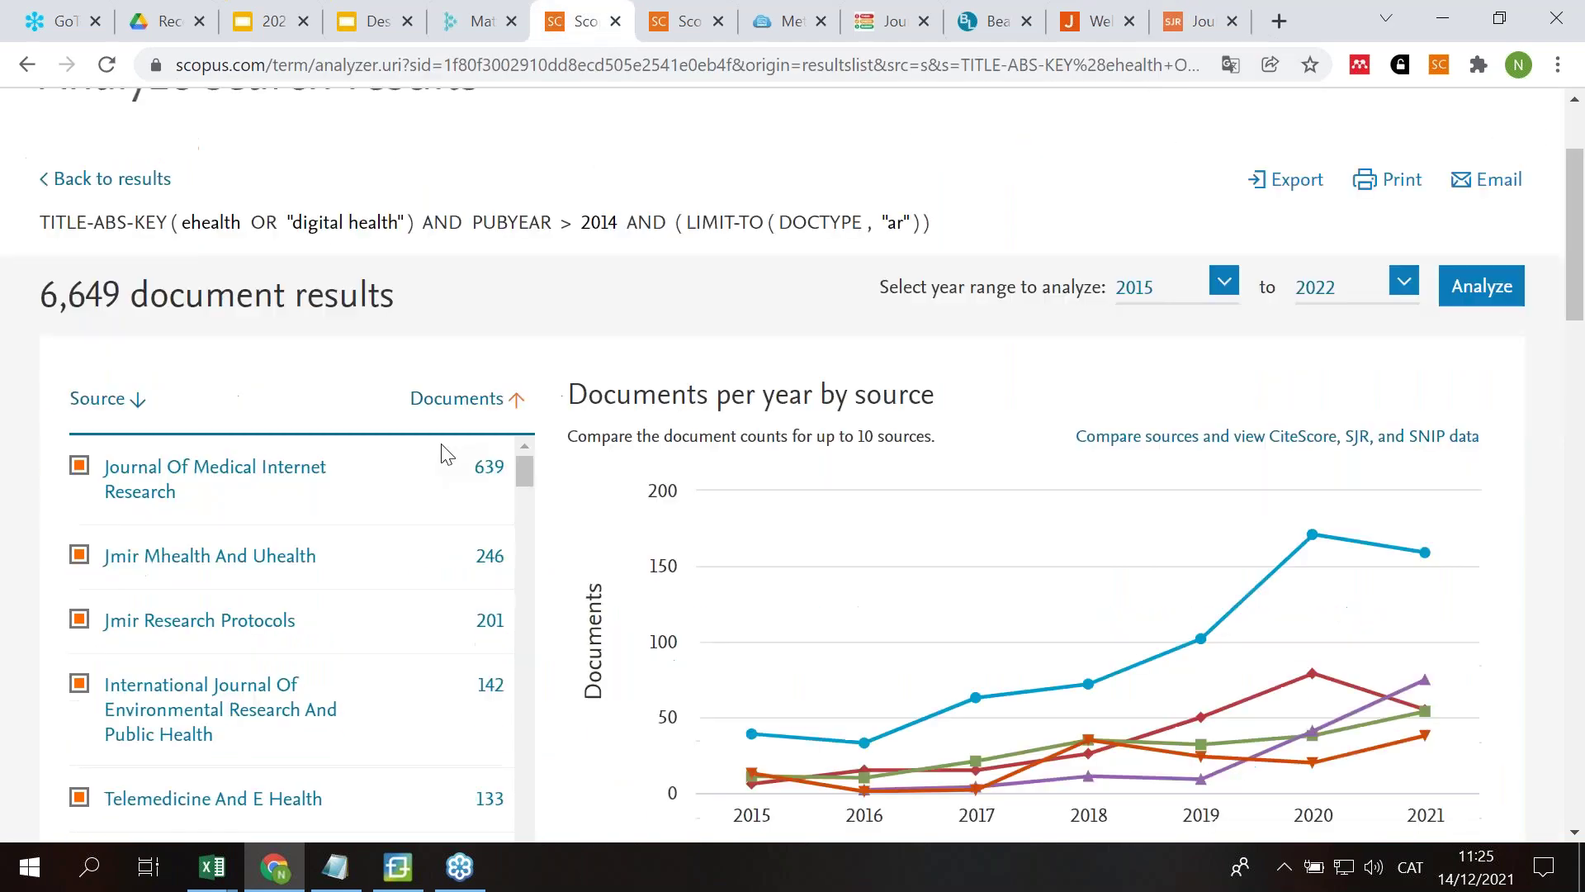
pyautogui.scroll(-3, 306, 354)
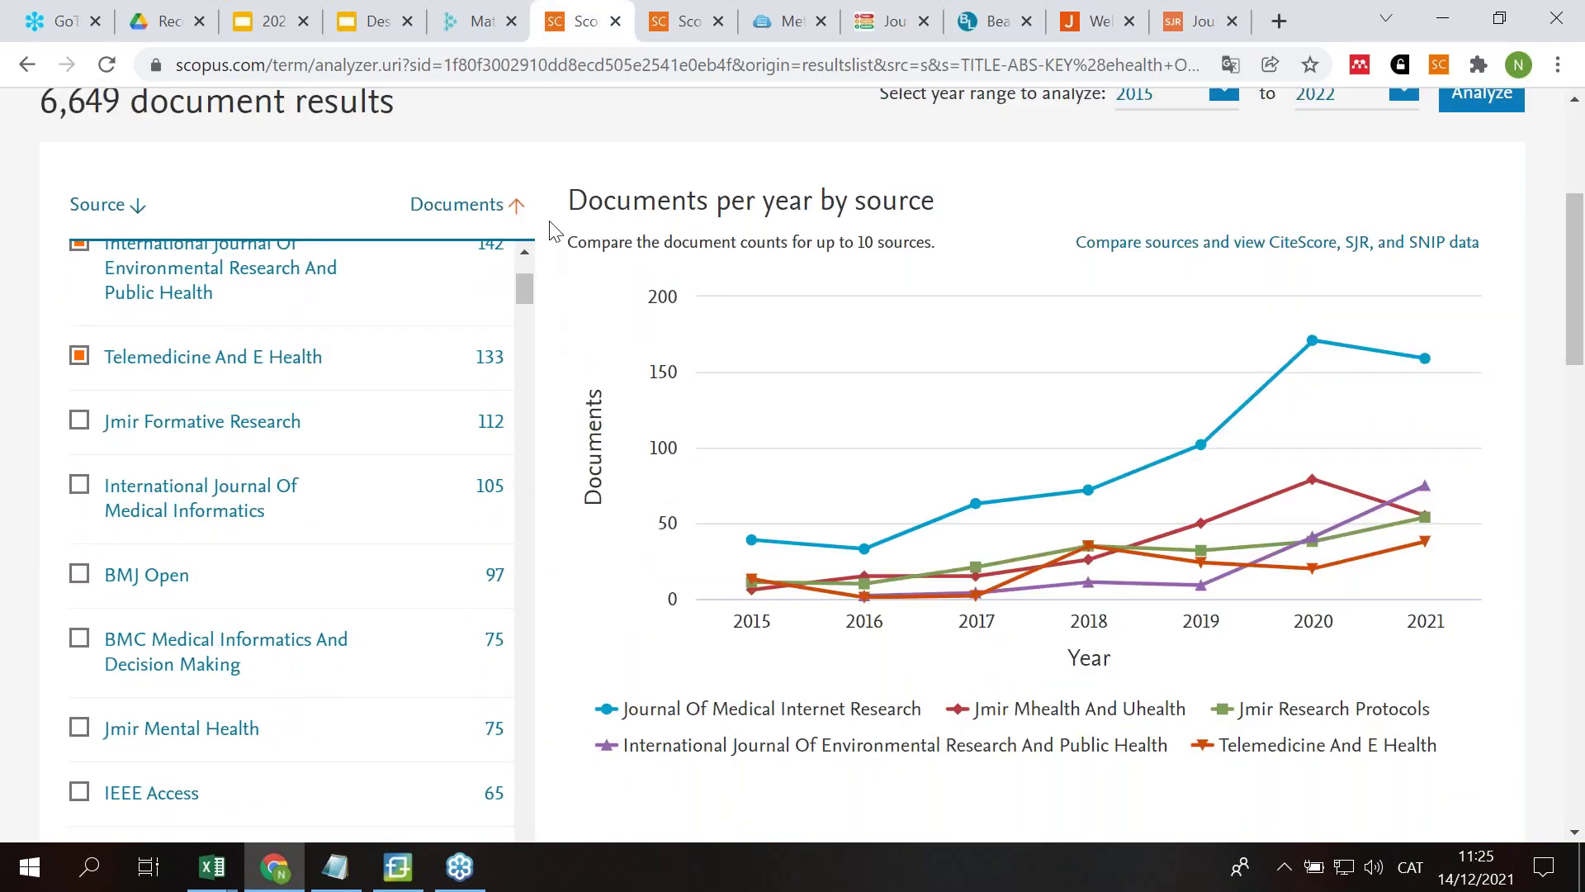
pyautogui.scroll(-6, 555, 188)
pyautogui.scroll(5, 555, 184)
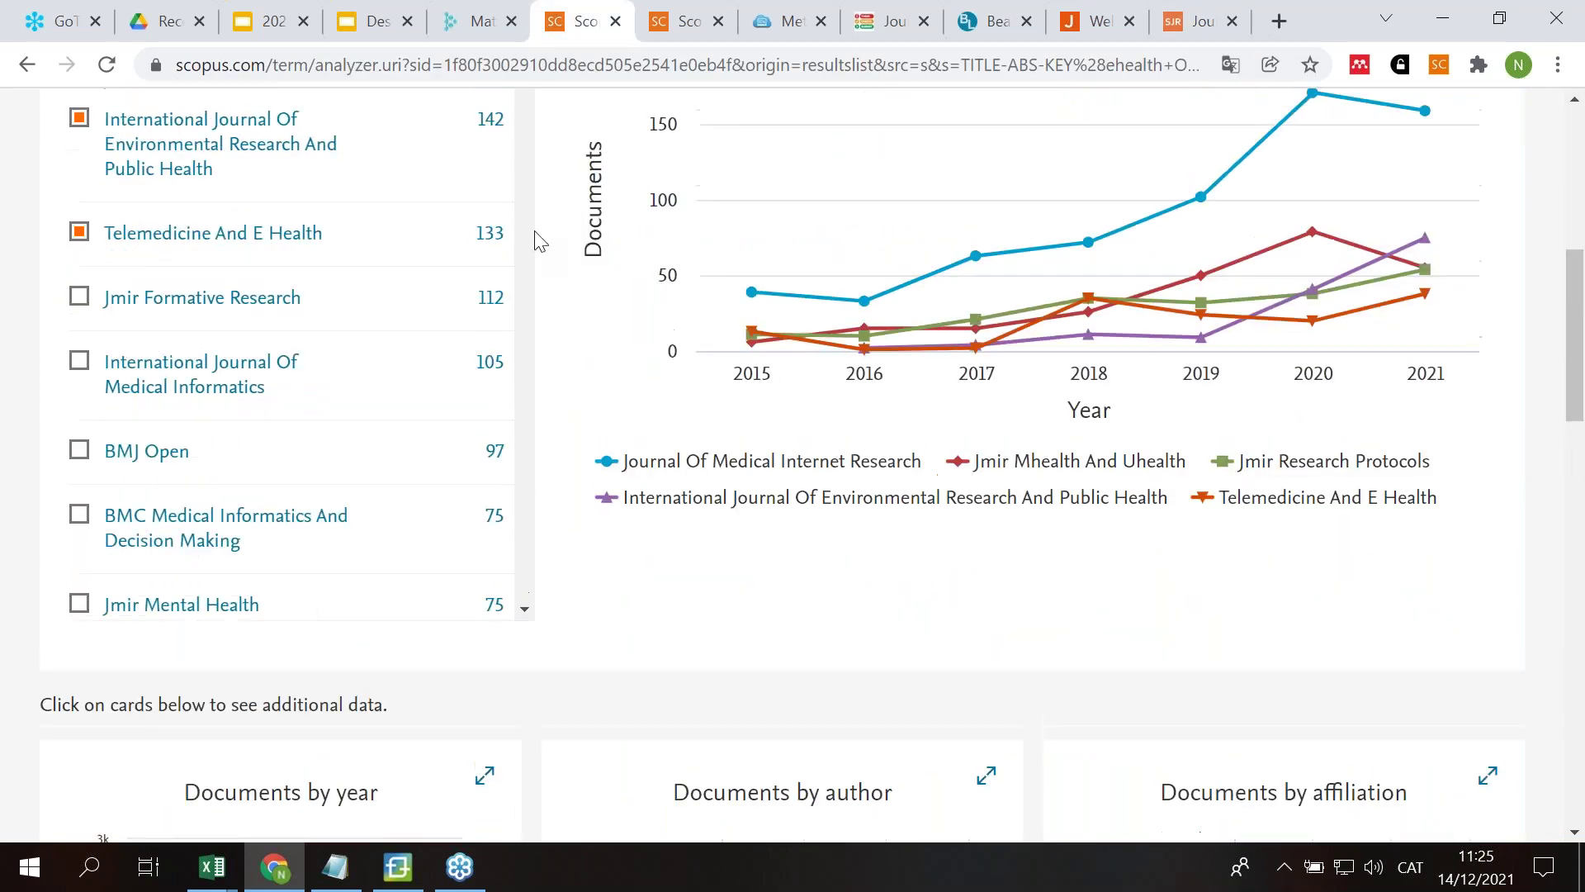
pyautogui.scroll(6, 538, 272)
pyautogui.moveTo(525, 521); pyautogui.dragTo(520, 756)
pyautogui.scroll(-7, 556, 612)
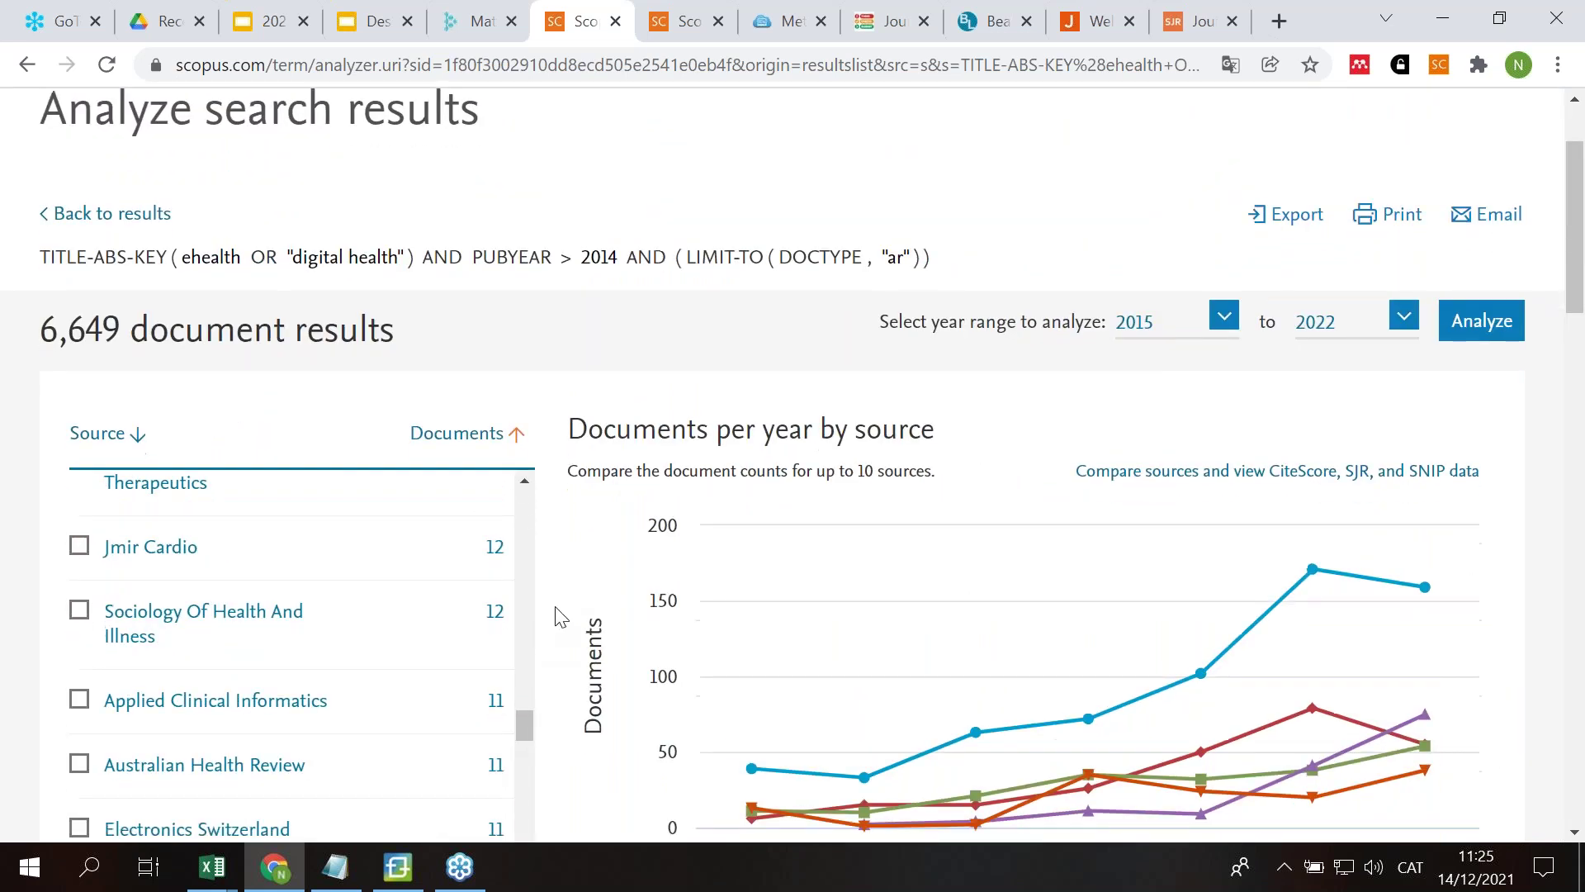
pyautogui.moveTo(525, 128); pyautogui.dragTo(525, 460)
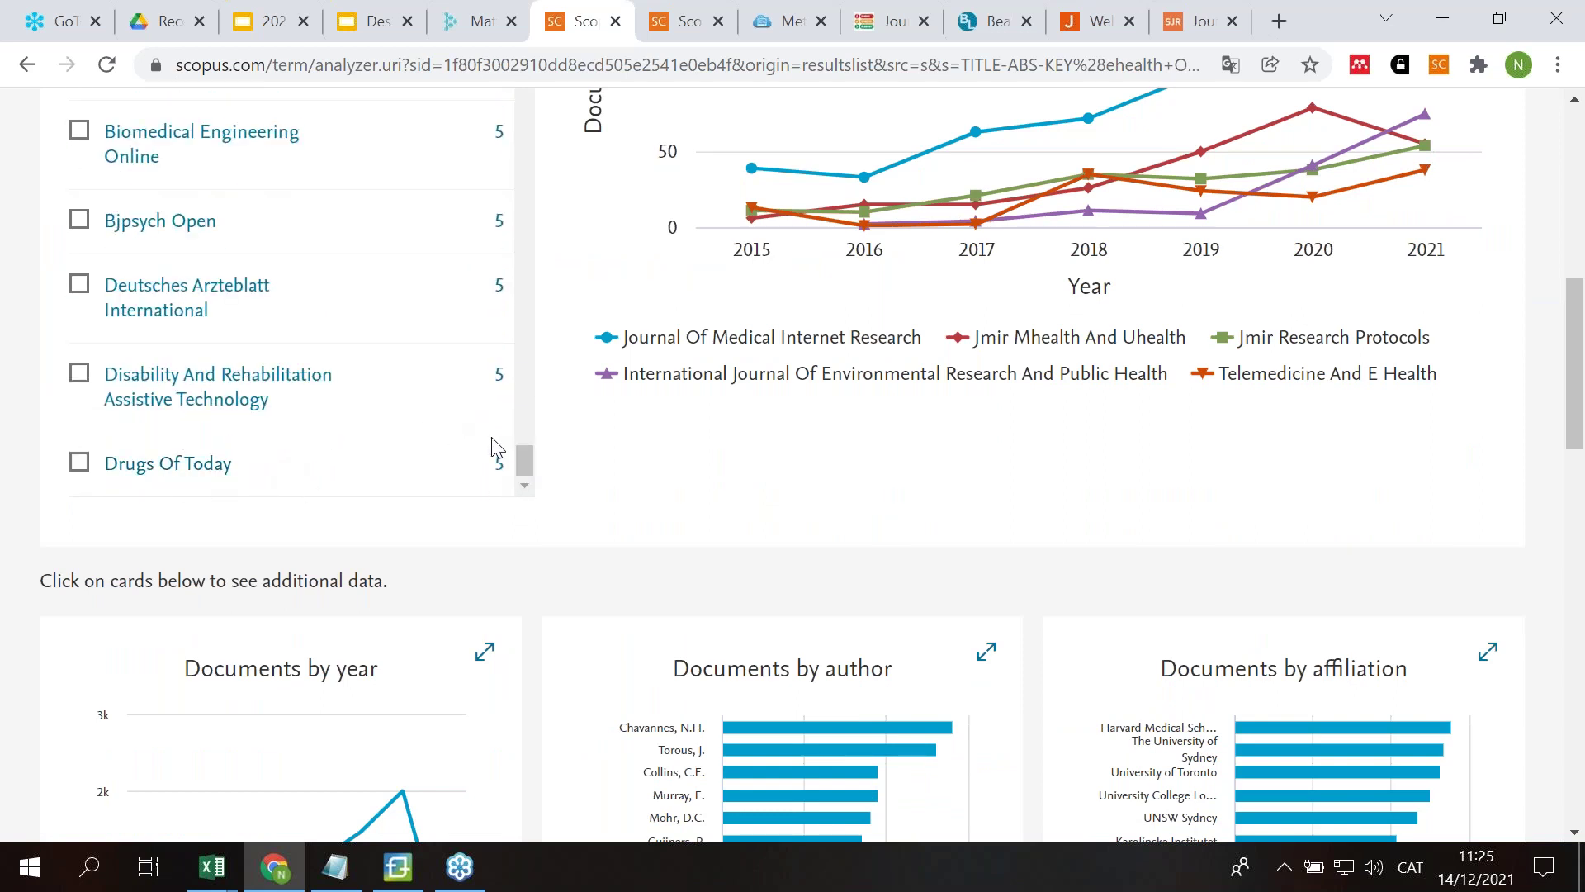
pyautogui.moveTo(525, 467); pyautogui.dragTo(525, 108)
pyautogui.scroll(5, 607, 339)
pyautogui.moveTo(523, 561); pyautogui.dragTo(536, 376)
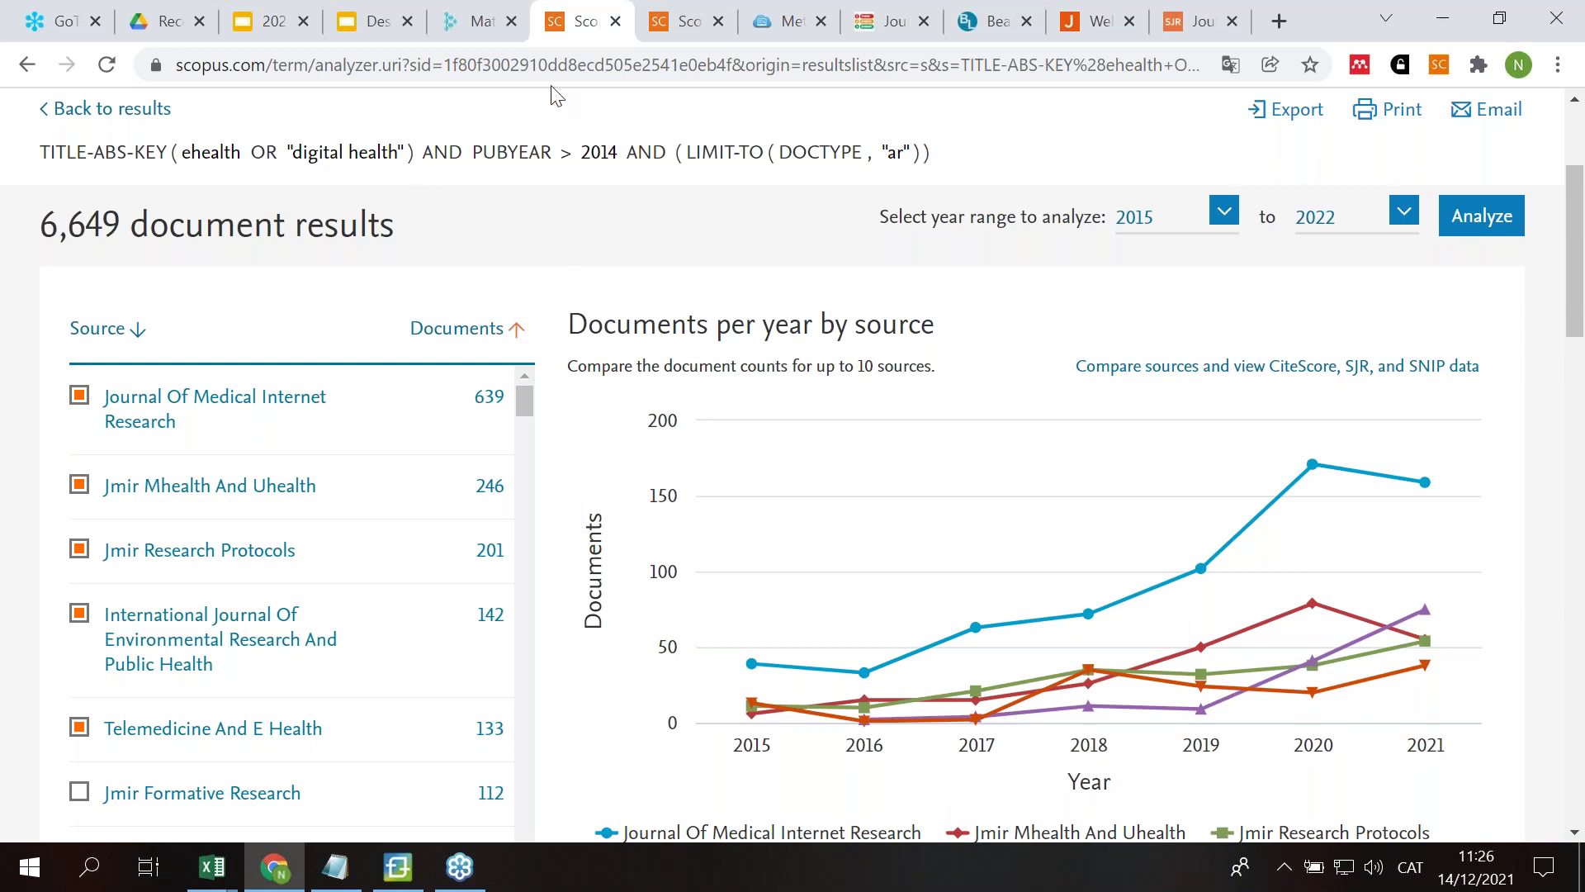
# Step: From the Scopus LibGuide Metrics page, find the research metrics quick reference tool and open its PDF
pyautogui.click(765, 24)
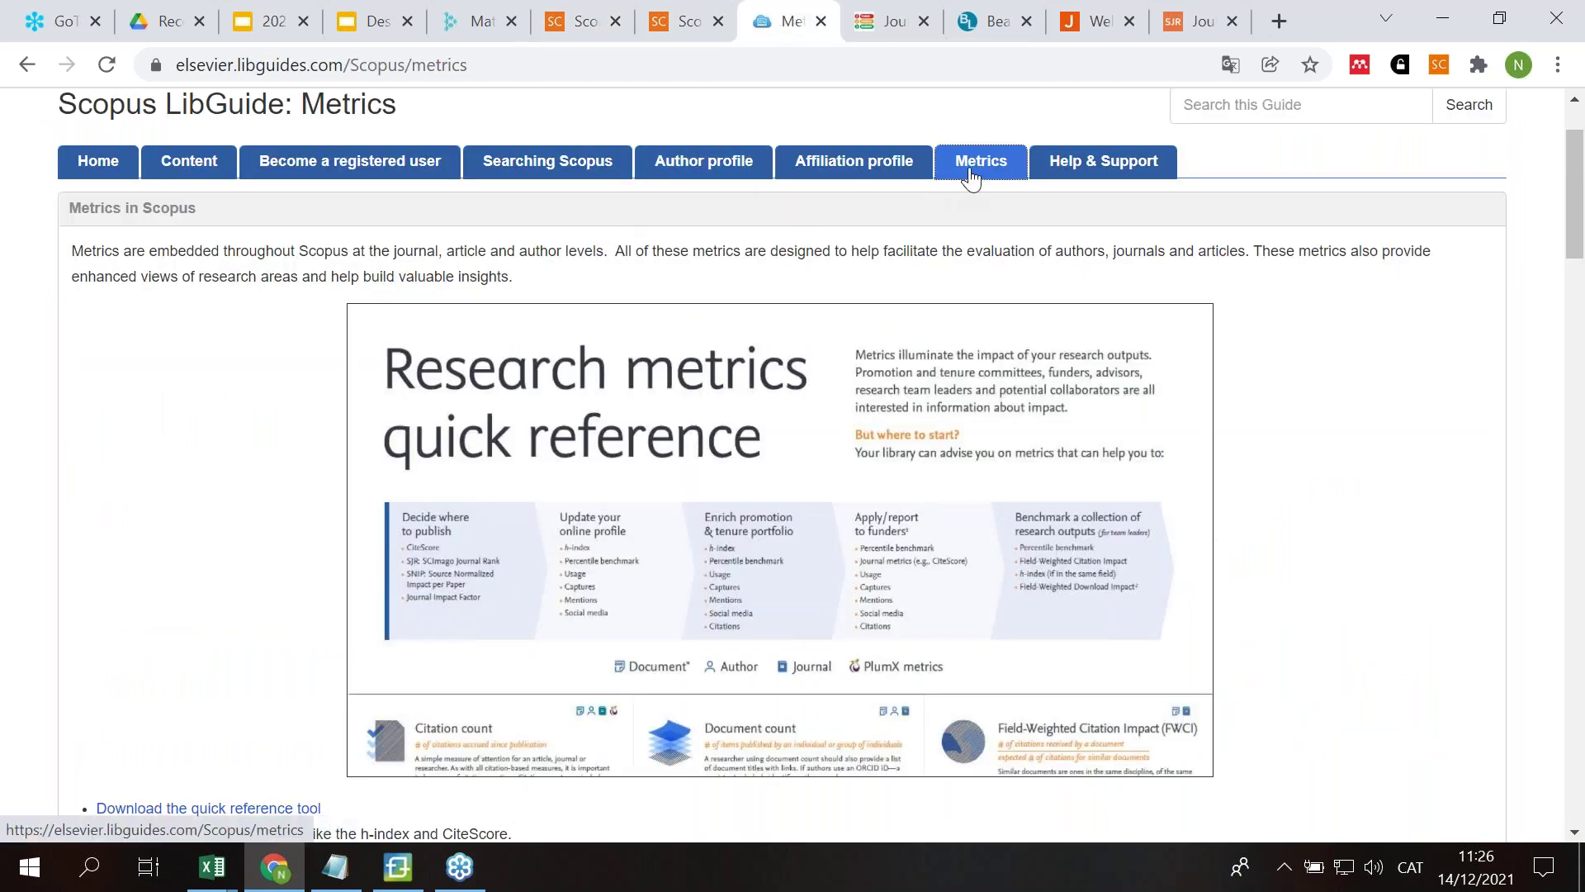
pyautogui.scroll(-6, 1321, 520)
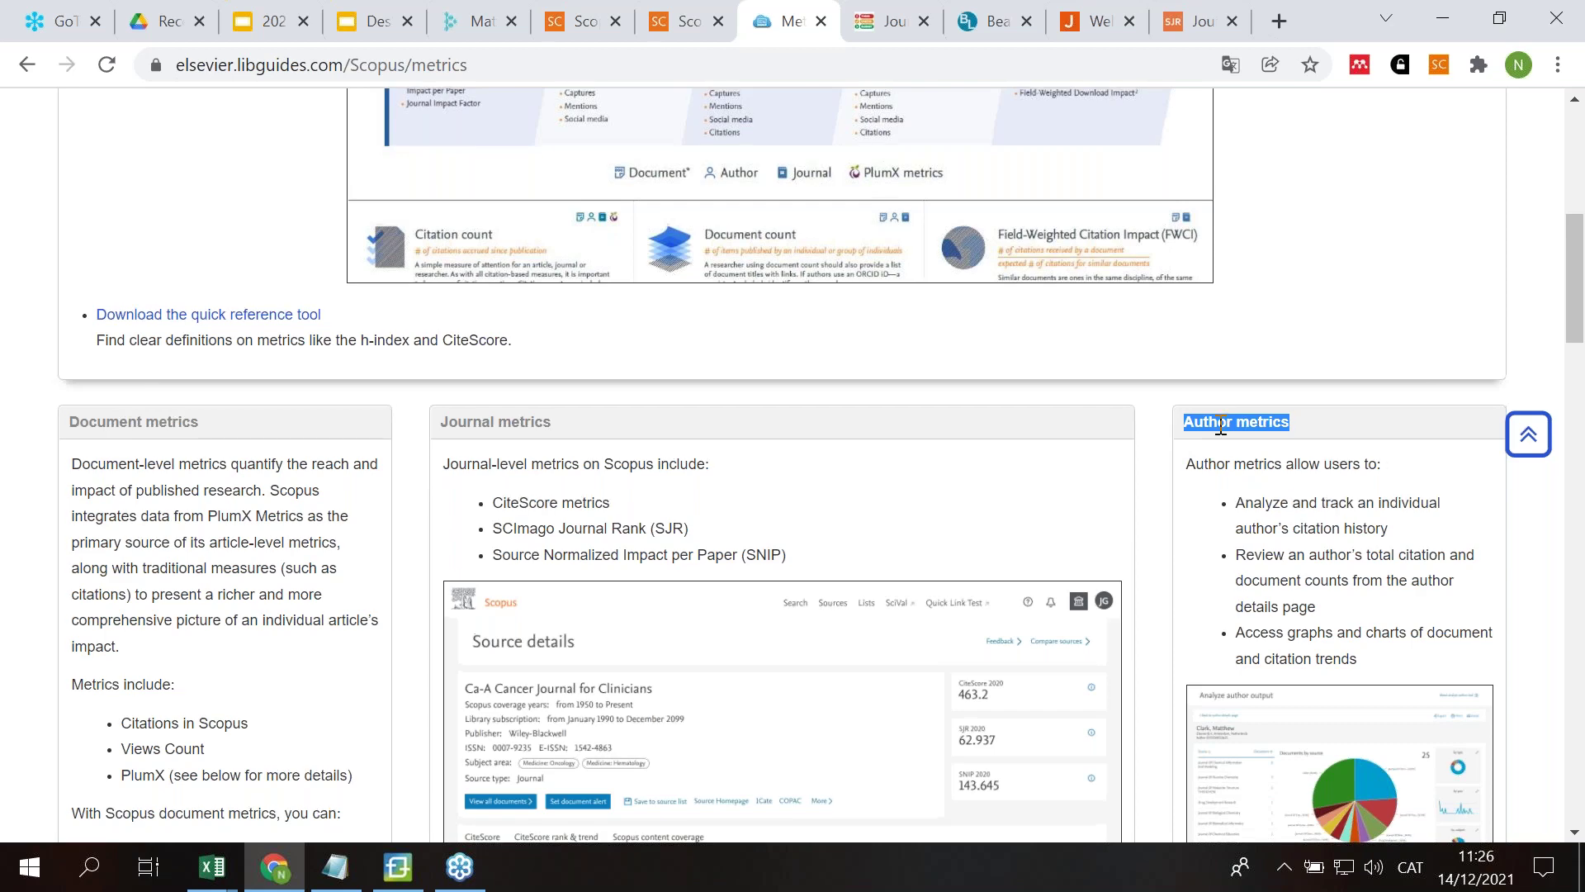
pyautogui.scroll(6, 1221, 425)
pyautogui.scroll(-3, 182, 569)
pyautogui.click(182, 565)
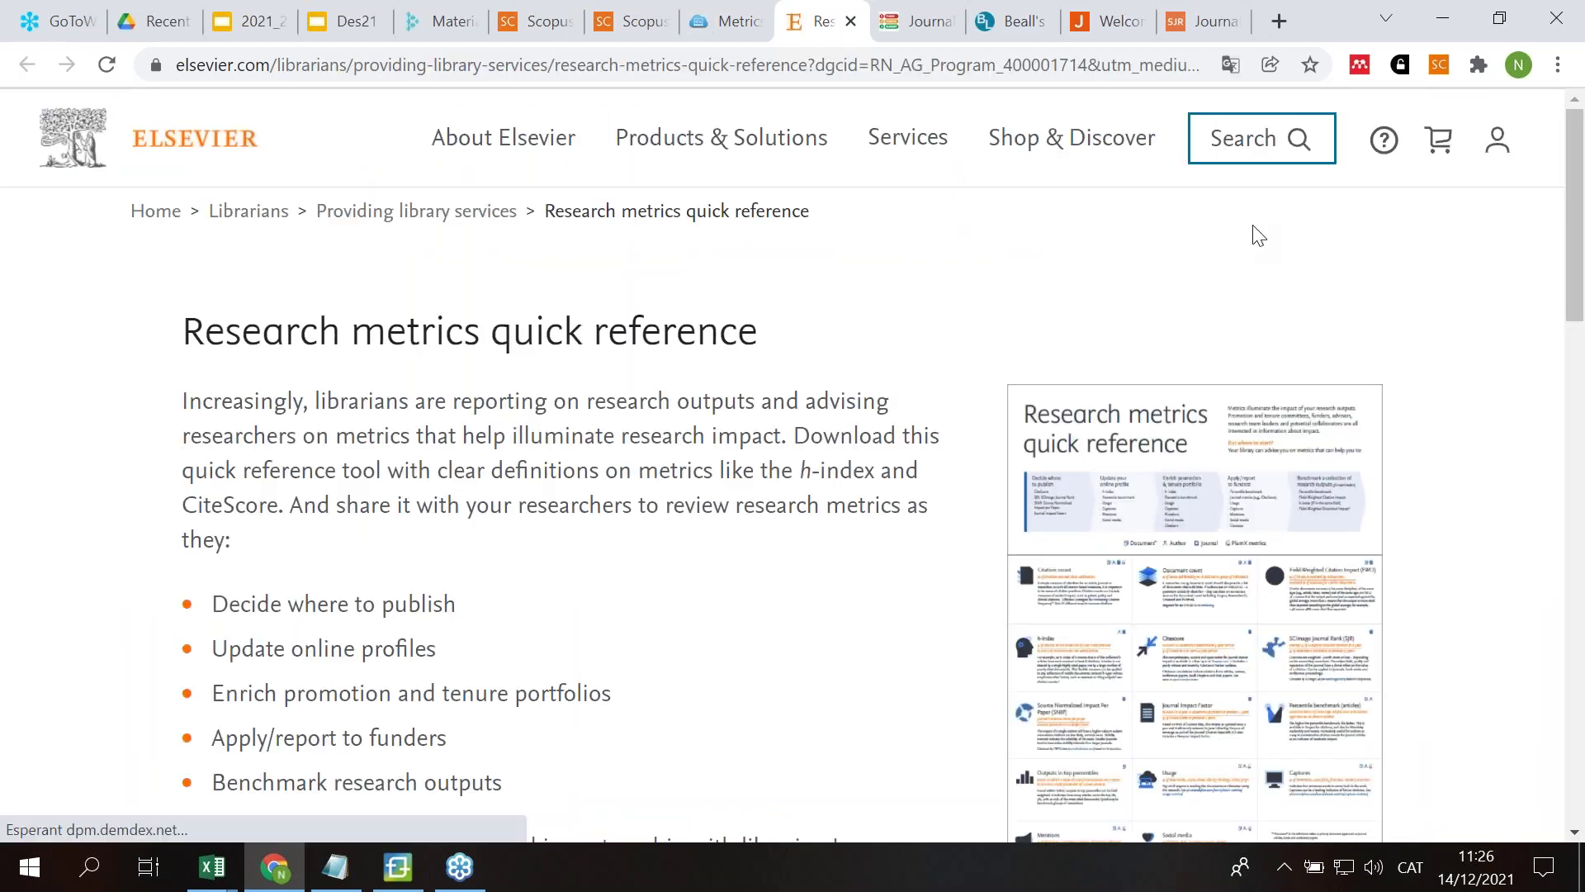
pyautogui.scroll(-5, 1263, 227)
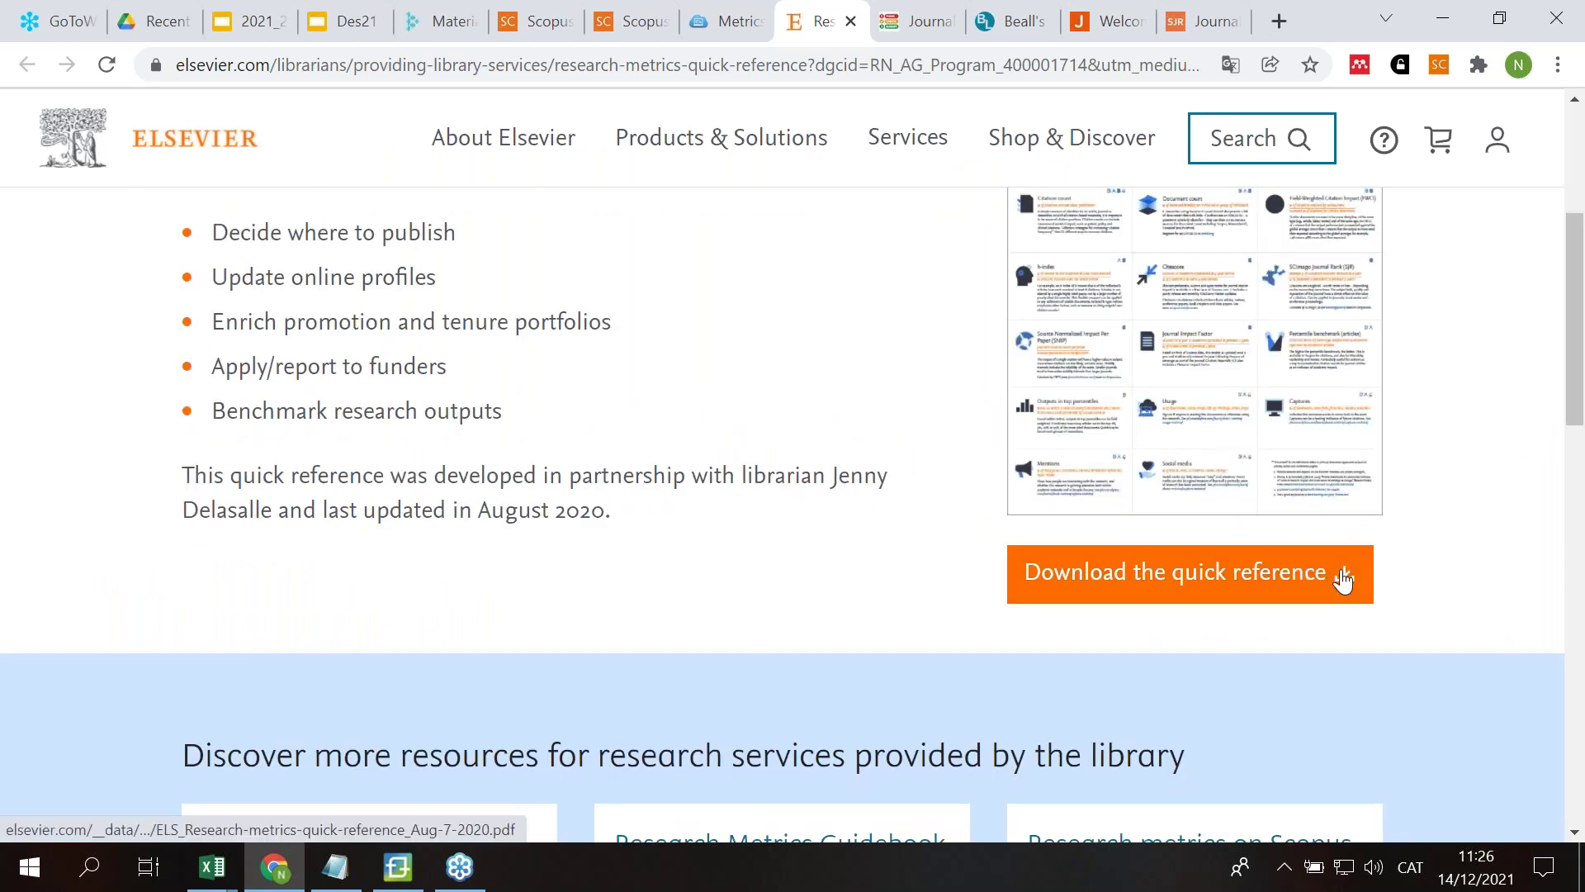
pyautogui.click(1303, 571)
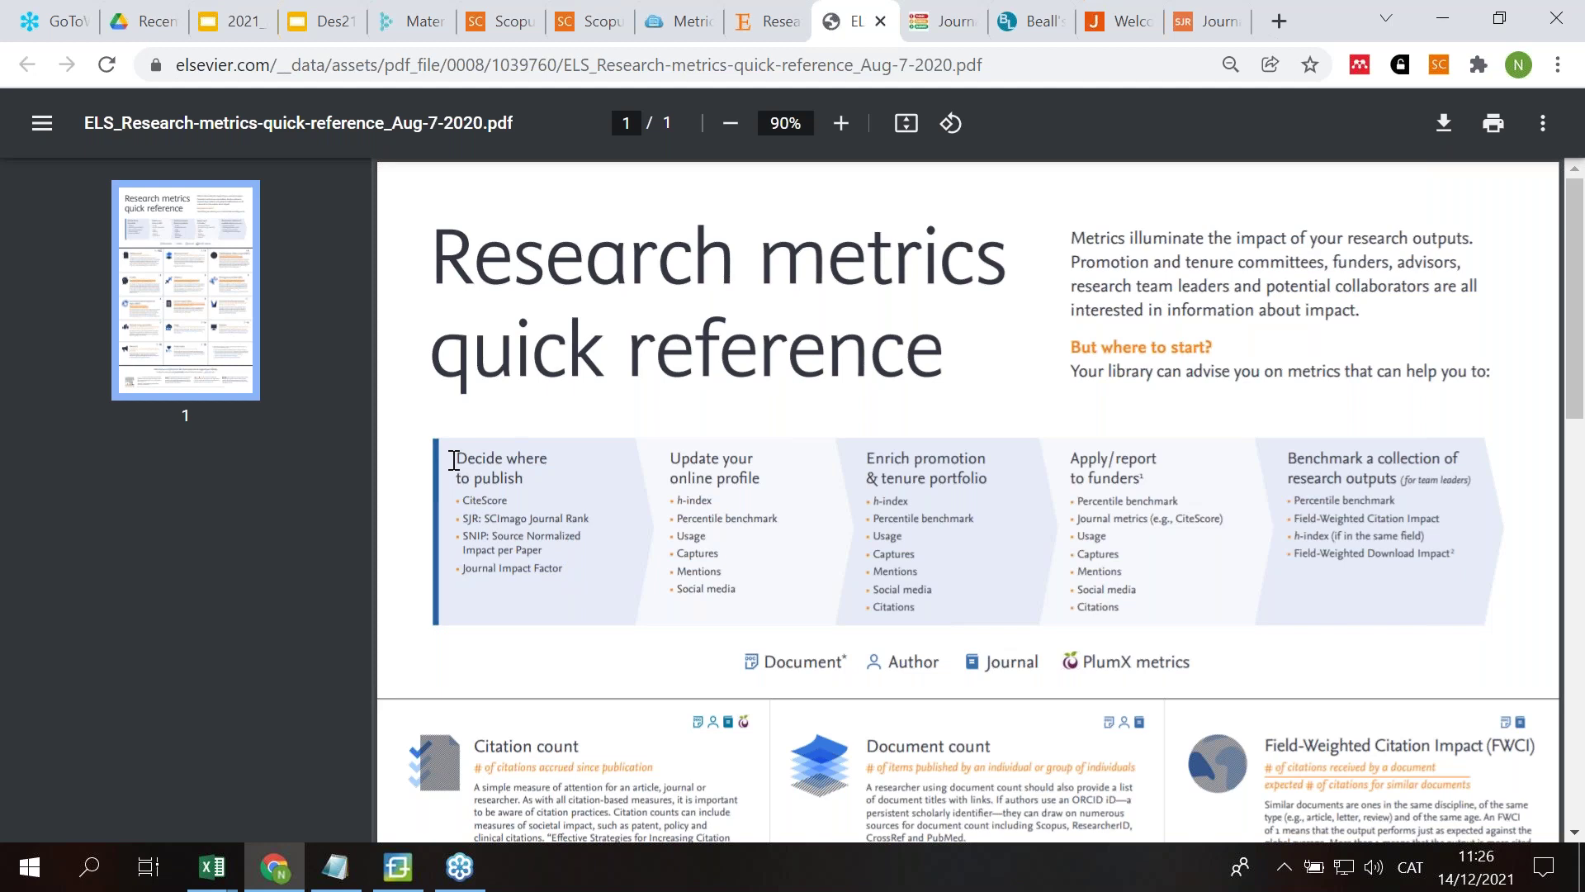
# Step: Read the quick reference's "Decide where to publish" section and the definitions of the citation and journal metrics
pyautogui.moveTo(454, 459); pyautogui.dragTo(556, 463)
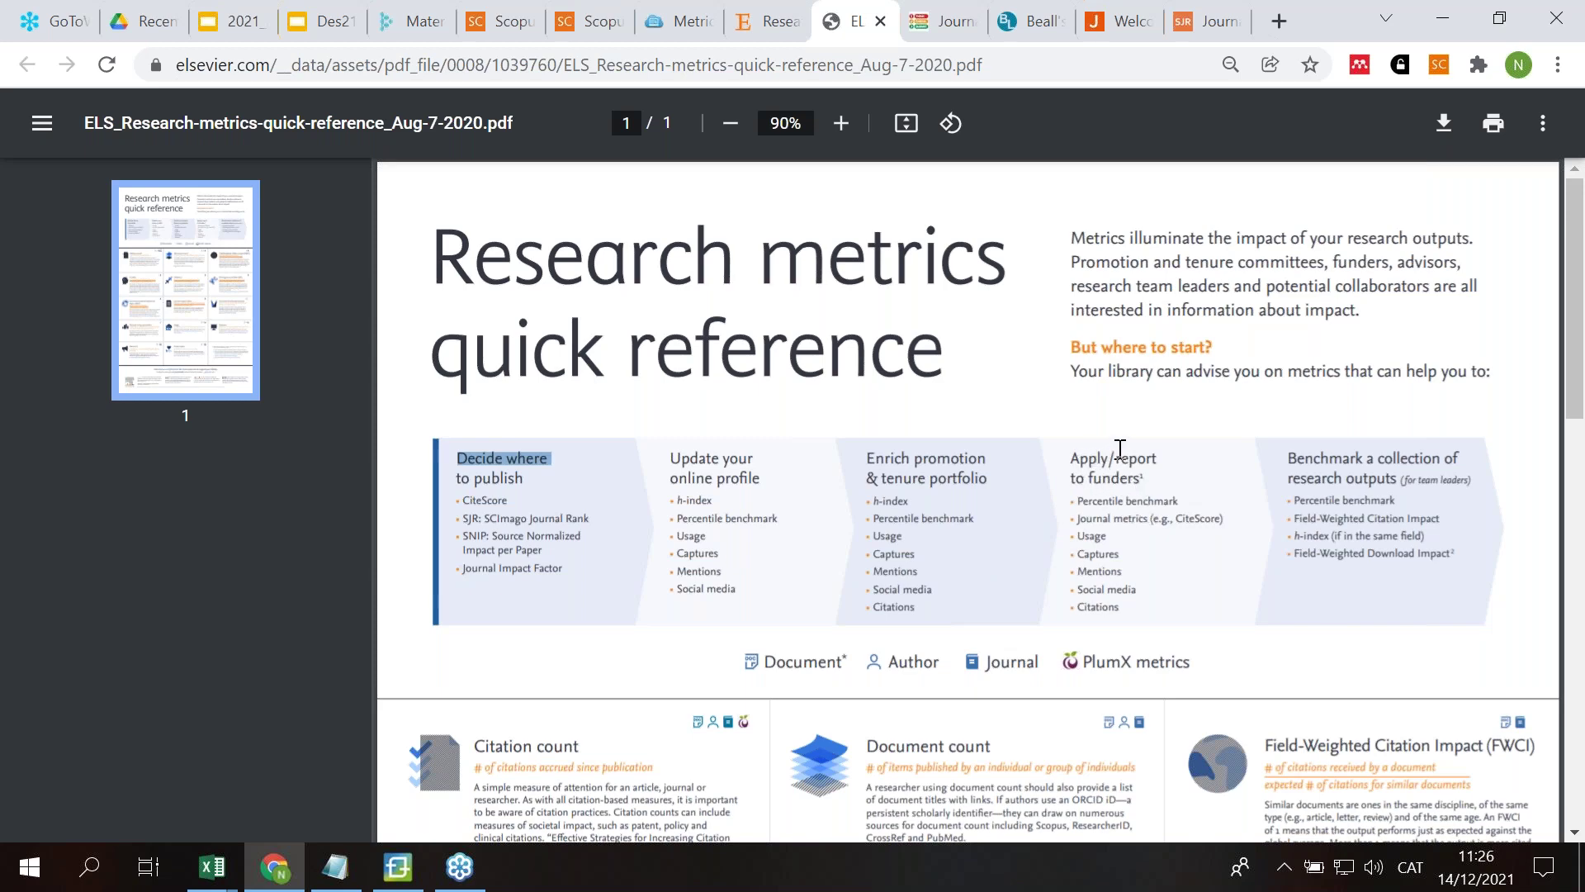
pyautogui.scroll(-2, 1096, 456)
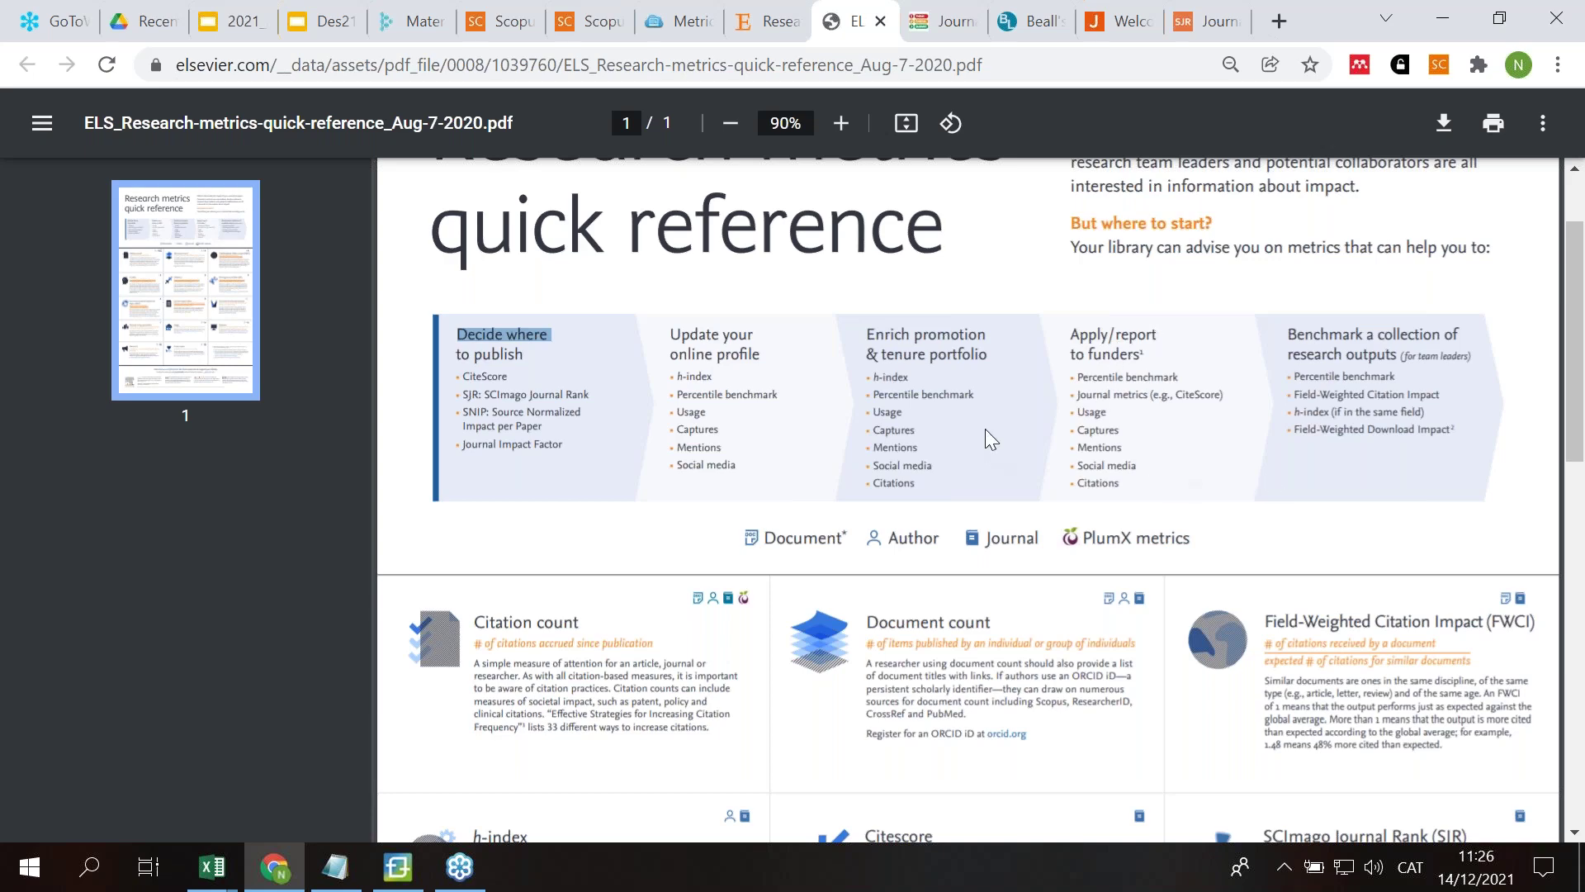
pyautogui.scroll(-1, 984, 429)
pyautogui.scroll(-4, 984, 428)
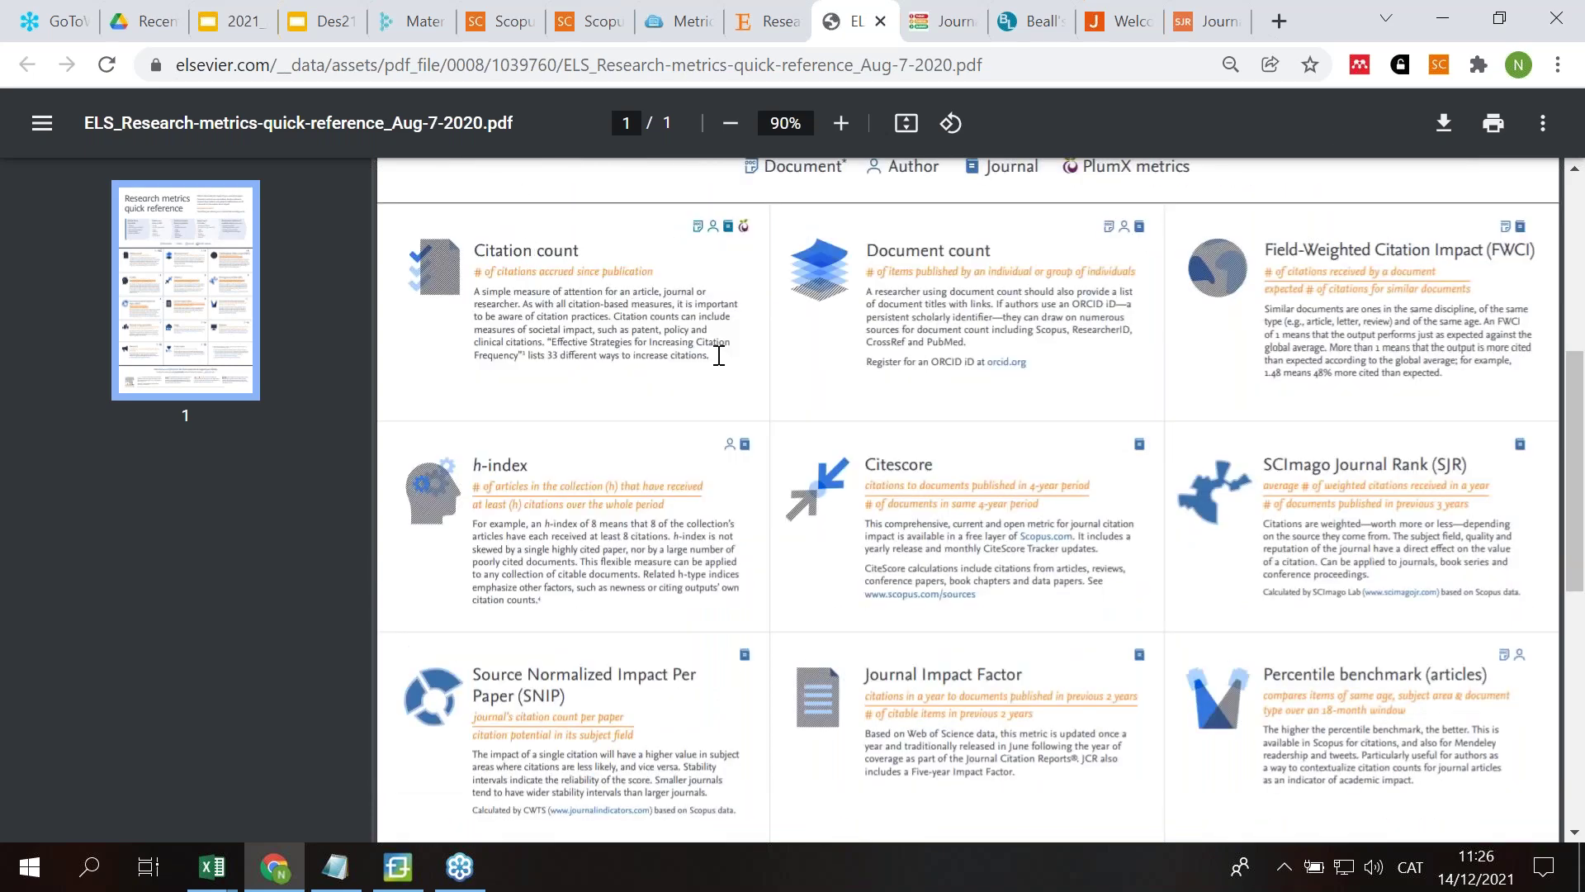
# Step: Read through the remaining metric definitions in the research metrics quick reference, including h-index, CiteScore, SNIP, usage and social media
pyautogui.scroll(1, 718, 354)
pyautogui.scroll(2, 704, 363)
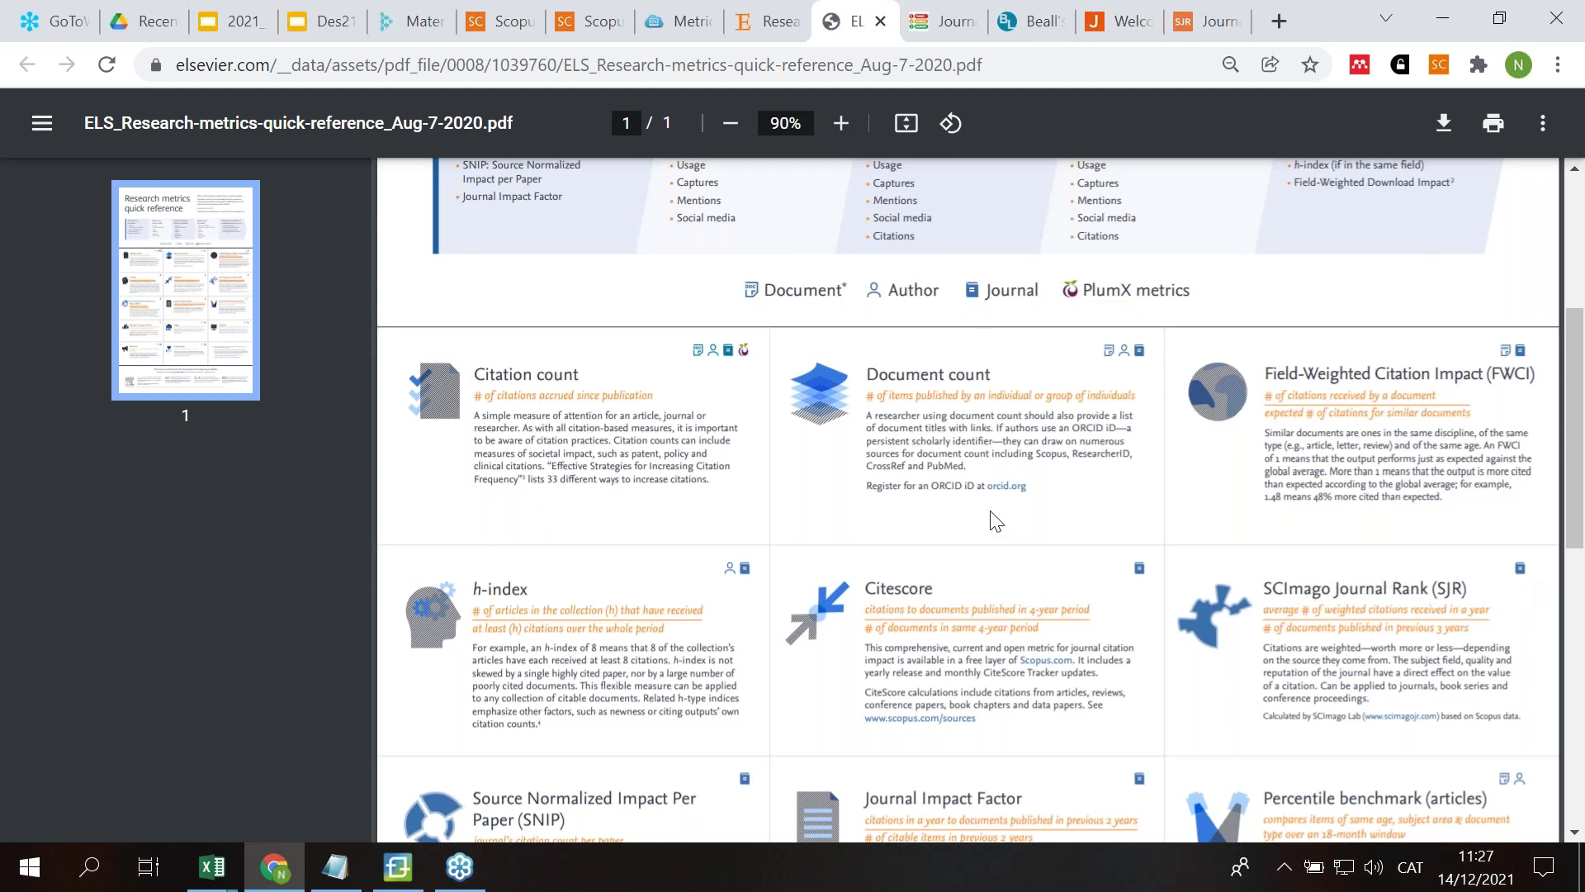
pyautogui.scroll(-3, 506, 402)
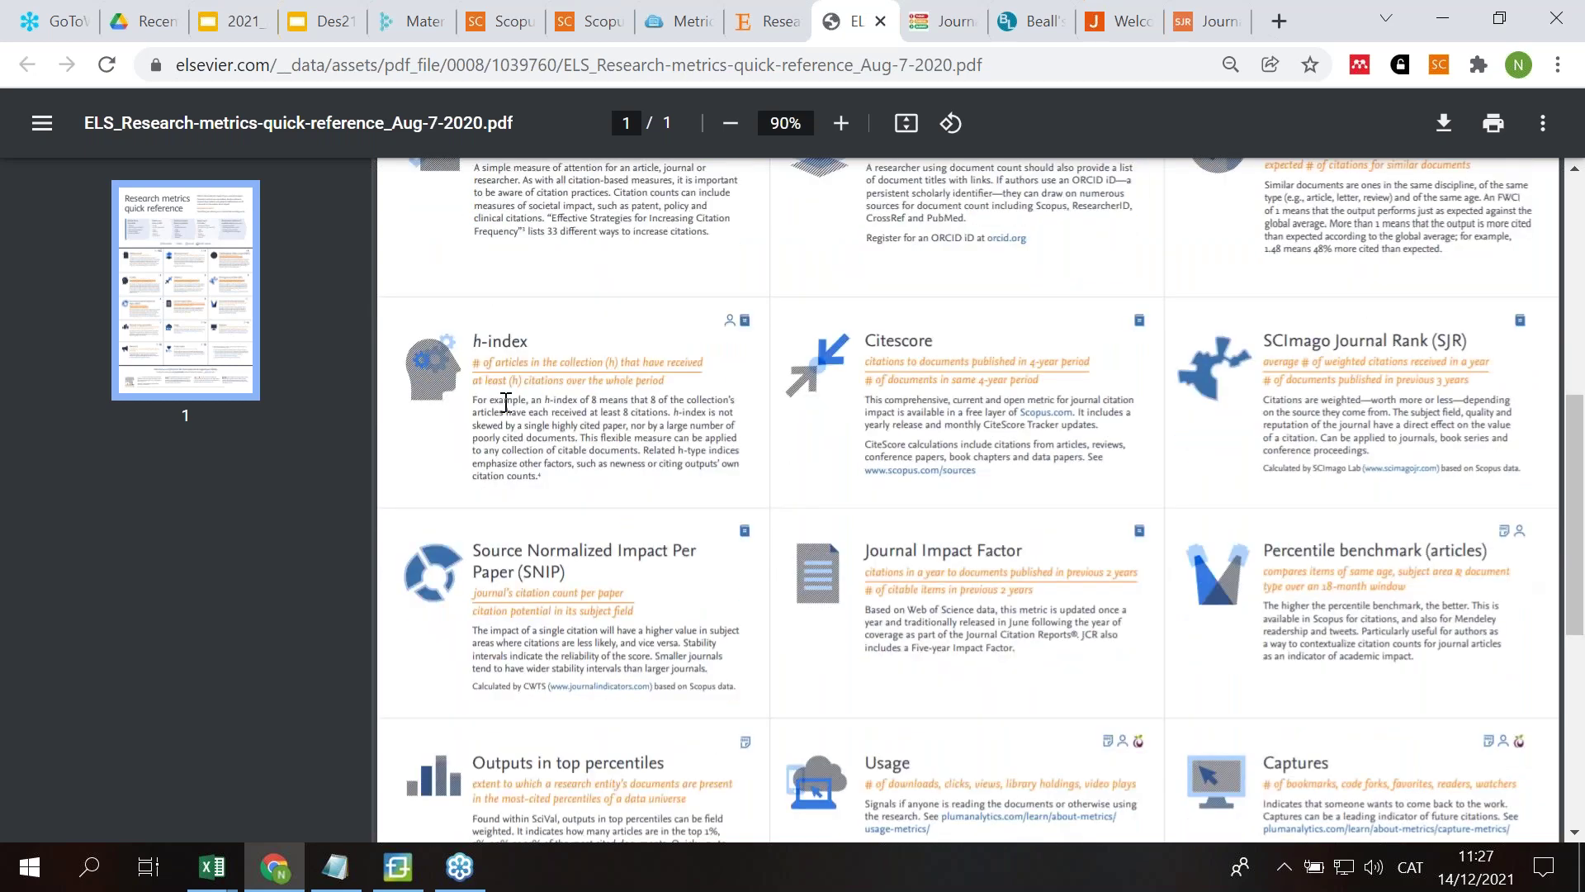
pyautogui.scroll(3, 506, 402)
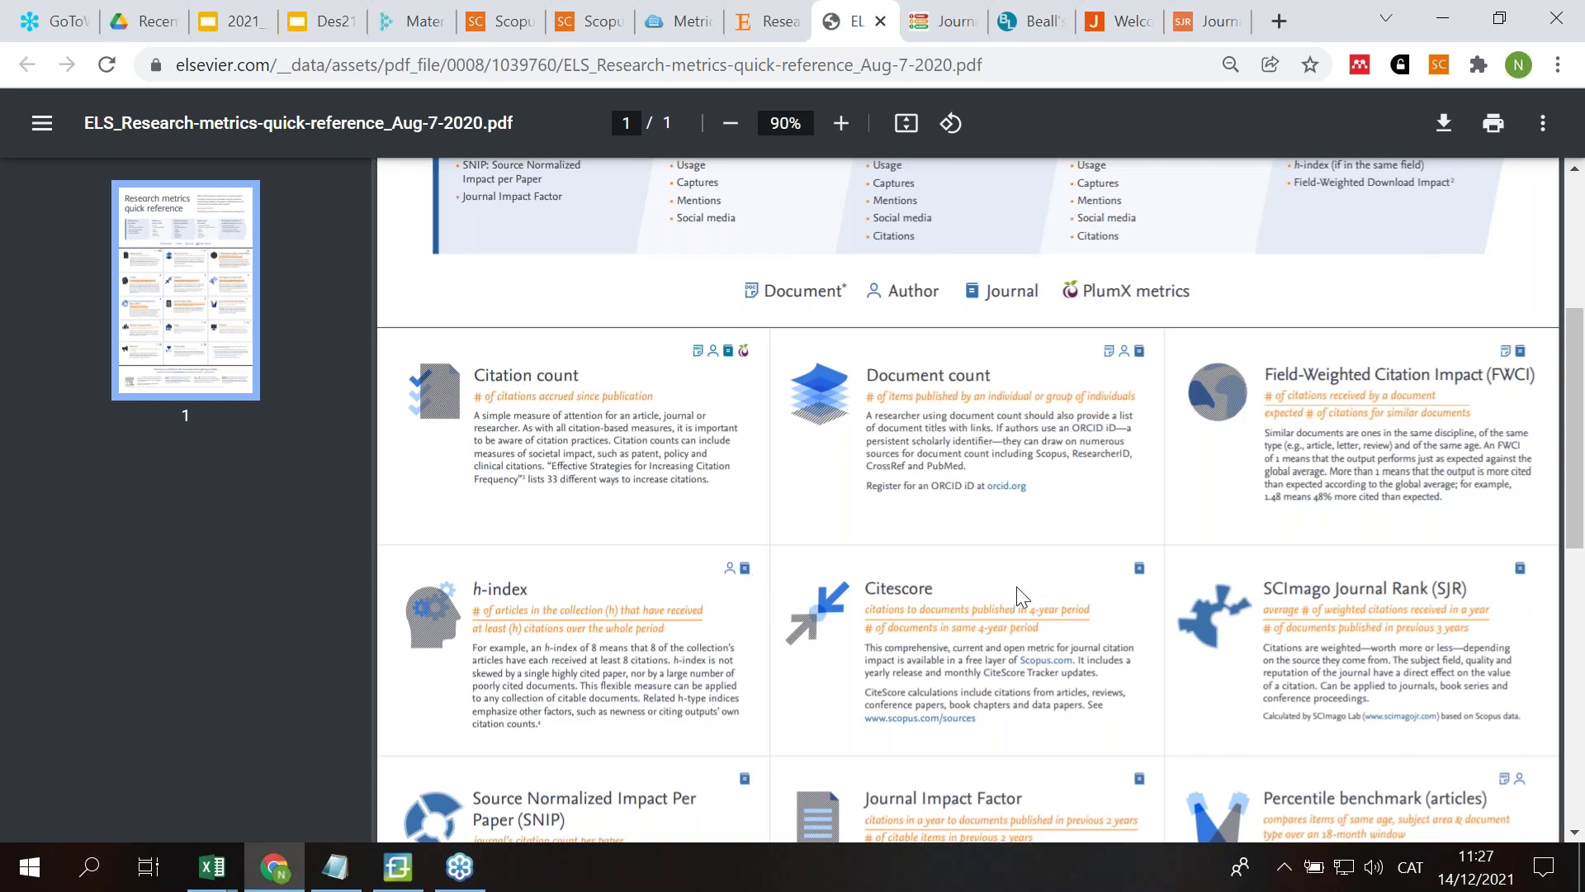
pyautogui.scroll(-1, 1022, 558)
pyautogui.scroll(-7, 1018, 550)
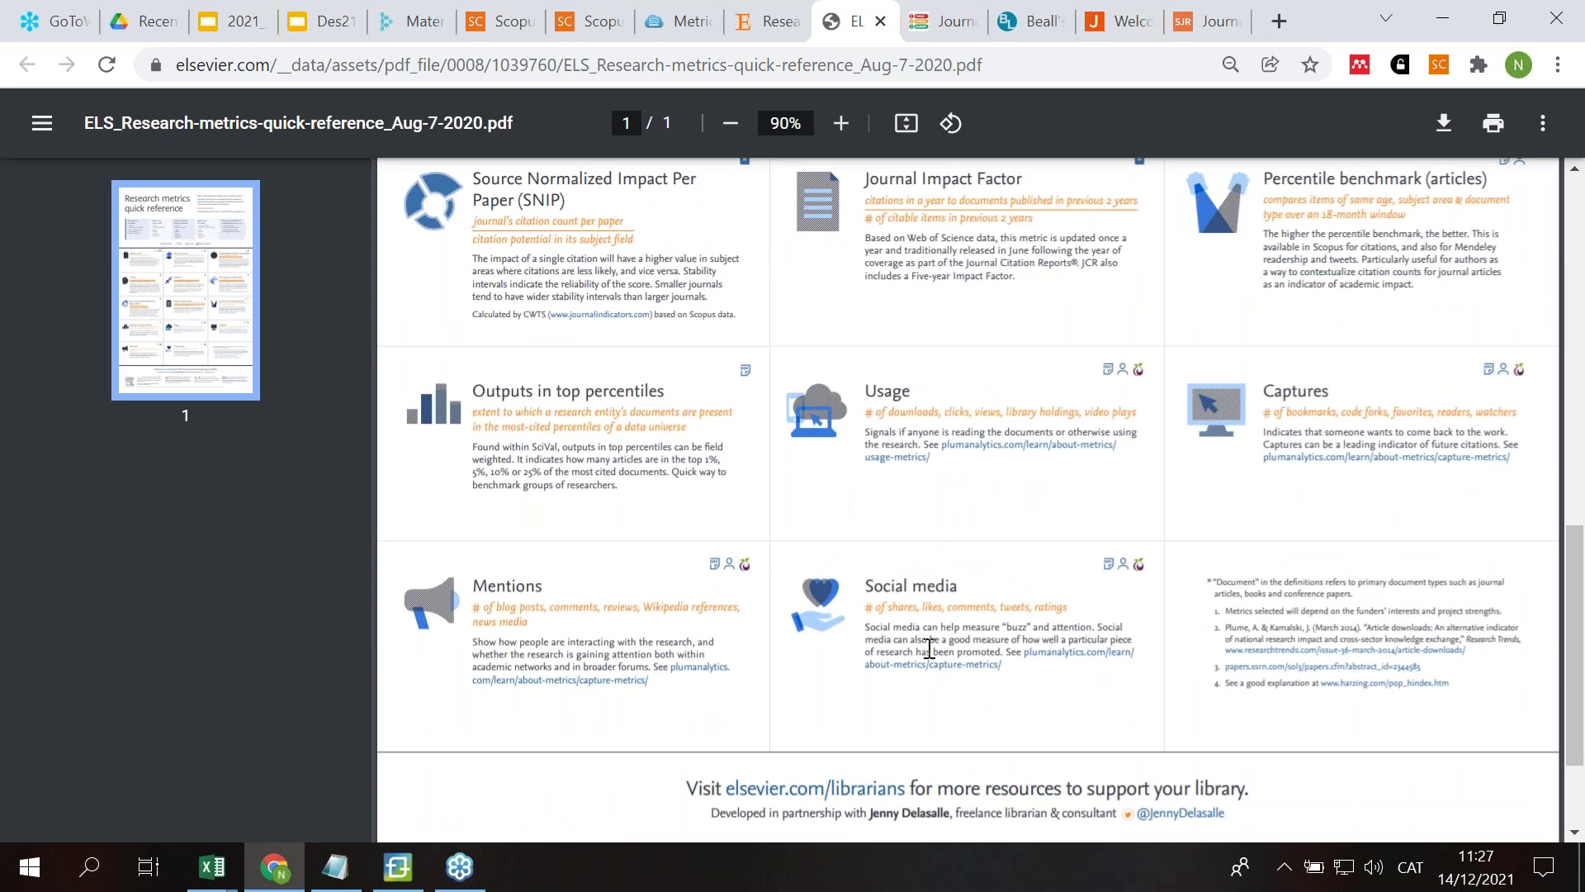
pyautogui.scroll(-2, 929, 650)
pyautogui.scroll(3, 1087, 549)
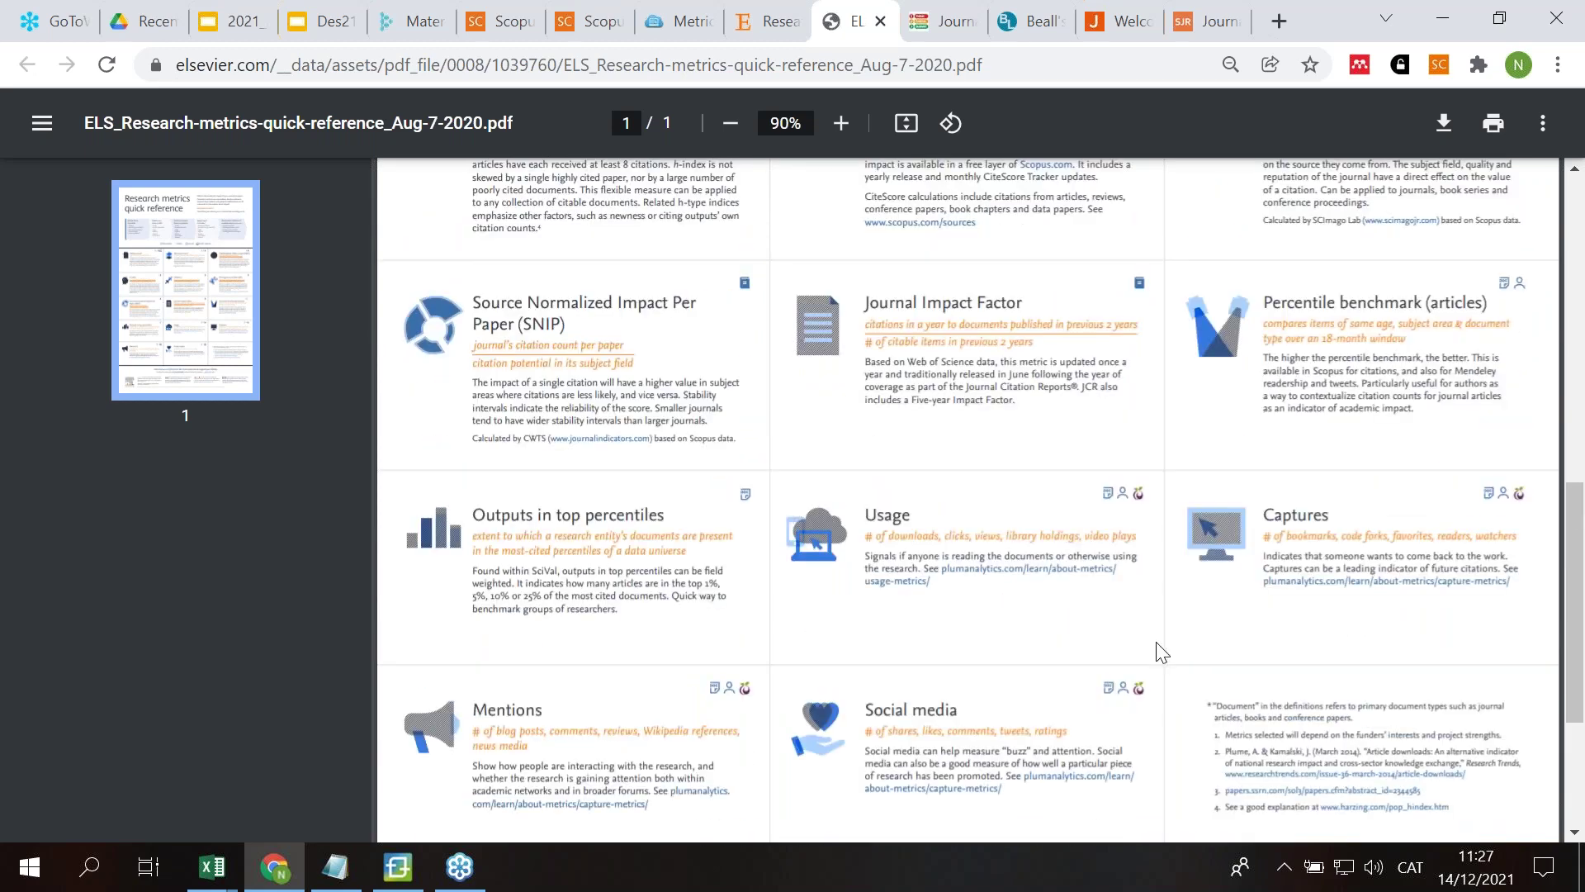
pyautogui.scroll(1, 1162, 653)
pyautogui.scroll(4, 1162, 648)
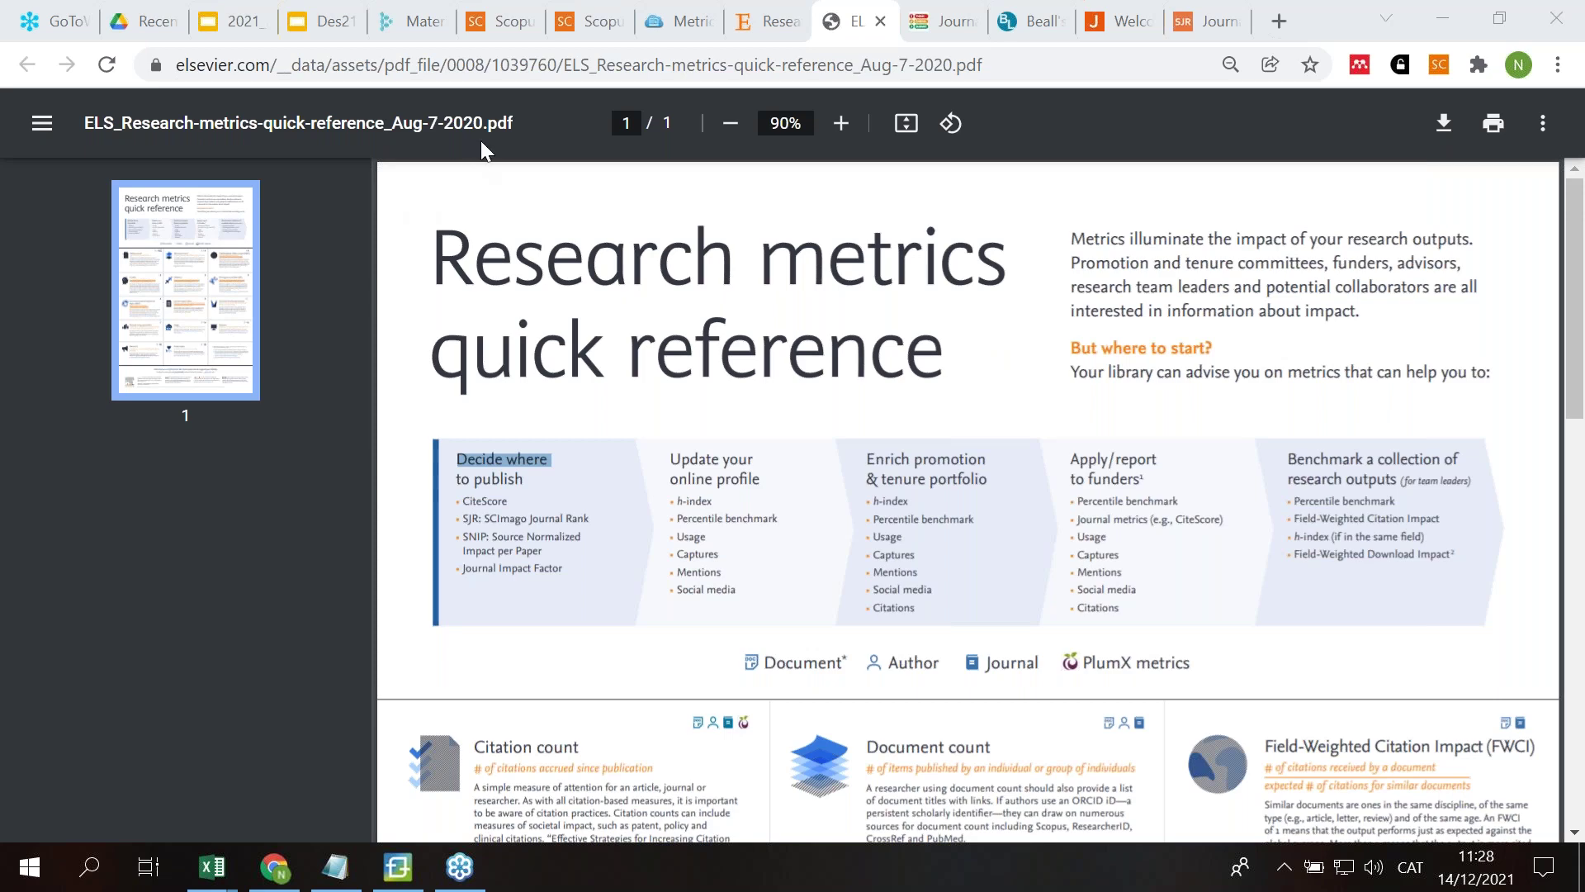
# Step: Return to the Scopus results analysis, open the document search and reset the search form
pyautogui.click(499, 30)
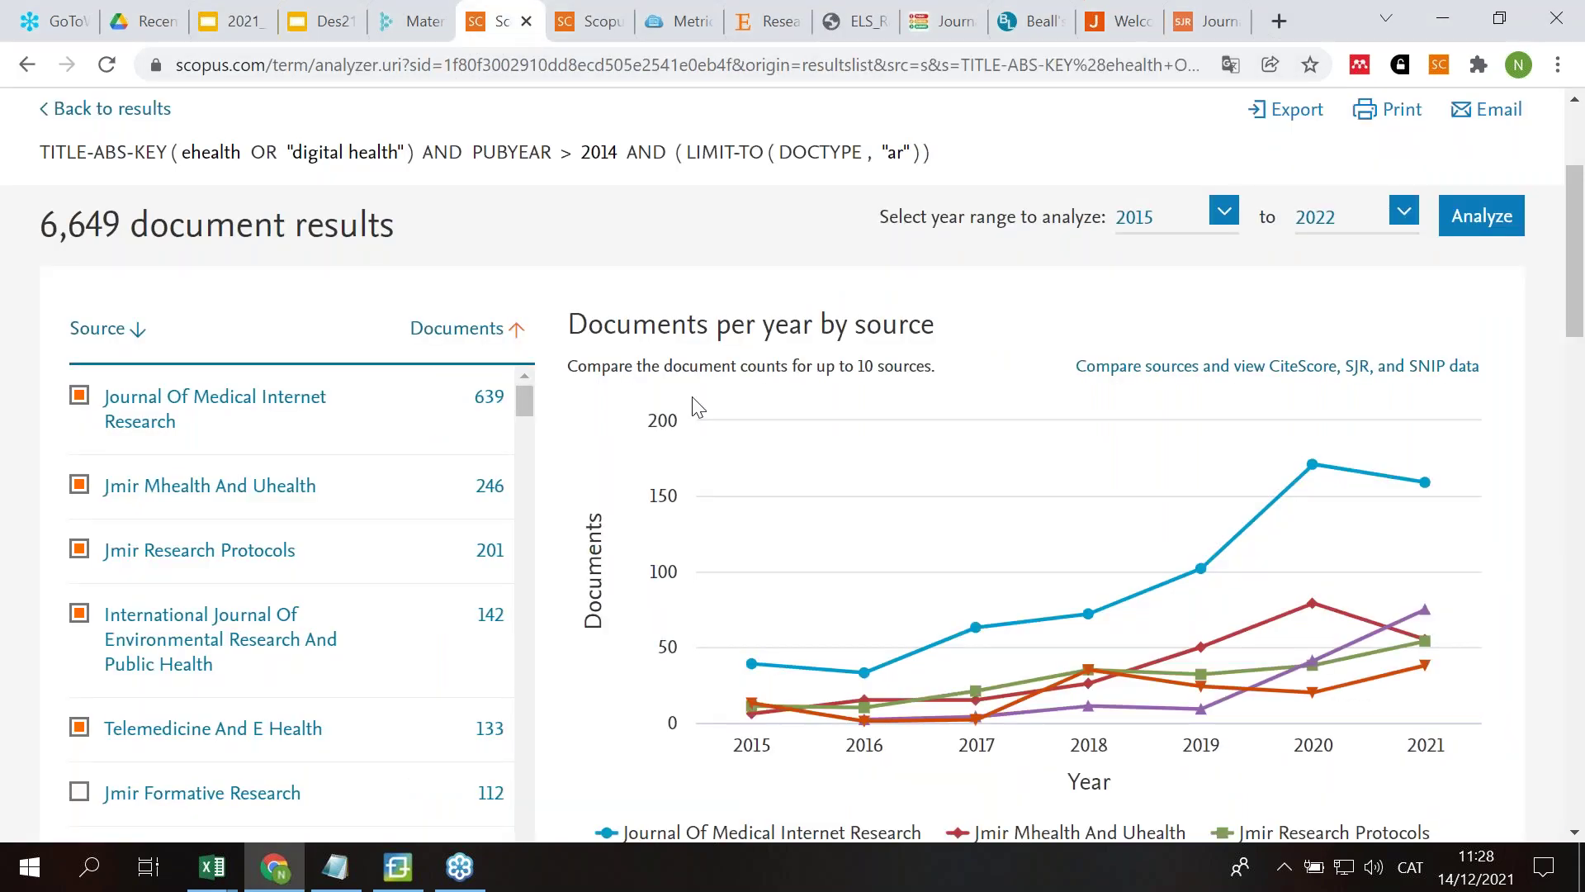
pyautogui.scroll(3, 698, 405)
pyautogui.click(833, 157)
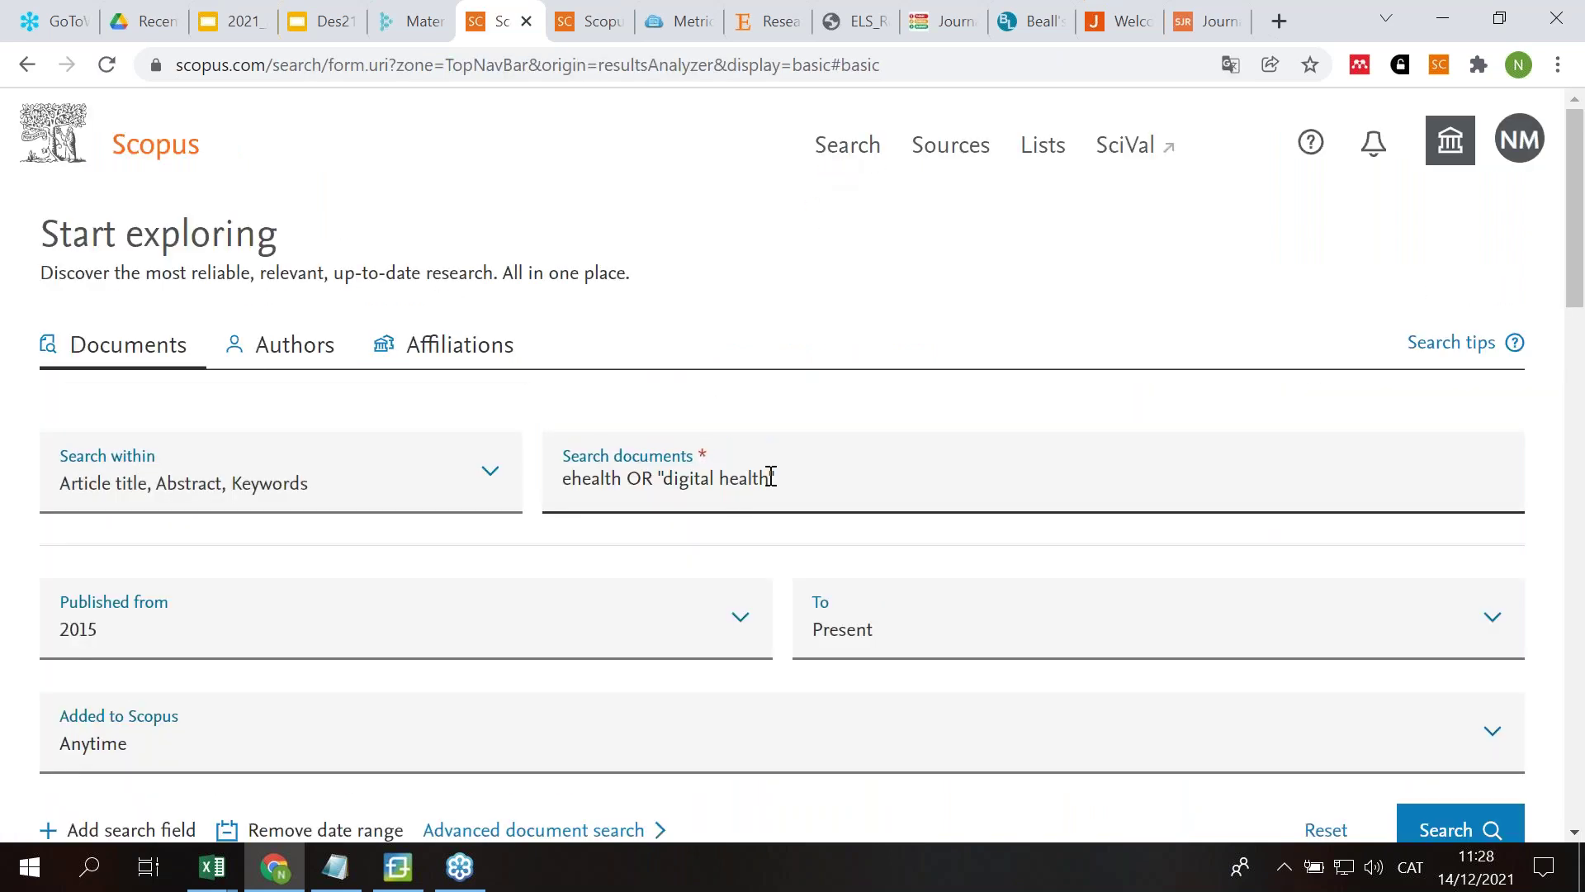
pyautogui.scroll(-3, 772, 464)
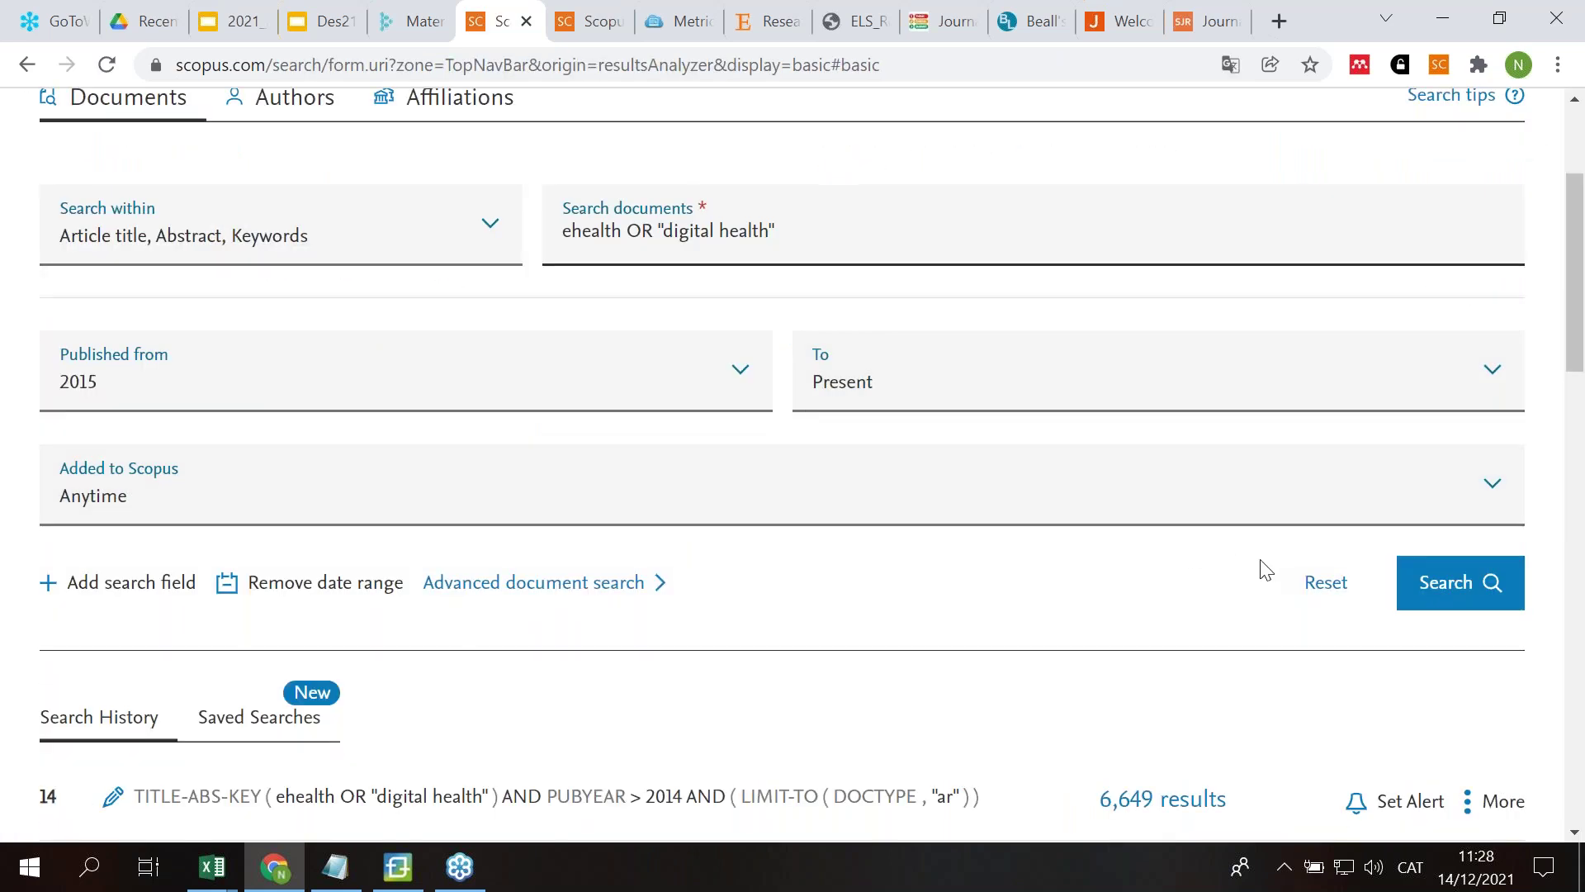
pyautogui.click(1324, 583)
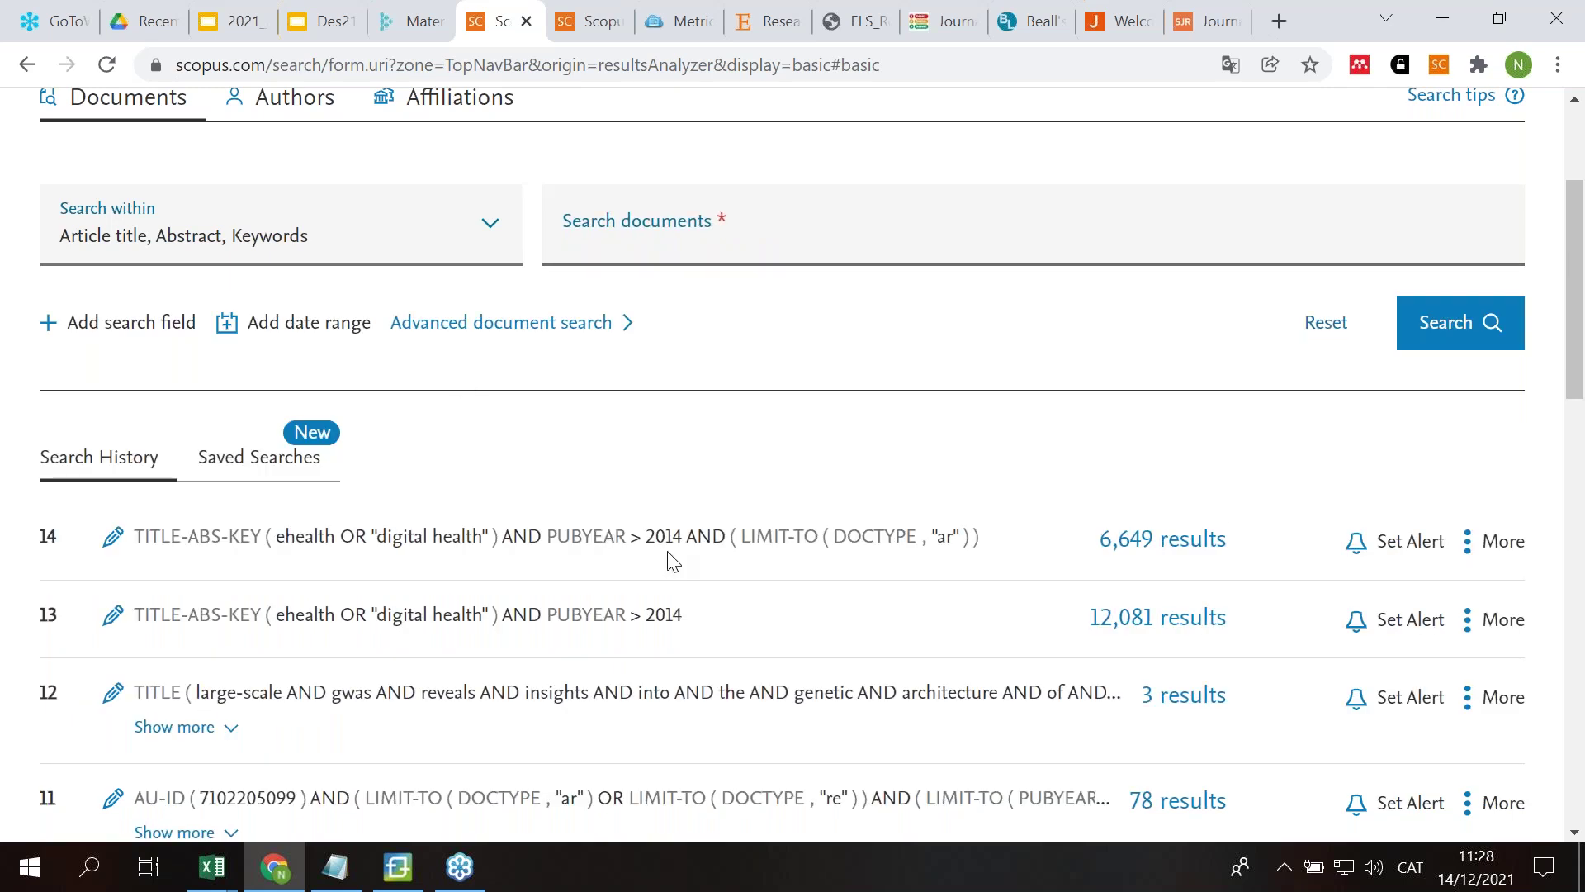
pyautogui.scroll(3, 739, 396)
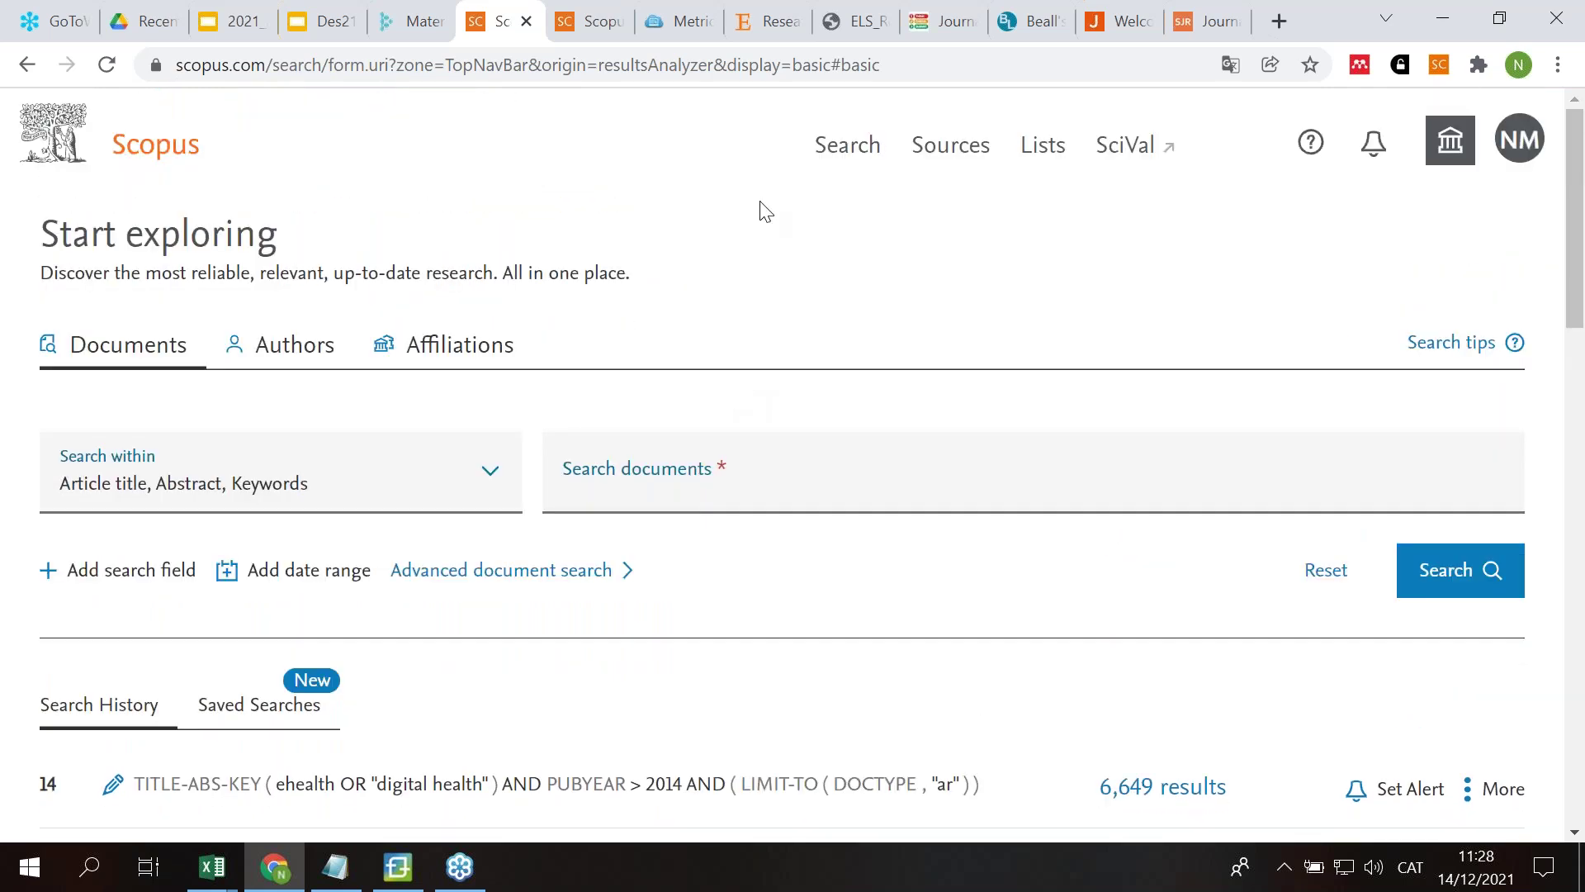
# Step: Search the Scopus sources by title for "comunicar" and open the source details of the journal Comunicar
pyautogui.click(950, 165)
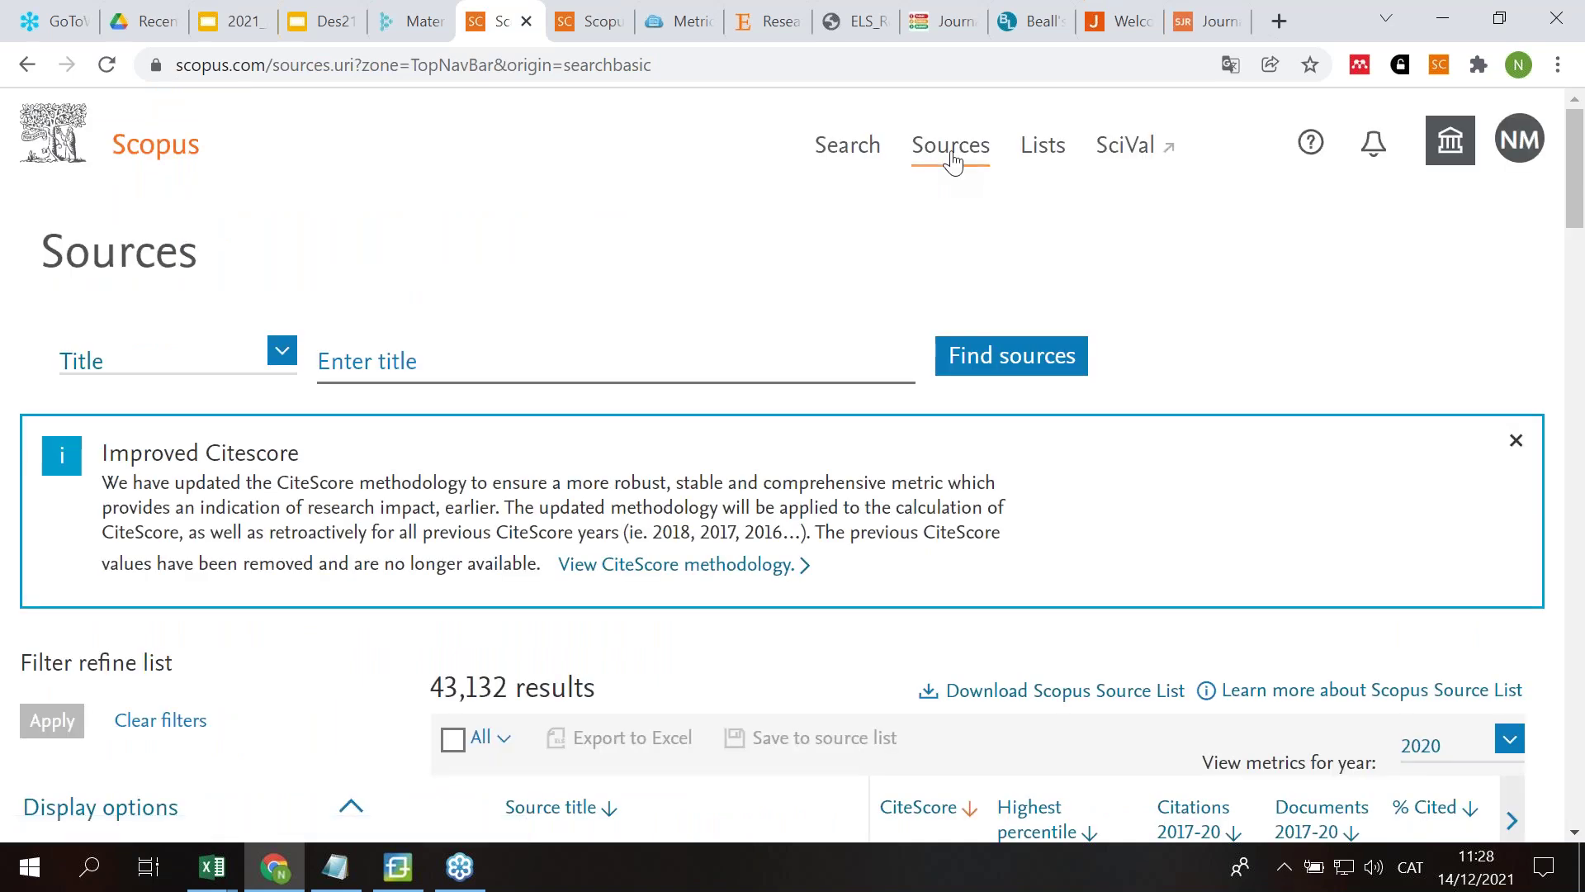
pyautogui.click(428, 377)
pyautogui.write('comunicar')
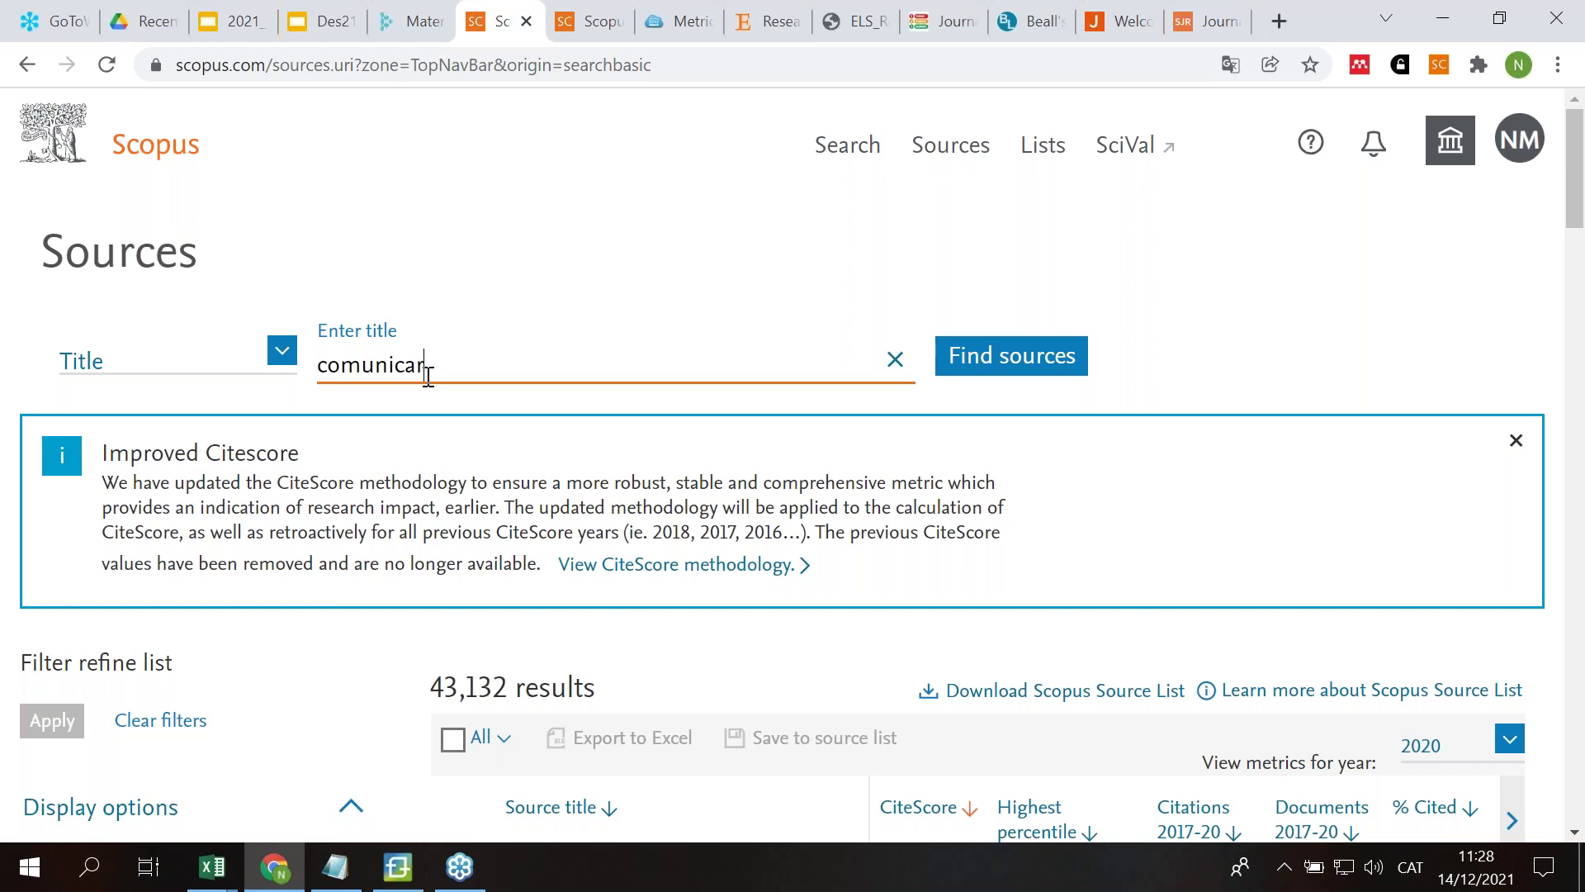
pyautogui.press('Return')
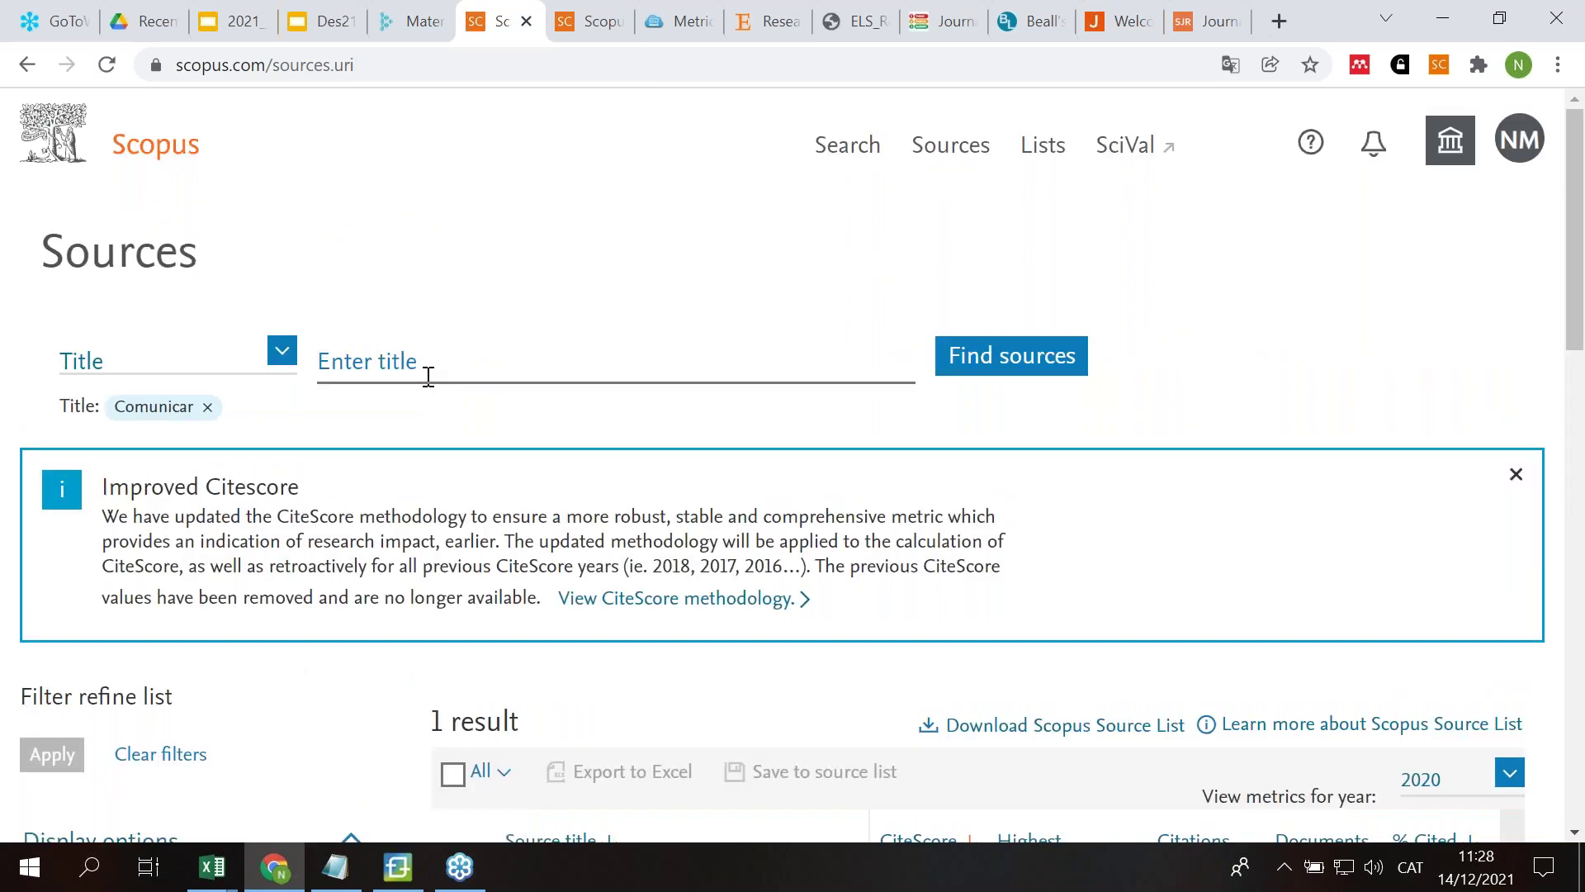
pyautogui.scroll(-2, 609, 329)
pyautogui.scroll(-1, 609, 329)
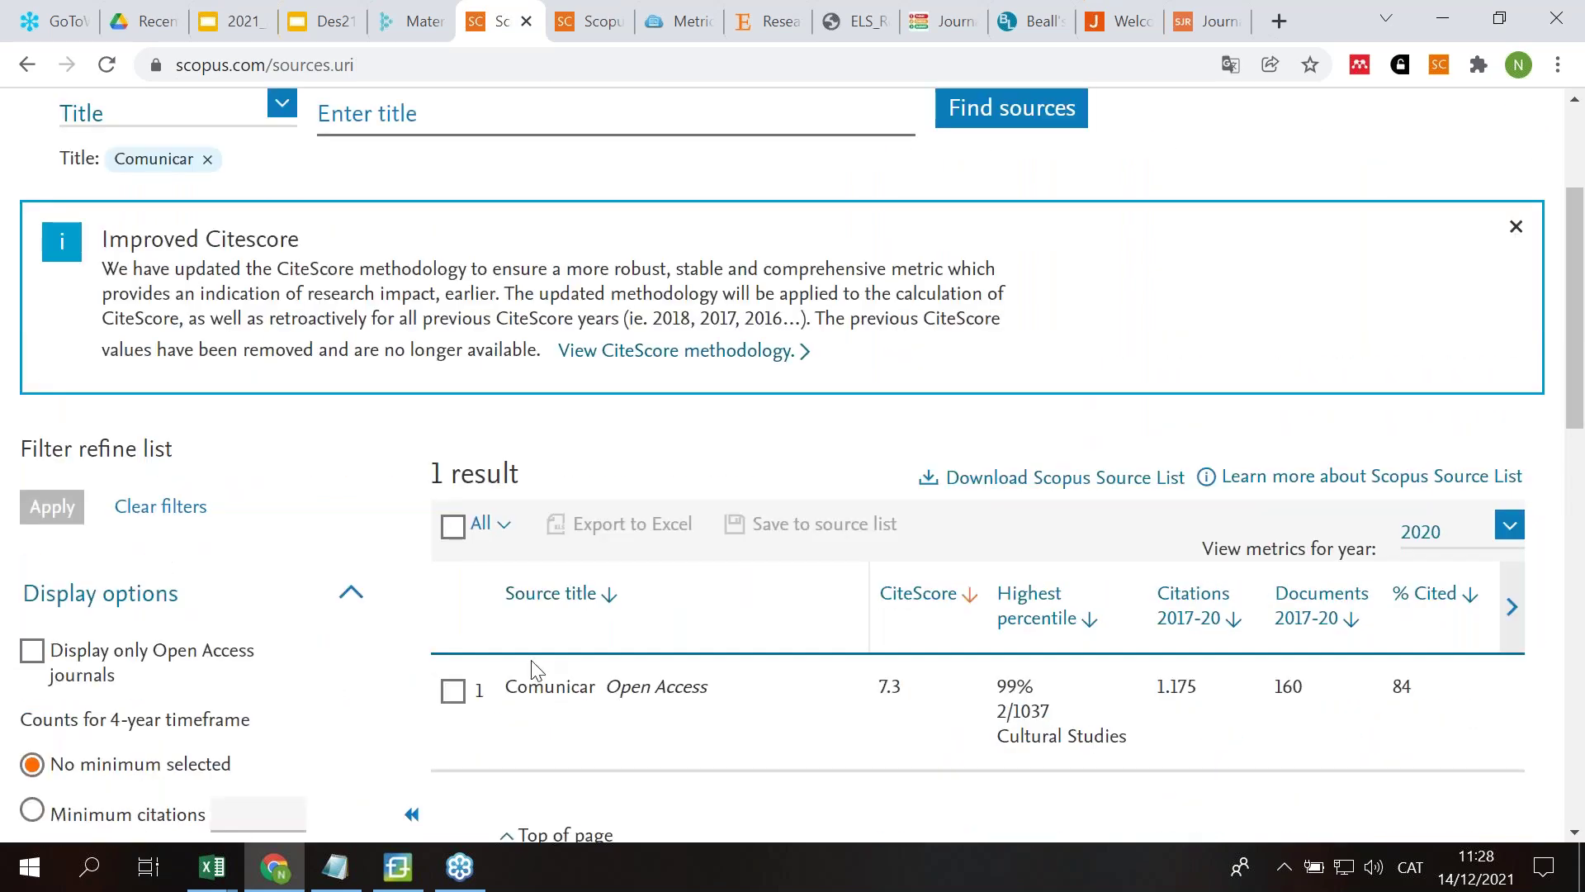
pyautogui.click(551, 701)
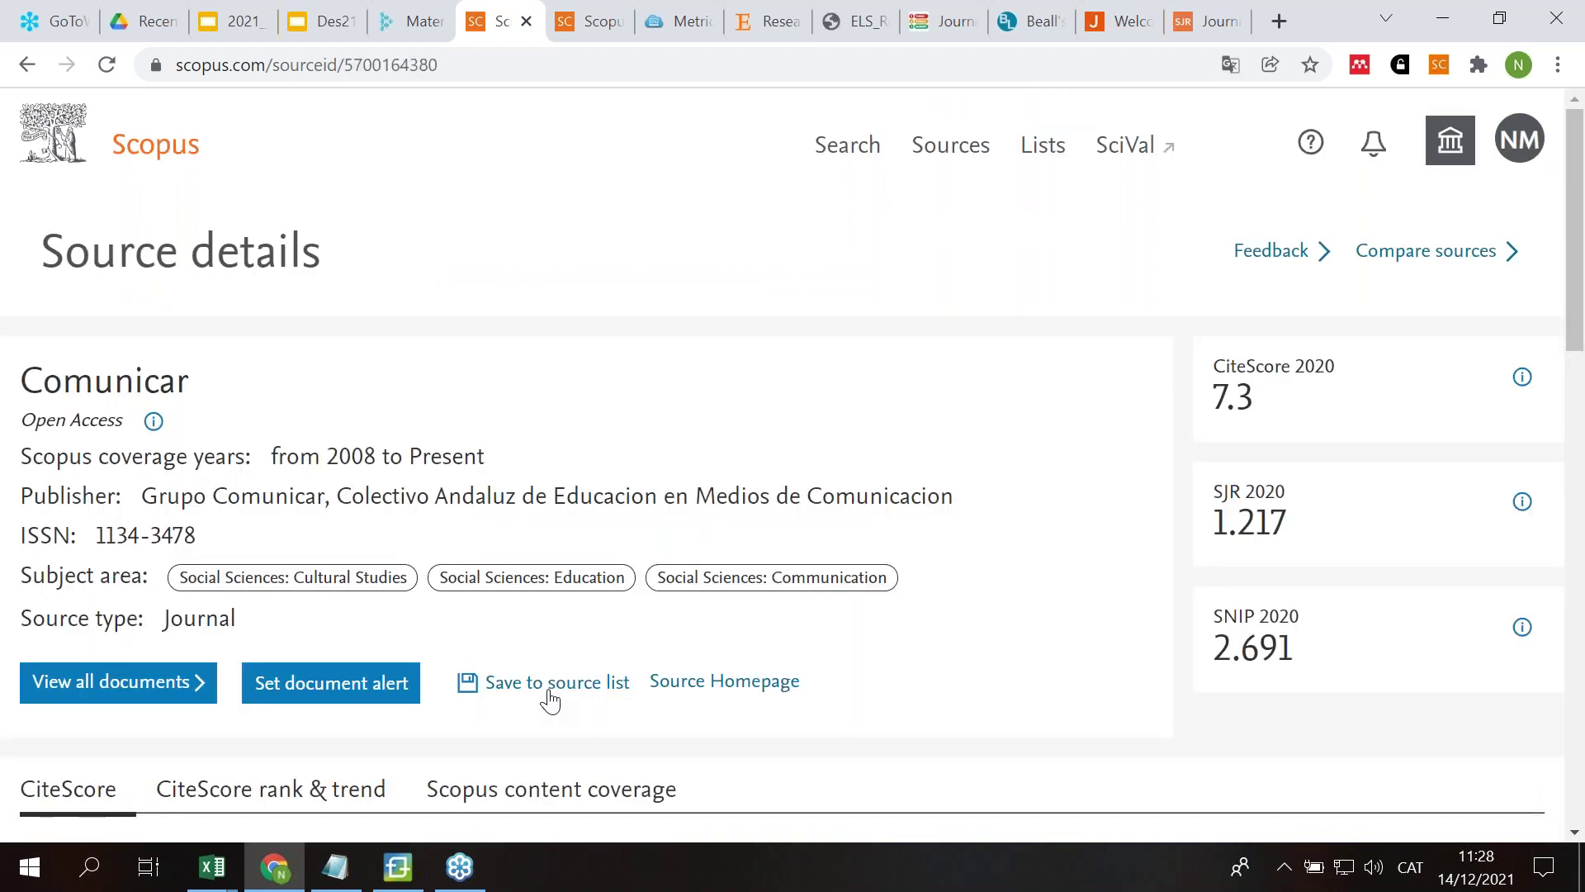
# Step: Start a source comparison from Comunicar's details and view its CiteScore chart by year
pyautogui.click(1417, 259)
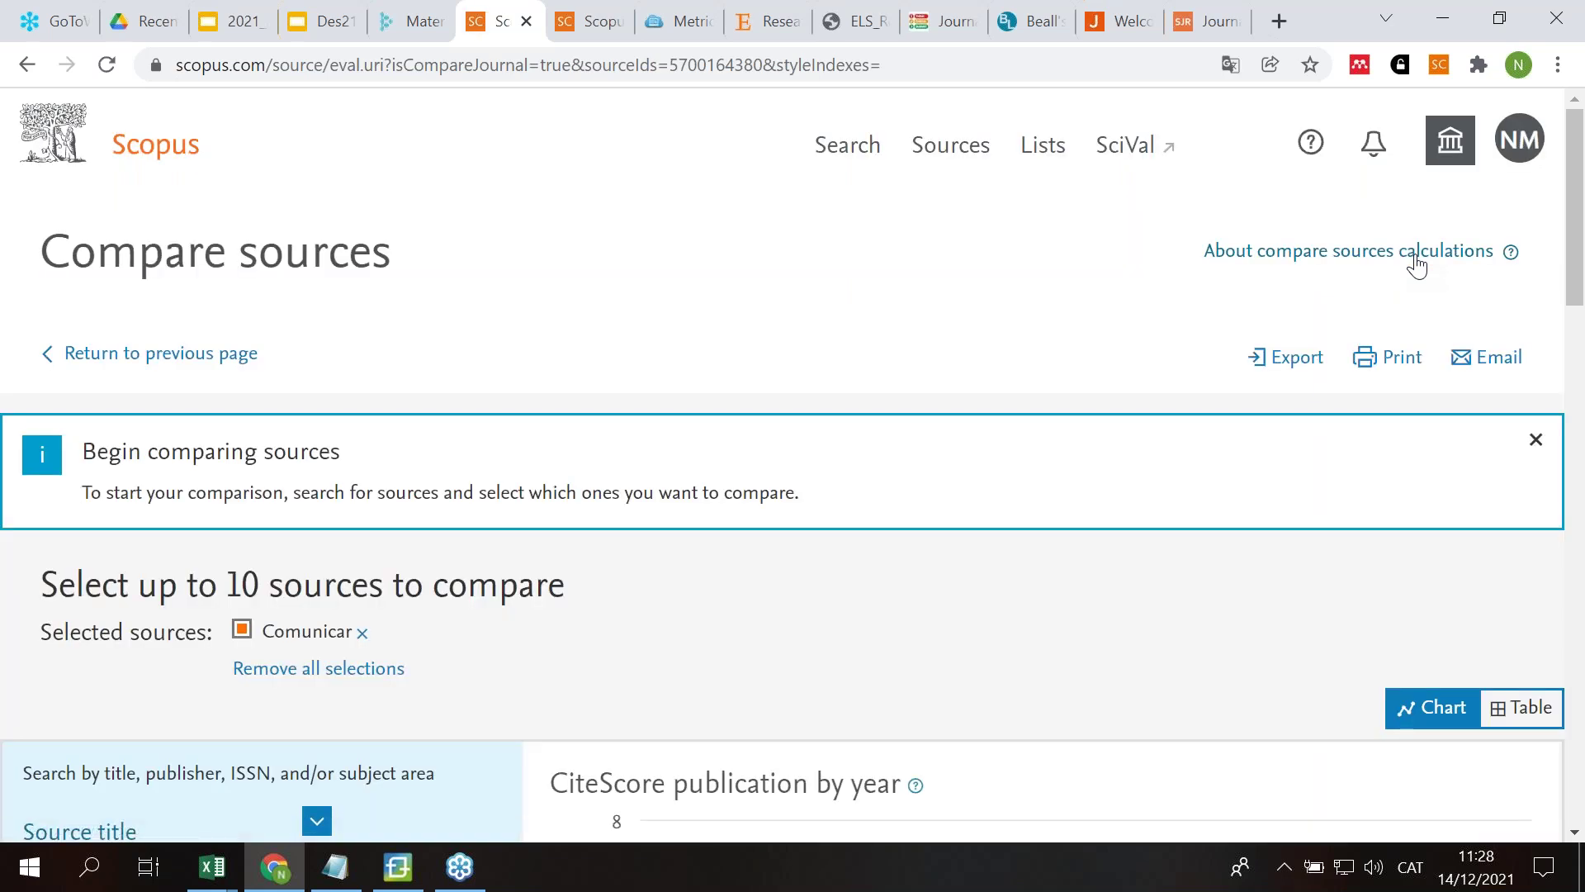
pyautogui.scroll(-3, 395, 537)
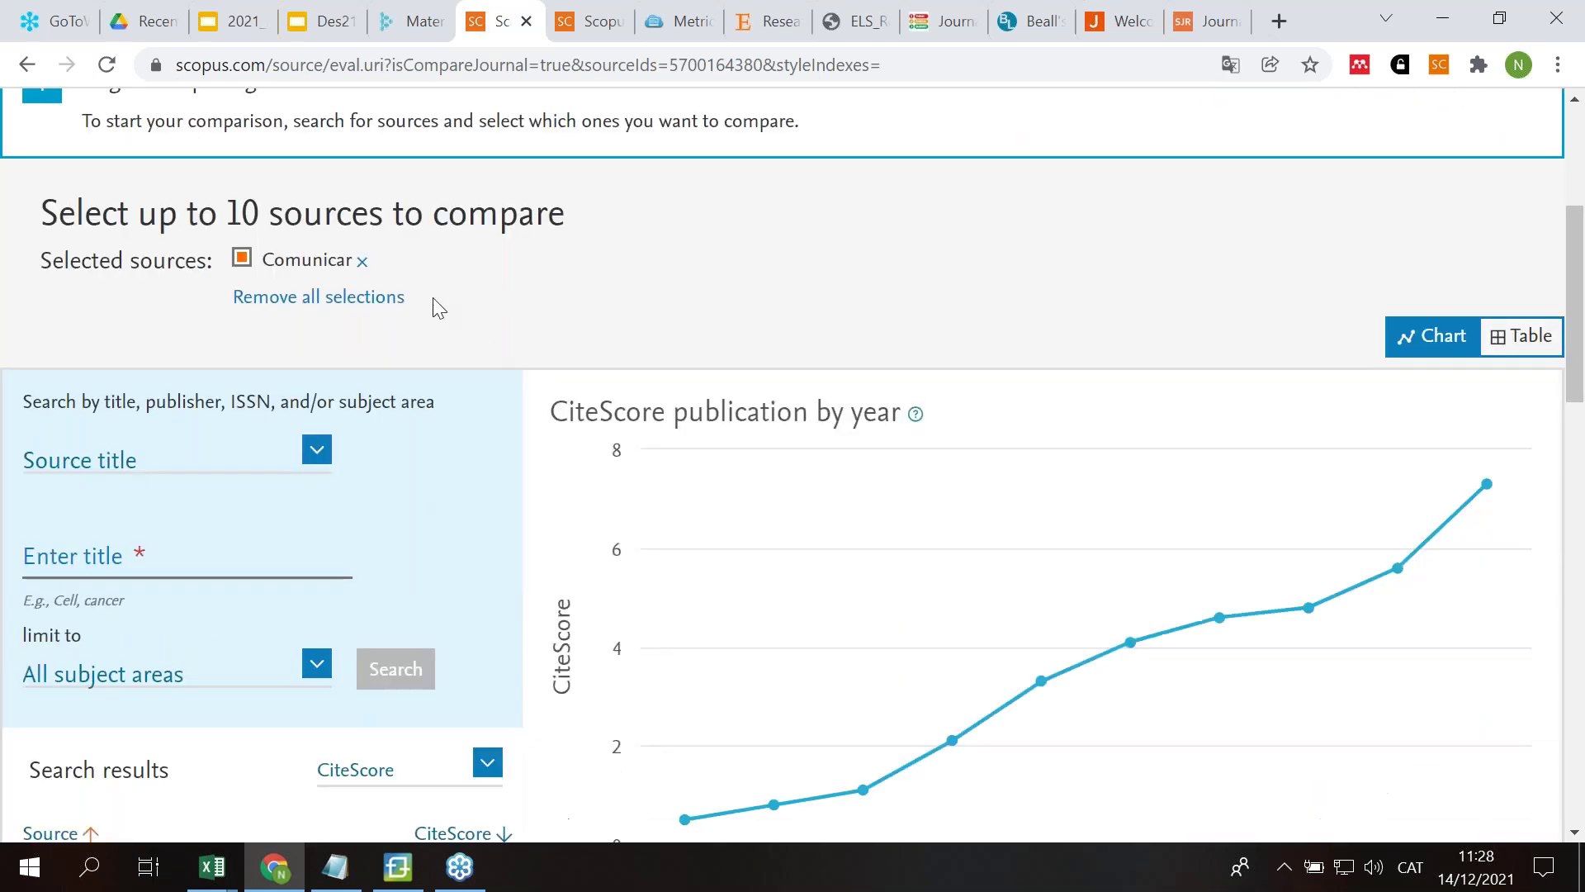
pyautogui.scroll(-1, 488, 436)
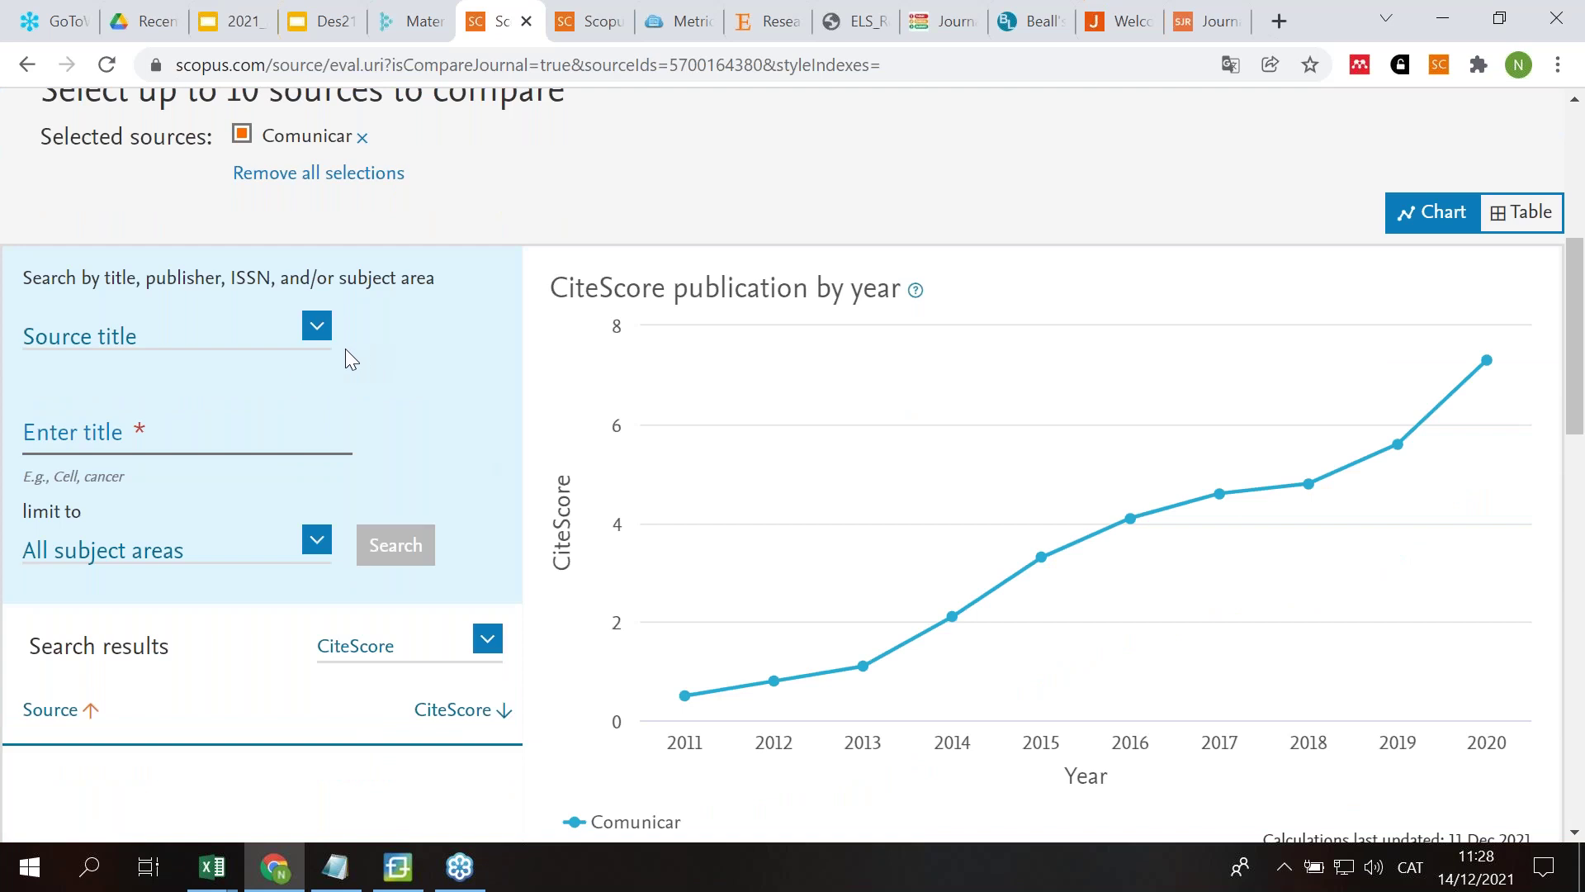
# Step: Check which search fields and subject area limits are available for finding sources to compare
pyautogui.click(318, 331)
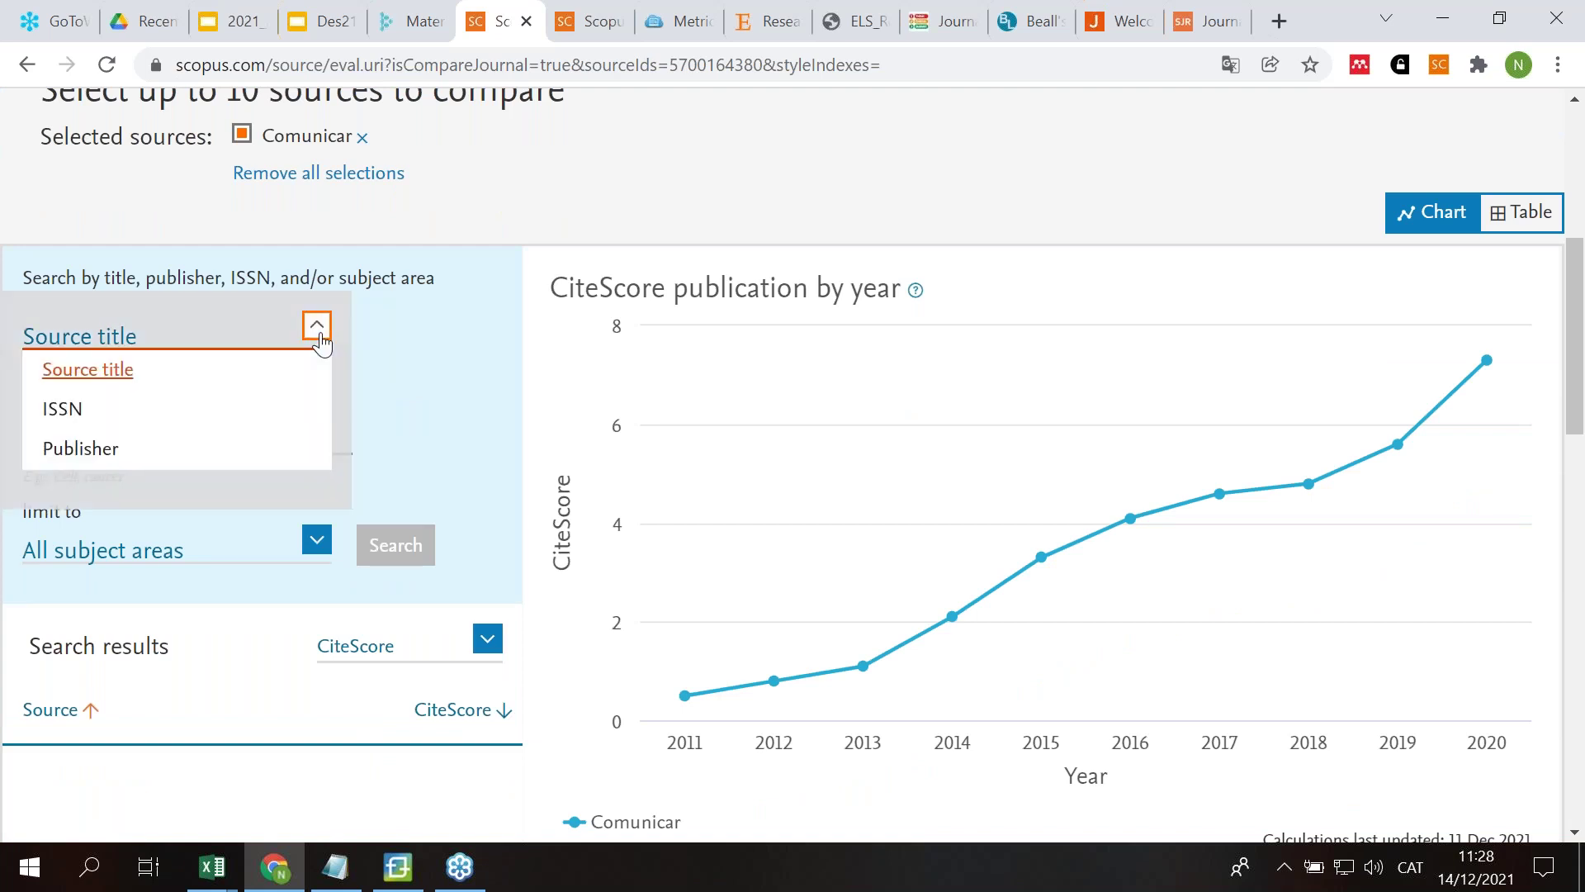
pyautogui.click(319, 331)
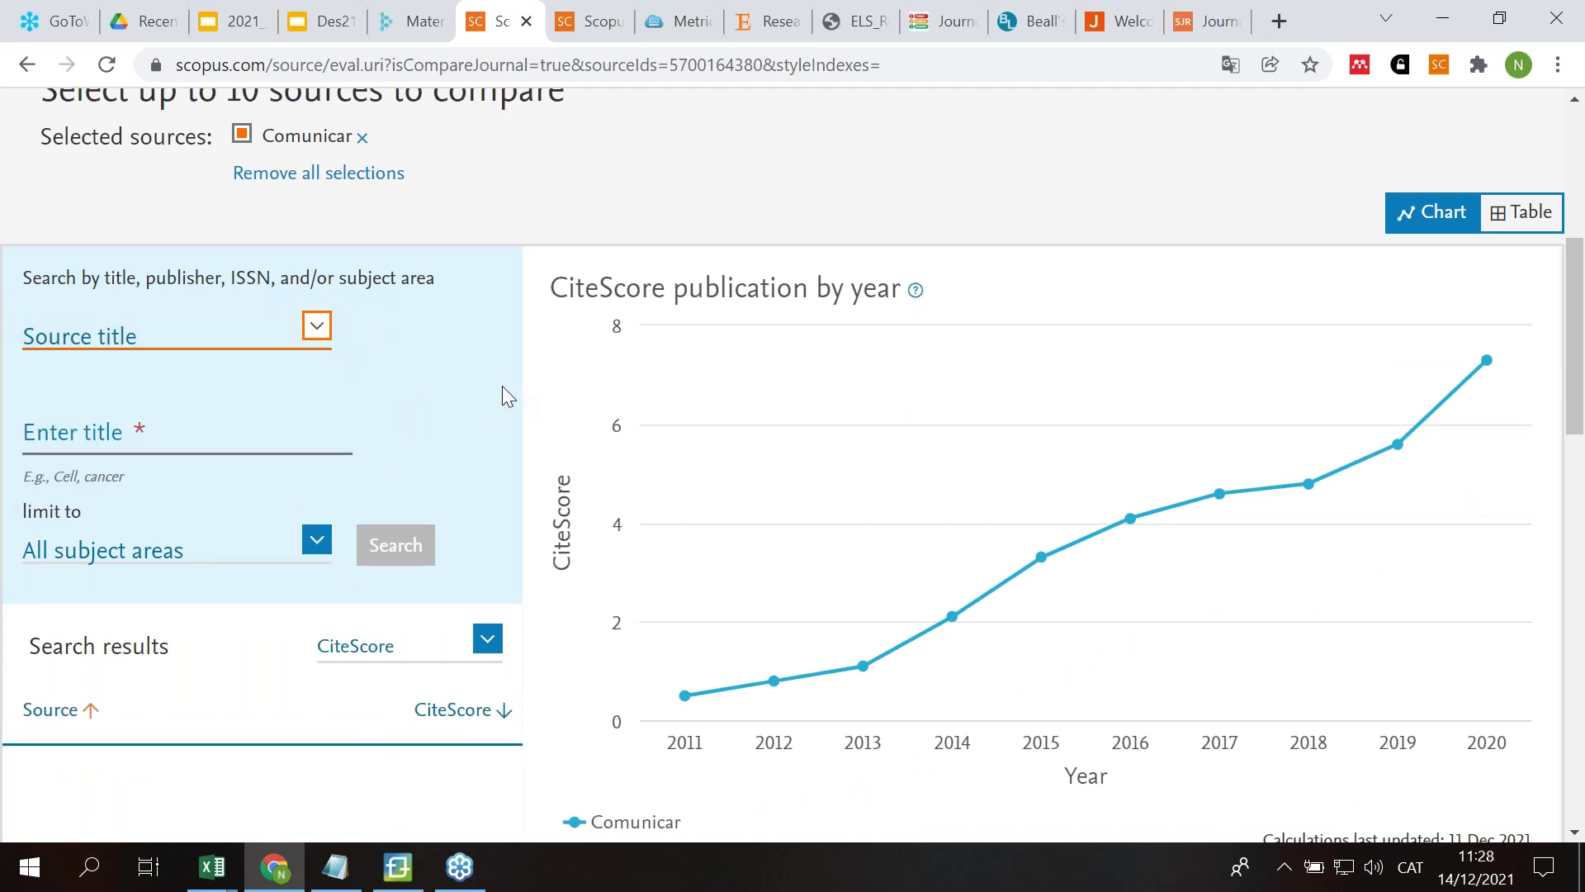
pyautogui.scroll(-2, 502, 385)
pyautogui.click(321, 307)
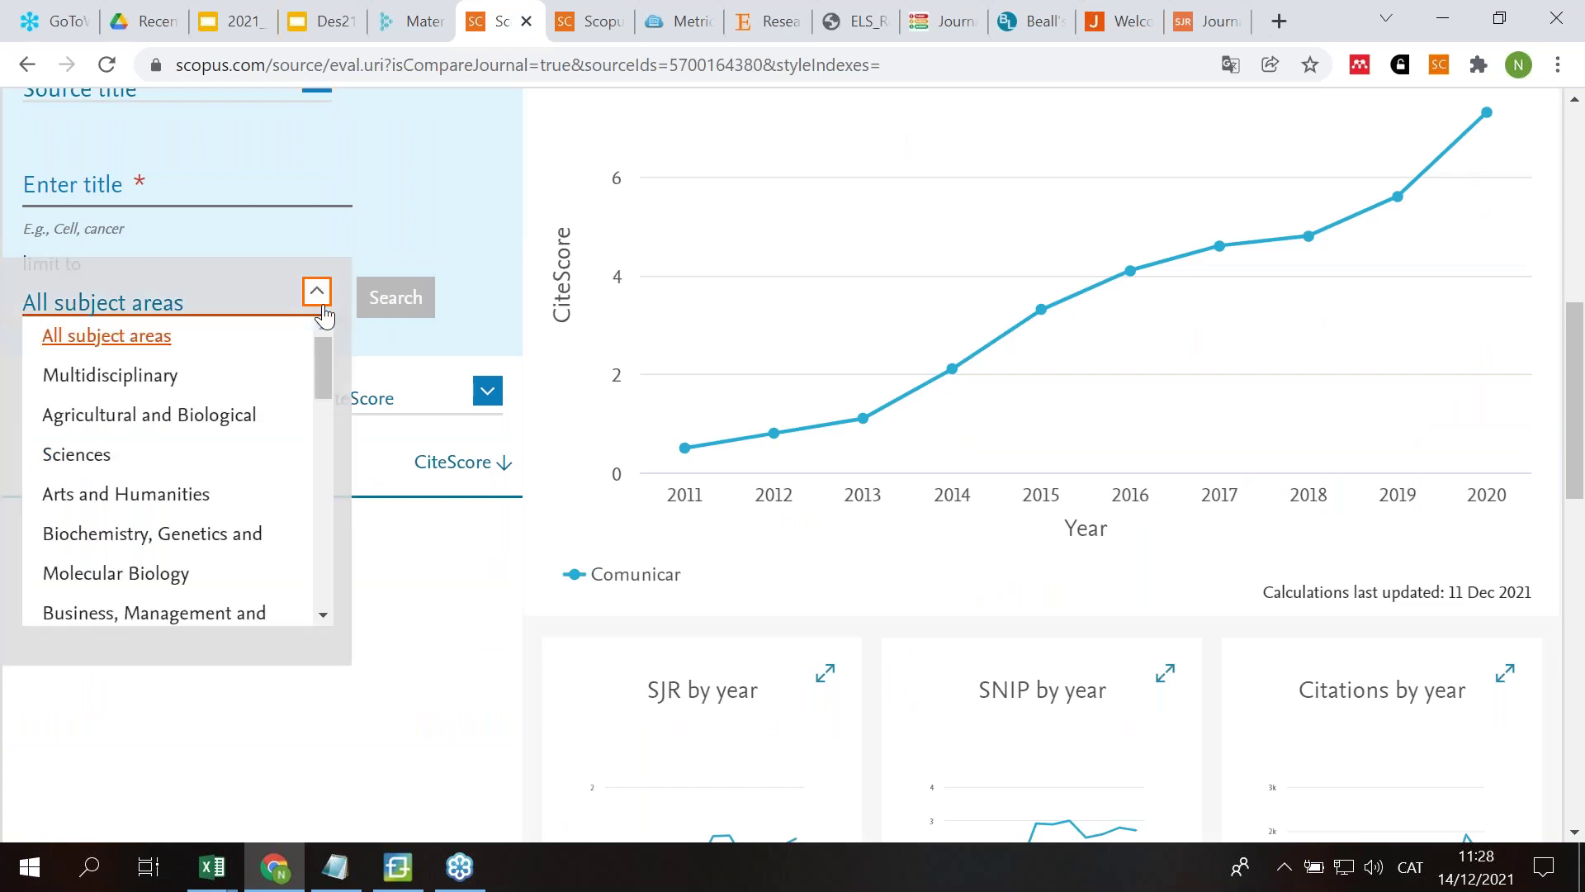
pyautogui.moveTo(324, 368); pyautogui.dragTo(464, 246)
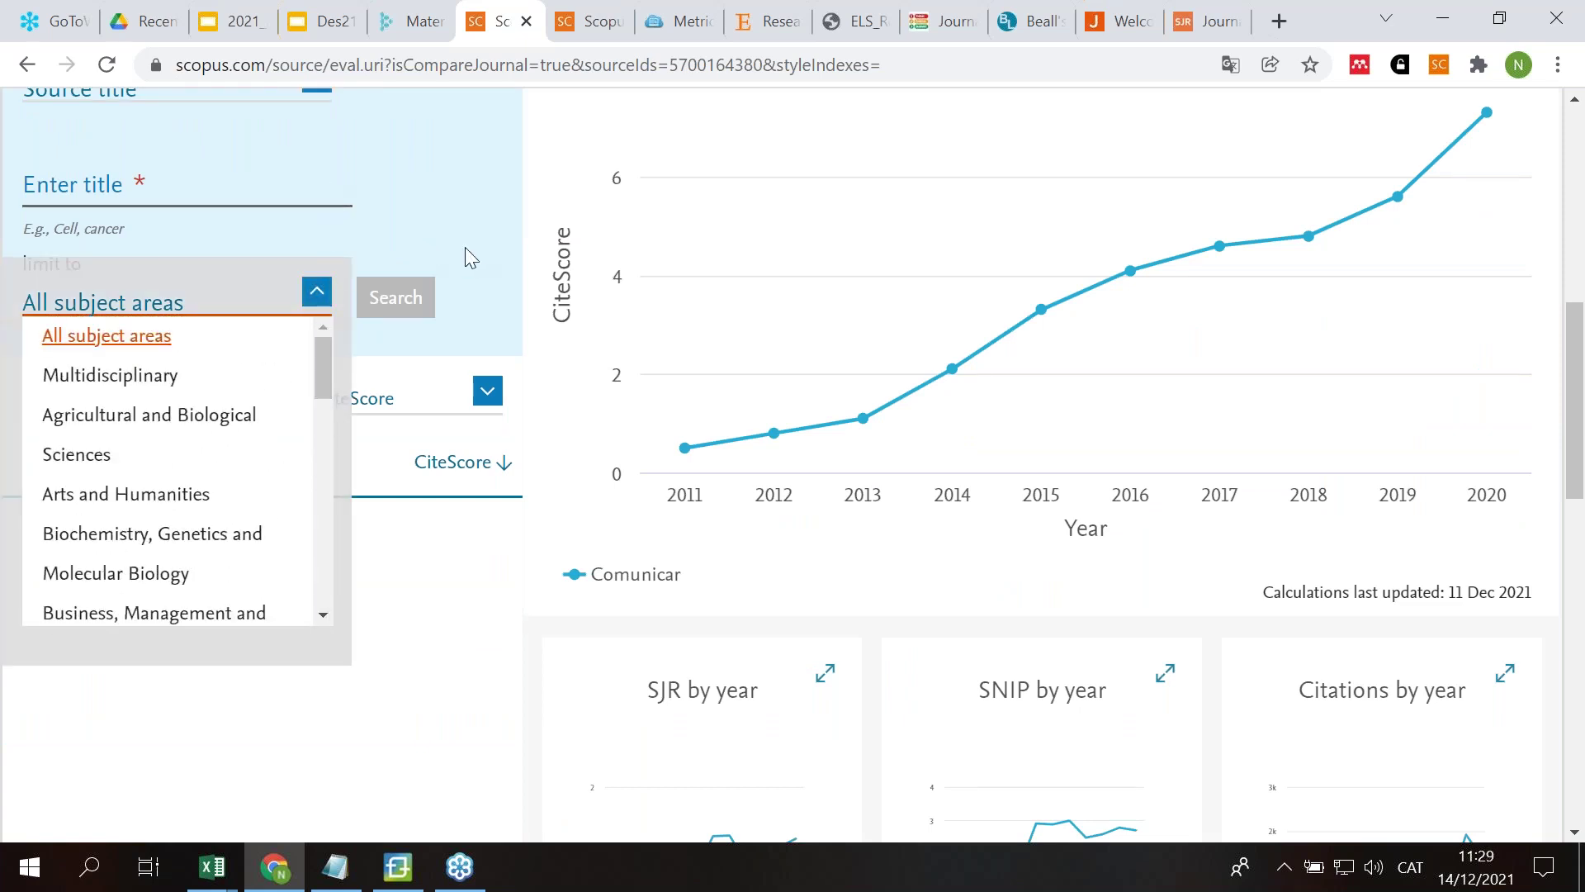
pyautogui.click(468, 247)
# Step: Search all subject areas for source titles containing "communication" to find journals to compare
pyautogui.scroll(3, 473, 247)
pyautogui.click(107, 446)
pyautogui.write('communication')
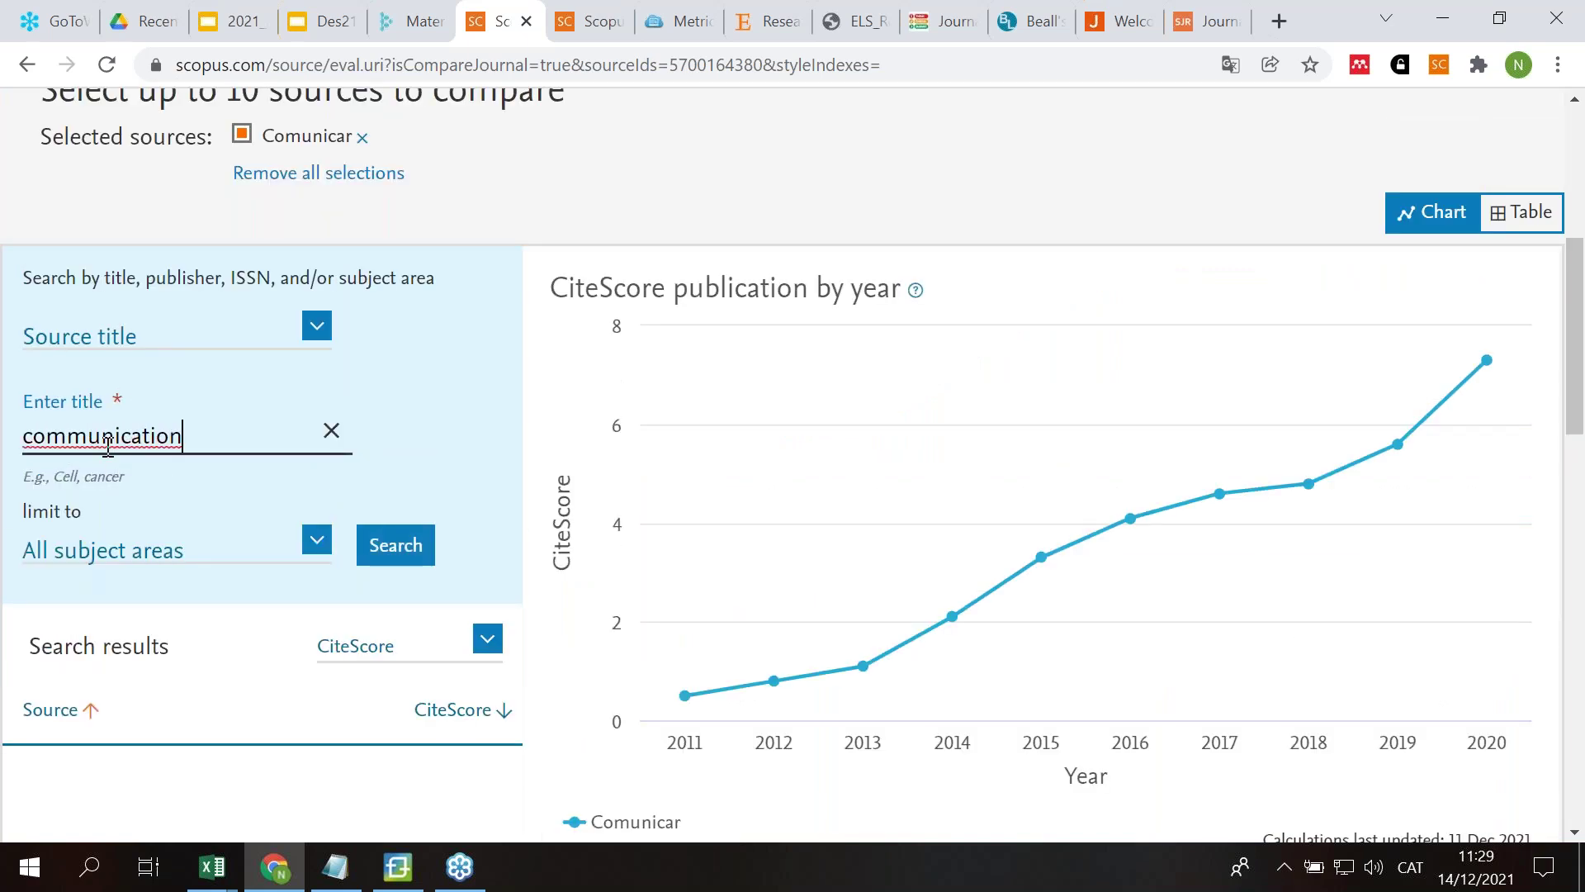
pyautogui.press('Return')
pyautogui.scroll(-3, 111, 447)
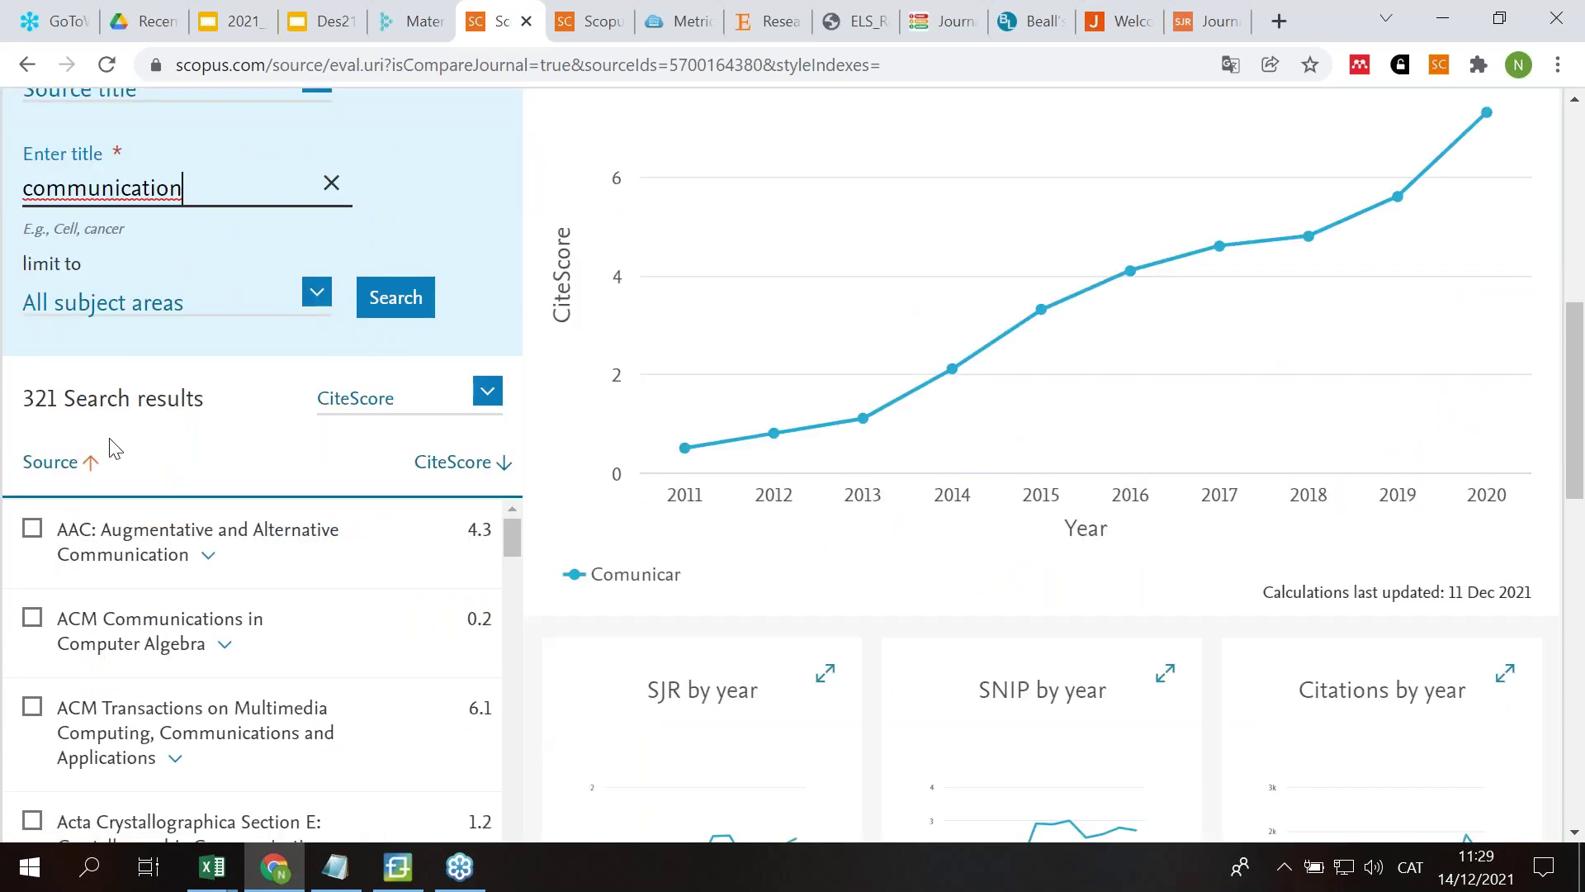
# Step: Add AI Communications, American Communication Journal and Canadian Journal of Communication to the comparison with Comunicar
pyautogui.scroll(-5, 111, 447)
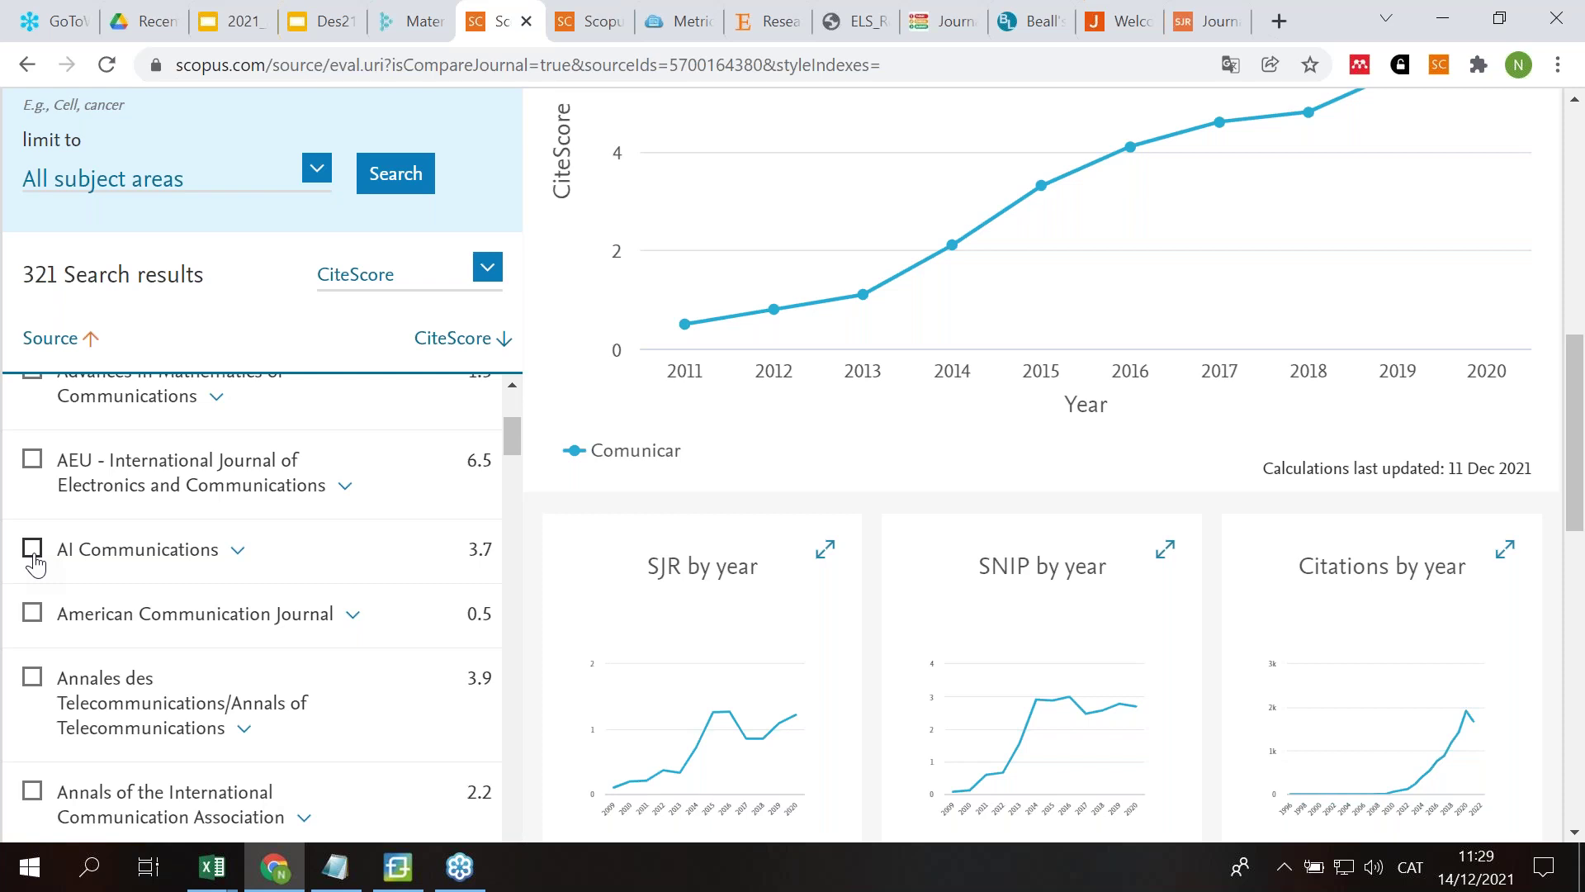
pyautogui.click(32, 549)
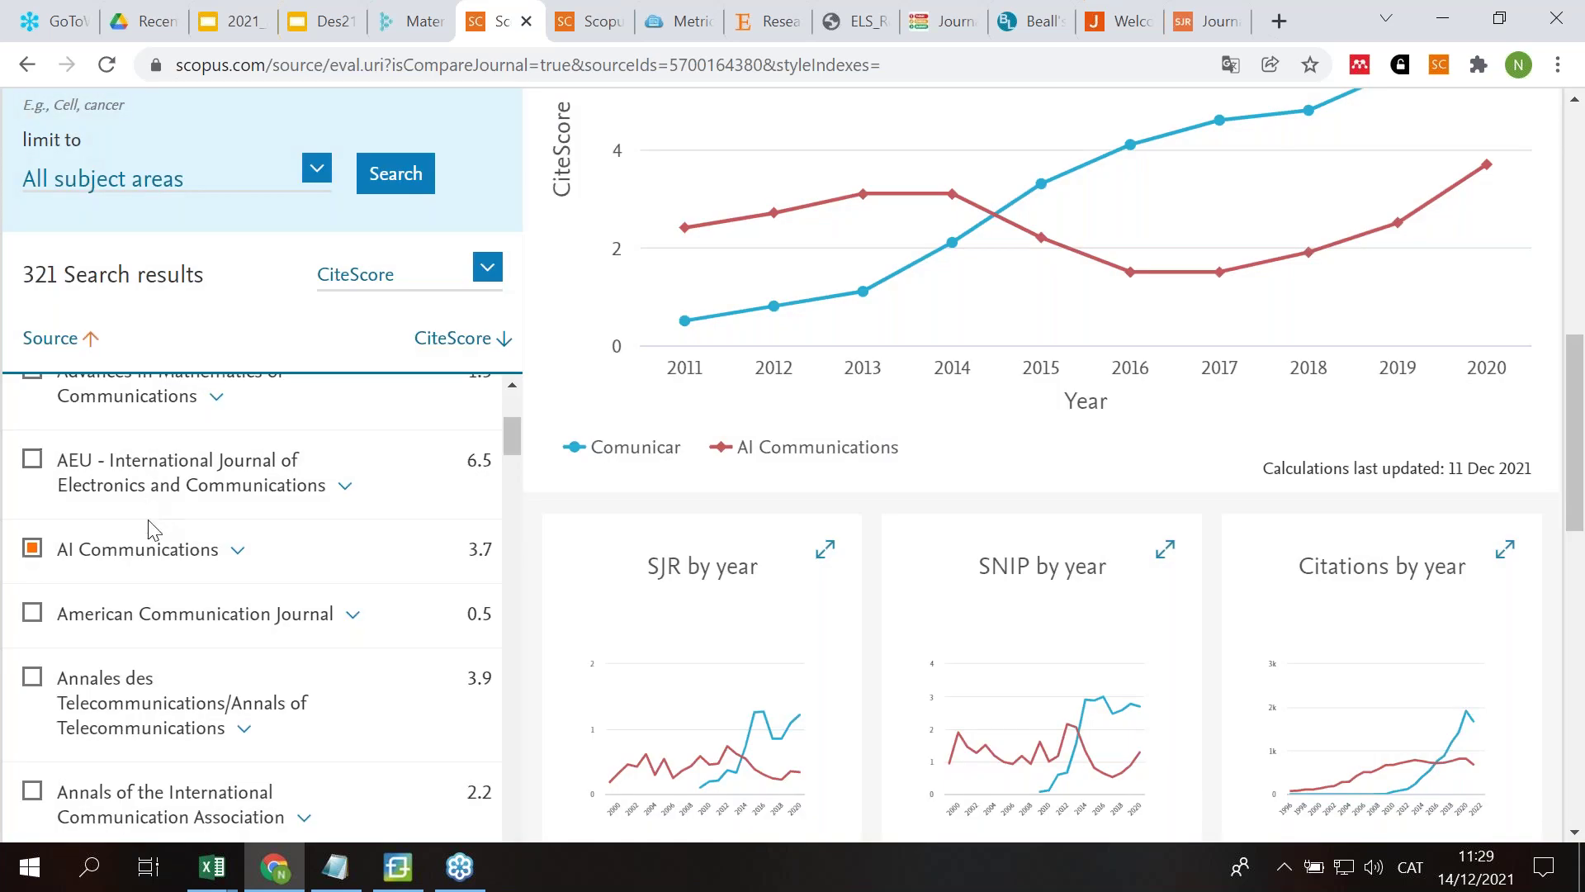
pyautogui.scroll(-4, 151, 529)
pyautogui.scroll(3, 151, 529)
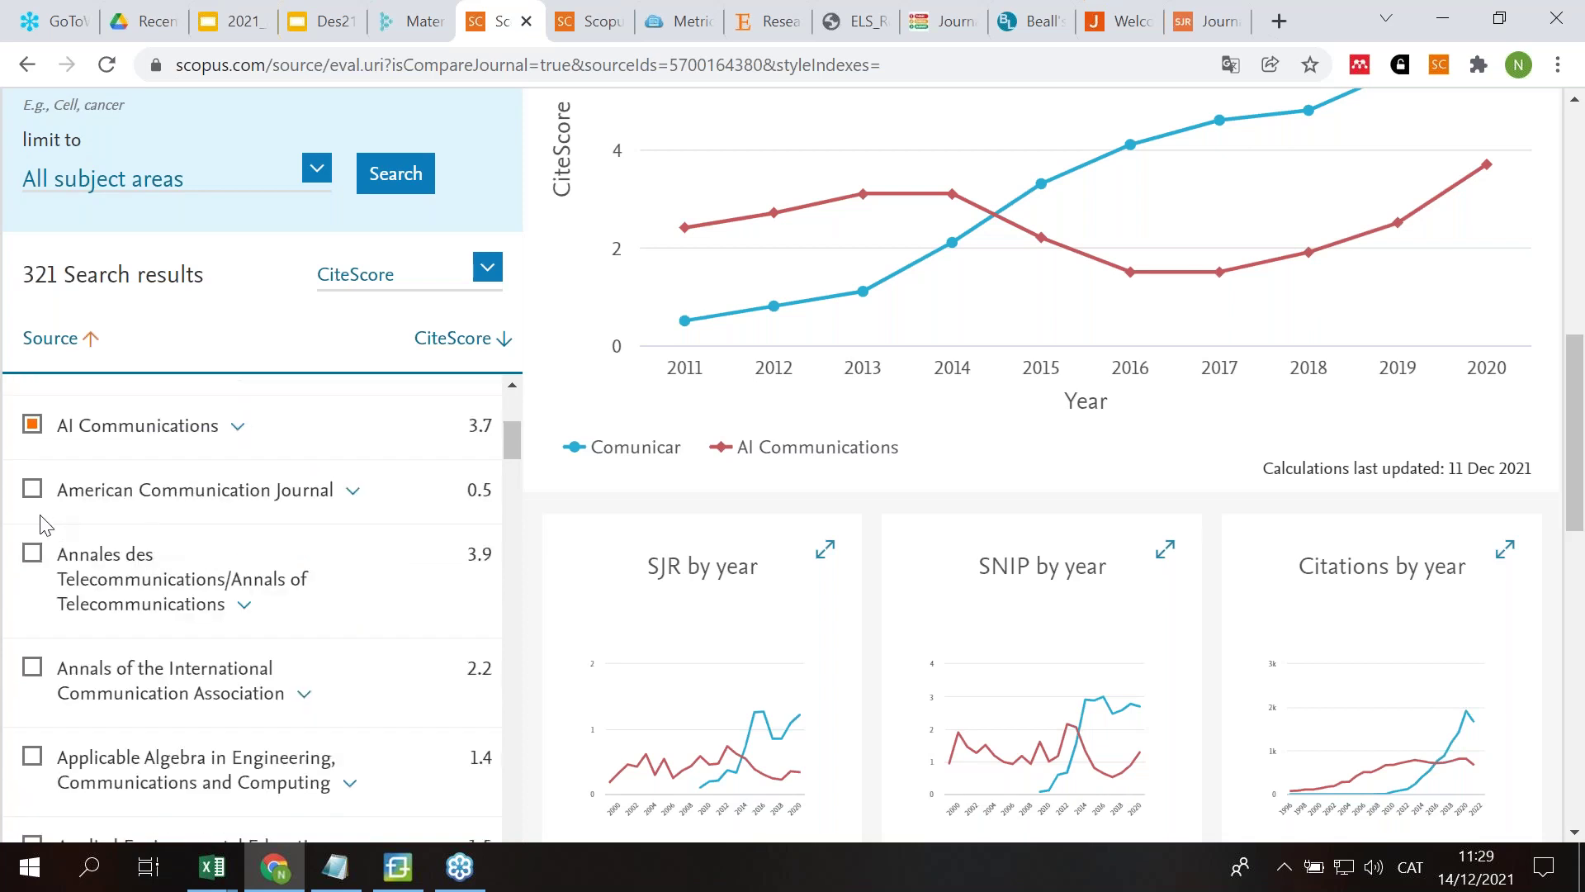
pyautogui.click(31, 490)
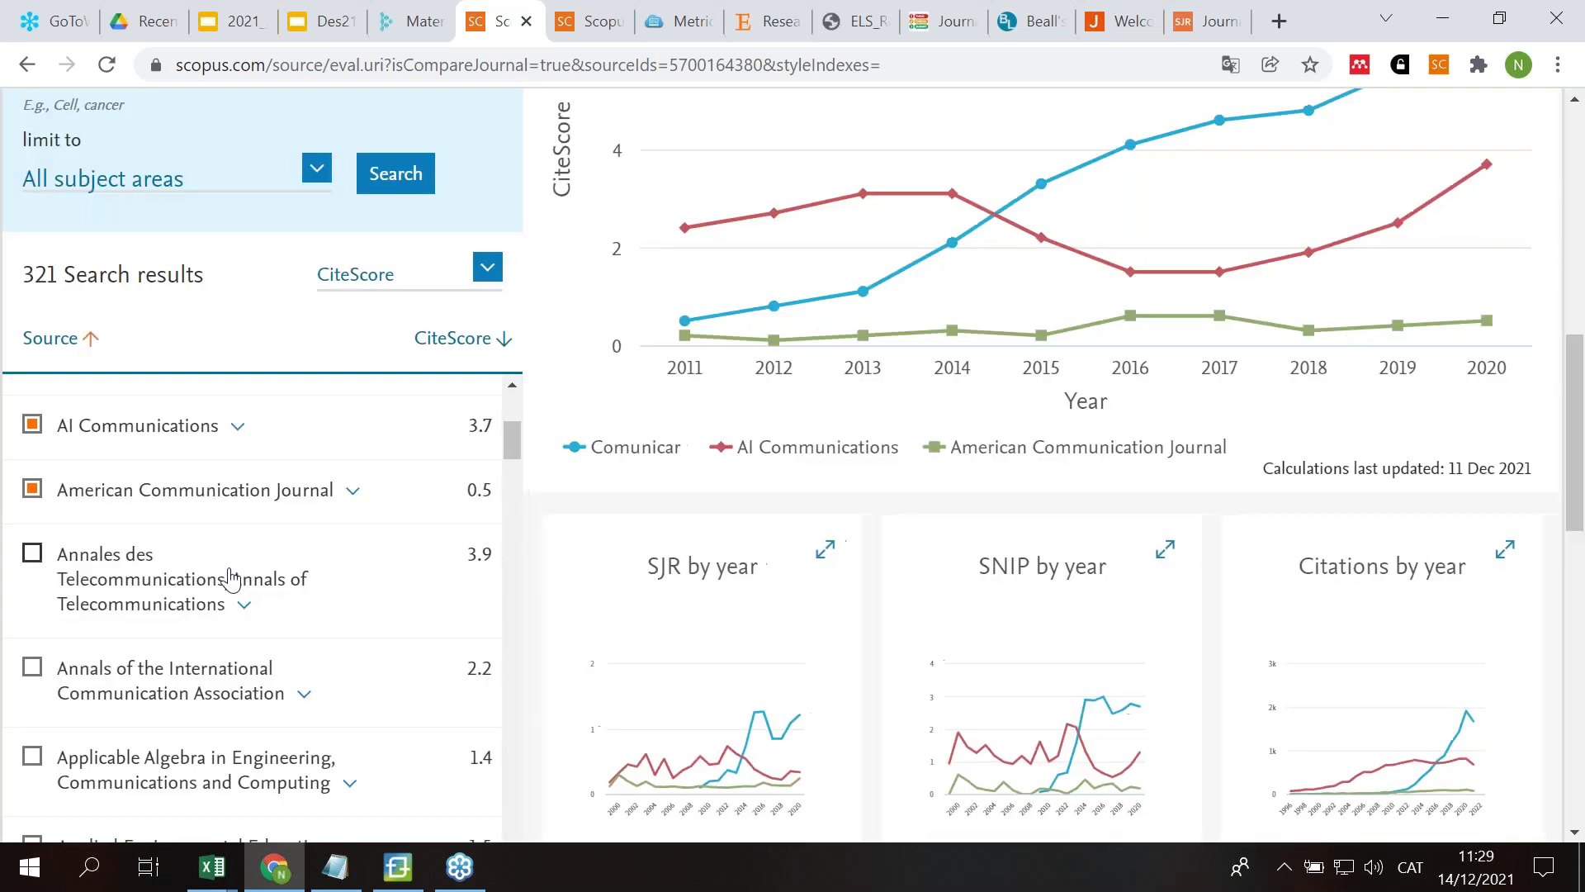
pyautogui.scroll(-6, 230, 548)
pyautogui.scroll(-7, 252, 606)
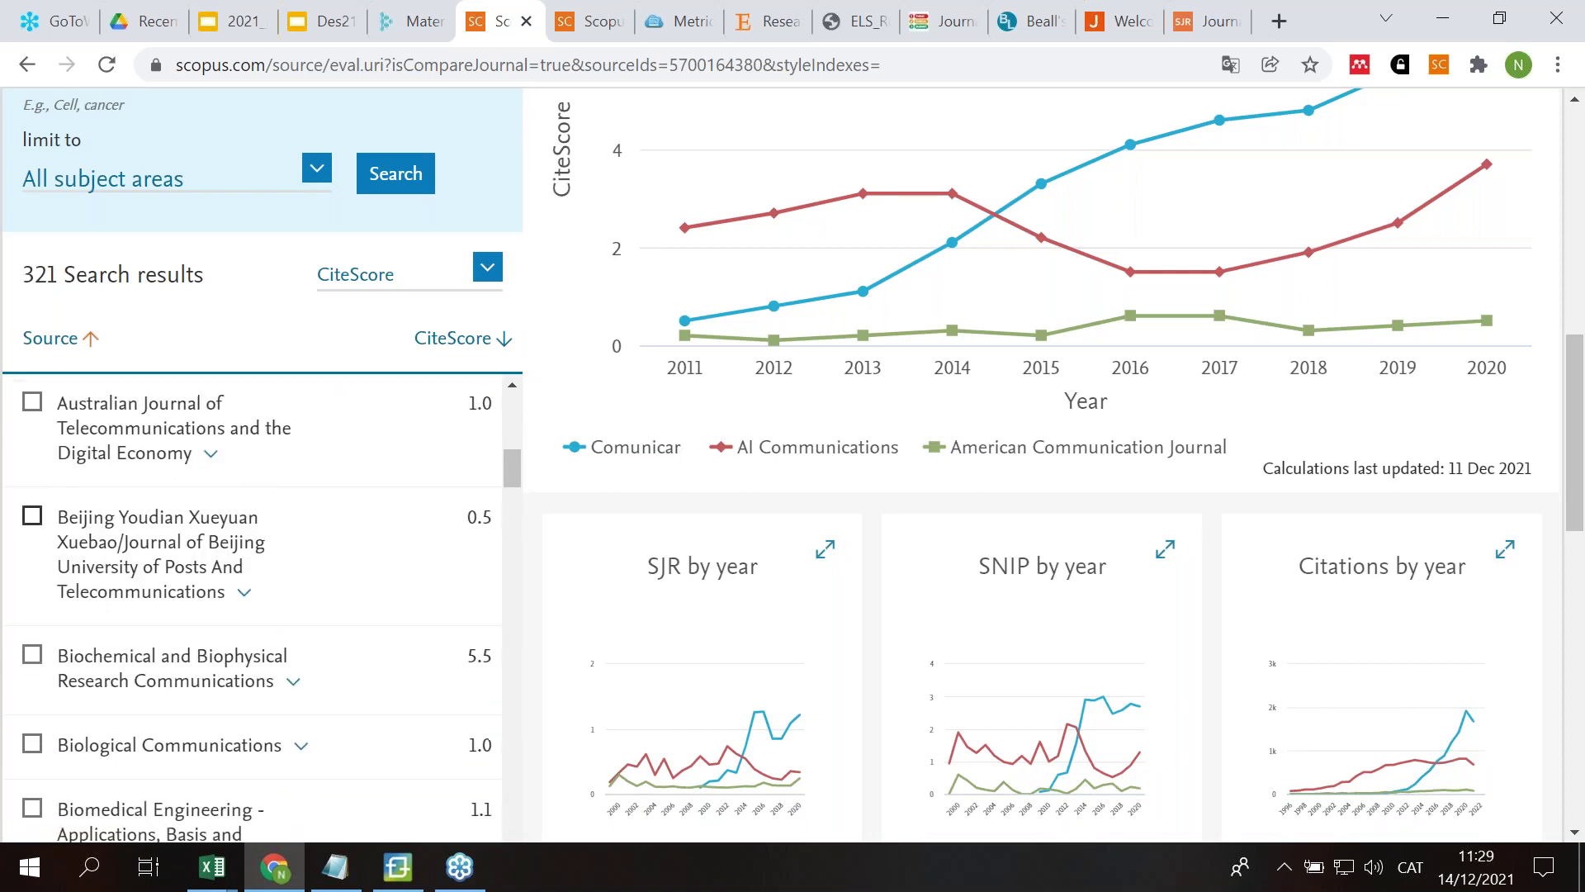
pyautogui.scroll(-3, 199, 507)
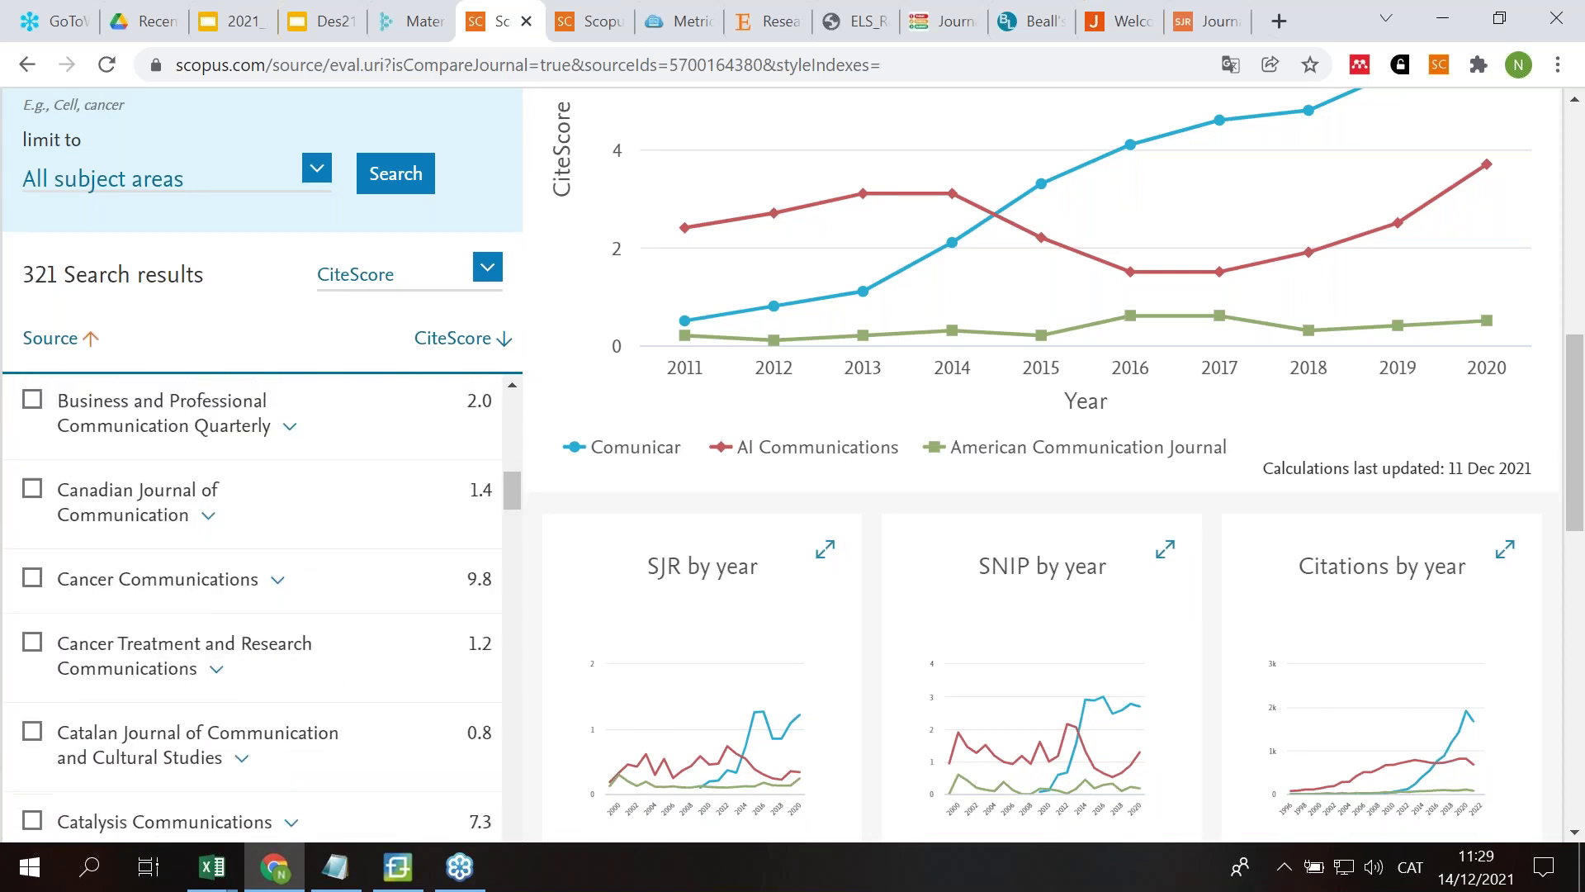
pyautogui.click(32, 490)
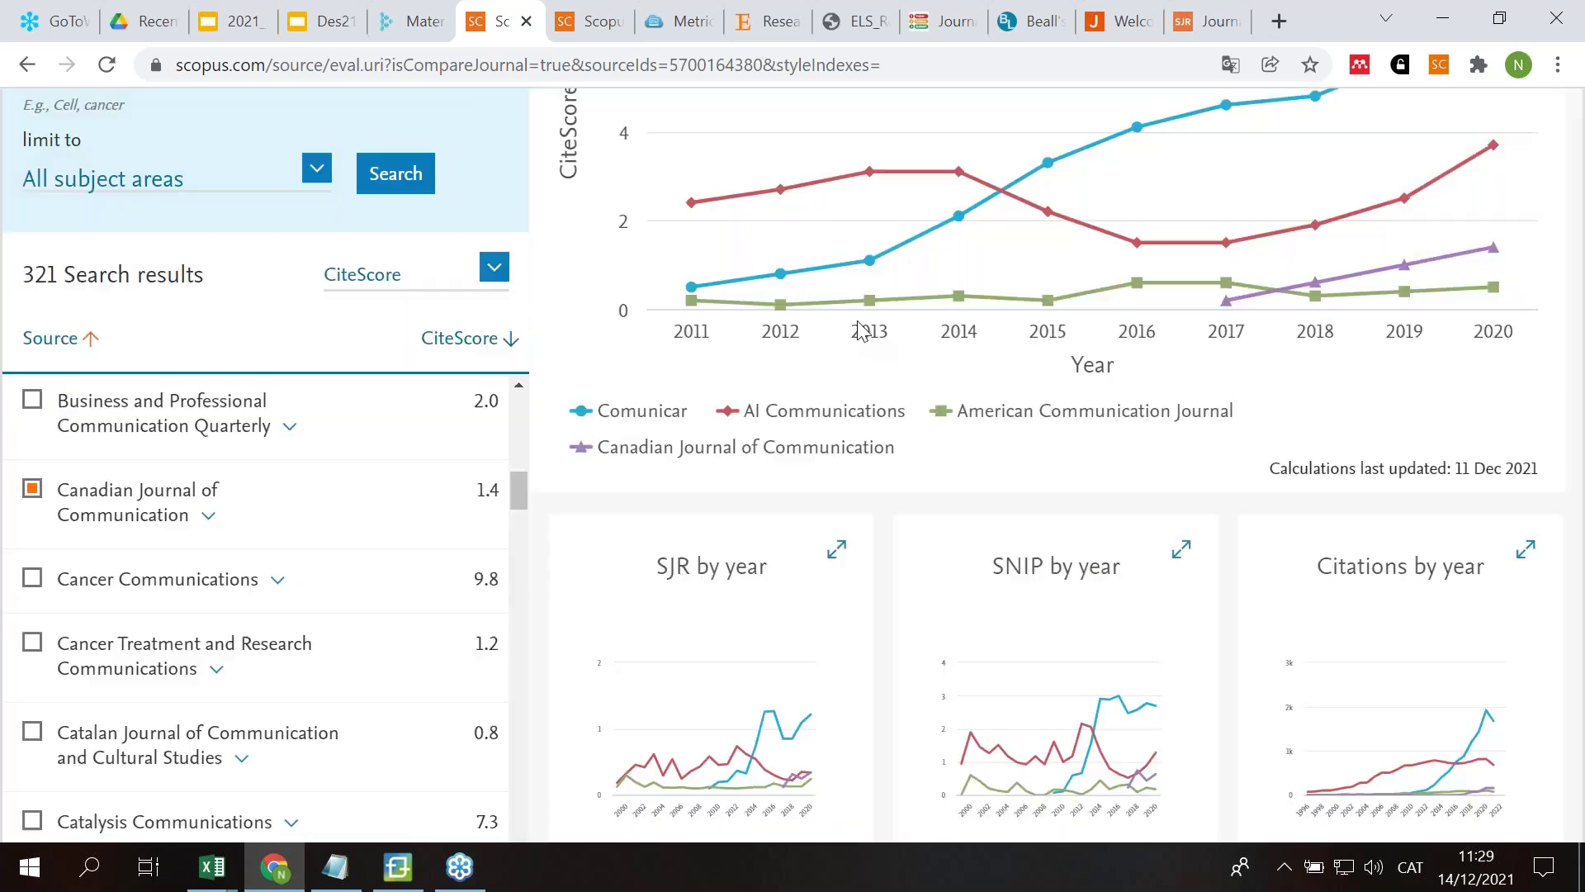
# Step: Inspect the CiteScore chart's data points, then hide the American Communication Journal line and show it again
pyautogui.moveTo(1486, 287)
pyautogui.scroll(4, 1486, 287)
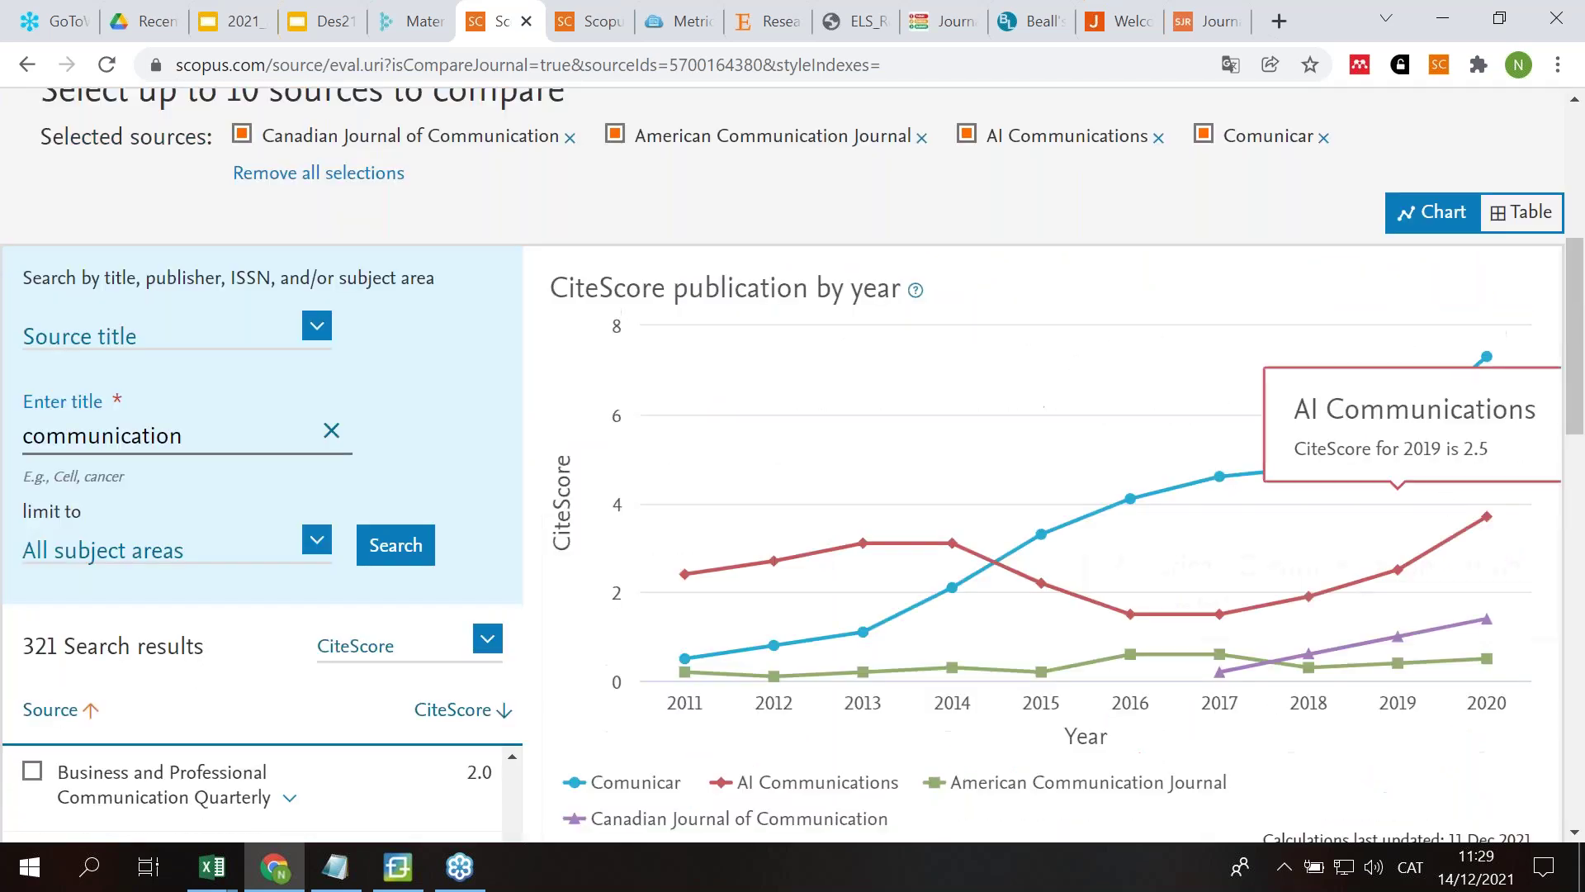
pyautogui.click(995, 799)
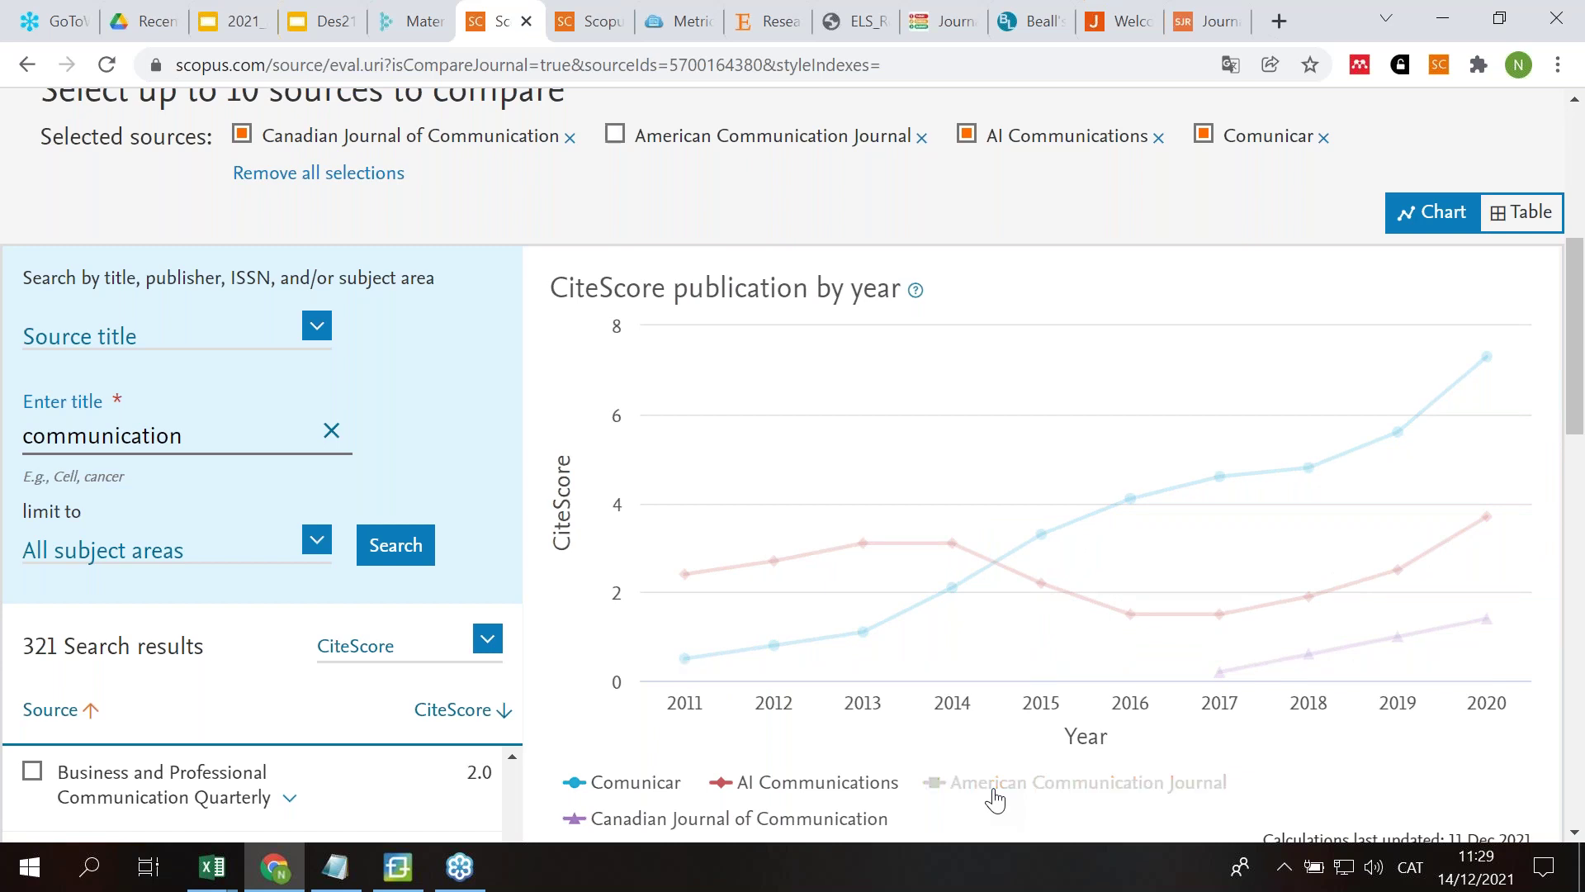
pyautogui.click(995, 799)
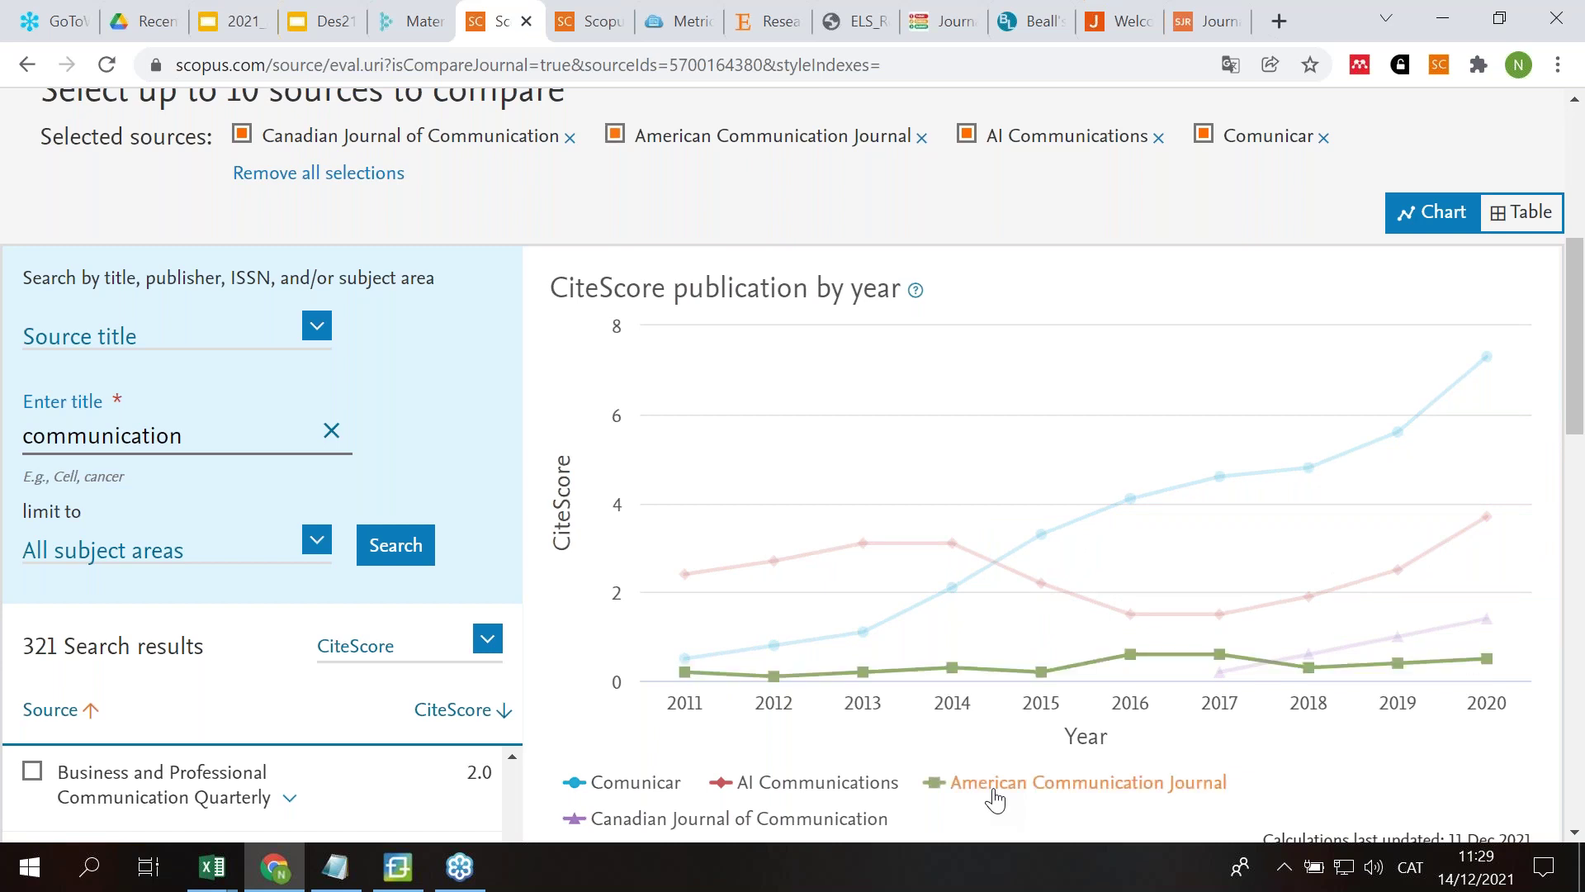
# Step: Hide the American Communication Journal and AI Communications lines in the CiteScore chart and show them again
pyautogui.click(996, 799)
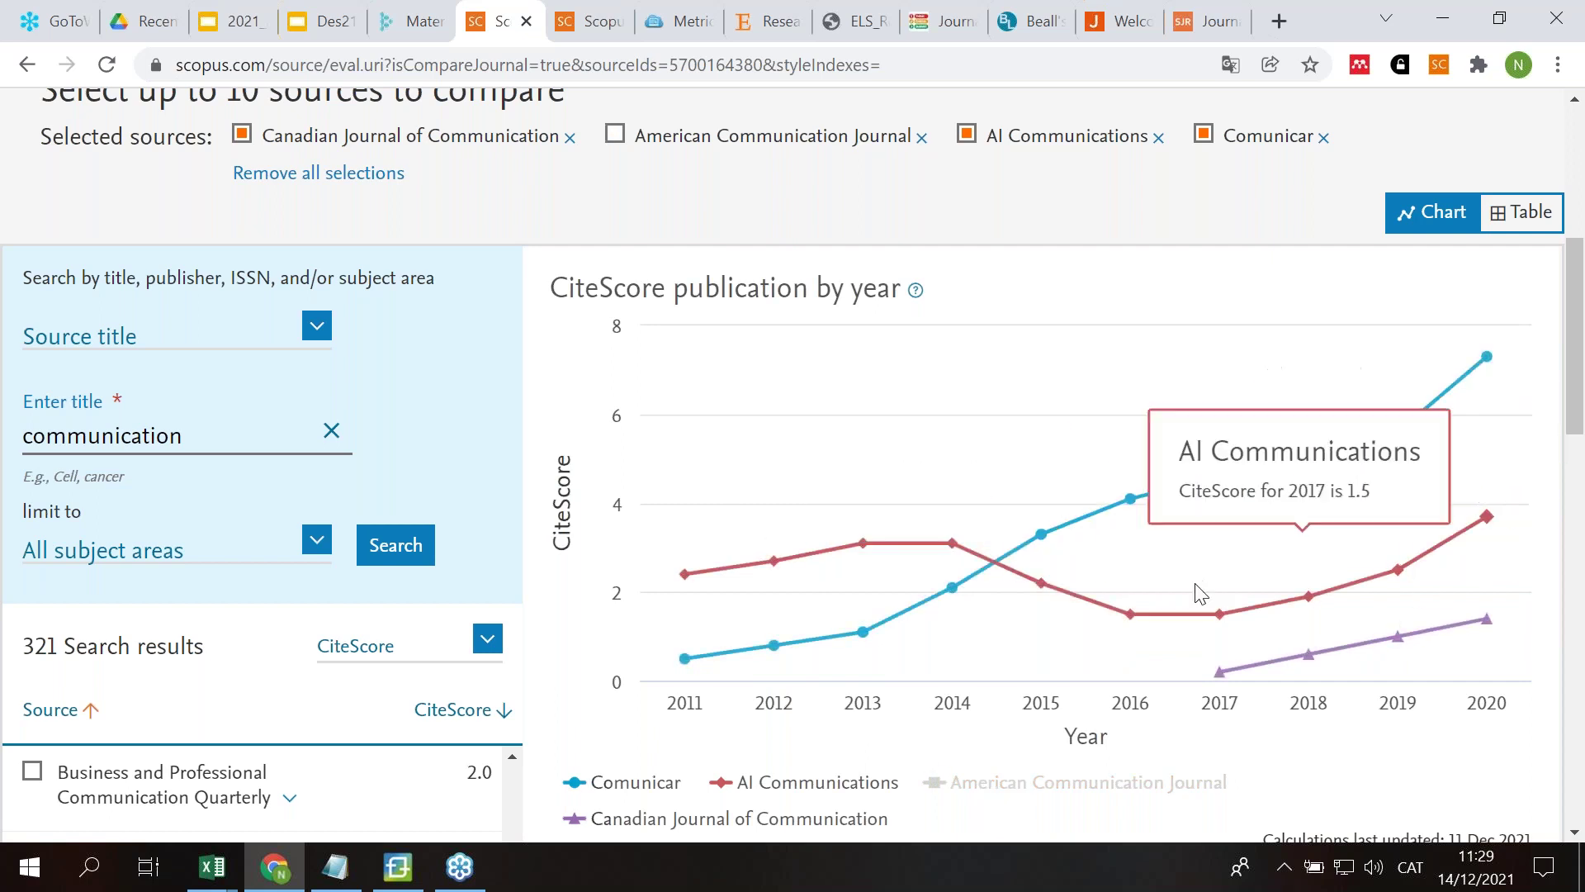
pyautogui.scroll(-2, 842, 628)
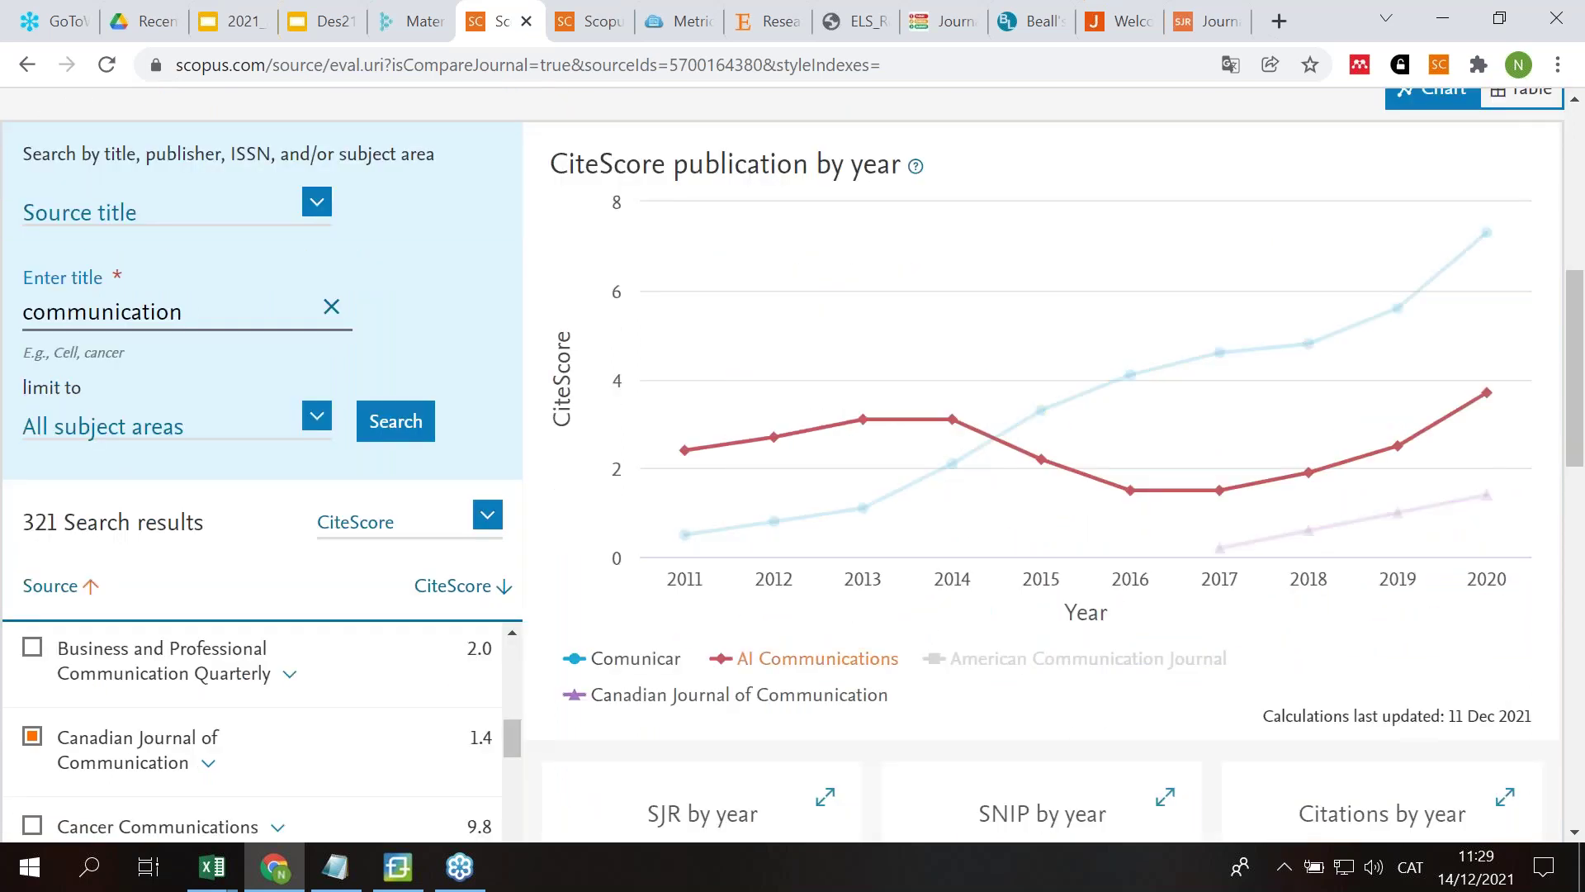
pyautogui.click(747, 658)
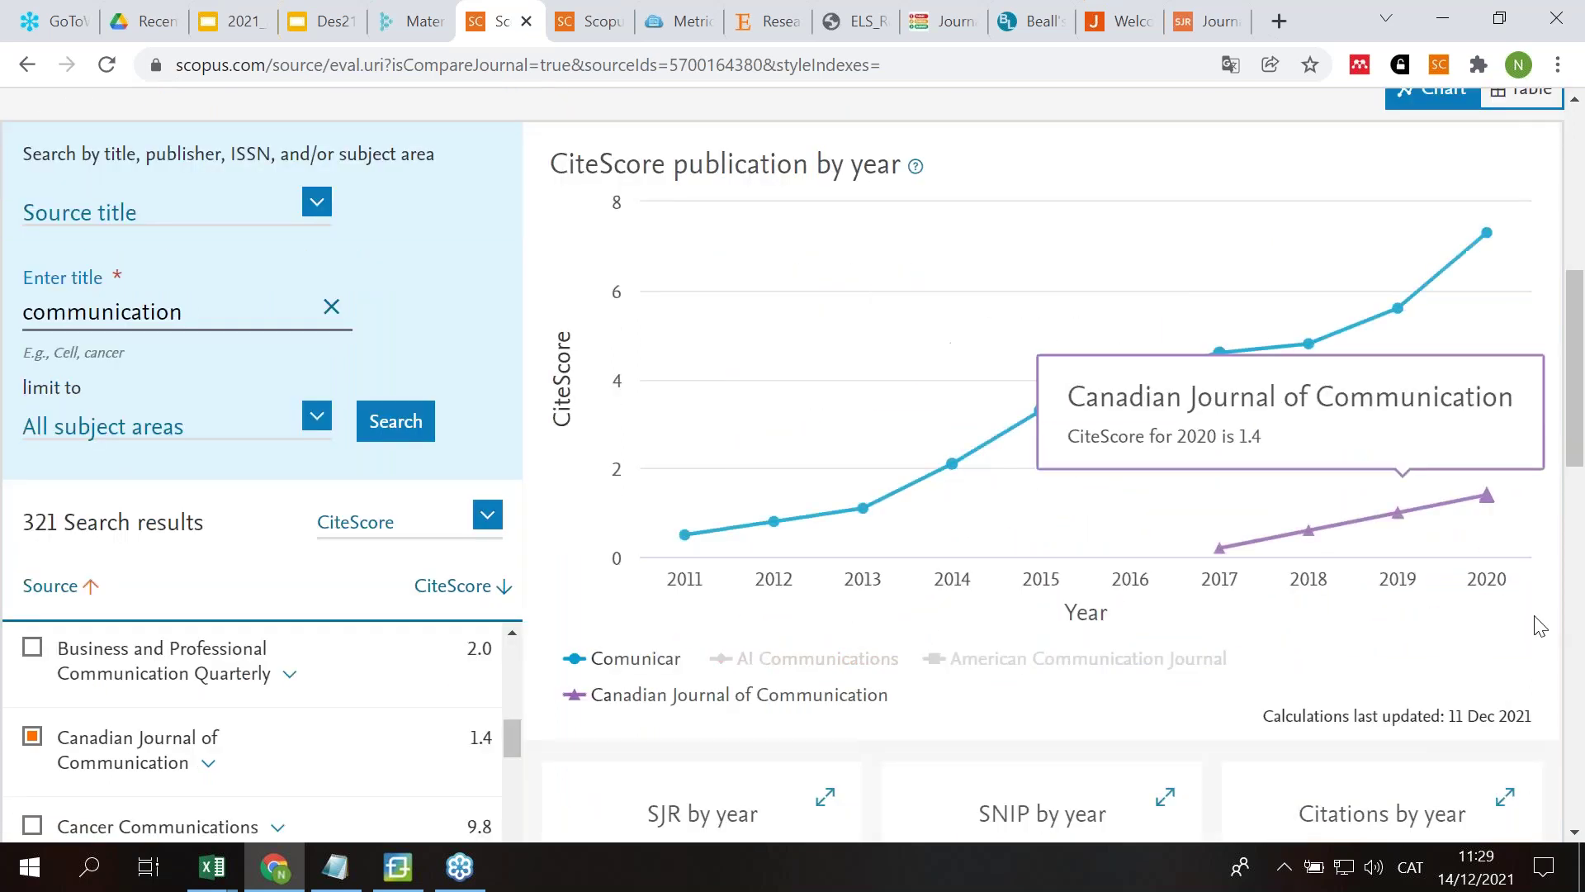
pyautogui.click(811, 664)
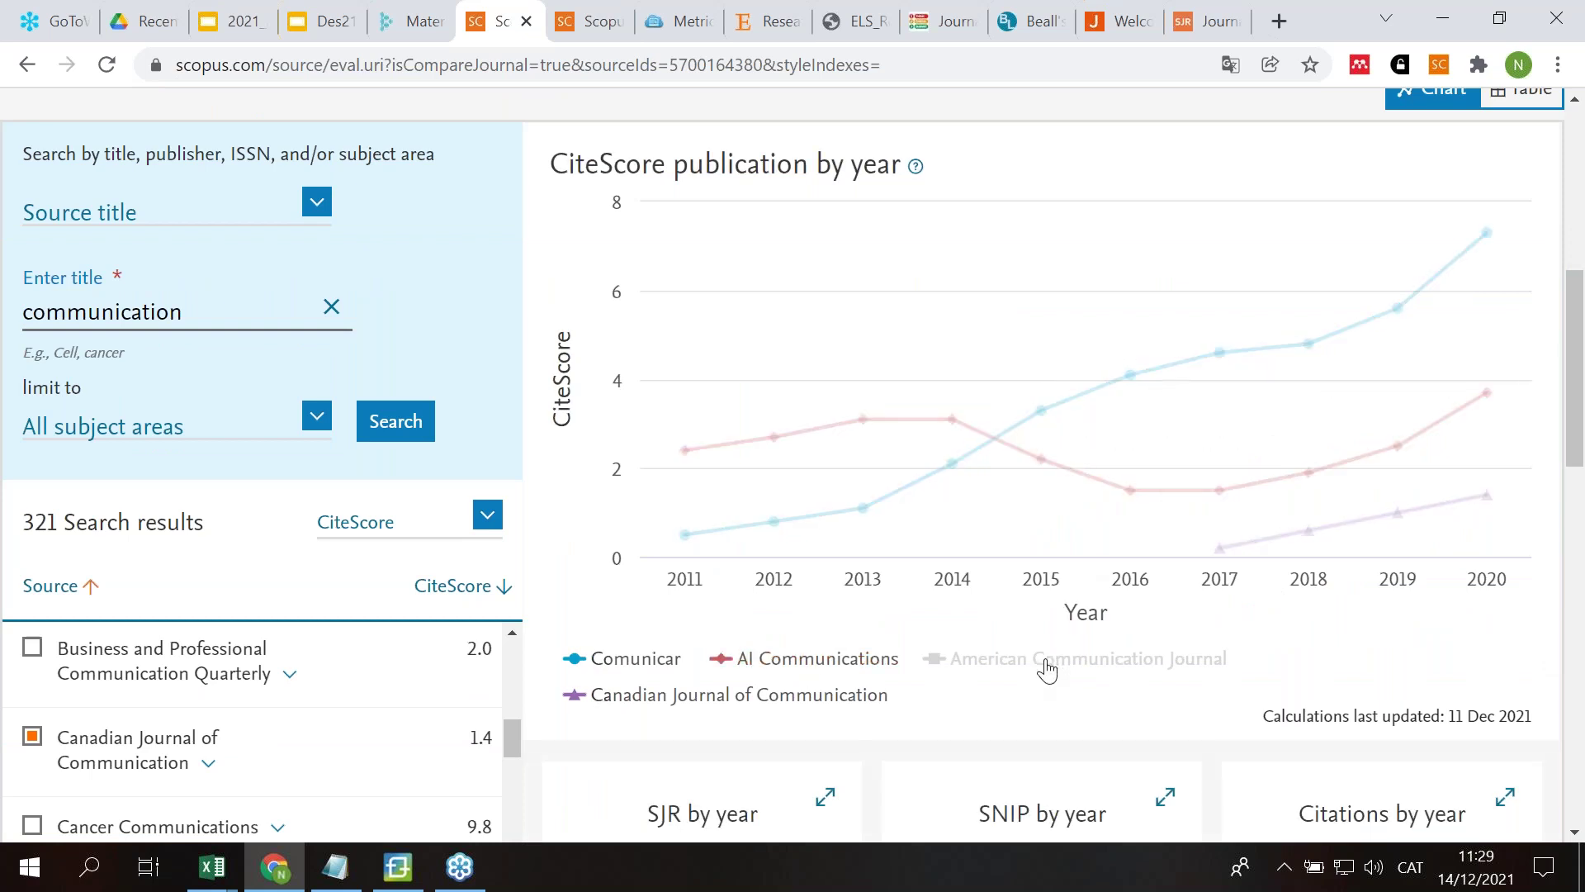
pyautogui.click(1045, 662)
pyautogui.moveTo(1345, 532)
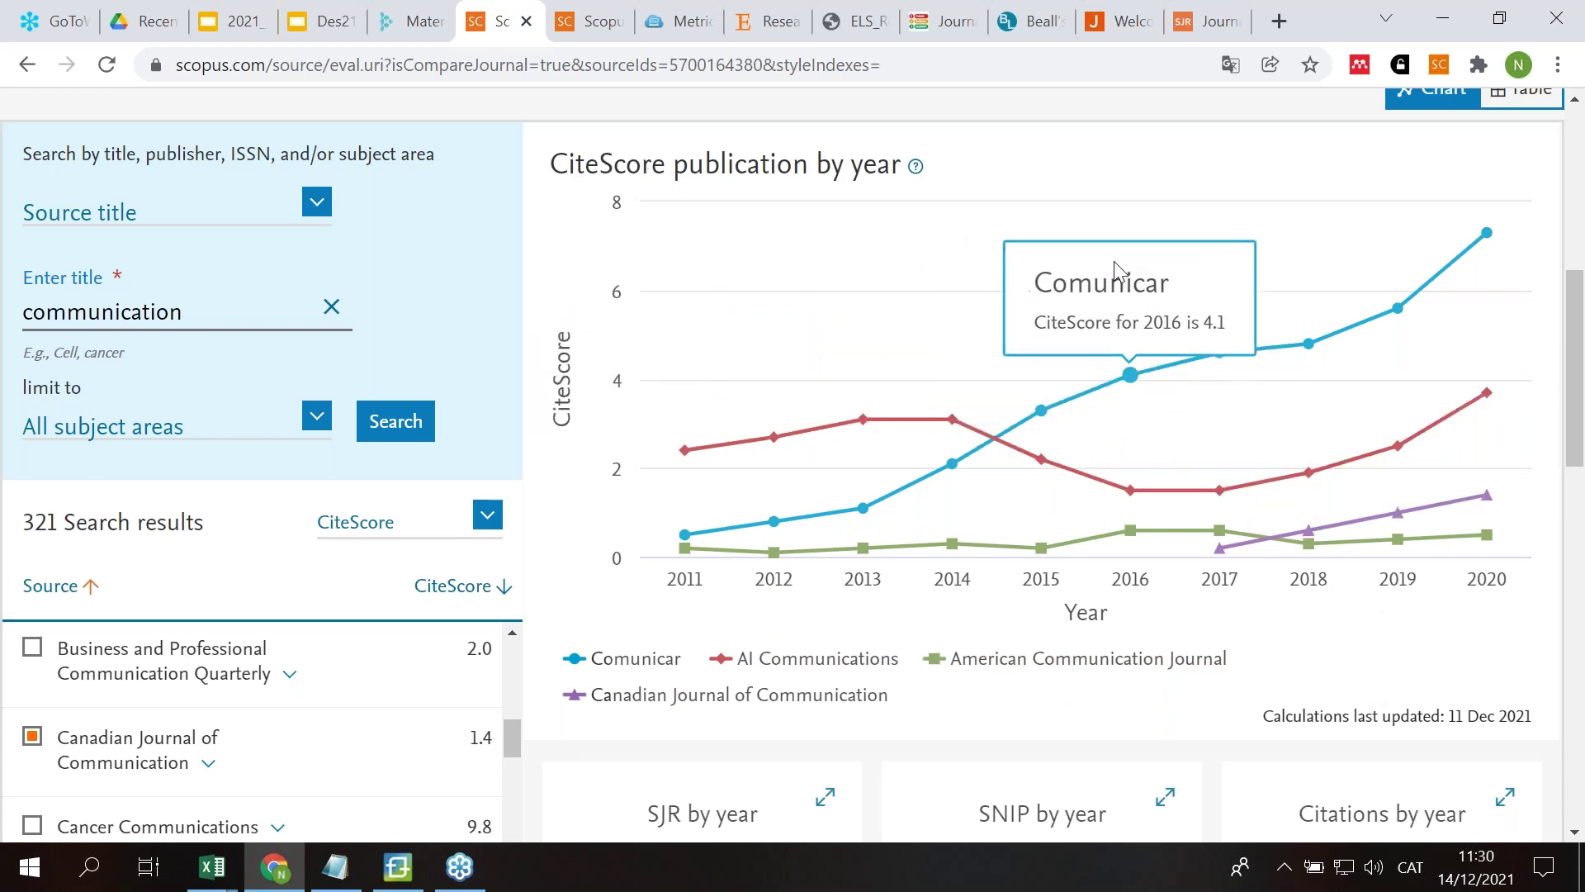
# Step: Examine the comparison charts for SJR, SNIP, citations, documents, percent not cited and percentage review articles, and highlight the source limit heading
pyautogui.scroll(-1, 1113, 265)
pyautogui.scroll(-4, 1113, 264)
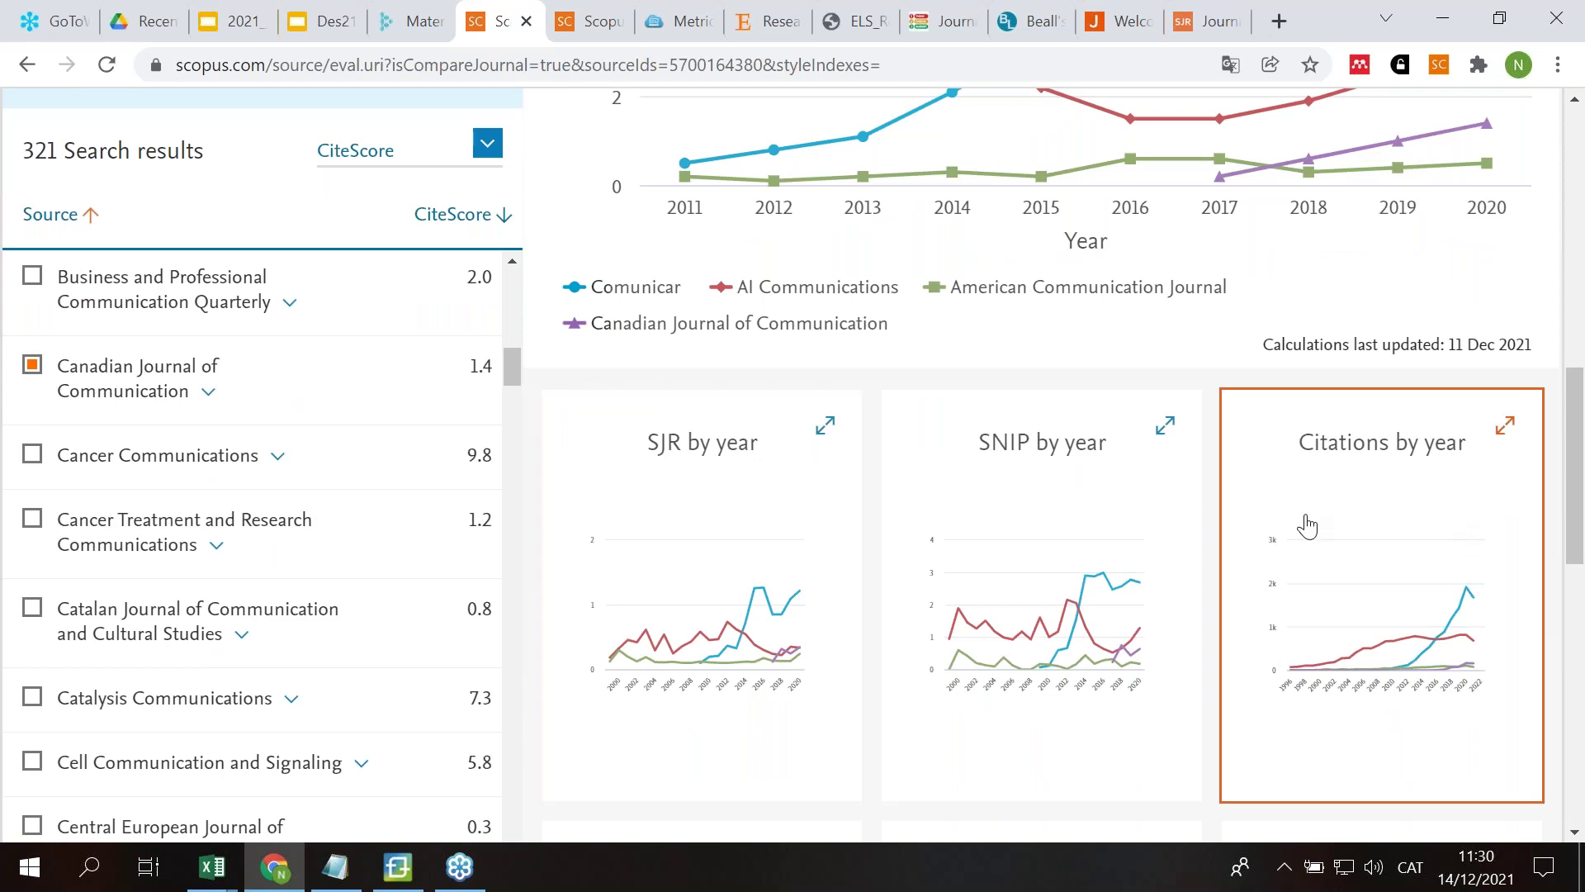
pyautogui.scroll(-4, 1305, 524)
pyautogui.scroll(-3, 1330, 634)
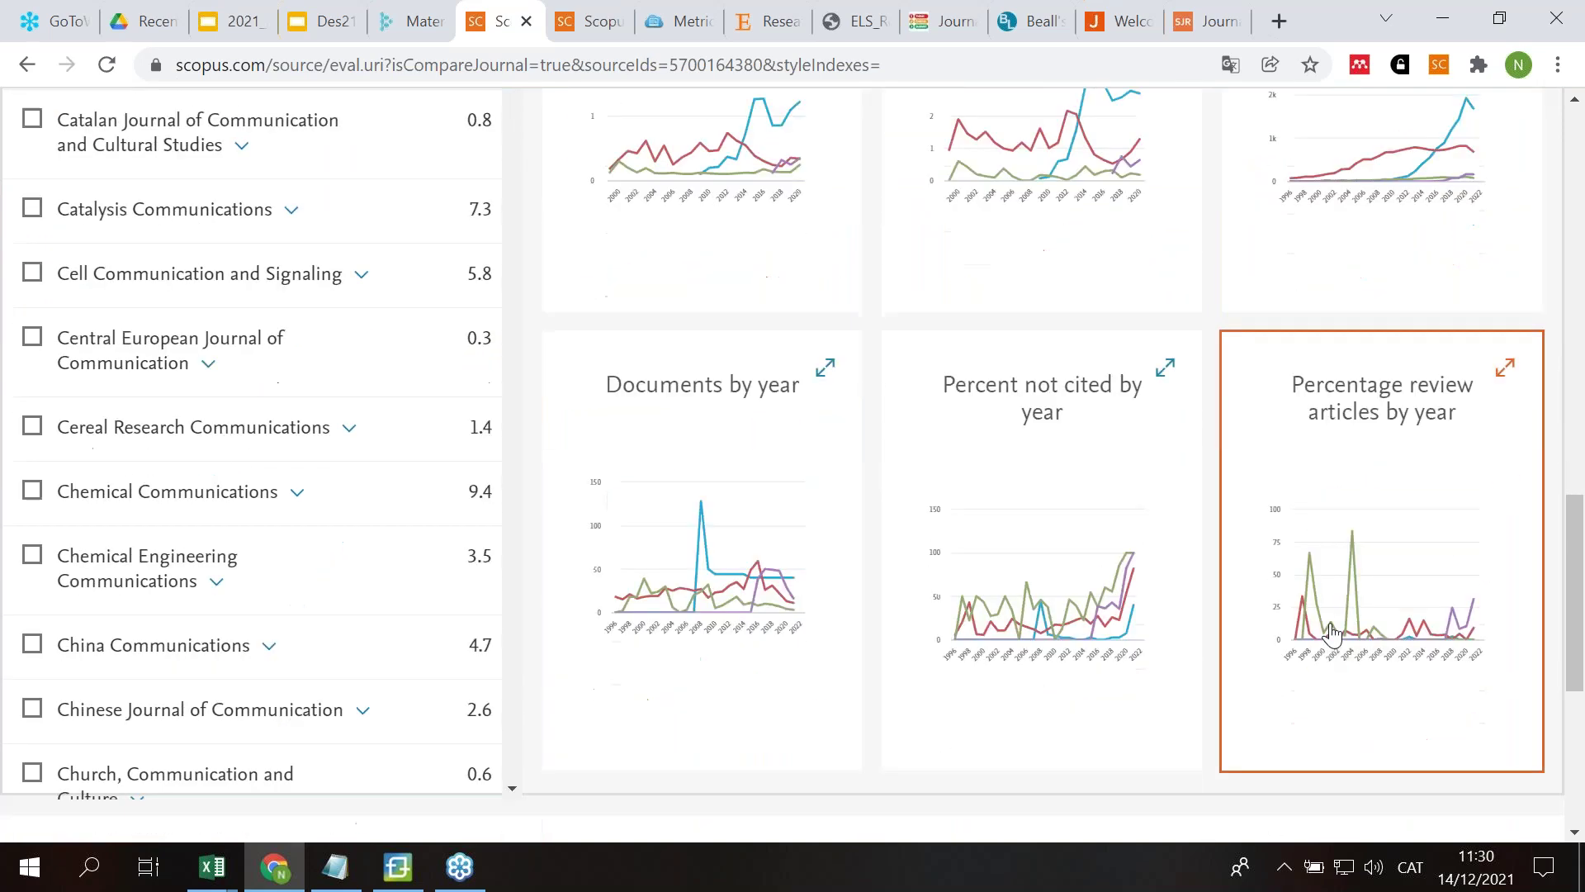
pyautogui.scroll(15, 1332, 629)
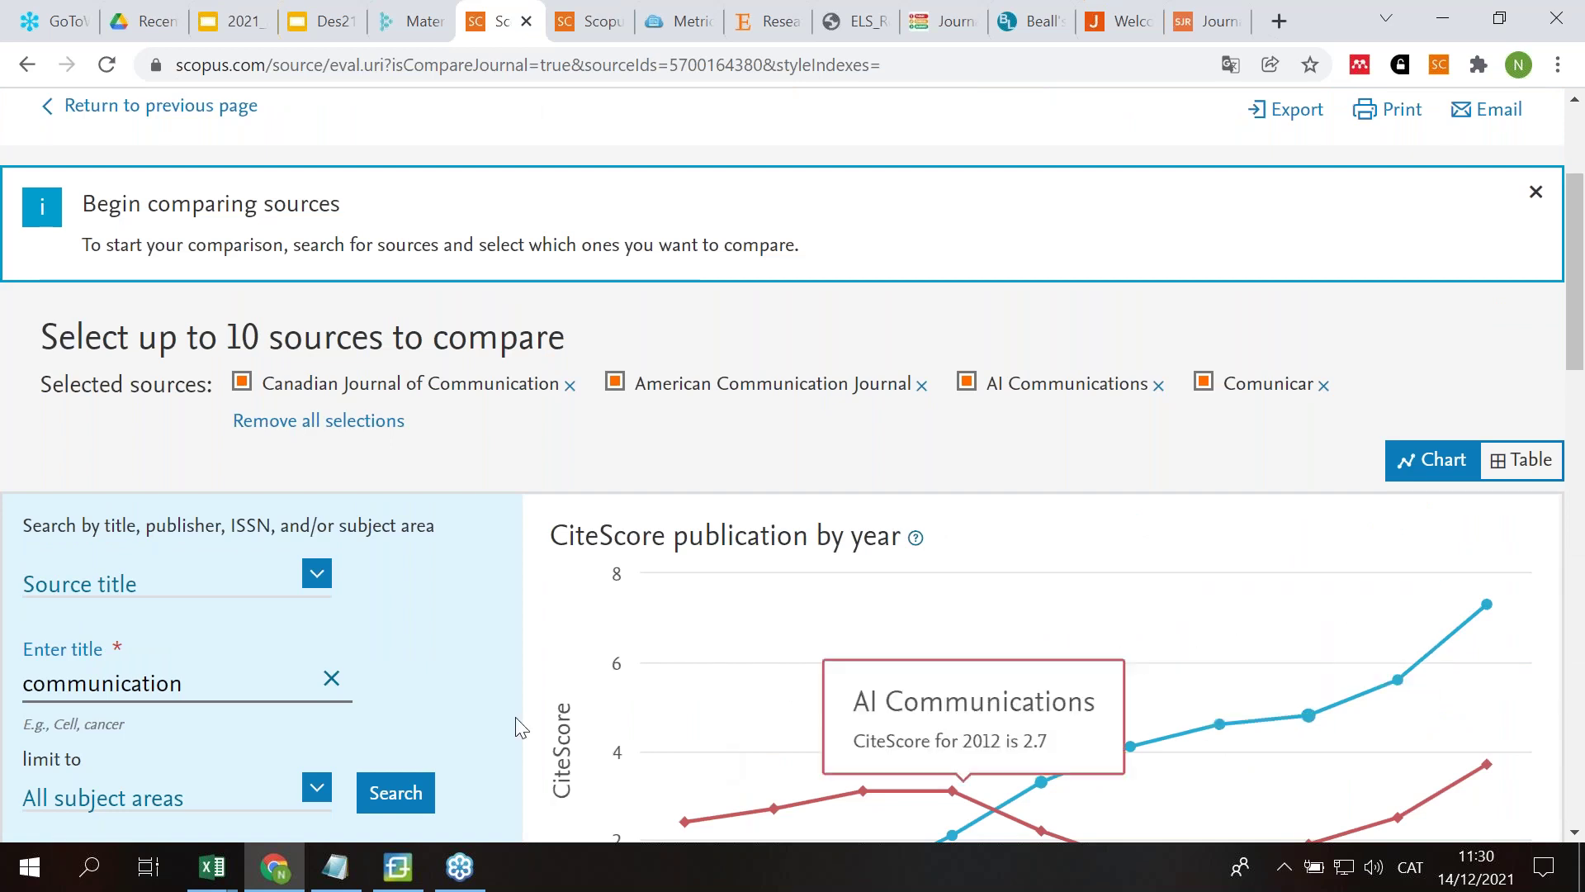
pyautogui.moveTo(48, 336); pyautogui.dragTo(568, 338)
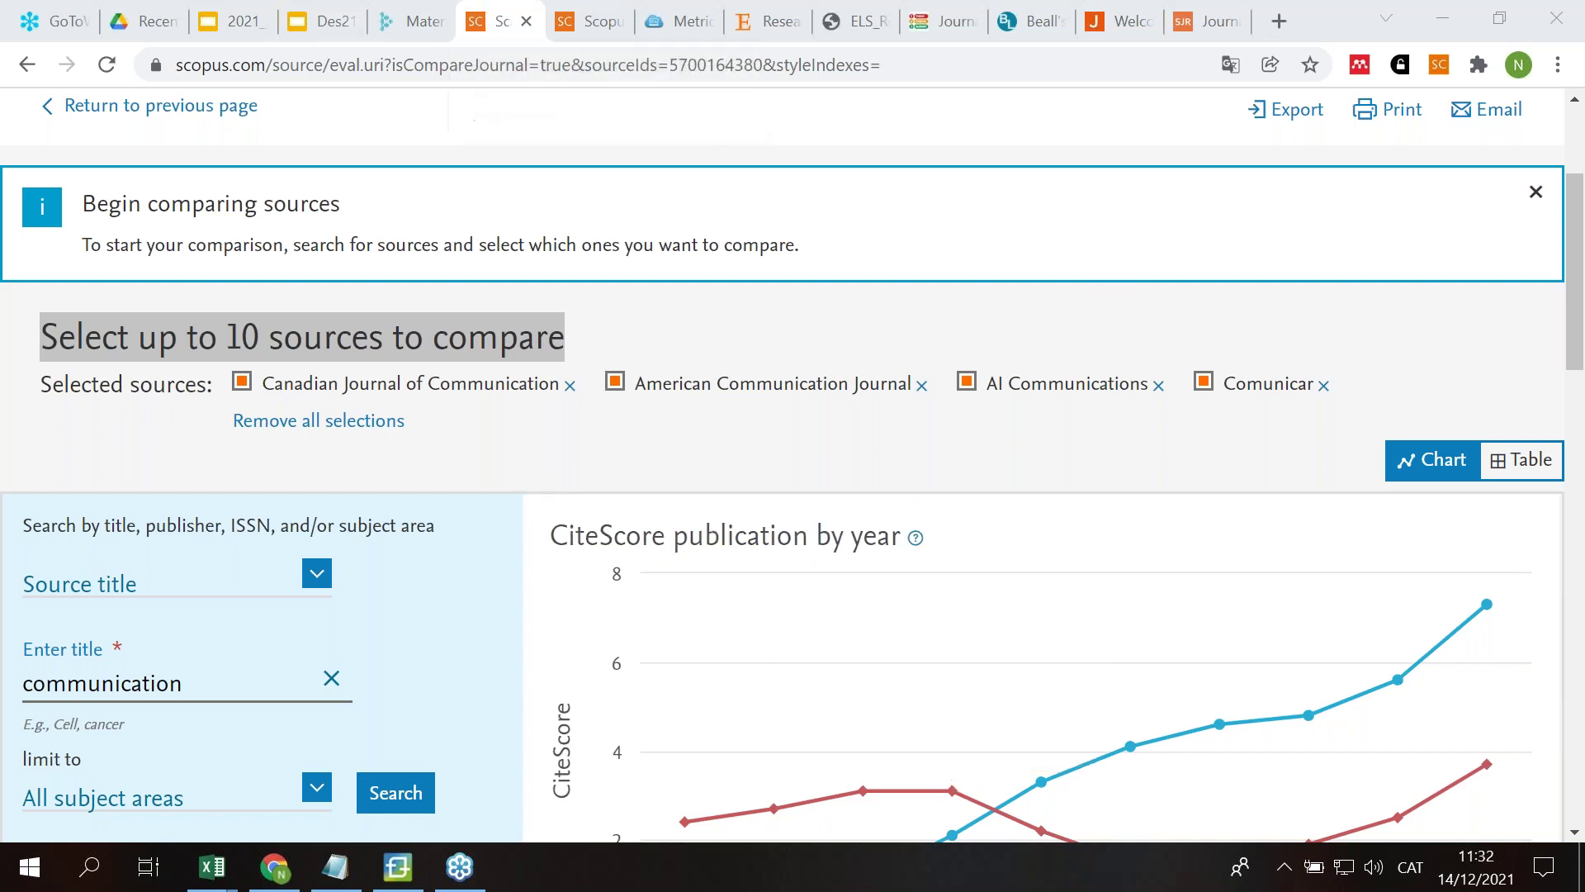
# Step: Open the Scopus Sources page and set its search field to Subject area
pyautogui.scroll(3, 740, 350)
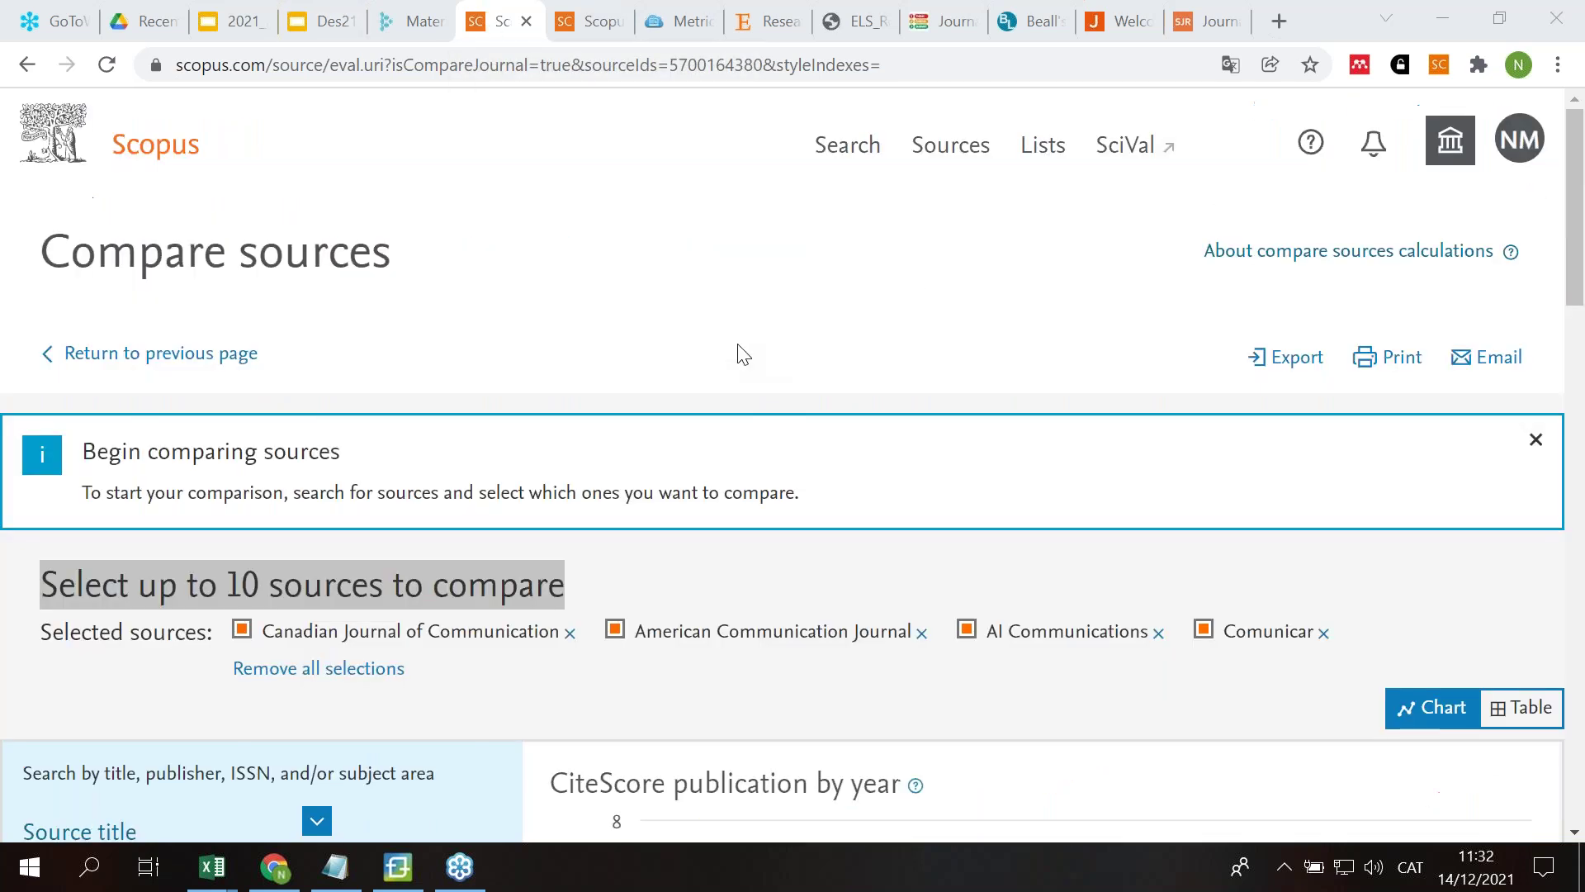
pyautogui.click(939, 161)
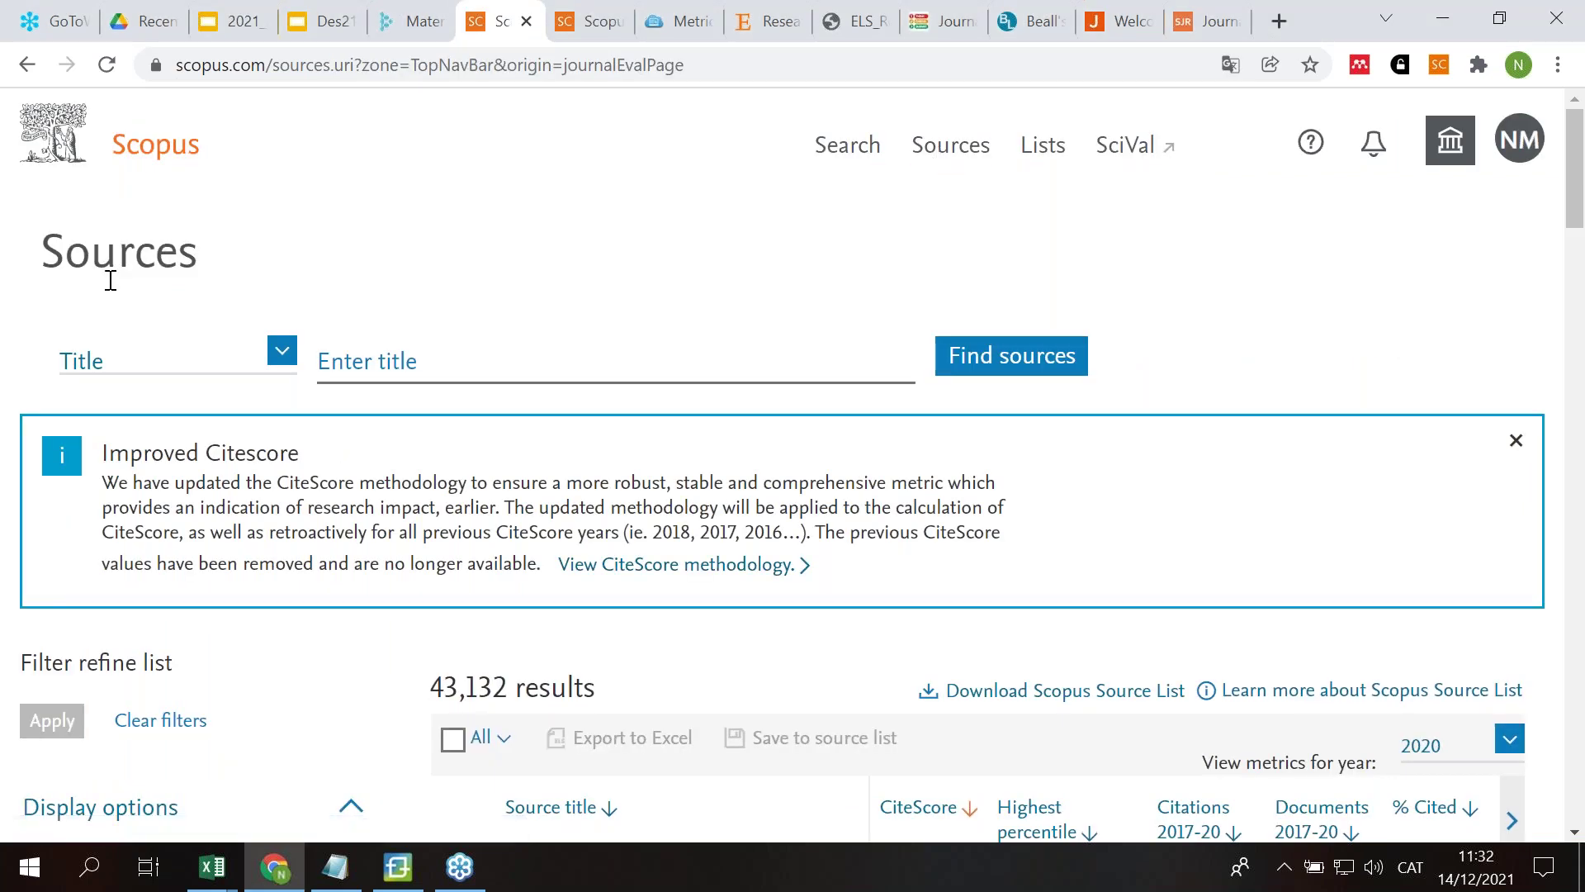
pyautogui.click(282, 357)
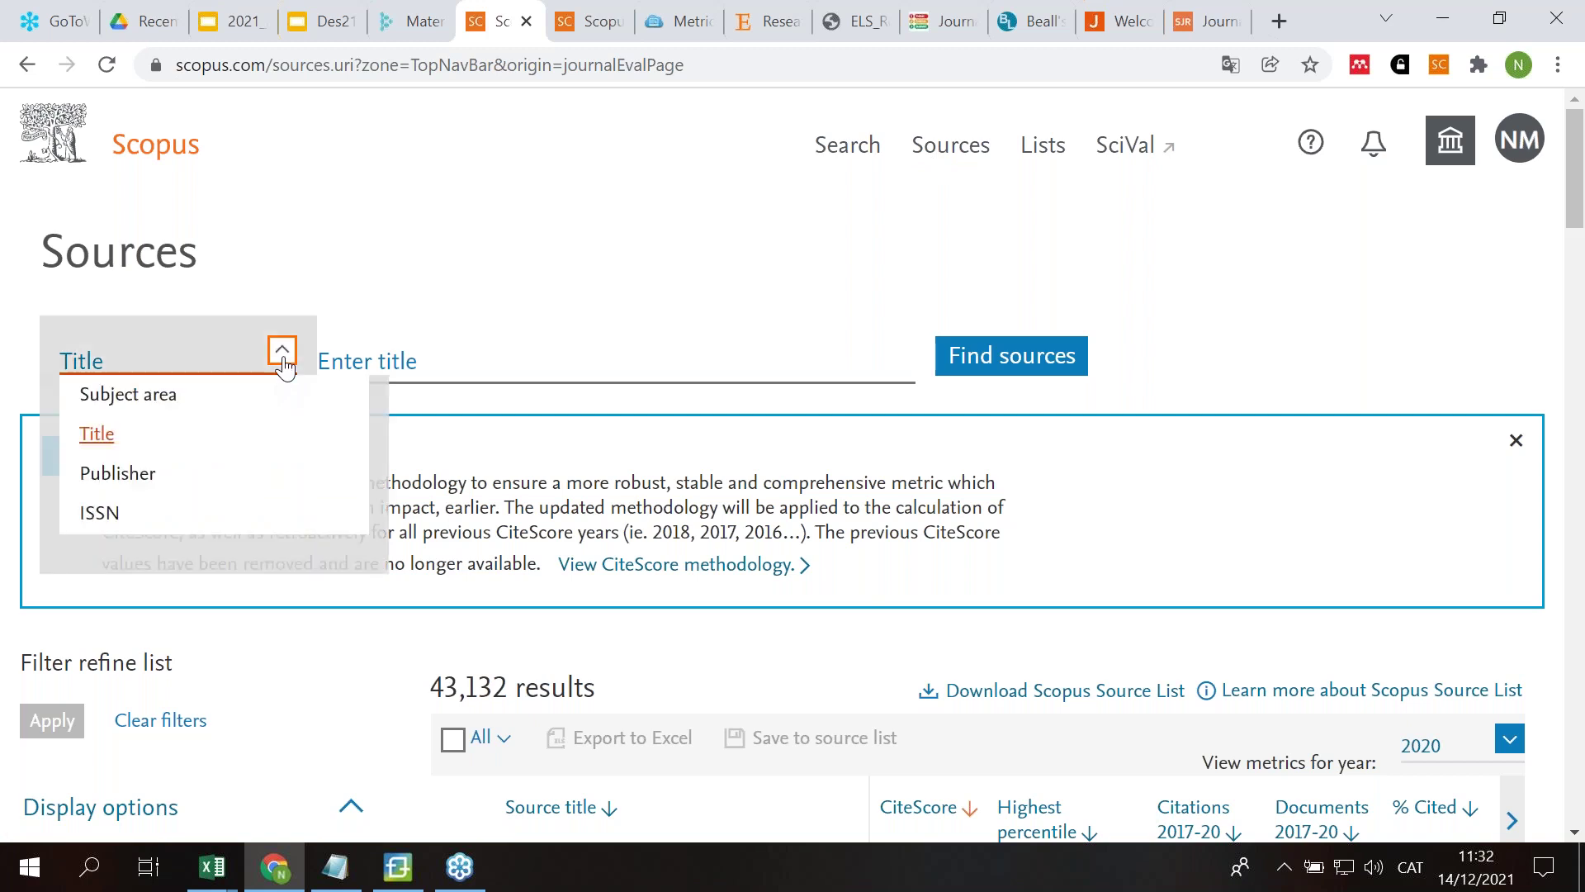
pyautogui.click(124, 401)
# Step: Search the subject areas for "comm" and apply Communication under Social Sciences as the source filter
pyautogui.click(658, 382)
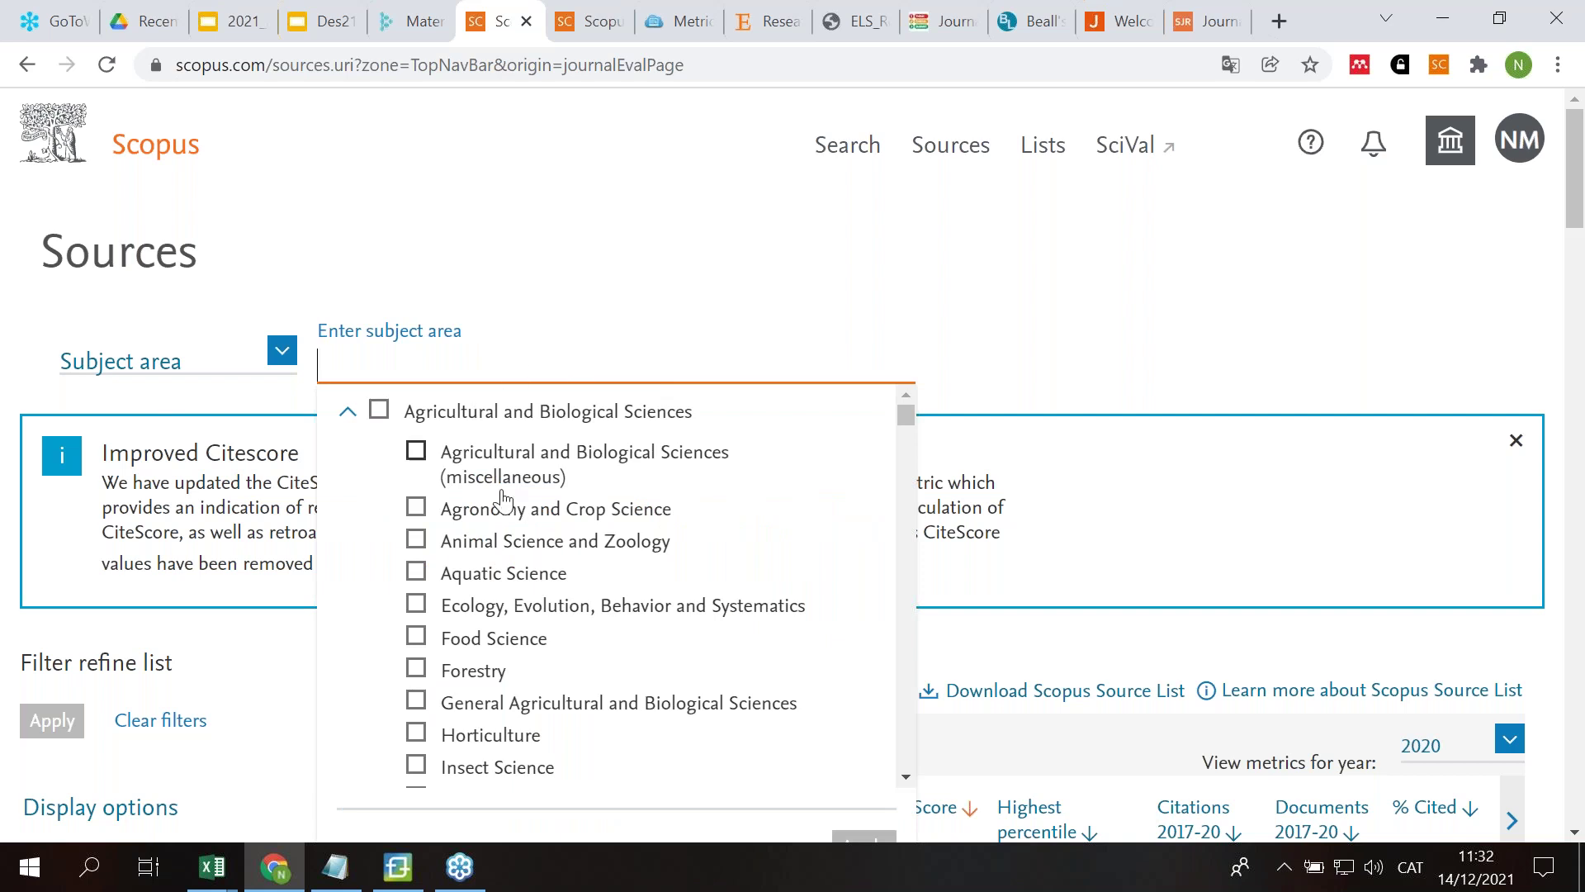
pyautogui.moveTo(907, 429); pyautogui.dragTo(934, 344)
pyautogui.click(1056, 365)
pyautogui.click(471, 376)
pyautogui.write('comm')
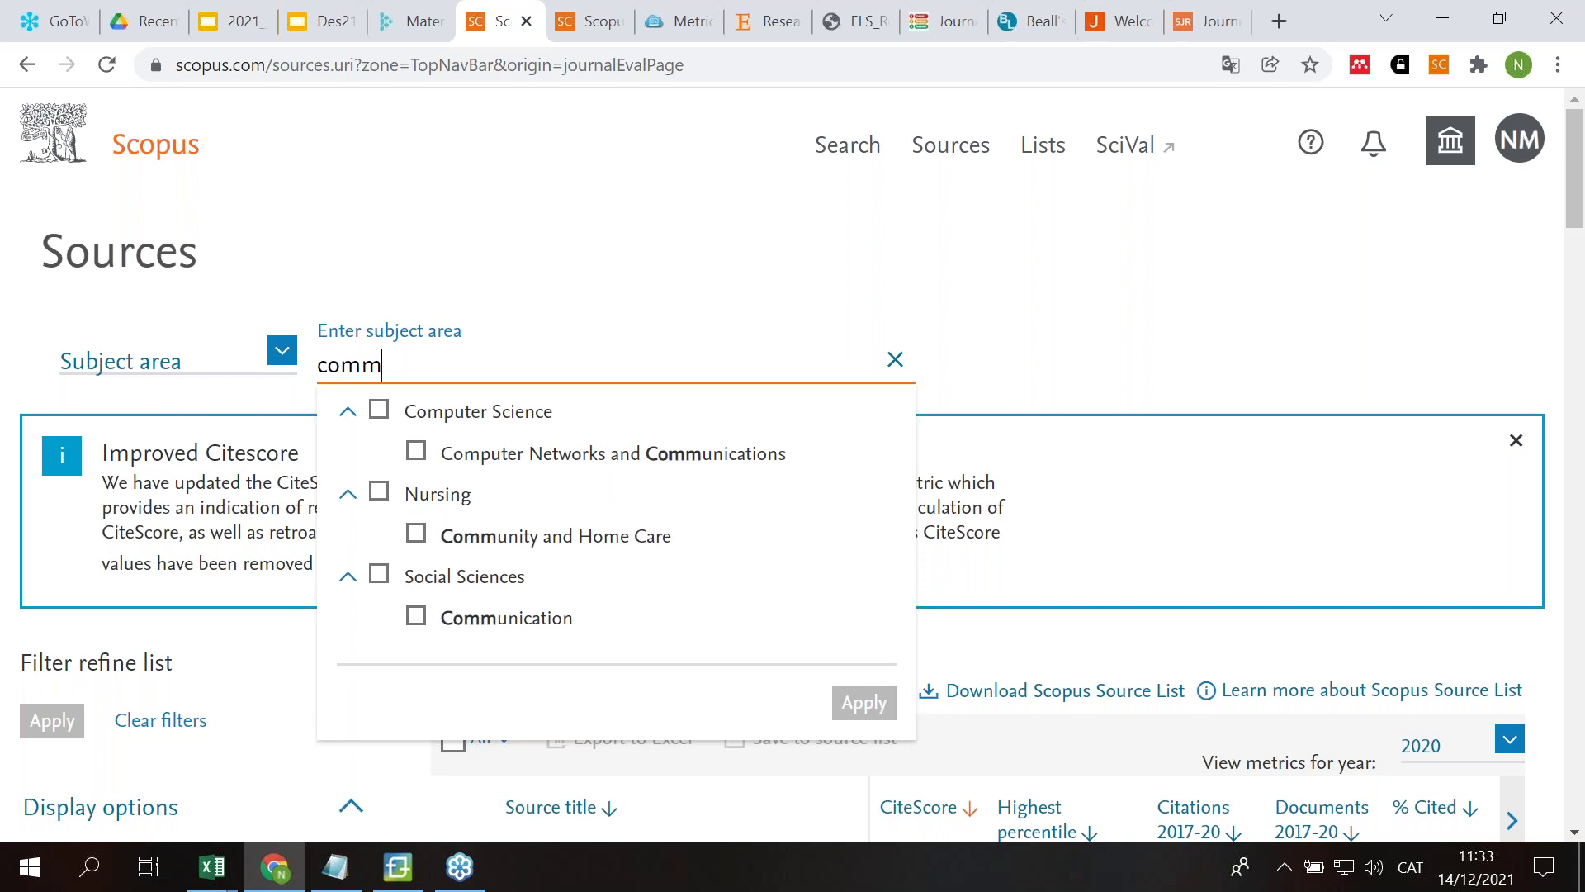
pyautogui.click(416, 618)
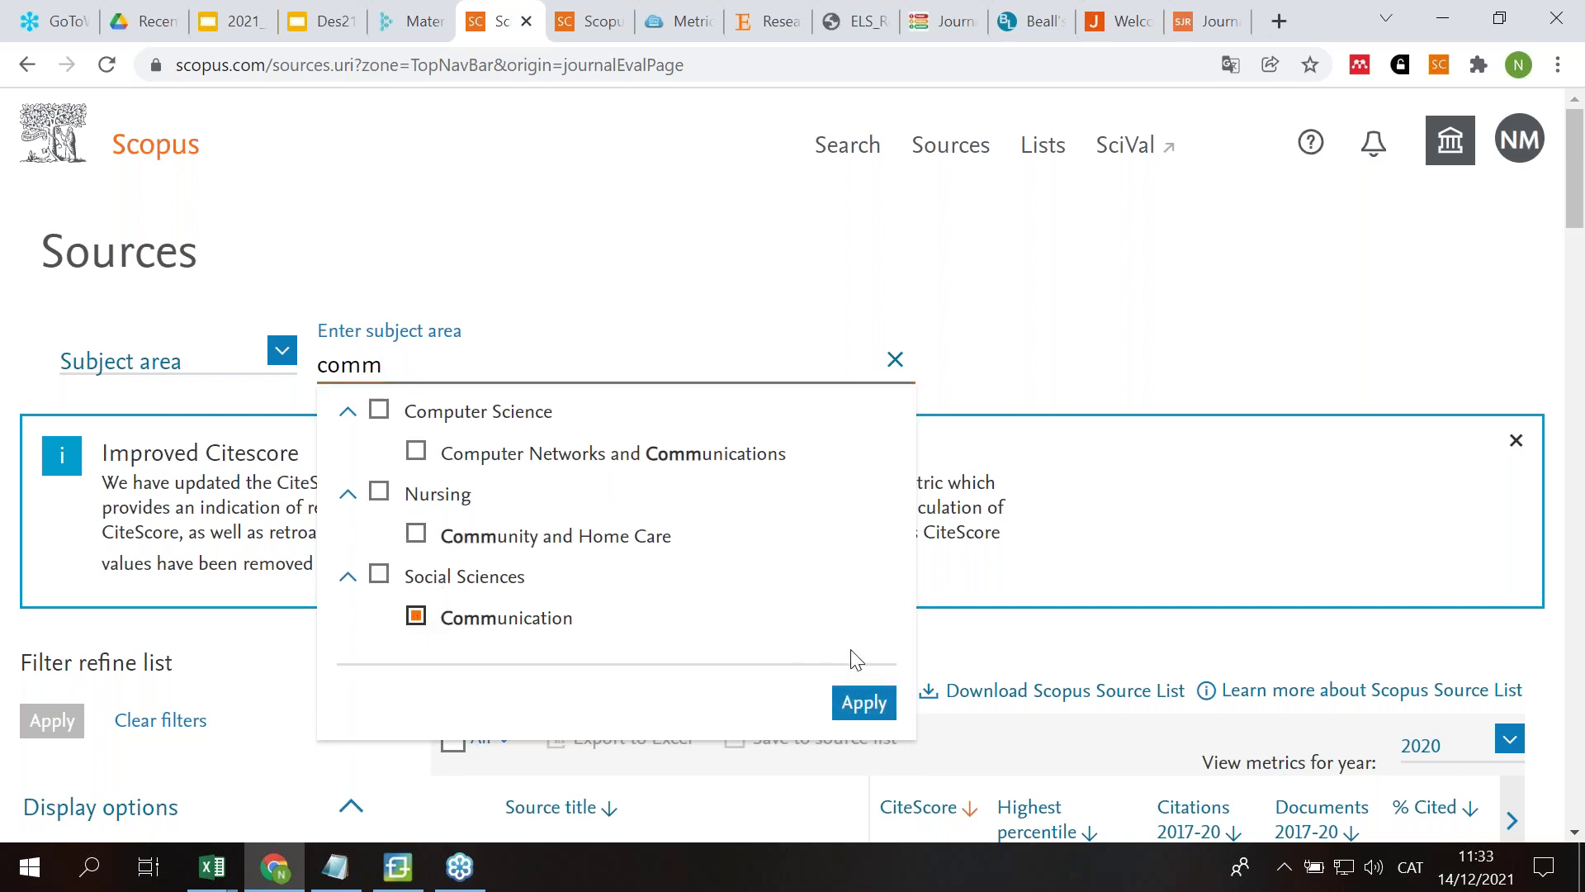
pyautogui.click(864, 703)
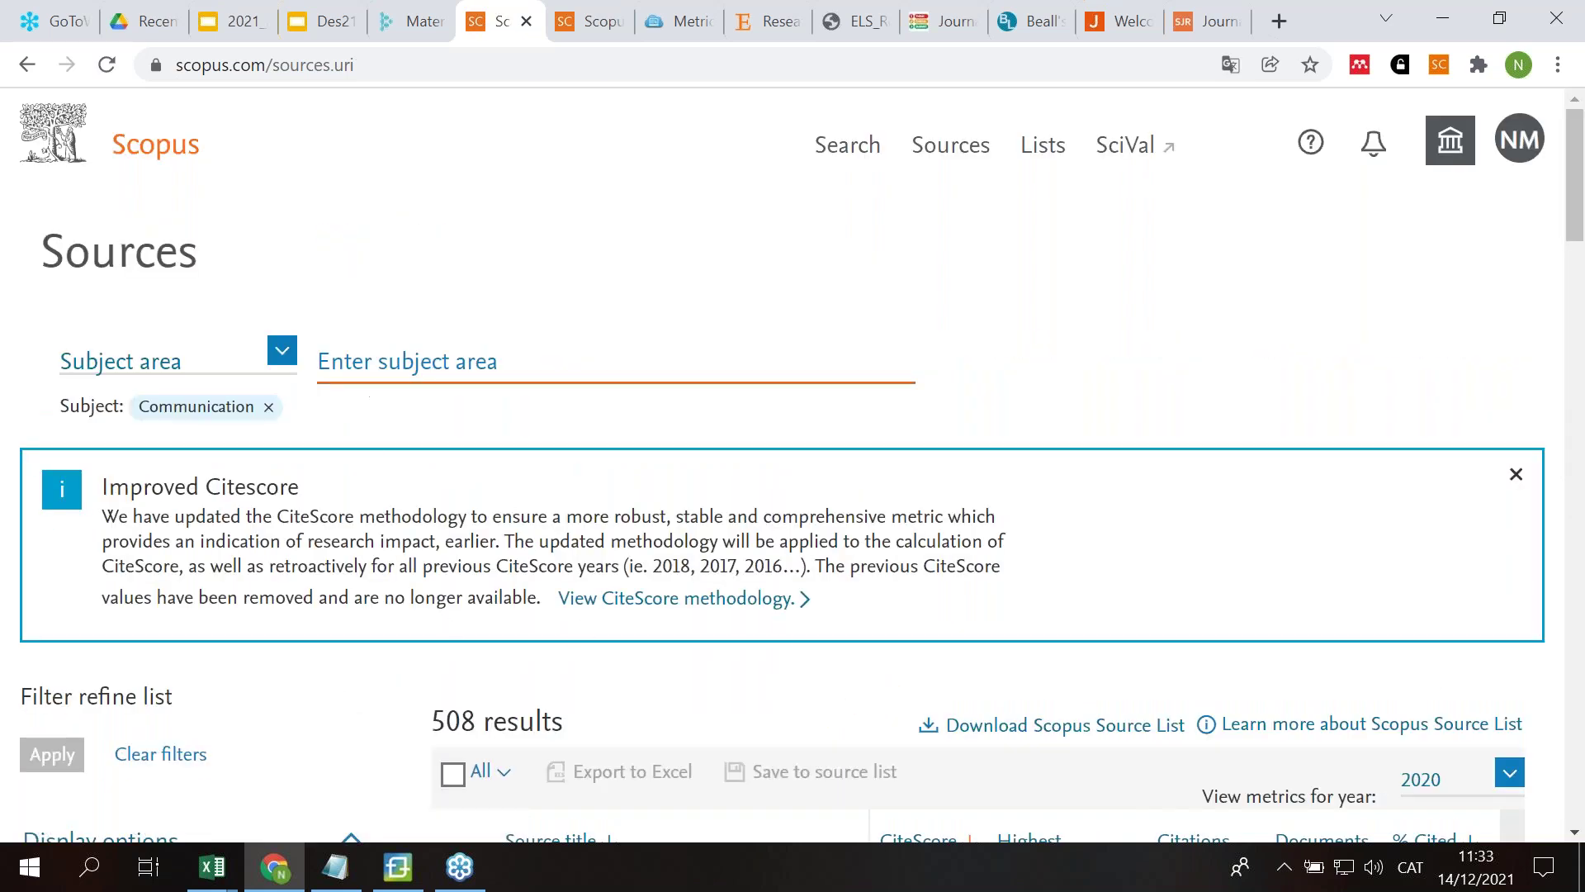
# Step: Select all sources in the Communication results list
pyautogui.scroll(-3, 375, 429)
pyautogui.moveTo(431, 475); pyautogui.dragTo(480, 477)
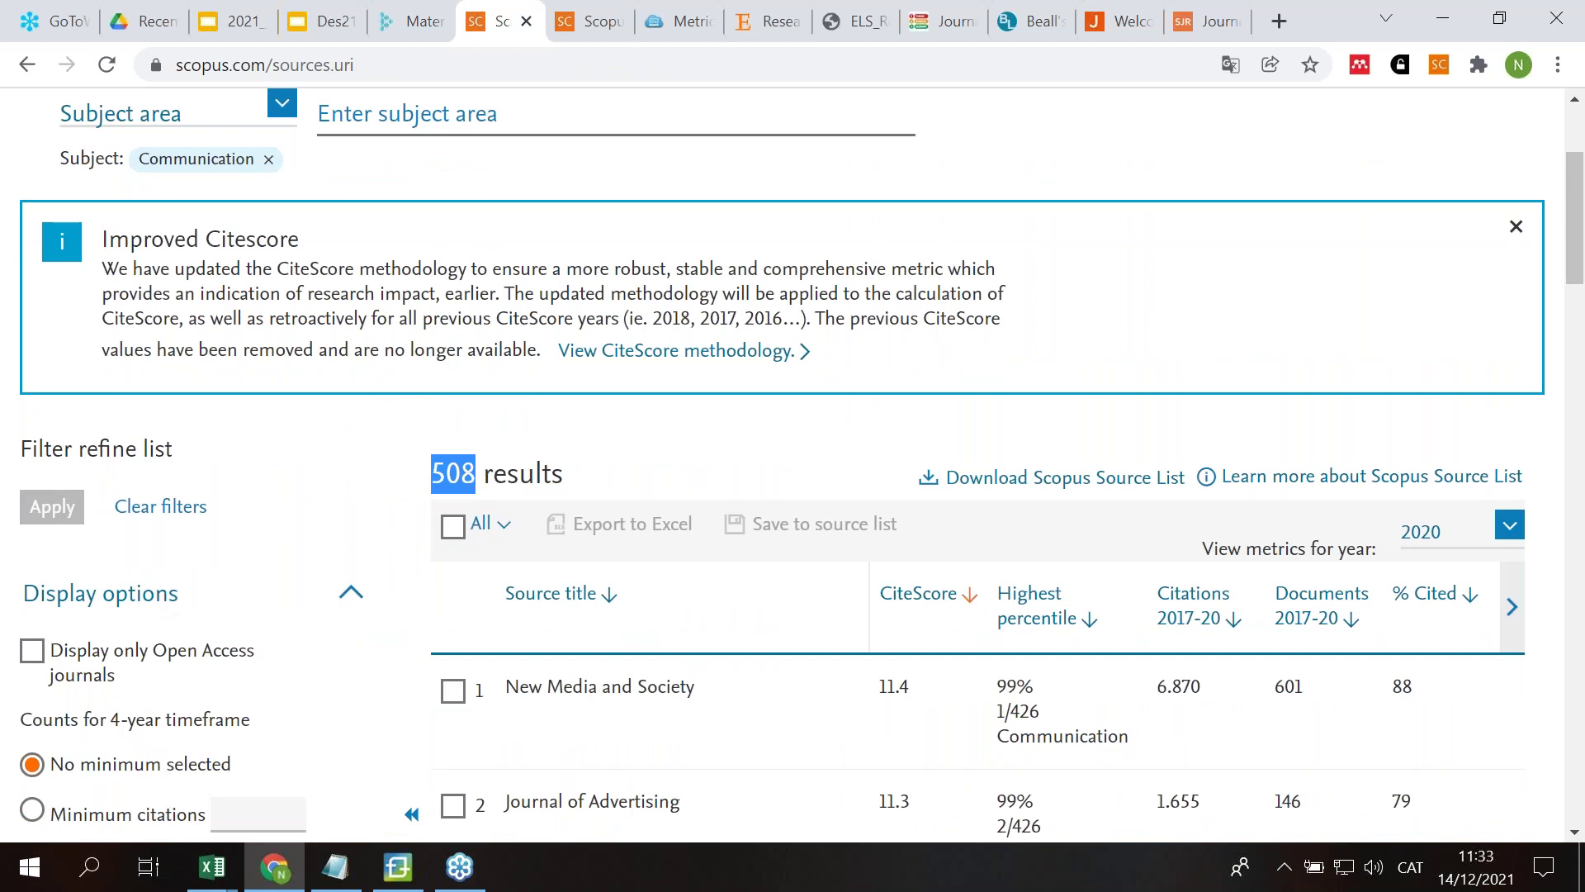
pyautogui.scroll(-3, 505, 289)
pyautogui.click(505, 285)
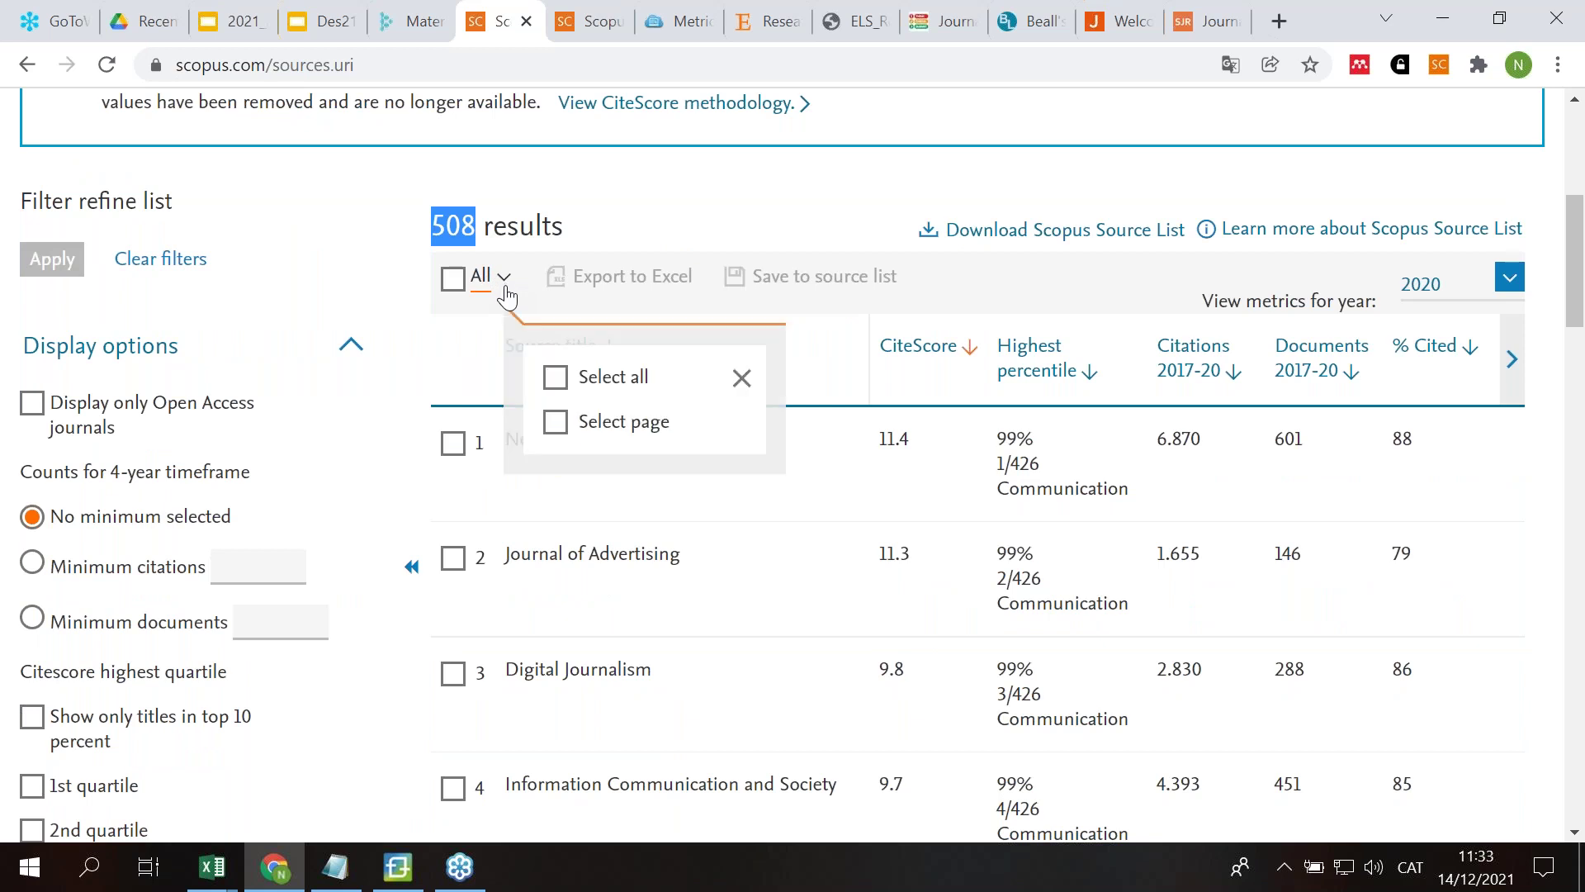
pyautogui.click(554, 381)
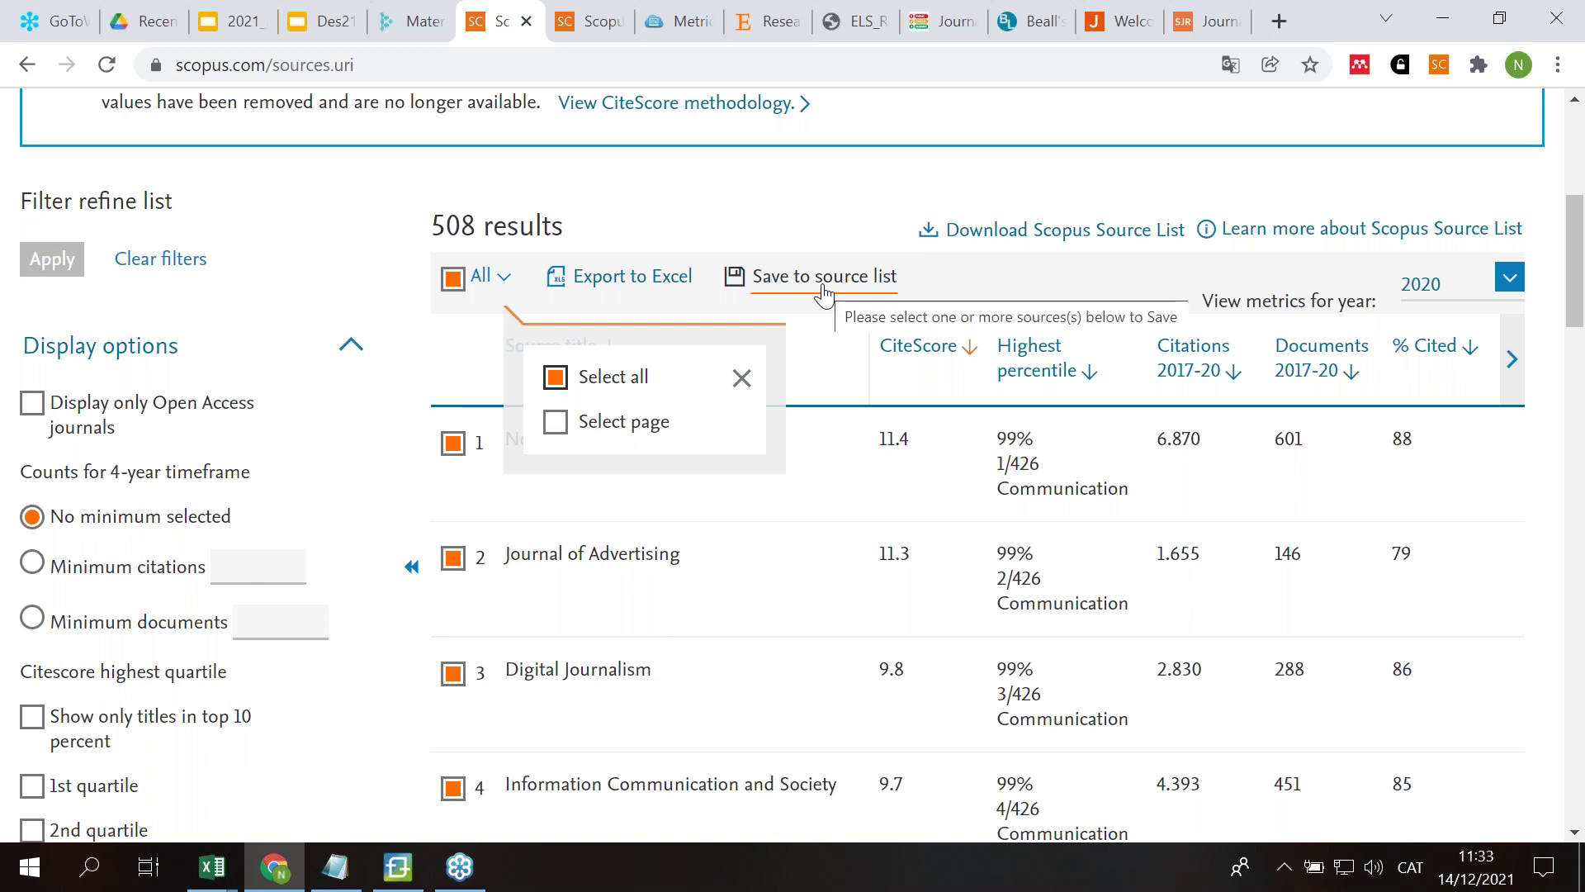
pyautogui.click(821, 206)
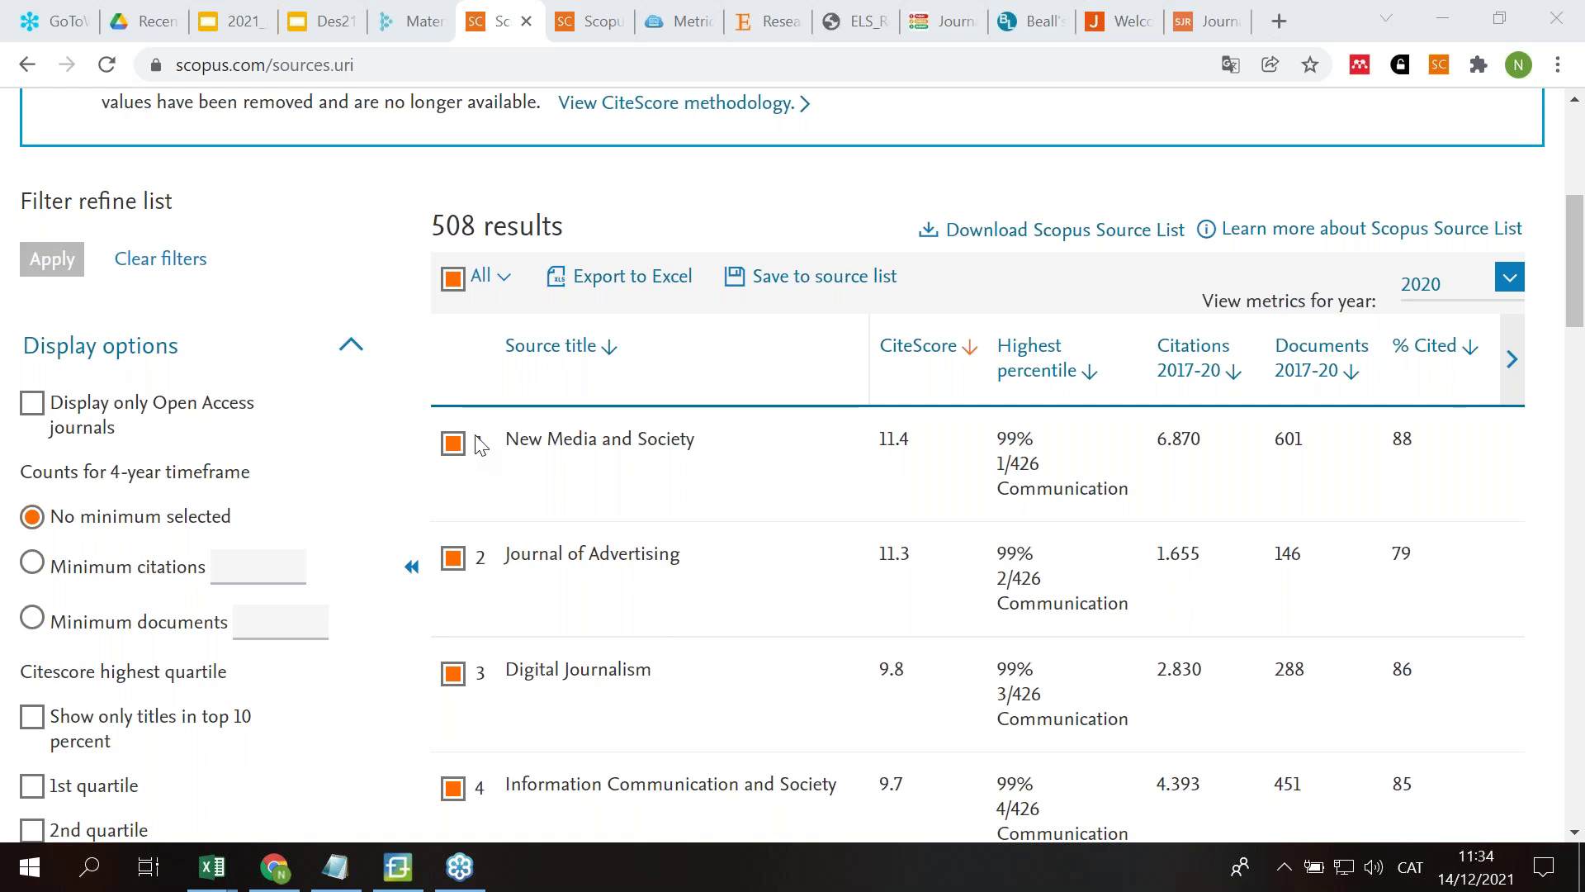
# Step: Switch to the SCImago Journal Rank page to check its subject, category and country filters, and return to the Scopus sources list
pyautogui.click(1218, 25)
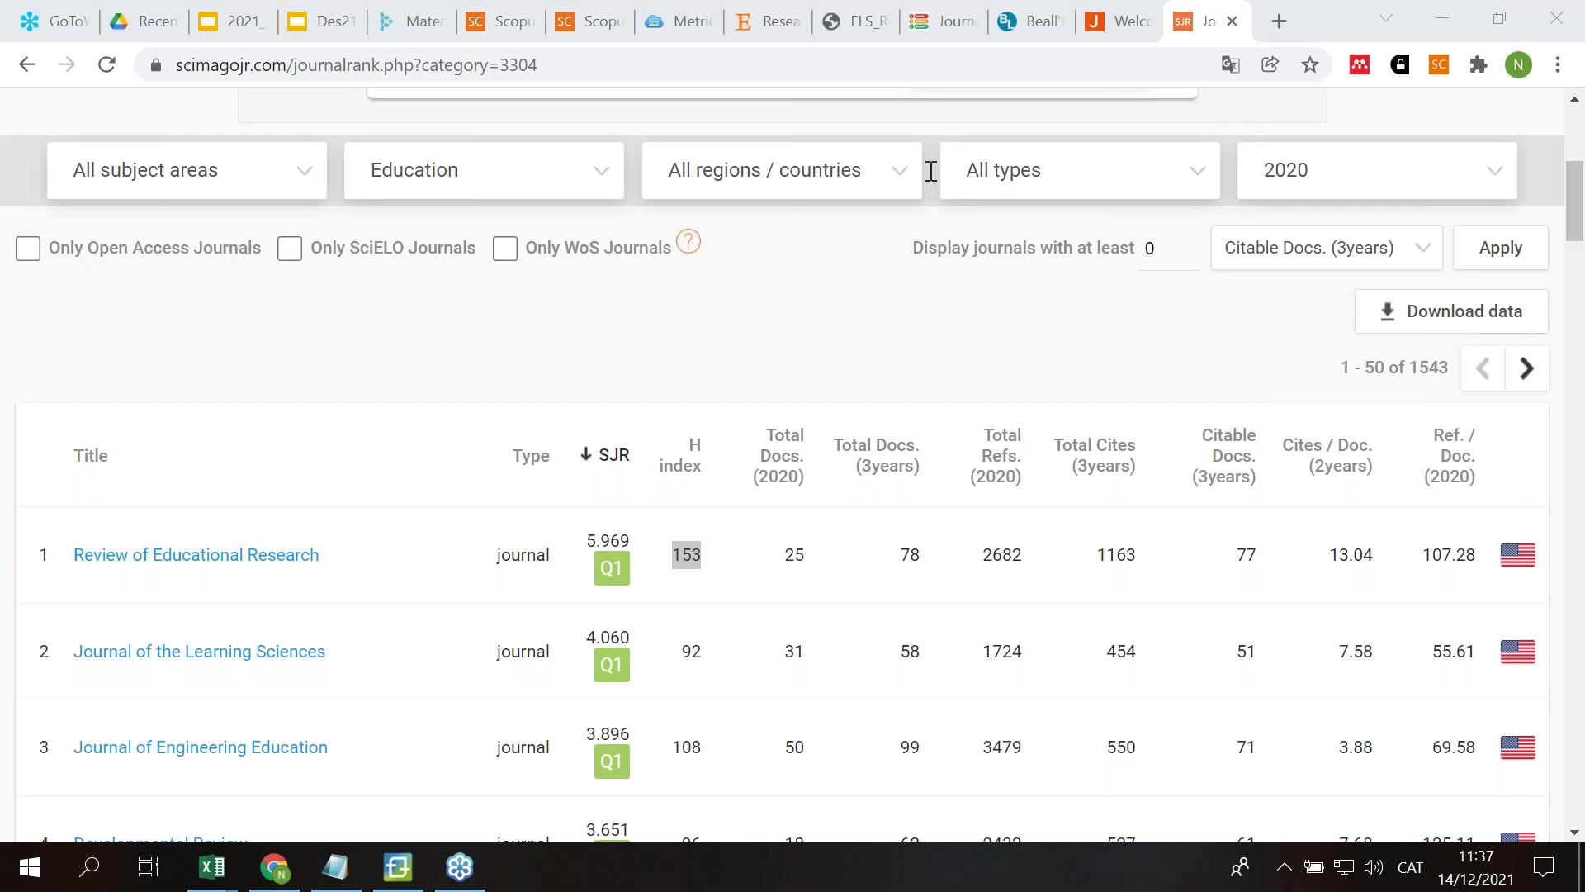
pyautogui.moveTo(930, 171); pyautogui.dragTo(938, 130)
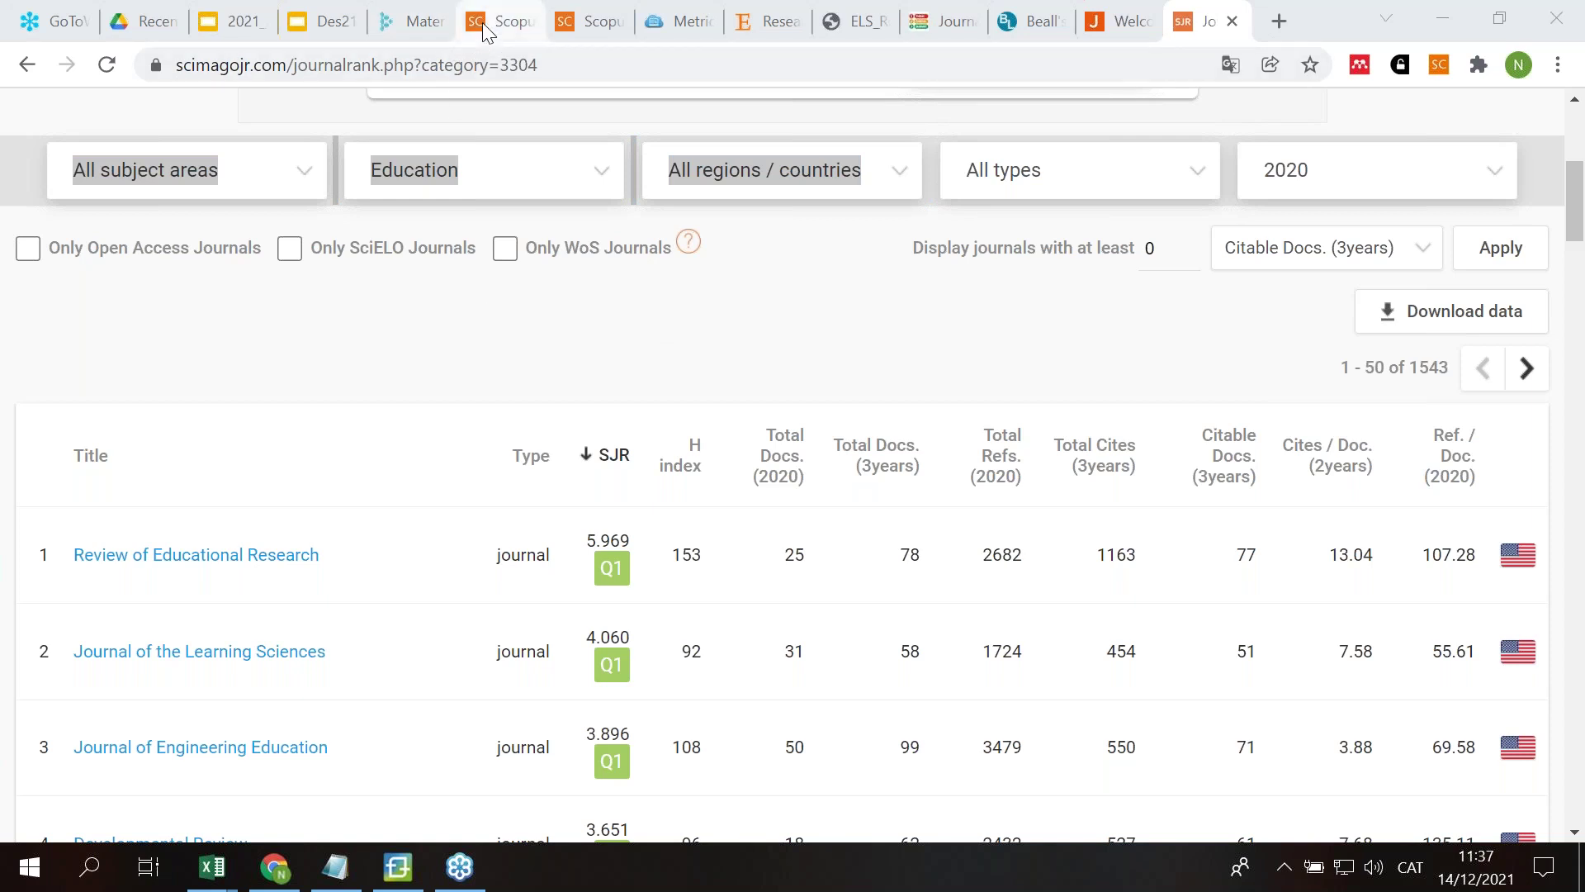
pyautogui.click(507, 37)
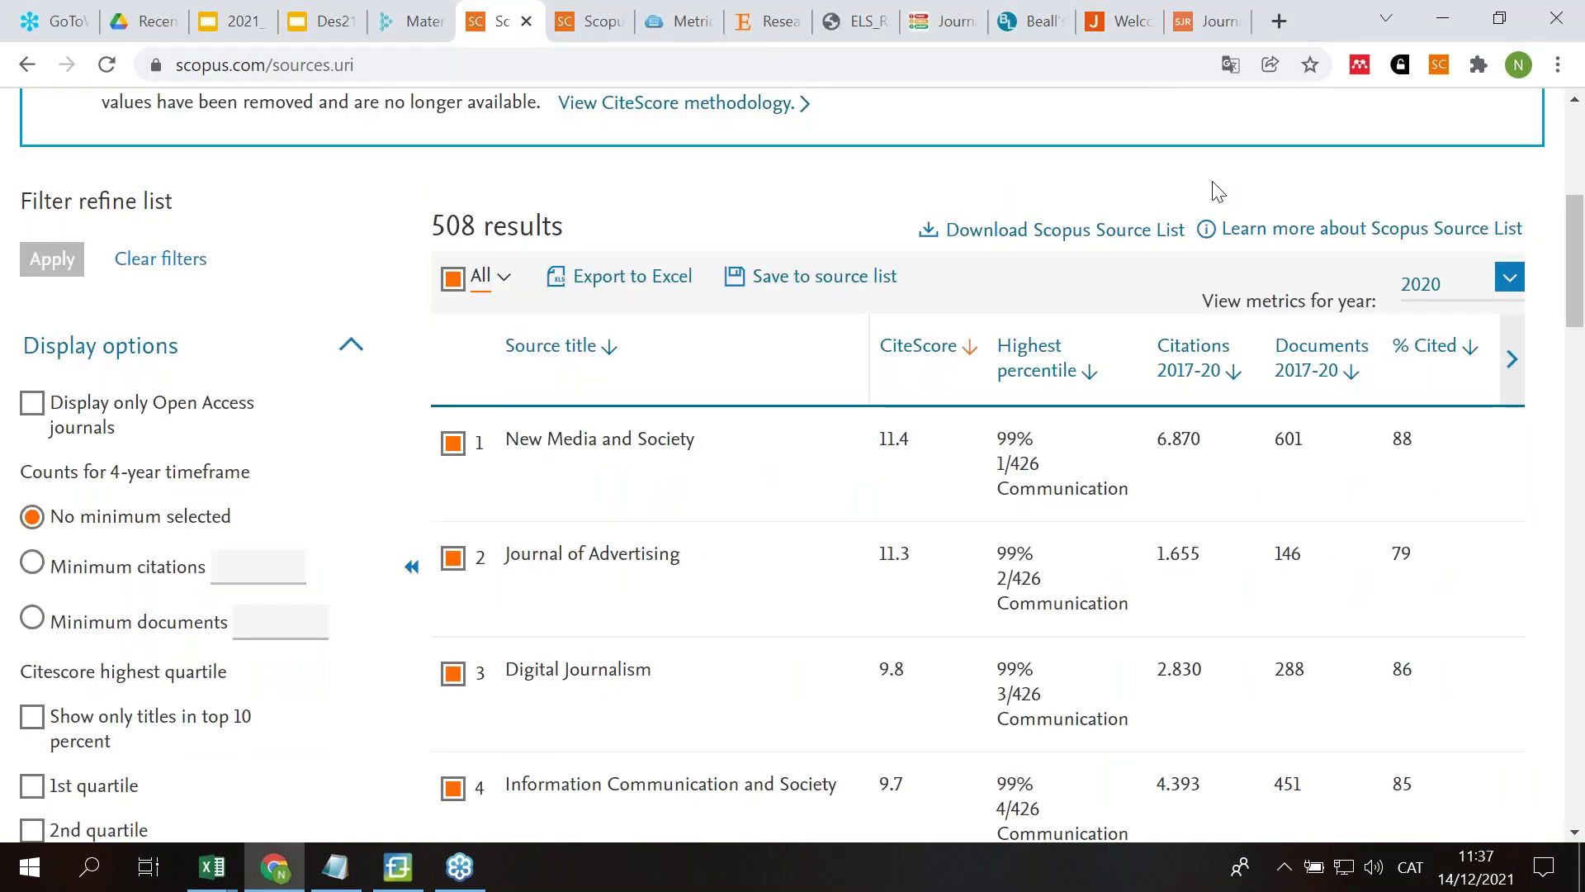
# Step: Try the 1st quartile and 2nd quartile CiteScore filters on the Communication sources and clear both
pyautogui.scroll(5, 255, 413)
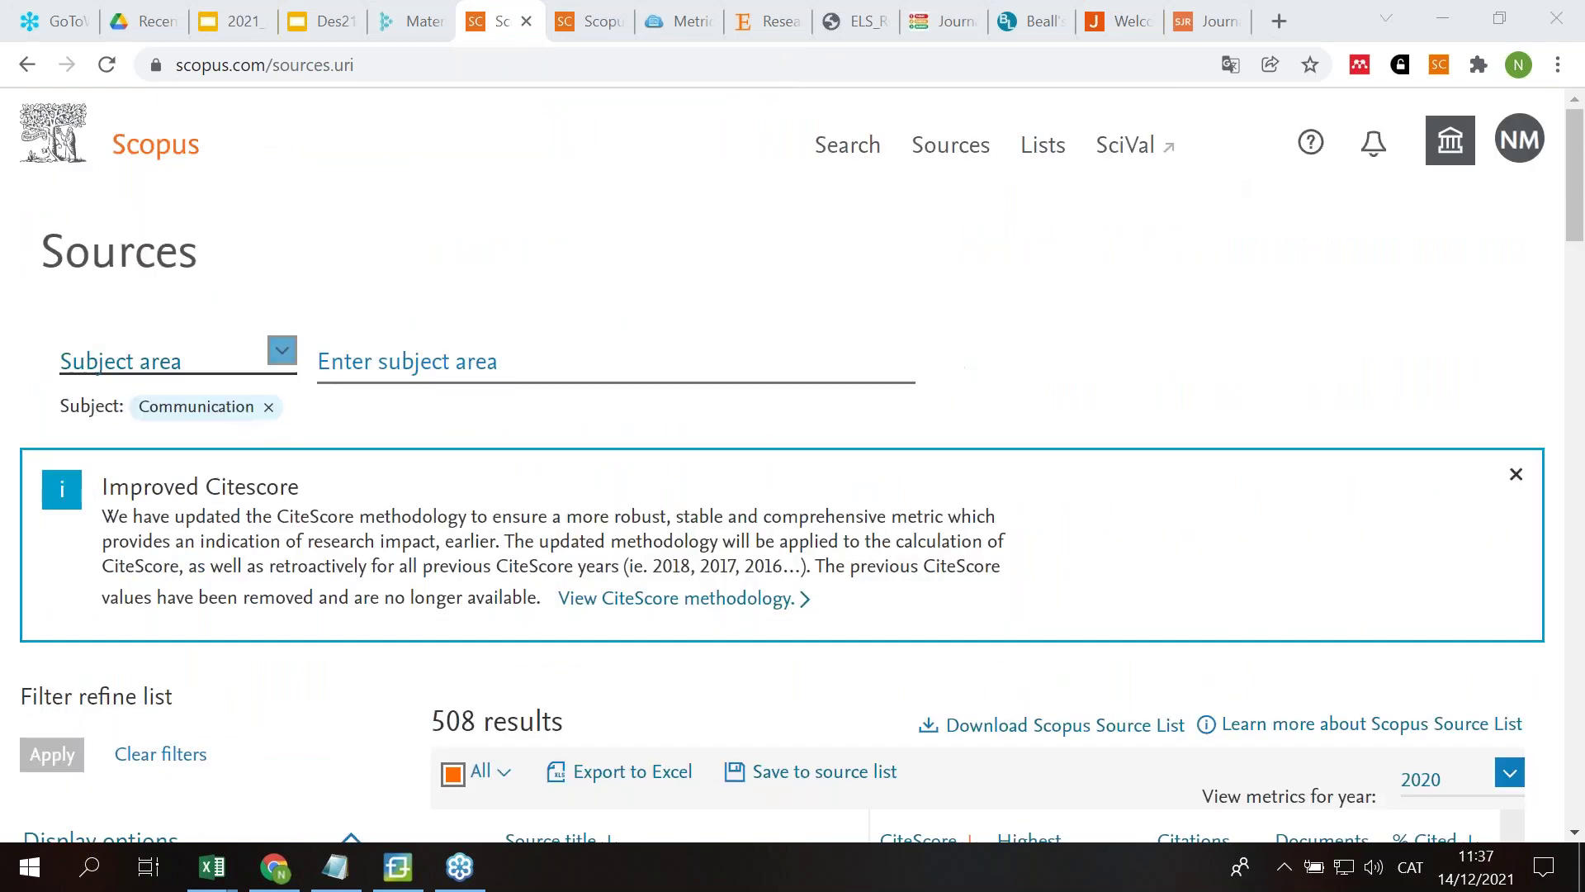
pyautogui.scroll(-10, 322, 373)
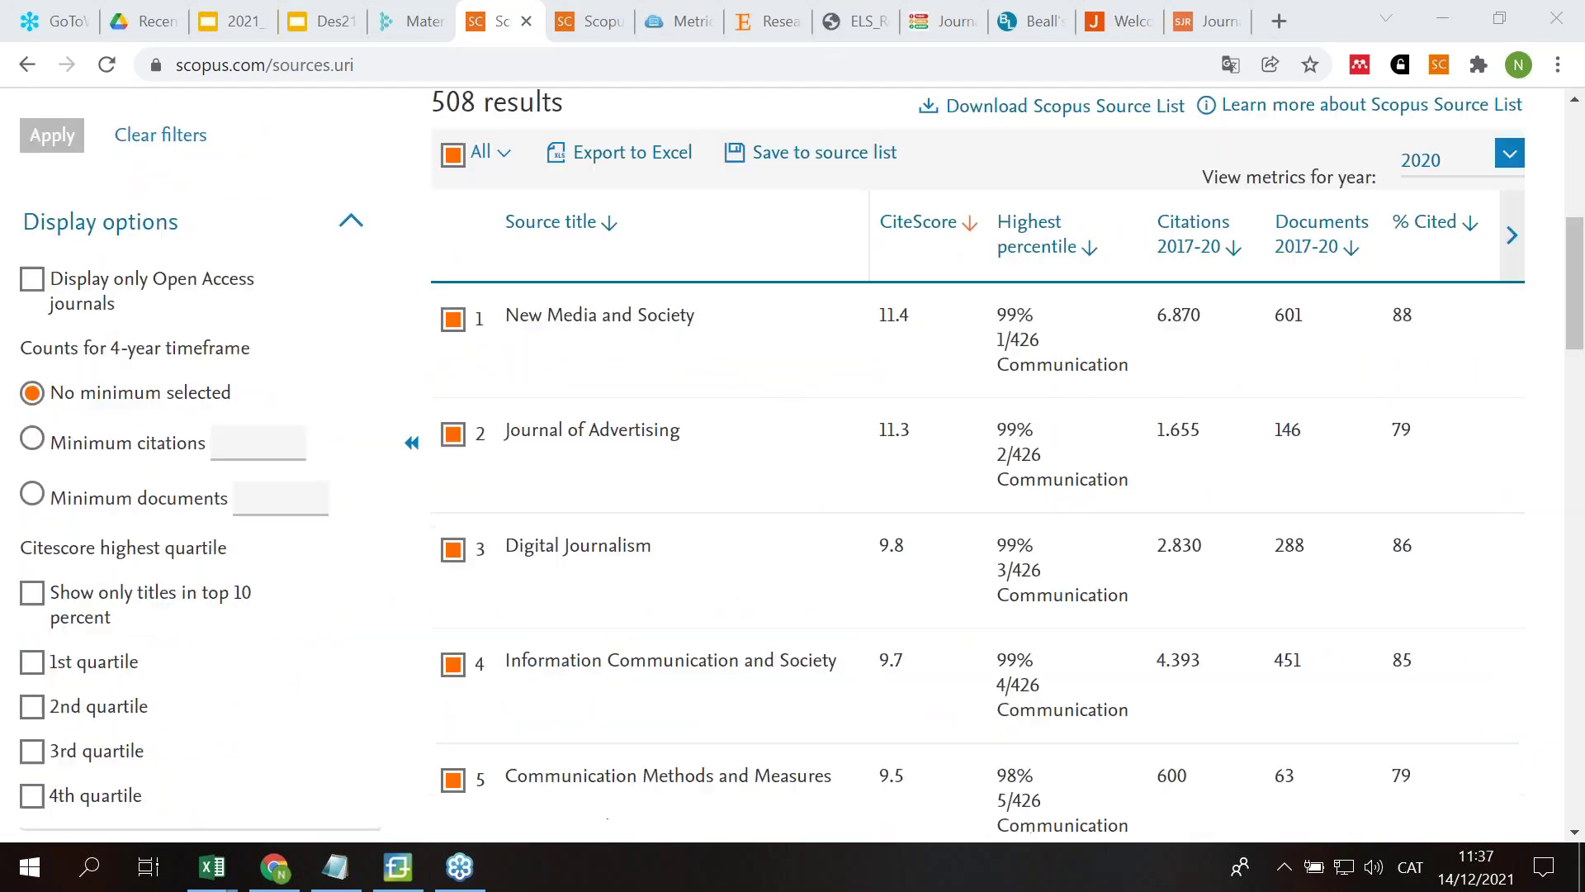
pyautogui.click(31, 417)
pyautogui.click(33, 460)
pyautogui.click(33, 460)
pyautogui.click(31, 417)
# Step: Open the source details of Information Communication and Society and examine its CiteScore 2020 rank in Communication and in Library and Information Sciences
pyautogui.click(574, 423)
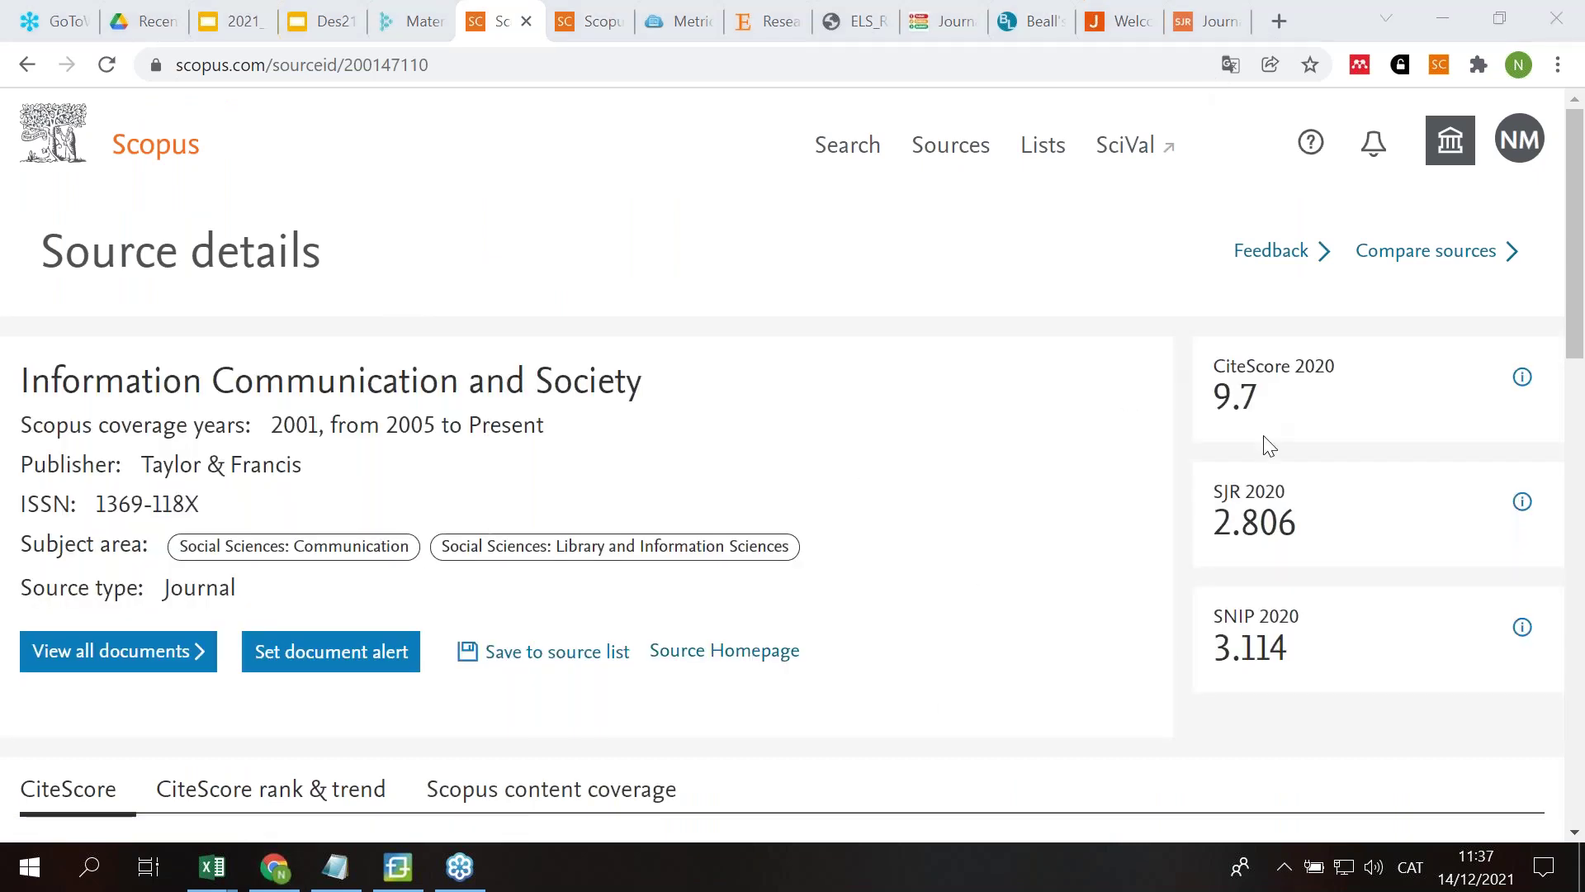
pyautogui.scroll(-9, 761, 527)
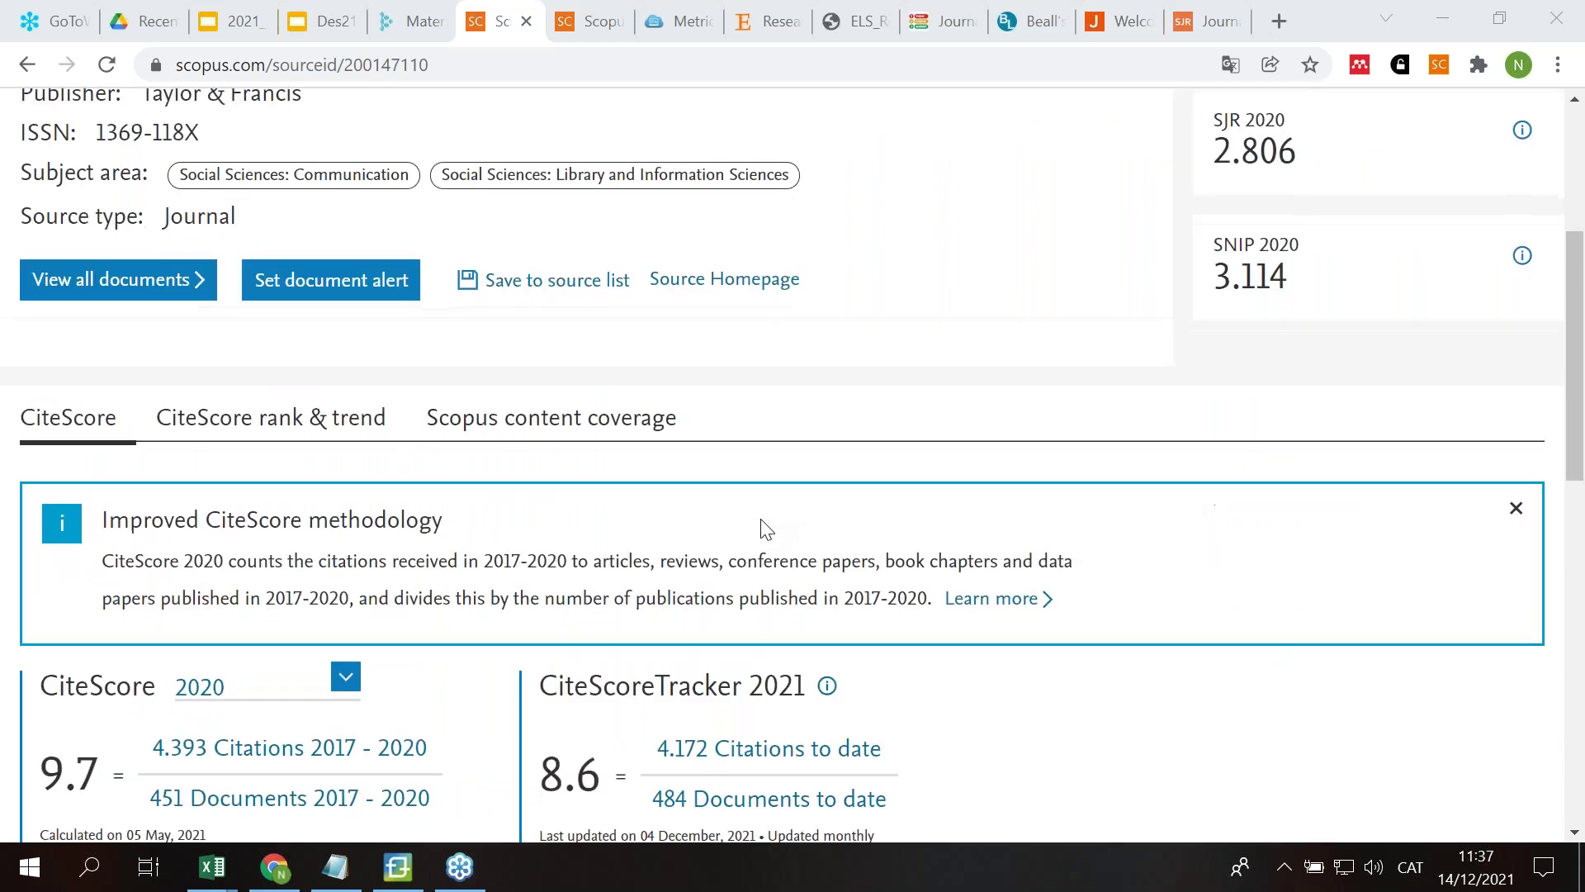
pyautogui.scroll(-3, 686, 615)
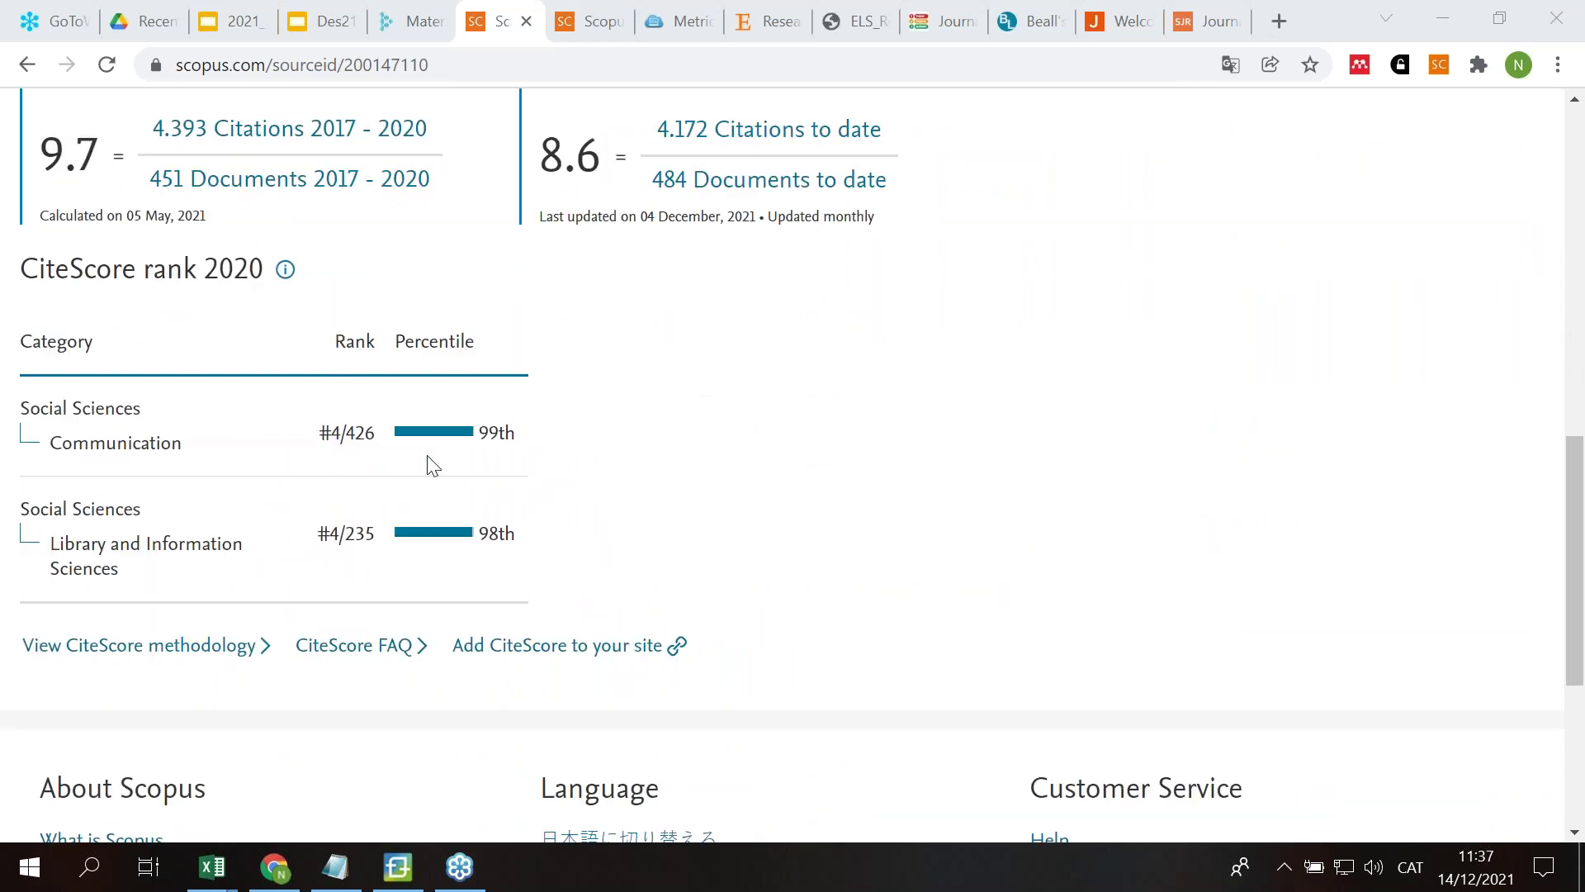
pyautogui.scroll(2, 428, 463)
pyautogui.scroll(-2, 428, 464)
pyautogui.moveTo(378, 535); pyautogui.dragTo(346, 537)
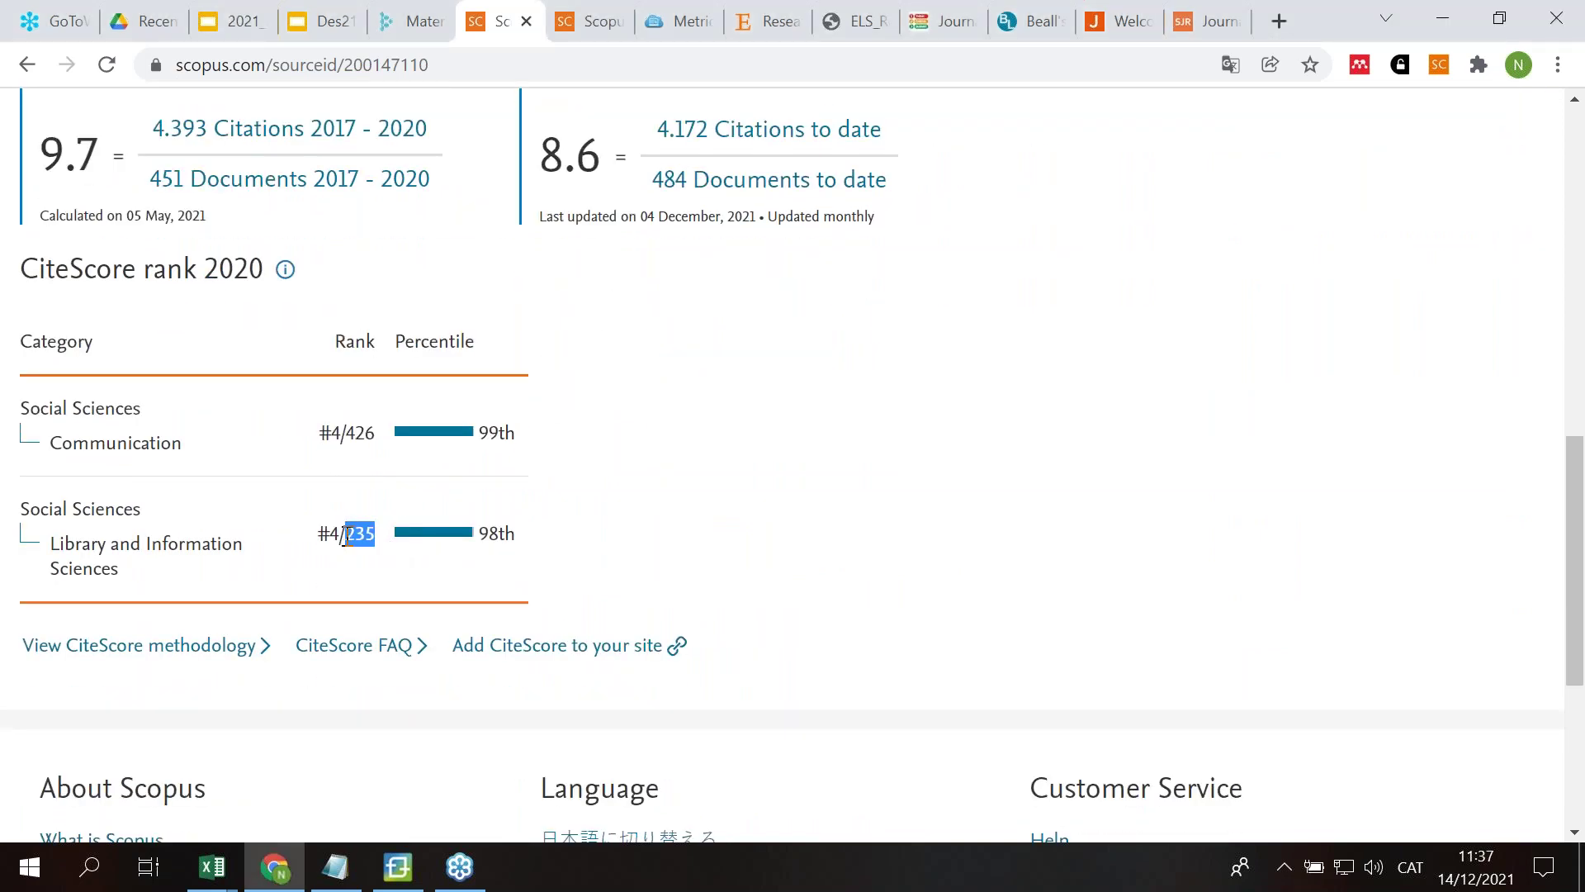
pyautogui.moveTo(339, 535); pyautogui.dragTo(328, 535)
pyautogui.click(347, 432)
pyautogui.moveTo(348, 432); pyautogui.dragTo(376, 433)
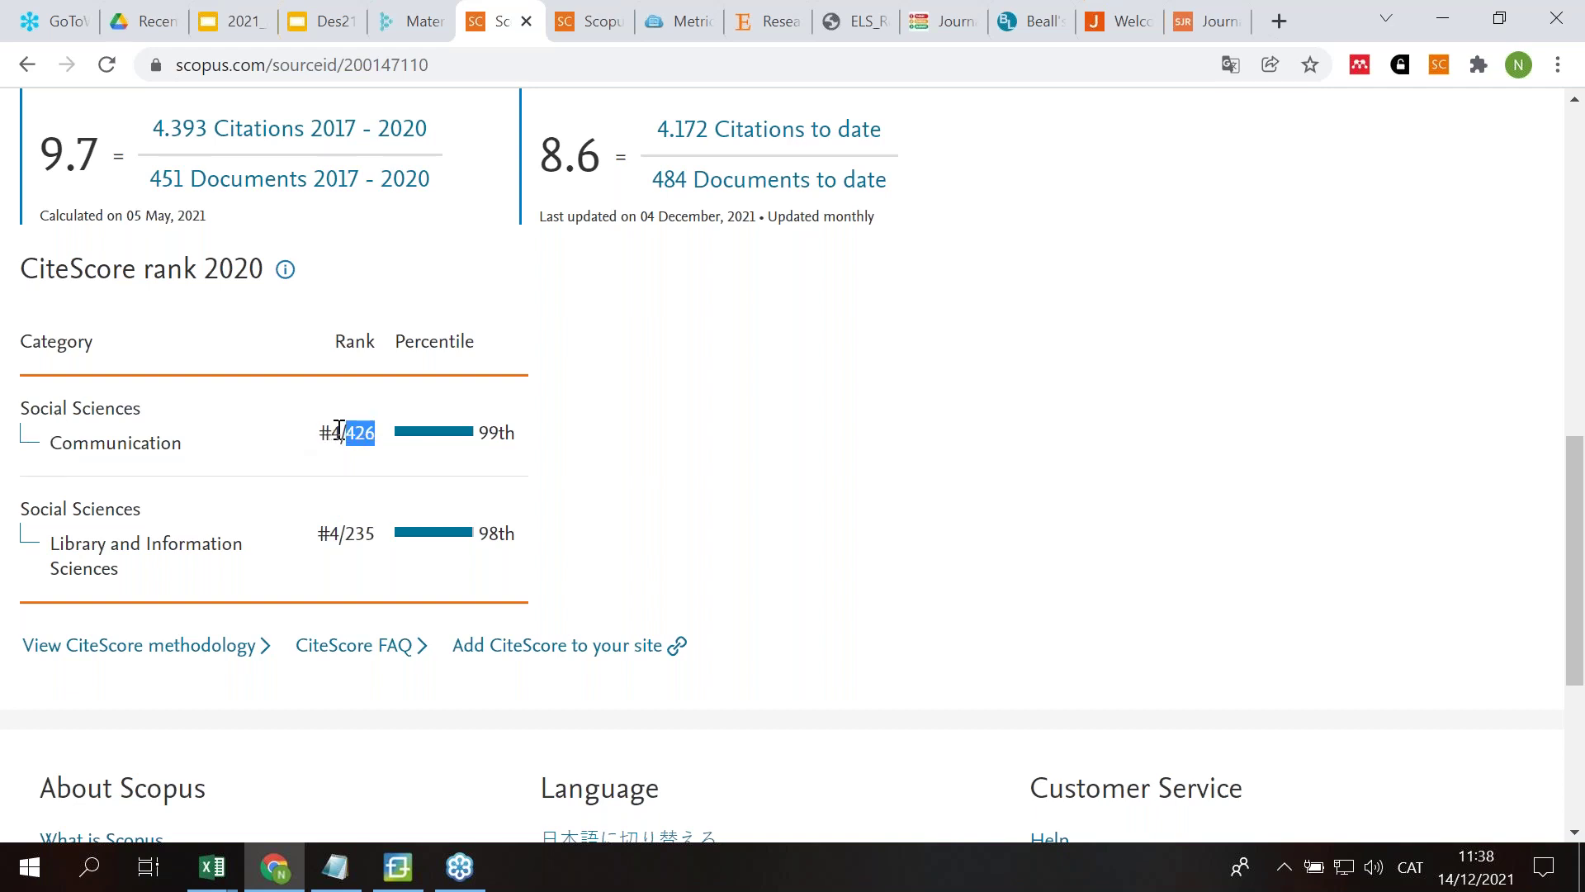
pyautogui.scroll(3, 974, 469)
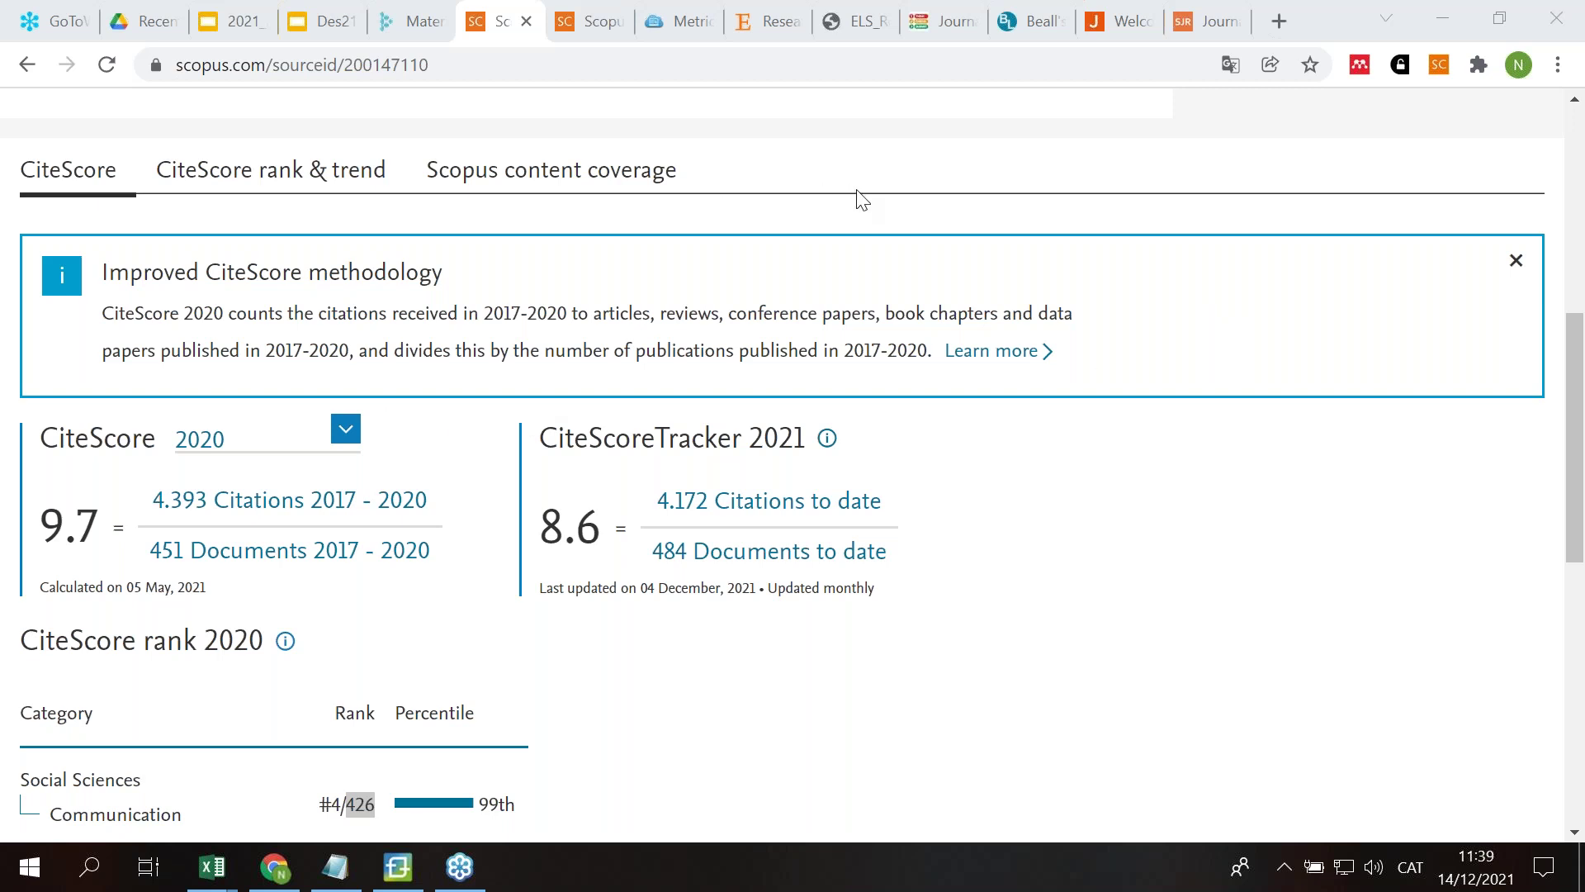
# Step: Switch to the Scopus LibGuide Metrics page and review the Research metrics quick reference
pyautogui.click(665, 27)
pyautogui.click(597, 70)
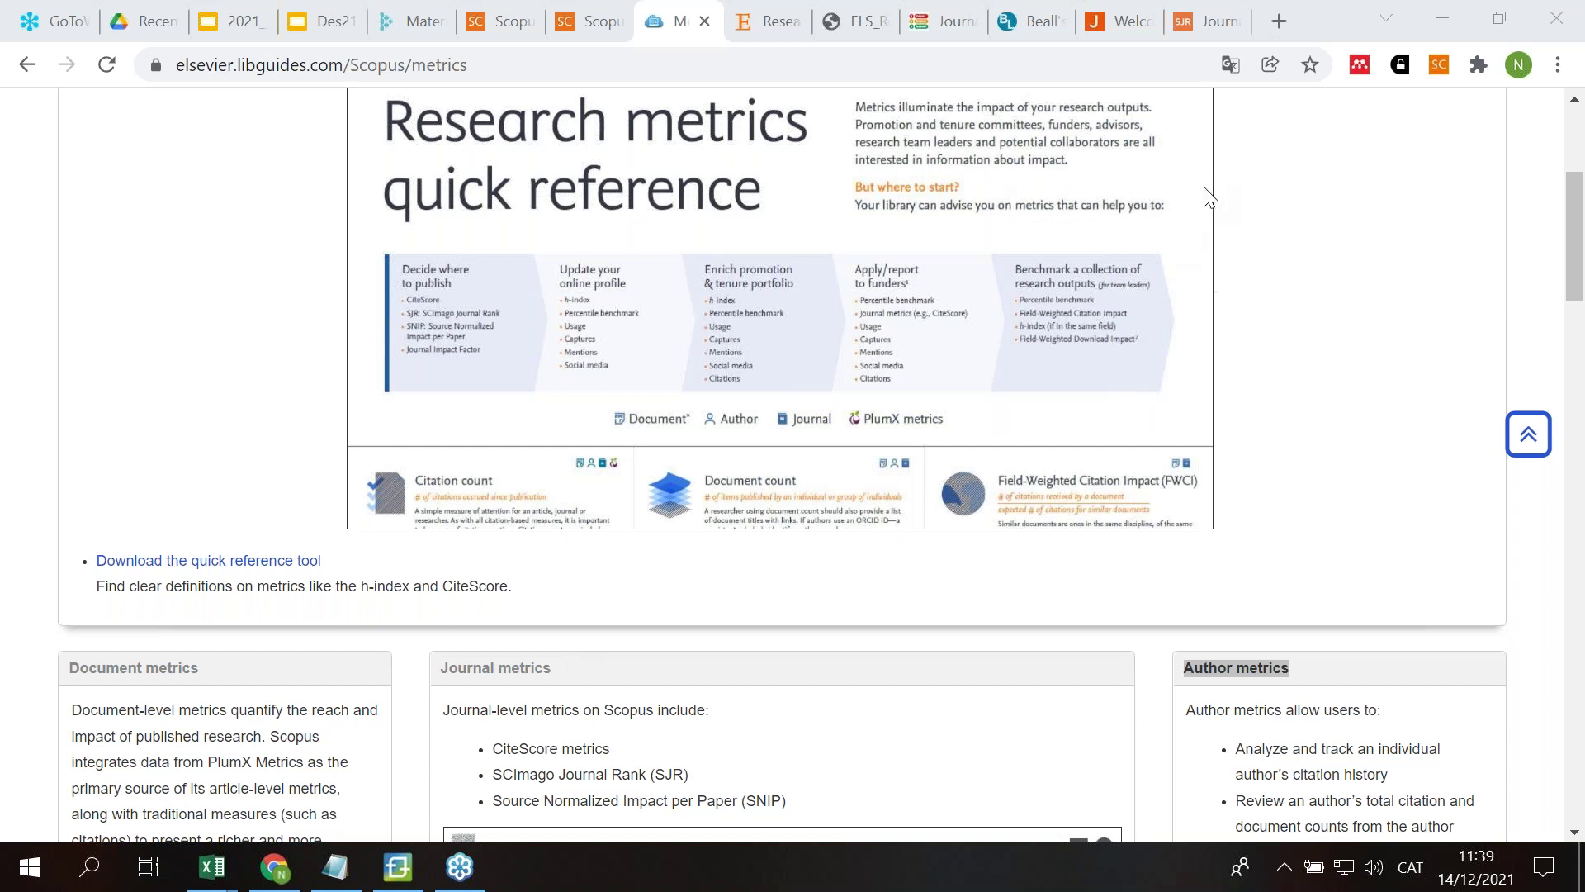
pyautogui.scroll(5, 568, 375)
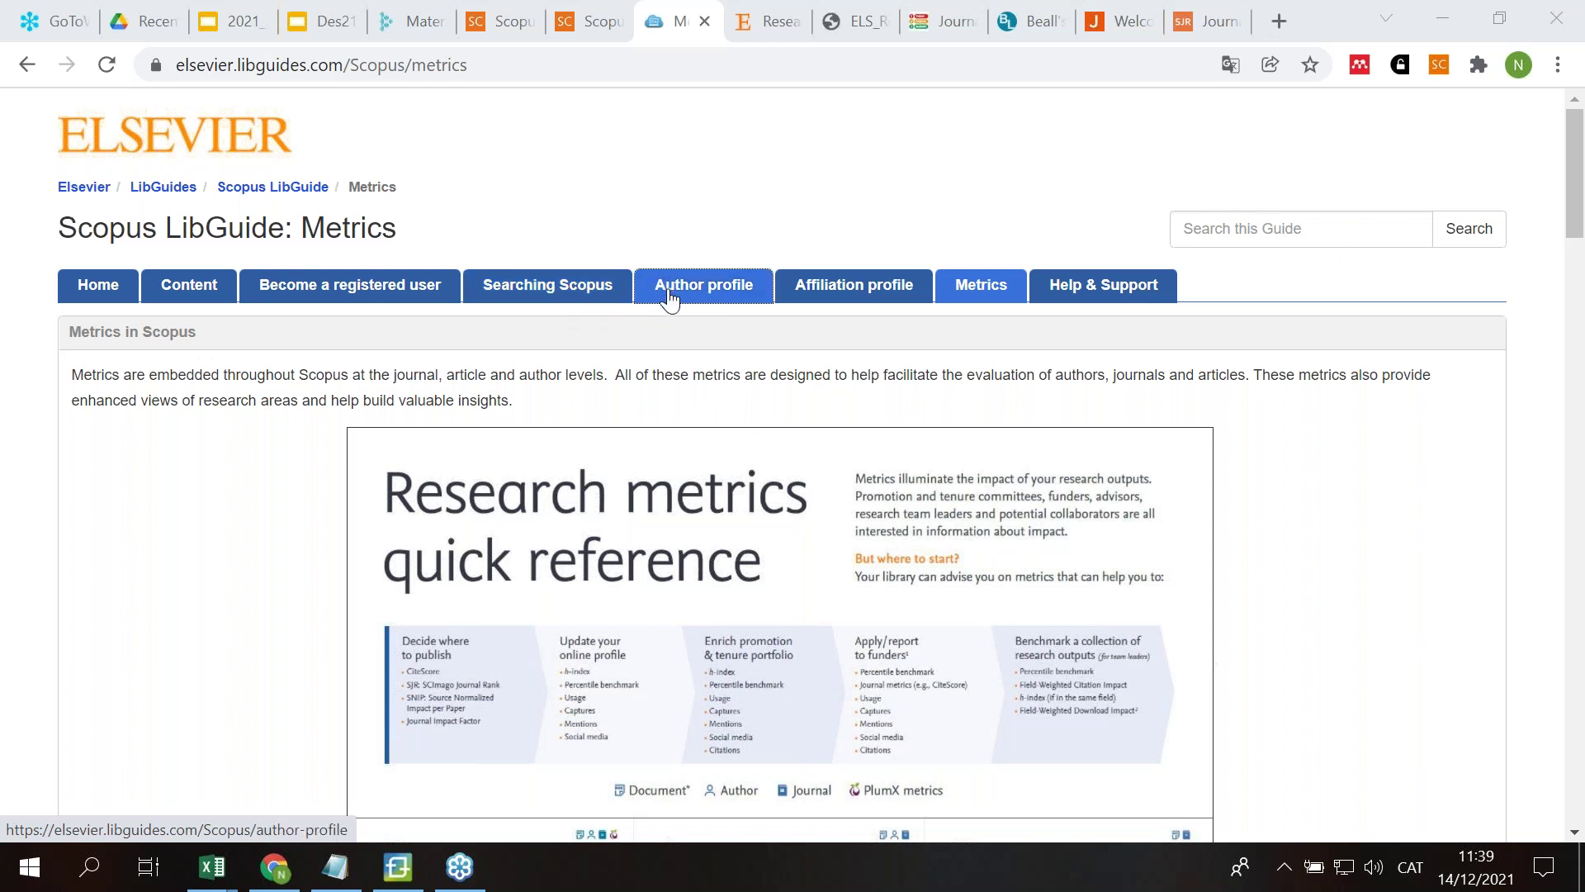
pyautogui.click(972, 292)
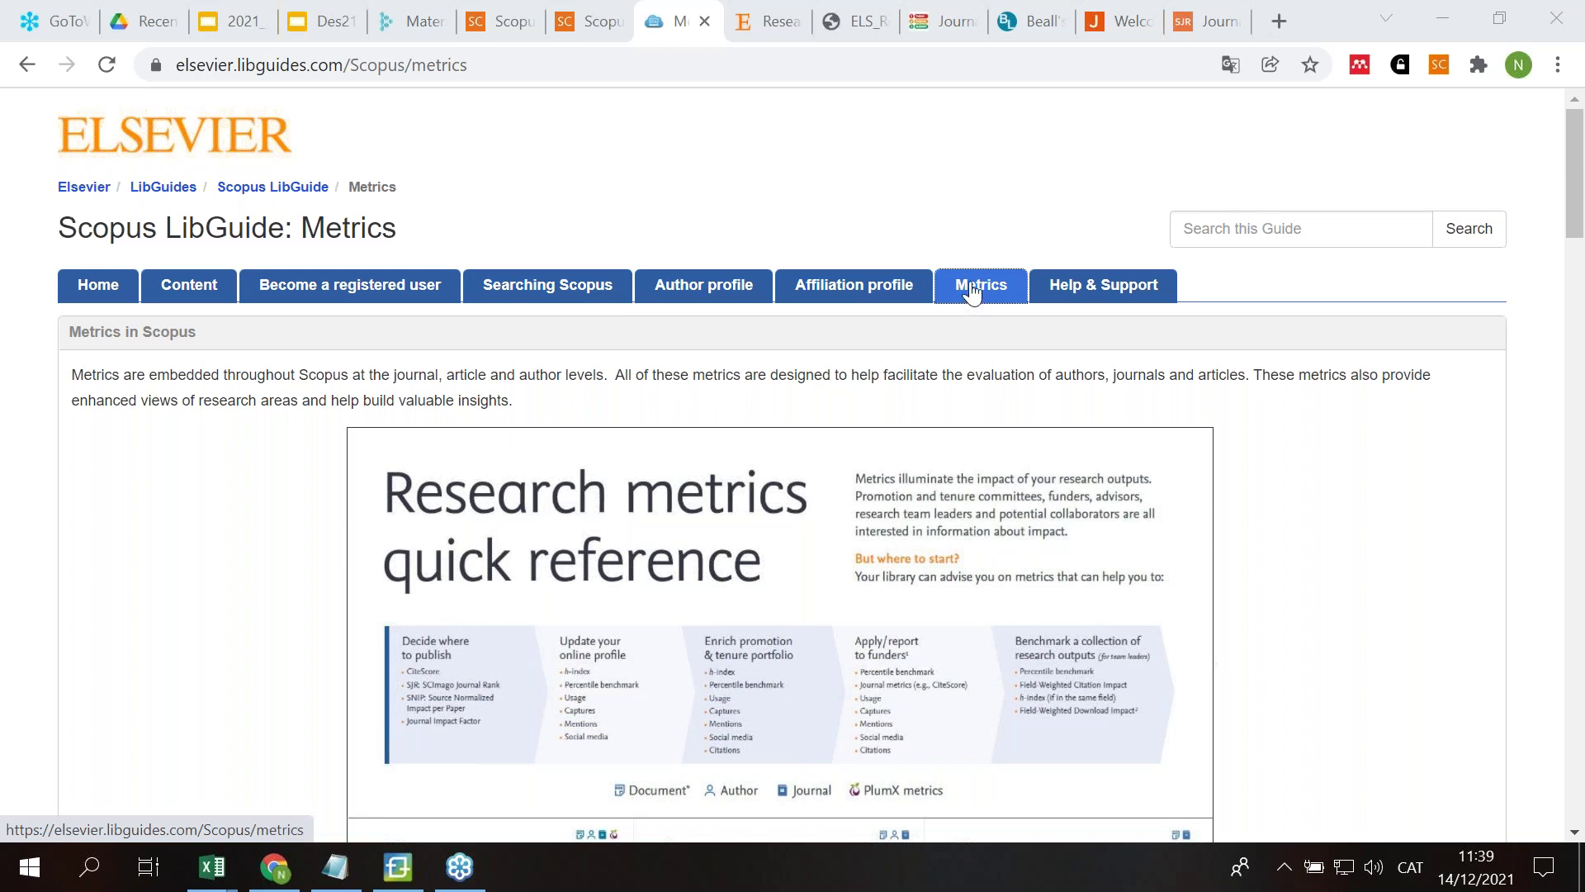
pyautogui.scroll(-5, 971, 292)
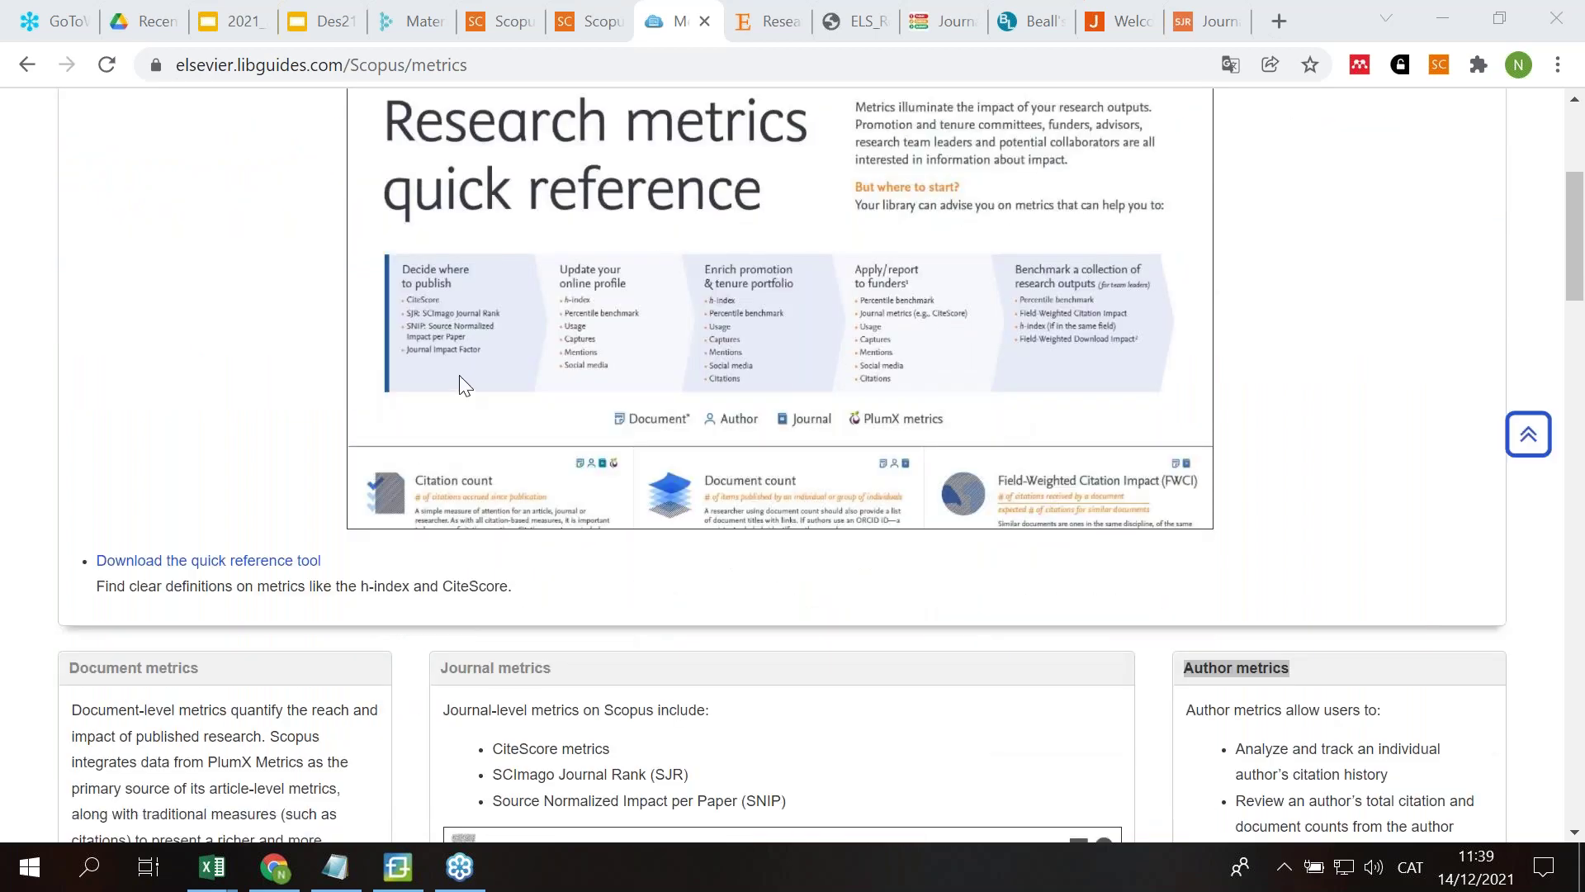
# Step: Leave the LibGuide metrics page, return to the Scopus source details, and open the author search form
pyautogui.scroll(3, 265, 611)
pyautogui.scroll(-3, 265, 604)
pyautogui.click(476, 23)
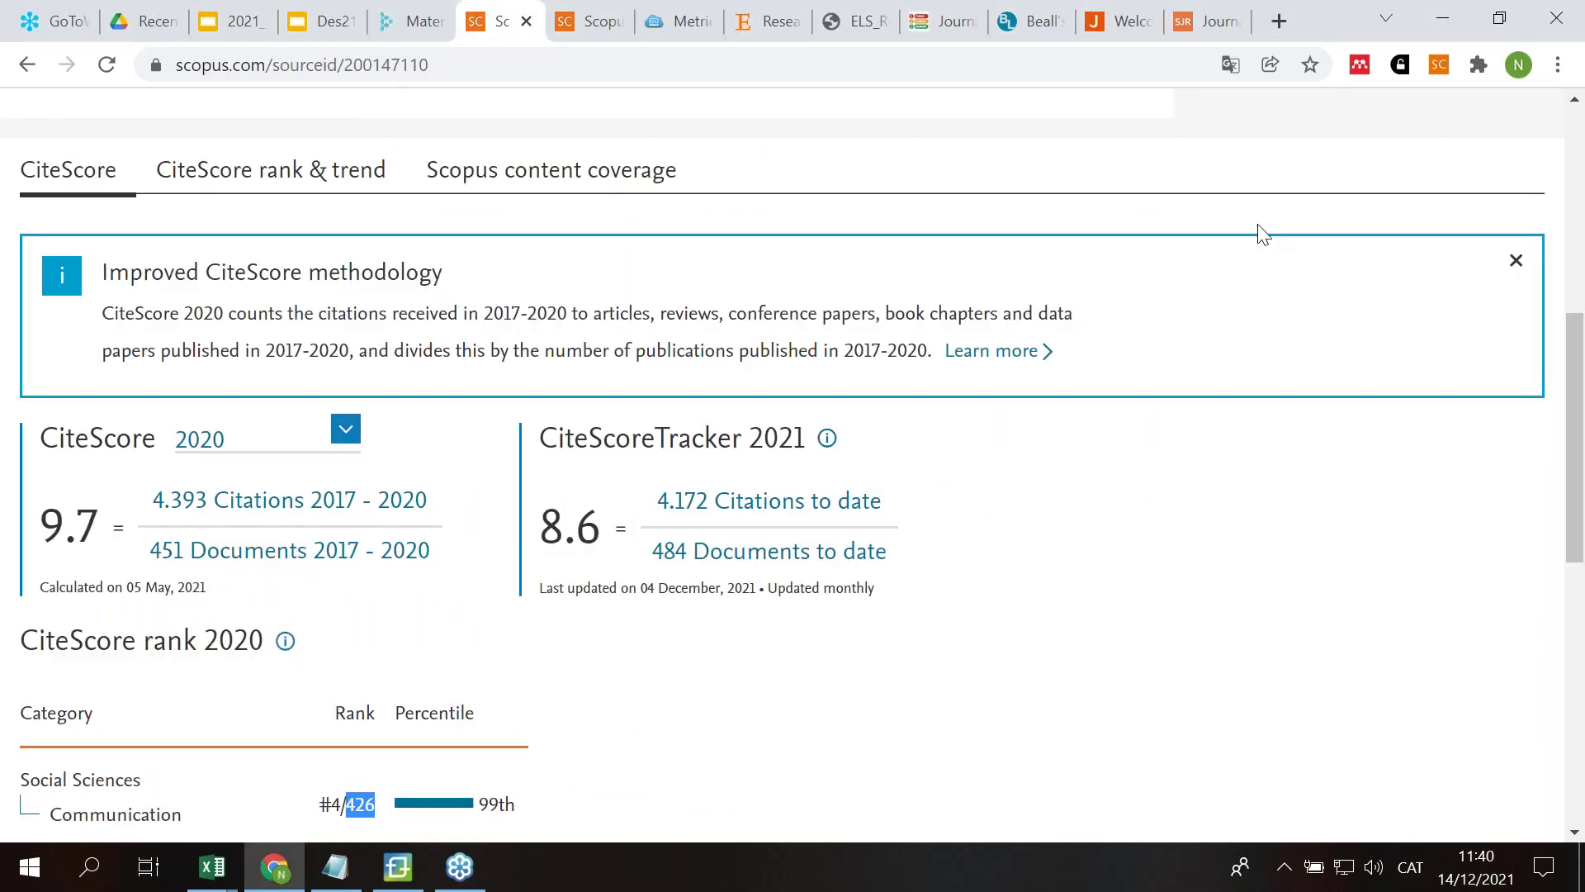
pyautogui.scroll(8, 685, 291)
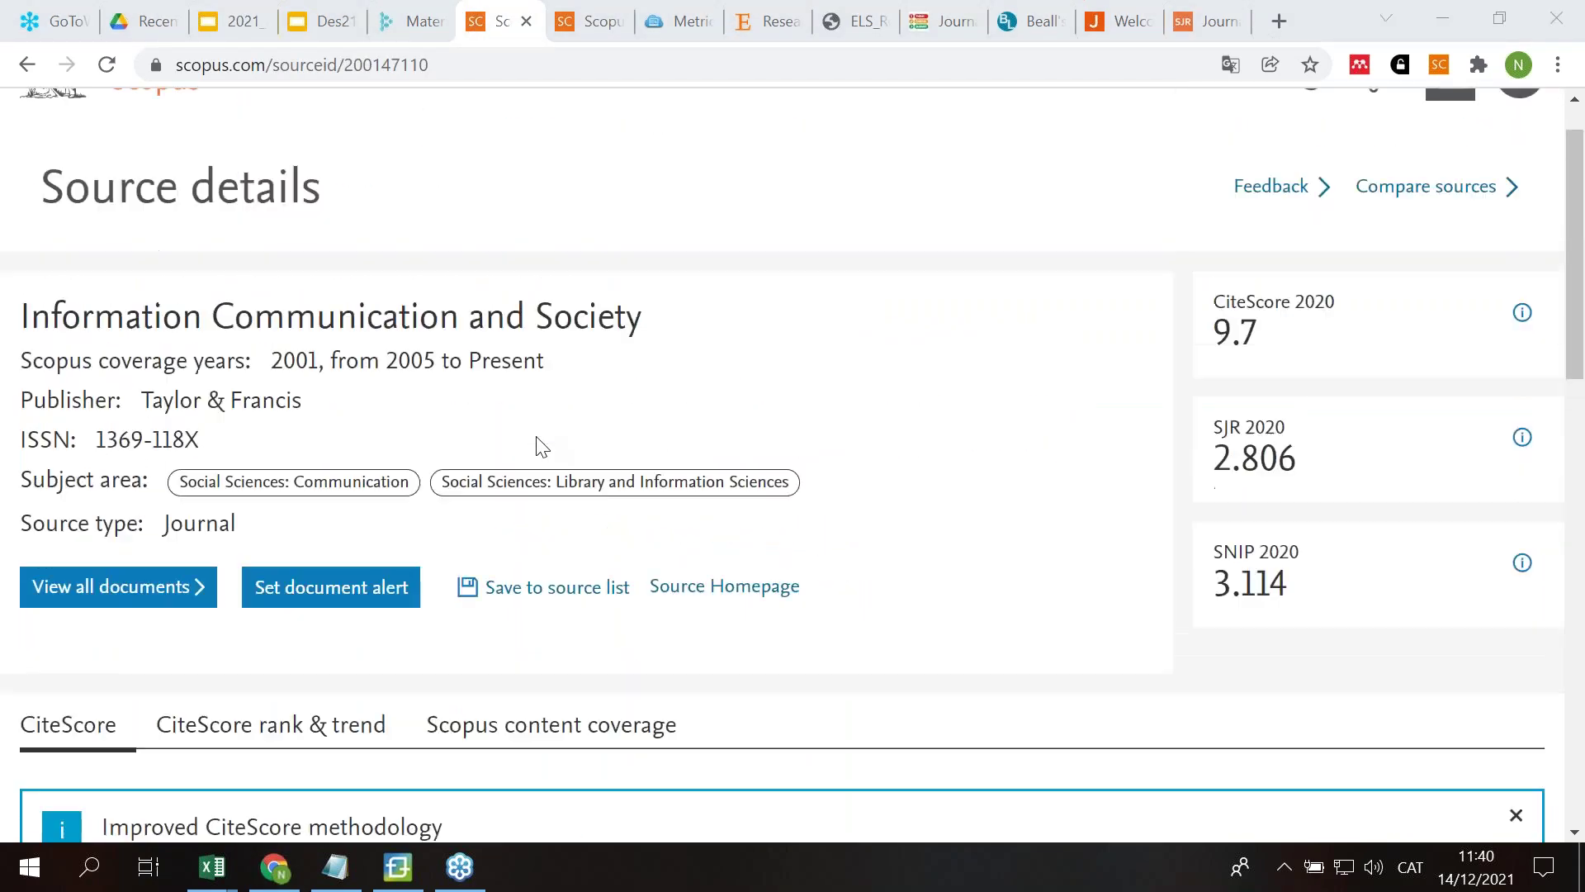
pyautogui.click(877, 154)
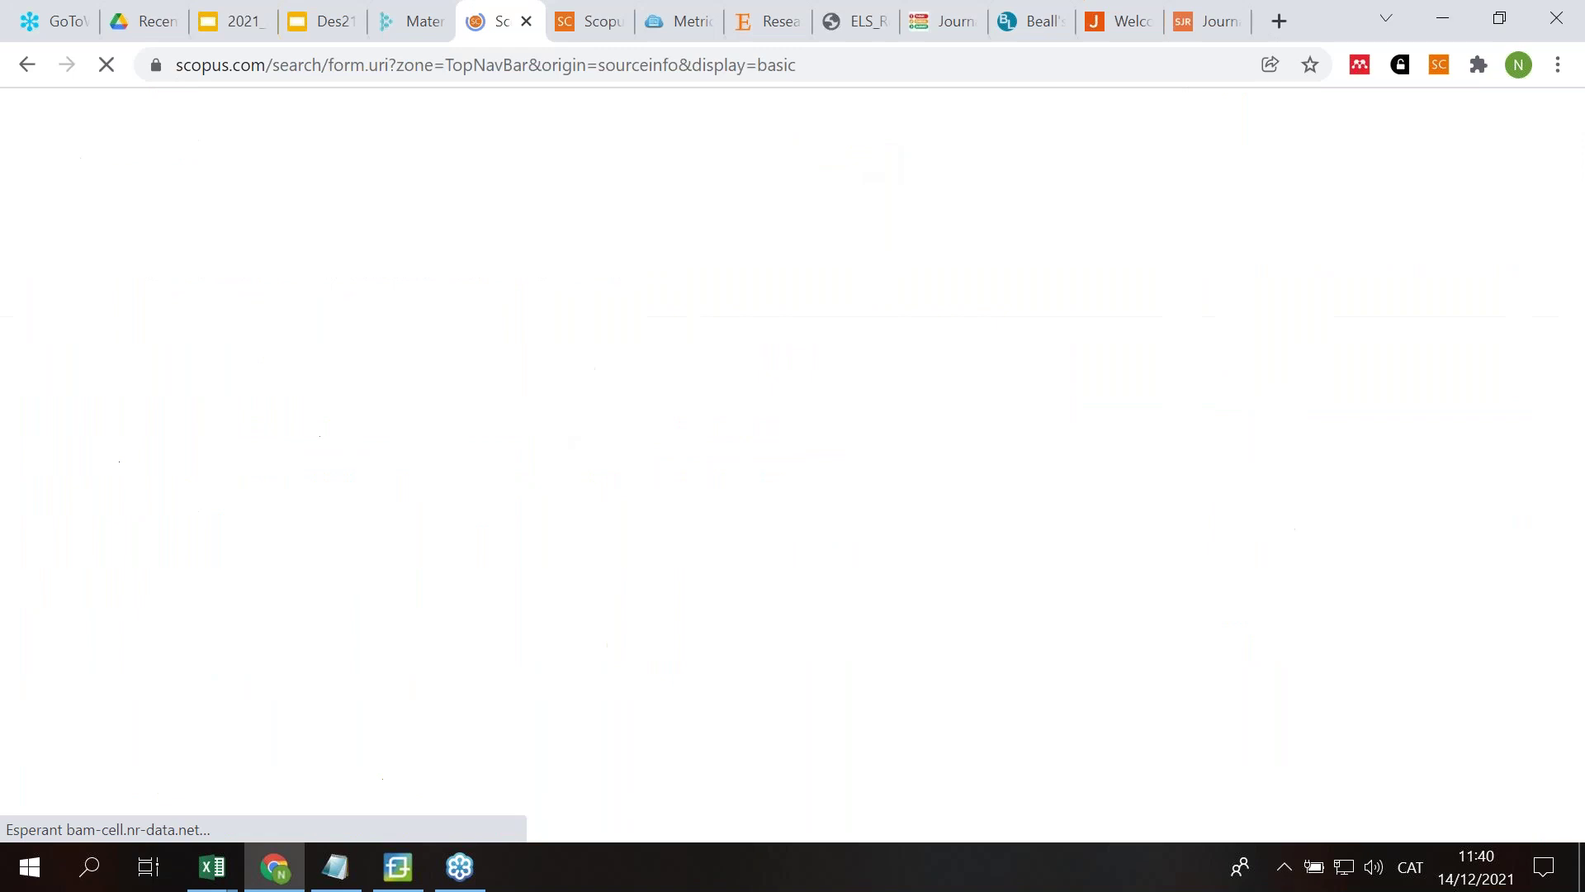
pyautogui.click(281, 364)
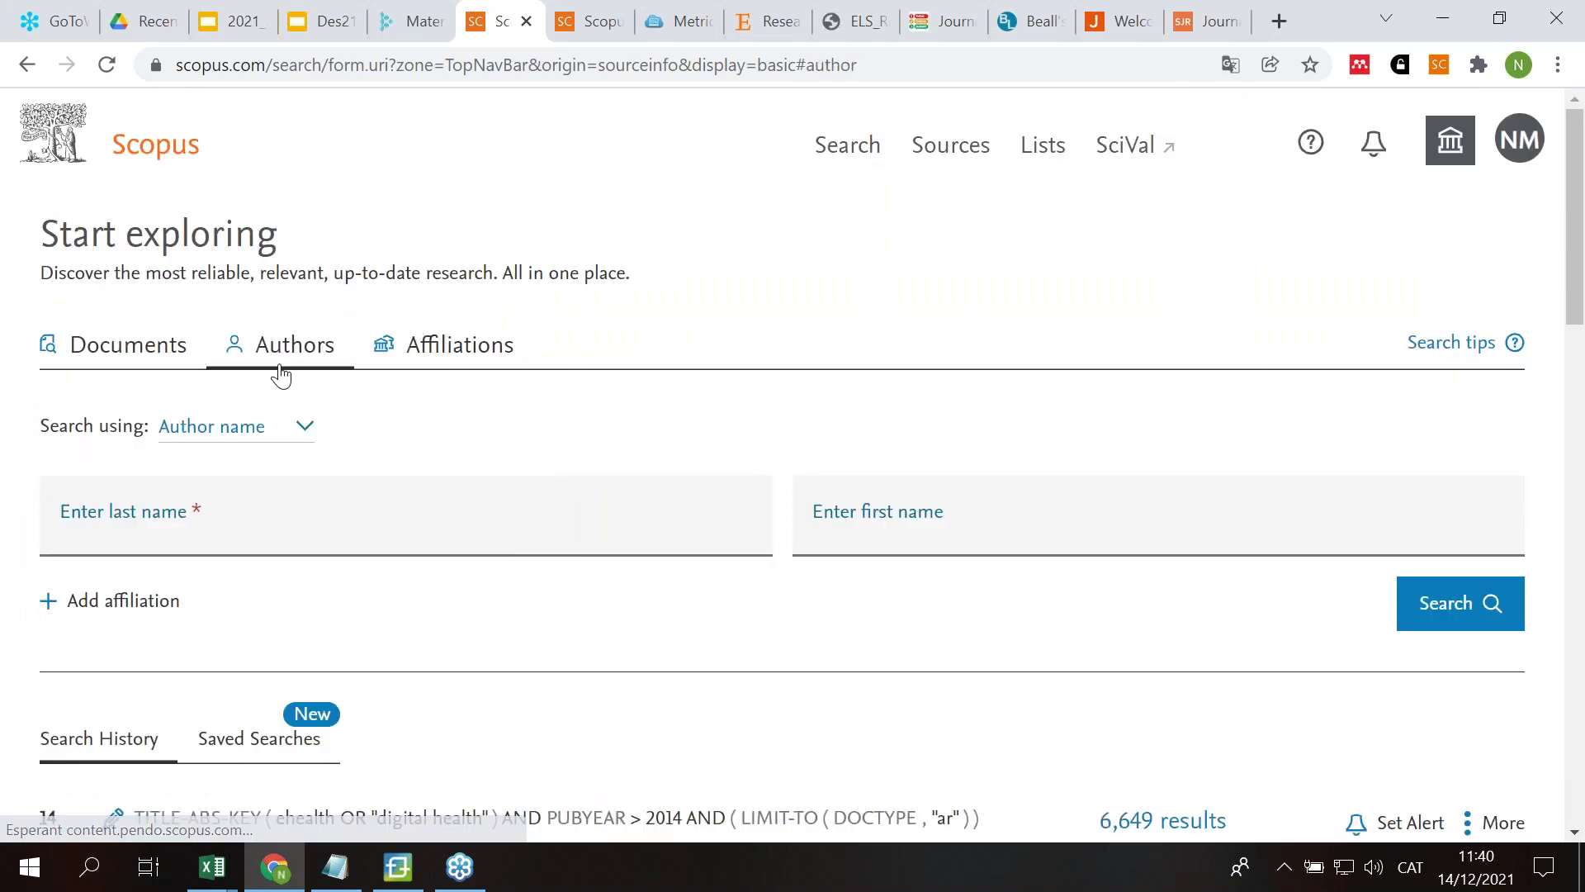
# Step: Review the full search history listed below the author search form
pyautogui.scroll(-4, 716, 443)
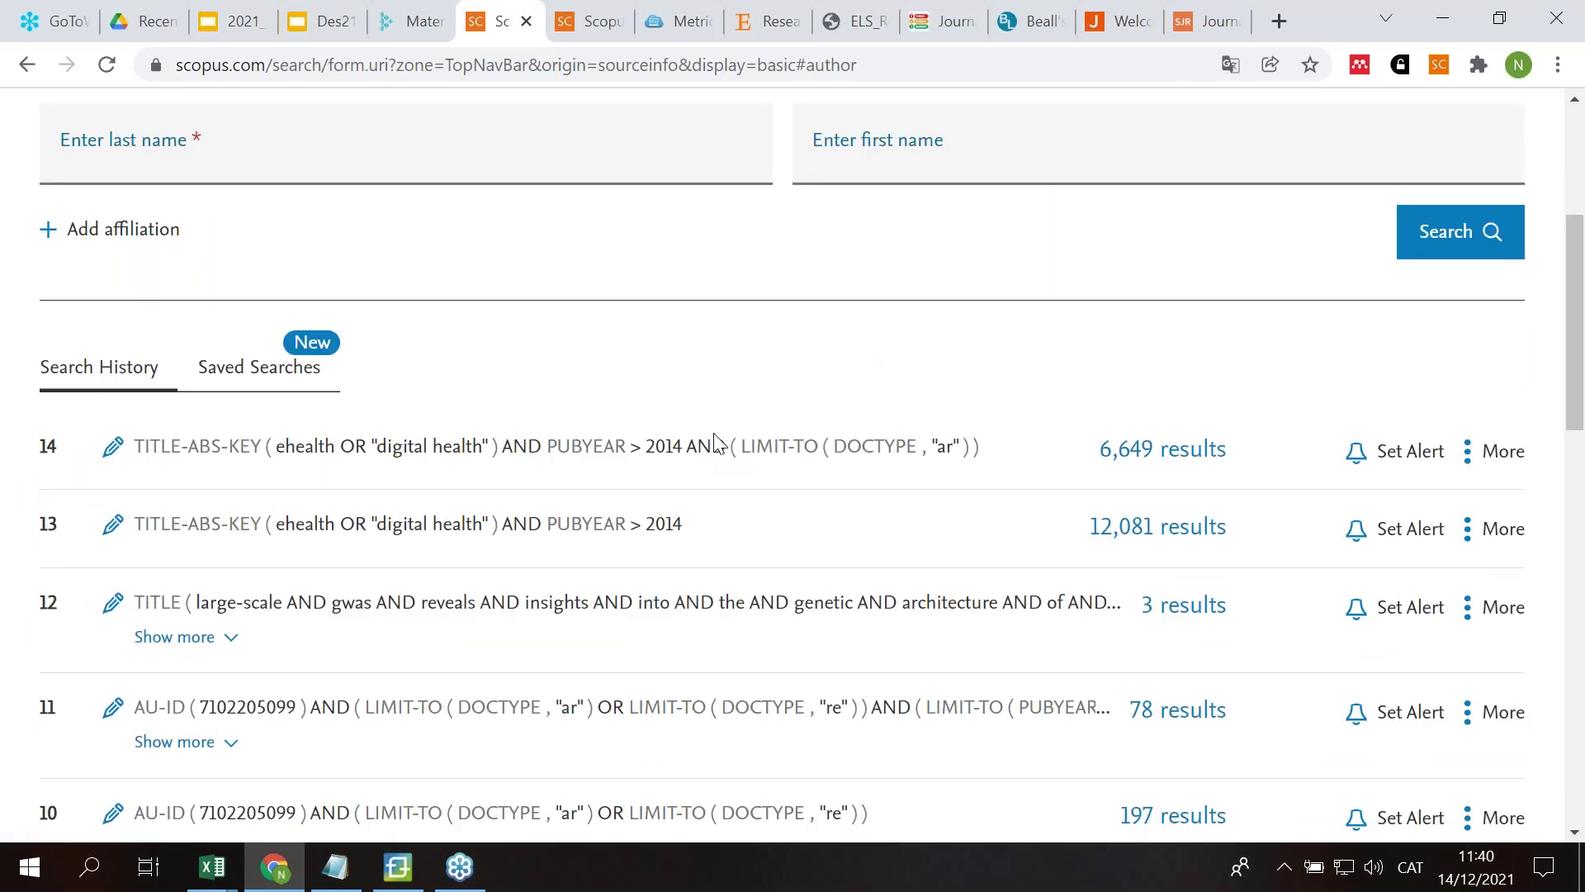
pyautogui.scroll(-3, 717, 443)
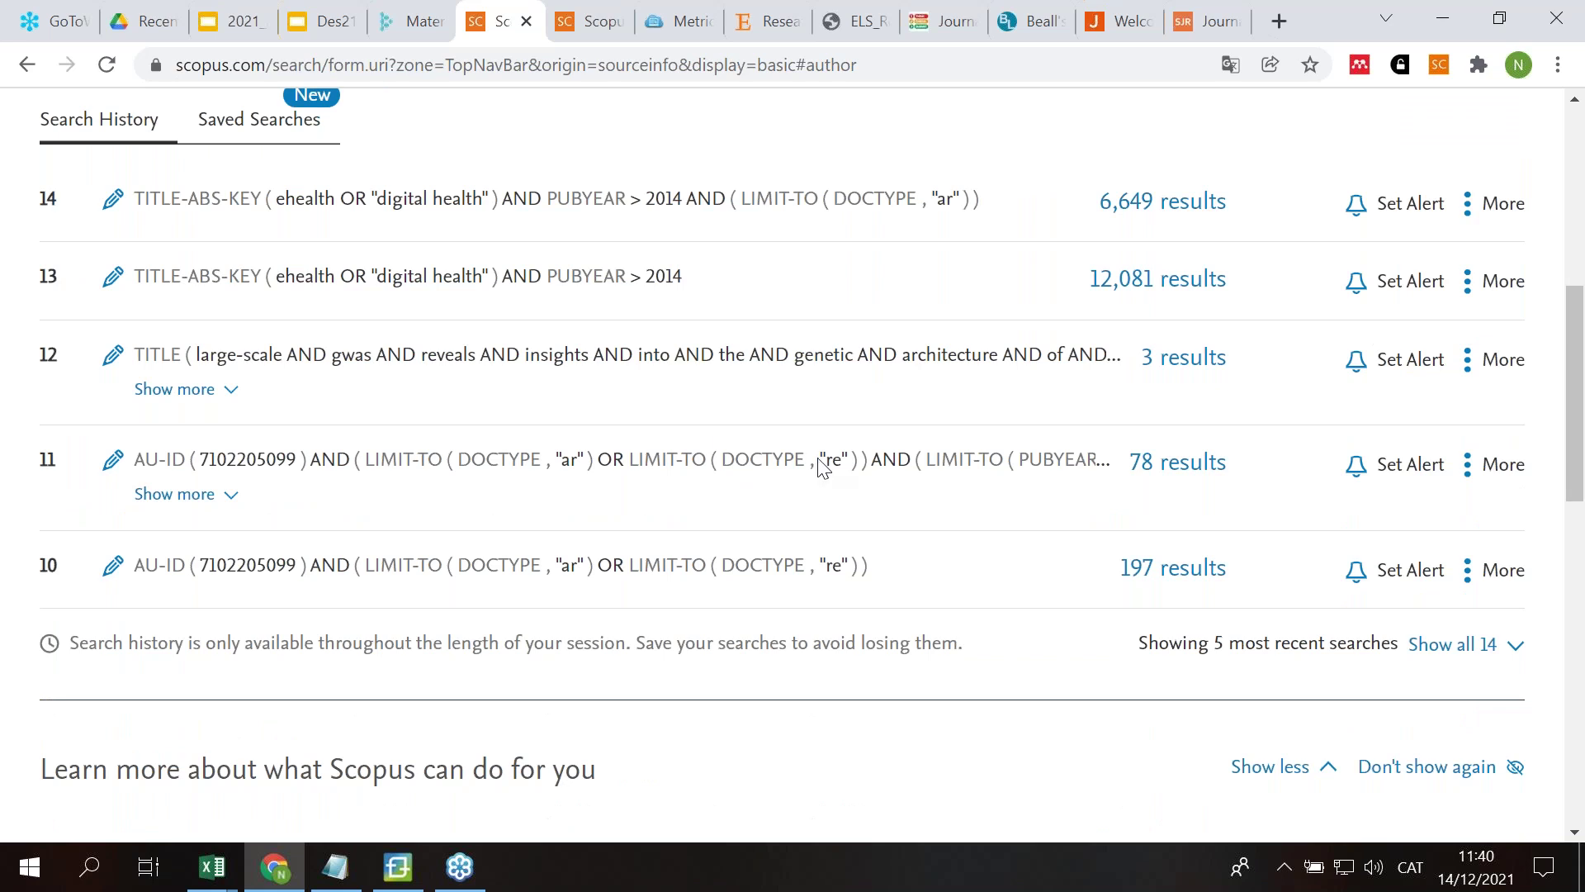
pyautogui.scroll(-5, 1463, 648)
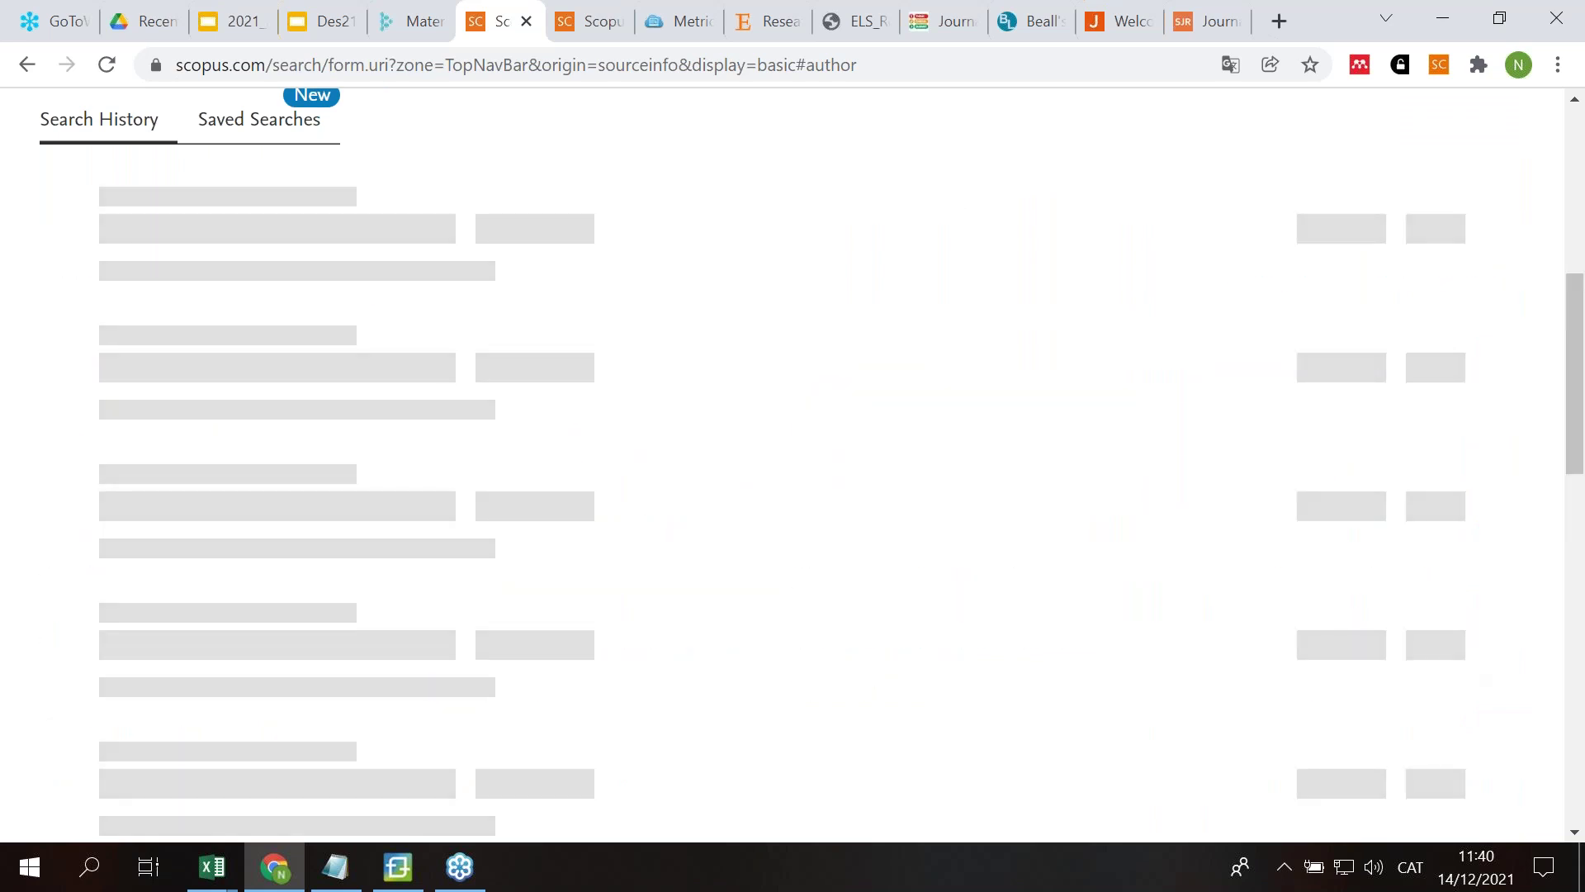
pyautogui.scroll(-10, 610, 508)
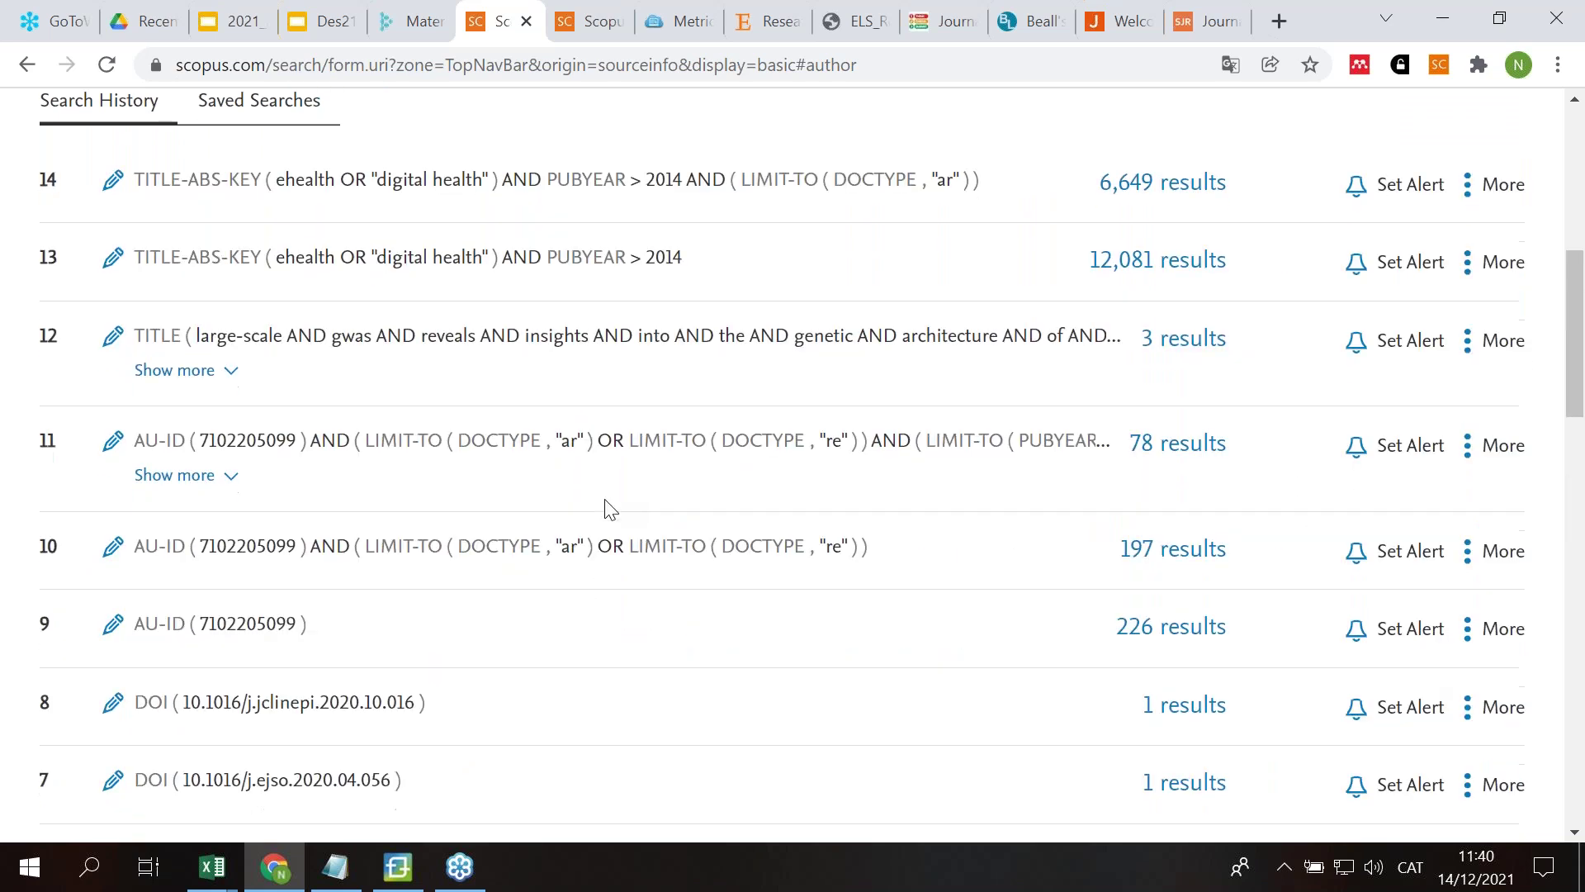
pyautogui.scroll(10, 792, 462)
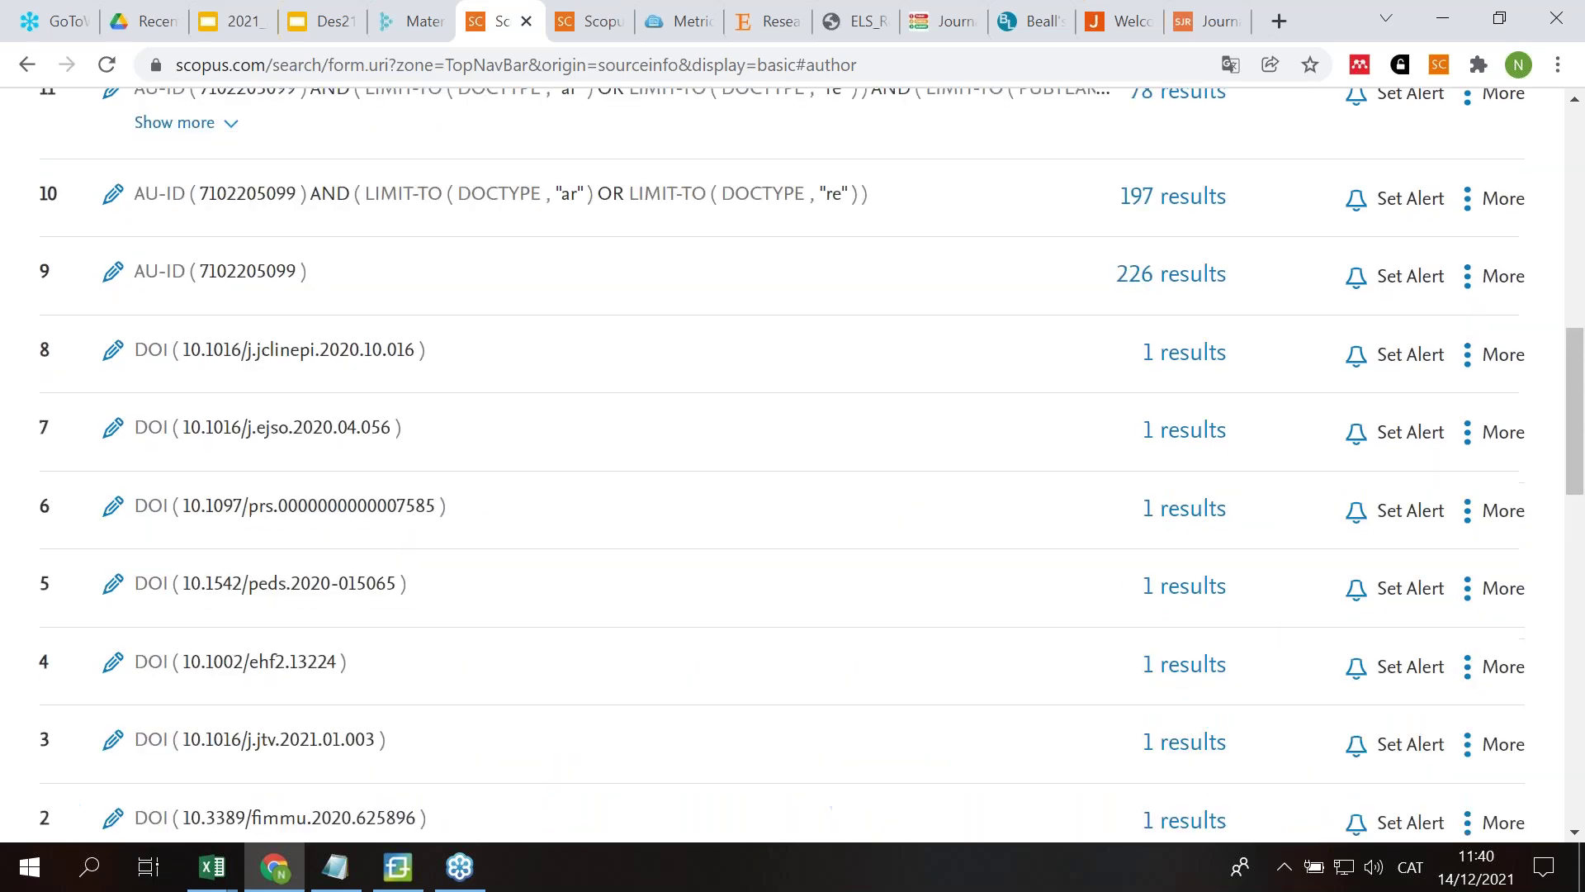
pyautogui.scroll(5, 792, 462)
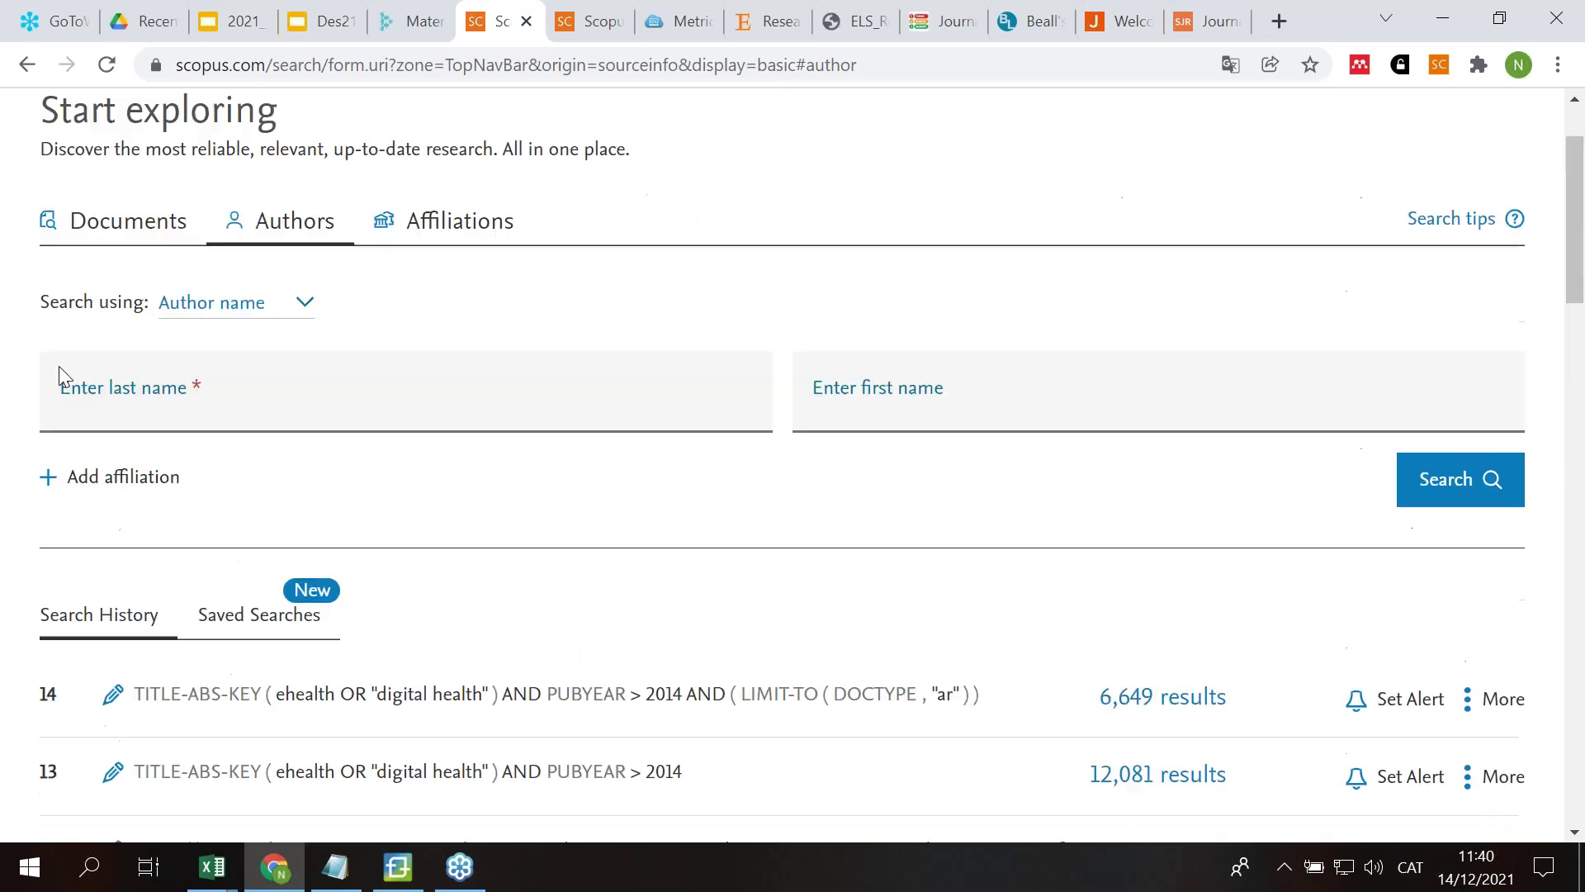
# Step: Search for an author by the researcher's last name and compound first name, and return to the search form
pyautogui.click(288, 418)
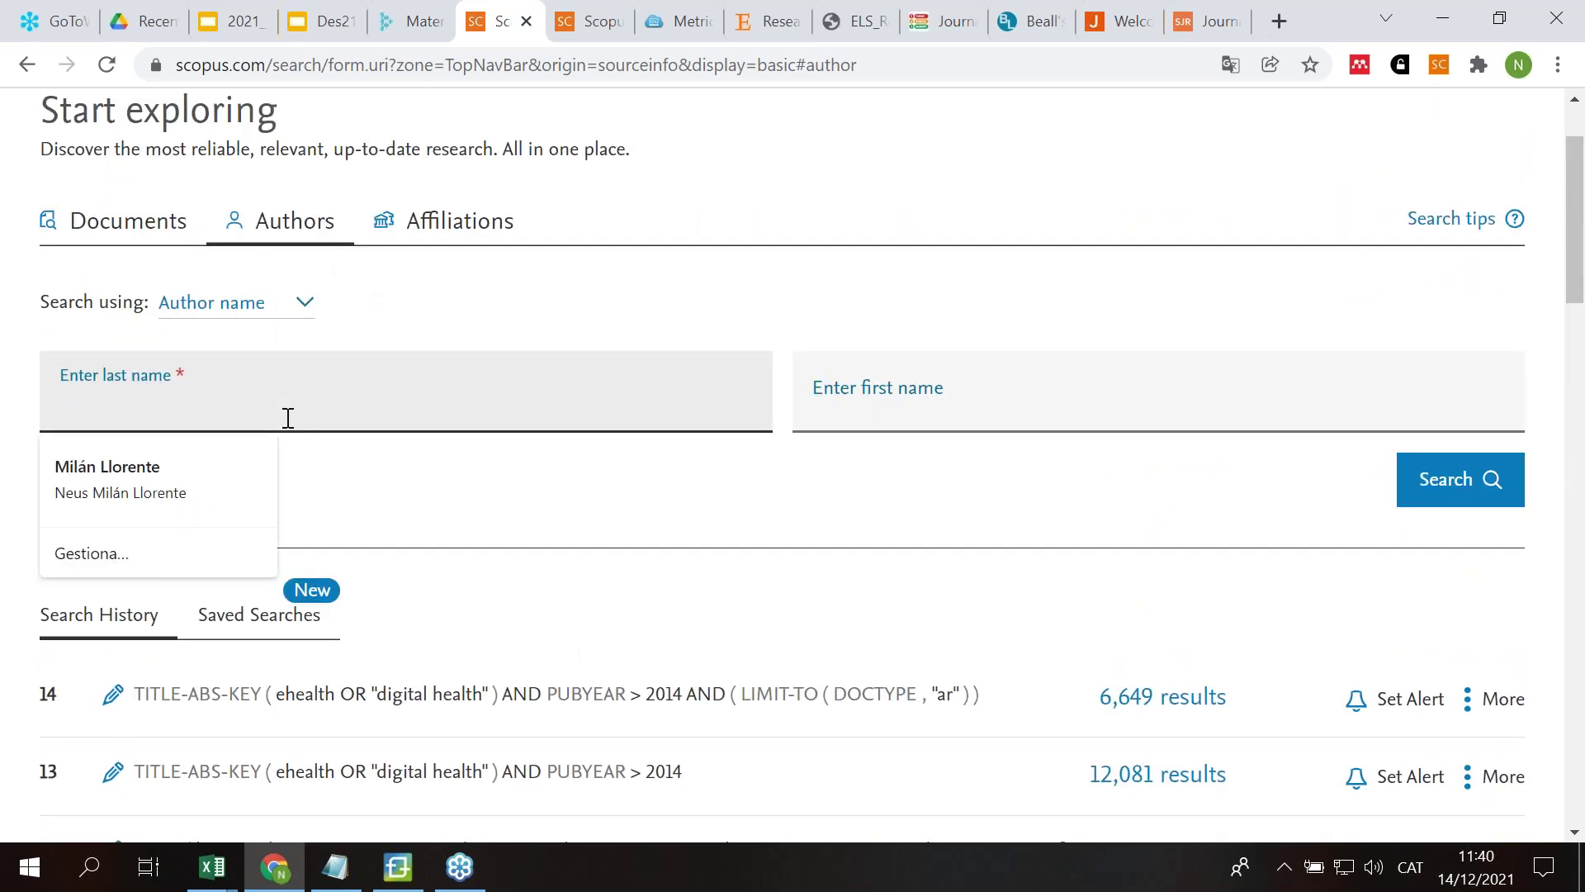
pyautogui.write('me')
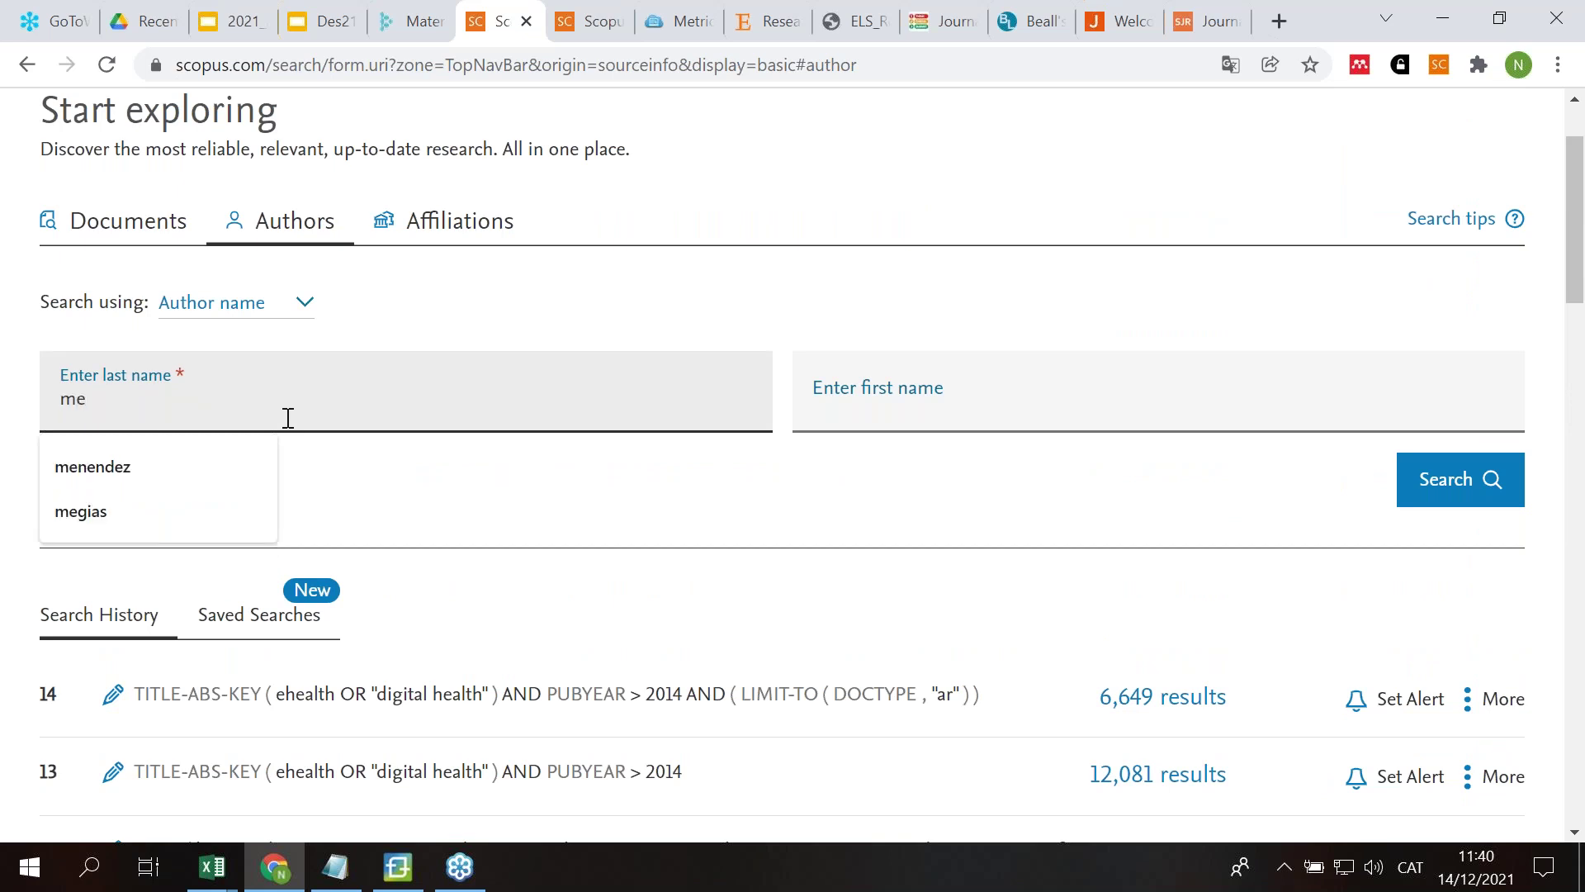
pyautogui.click(223, 468)
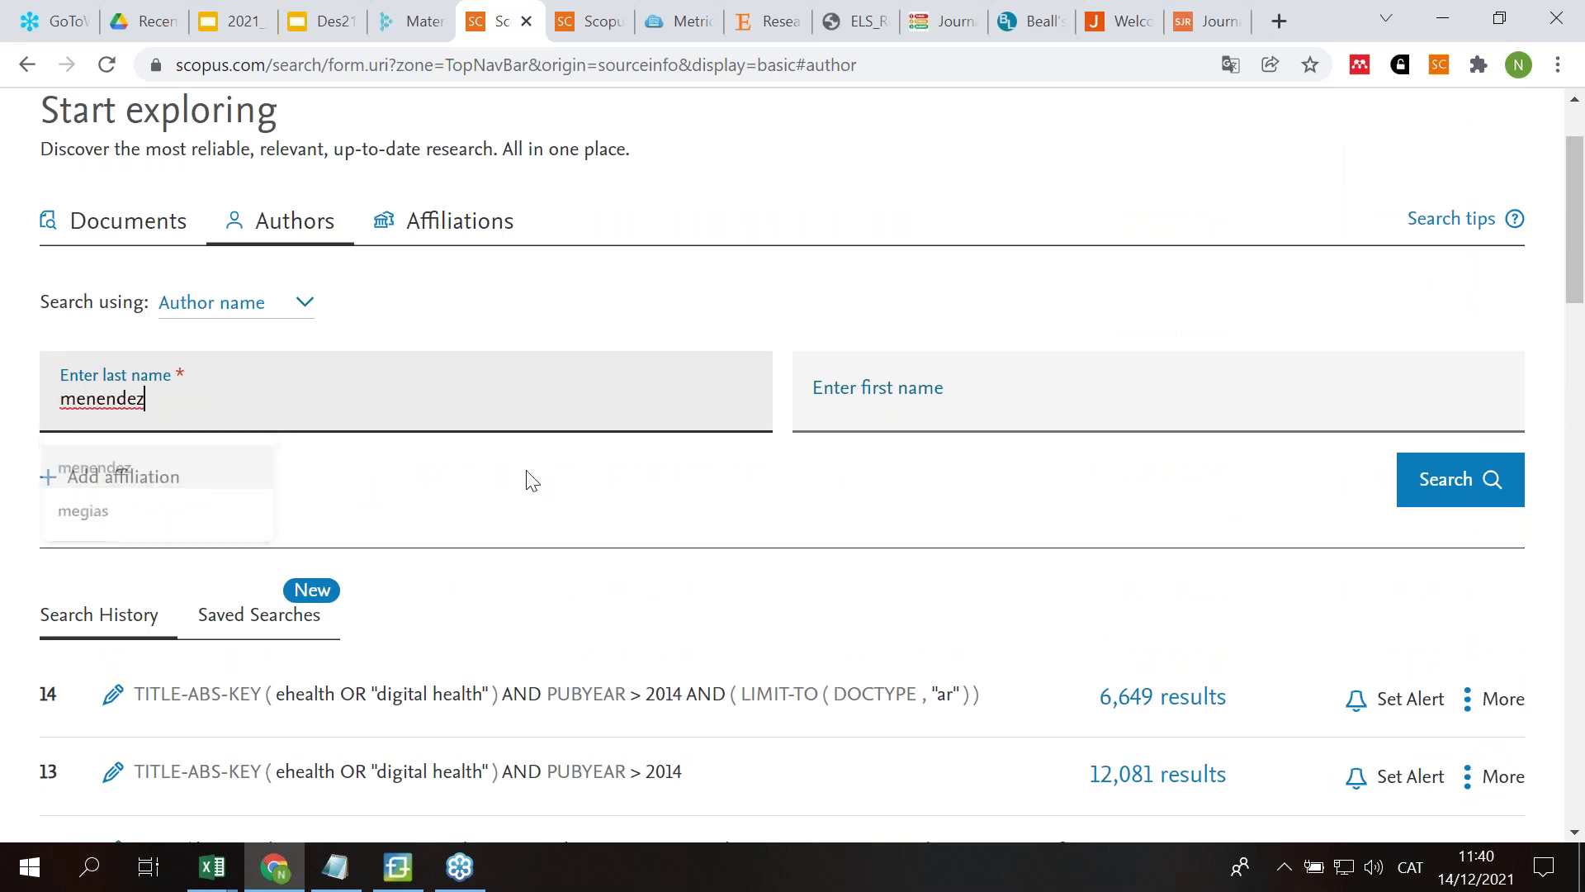
pyautogui.click(872, 426)
pyautogui.write('rosa maria')
pyautogui.press('Return')
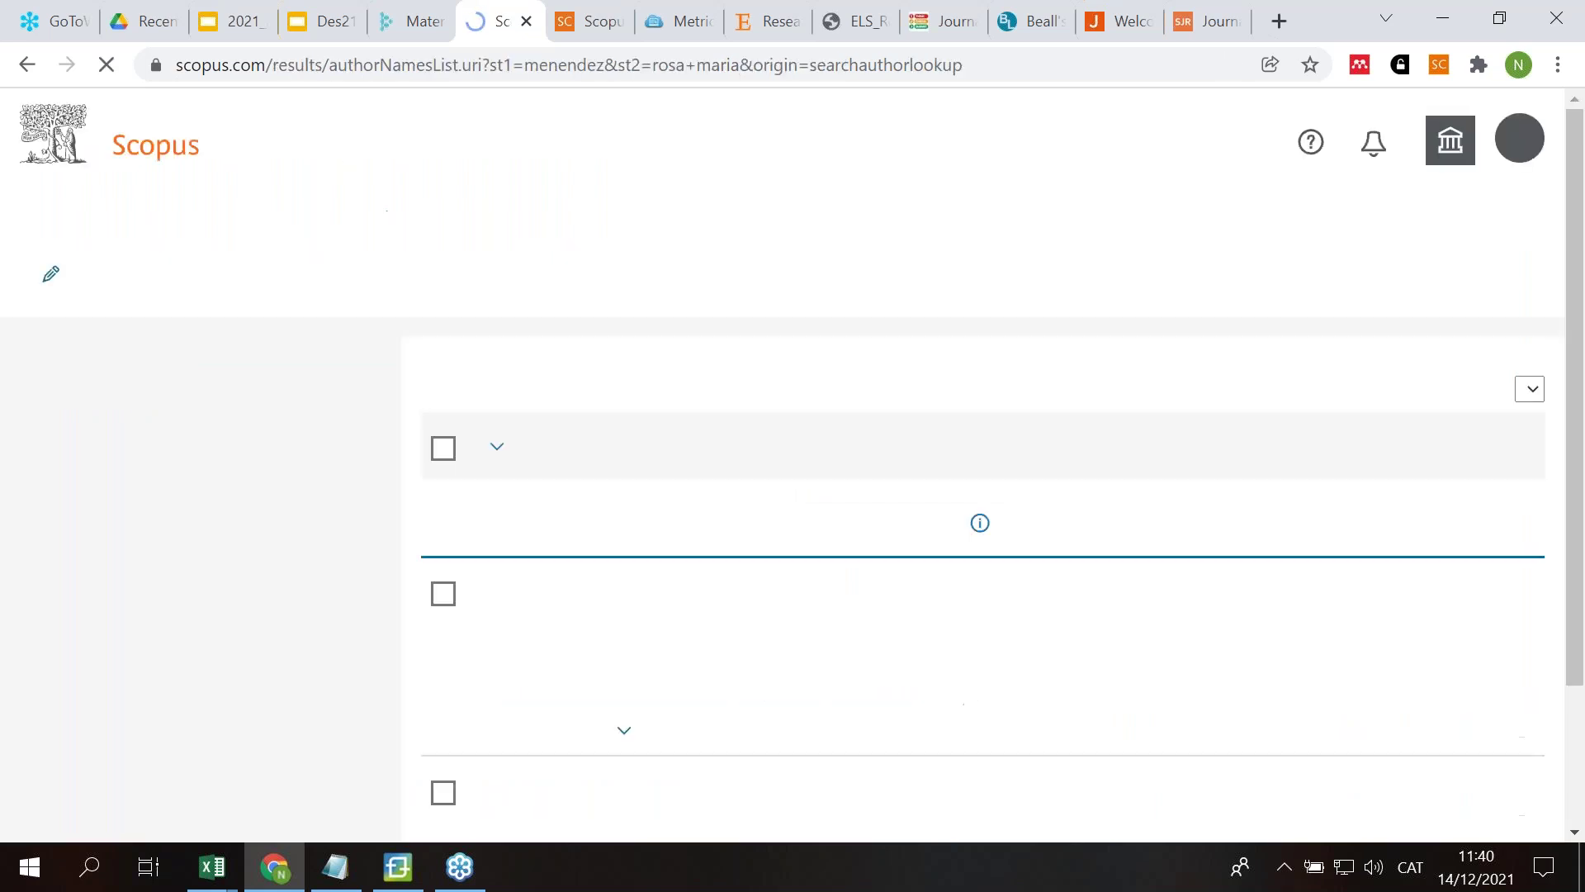
pyautogui.scroll(-2, 453, 737)
pyautogui.hotkey('alt', 'Left')
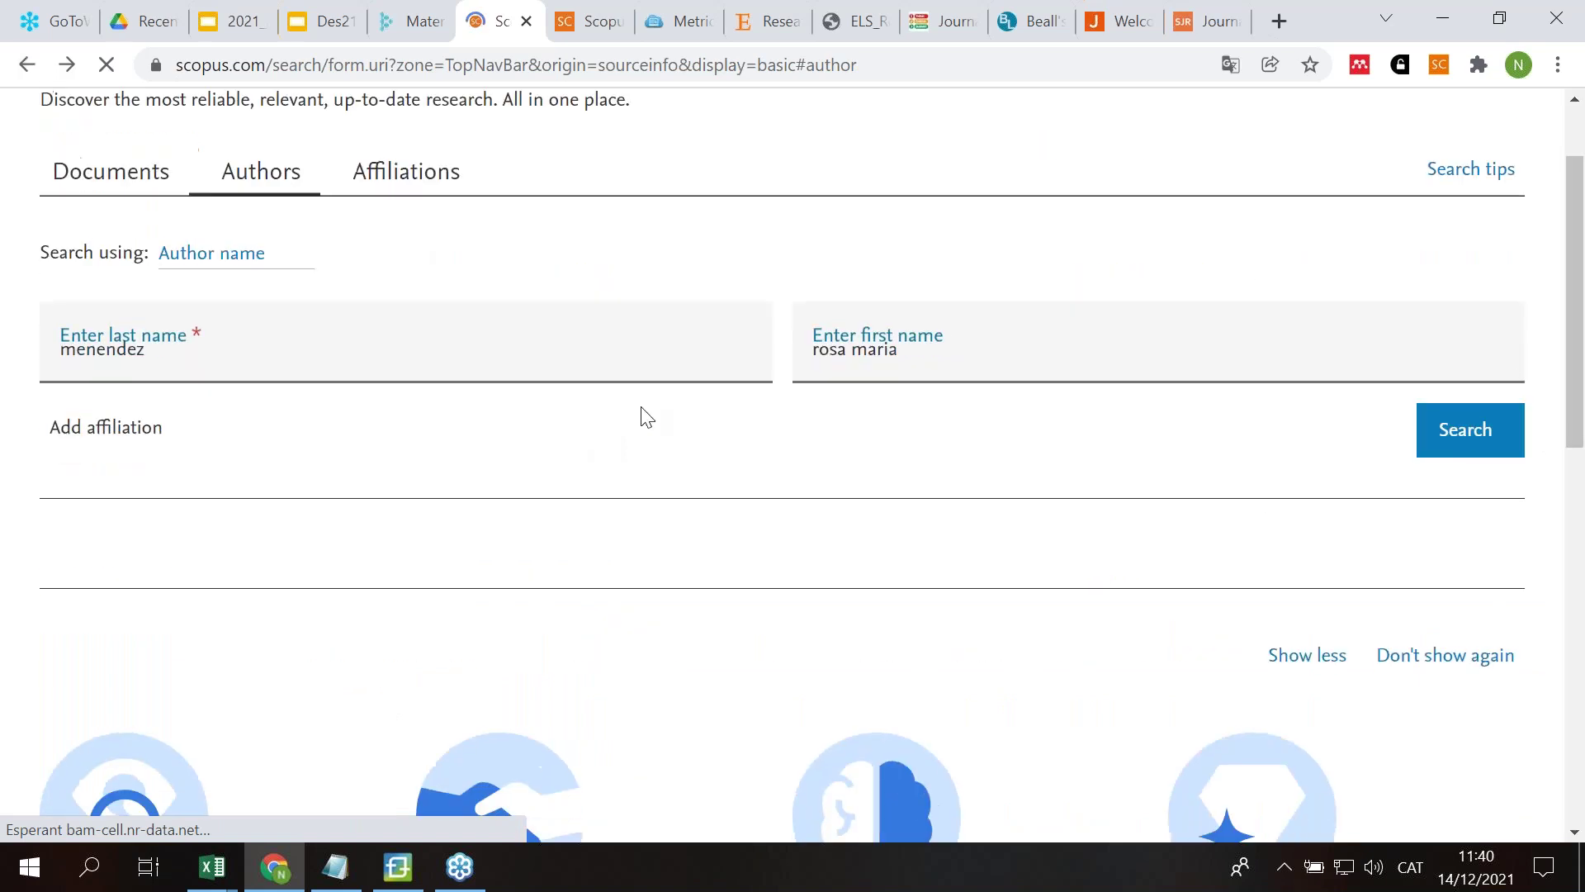
# Step: Rerun the author search with the same compound first name, check the listed authors, and go back to the form
pyautogui.moveTo(955, 407); pyautogui.dragTo(703, 386)
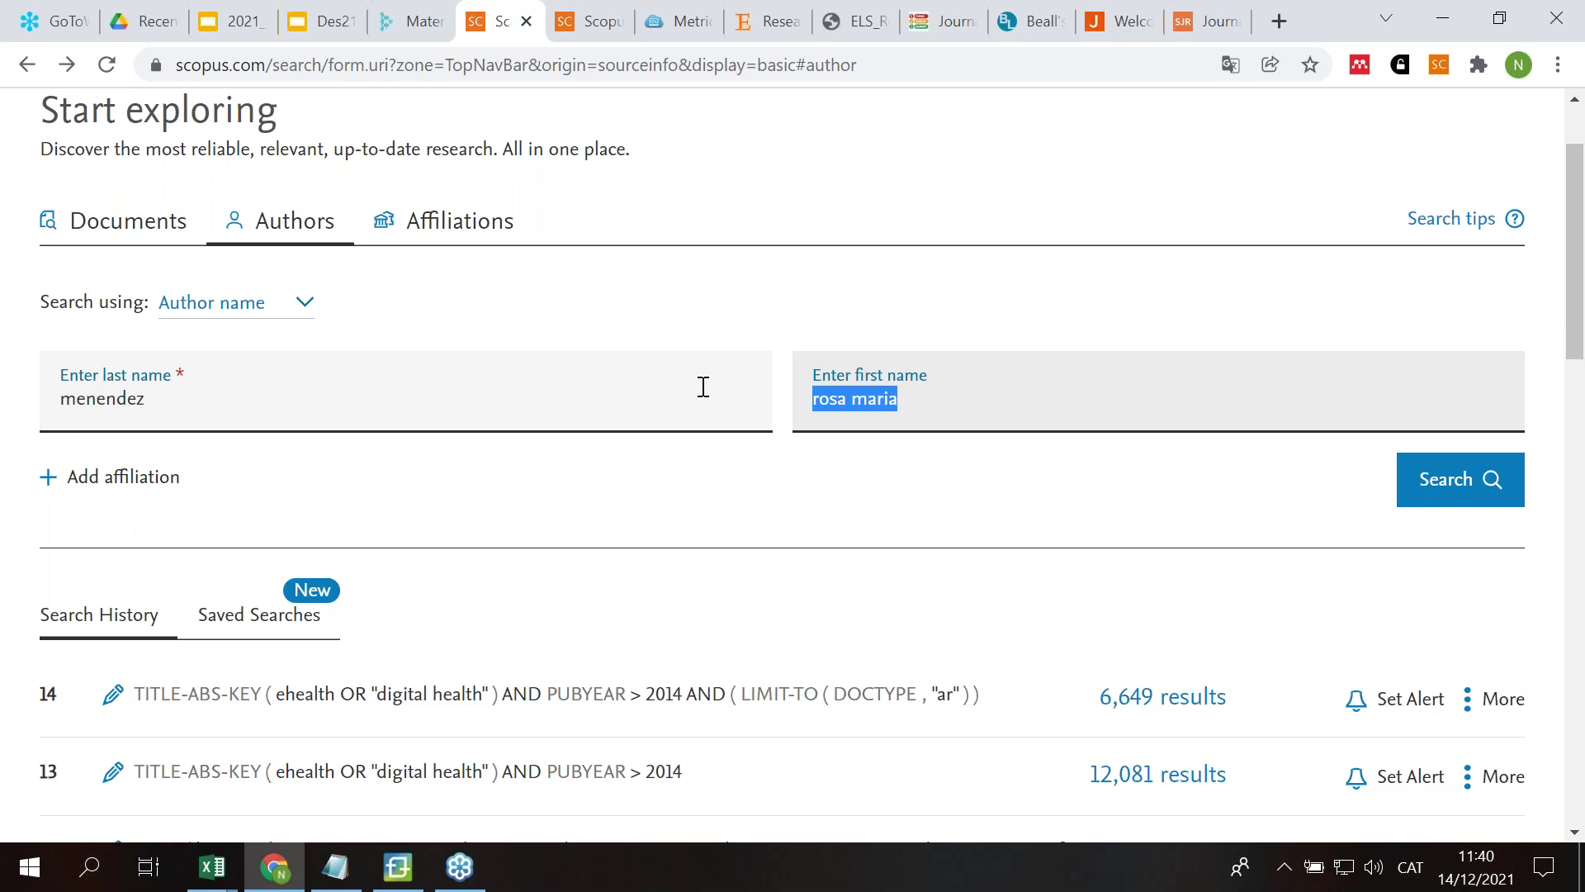
pyautogui.press('Return')
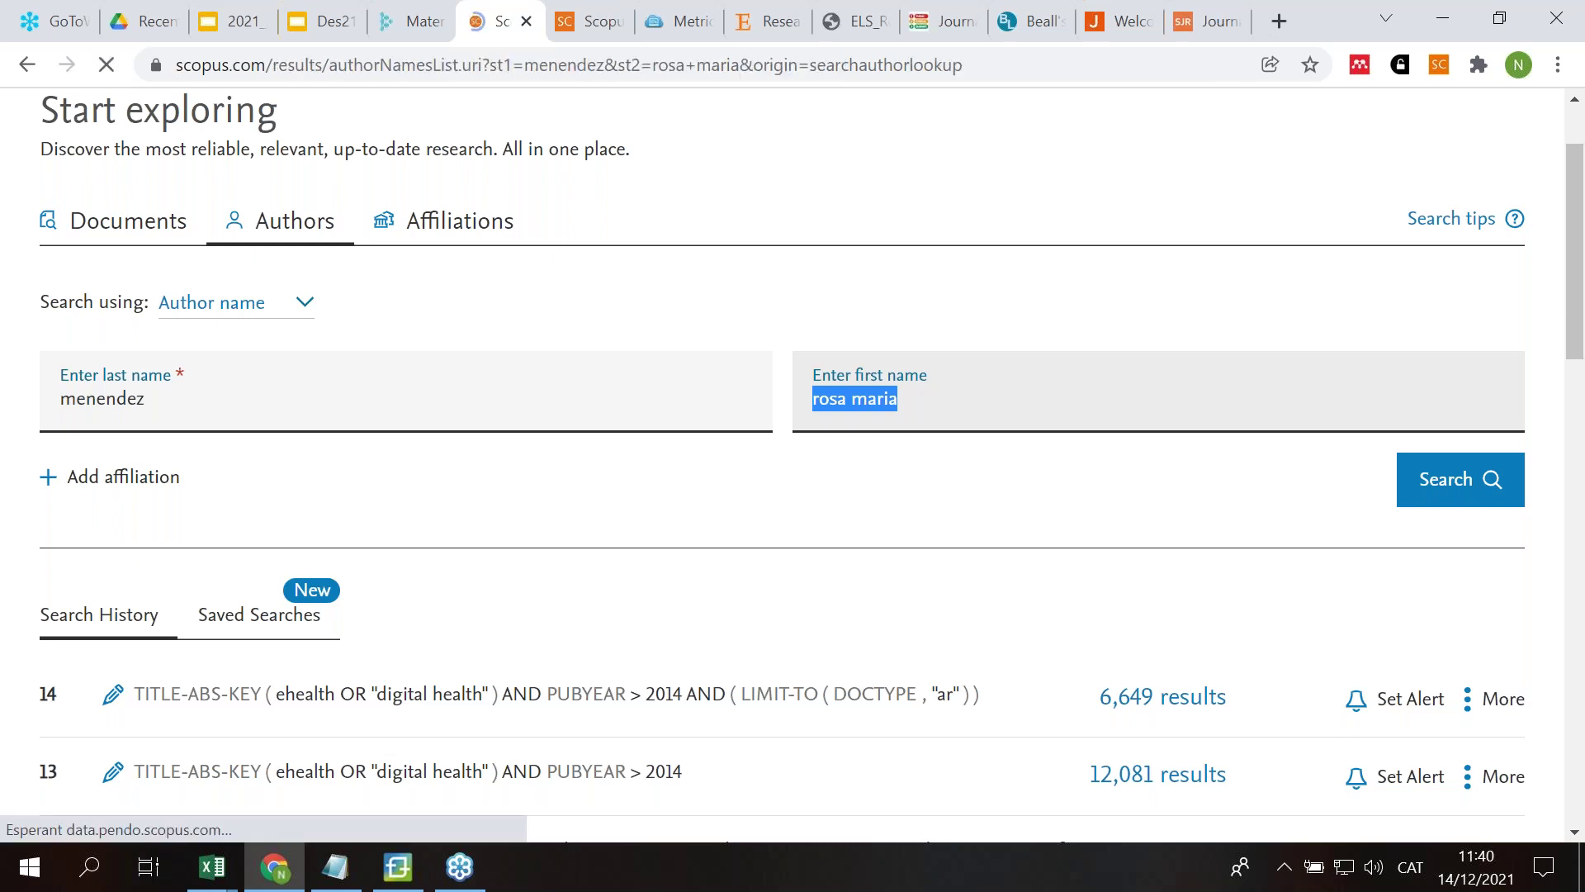
pyautogui.scroll(-4, 703, 387)
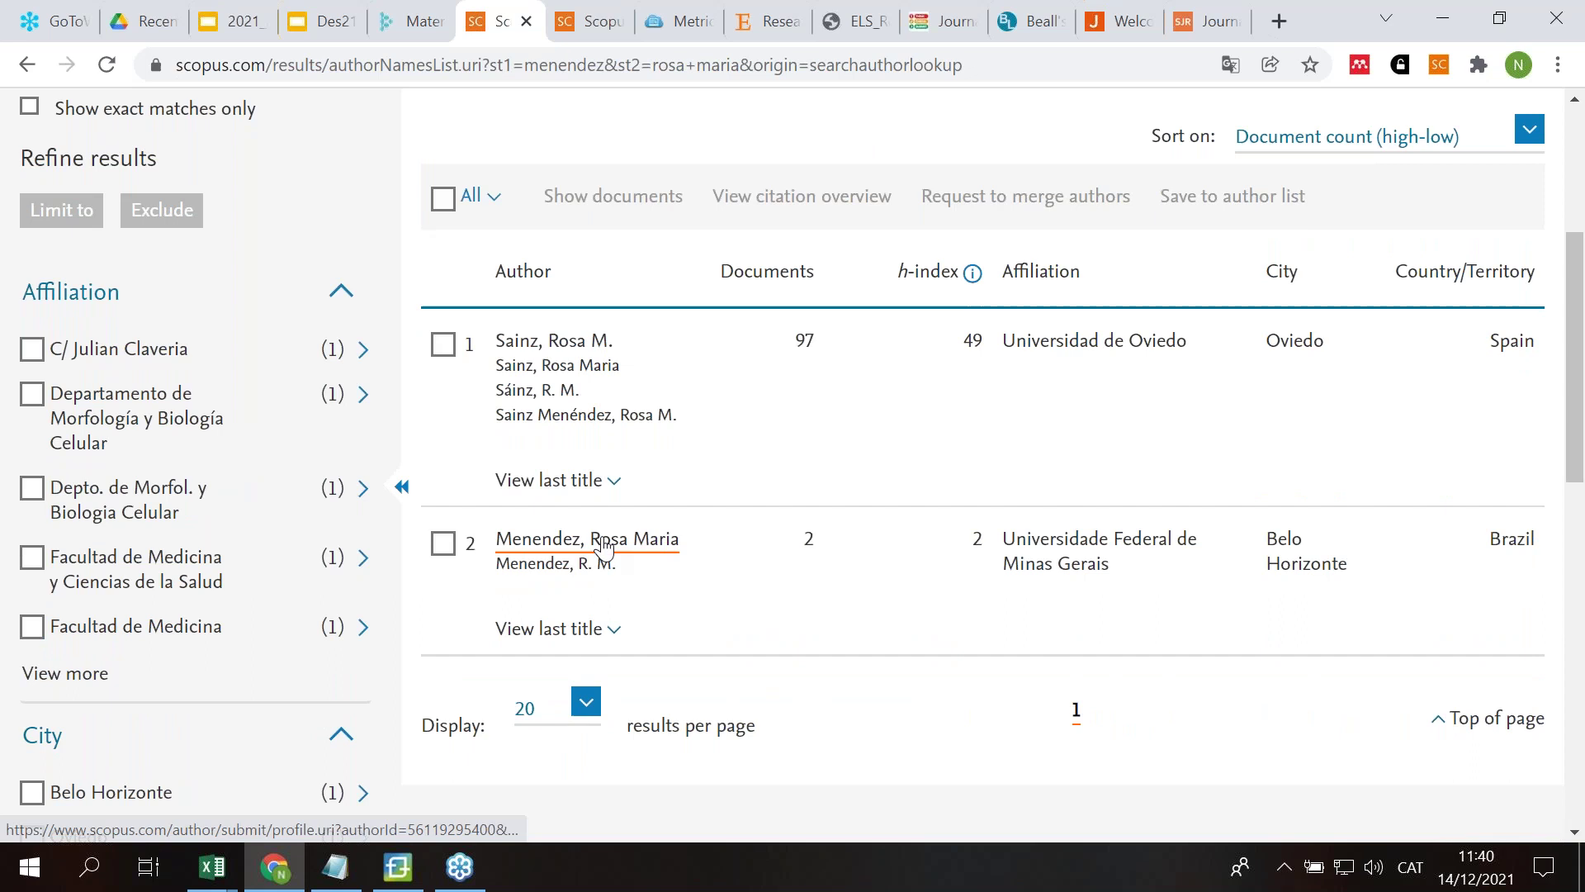
pyautogui.scroll(2, 330, 247)
pyautogui.click(18, 71)
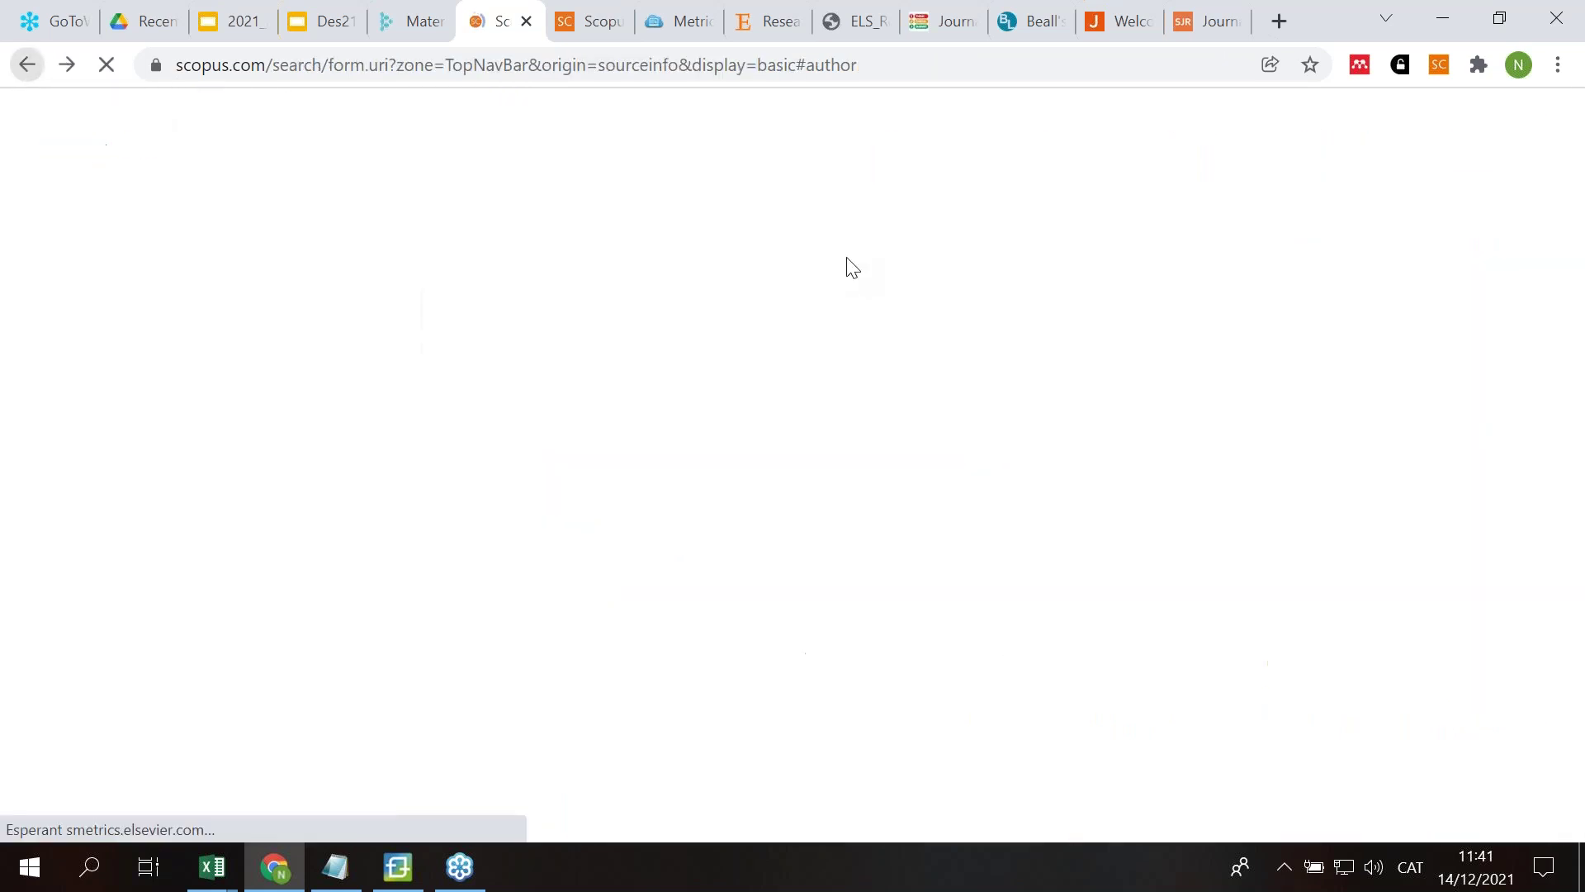
# Step: Shorten the first name to its first word, rerun the author search, and open the profile of the CSIC-INCAR author in Oviedo
pyautogui.click(927, 410)
pyautogui.press('BackSpace')
pyautogui.press('BackSpace')
pyautogui.press('BackSpace')
pyautogui.press('BackSpace')
pyautogui.press('BackSpace')
pyautogui.press('BackSpace')
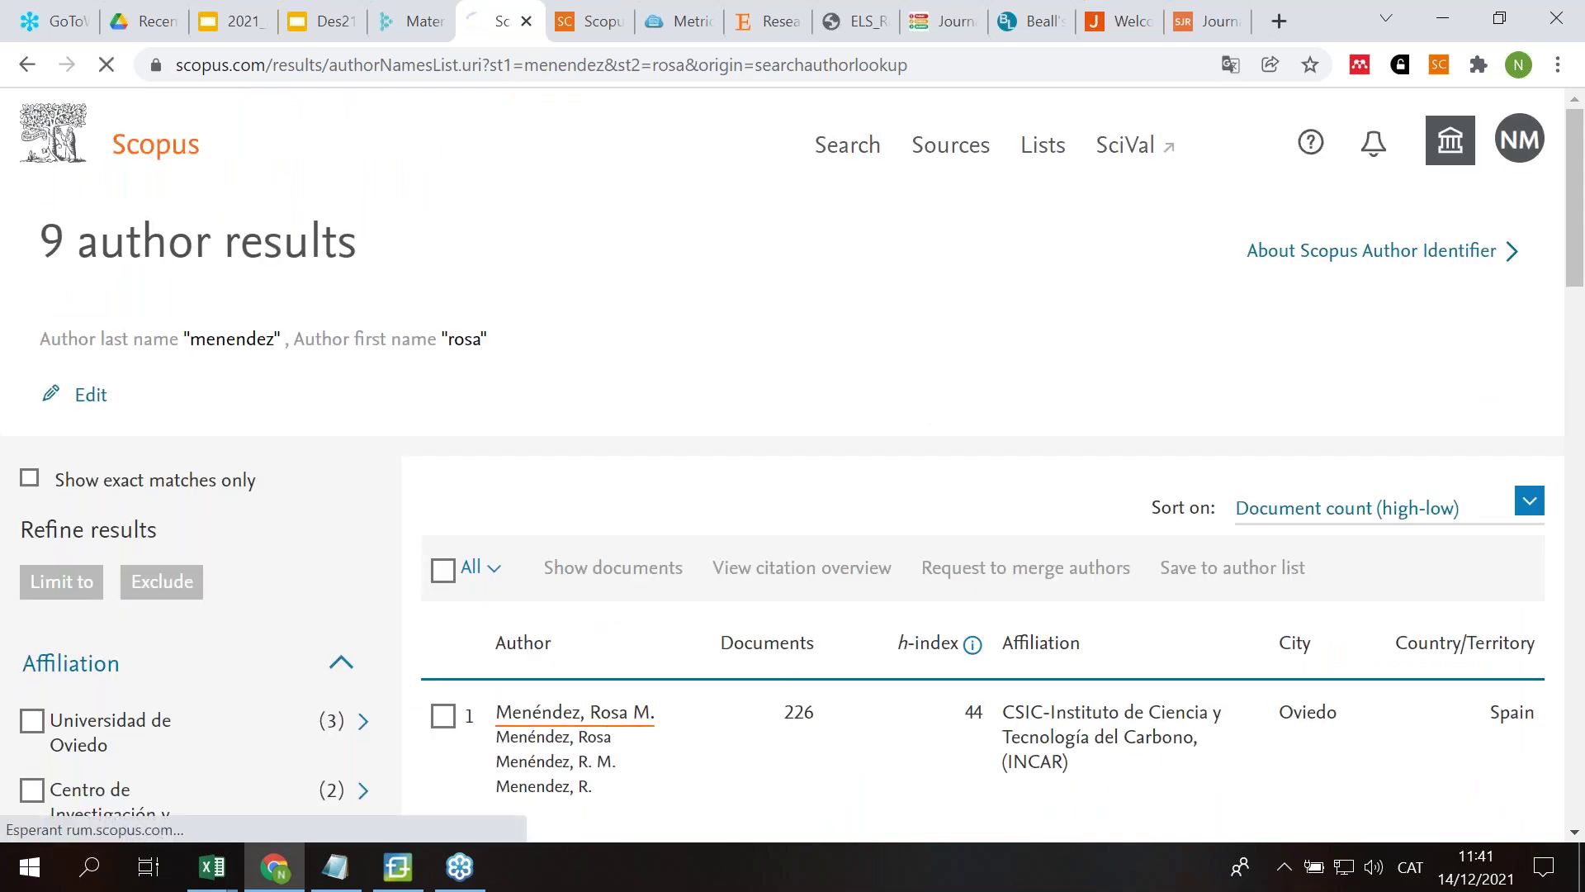
pyautogui.click(575, 711)
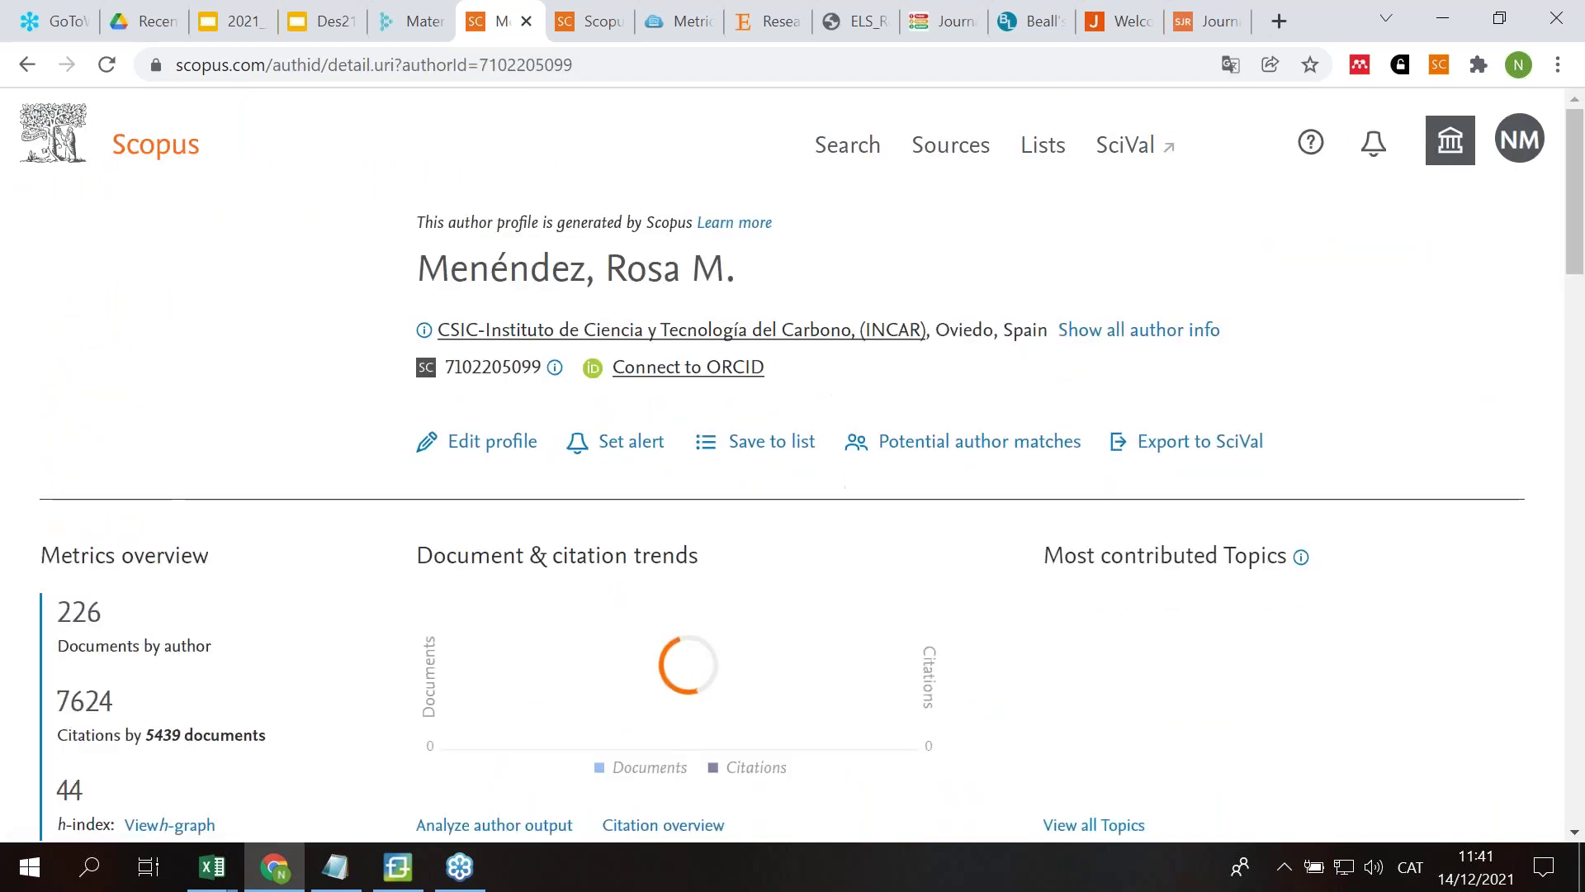
# Step: Check the author's h-index graph with self citations excluded, clear the exclusion, and return to the author profile
pyautogui.scroll(-3, 173, 609)
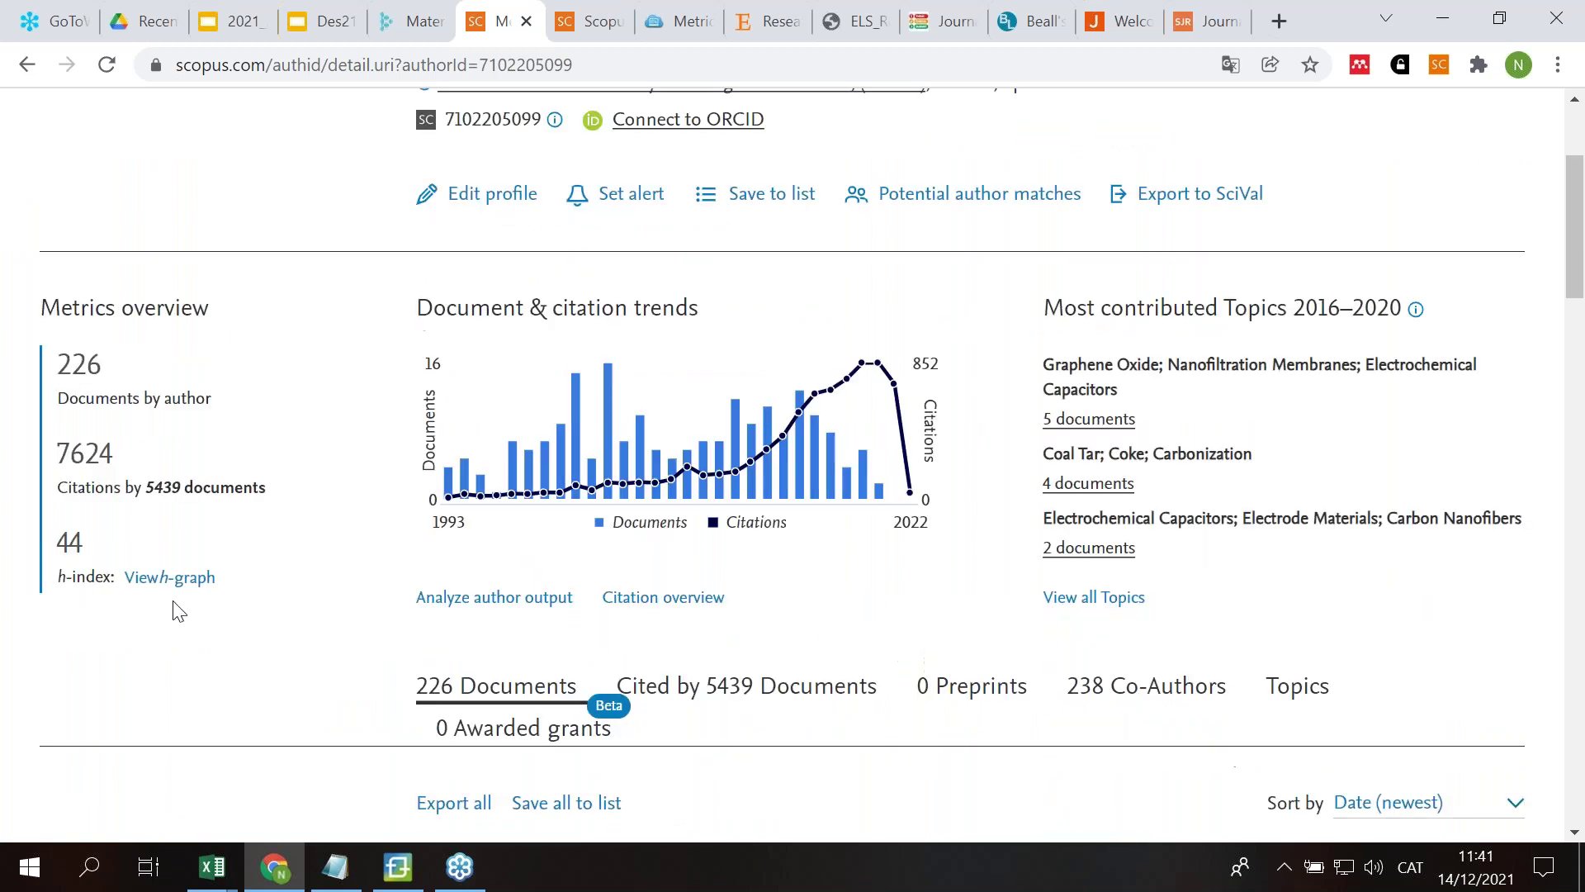
pyautogui.click(185, 588)
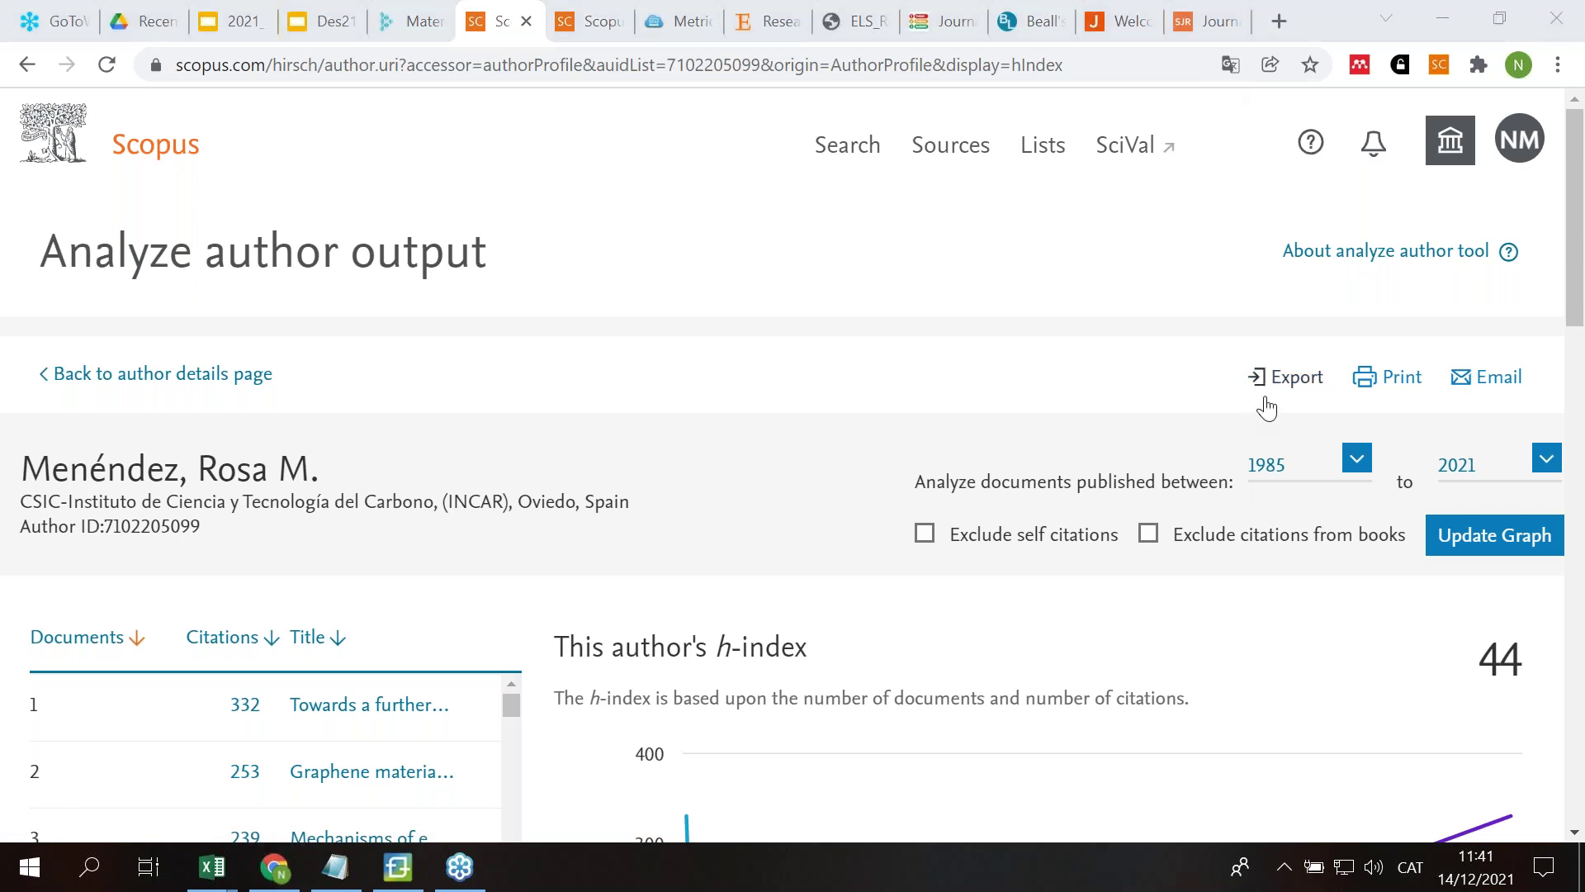
pyautogui.scroll(-3, 961, 314)
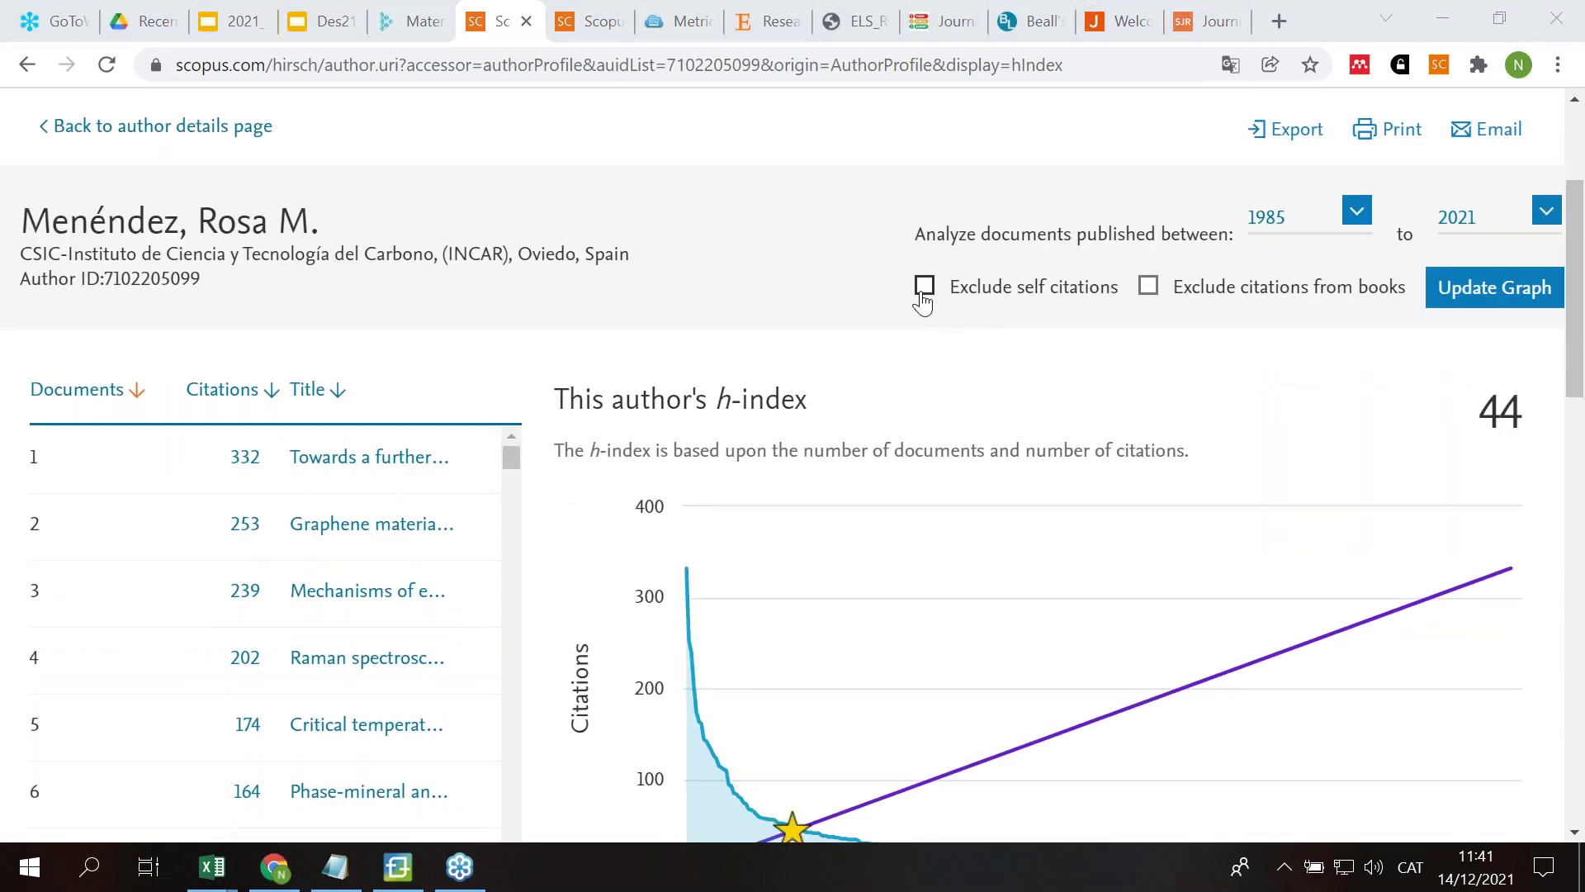
pyautogui.click(923, 287)
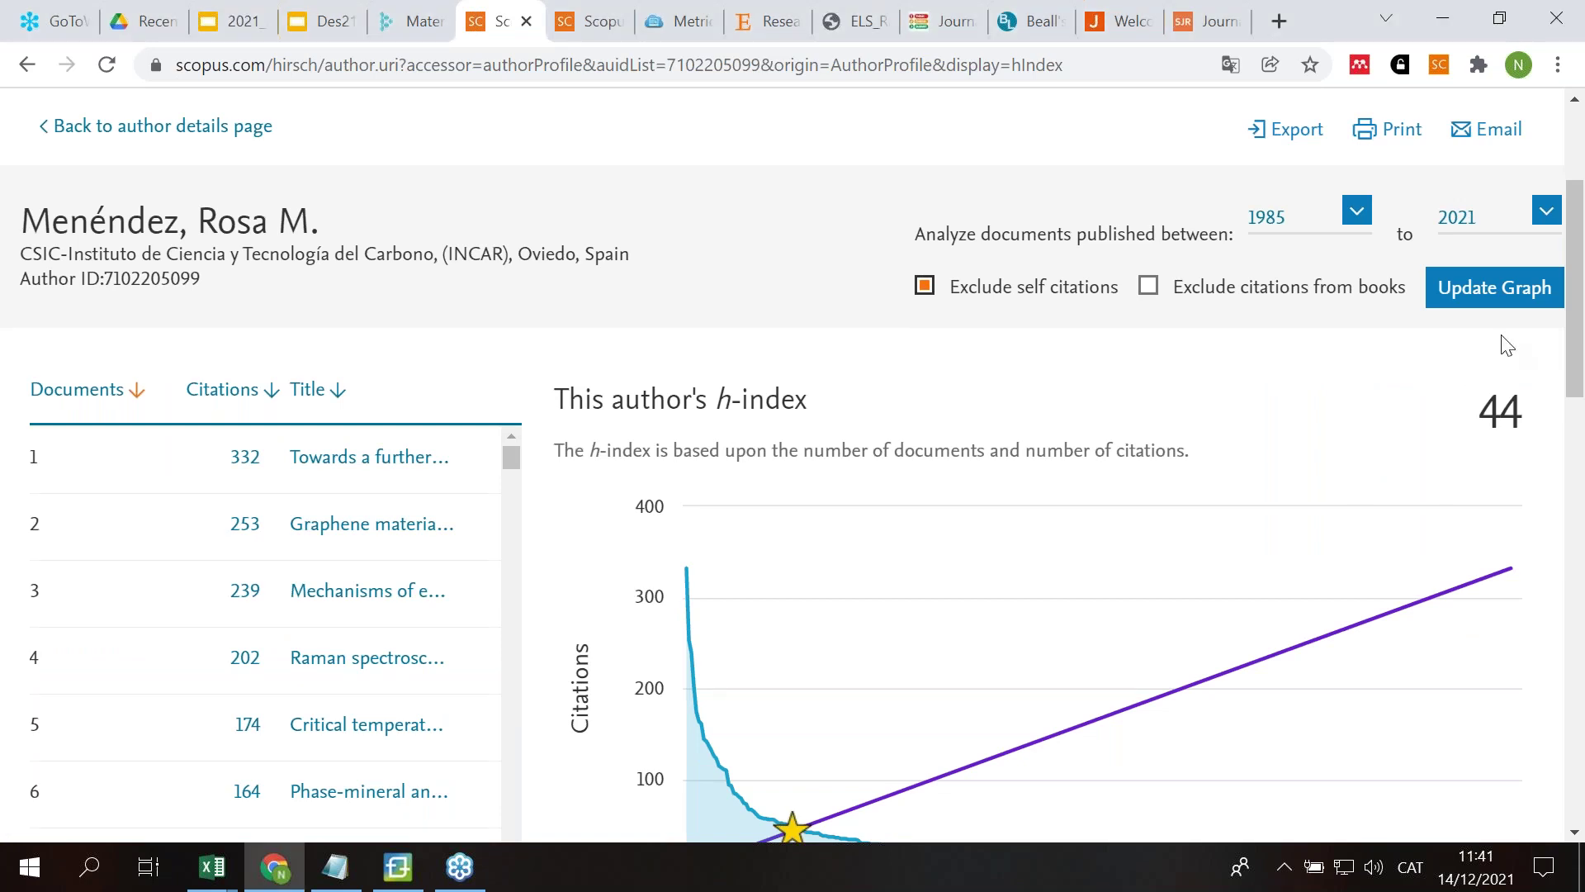
pyautogui.click(1508, 306)
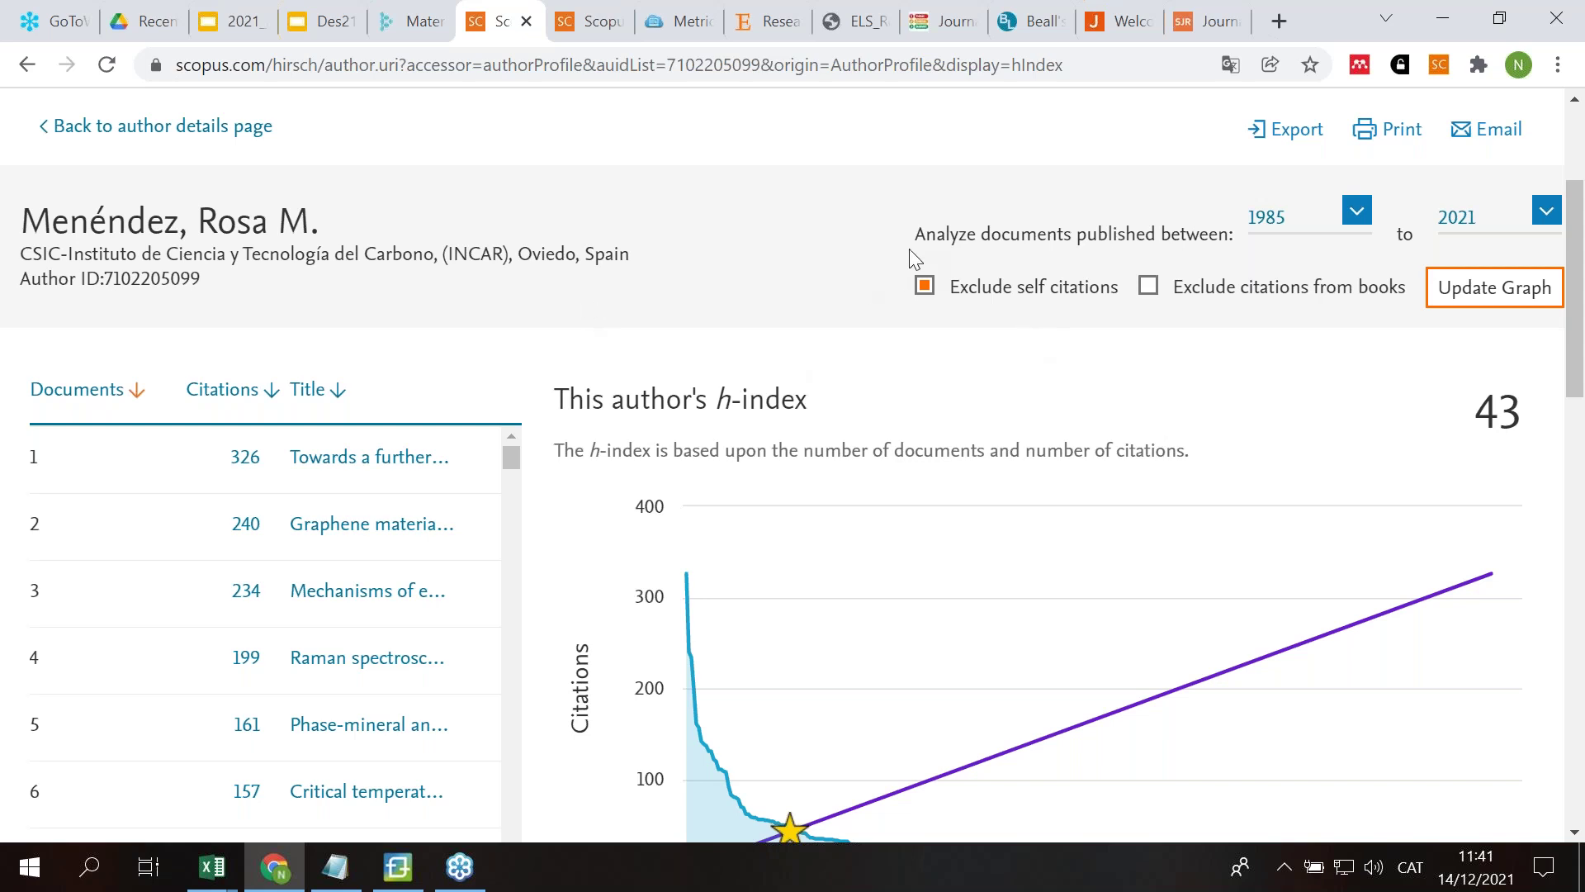
pyautogui.click(924, 287)
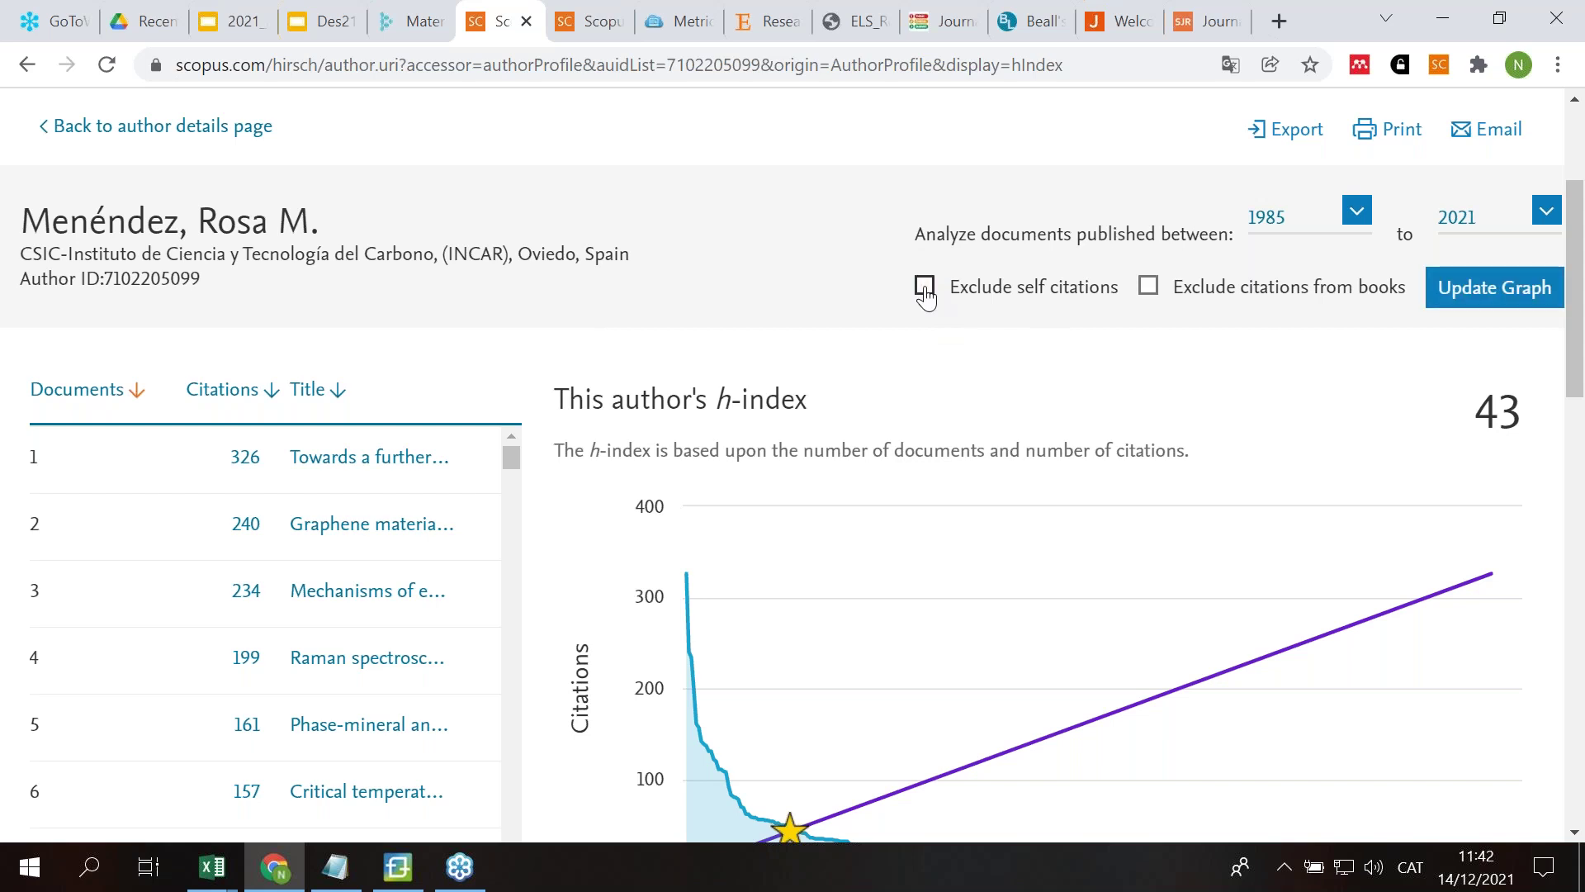
pyautogui.click(208, 126)
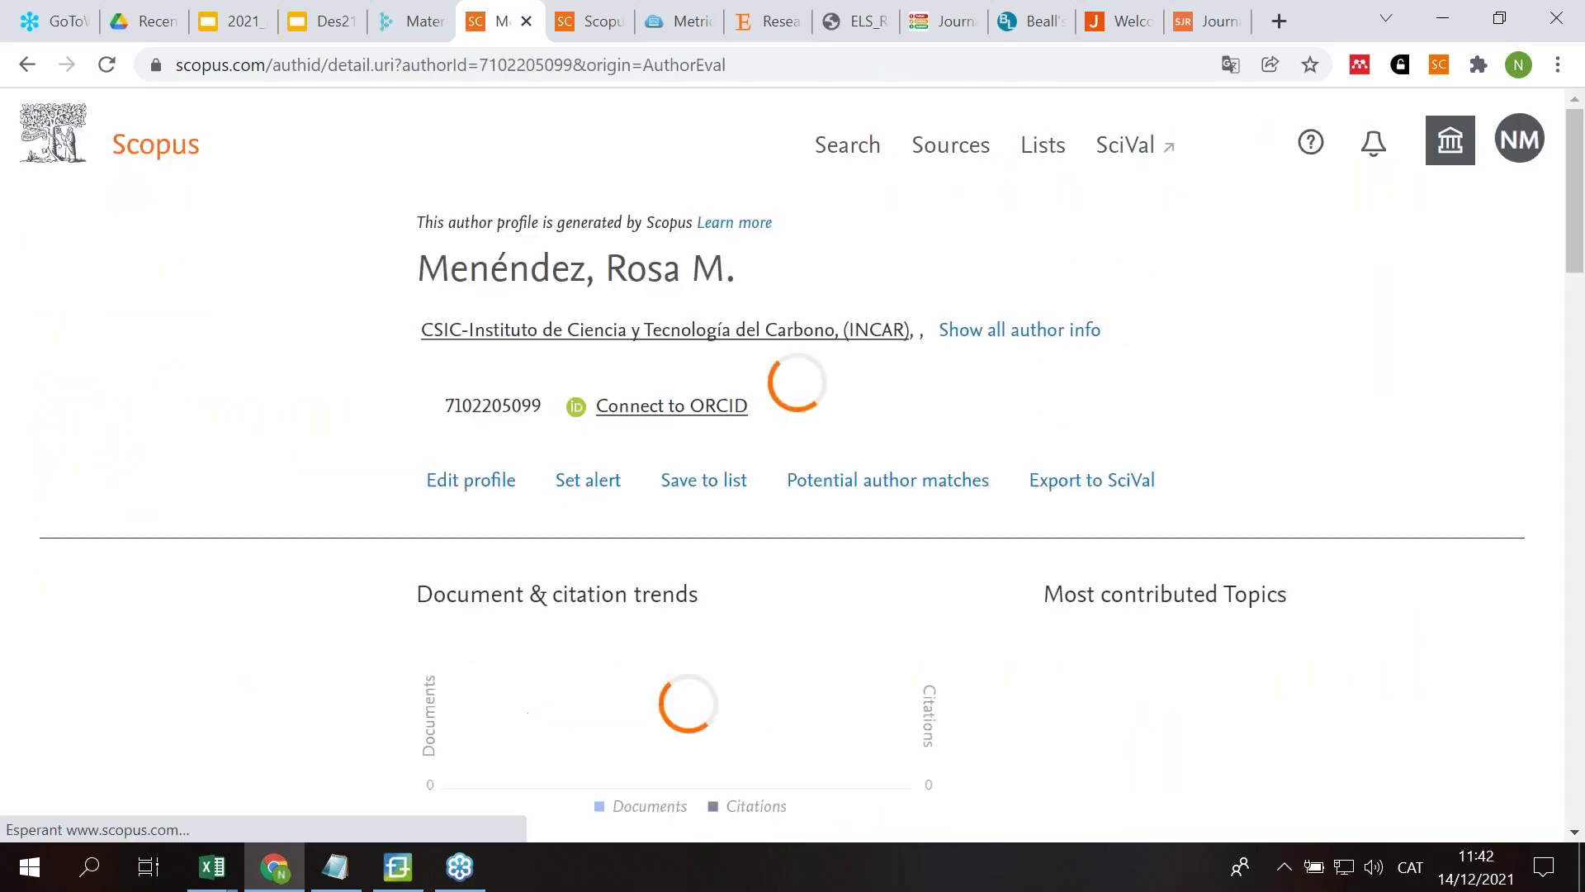
# Step: List the author's documents as search results, view the citation overview for all of them, and return to the Scopus start page
pyautogui.scroll(-9, 240, 393)
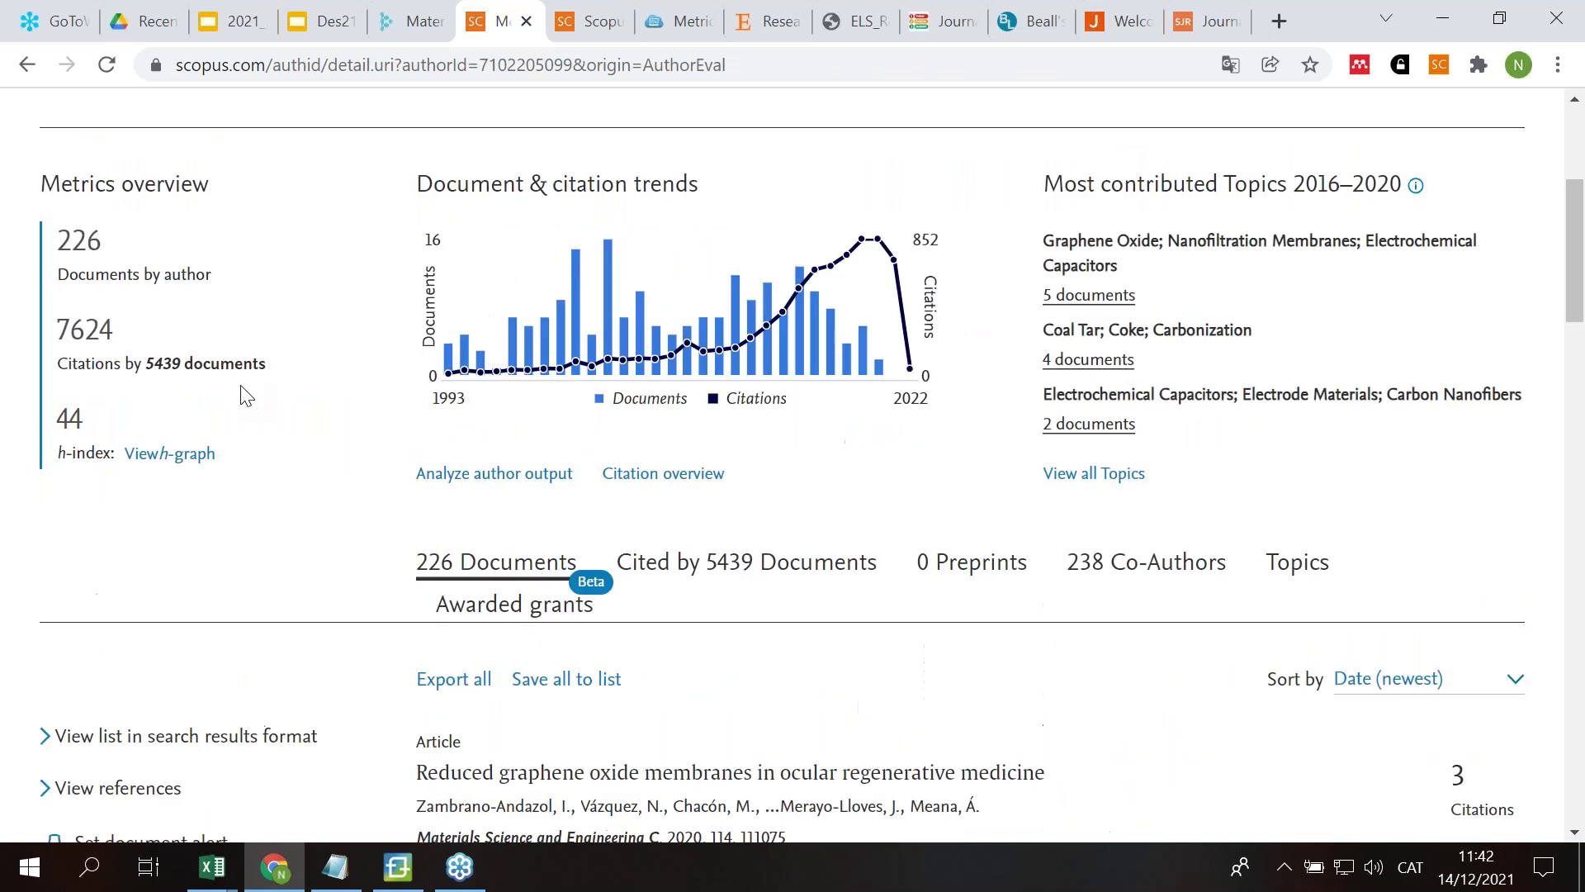
pyautogui.click(198, 365)
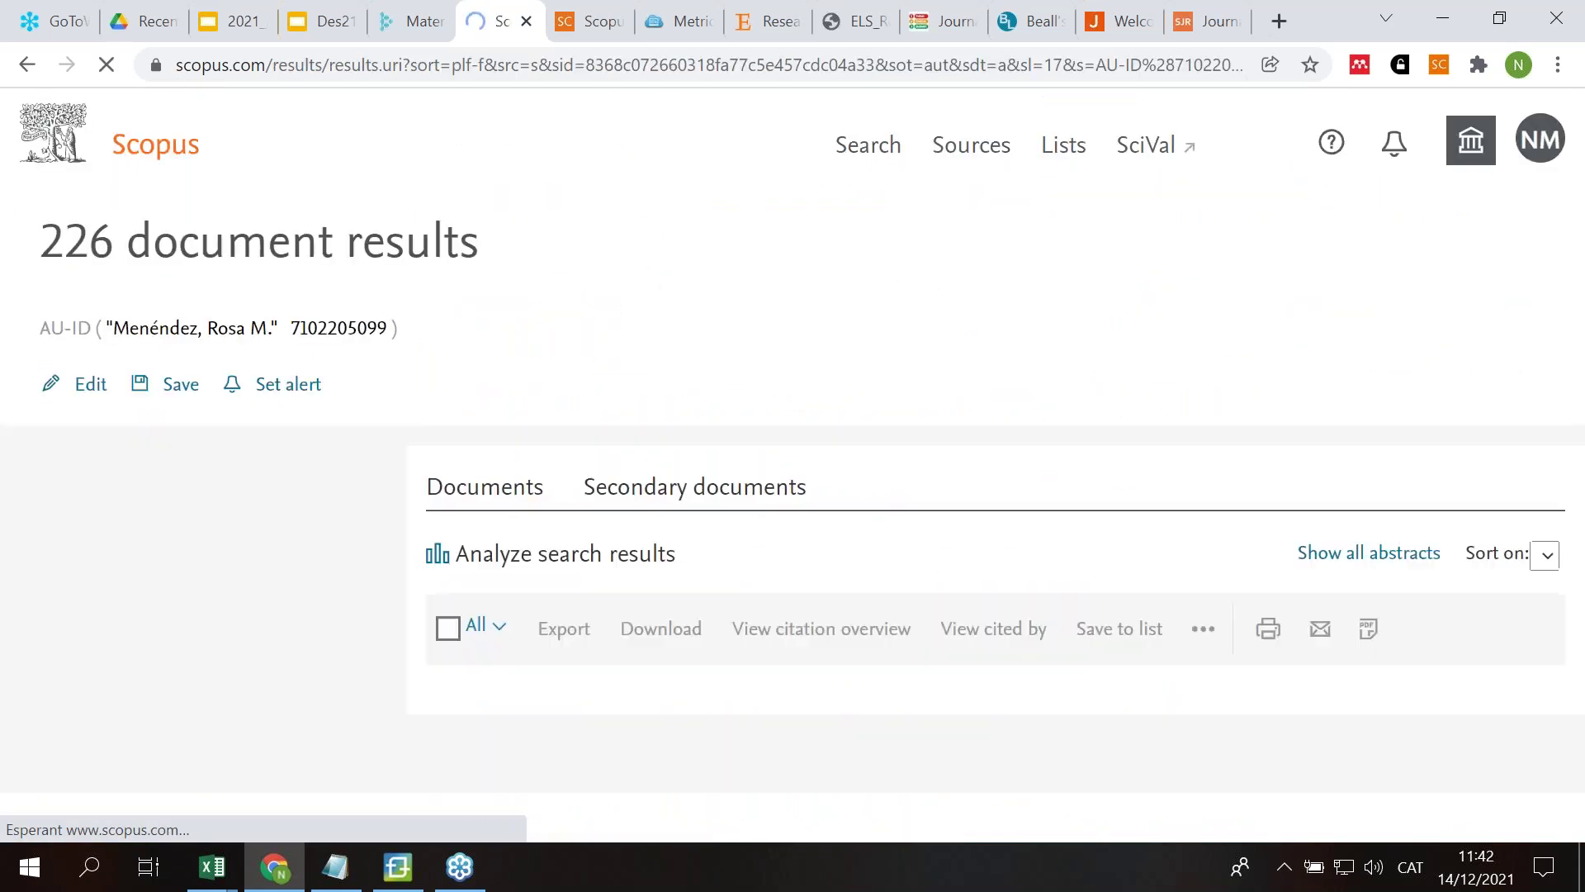
pyautogui.scroll(-6, 427, 332)
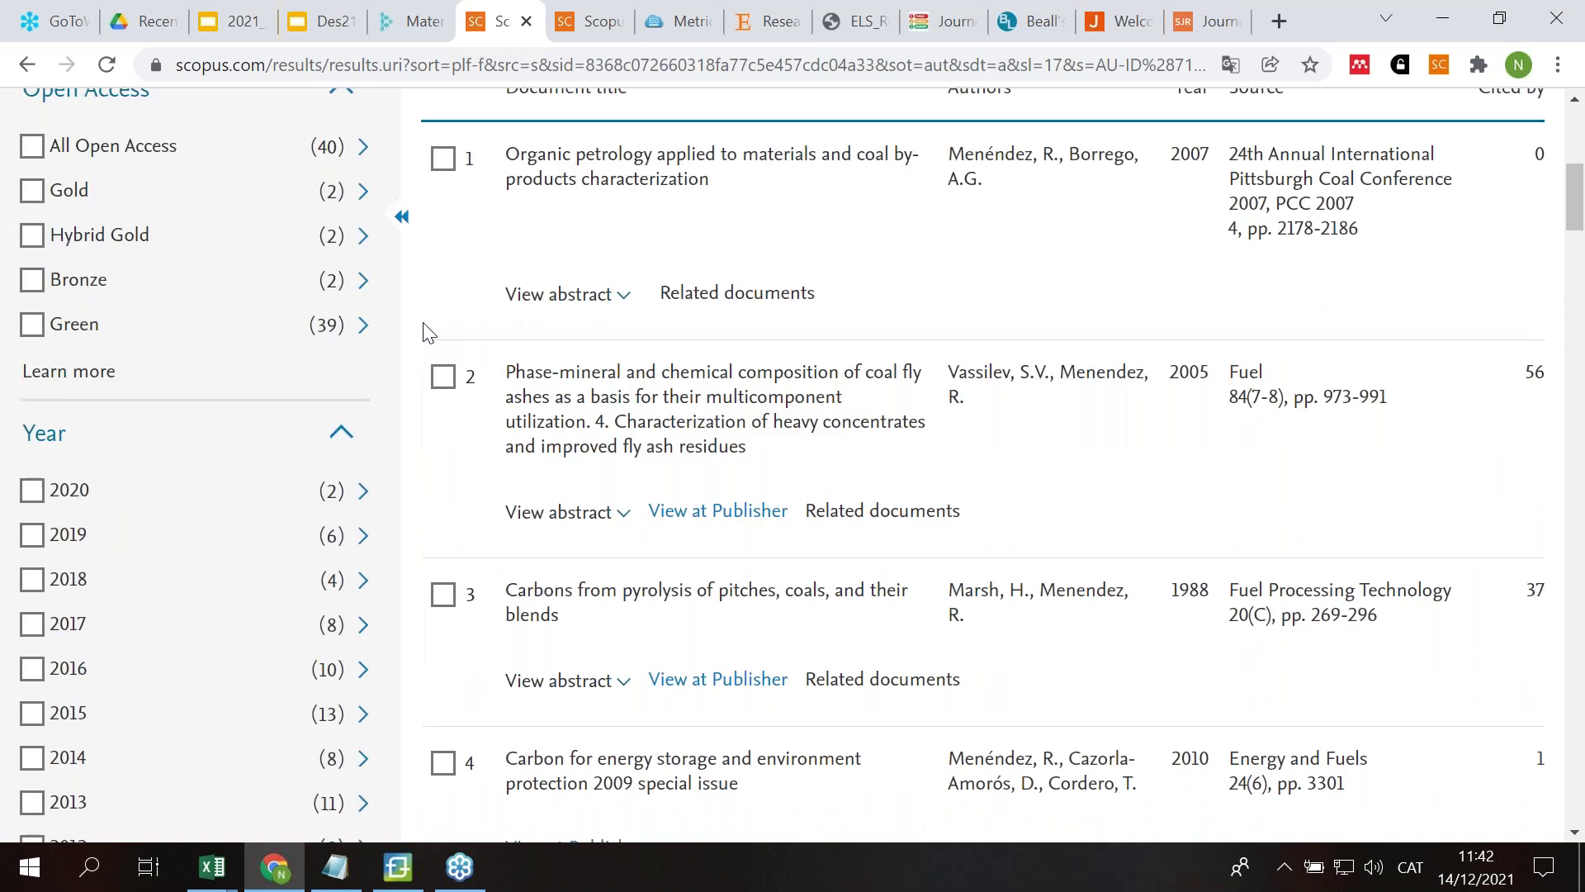
pyautogui.scroll(3, 427, 332)
pyautogui.click(494, 256)
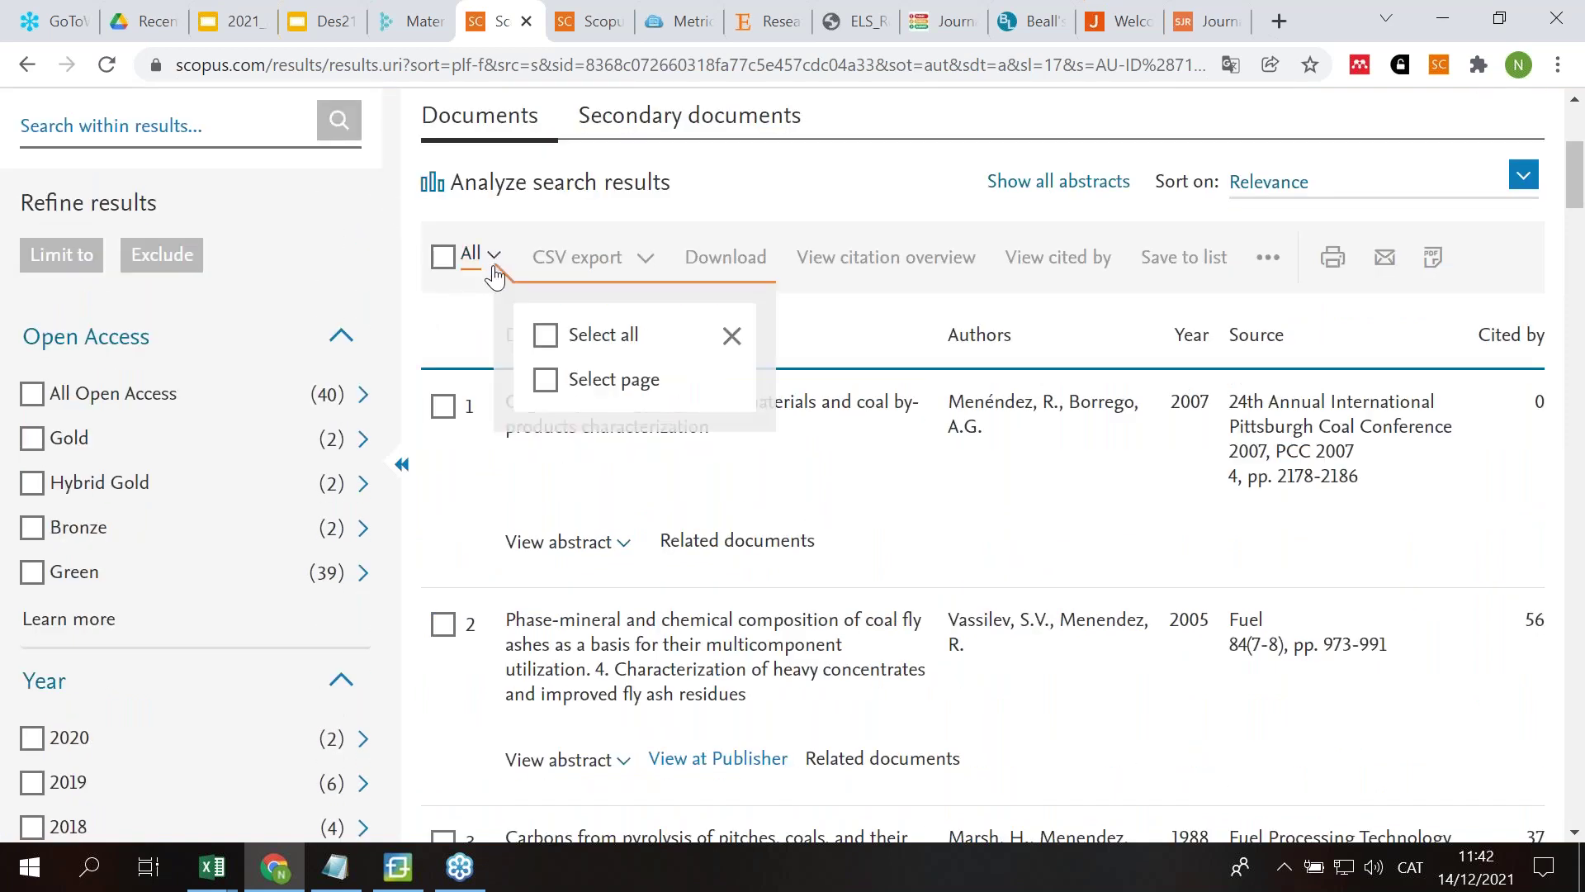
pyautogui.click(573, 342)
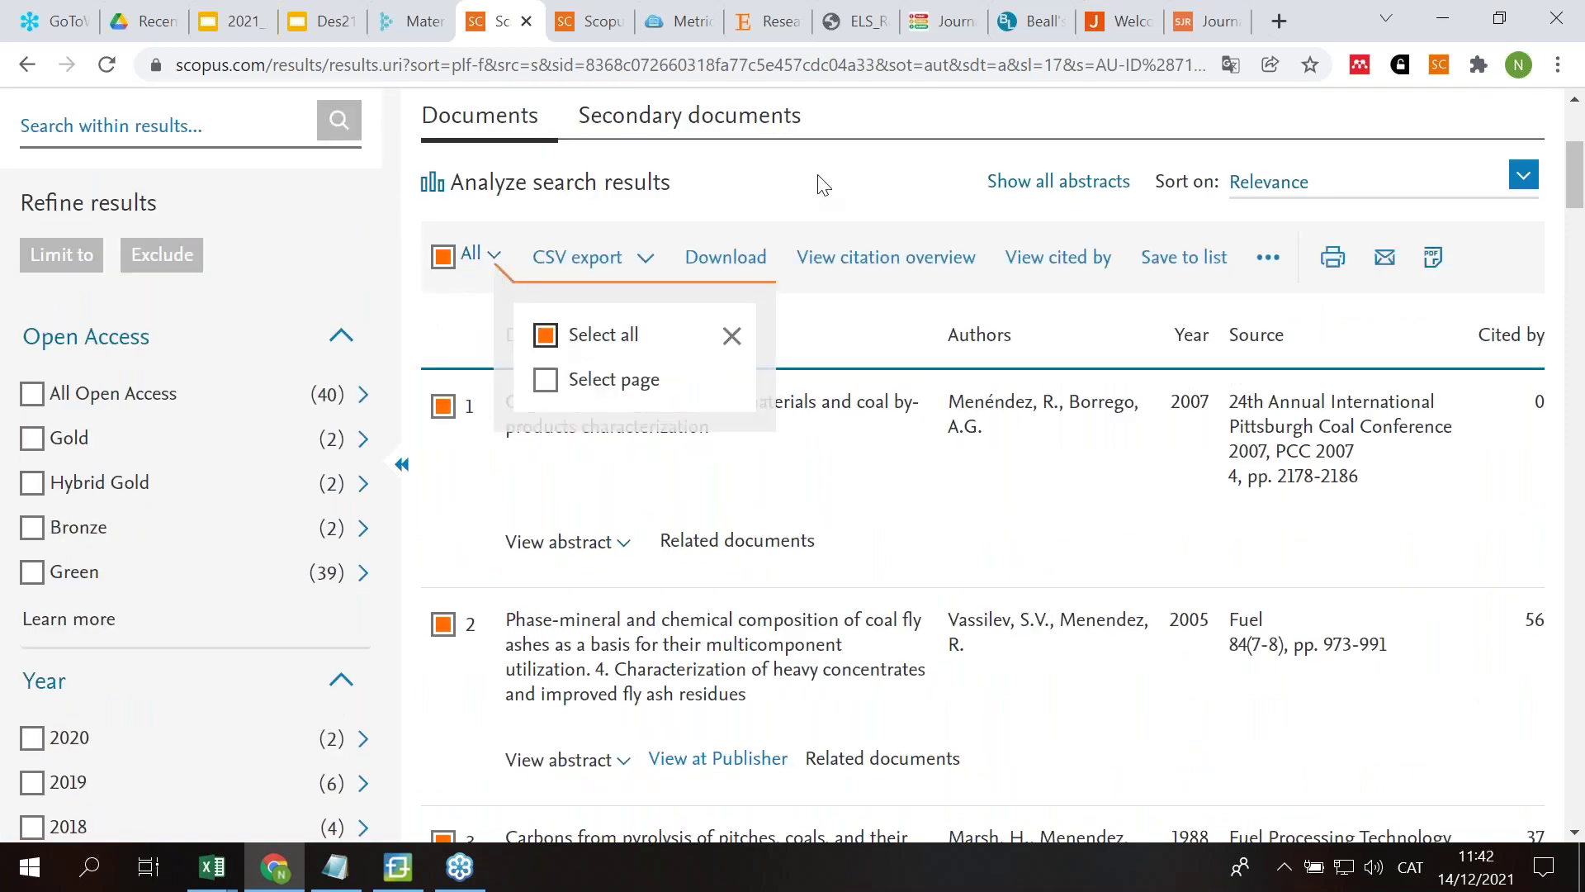
pyautogui.click(890, 257)
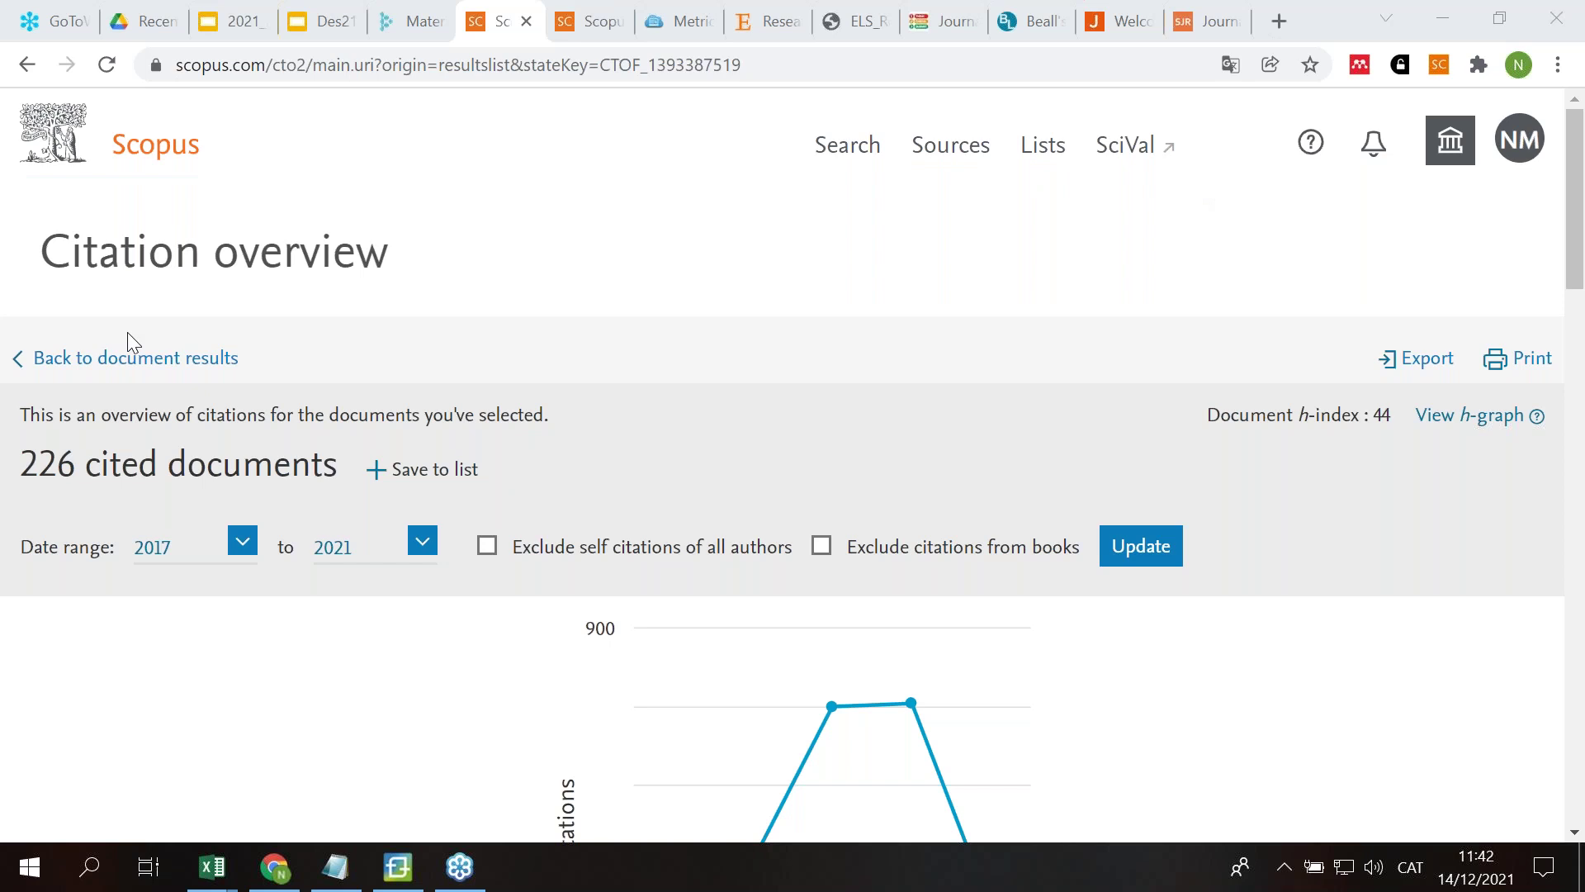
pyautogui.click(180, 155)
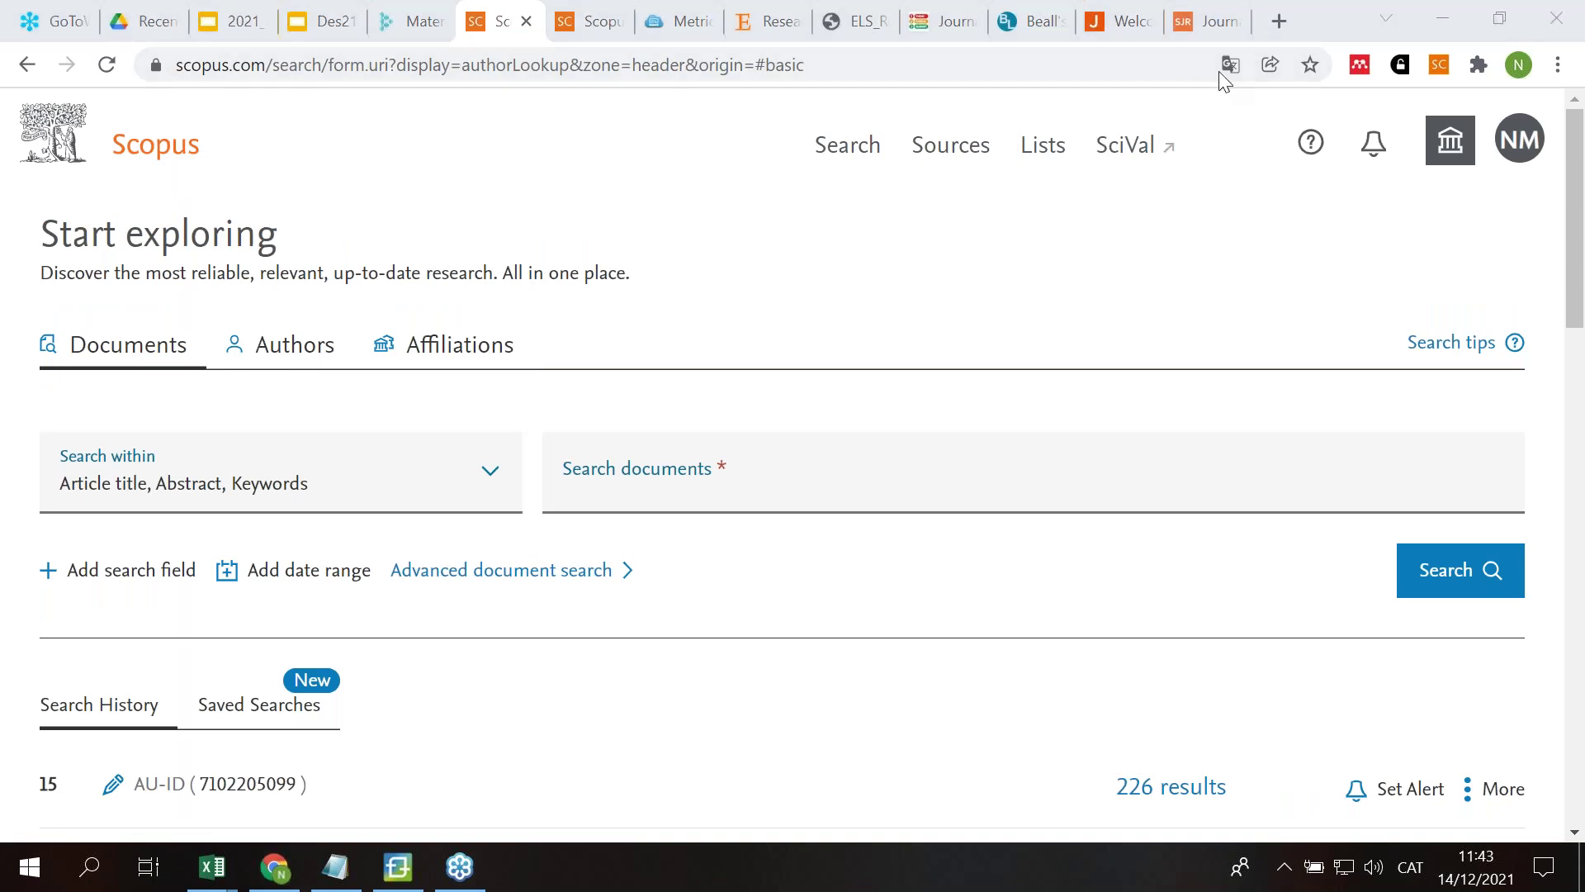
# Step: Show the complete search history and open the results of the oldest search, the title-abstract-keyword query on large-scale GWAS
pyautogui.scroll(-10, 591, 488)
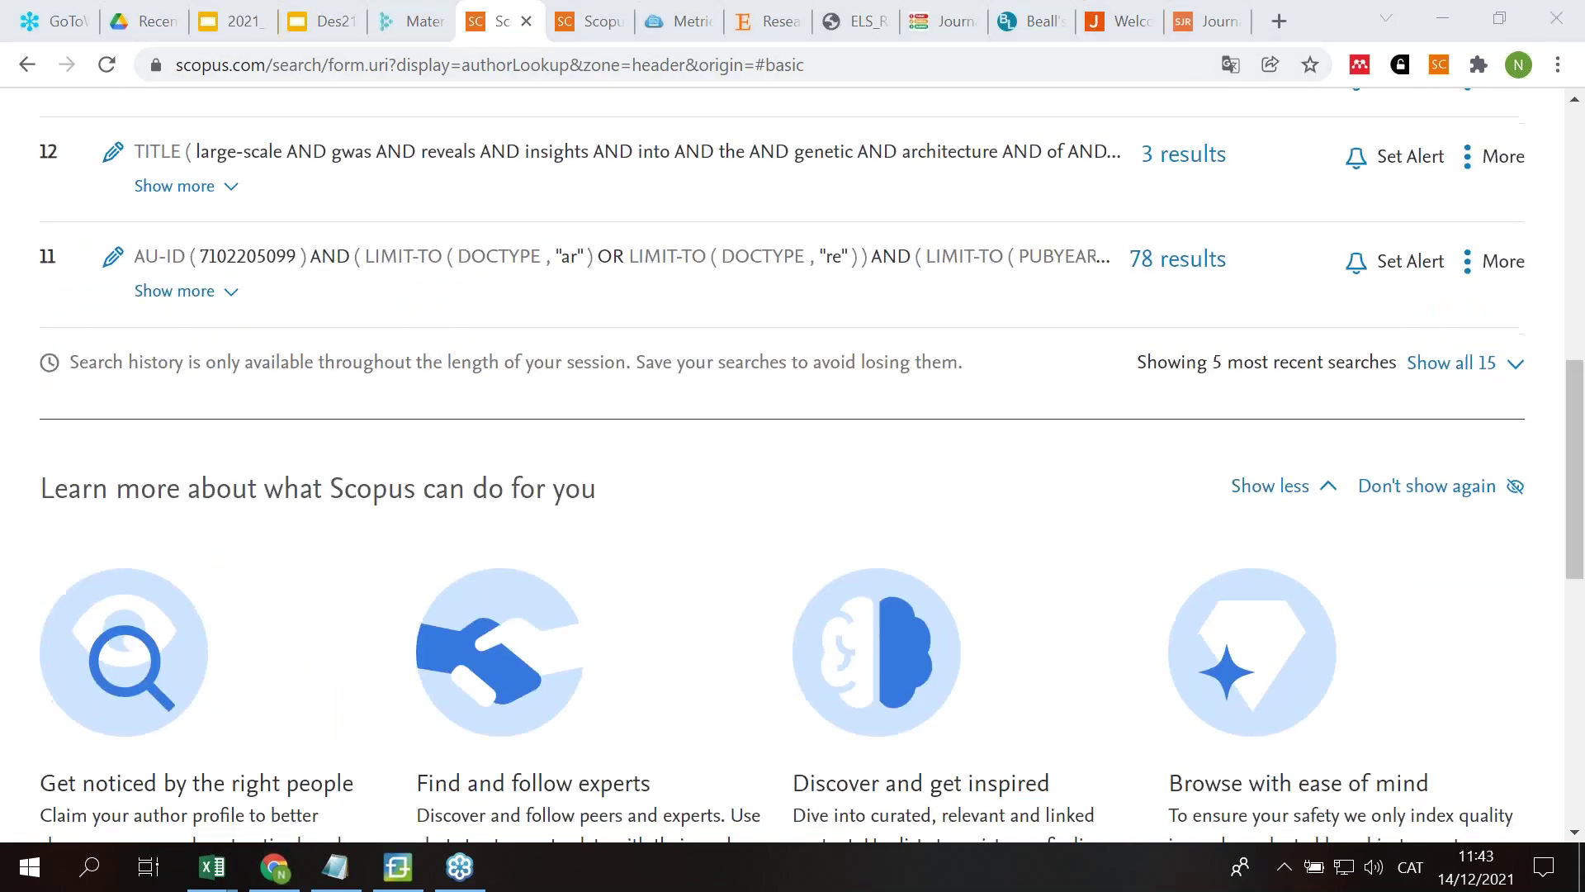
pyautogui.scroll(3, 616, 580)
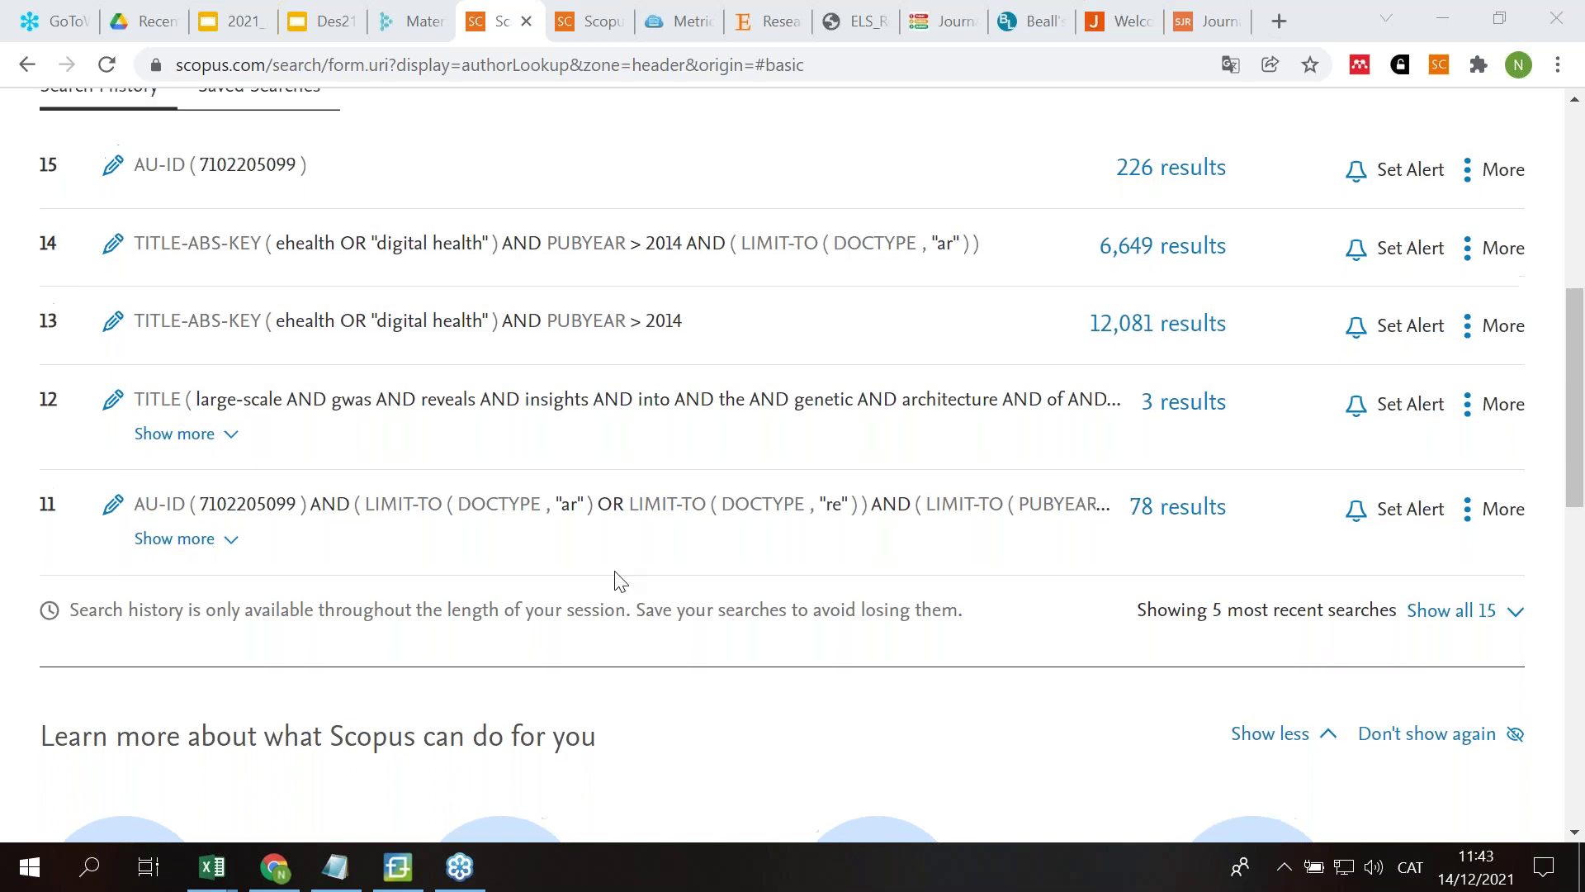
pyautogui.click(1467, 619)
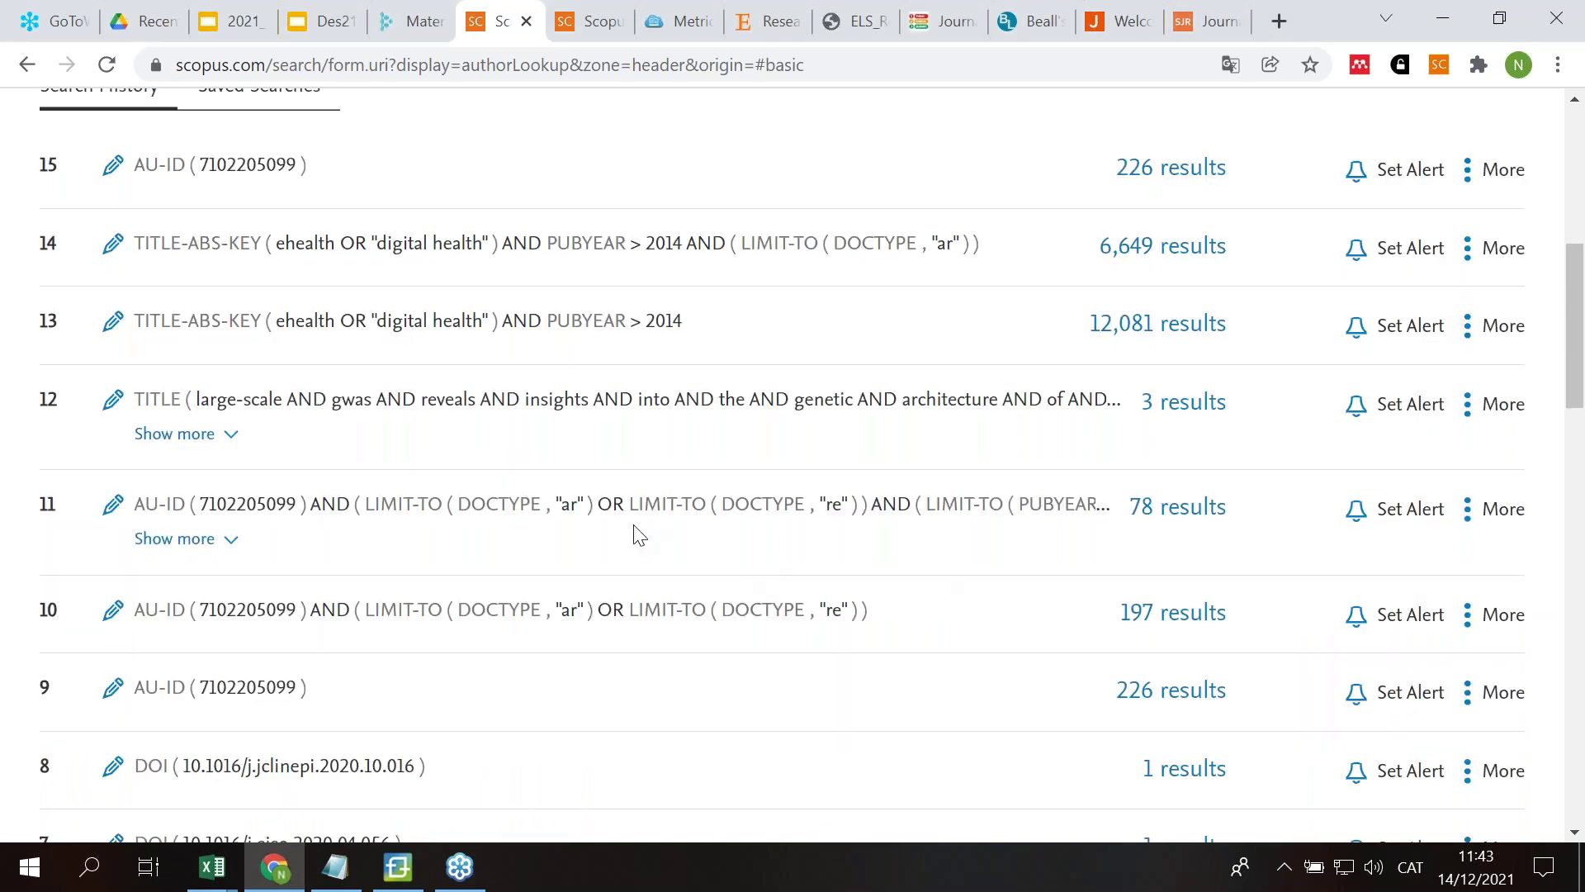
pyautogui.scroll(-9, 638, 537)
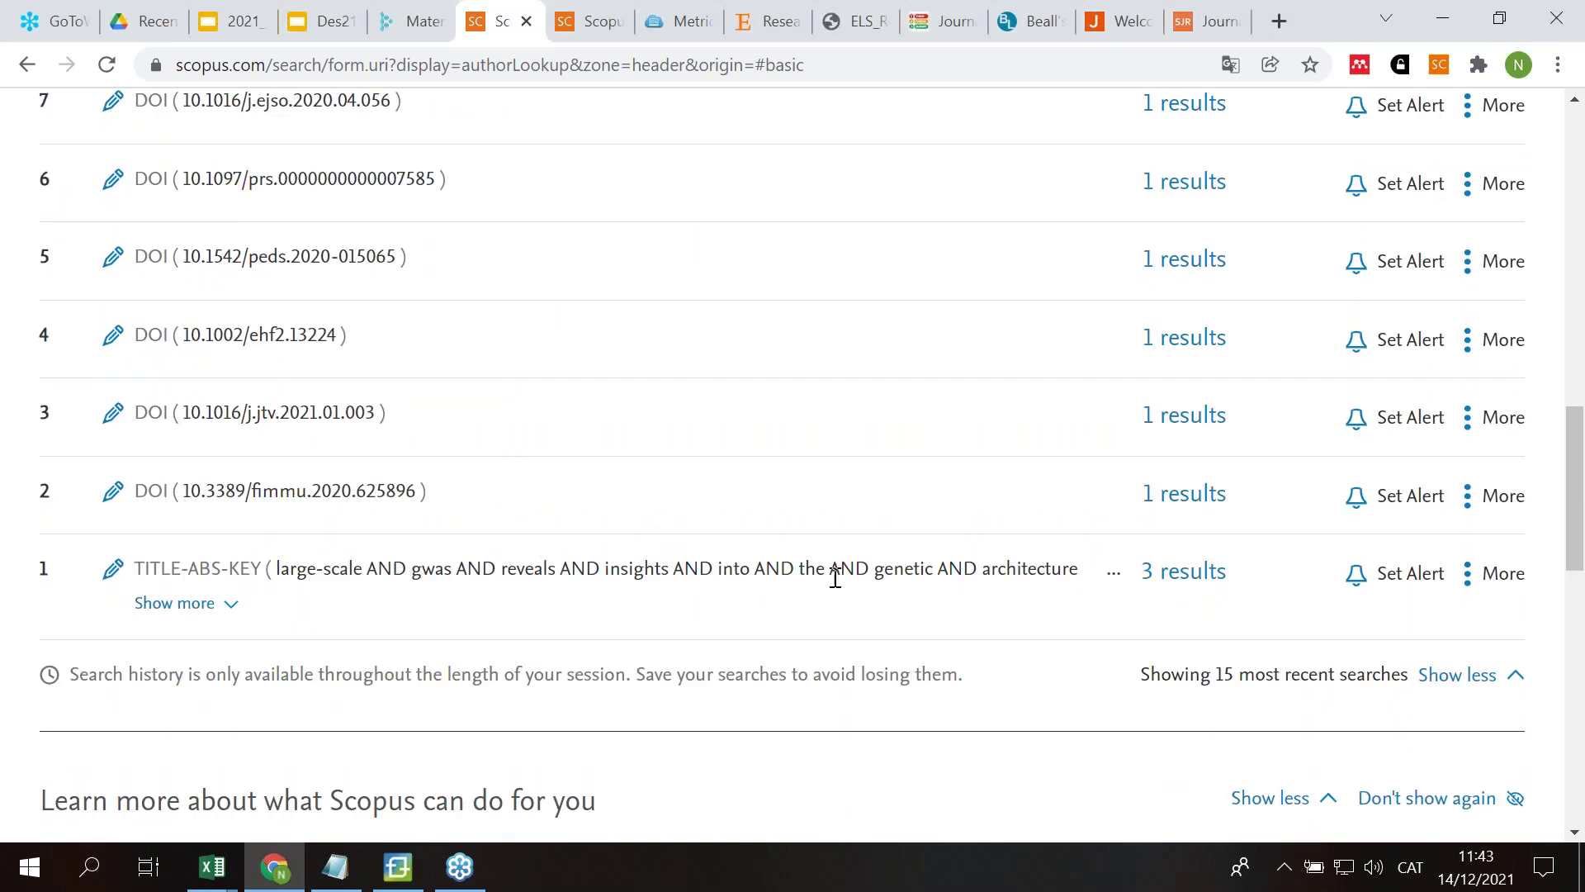
pyautogui.click(1165, 578)
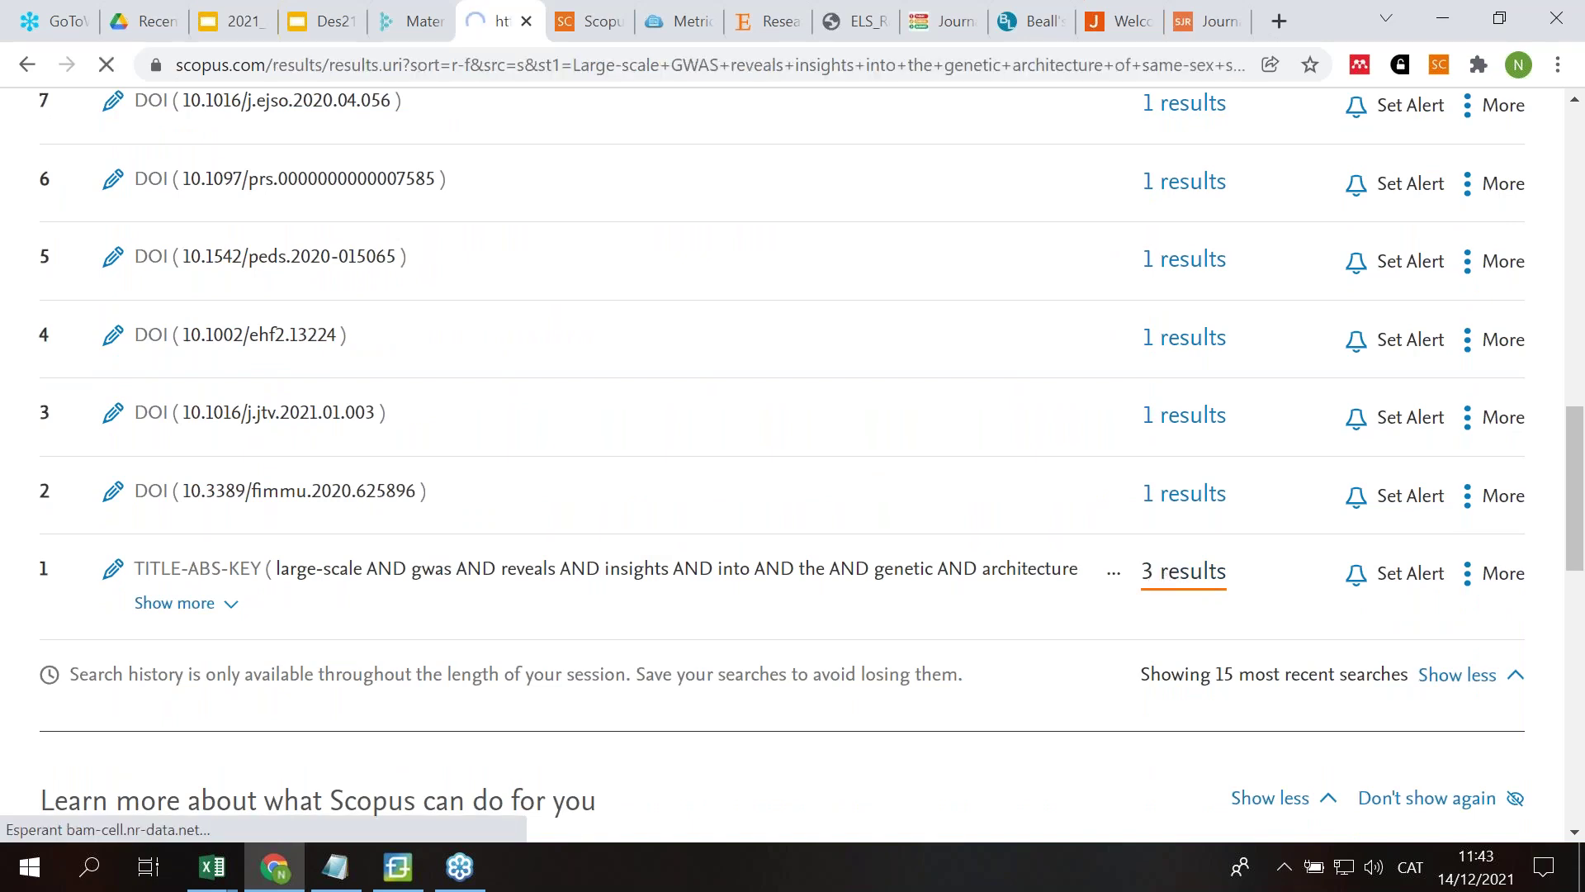
# Step: Open the record of the 2019 Science article "Large-scale GWAS reveals insights into the genetic architecture of same-sex sexual behavior"
pyautogui.scroll(-5, 733, 256)
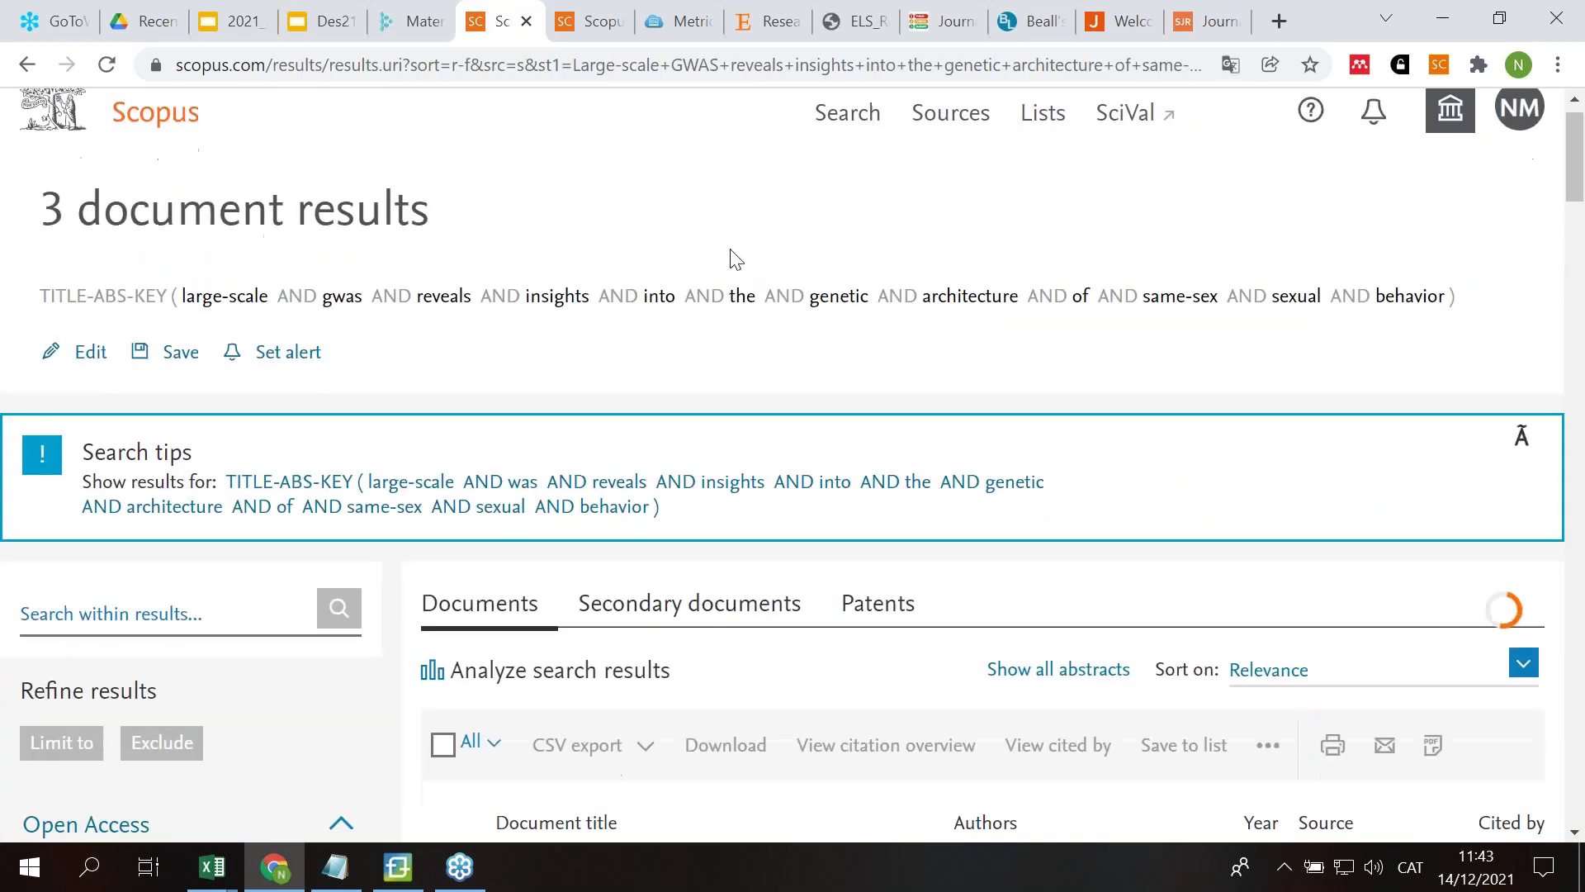
pyautogui.scroll(-3, 730, 248)
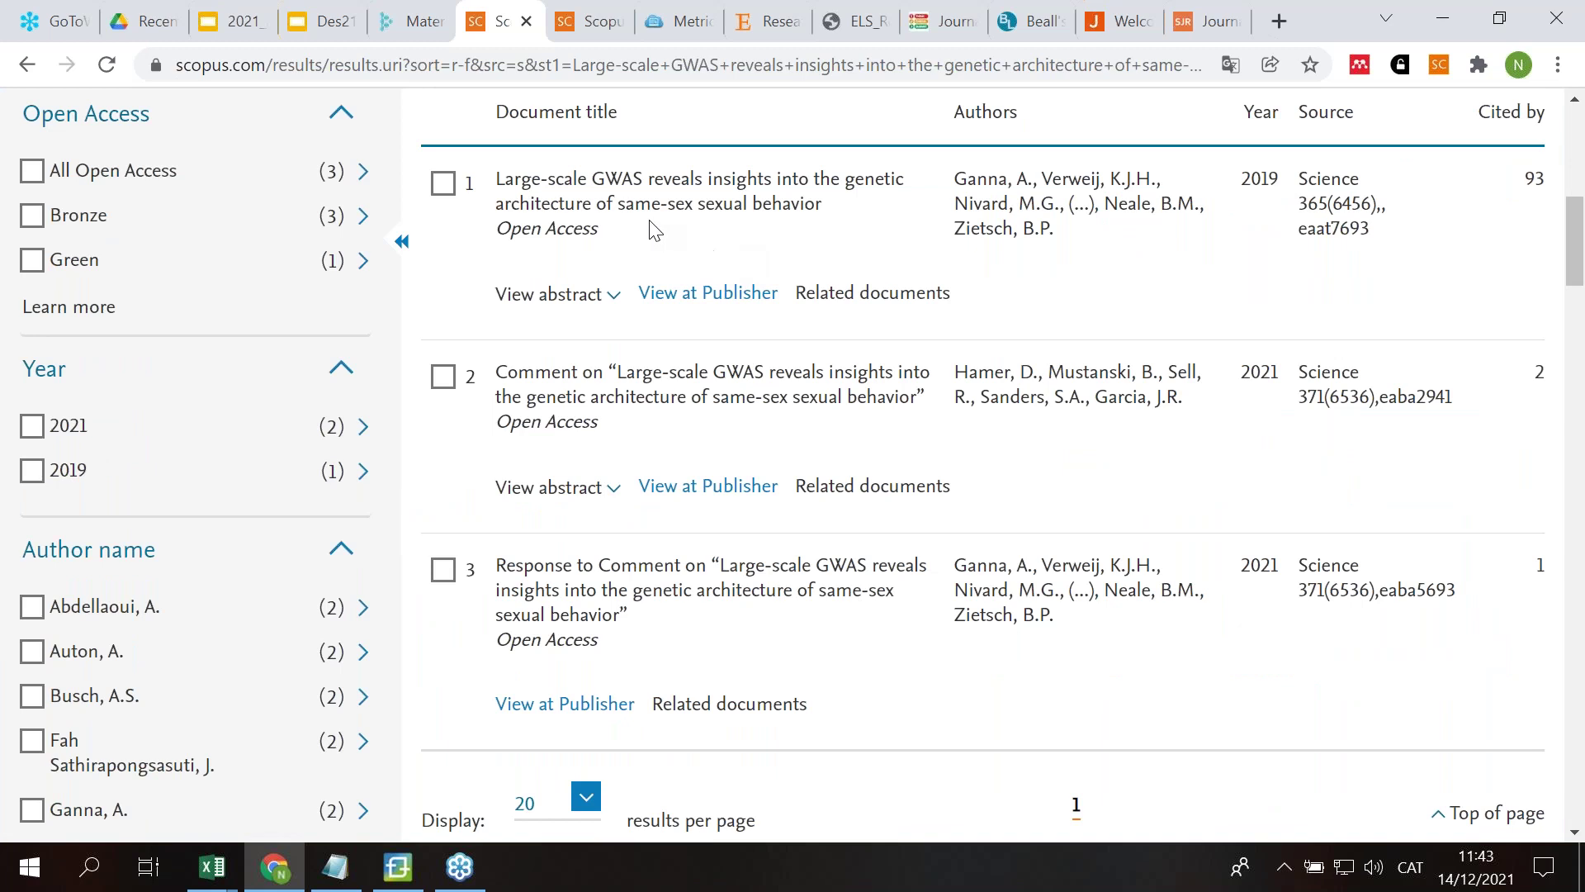
pyautogui.click(679, 196)
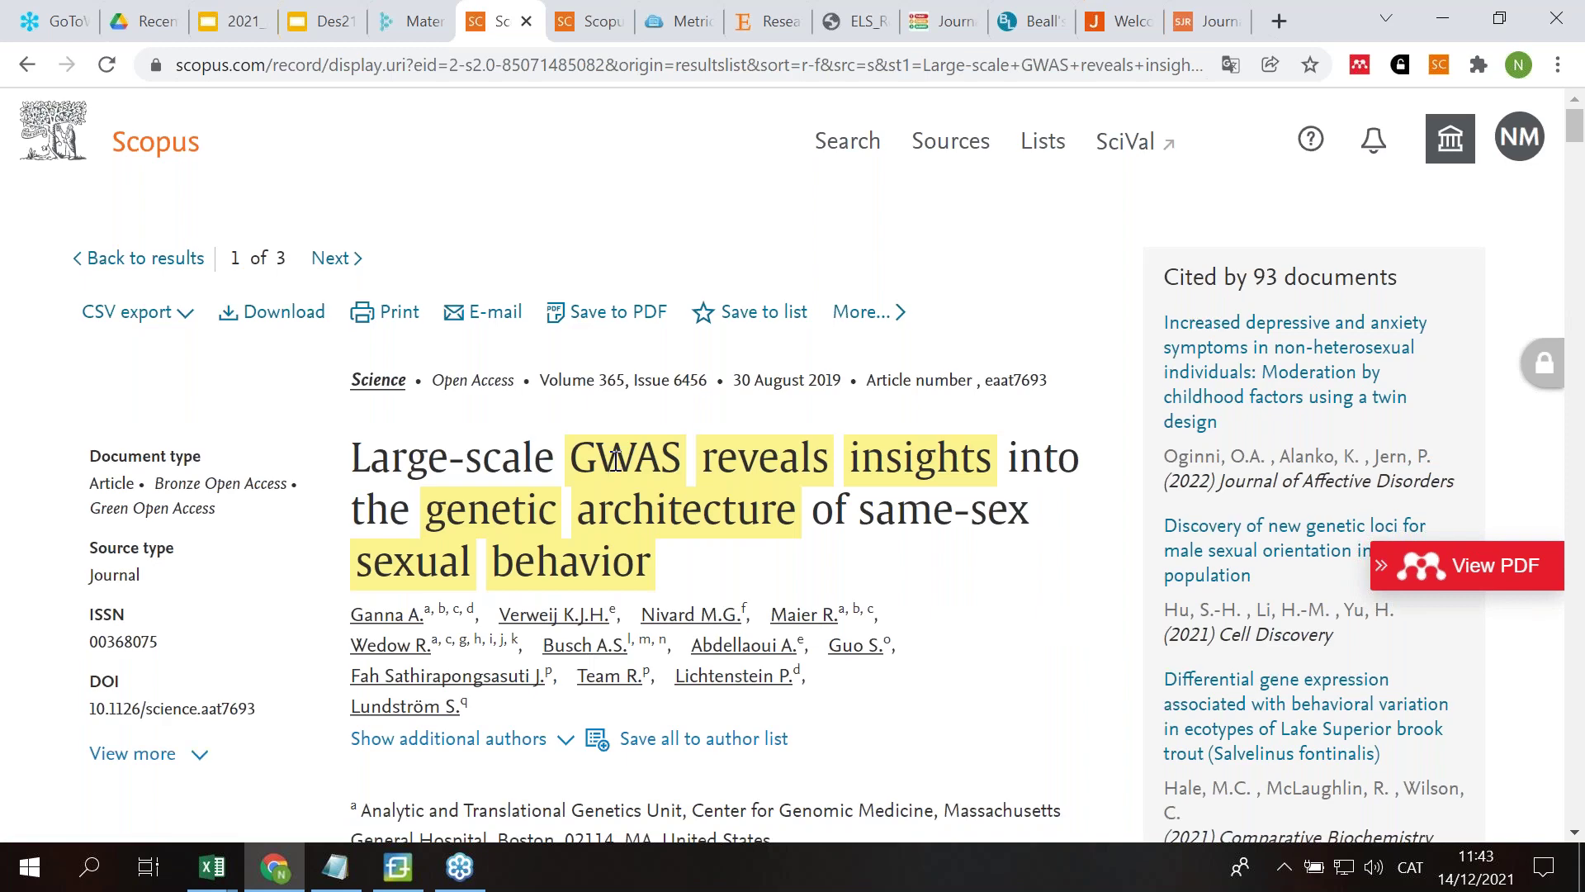
# Step: View all metrics of the article and examine its Scopus metrics and PlumX metrics, highlighting the PlumX heading
pyautogui.scroll(-9, 615, 460)
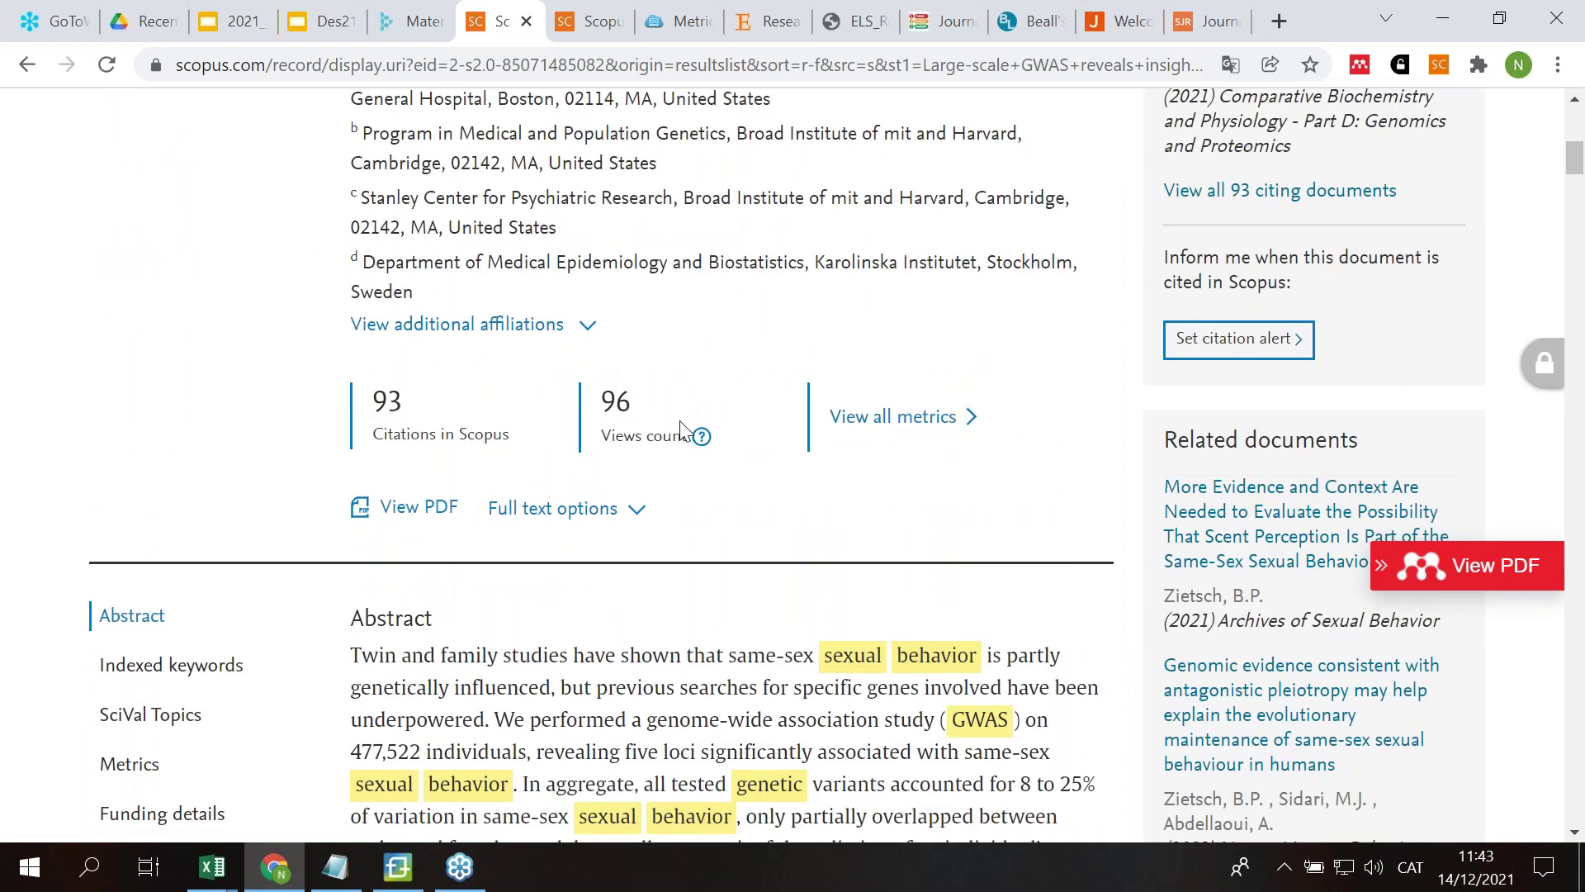
pyautogui.click(919, 436)
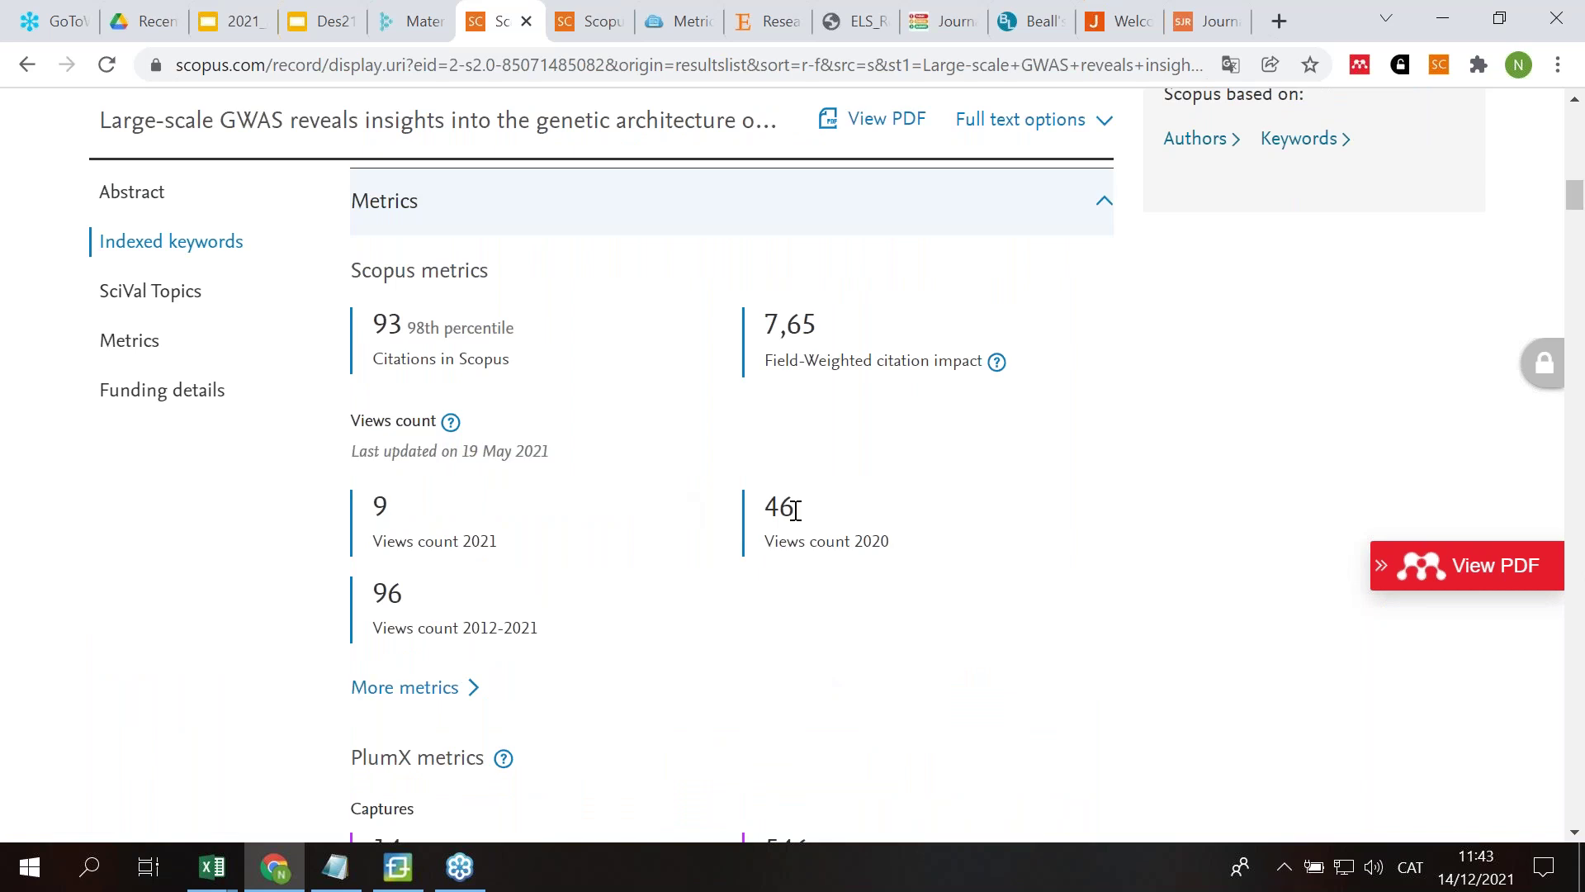
pyautogui.scroll(-4, 1015, 548)
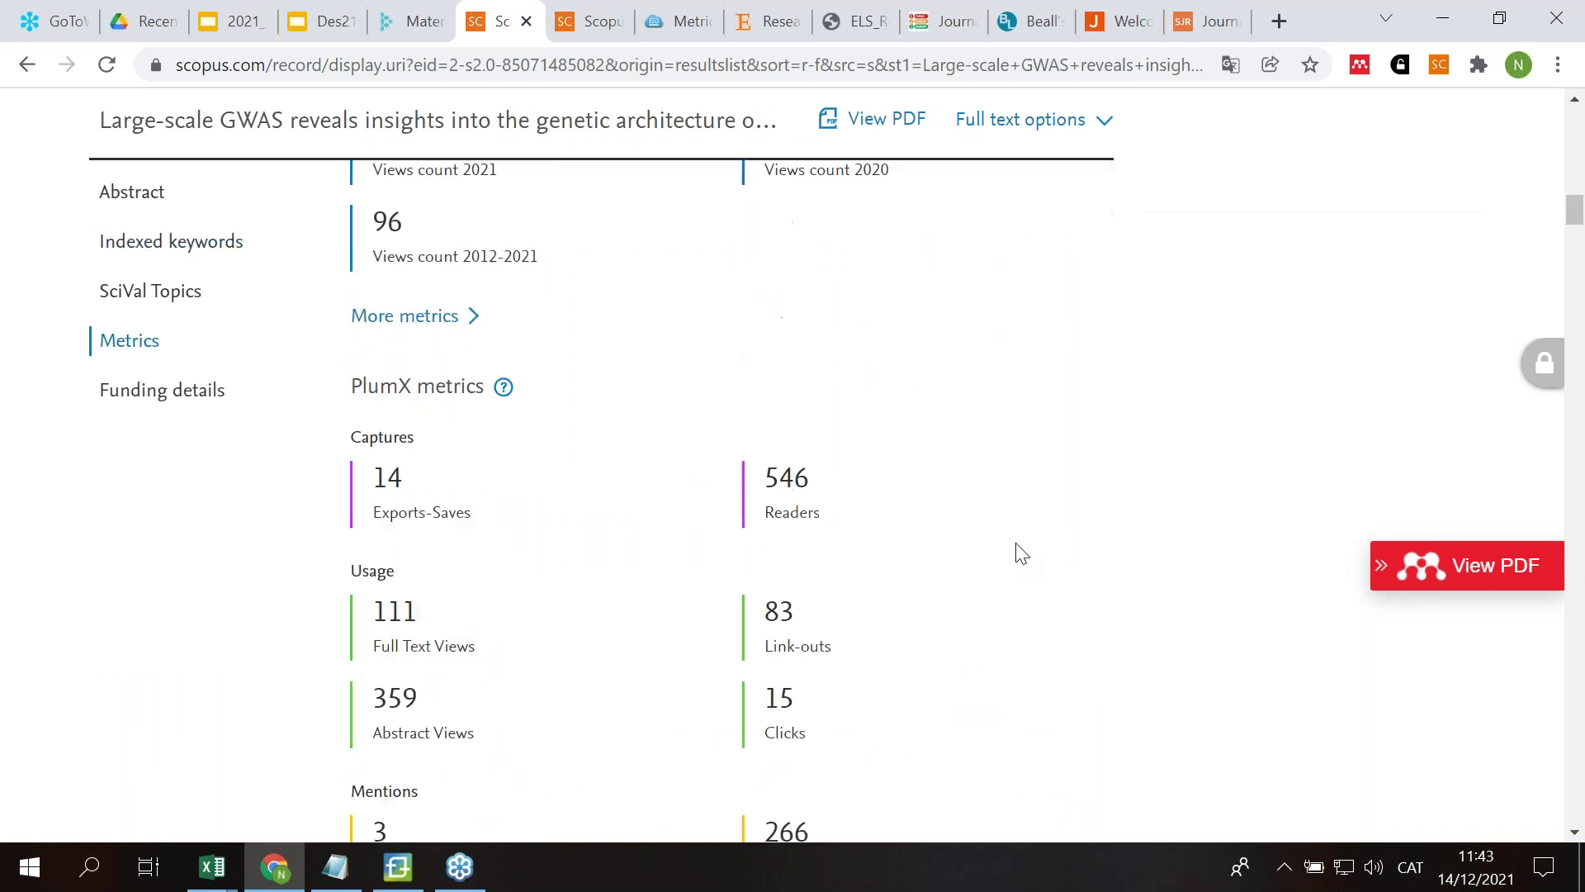
pyautogui.moveTo(352, 388); pyautogui.dragTo(492, 395)
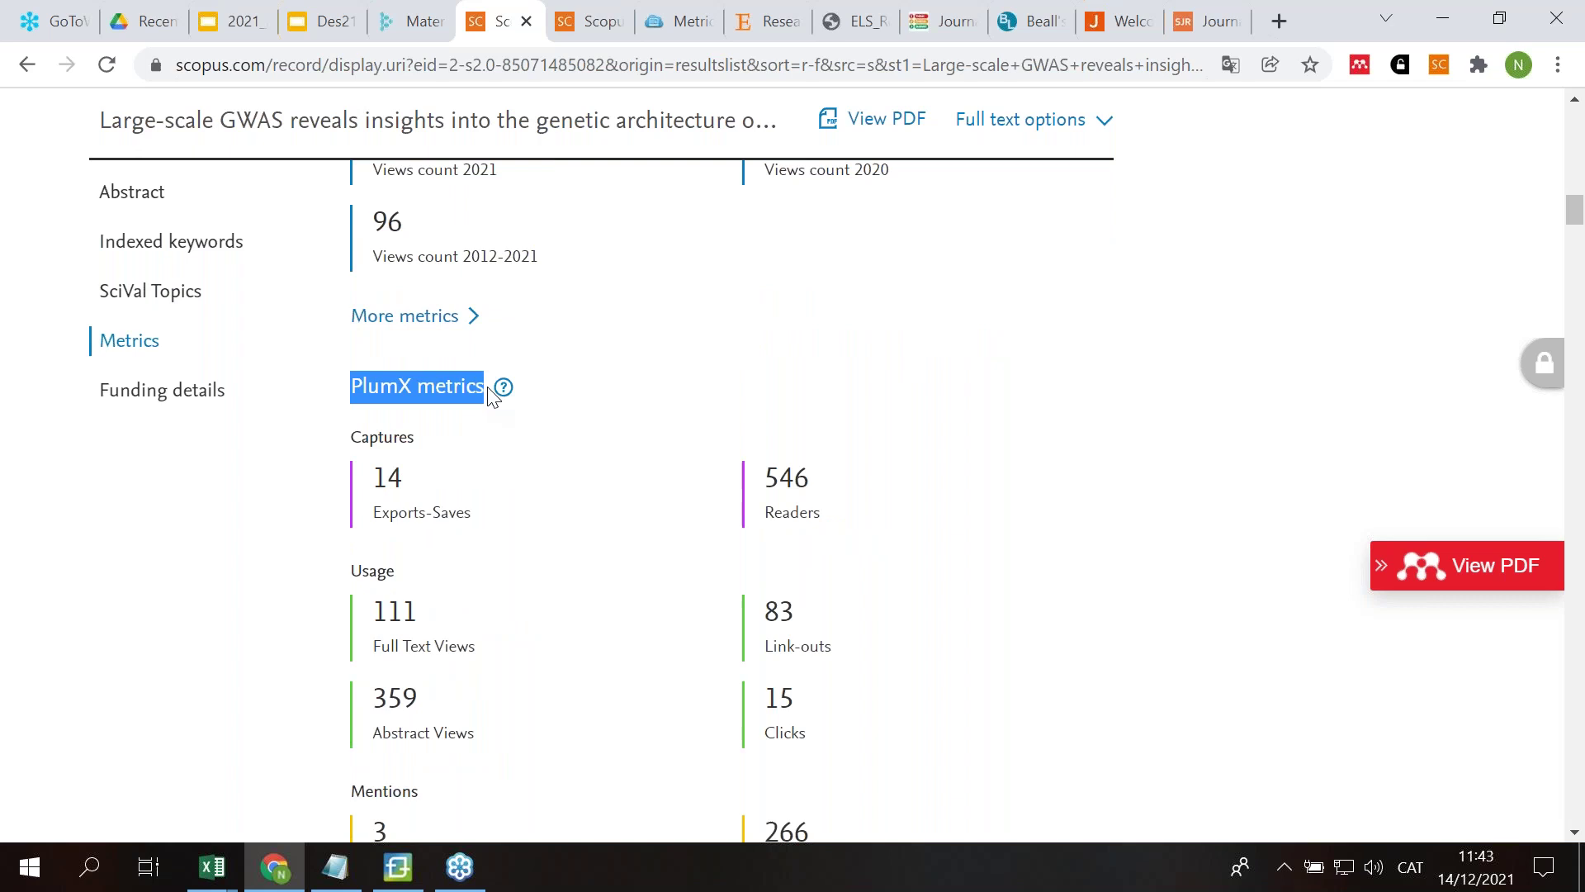
pyautogui.scroll(-3, 1002, 407)
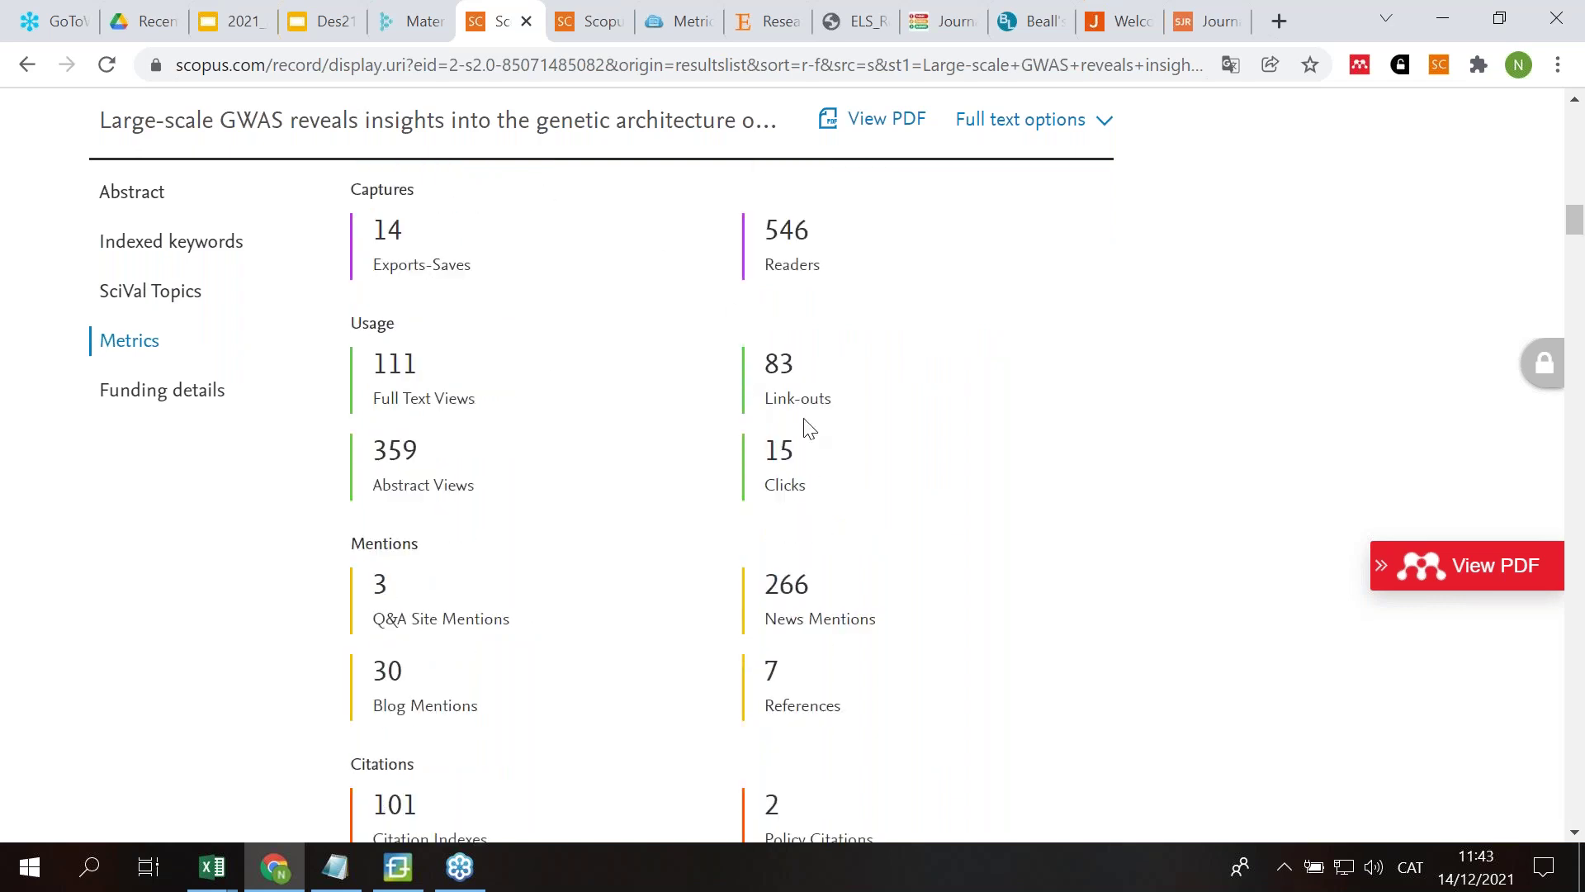
pyautogui.scroll(-3, 808, 426)
pyautogui.scroll(9, 807, 426)
pyautogui.scroll(2, 796, 449)
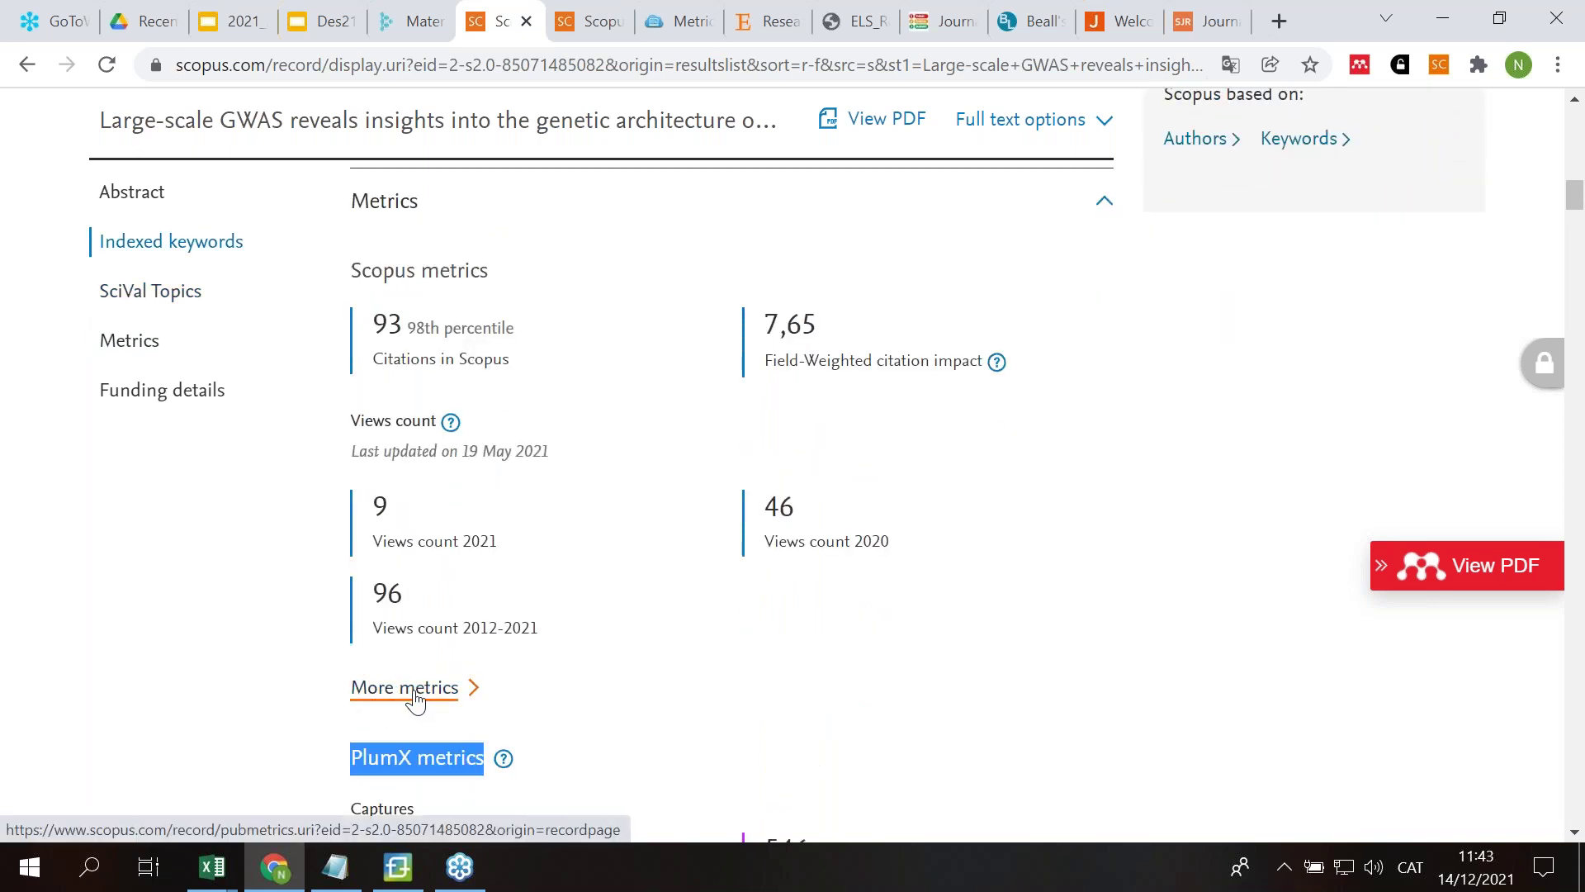
# Step: Open the article's additional metrics and review its citations graph, citation benchmarking and Field-Weighted Citation Impact
pyautogui.click(415, 699)
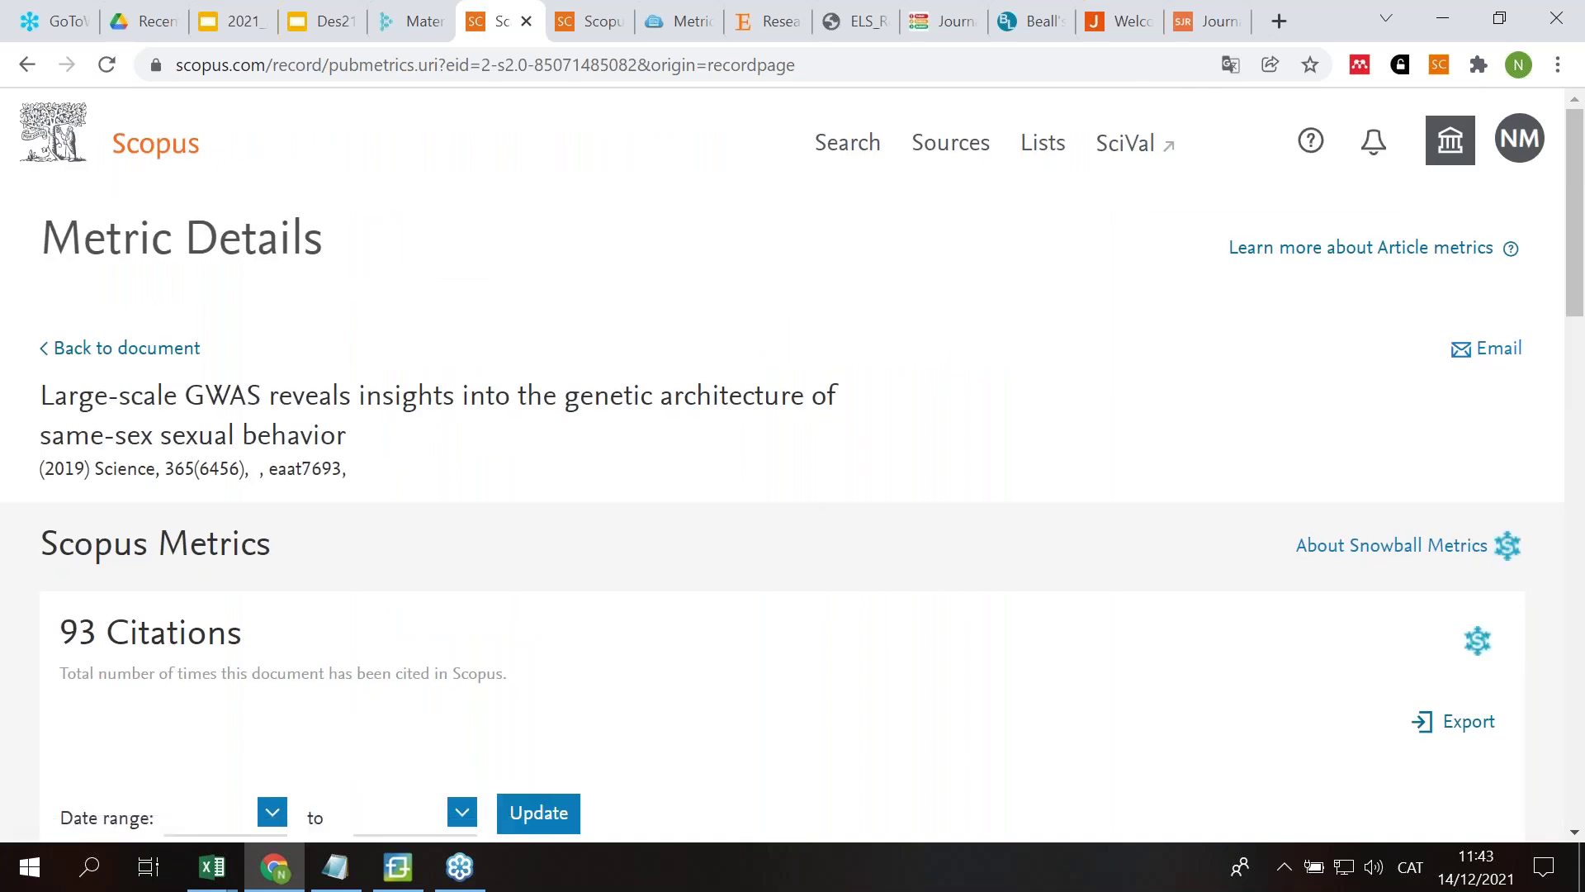
pyautogui.scroll(-4, 1263, 548)
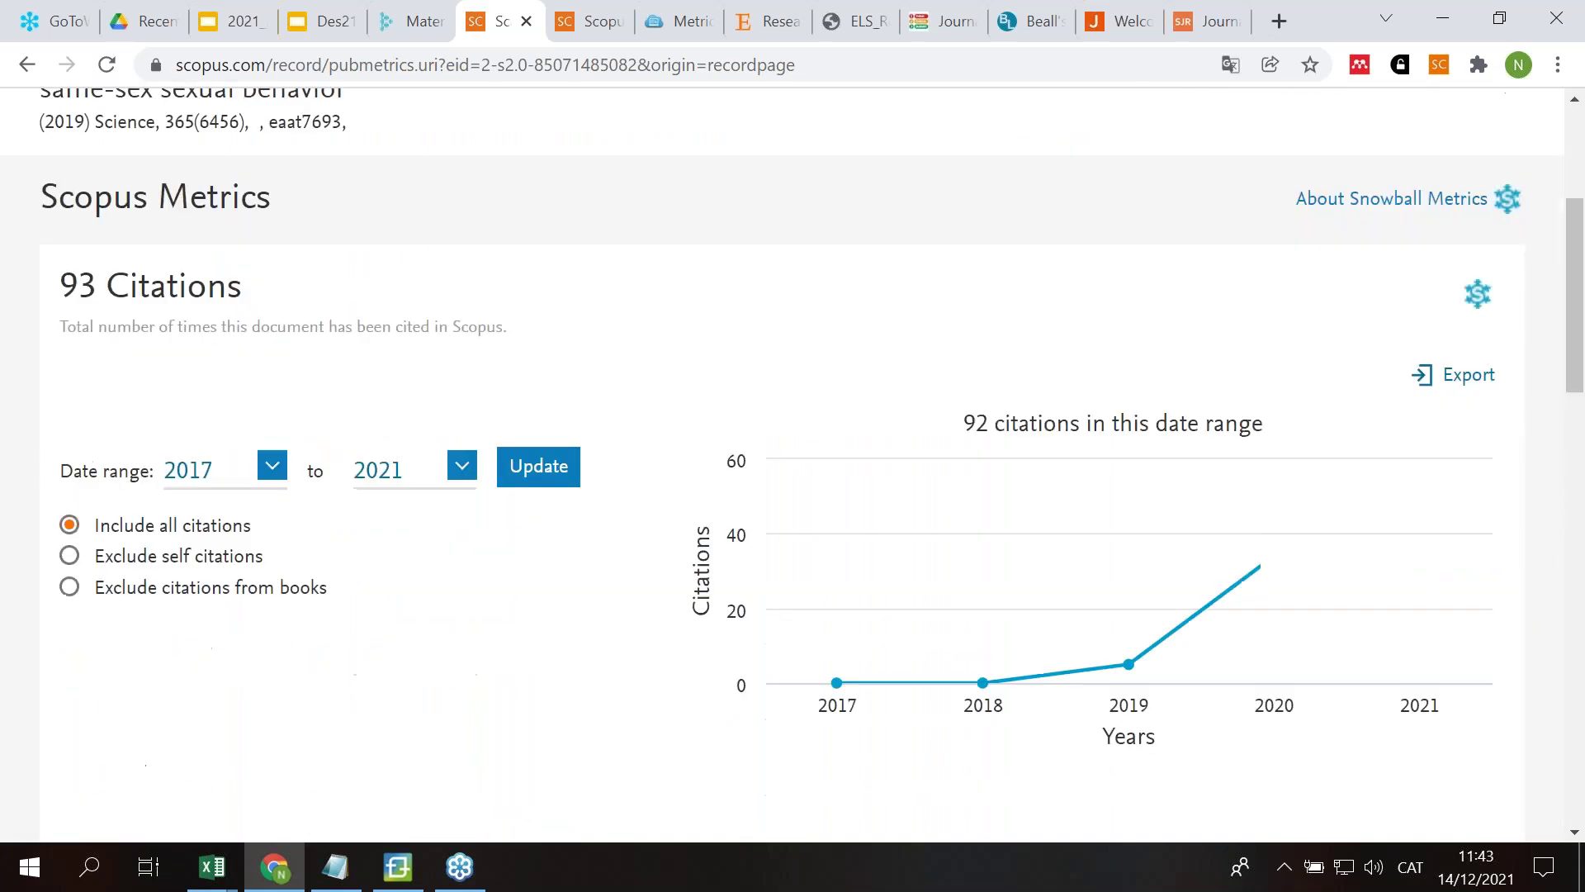
pyautogui.scroll(-8, 186, 612)
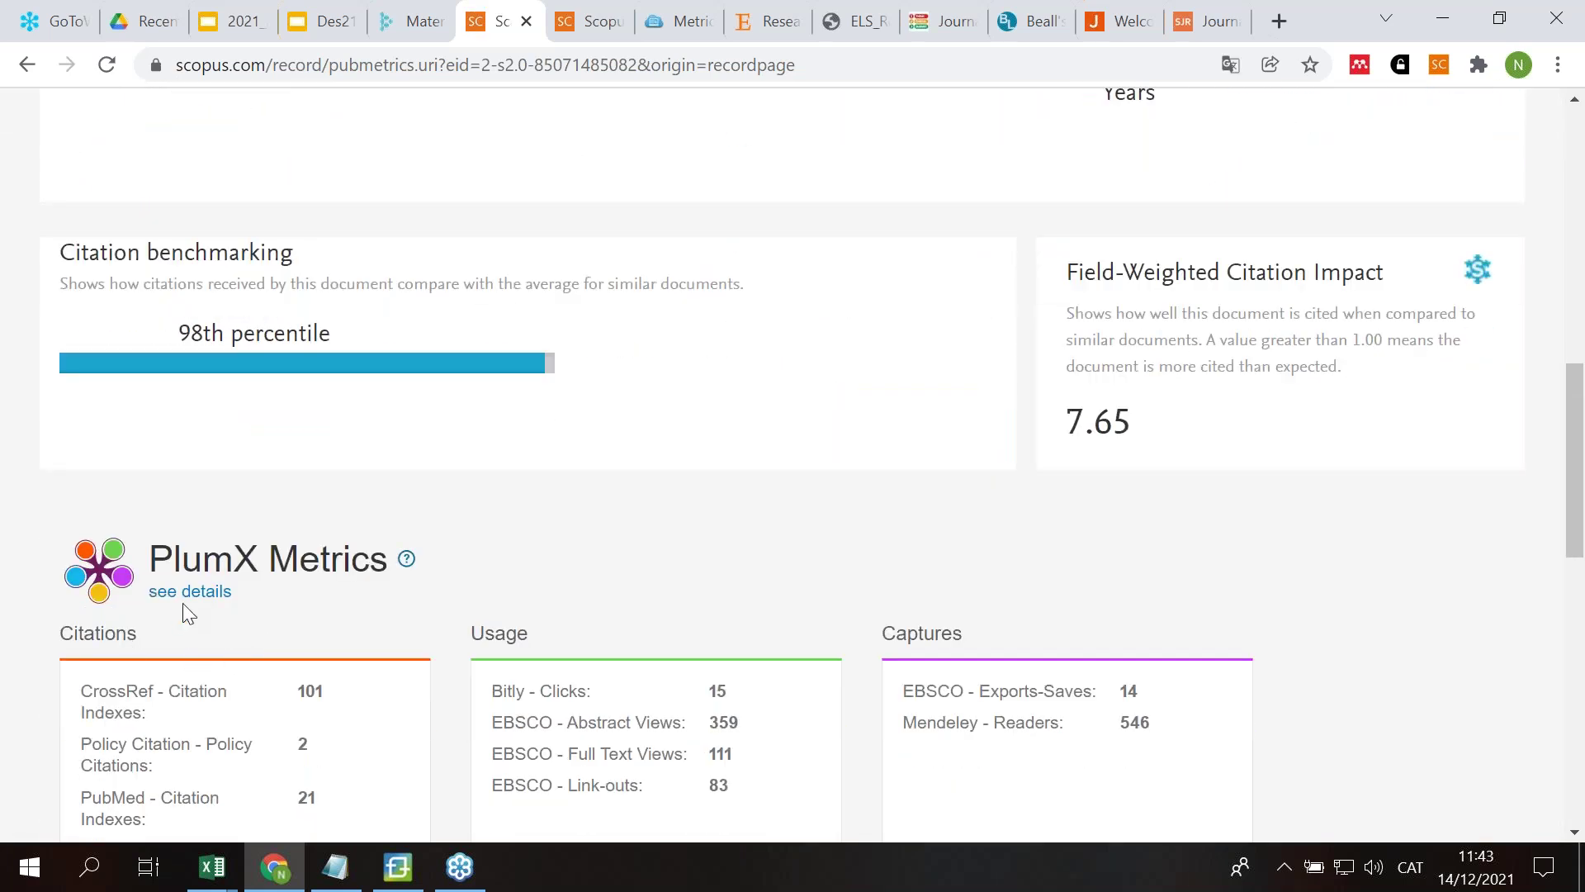
# Step: Open the article's PlumX details and examine the breakdown of citations, usage, captures and mentions
pyautogui.click(188, 593)
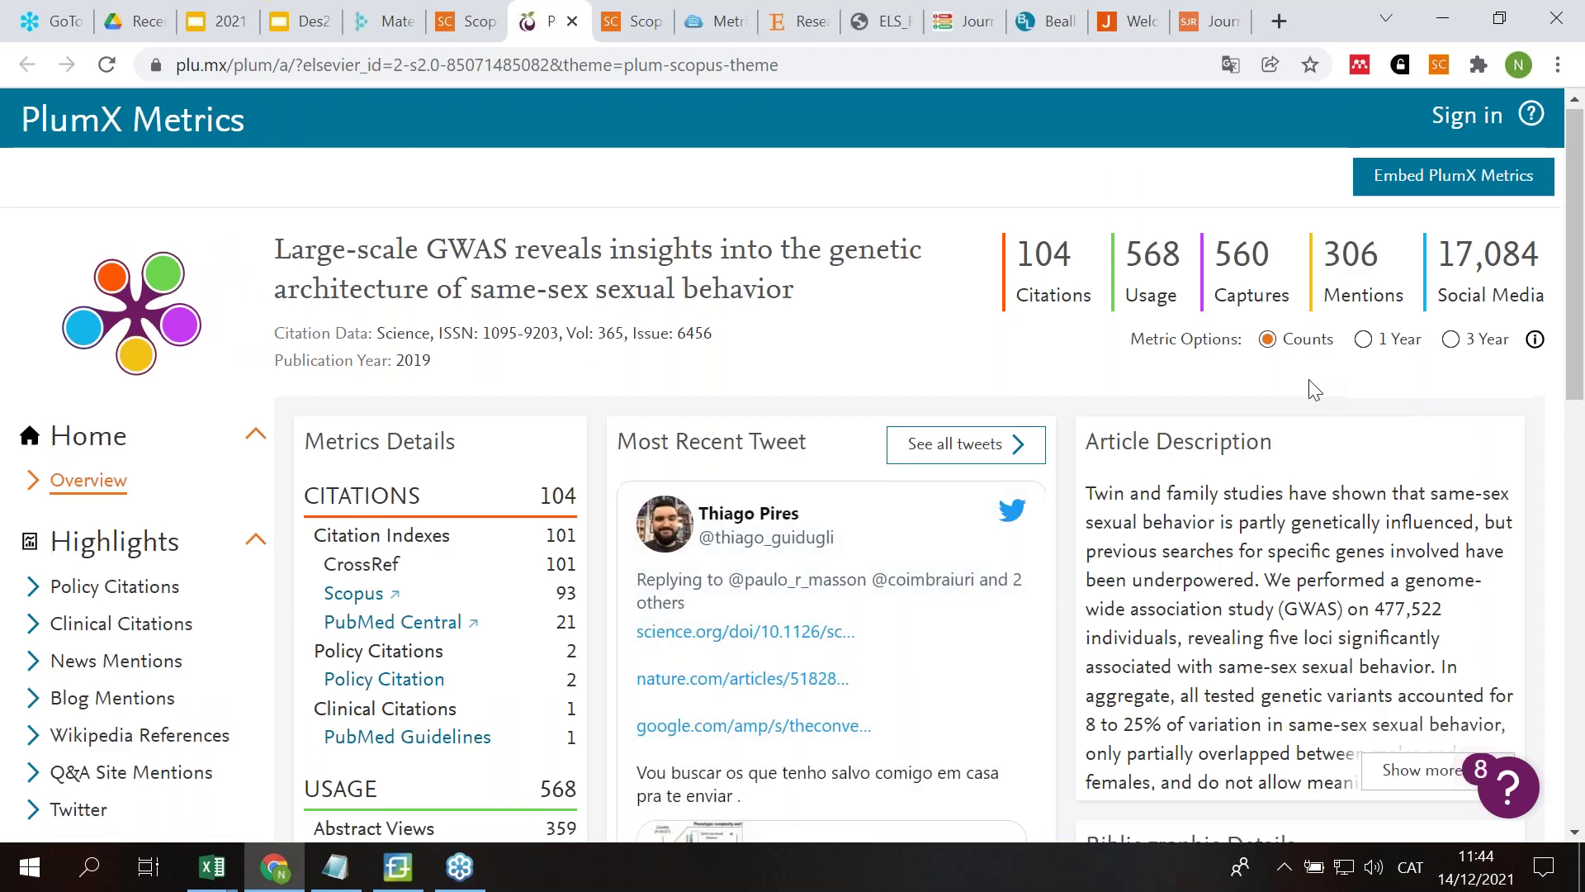
pyautogui.scroll(-3, 1404, 387)
pyautogui.scroll(3, 1420, 371)
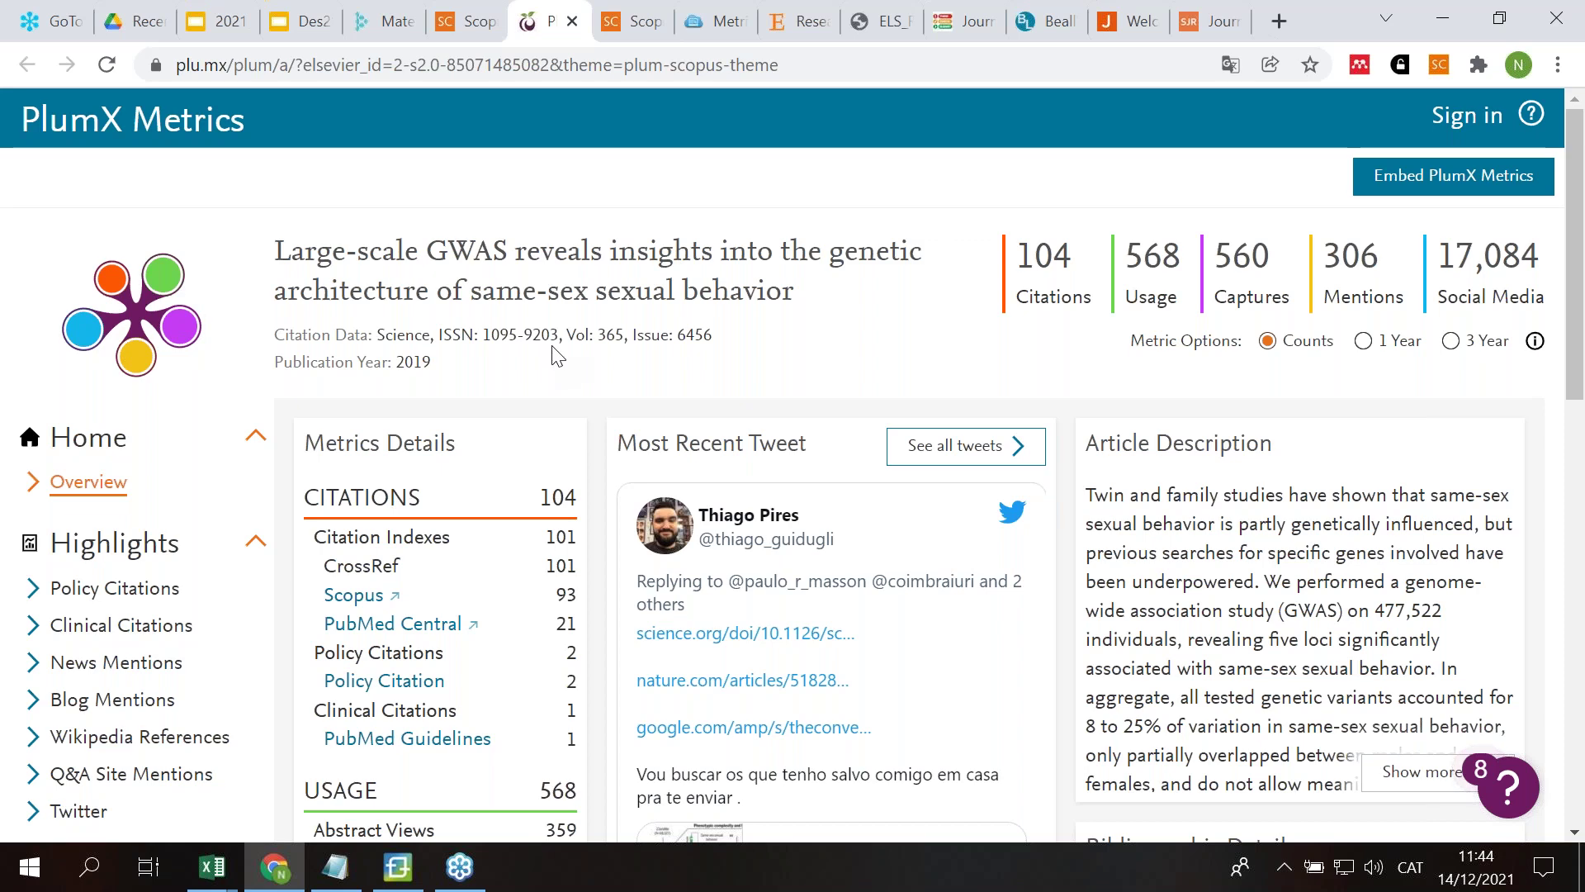
pyautogui.scroll(-8, 423, 483)
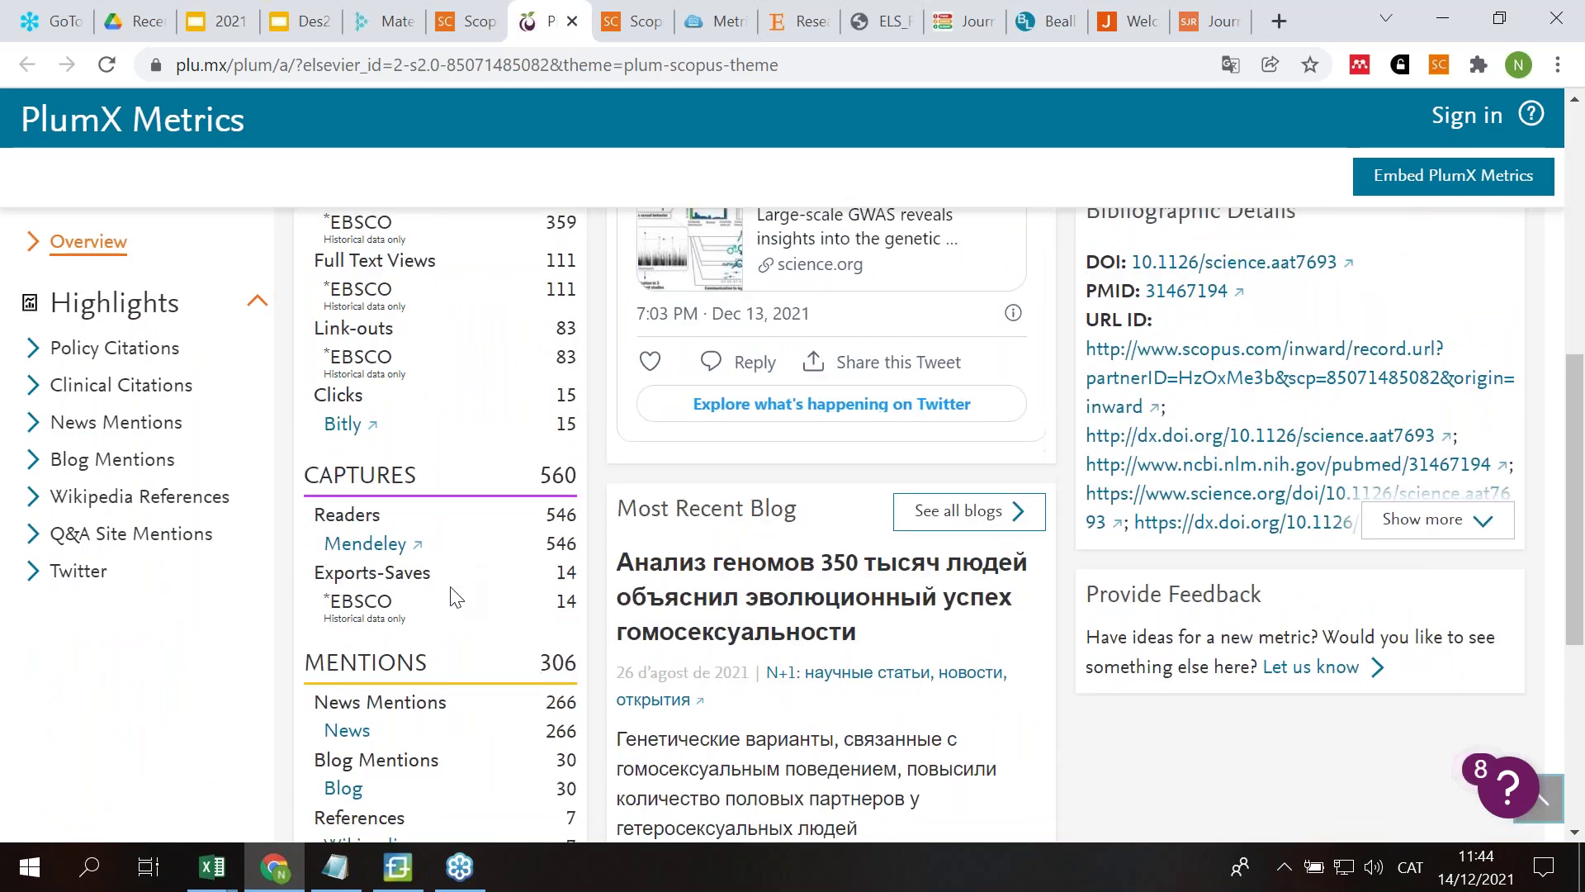
pyautogui.scroll(-6, 456, 596)
pyautogui.scroll(8, 455, 596)
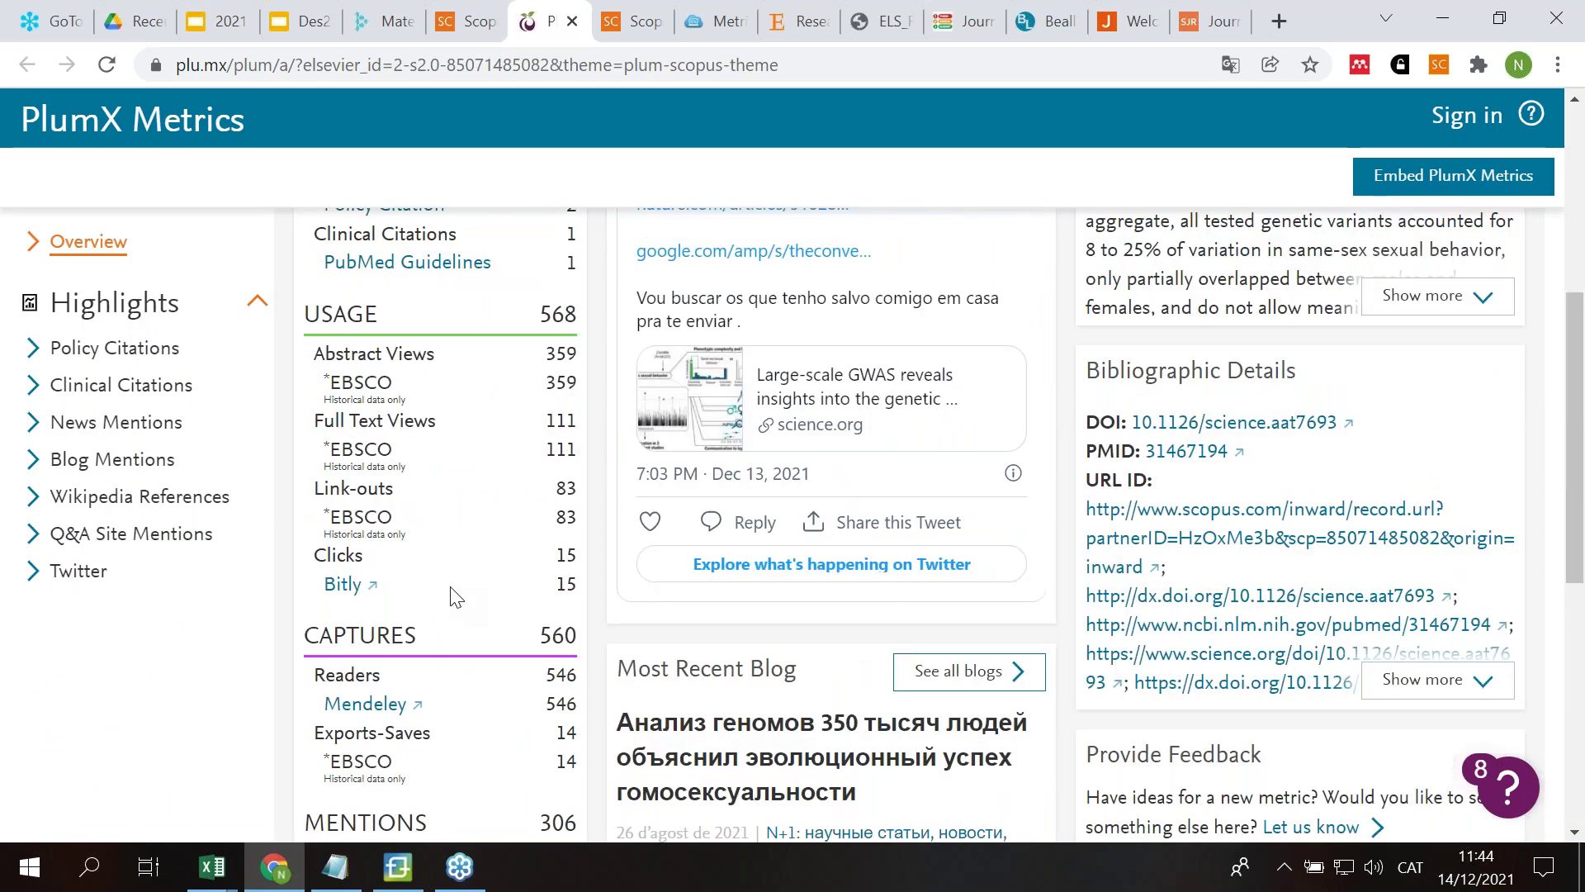
pyautogui.scroll(3, 456, 596)
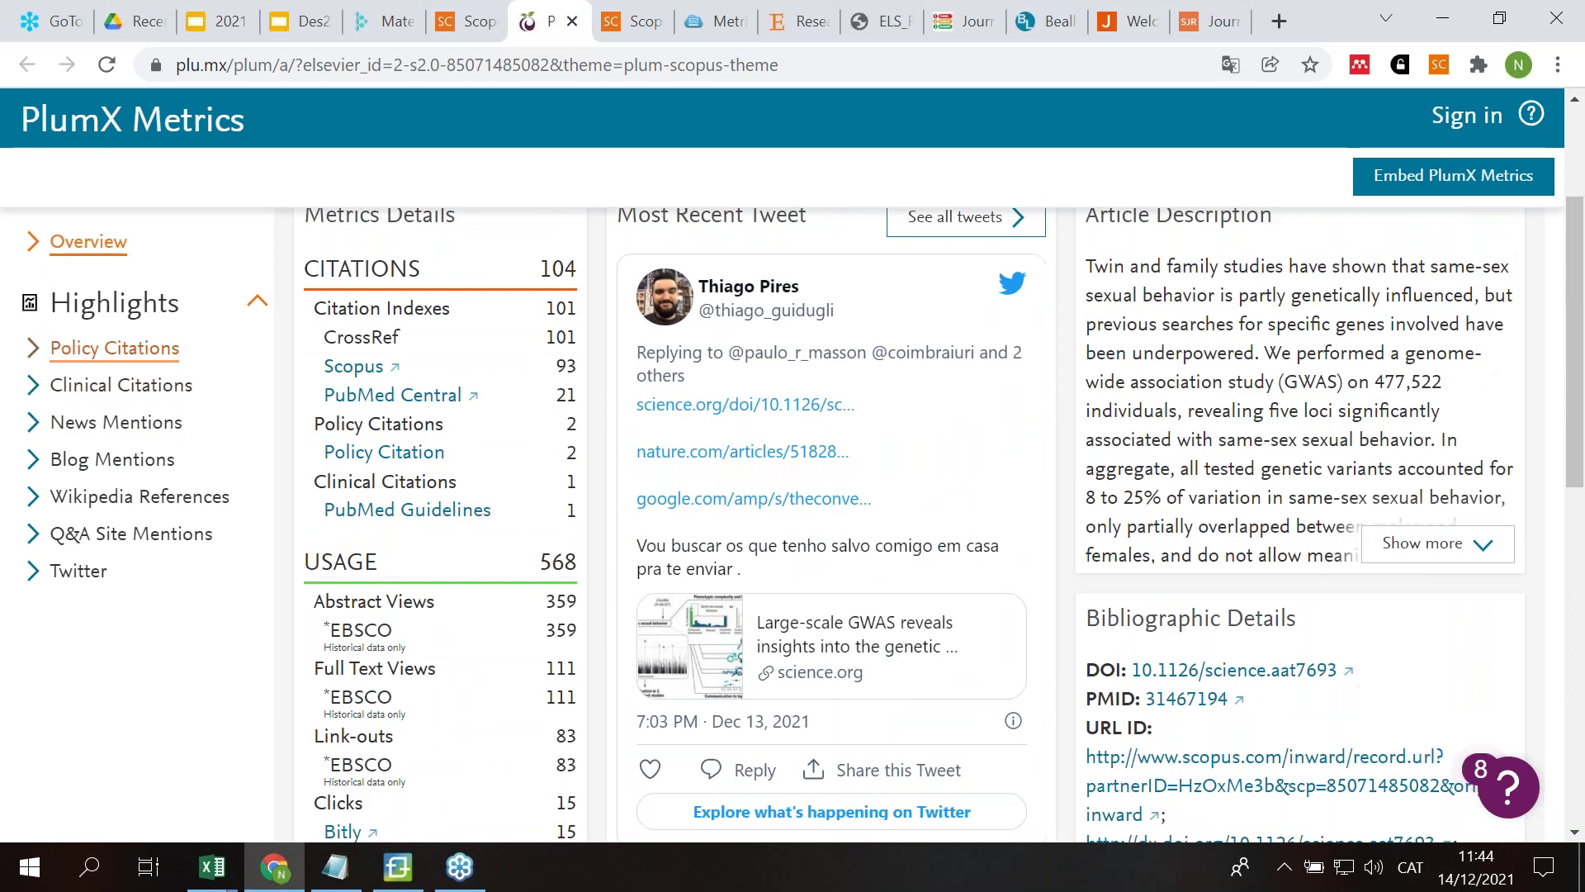
# Step: View the article's news mentions in PlumX and then its policy citations
pyautogui.click(91, 429)
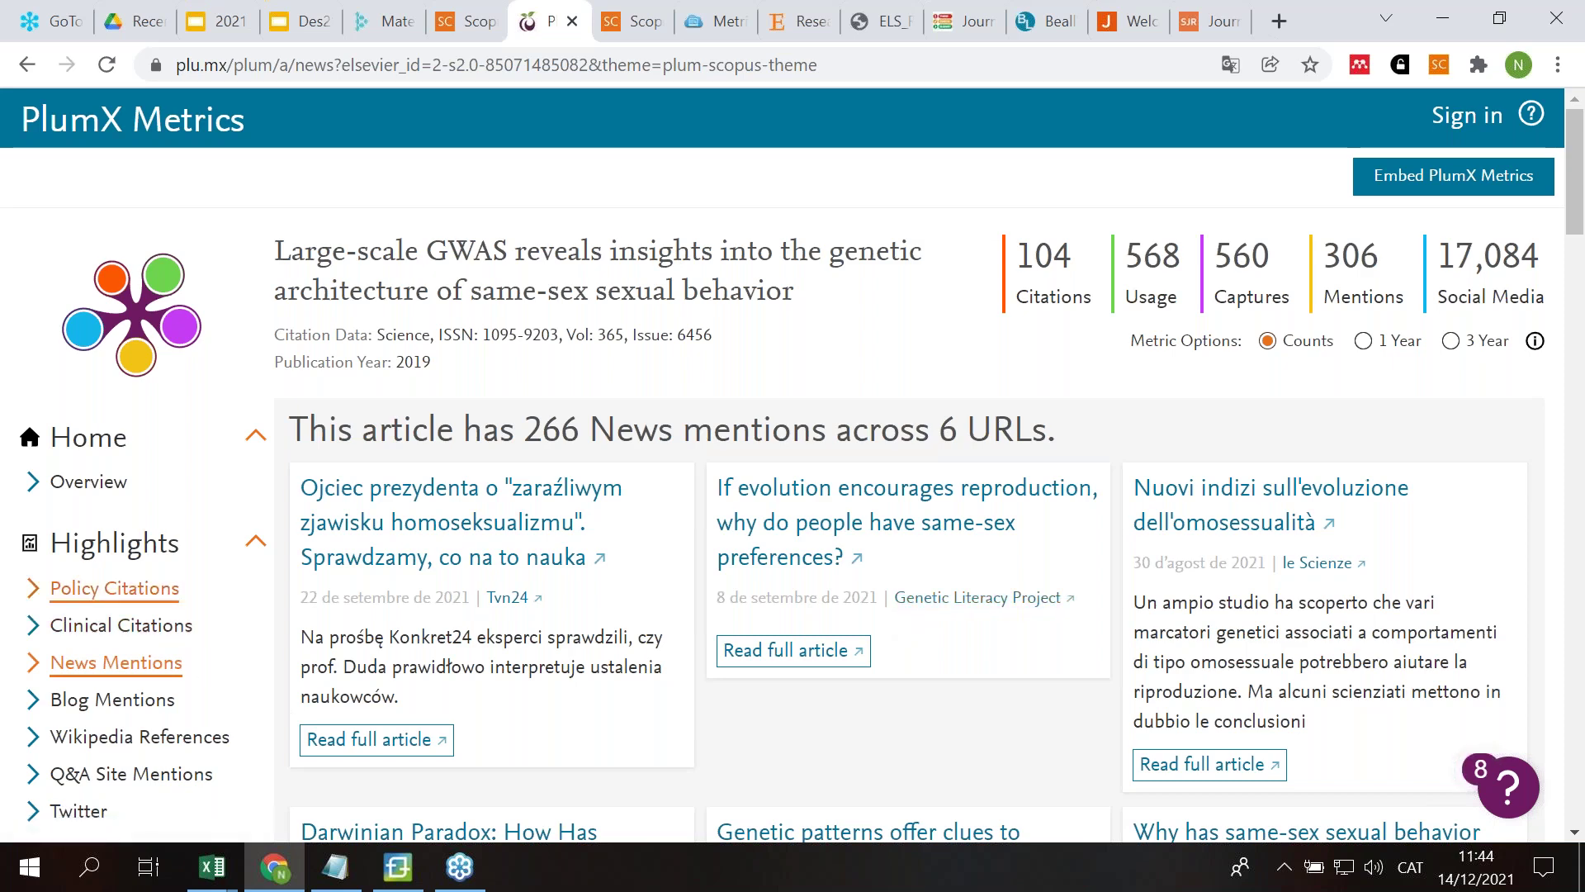
pyautogui.click(83, 587)
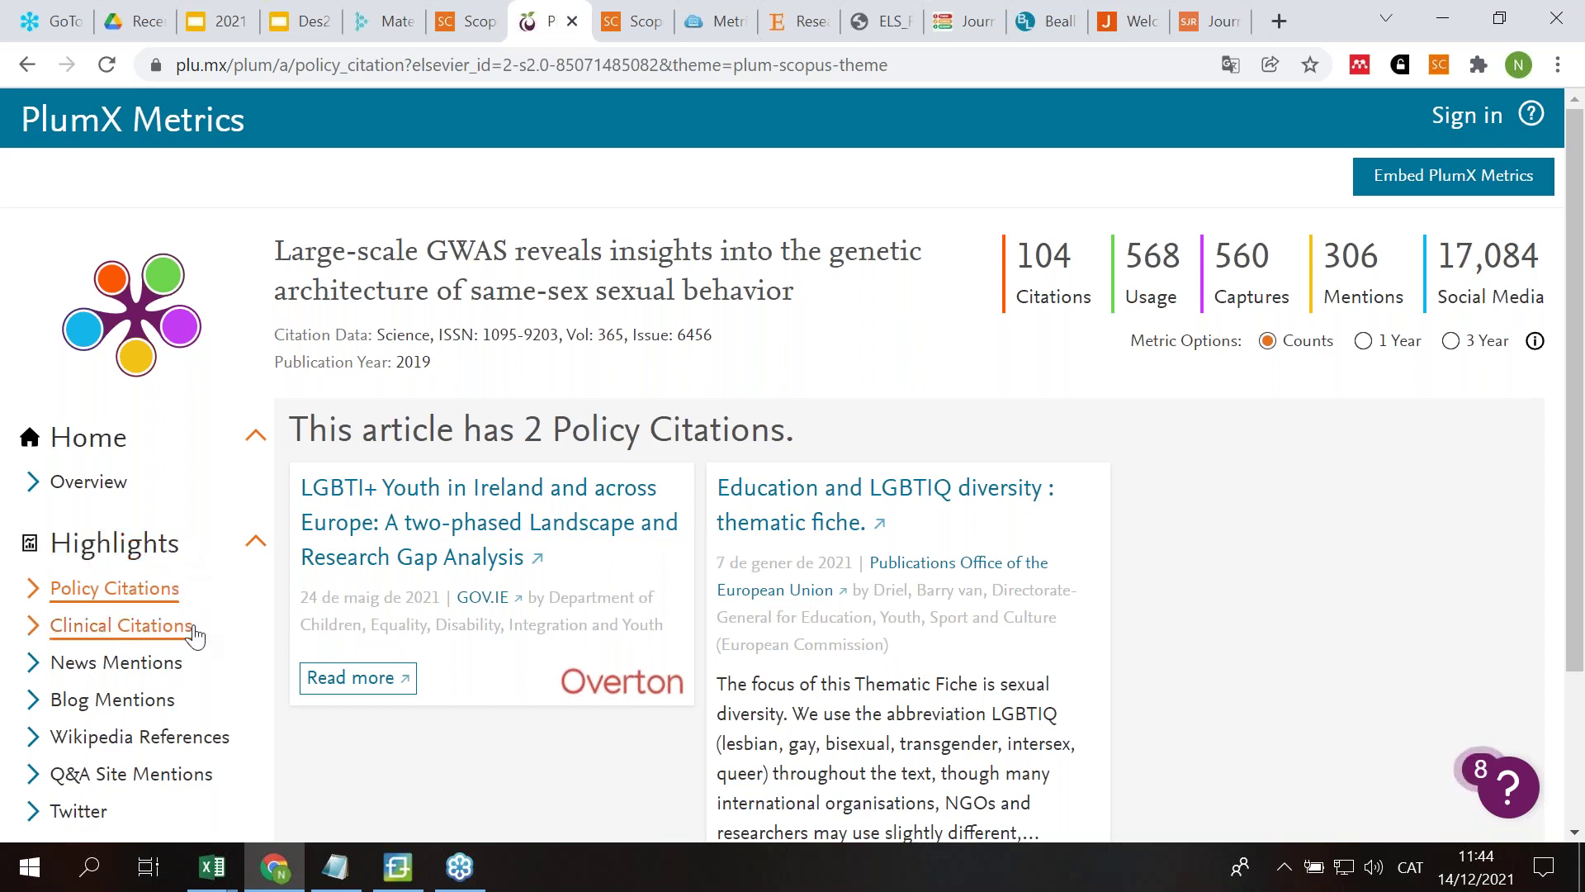
pyautogui.scroll(-1, 1251, 486)
pyautogui.scroll(-3, 1250, 485)
pyautogui.scroll(3, 1251, 486)
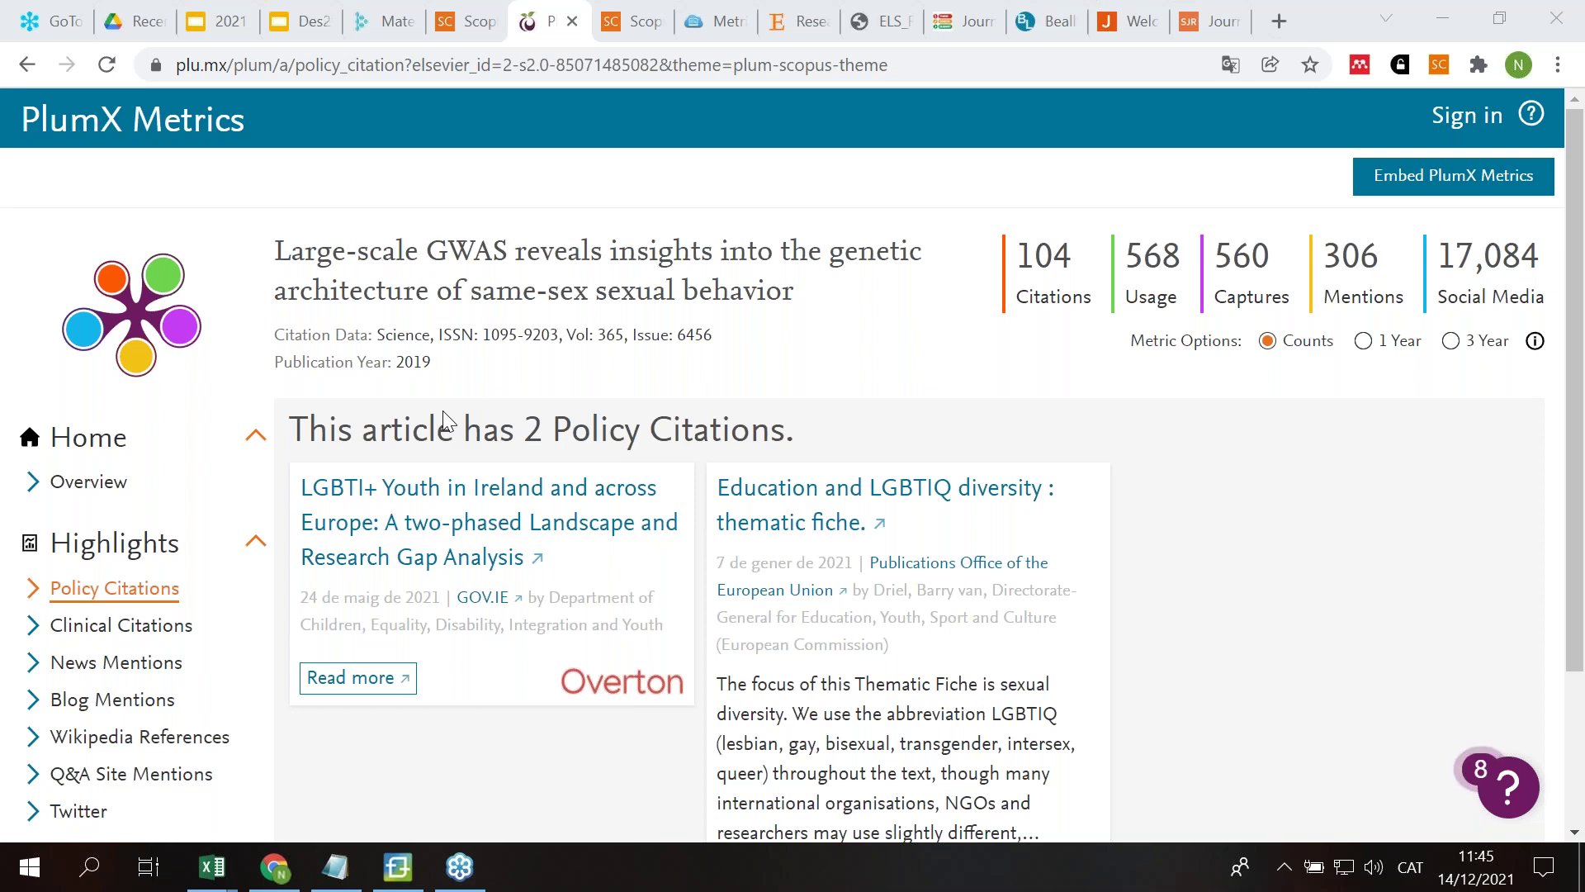
# Step: Switch to the Scopus LibGuide and review its Content page on content selection and coverage
pyautogui.click(703, 30)
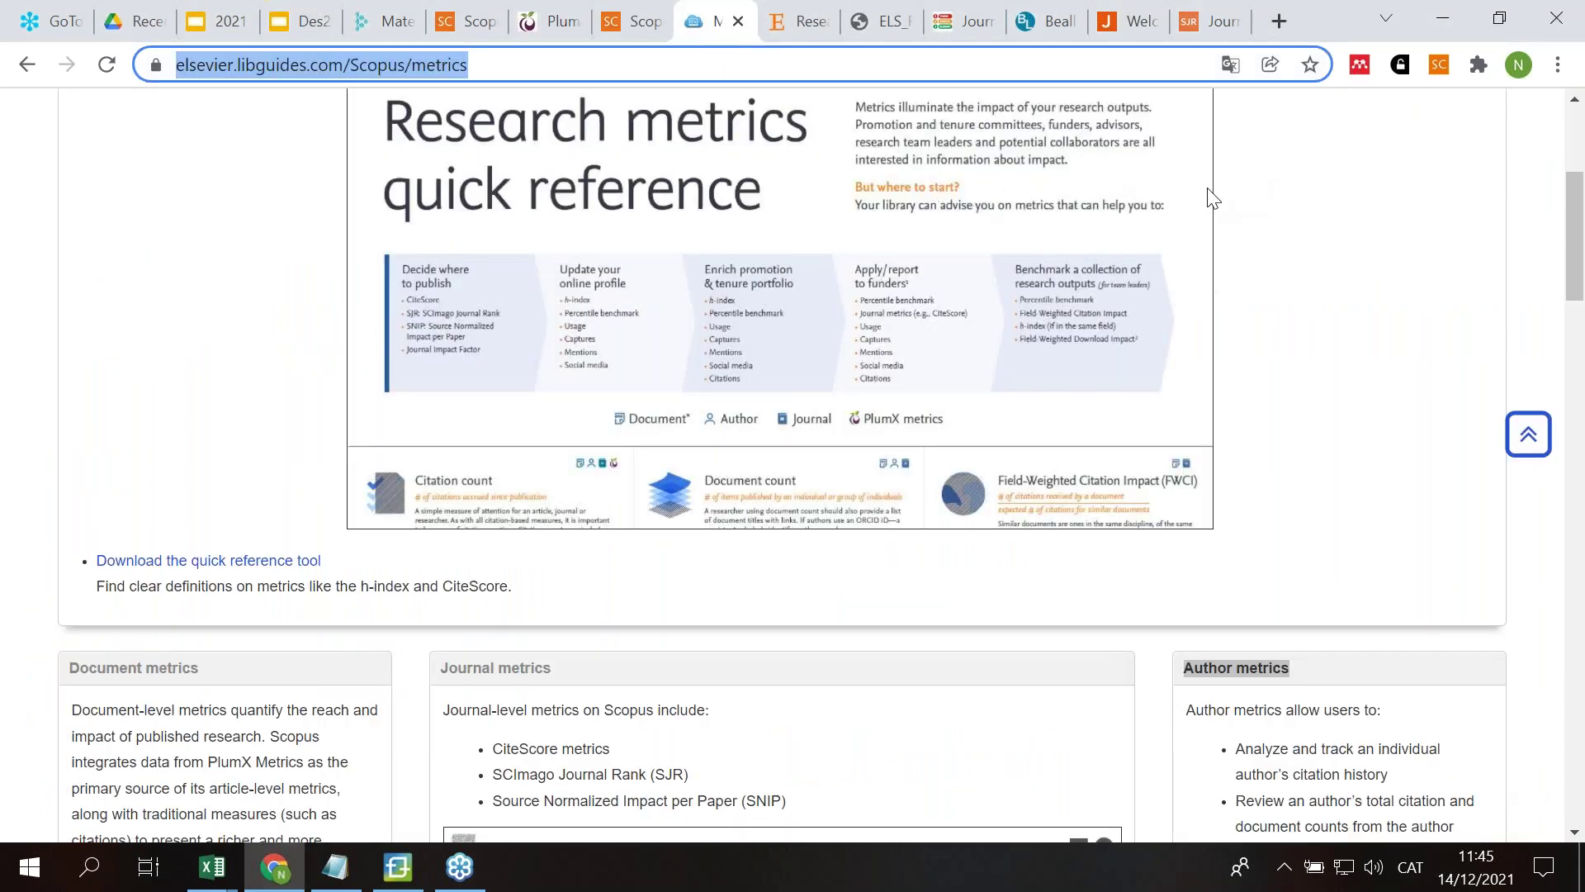
pyautogui.scroll(5, 421, 418)
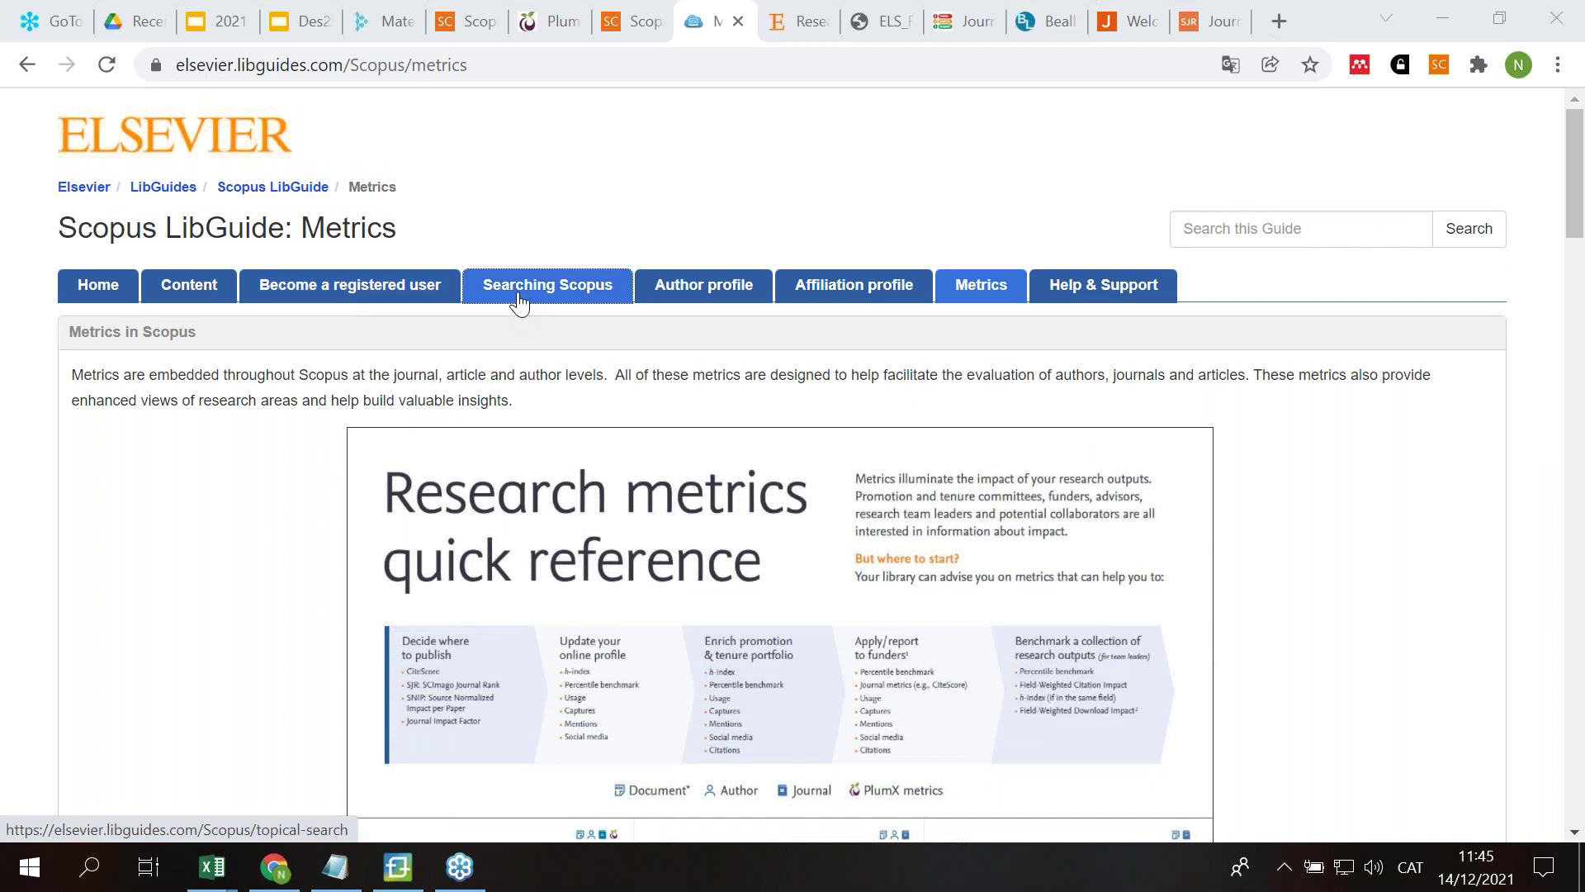
pyautogui.click(189, 289)
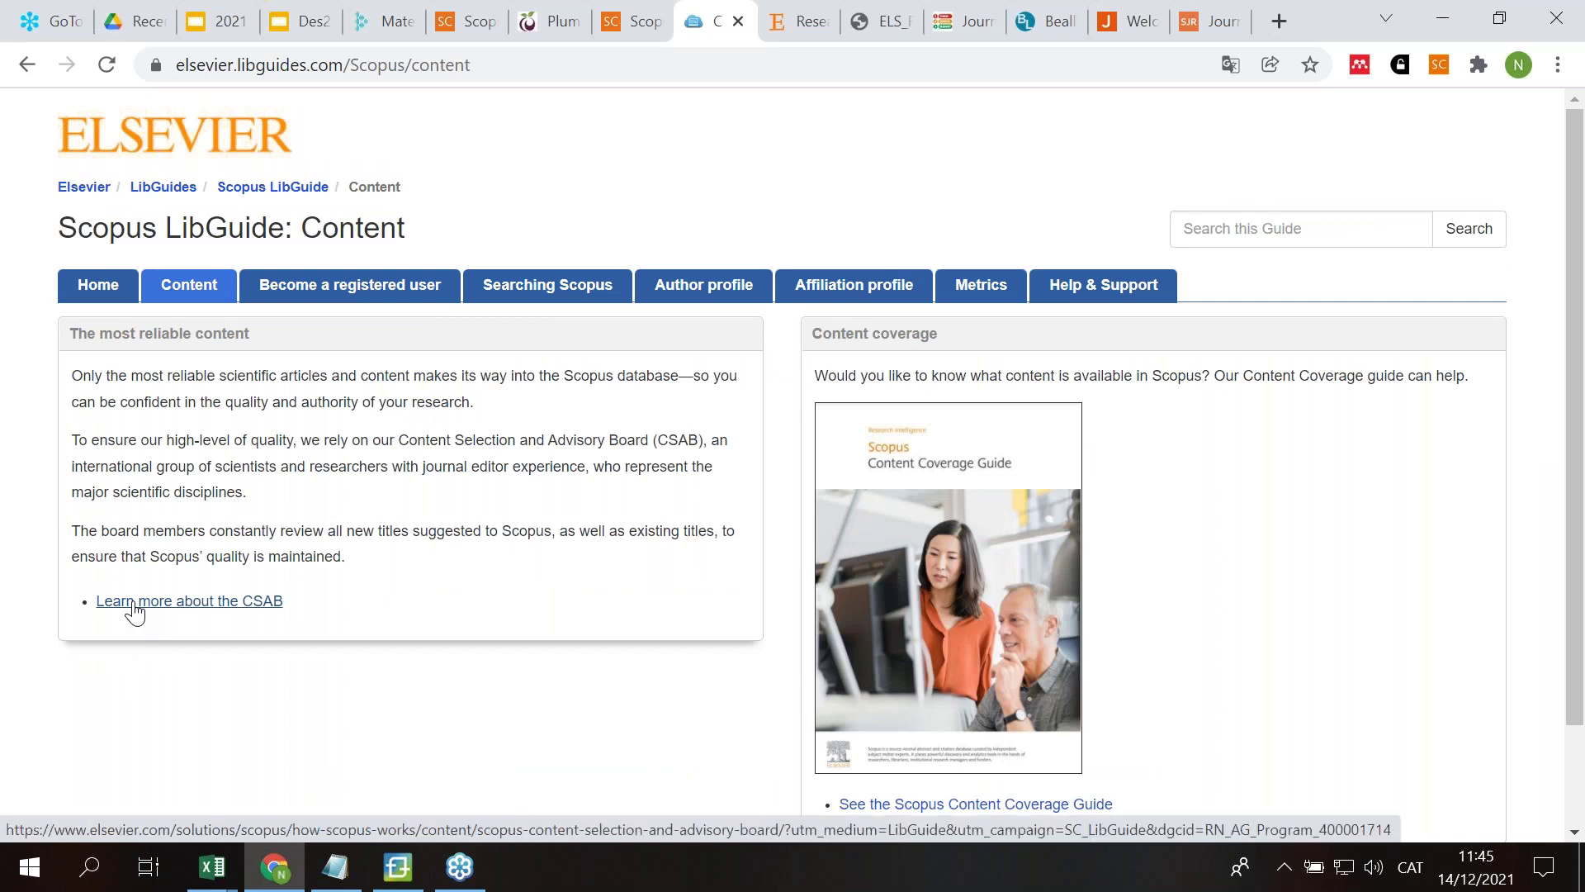
pyautogui.scroll(-2, 905, 338)
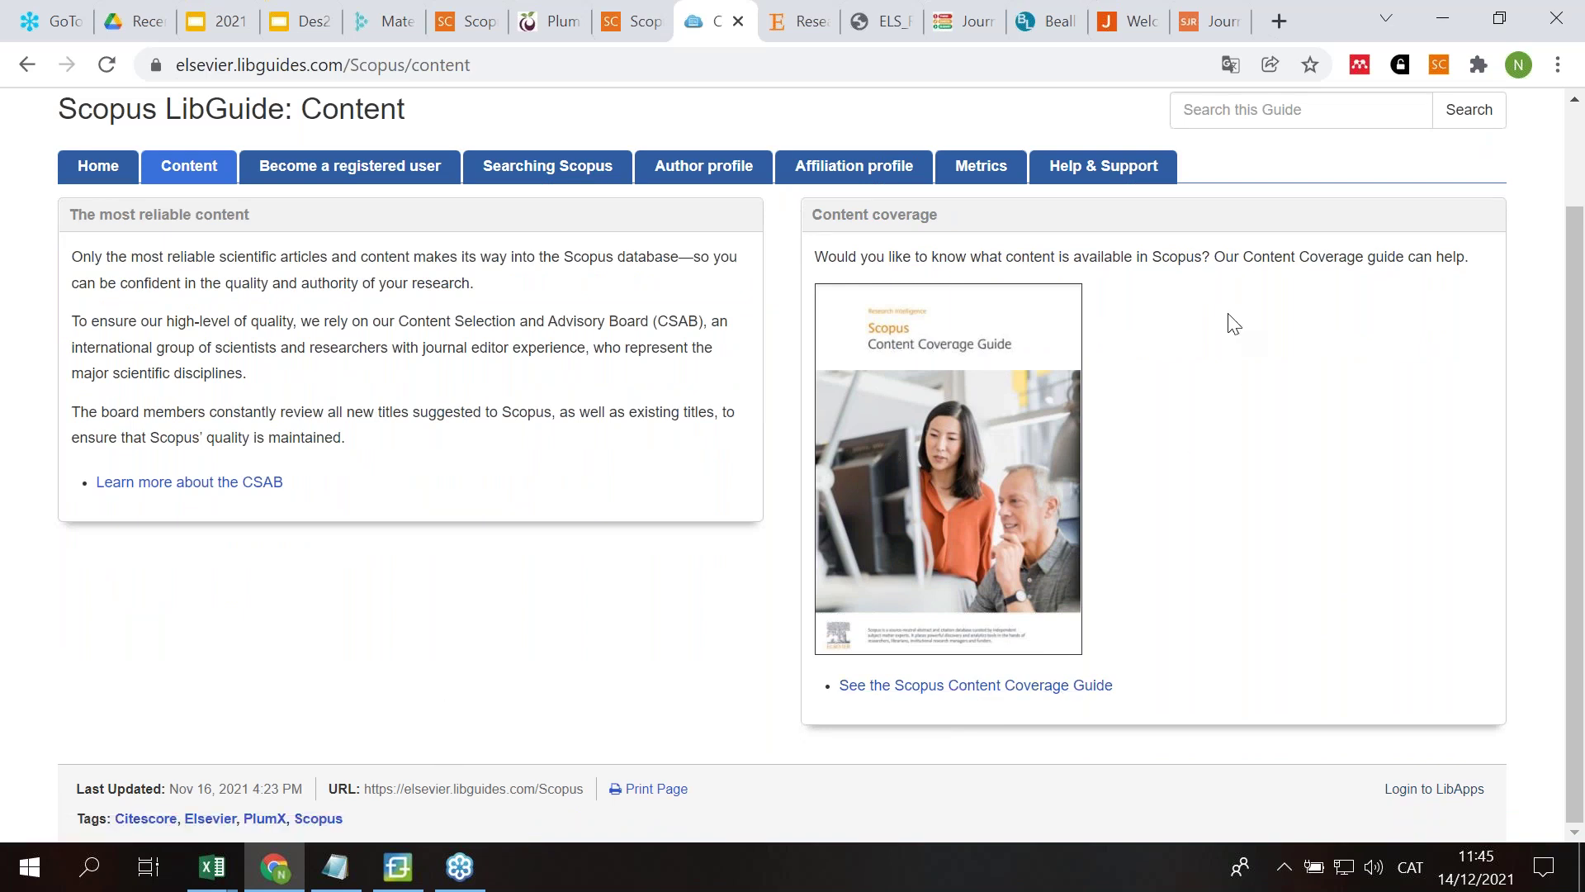
# Step: Search Google for "miar" in a new browser tab and open the MIAR journal analysis site
pyautogui.click(1272, 30)
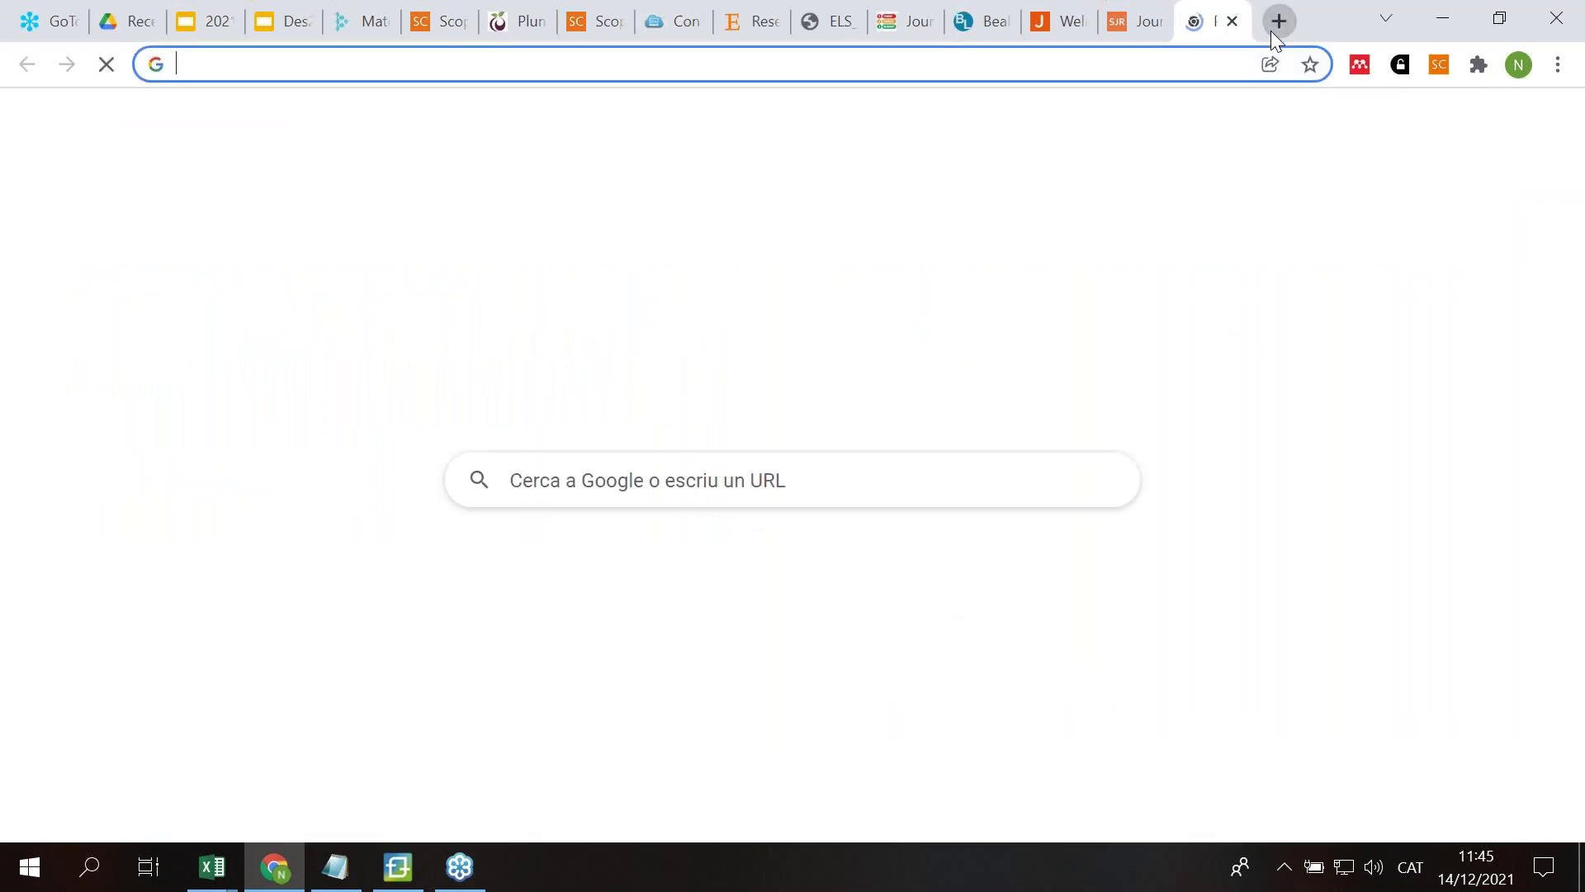
pyautogui.write('miar')
pyautogui.press('Return')
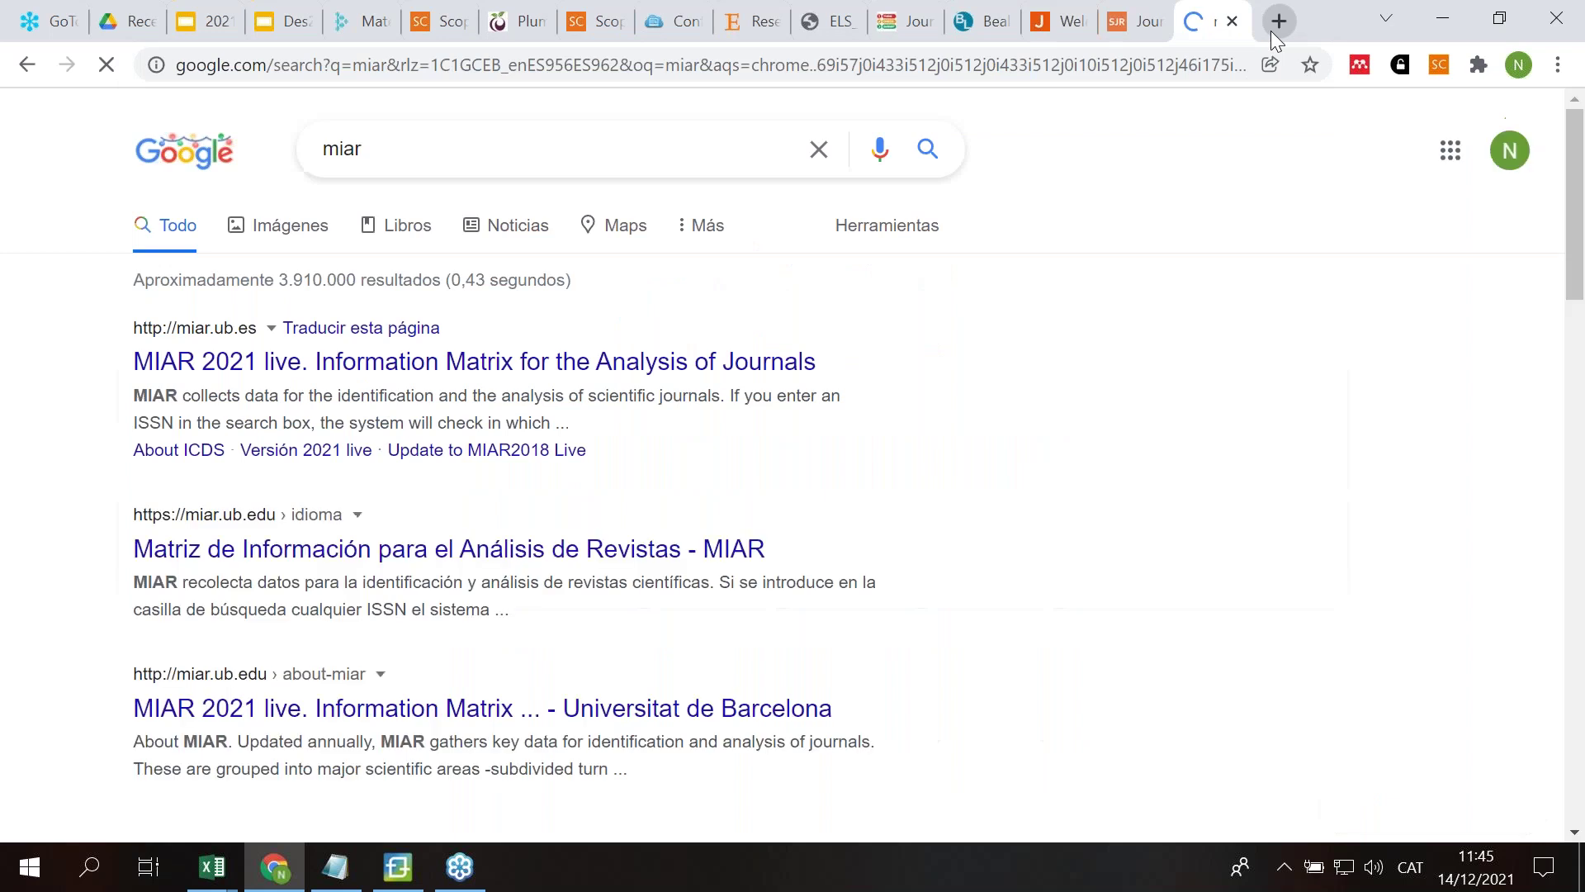
pyautogui.click(406, 376)
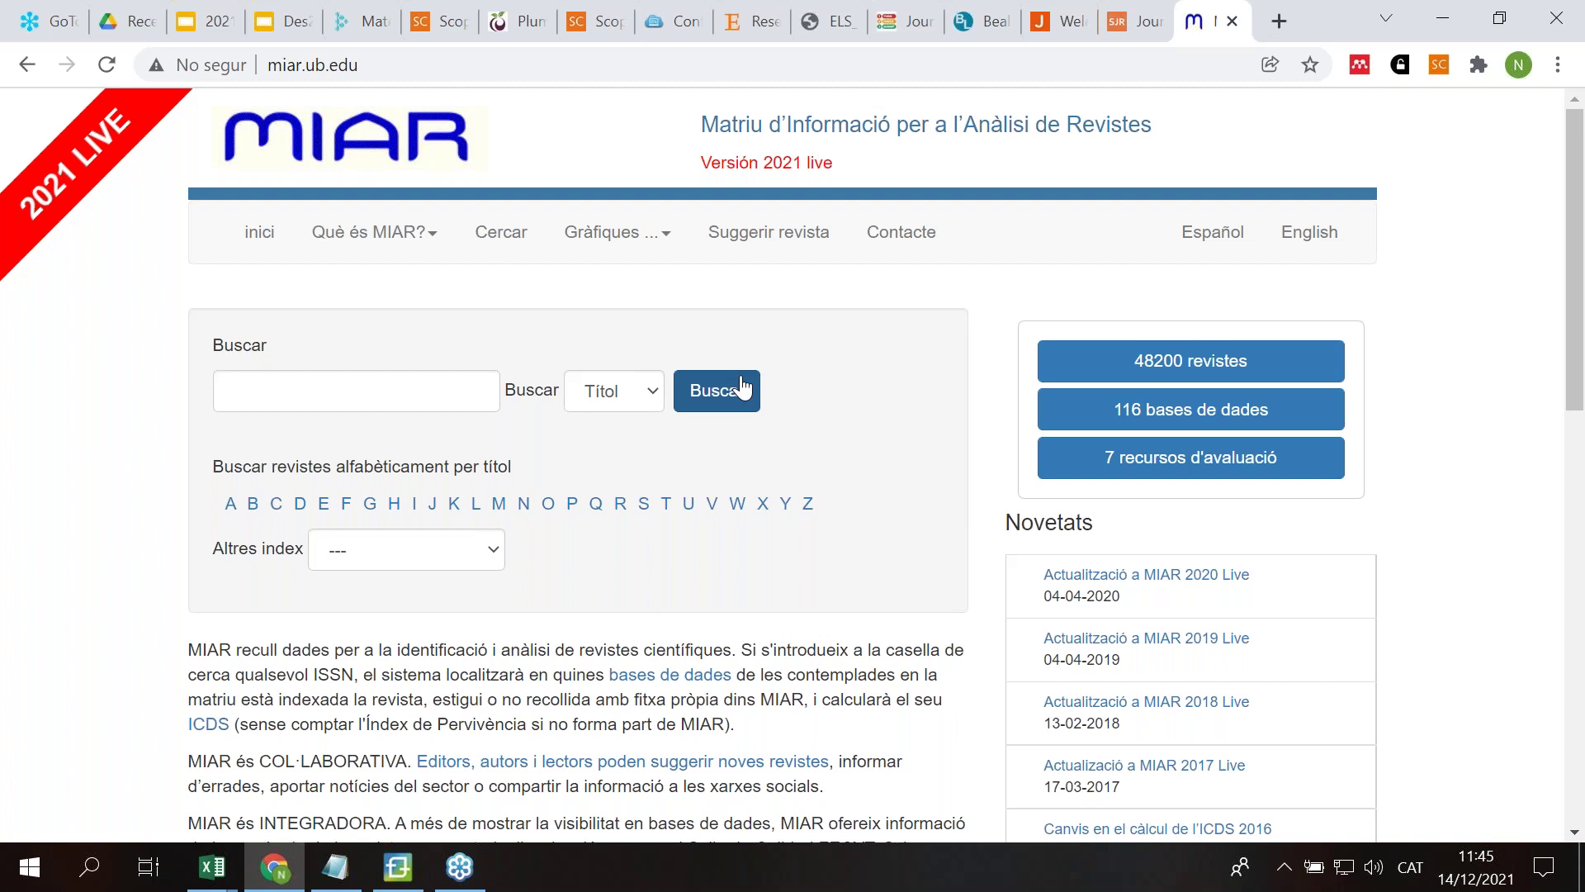
# Step: Search MIAR by title for "comunicar" and view the journal's indexing, evaluation and ICDS information
pyautogui.click(441, 393)
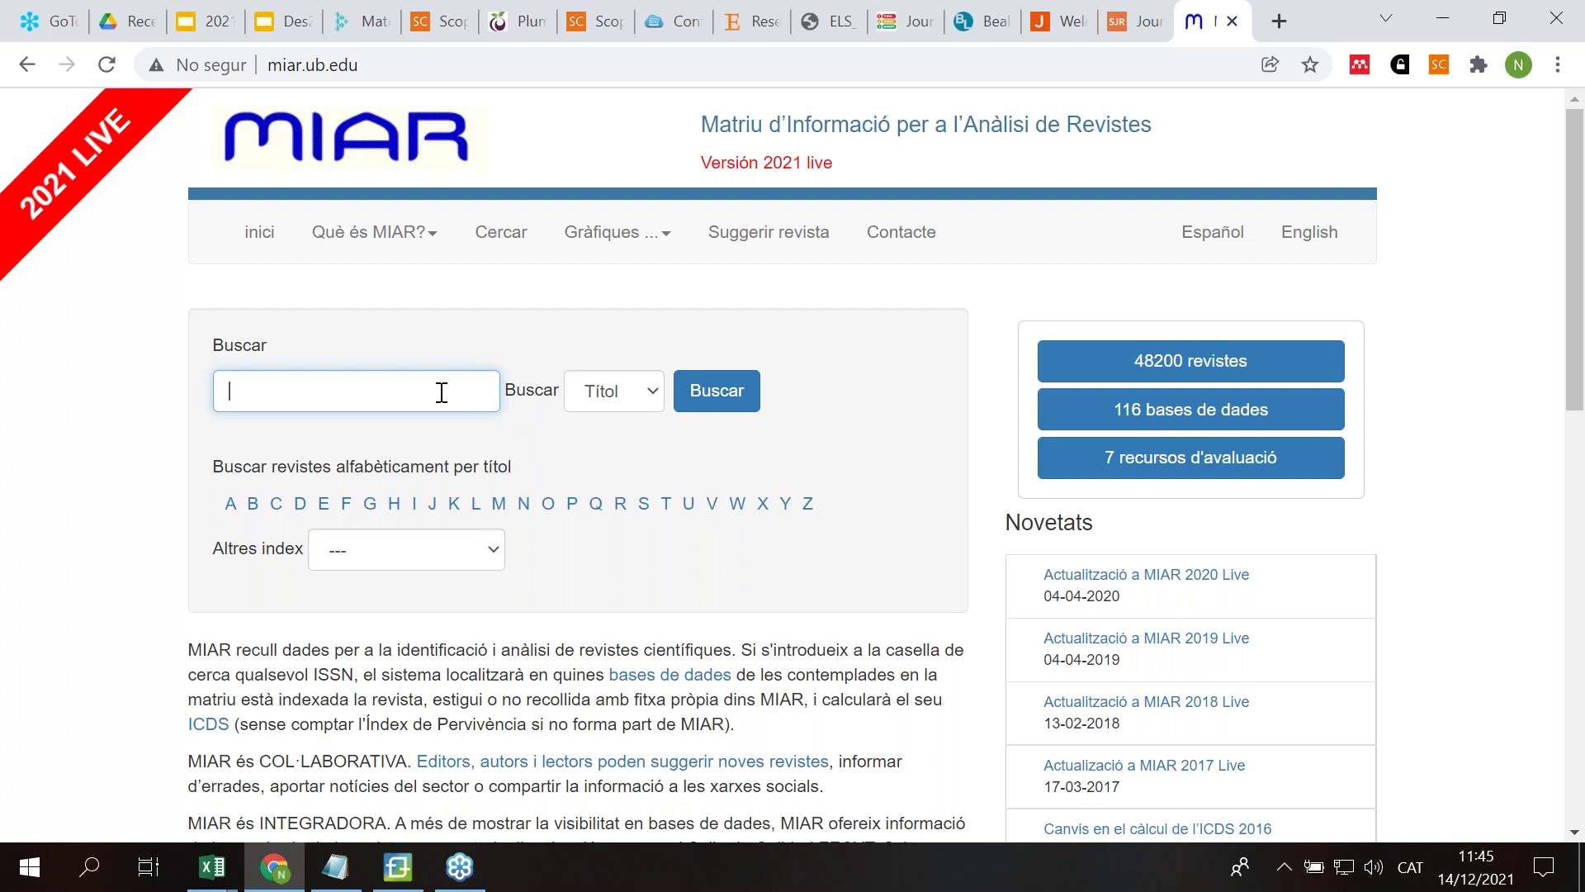
pyautogui.write('comunicar')
pyautogui.press('Return')
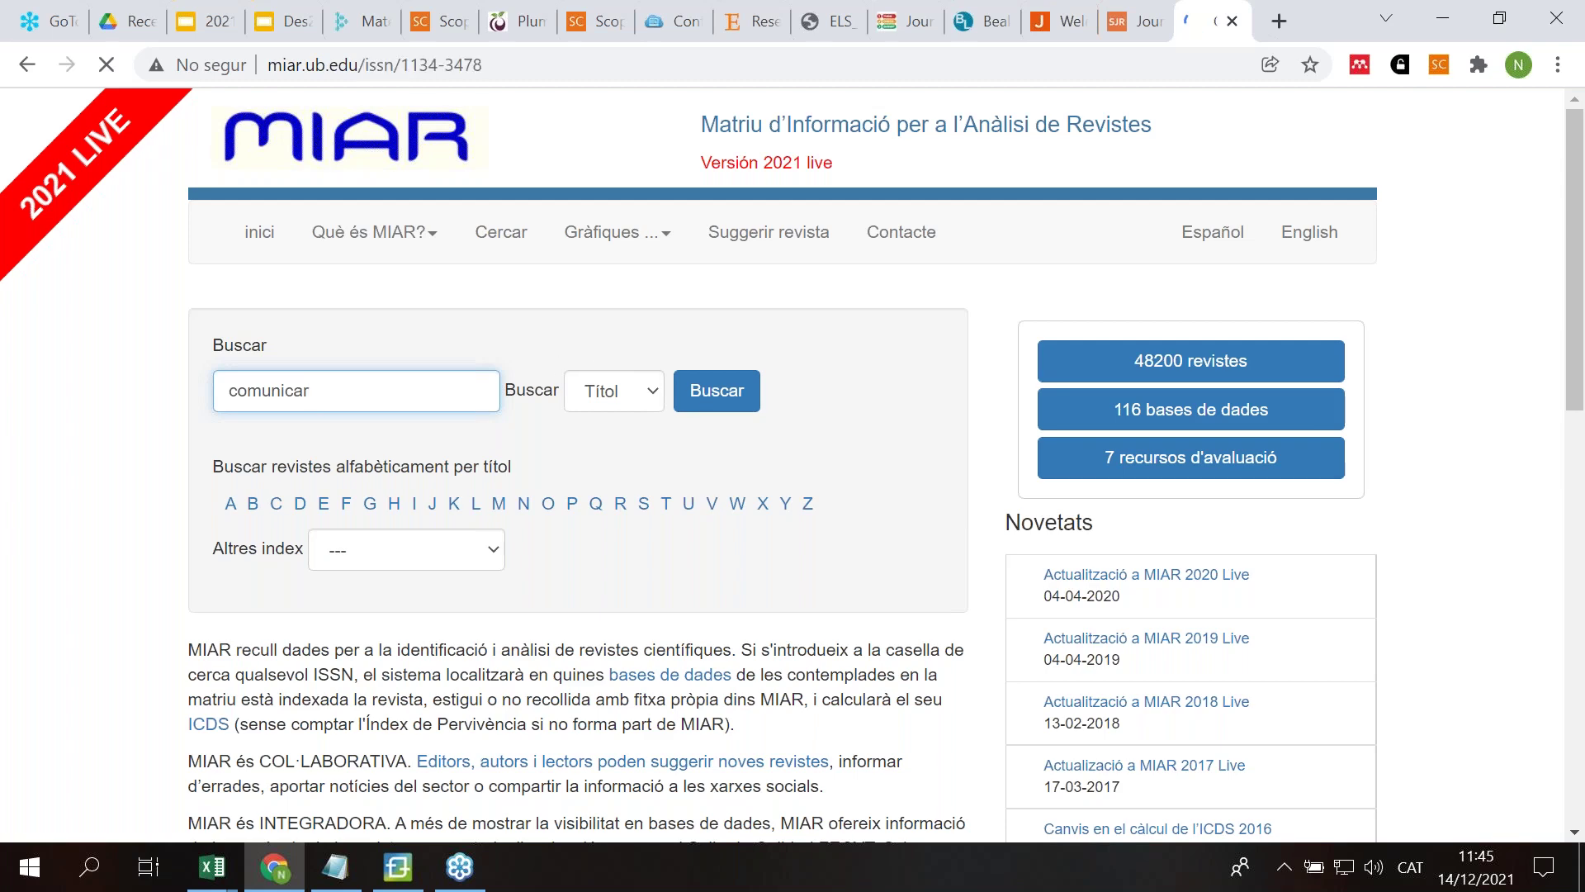
pyautogui.scroll(-5, 870, 488)
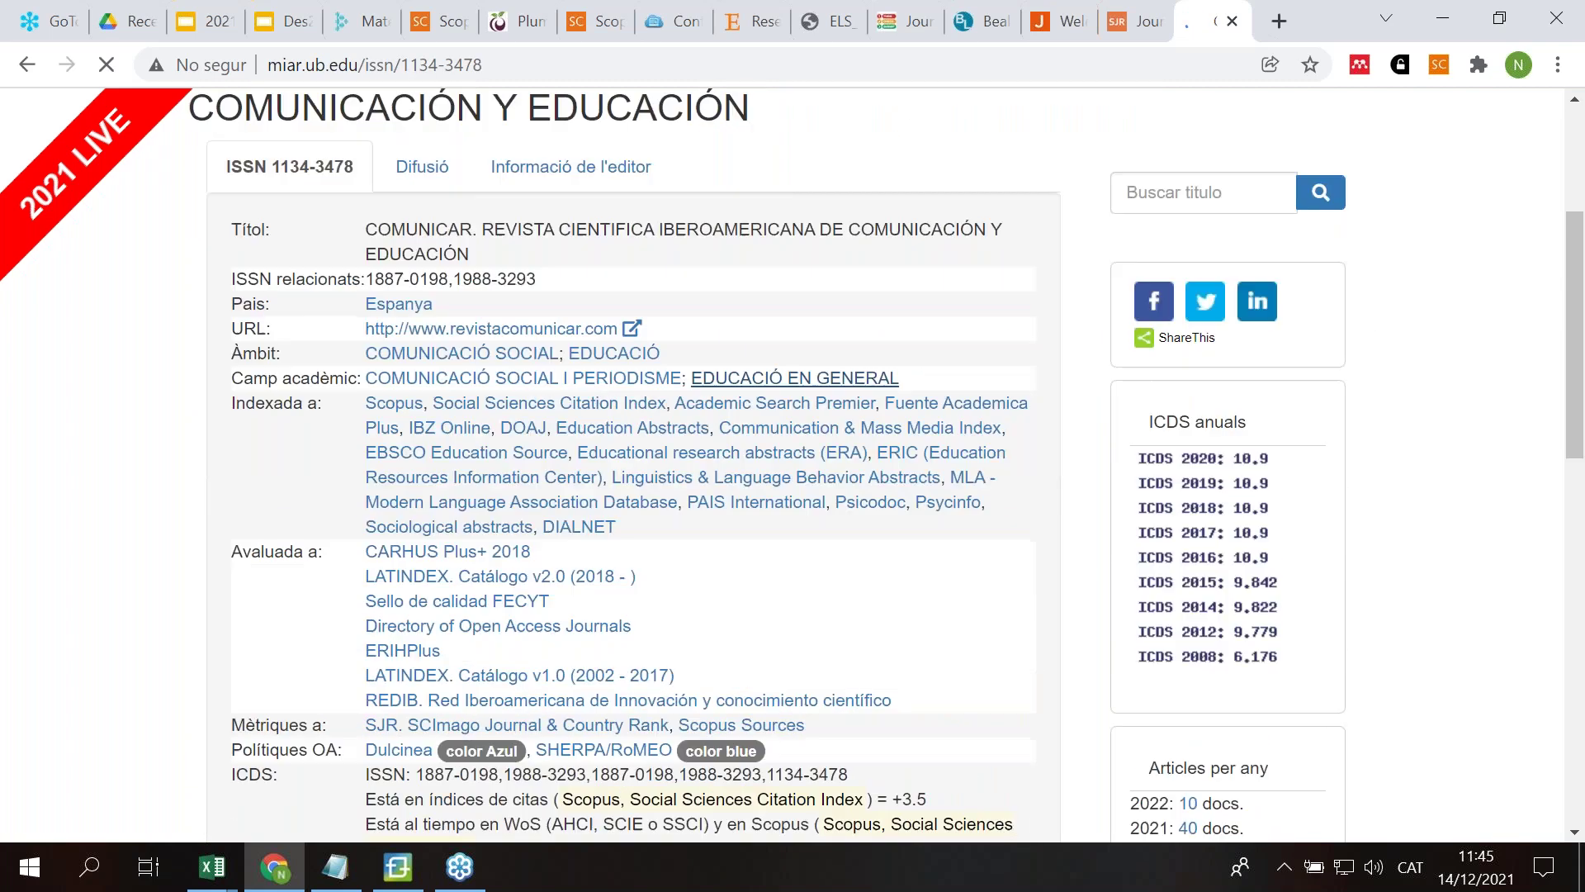
# Step: Switch the MIAR site to Spanish and search it by title for "comunicar"
pyautogui.scroll(5, 832, 489)
pyautogui.click(1213, 233)
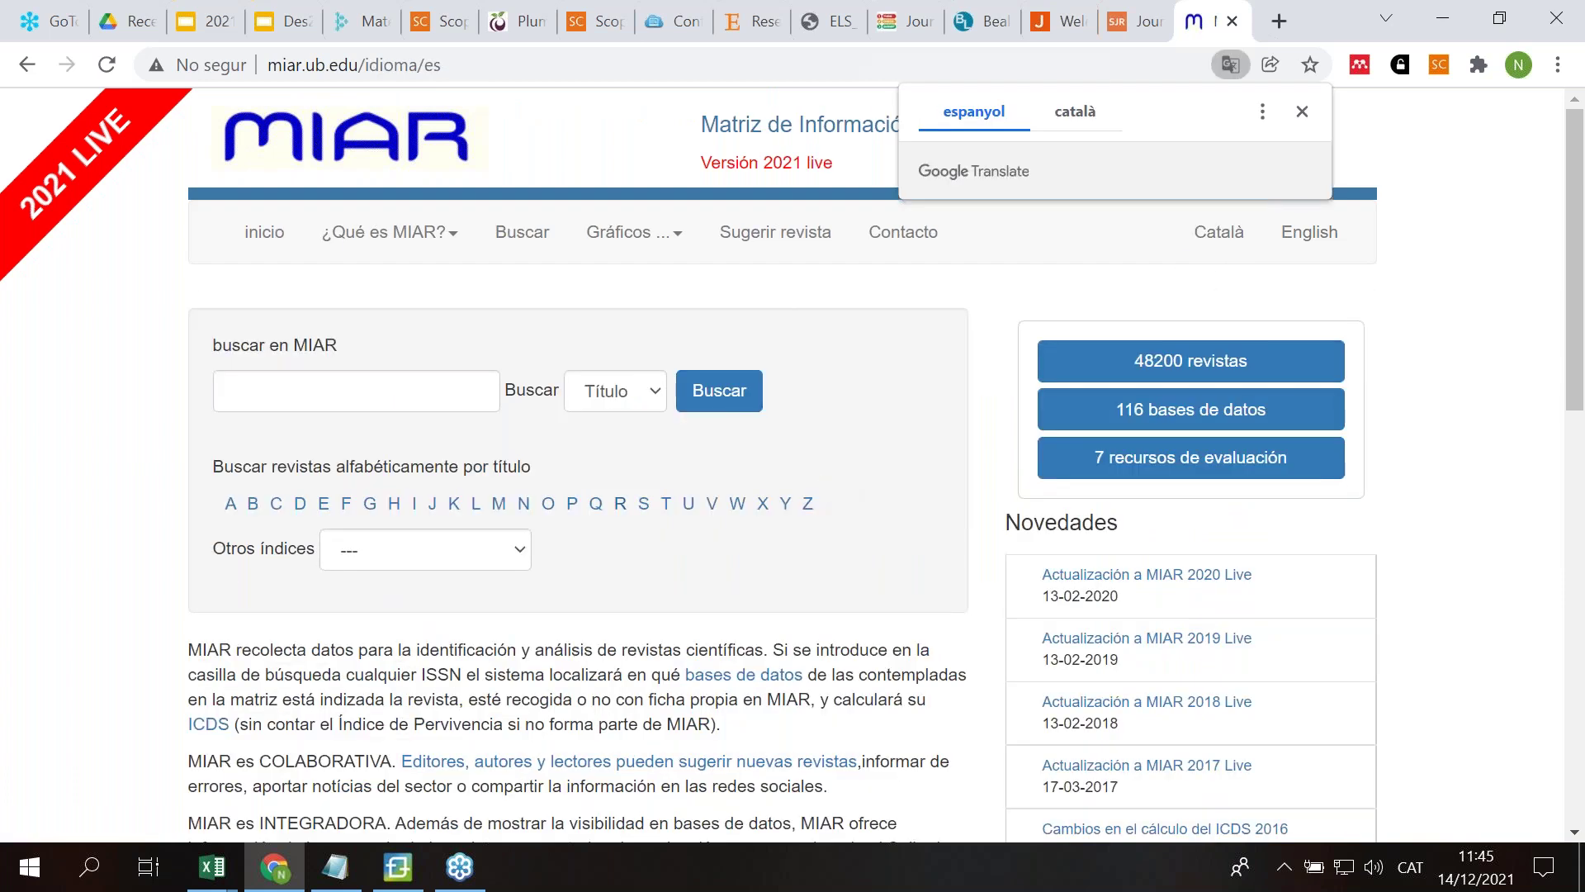
pyautogui.click(404, 401)
pyautogui.write('comunicar')
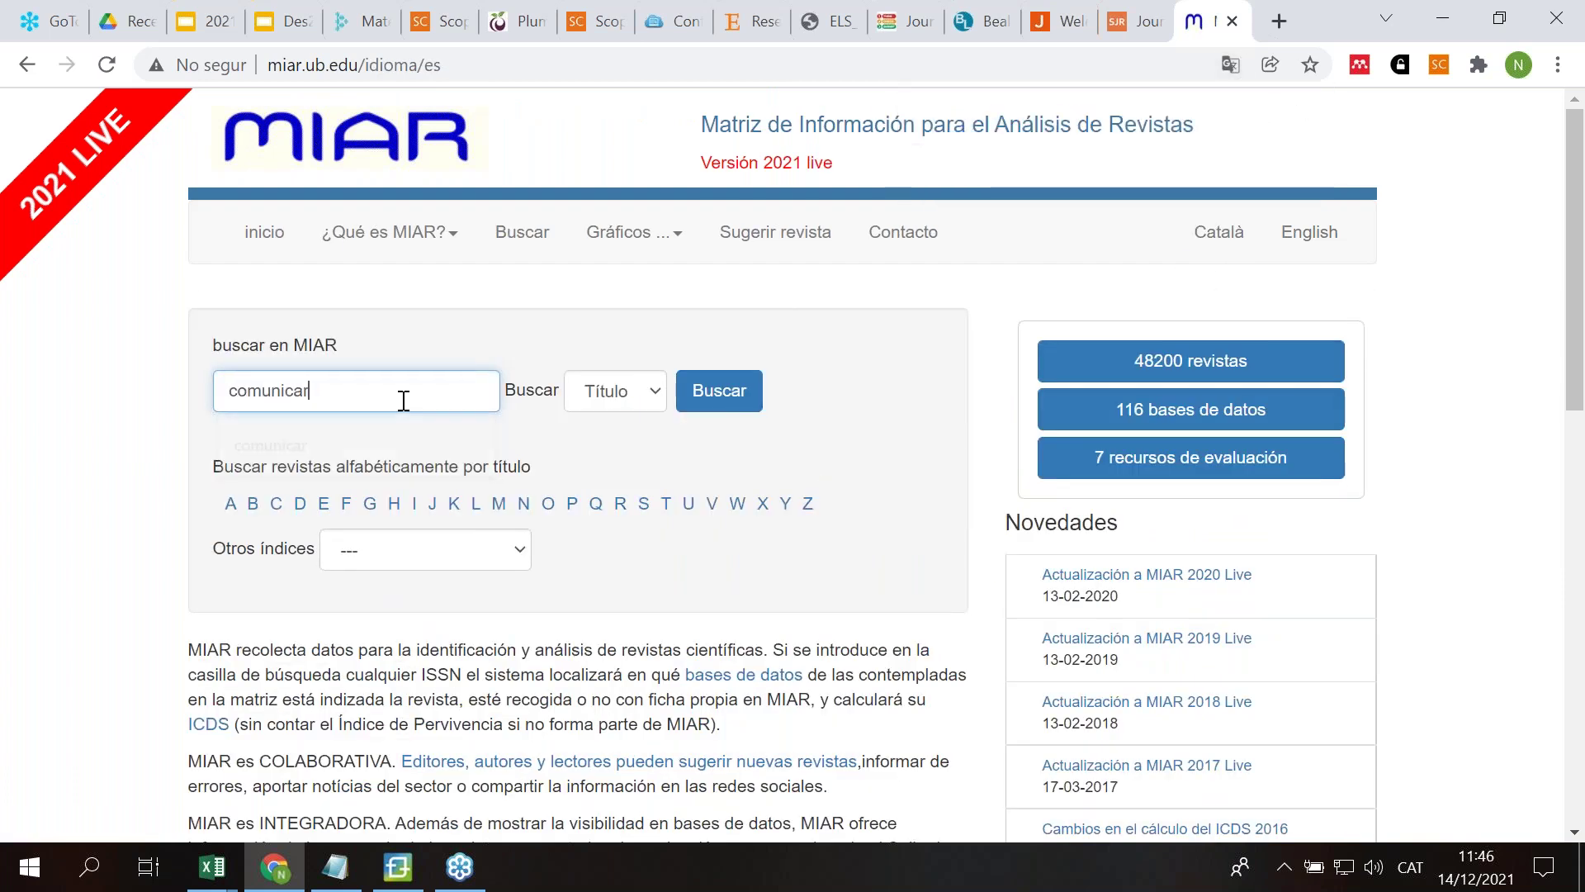
pyautogui.press('Return')
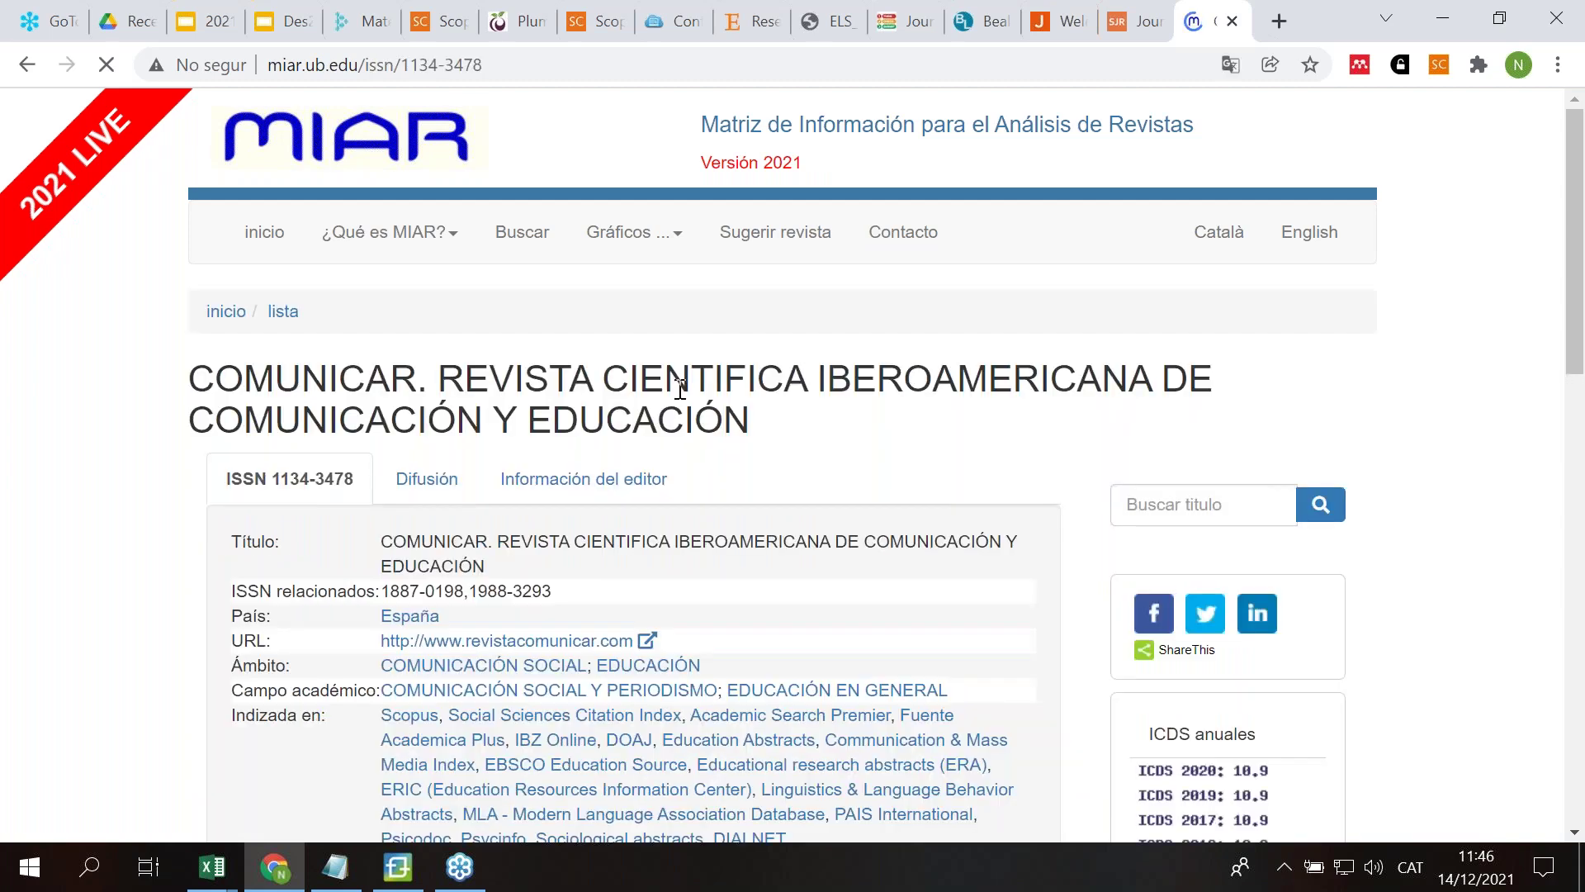
# Step: Review the Comunicar journal's "Indizada en" and "Evaluada en" entries, its metrics and its ICDS calculation
pyautogui.scroll(-6, 680, 388)
pyautogui.moveTo(235, 220); pyautogui.dragTo(327, 217)
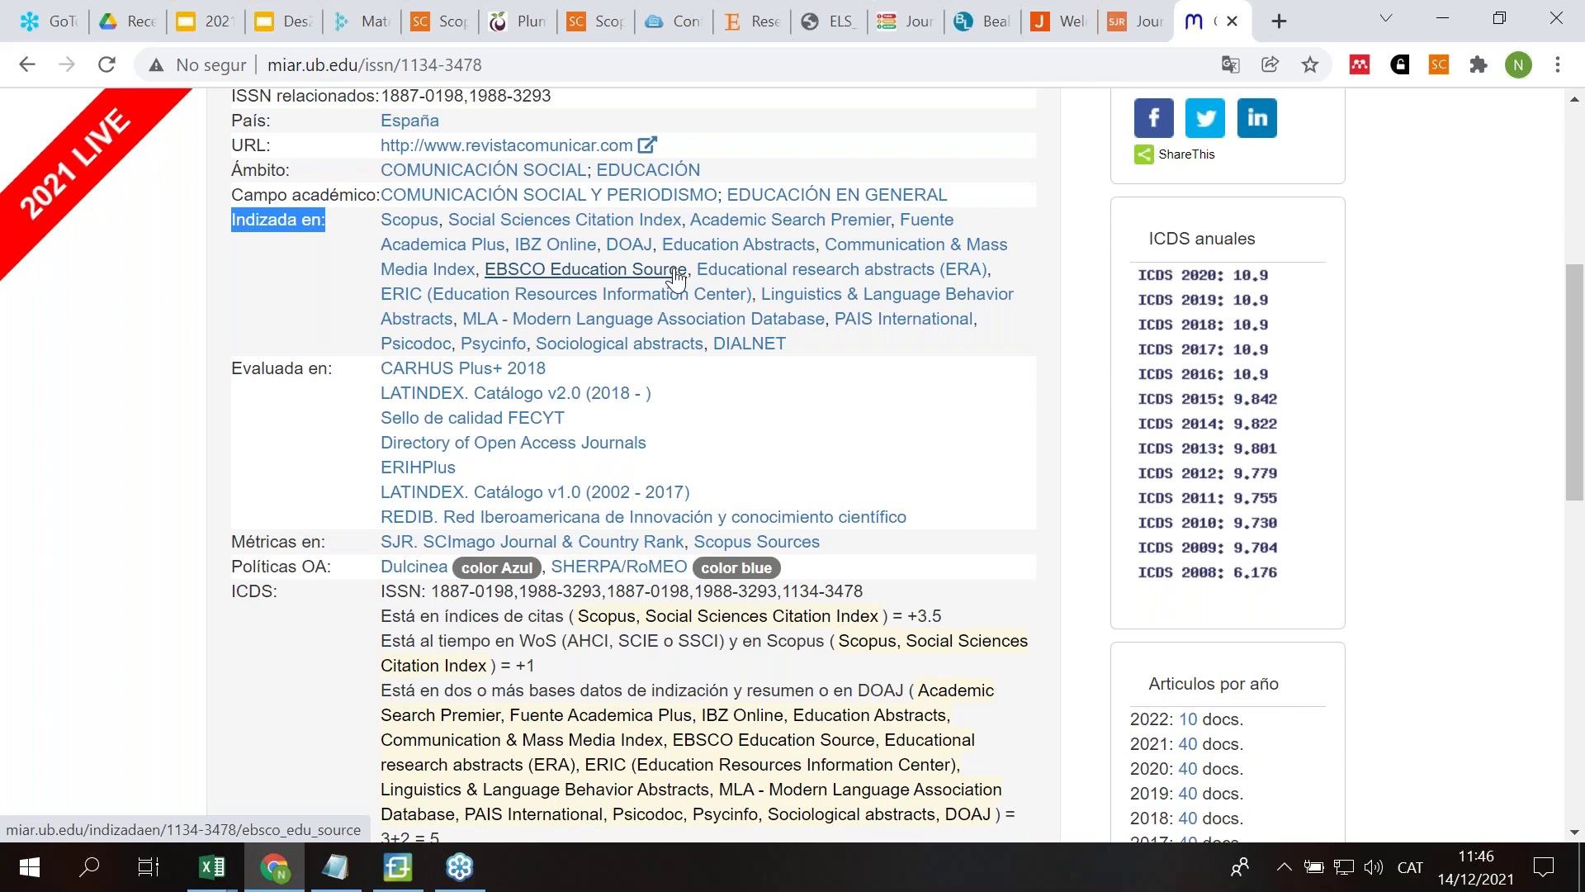
pyautogui.moveTo(234, 372); pyautogui.dragTo(346, 369)
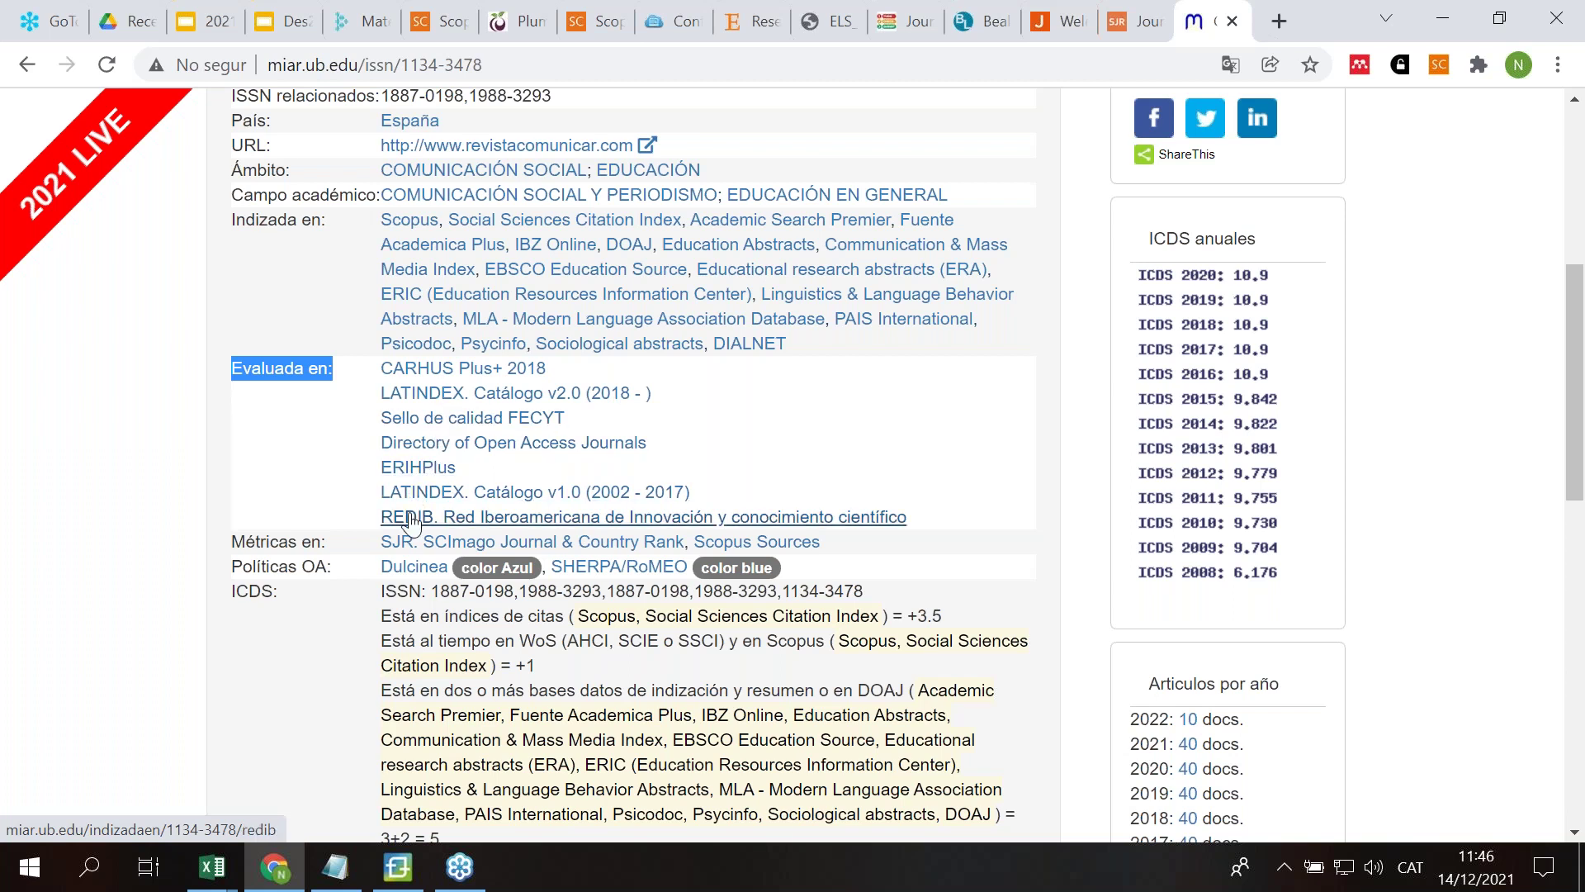
pyautogui.scroll(-1, 890, 421)
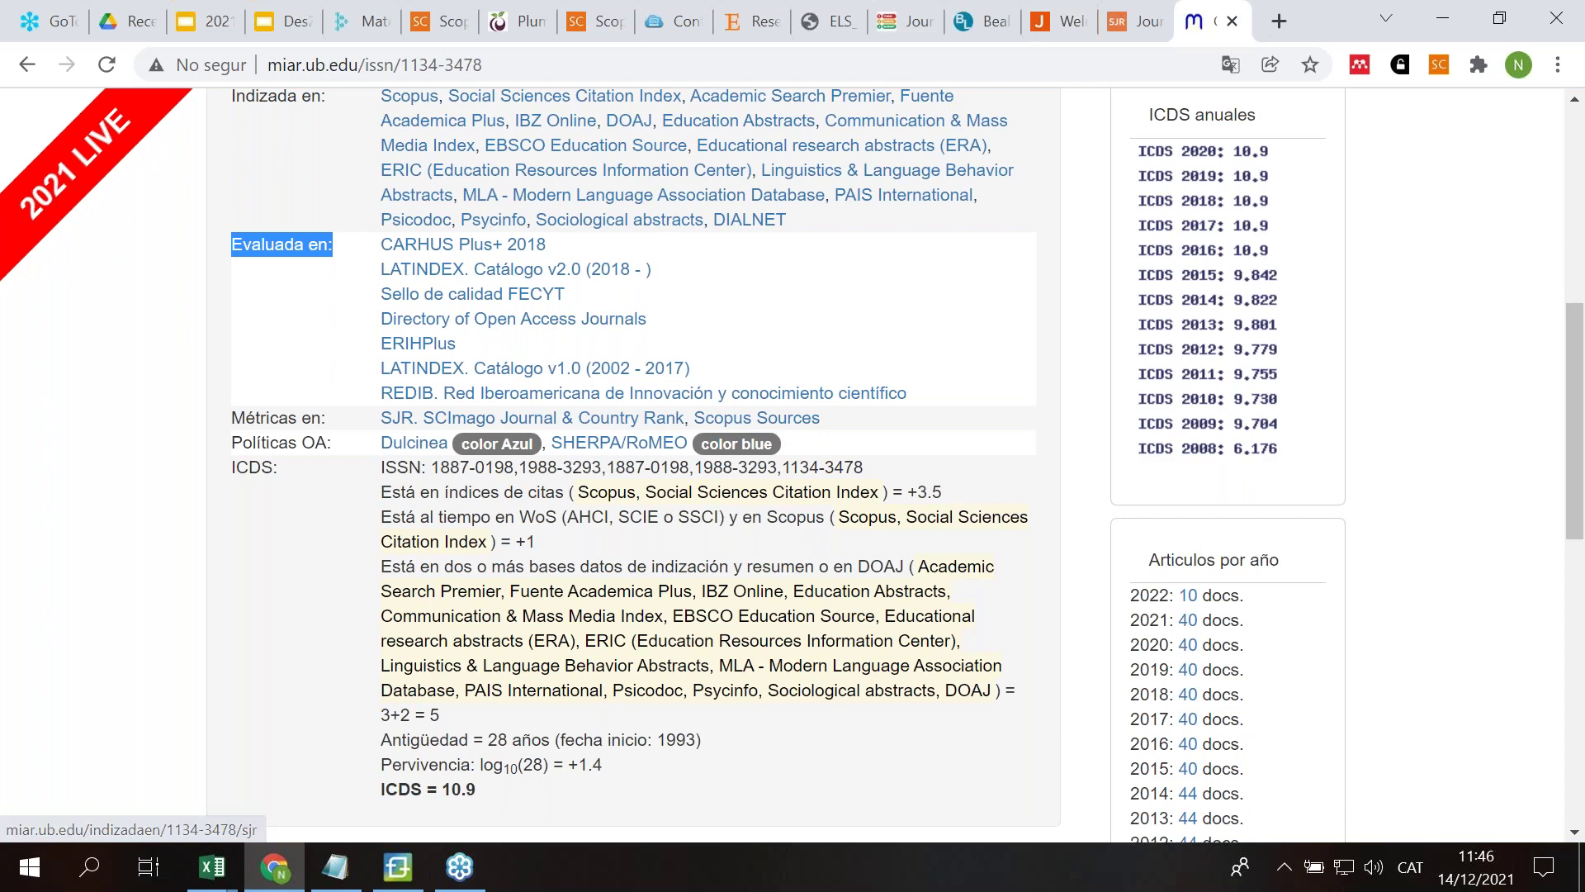
pyautogui.scroll(-4, 942, 472)
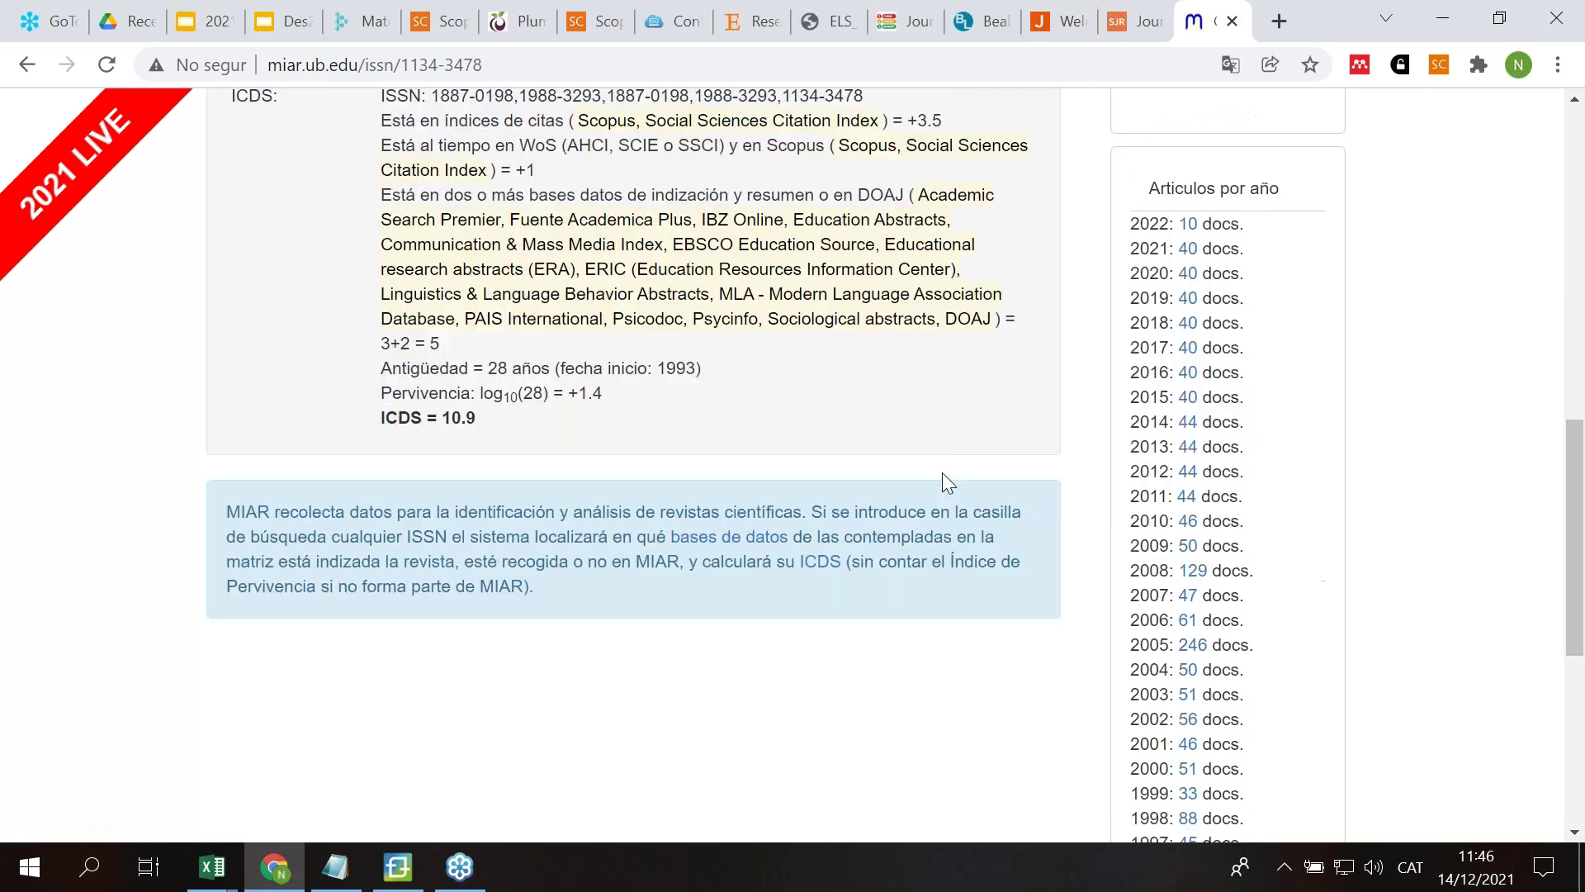
pyautogui.scroll(4, 943, 472)
pyautogui.scroll(7, 943, 481)
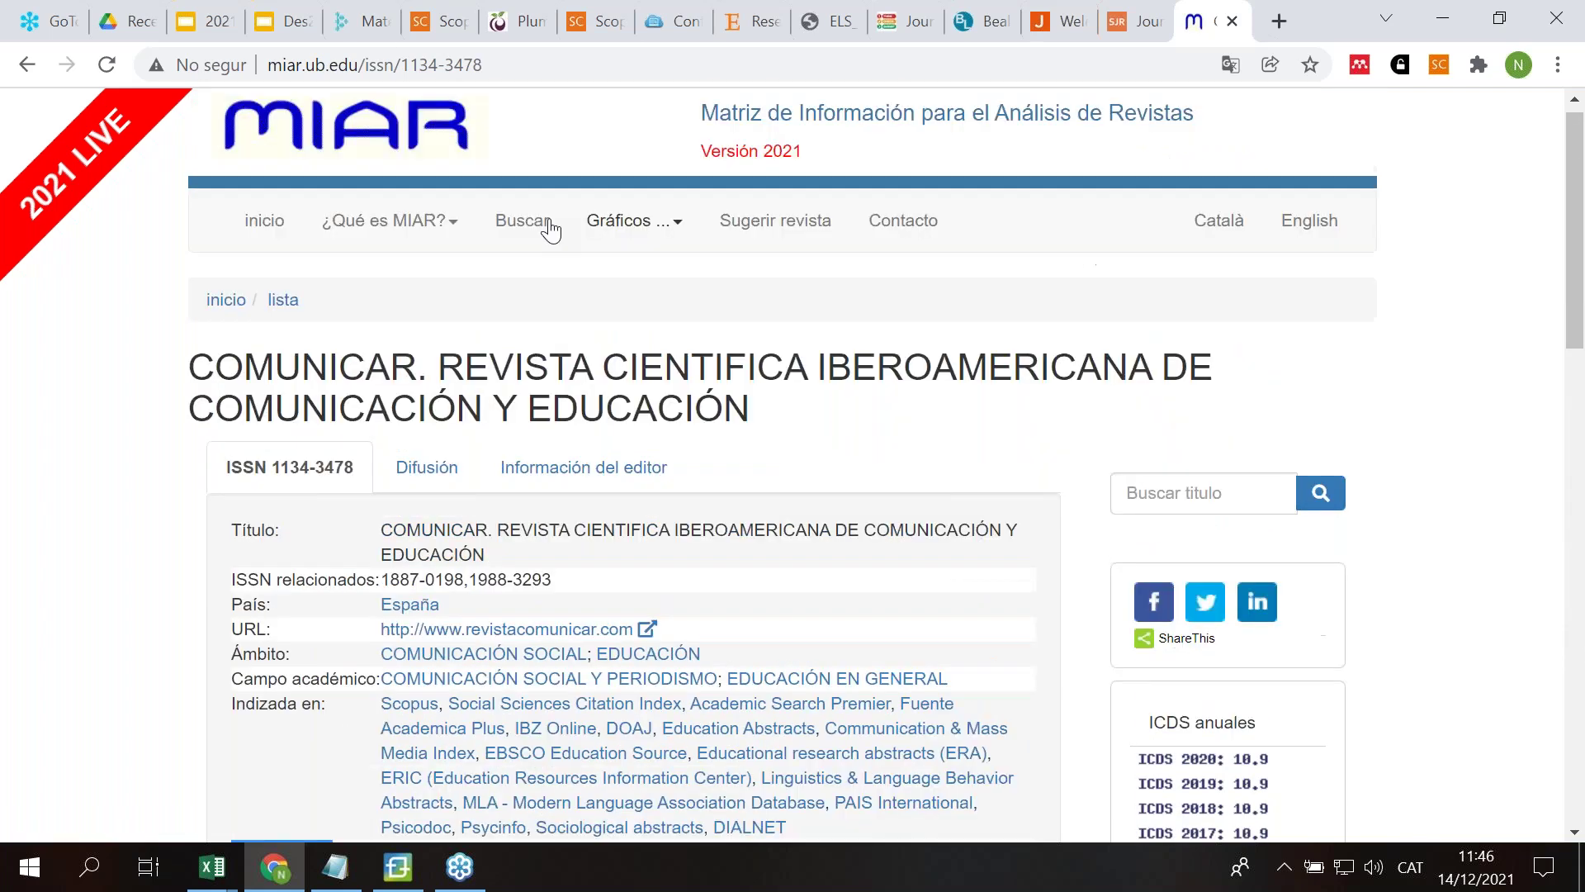
# Step: Return to the MIAR search page and select its web address, then select the address of the Beall's List site
pyautogui.click(548, 231)
pyautogui.click(497, 66)
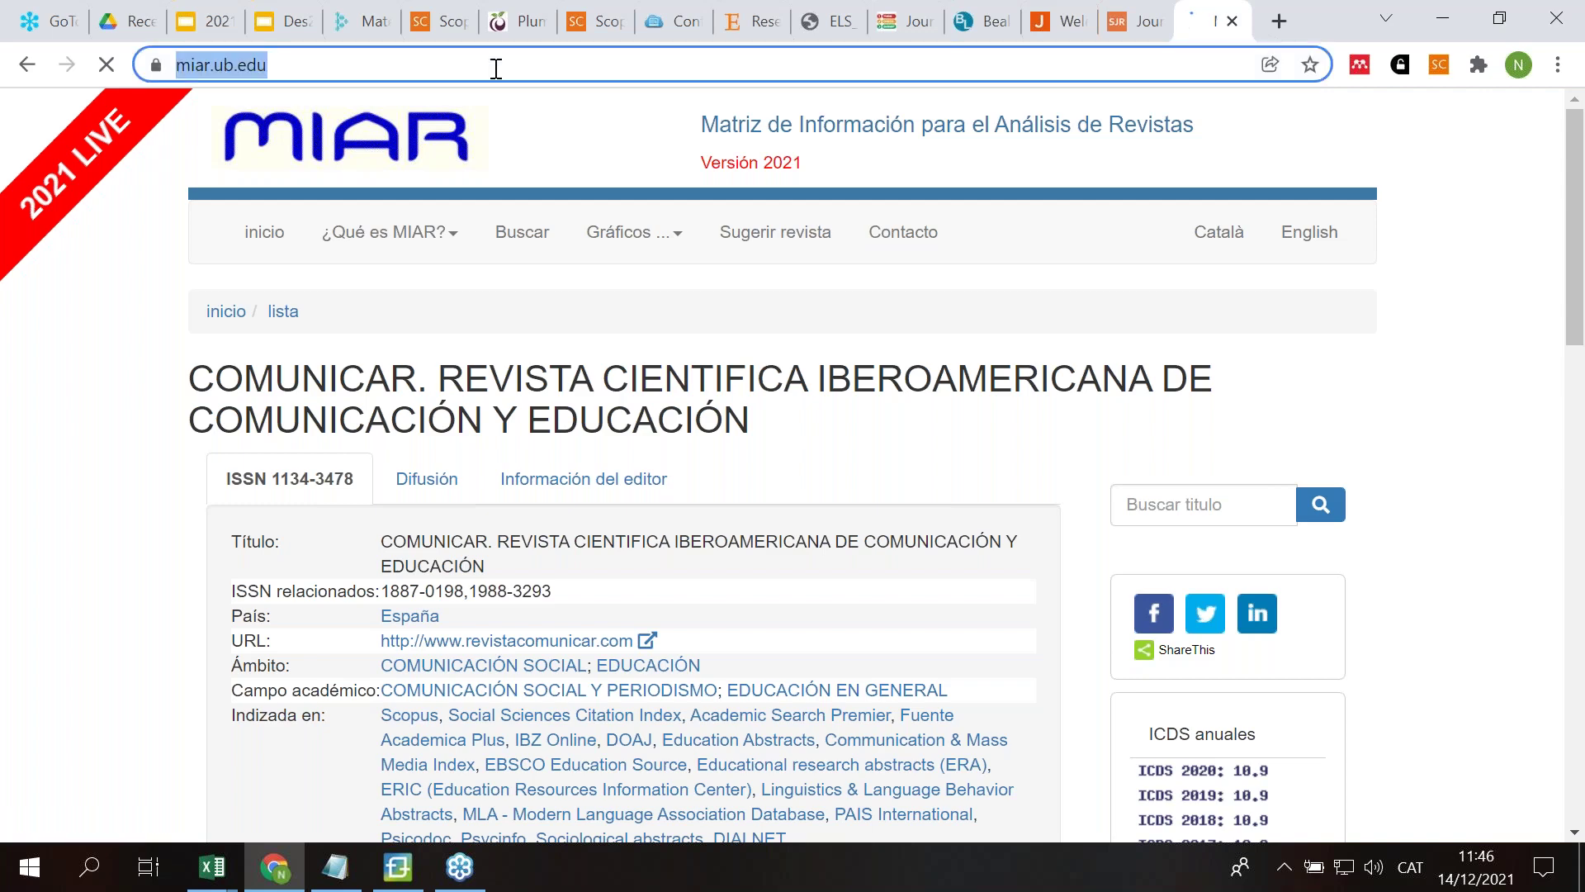
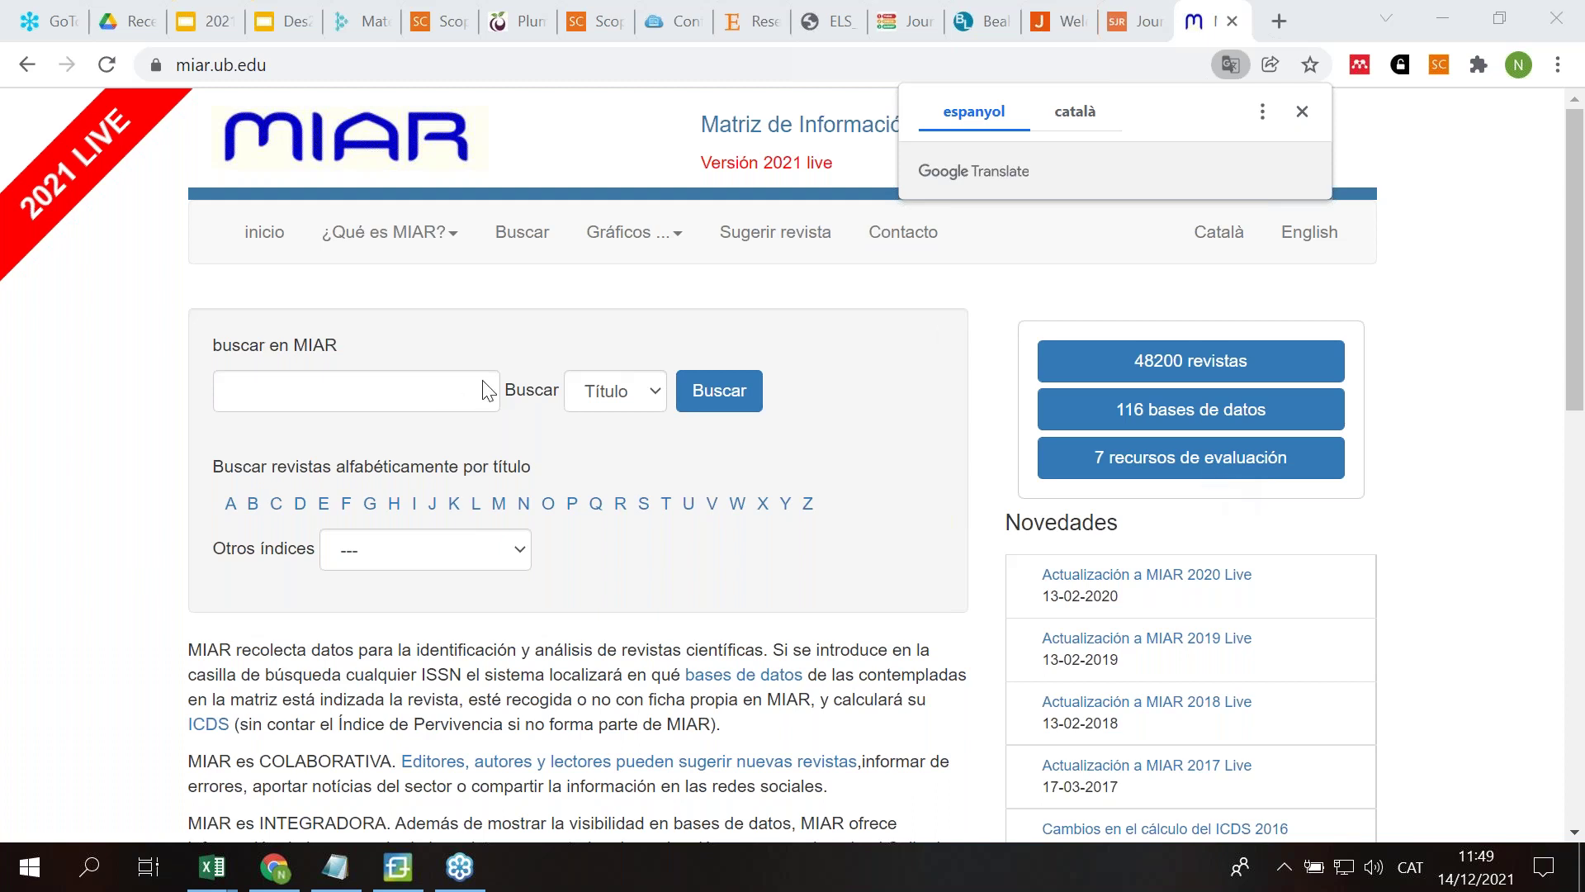
pyautogui.click(964, 24)
pyautogui.click(458, 65)
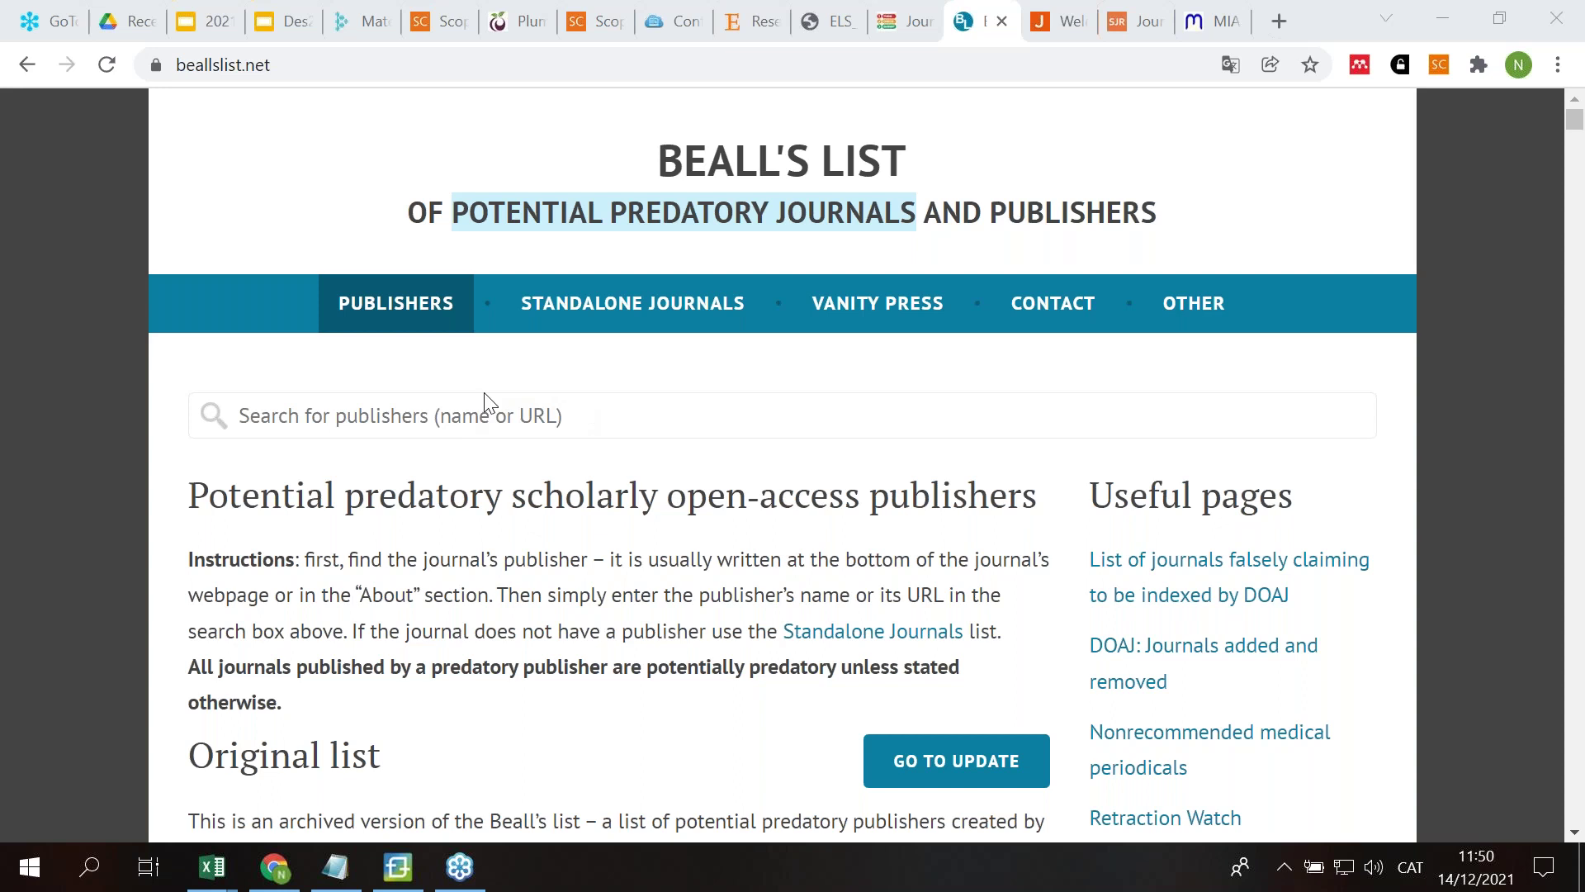
# Step: Go back to MIAR and search by title for "comunicar" to reopen the journal's record
pyautogui.click(1216, 25)
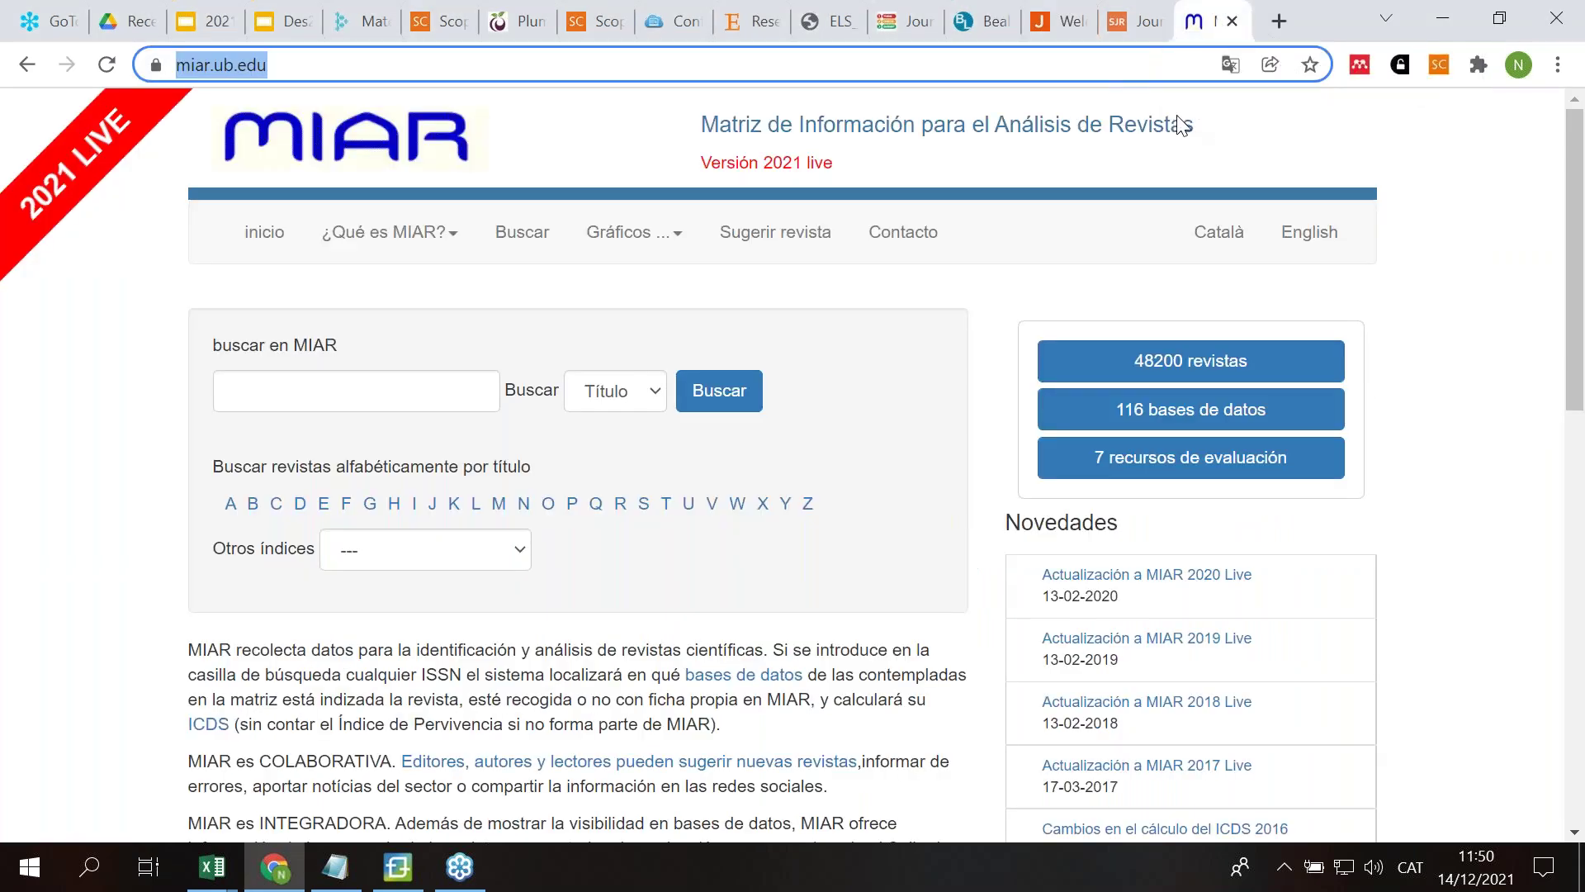
pyautogui.click(244, 403)
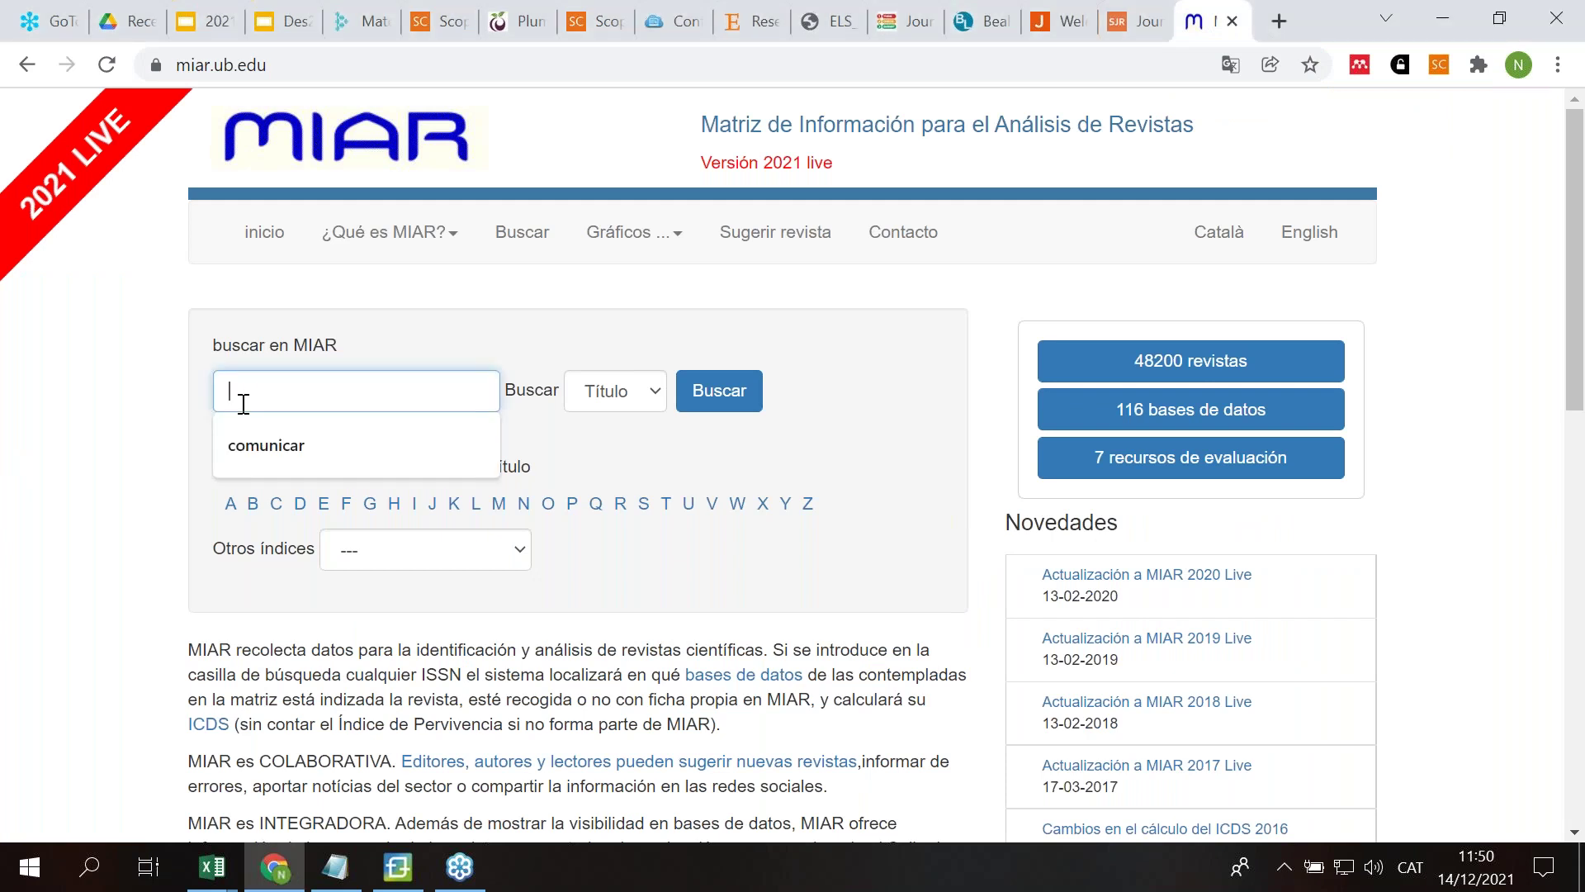
pyautogui.click(351, 445)
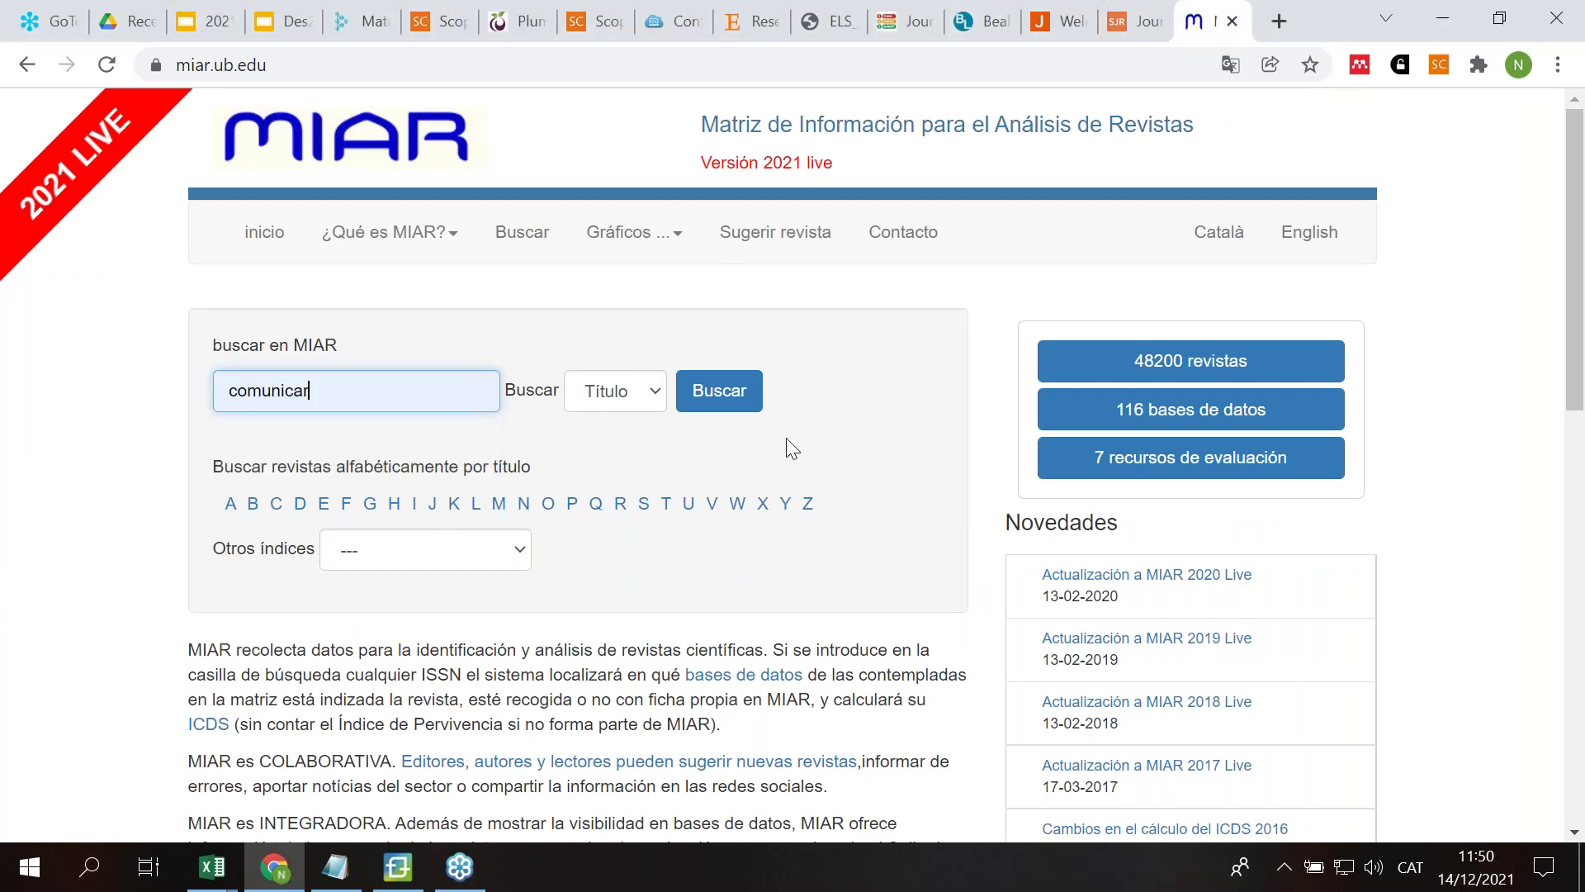
pyautogui.click(719, 396)
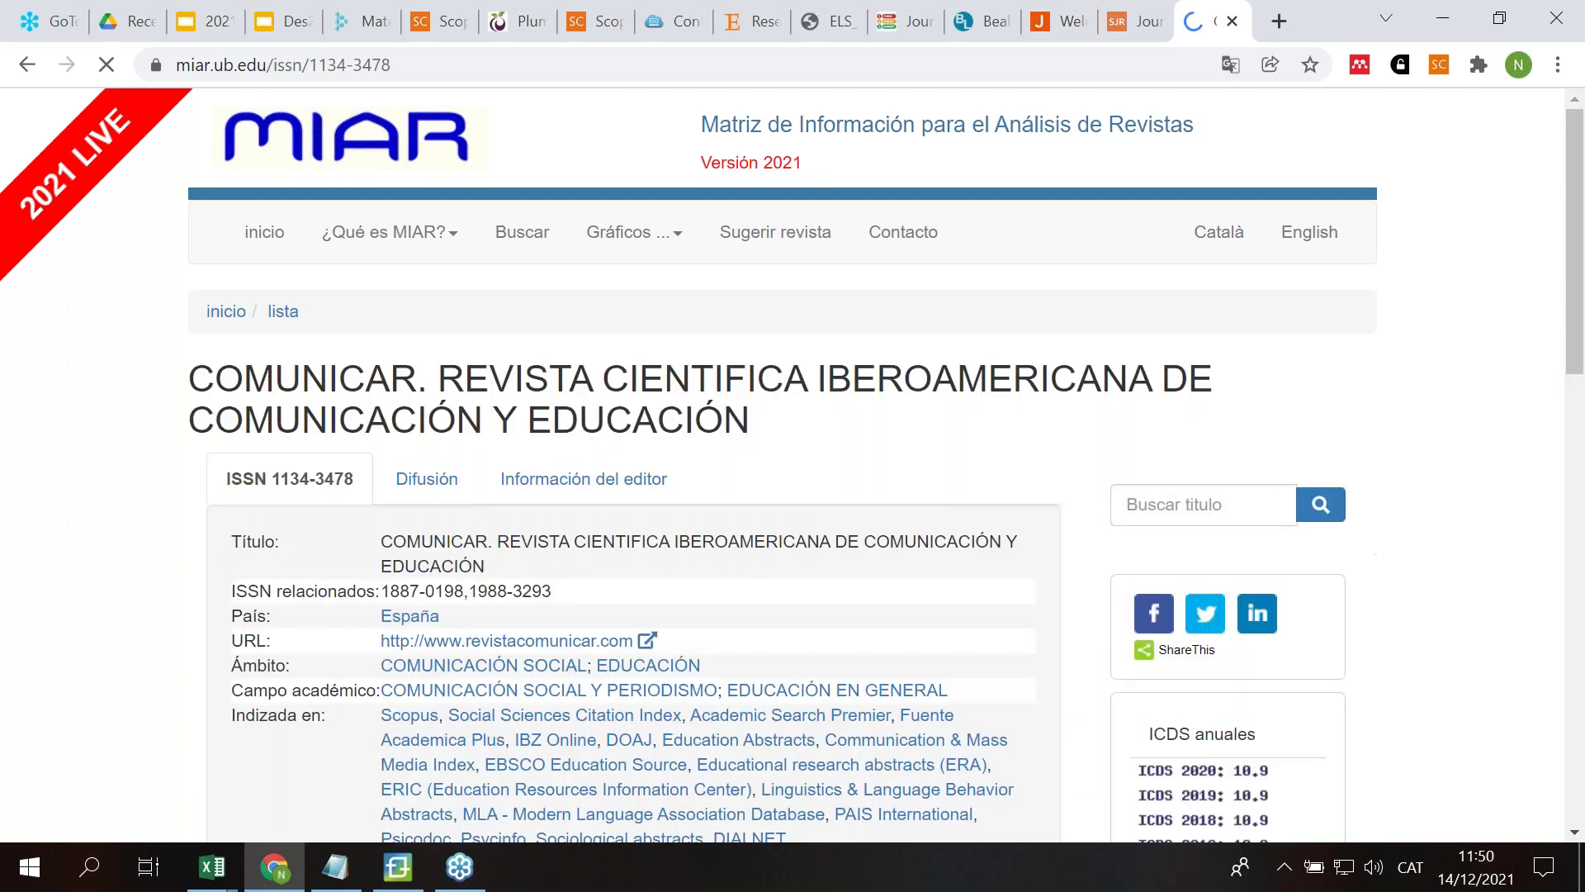
# Step: Examine the Comunicar record's indexing databases, evaluation sources and yearly ICDS values
pyautogui.scroll(-3, 489, 477)
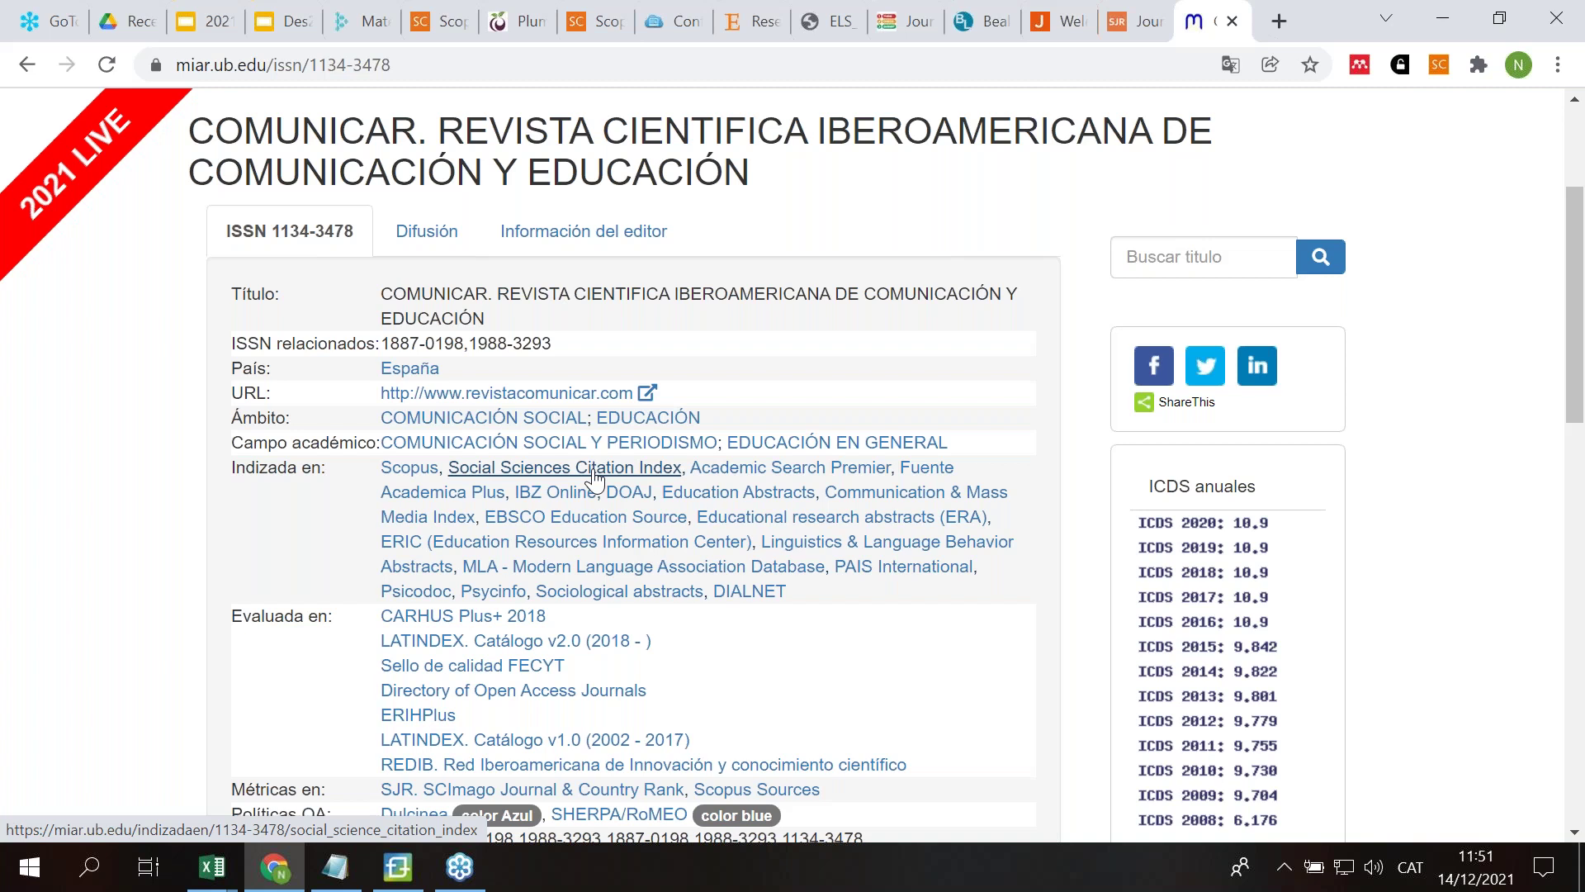
pyautogui.scroll(-3, 443, 404)
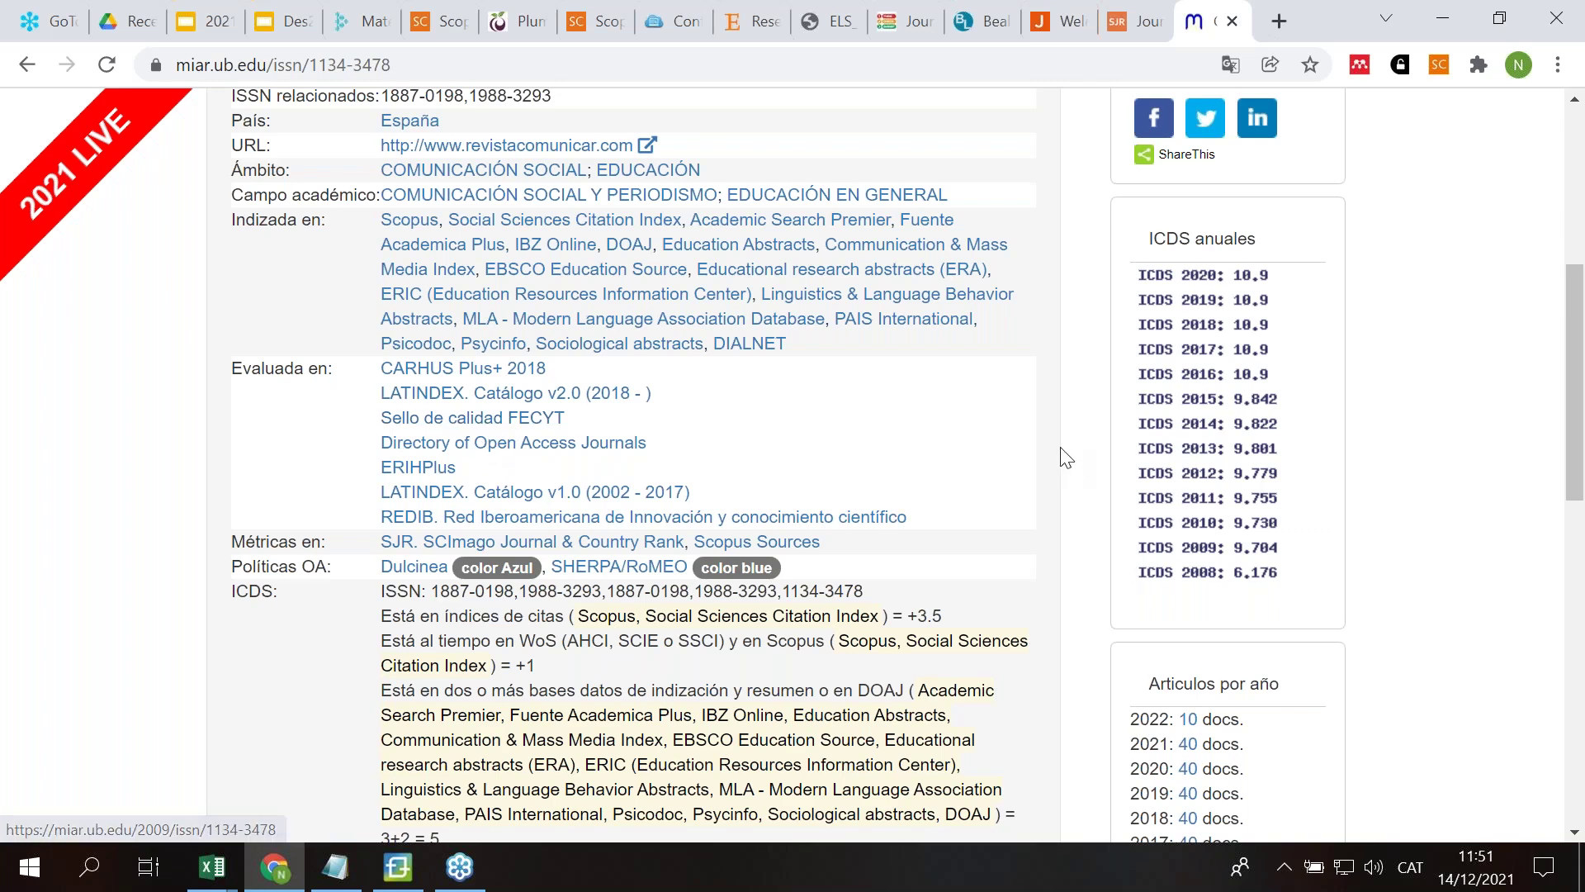
pyautogui.scroll(1, 1064, 456)
pyautogui.scroll(3, 1065, 457)
pyautogui.scroll(-2, 988, 508)
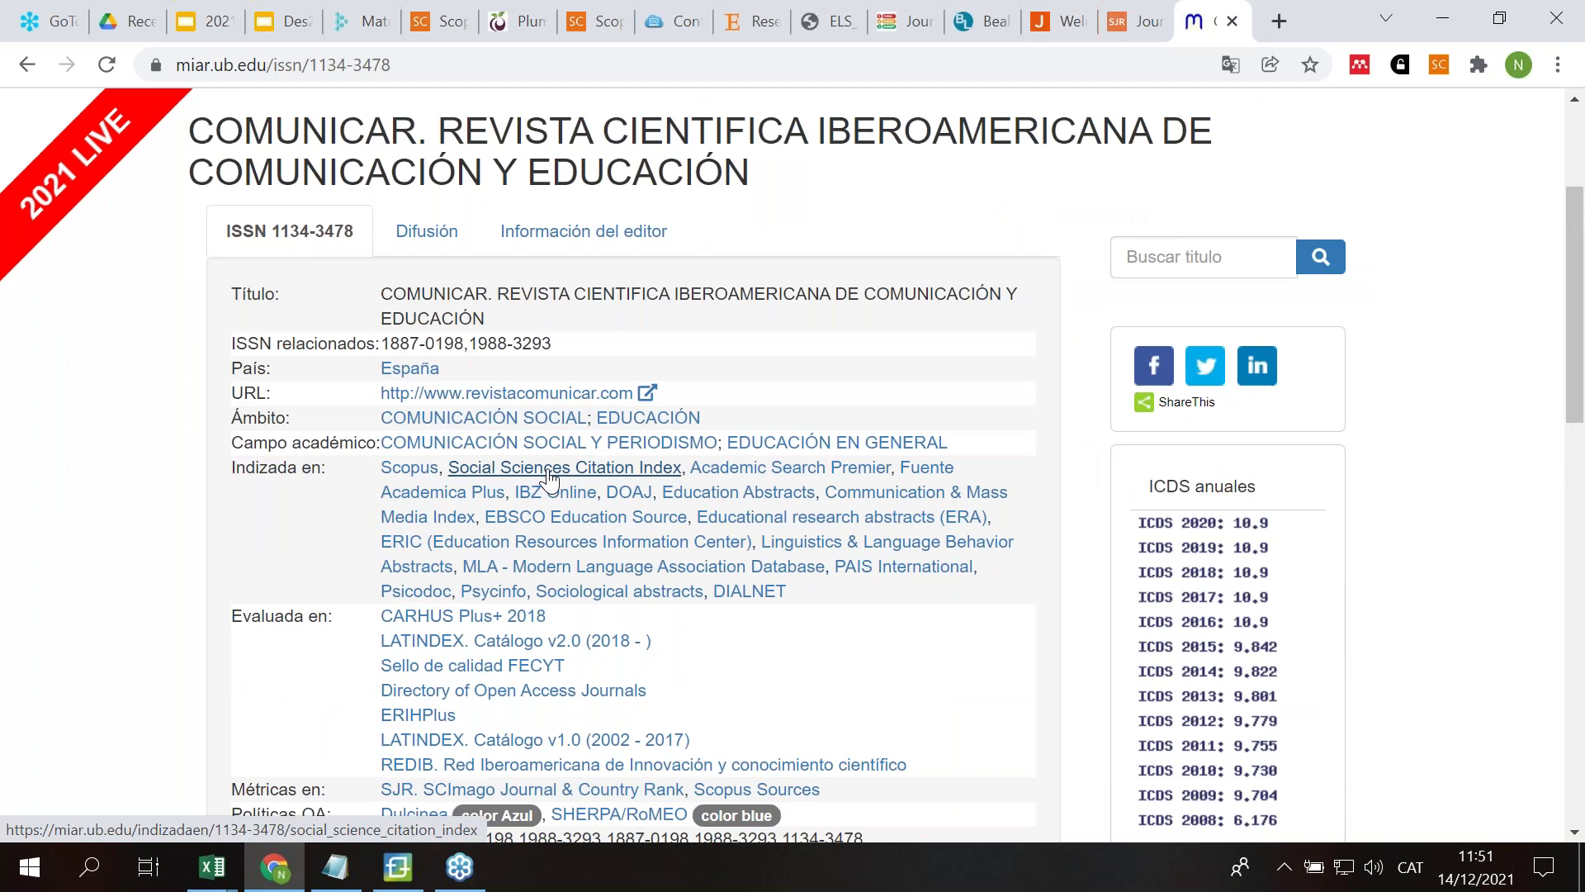
pyautogui.click(1207, 365)
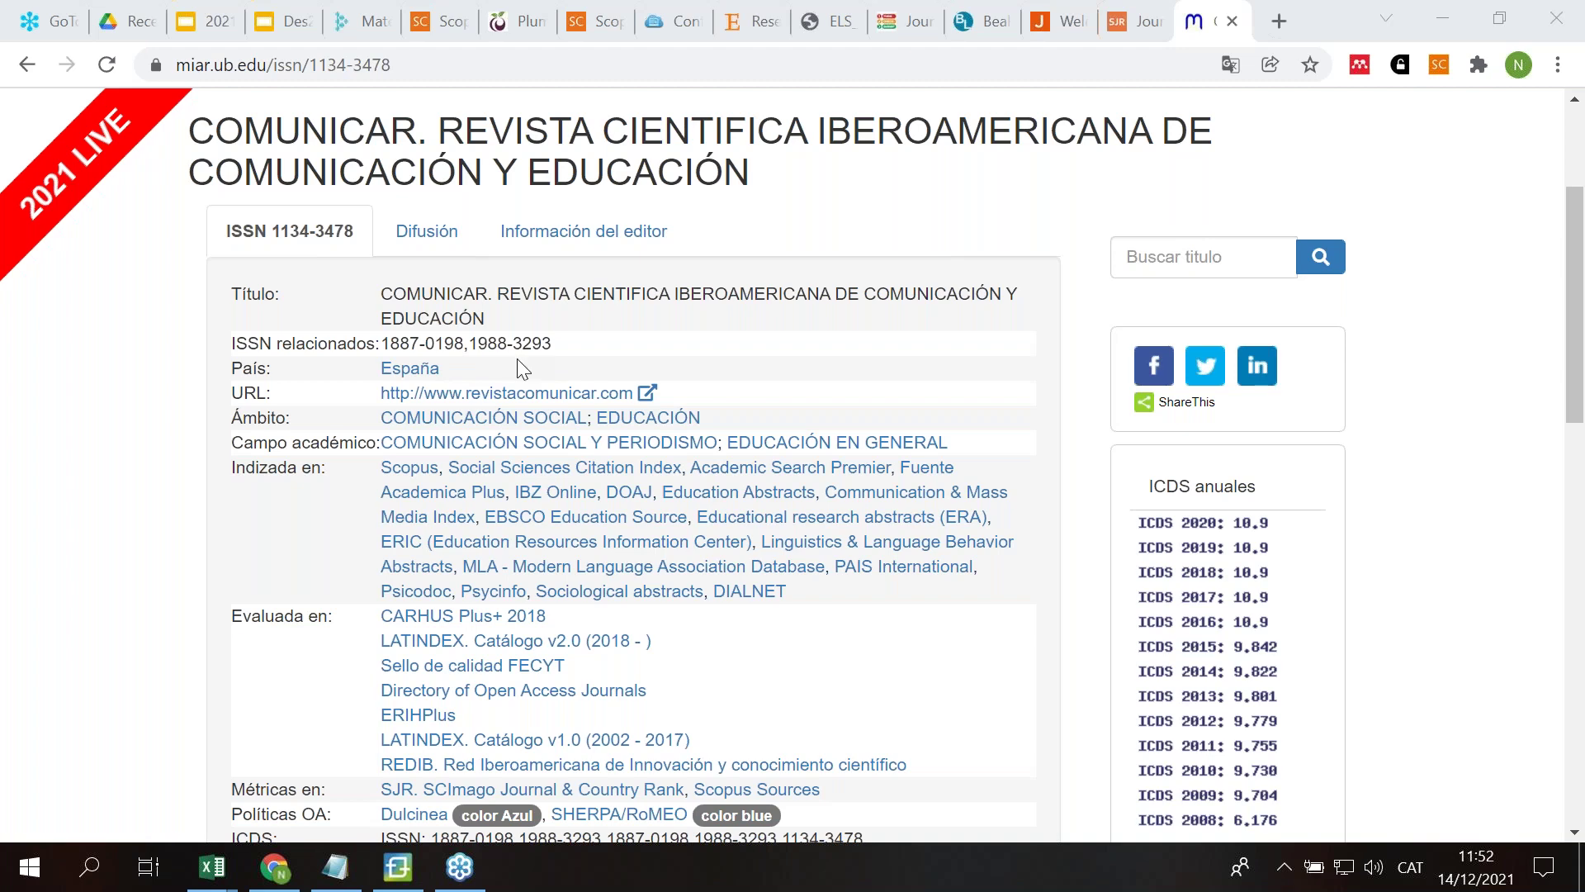
# Step: Check the last update date at the end of Beall's List of publishers, then return to the beginning of the page
pyautogui.click(982, 30)
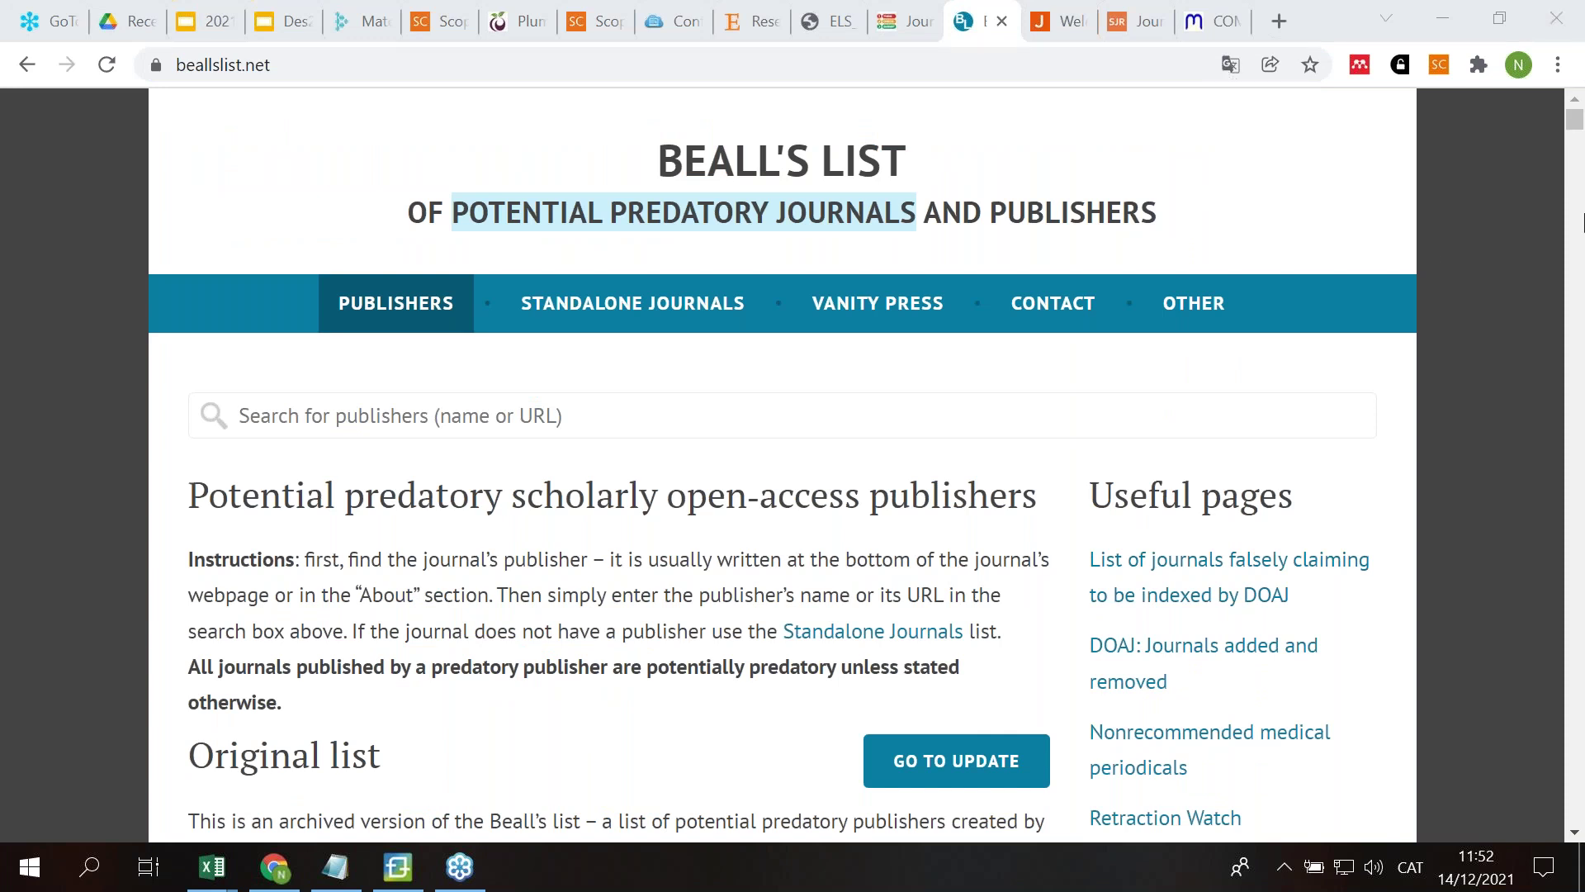
pyautogui.click(1583, 627)
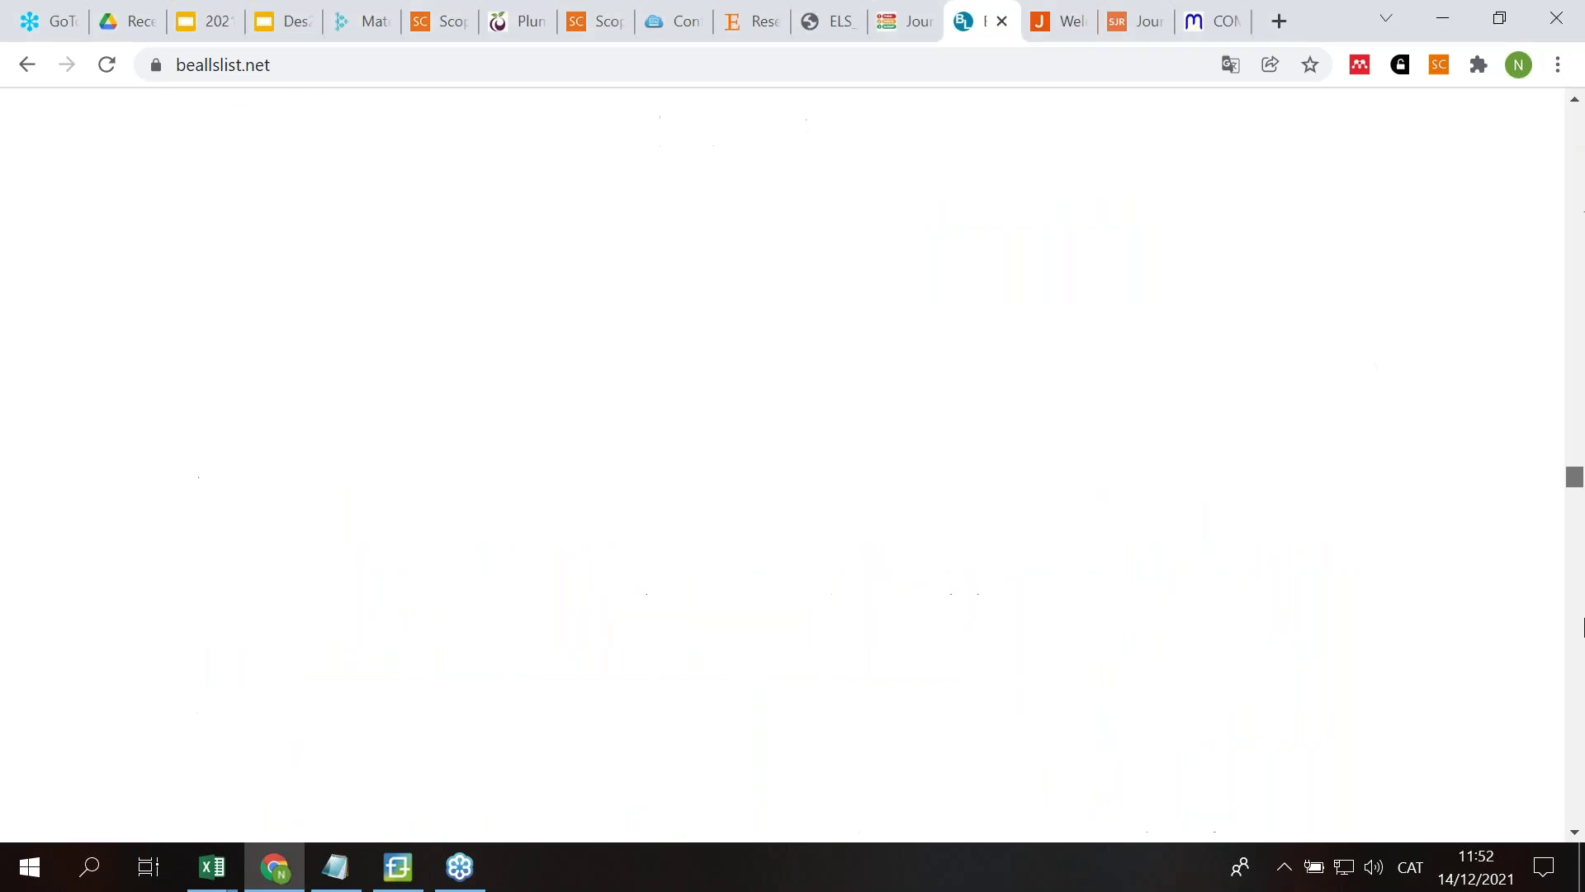
pyautogui.moveTo(1583, 627); pyautogui.dragTo(1583, 836)
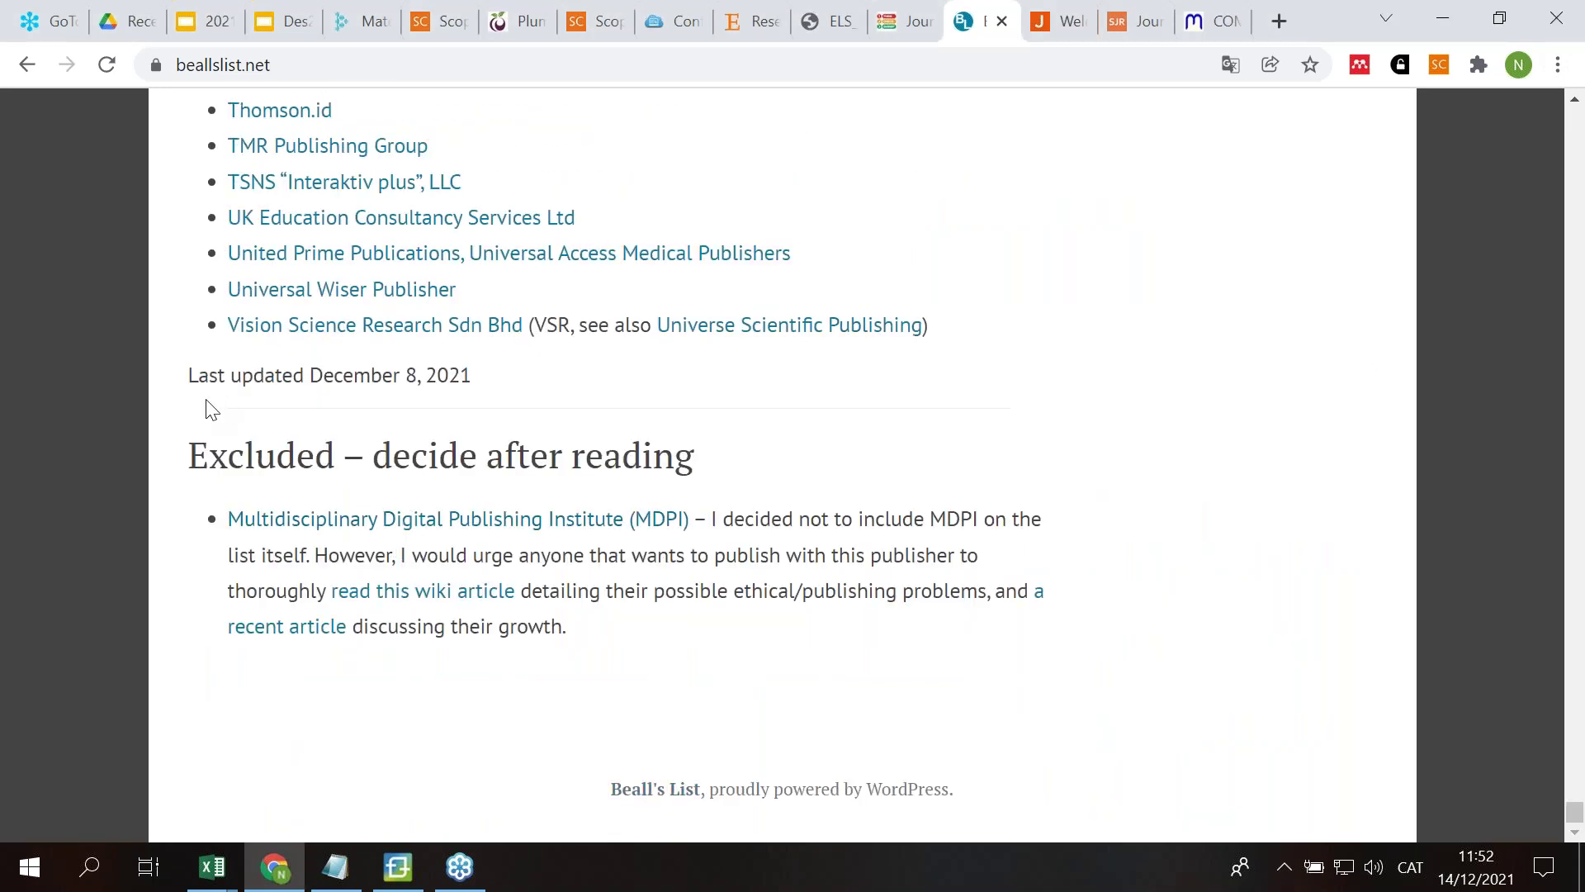
pyautogui.moveTo(193, 379); pyautogui.dragTo(474, 379)
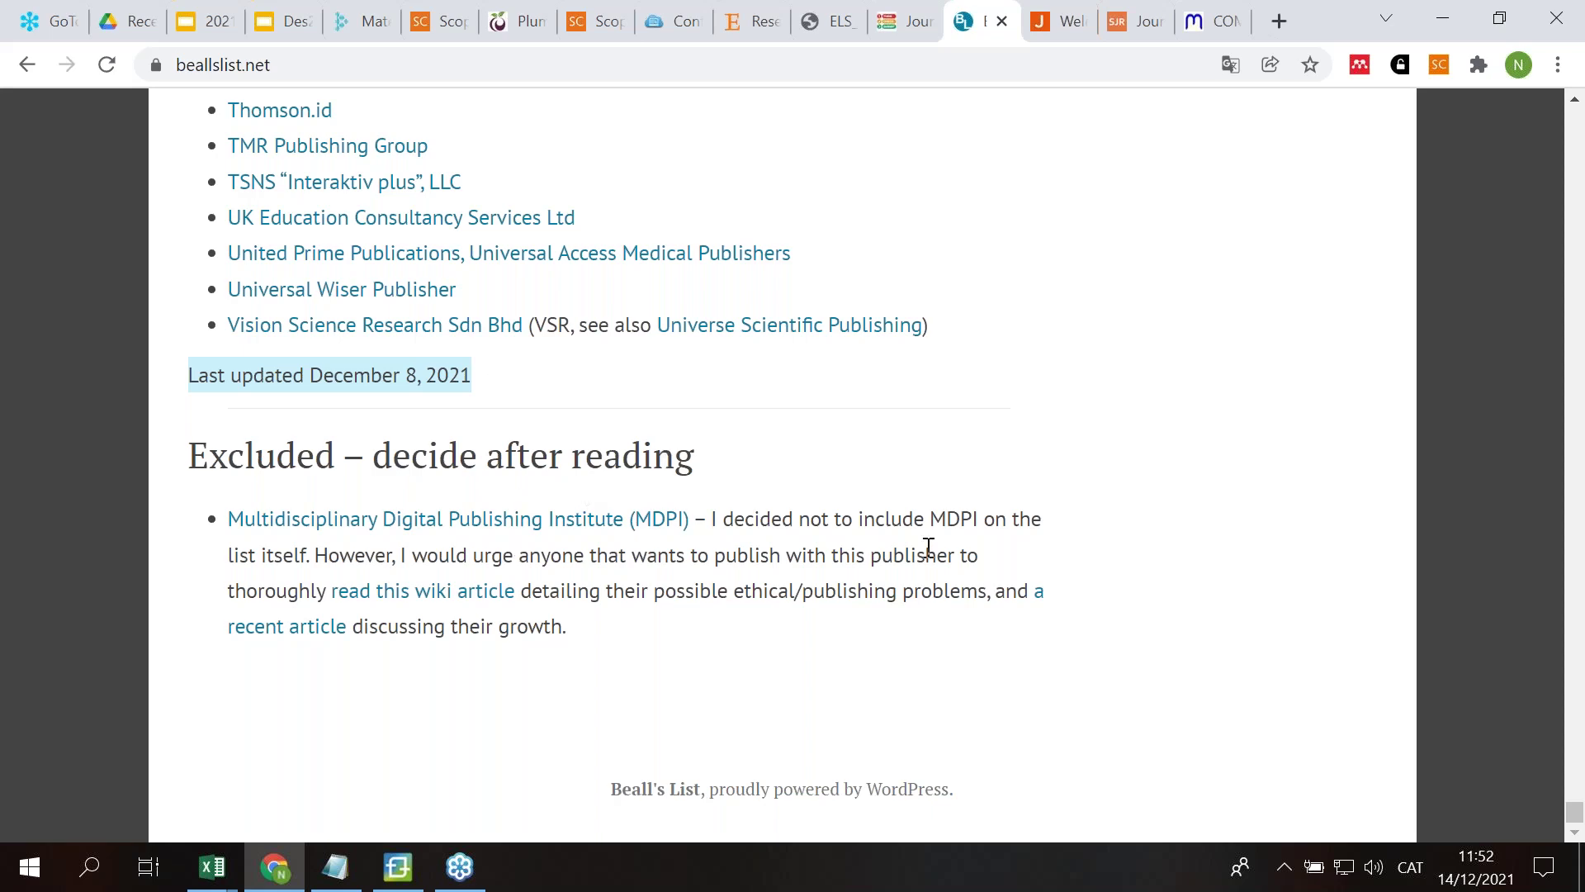
pyautogui.scroll(20, 1028, 603)
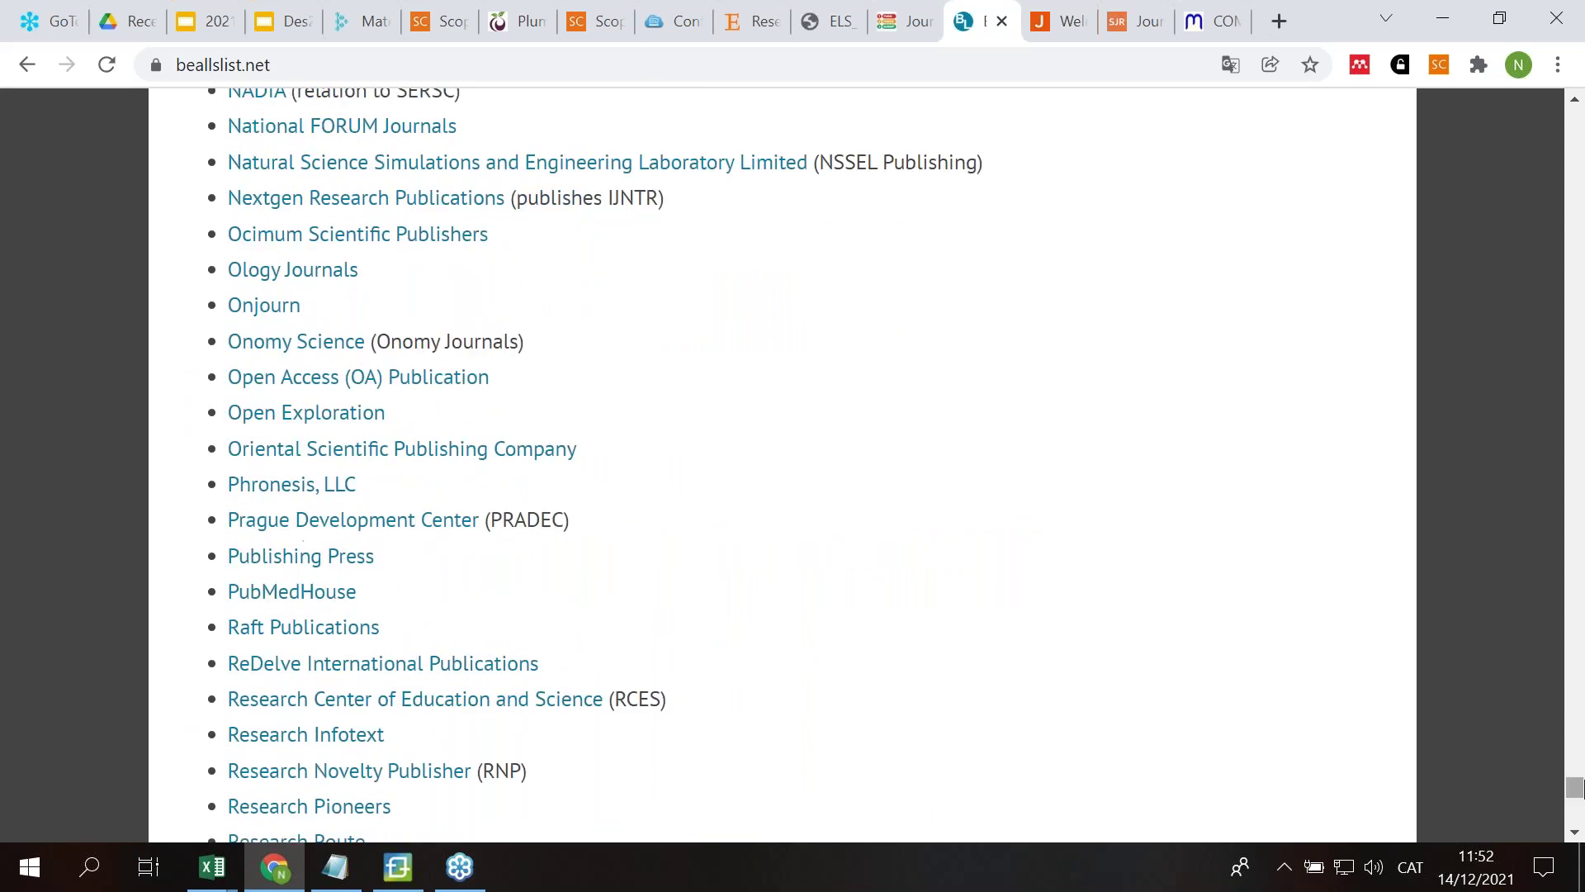
pyautogui.moveTo(1578, 788); pyautogui.dragTo(1580, 105)
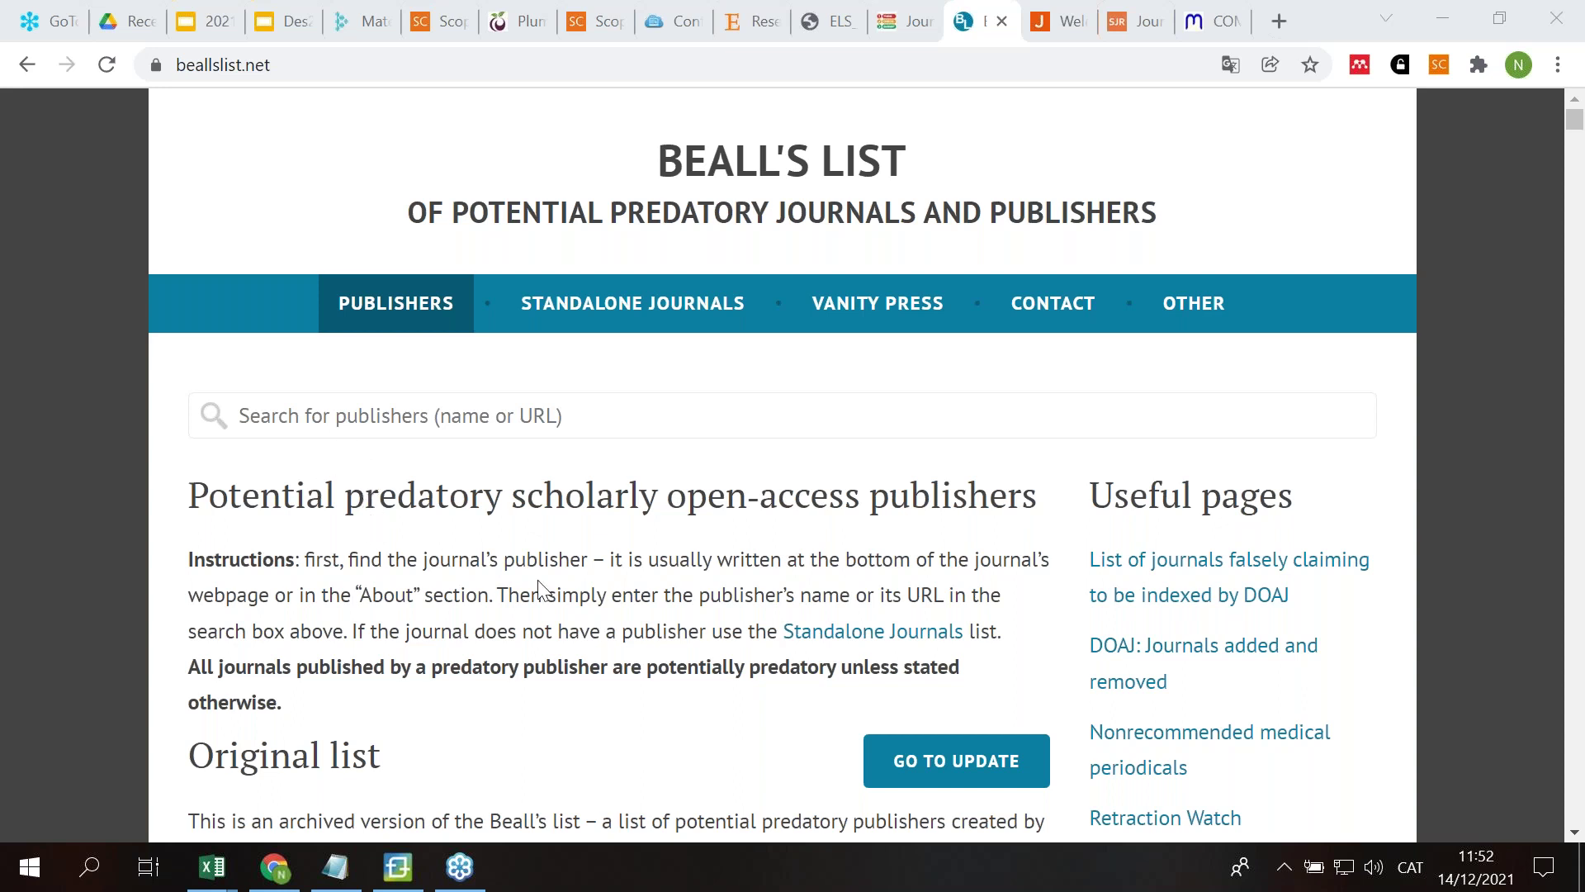
pyautogui.click(1279, 21)
pyautogui.write('http://kscien.org/predatory.php')
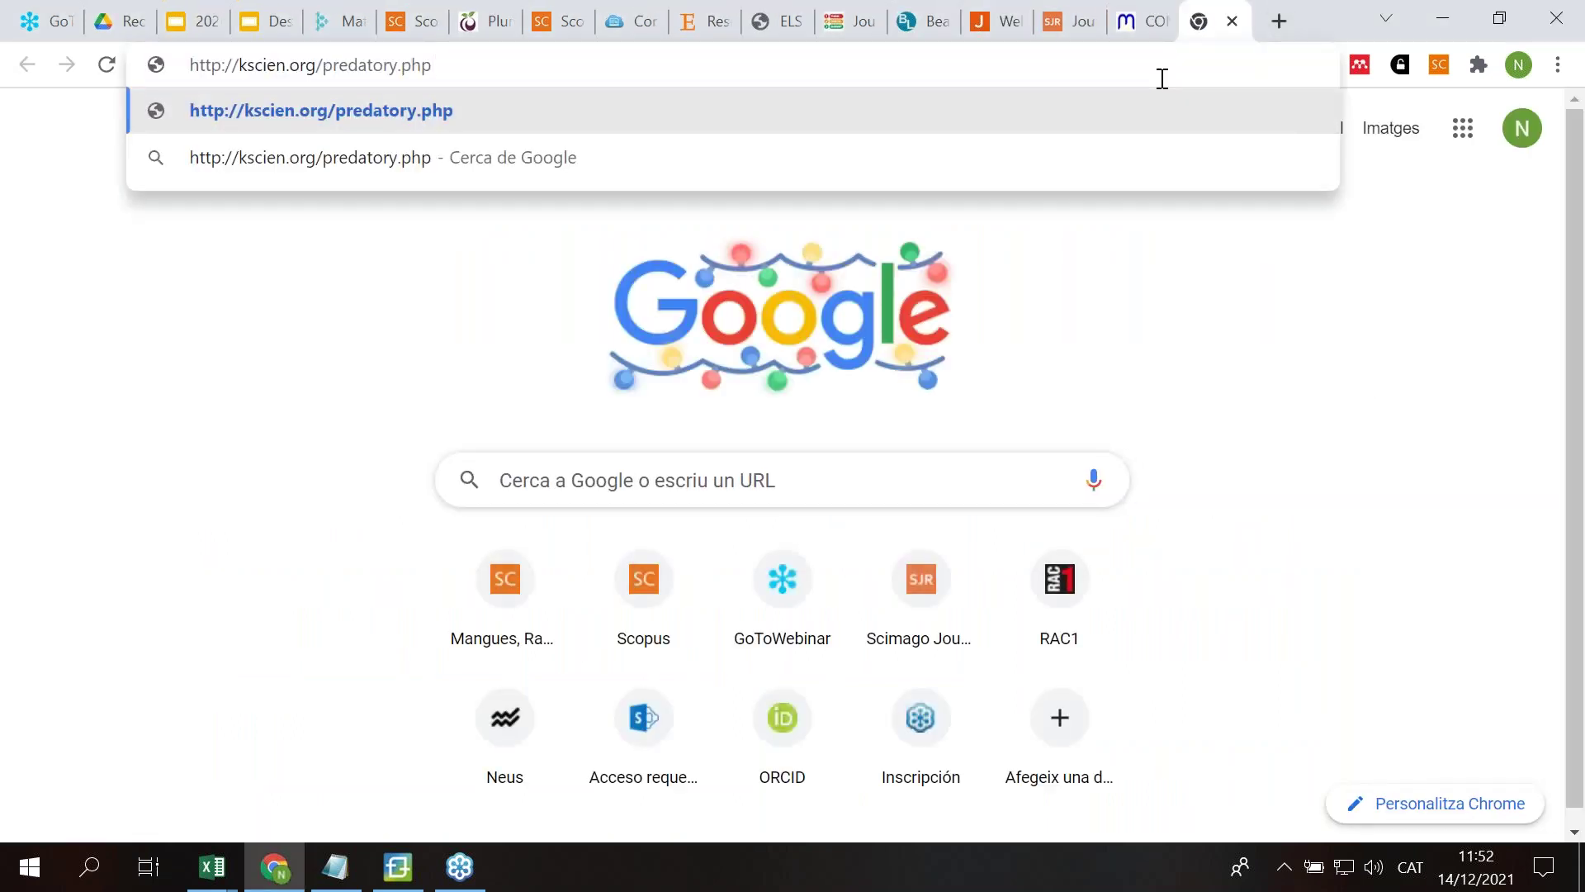
pyautogui.press('Return')
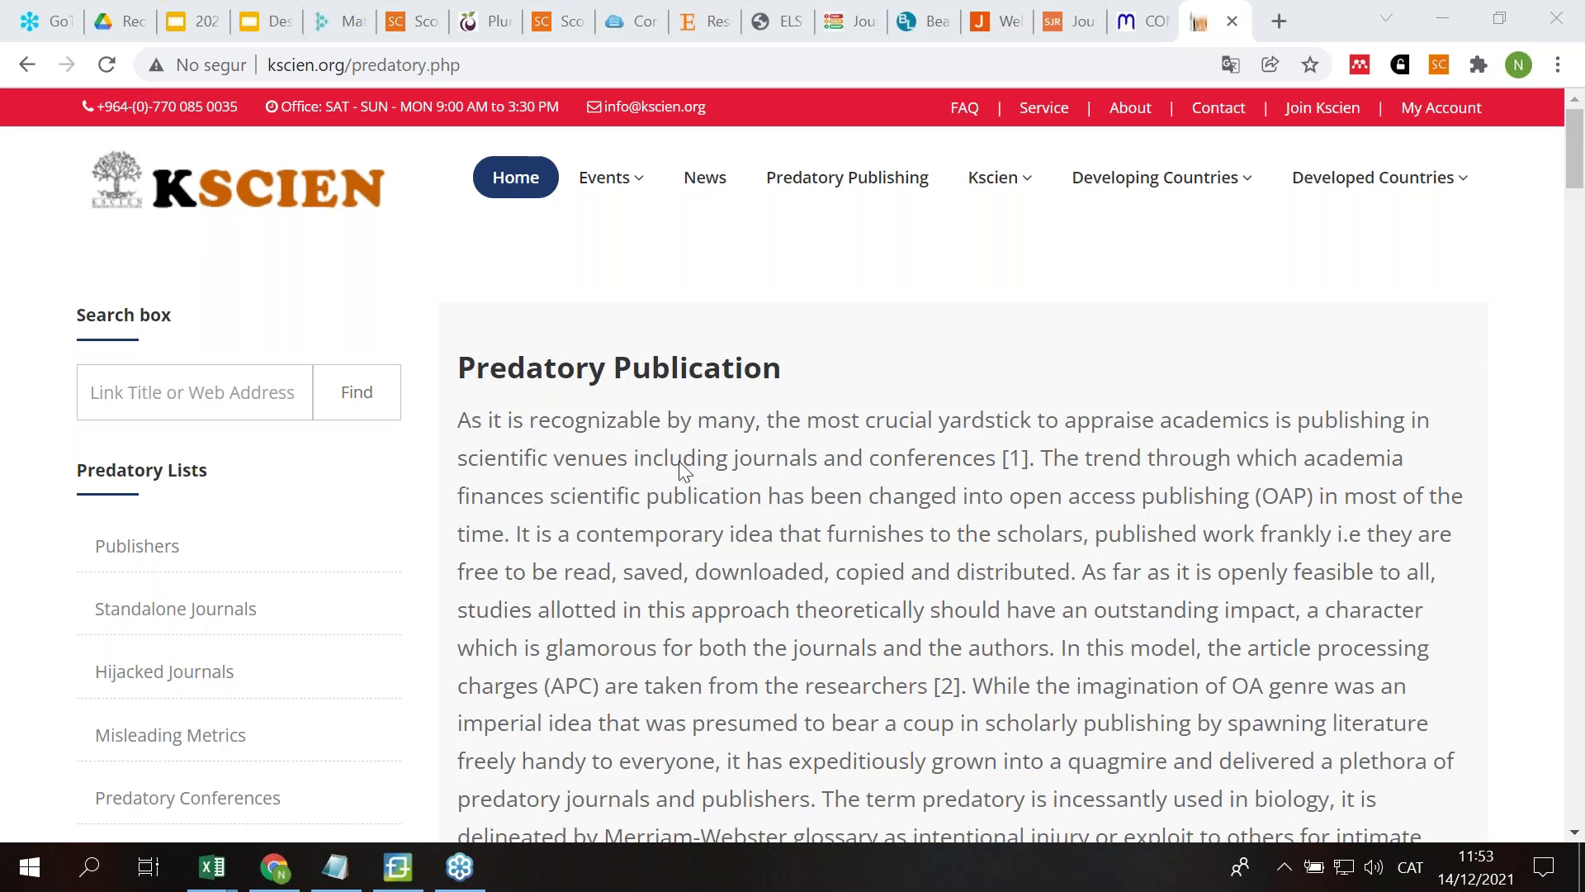
# Step: Switch back to Beall's List and browse its original list of potential predatory publishers and the search instructions
pyautogui.click(922, 25)
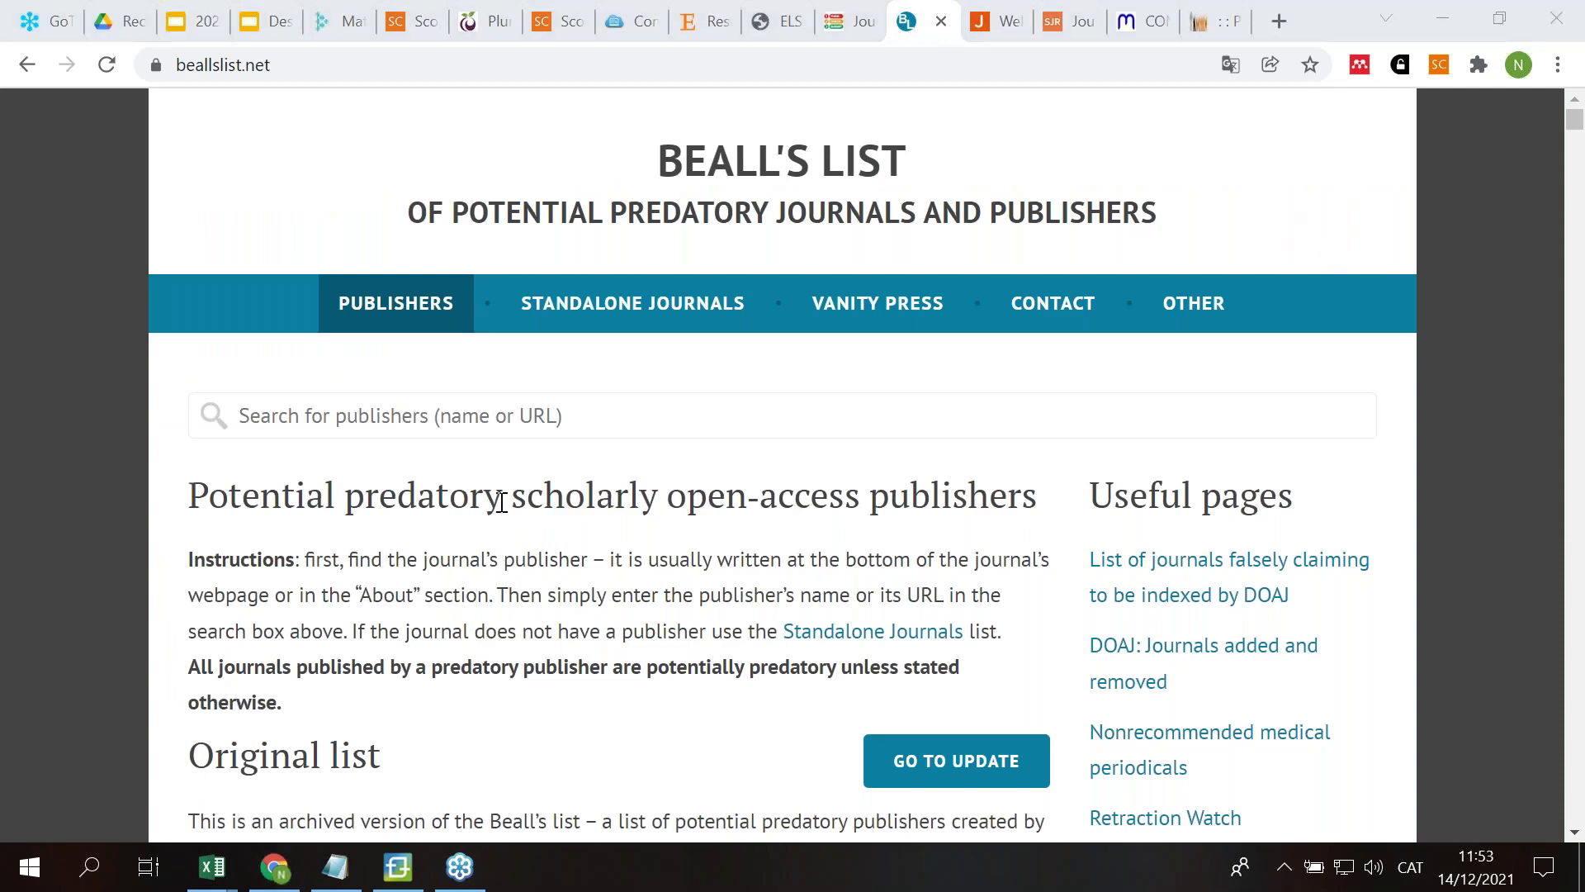
pyautogui.scroll(-20, 500, 502)
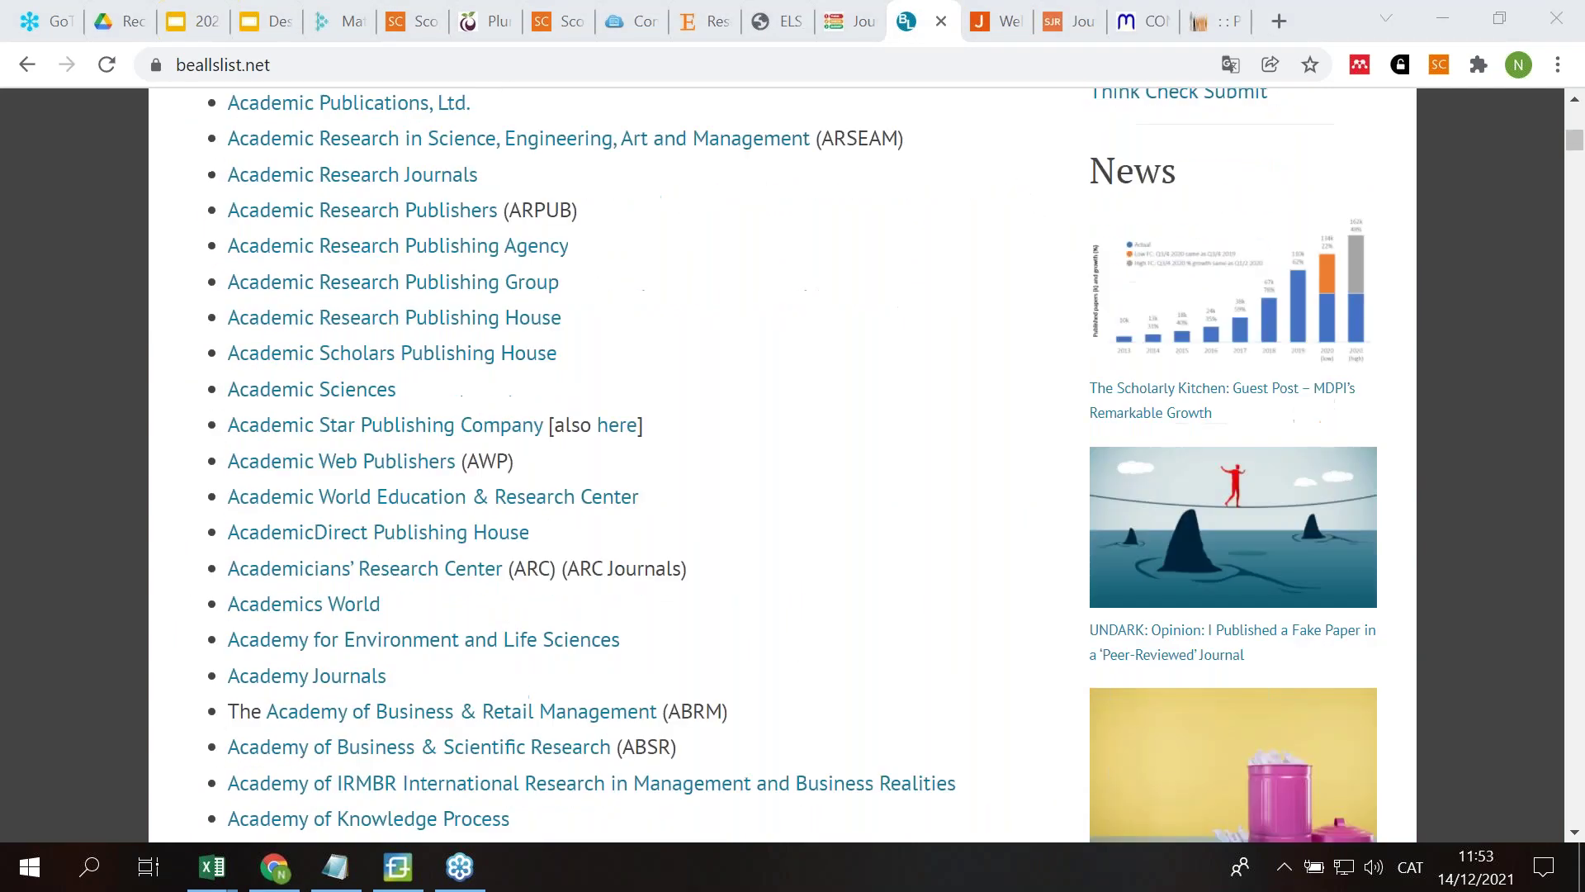
pyautogui.scroll(-9, 783, 464)
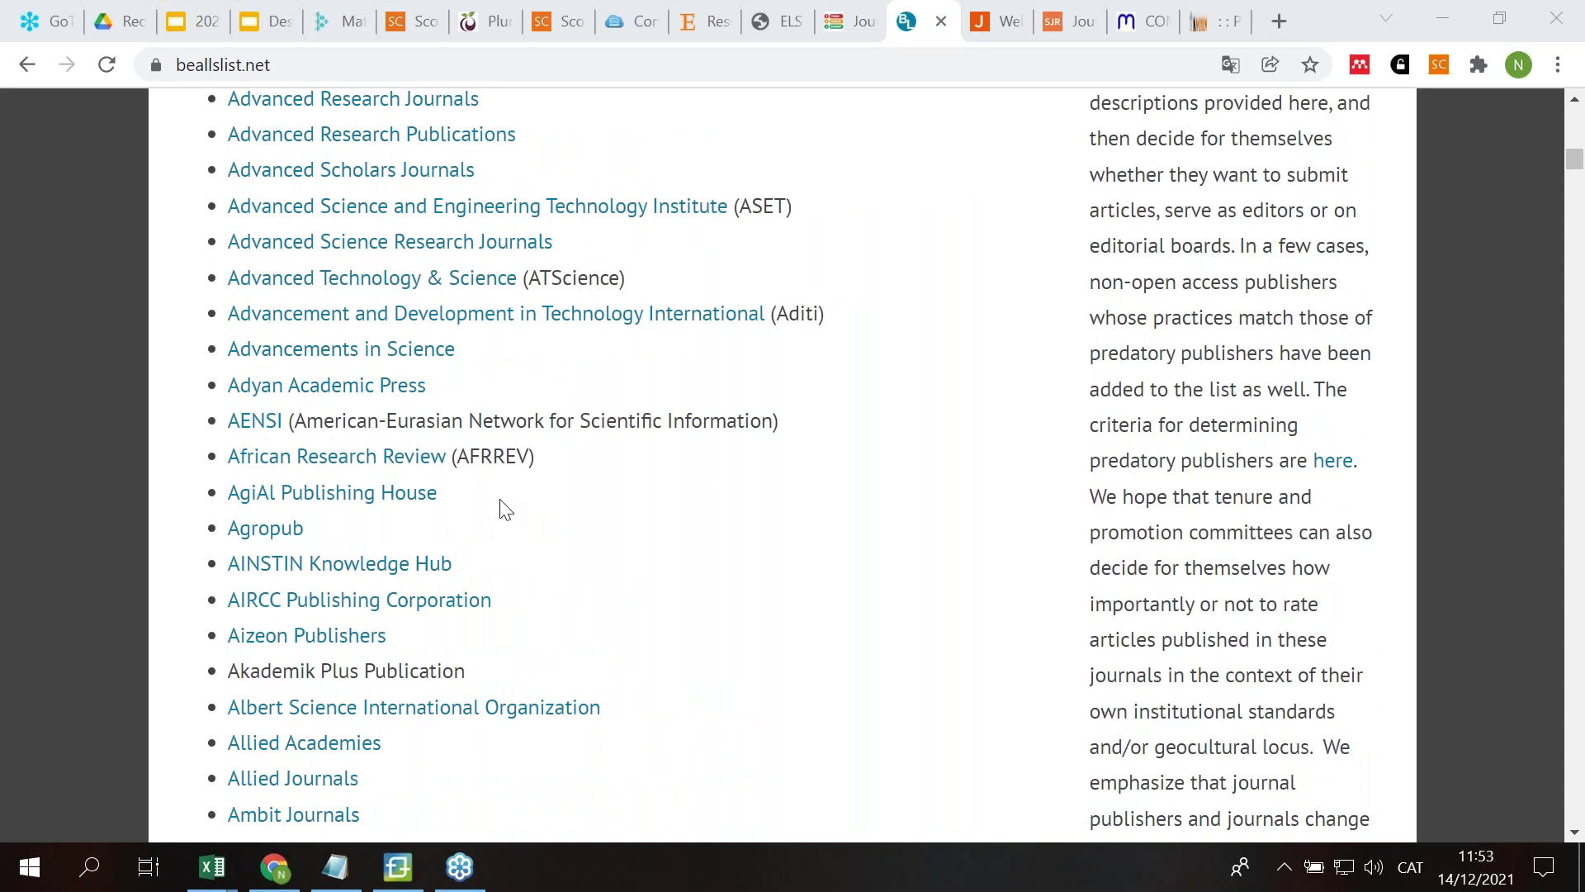
pyautogui.scroll(-20, 500, 509)
pyautogui.scroll(20, 500, 510)
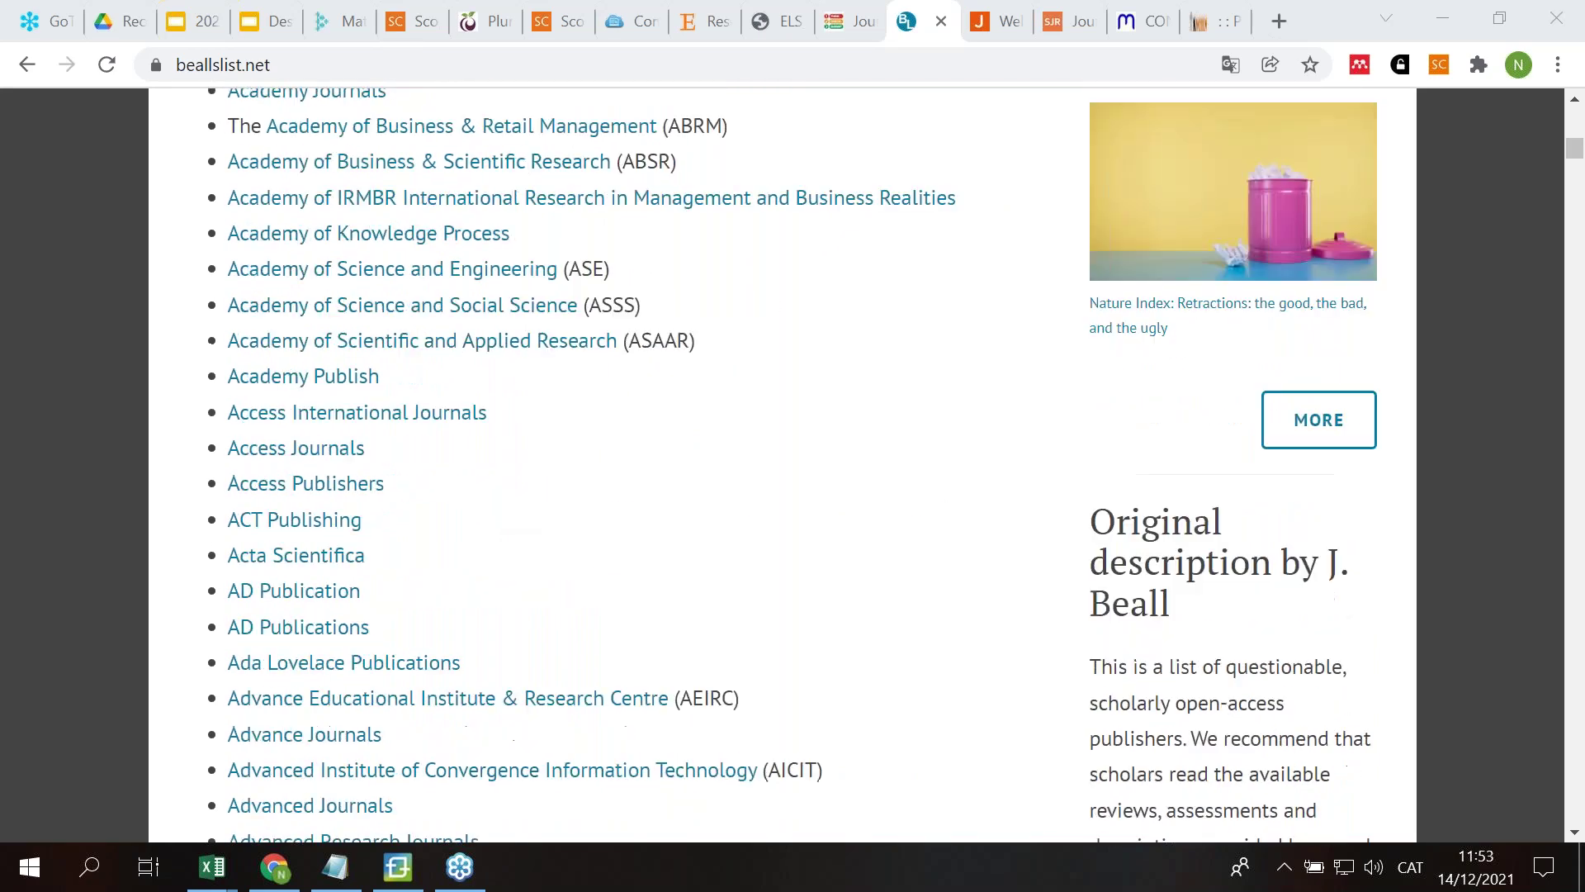
pyautogui.scroll(20, 501, 510)
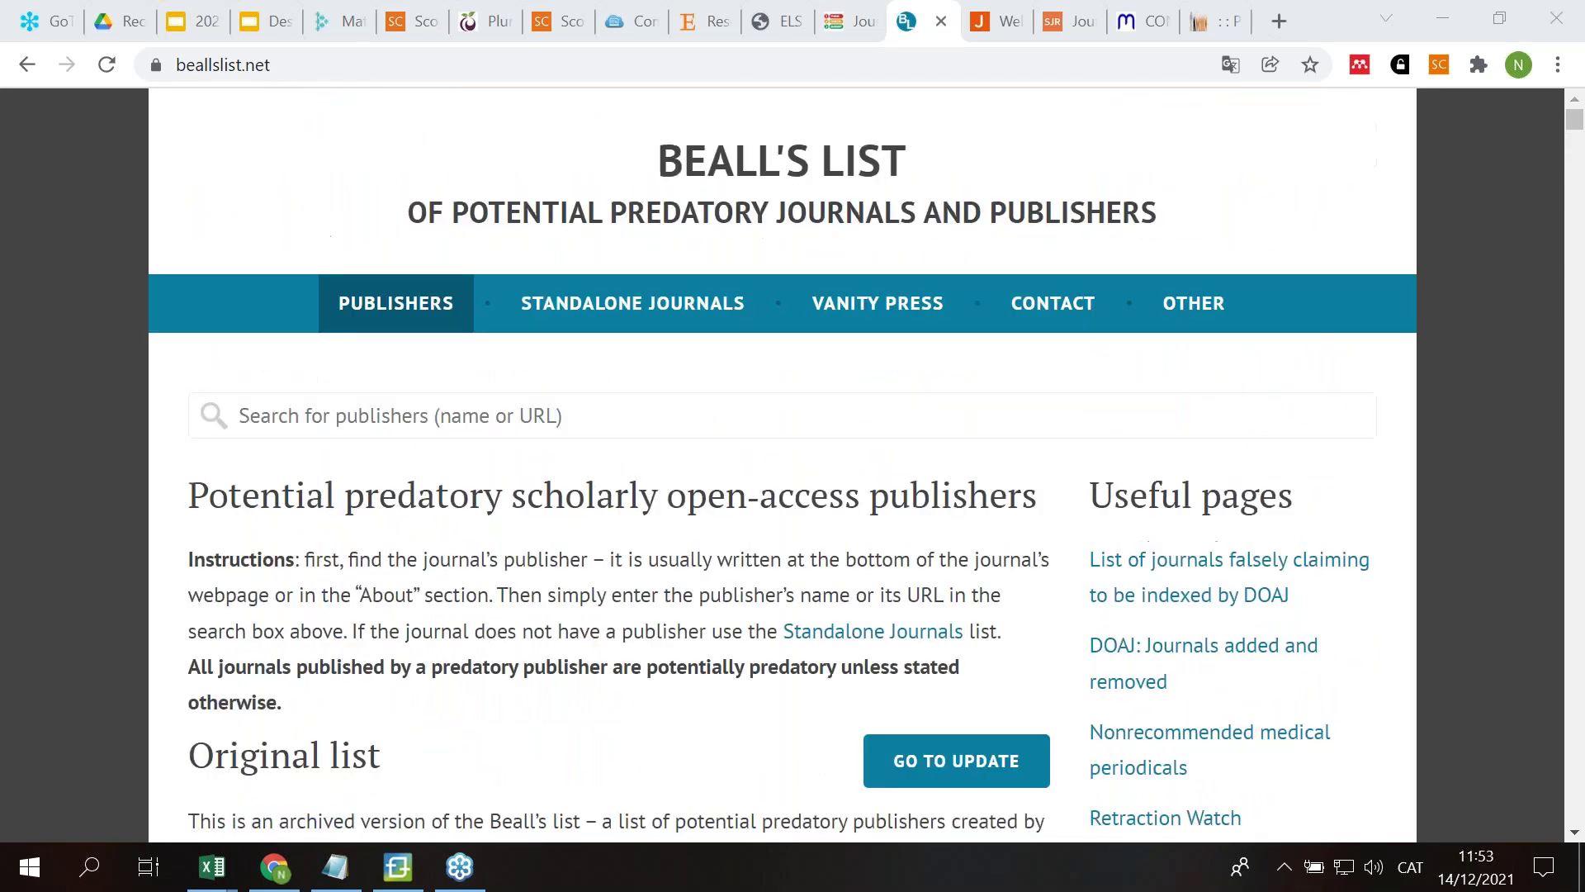
pyautogui.scroll(-3, 501, 491)
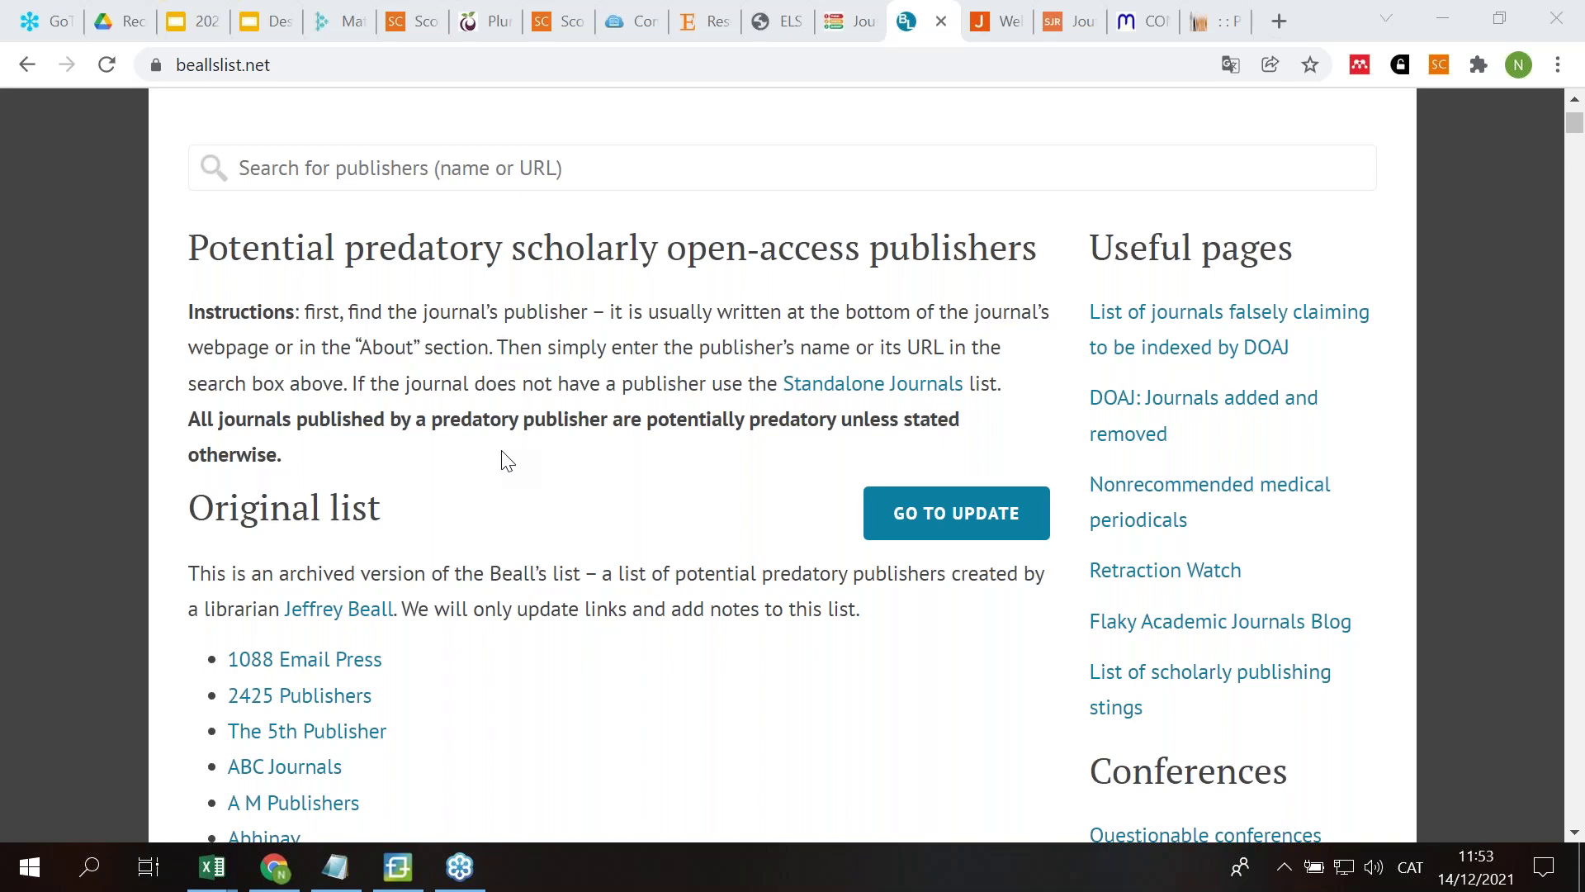
pyautogui.scroll(3, 506, 457)
# Step: Open the Standalone Journals page of Beall's List and look over its search box and journal list
pyautogui.click(602, 319)
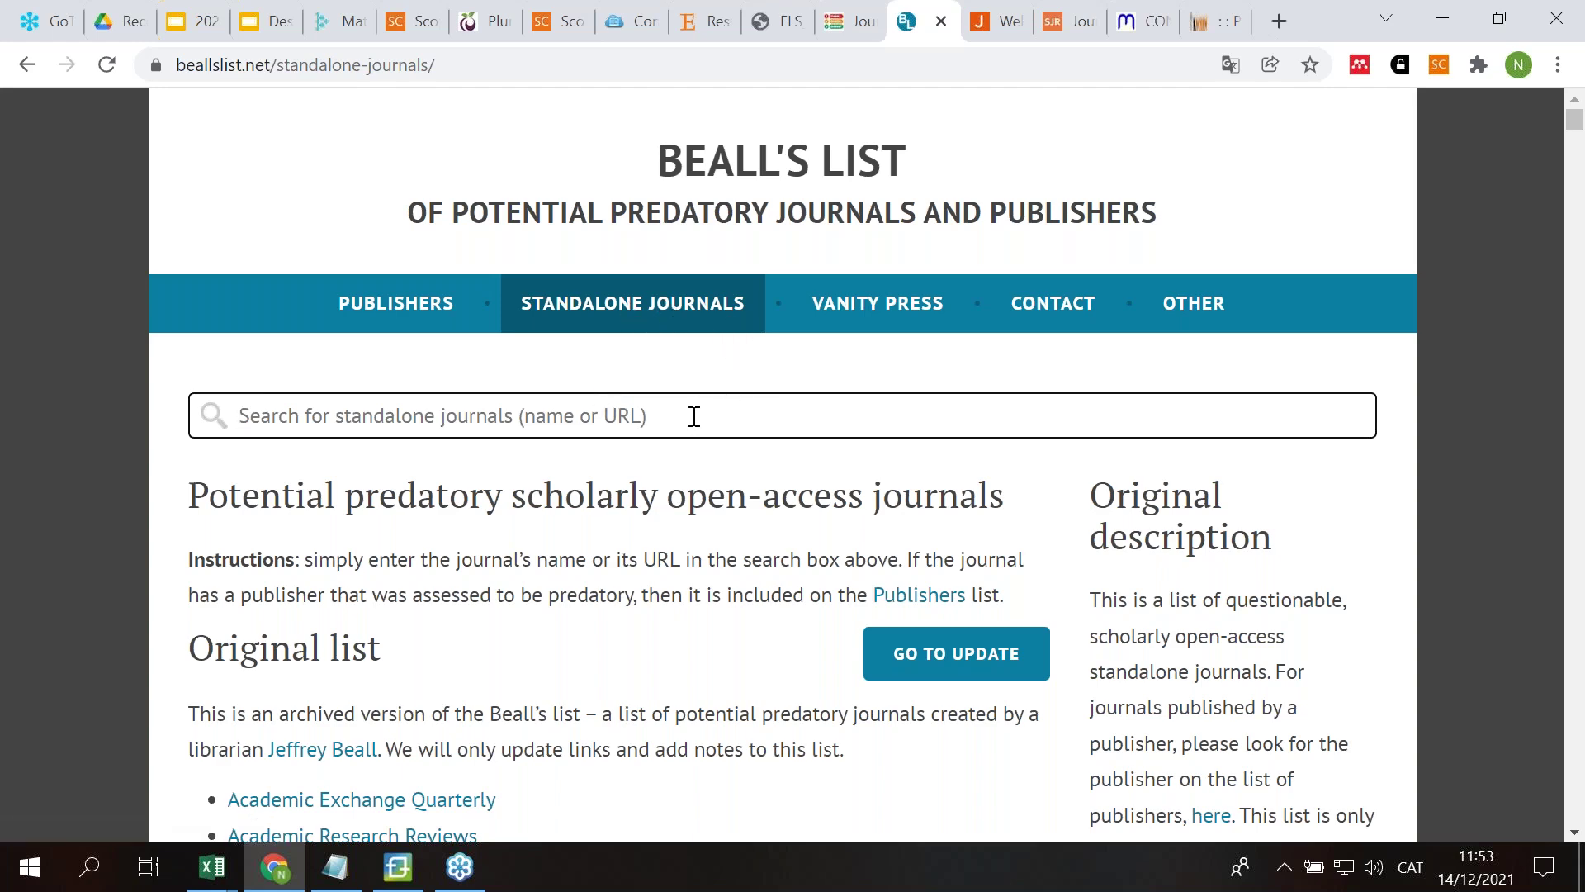
pyautogui.scroll(-4, 695, 416)
pyautogui.scroll(4, 1515, 492)
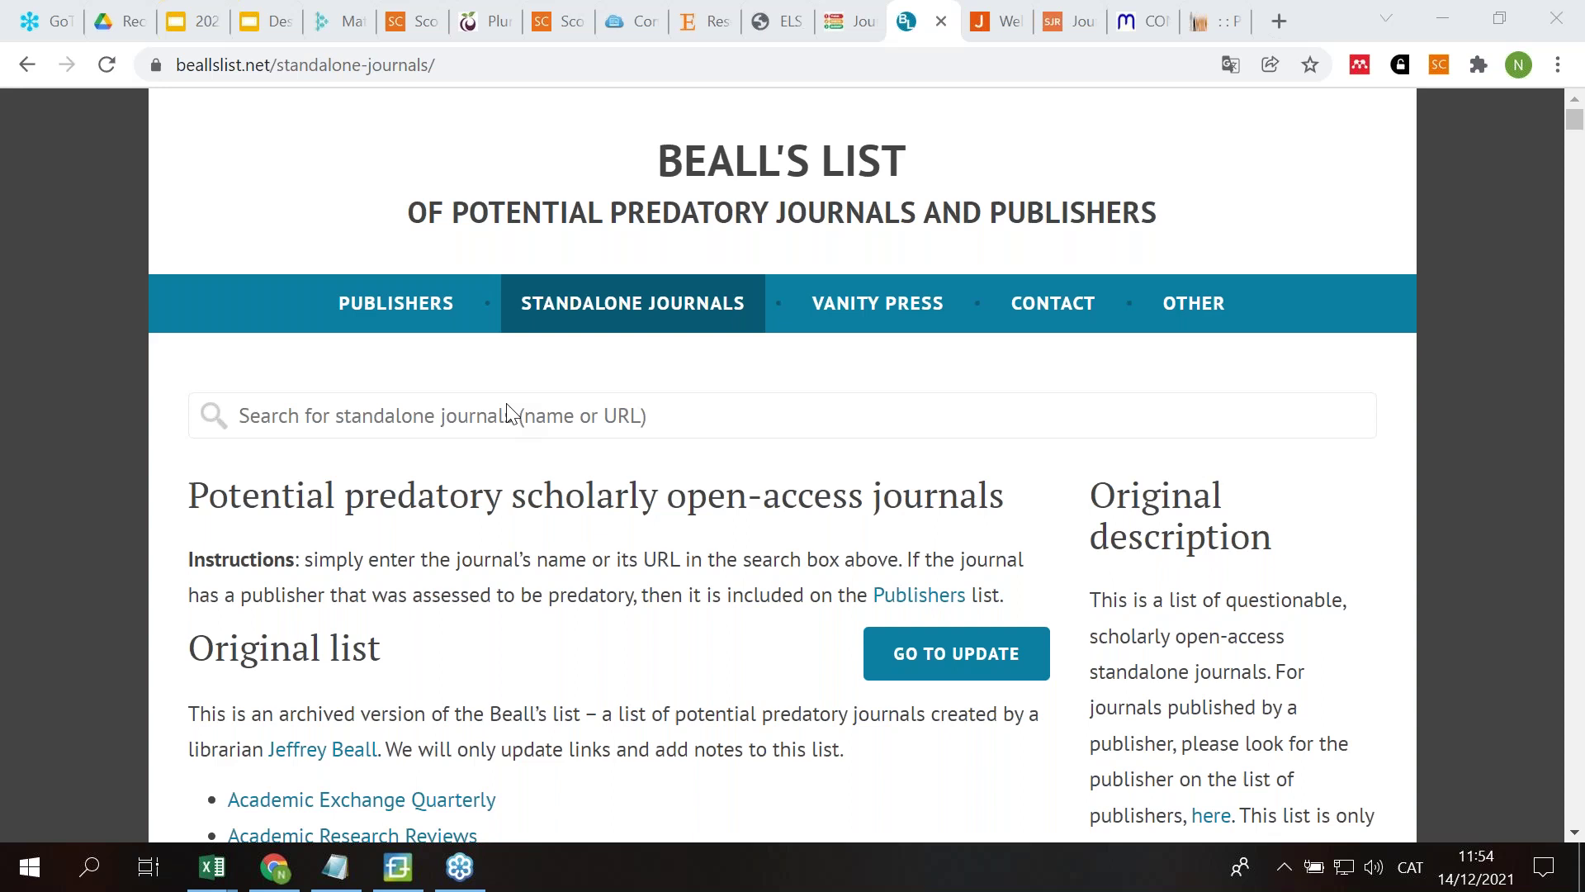
# Step: Search Google for "issn portal" in a new browser tab and open the ISSN Portal website
pyautogui.click(1277, 21)
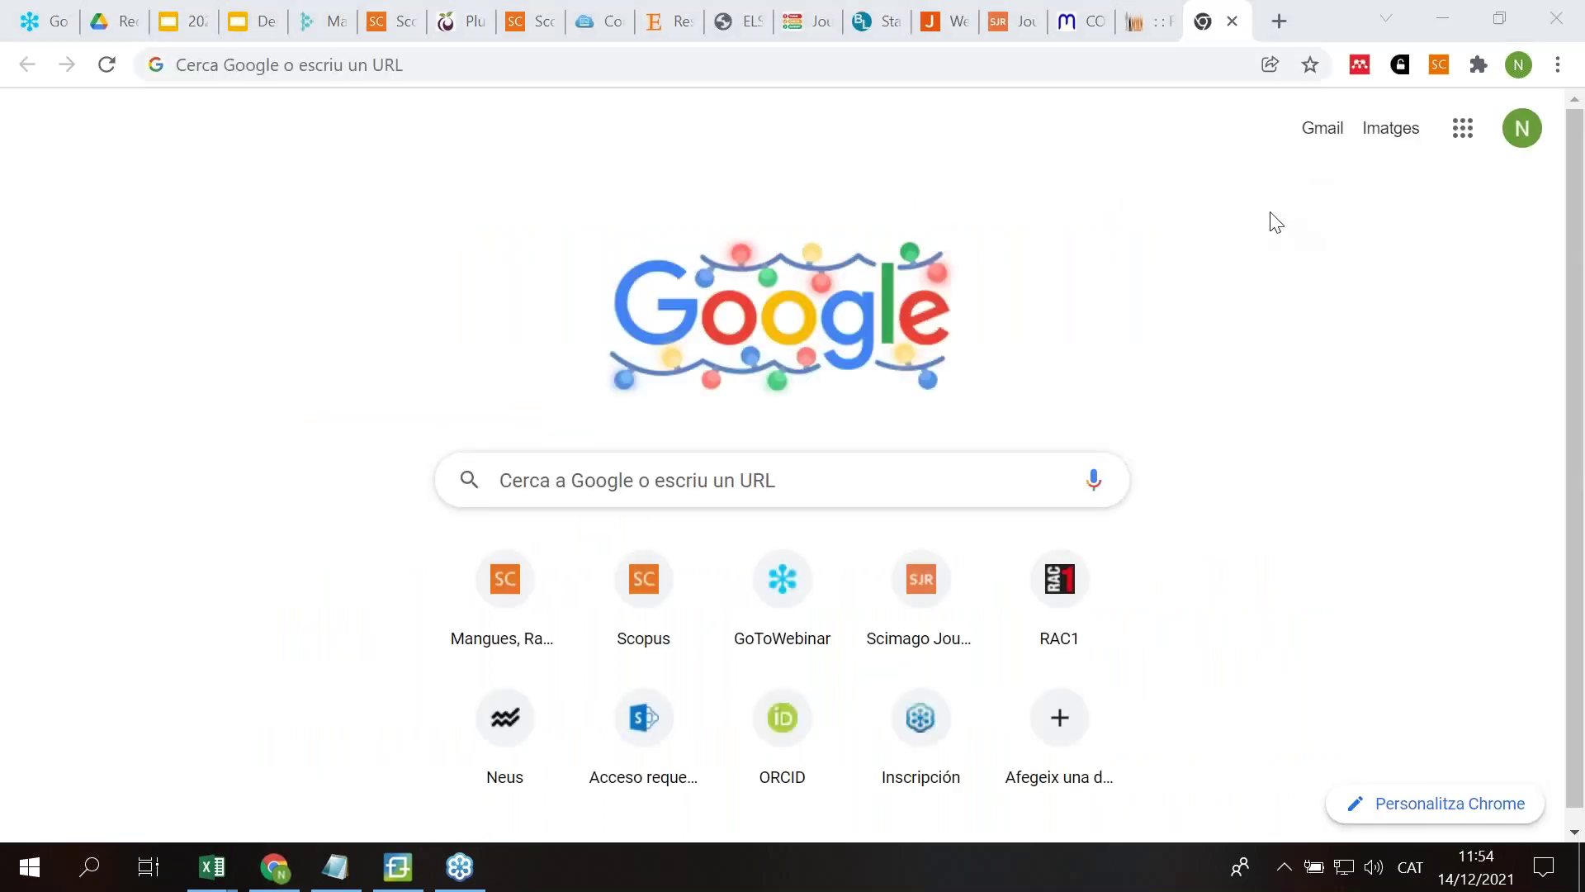
pyautogui.click(561, 486)
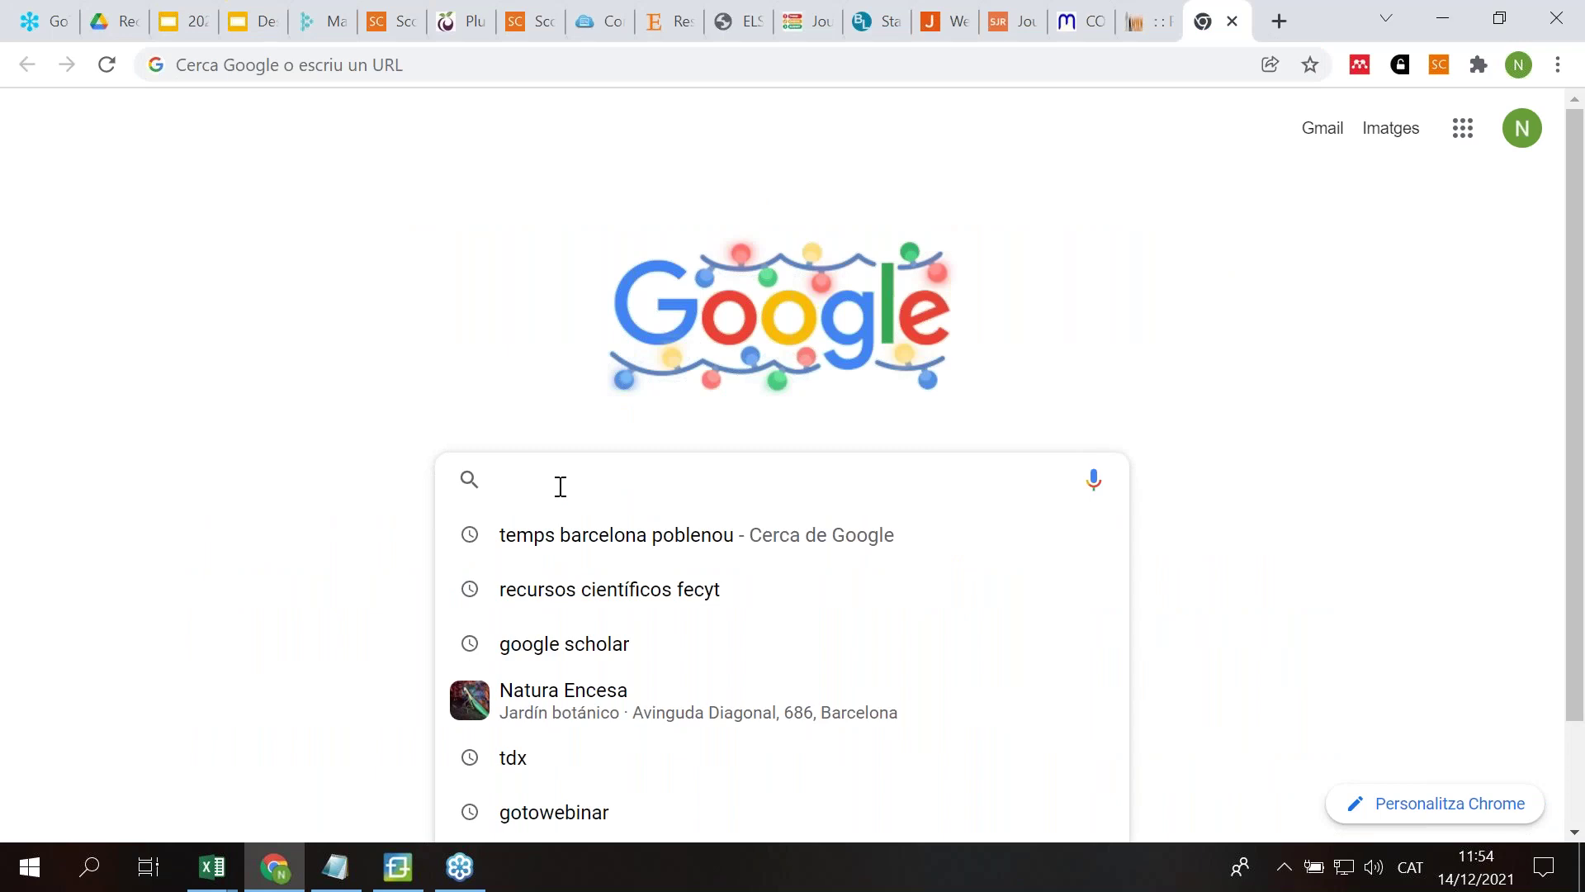
pyautogui.write('issn portal')
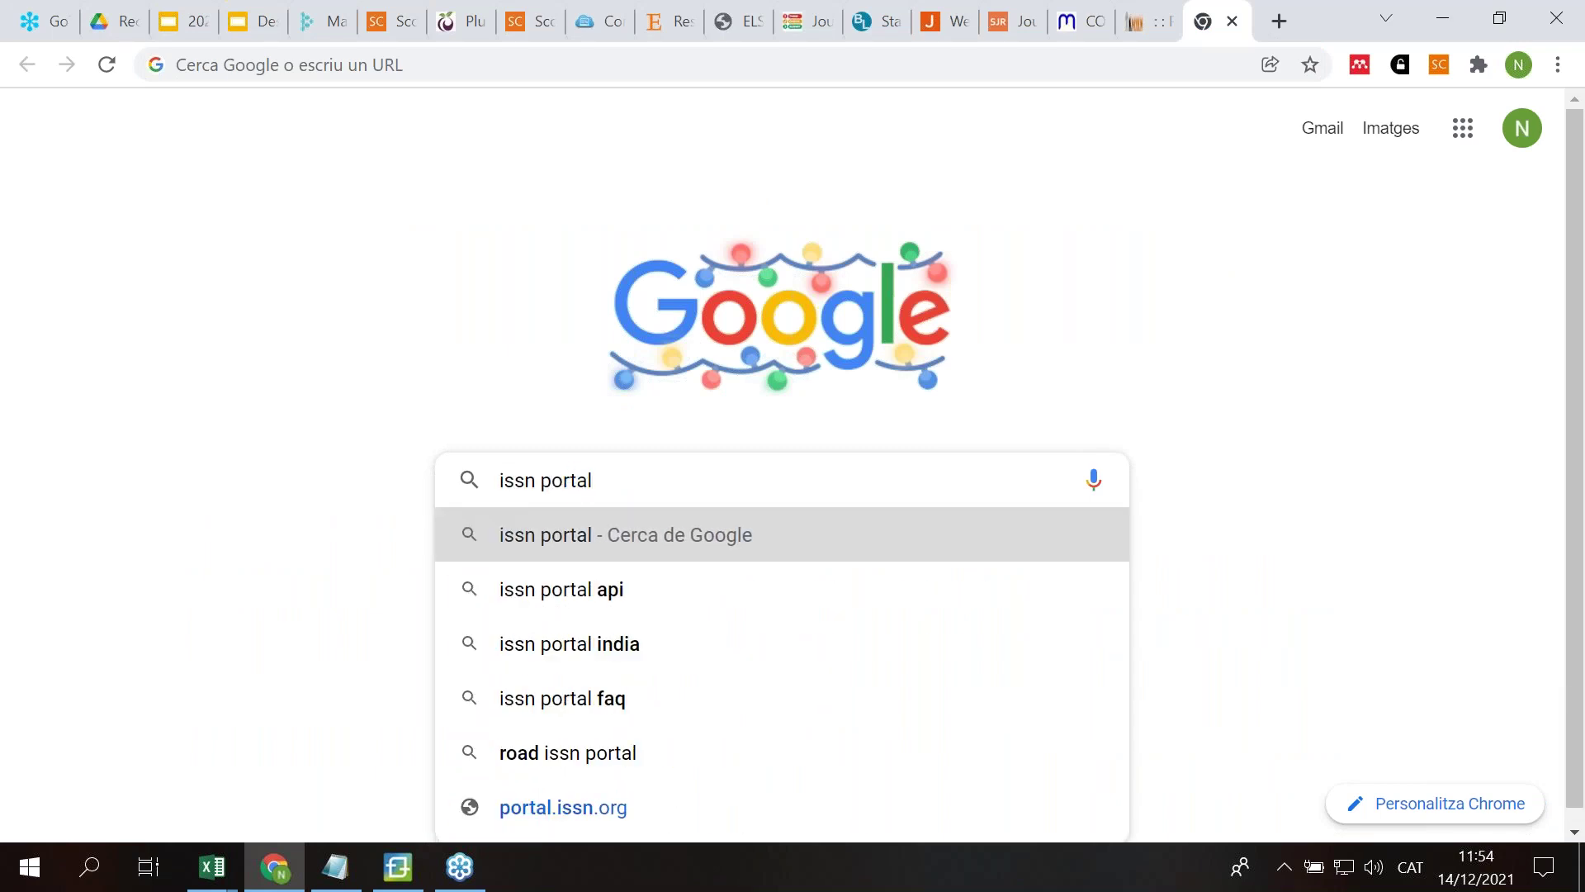
pyautogui.press('Return')
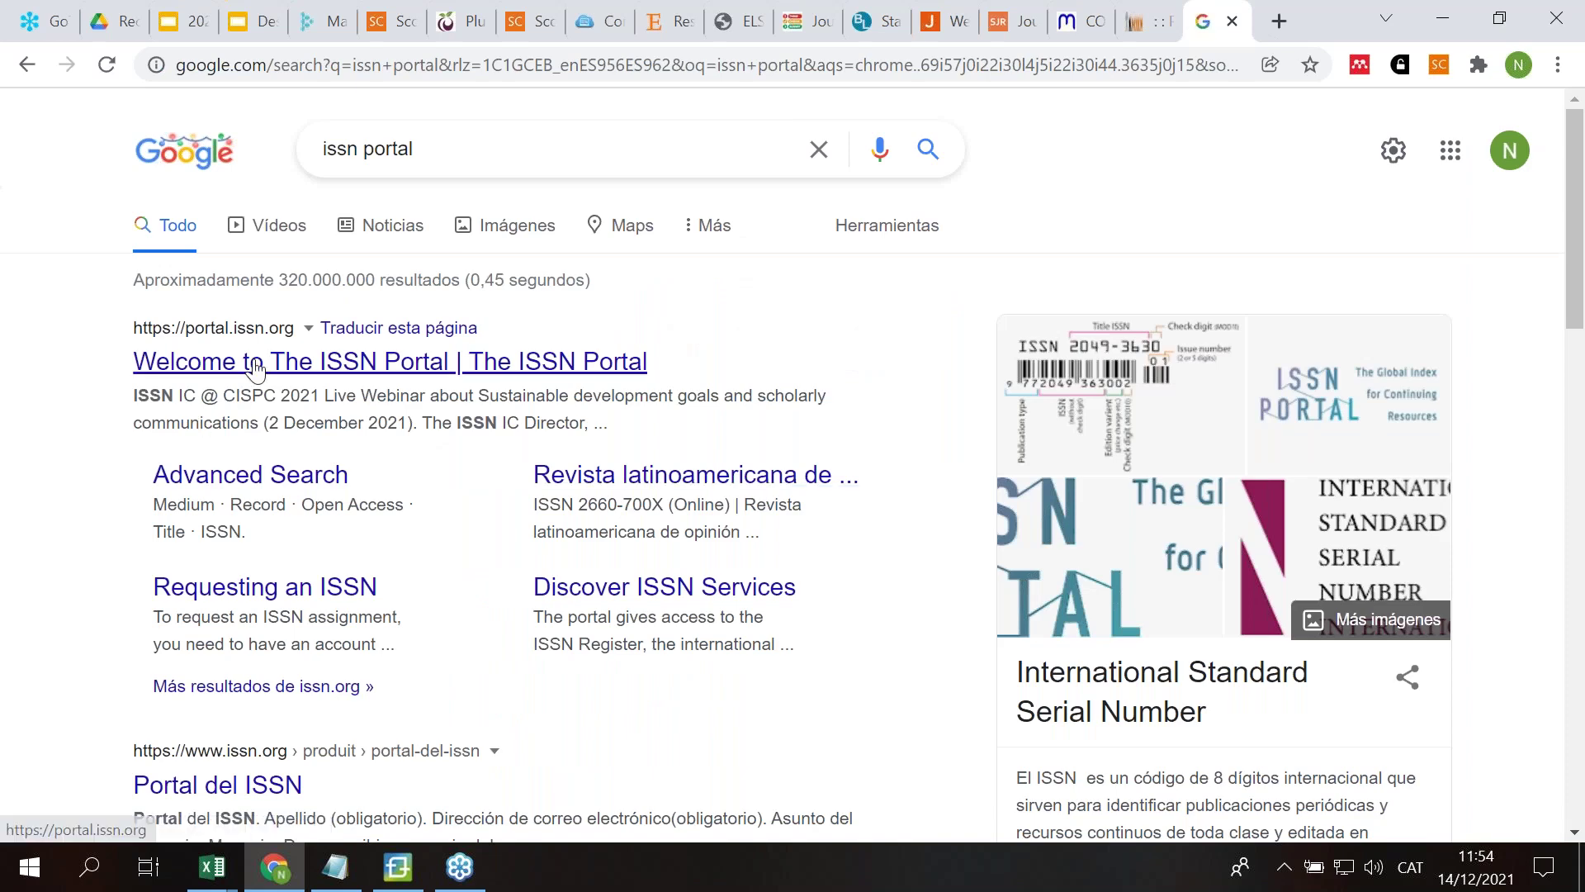
pyautogui.click(256, 365)
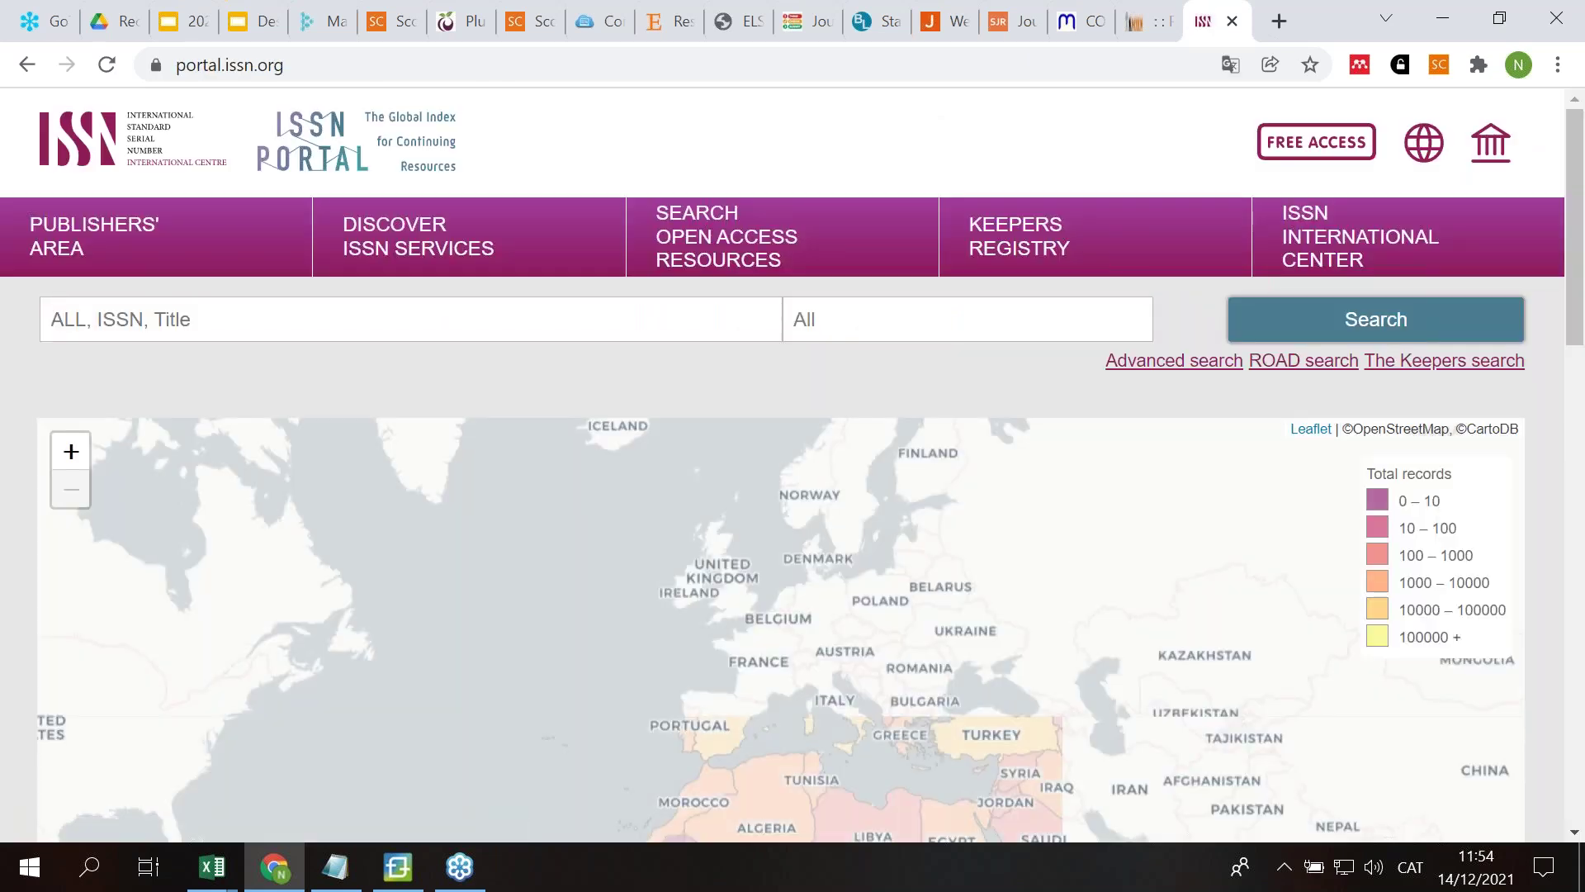
# Step: Look over the ISSN Portal home page and search the portal for "comunicar"
pyautogui.scroll(-7, 772, 309)
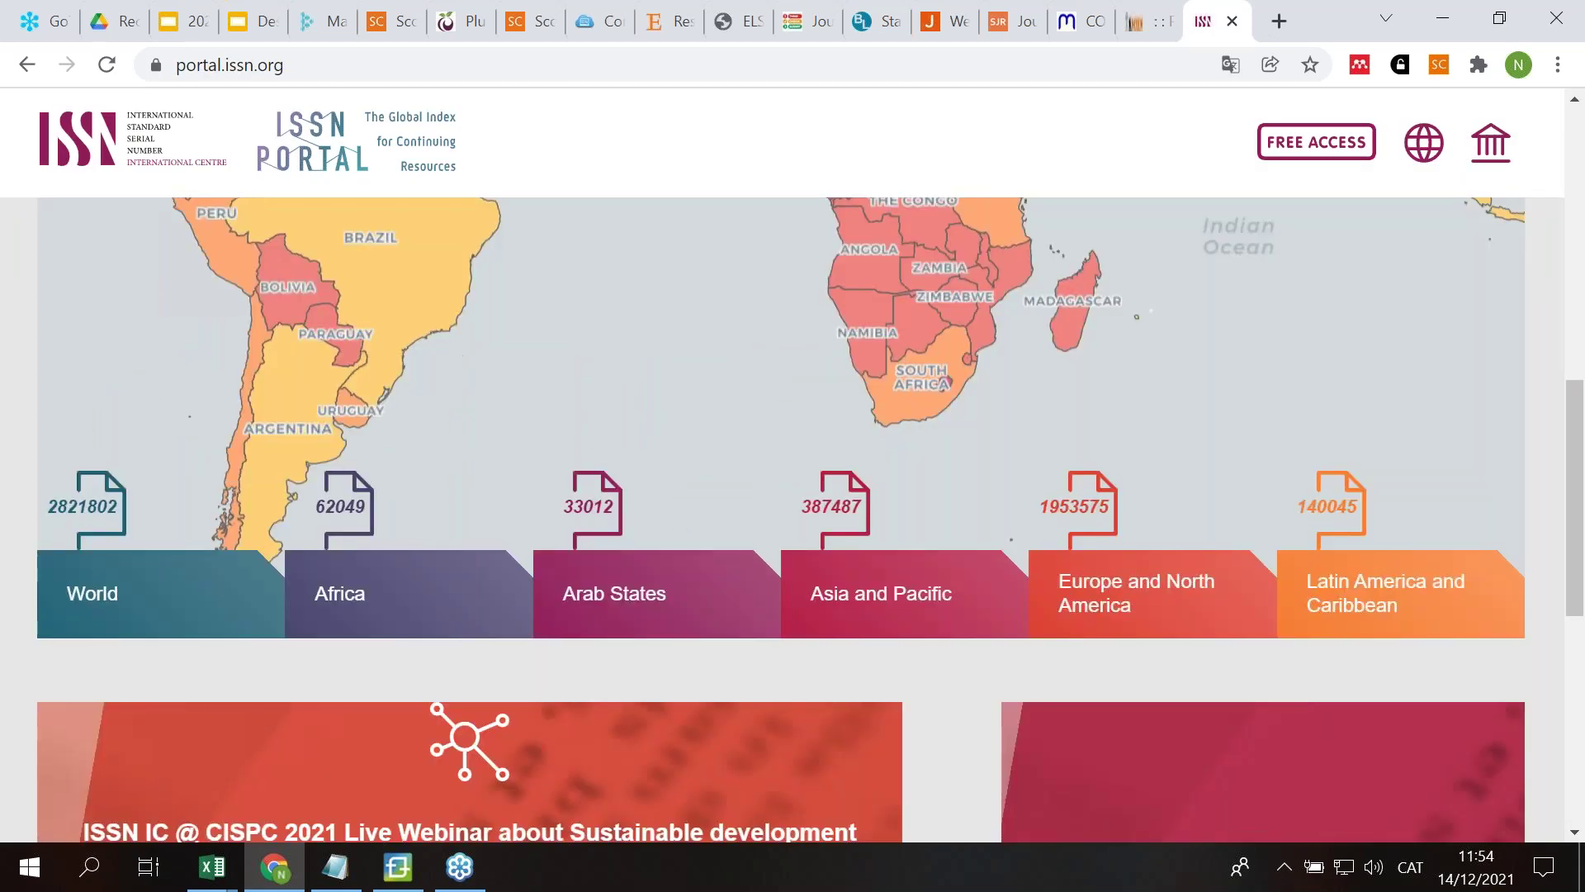
pyautogui.scroll(-8, 739, 334)
pyautogui.scroll(5, 1106, 522)
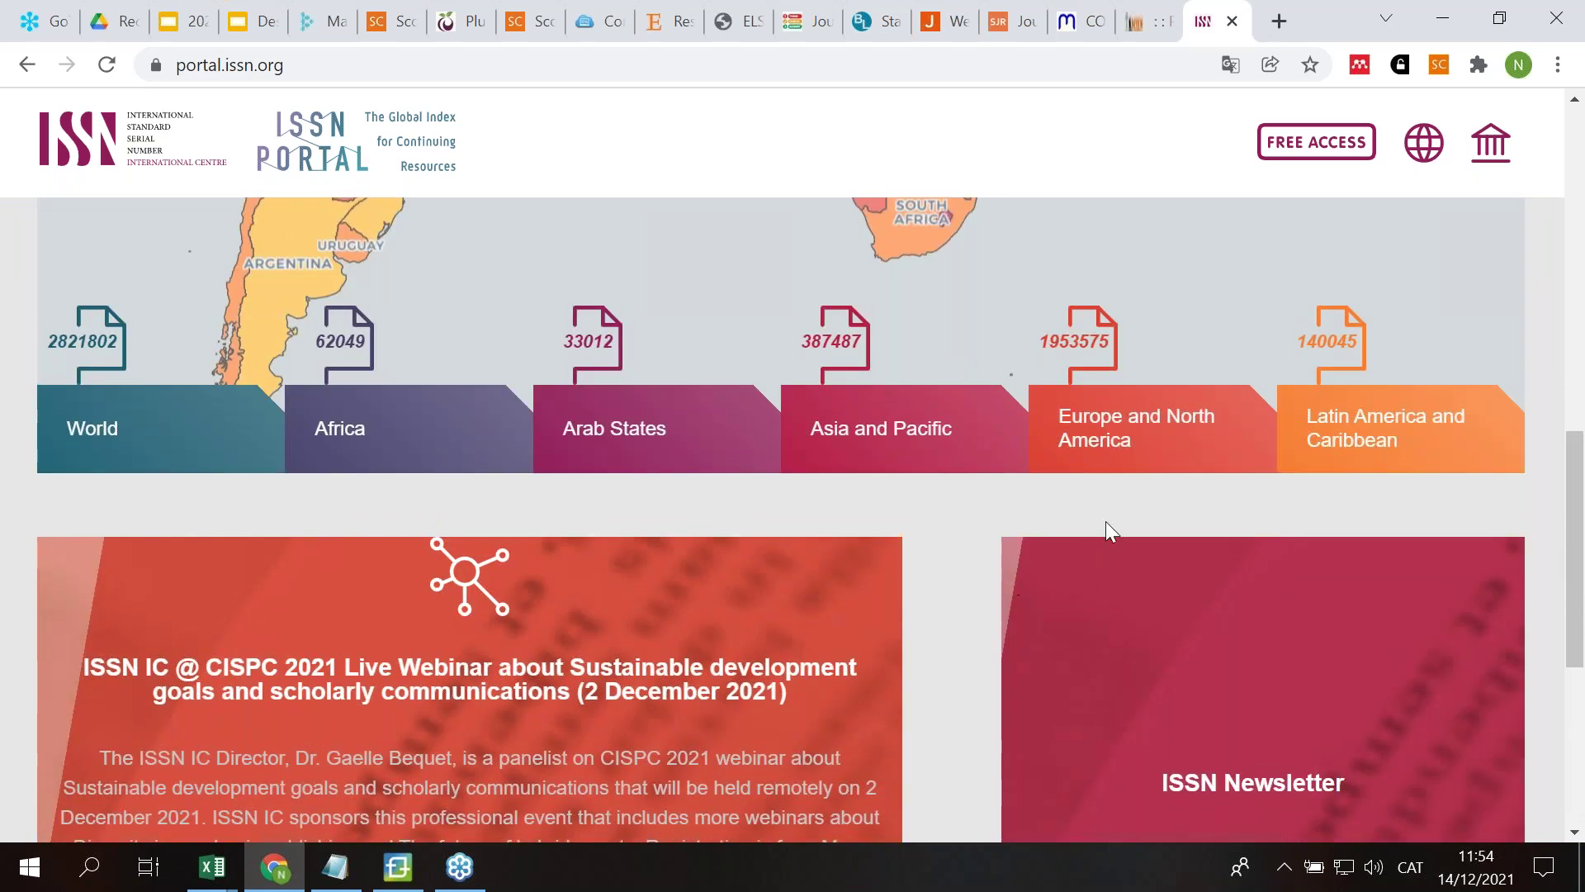
pyautogui.scroll(9, 1188, 532)
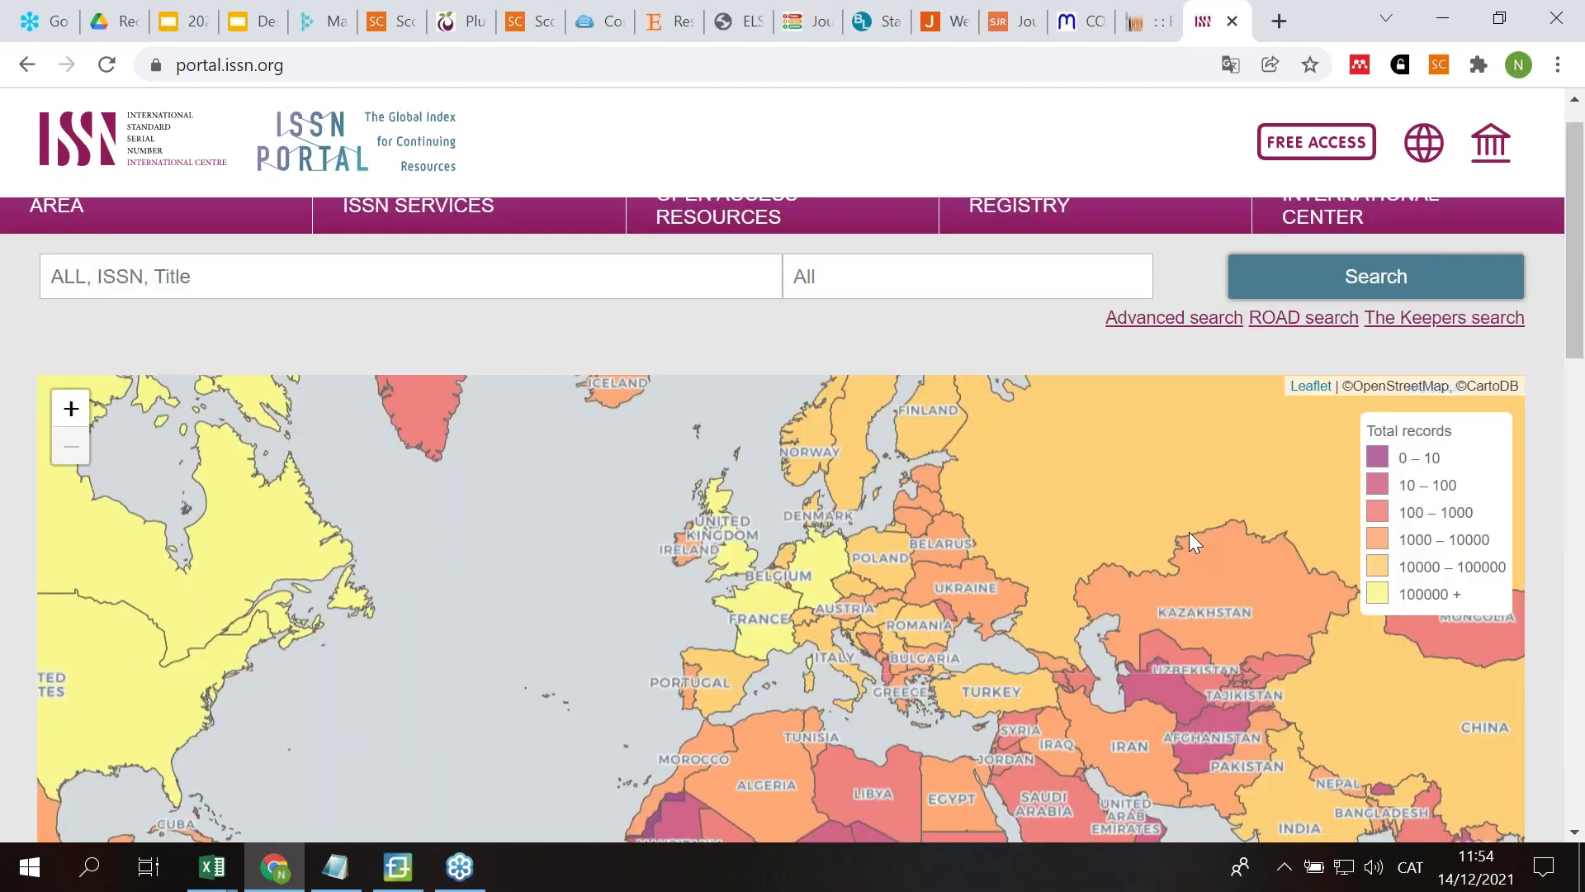
pyautogui.scroll(3, 1098, 396)
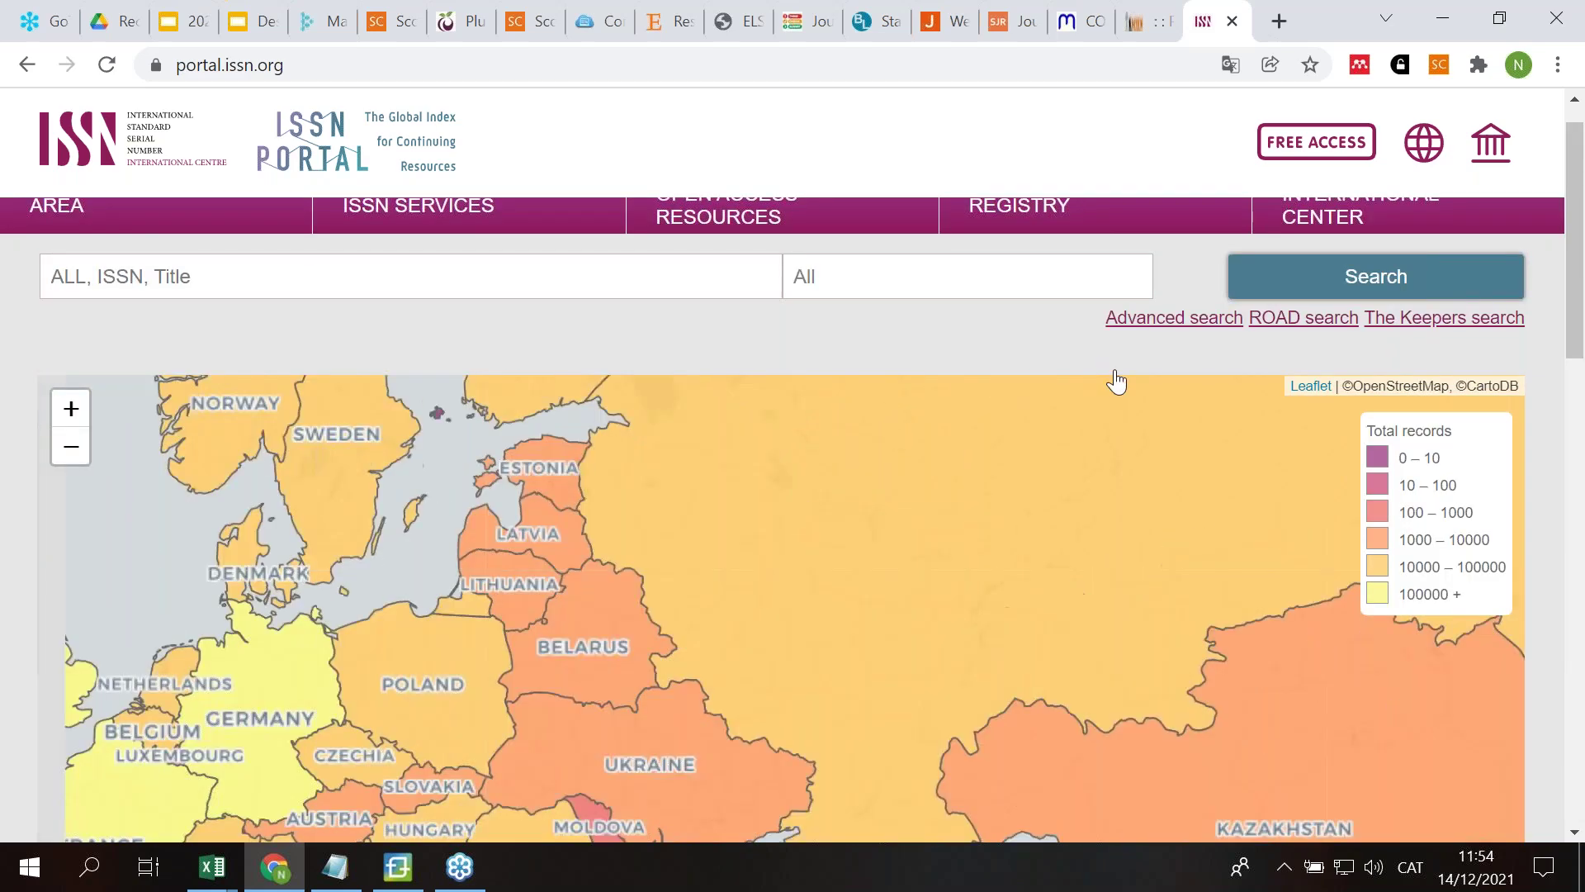
pyautogui.scroll(1, 969, 340)
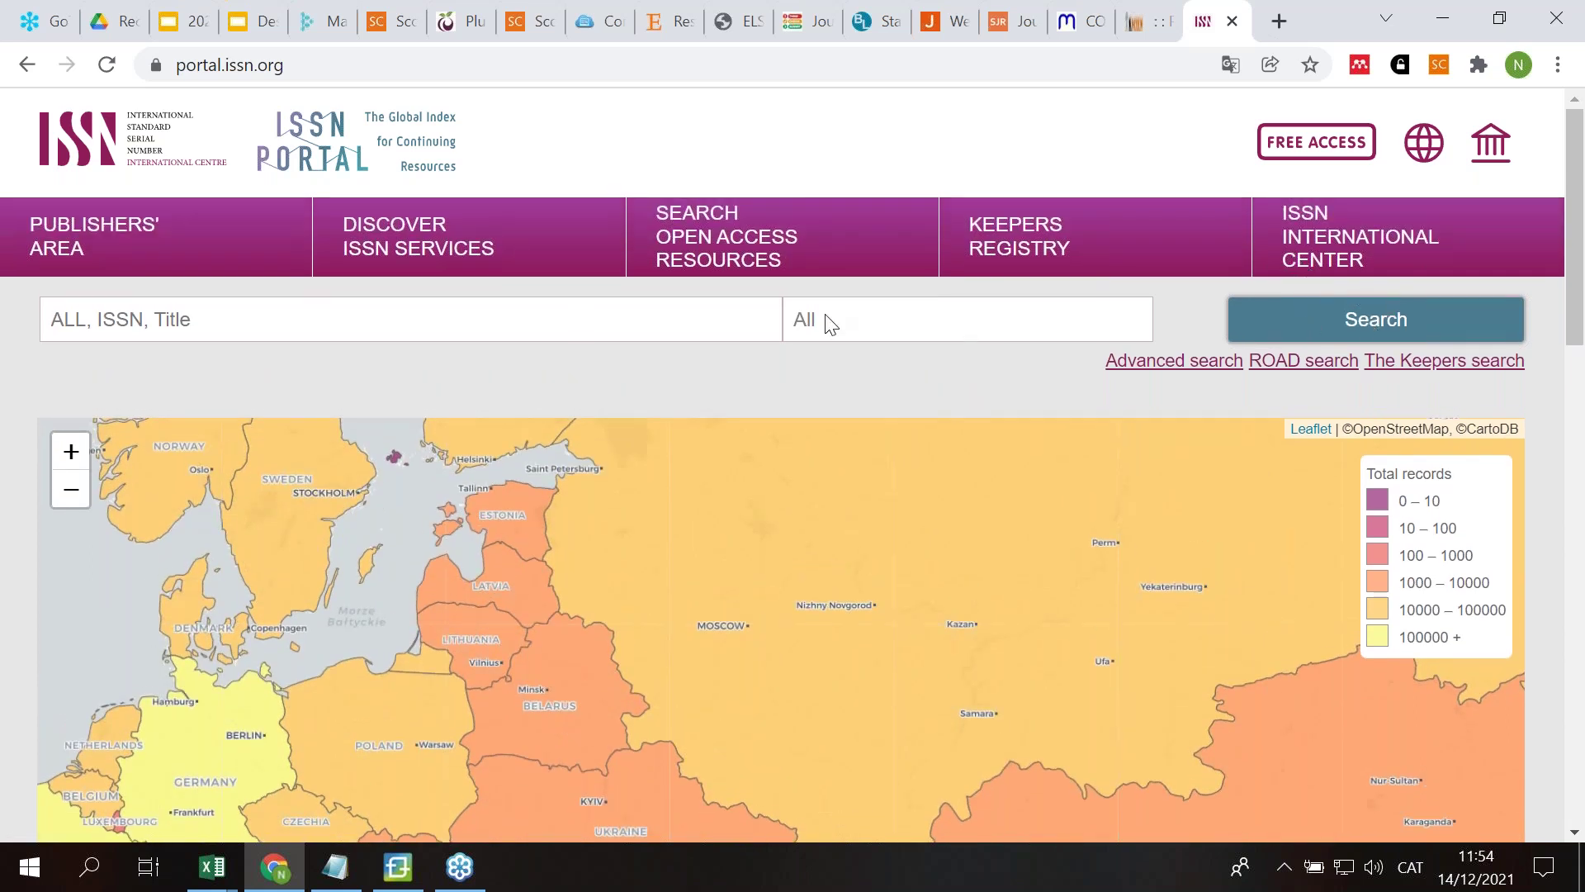
pyautogui.click(541, 322)
pyautogui.write('comunicar')
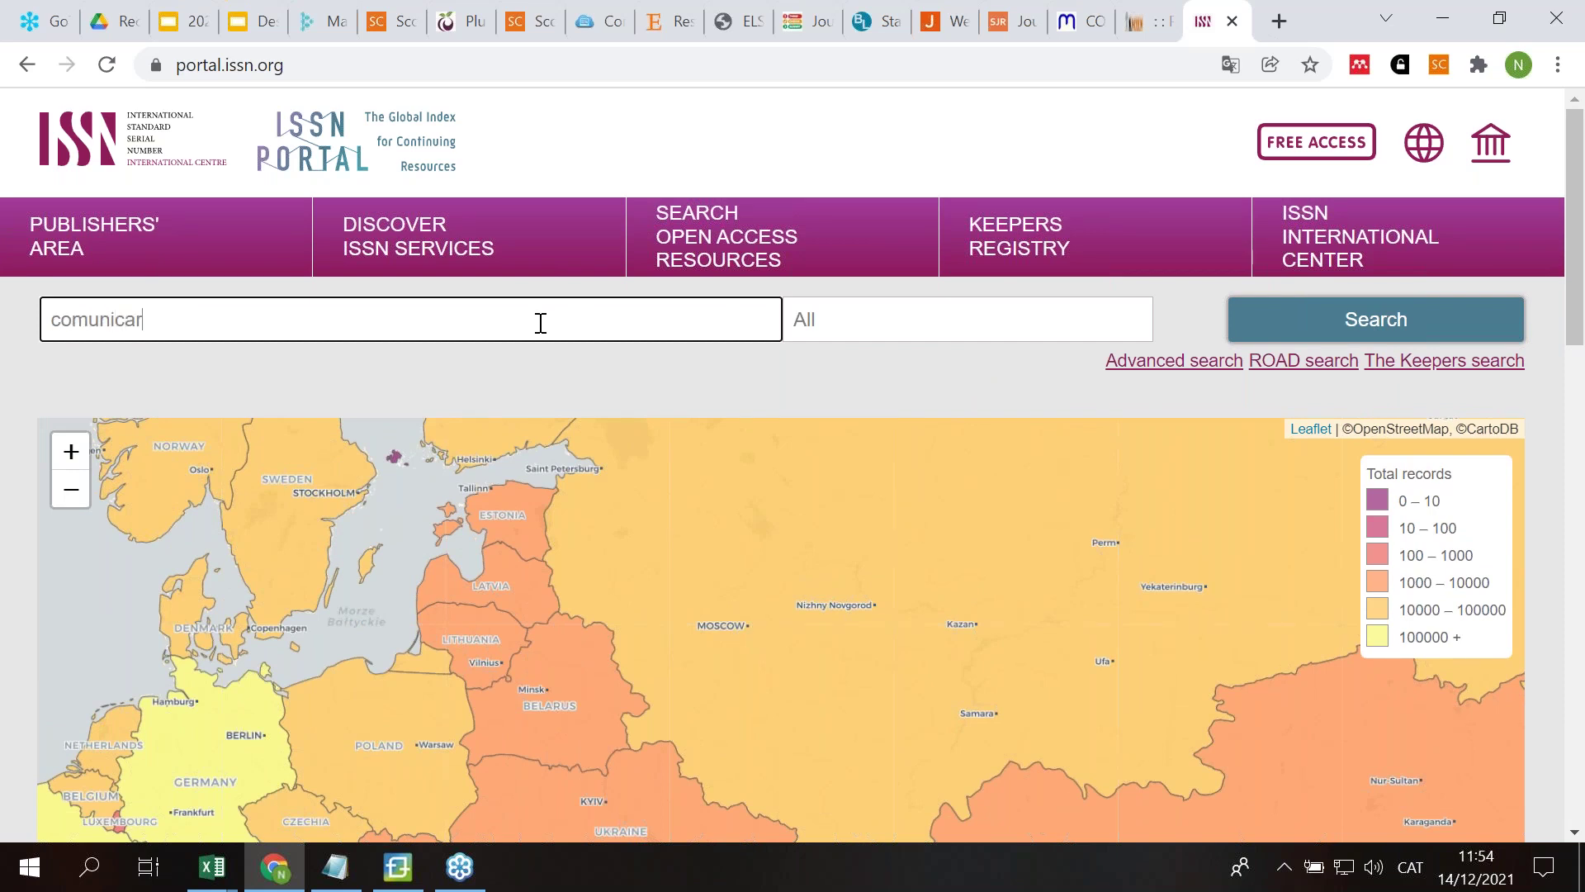
pyautogui.press('Return')
# Step: Open the Comunicar (Huelva) record from the search results and examine its identifiers, resource information and record information
pyautogui.scroll(-3, 495, 417)
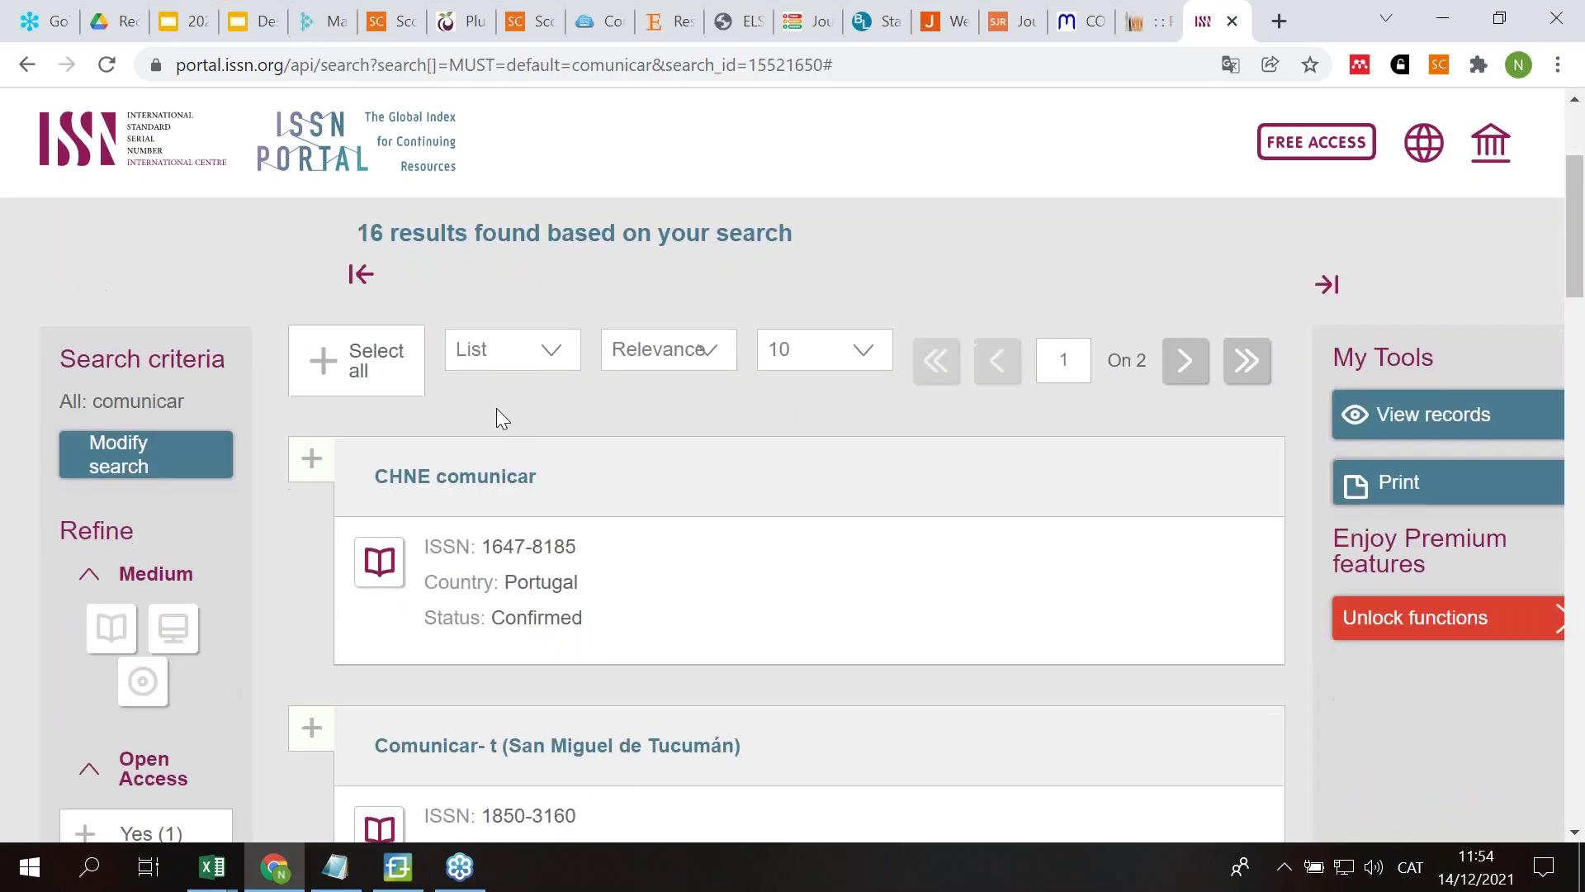
pyautogui.scroll(-5, 532, 408)
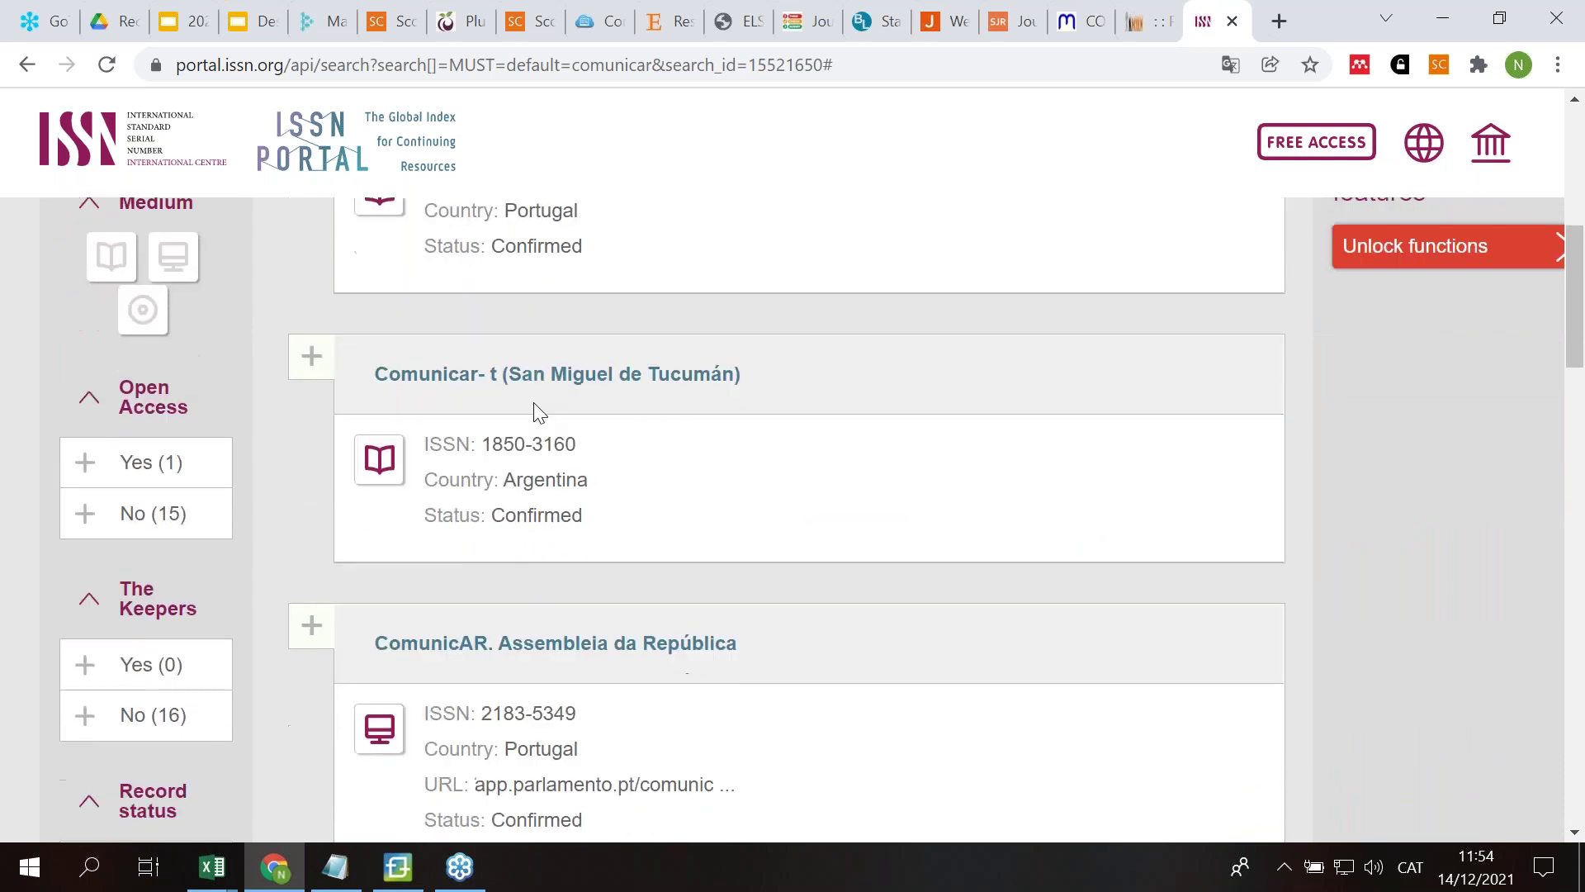
pyautogui.scroll(-6, 621, 468)
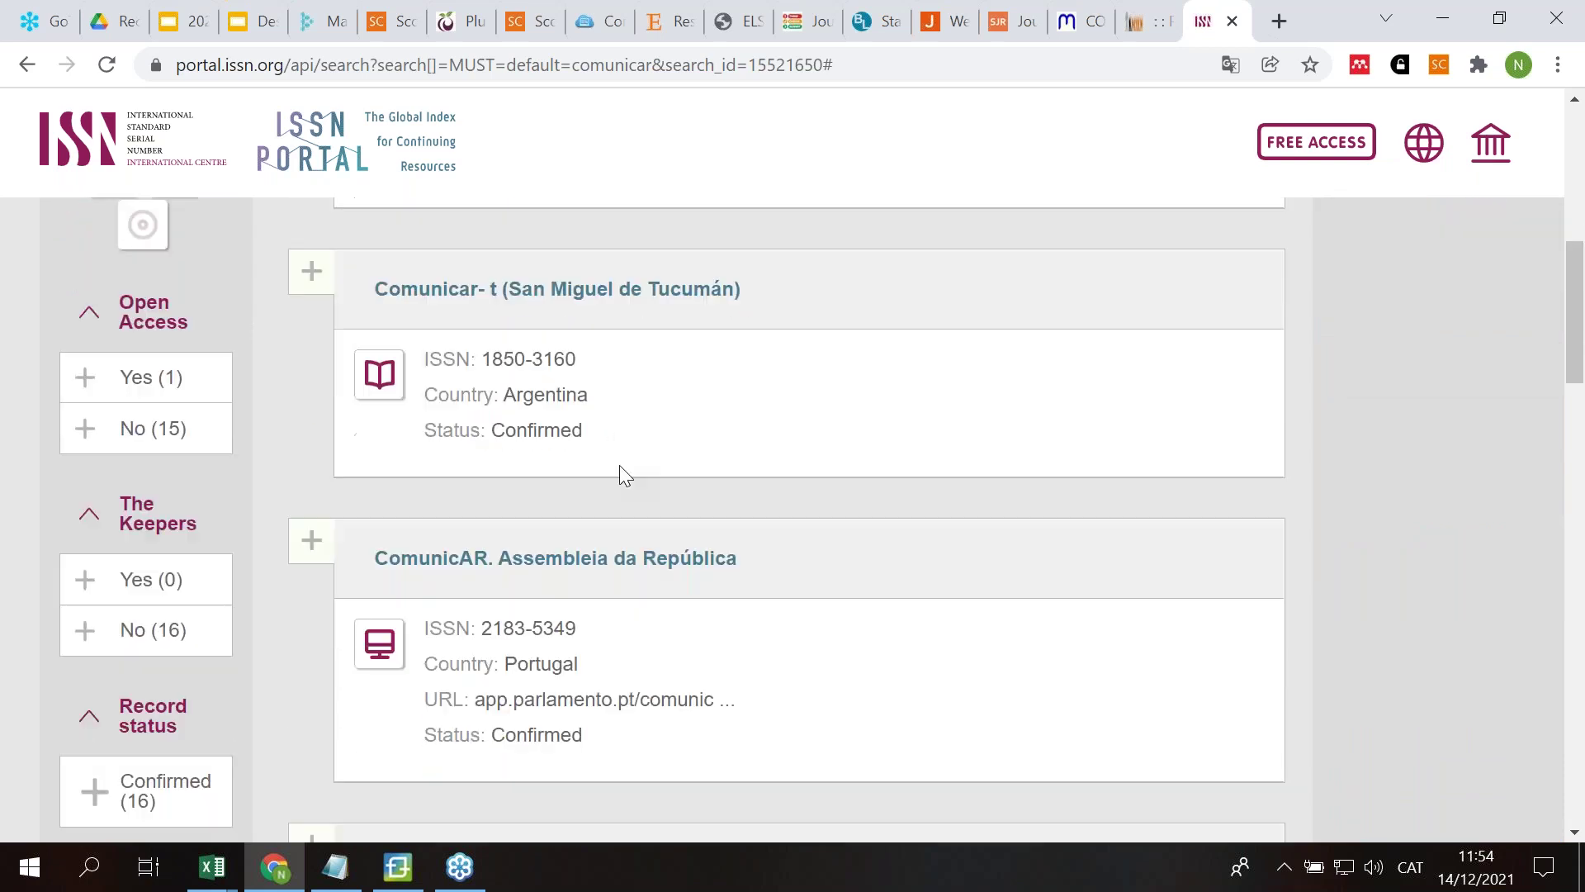
pyautogui.scroll(-3, 620, 466)
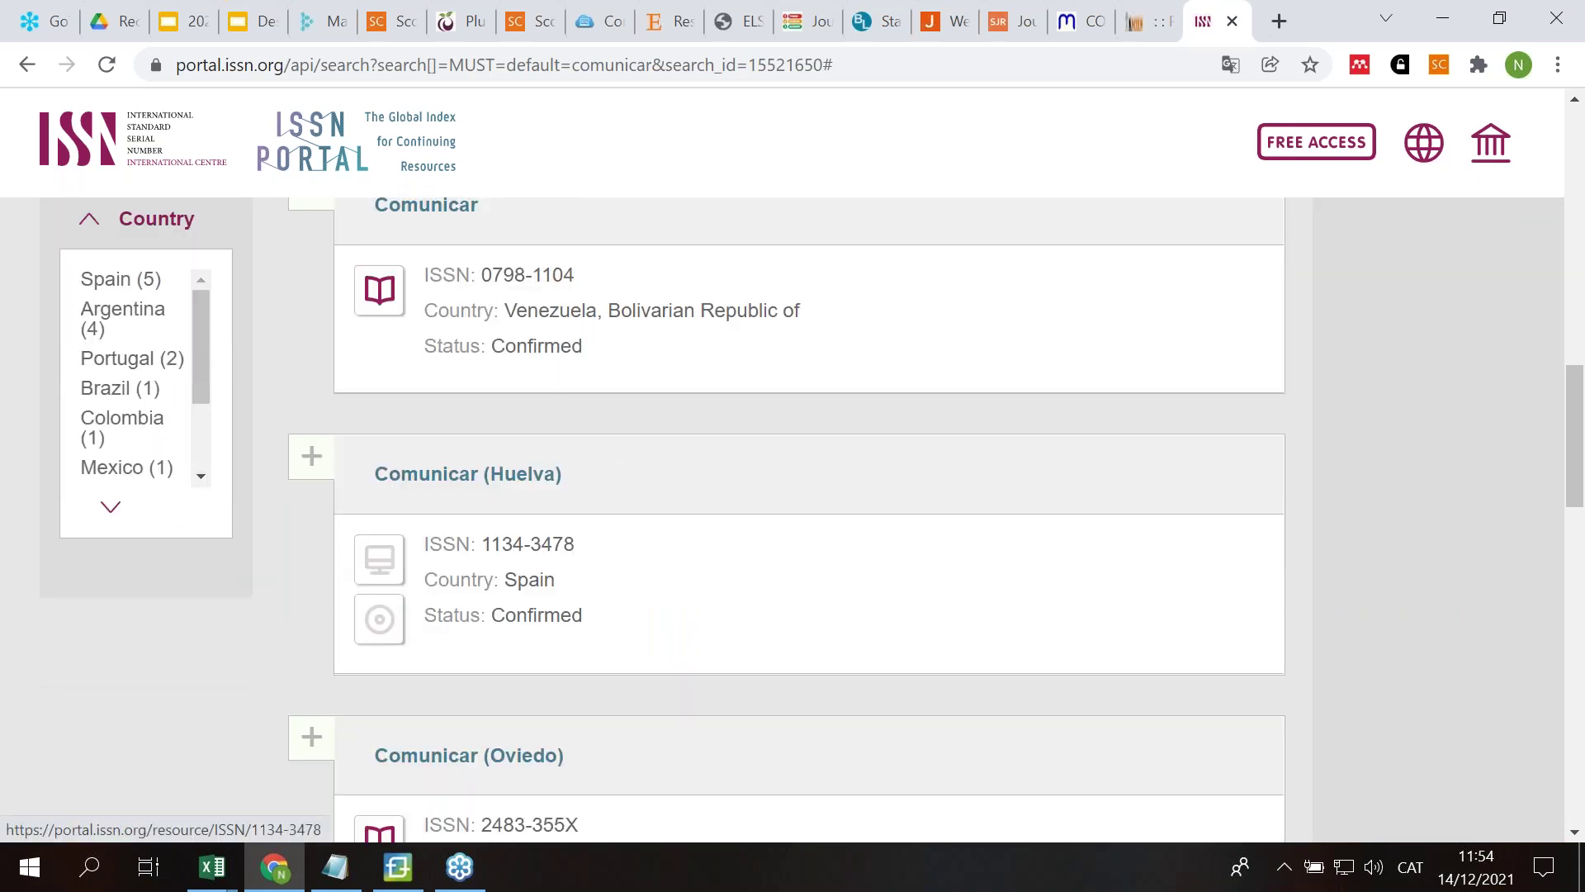
pyautogui.scroll(-1, 621, 476)
pyautogui.click(497, 368)
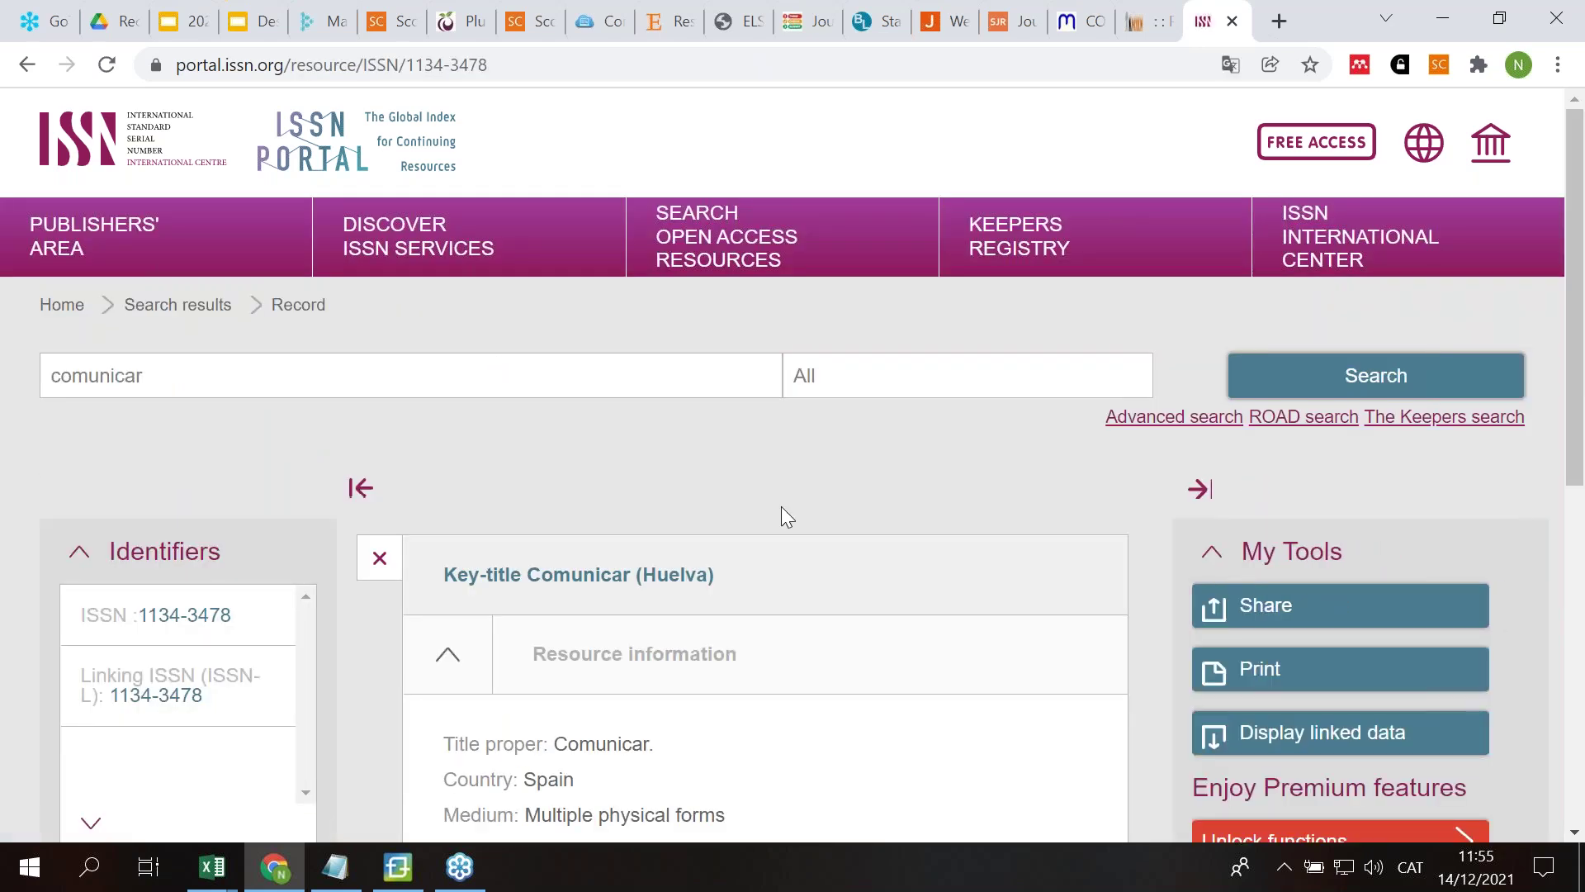
pyautogui.scroll(-3, 781, 507)
pyautogui.scroll(-3, 789, 519)
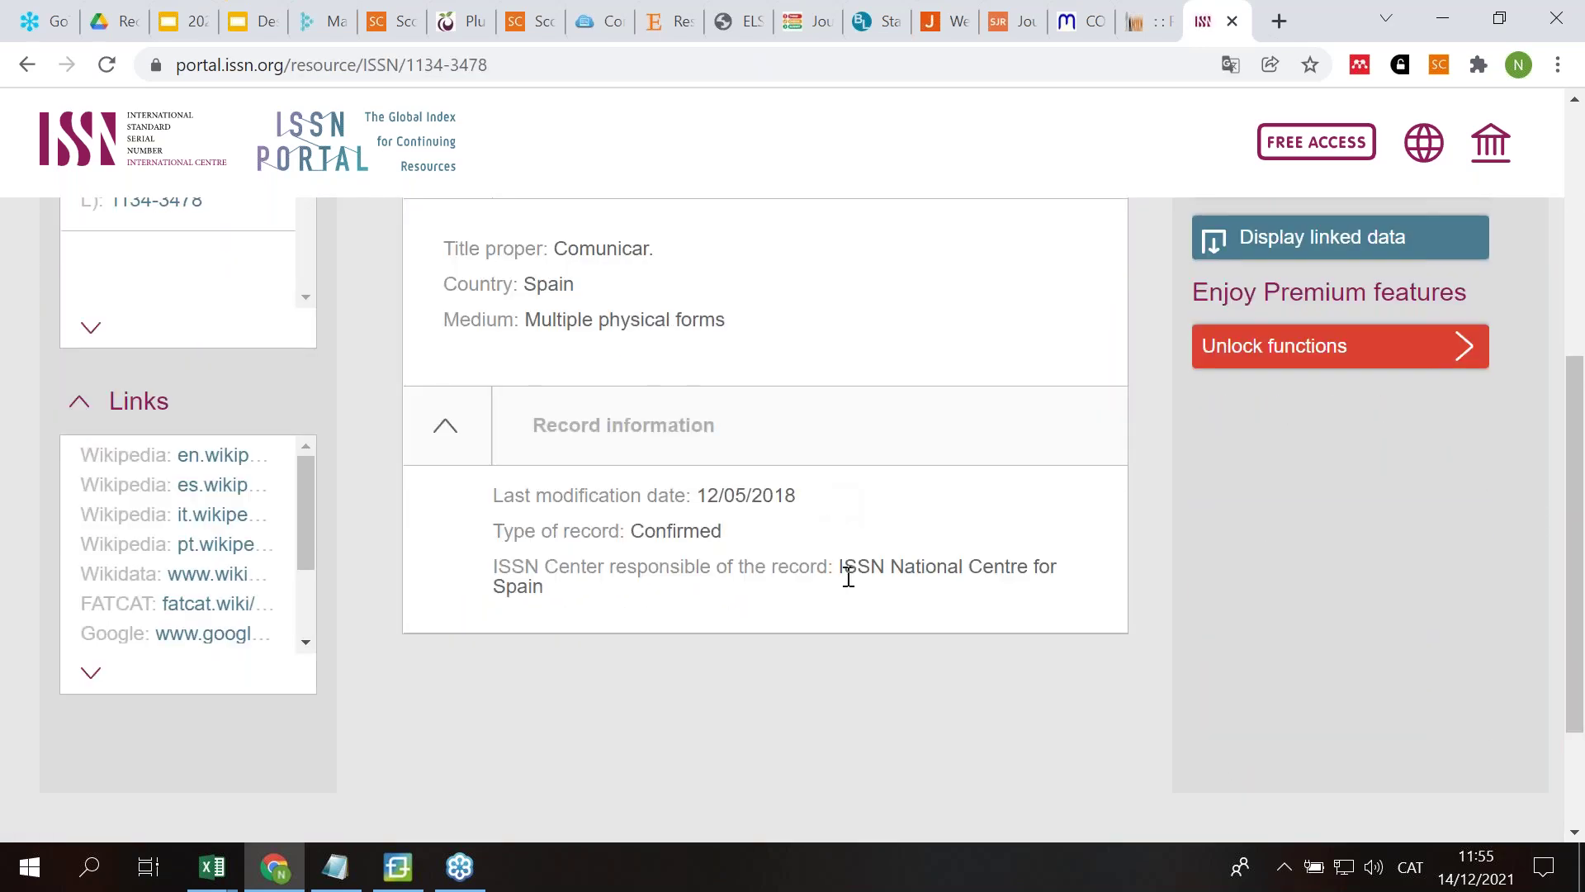
pyautogui.scroll(5, 745, 501)
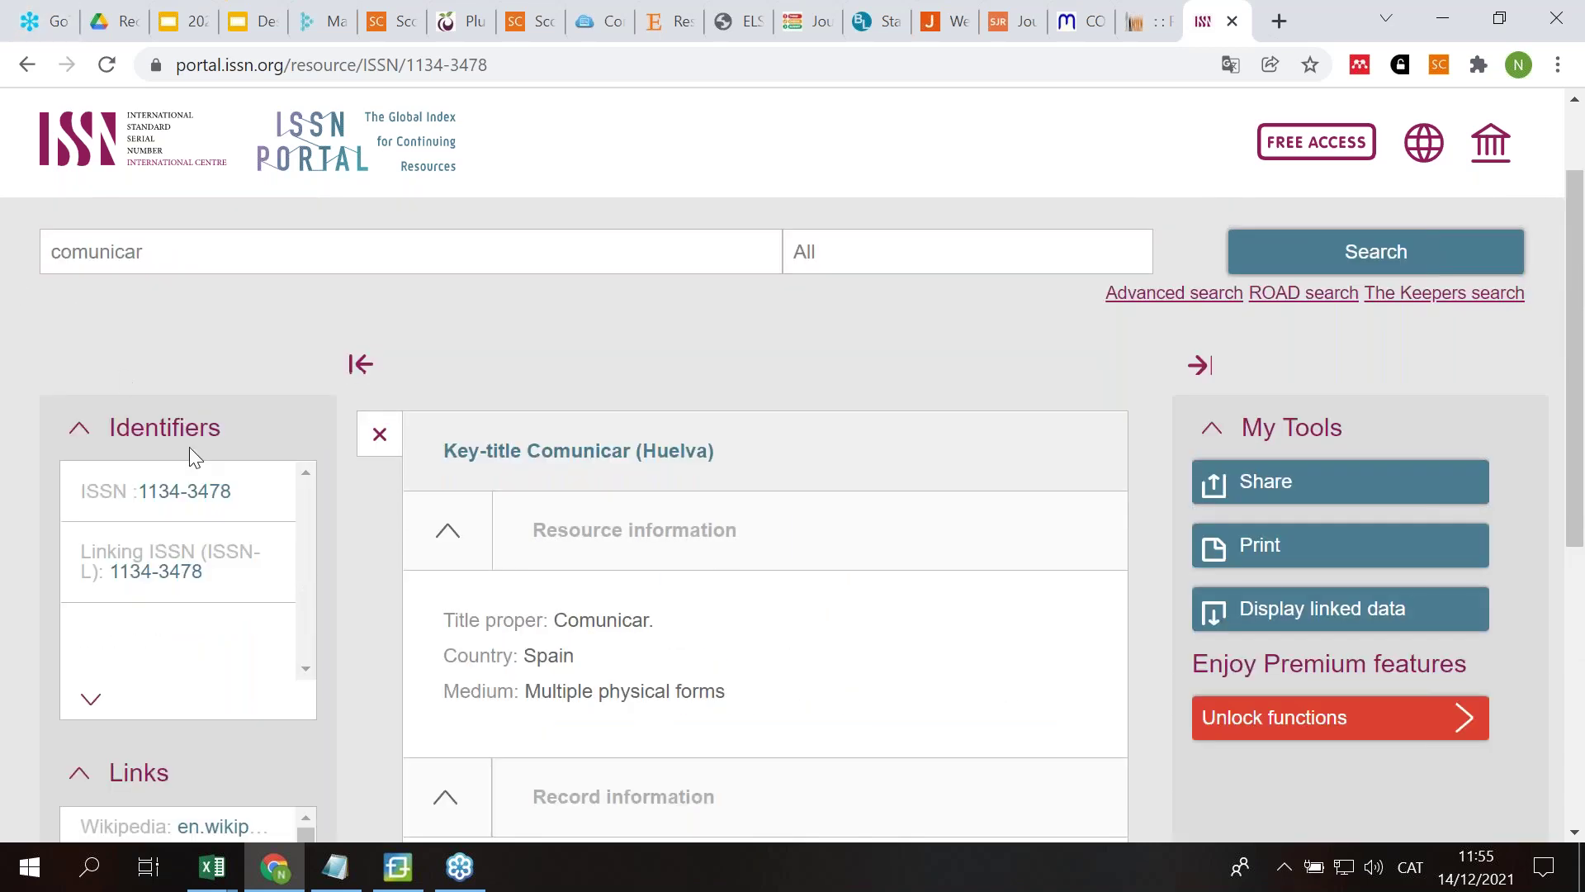
# Step: Return to the "comunicar" search results, browse the remaining journal entries and go back to the start of the list
pyautogui.click(27, 66)
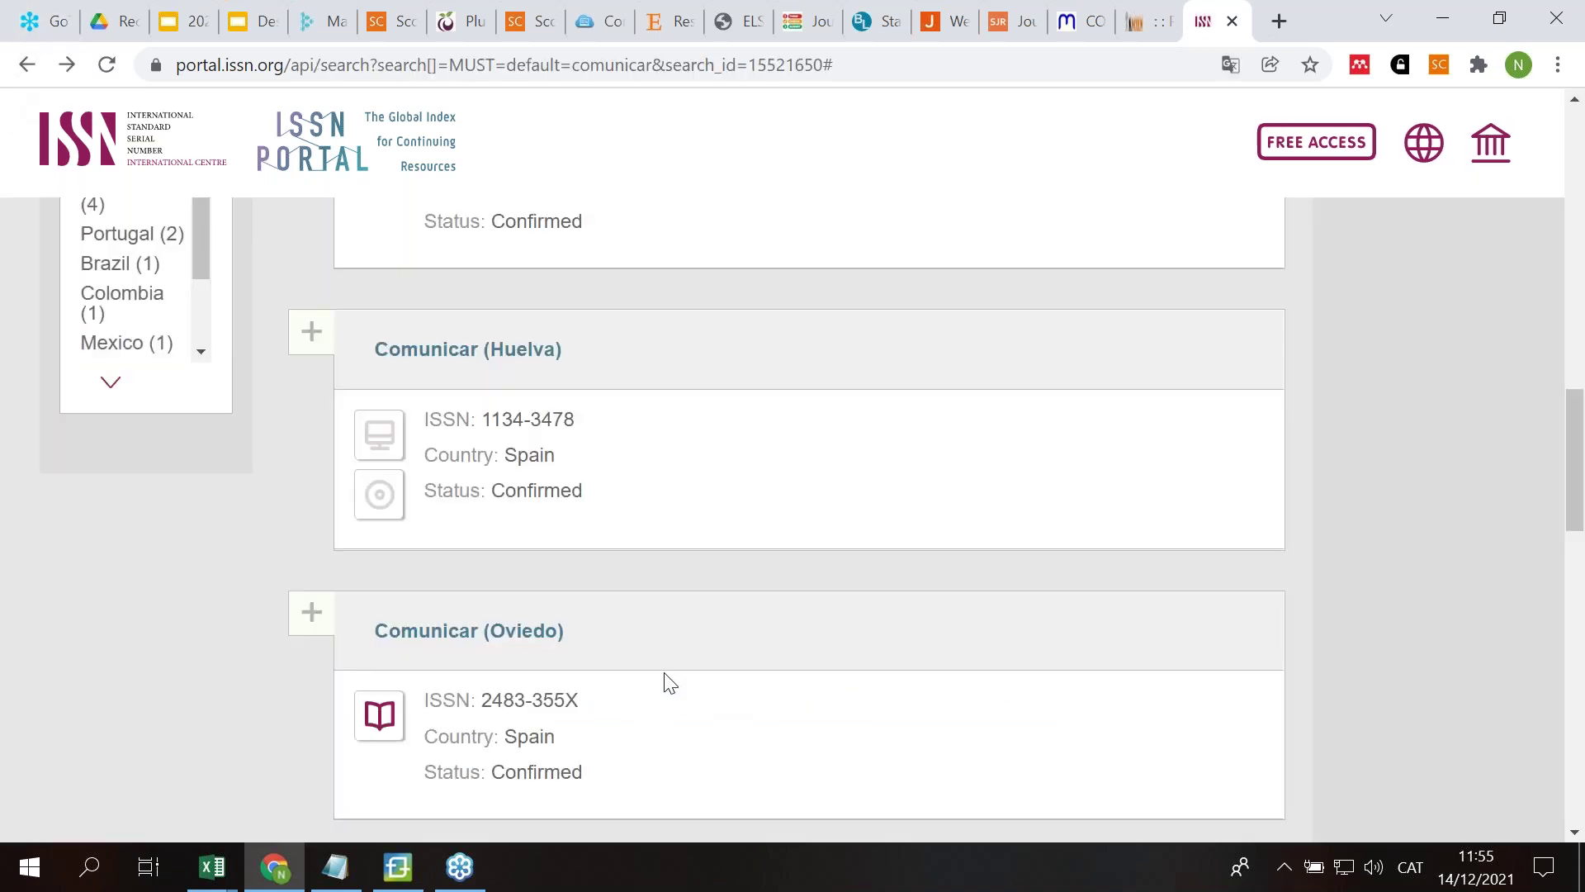
pyautogui.scroll(-6, 578, 686)
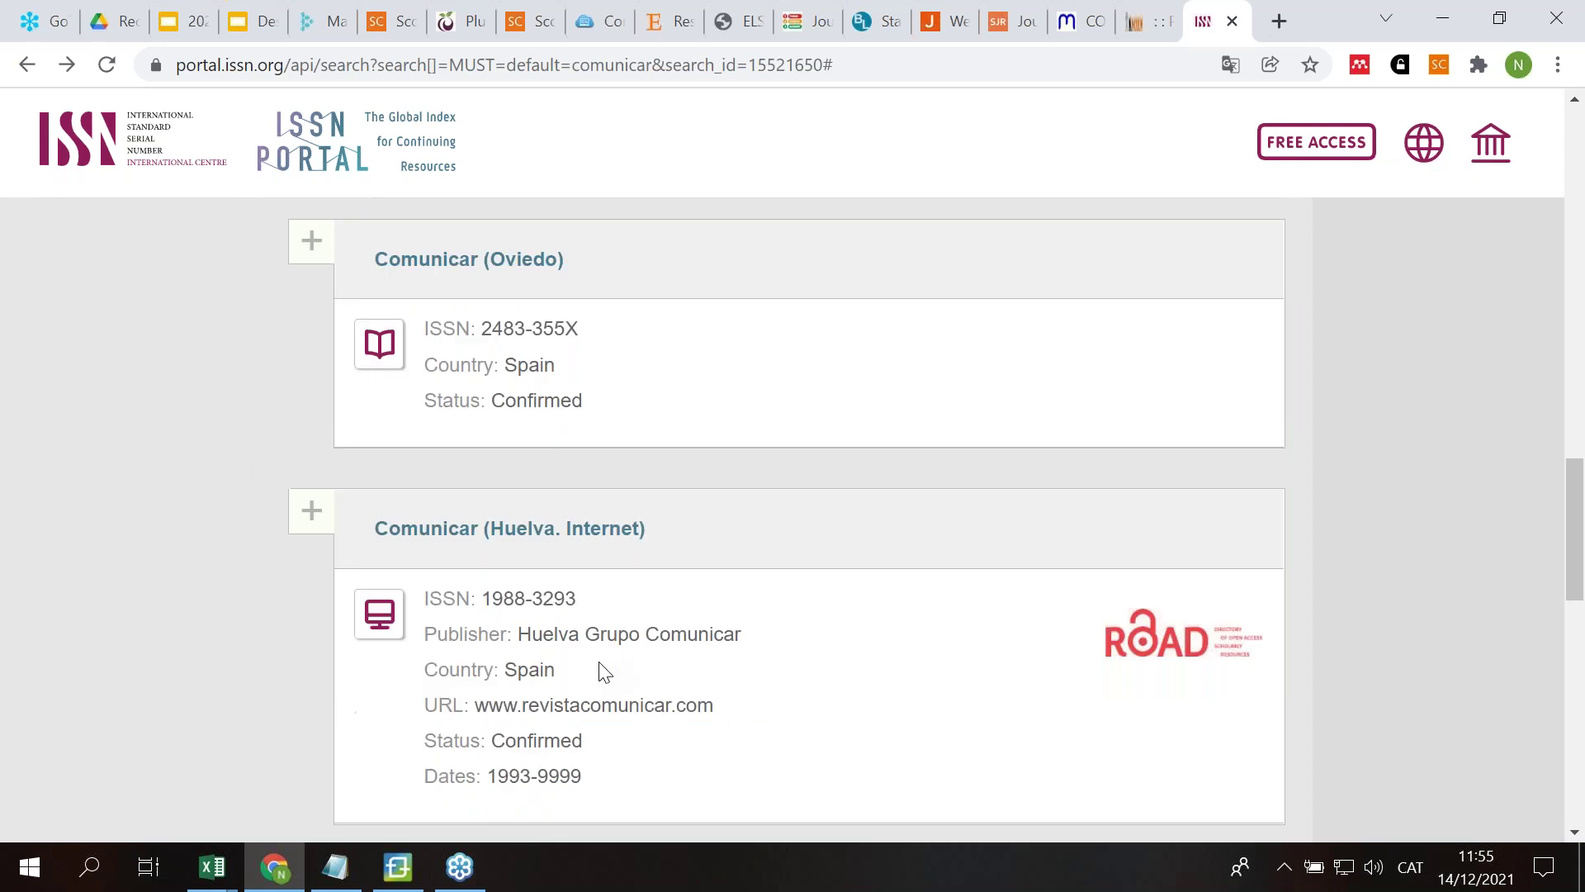
pyautogui.scroll(-4, 809, 520)
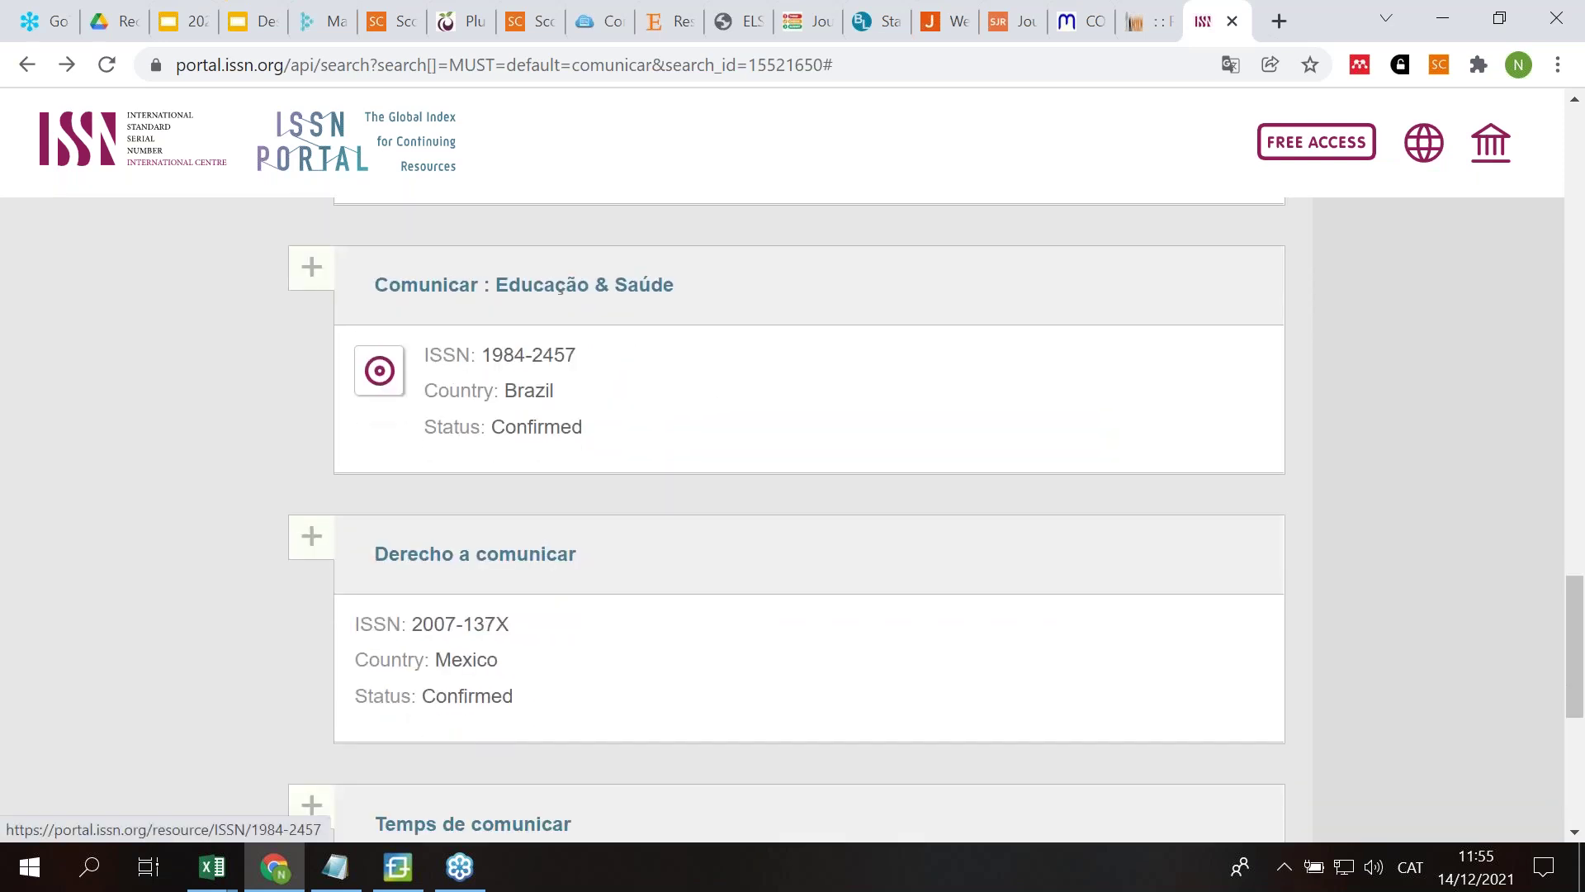
pyautogui.scroll(-2, 809, 520)
pyautogui.scroll(-3, 598, 660)
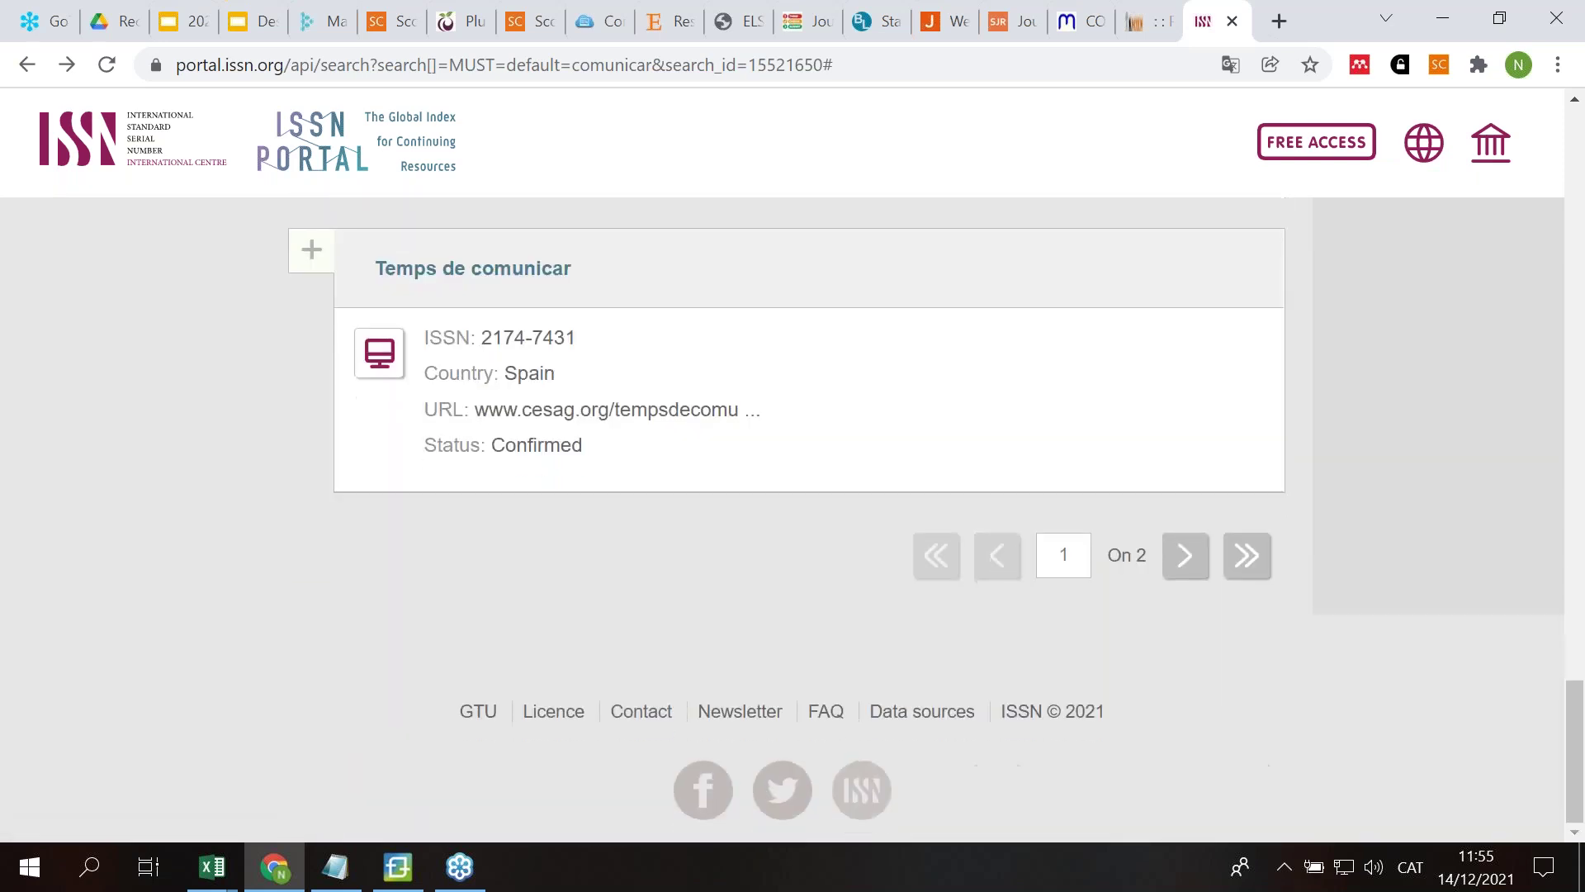
pyautogui.scroll(15, 598, 661)
pyautogui.scroll(10, 599, 662)
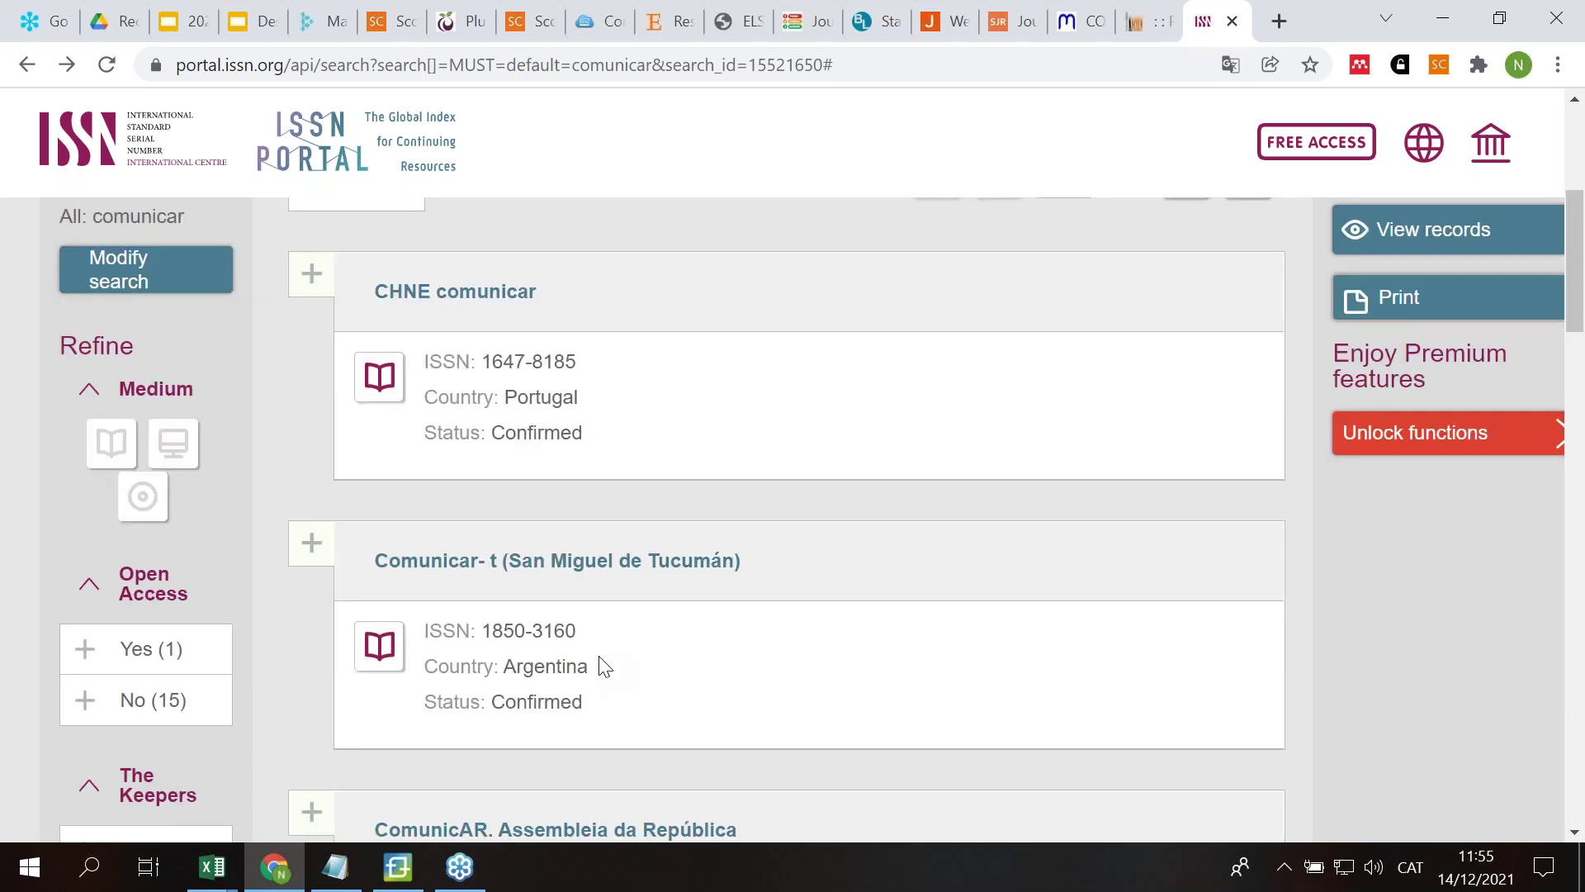
pyautogui.scroll(3, 605, 667)
pyautogui.scroll(-3, 605, 667)
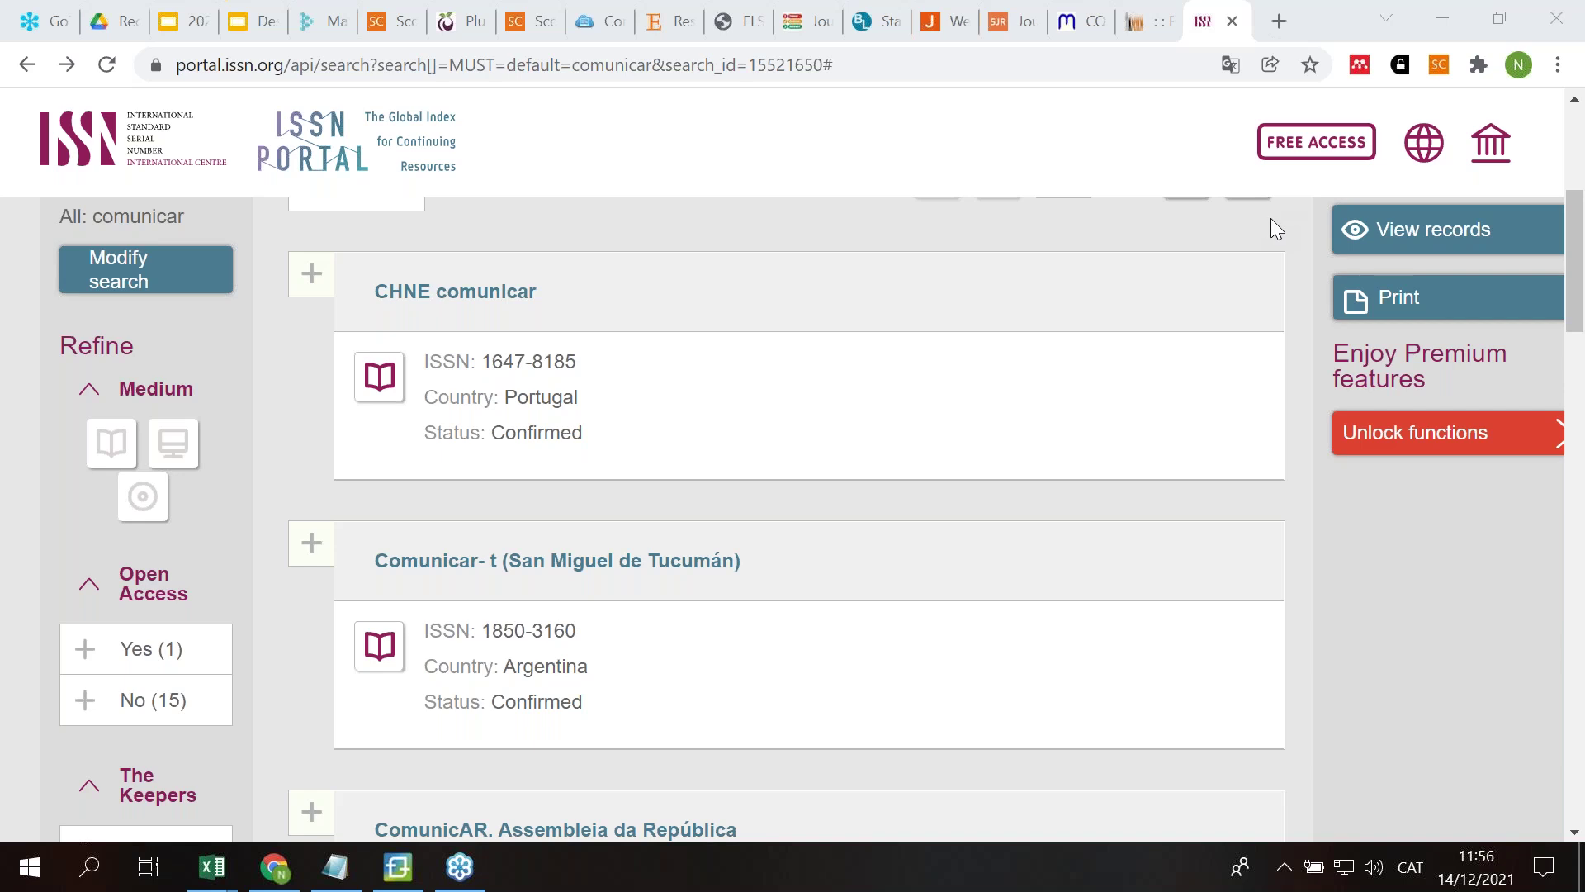
# Step: Switch to the Scopus metric details page and open the Scopus search page from it
pyautogui.click(376, 22)
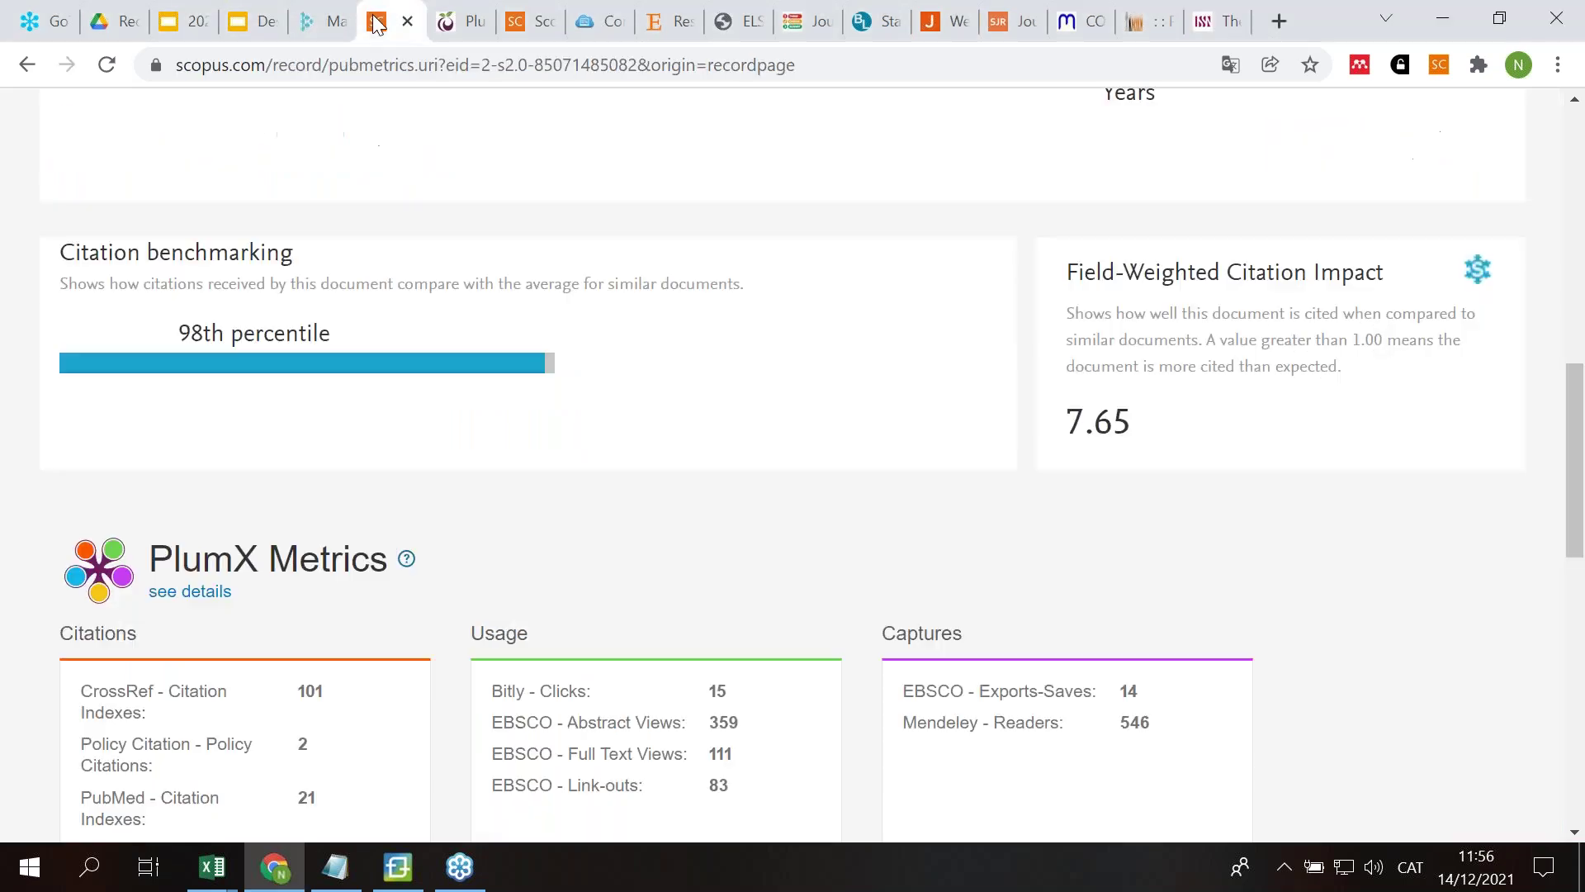
pyautogui.scroll(10, 387, 255)
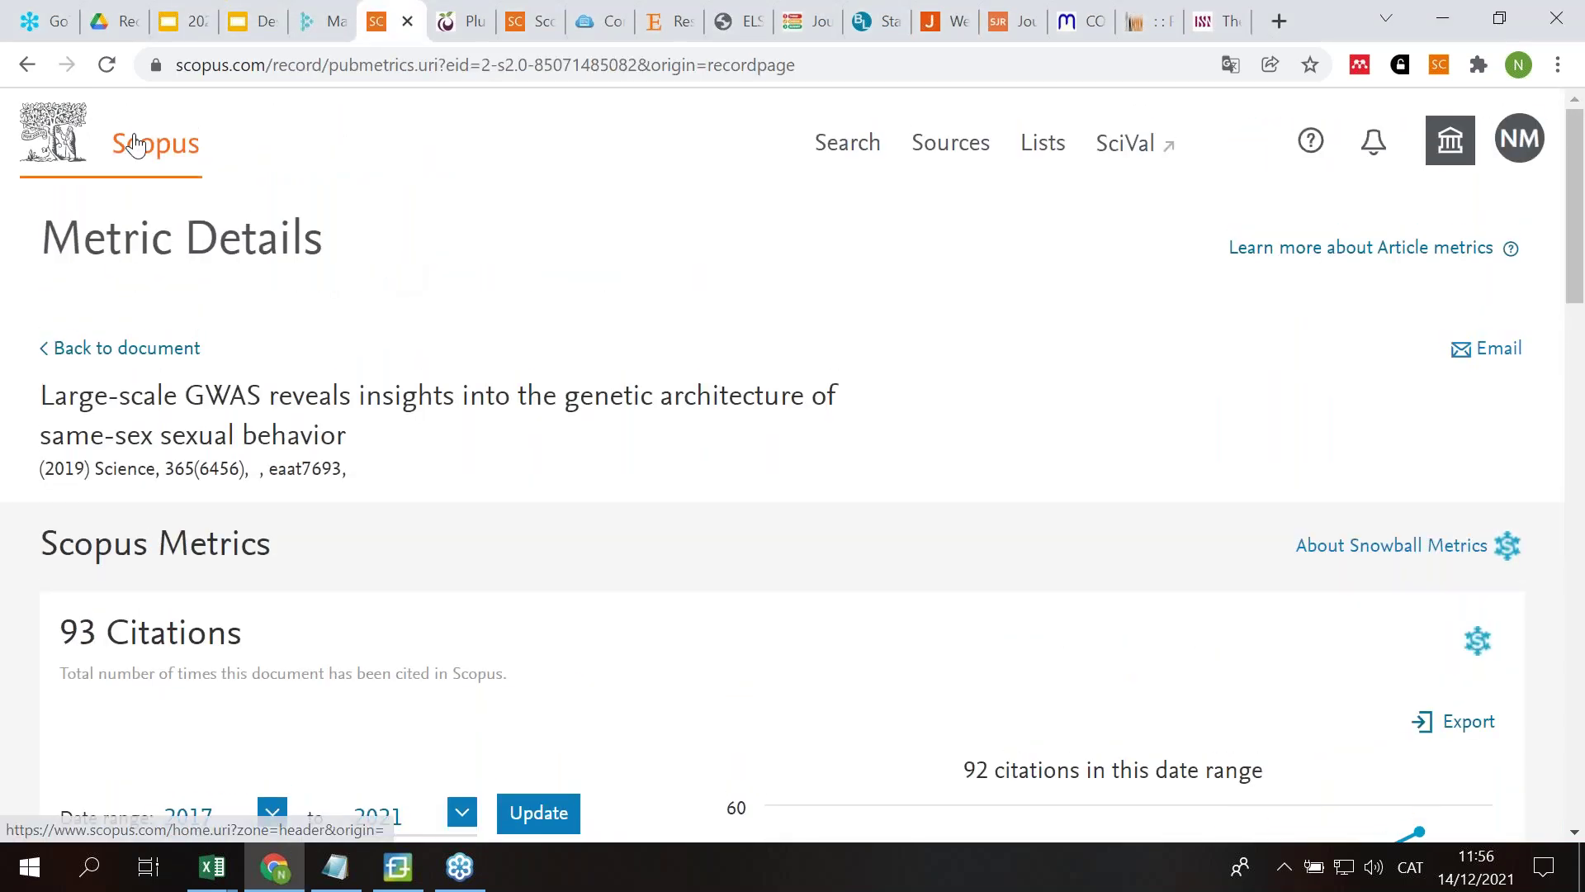
pyautogui.click(818, 152)
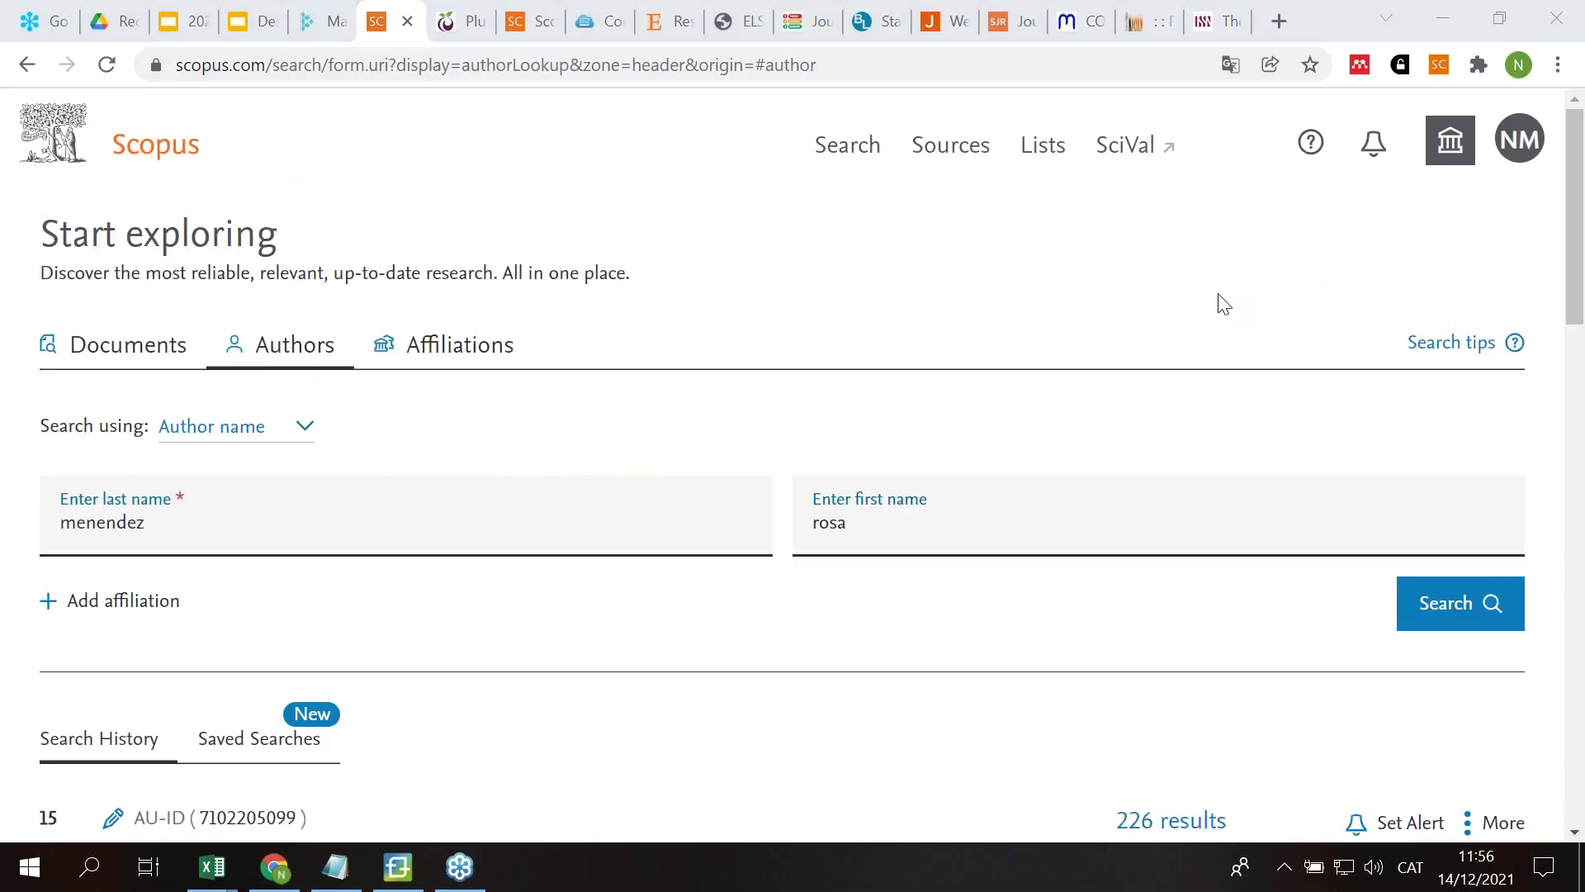
# Step: Check the Scopus help and contact options, then open the Scopus blog from the About Scopus links
pyautogui.click(1310, 147)
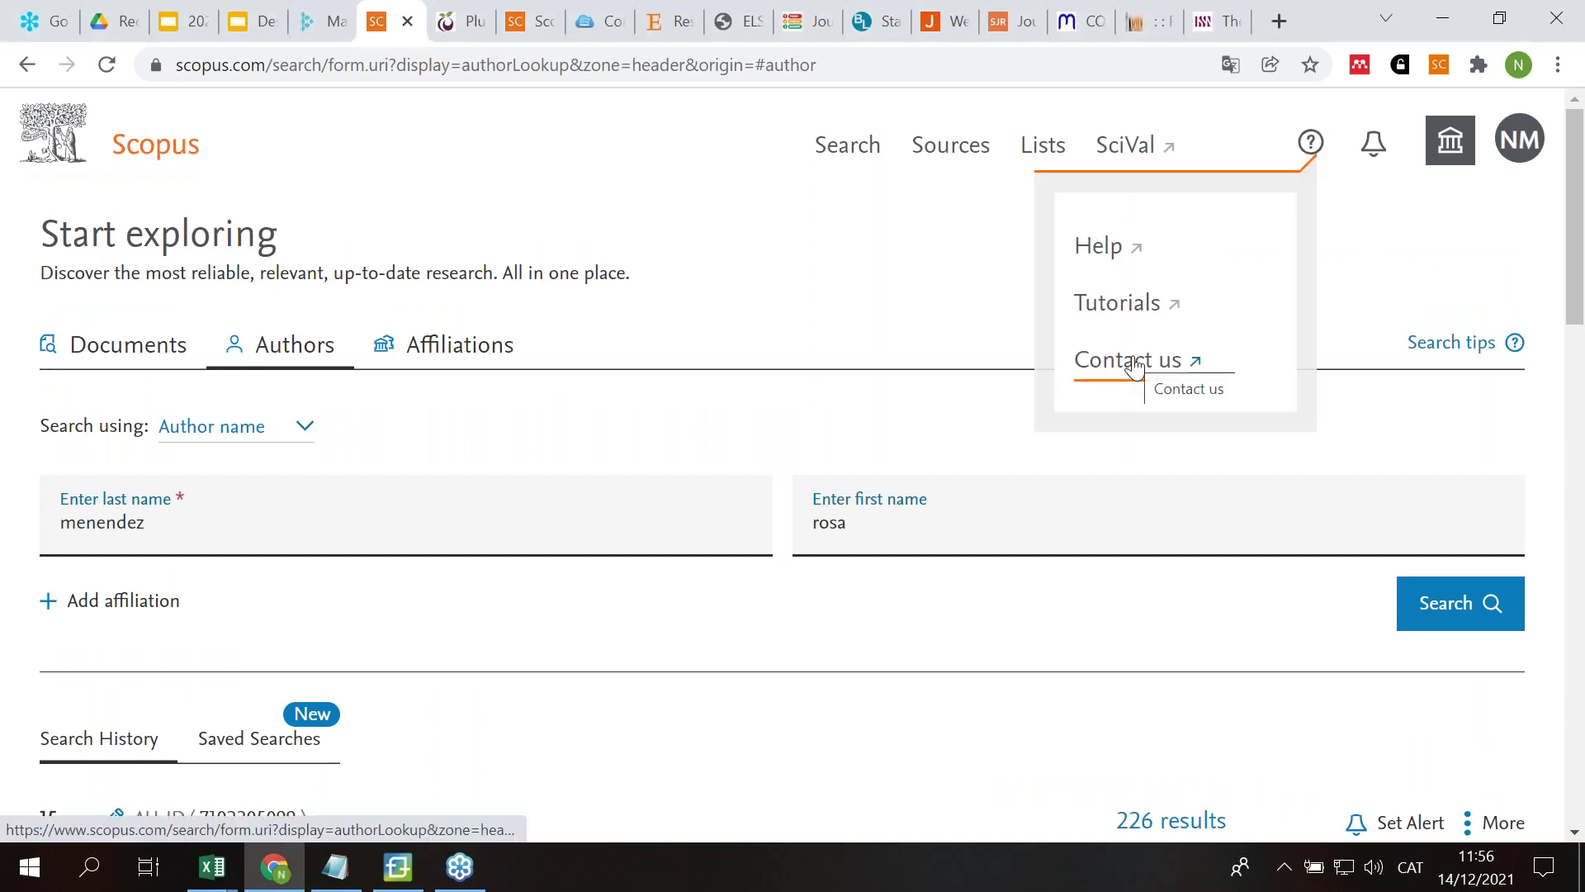
pyautogui.click(551, 685)
pyautogui.scroll(-20, 547, 678)
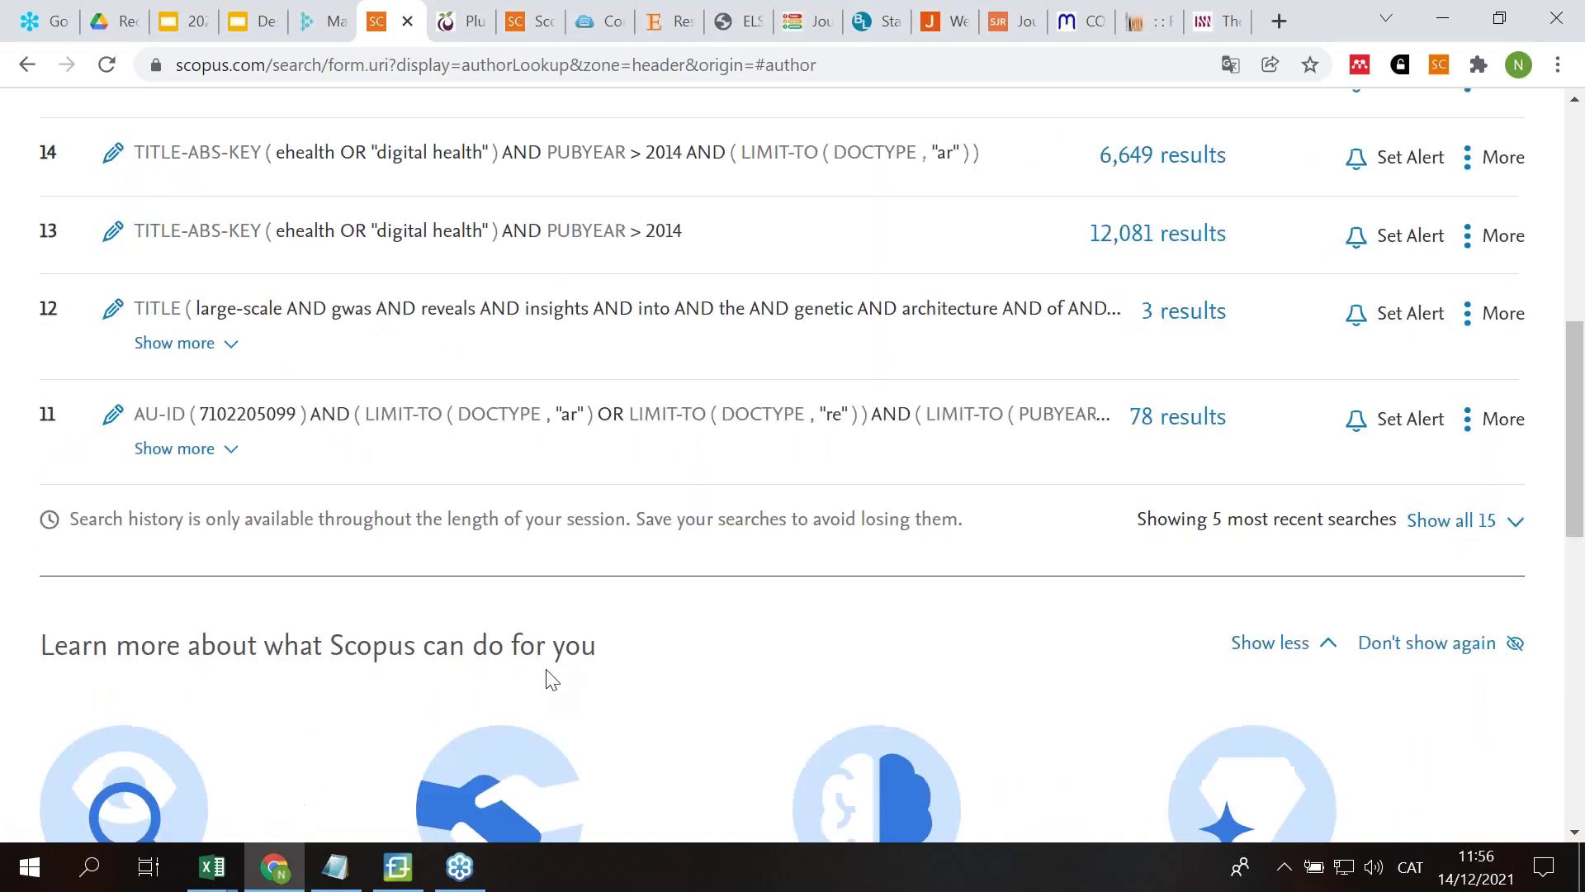
pyautogui.scroll(-3, 548, 669)
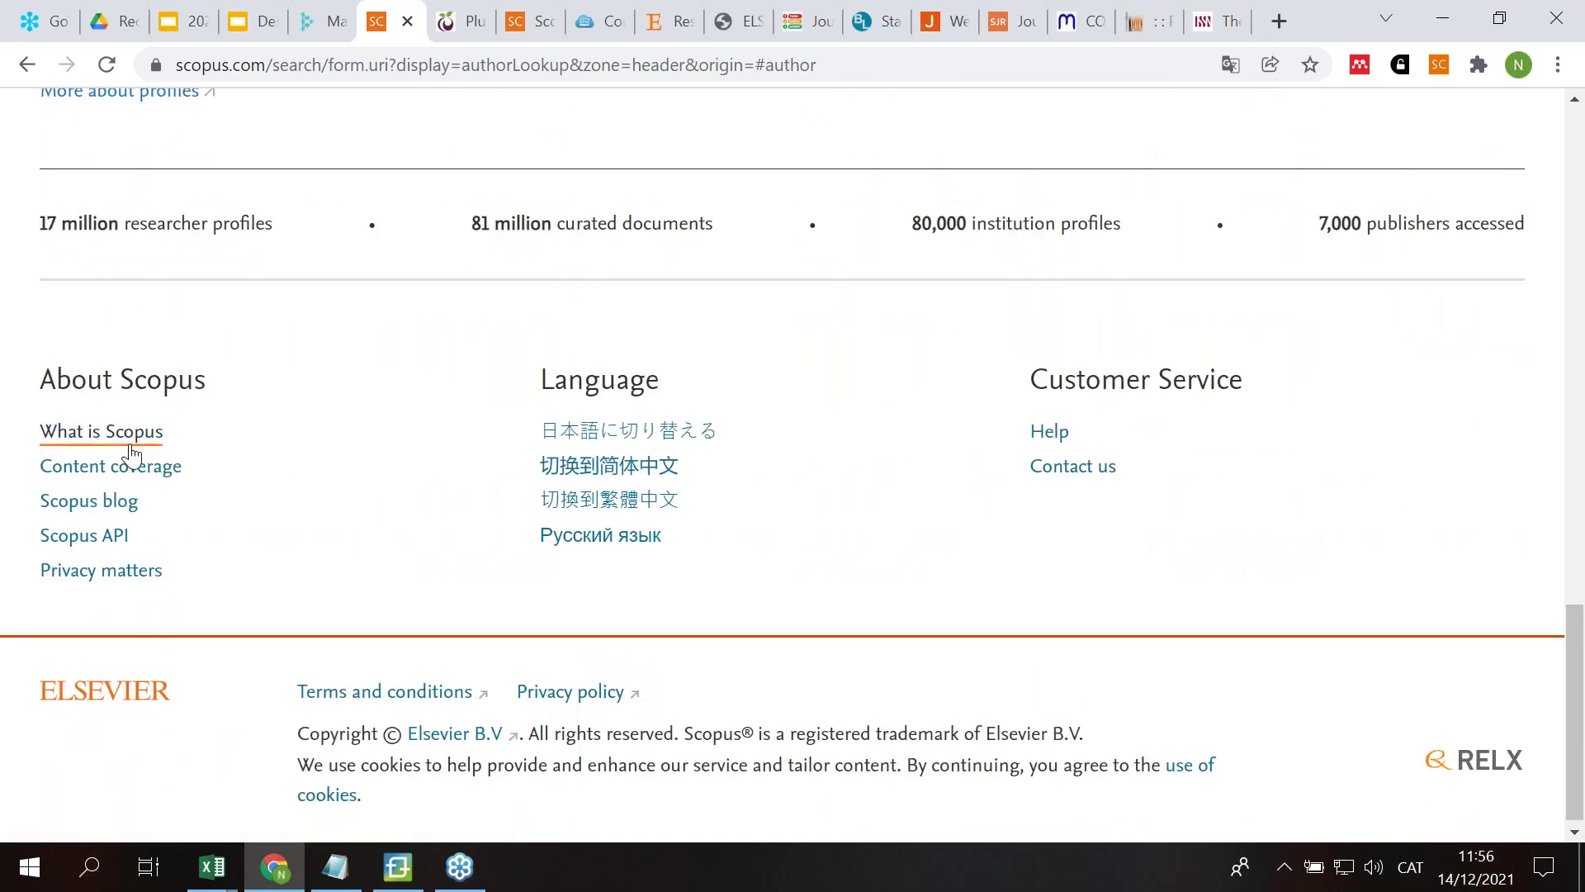
pyautogui.click(76, 506)
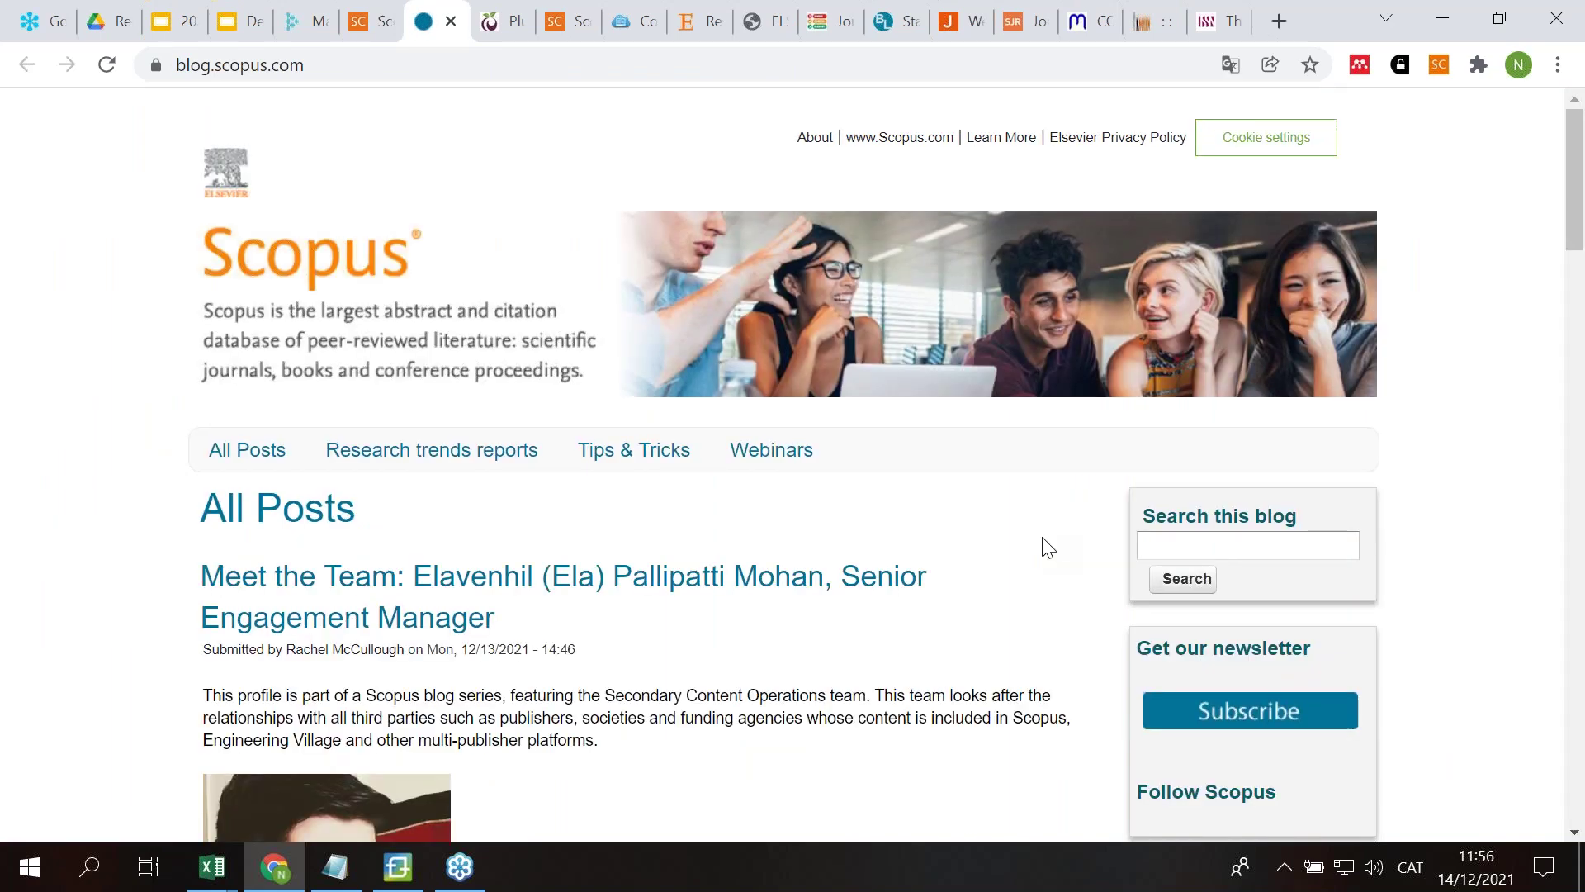
# Step: Browse the recent posts on the Scopus blog and return towards the start of the page
pyautogui.scroll(-6, 1028, 553)
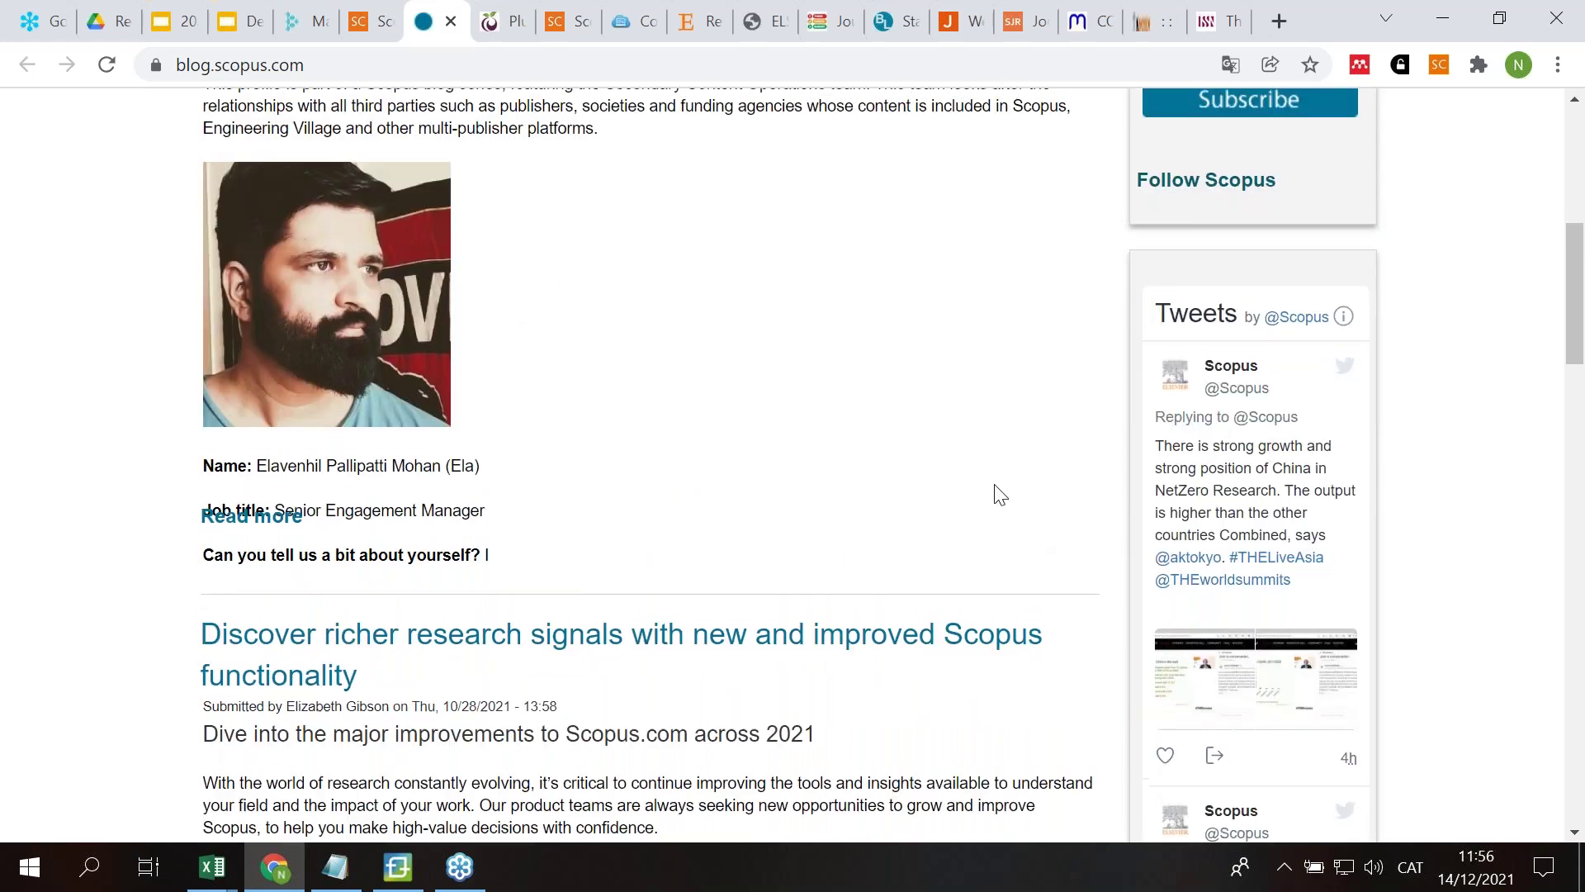
pyautogui.scroll(4, 997, 495)
pyautogui.scroll(-5, 838, 551)
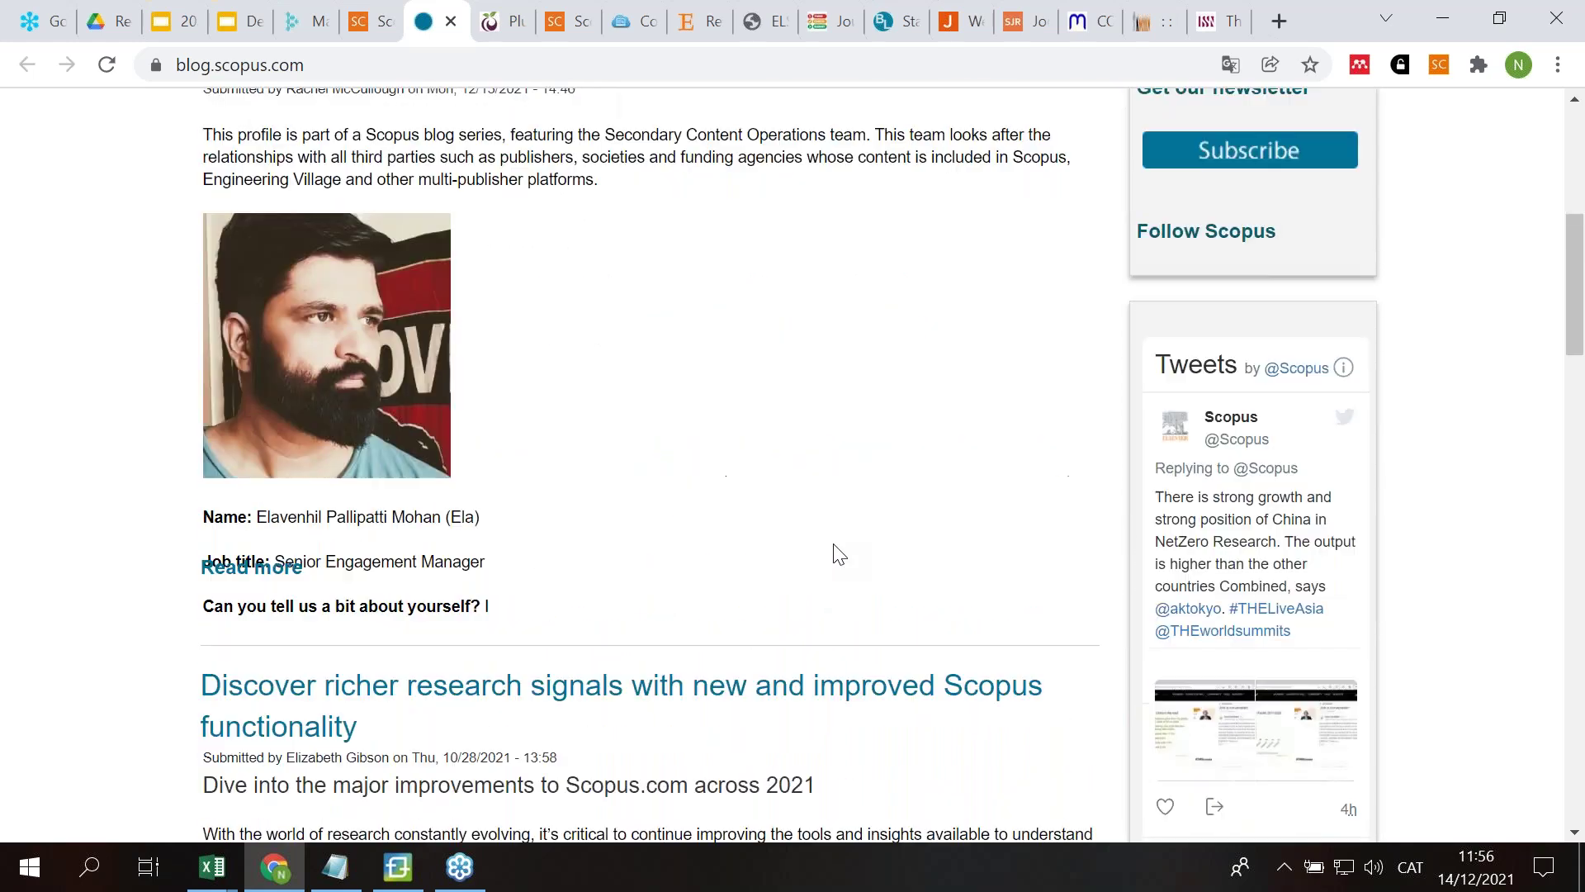
pyautogui.scroll(-3, 838, 552)
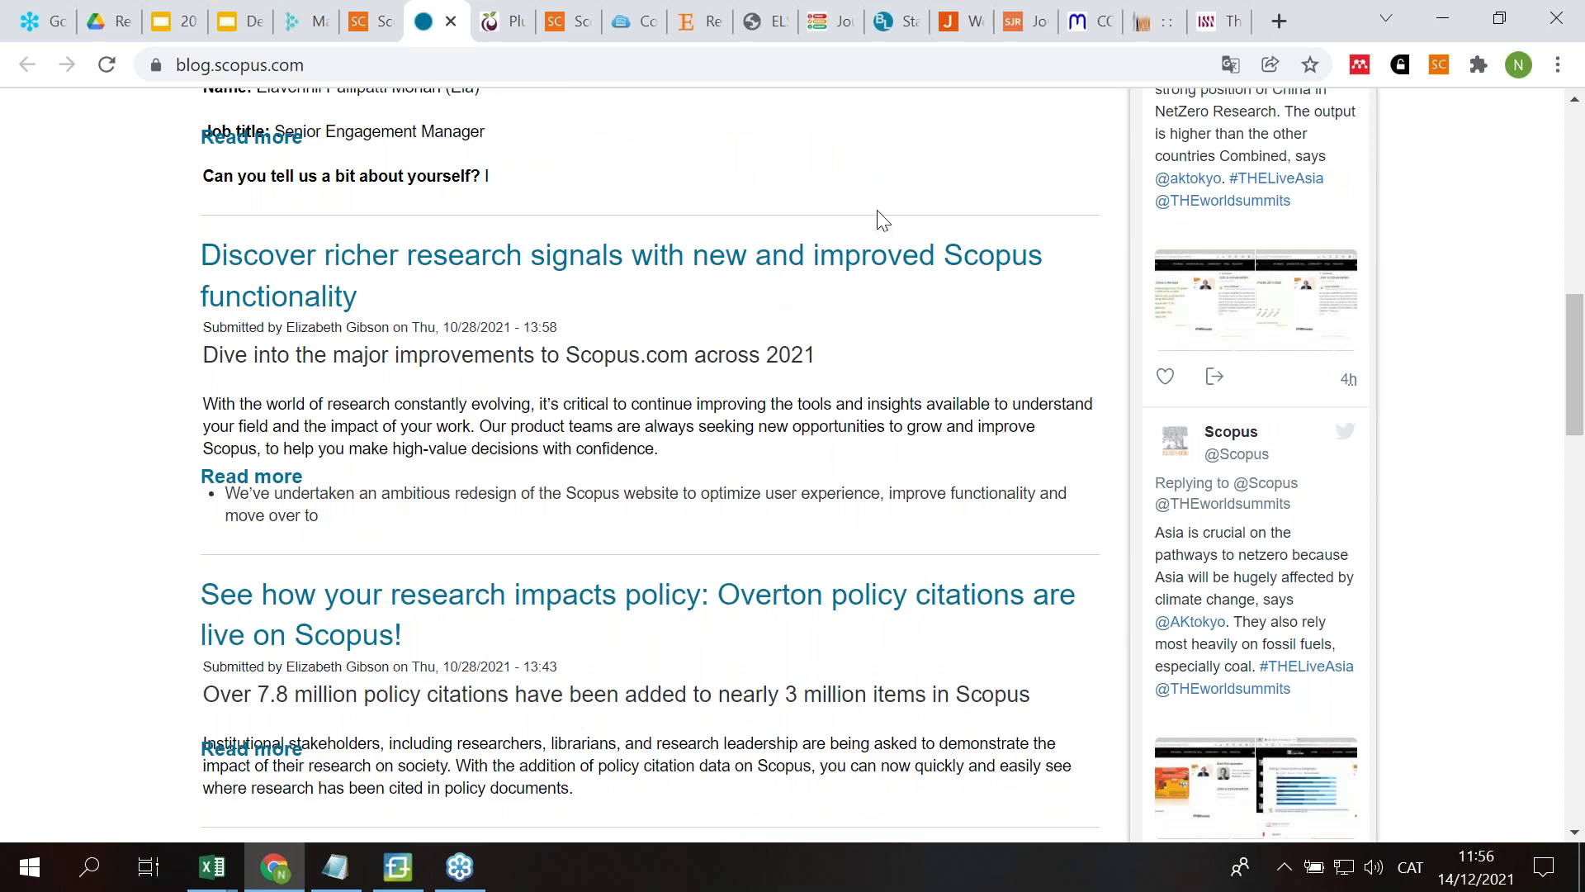
pyautogui.scroll(-4, 838, 473)
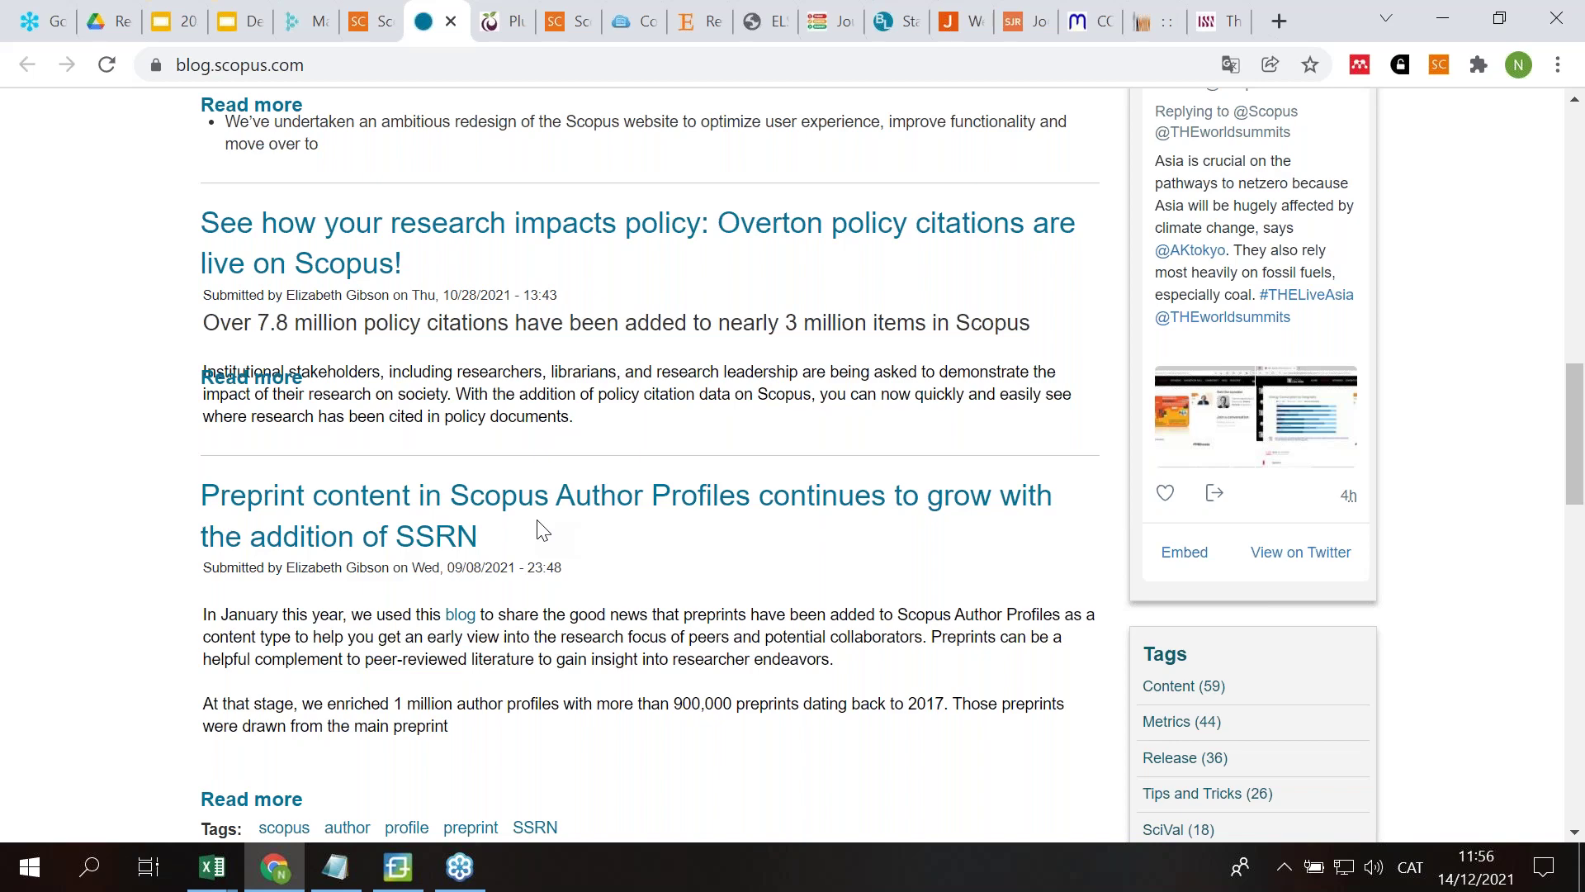
pyautogui.scroll(15, 545, 545)
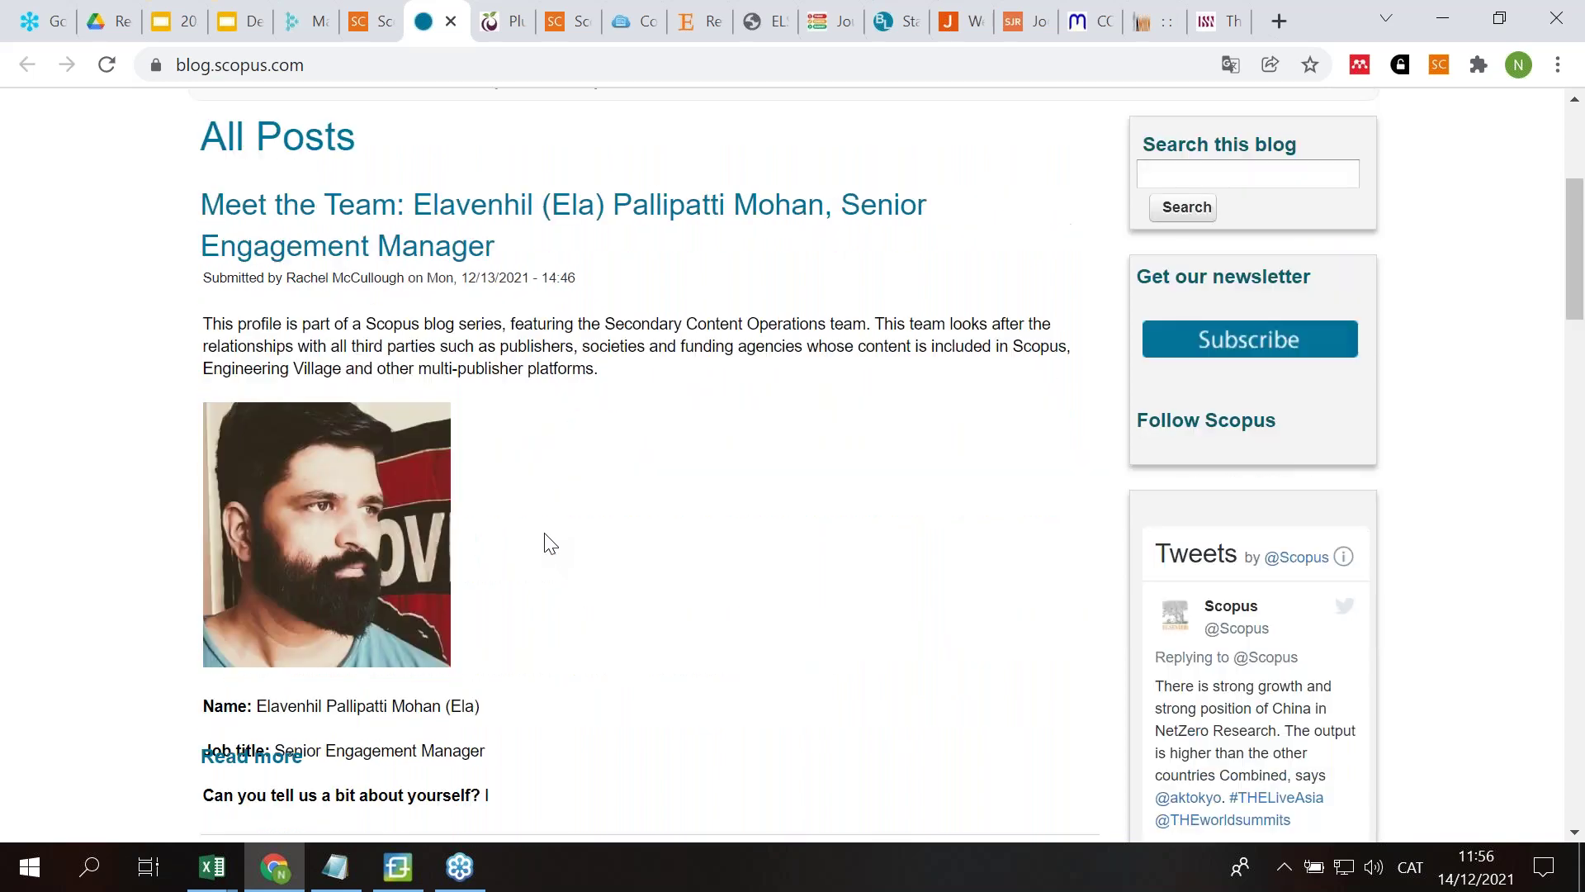